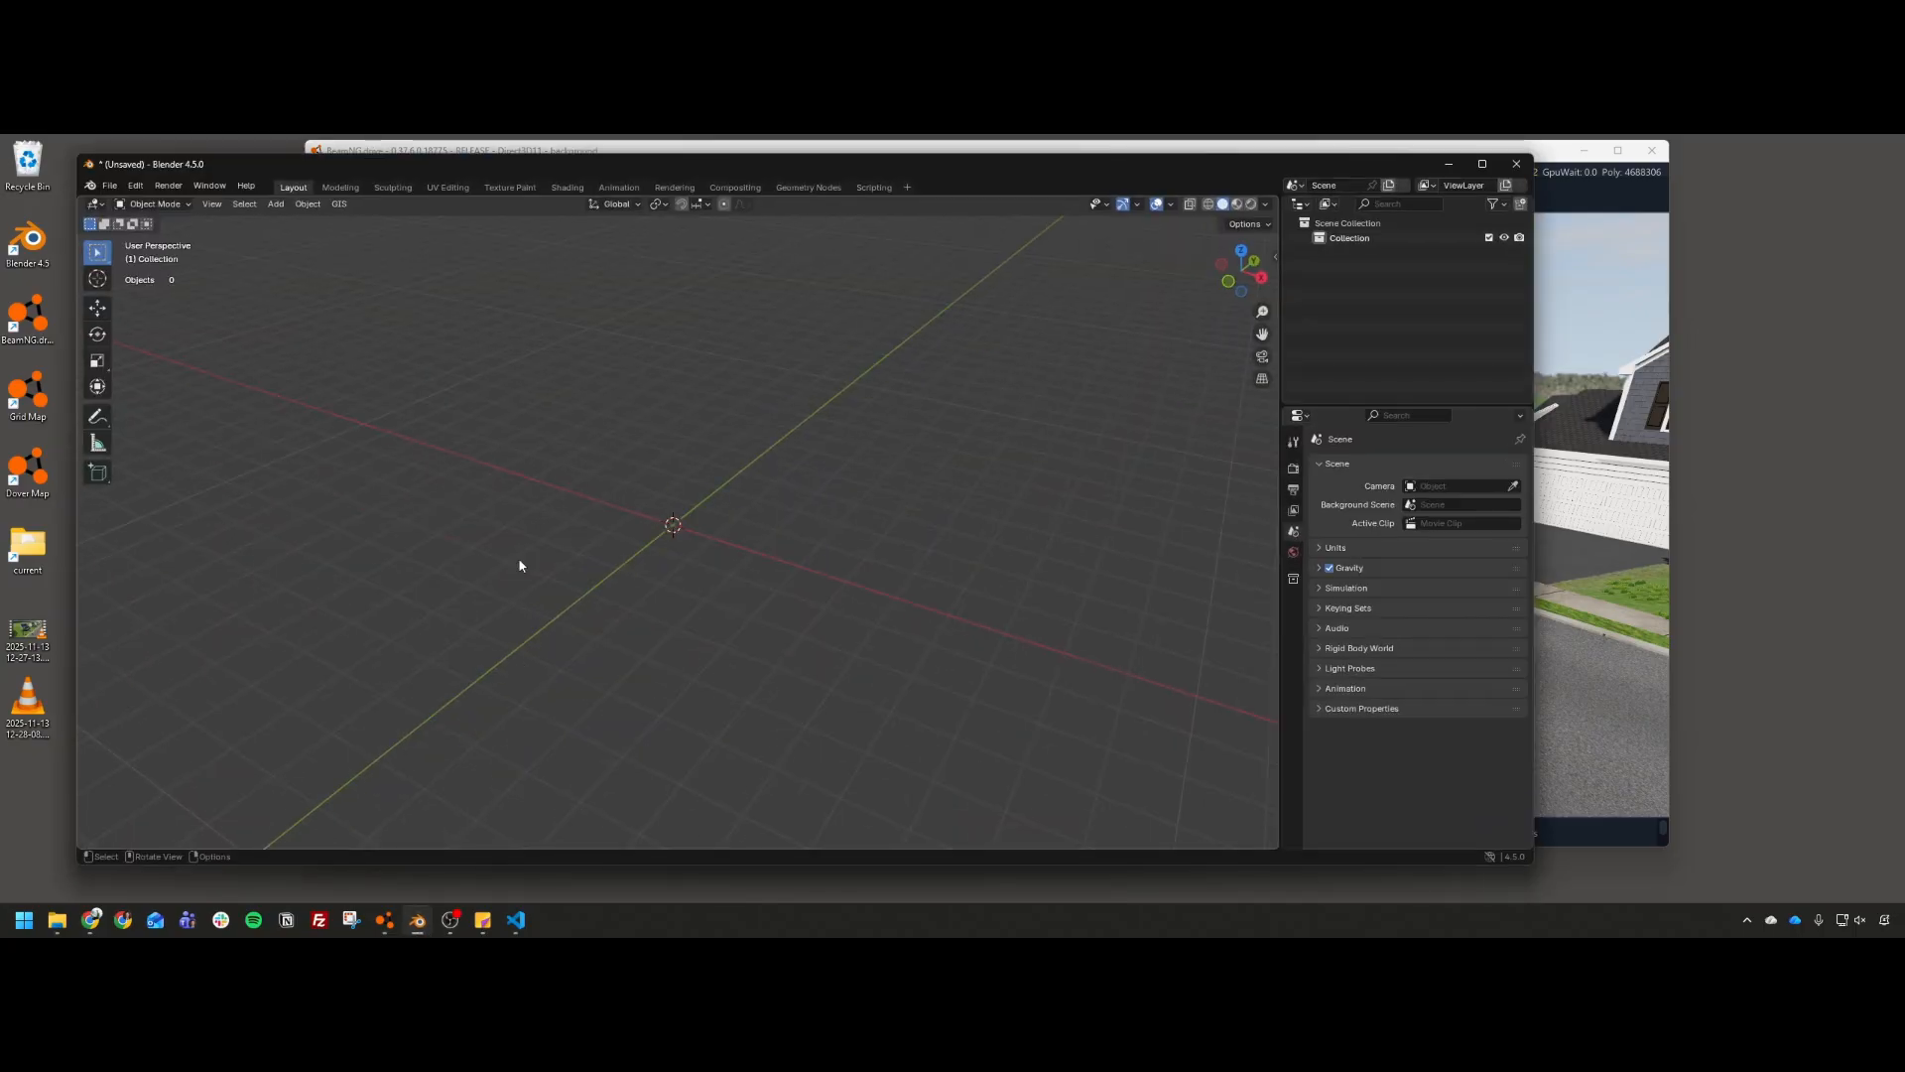
Step: Maximize the Blender window and add a Monkey mesh to the empty scene
double_click(455, 169)
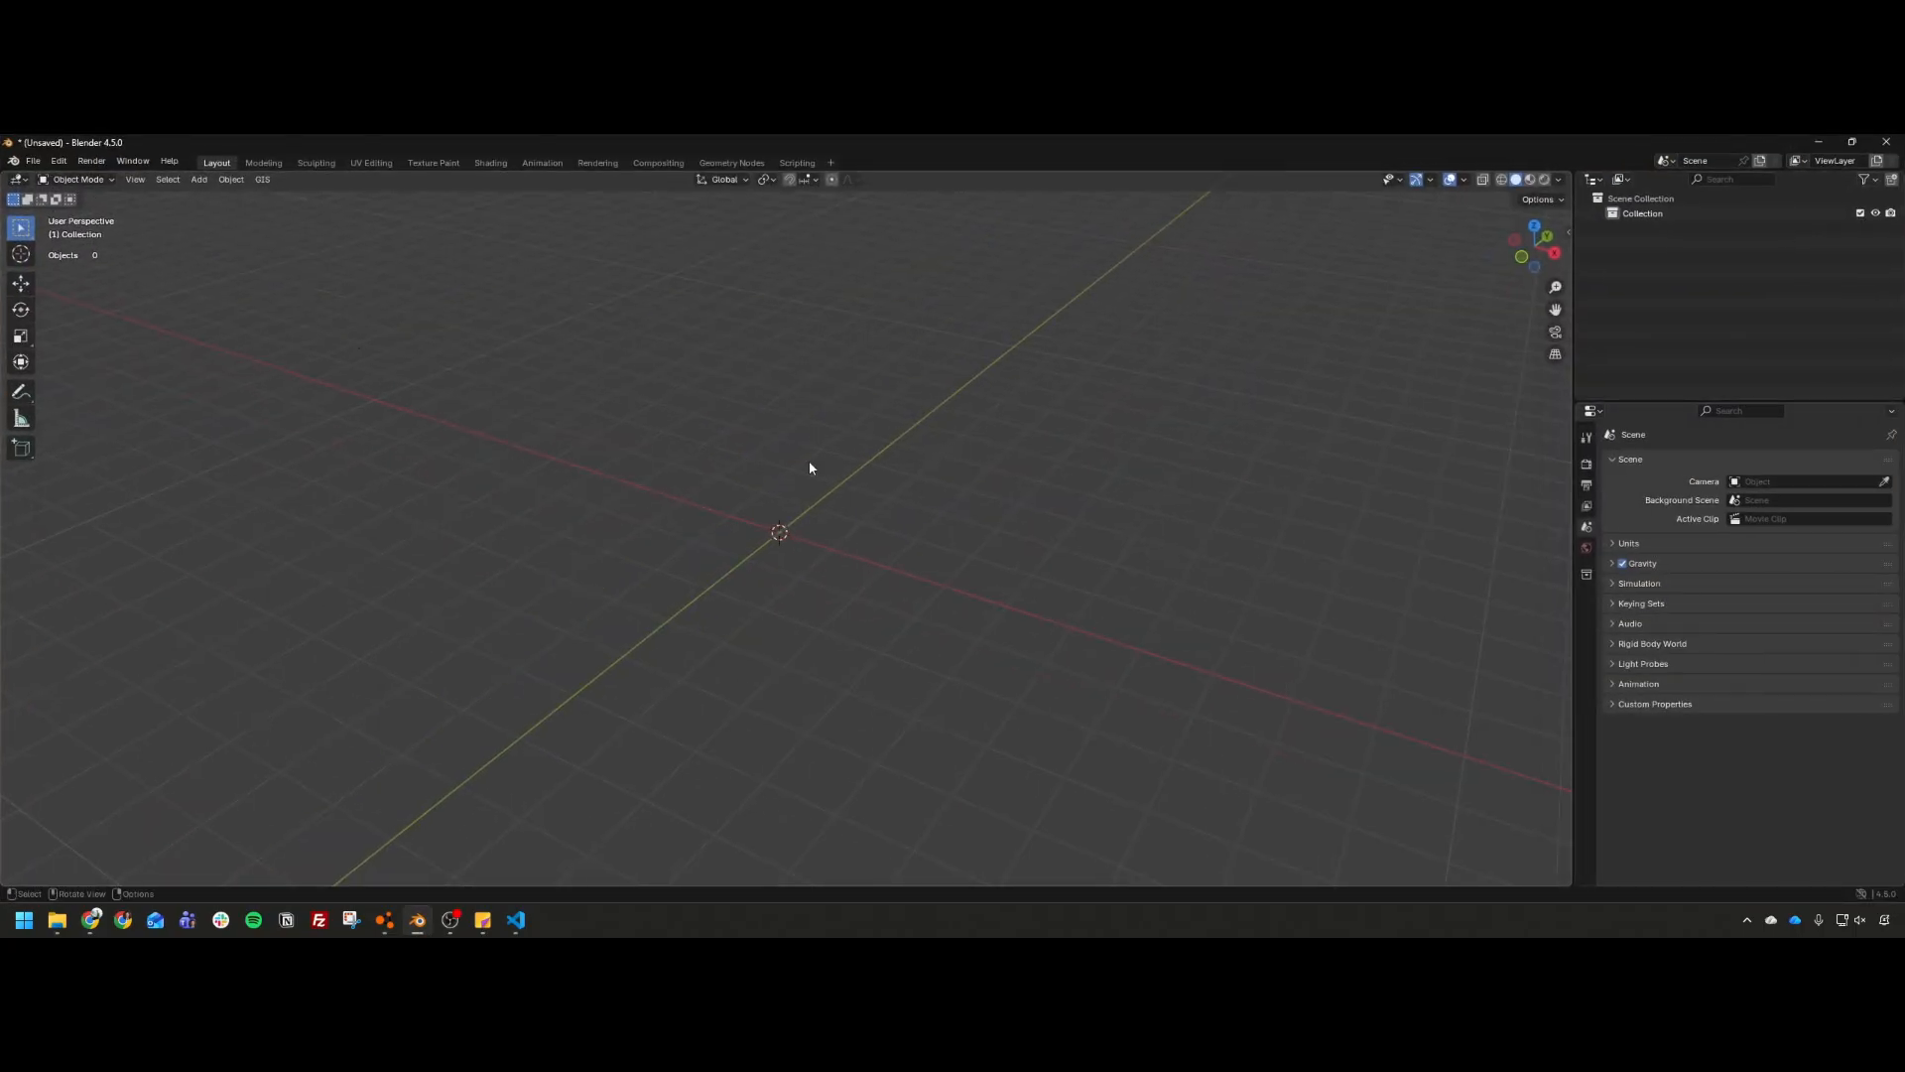
mouse_move(808, 468)
middle_mouse_down()
mouse_move(834, 502)
mouse_move(778, 506)
mouse_move(810, 499)
middle_mouse_up()
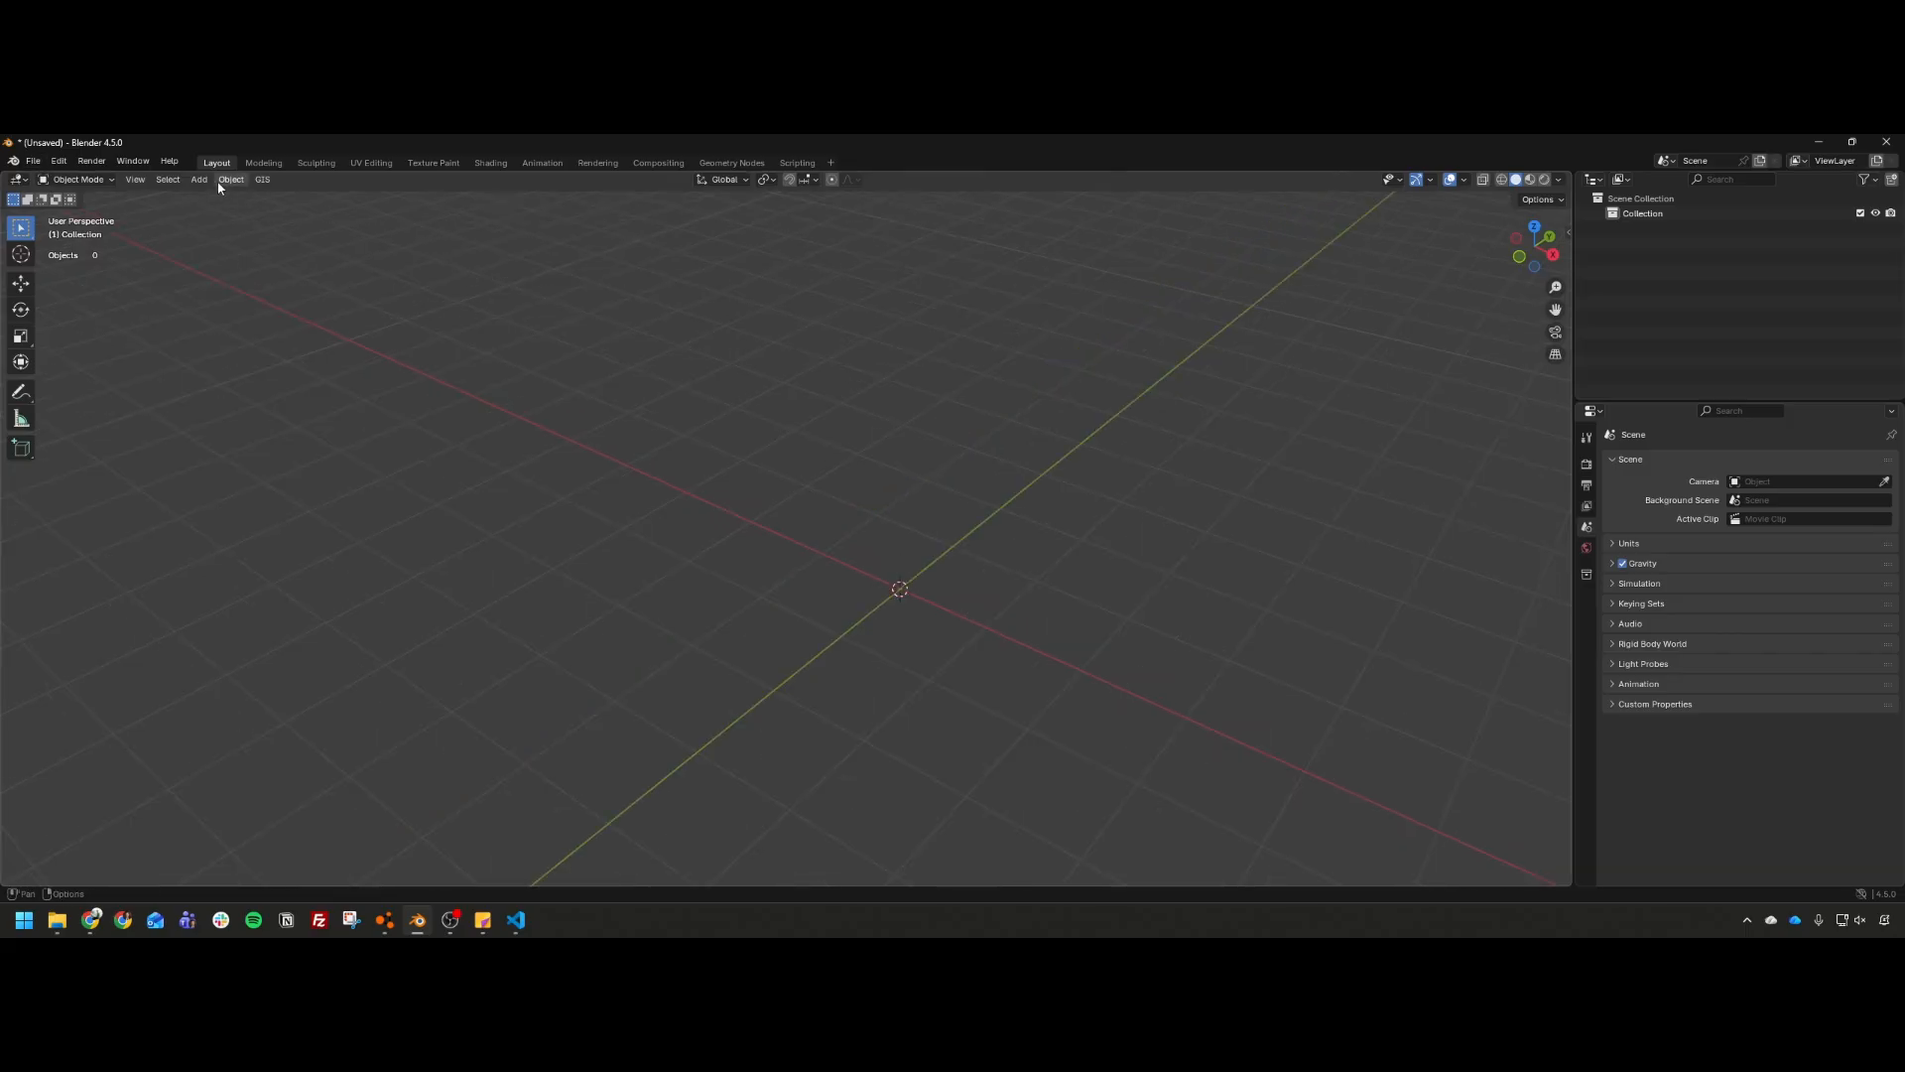
left_click(204, 180)
mouse_move(219, 196)
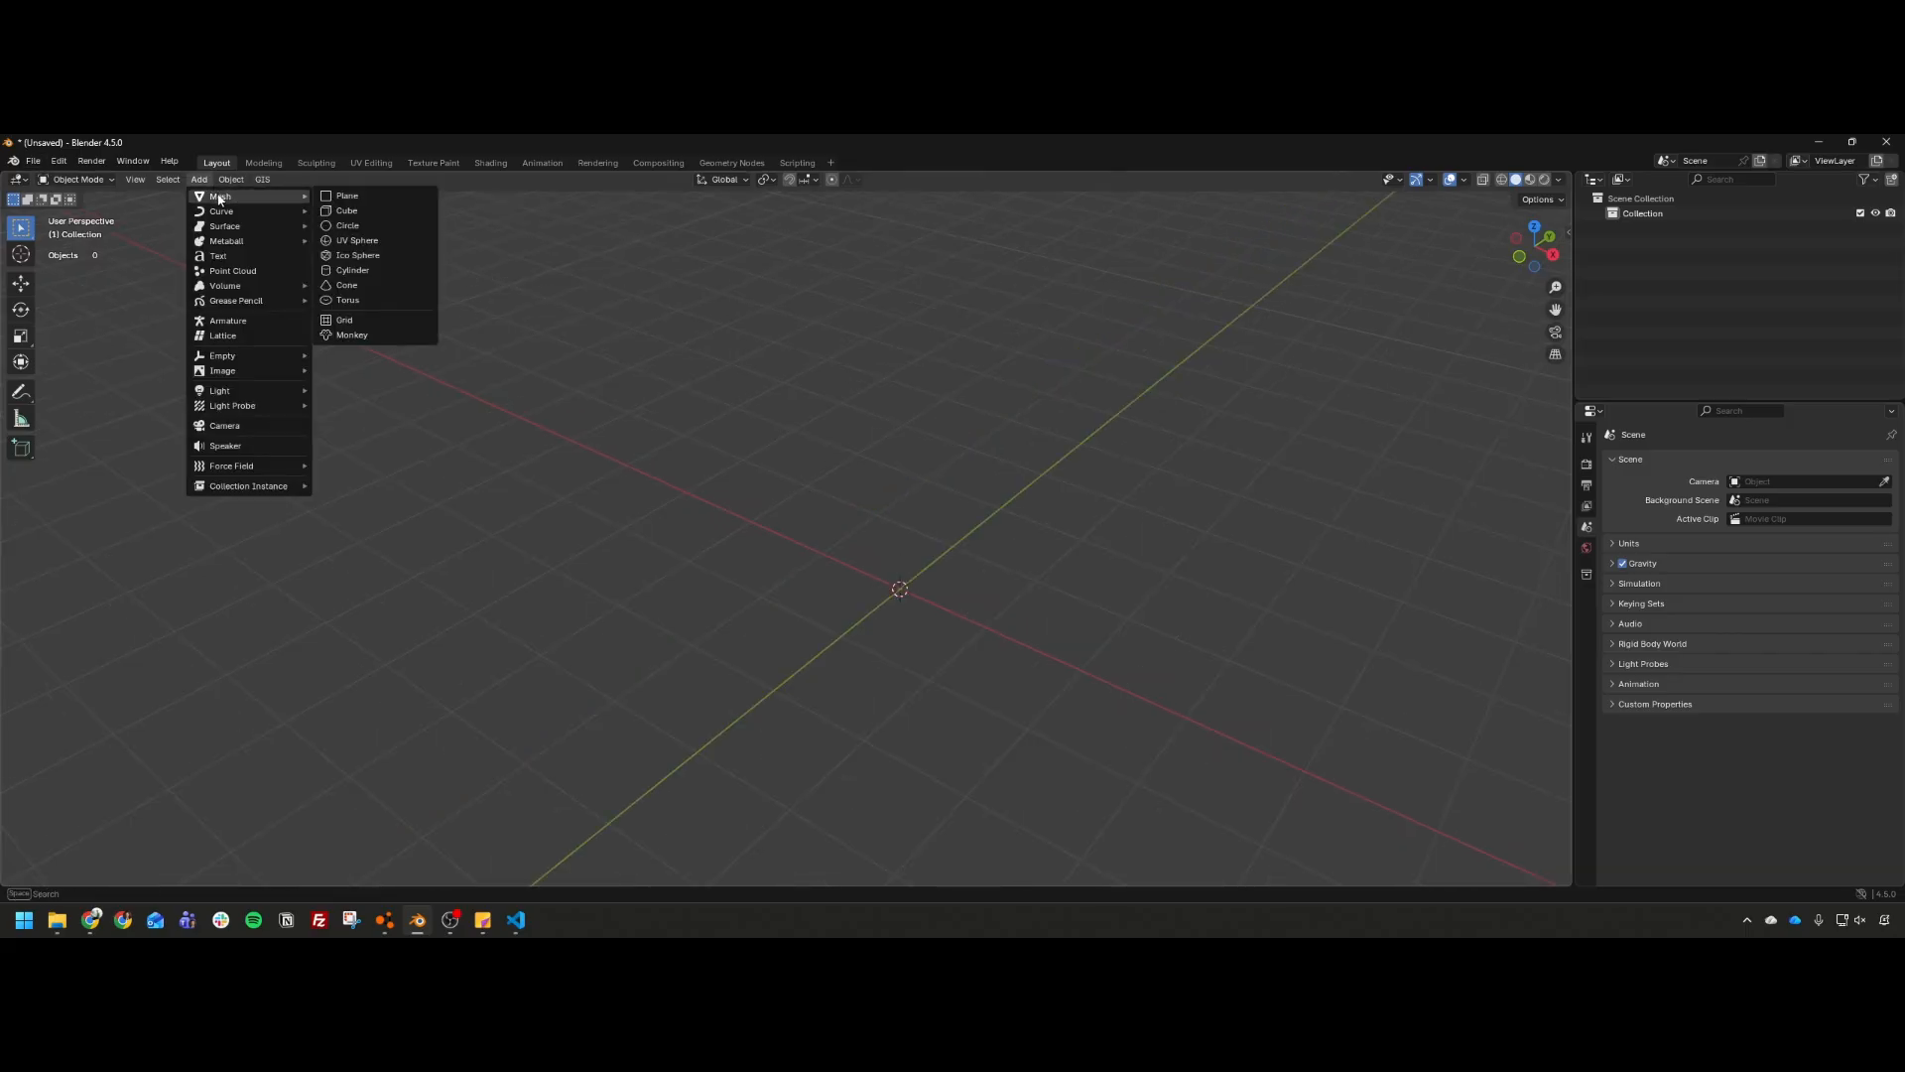
left_click(353, 335)
scroll(920, 498, "up", 3)
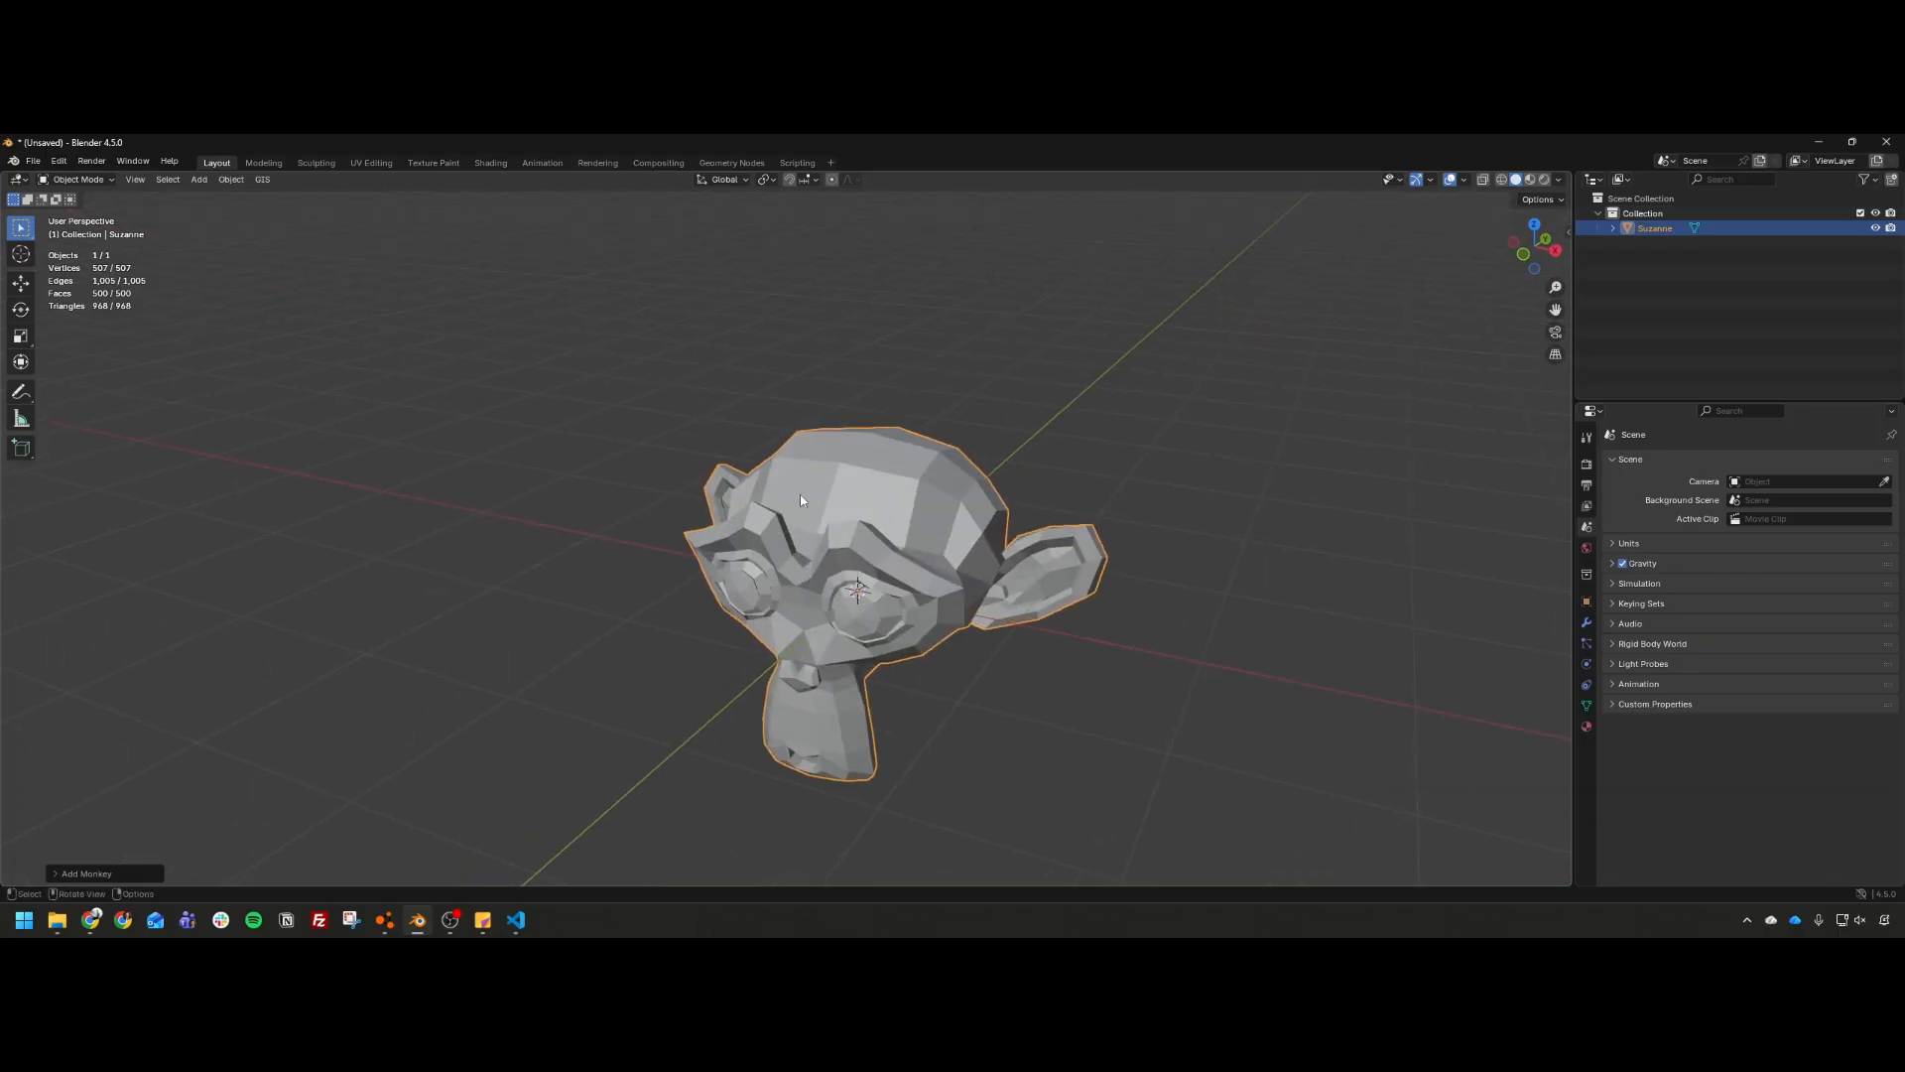
Step: Move the monkey head up along the Z axis so it sits above the ground grid
key("g")
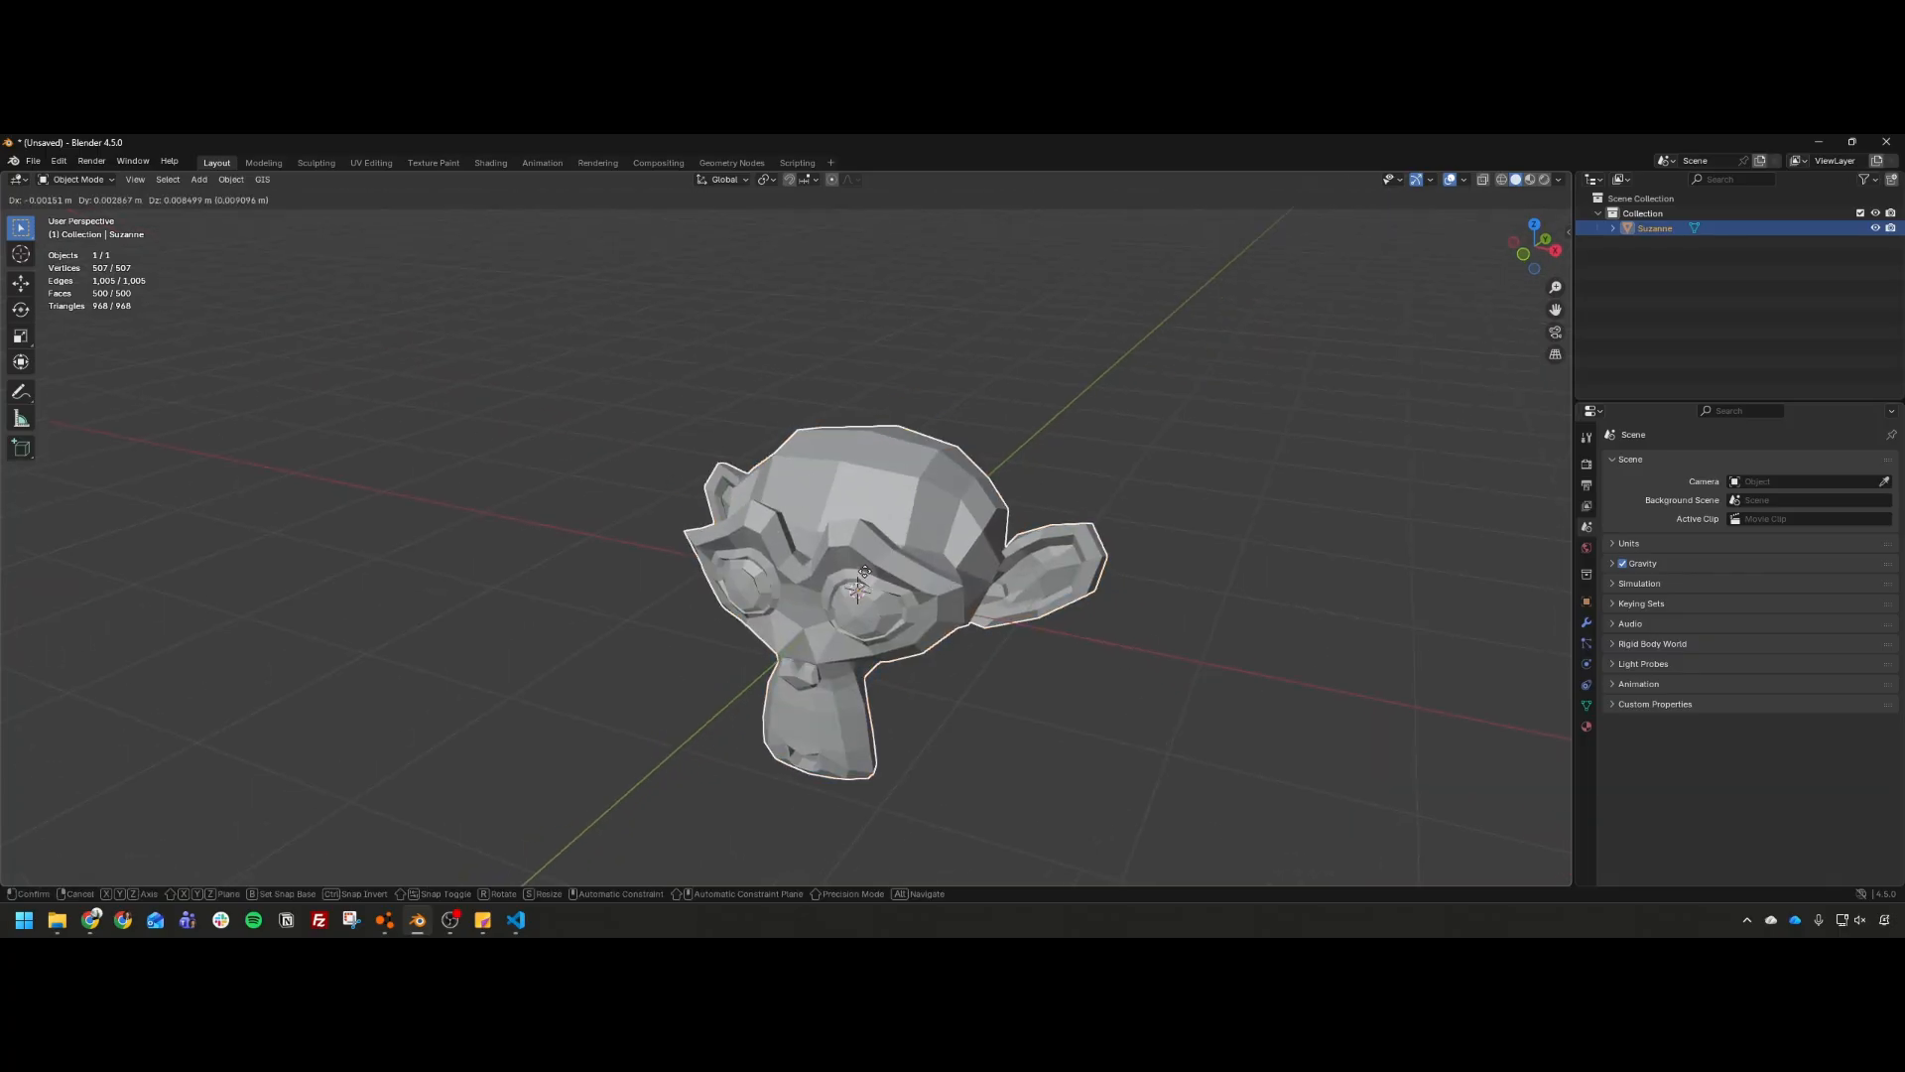
key("z")
left_click(904, 385)
scroll(904, 385, "down", 4)
middle_click_drag(904, 385, 890, 460, "shift")
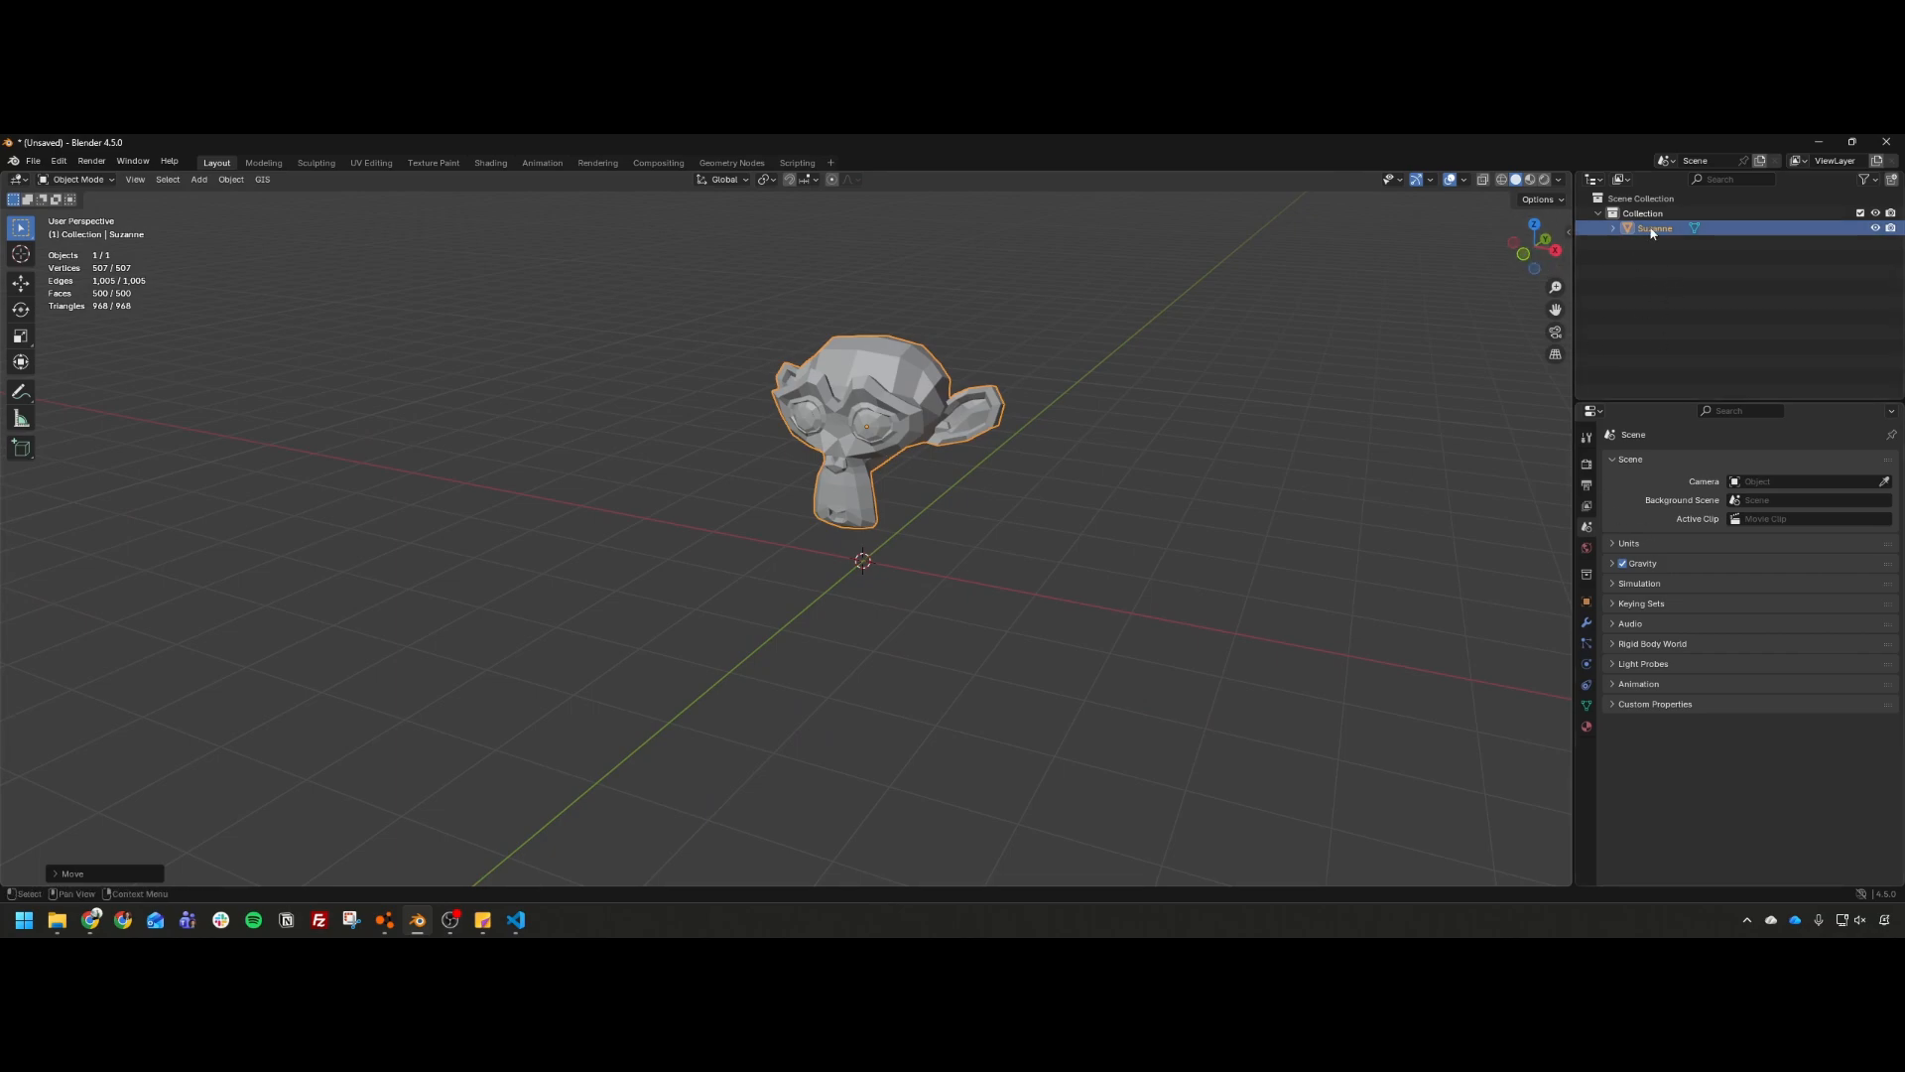
Step: Inspect the mesh data nested under the Suzanne object, then collapse its entry
left_click(1615, 229)
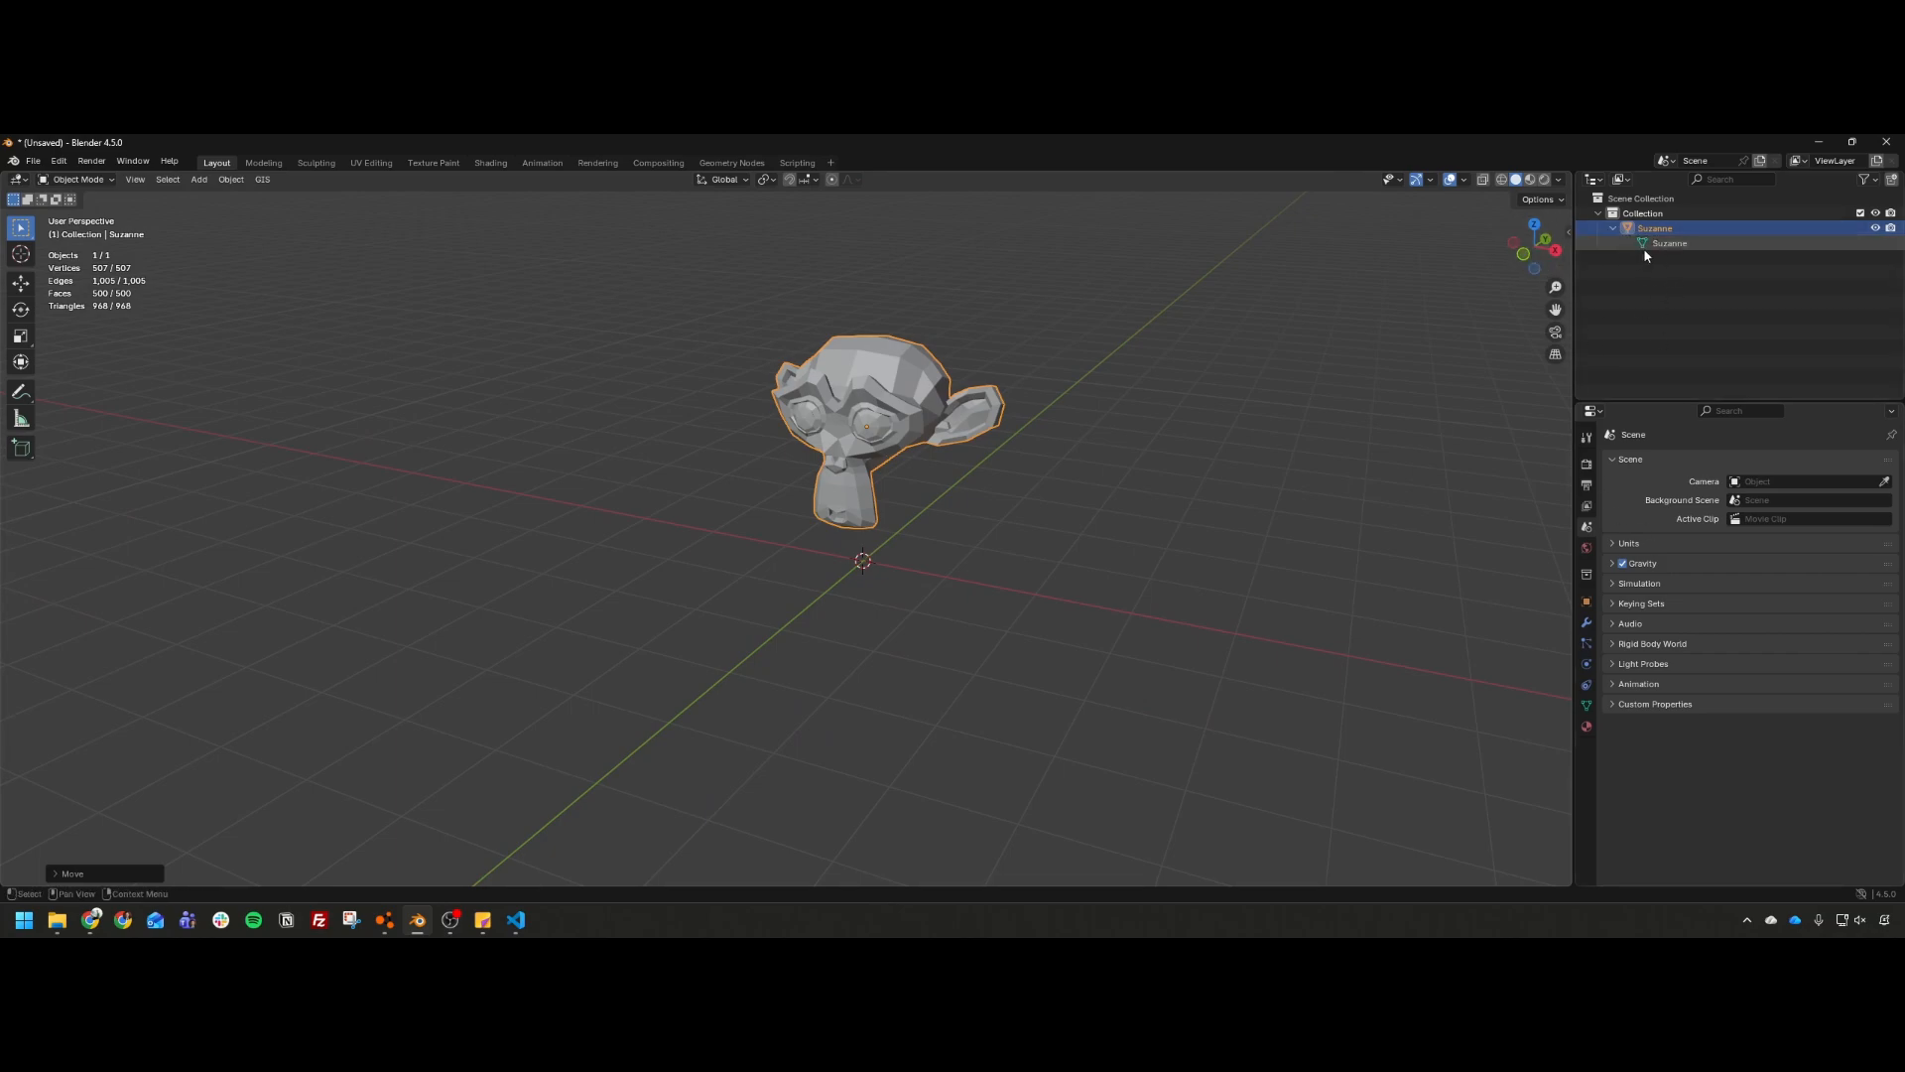
left_click(1647, 245)
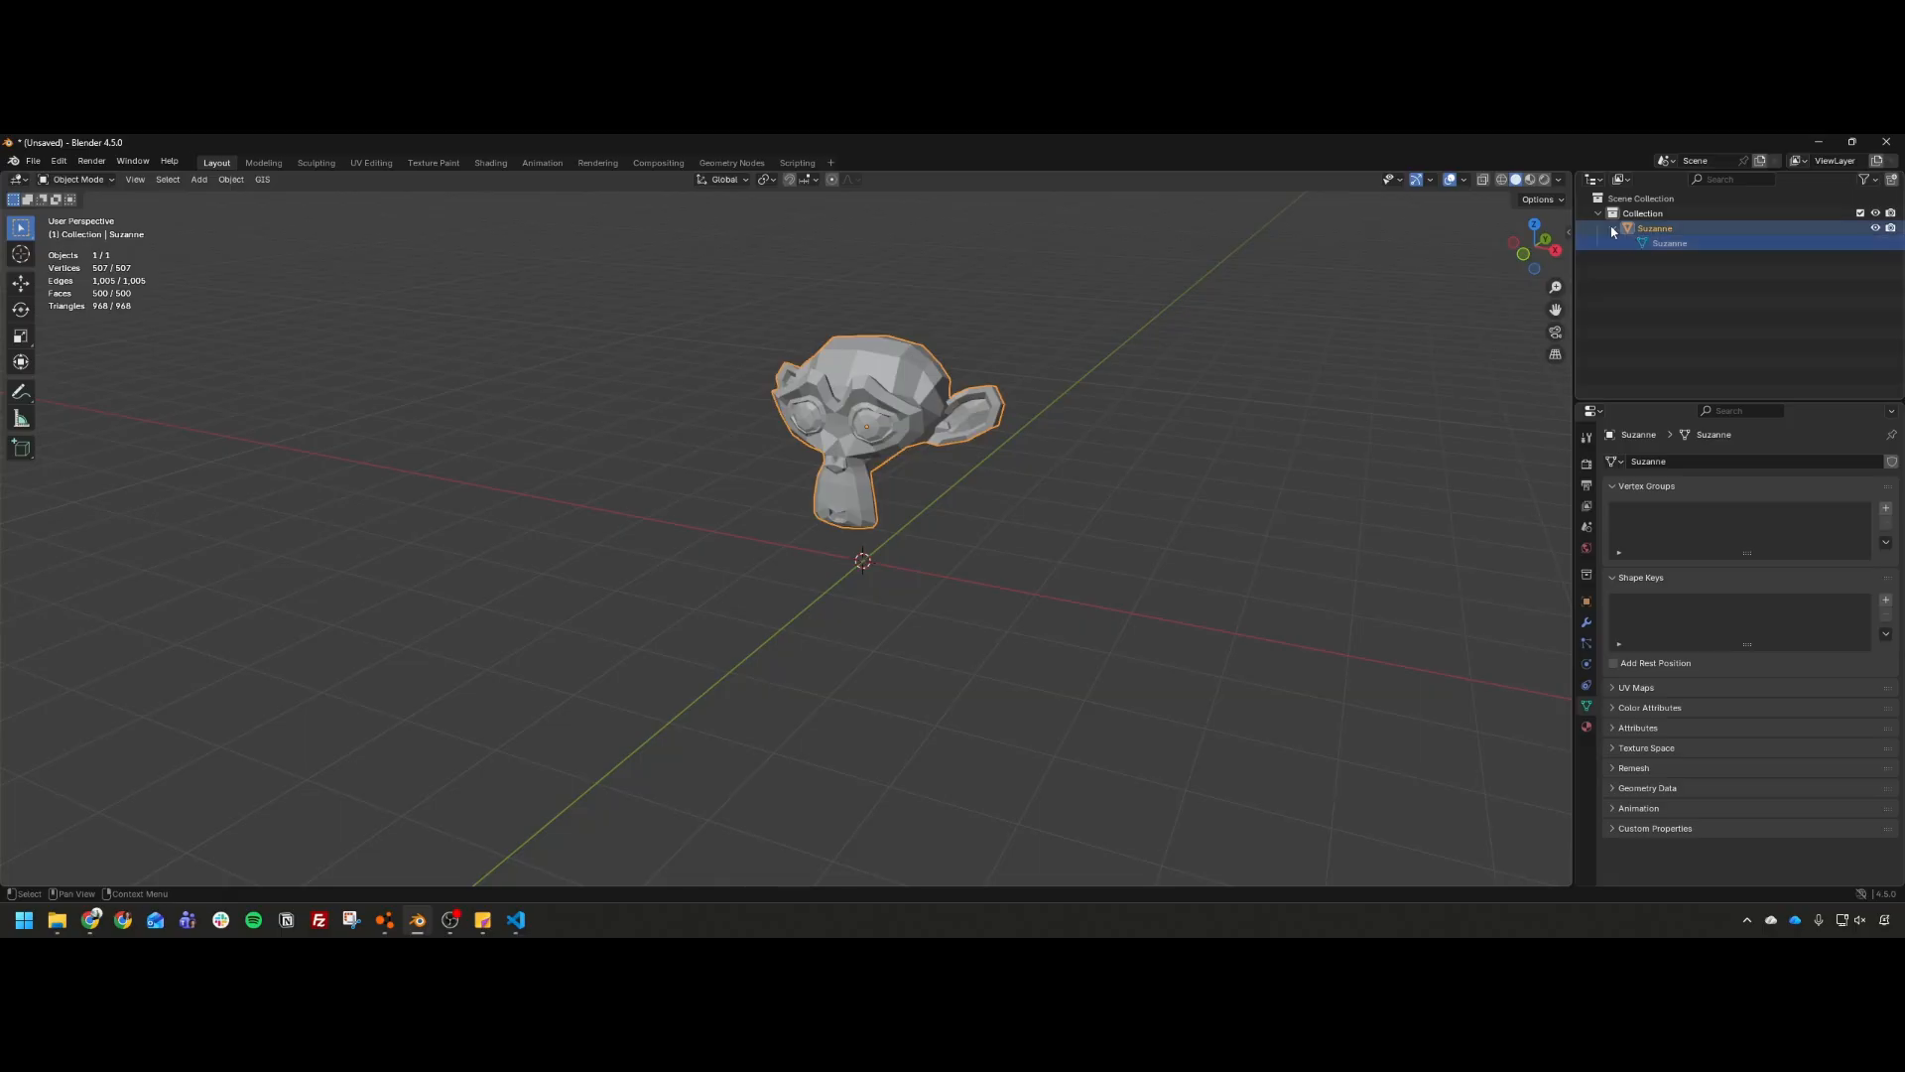
left_click(1613, 230)
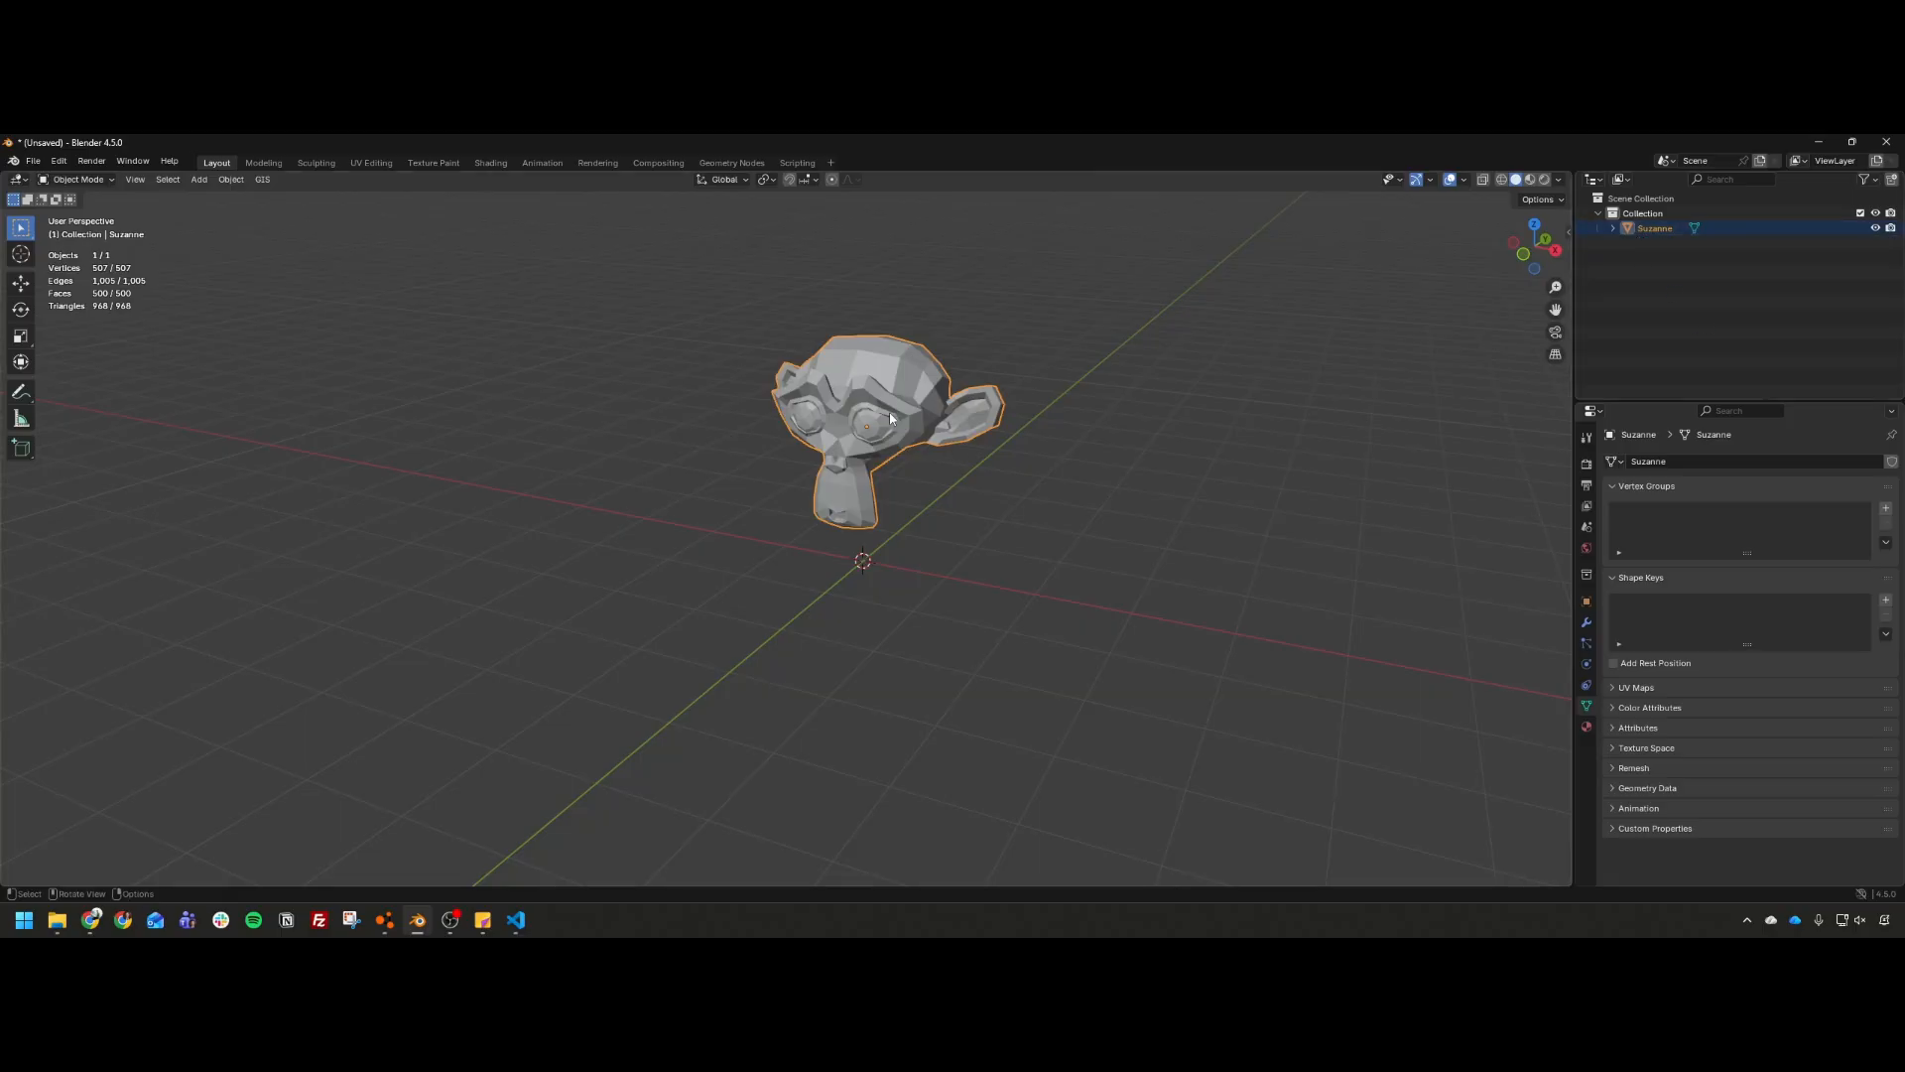
scroll(873, 422, "up", 3)
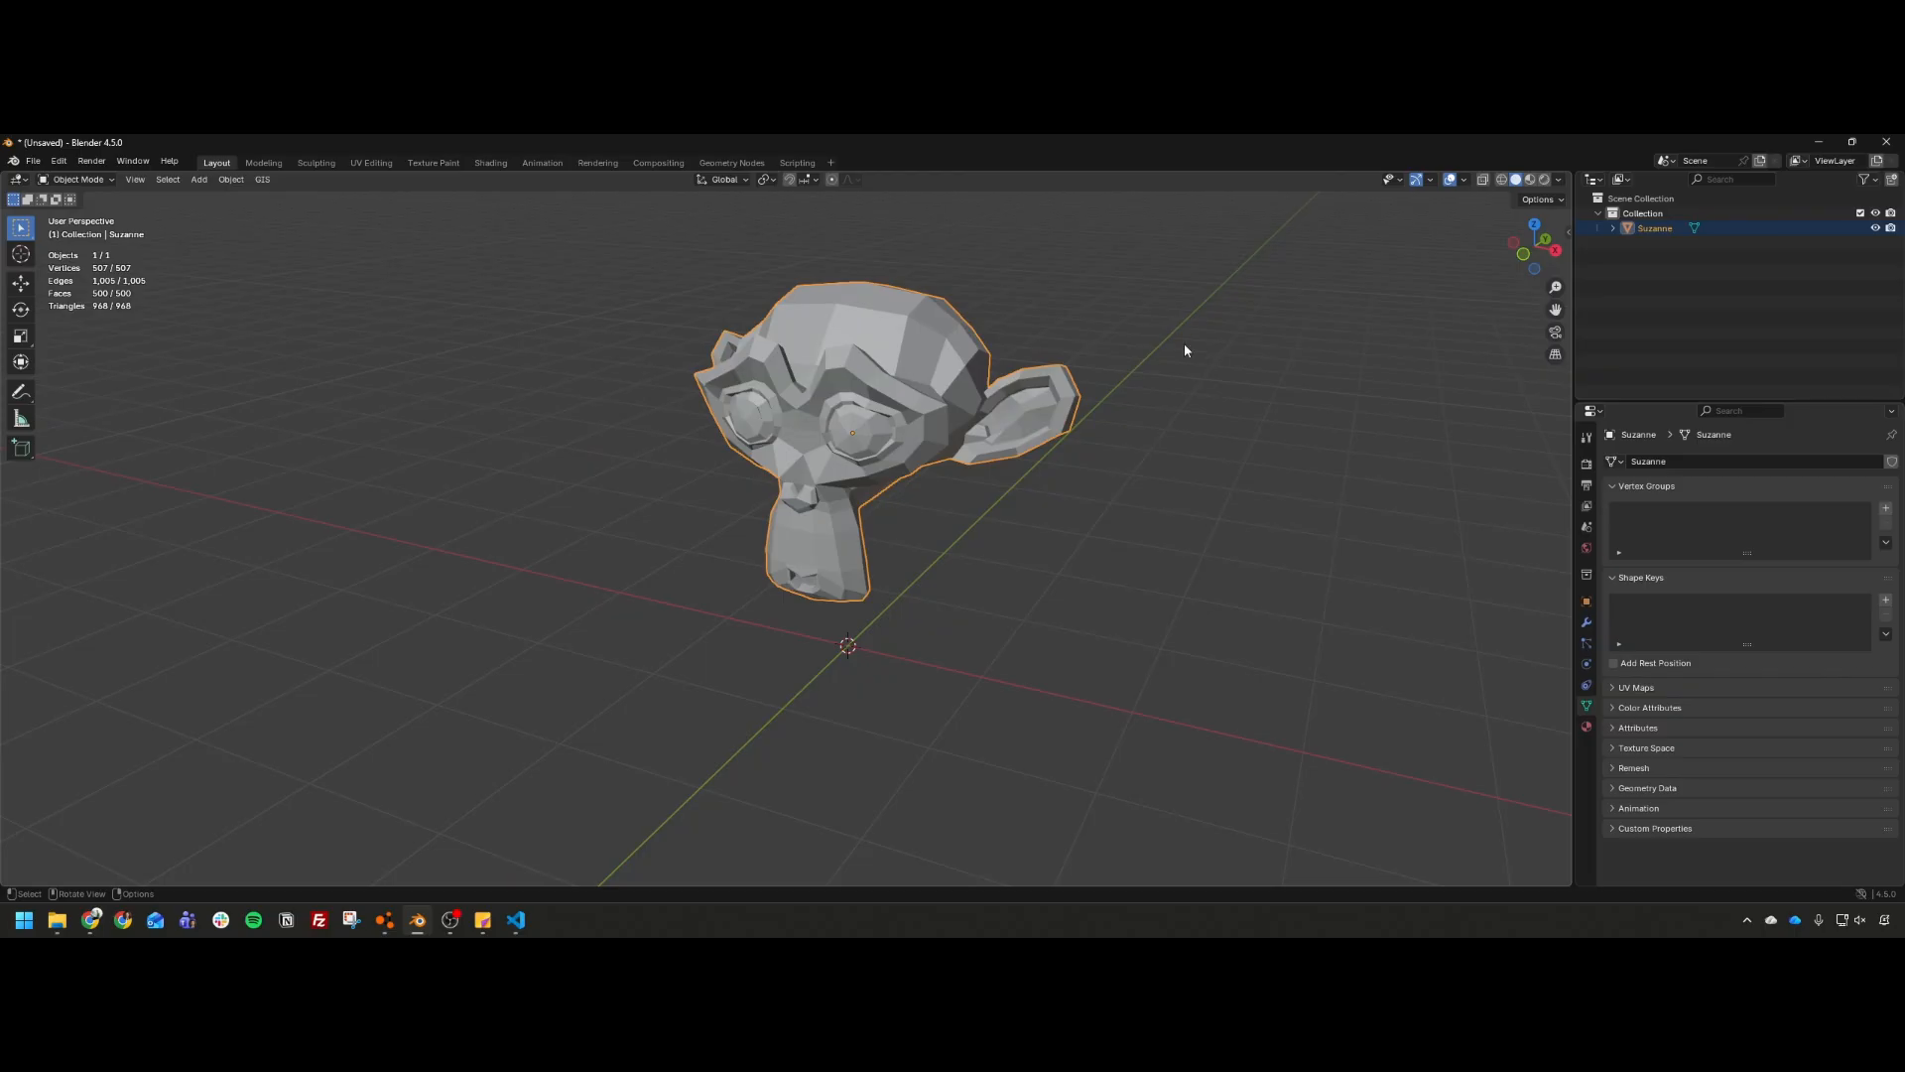
Step: Start a Collada (.dae) export and browse to the dover level's art/shapes/props folder
left_click(33, 161)
mouse_move(89, 387)
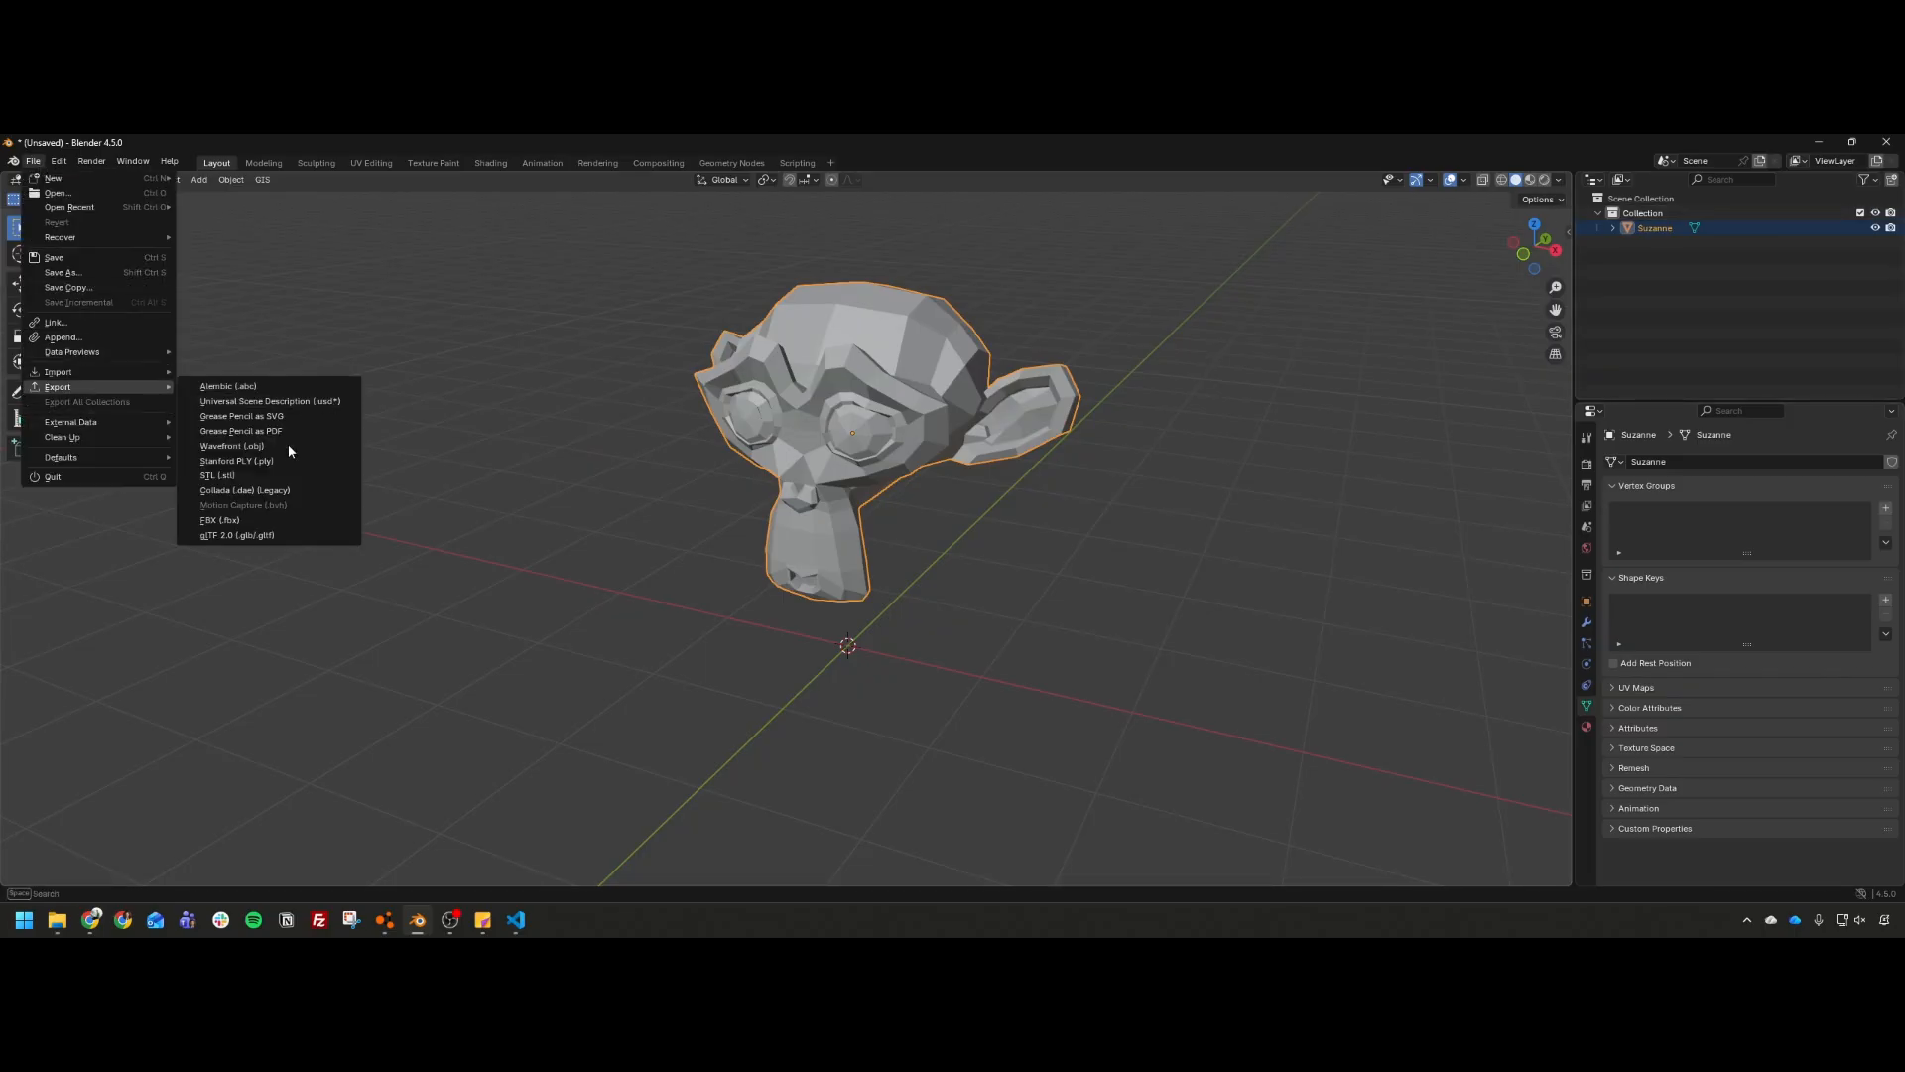
left_click(265, 496)
left_click_drag(827, 314, 965, 398)
left_click(757, 563)
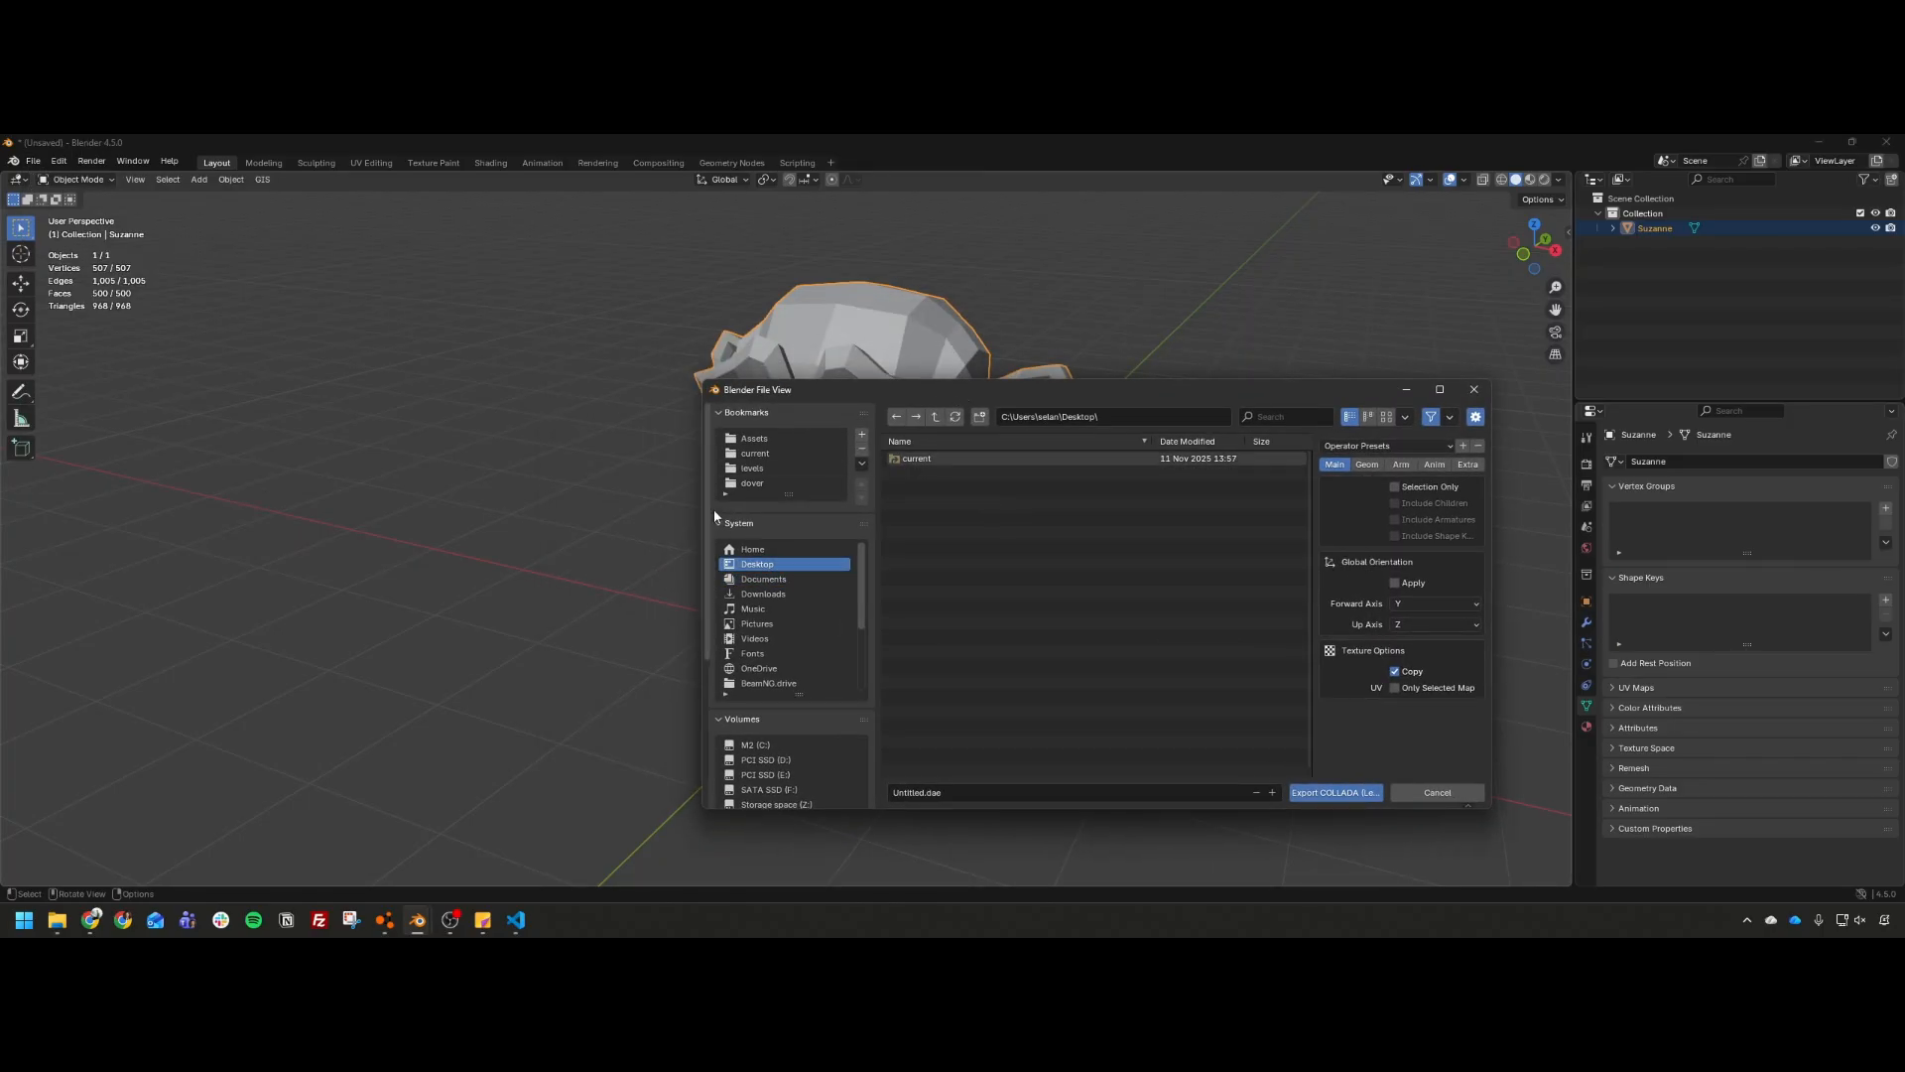
left_click(752, 482)
double_click(952, 459)
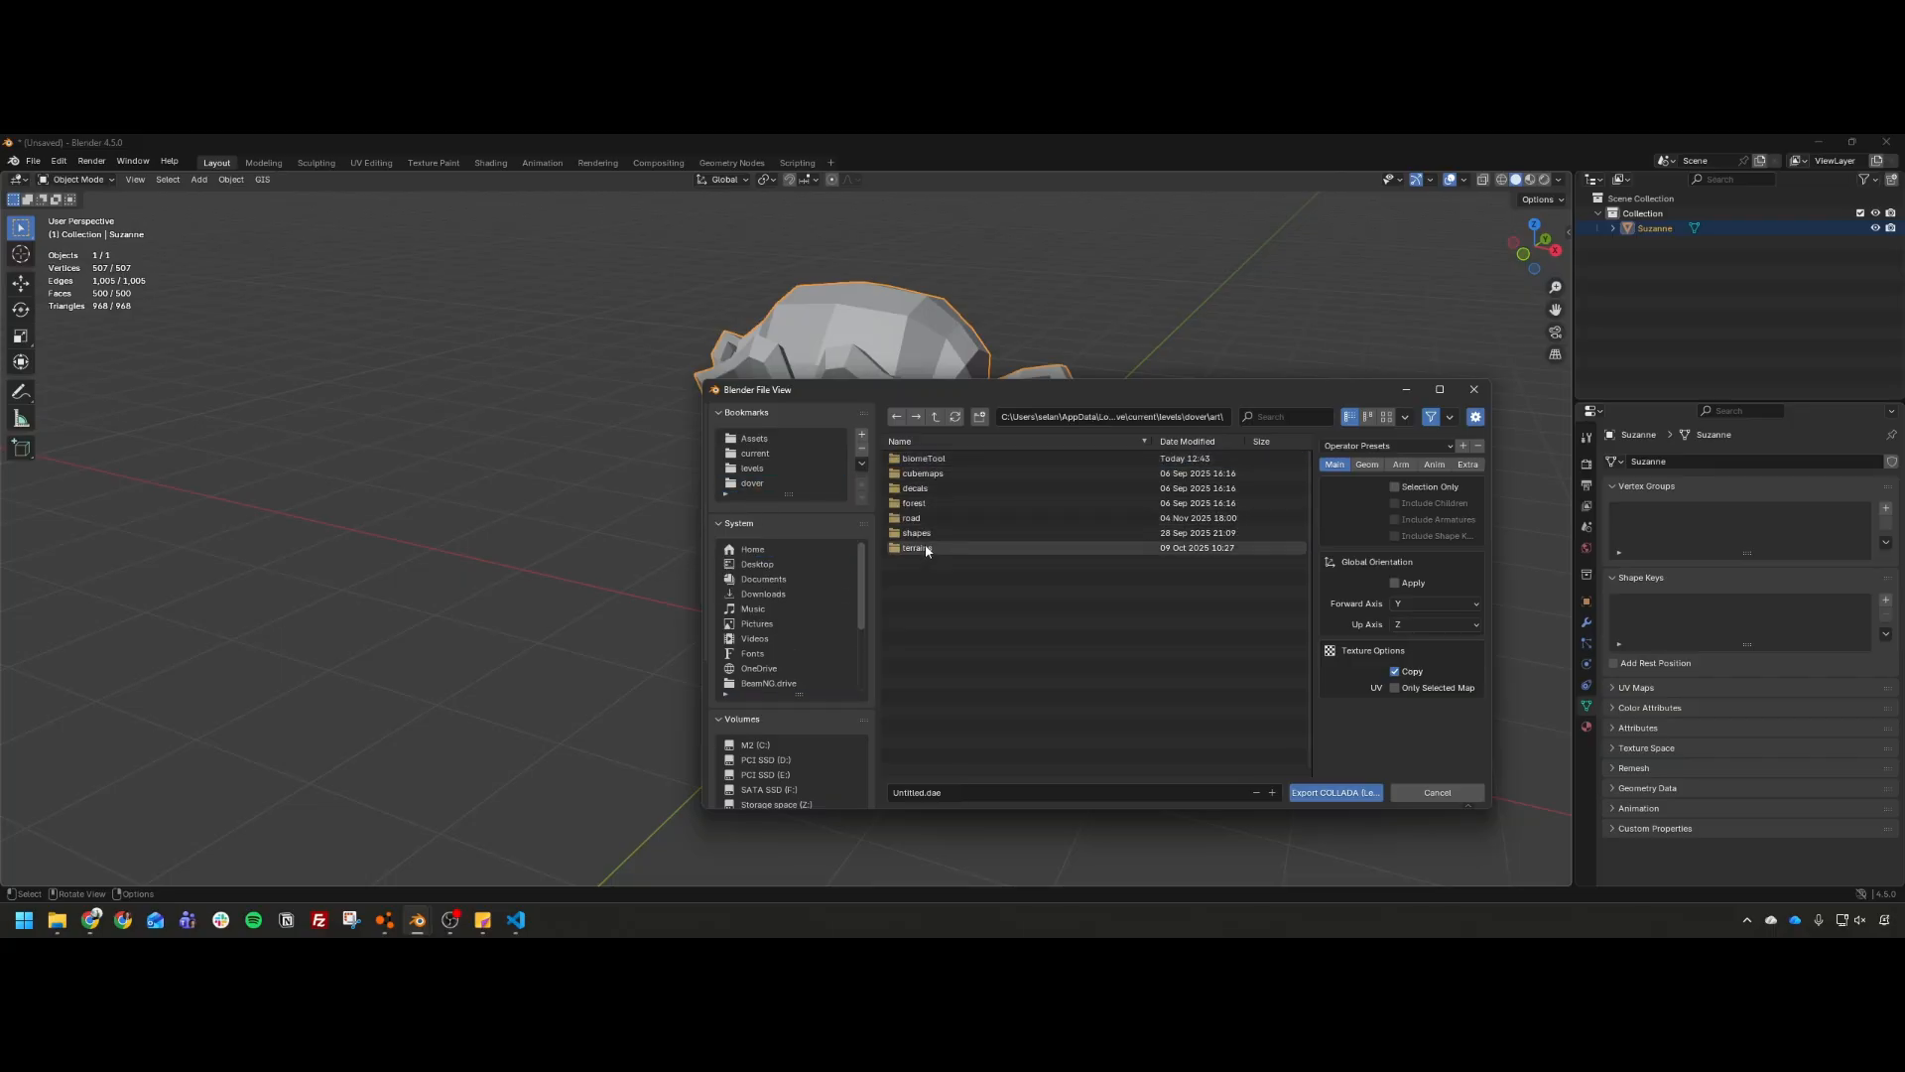
double_click(915, 533)
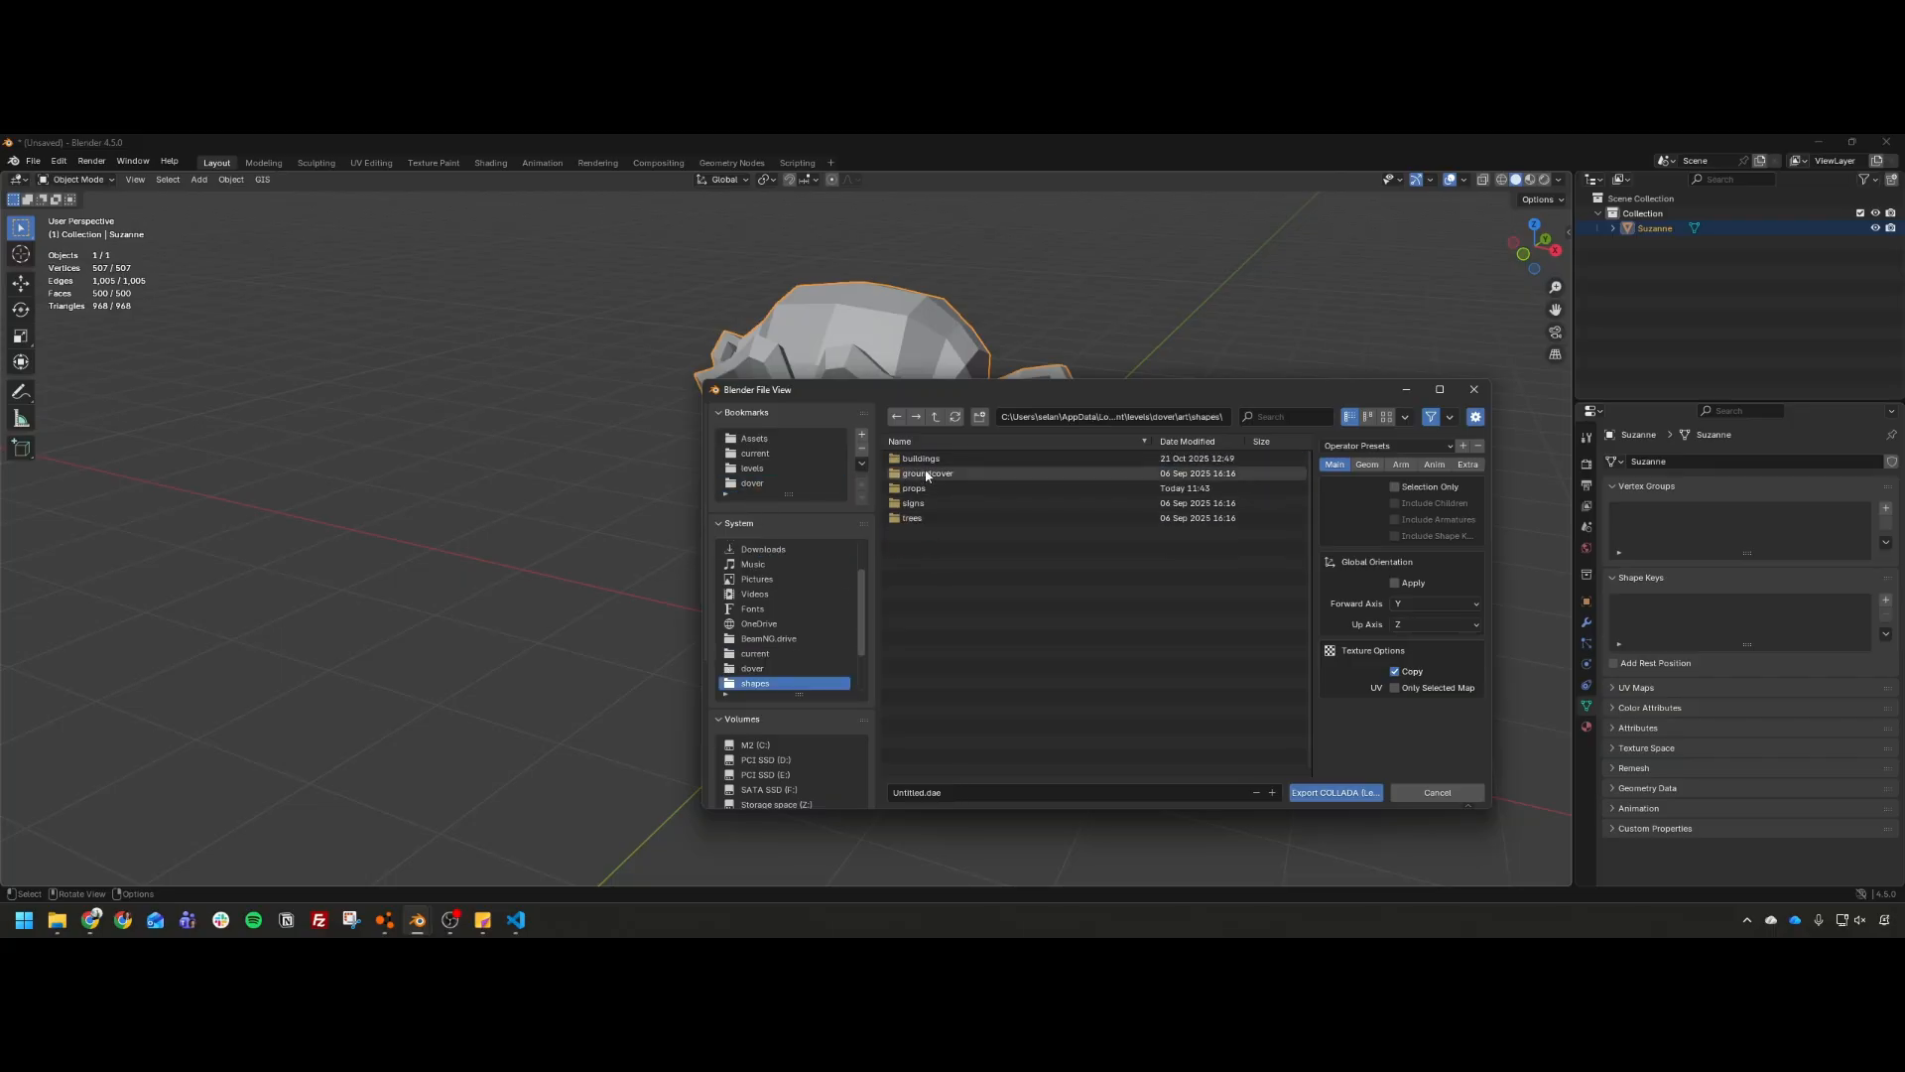
double_click(915, 458)
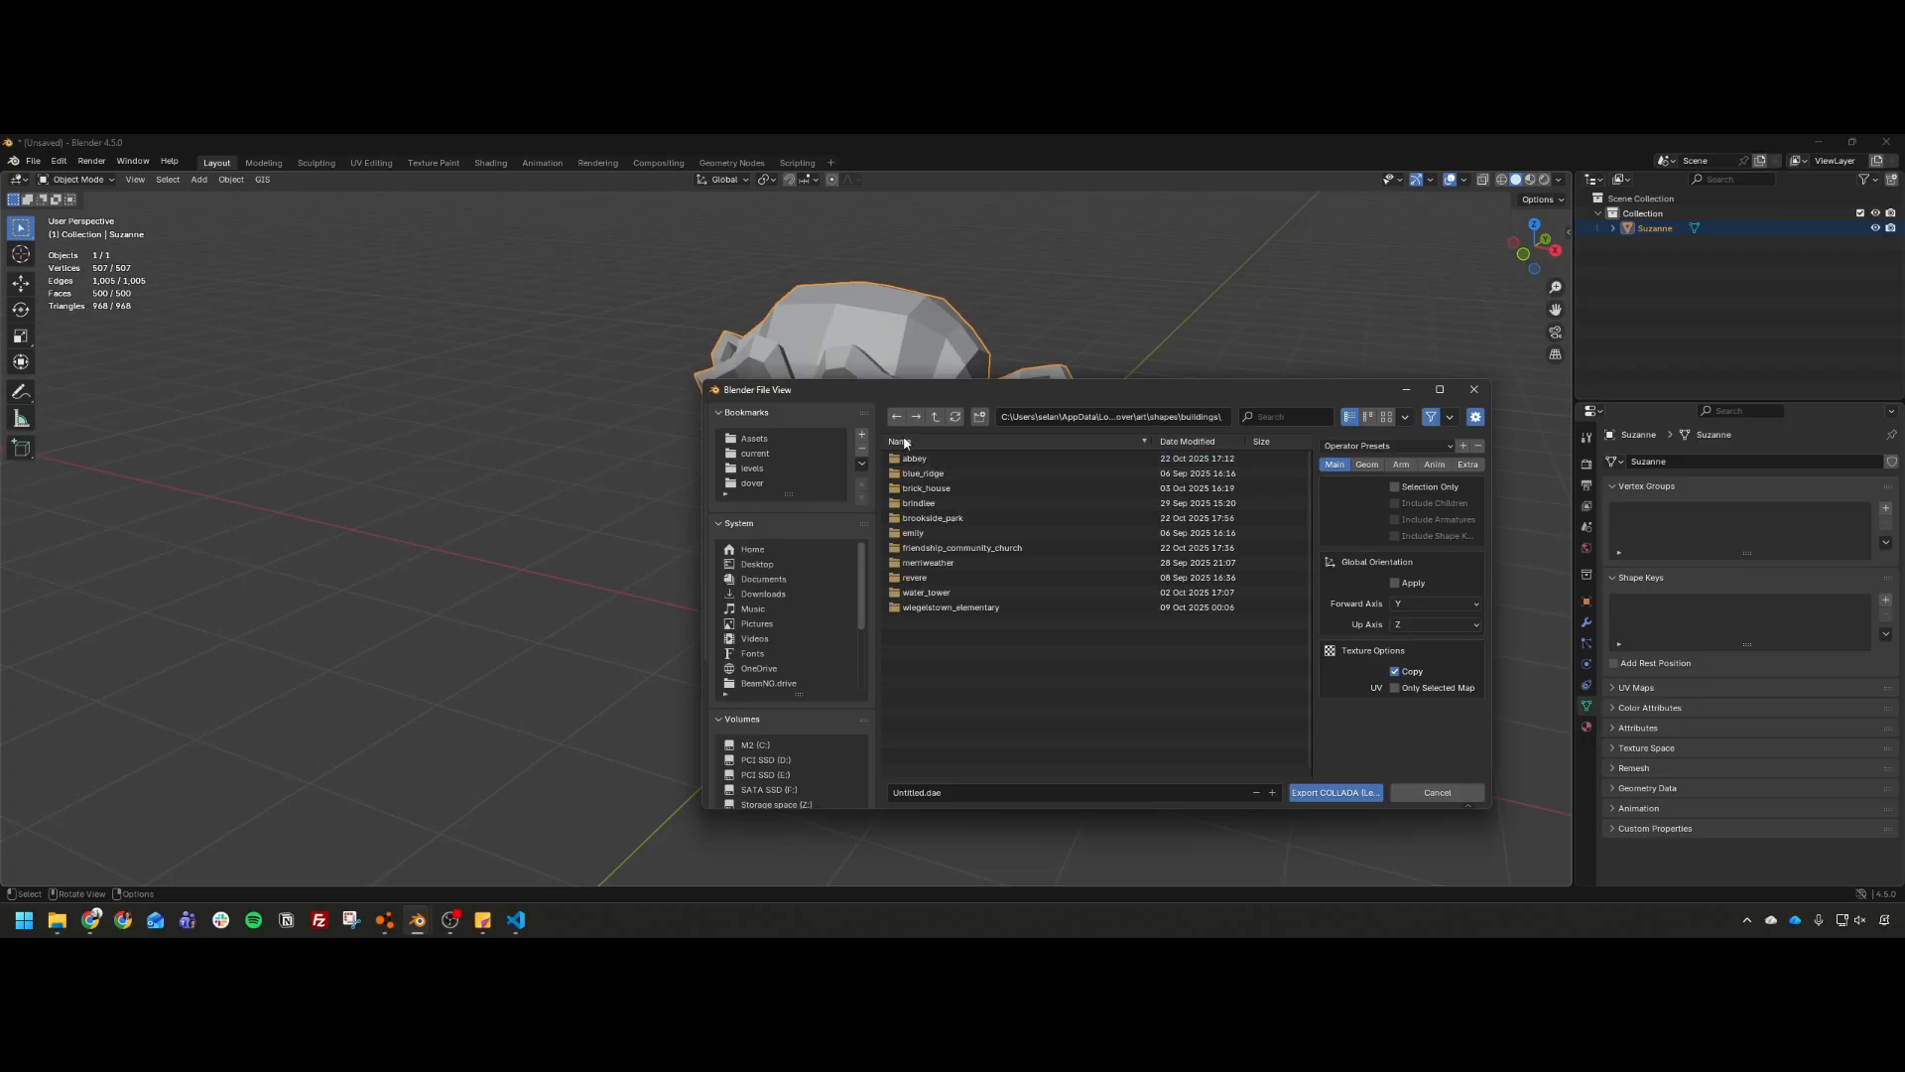
left_click(896, 415)
double_click(921, 486)
Step: Create a new folder named suzanne inside the props folder for the export
right_click(978, 701)
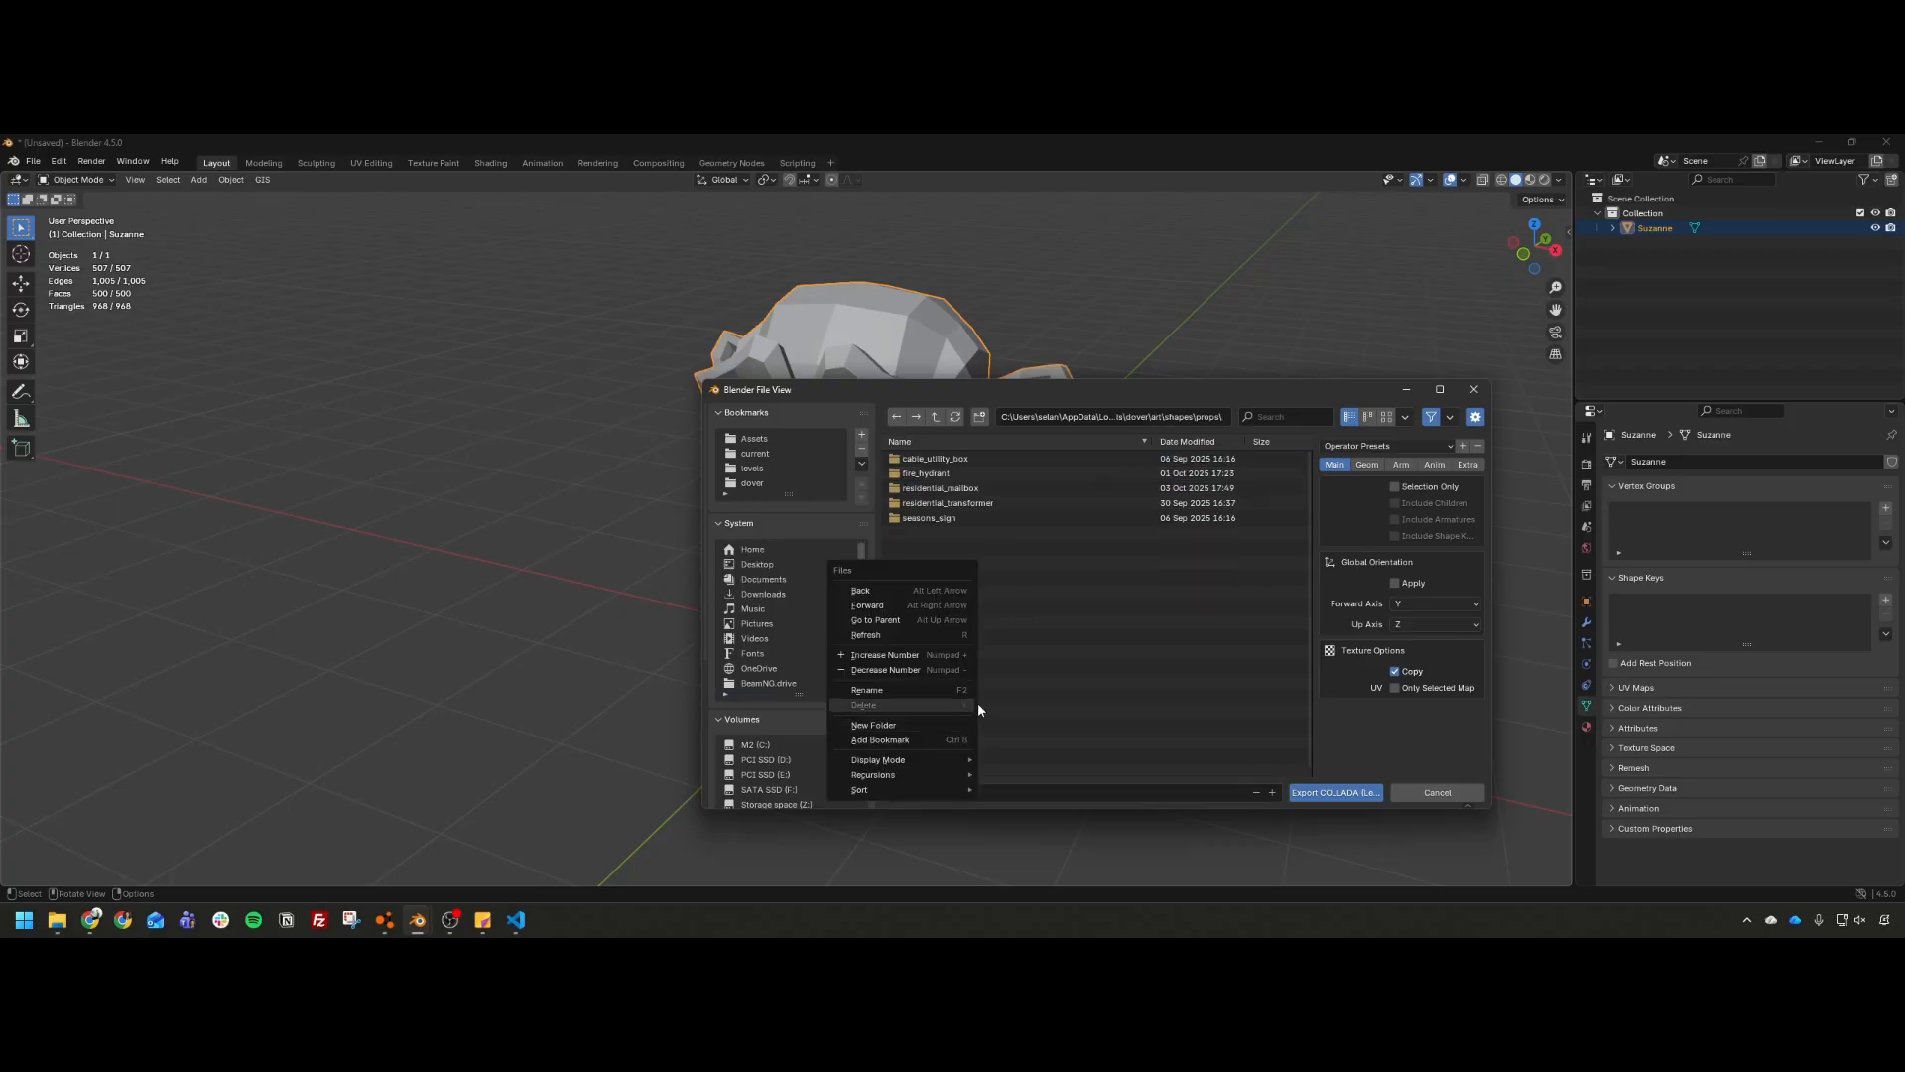
right_click(1052, 662)
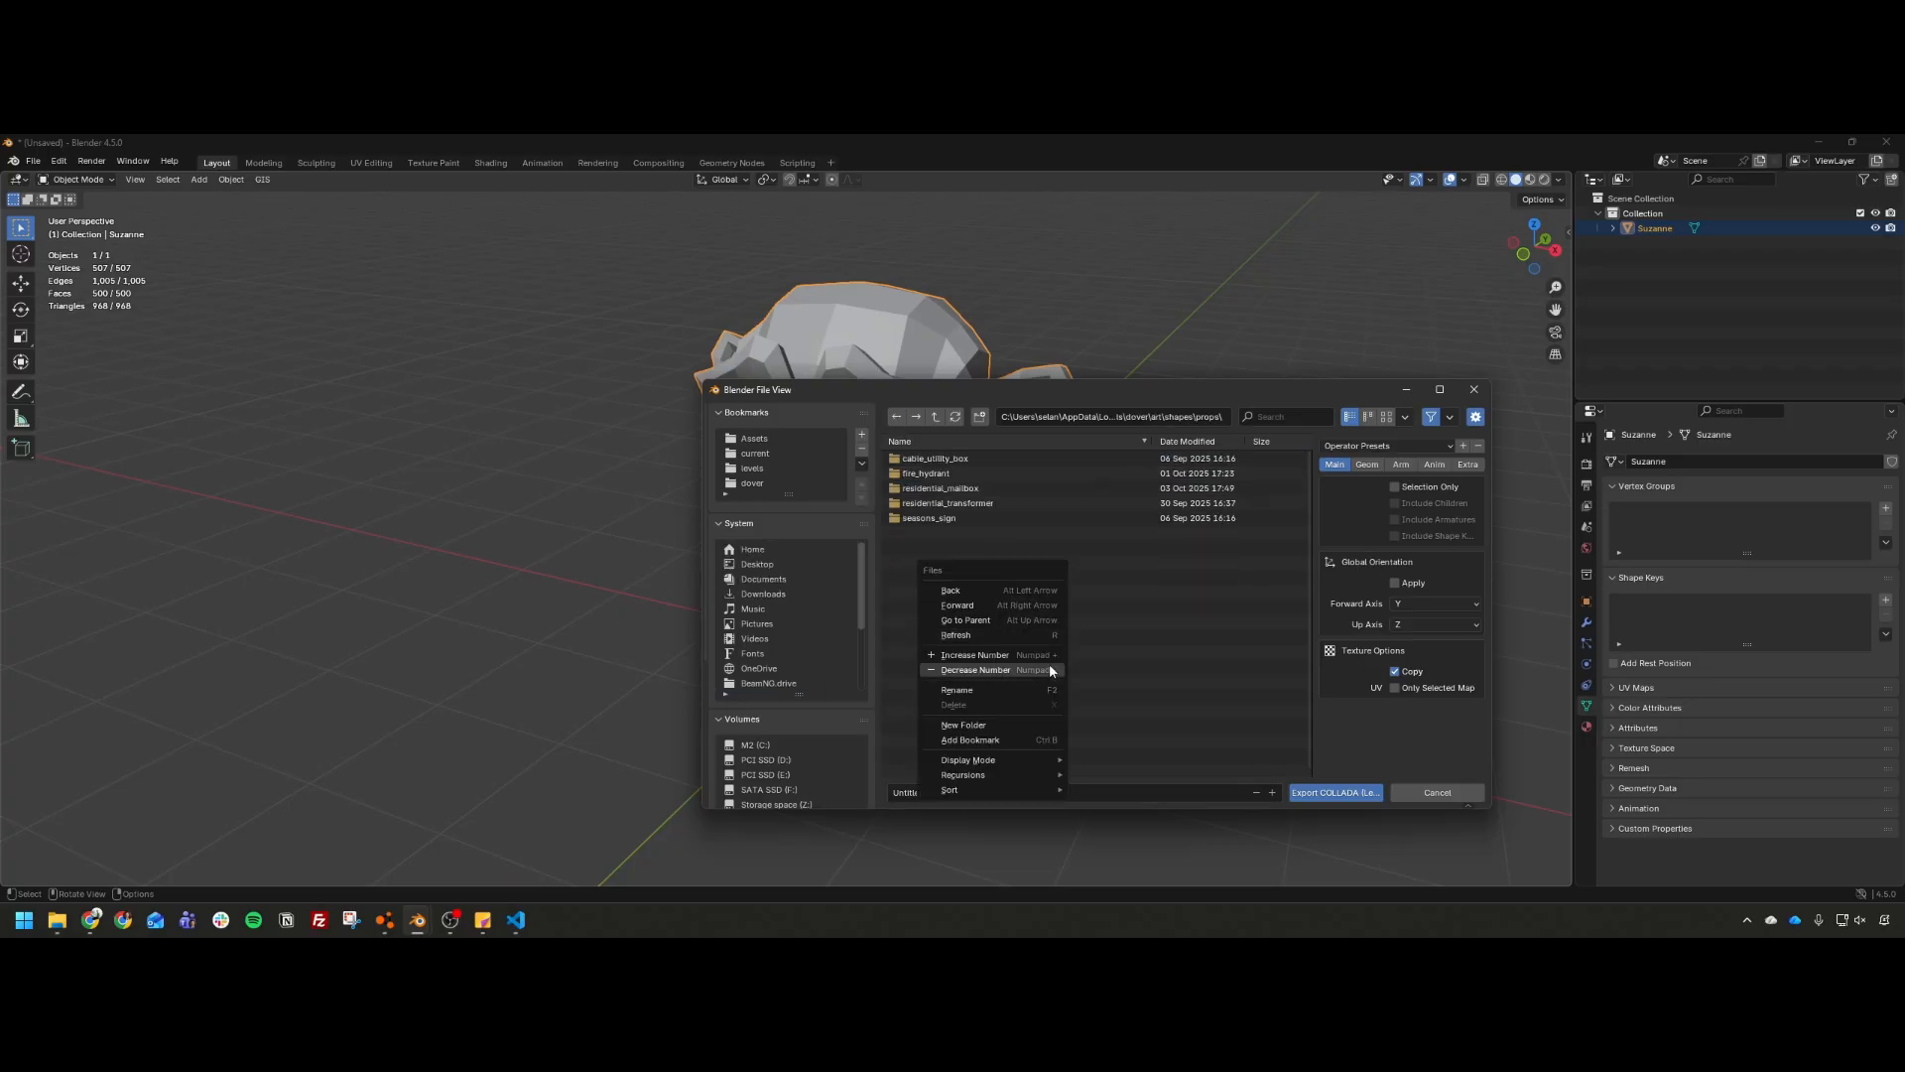
left_click(991, 732)
type("suza")
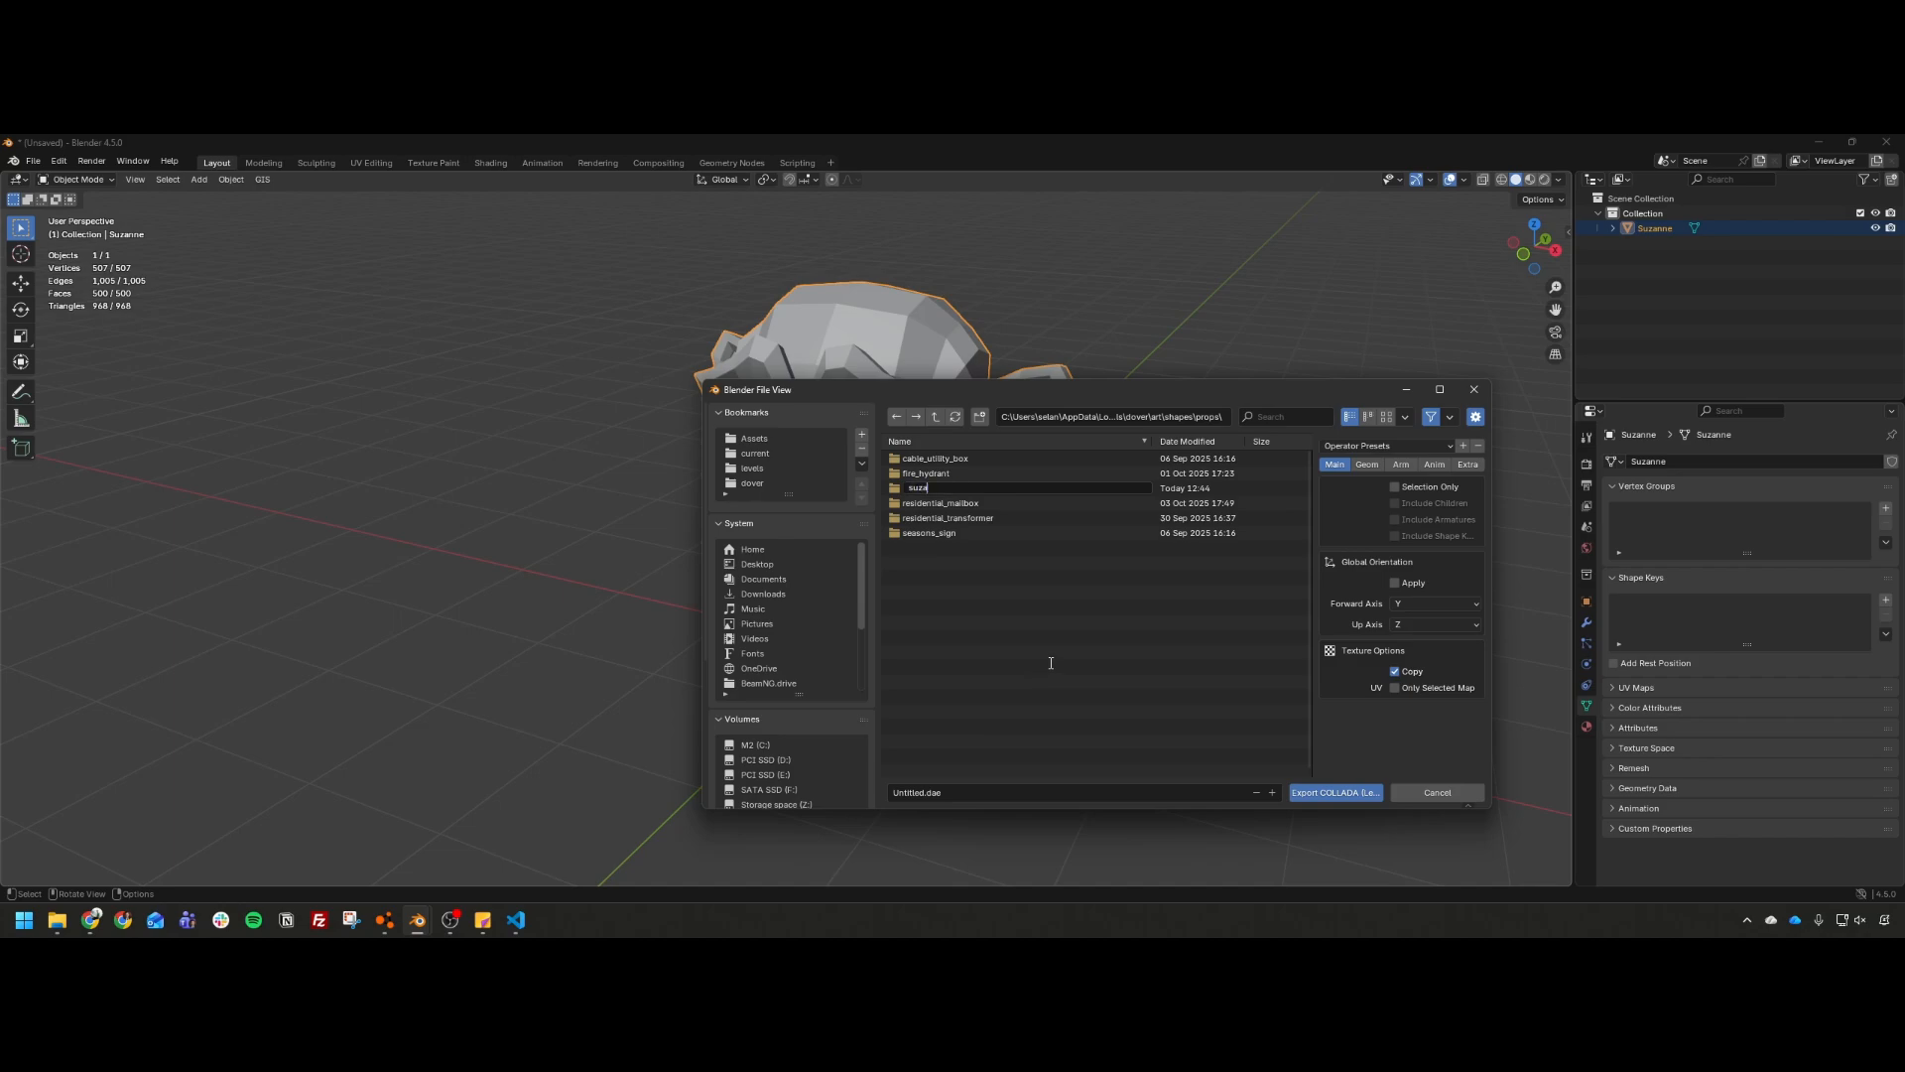
type("nne")
key("Return")
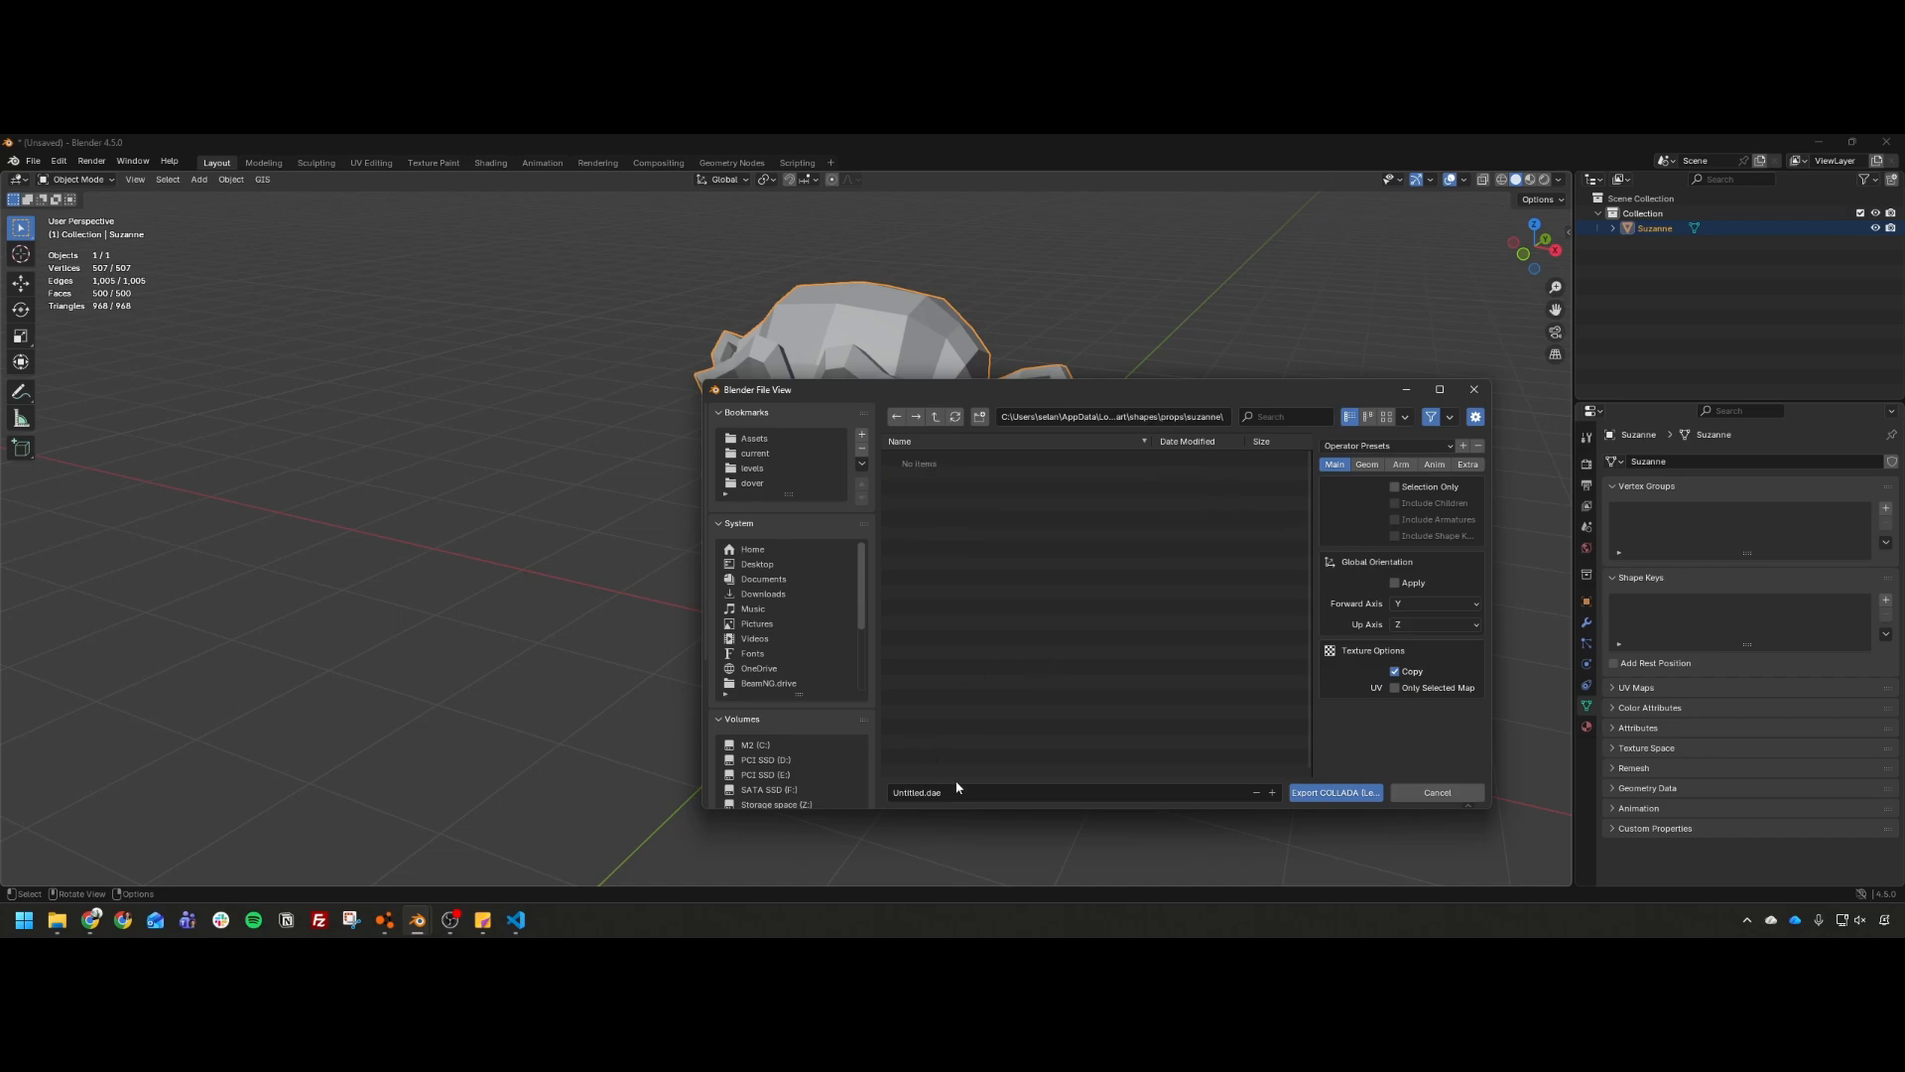
Step: Export the model as suzanne.dae into the suzanne folder
left_click(960, 791)
type("suzann")
left_click(1331, 791)
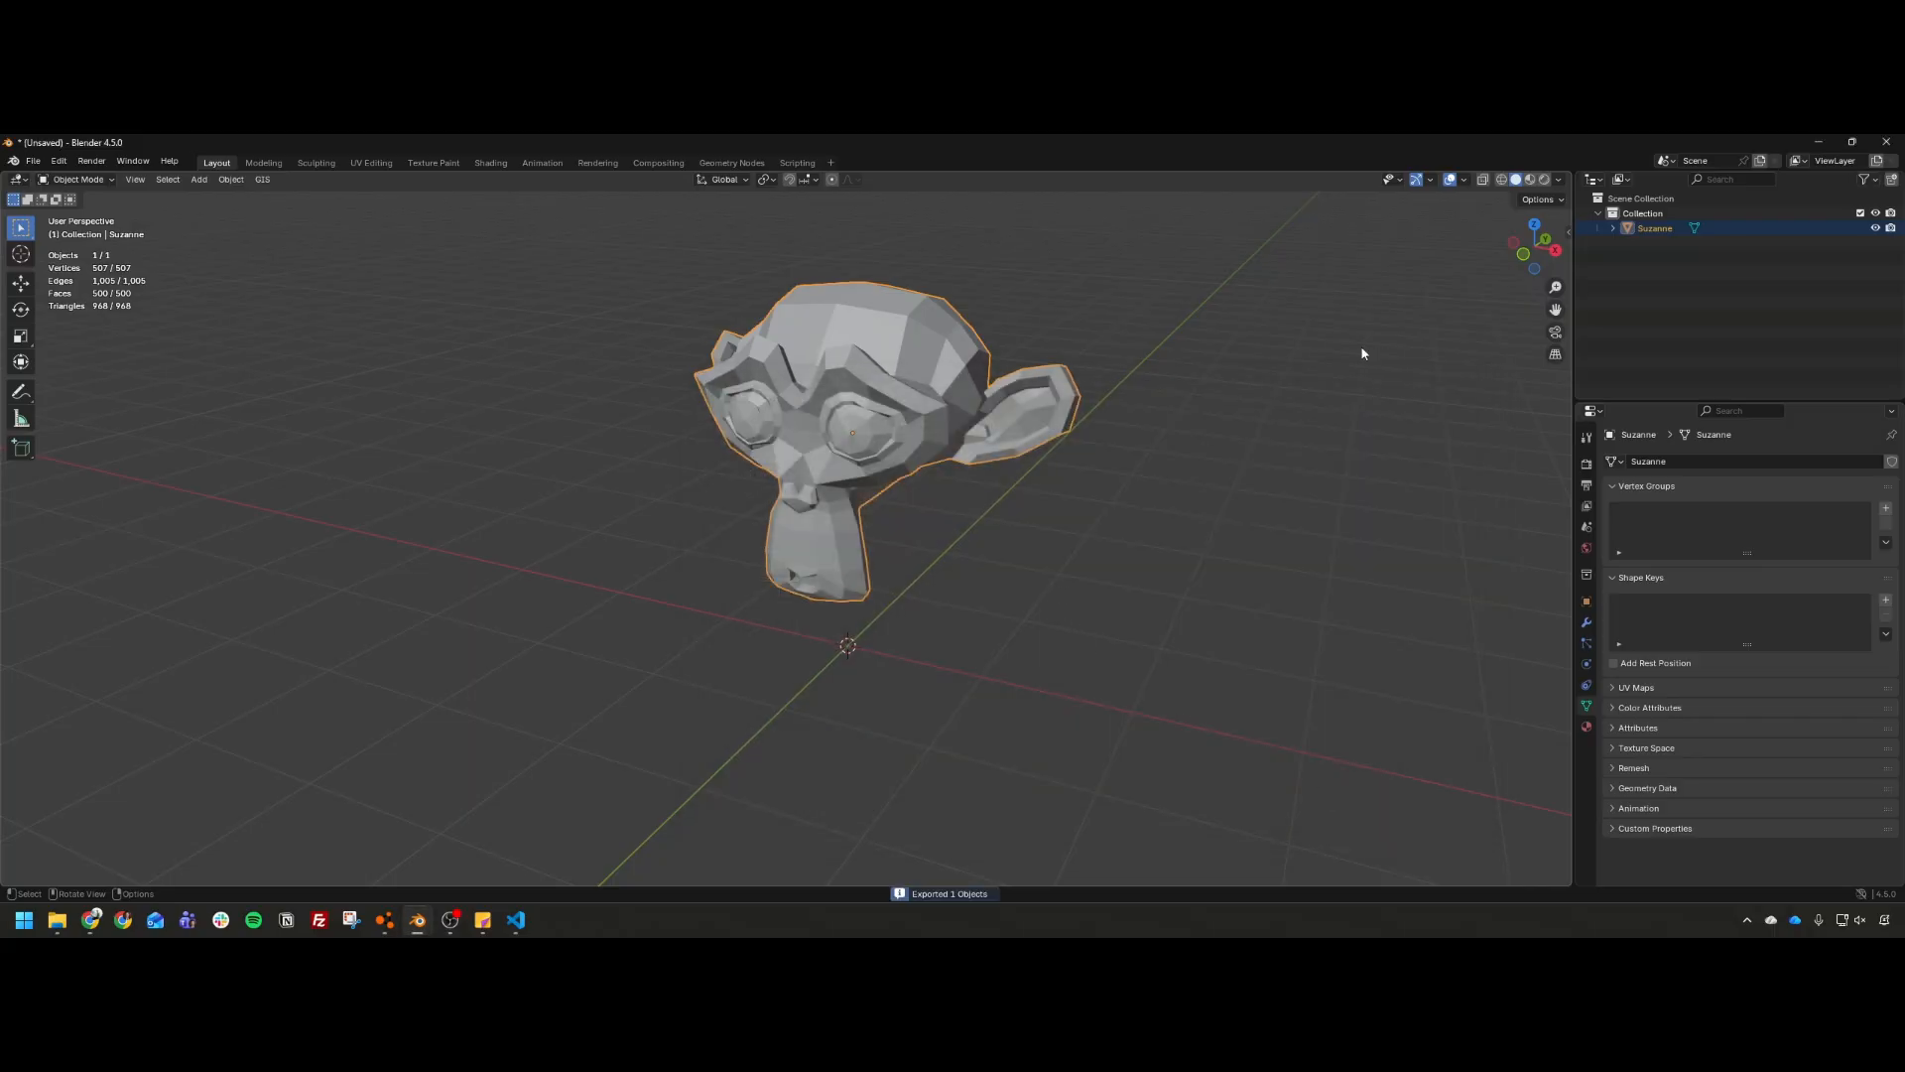
Step: Switch to the BeamNG.drive world editor and open its Asset Browser
left_click(1817, 142)
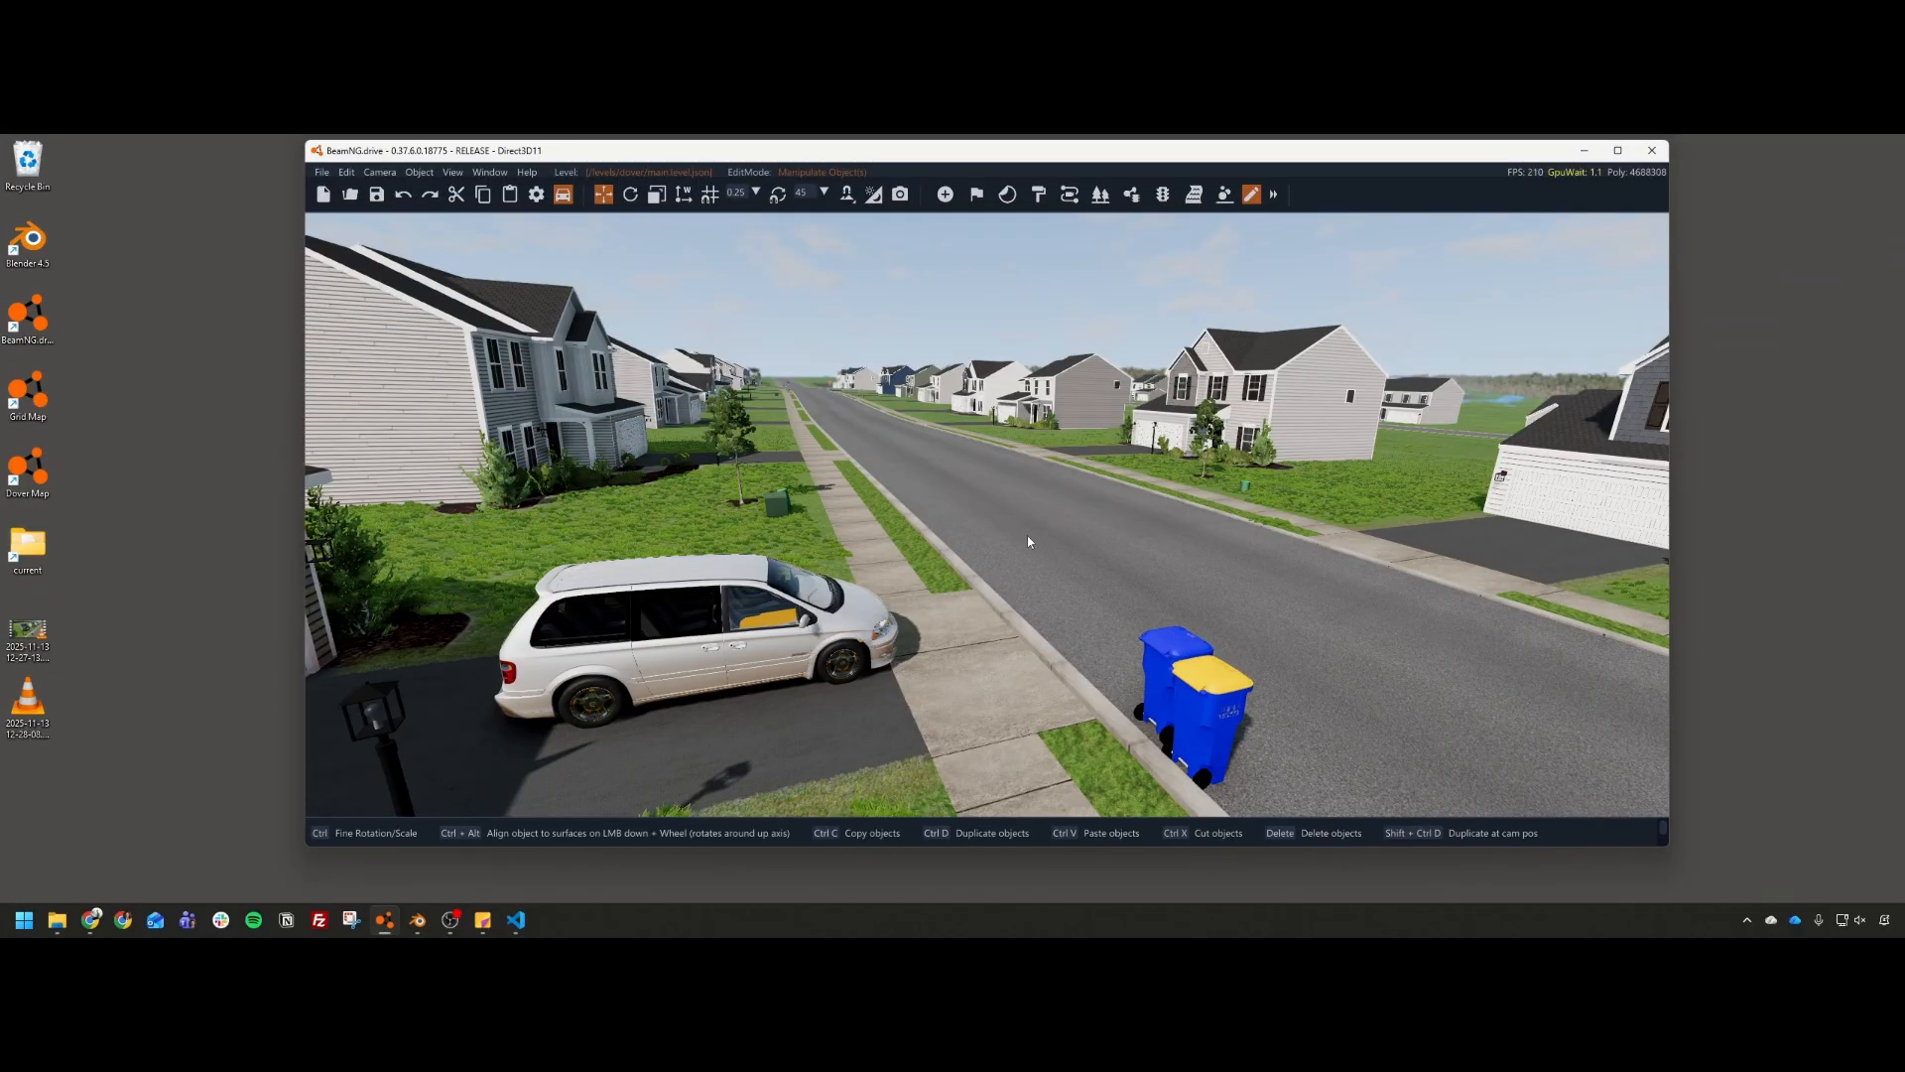
left_click_drag(508, 150, 500, 156)
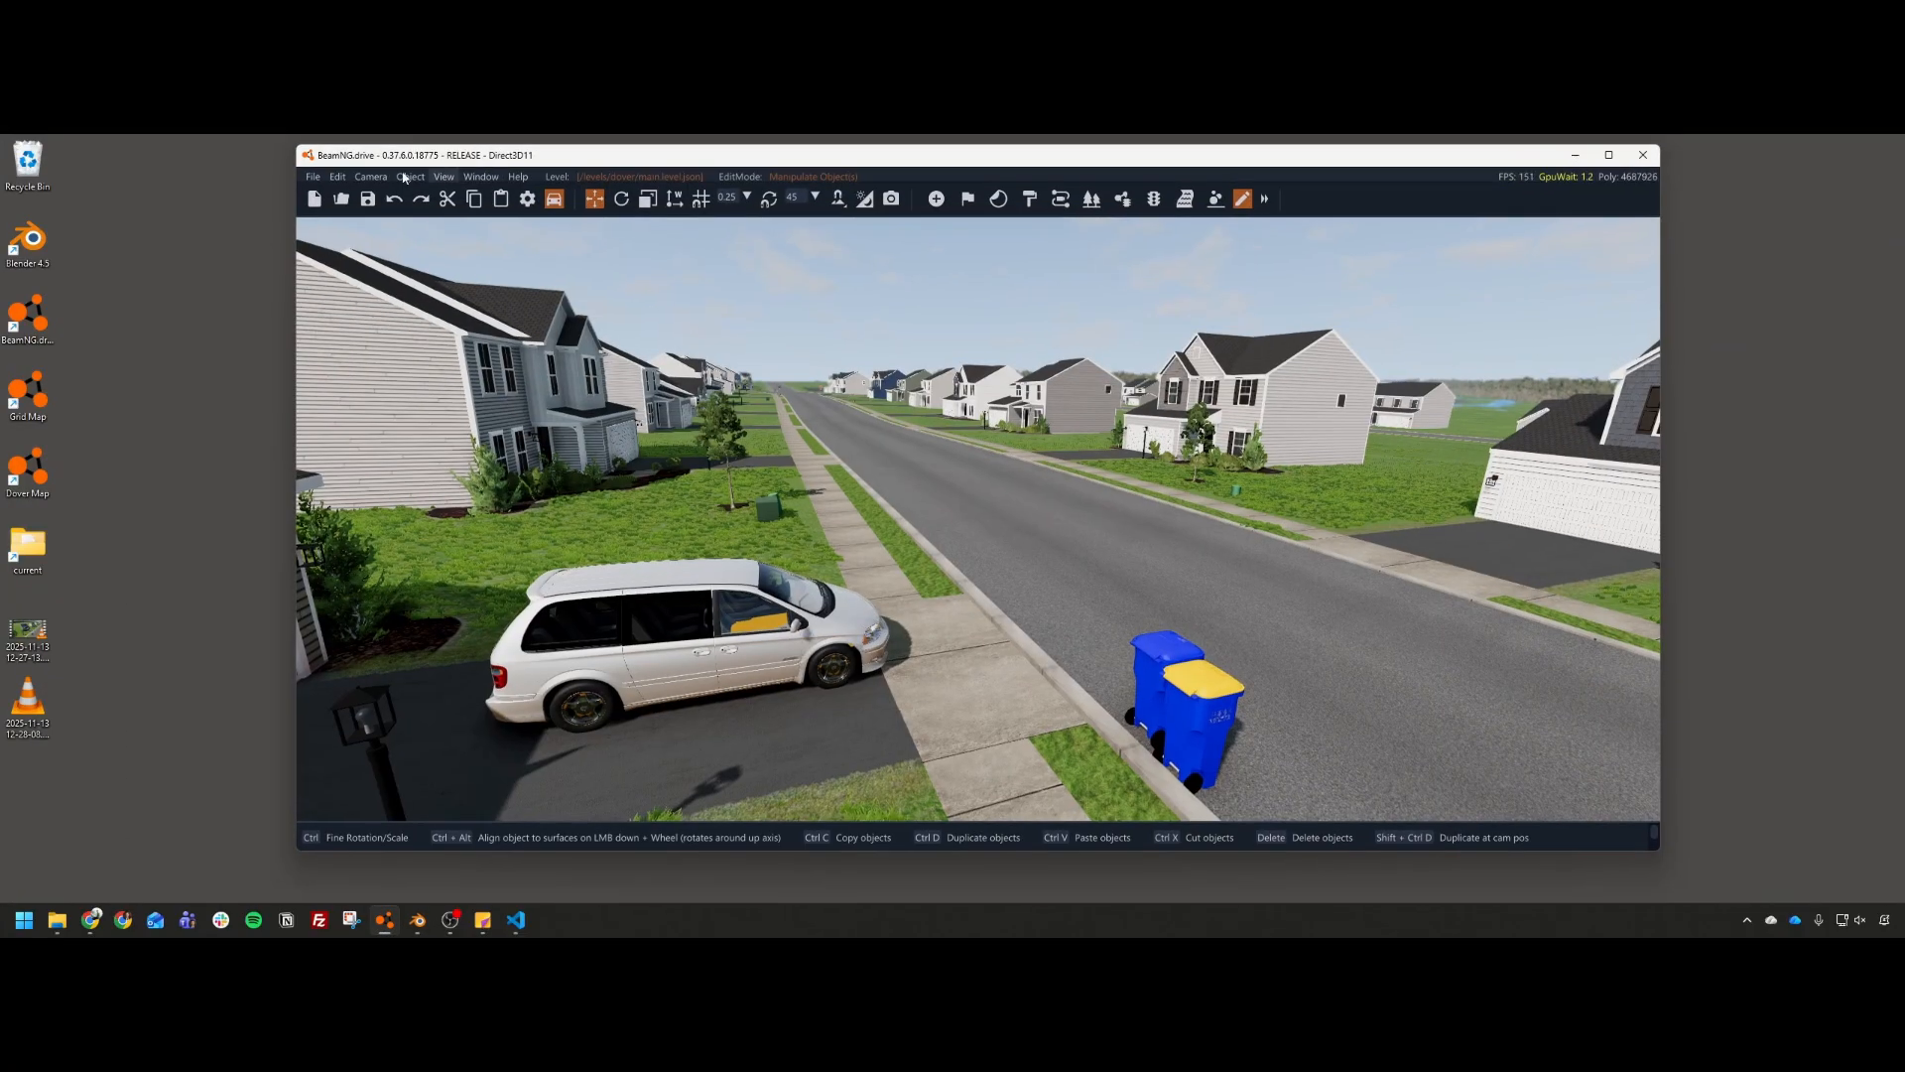
left_click(312, 177)
left_click(486, 220)
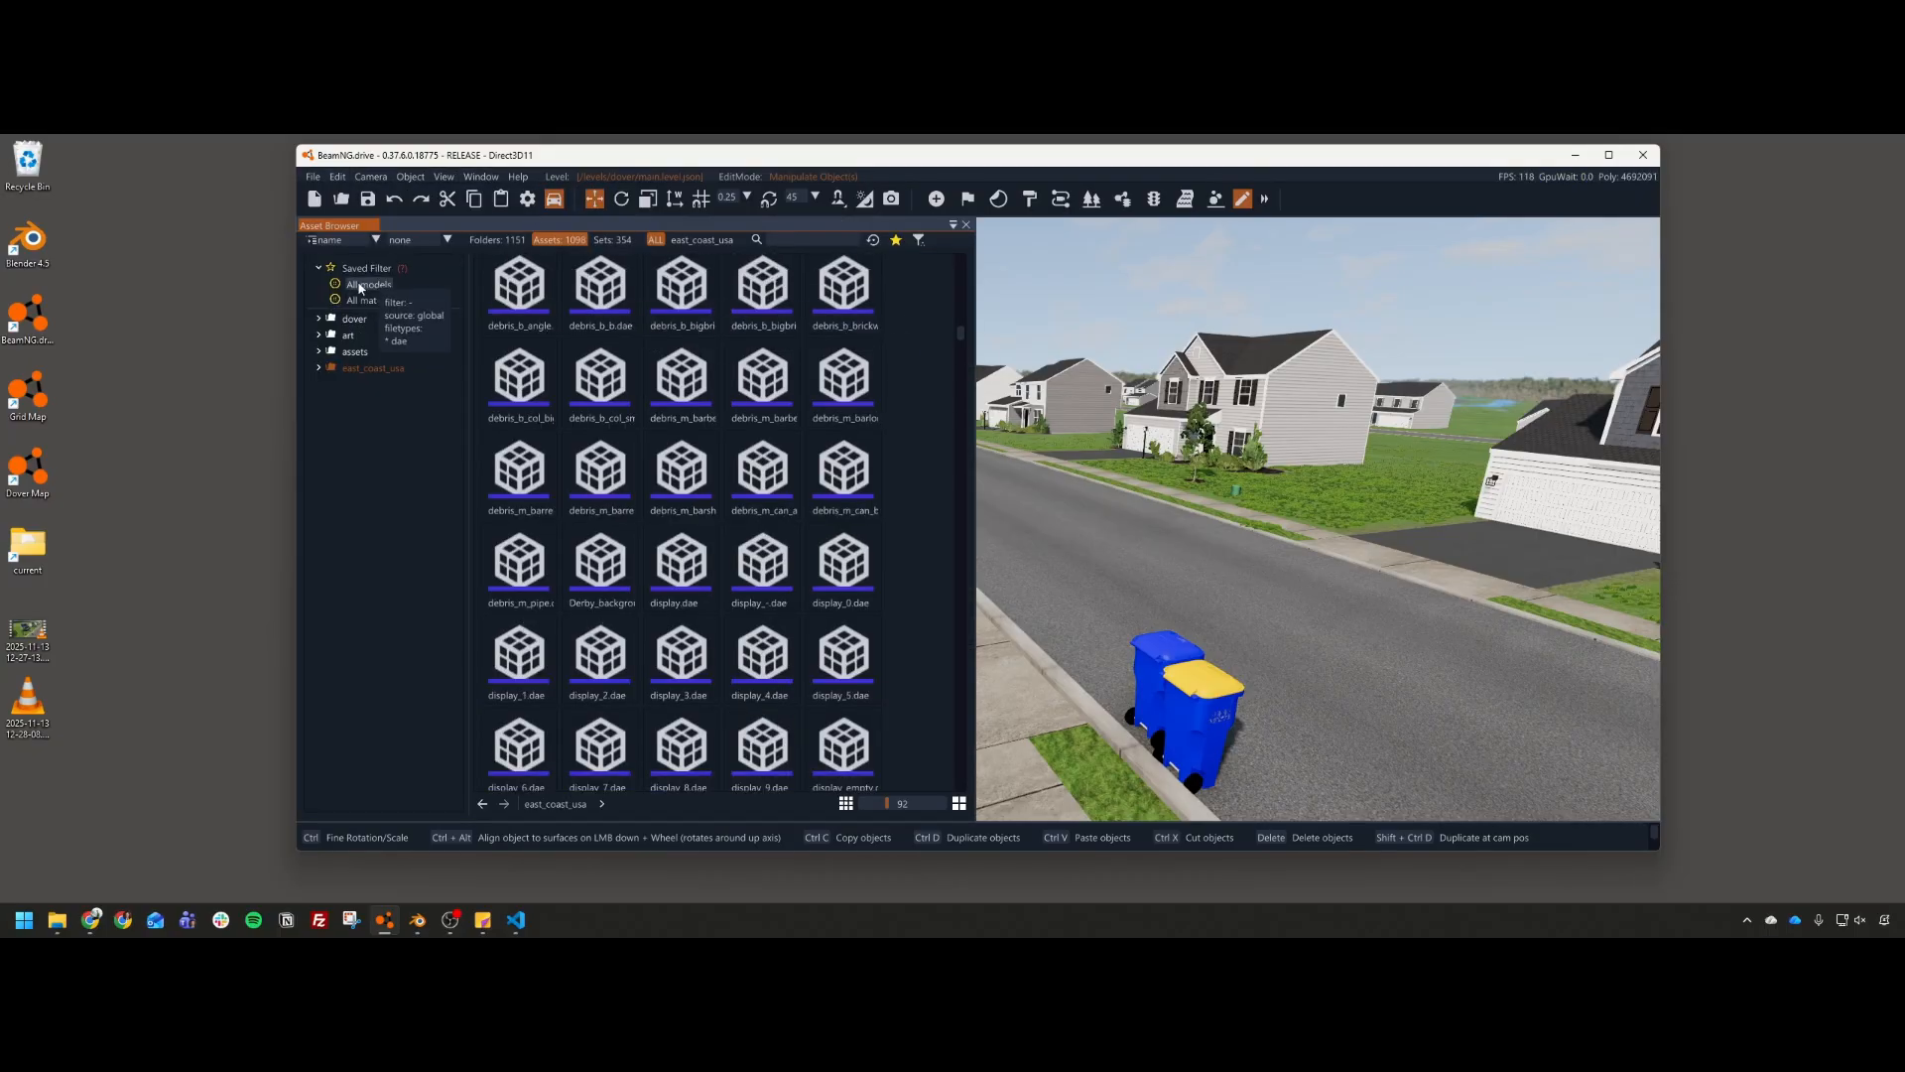
Step: Browse the level's assets to dover/art/shapes/props and widen the editor window
left_click(354, 318)
left_click(318, 318)
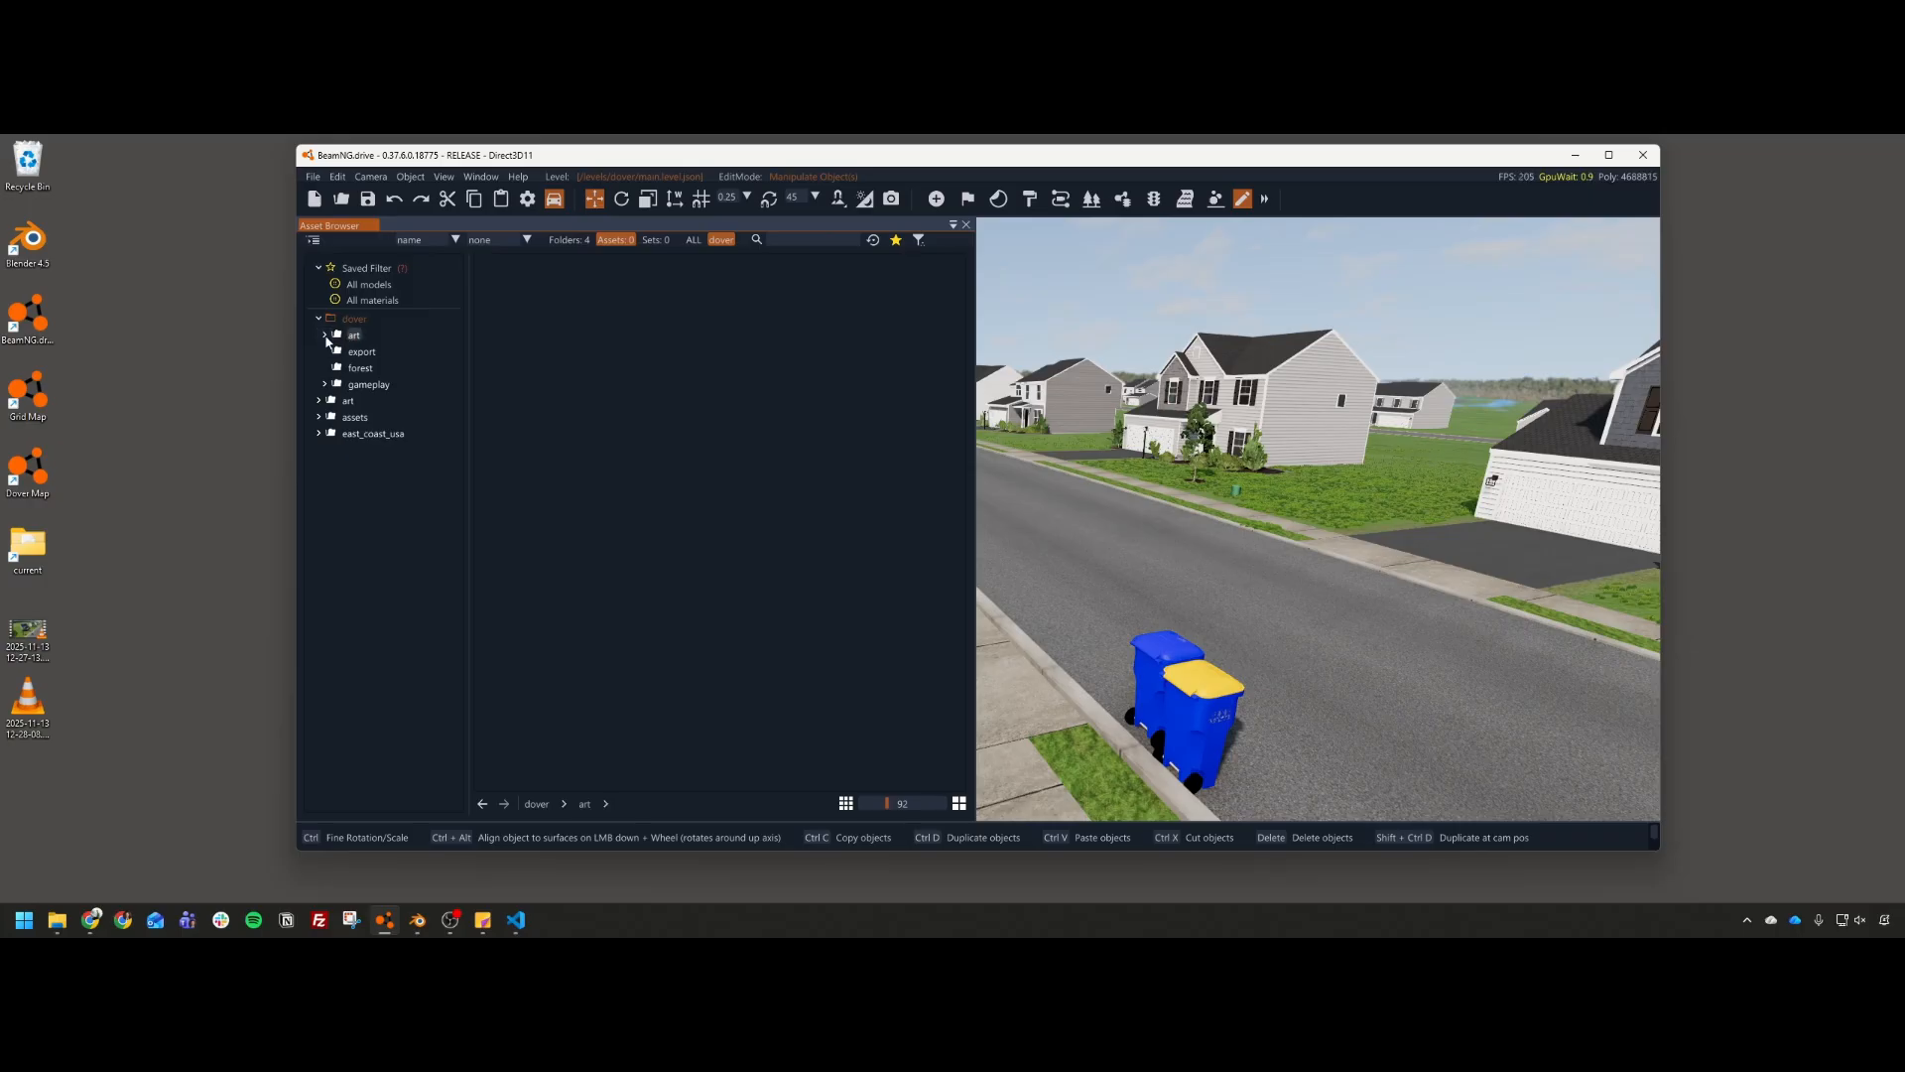
double_click(335, 337)
left_click(334, 435)
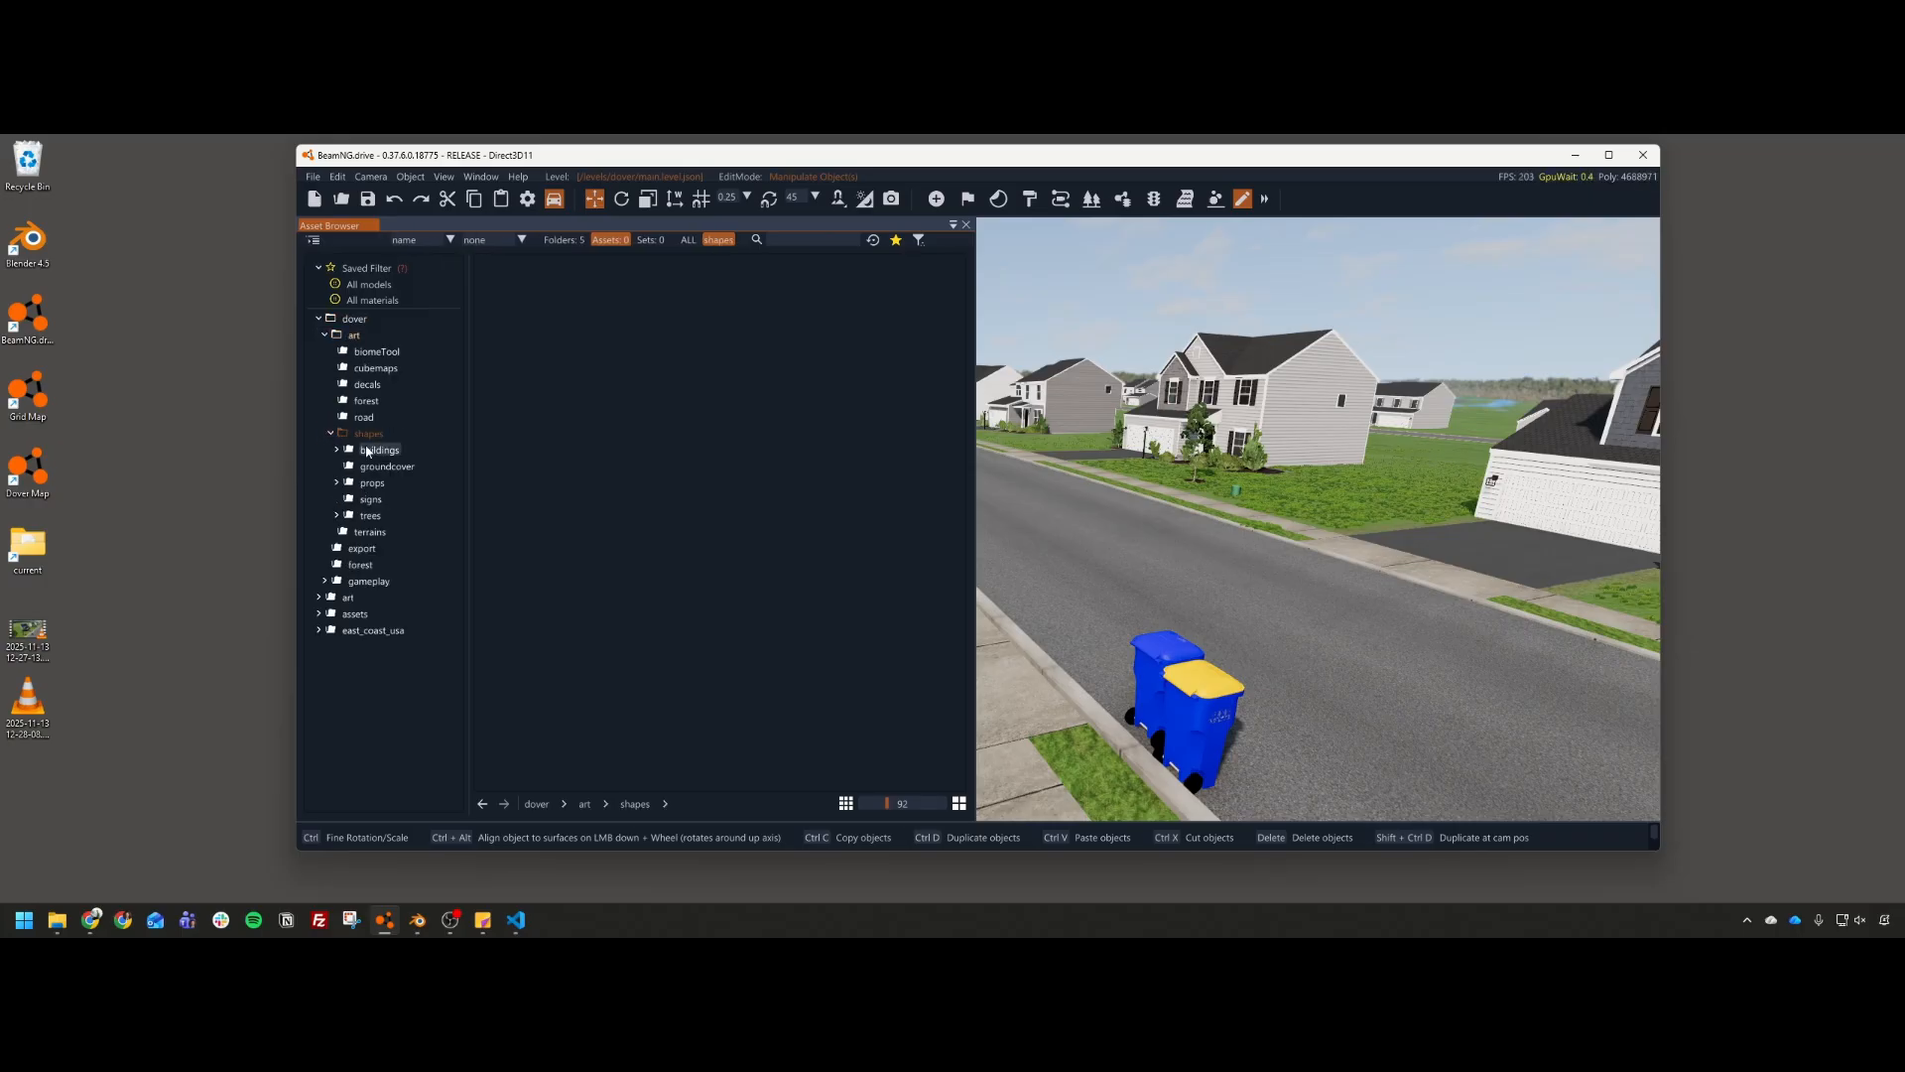
double_click(335, 451)
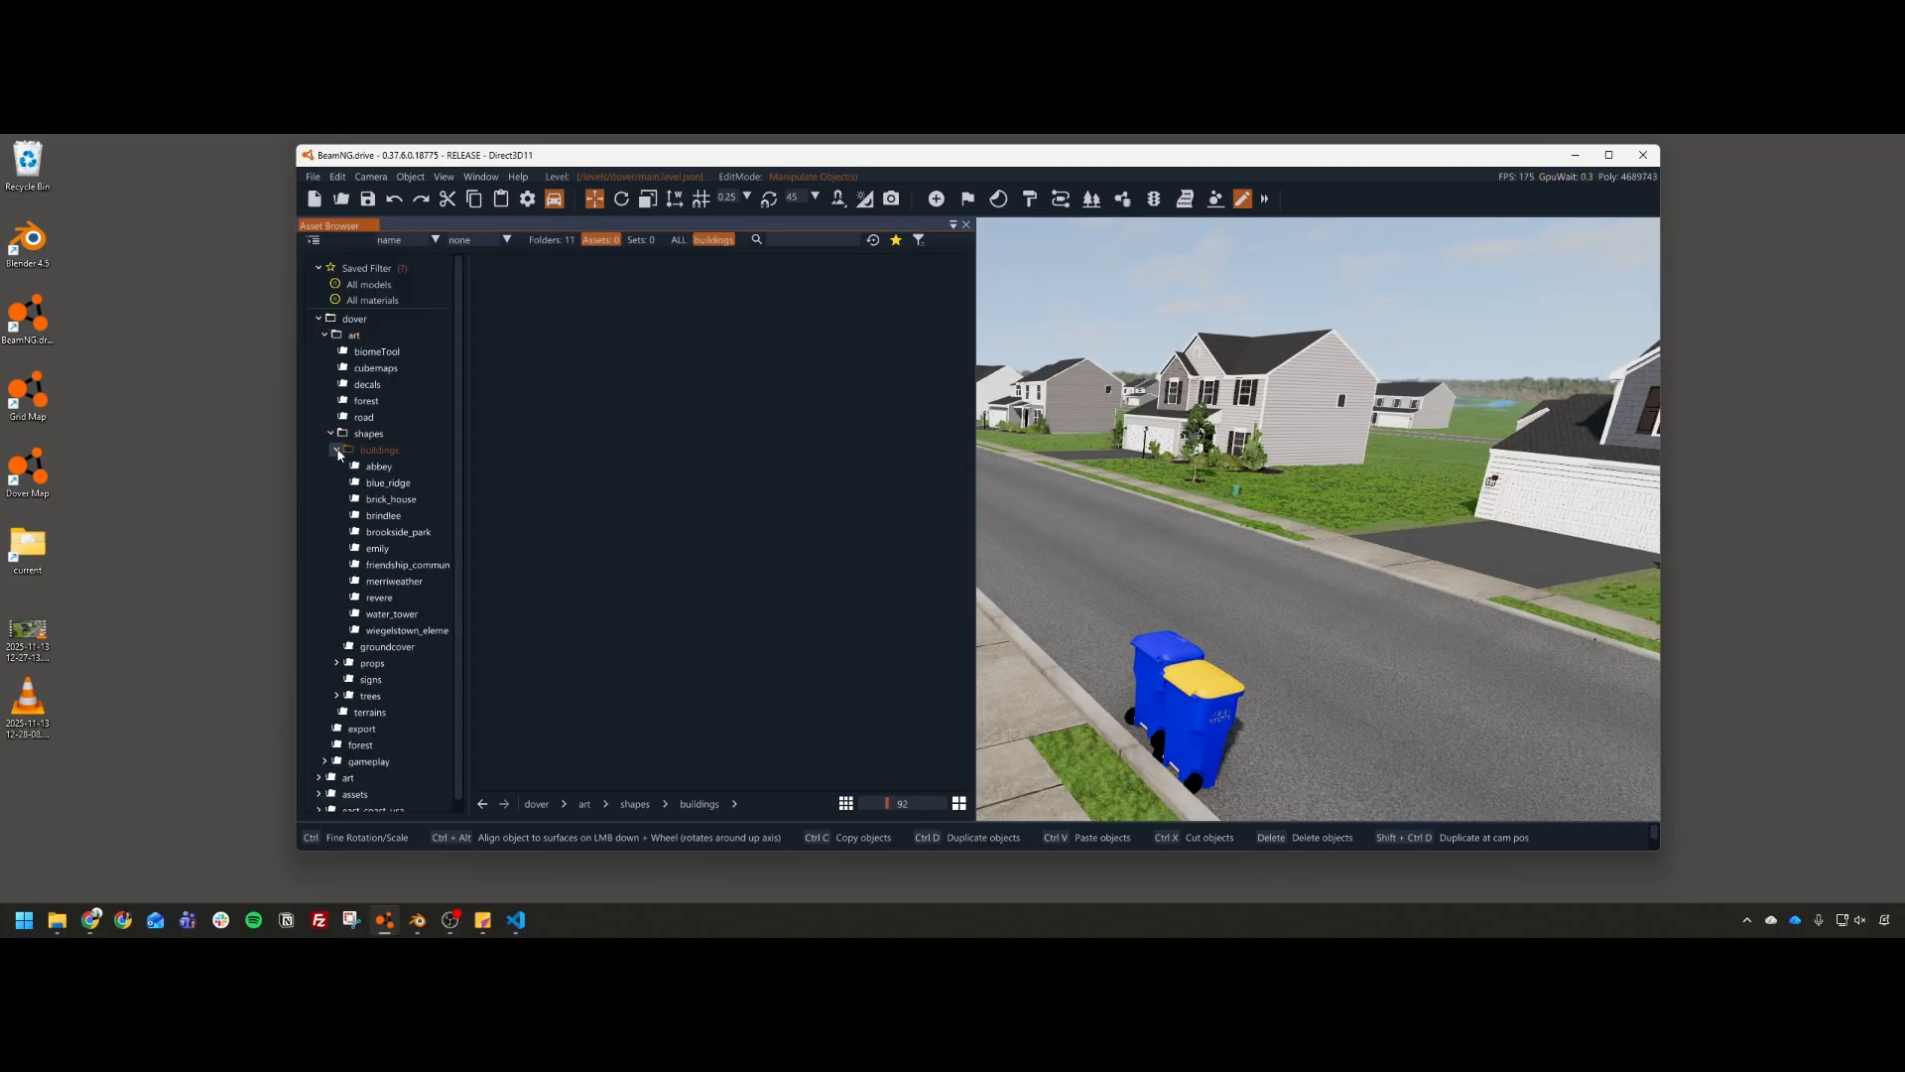
left_click(336, 450)
double_click(372, 484)
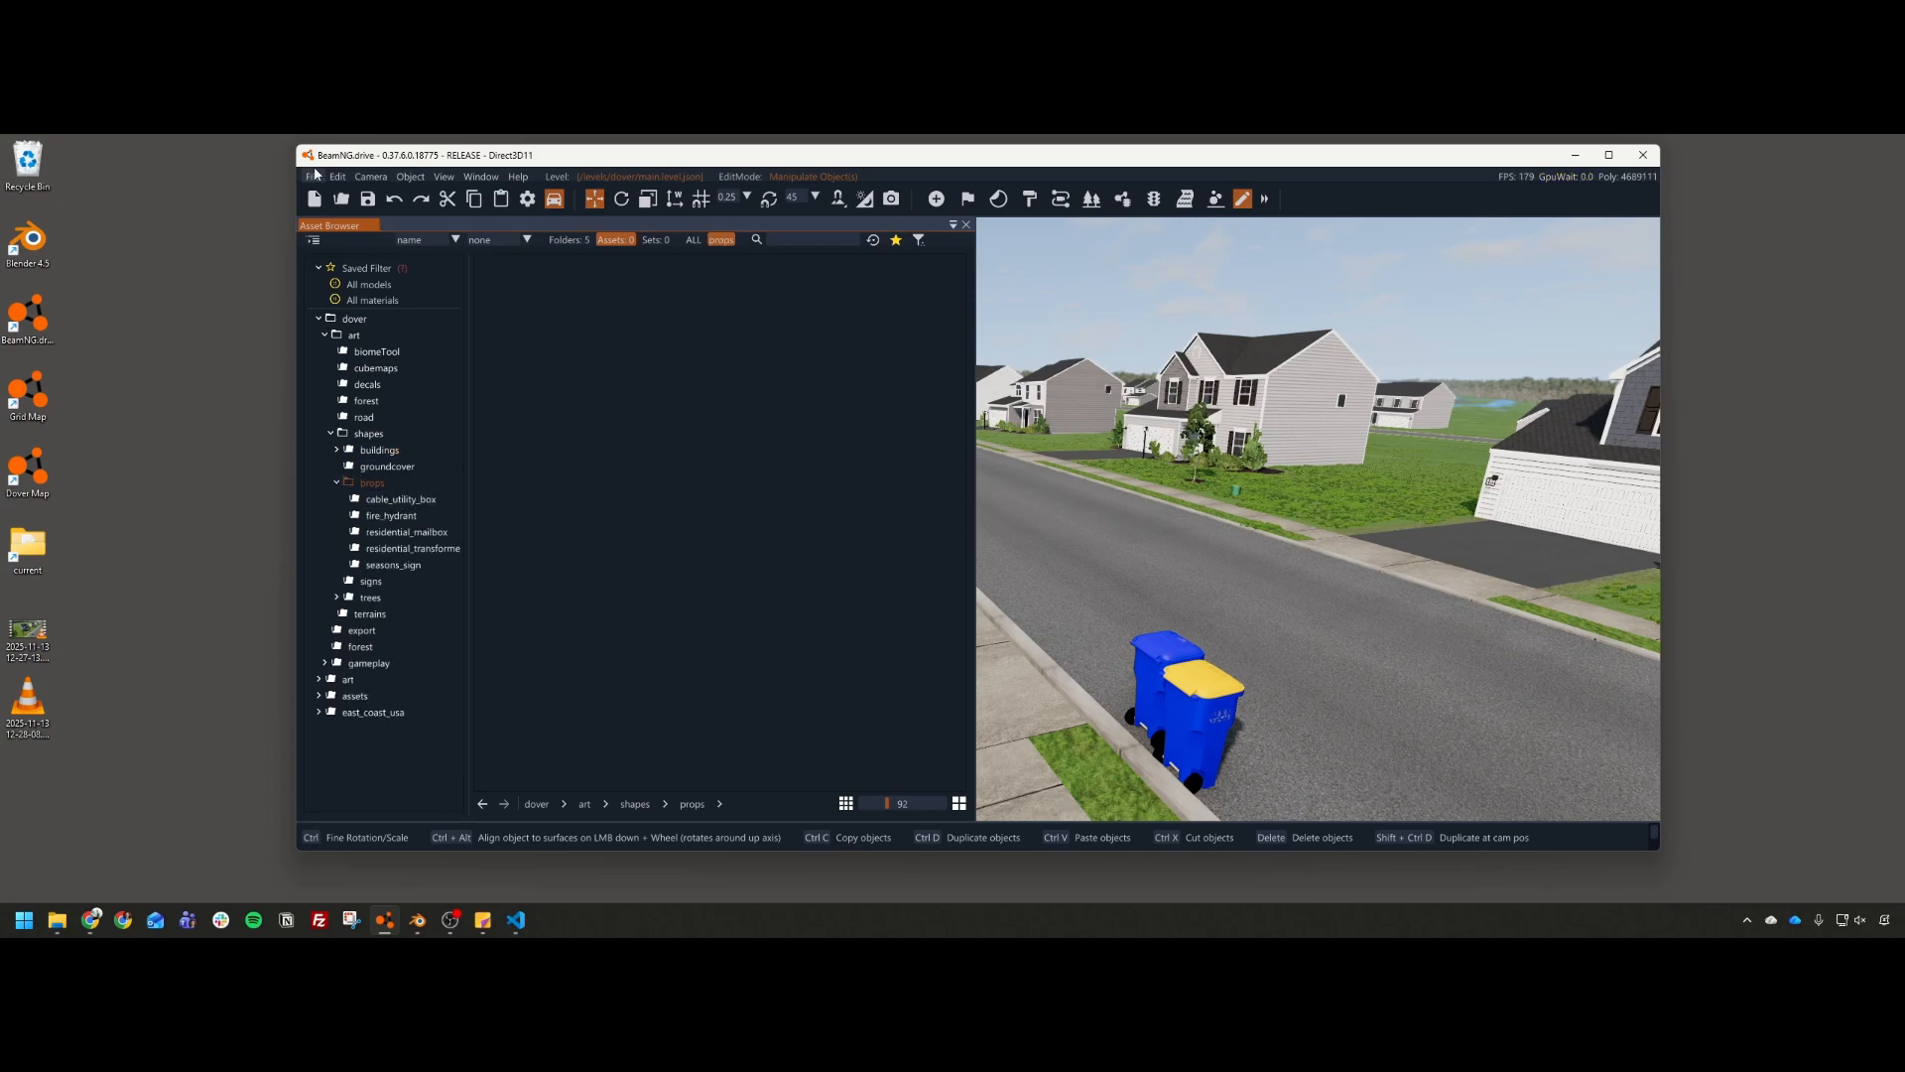
left_click_drag(289, 160, 94, 160)
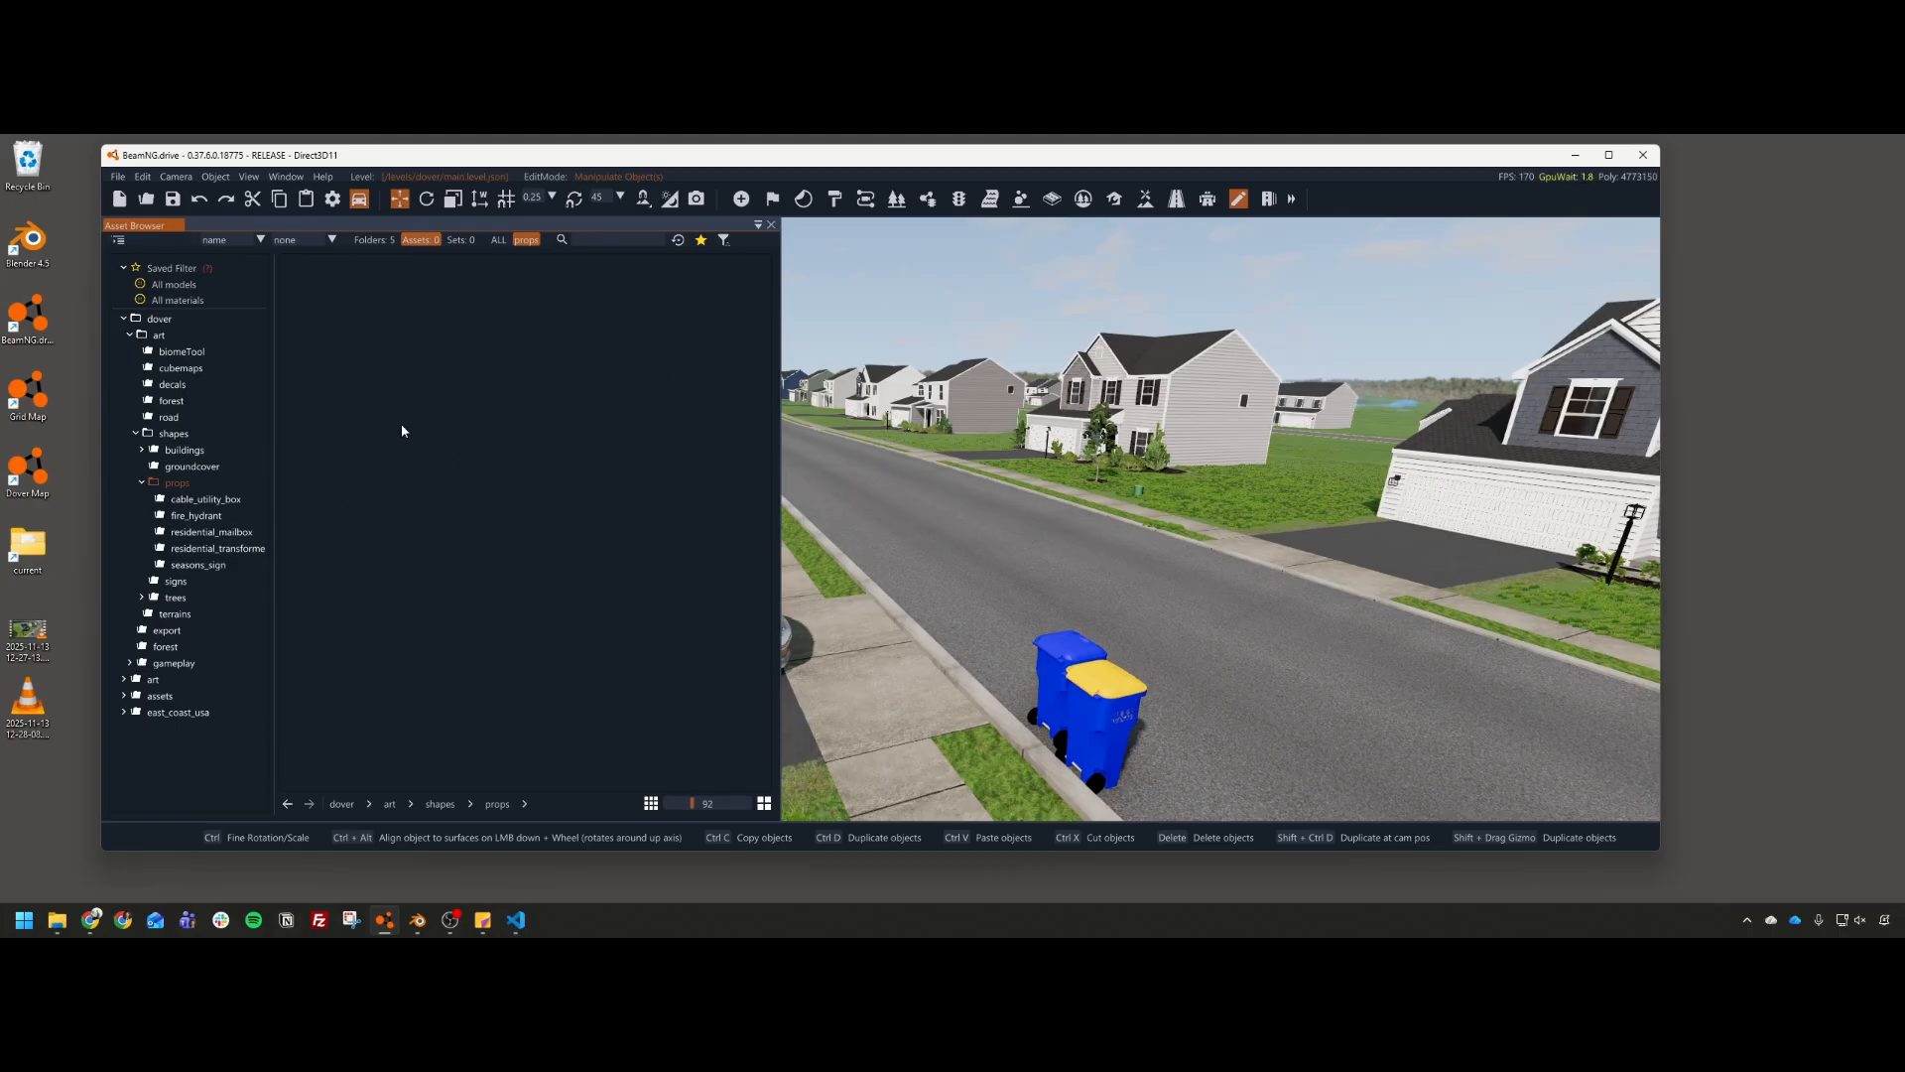
Step: Refresh the props directory and open the suzanne folder
right_click(421, 437)
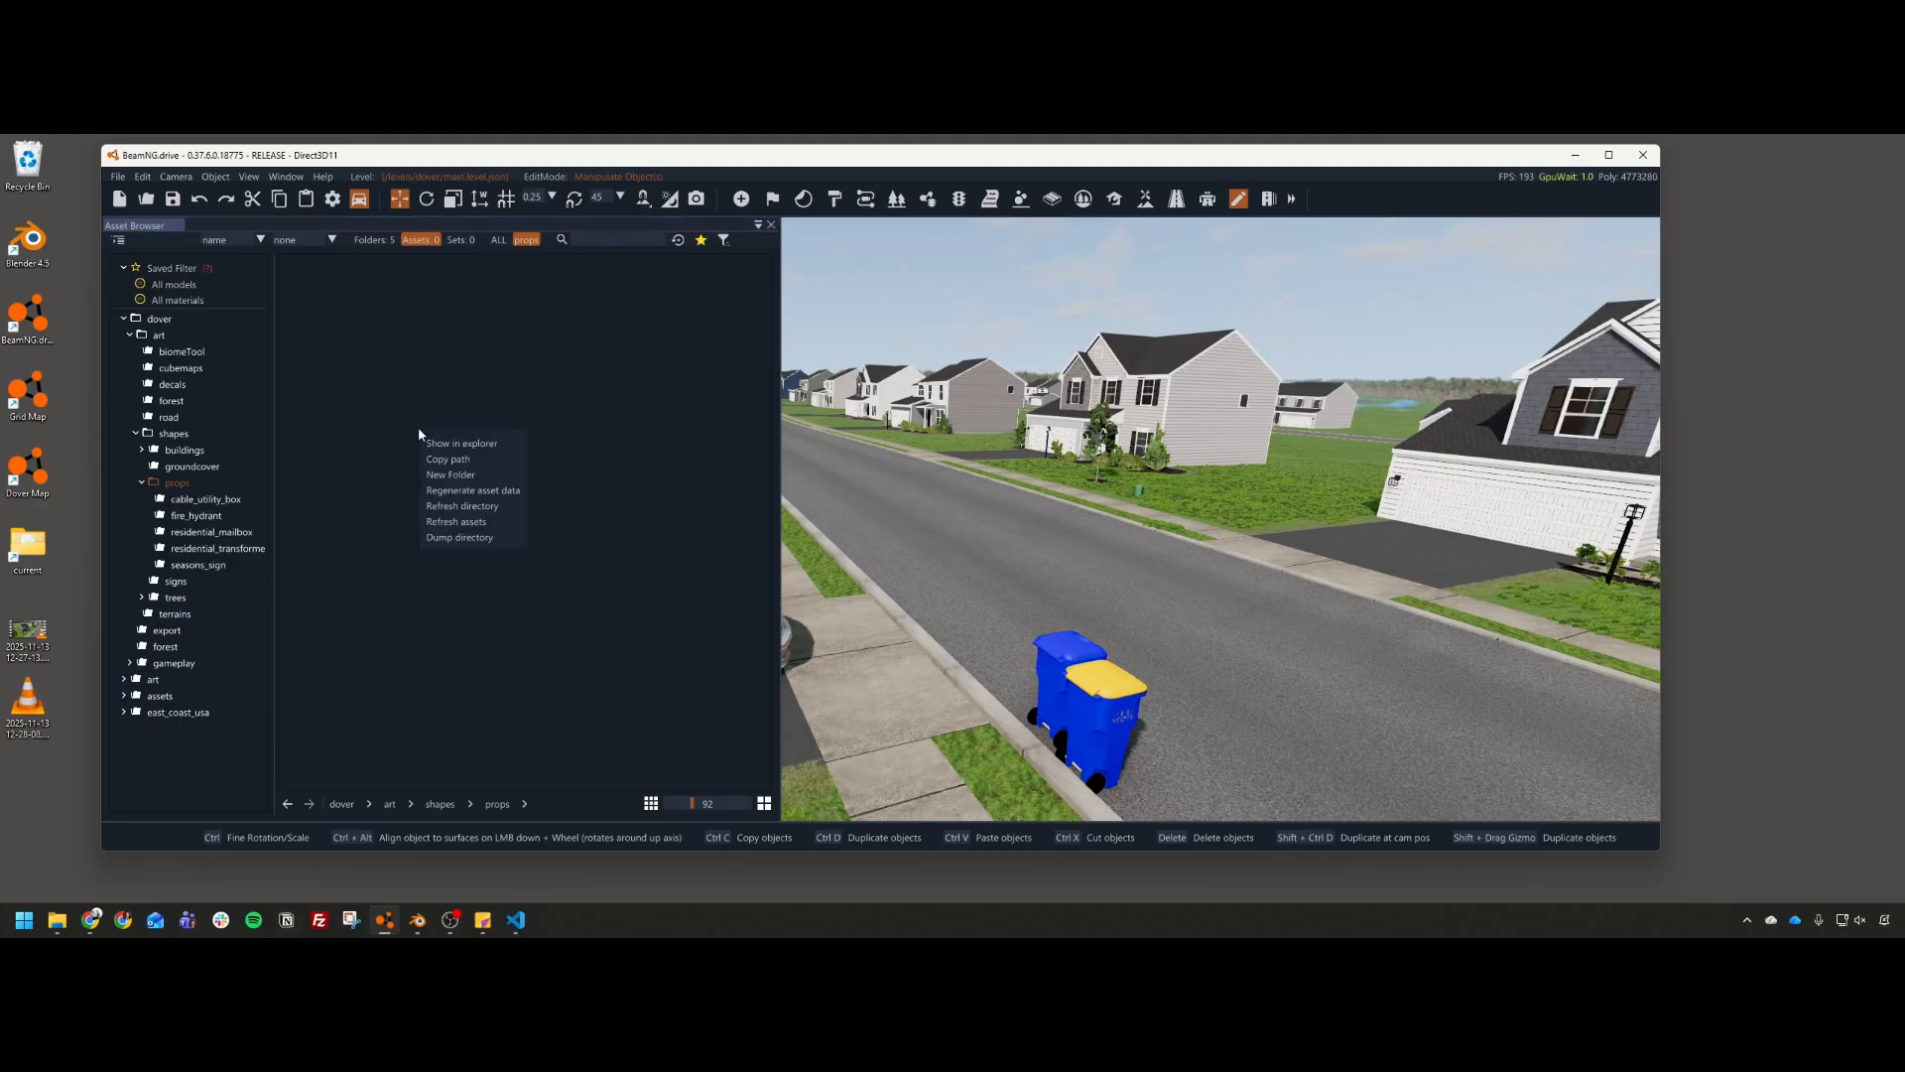
left_click(463, 507)
left_click(203, 582)
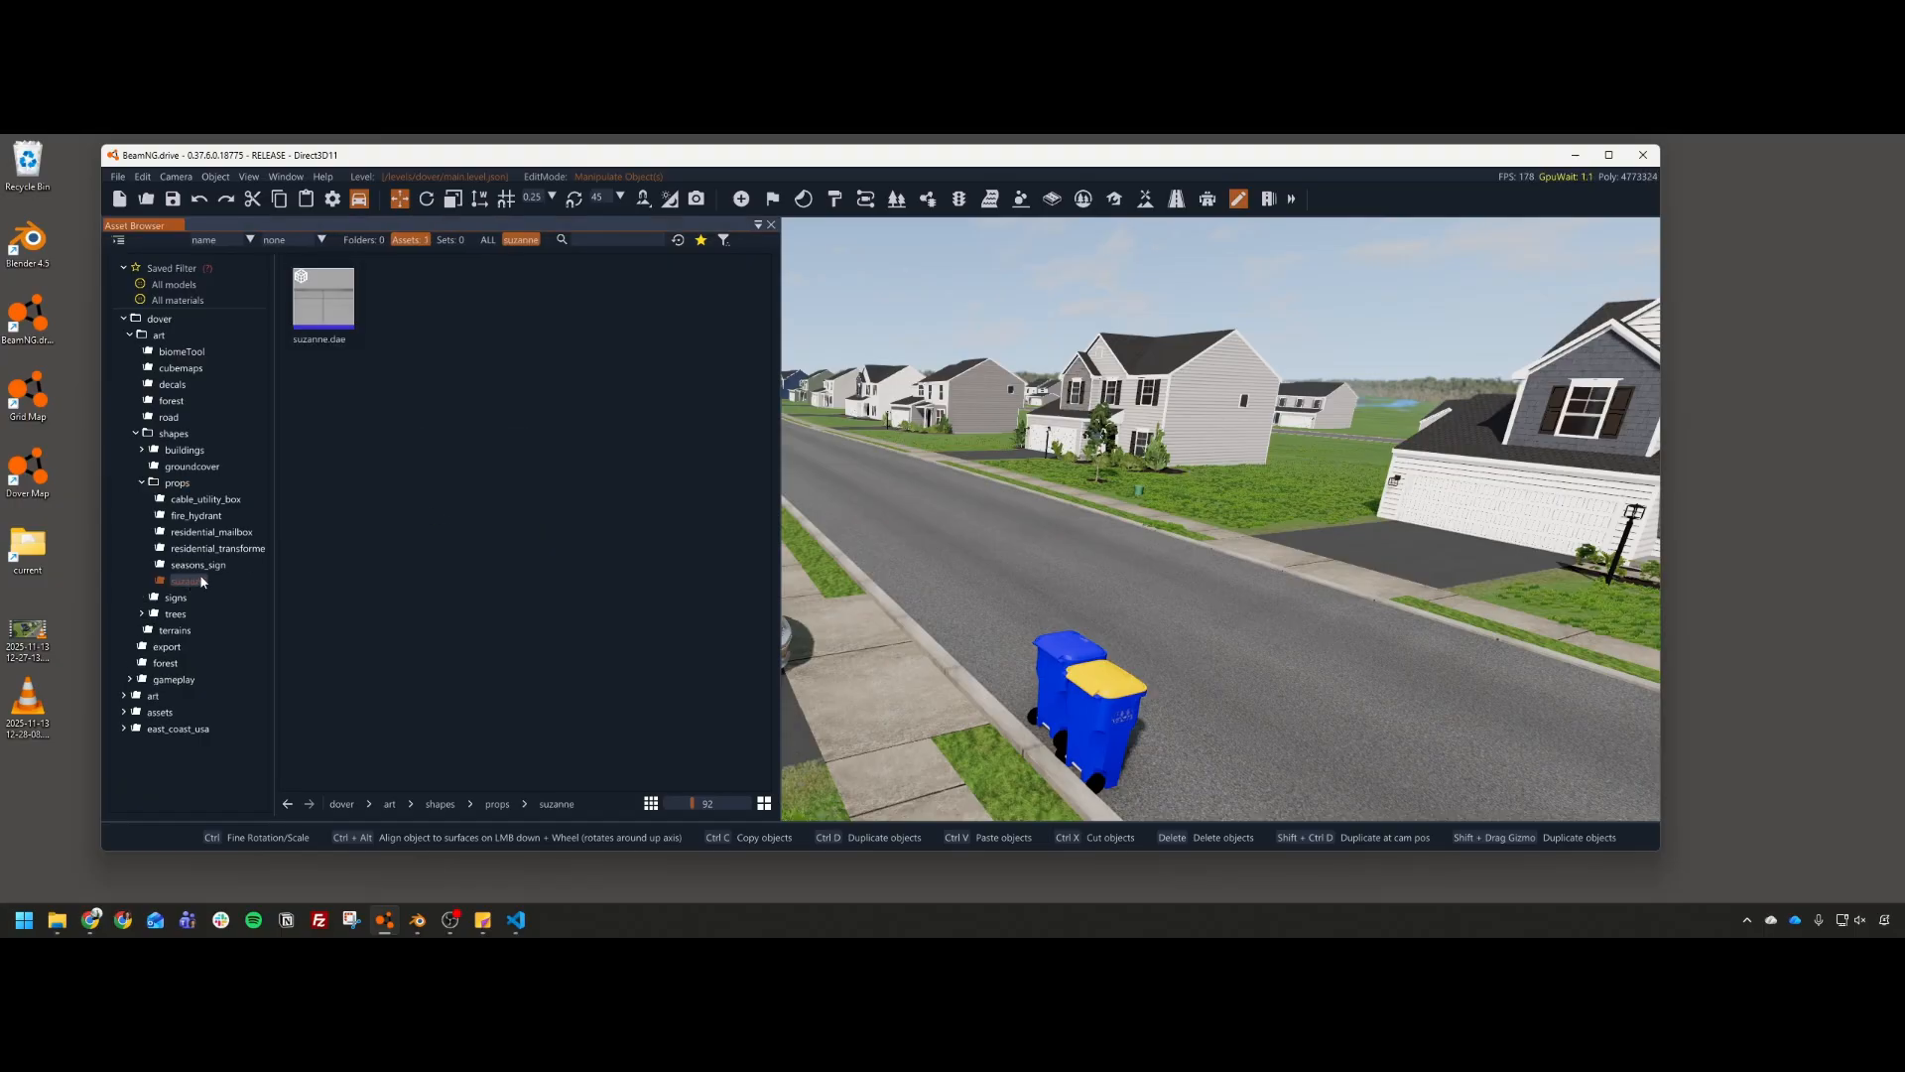
Step: Place the suzanne.dae asset on the road near the blue bins
key("w")
right_click_drag(1171, 506, 838, 496)
key("d")
key("s")
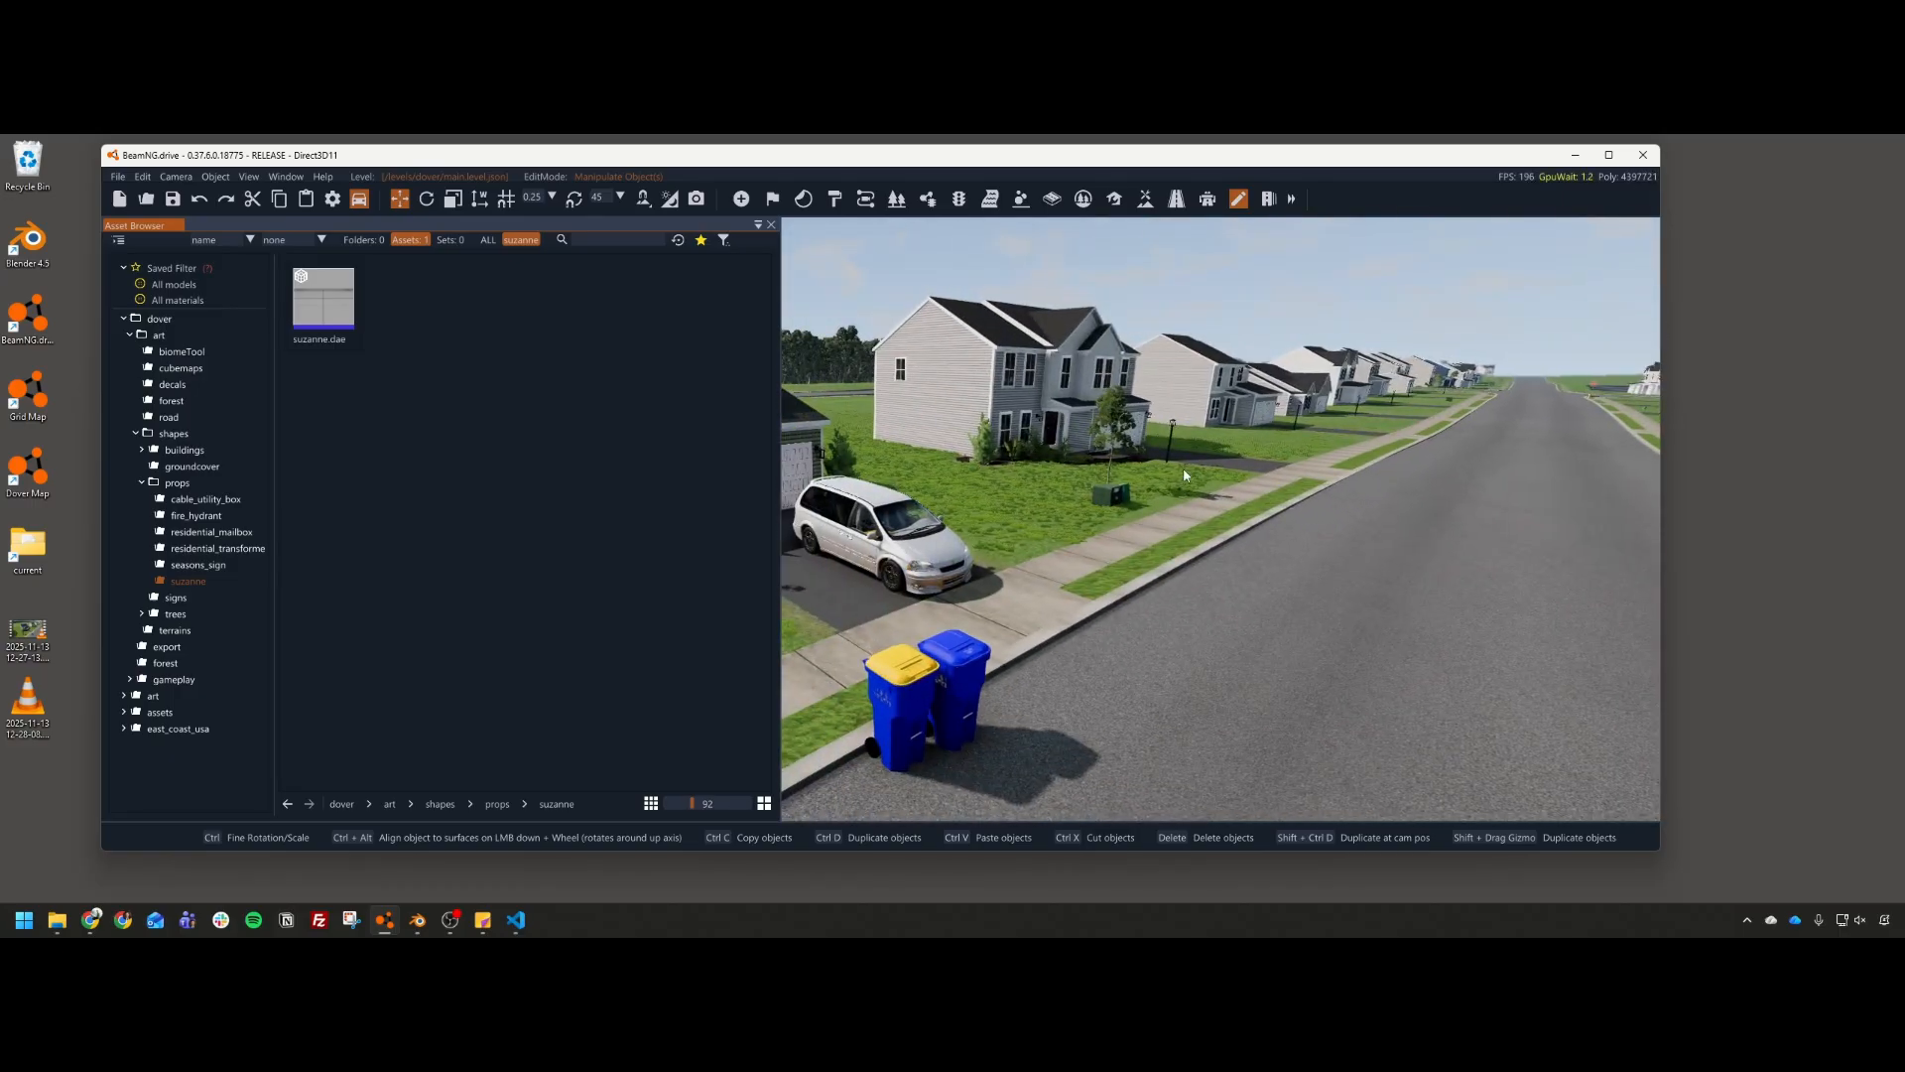
left_click(418, 923)
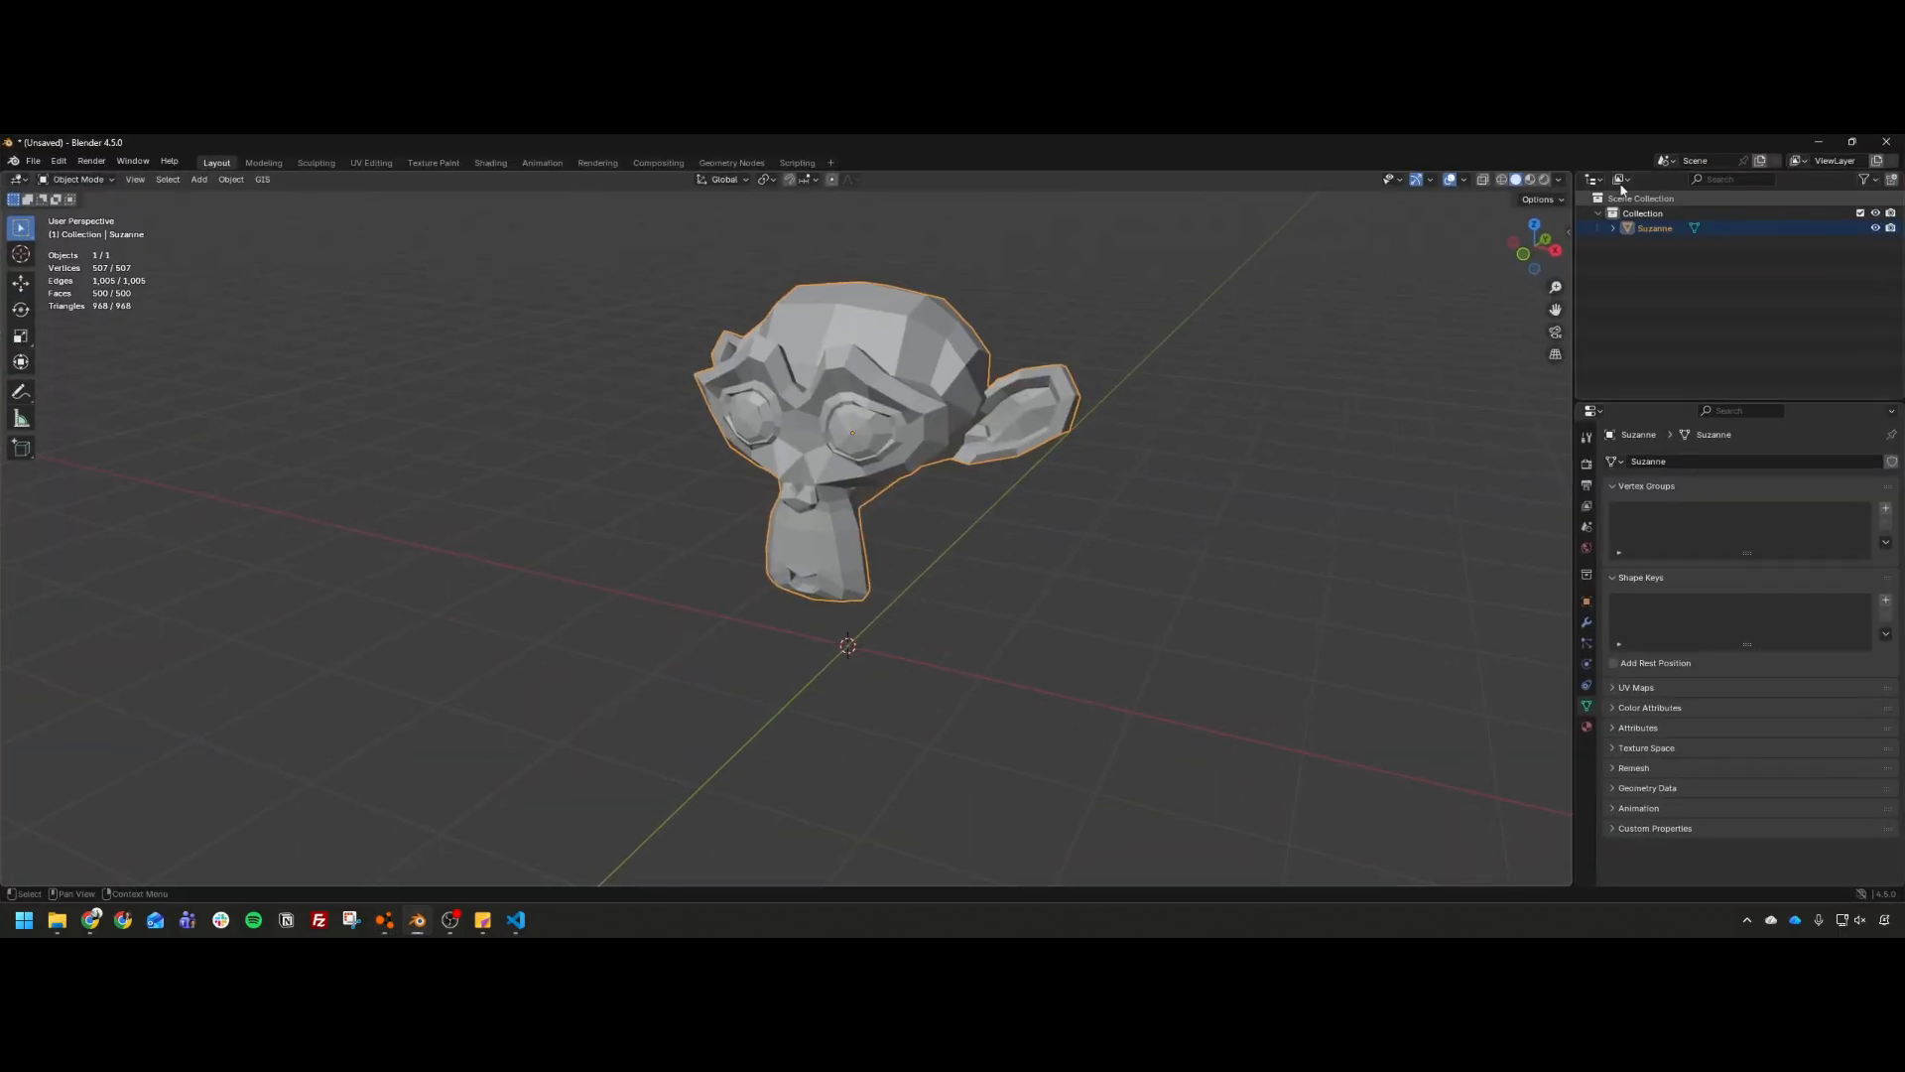
left_click(1818, 142)
left_click_drag(324, 297, 1236, 665)
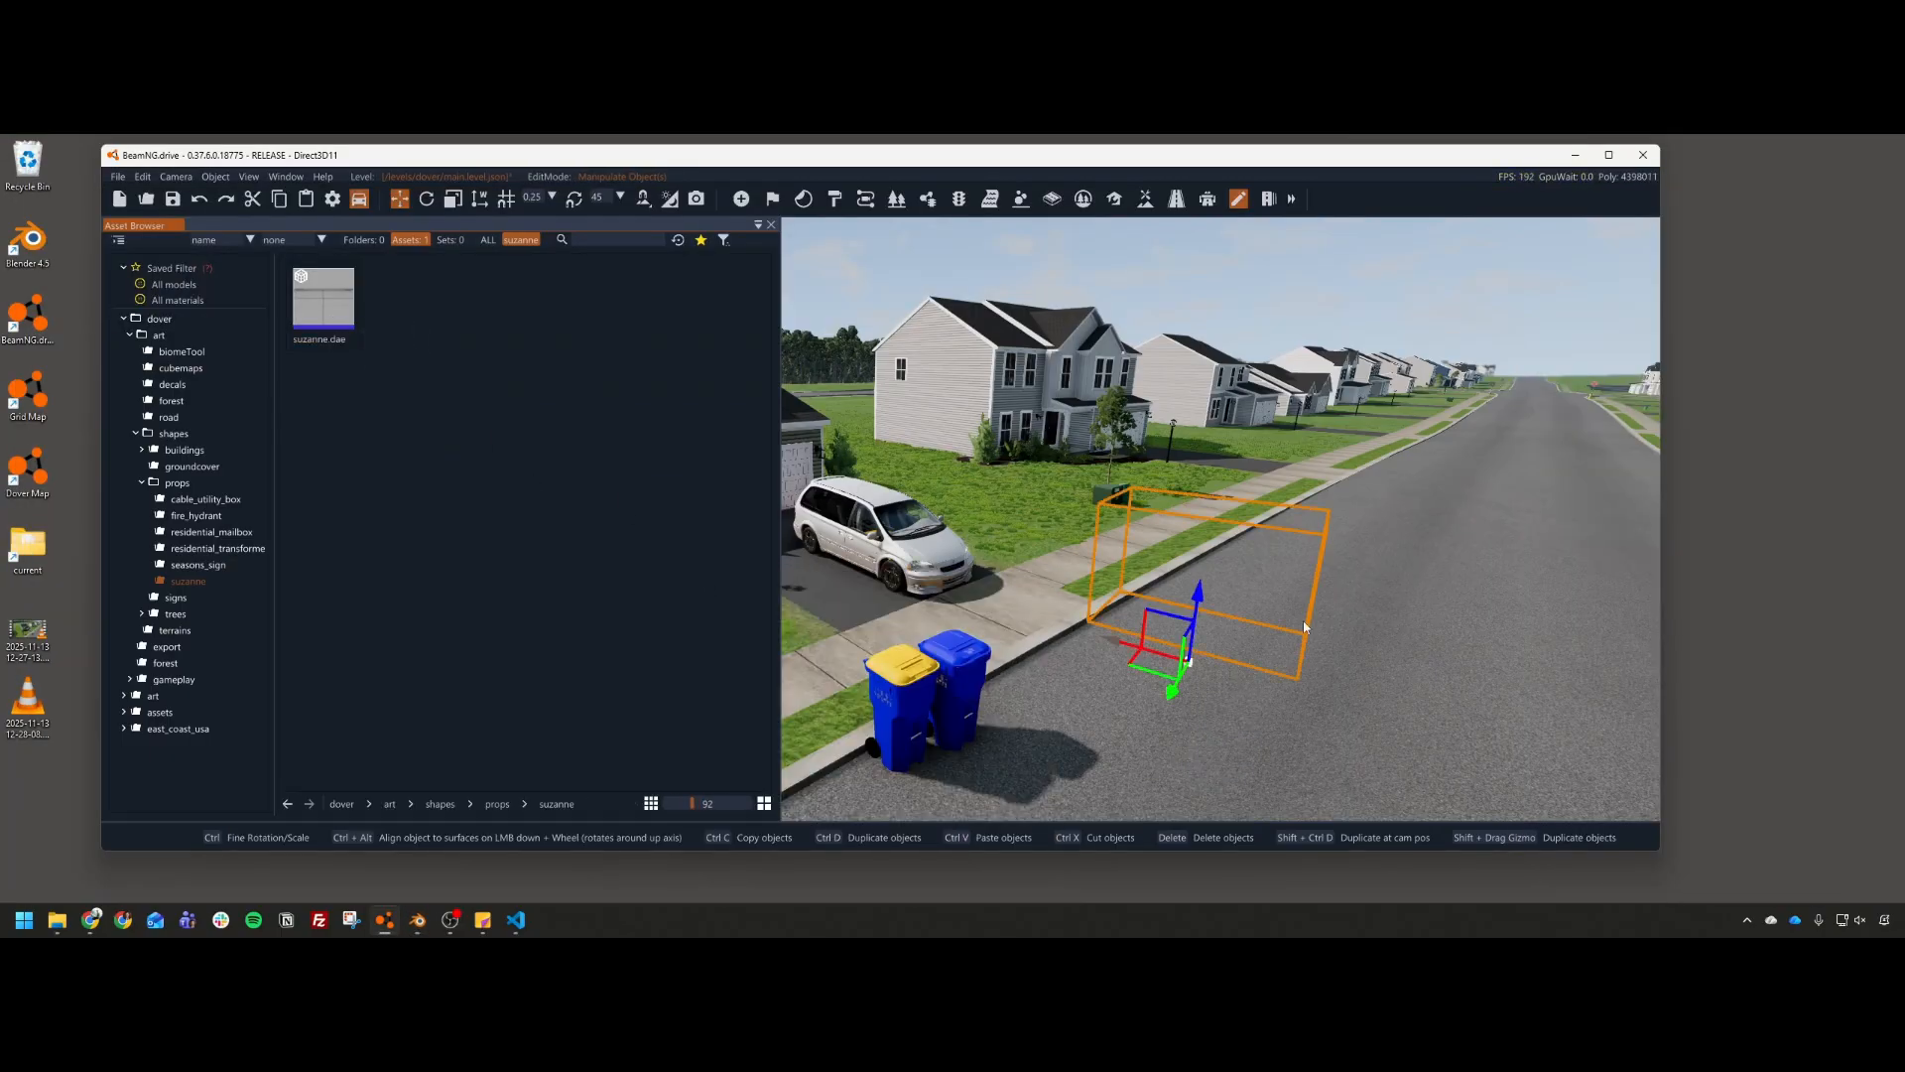
Step: Examine the placed suzanne model from another side and delete it from the road
right_click_drag(1303, 626, 1292, 617)
key("w")
key("s")
key("a")
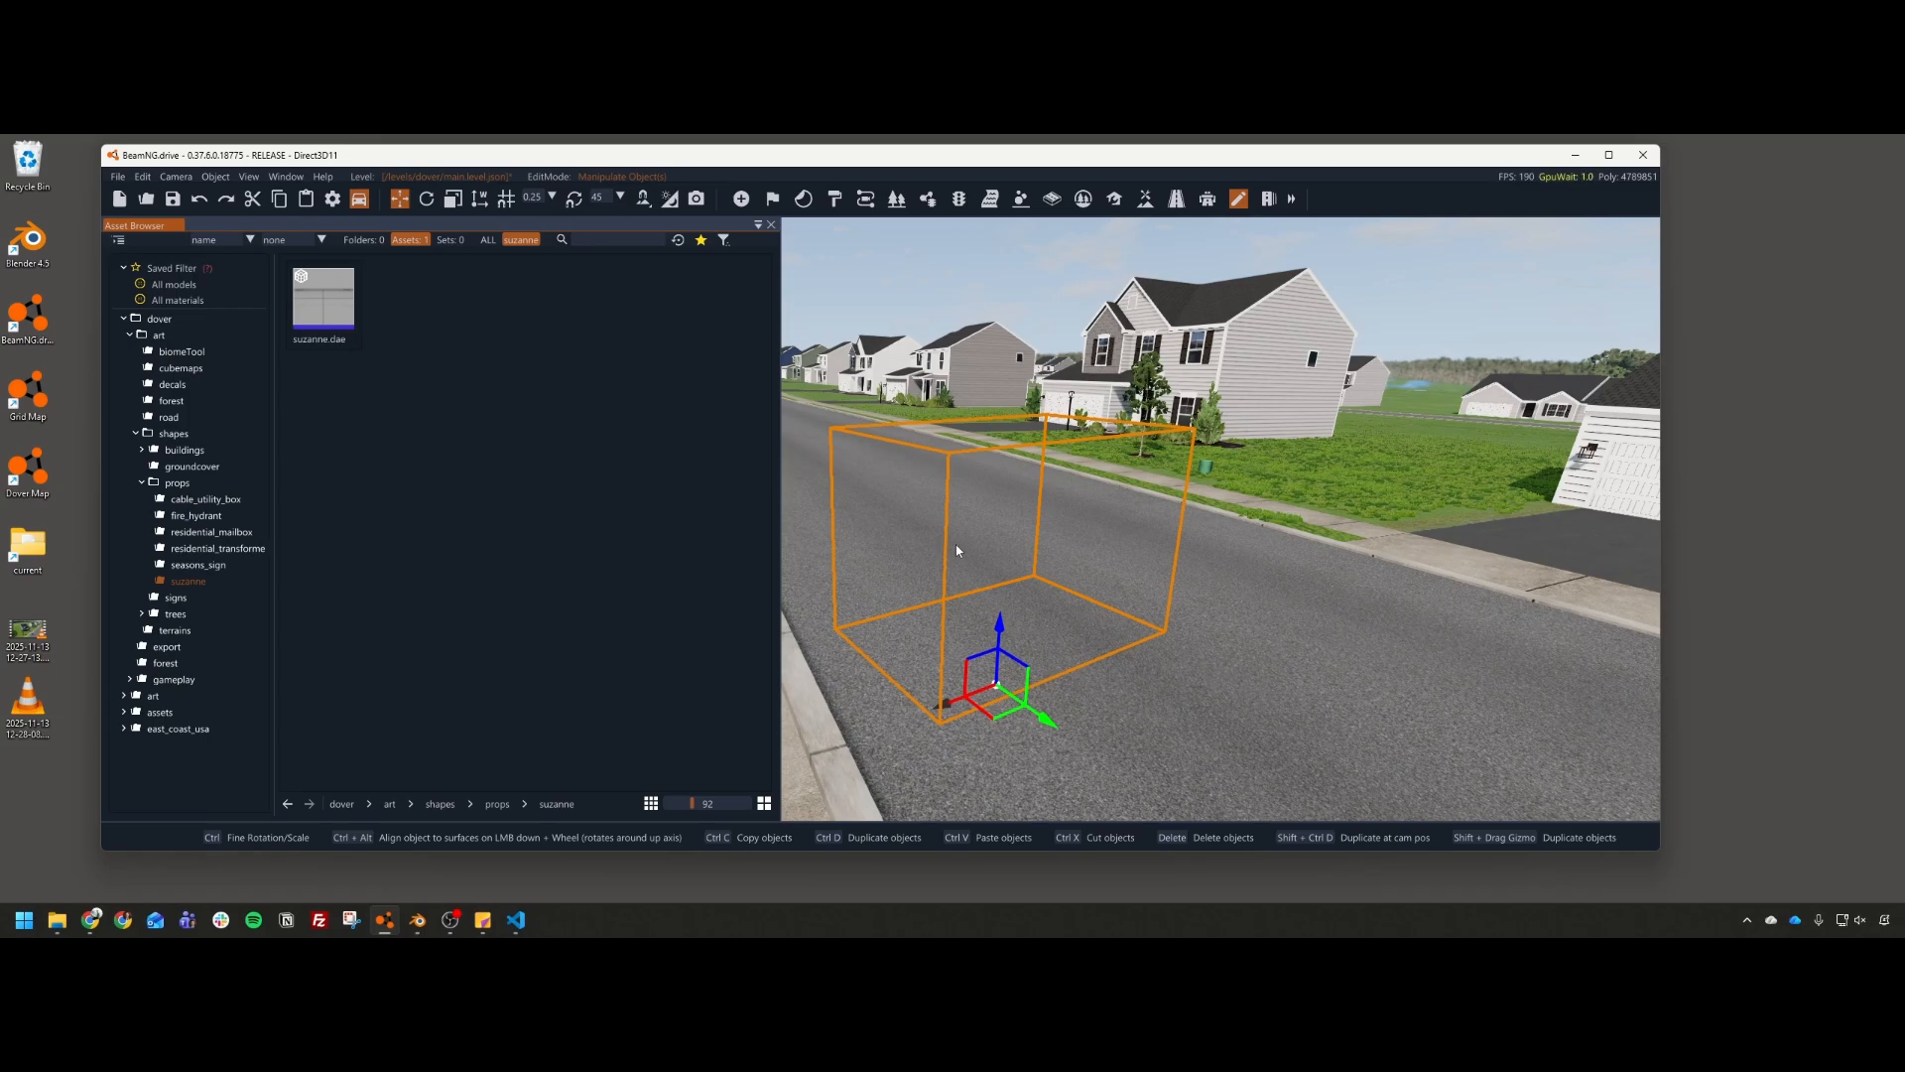
key("Delete")
Step: Switch to Blender and rename the monkey's material to suzanne
key("alt+Tab")
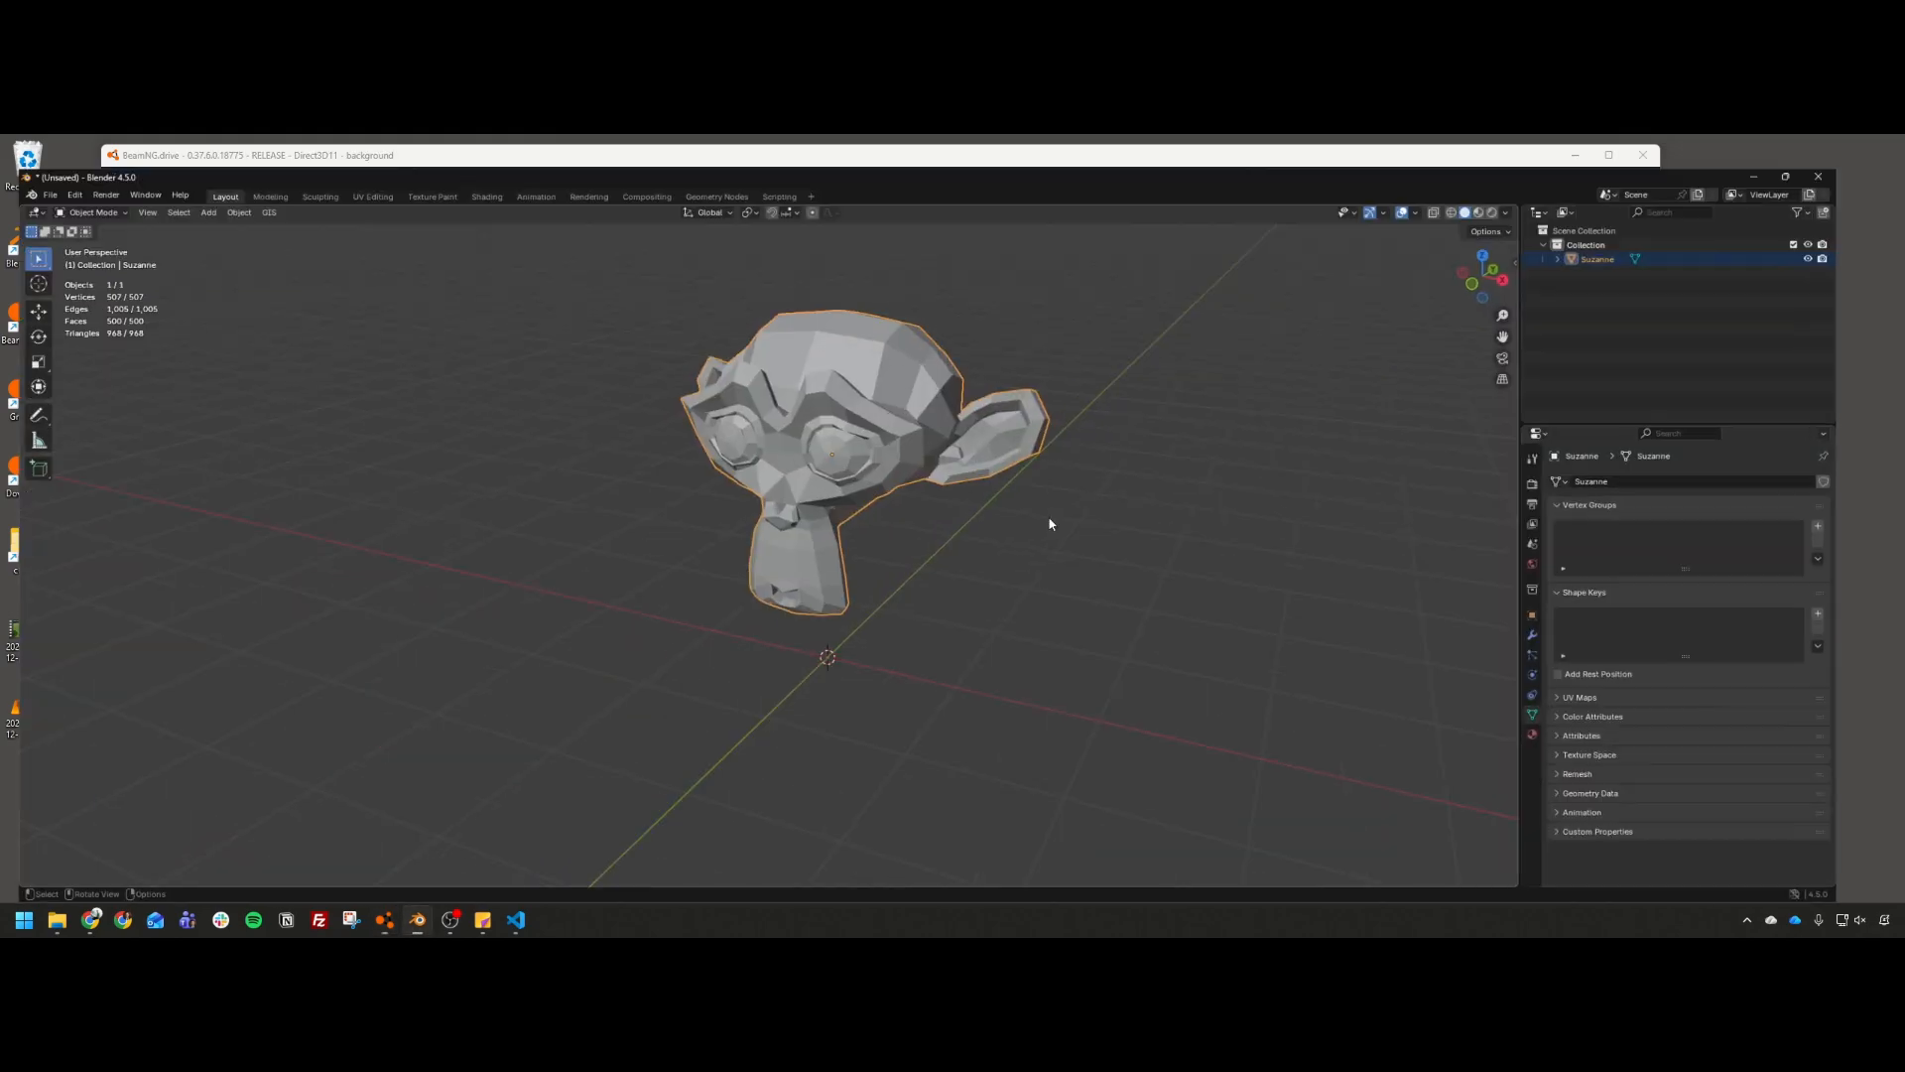
middle_click_drag(845, 454, 1113, 464)
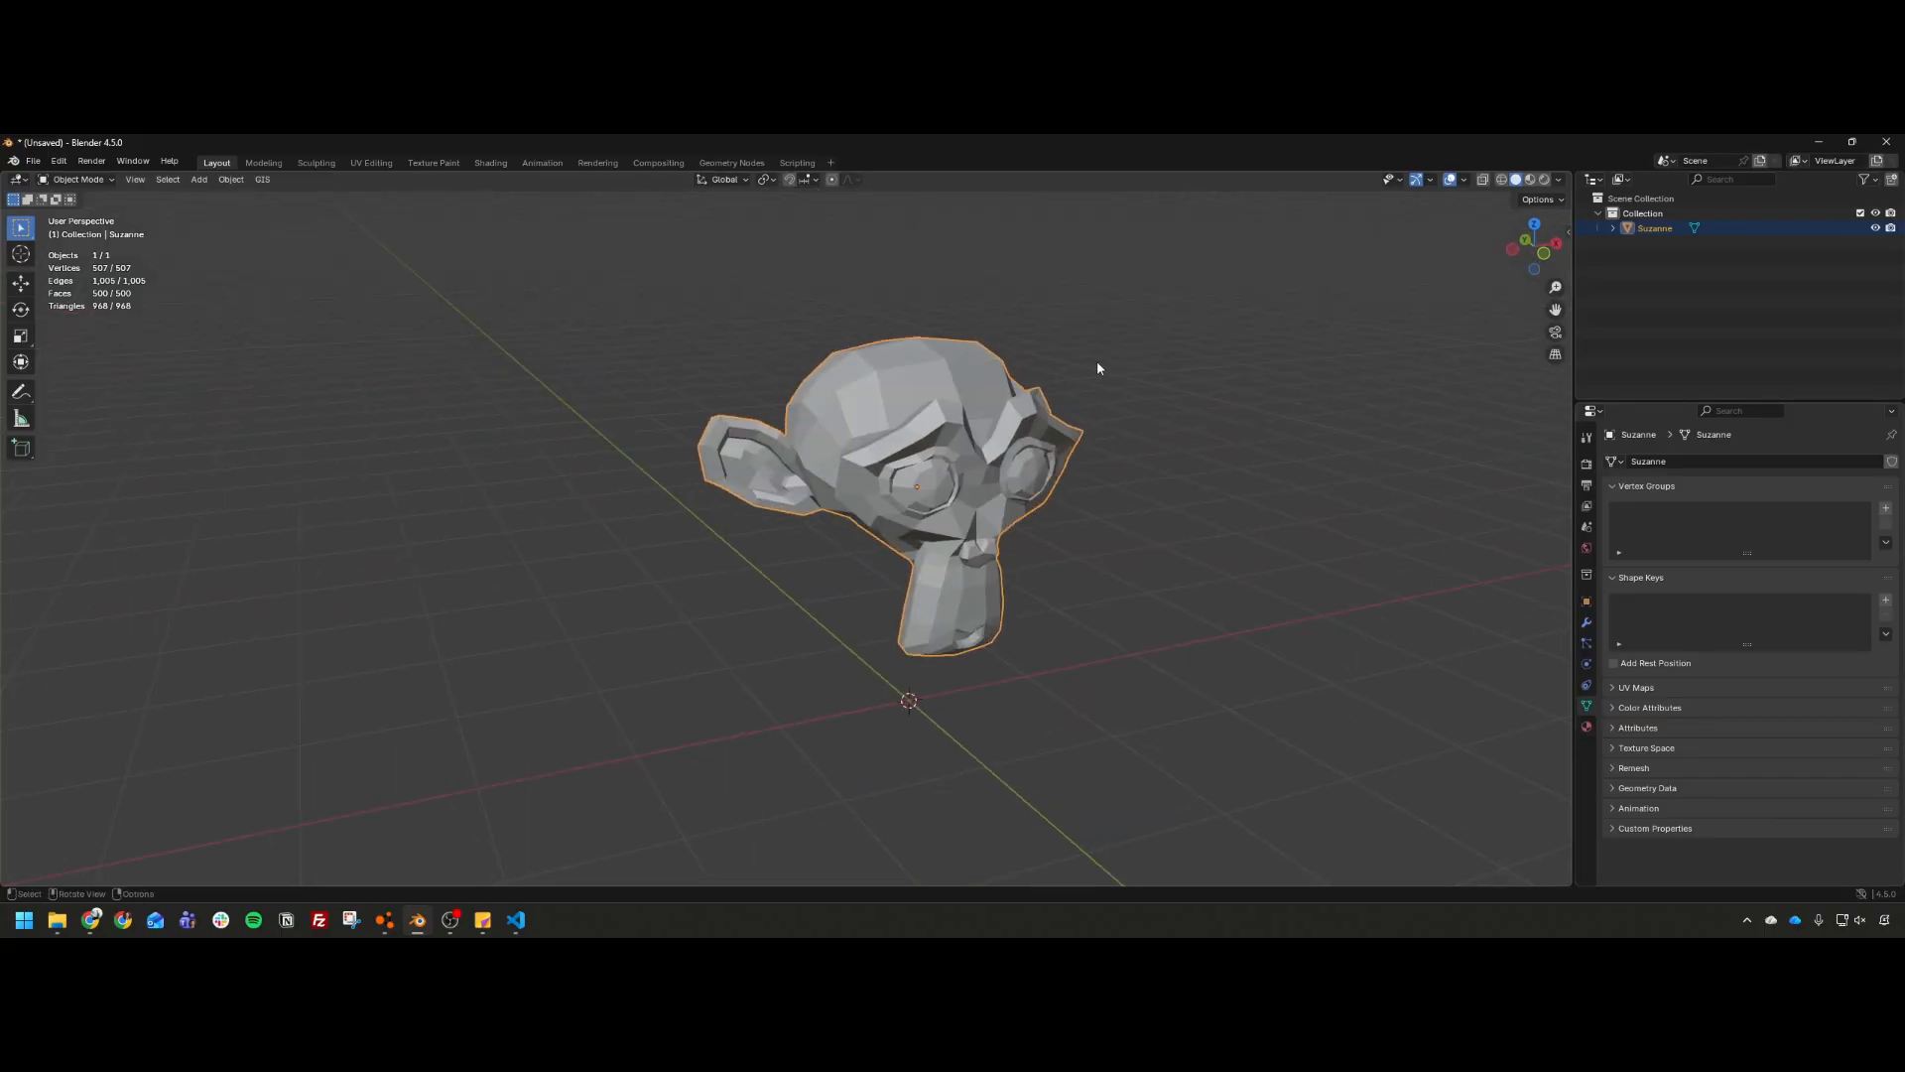
left_click(1588, 727)
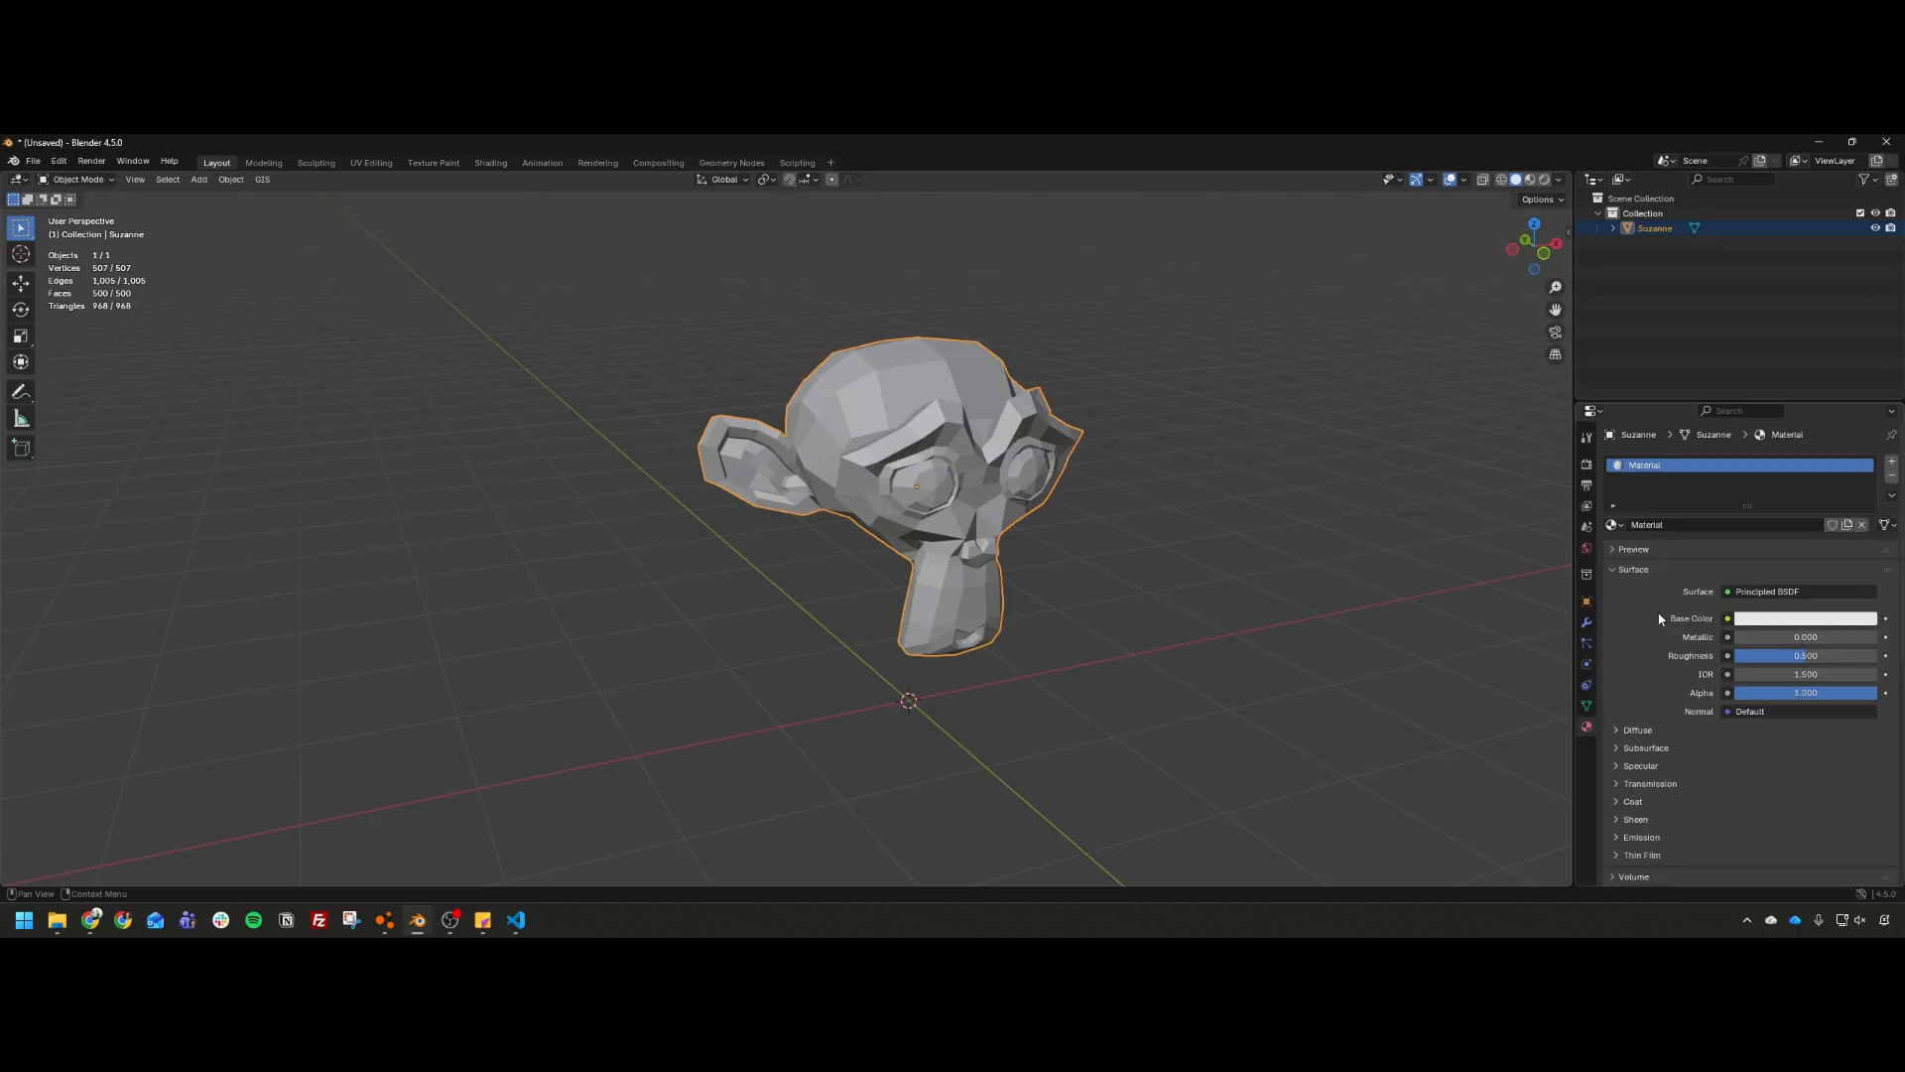
left_click(1671, 524)
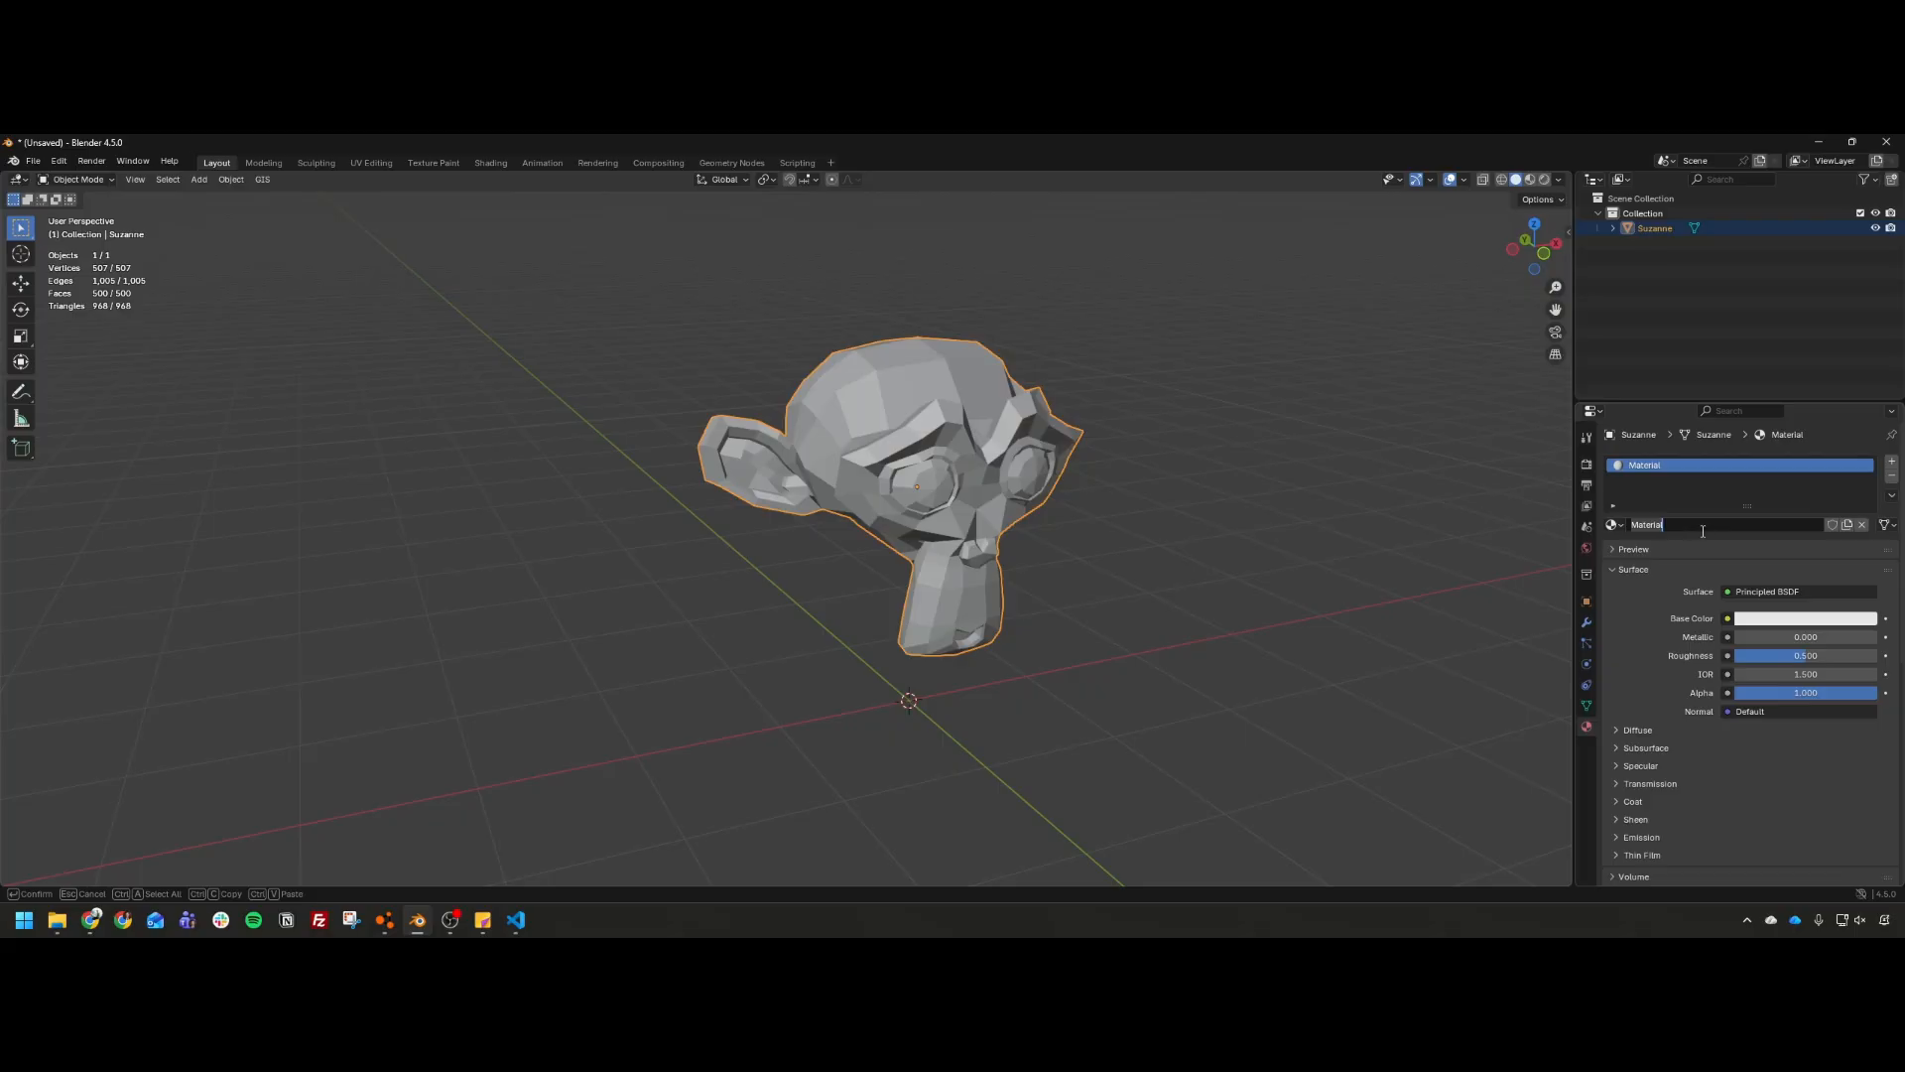
type("suzanne")
key("Return")
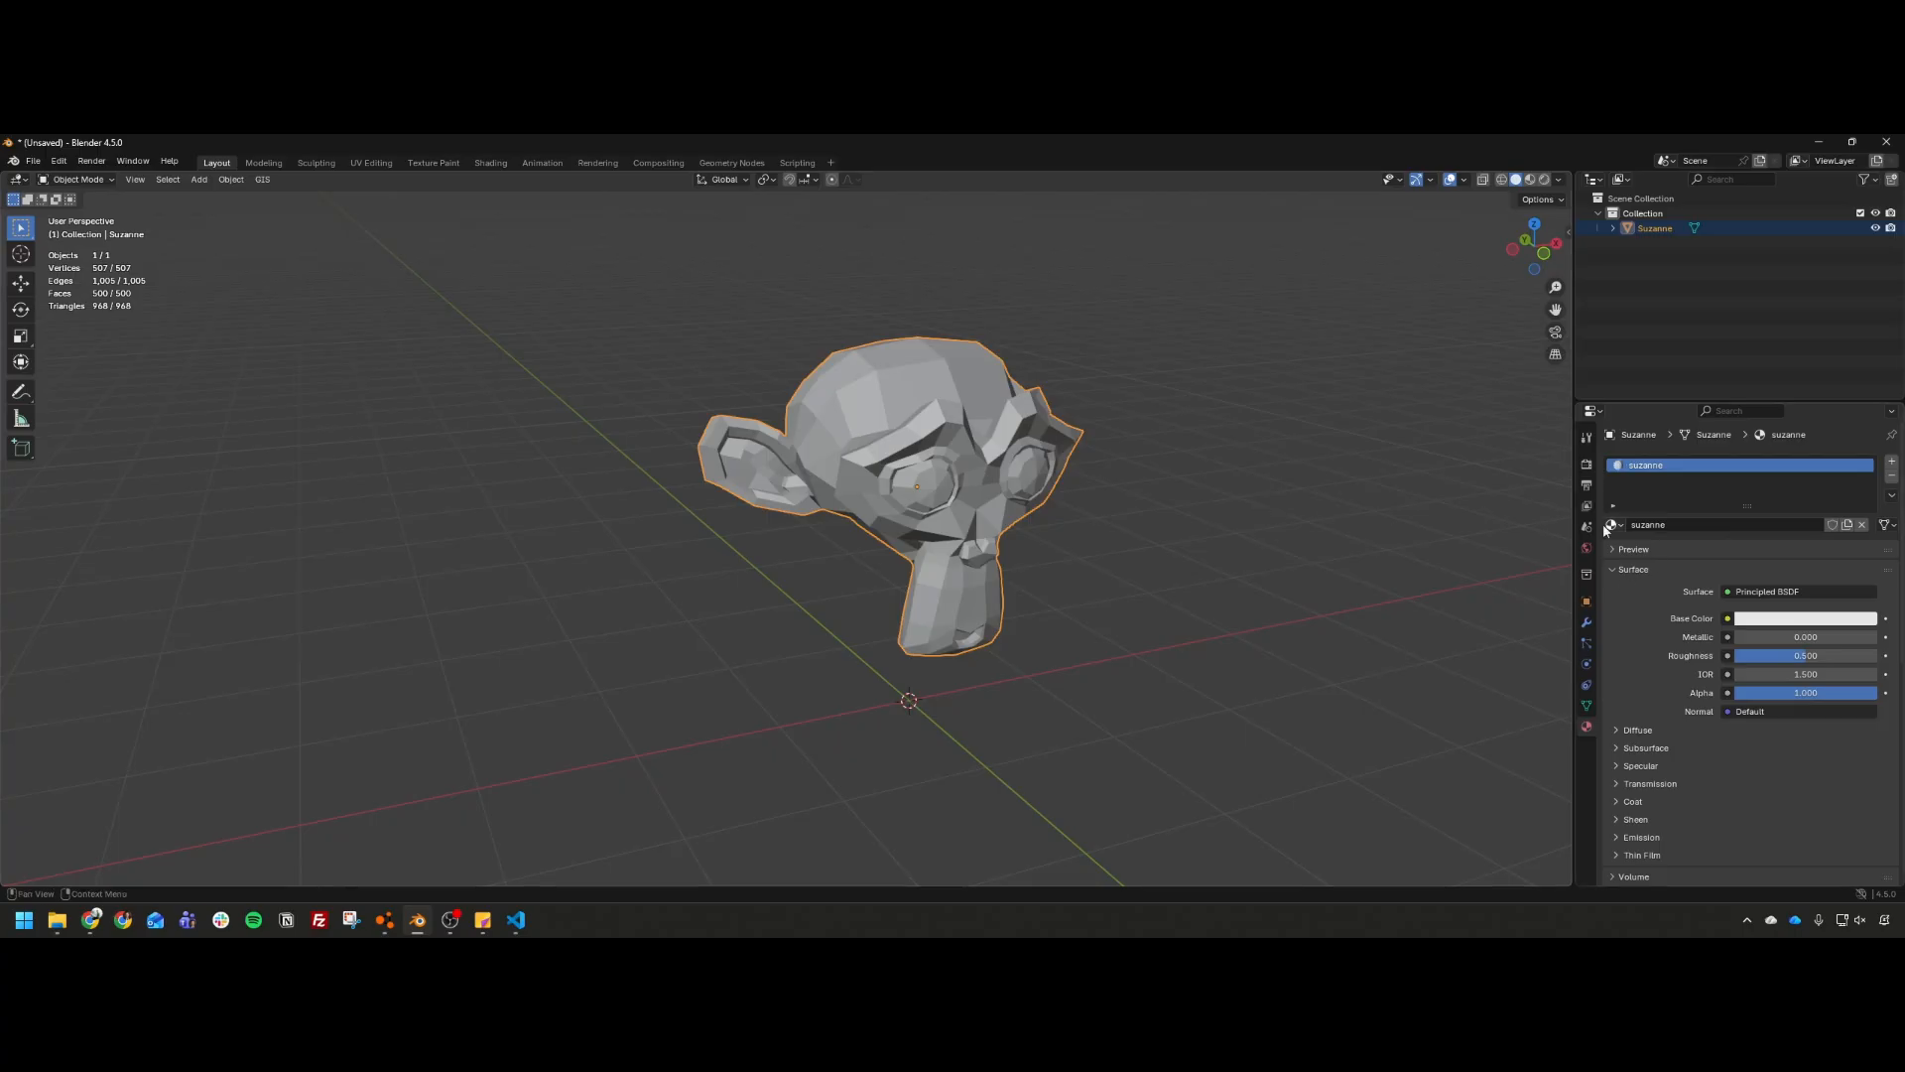
Step: Set the suzanne material's base color to a saturated blue and show the viewport in Material Preview shading
left_click(1775, 623)
left_click(1784, 623)
left_click_drag(1834, 474, 1851, 404)
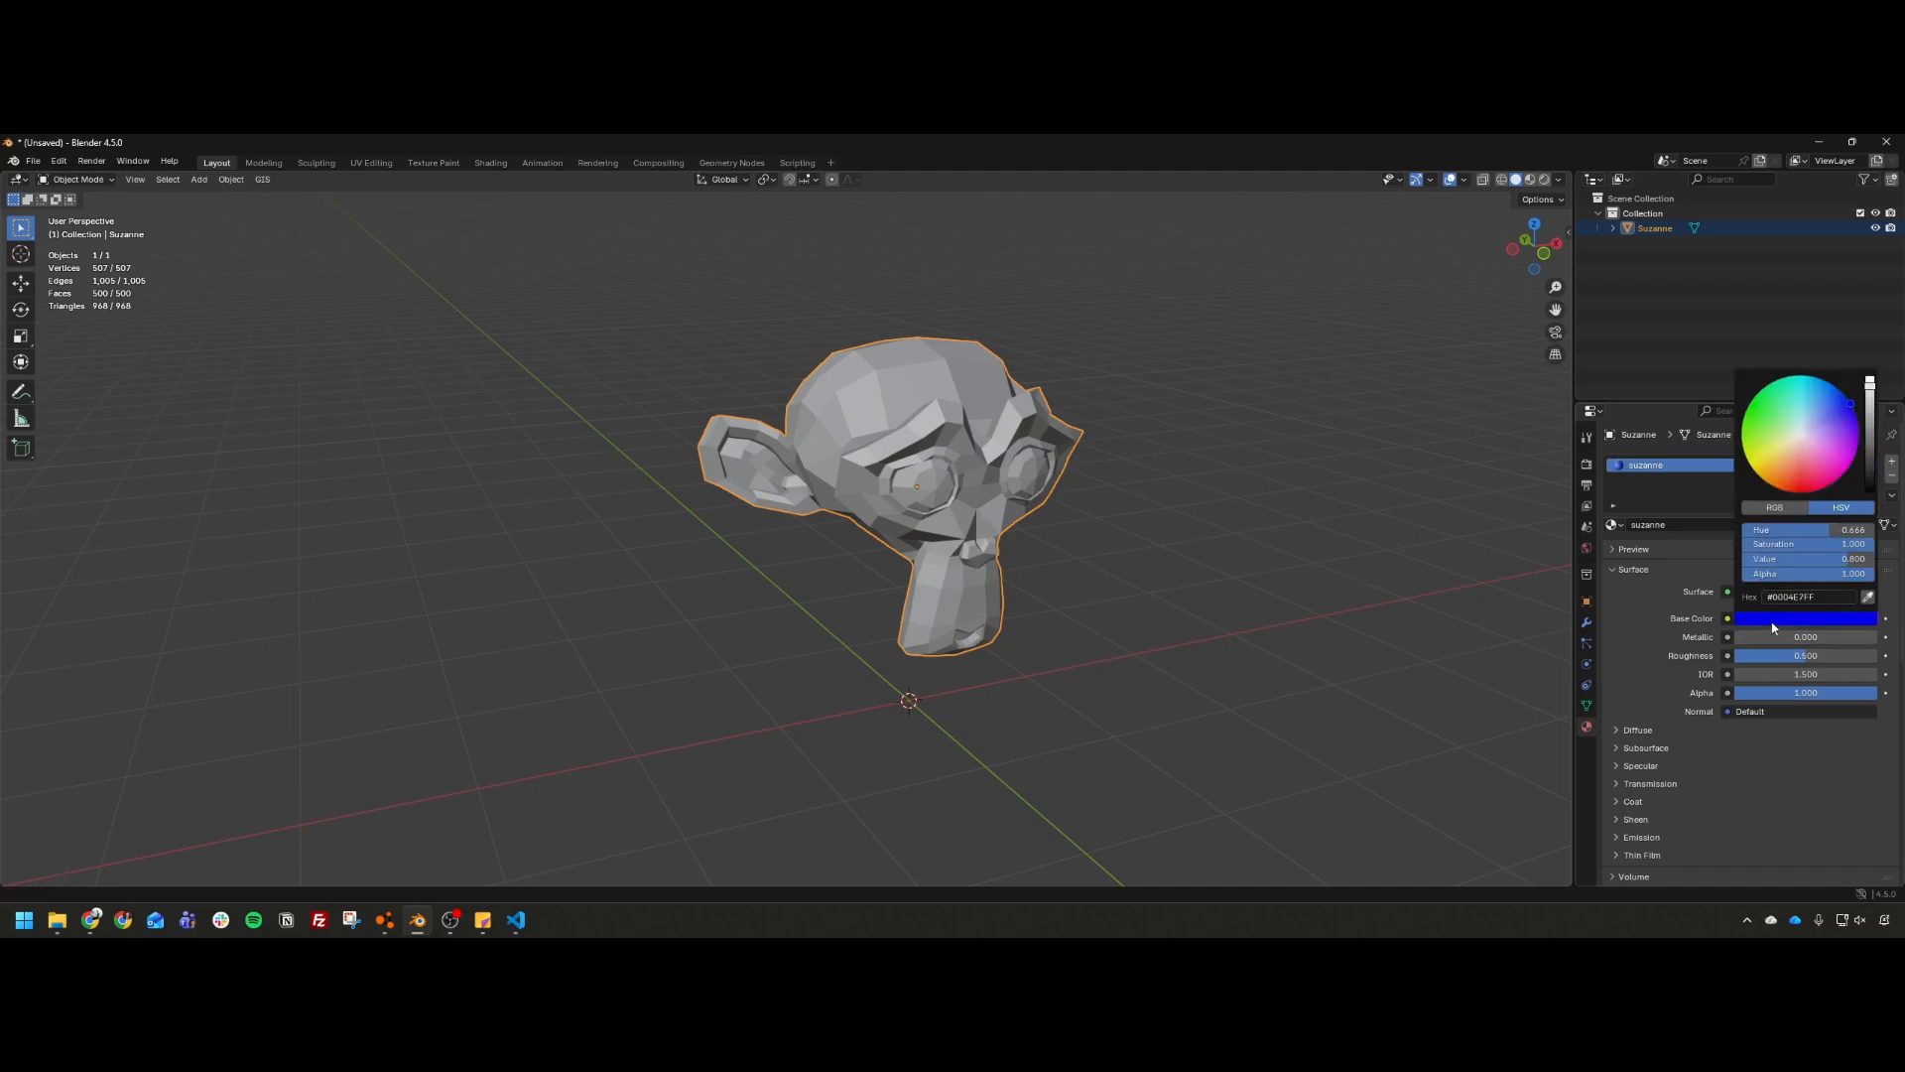
middle_click_drag(1189, 432, 1205, 437)
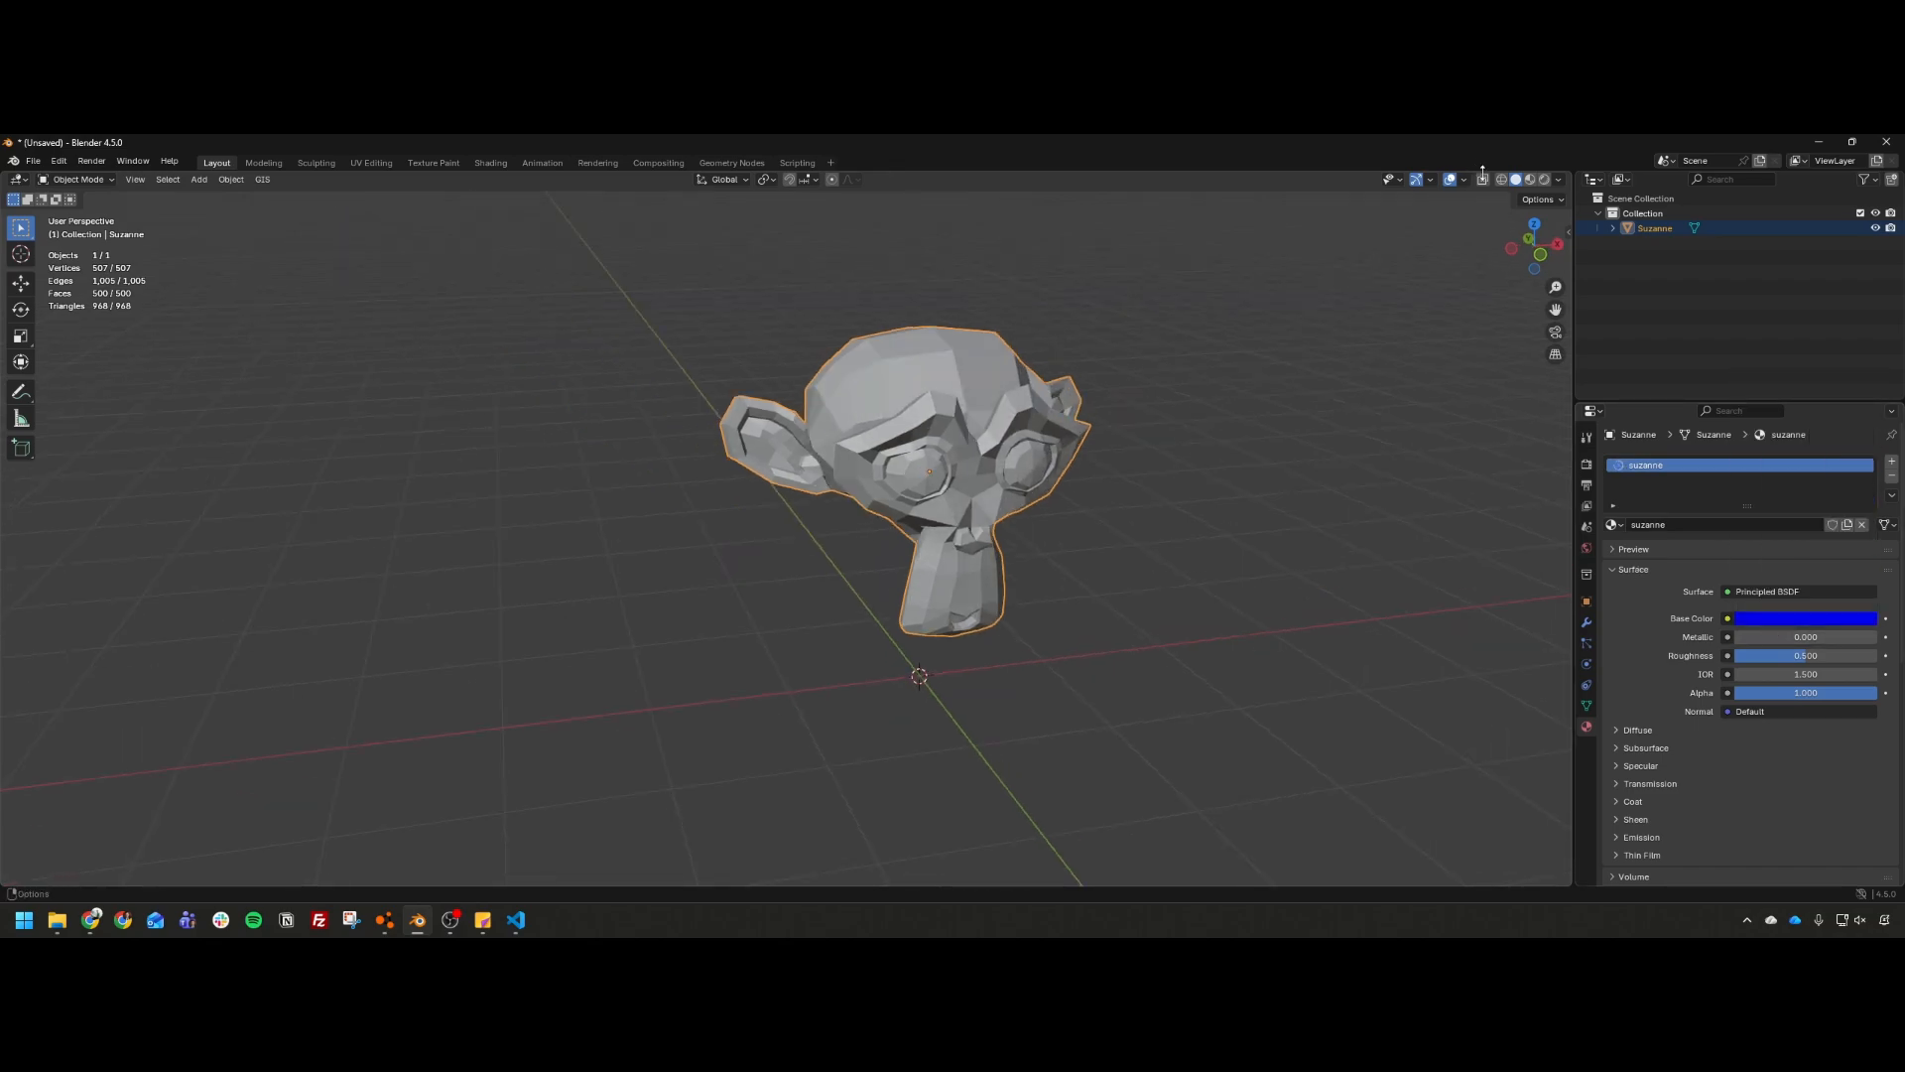
left_click(1532, 181)
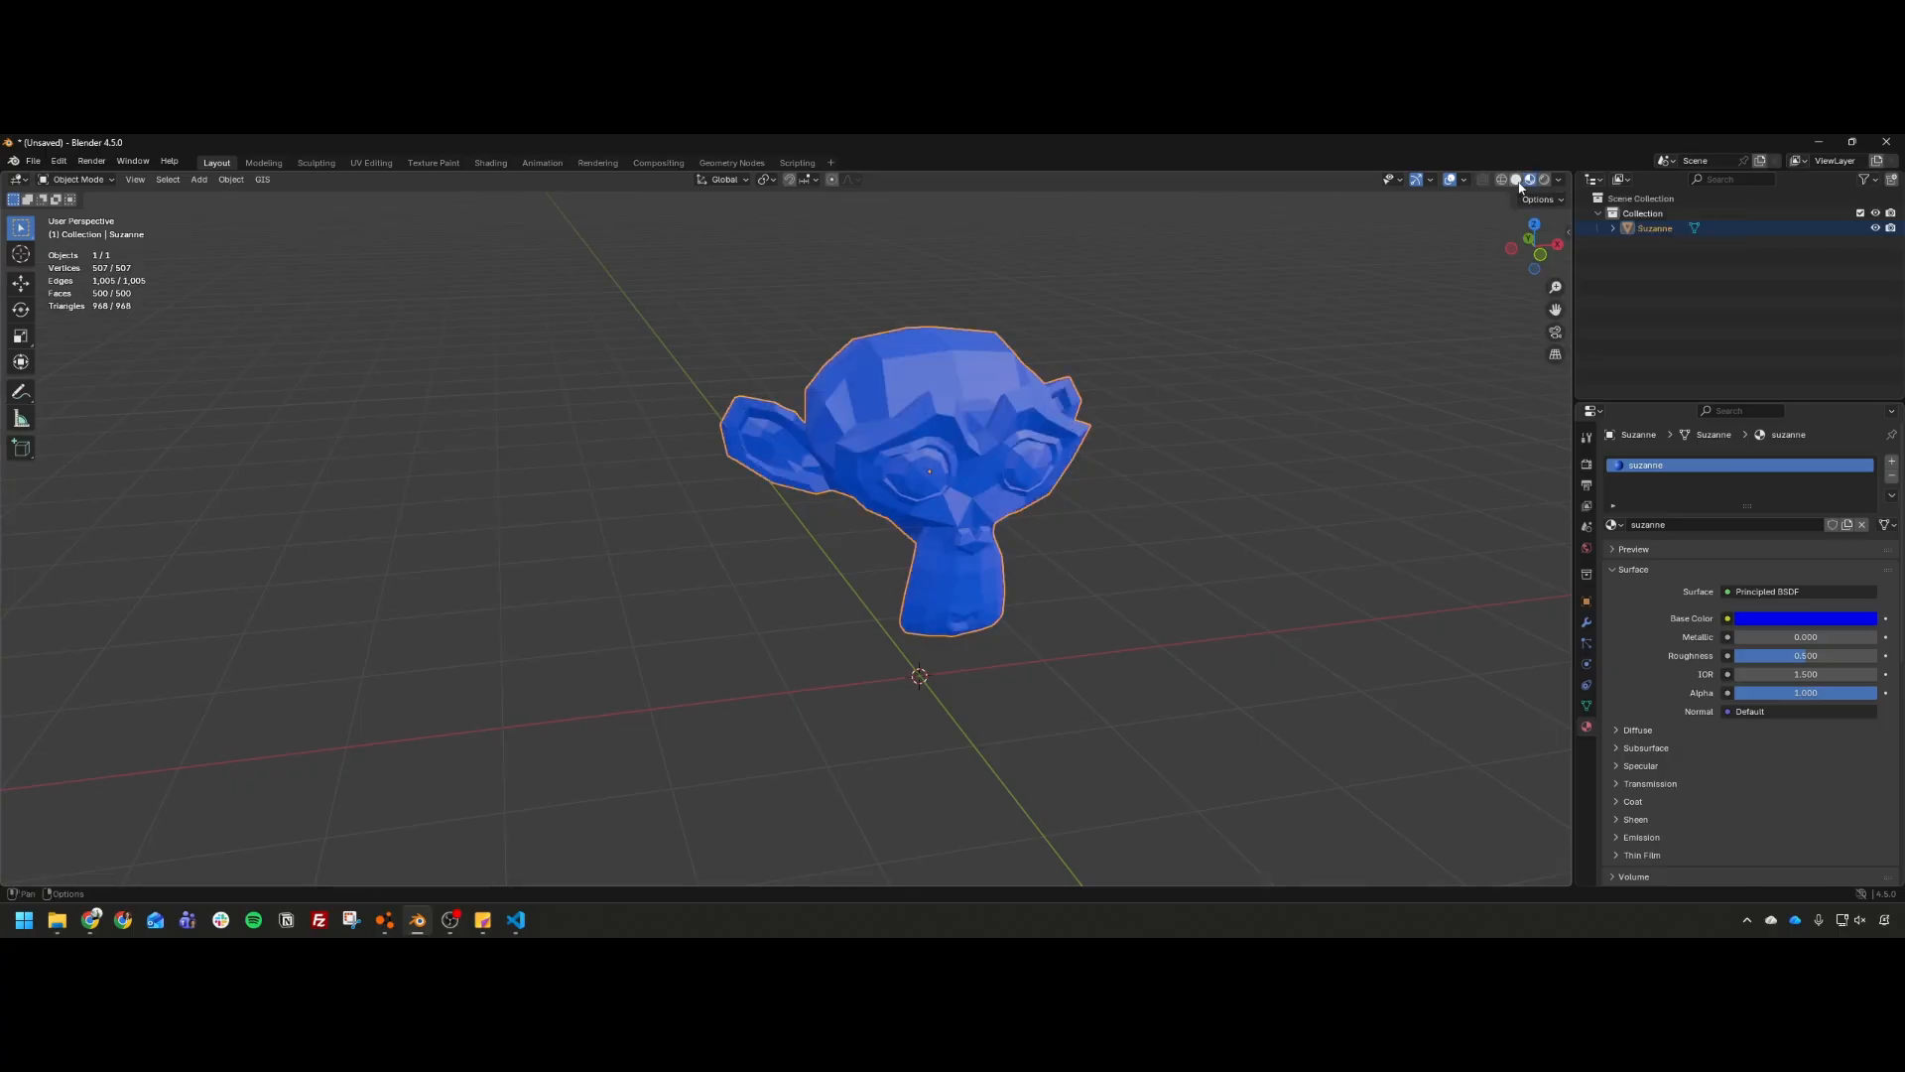
left_click(1517, 180)
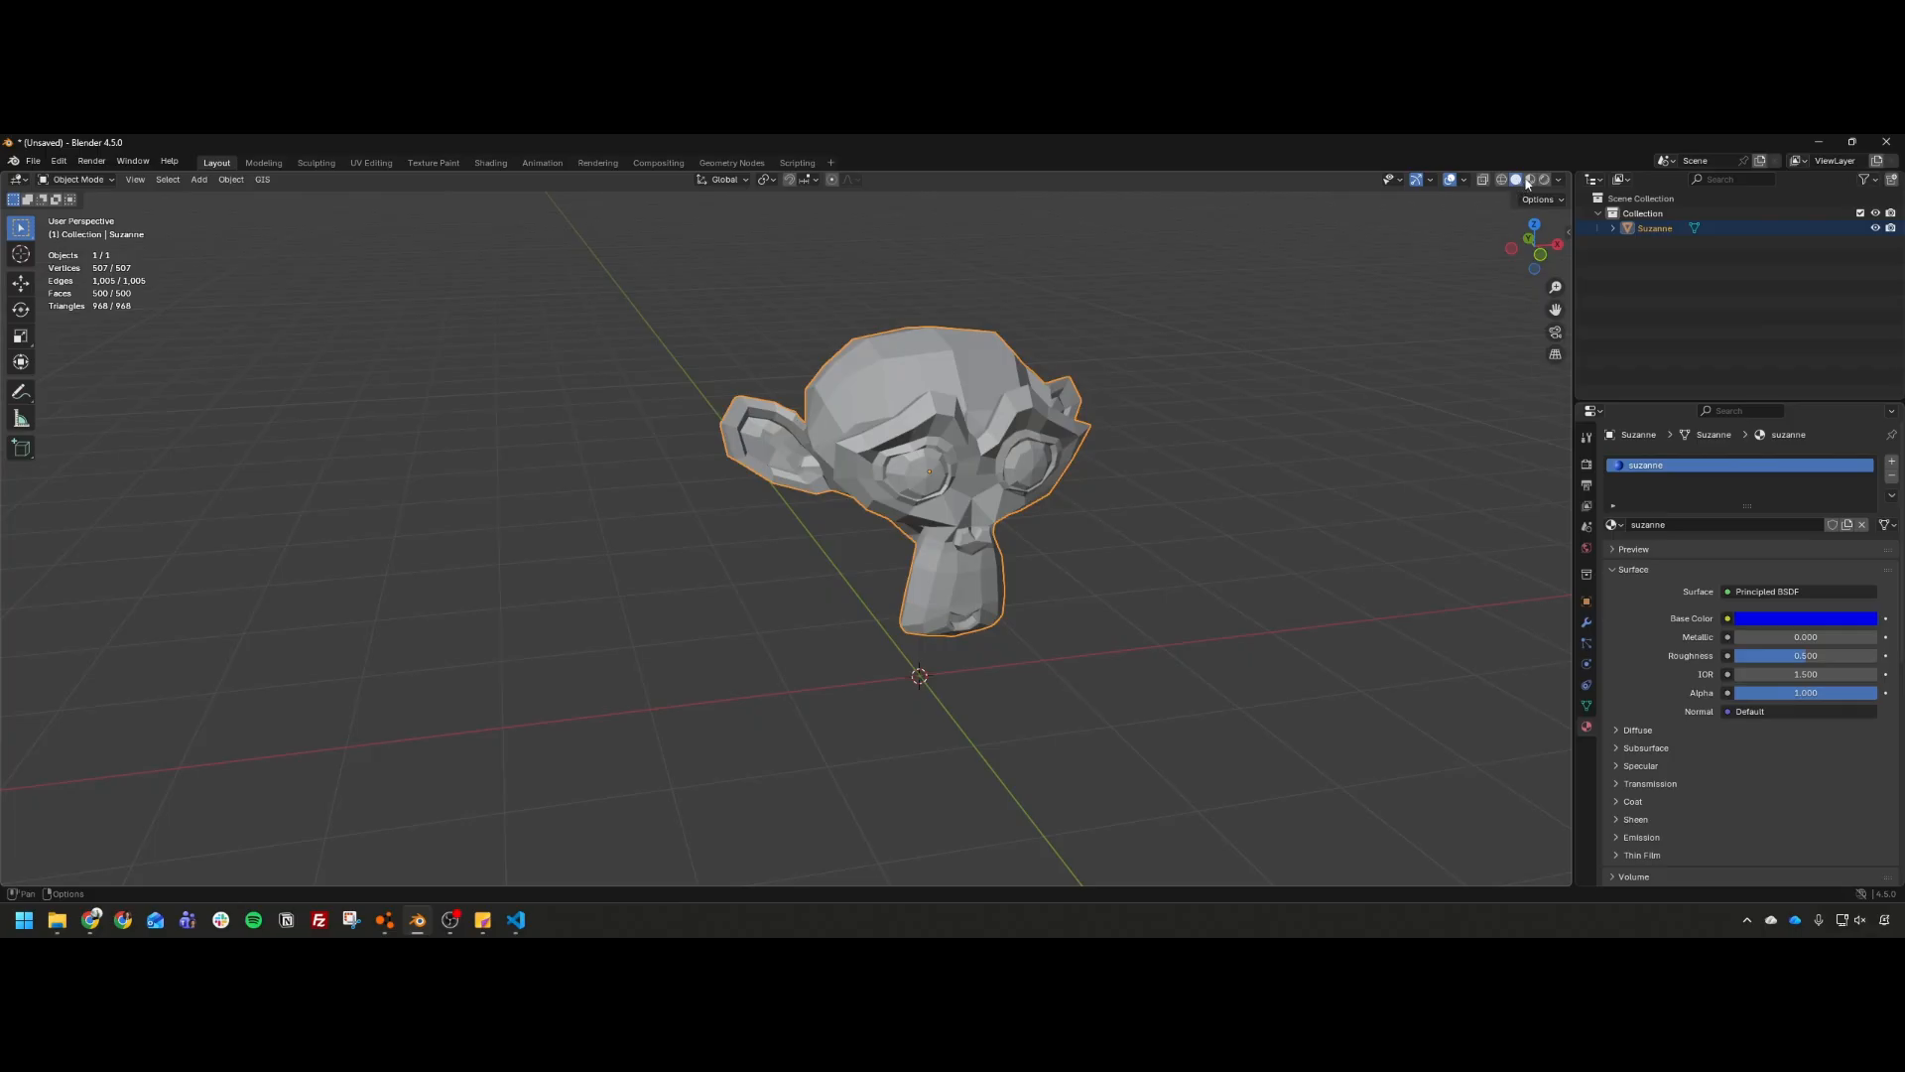
left_click(1531, 181)
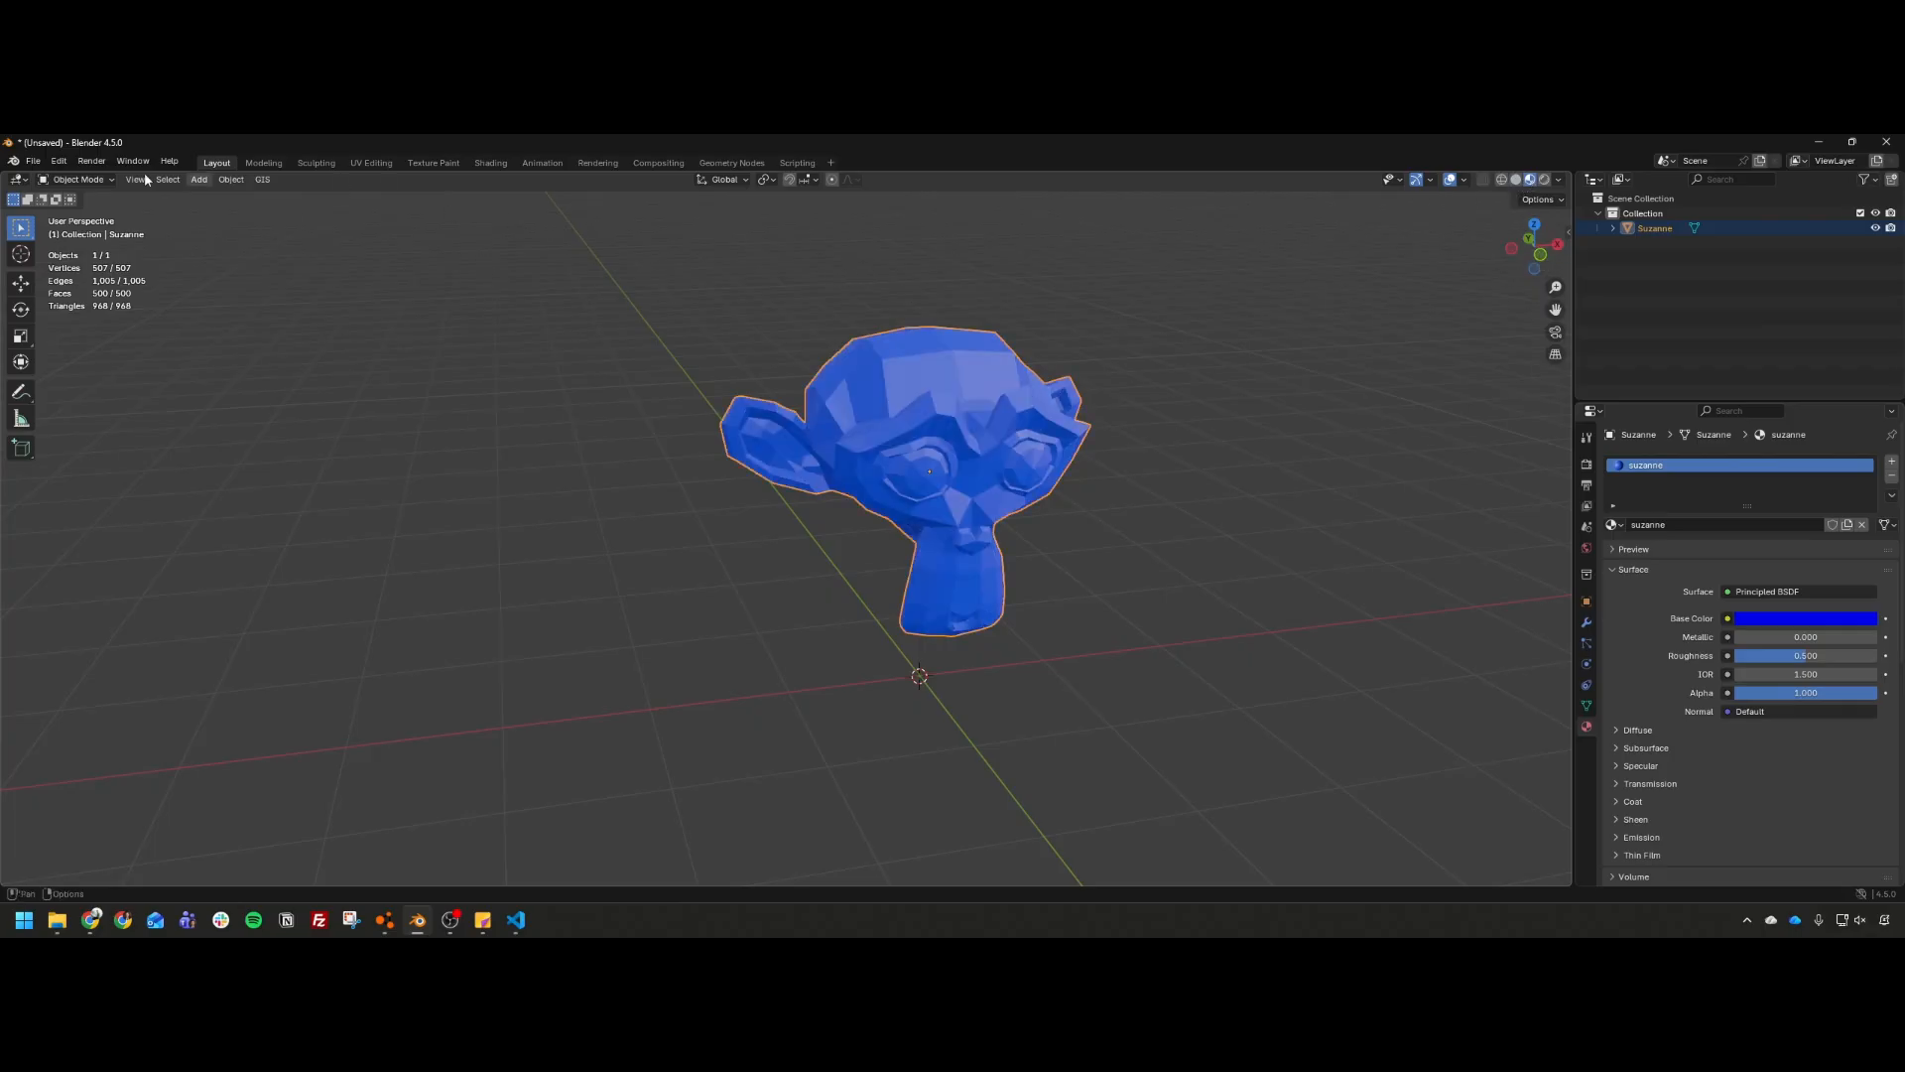
Step: Export the monkey as Collada, overwriting suzanne.dae in the props/suzanne folder
left_click(33, 160)
mouse_move(159, 387)
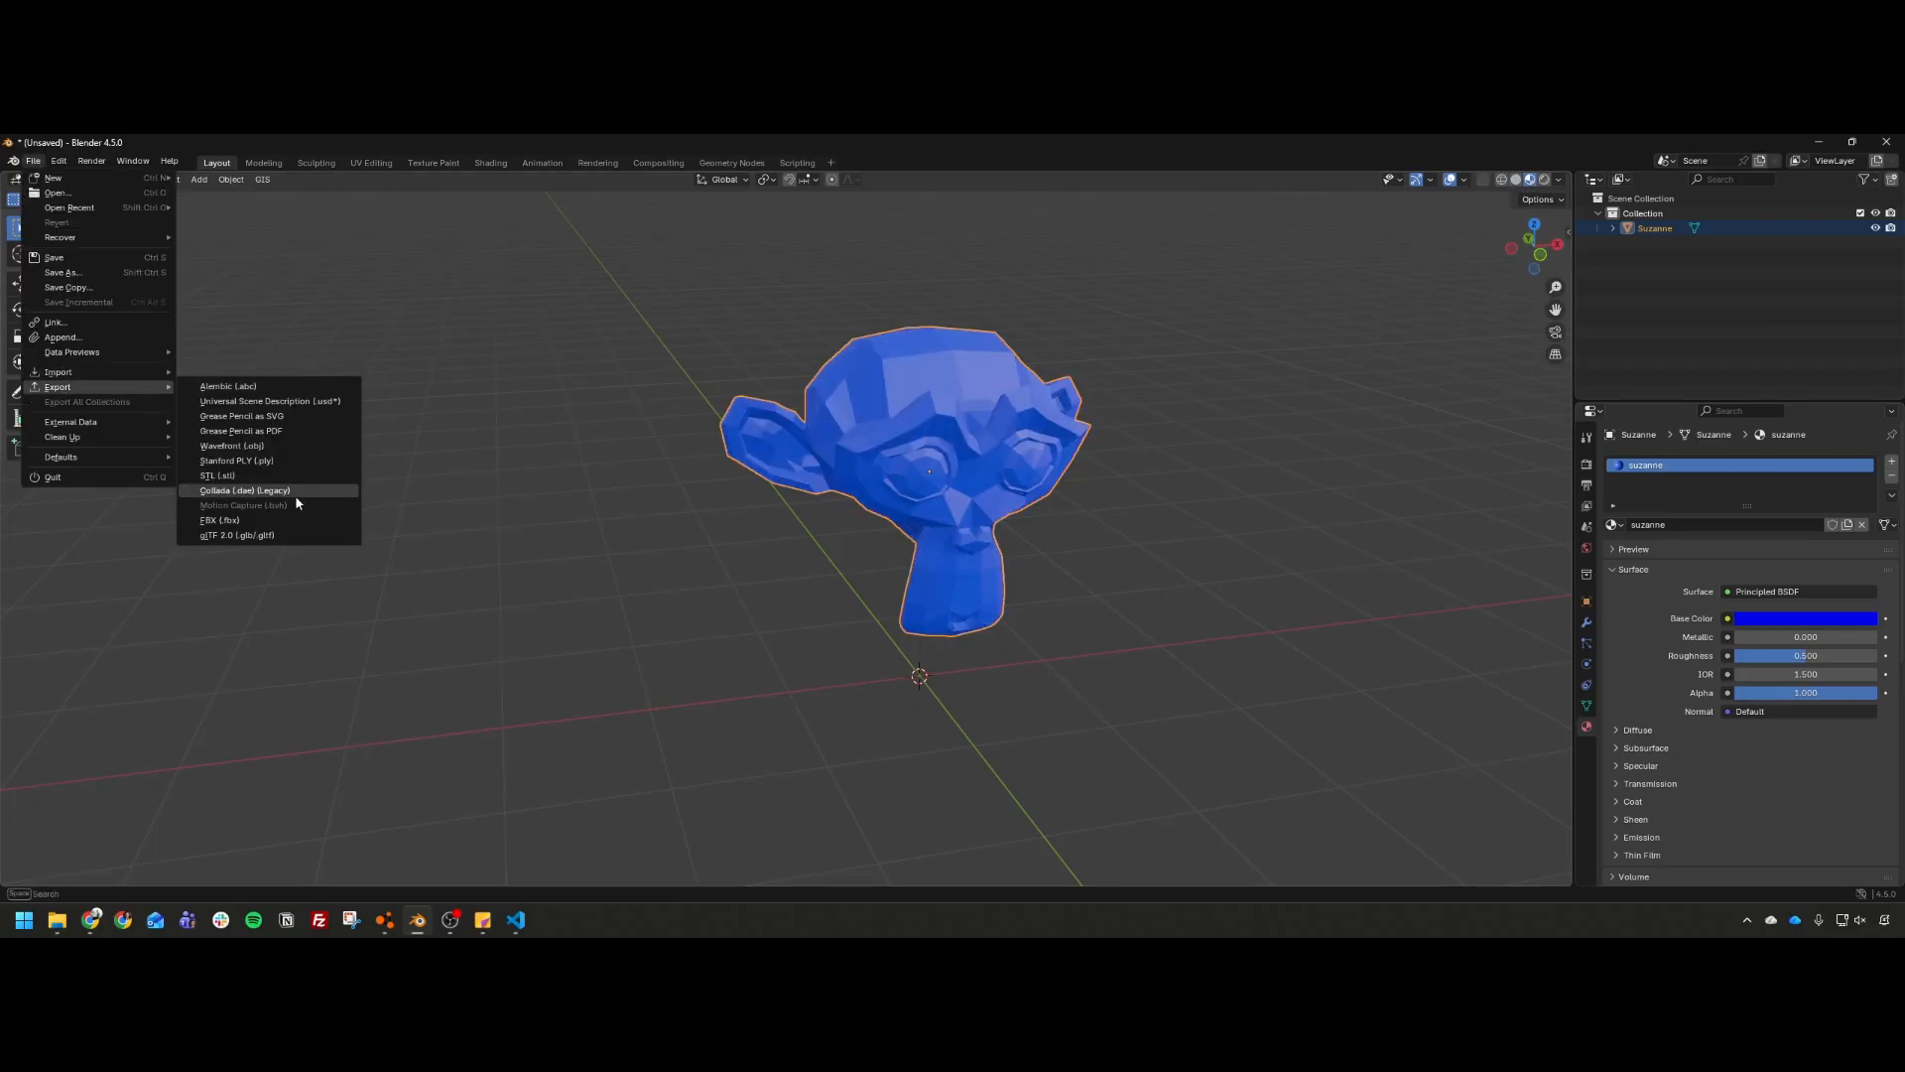
left_click(245, 490)
left_click(781, 382)
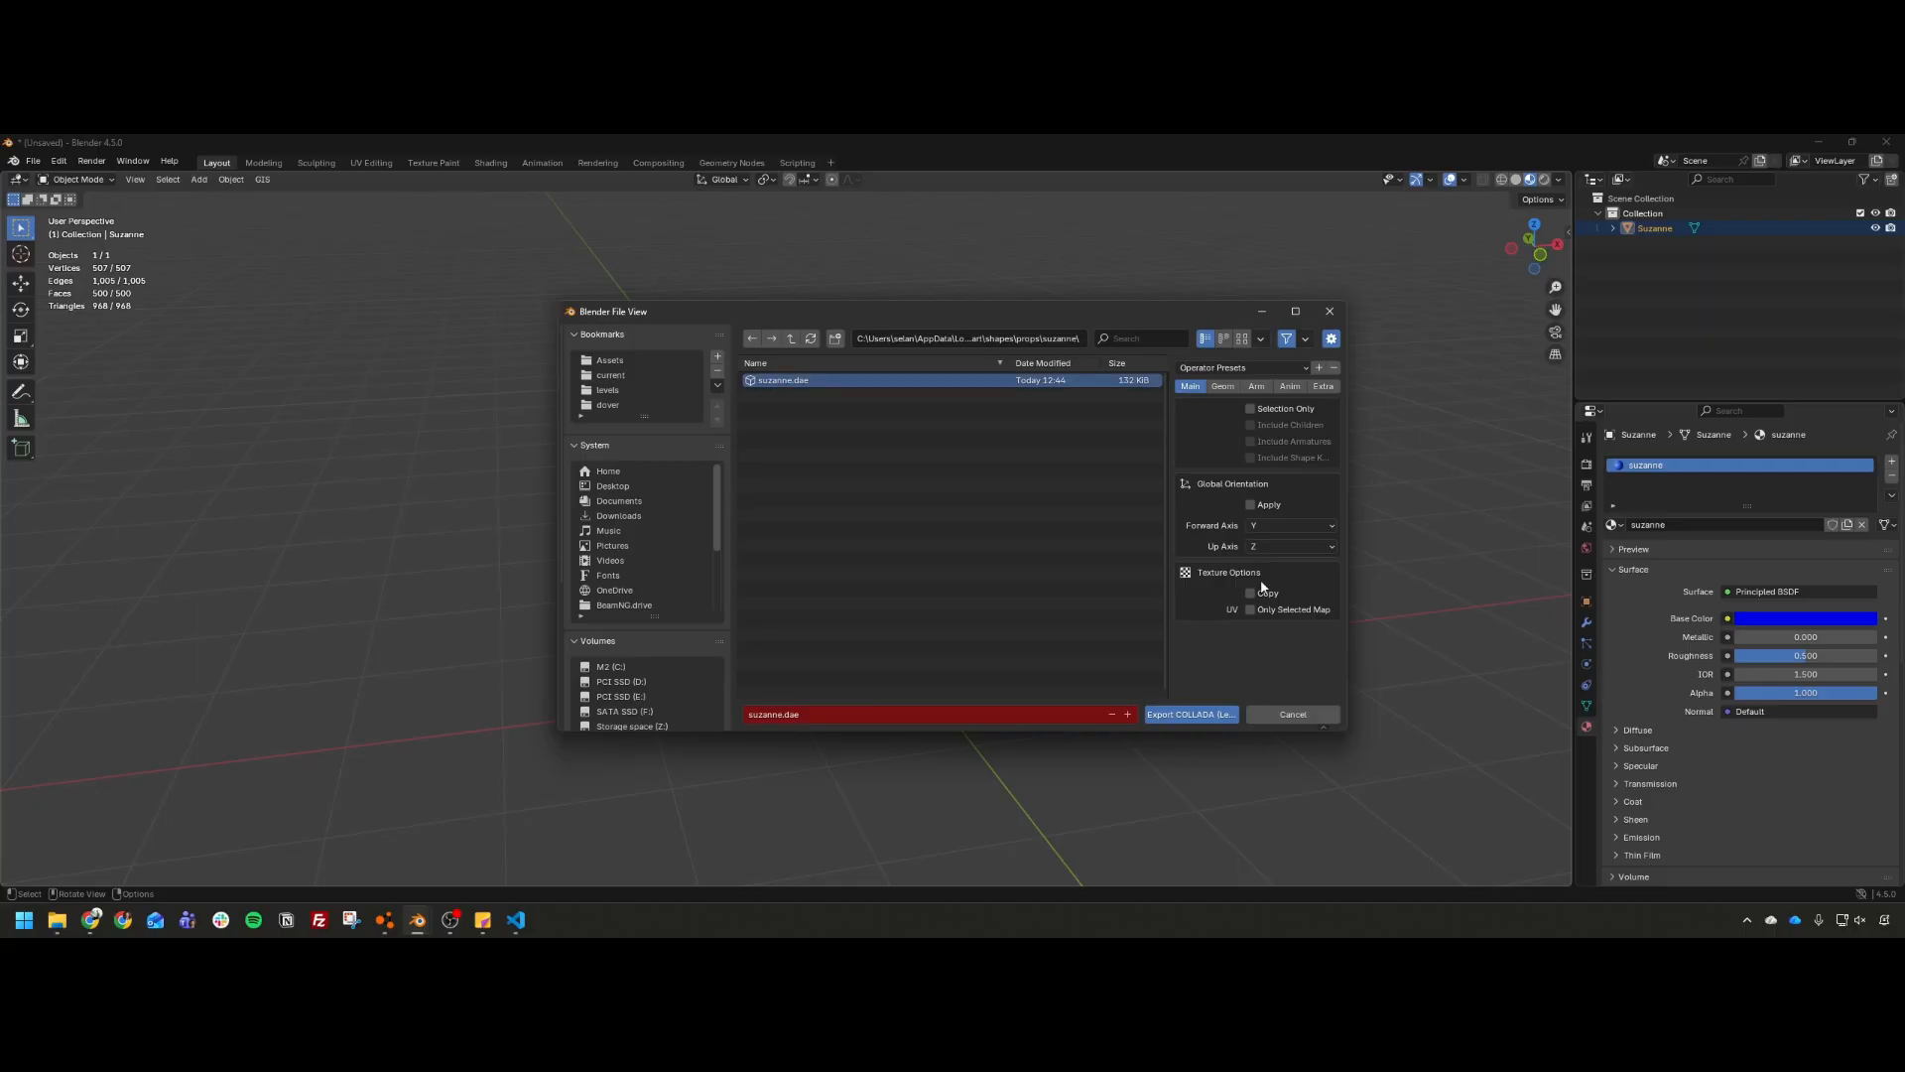
left_click(1191, 713)
Step: Switch to BeamNG.drive, refresh the suzanne folder and place the re-exported suzanne.dae on the road
key("alt+Tab")
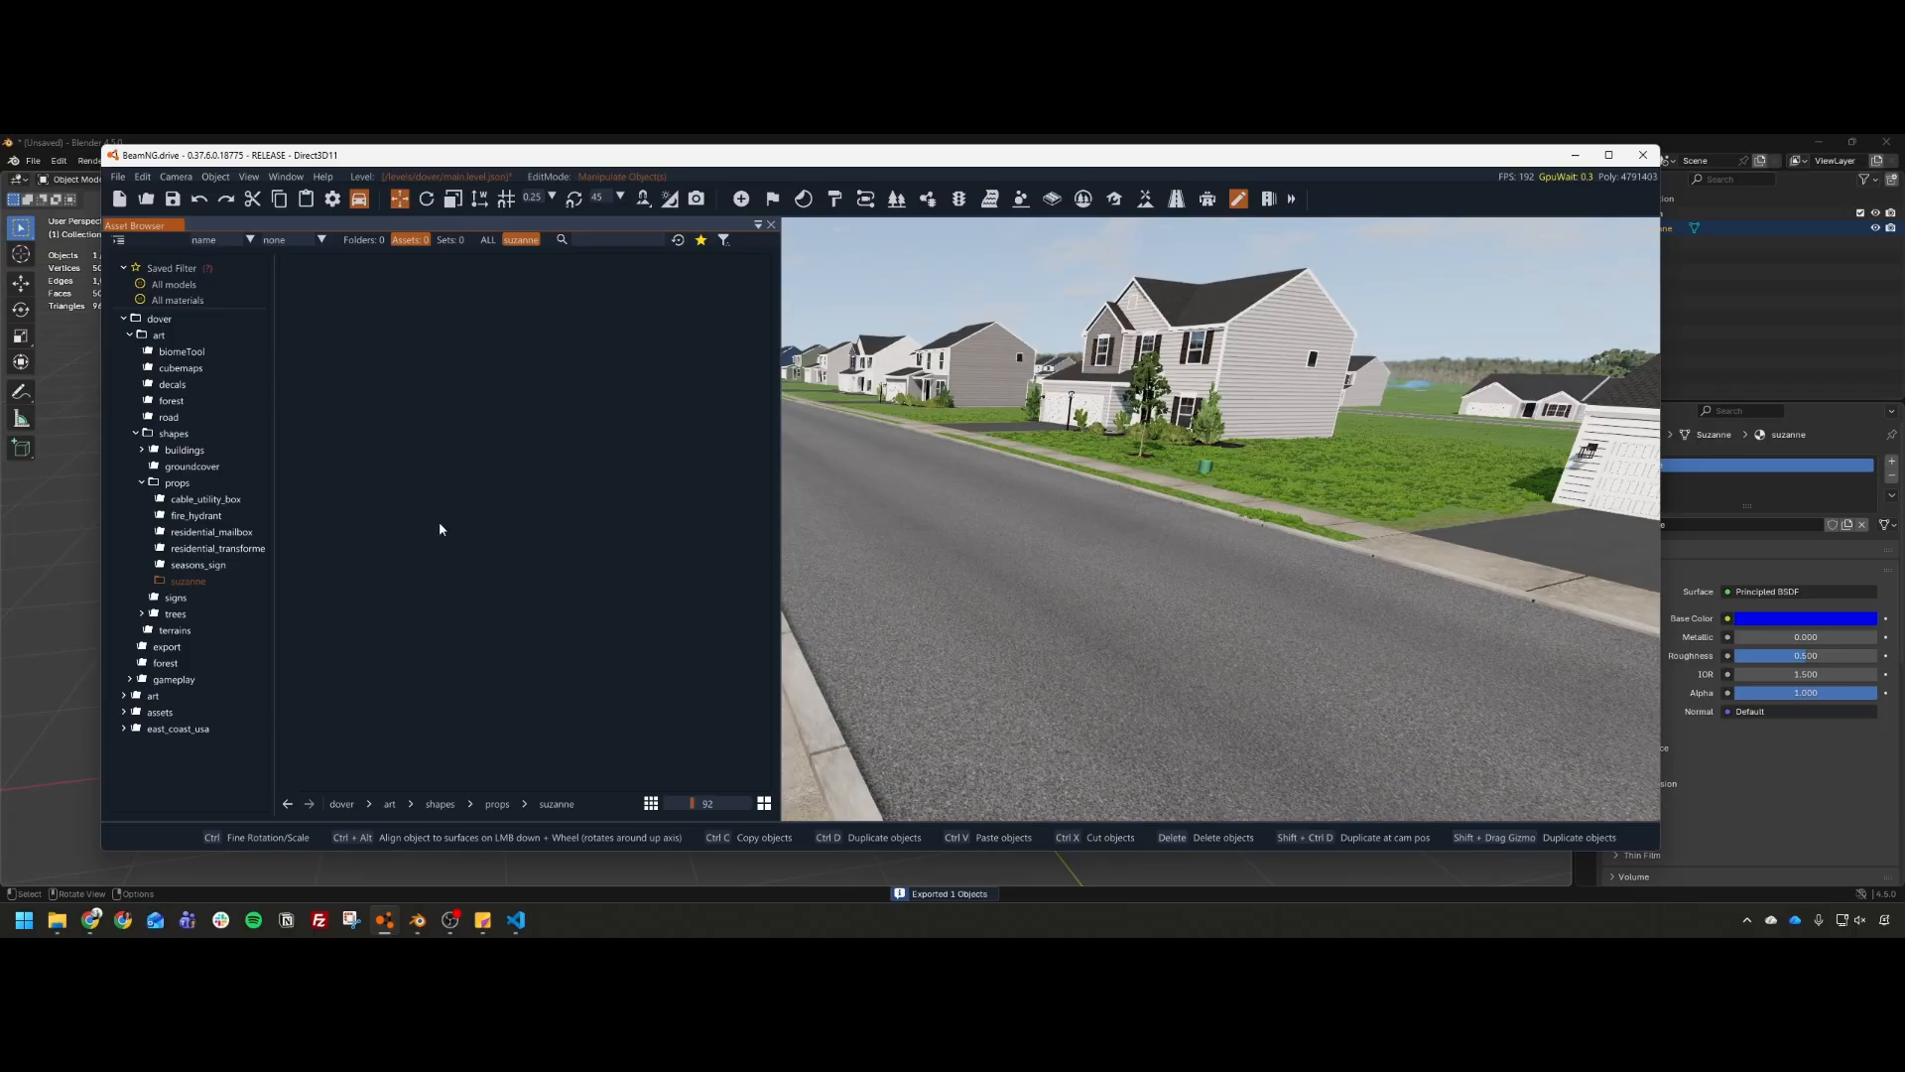
right_click(576, 465)
left_click(614, 515)
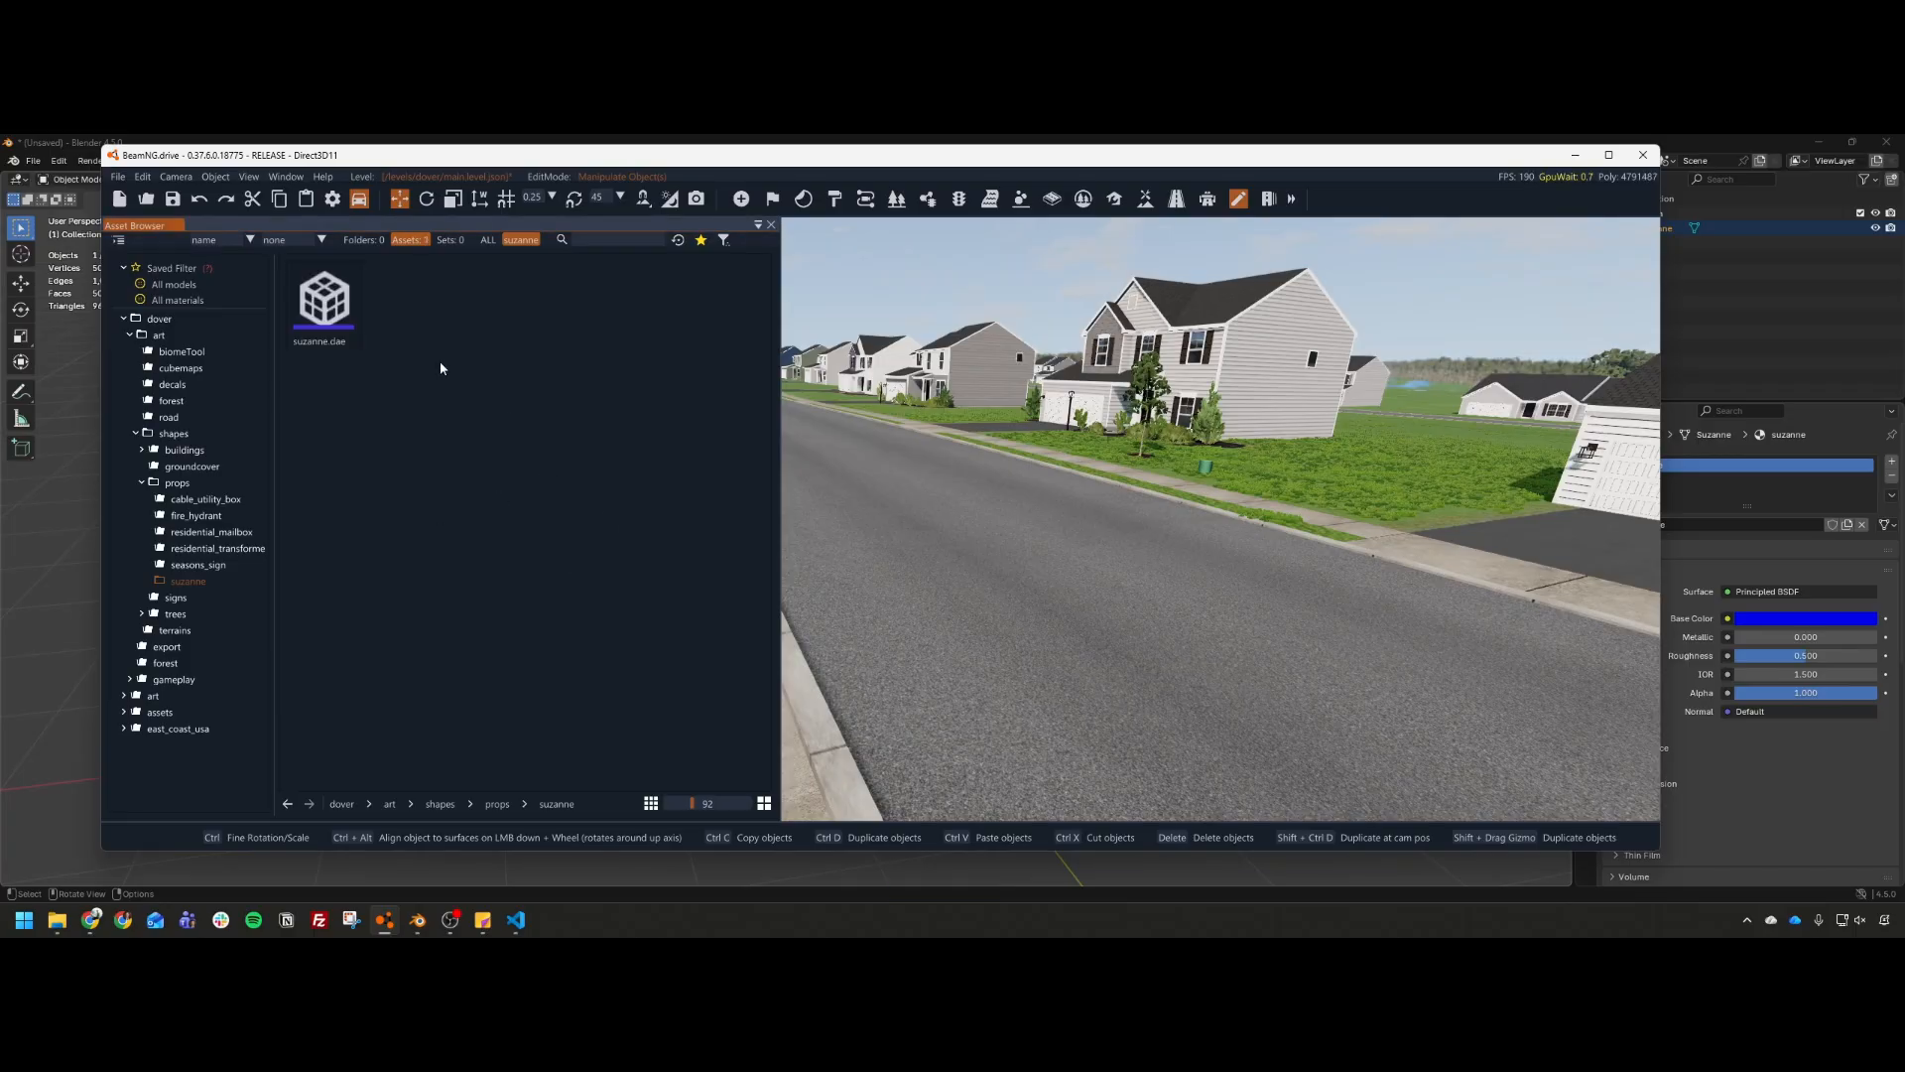
left_click_drag(323, 298, 1191, 627)
key("2")
left_click(1286, 617)
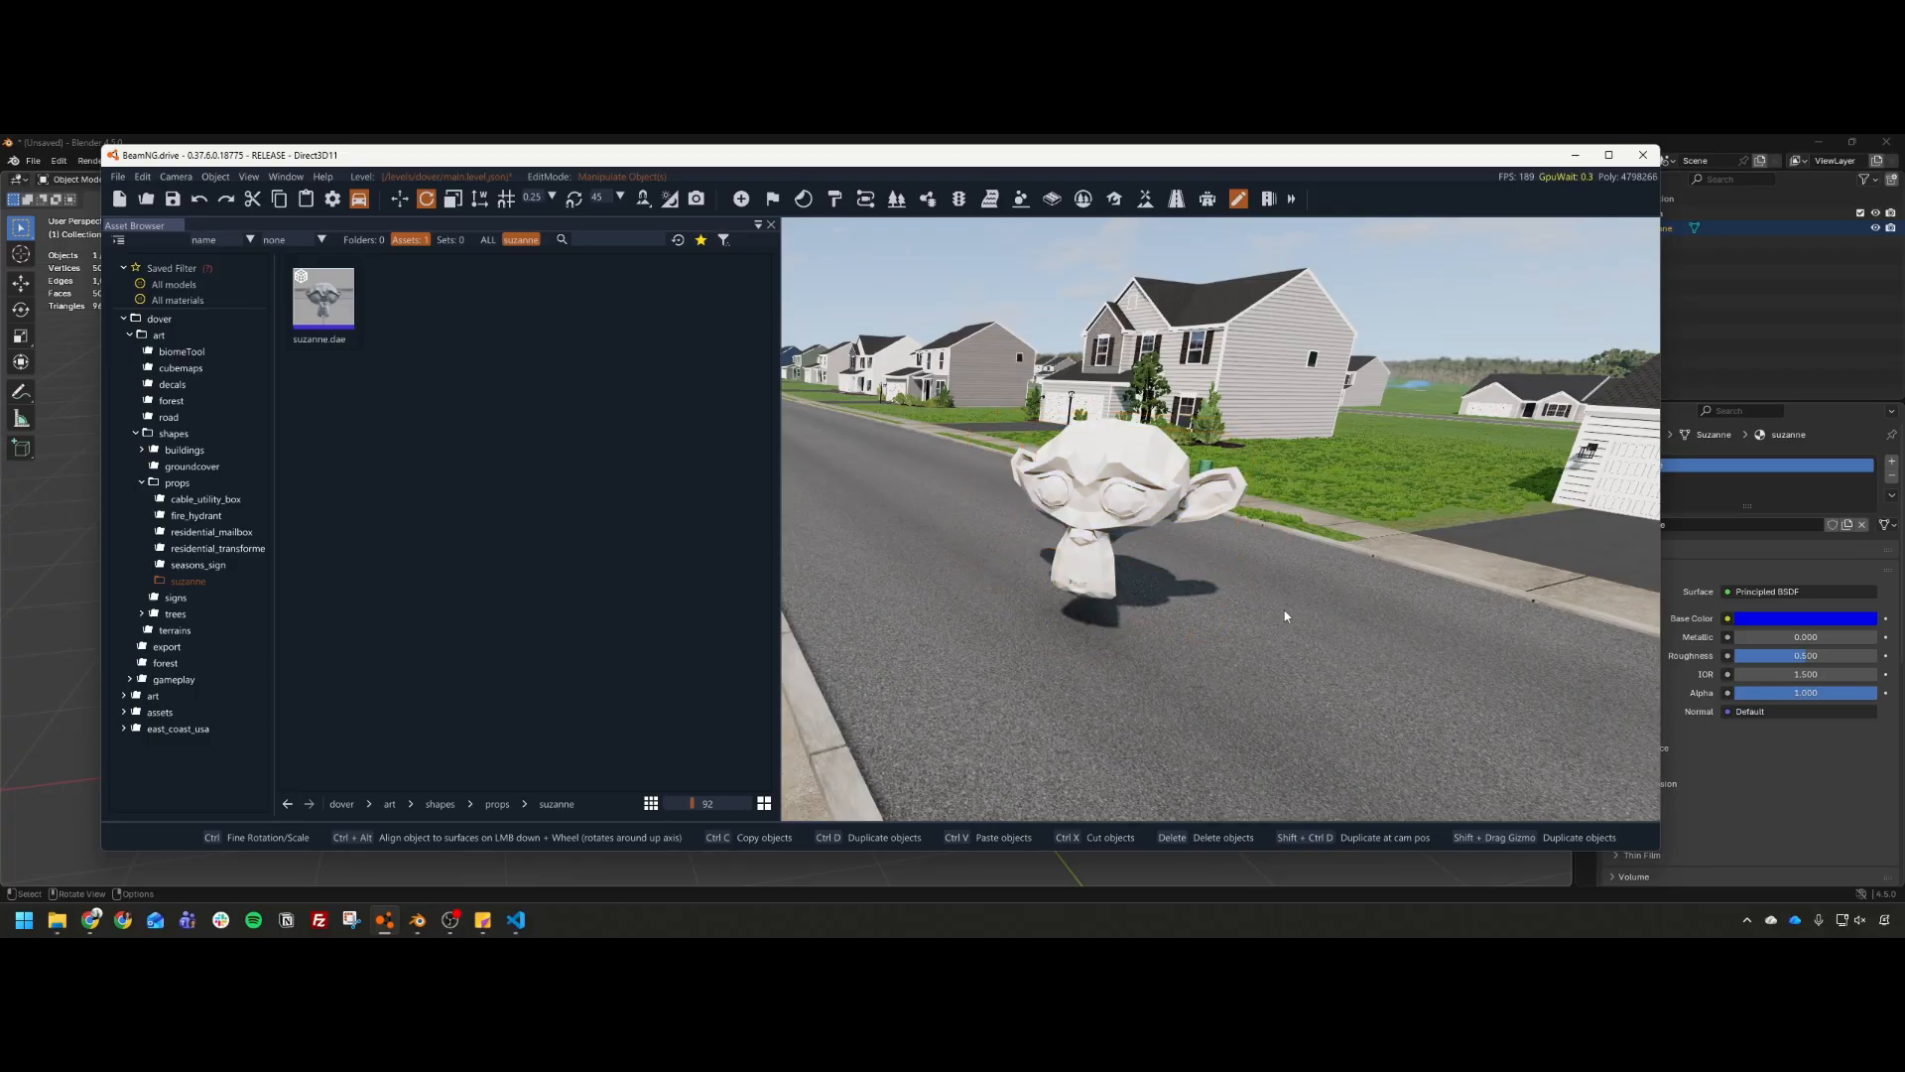
Step: Bring the placed monkey closer into view and narrow the Asset Browser to enlarge the scene view
right_click_drag(1284, 611, 1374, 563)
key("w")
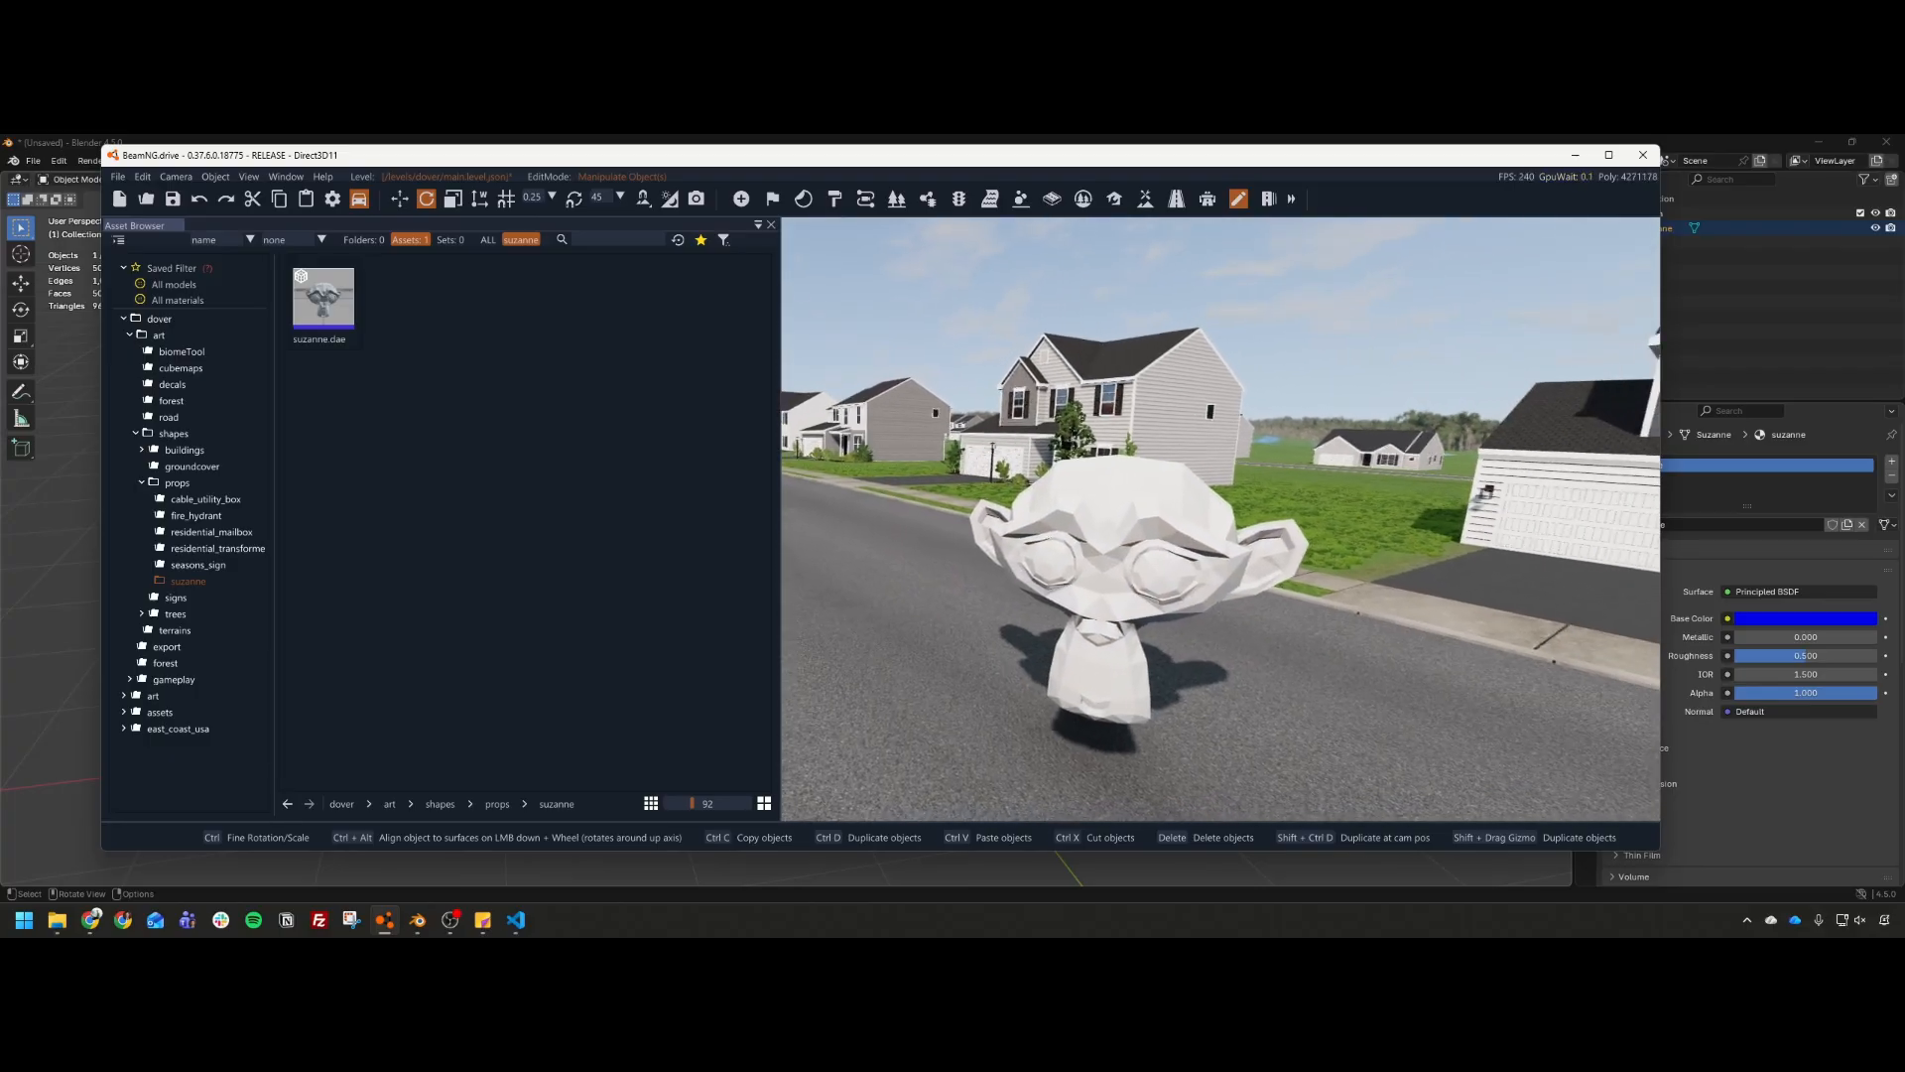
right_click_drag(1181, 541, 1129, 558)
key("d")
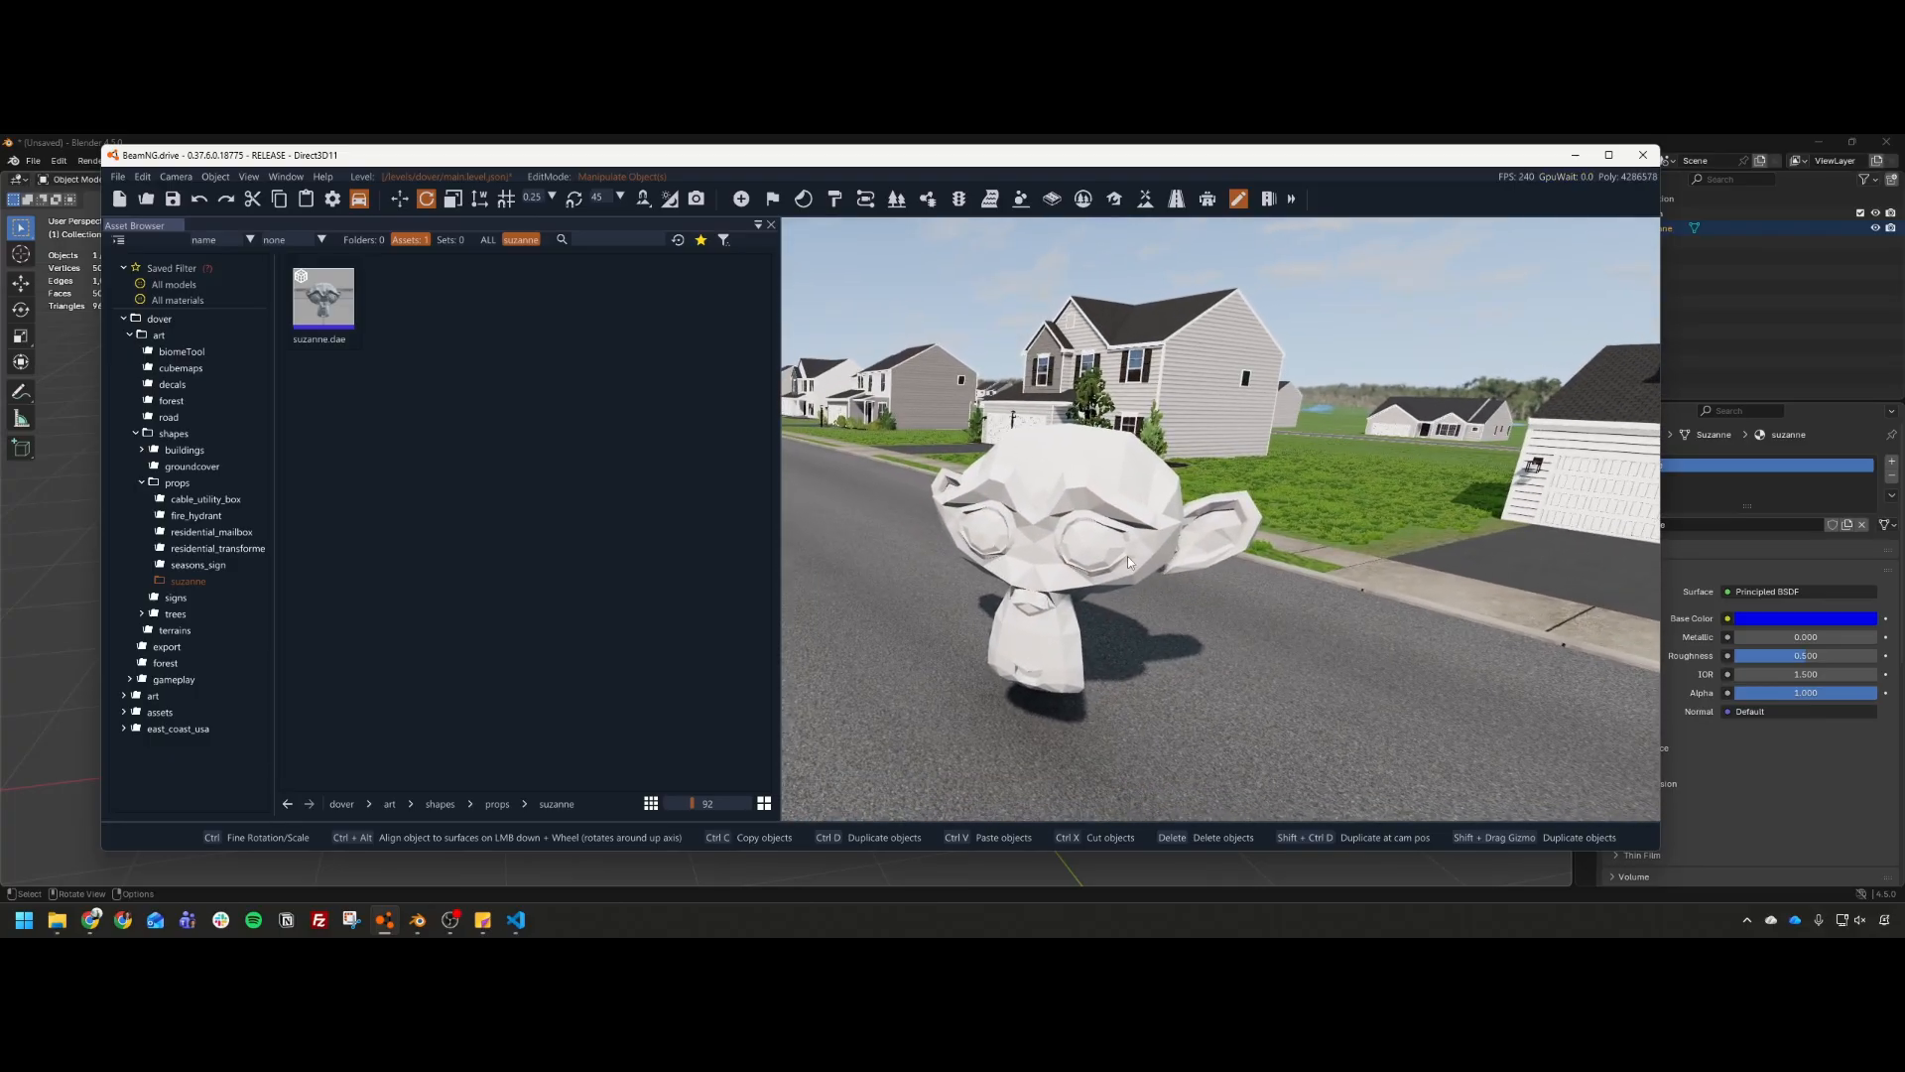
left_click(1093, 538)
left_click_drag(781, 395, 621, 396)
left_click(806, 646)
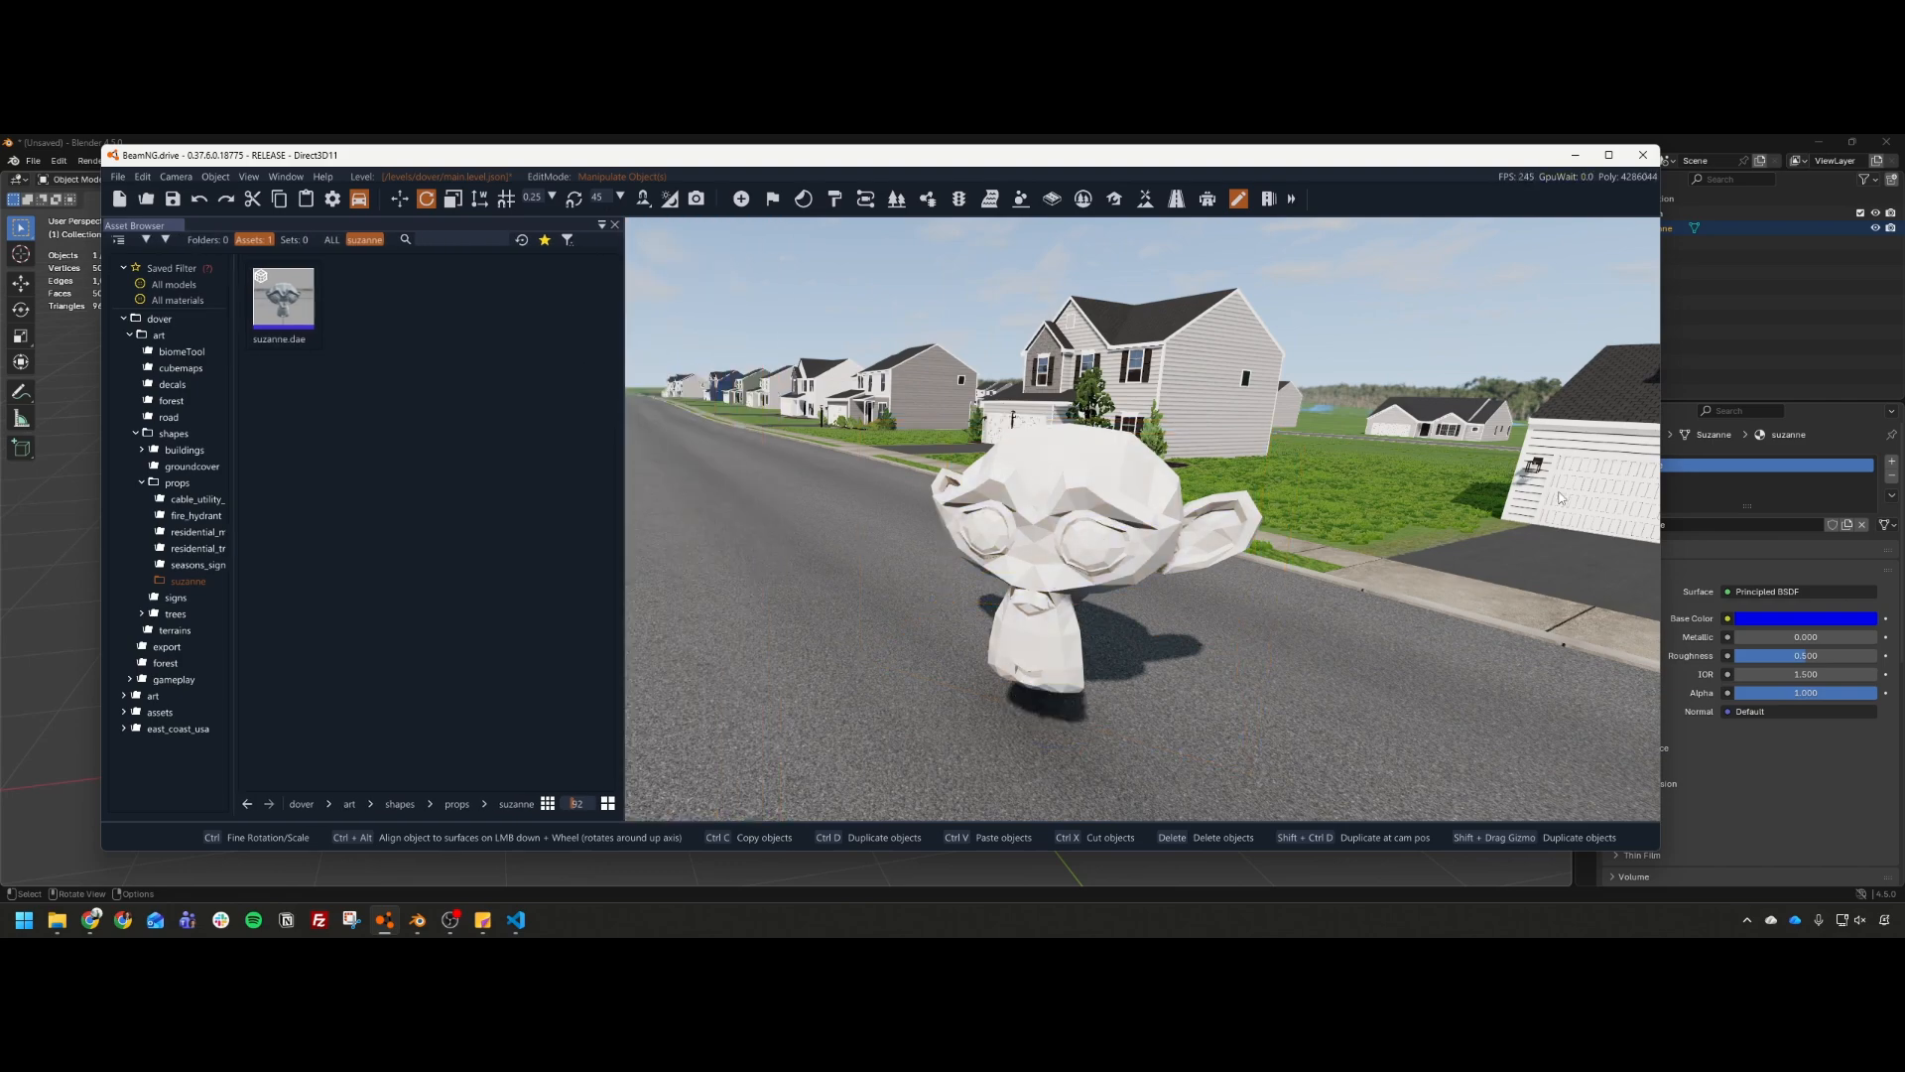
Step: Move the editor window lower on the desktop and open the Material Editor
left_click_drag(1149, 164, 1149, 198)
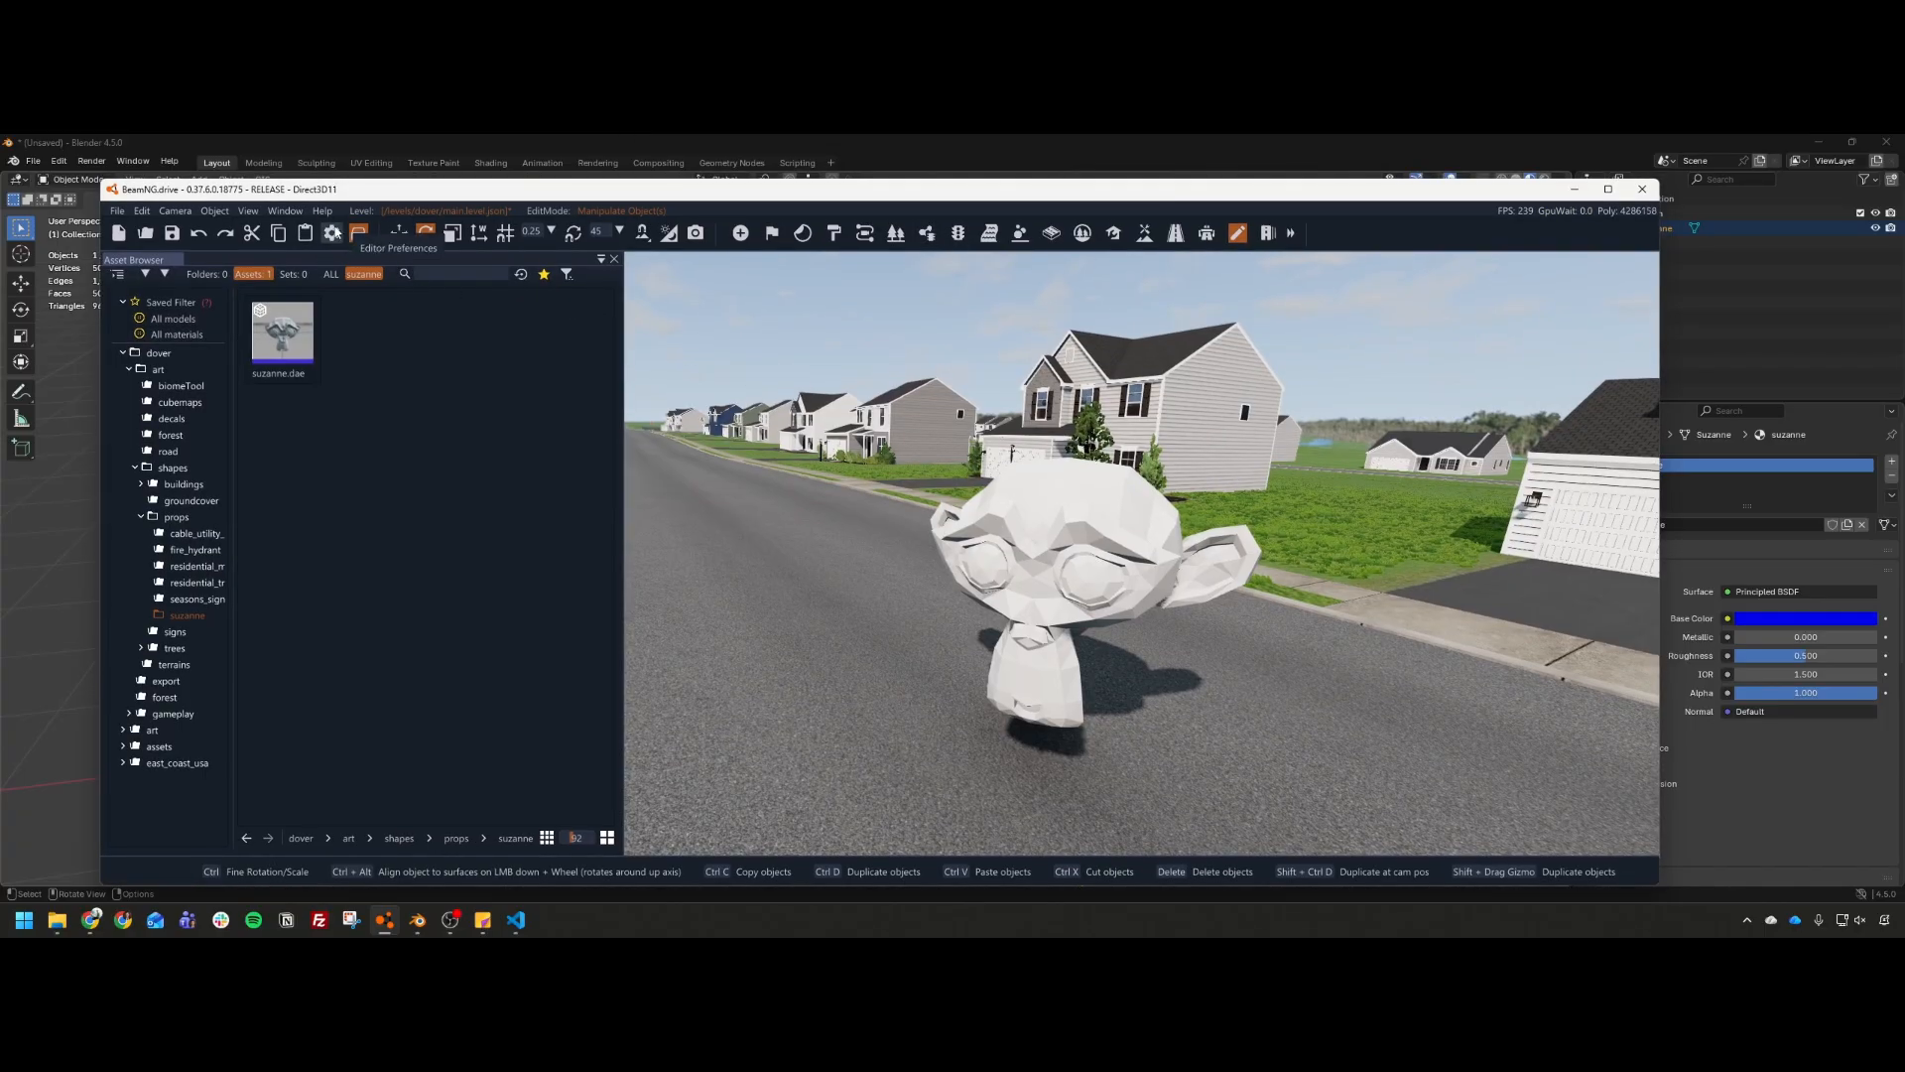
left_click(294, 215)
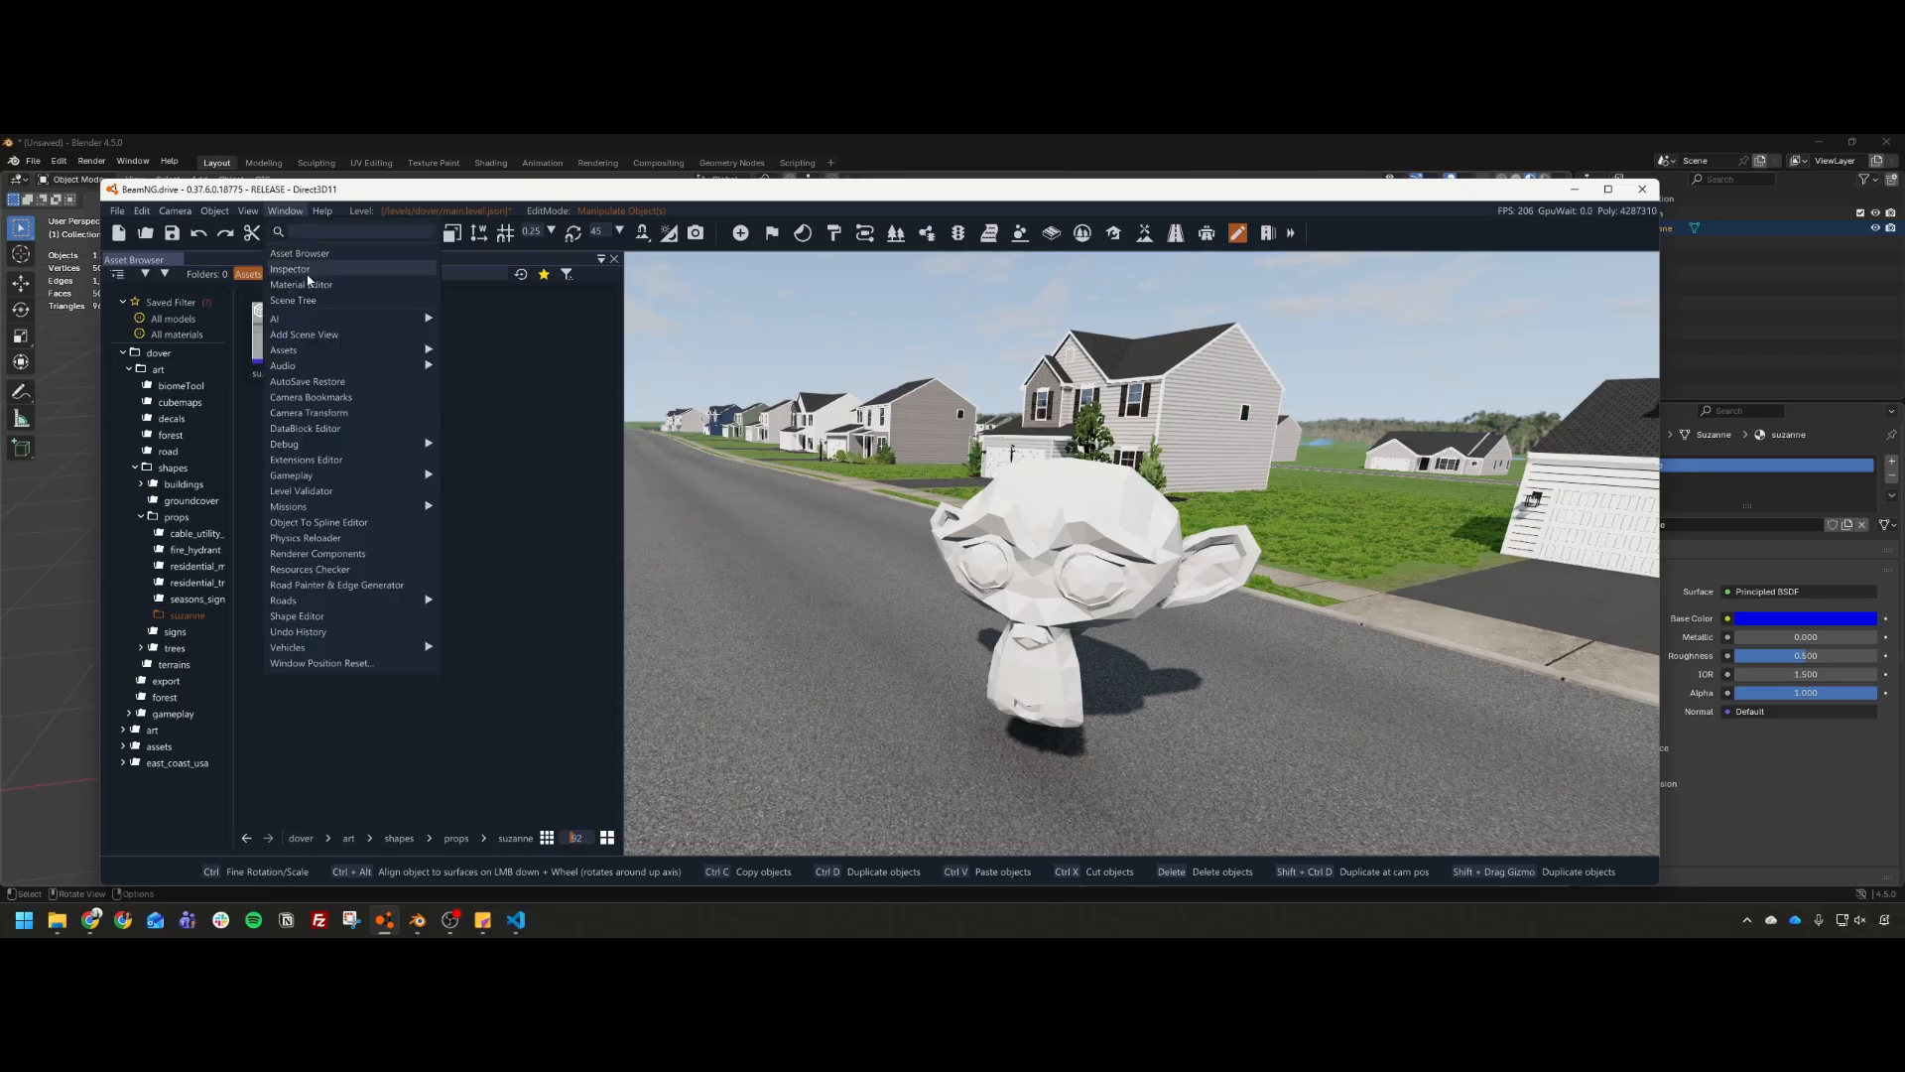
left_click(363, 290)
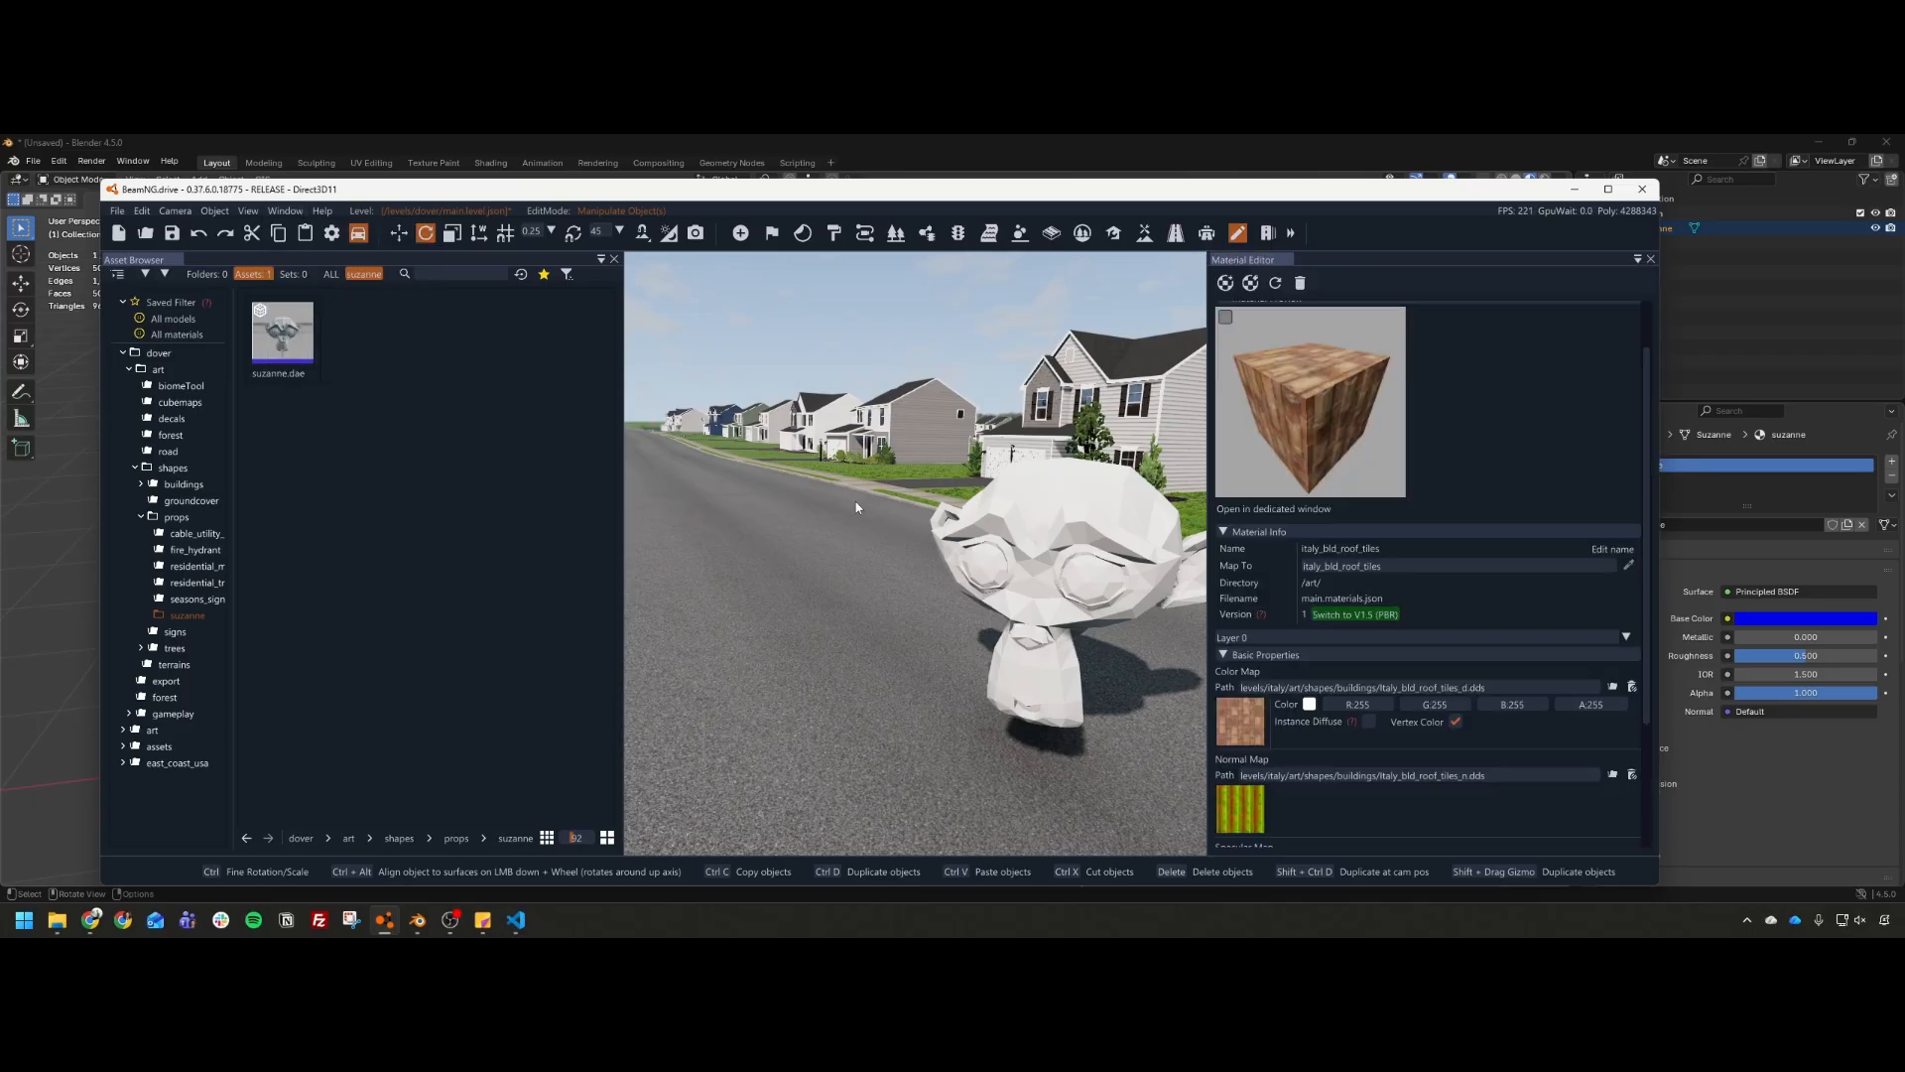
right_click_drag(901, 519, 937, 507)
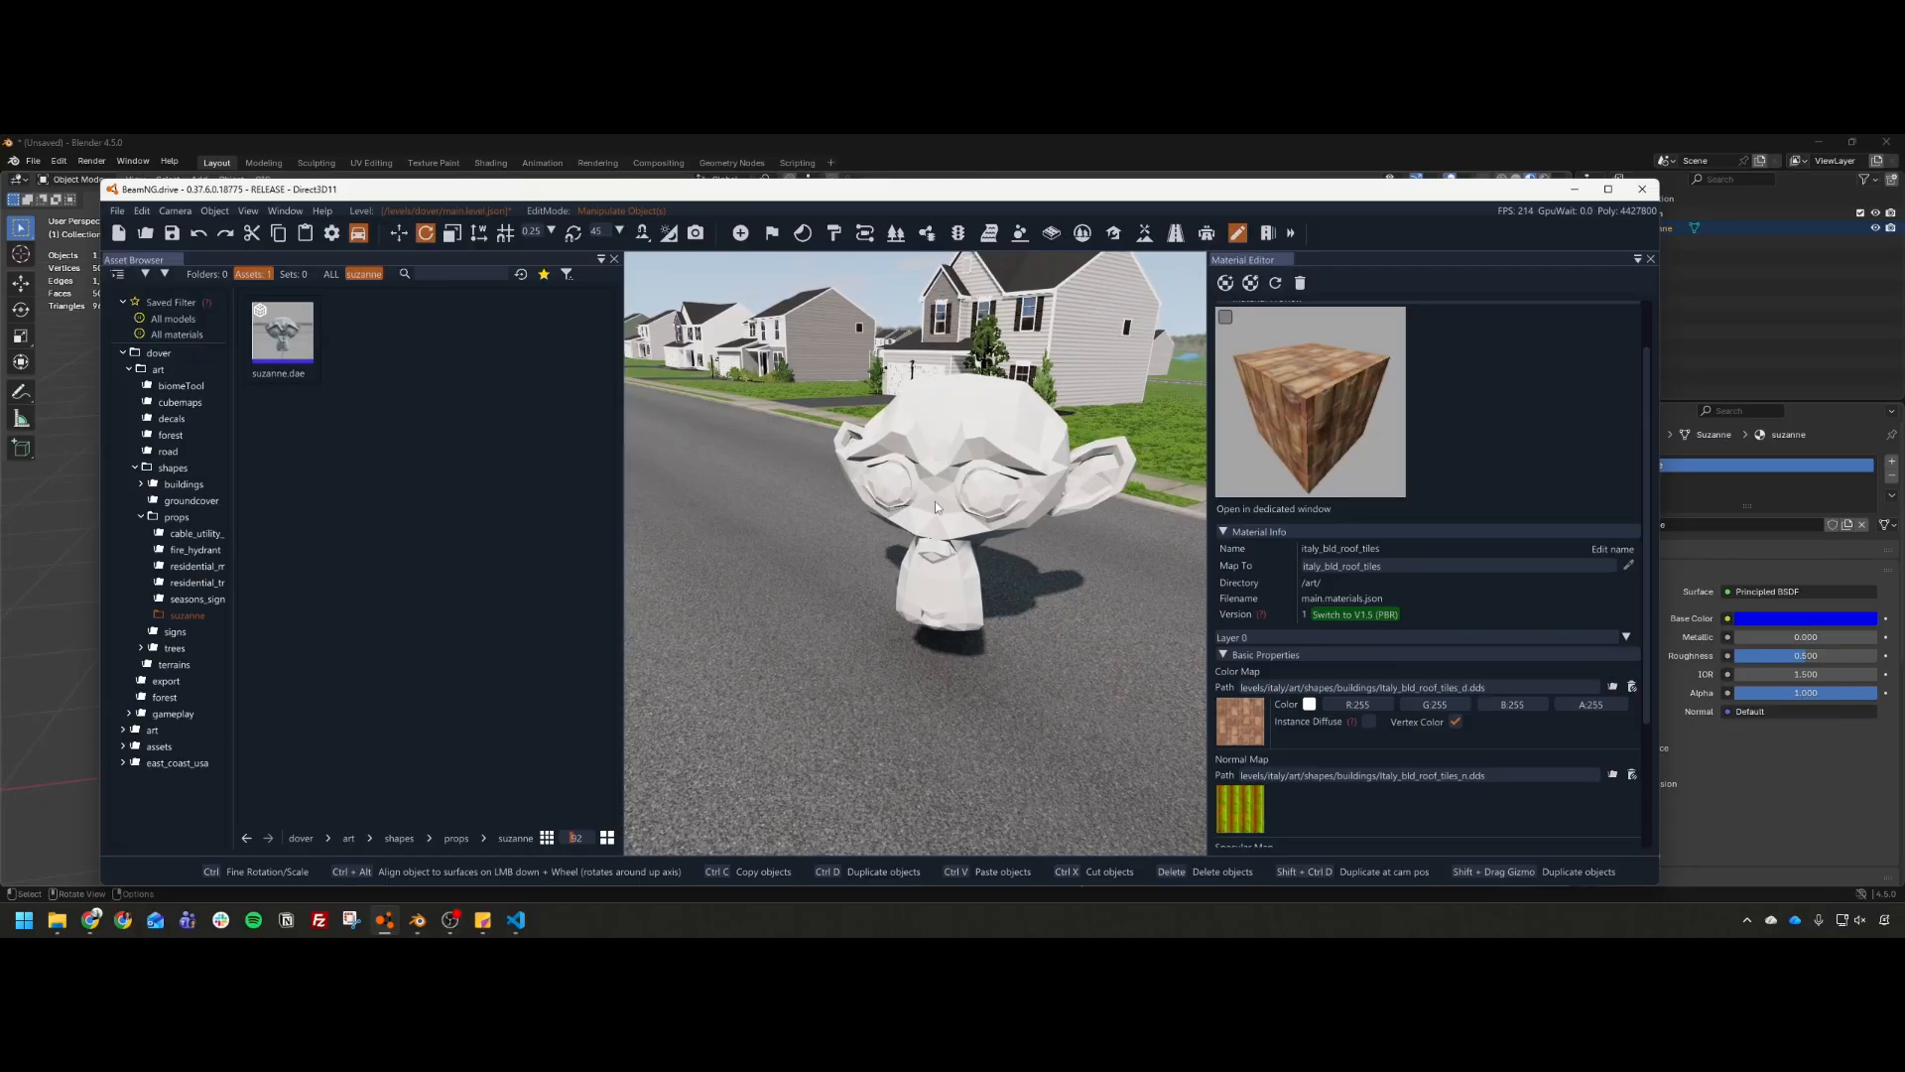
Step: Check the Suzanne object's material name in Blender and return to BeamNG.drive
left_click(1642, 188)
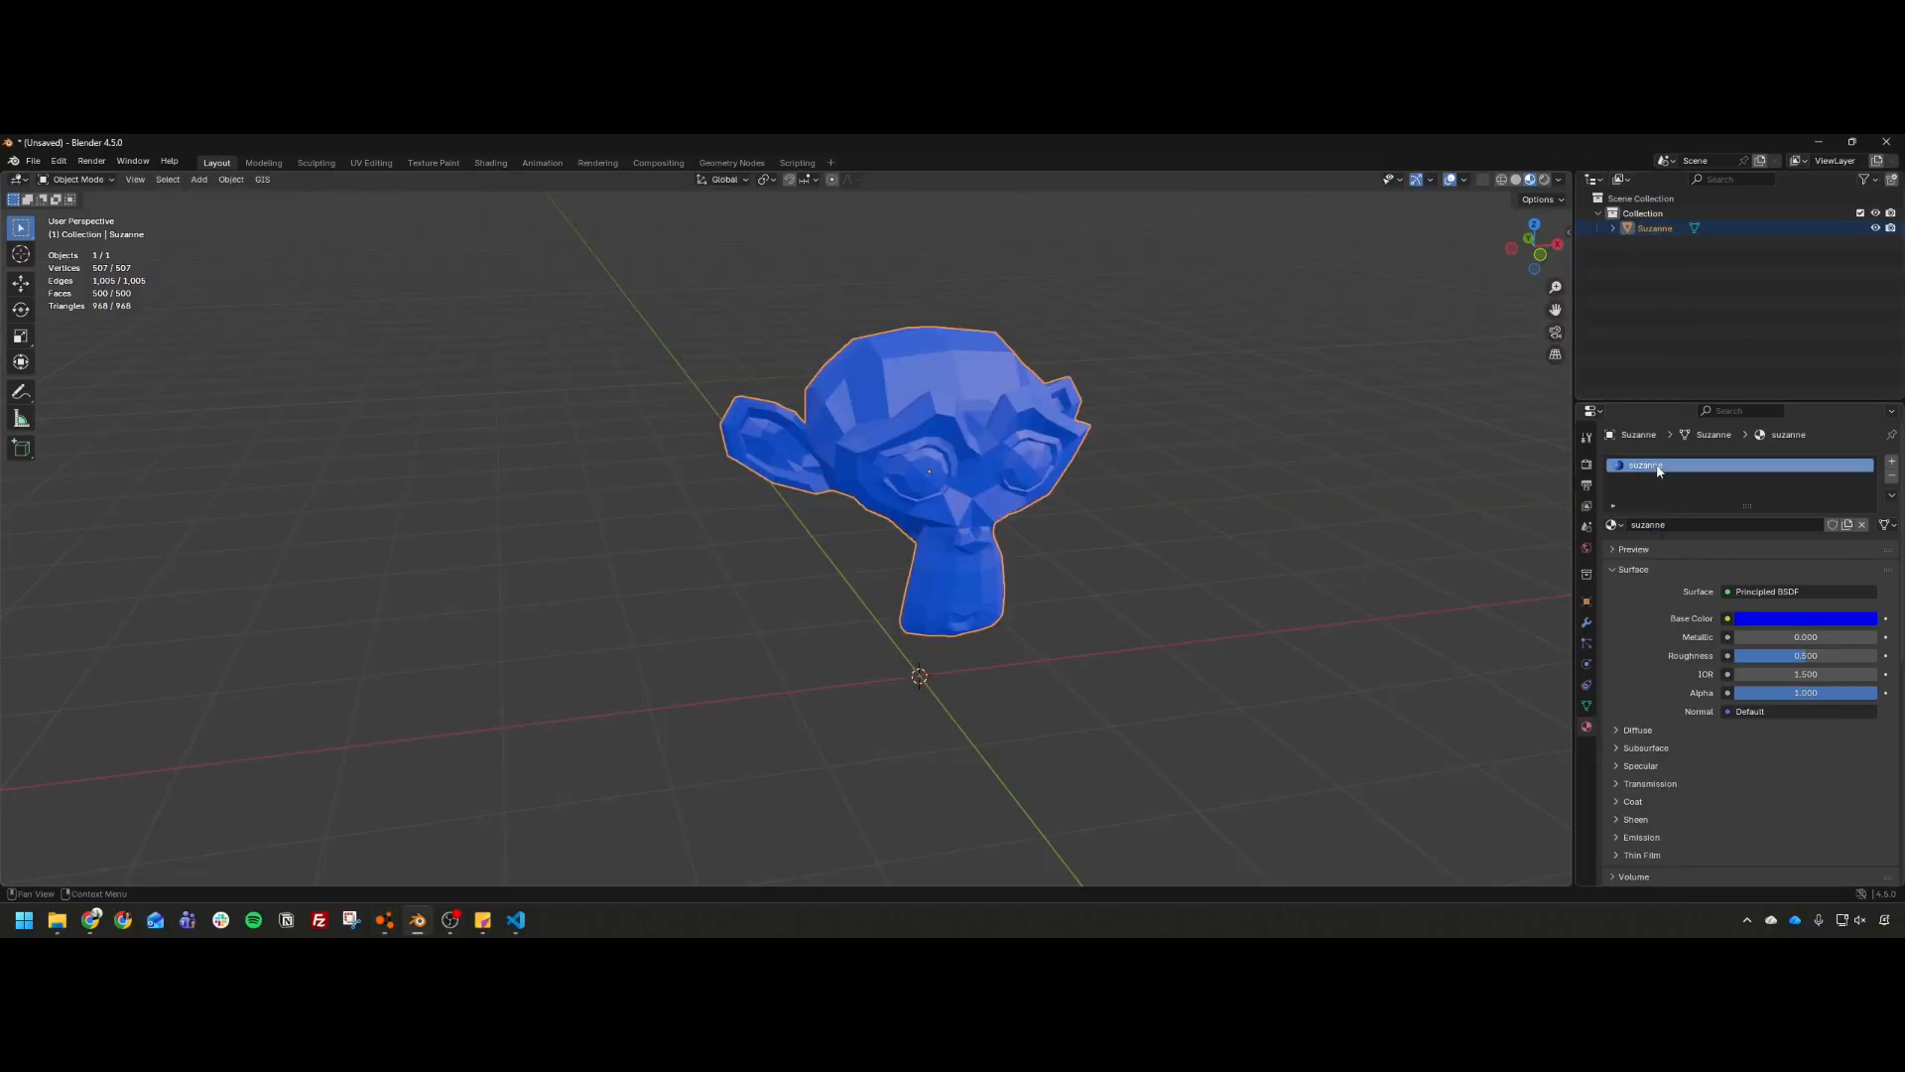
left_click(1642, 230)
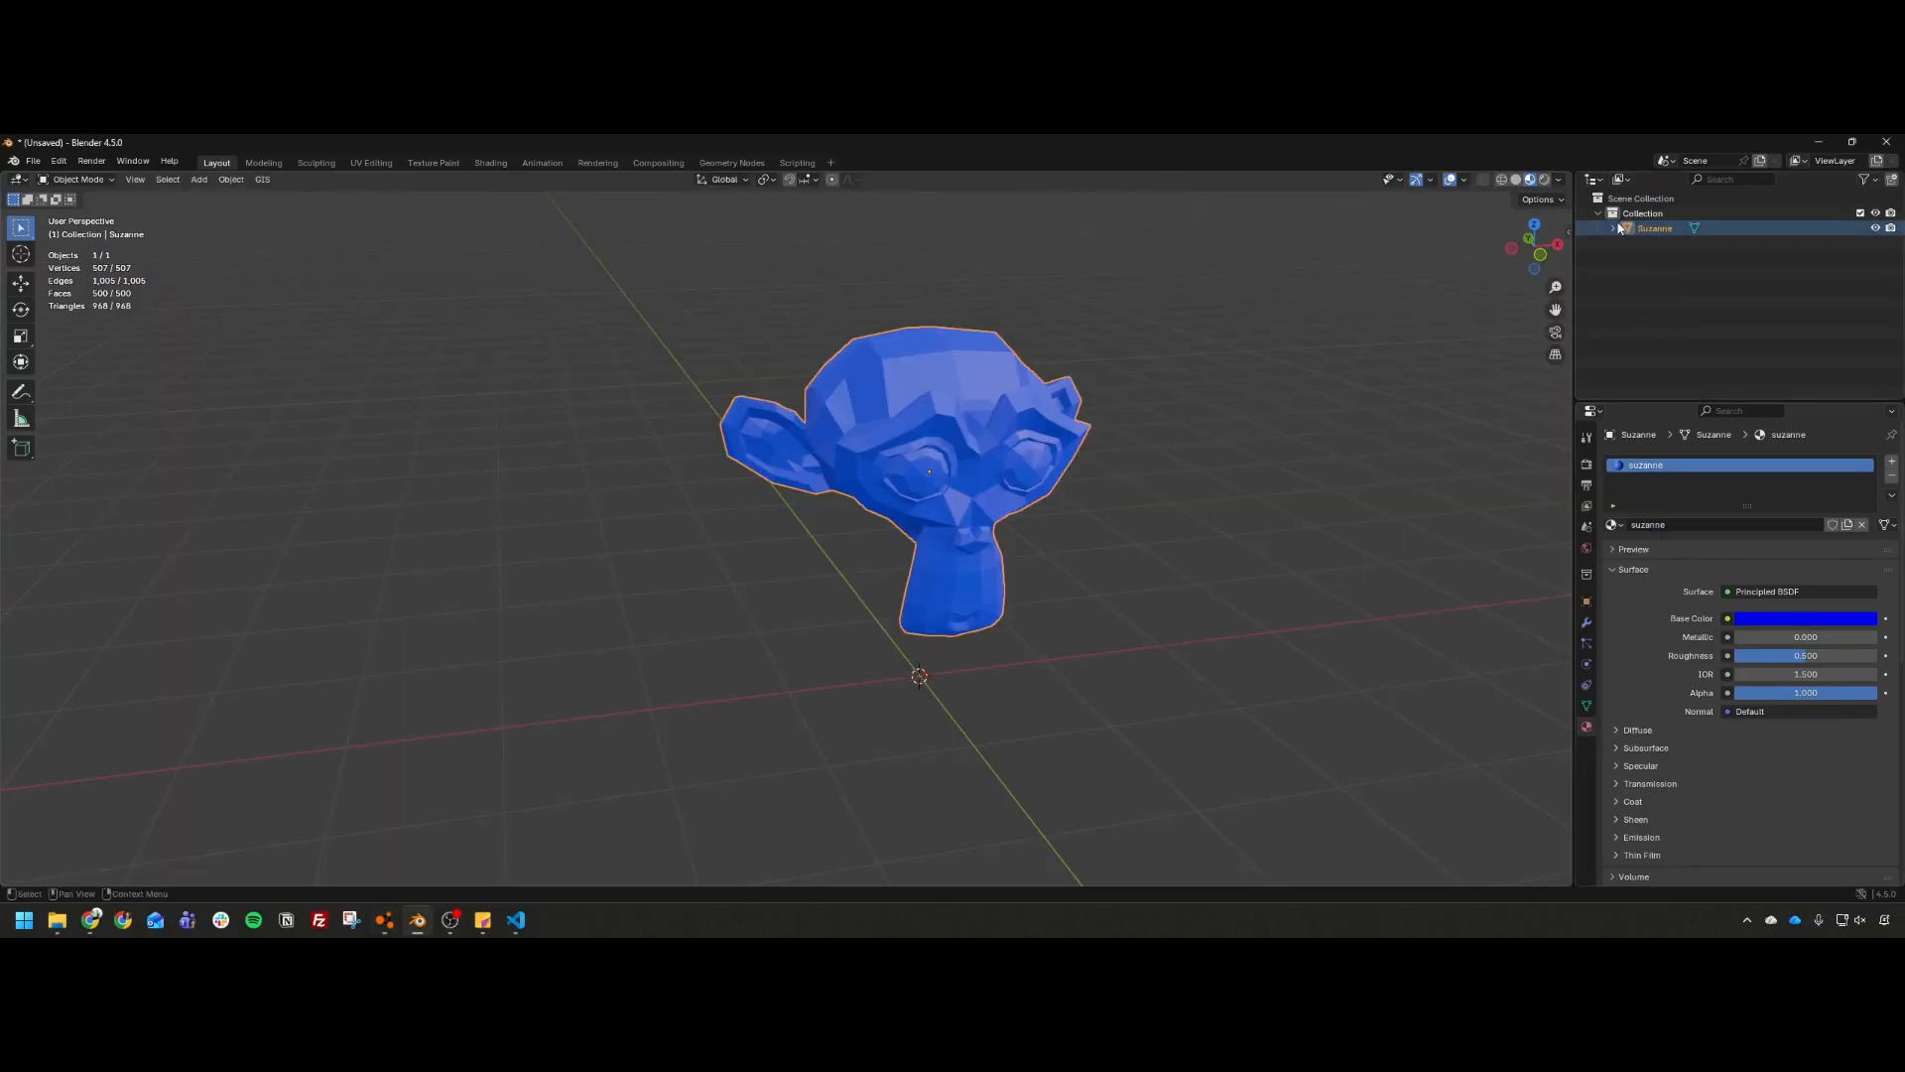
left_click(1613, 229)
left_click(1818, 142)
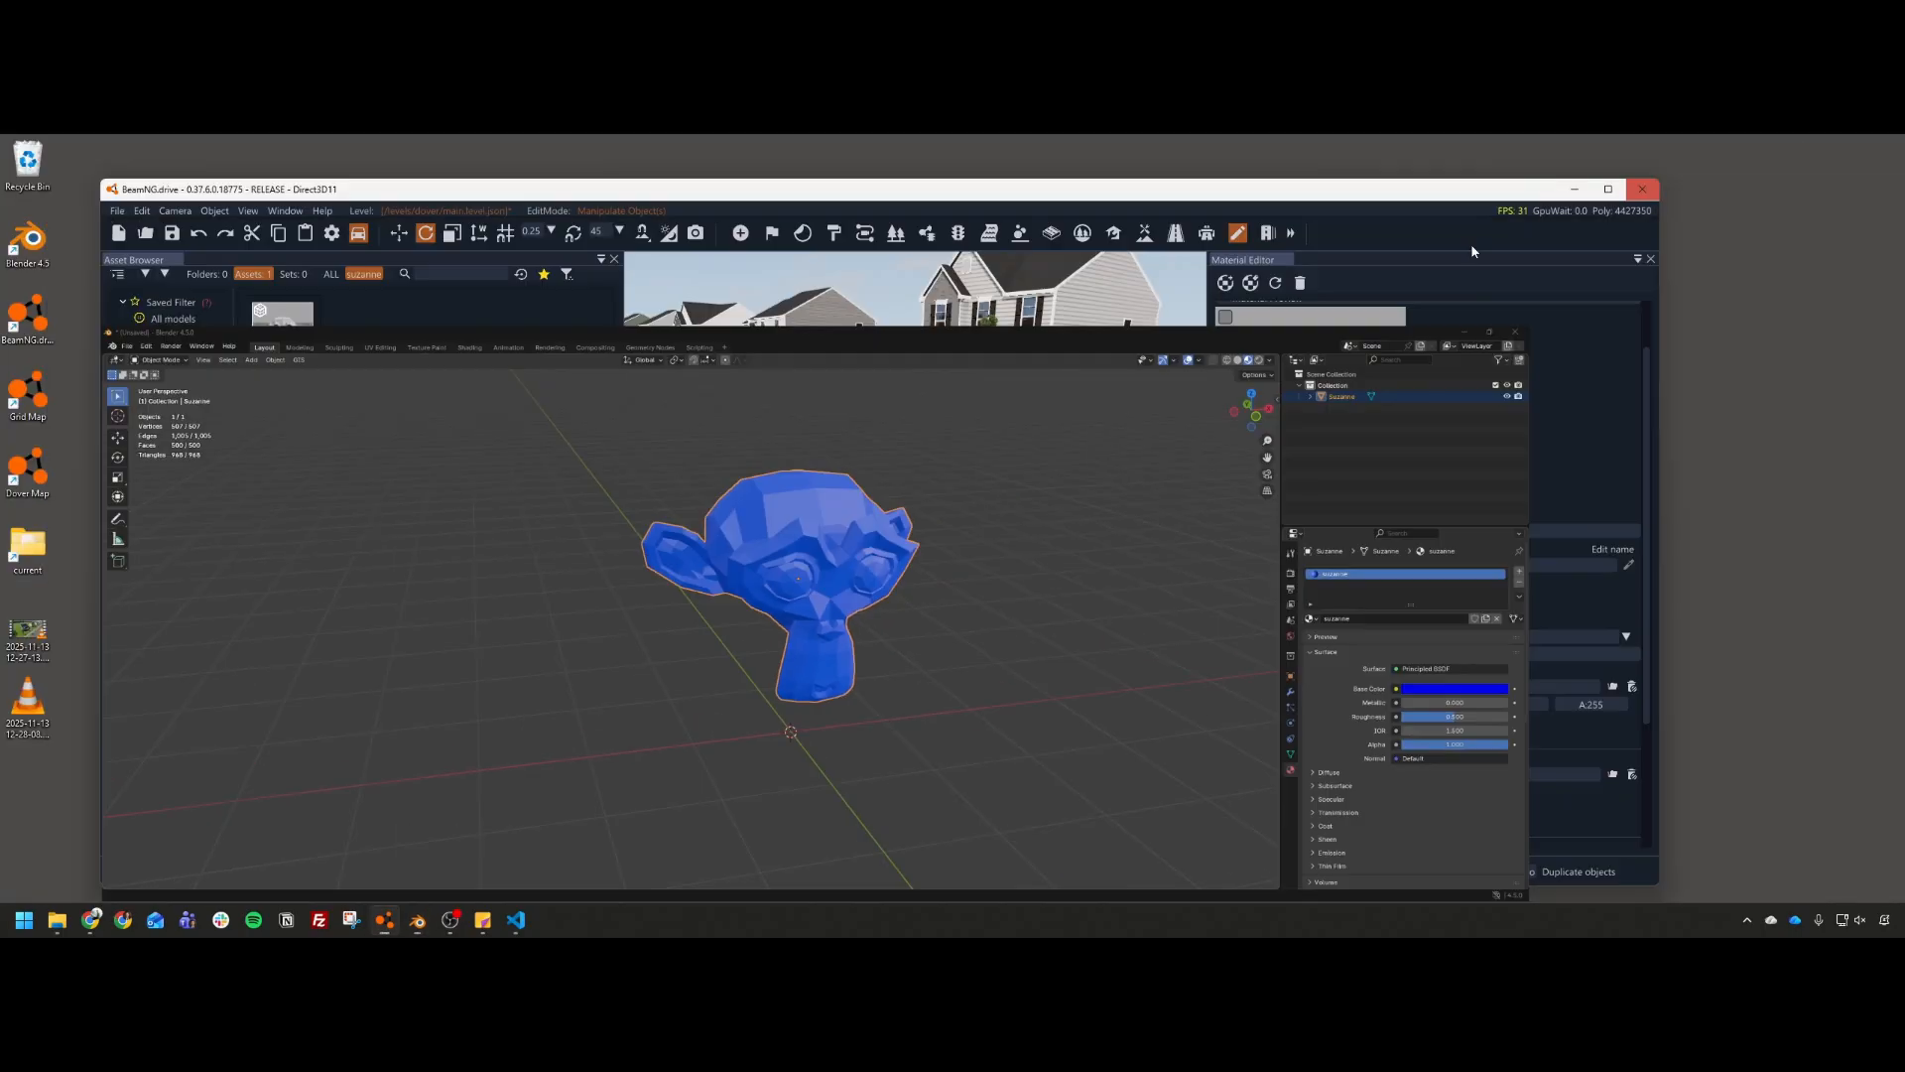
key("alt+Tab")
key("alt+Tab")
key("Tab")
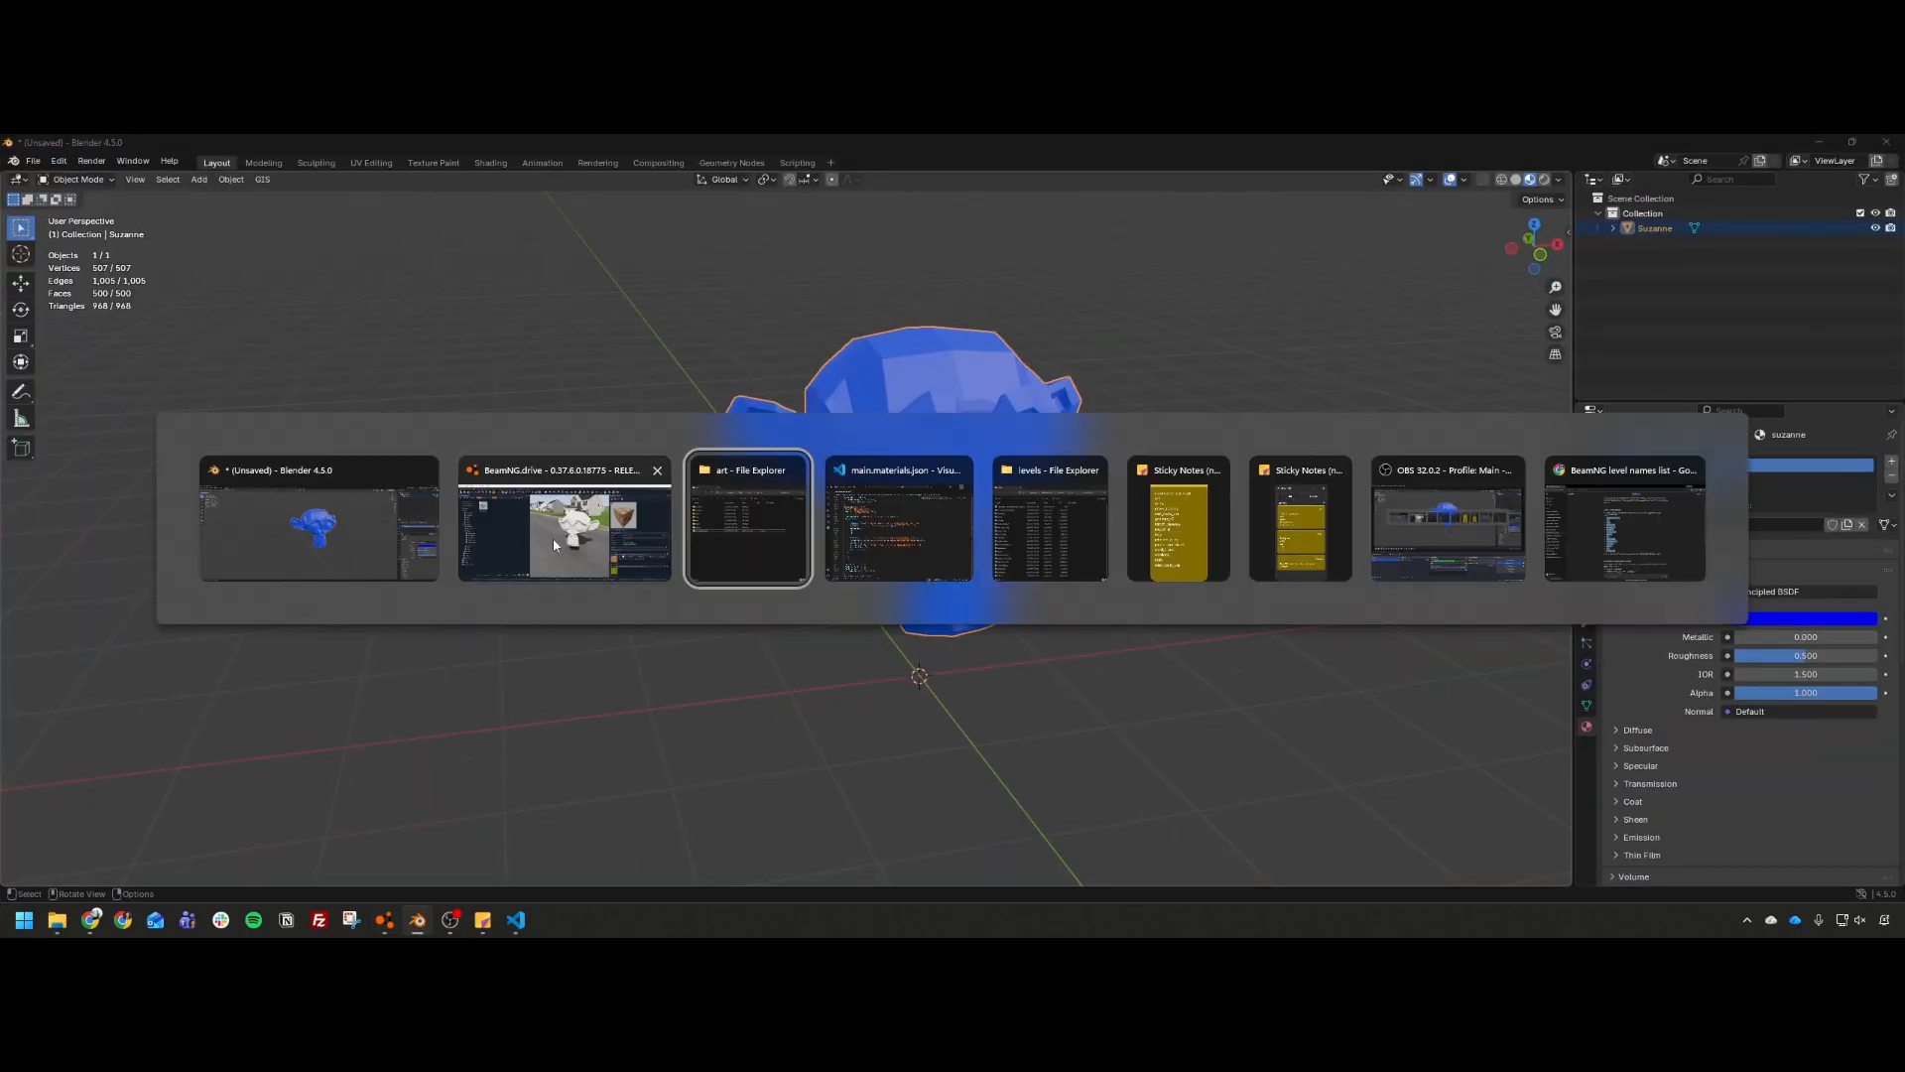
left_click(592, 542)
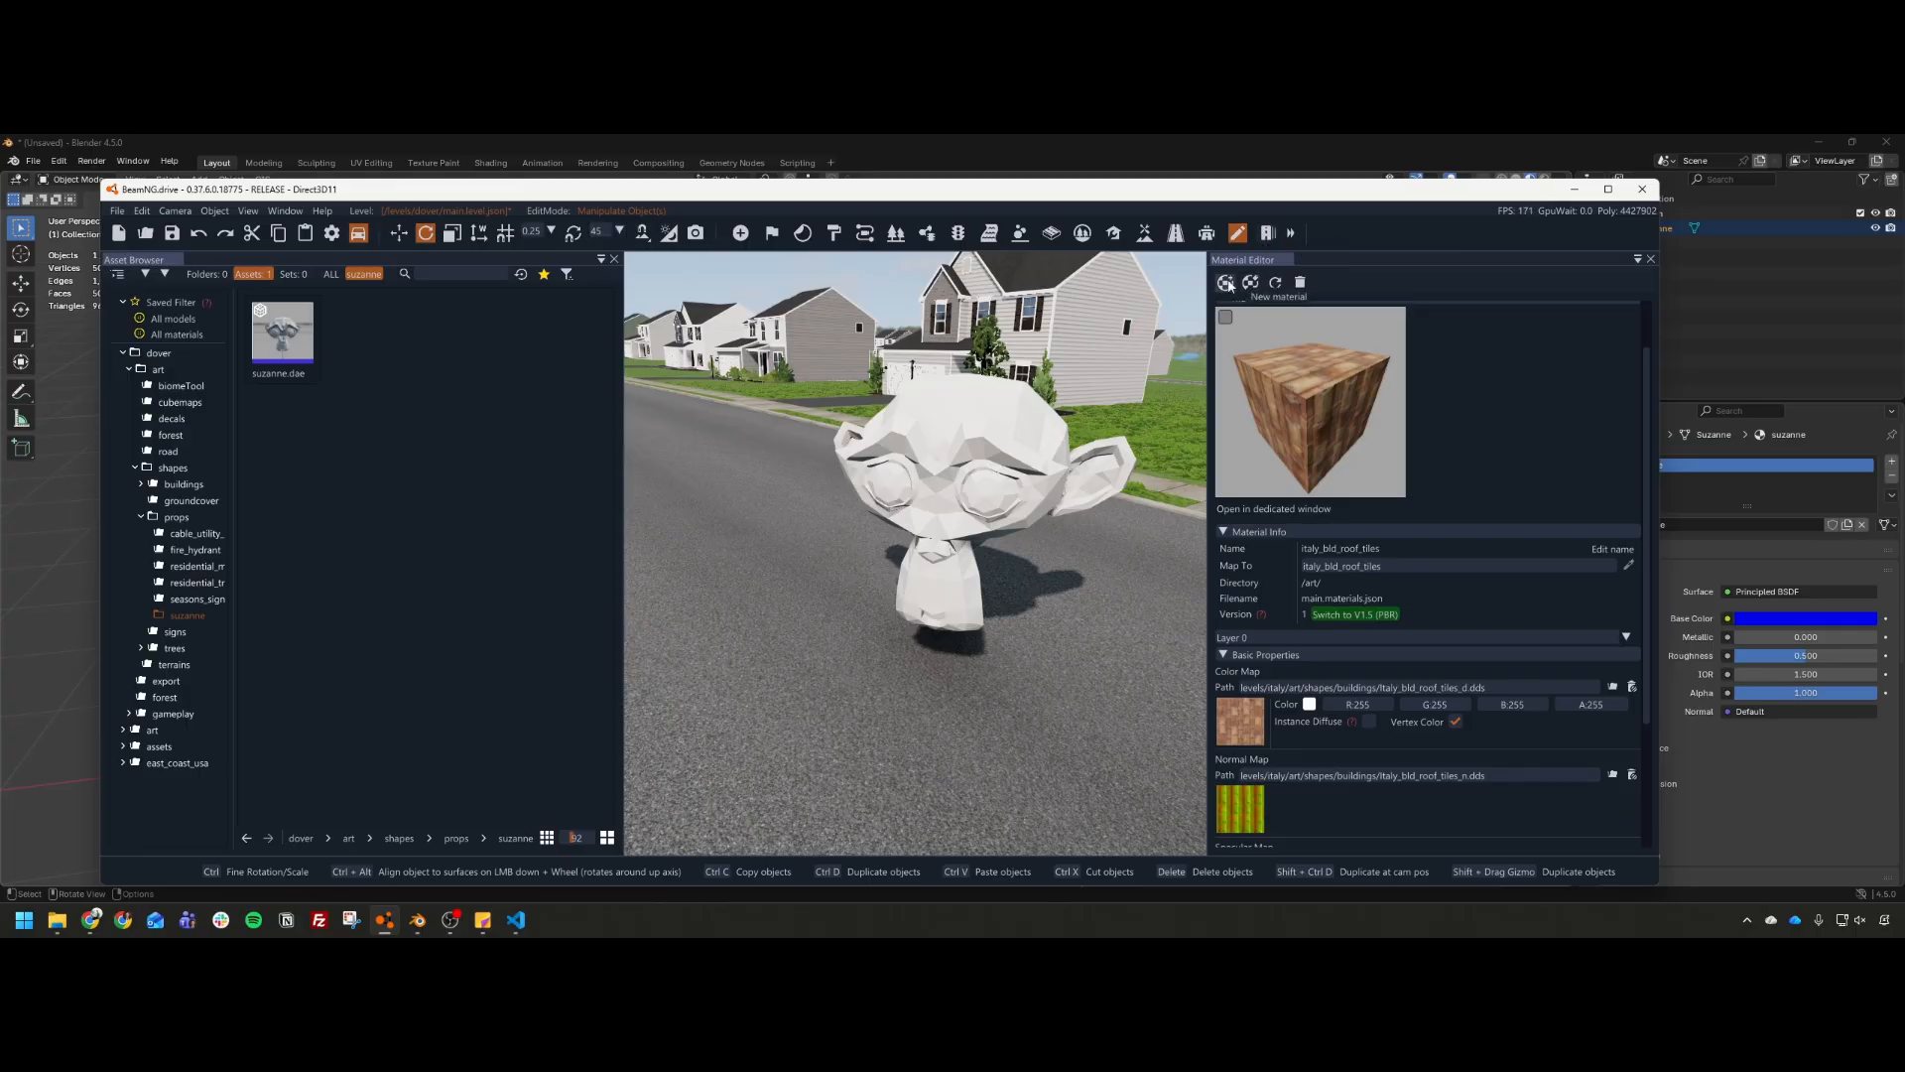
Step: Filter the Material Editor to the placed monkey's materials from the scene selection and list them
left_click(1000, 486)
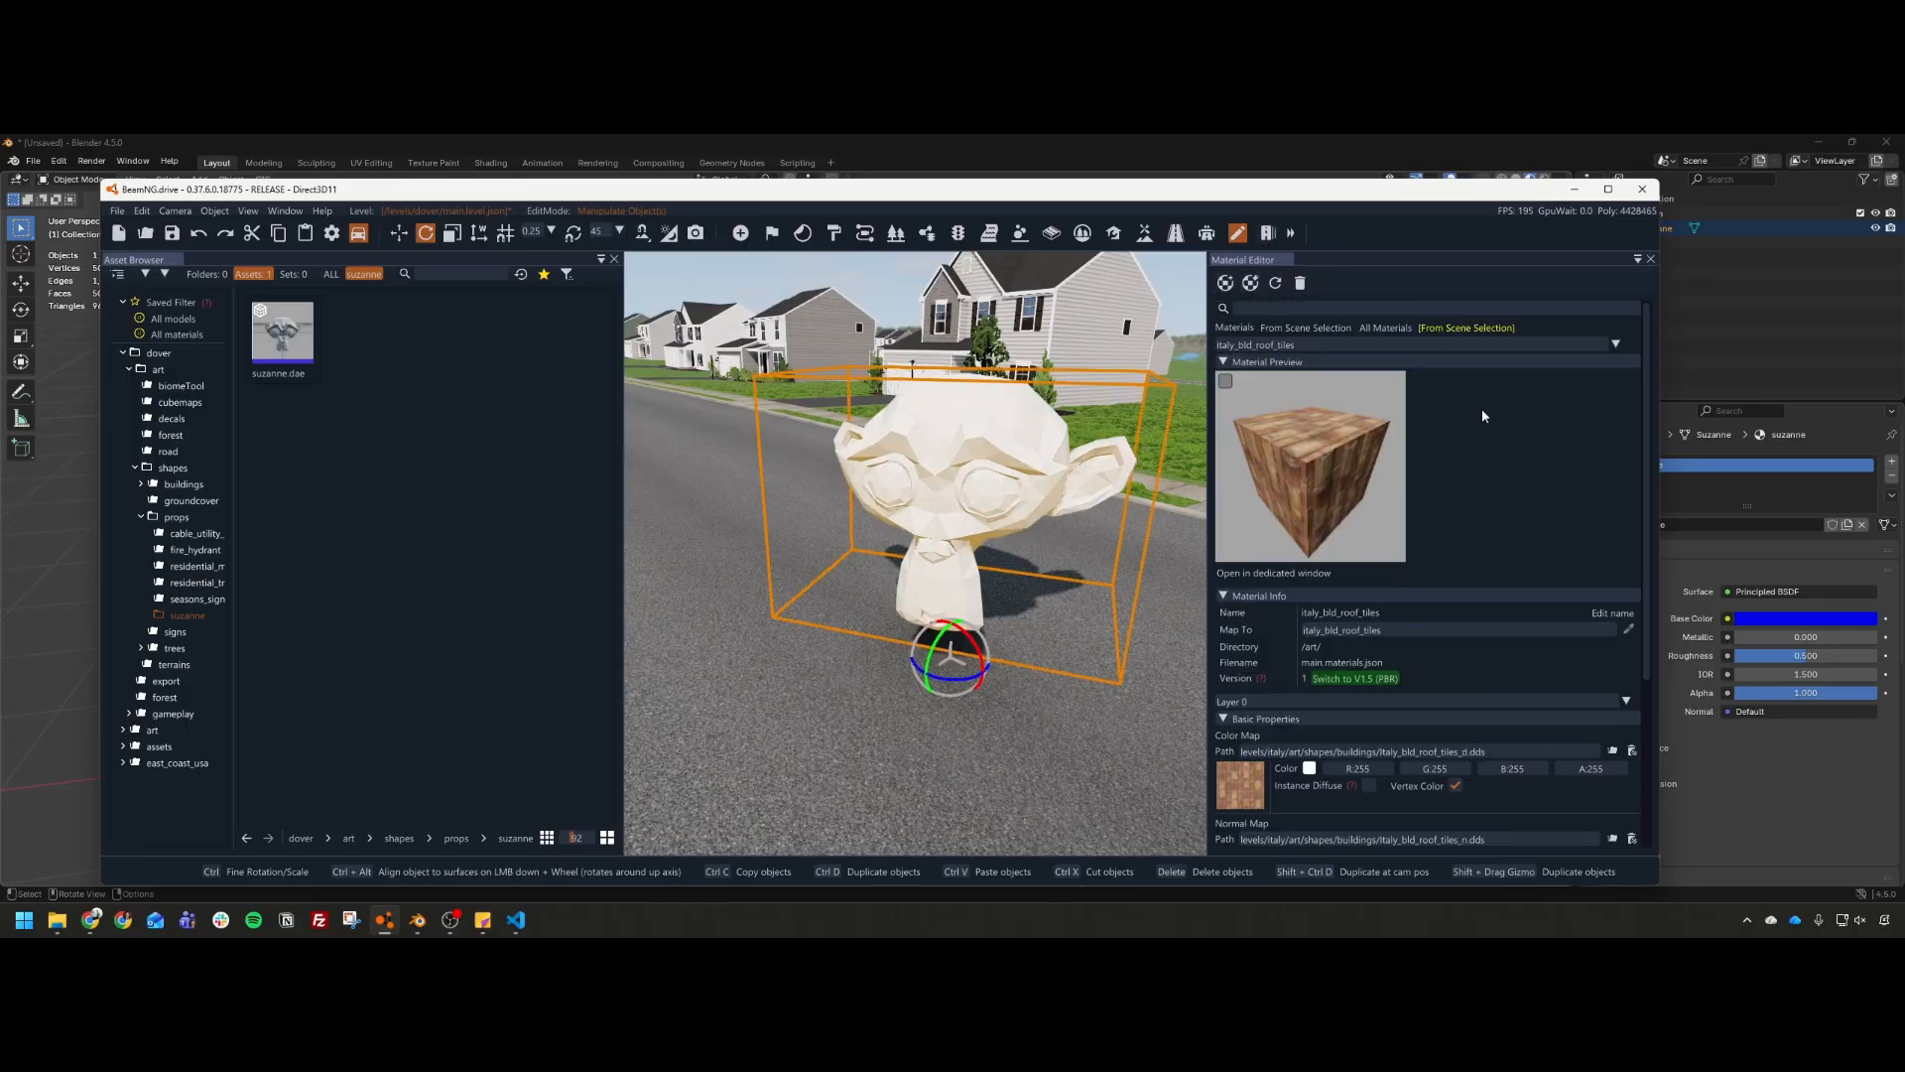
left_click(1295, 333)
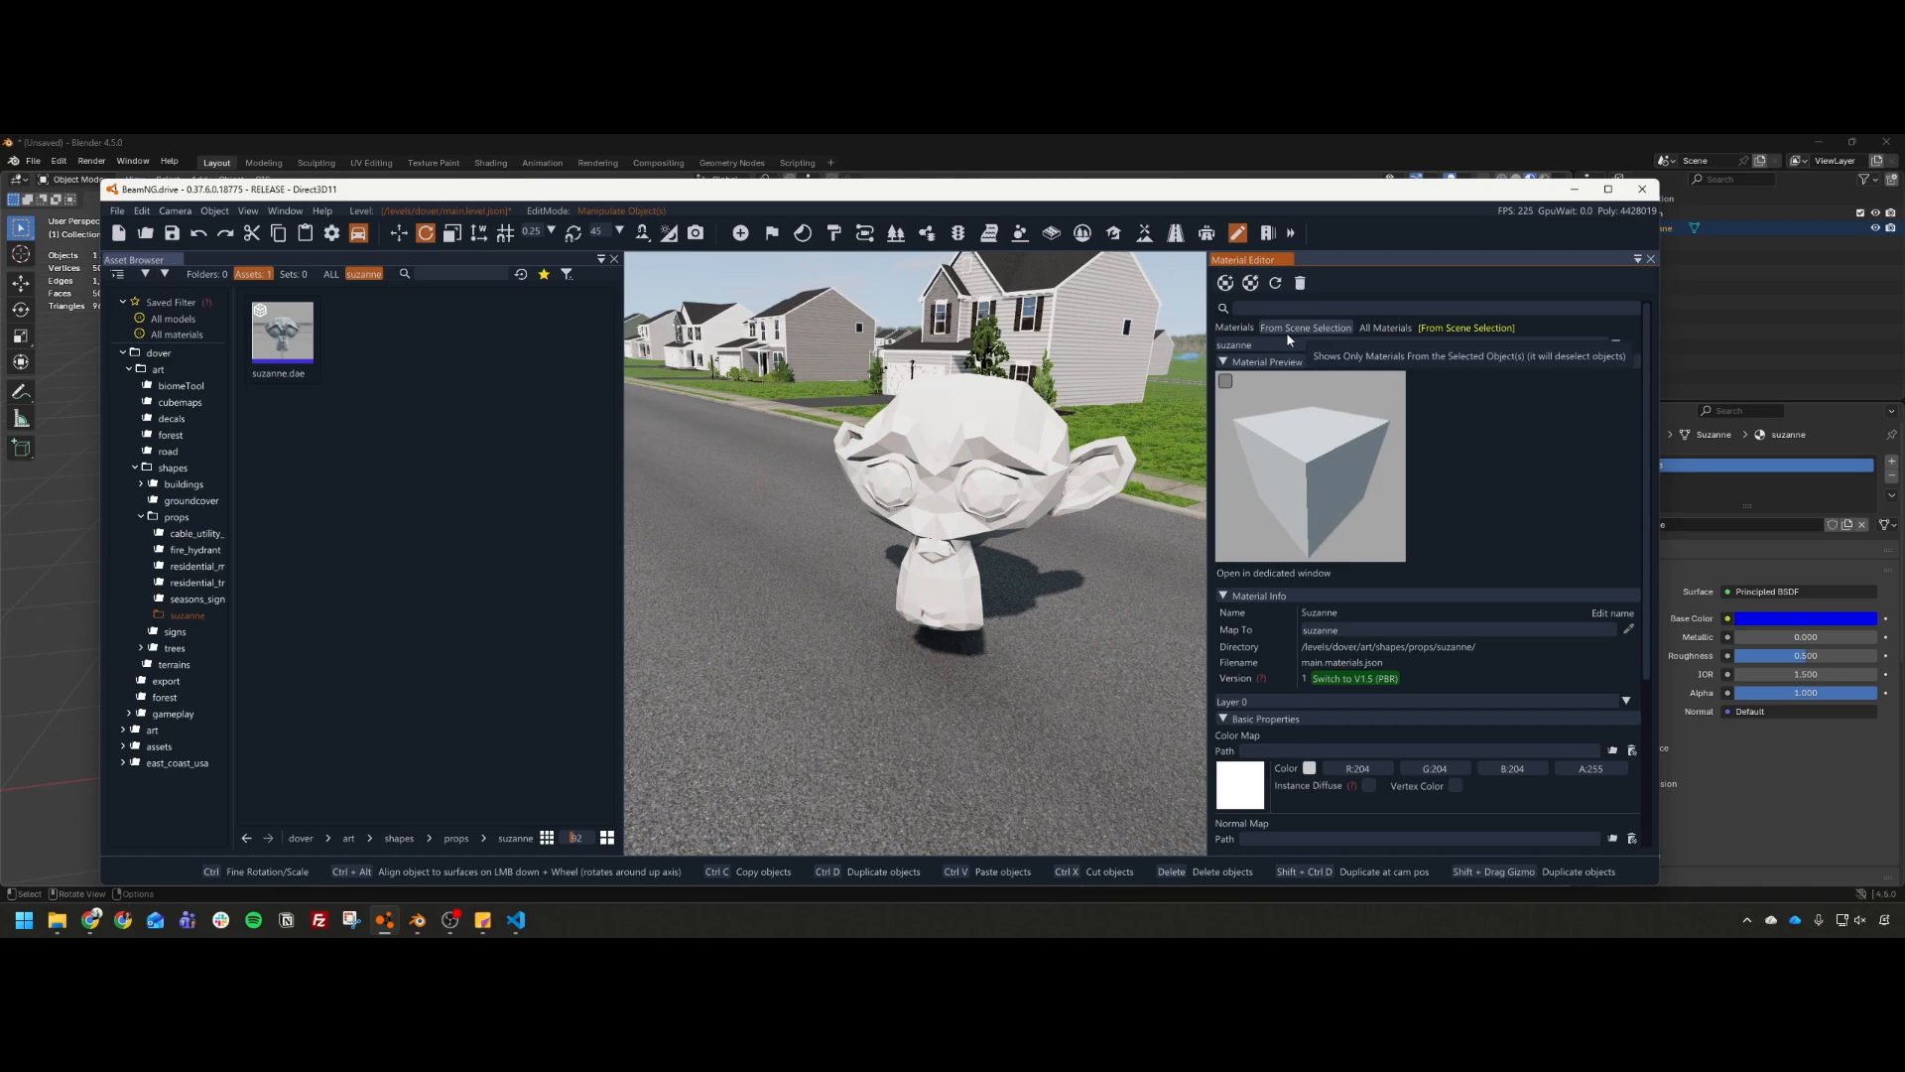
left_click(1617, 344)
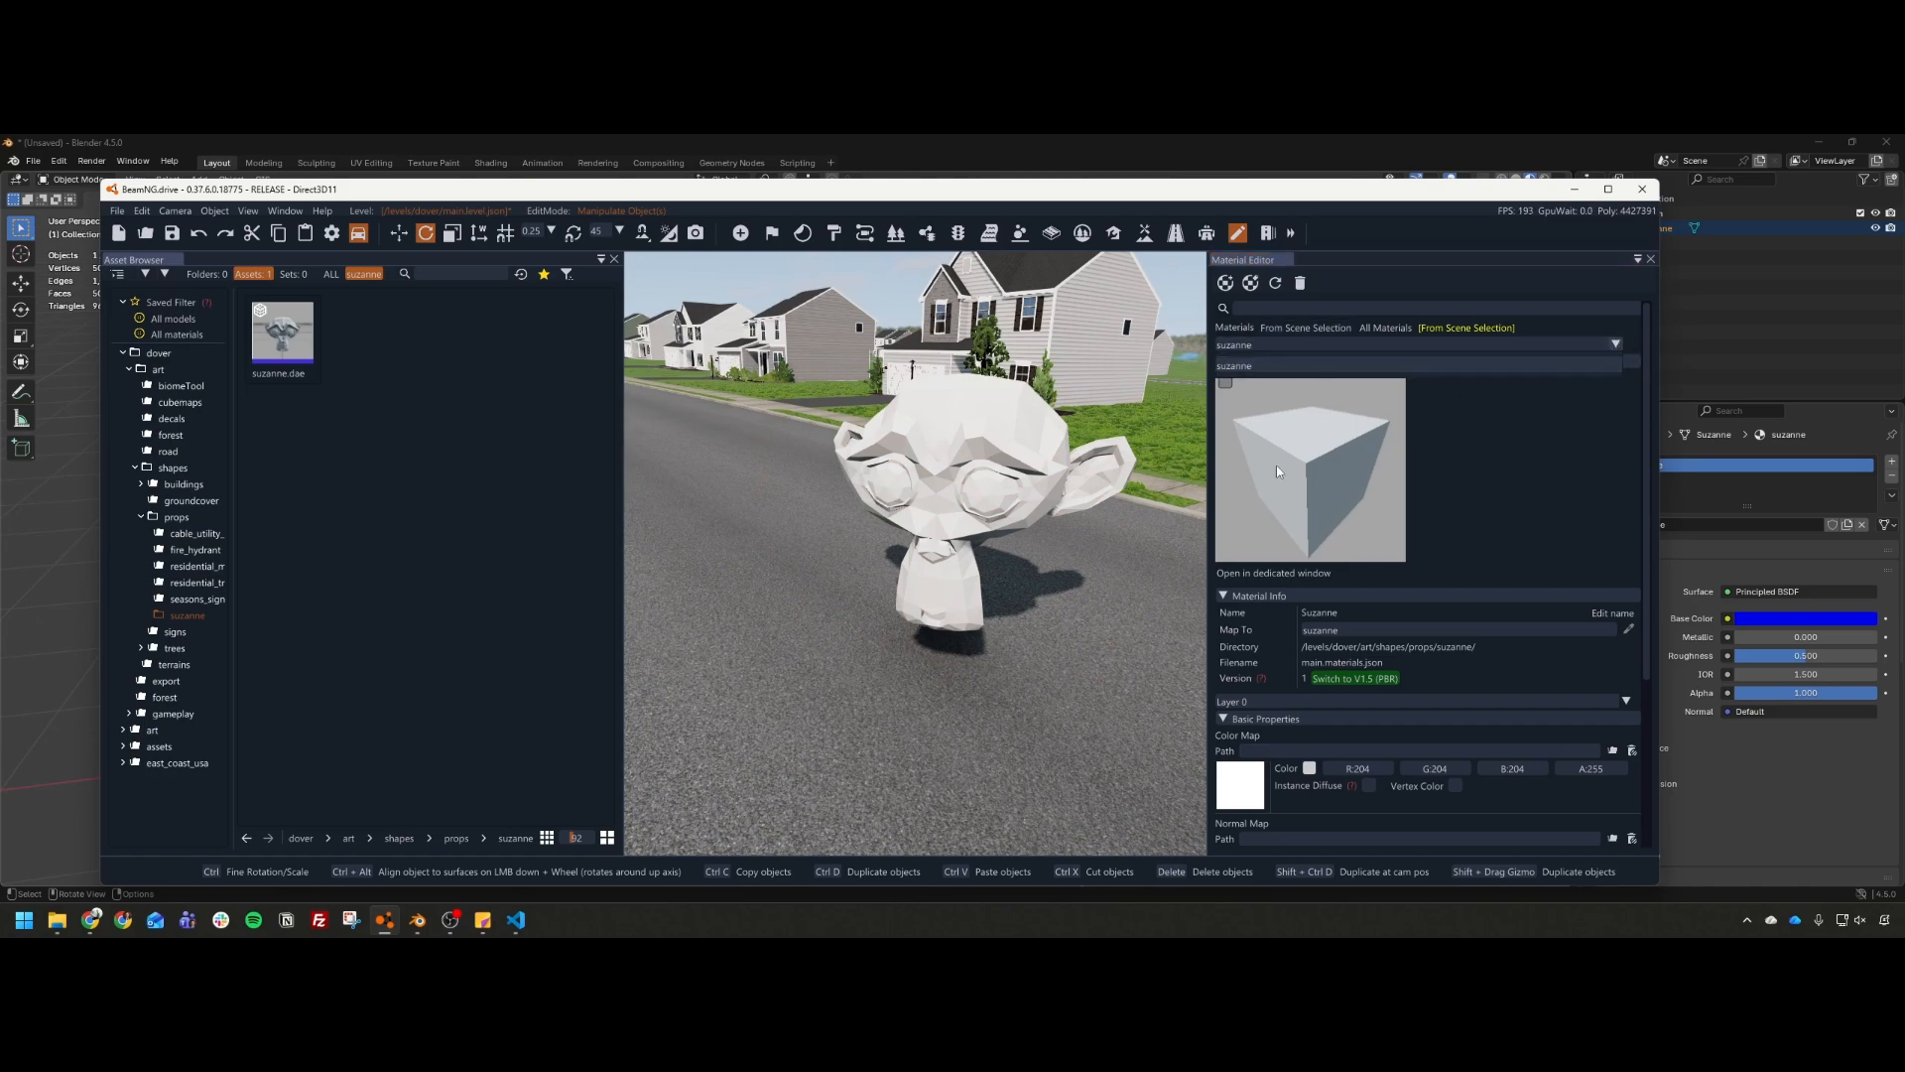
Step: Set the suzanne material's color map color to blue (R 5, G 94, B 232) and select the placed monkey
scroll(1326, 725, "down", 2)
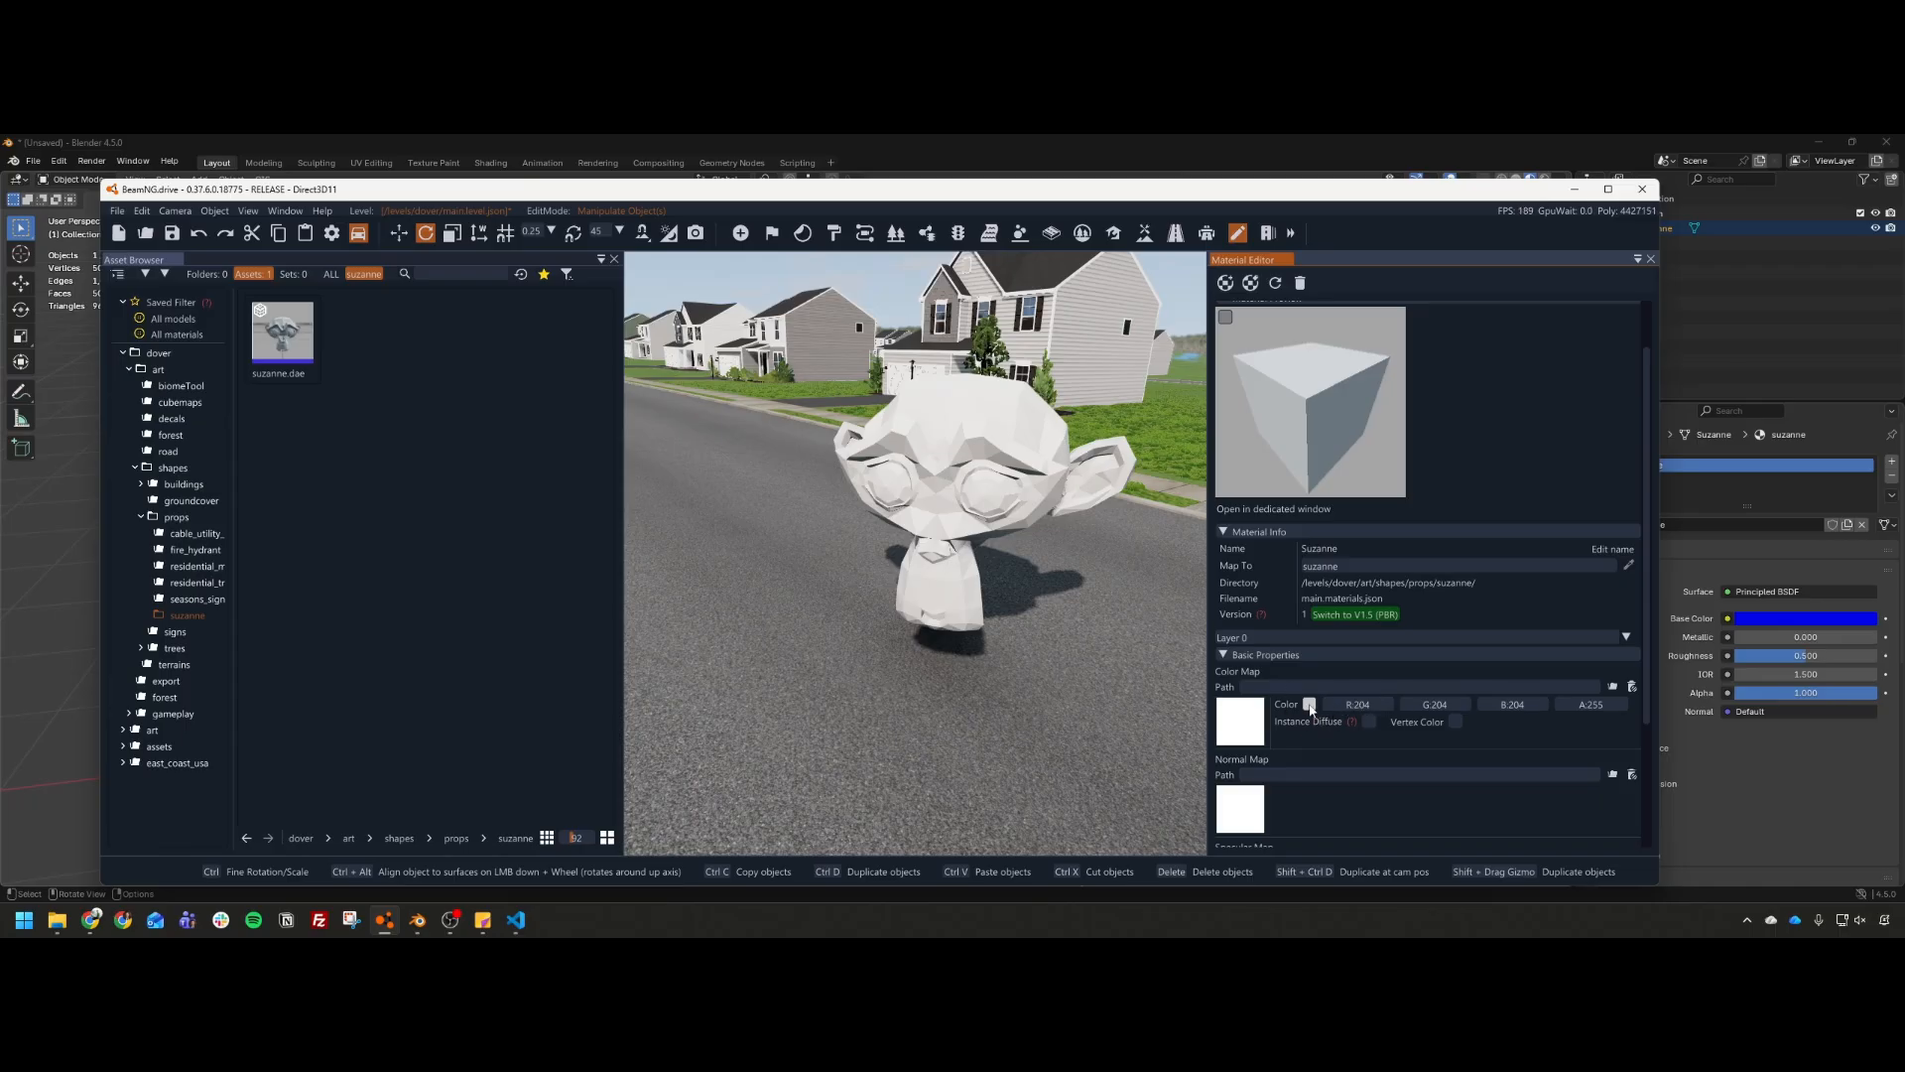
left_click(1310, 704)
left_click_drag(1372, 749, 1440, 730)
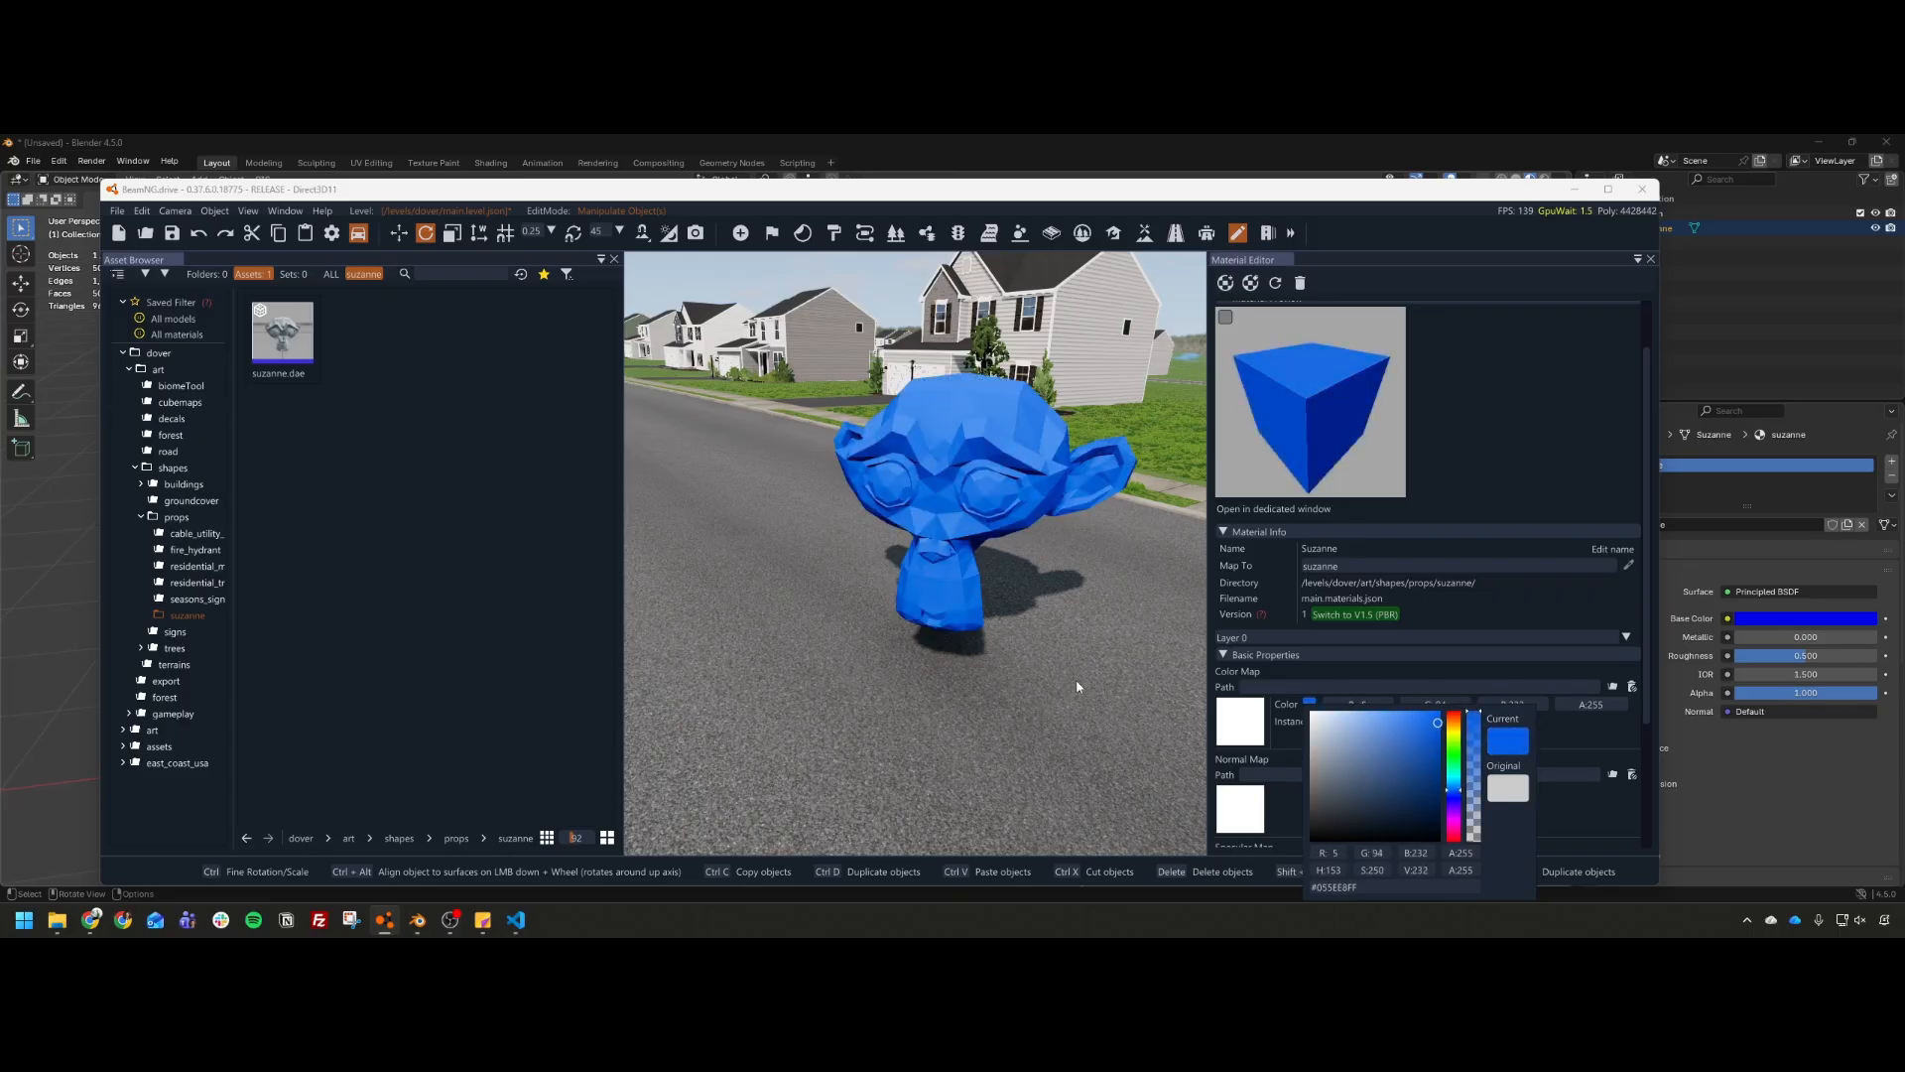
left_click(1034, 666)
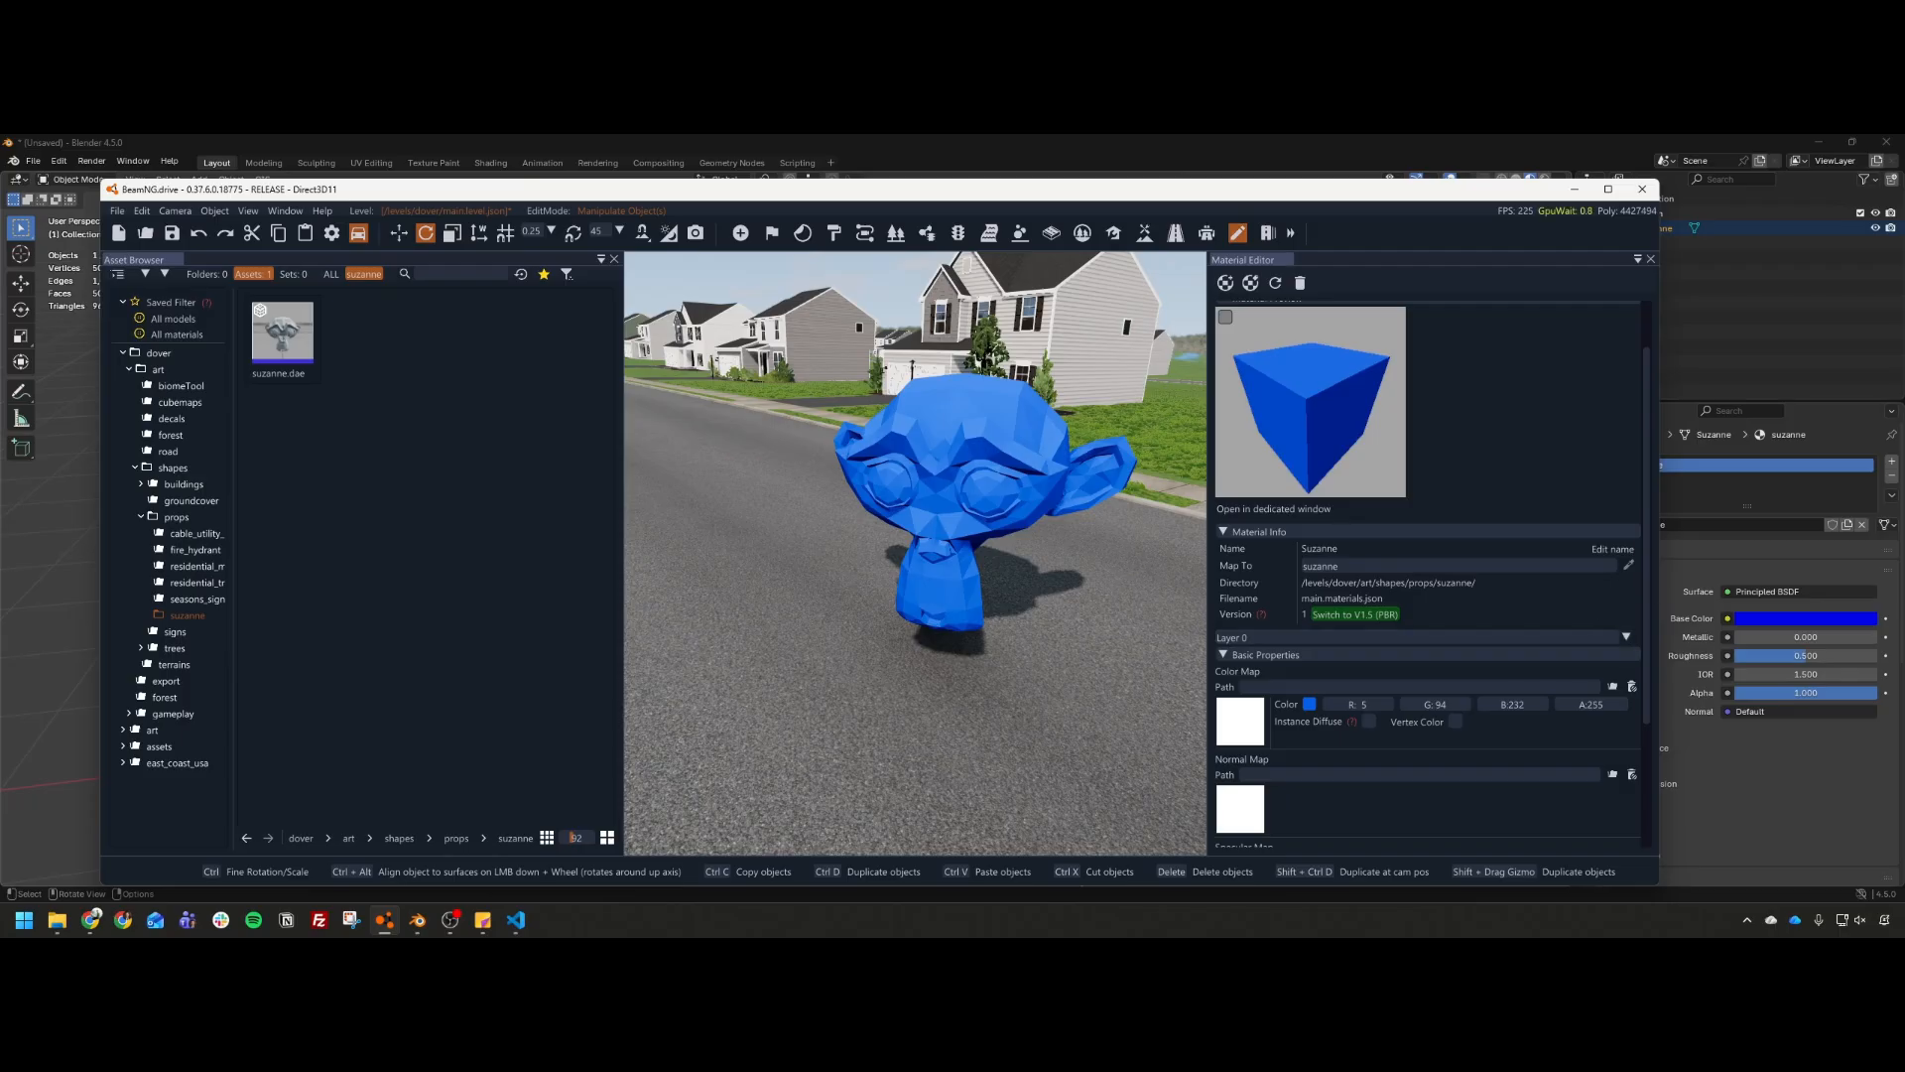
right_click_drag(1124, 573, 1107, 575)
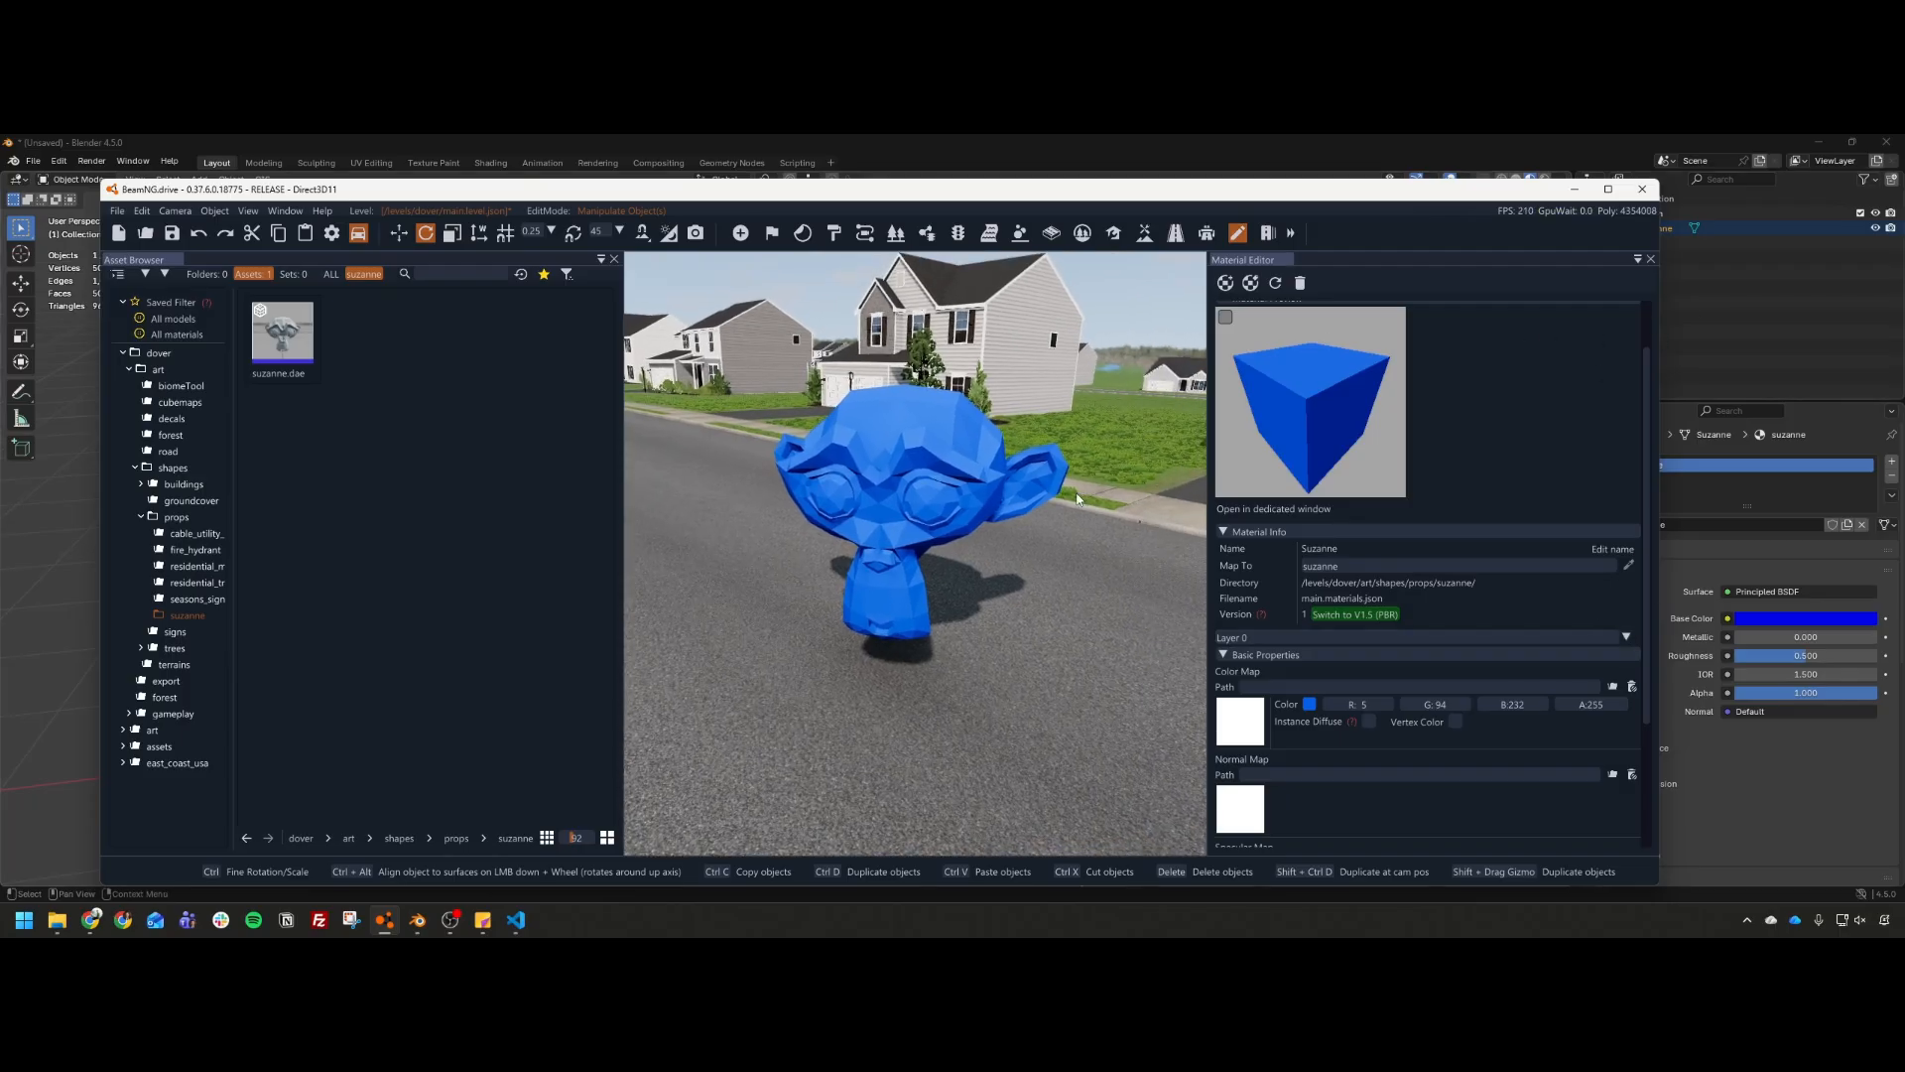
left_click(939, 499)
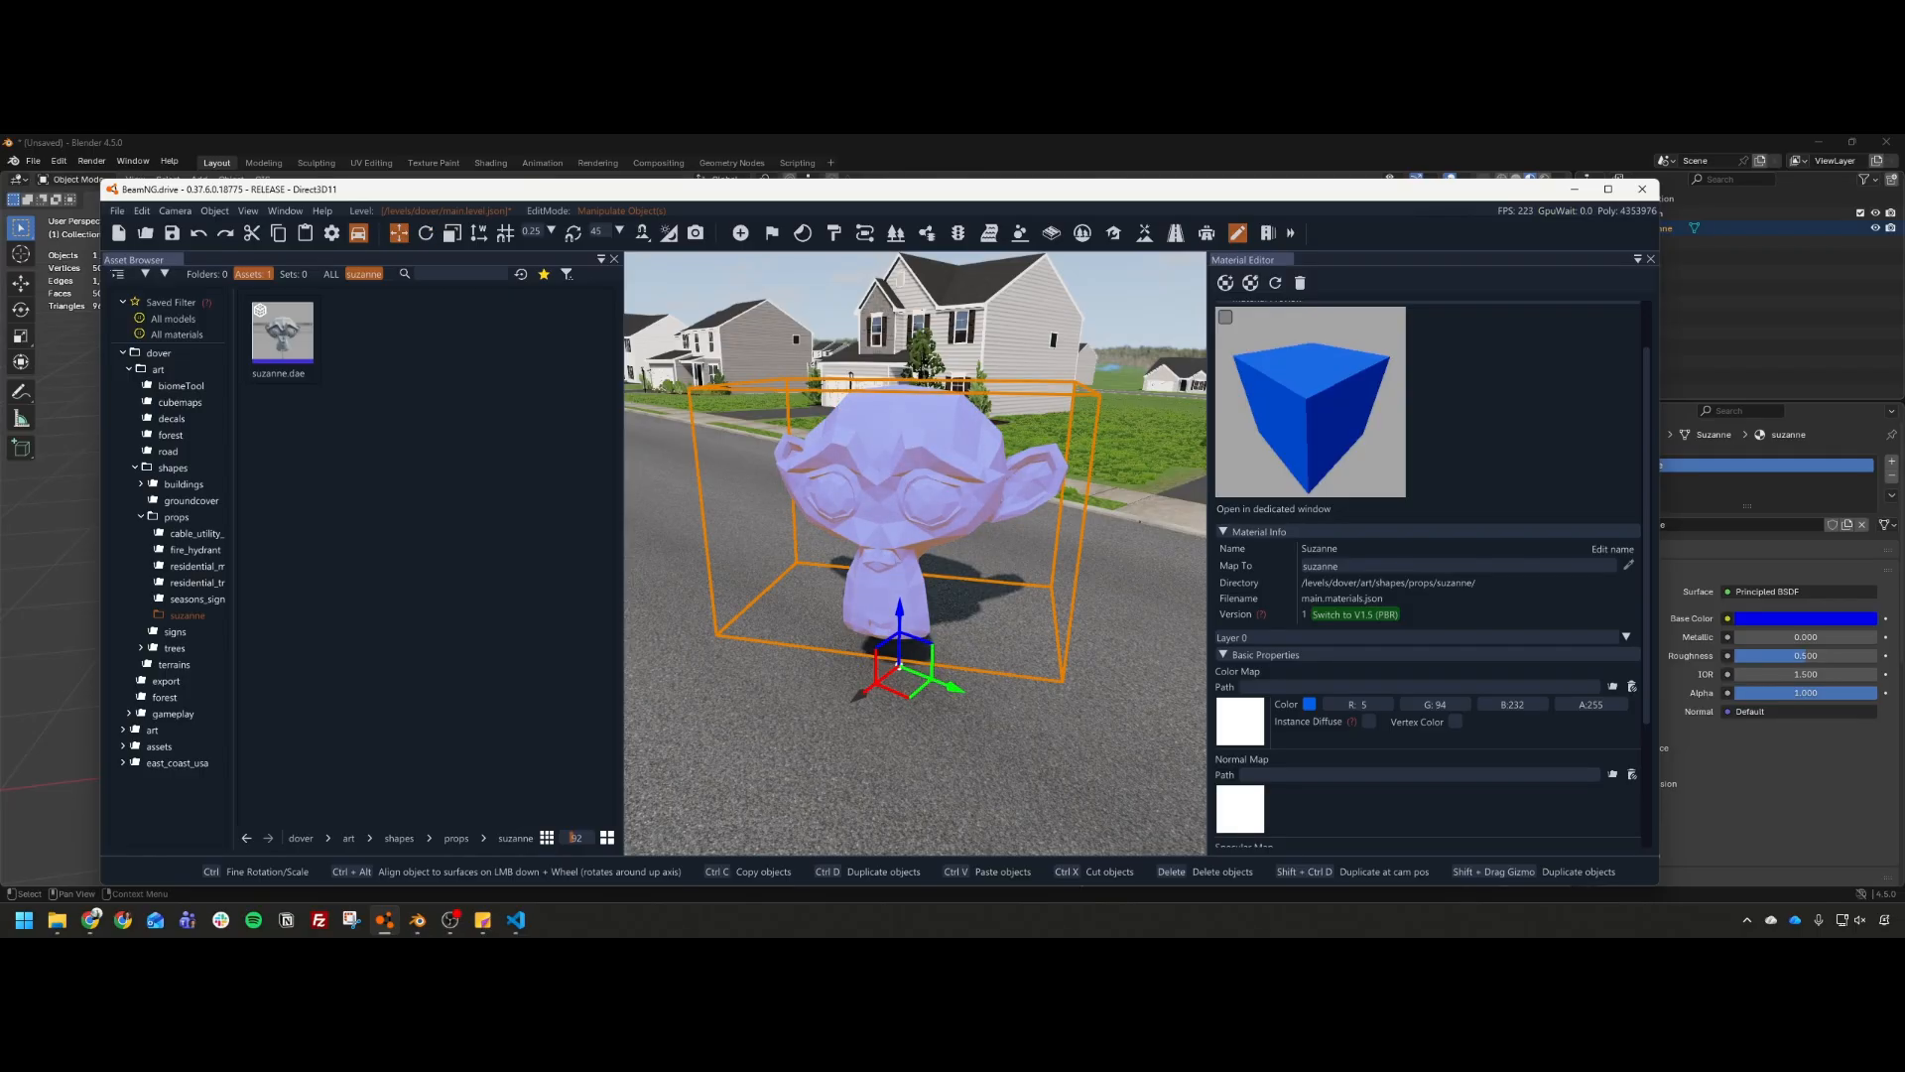
Step: Deselect the placed monkey and examine its blue material on the road from near and far
right_click_drag(933, 561, 975, 582)
key("s")
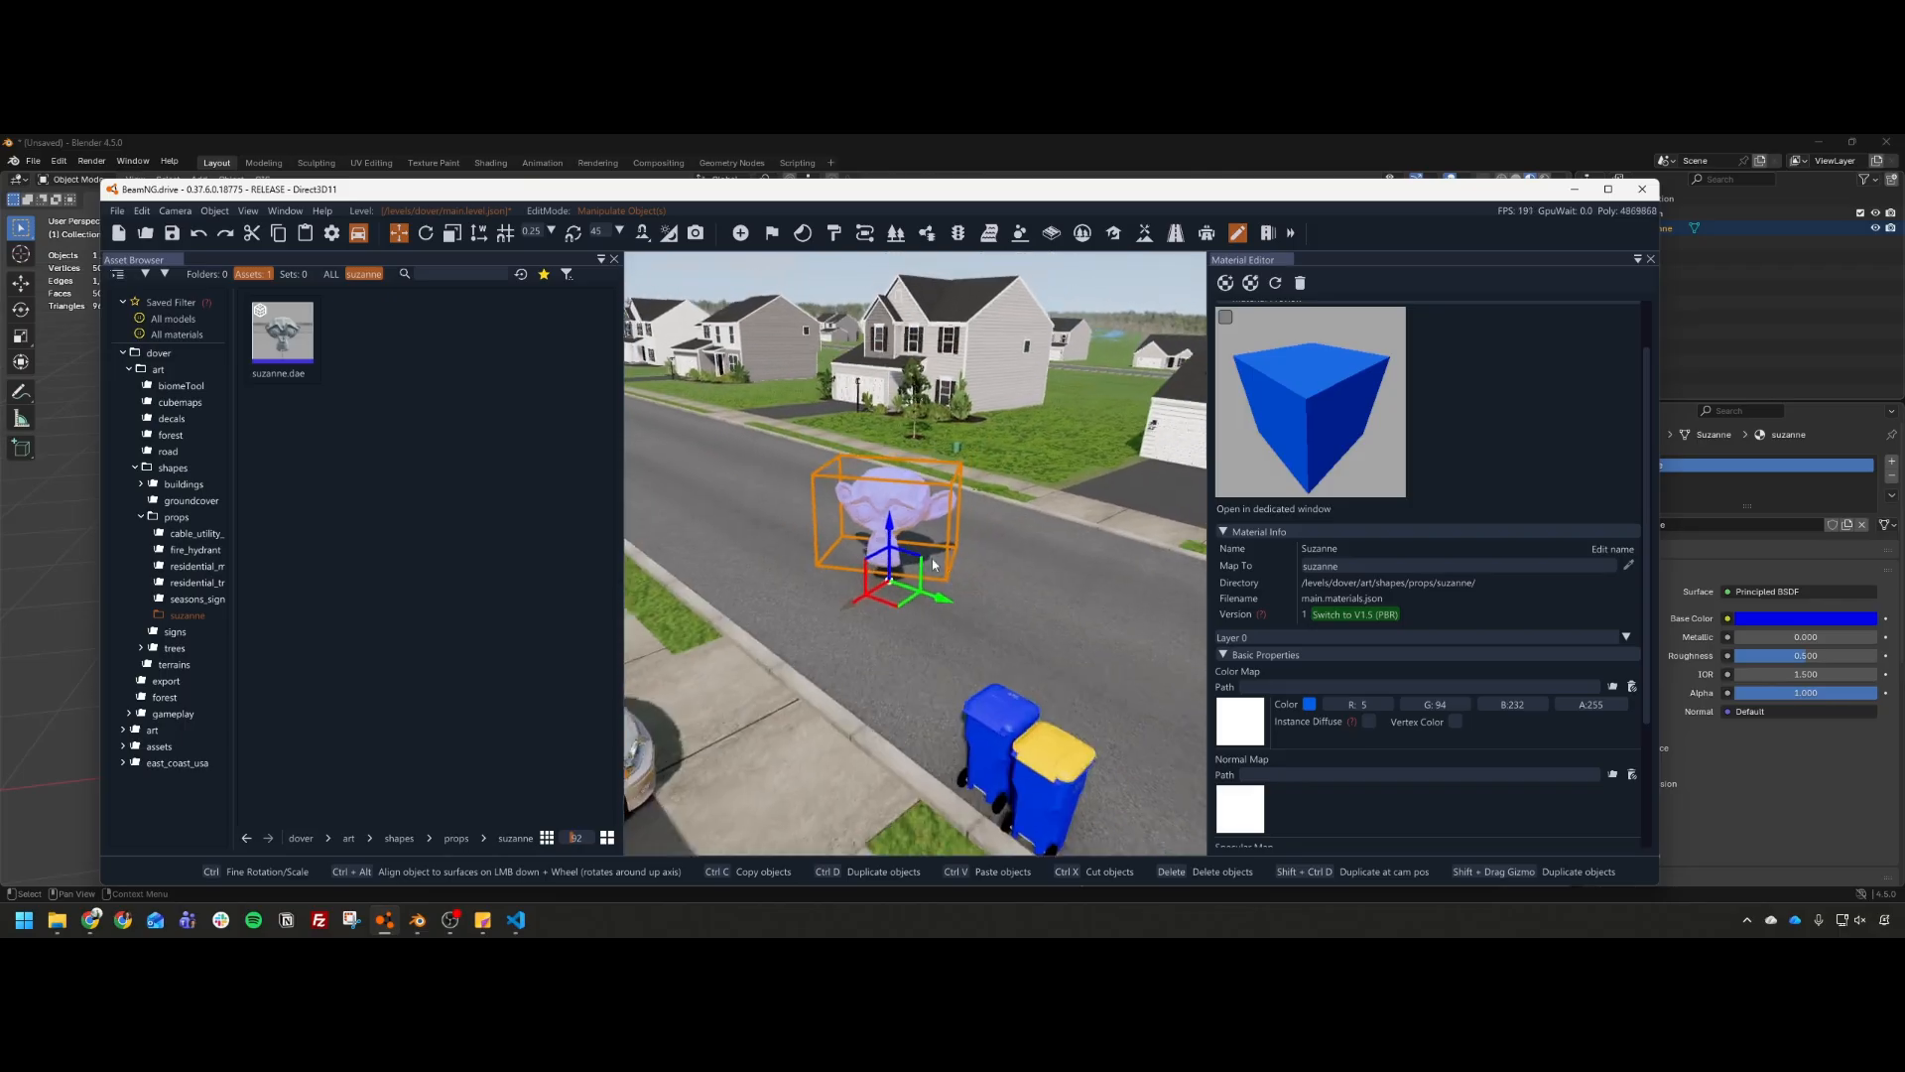
left_click(975, 583)
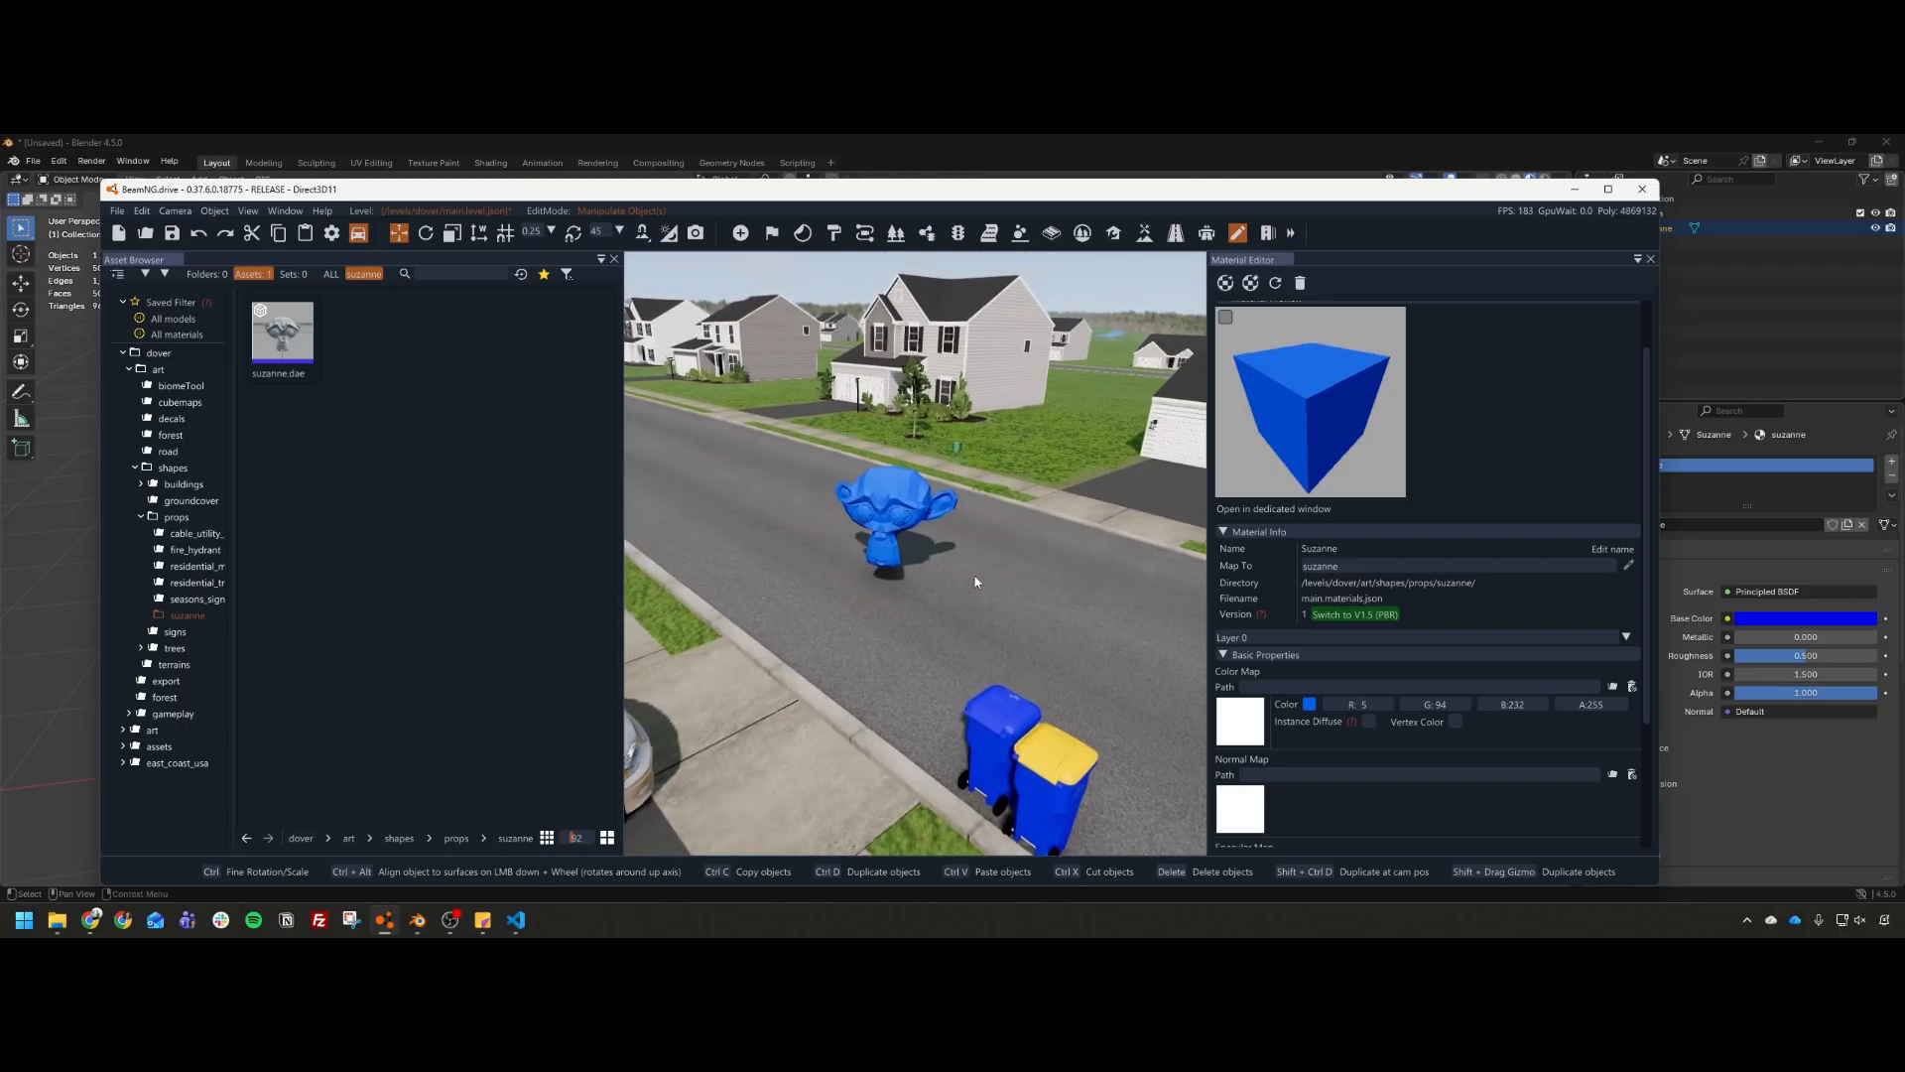
left_click(895, 520)
key("w")
right_click_drag(895, 520, 995, 571)
left_click(1044, 576)
key("s")
scroll(1052, 589, "up", 5)
key("w")
key("w")
key("w")
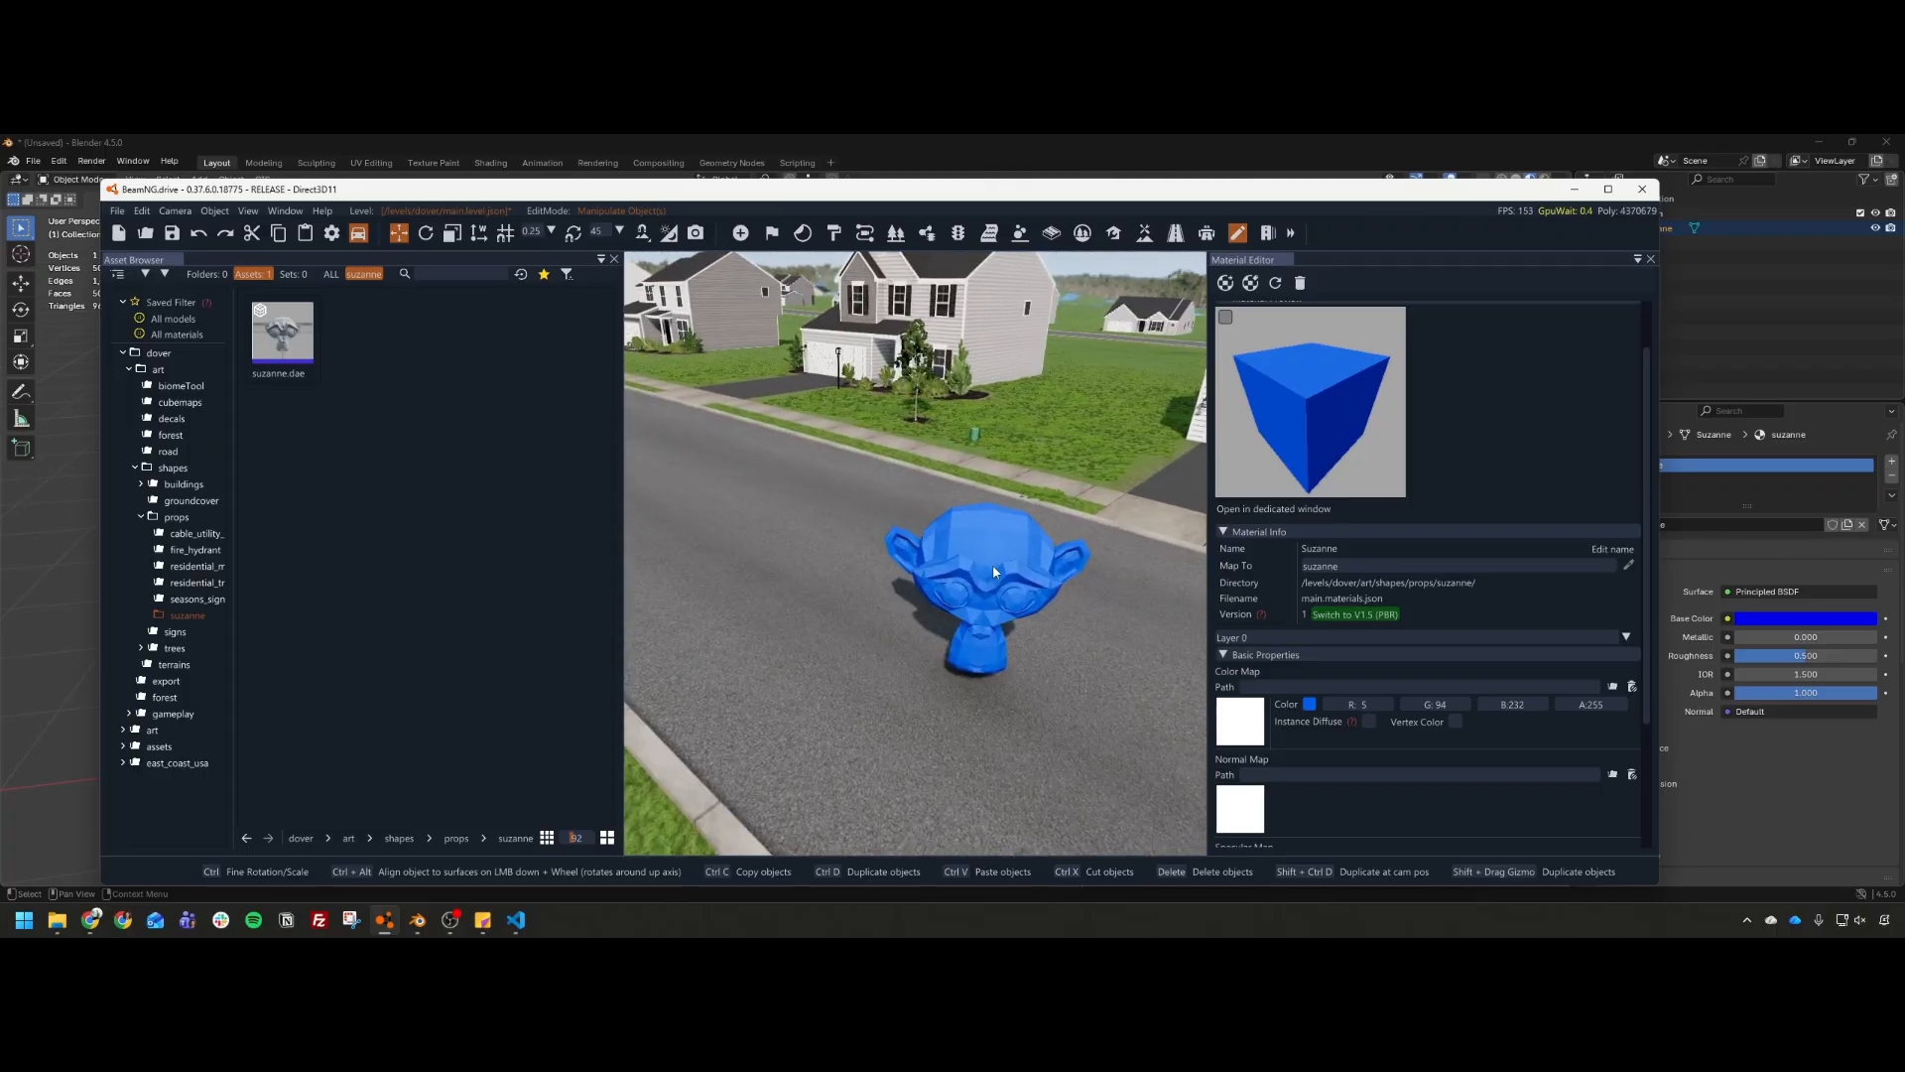
left_click(1142, 617)
key("s")
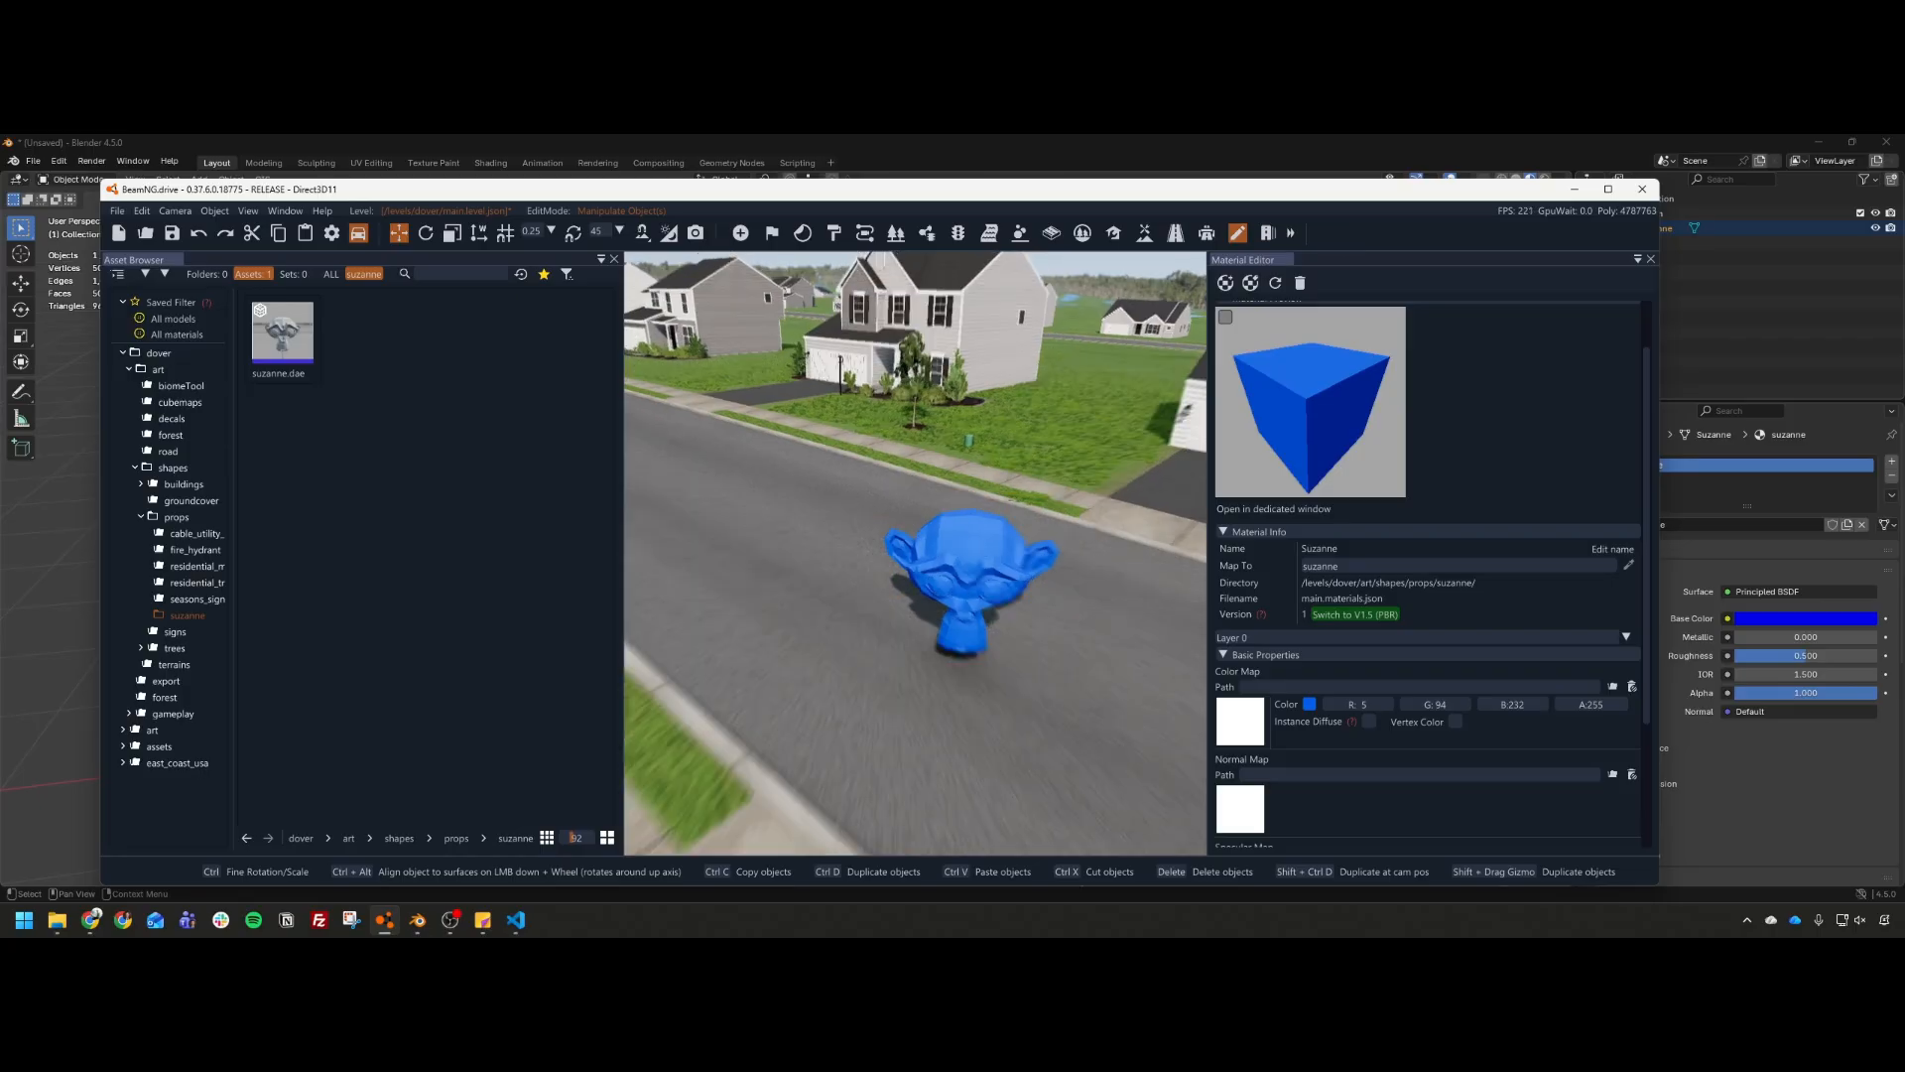
key("s")
mouse_move(940, 579)
right_mouse_down()
mouse_move(946, 618)
mouse_move(957, 585)
right_mouse_up()
key("s")
key("w")
key("w")
left_click(965, 538)
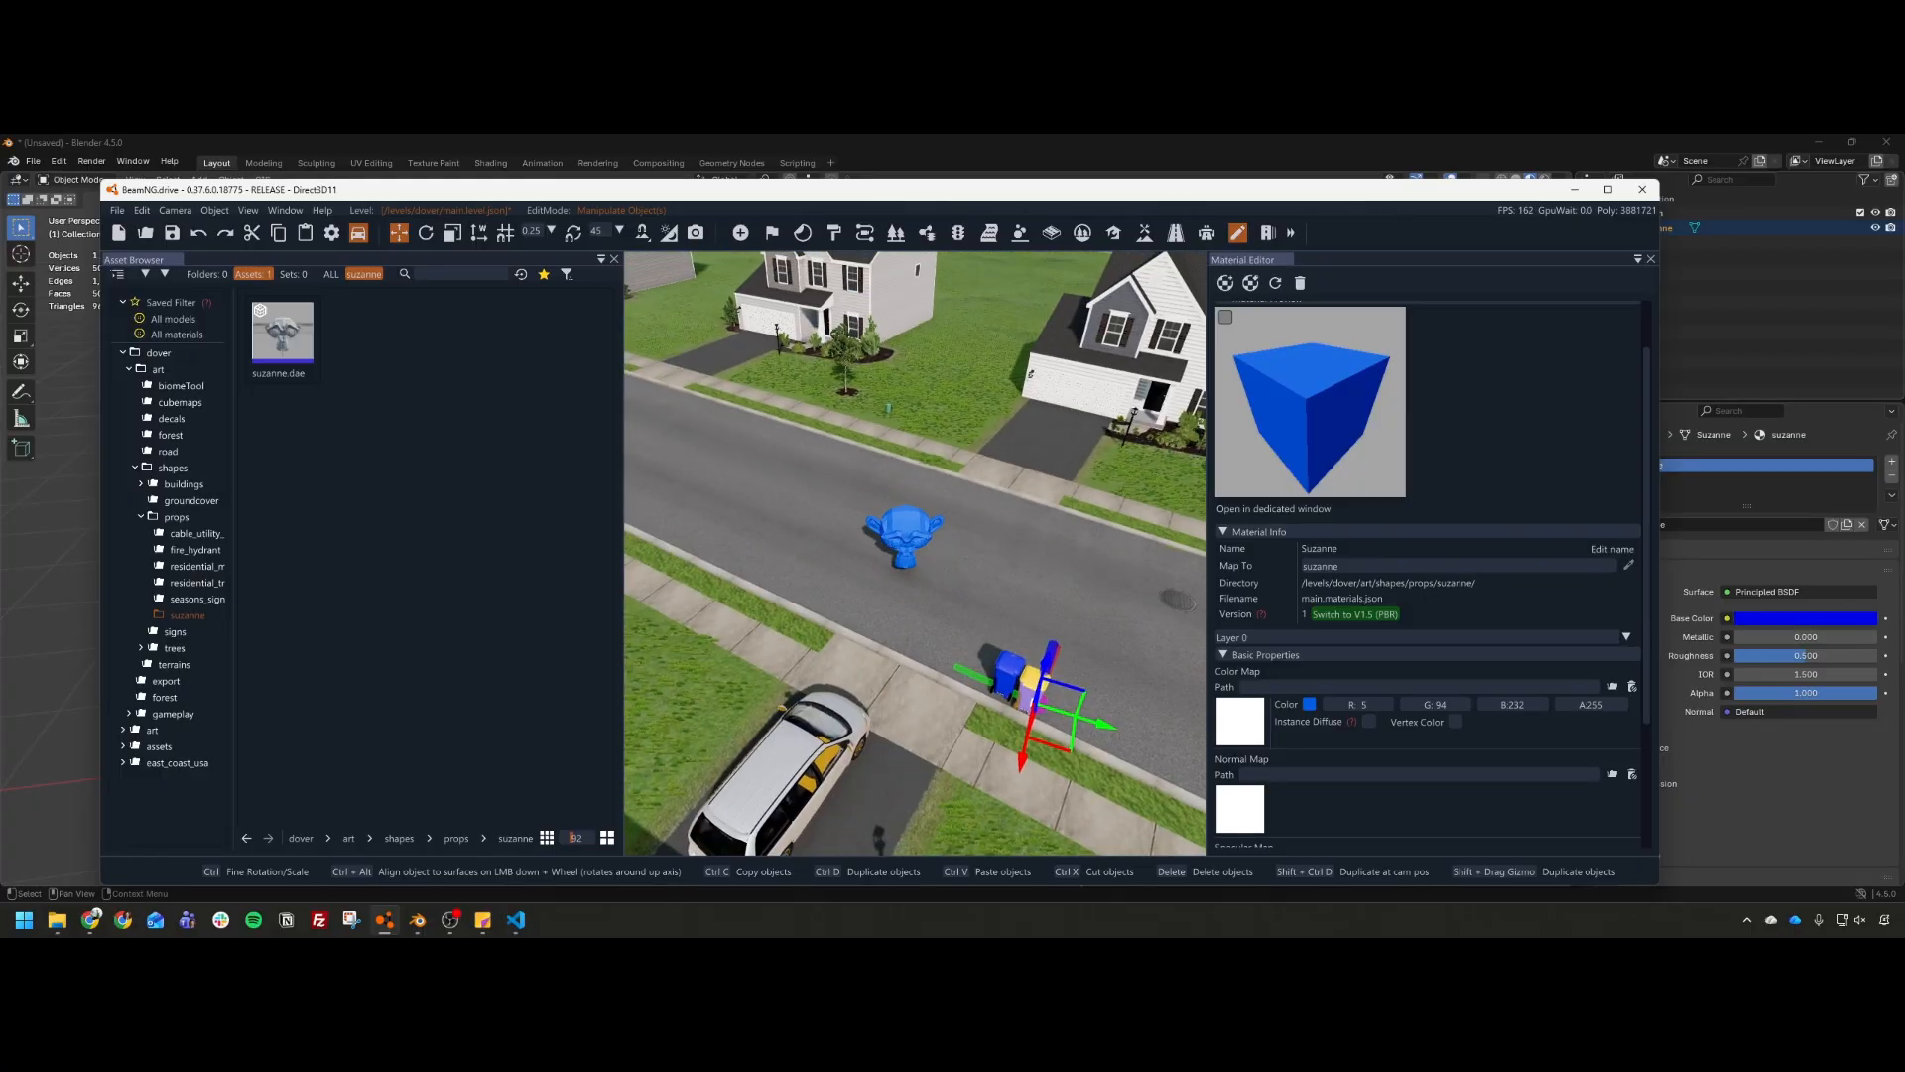
Step: Examine the neighbourhood from high above to see how the monkey and houses display at greater distances
key("s")
mouse_move(978, 576)
right_mouse_down()
mouse_move(922, 548)
mouse_move(929, 569)
mouse_move(938, 540)
mouse_move(925, 562)
mouse_move(953, 569)
mouse_move(935, 543)
mouse_move(970, 562)
mouse_move(957, 525)
mouse_move(961, 545)
mouse_move(977, 537)
mouse_move(965, 575)
mouse_move(998, 524)
mouse_move(983, 558)
right_mouse_up()
left_click(982, 581)
key("s")
key("s")
key("s")
key("w")
key("w")
key("w")
key("w")
key("s")
key("w")
key("s")
scroll(998, 523, "up", 2)
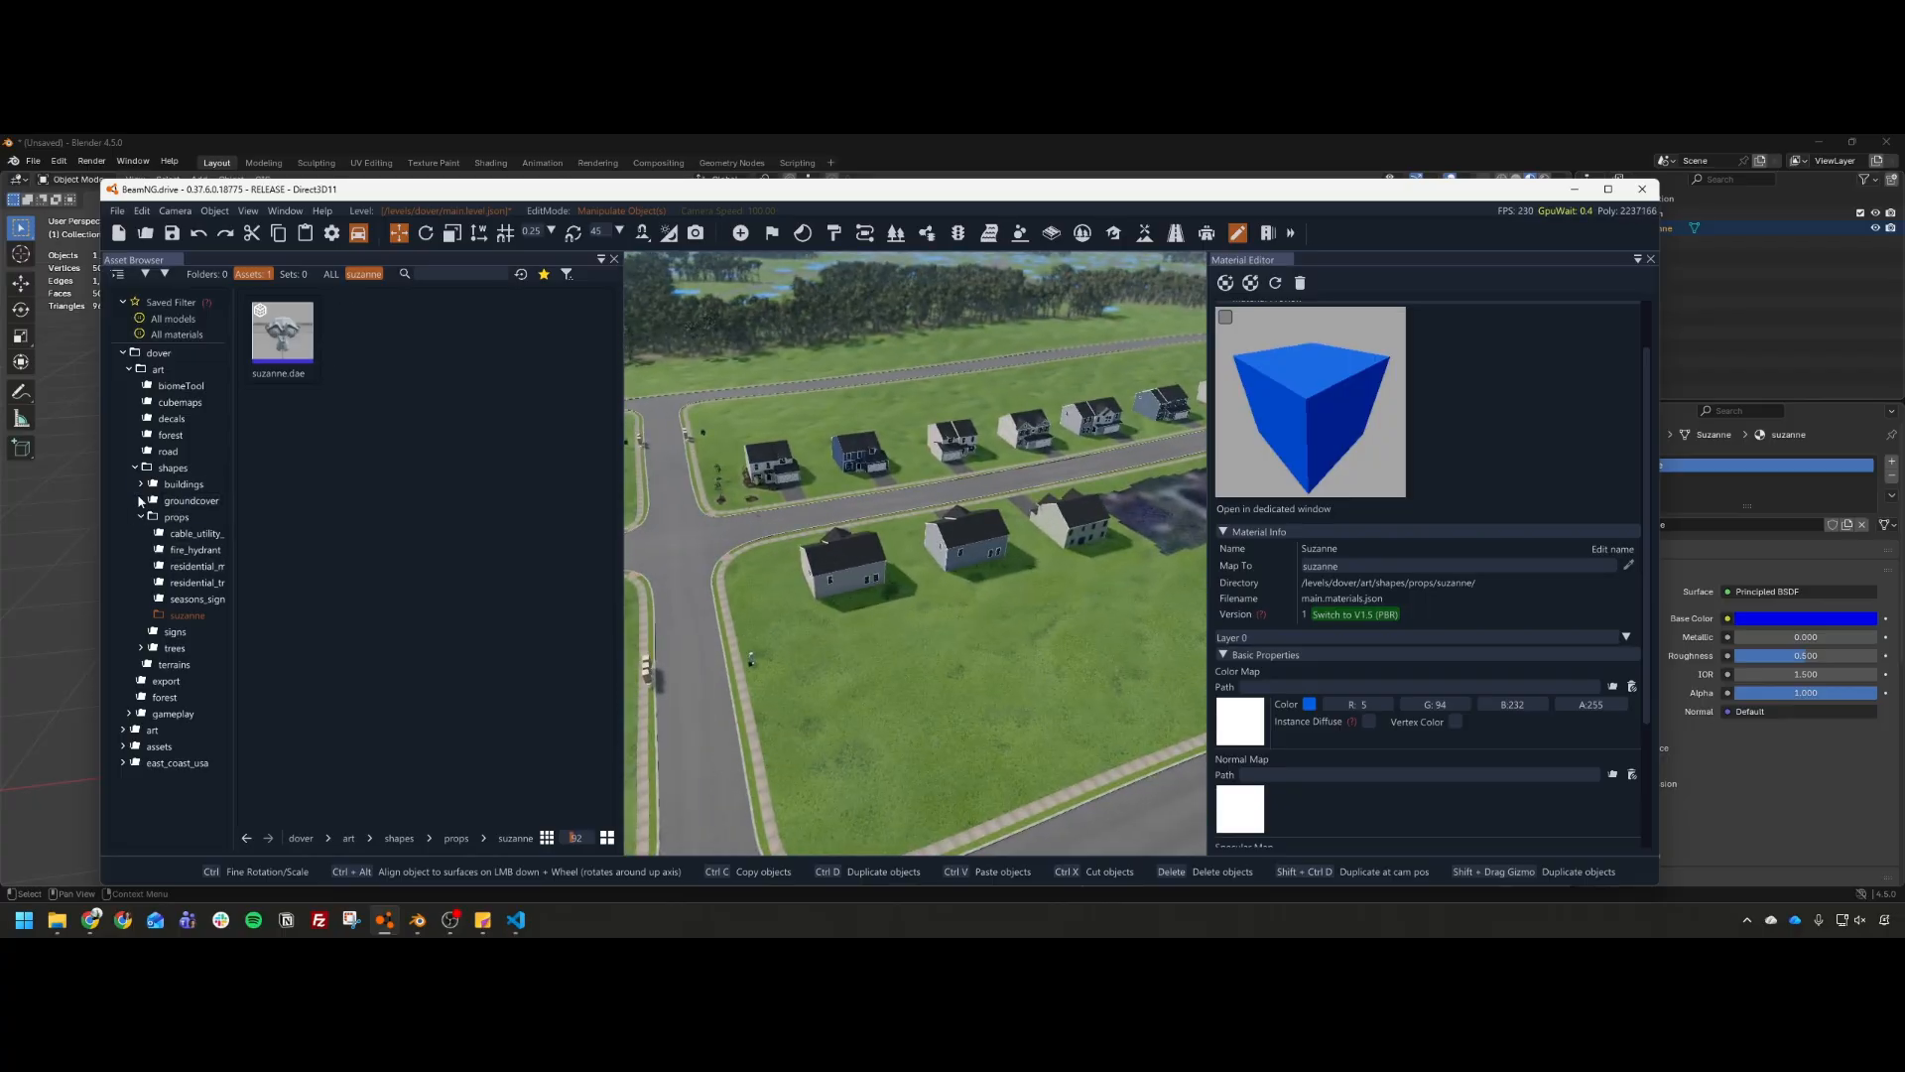
Step: List all model assets and filter them by "eca"
left_click(172, 319)
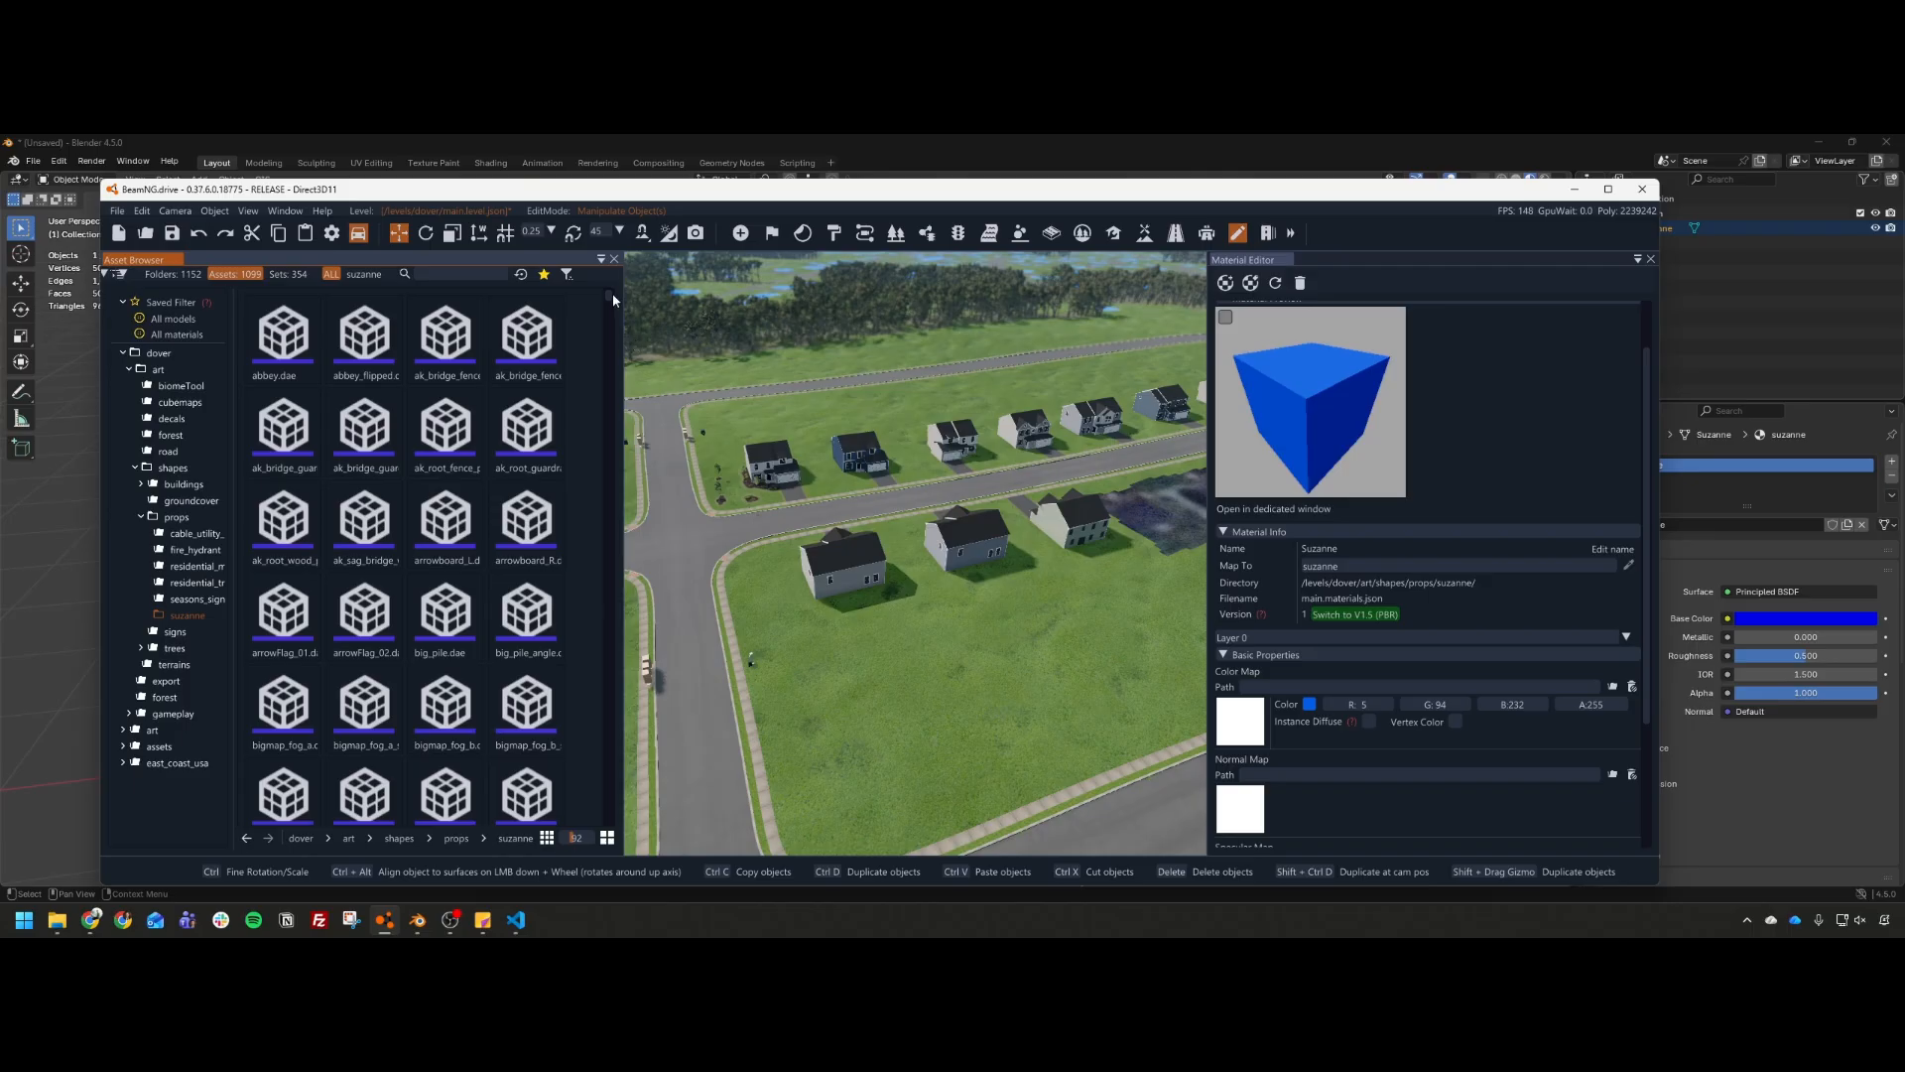
left_click(451, 274)
type("eca")
scroll(387, 588, "down", 1)
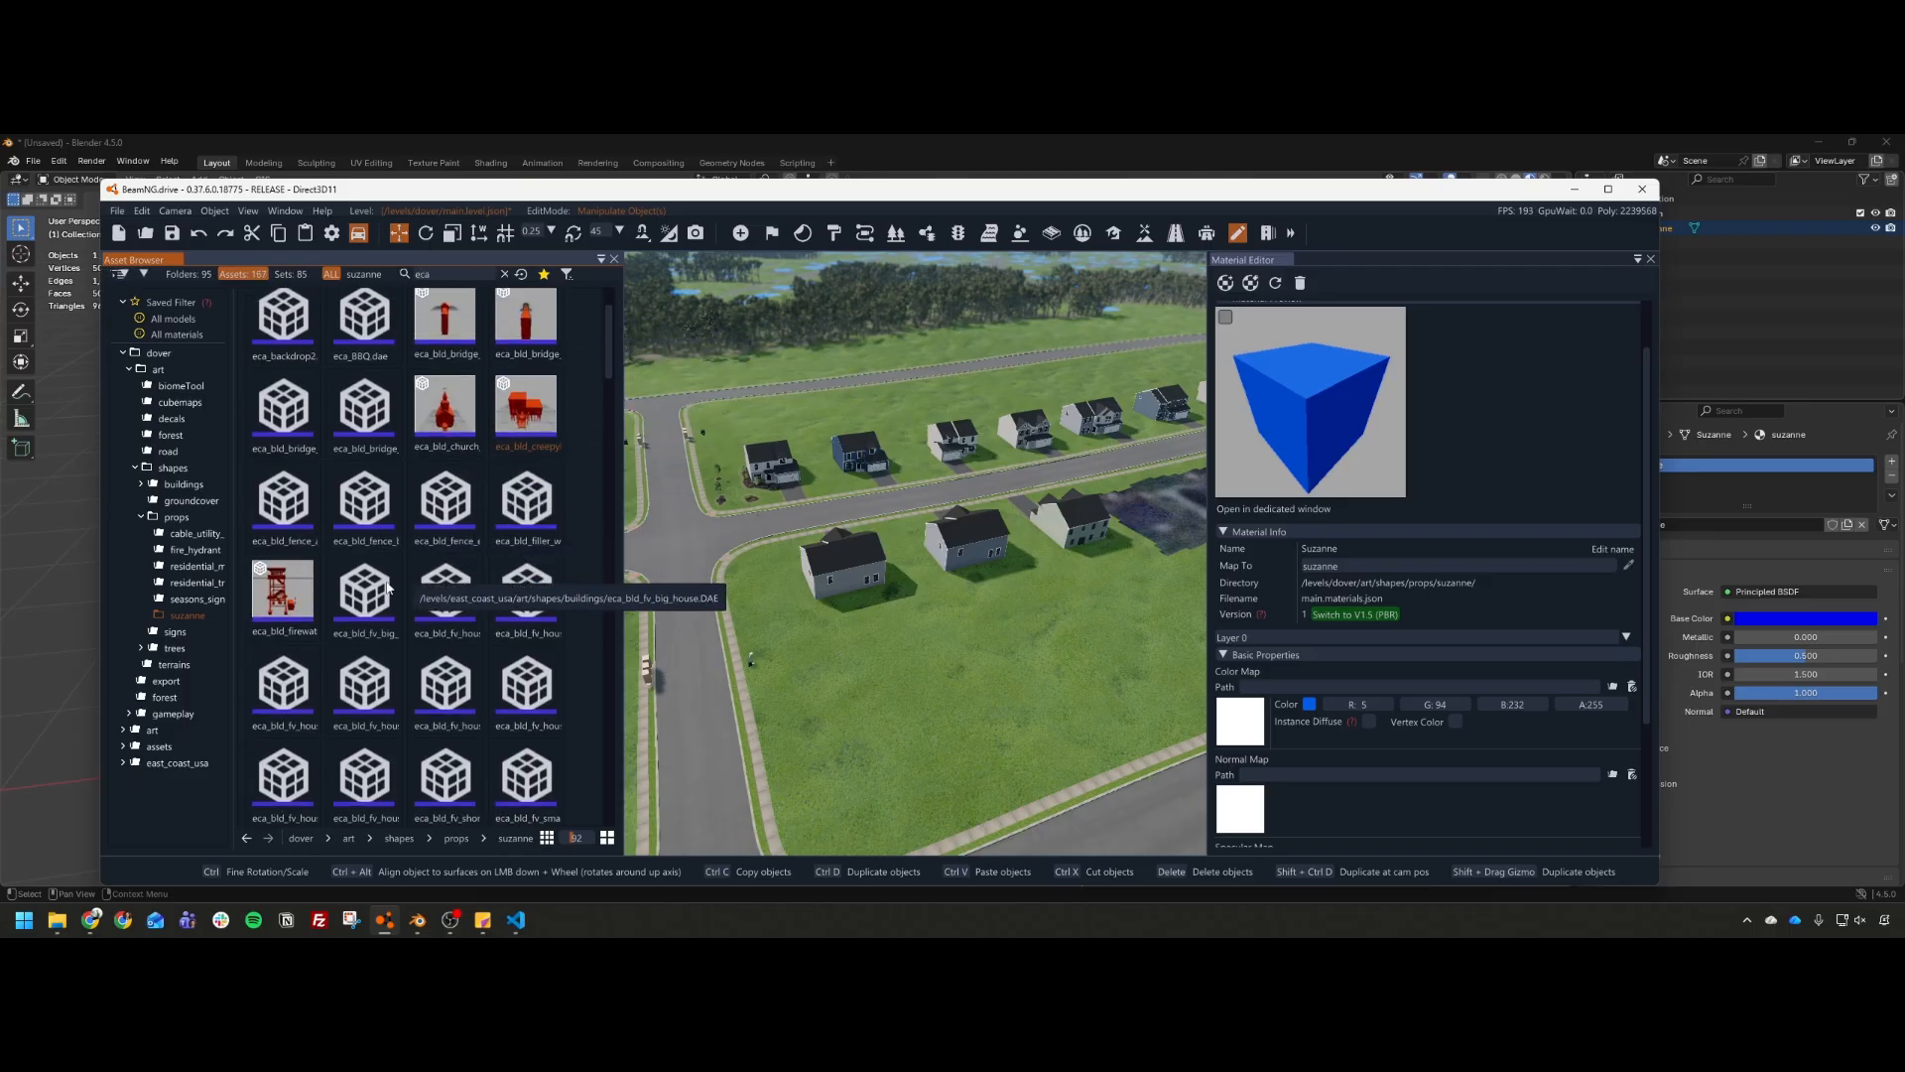
Step: Place the fire watchtower model on the open grass lot and examine it from near and far
left_click(1074, 640)
right_click_drag(1074, 640, 1157, 691)
key("w")
key("s")
key("s")
key("w")
key("w")
key("s")
key("s")
key("w")
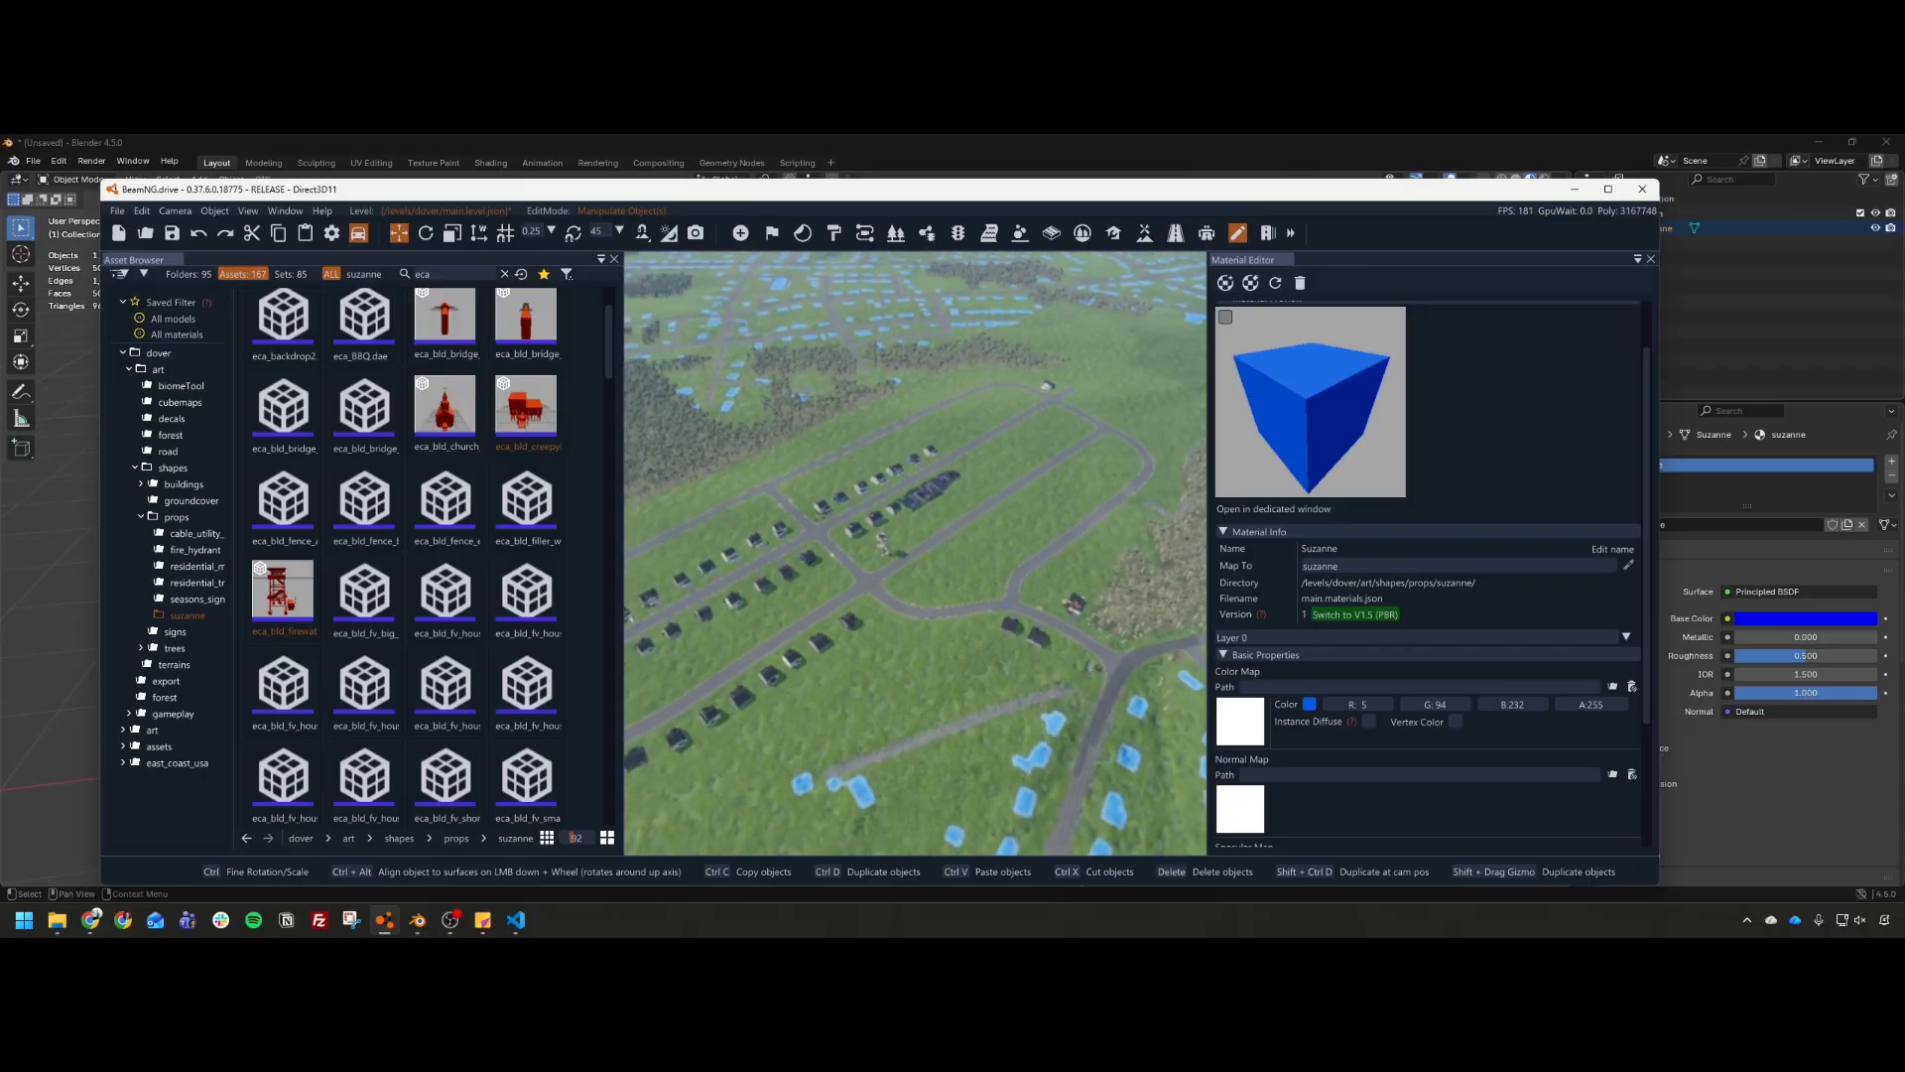
key("w")
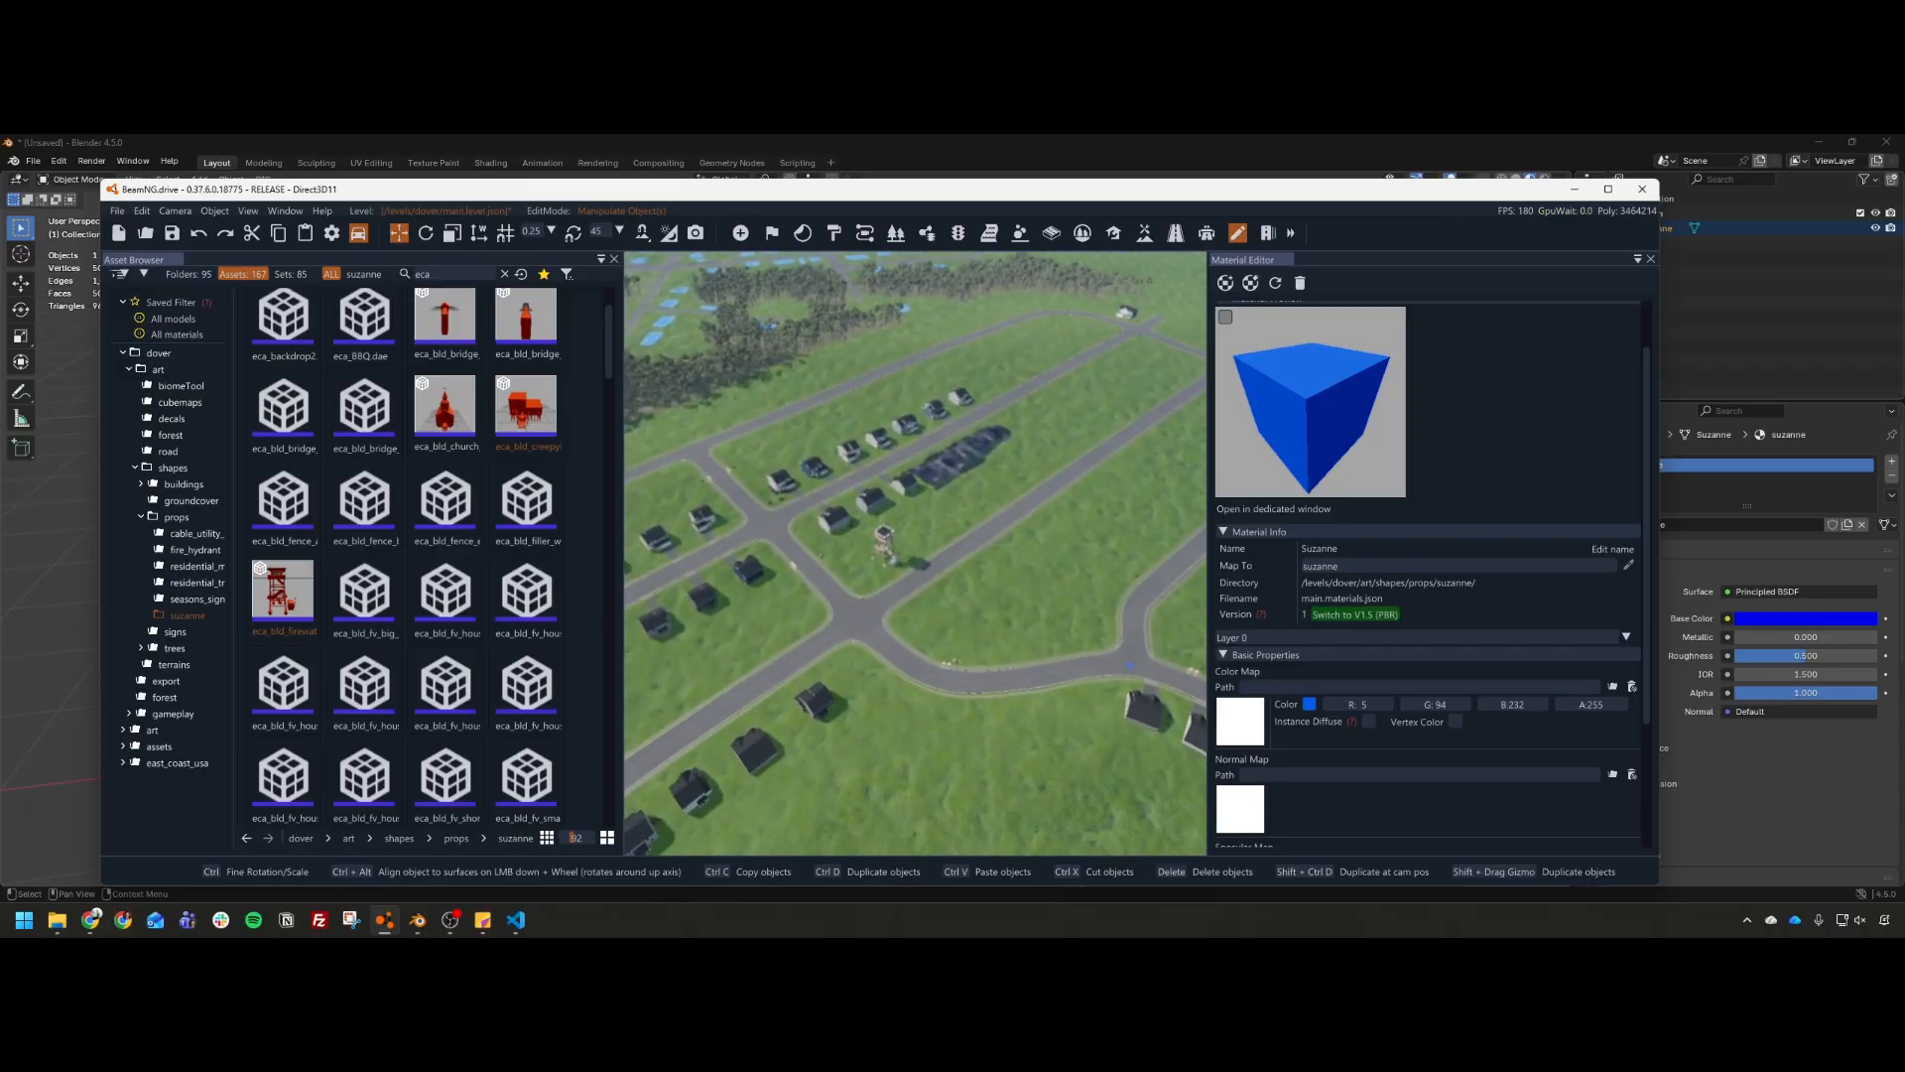
key("w")
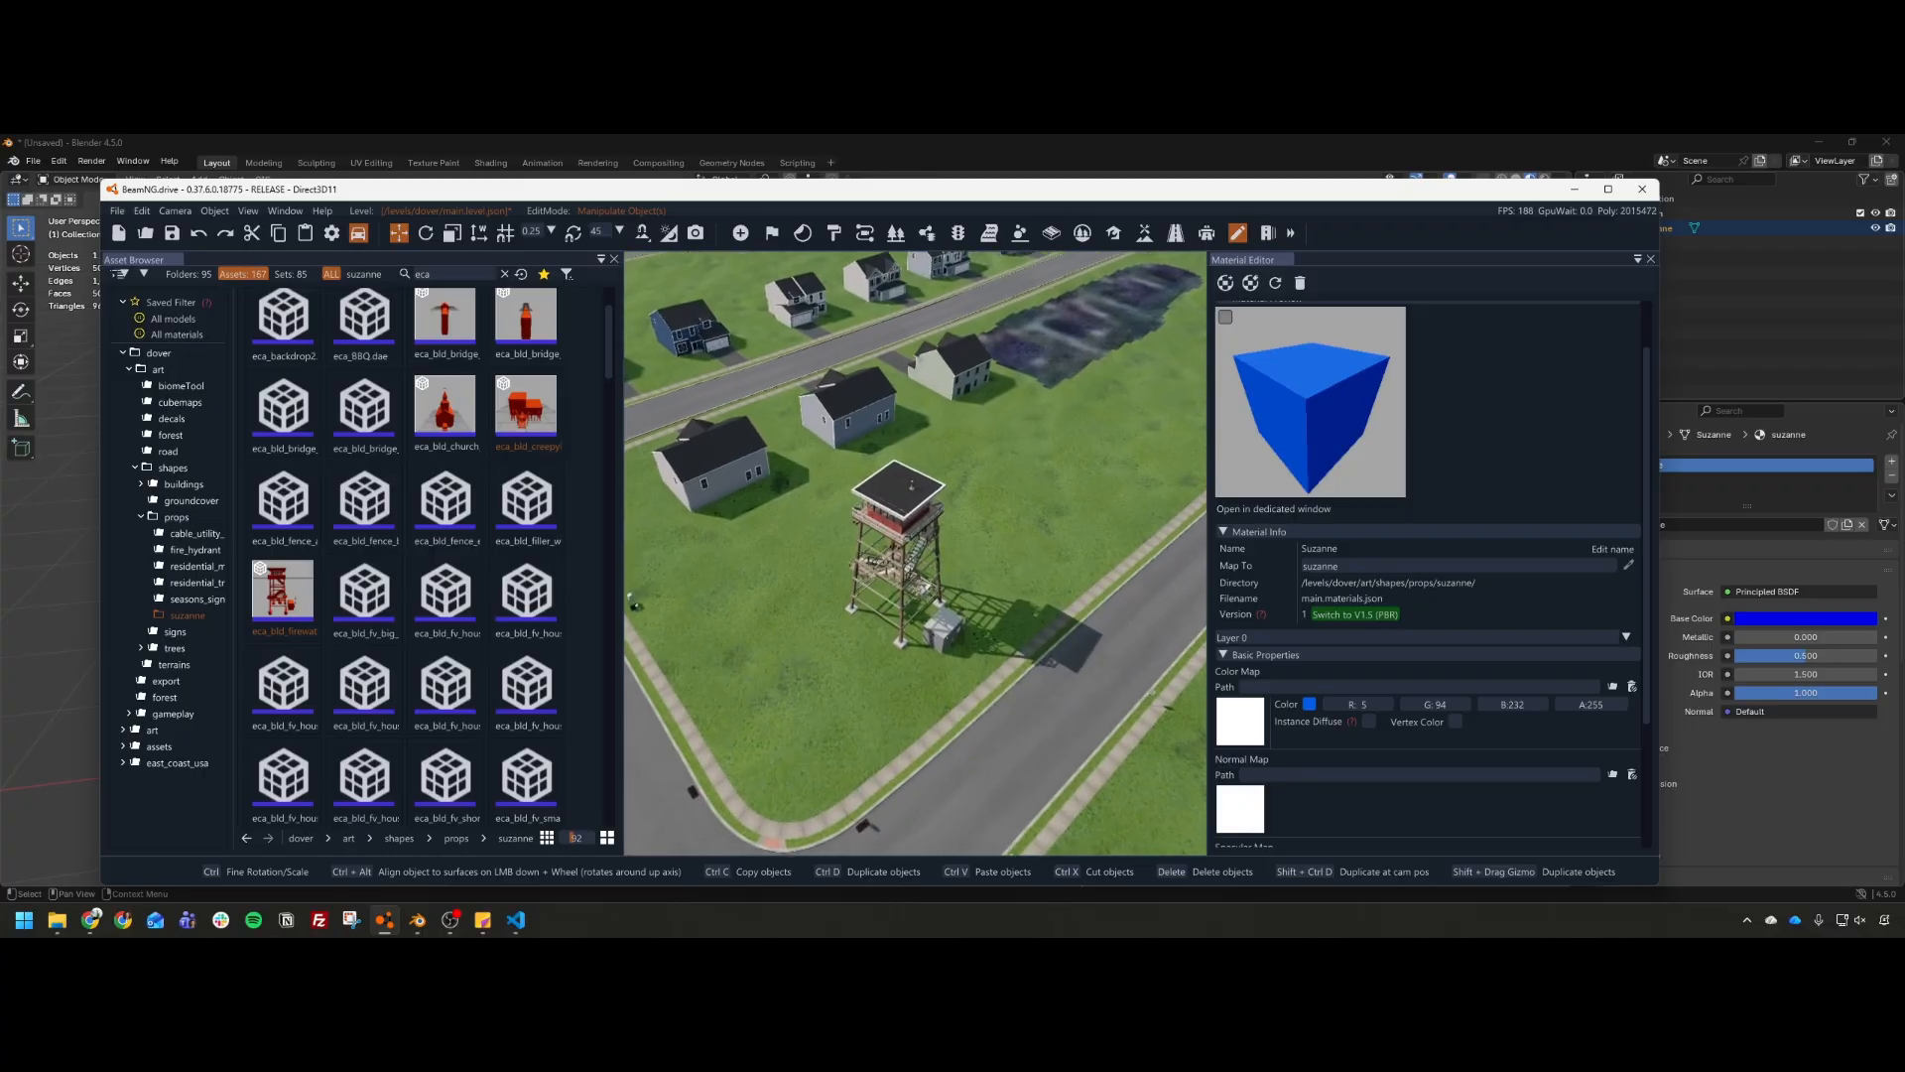
key("a")
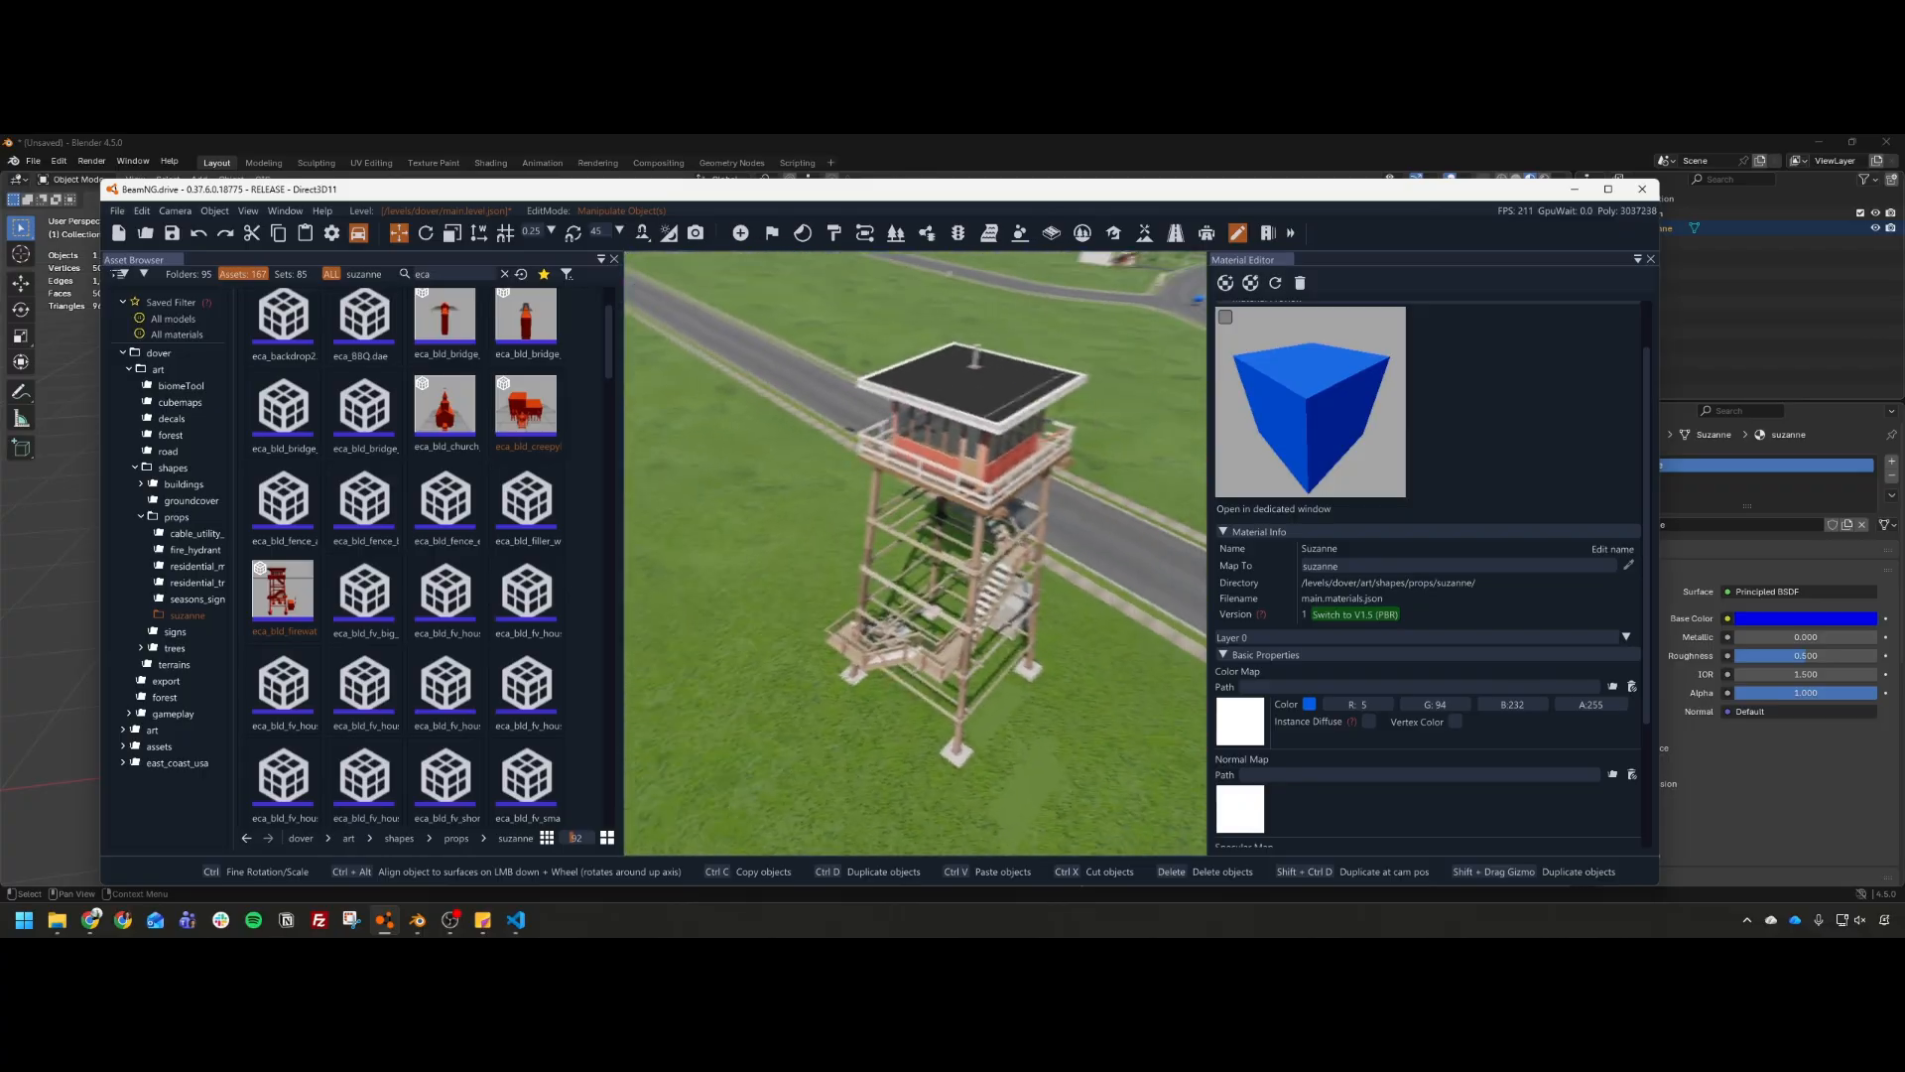
key("s")
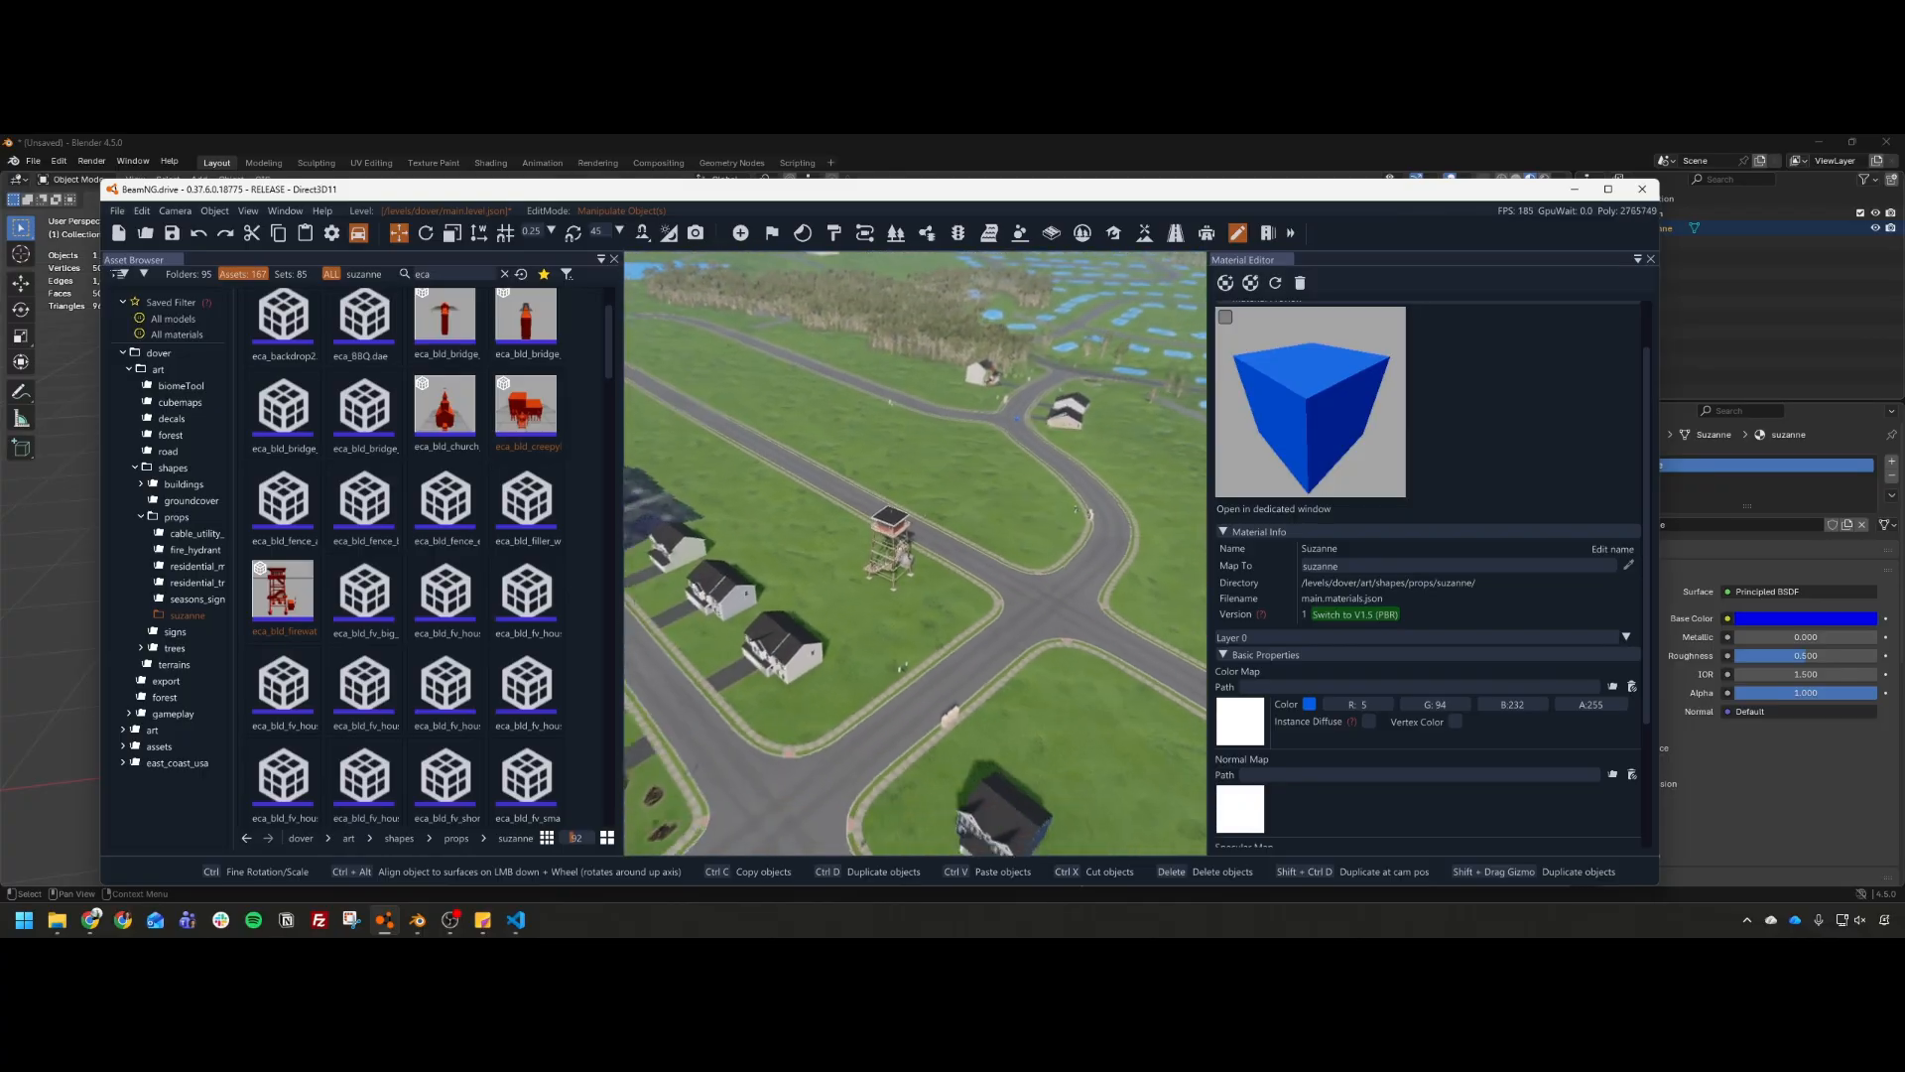
Step: Delete the fire watchtower from the grass lot
key("w")
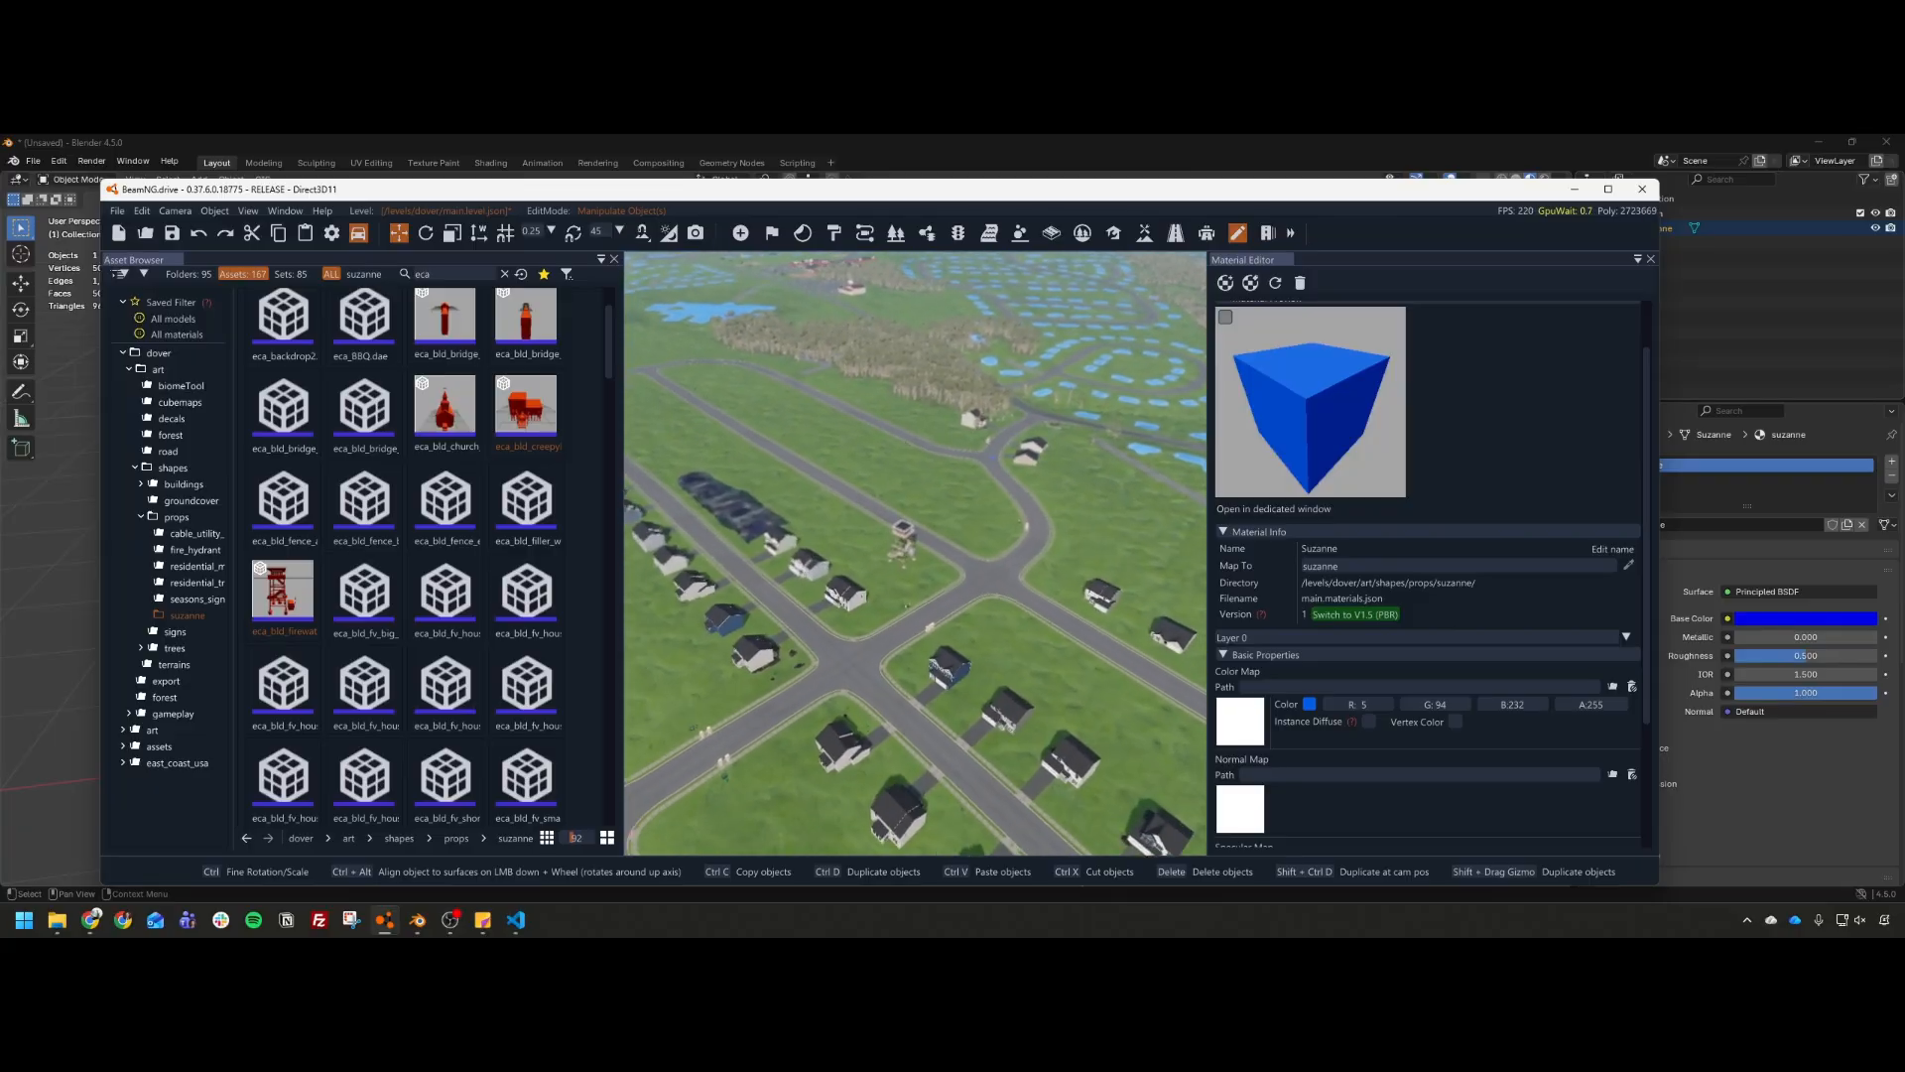
key("w")
left_click(907, 566)
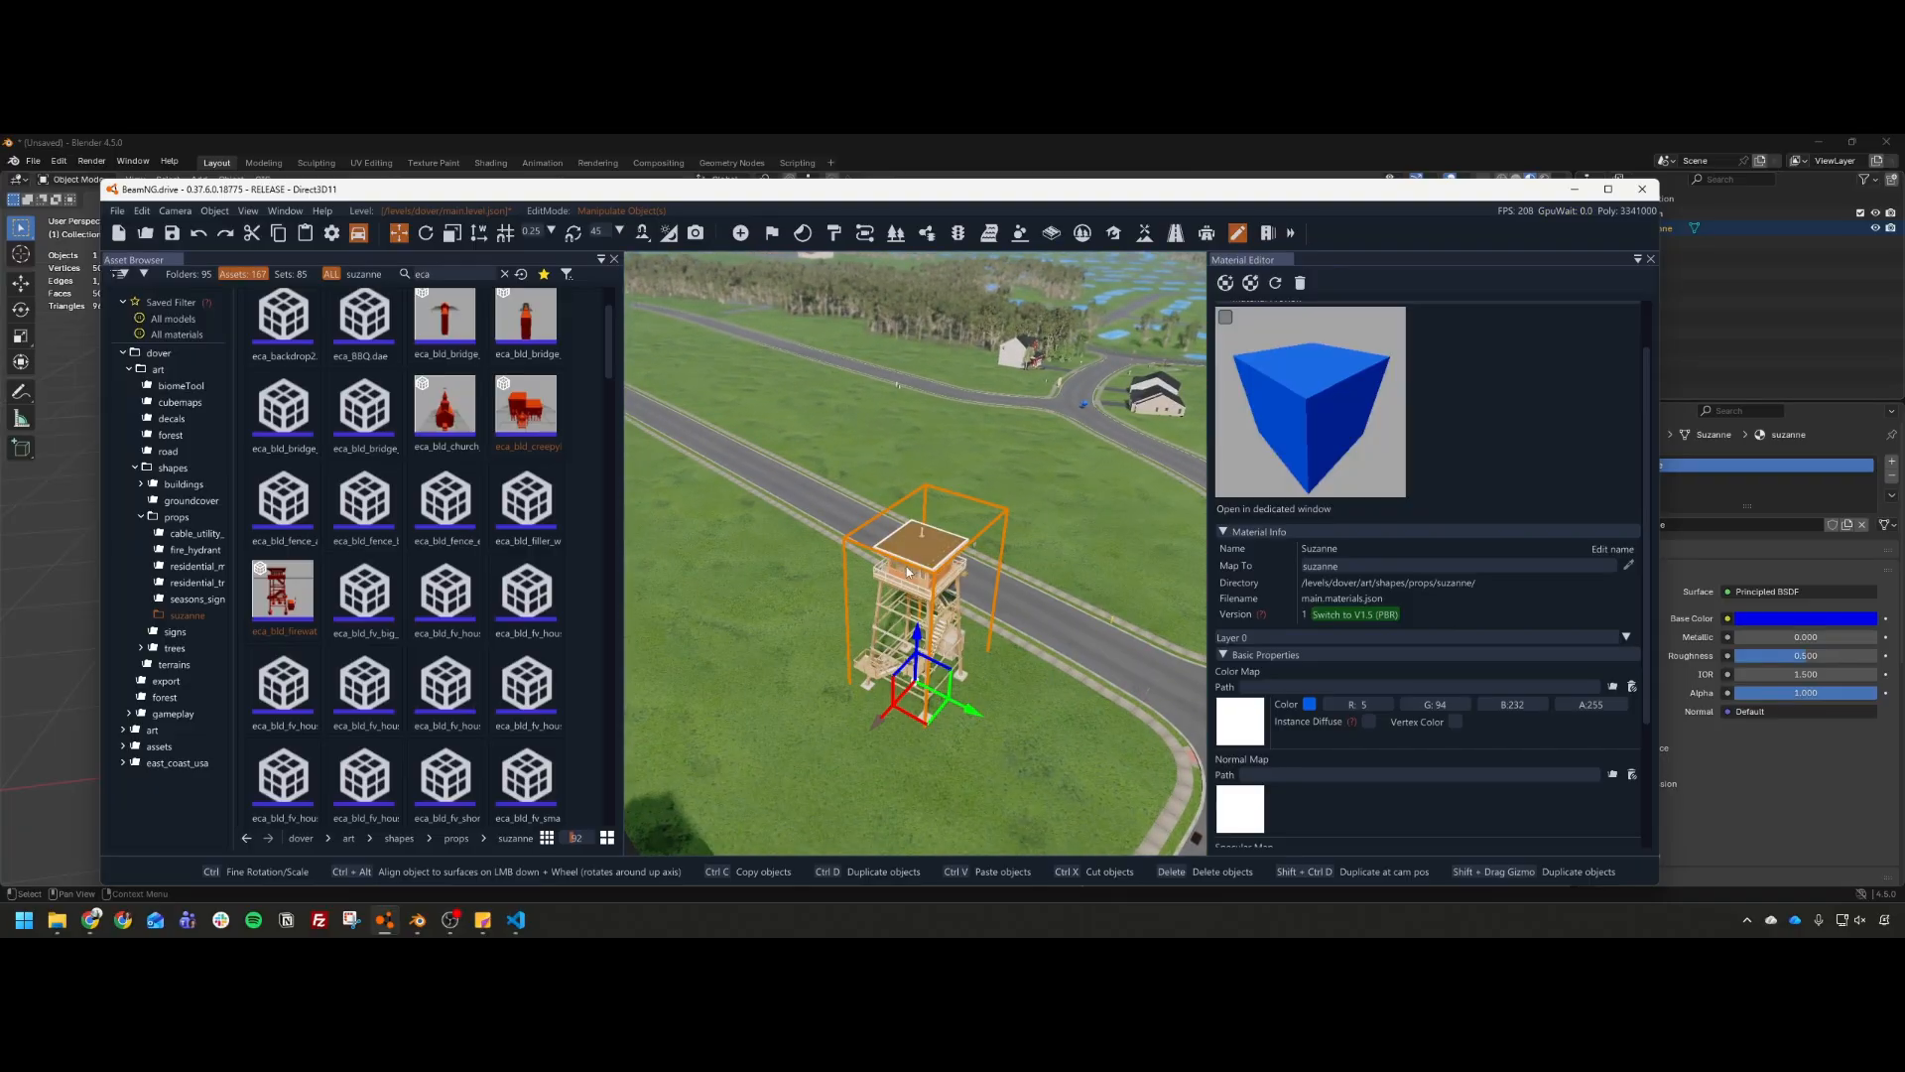
key("Delete")
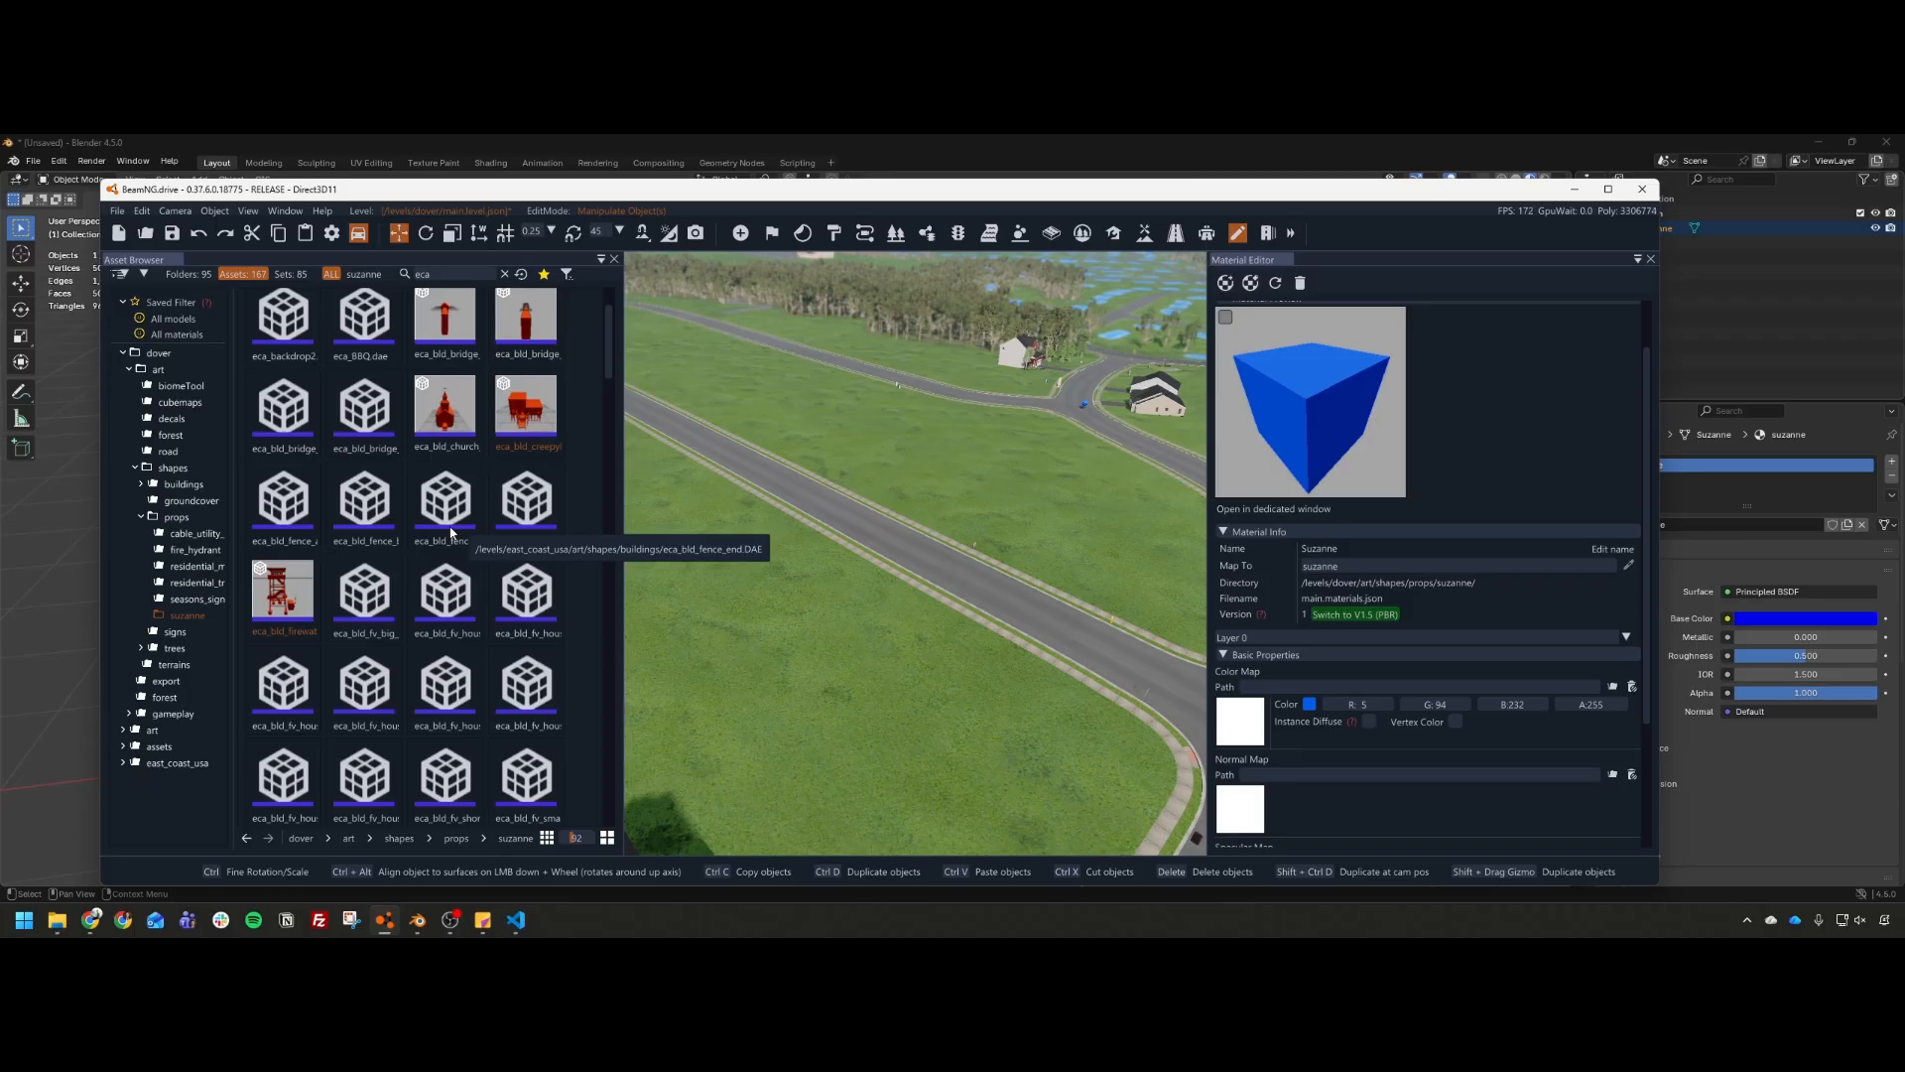
Step: Place the eca_bld_creepyhouse_1.dae model on the grass beside the road
scroll(381, 448, "up", 1)
scroll(381, 448, "up", 1)
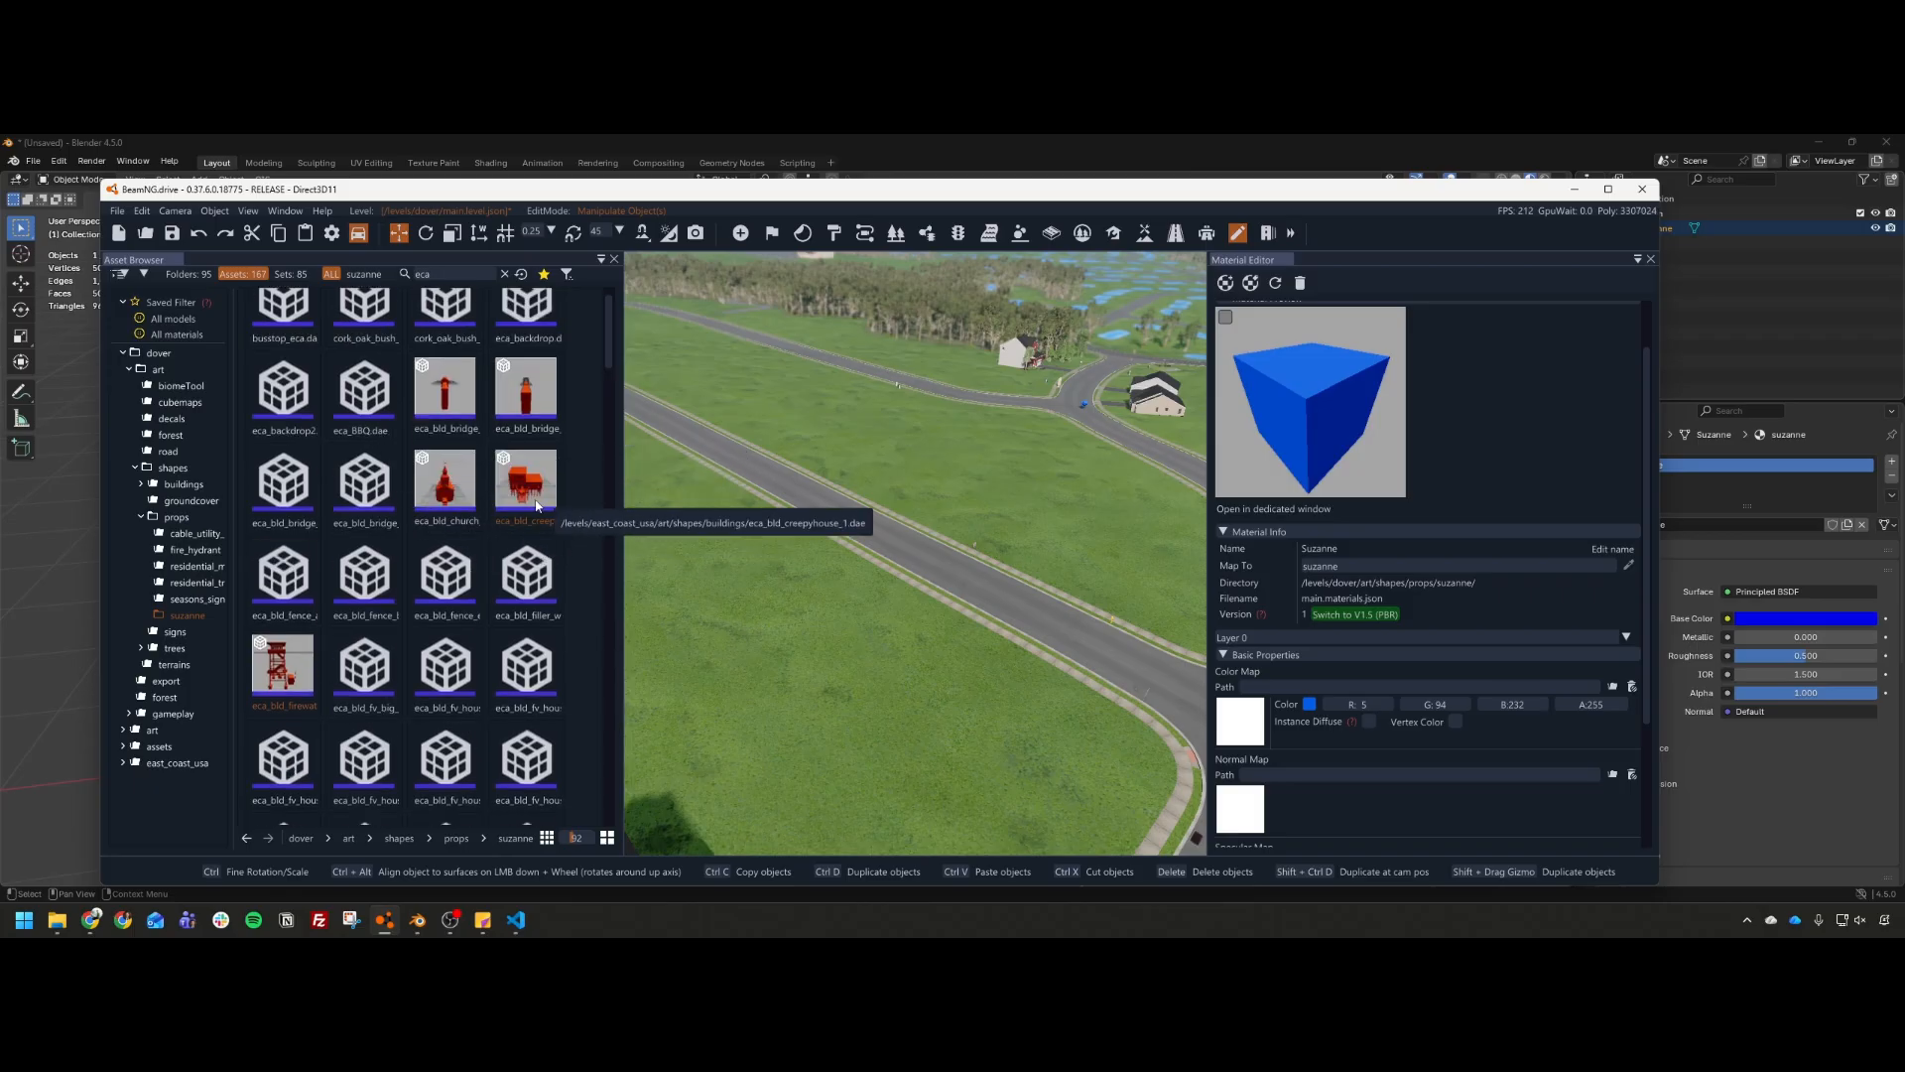
left_click_drag(536, 506, 977, 493)
right_click_drag(976, 492, 1037, 468)
left_click(993, 491)
key("w")
key("s")
key("w")
right_click_drag(846, 563, 847, 563)
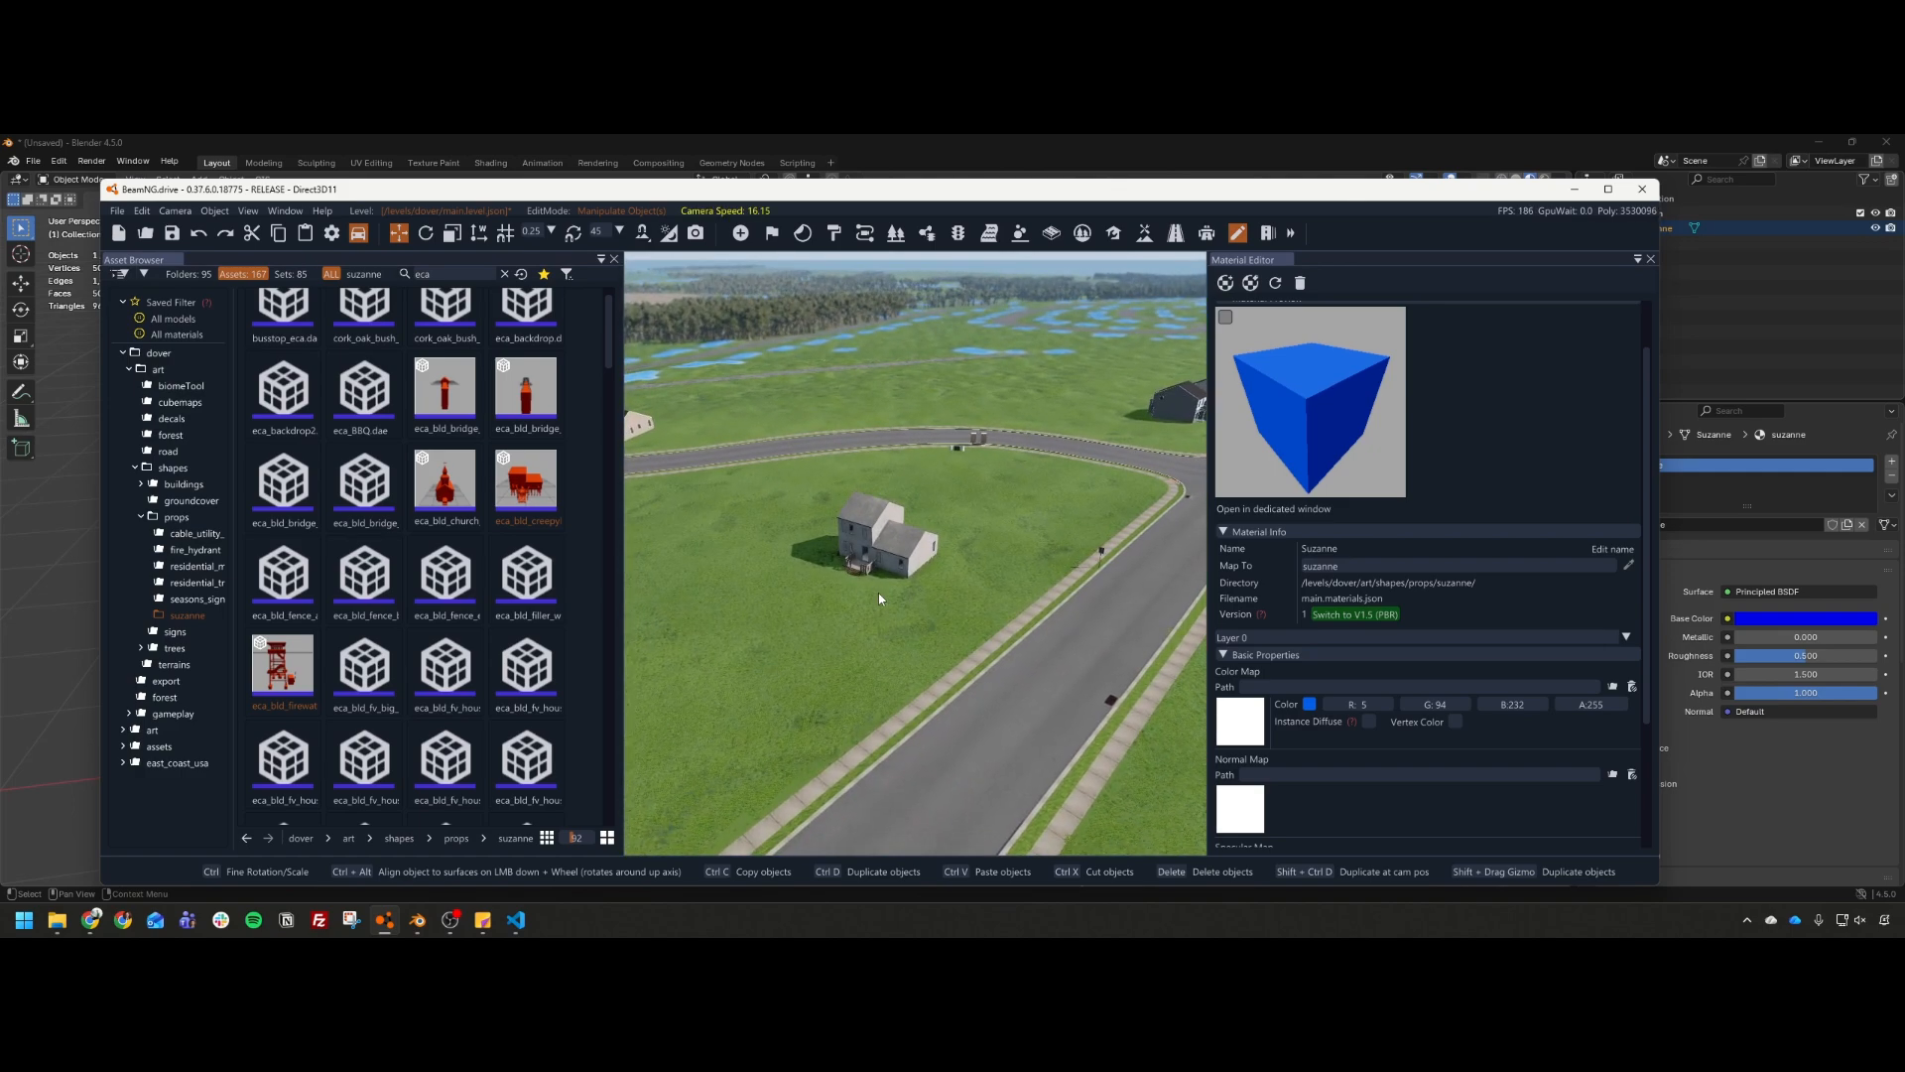
Step: Examine the creepy house's level of detail from close up and from far away
right_click_drag(878, 592, 880, 592)
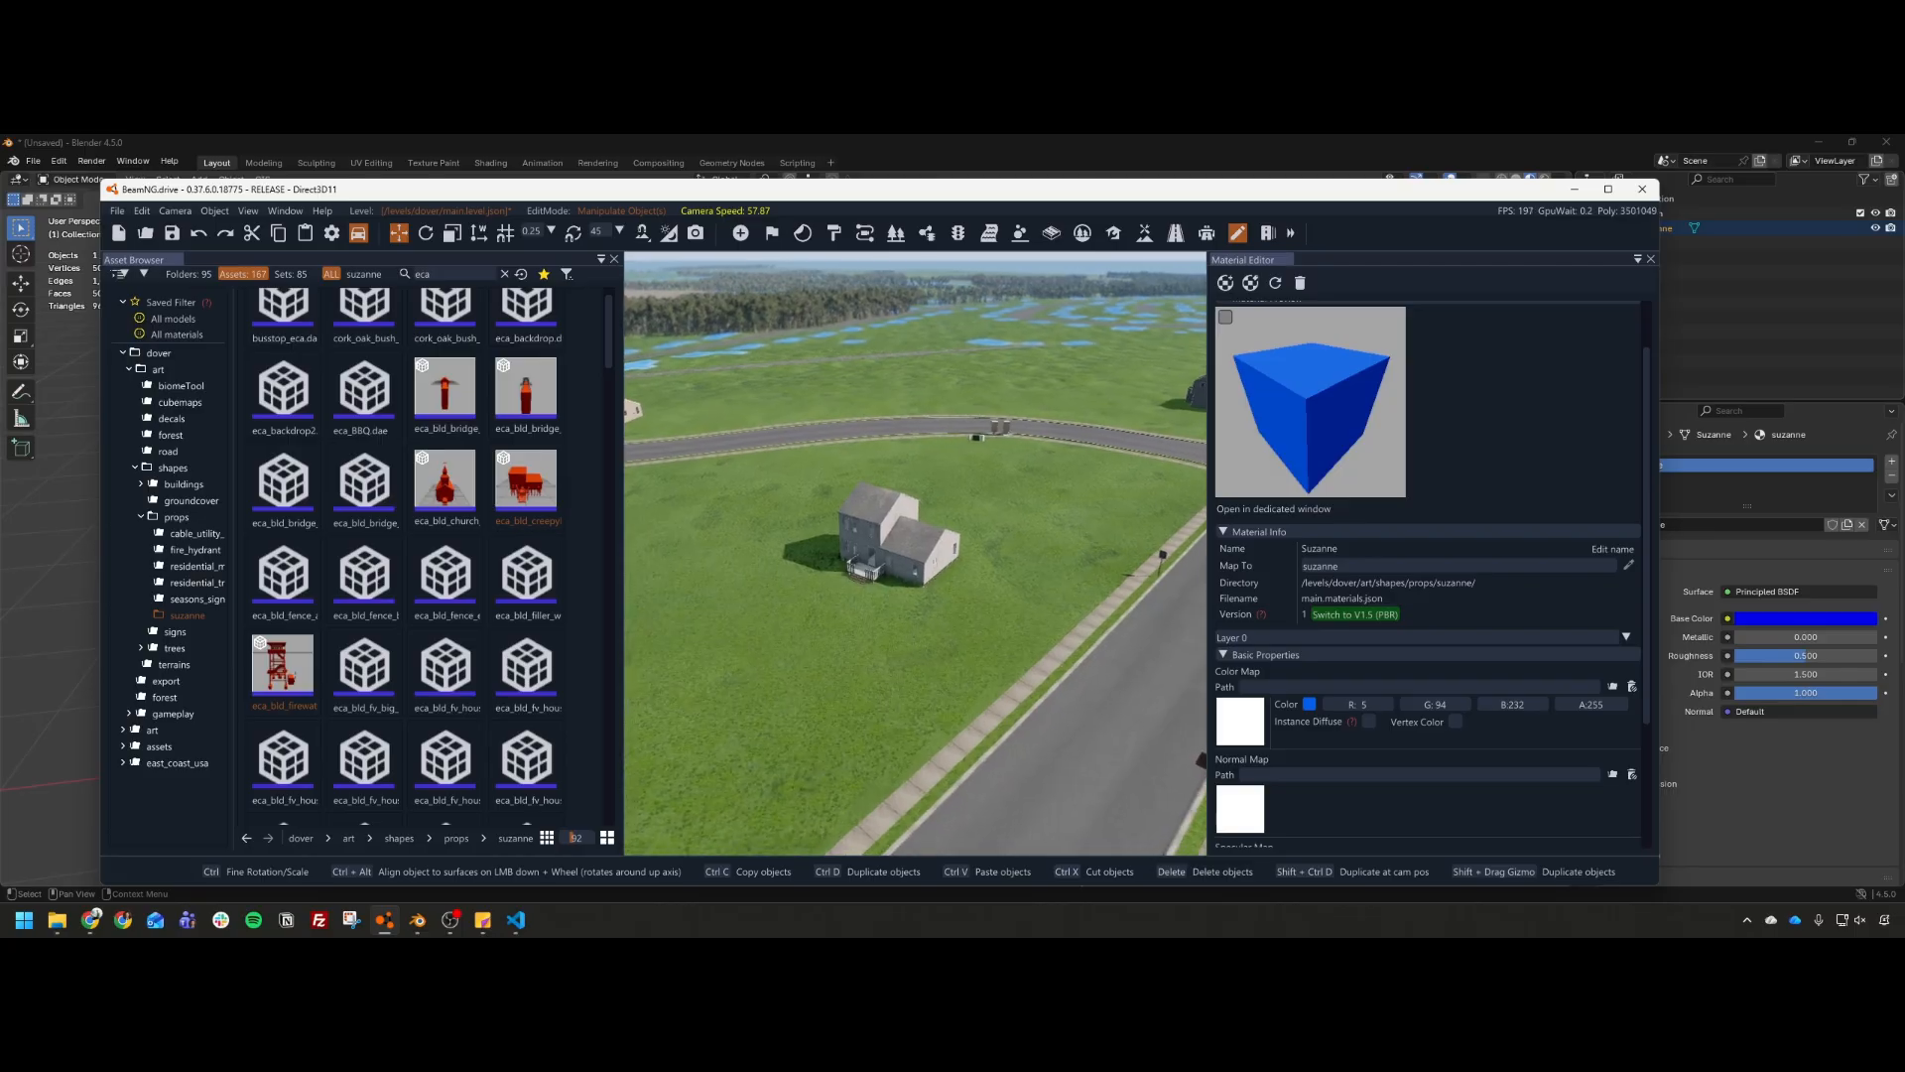
key("w")
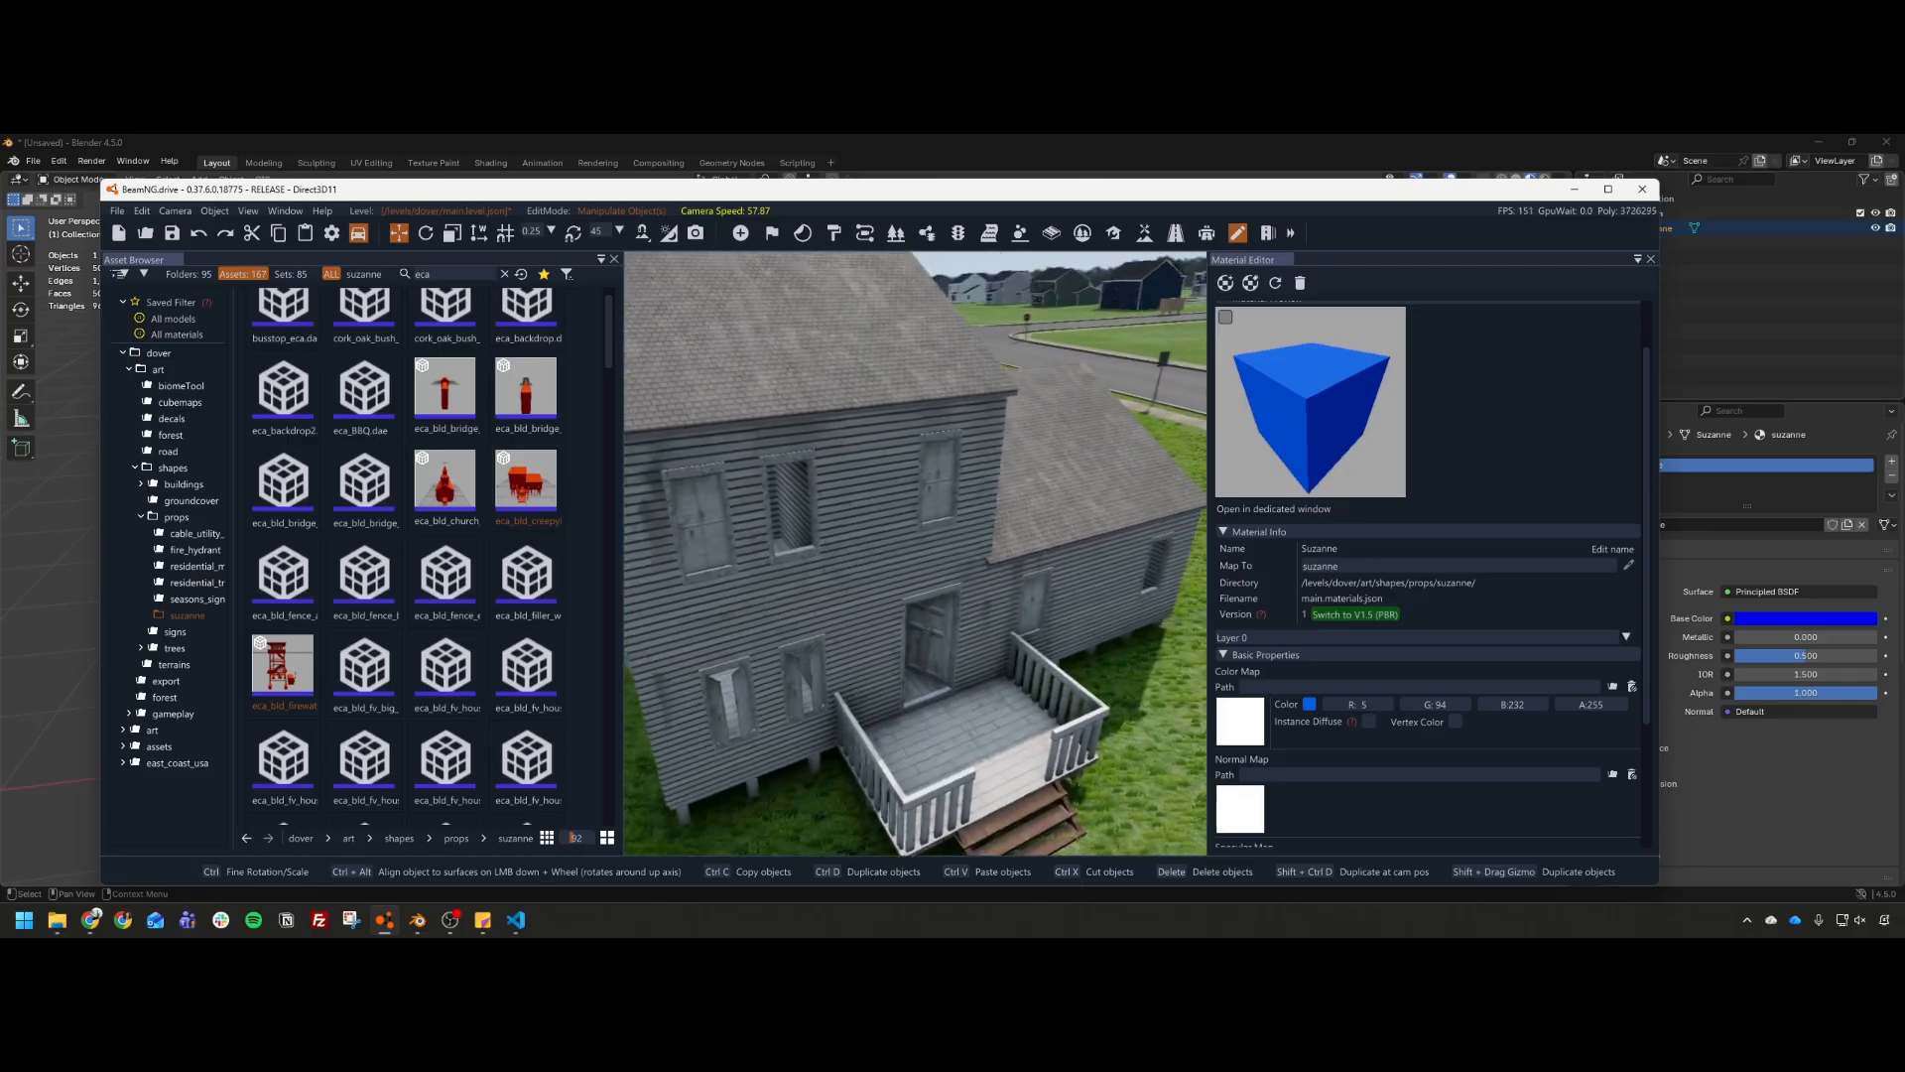
key("s")
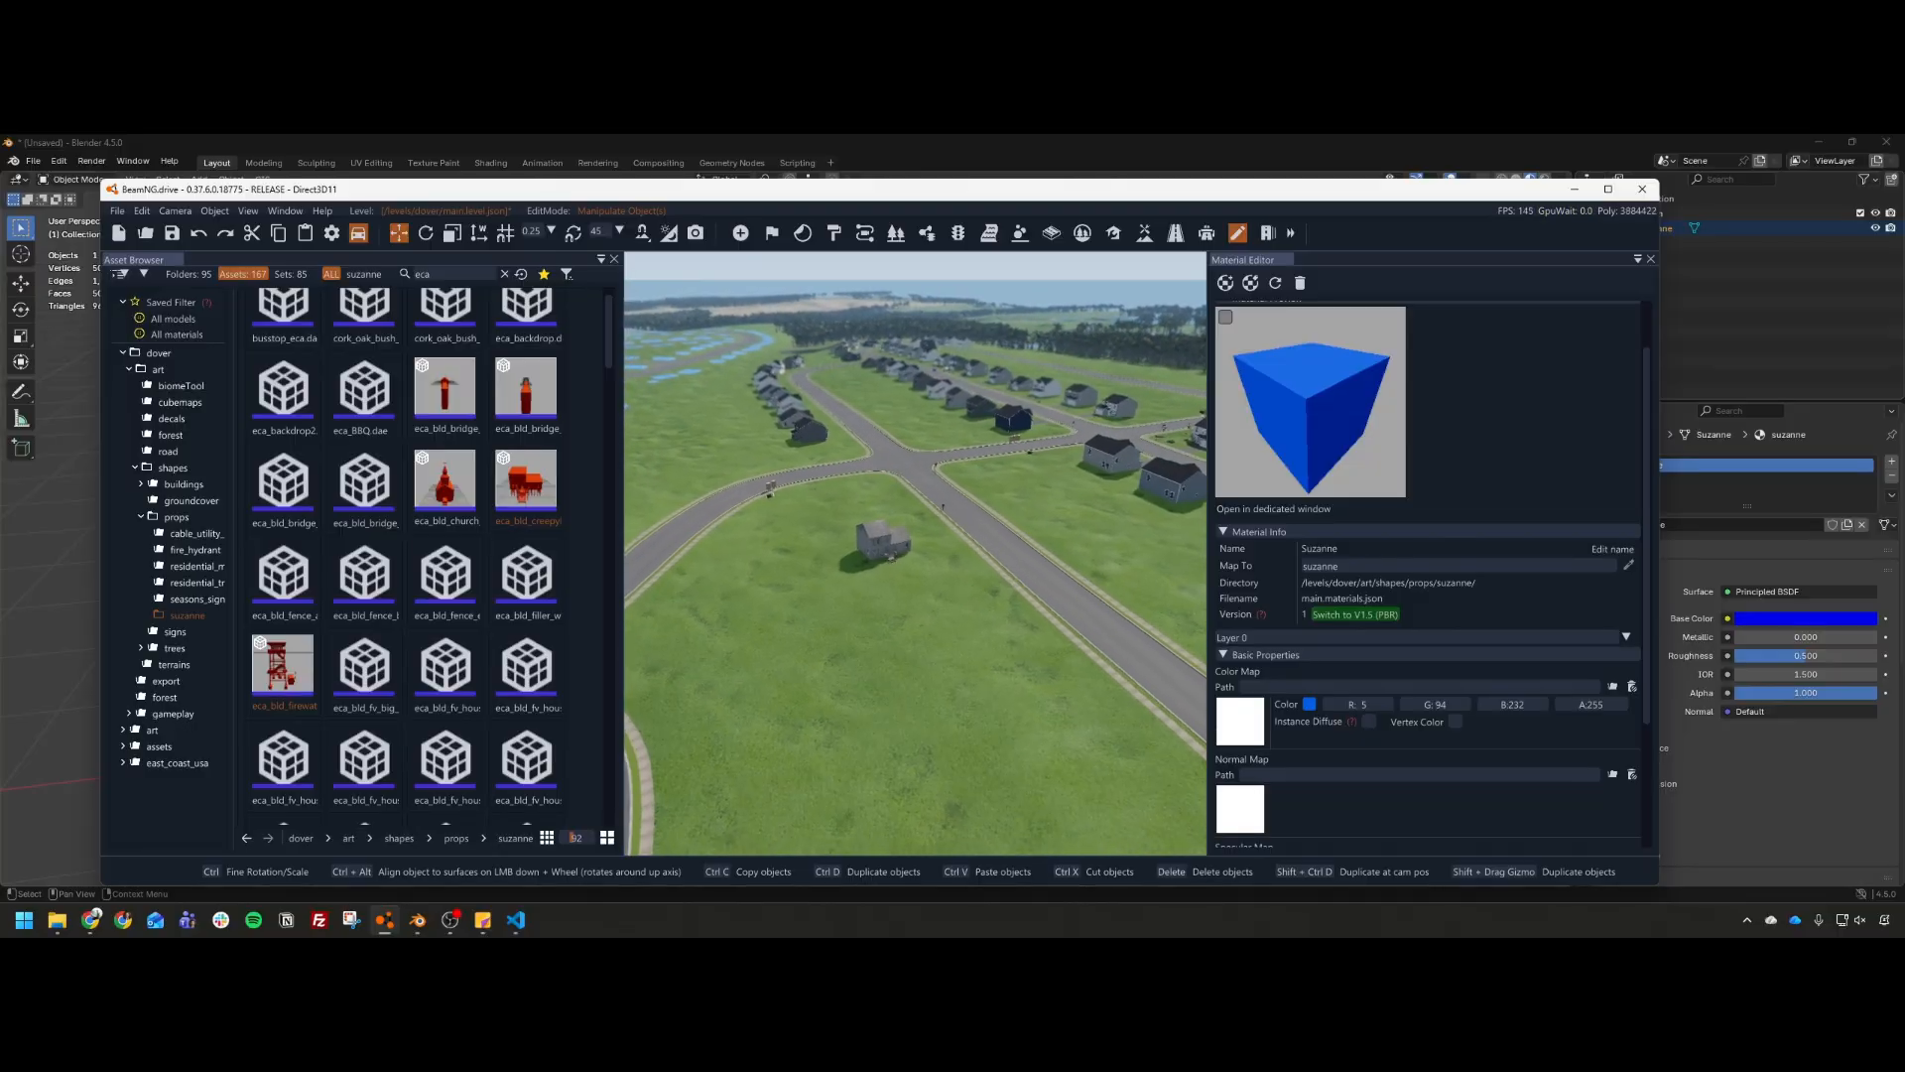
key("w")
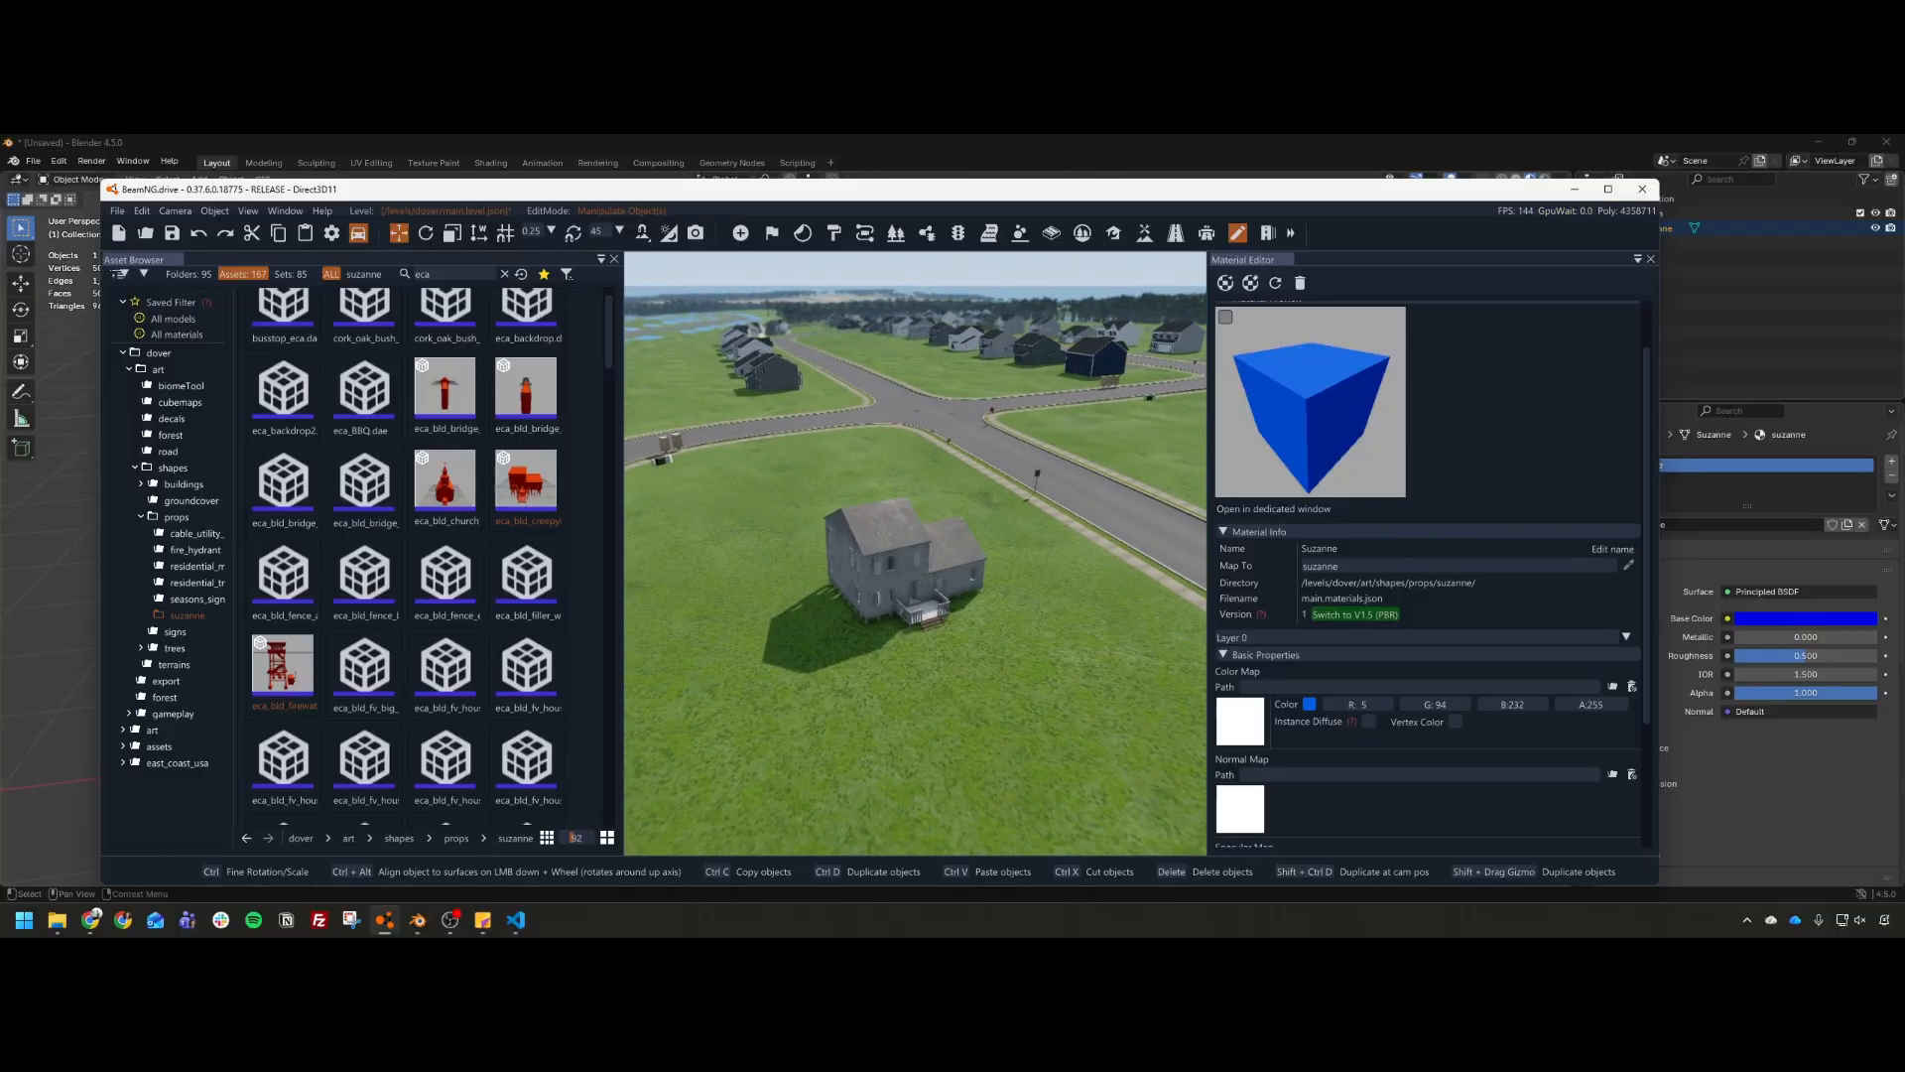
key("s")
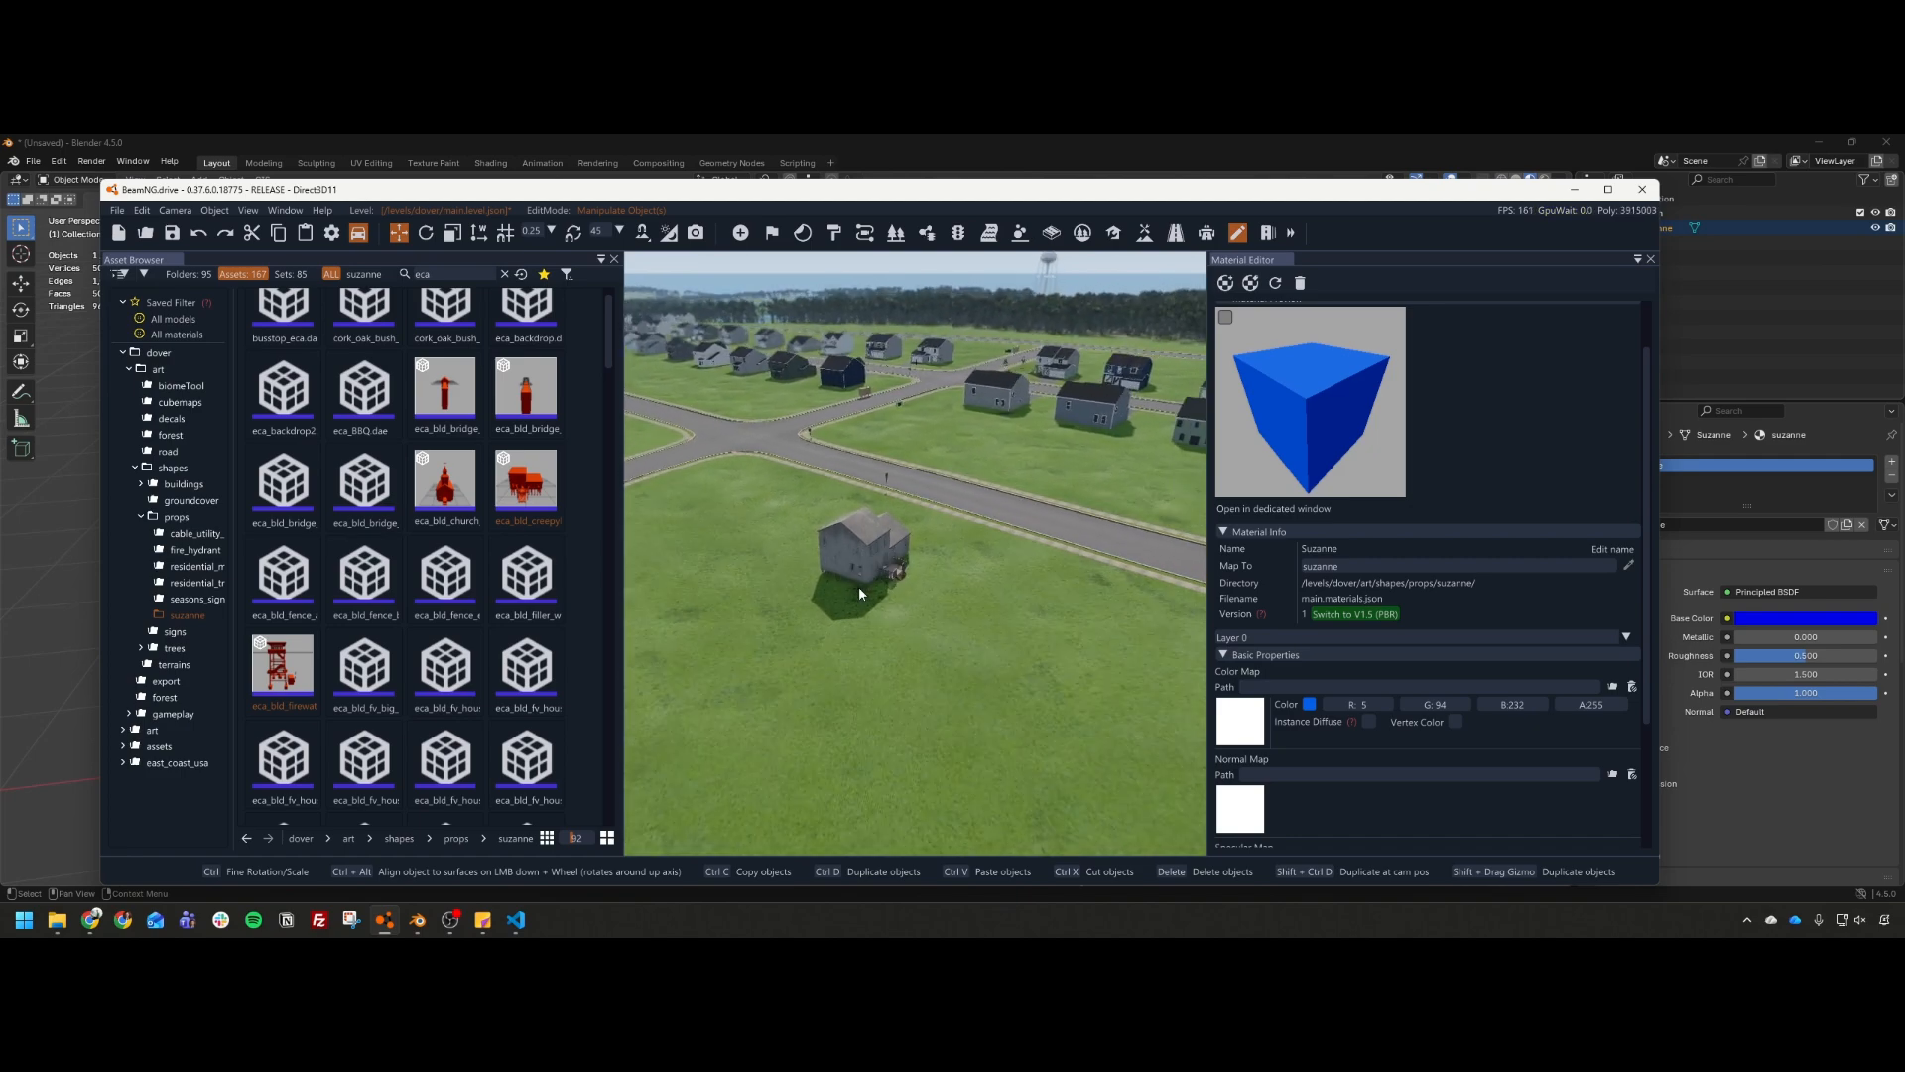
key("w")
key("s")
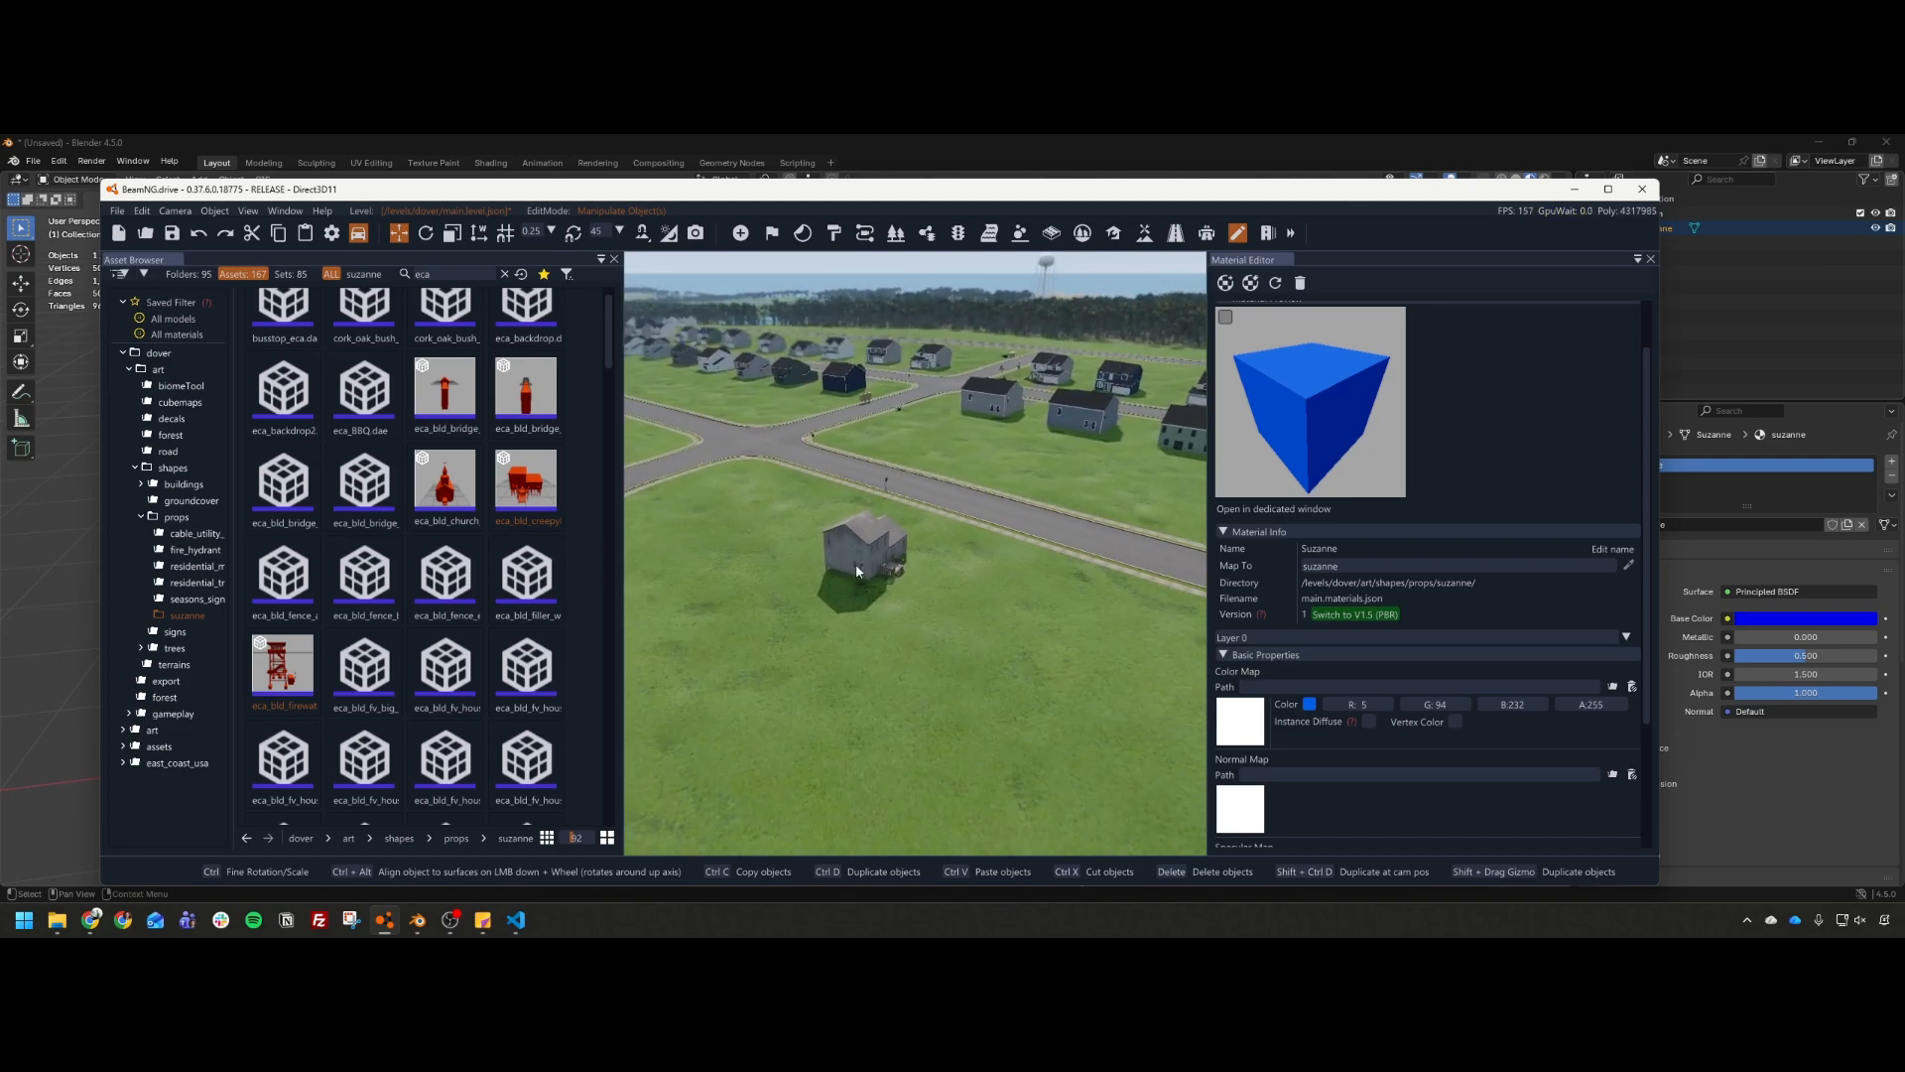
key("w")
key("d")
Step: Delete the creepy house from the grass and return to the residential street
mouse_move(859, 585)
right_mouse_down()
mouse_move(911, 579)
mouse_move(924, 607)
mouse_move(856, 588)
right_mouse_up()
left_click(902, 567)
key("Delete")
key("w")
scroll(925, 607, "down", 1)
key("w")
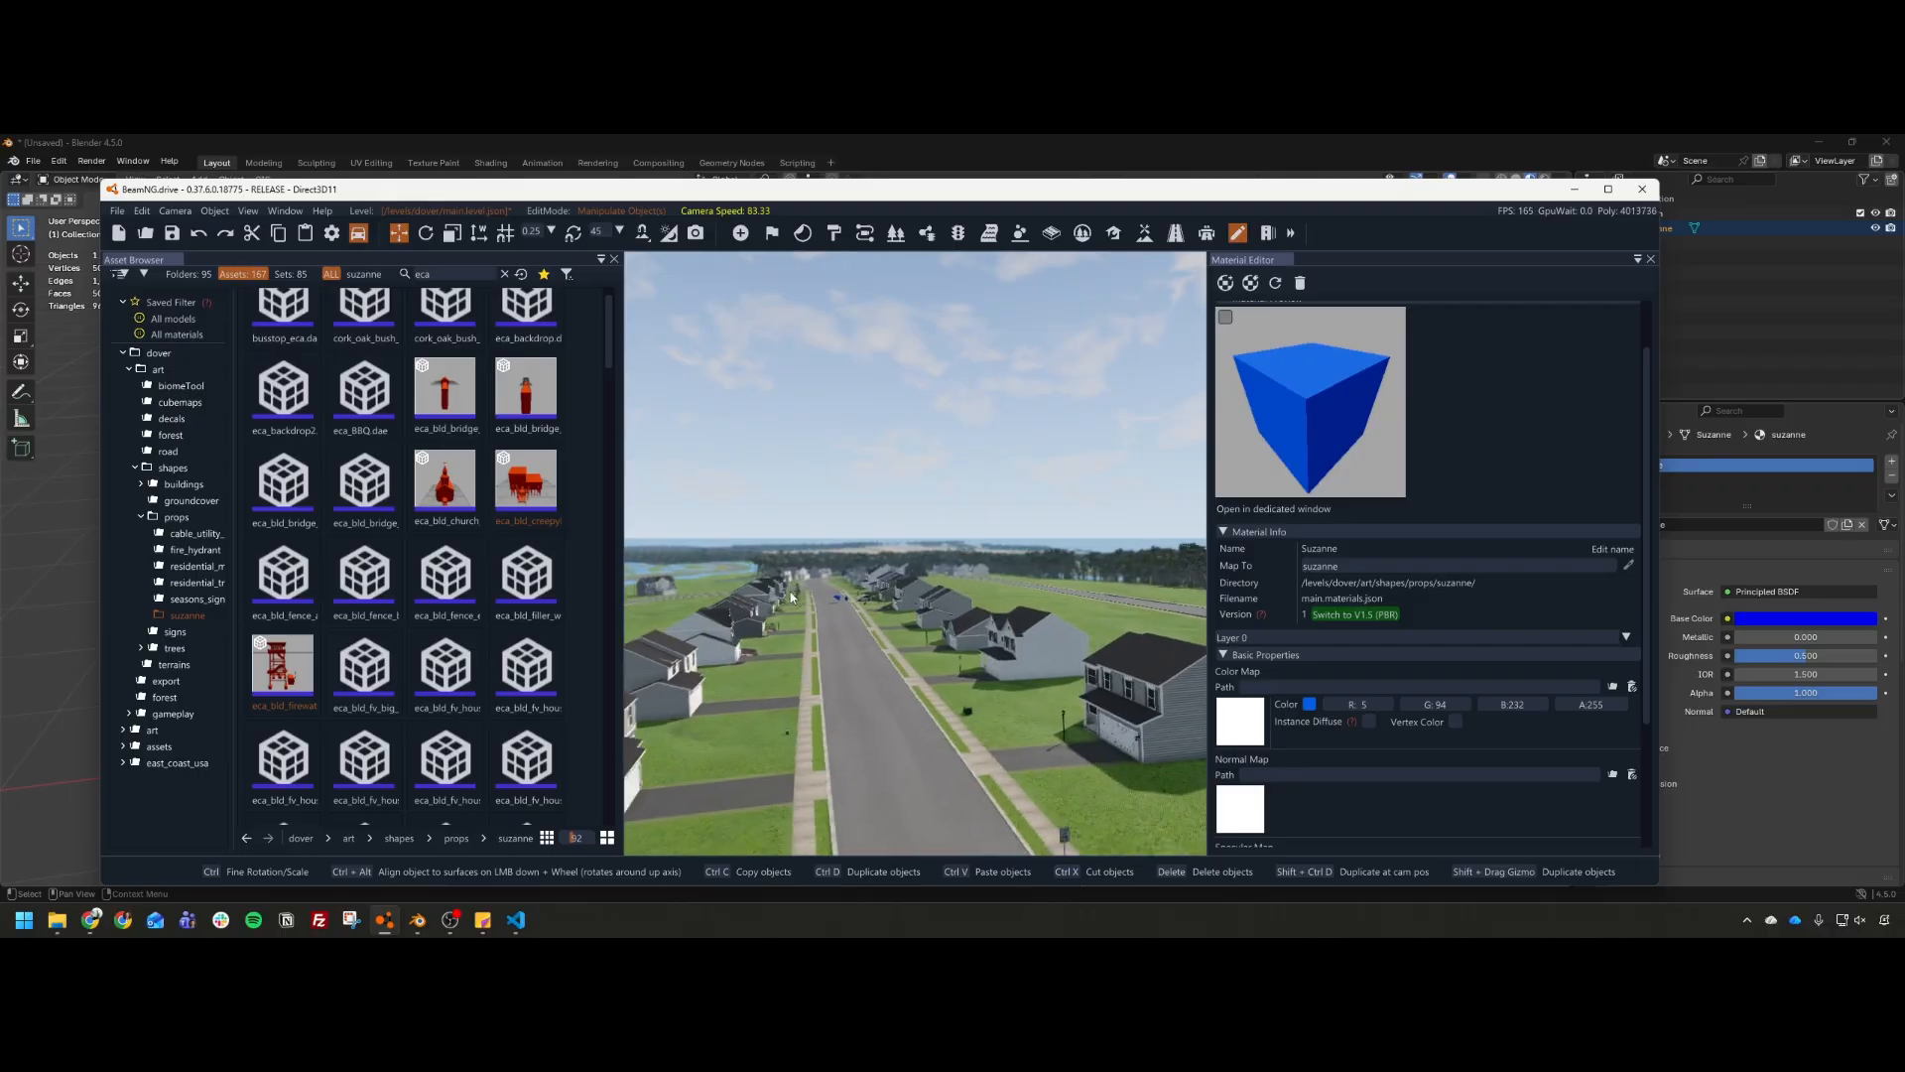
Step: Switch to Blender and open the recent file revere.blend
left_click(1574, 189)
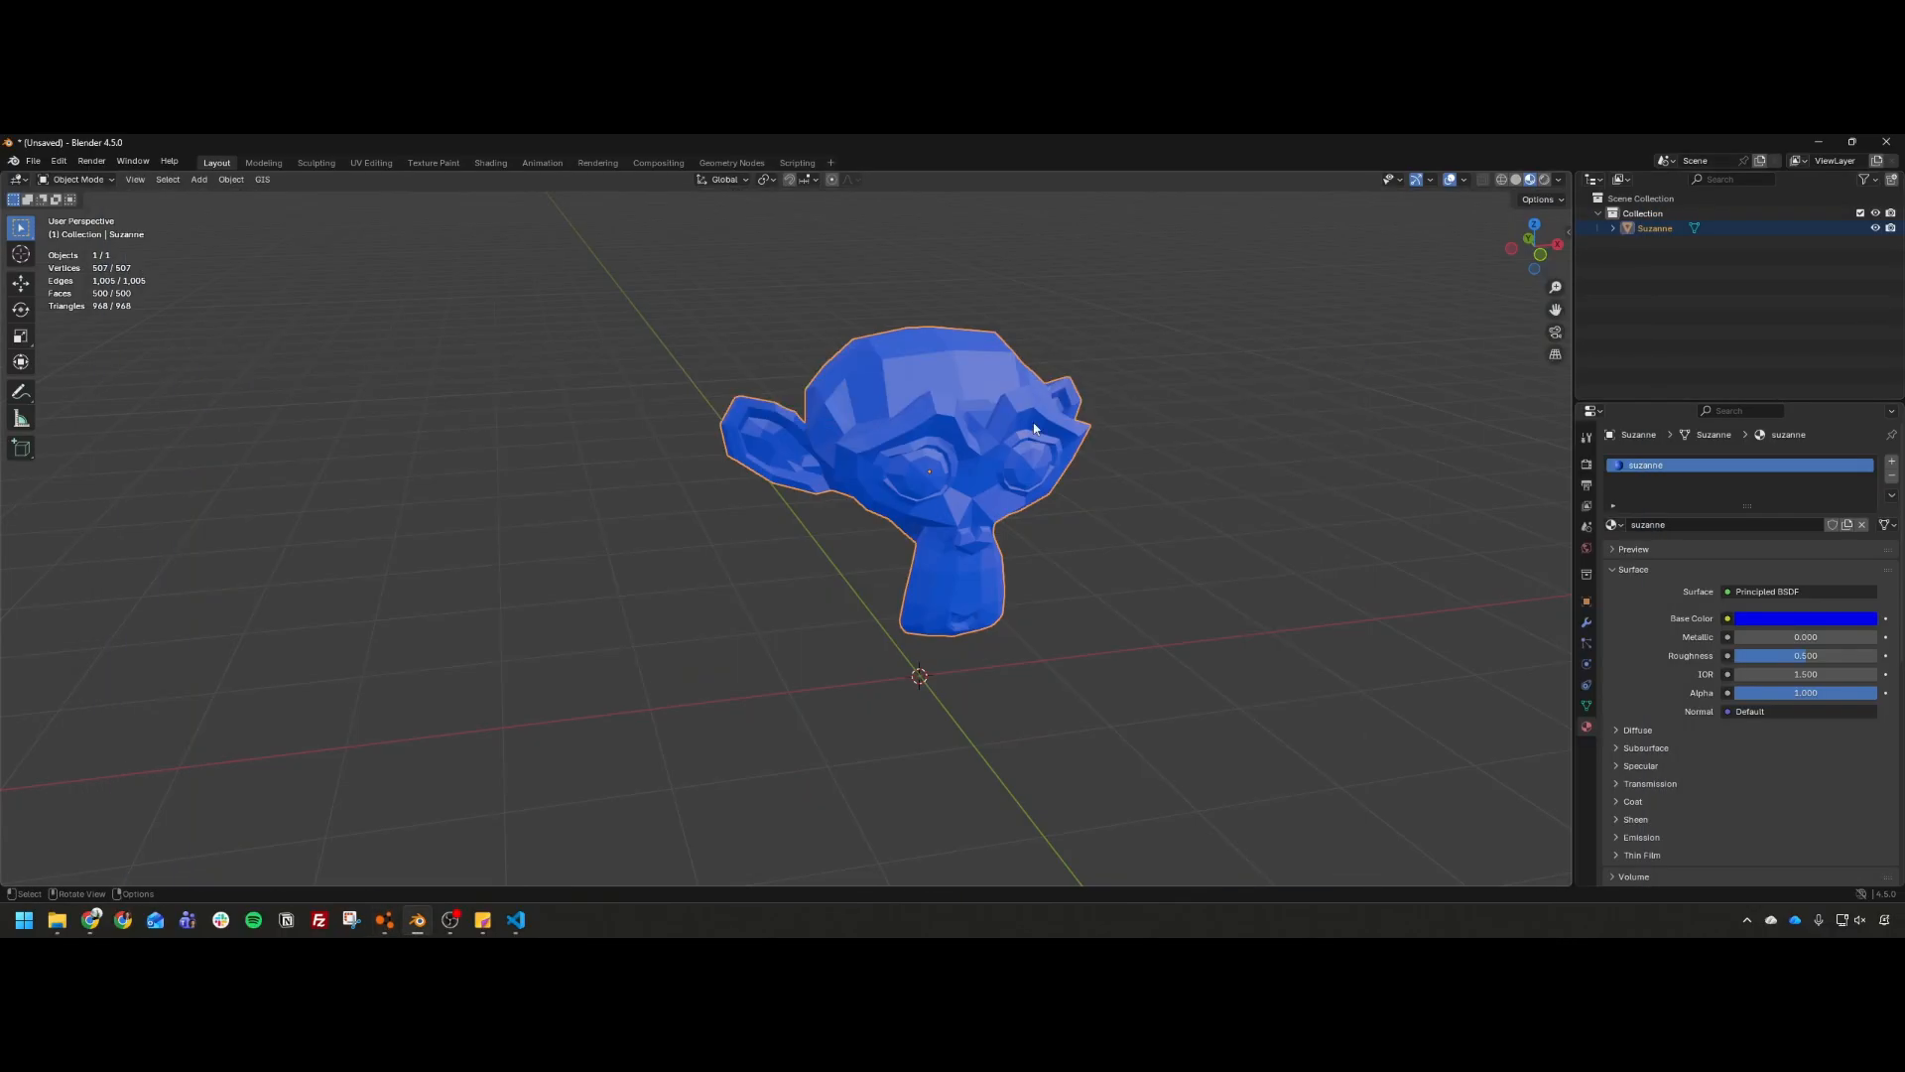
left_click(32, 160)
mouse_move(99, 216)
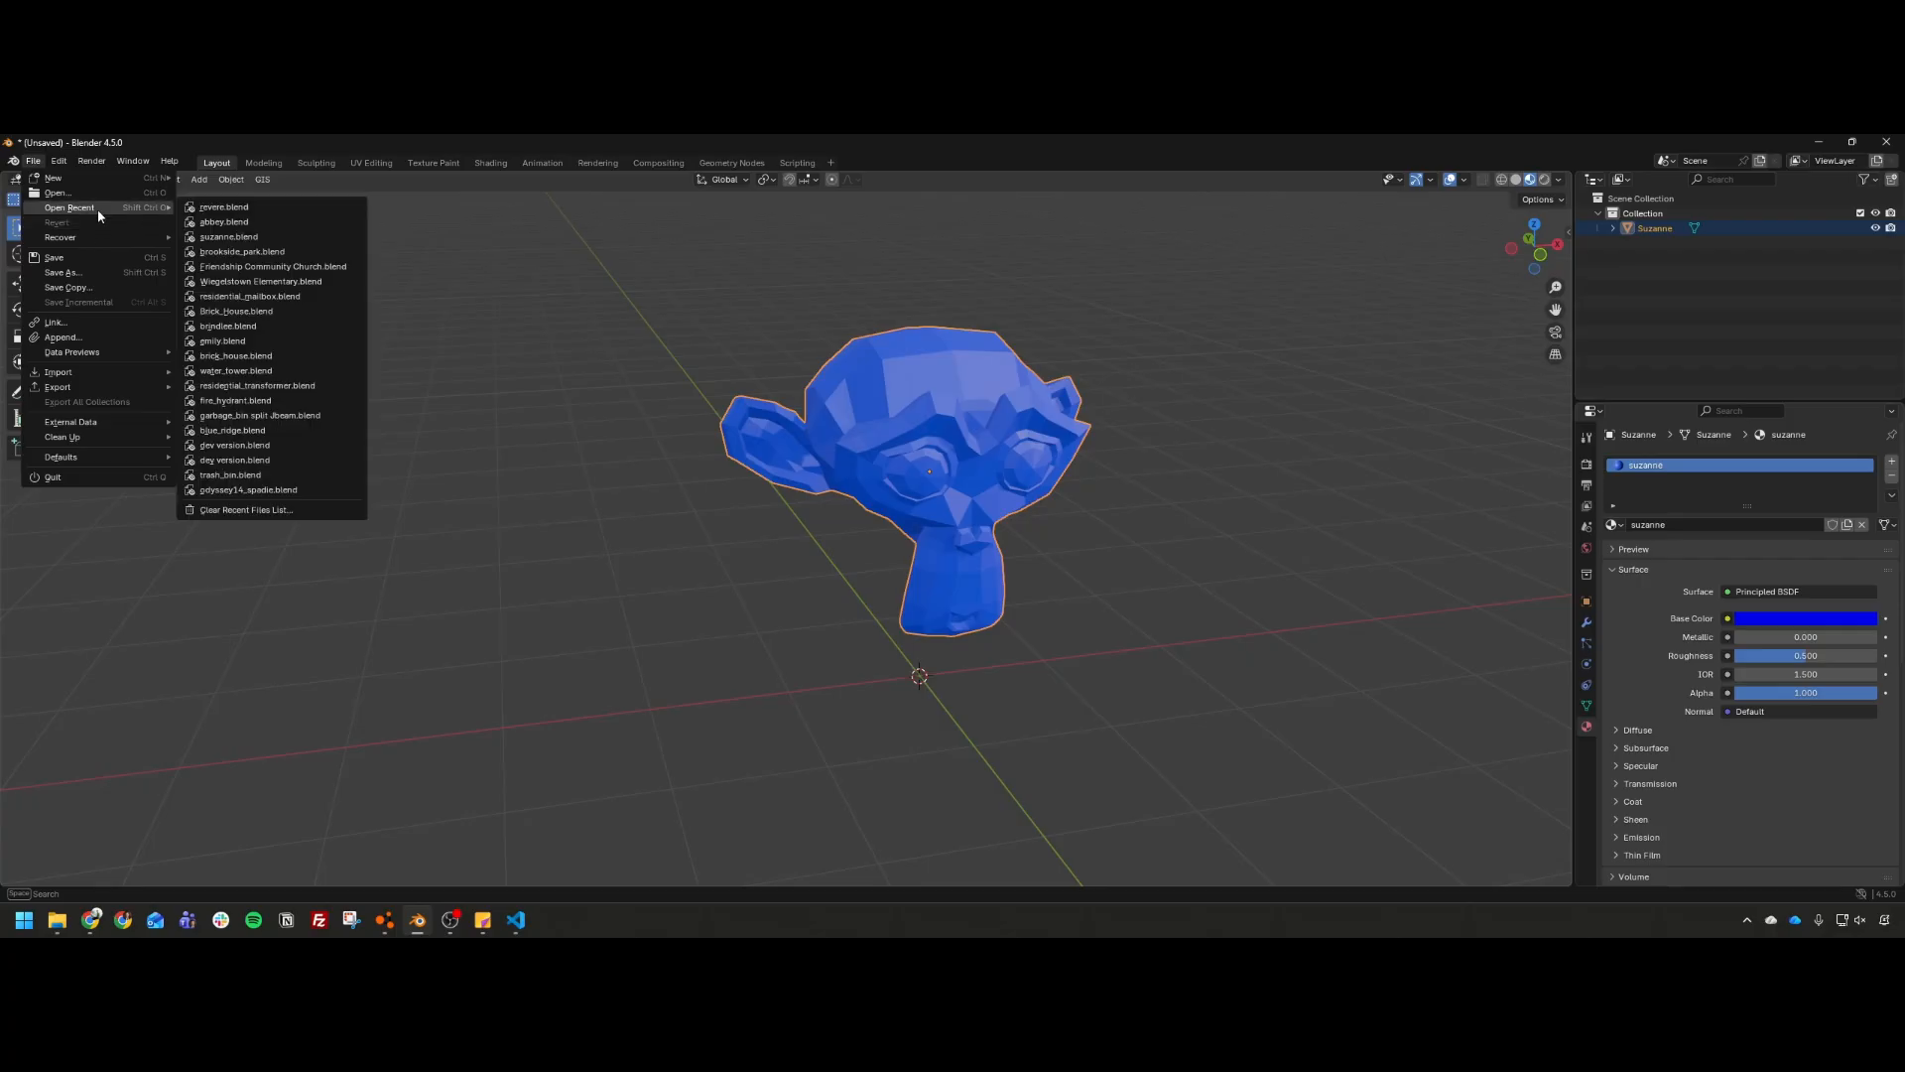
left_click(242, 210)
left_click(954, 548)
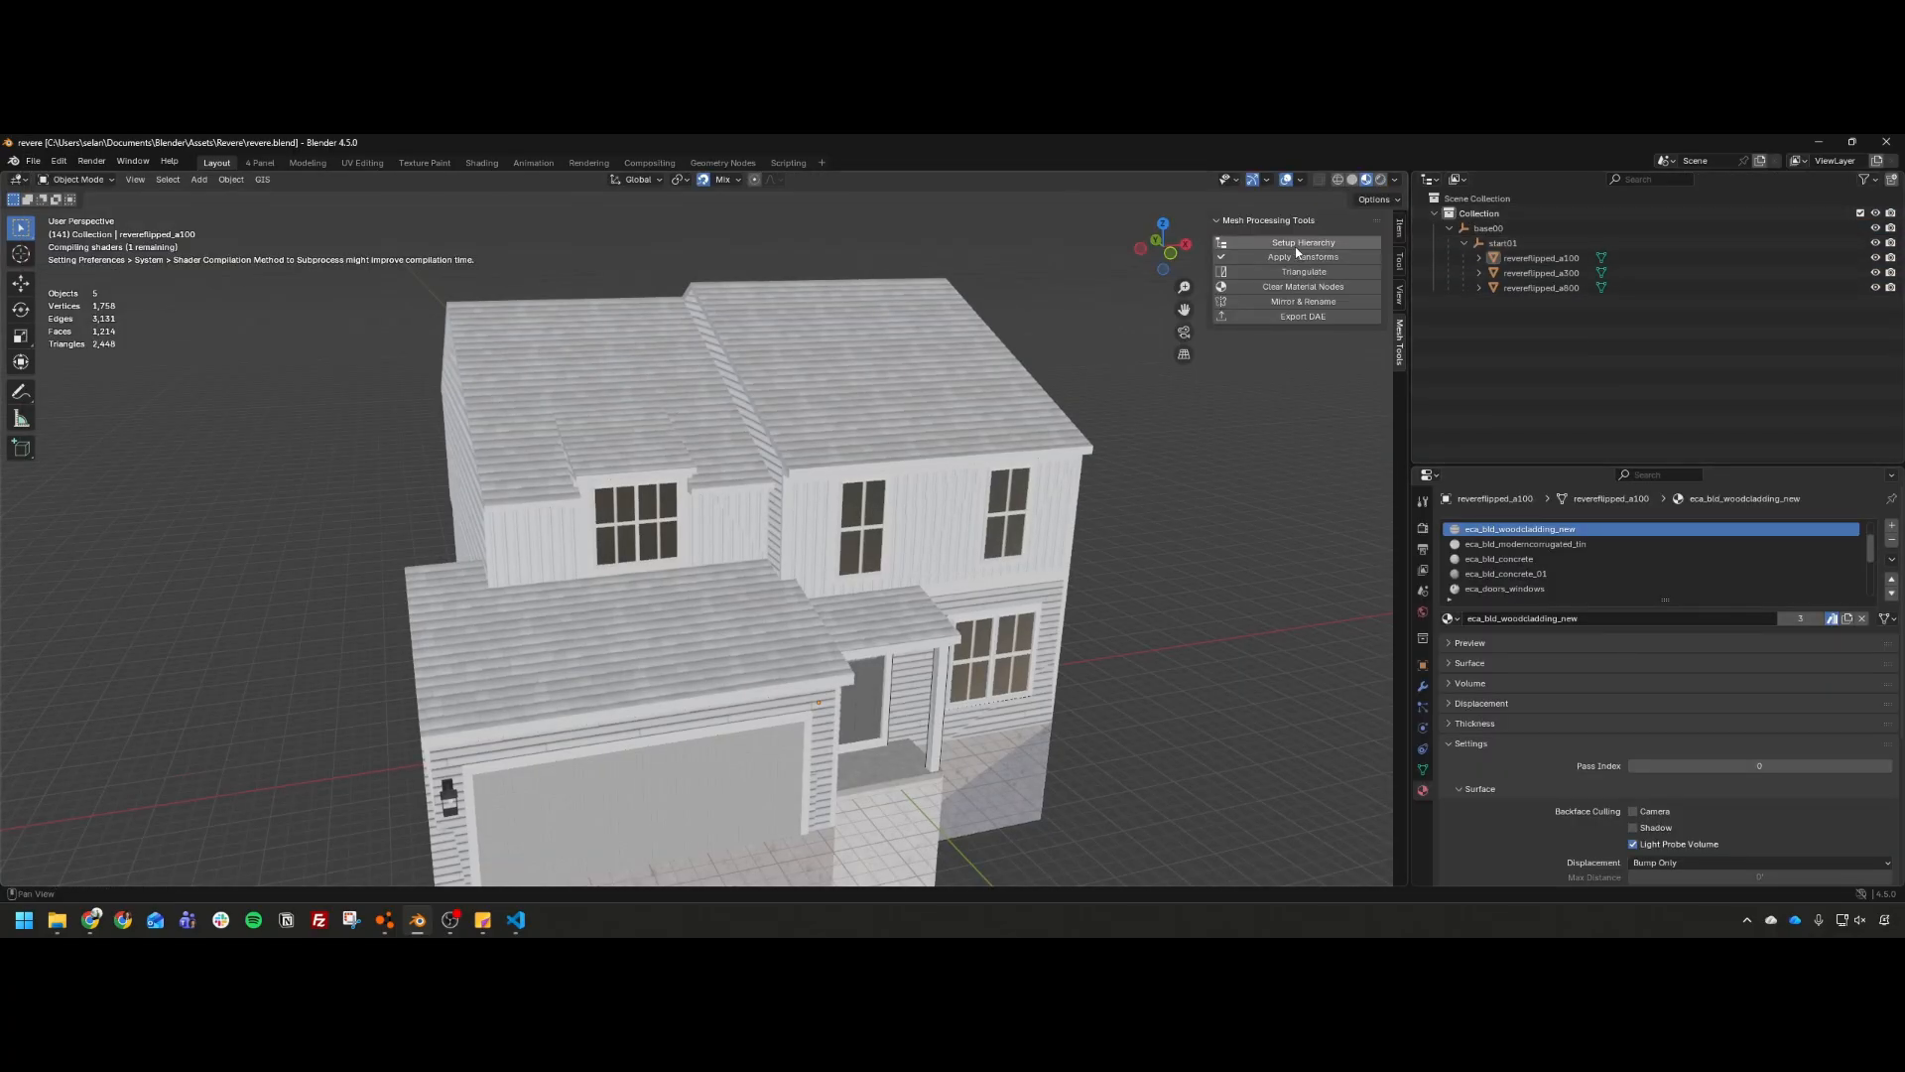
Step: Examine the house's object hierarchy: the base00 and start01 empties and the revereflipped a100, a300 and a800 meshes
scroll(1040, 462, "down", 5)
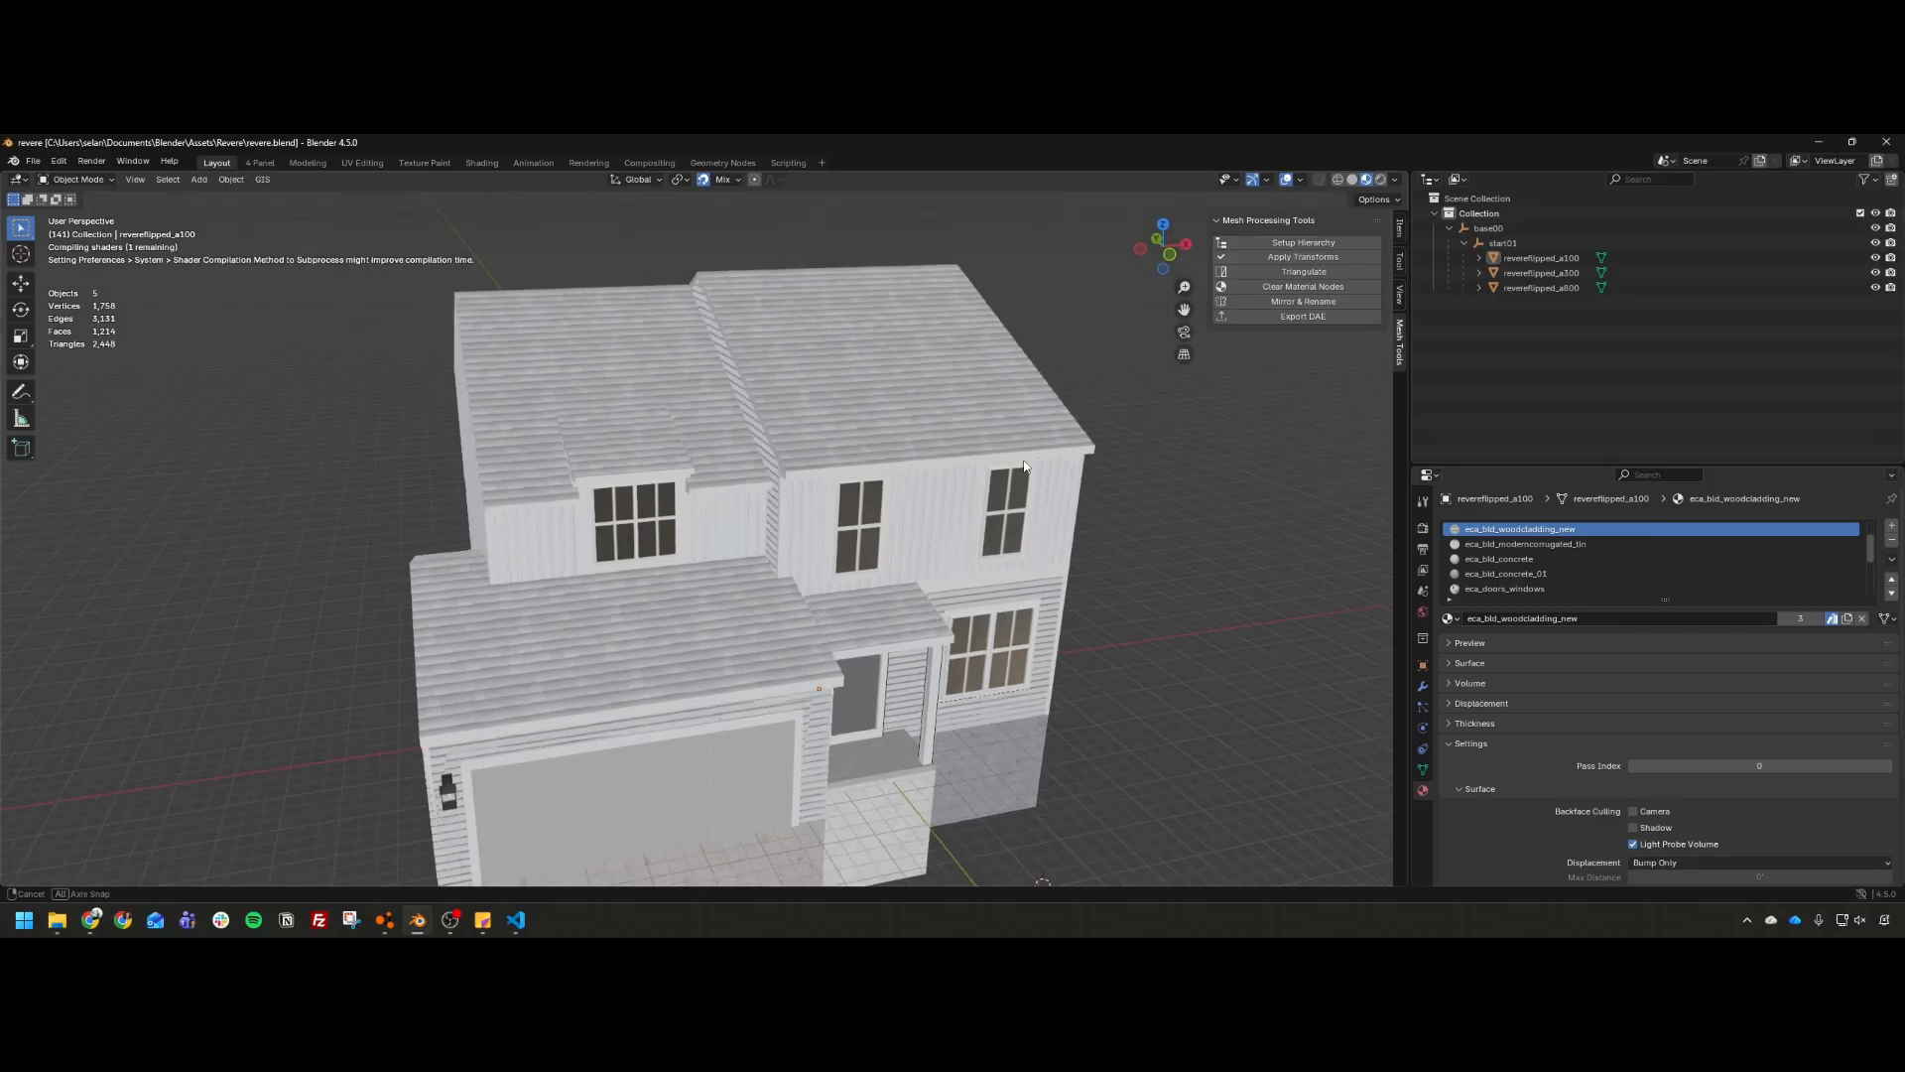
scroll(1046, 400, "up", 3)
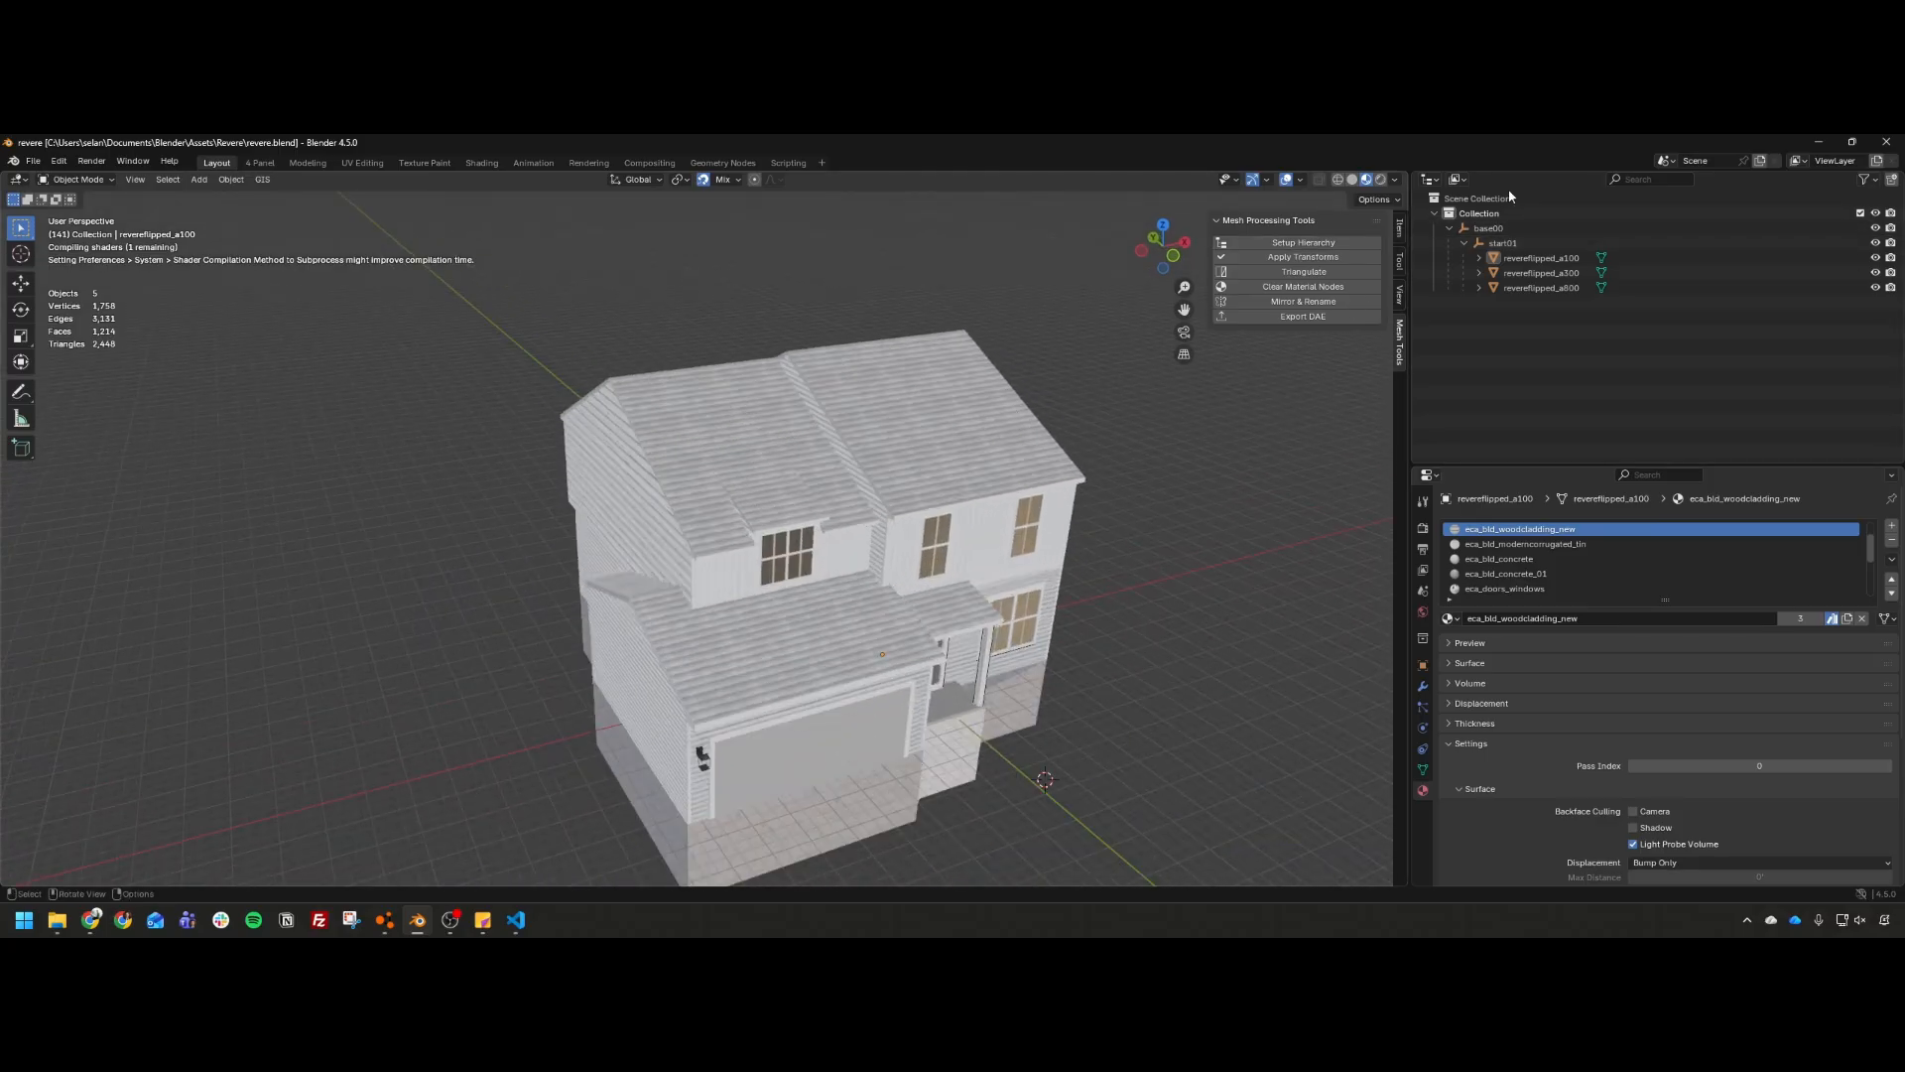
left_click(1465, 231)
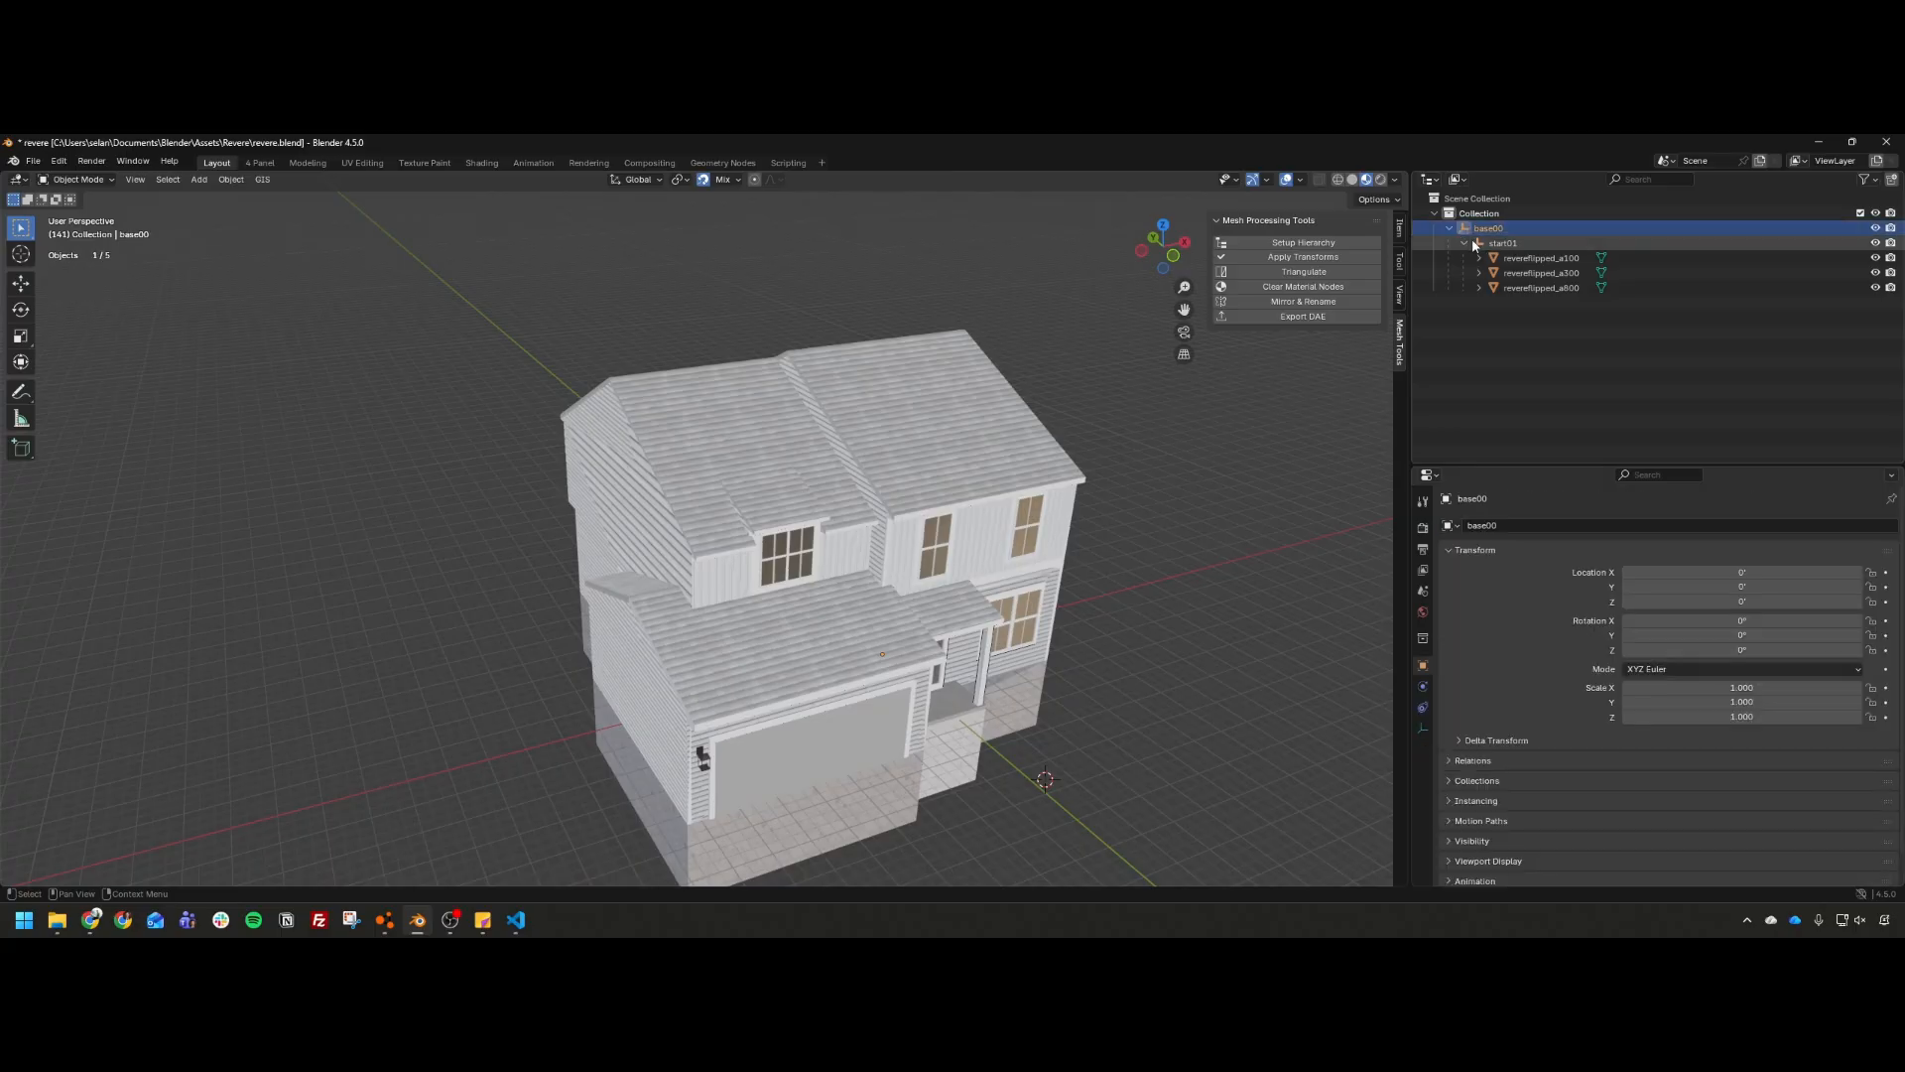
left_click(1480, 245)
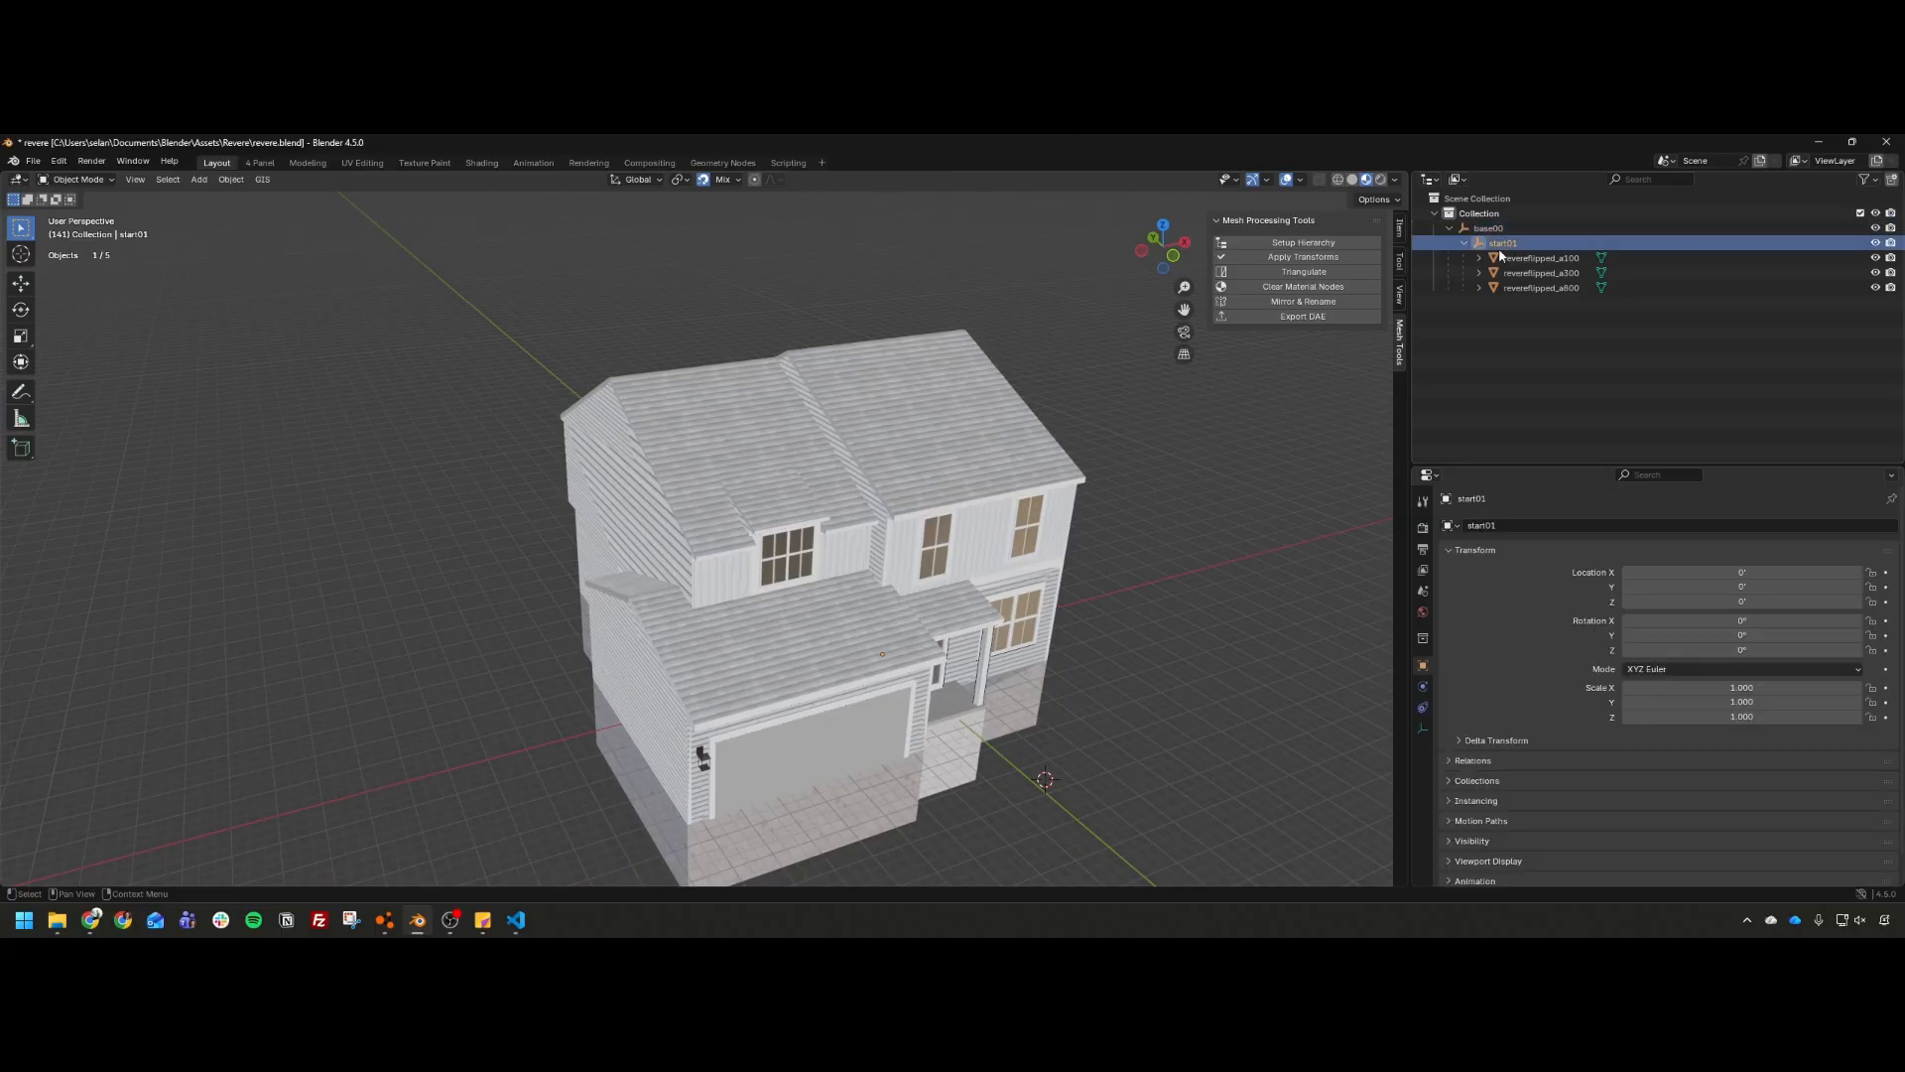
left_click(1503, 258)
left_click(1511, 273)
left_click(1518, 287)
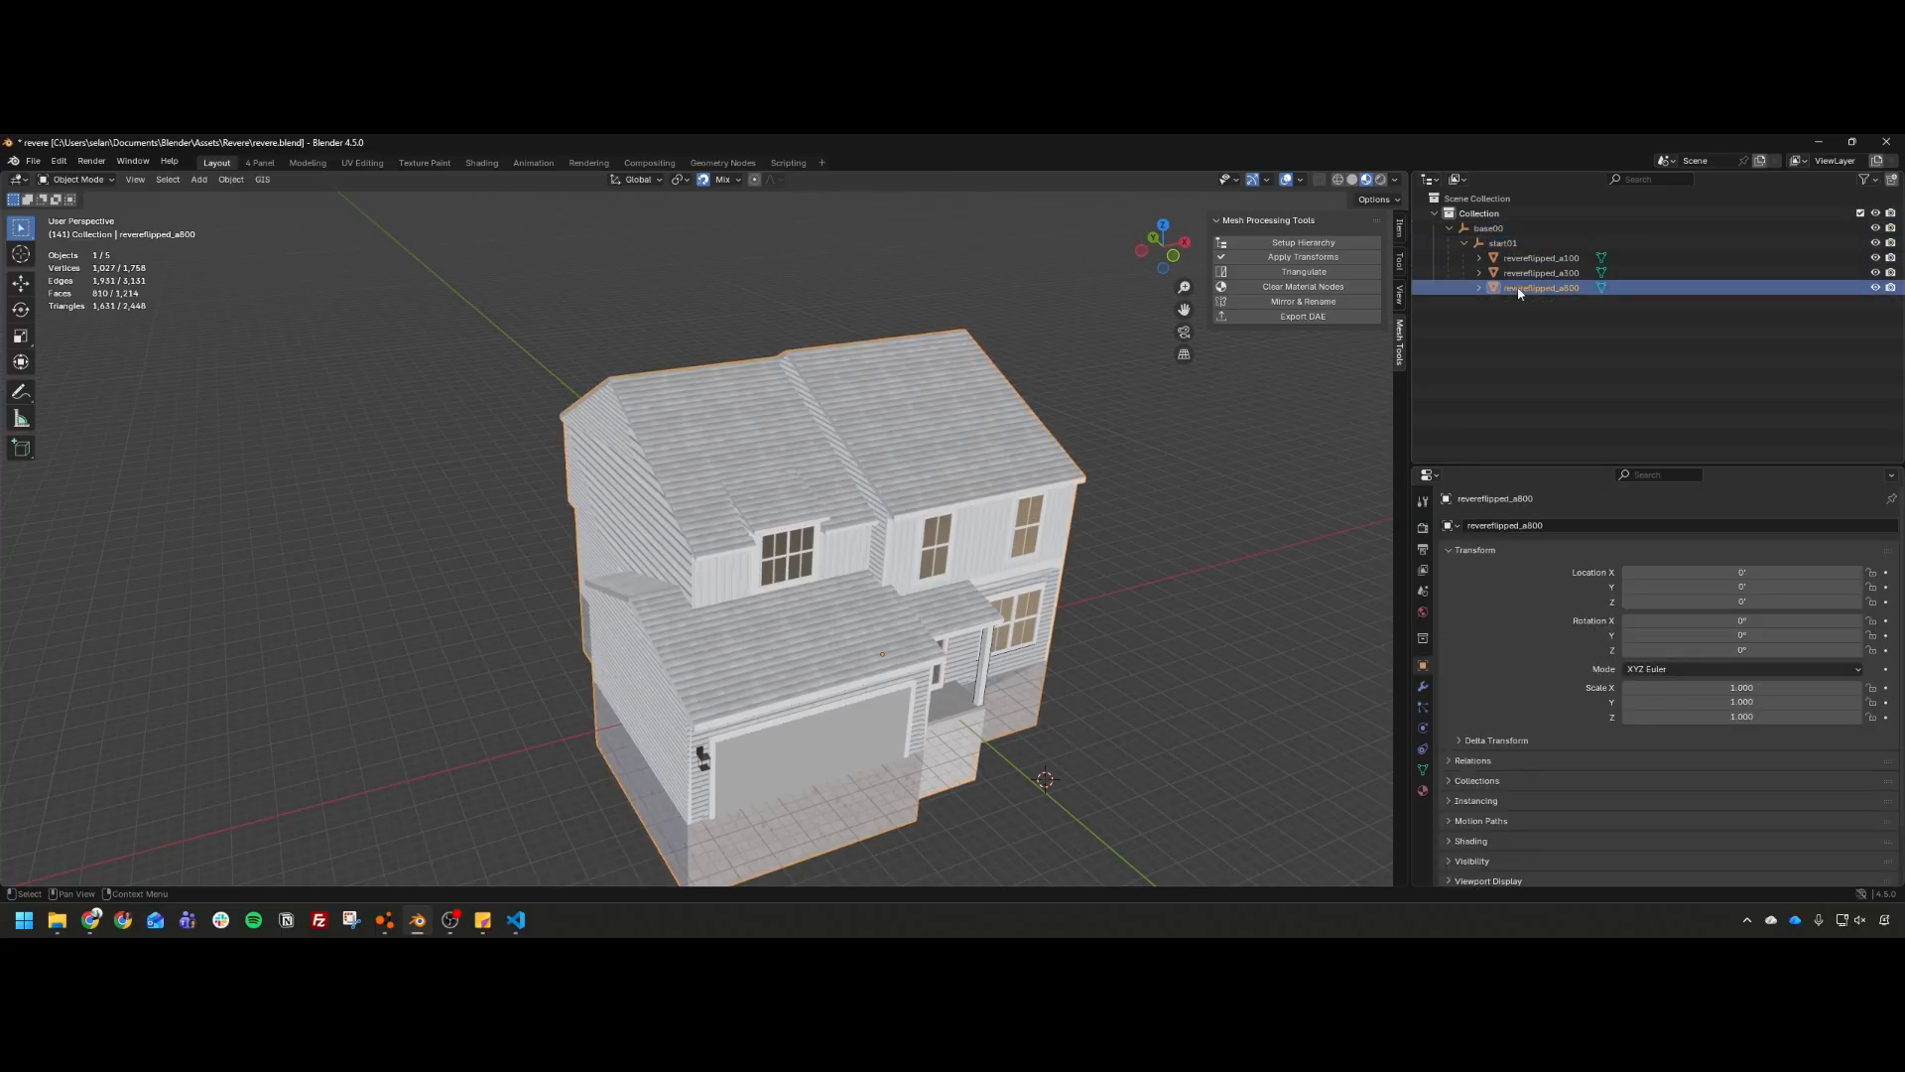
left_click(1520, 275)
left_click(1521, 262)
left_click(1489, 231)
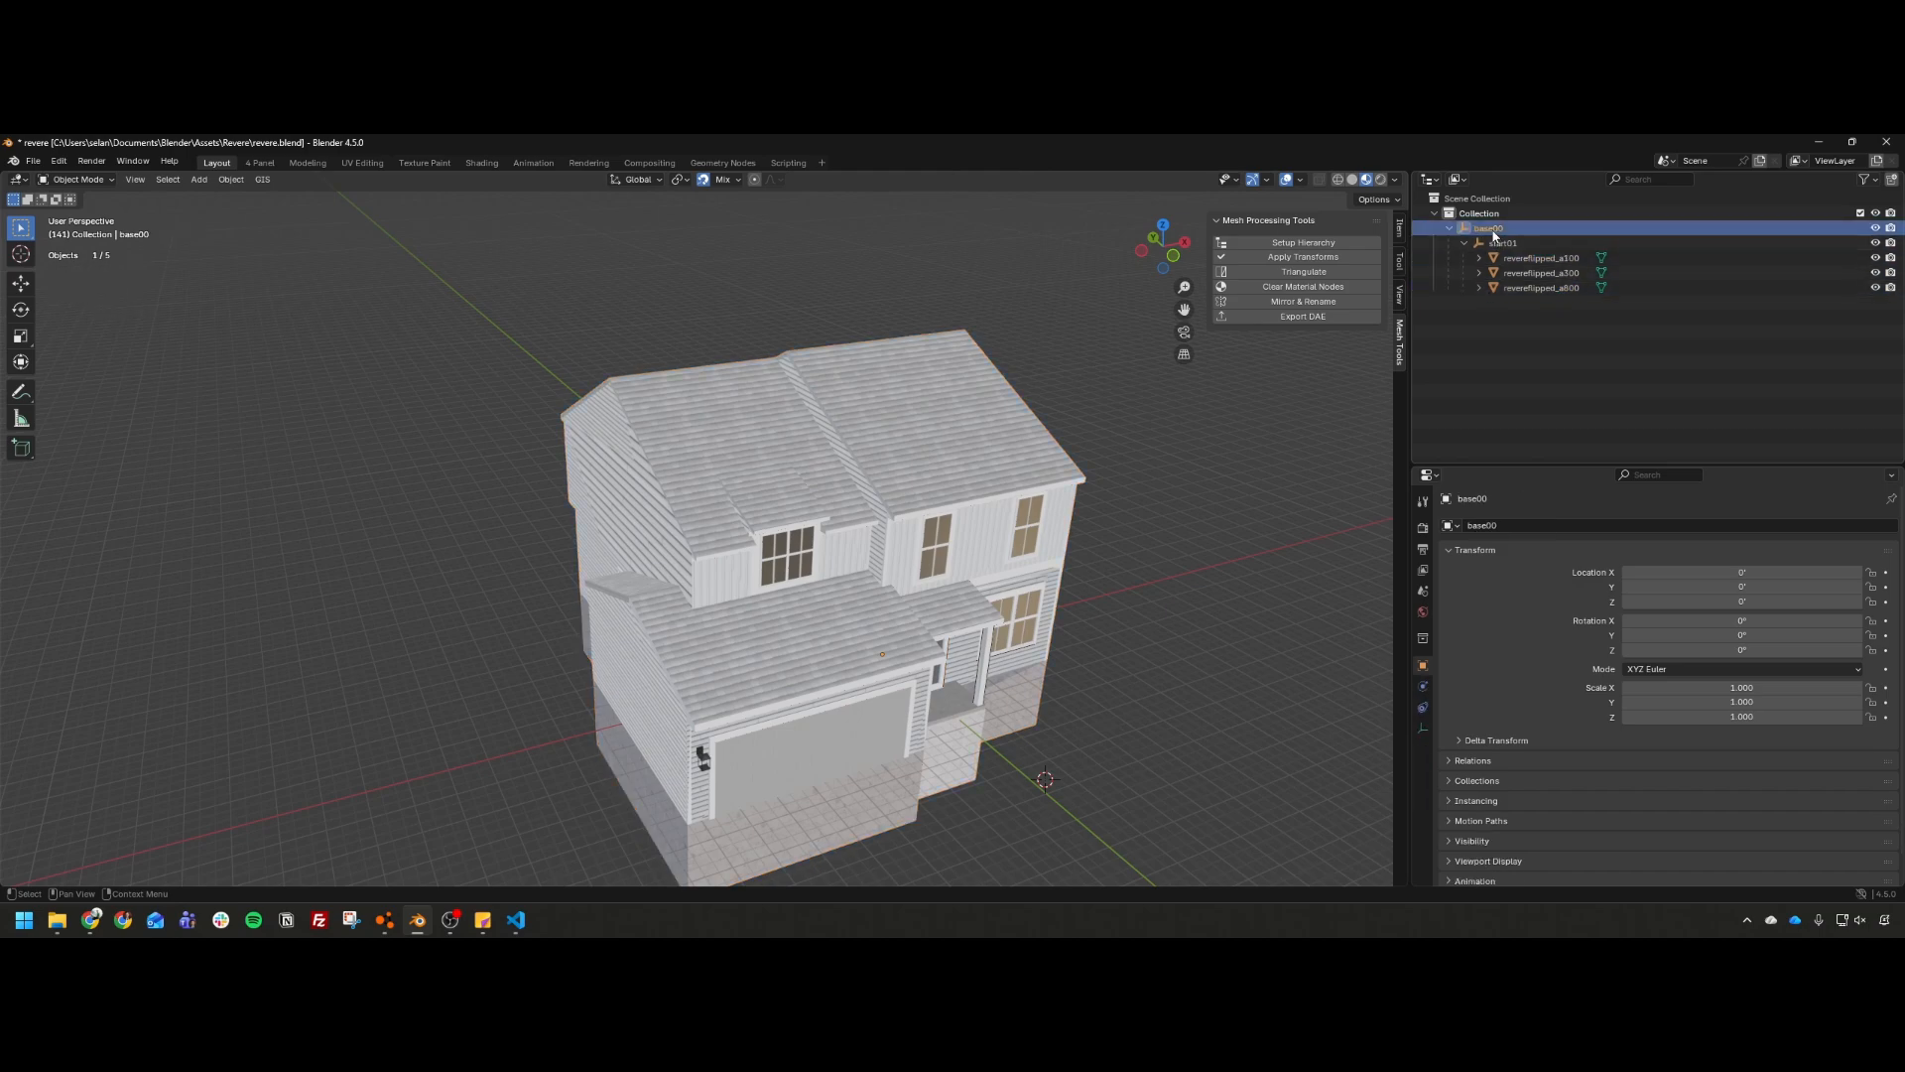
left_click(1510, 245)
left_click(1520, 258)
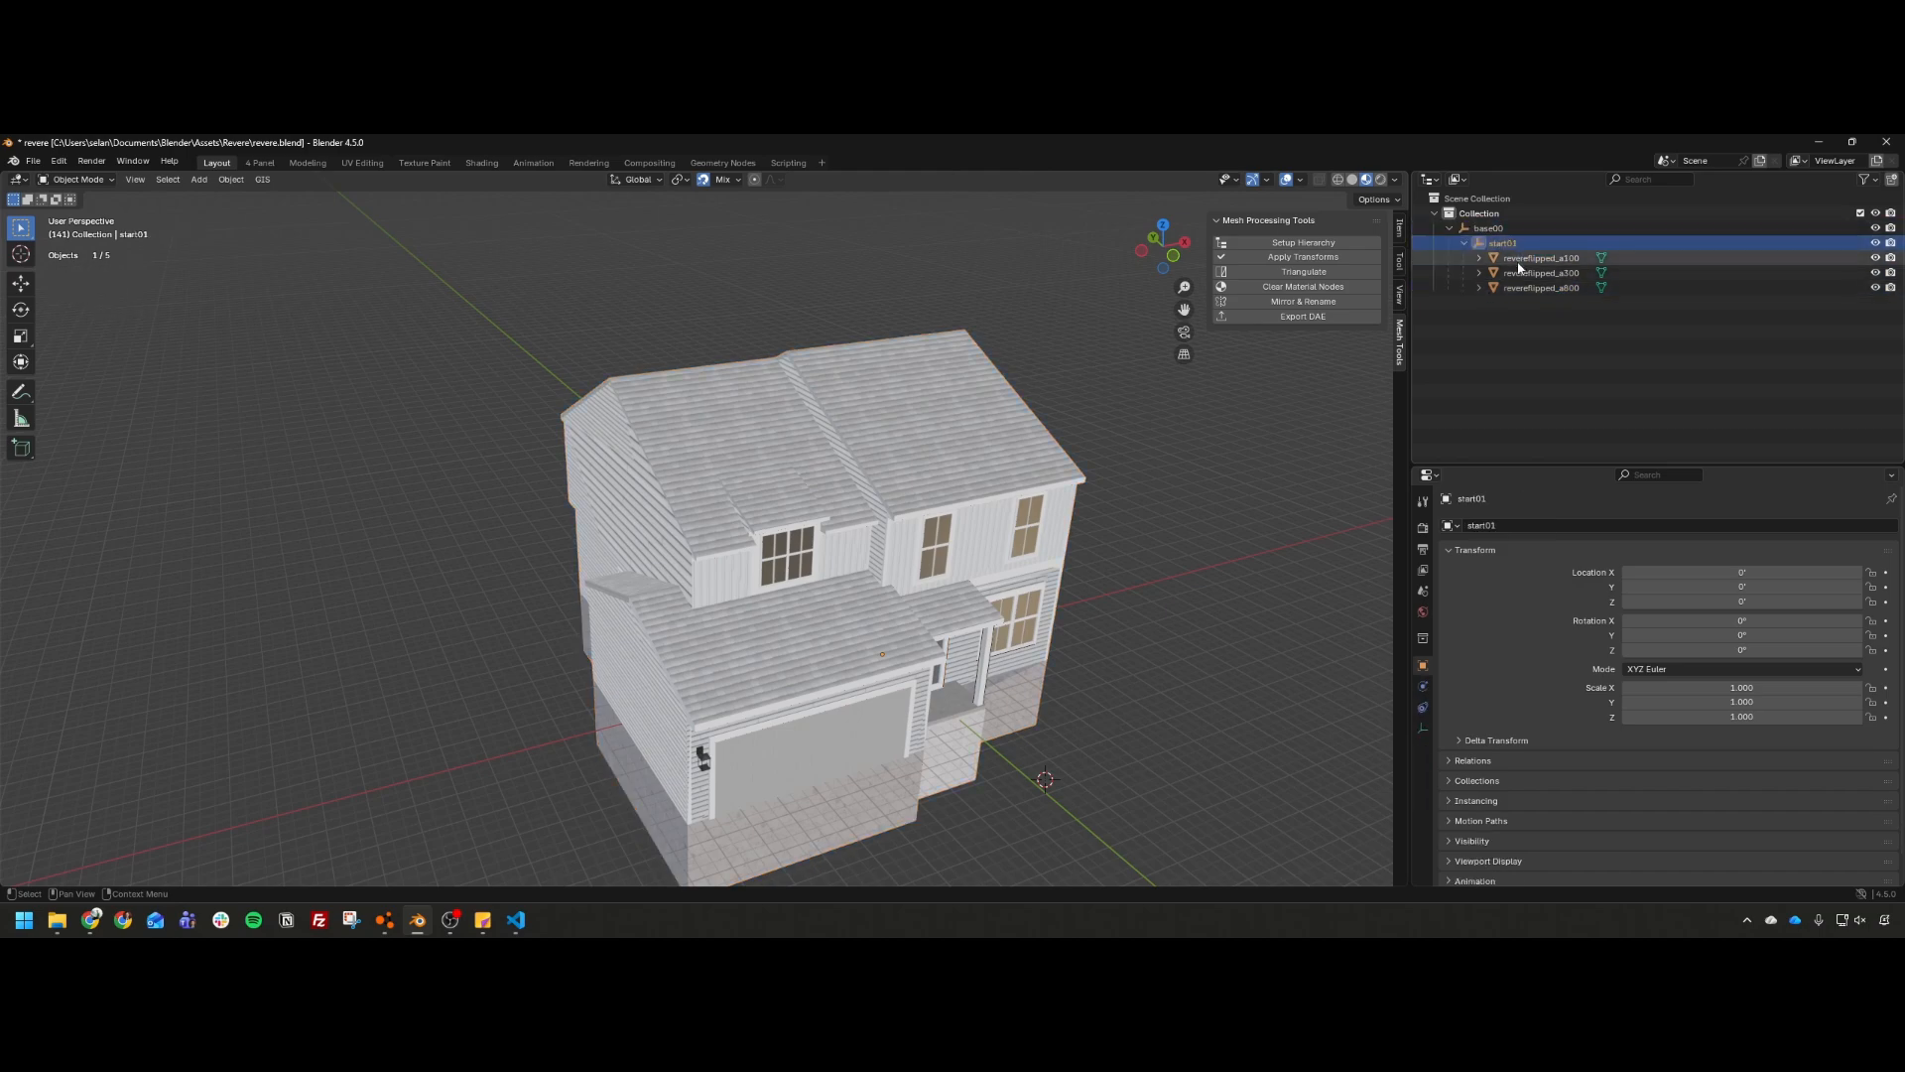
Step: Examine the number suffixes of the three revereflipped meshes, opening the a100 mesh's name and leaving it as is
left_click(1522, 272)
left_click(1529, 288)
left_click(1534, 259)
left_click(1533, 273)
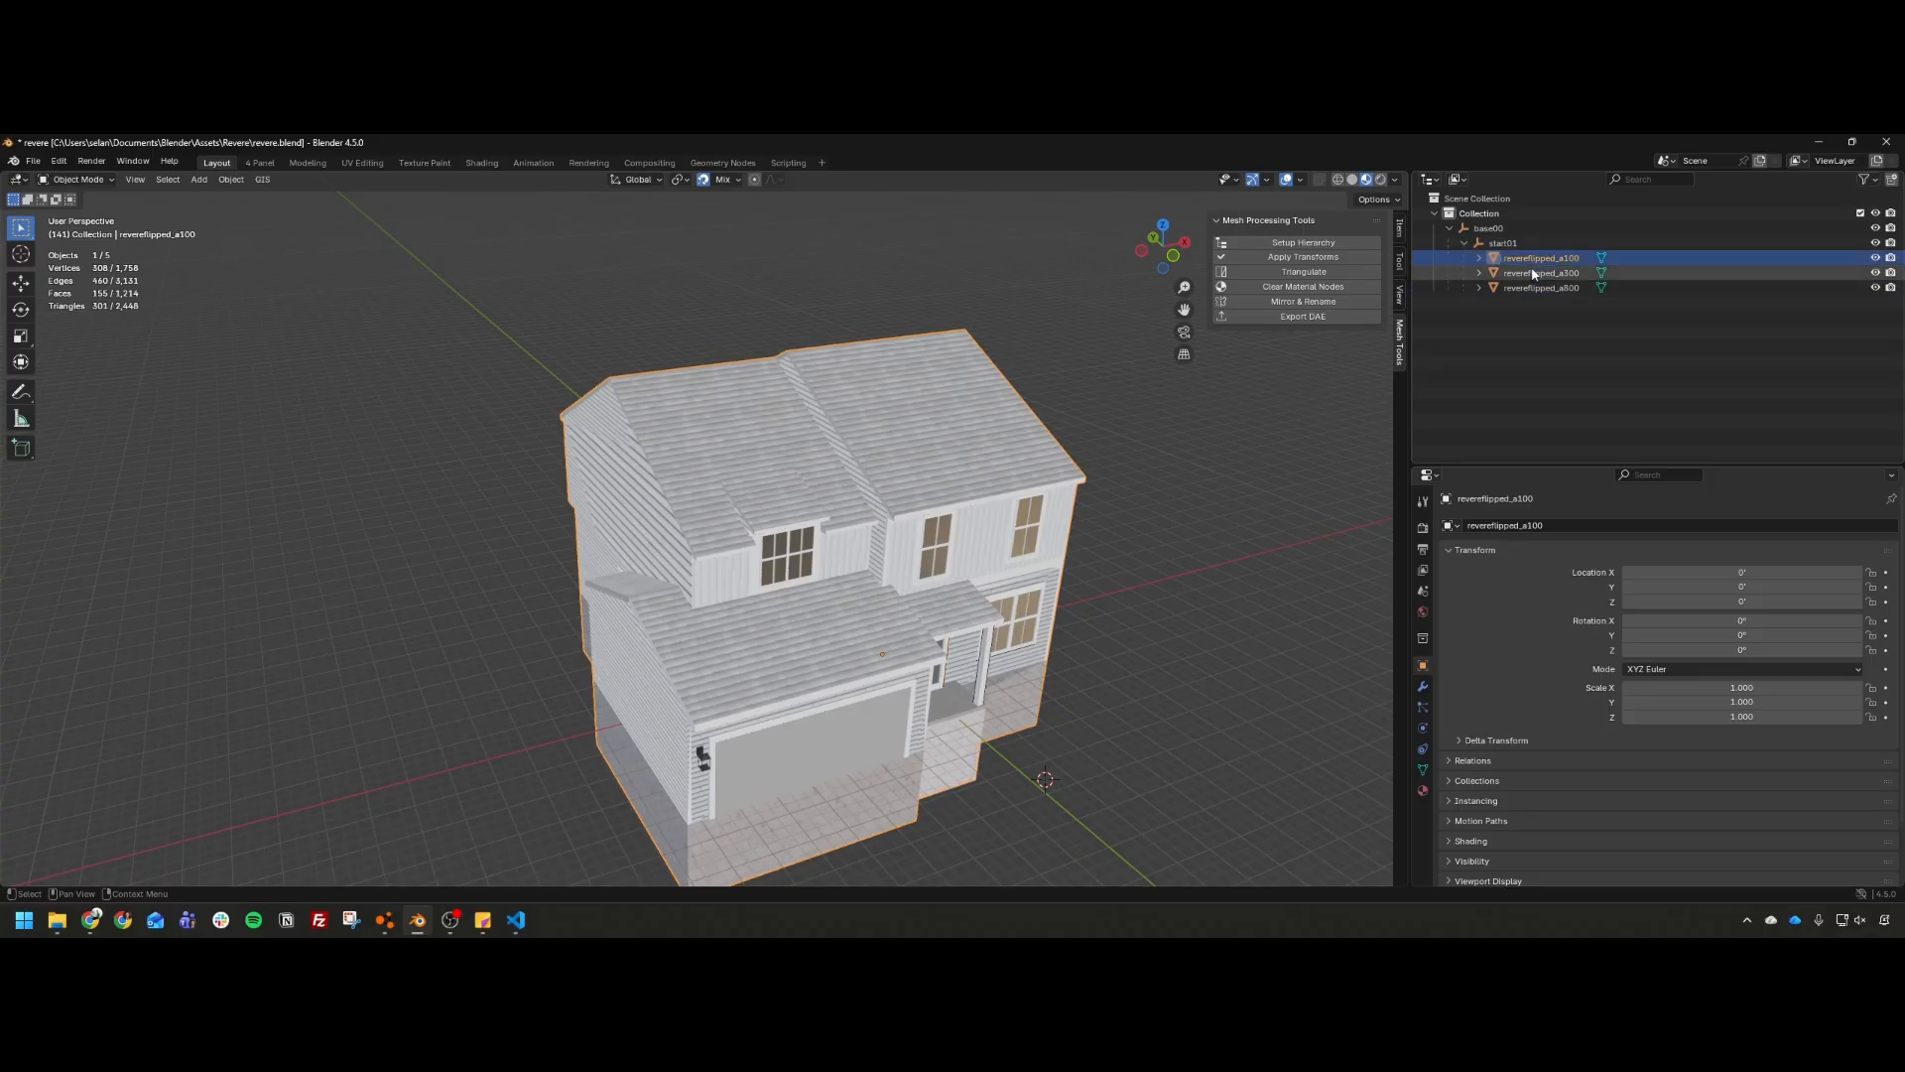
left_click(1530, 287)
left_click(1554, 259)
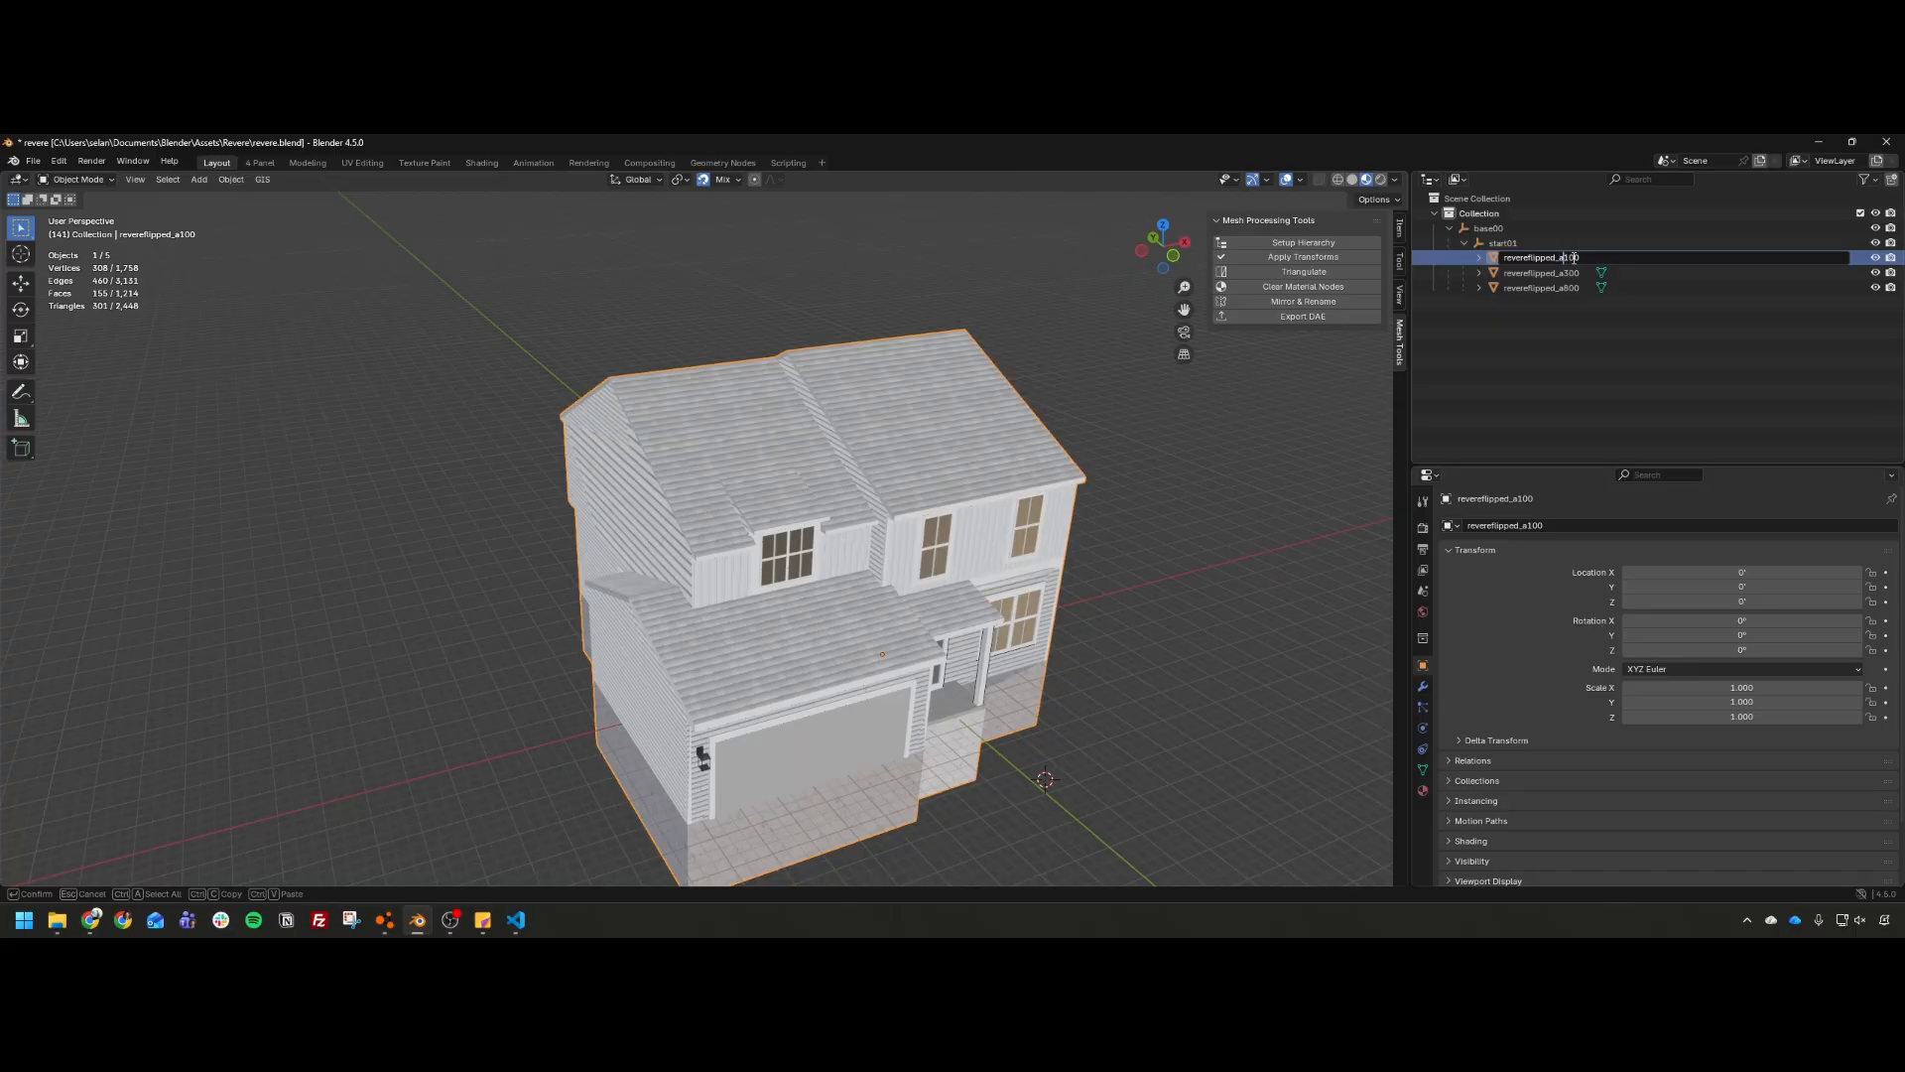
key("Return")
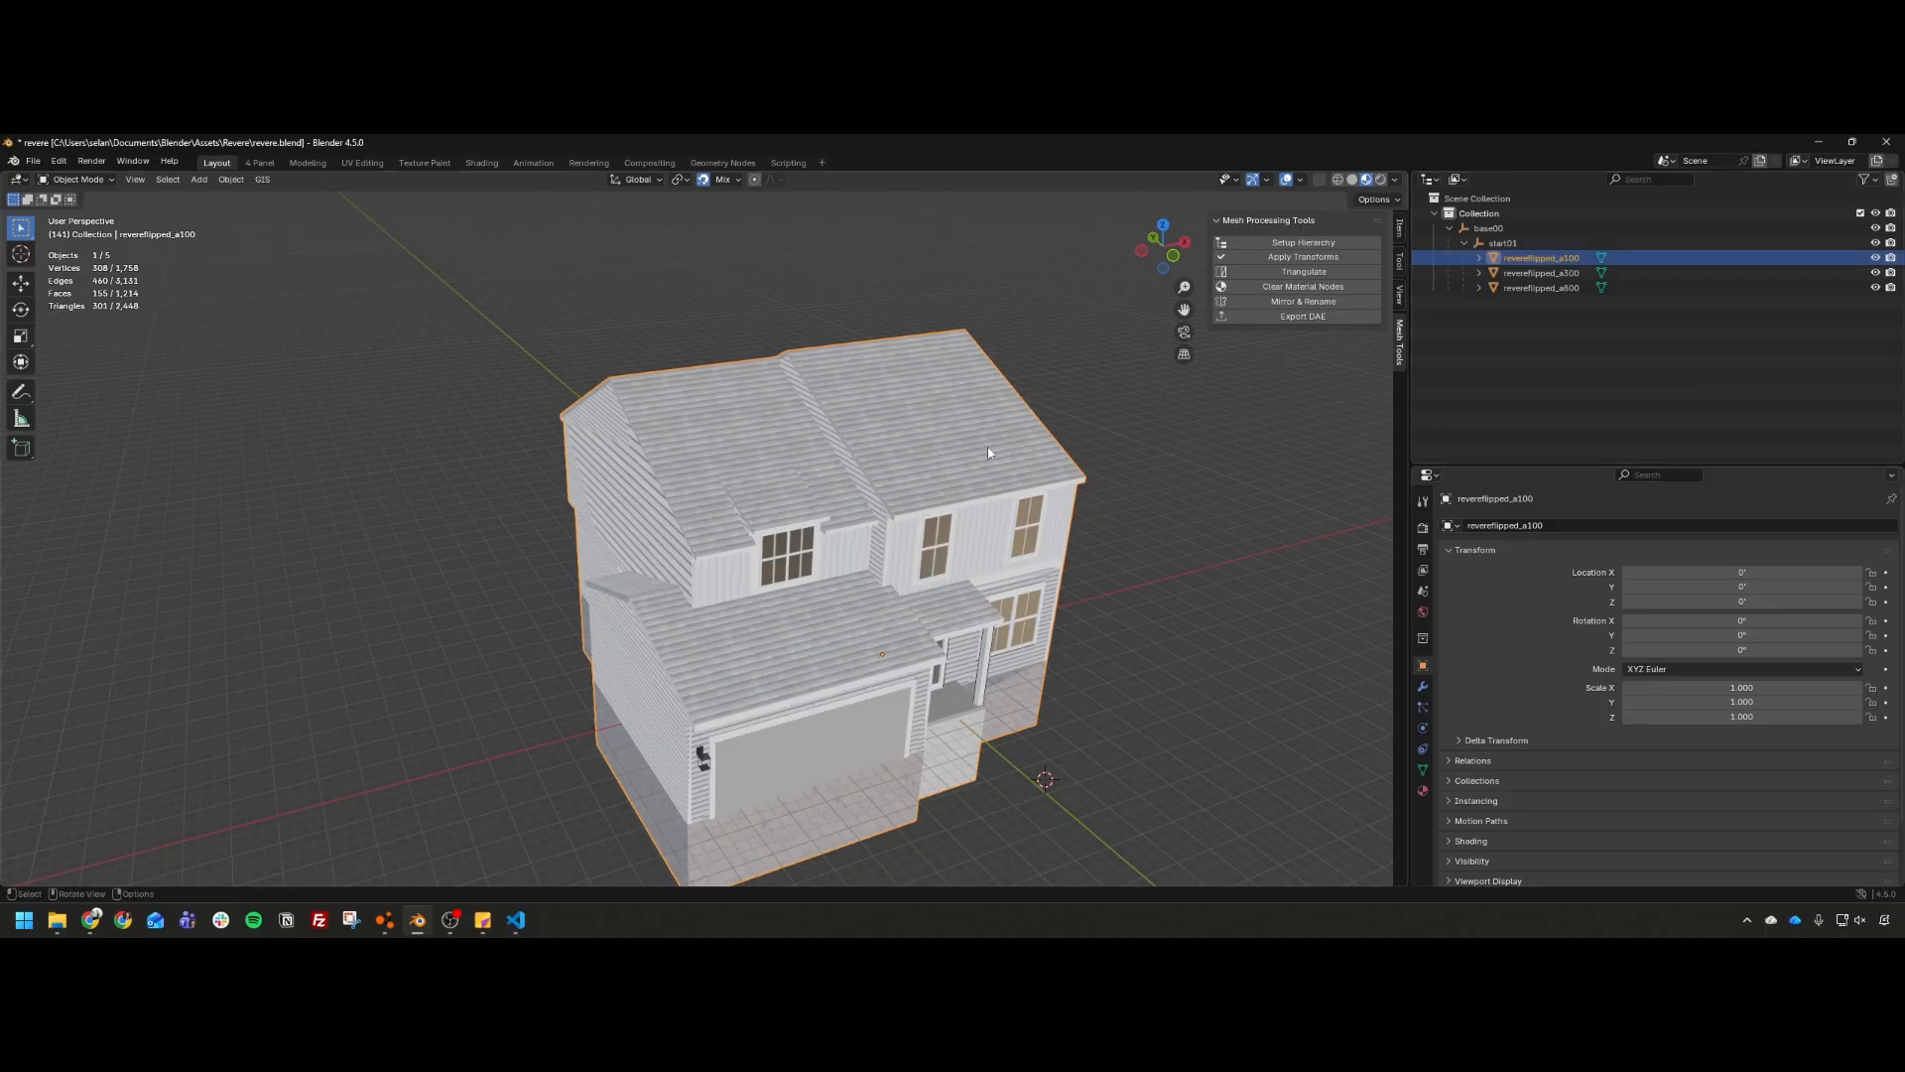
Step: Isolate the revereflipped_a800 mesh and examine its detail from close up and from far away
left_click(1562, 288)
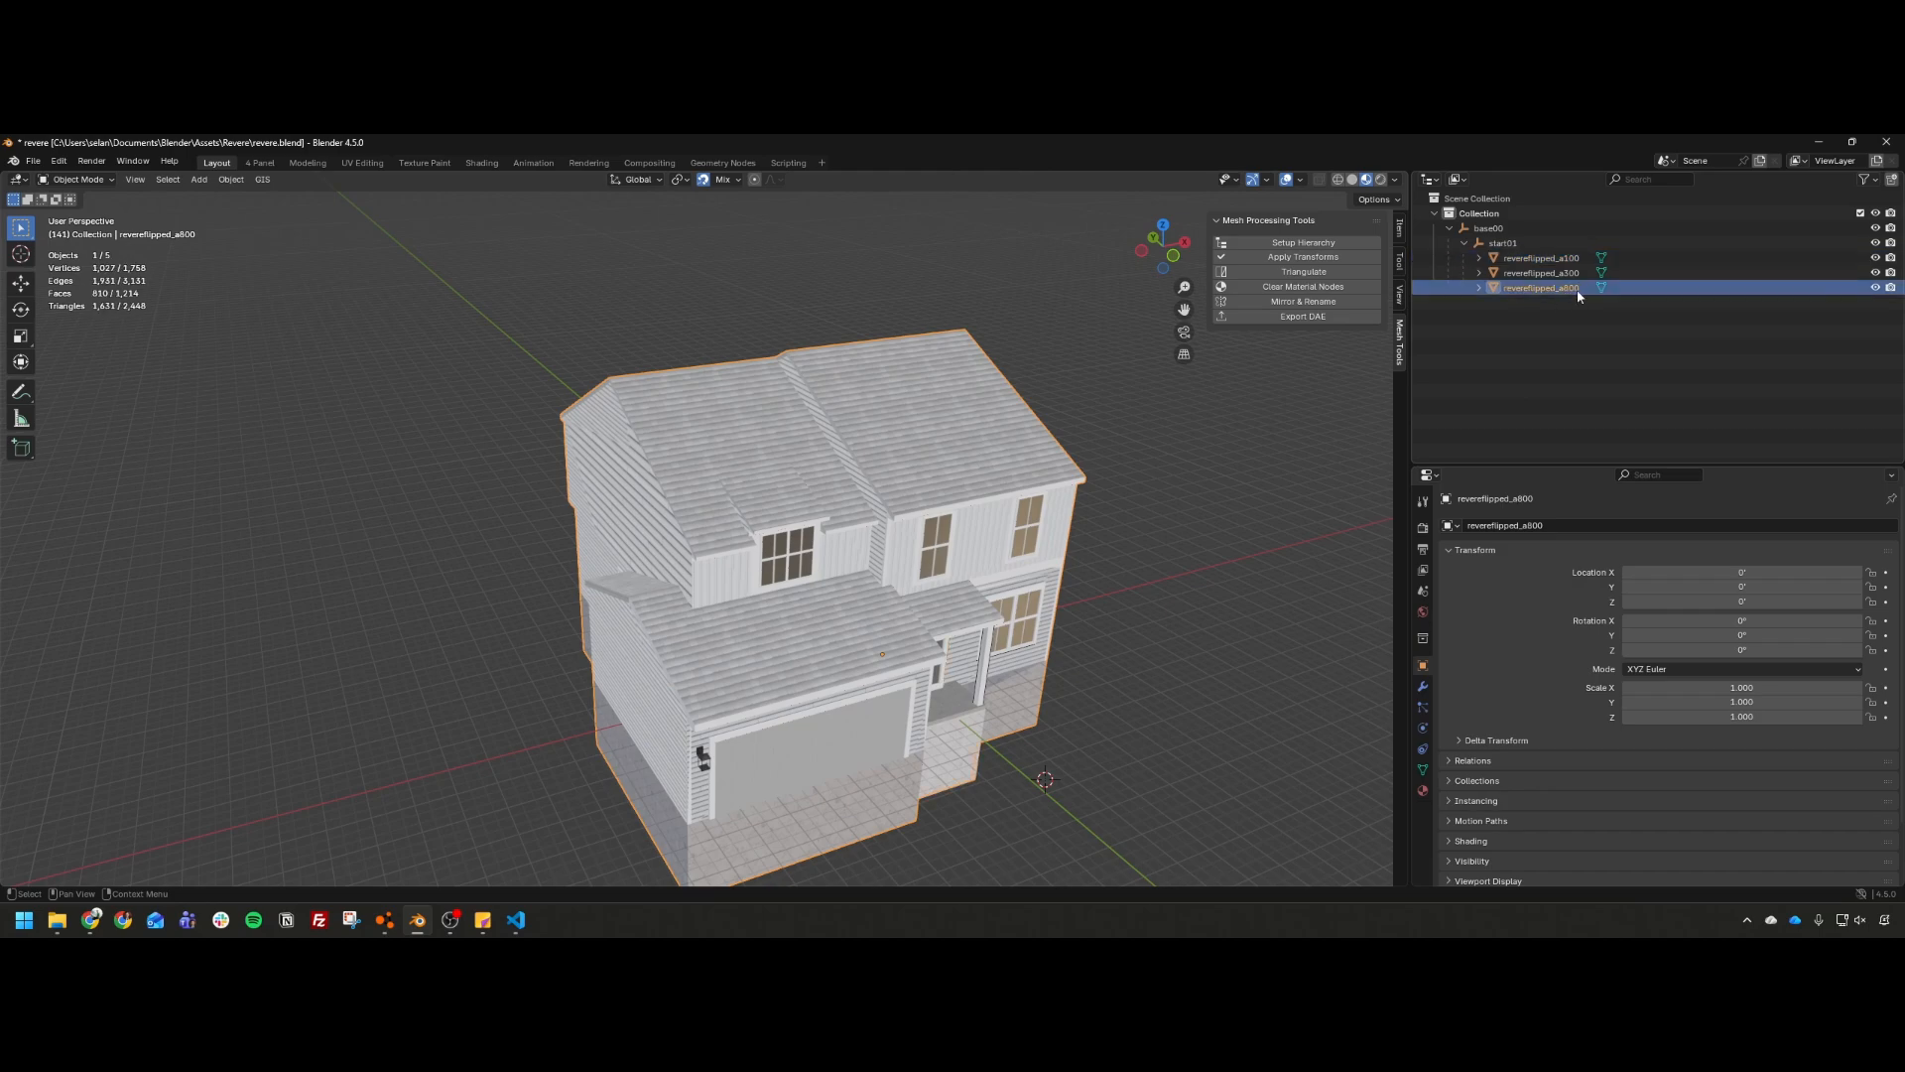
key("shift+h")
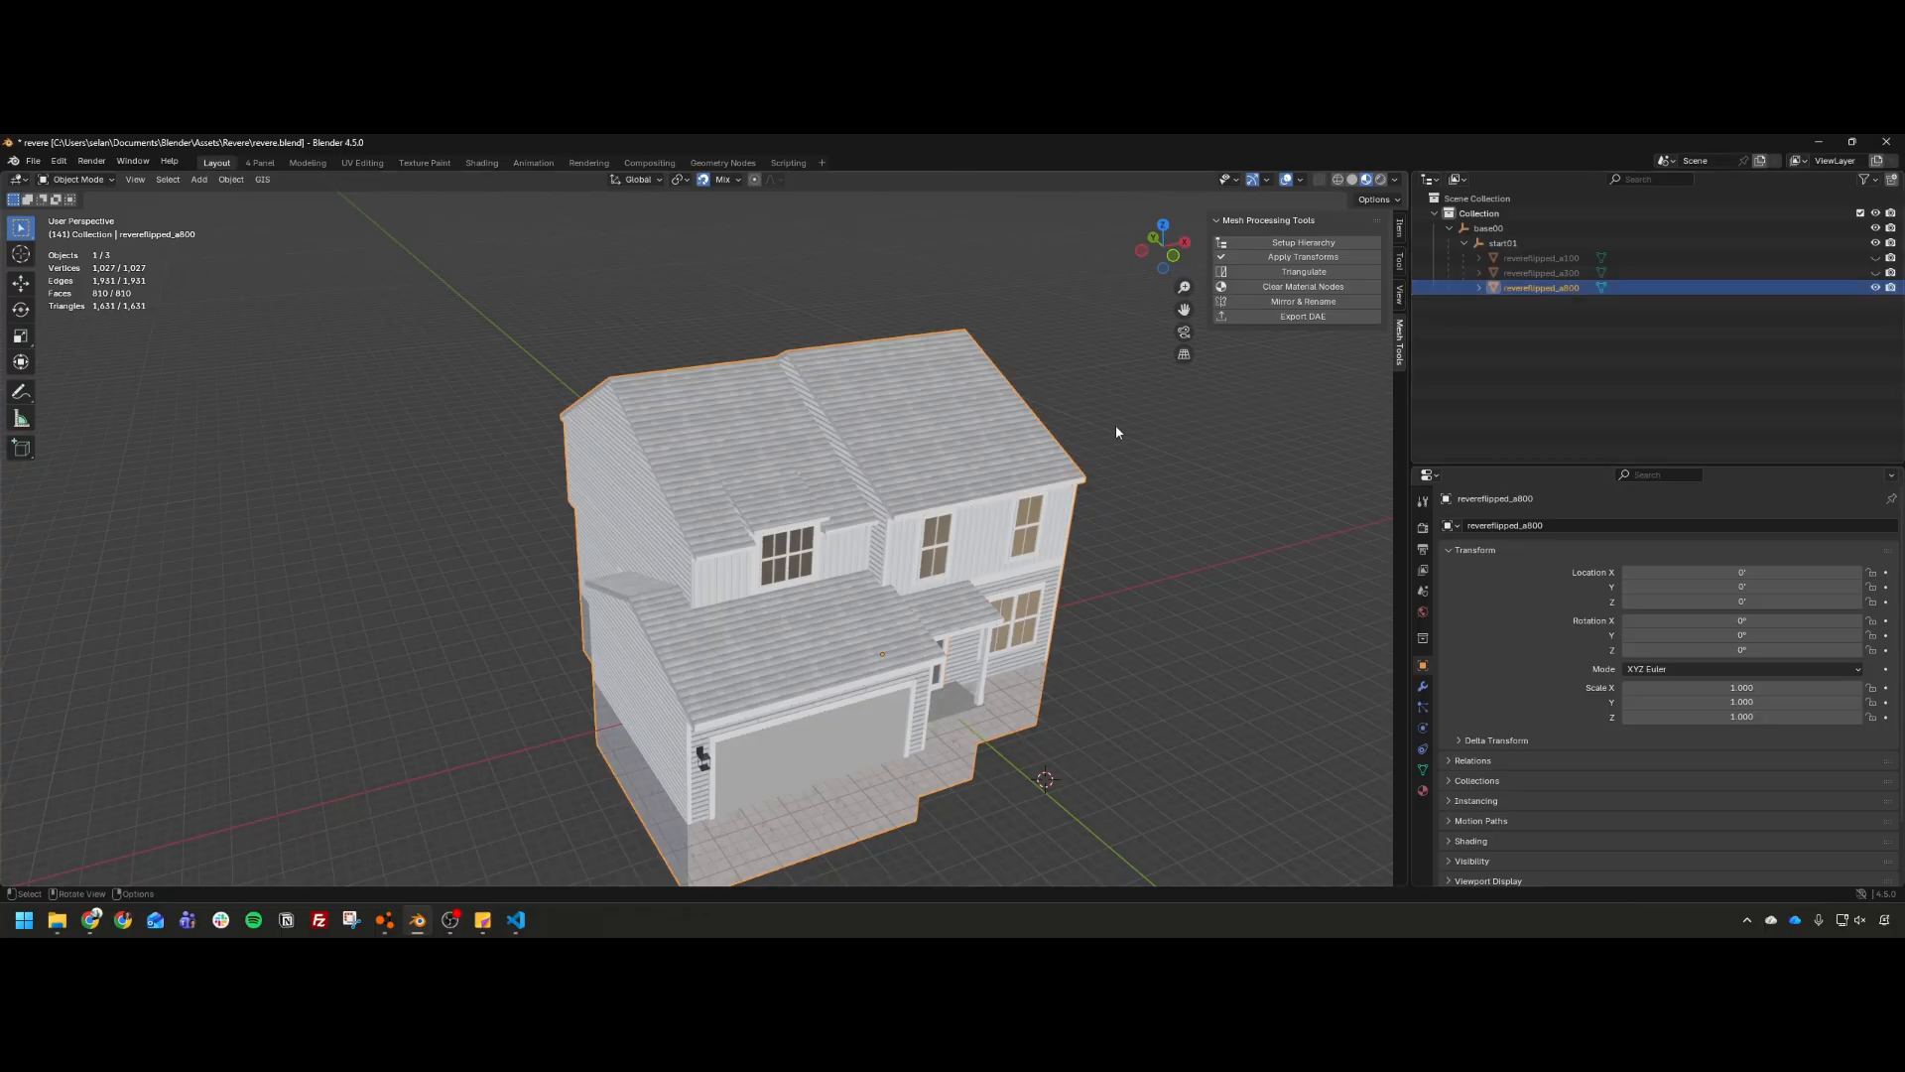
scroll(1022, 495, "up", 4)
scroll(1022, 495, "down", 3)
scroll(881, 504, "down", 1)
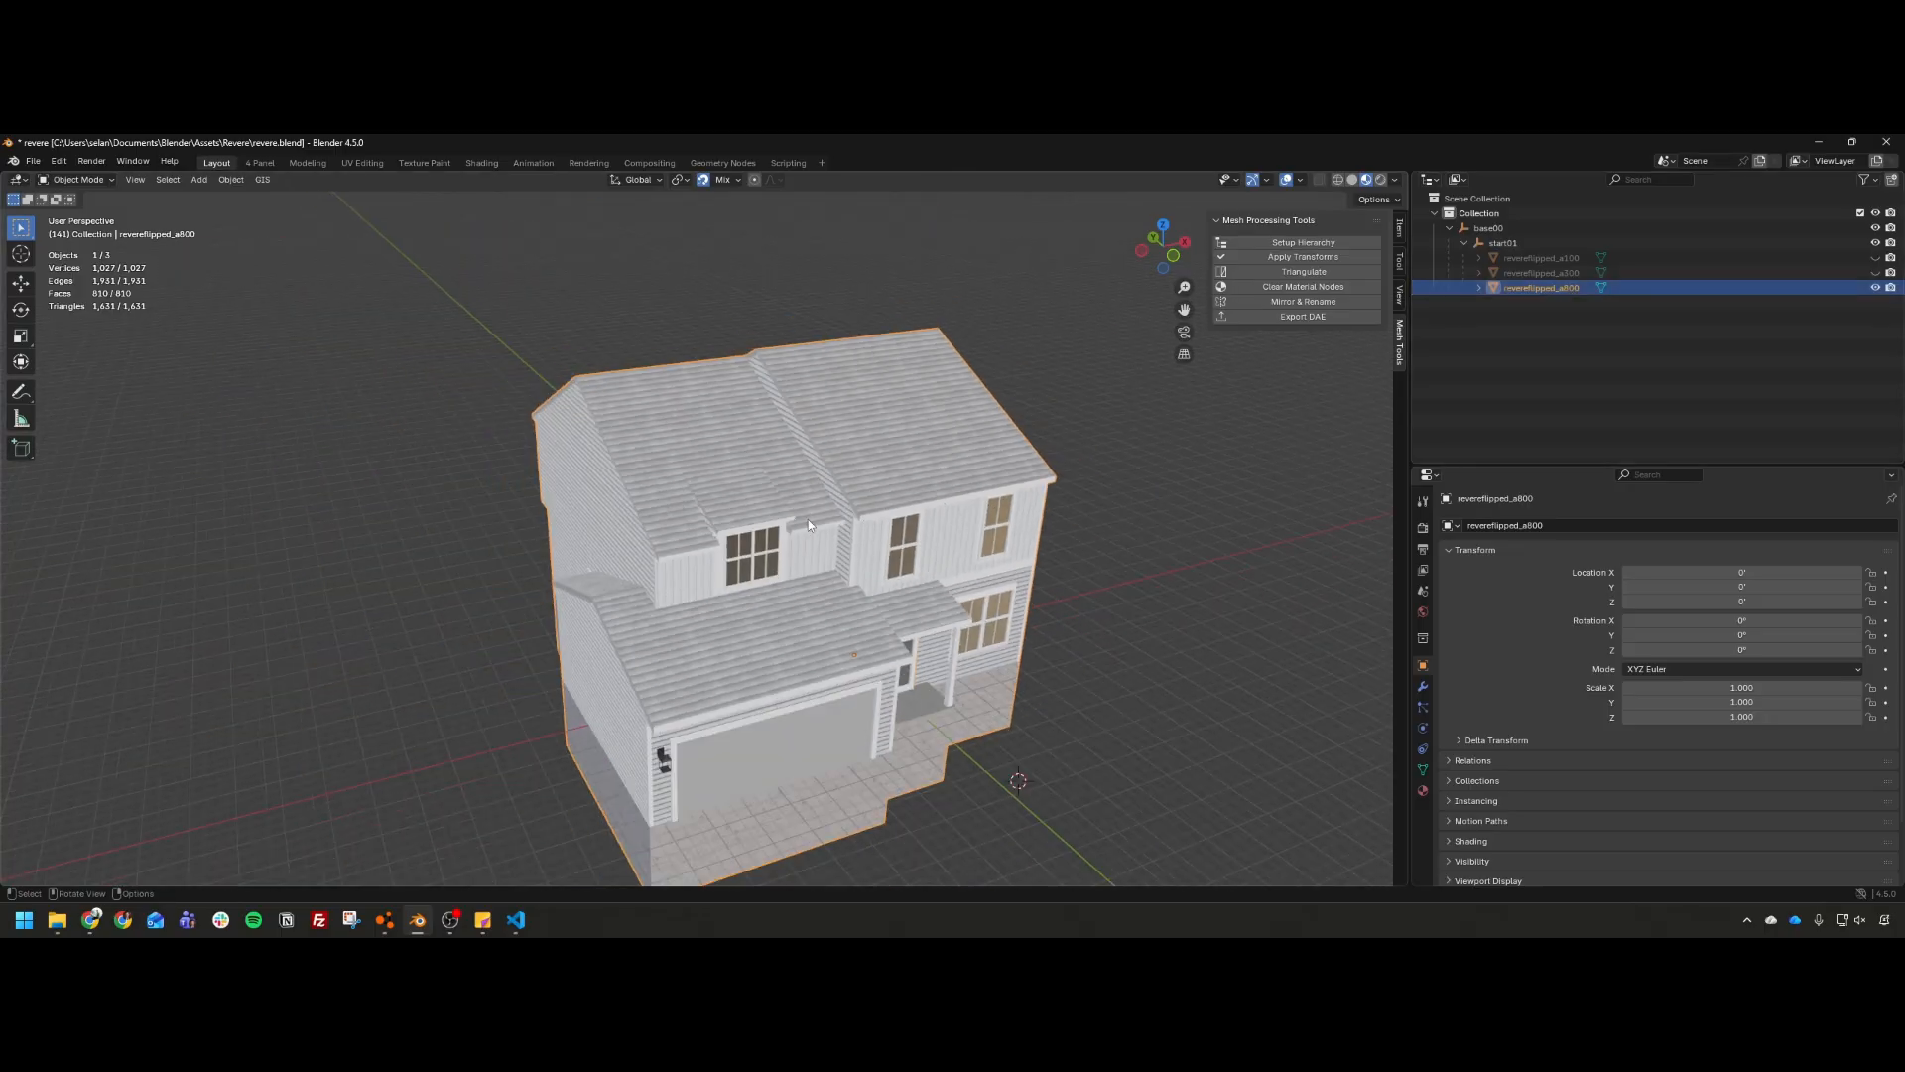
scroll(672, 600, "down", 7)
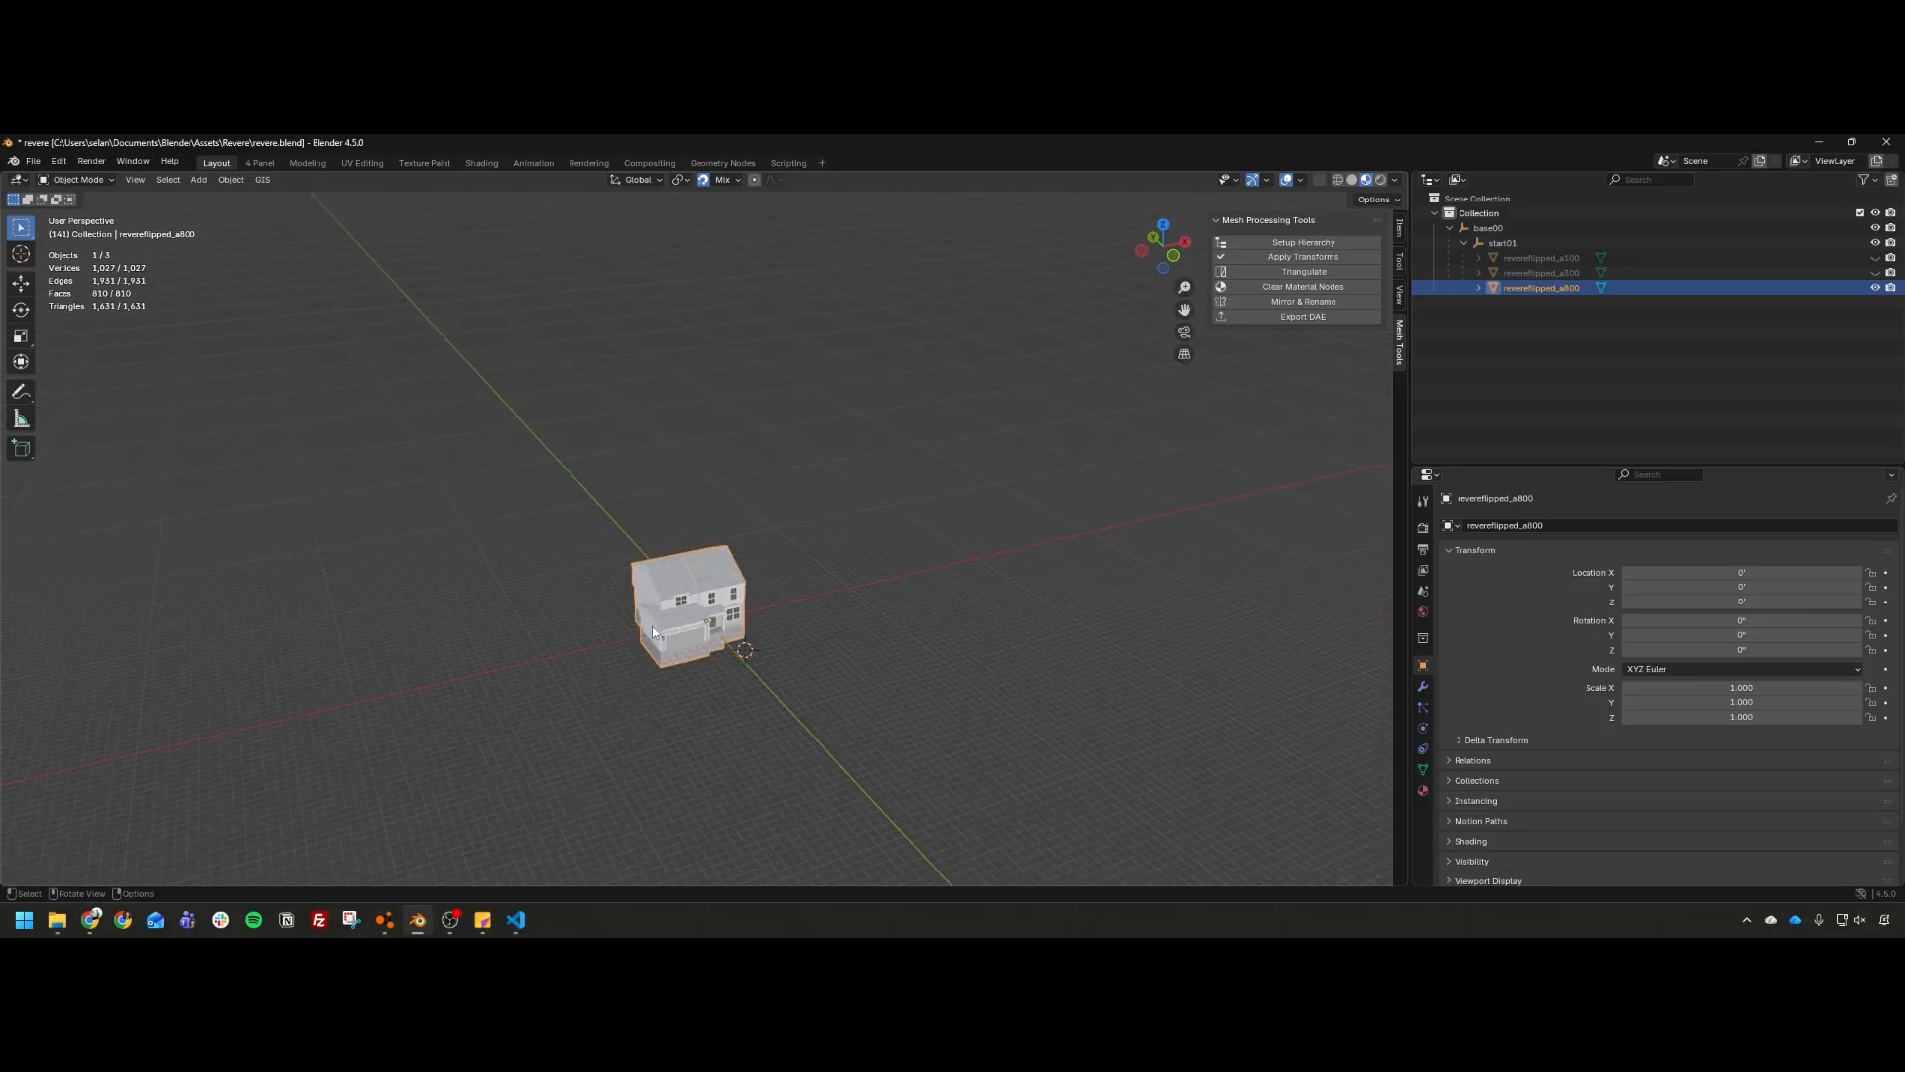
scroll(652, 627, "up", 2)
scroll(605, 617, "up", 6)
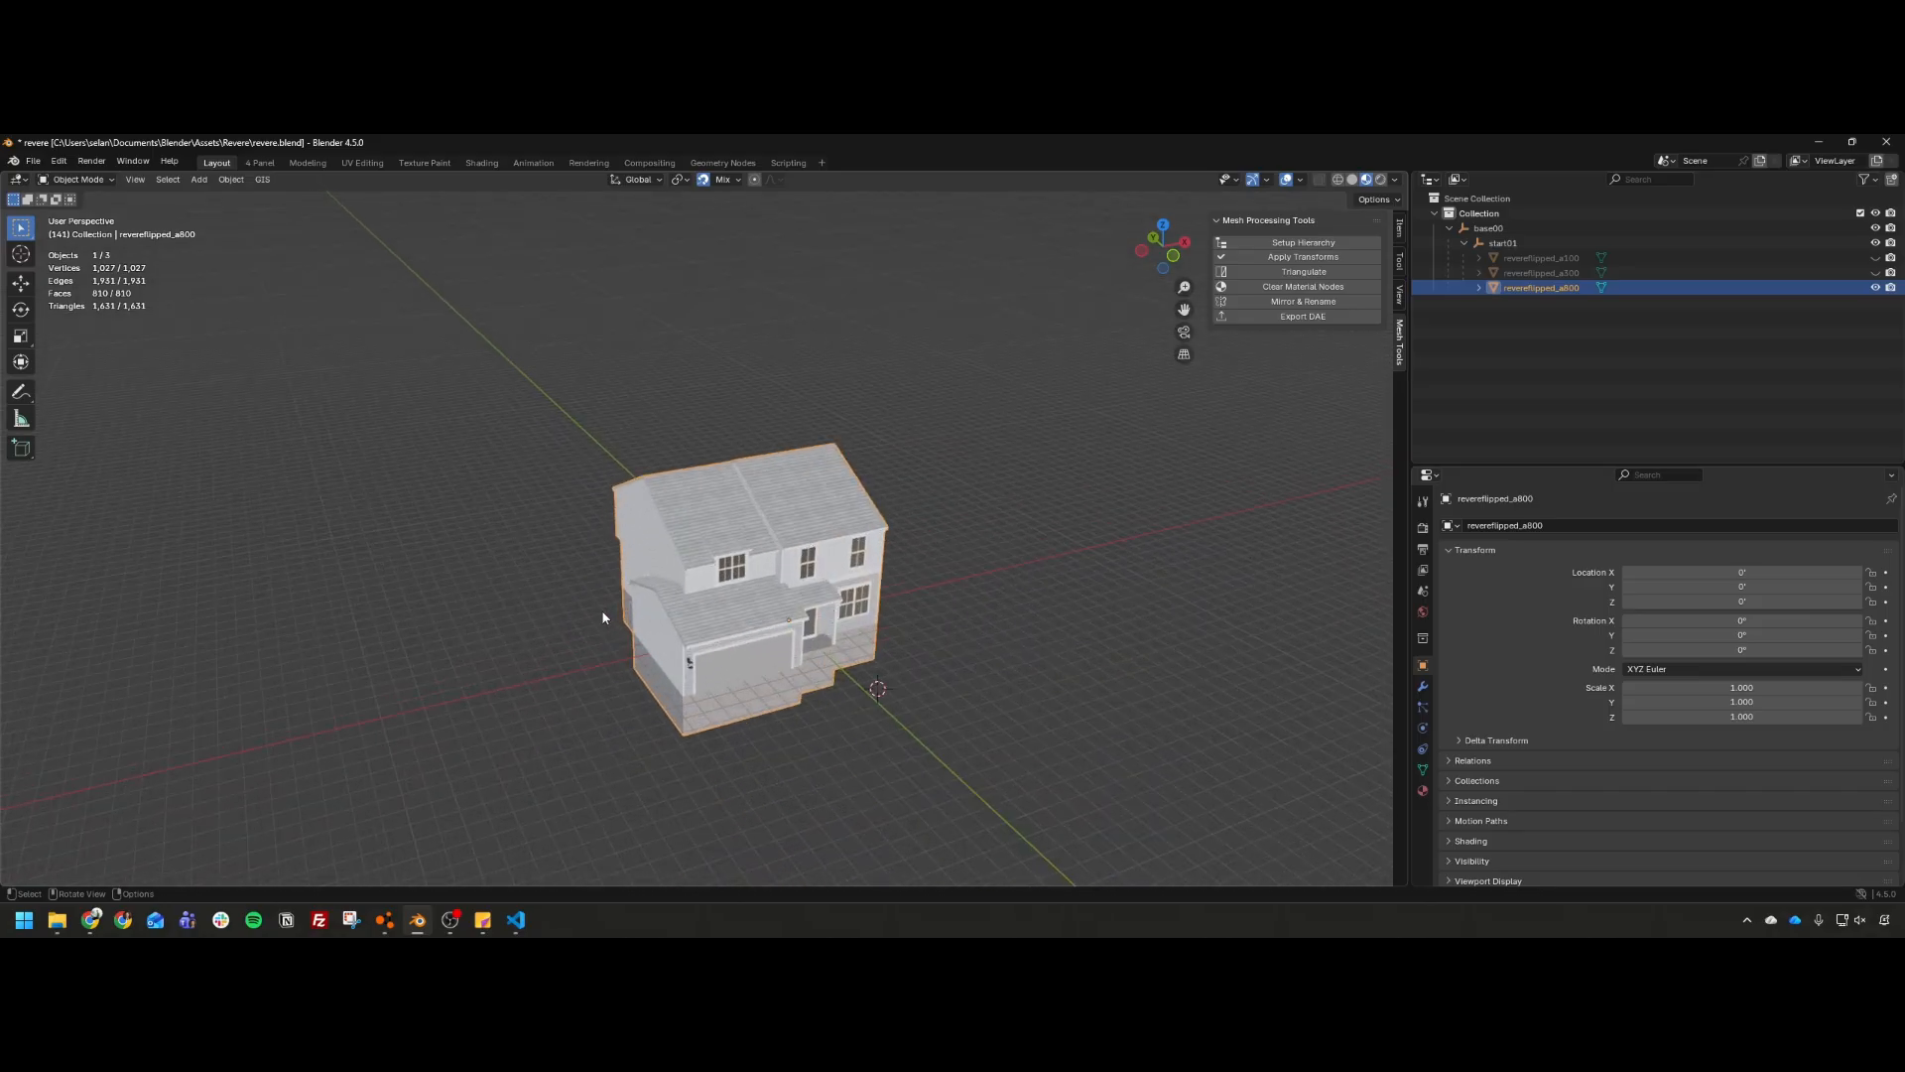
scroll(1137, 527, "up", 3)
scroll(1137, 521, "down", 7)
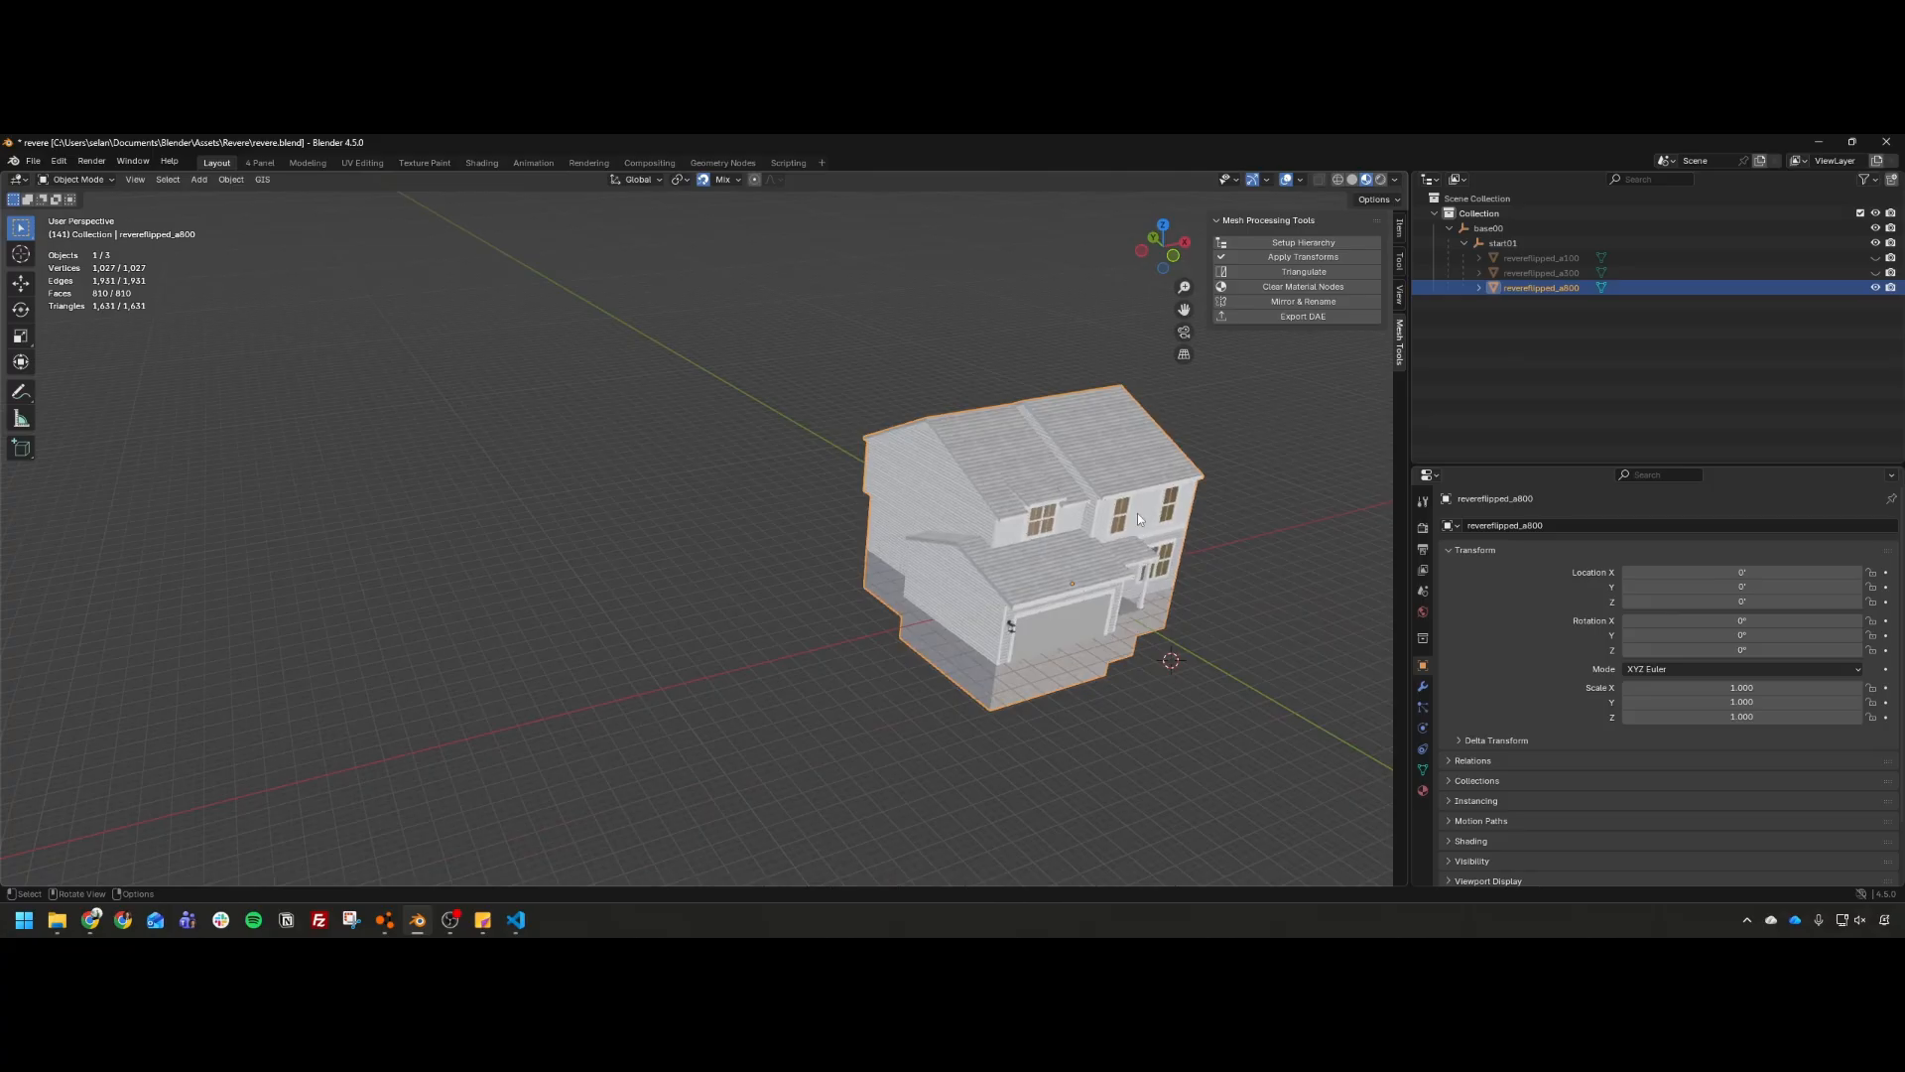
scroll(1254, 452, "up", 4)
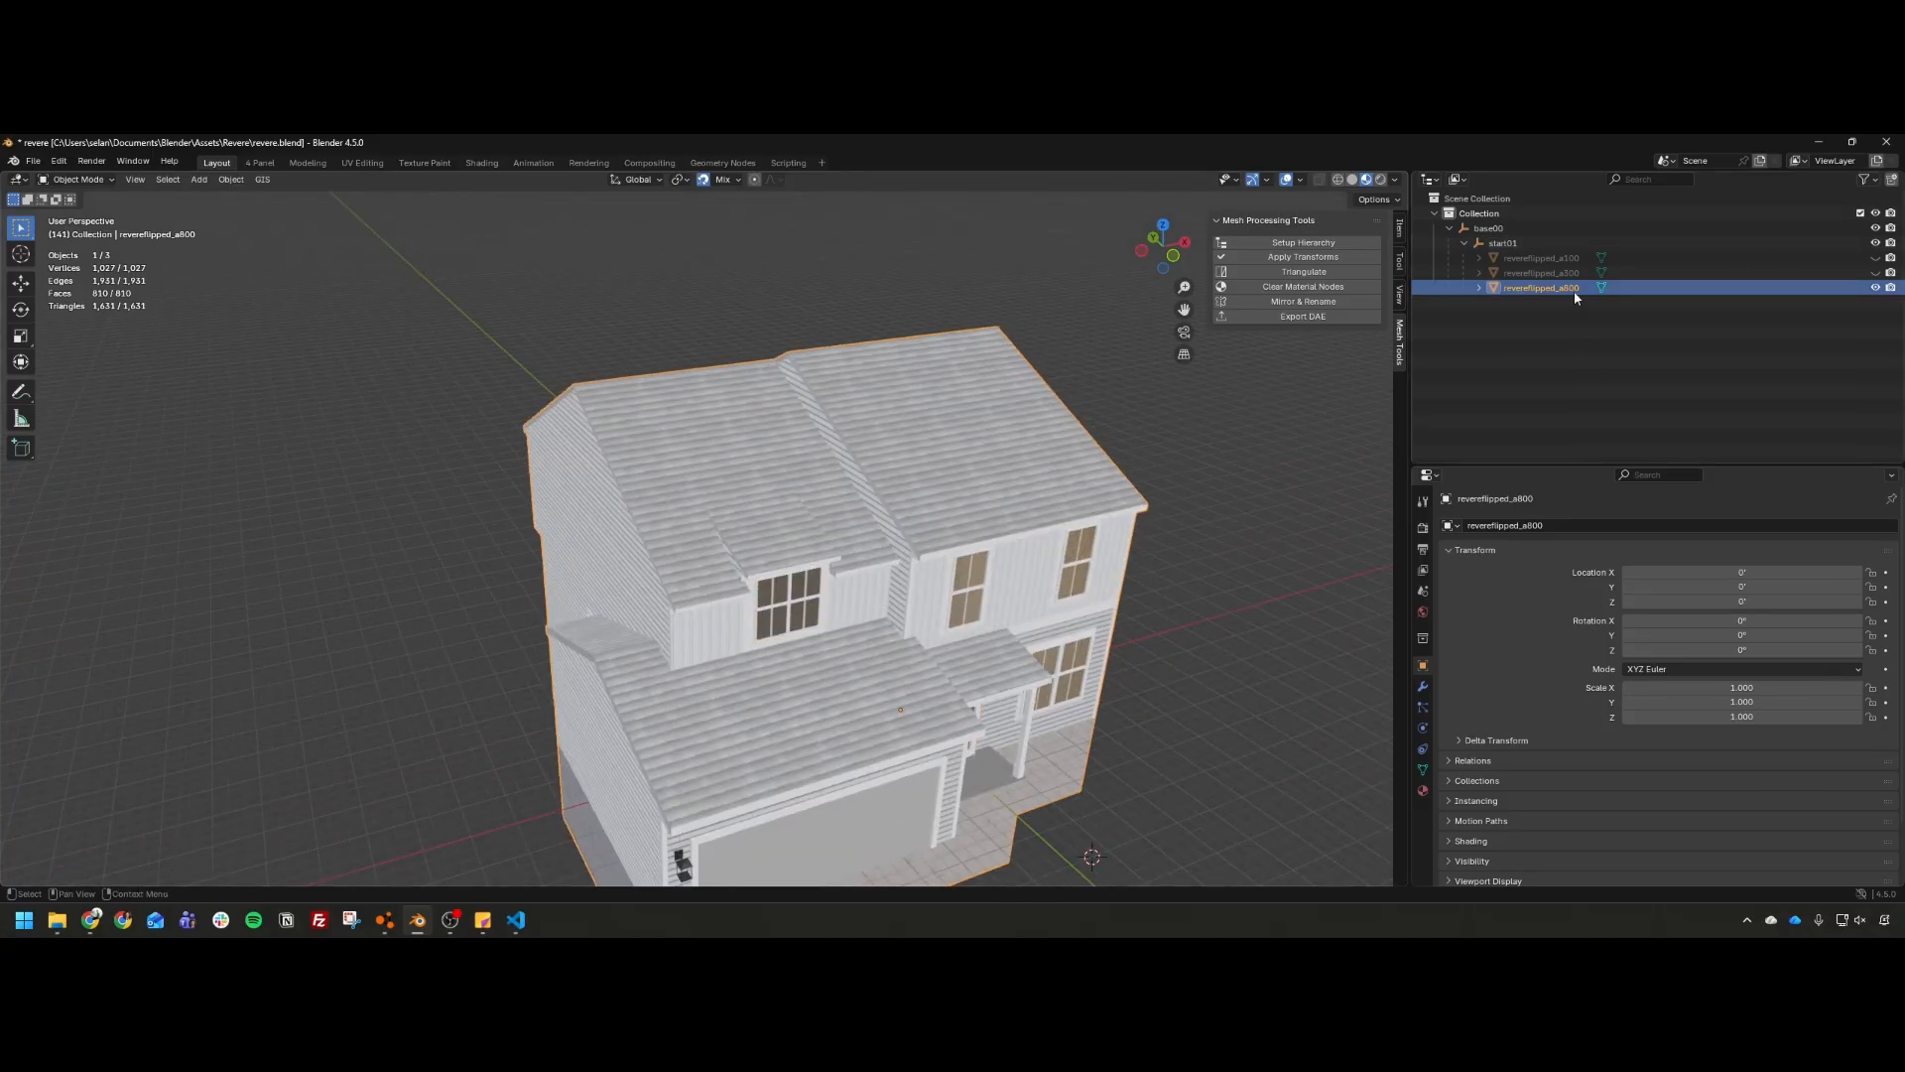
scroll(976, 623, "down", 1)
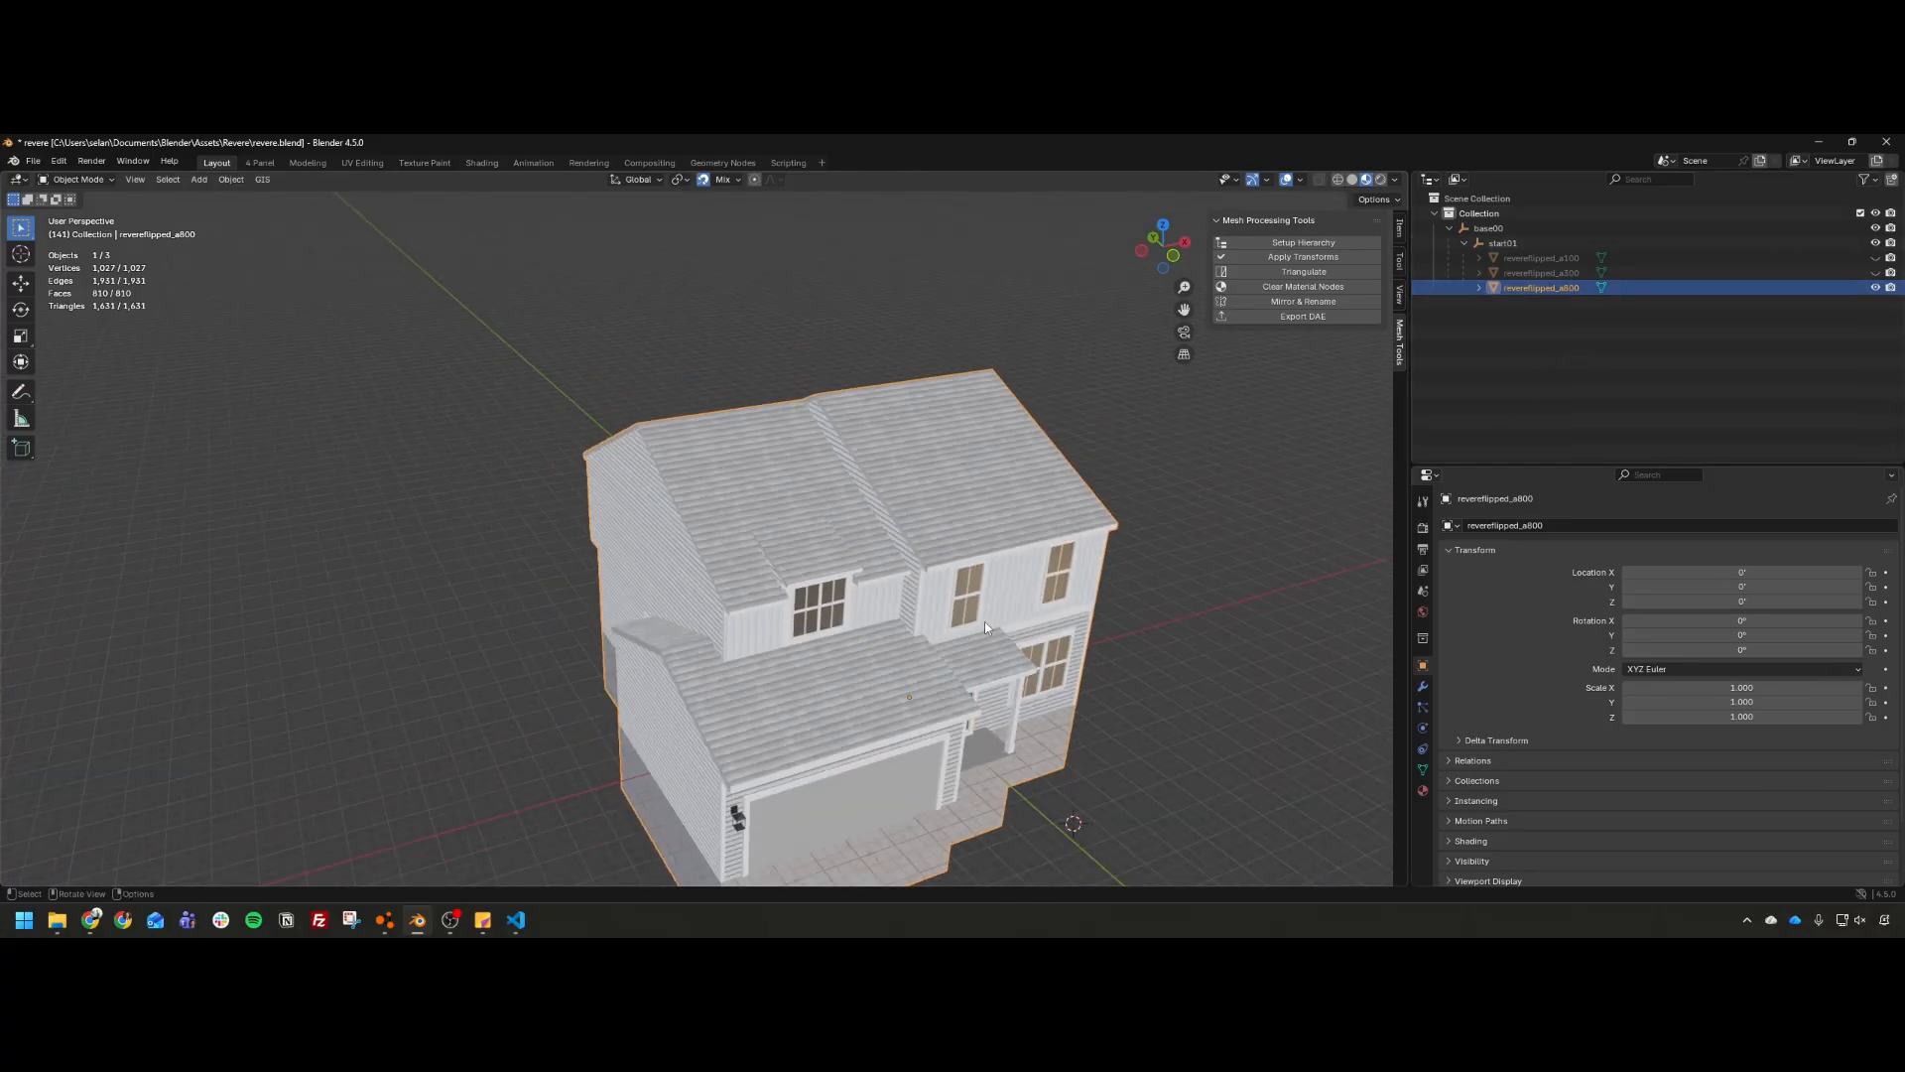
scroll(1015, 640, "up", 1)
scroll(993, 595, "down", 5)
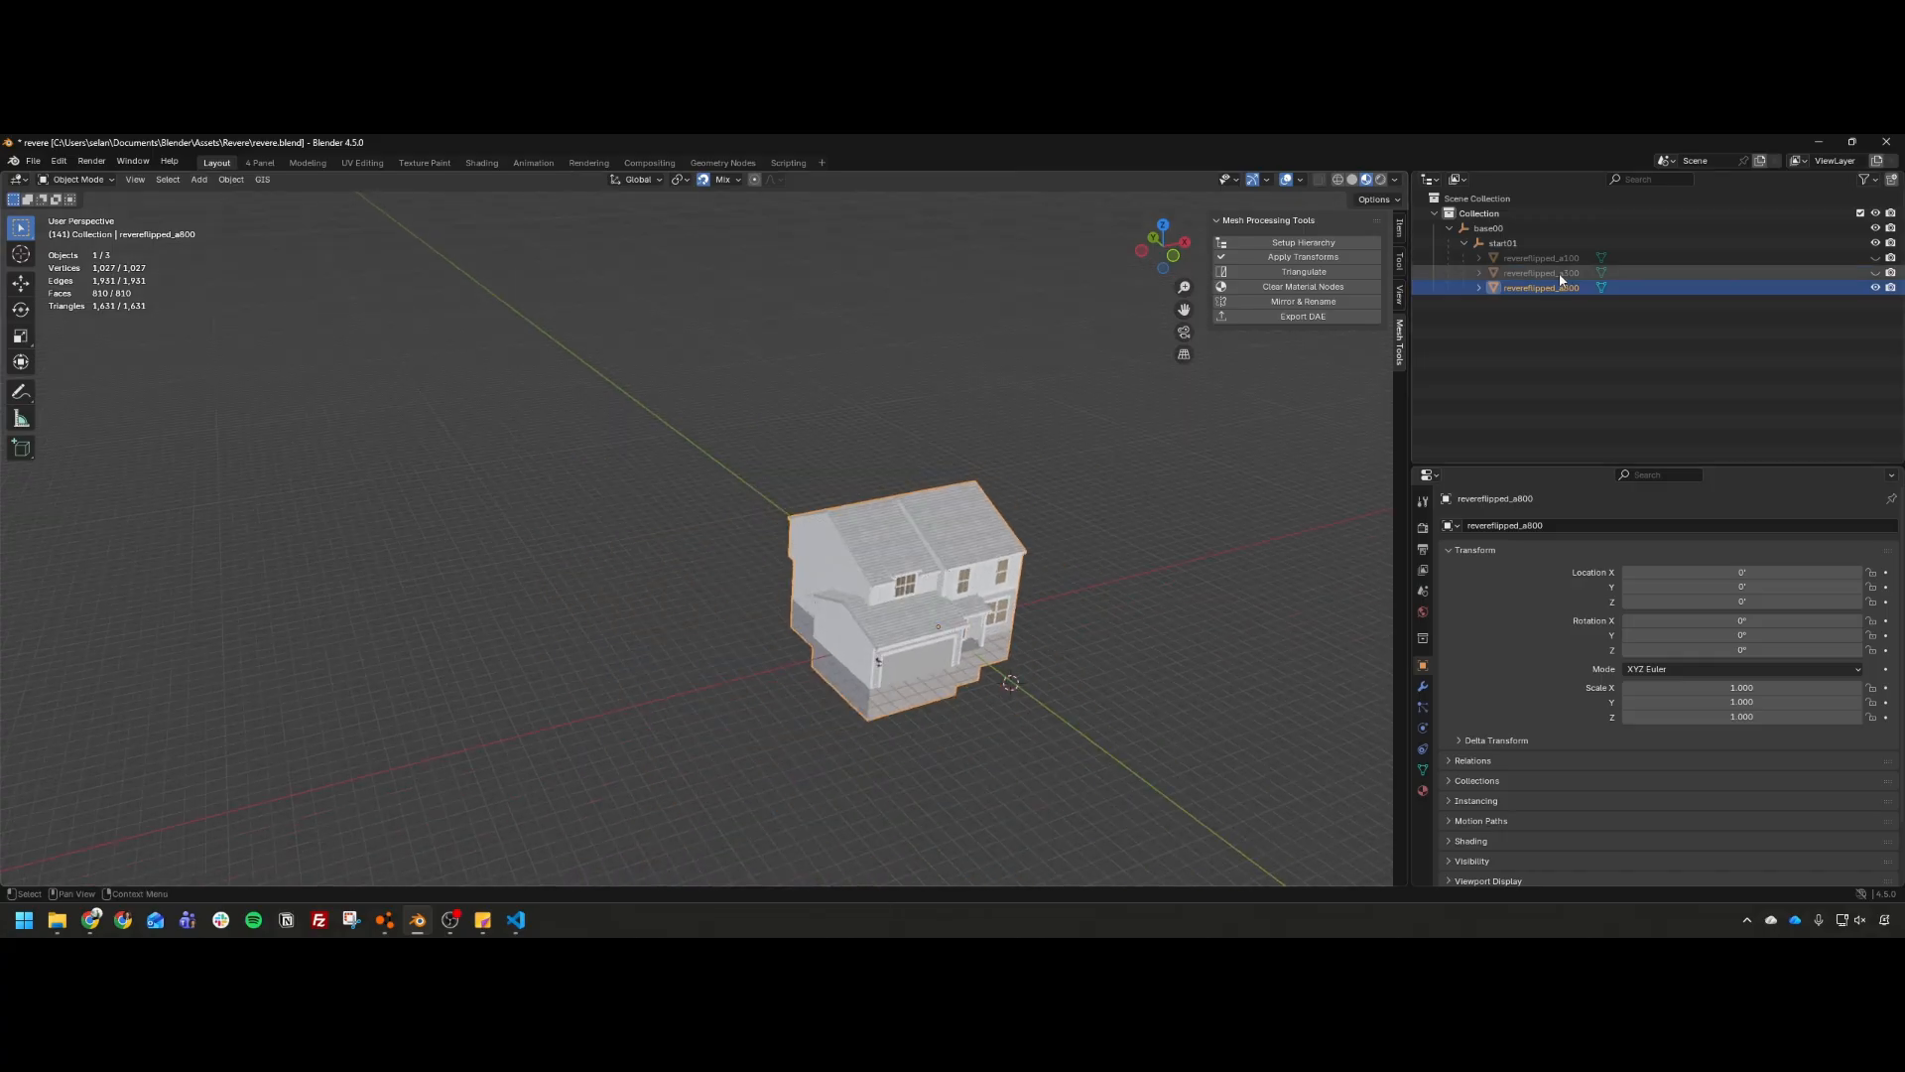
Step: Show the revereflipped_a300 mesh in place of the a800 mesh and examine it at a medium distance
left_click(1876, 288)
left_click(1875, 273)
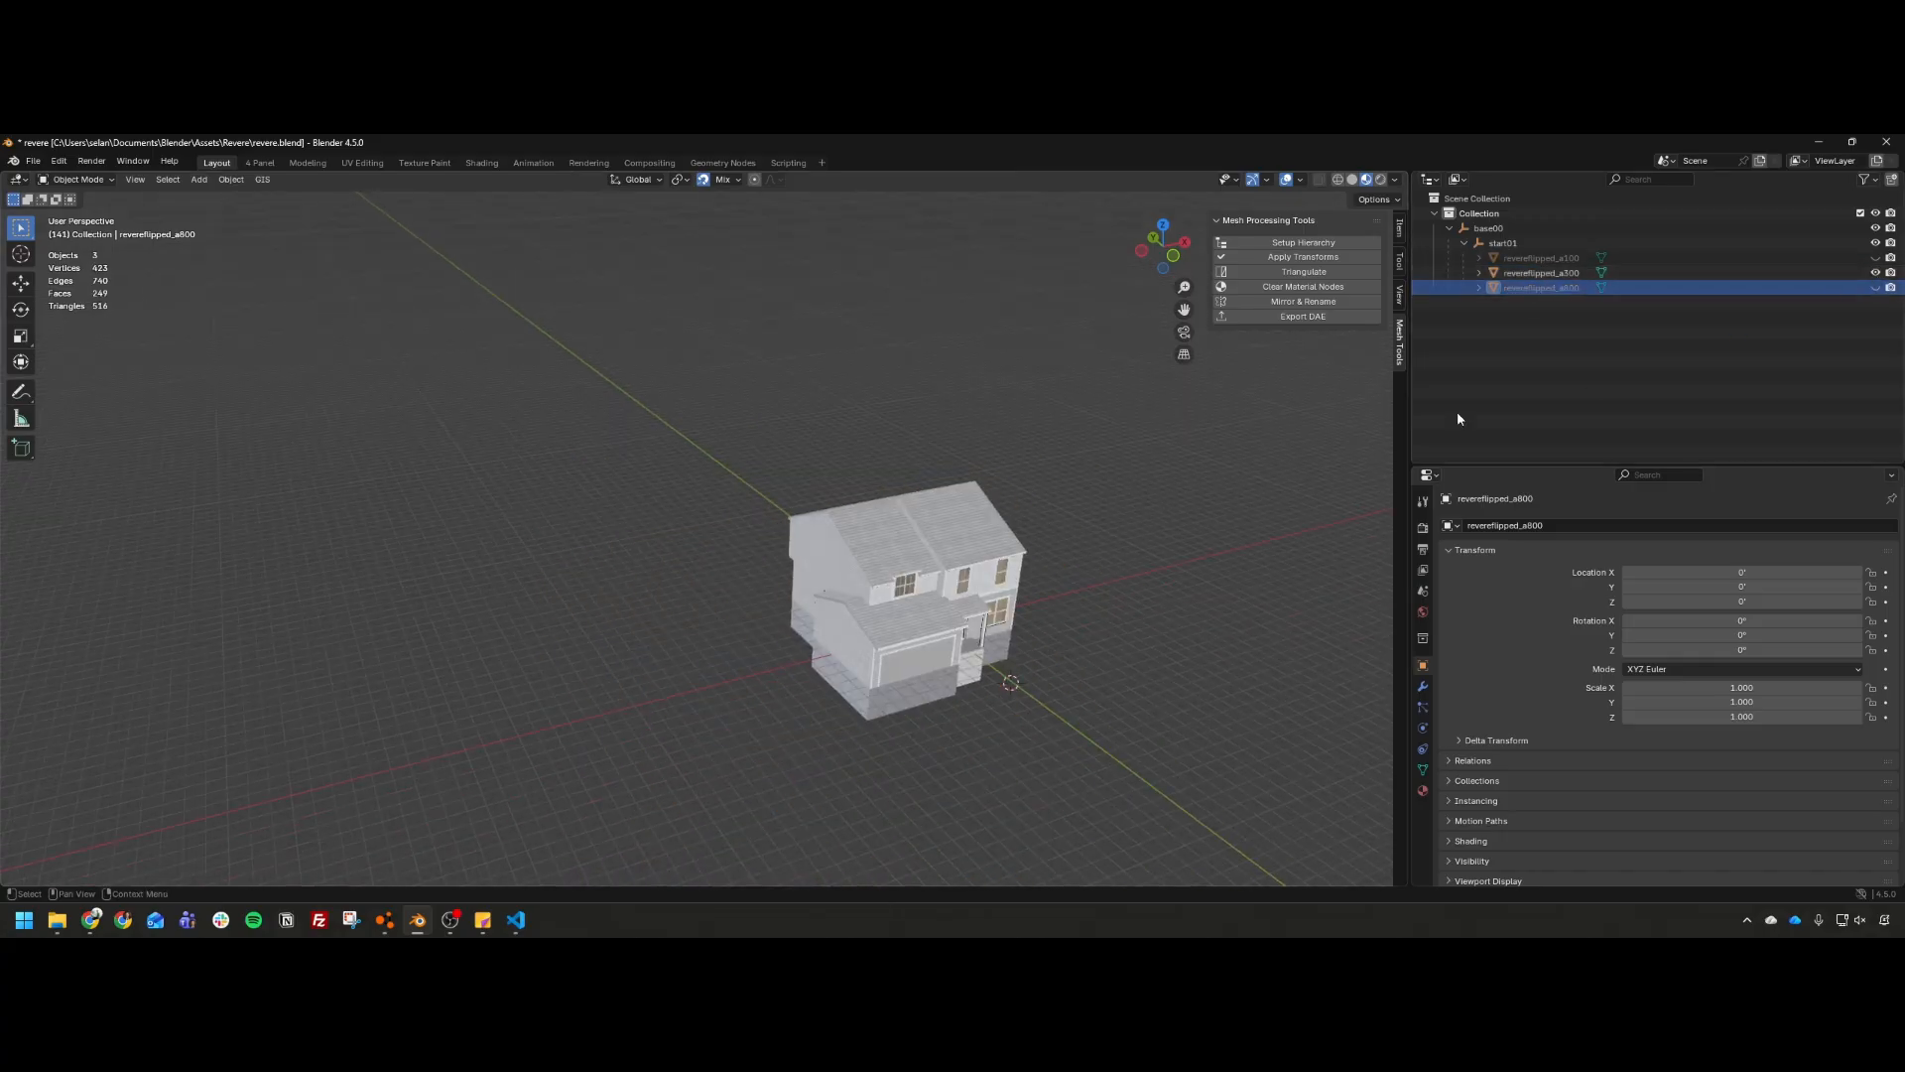
middle_click_drag(956, 539, 969, 543)
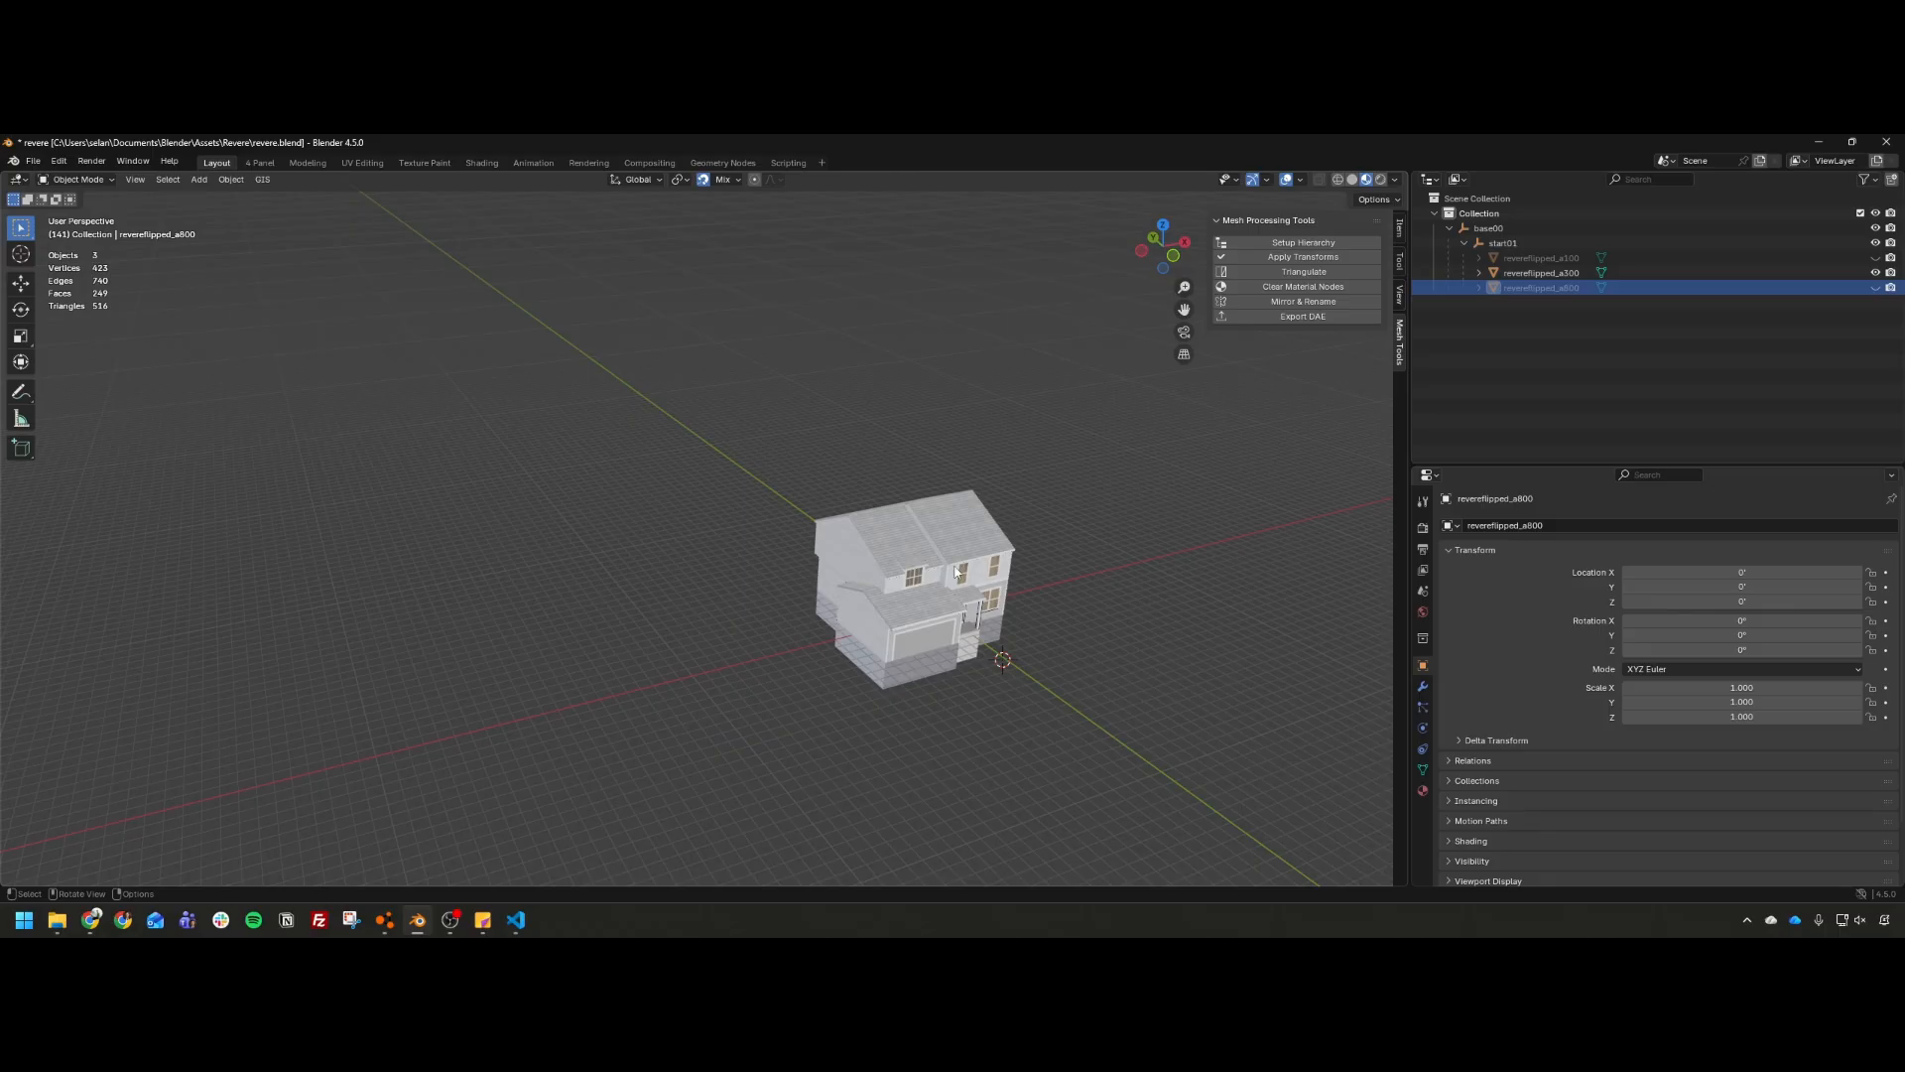
left_click(887, 568)
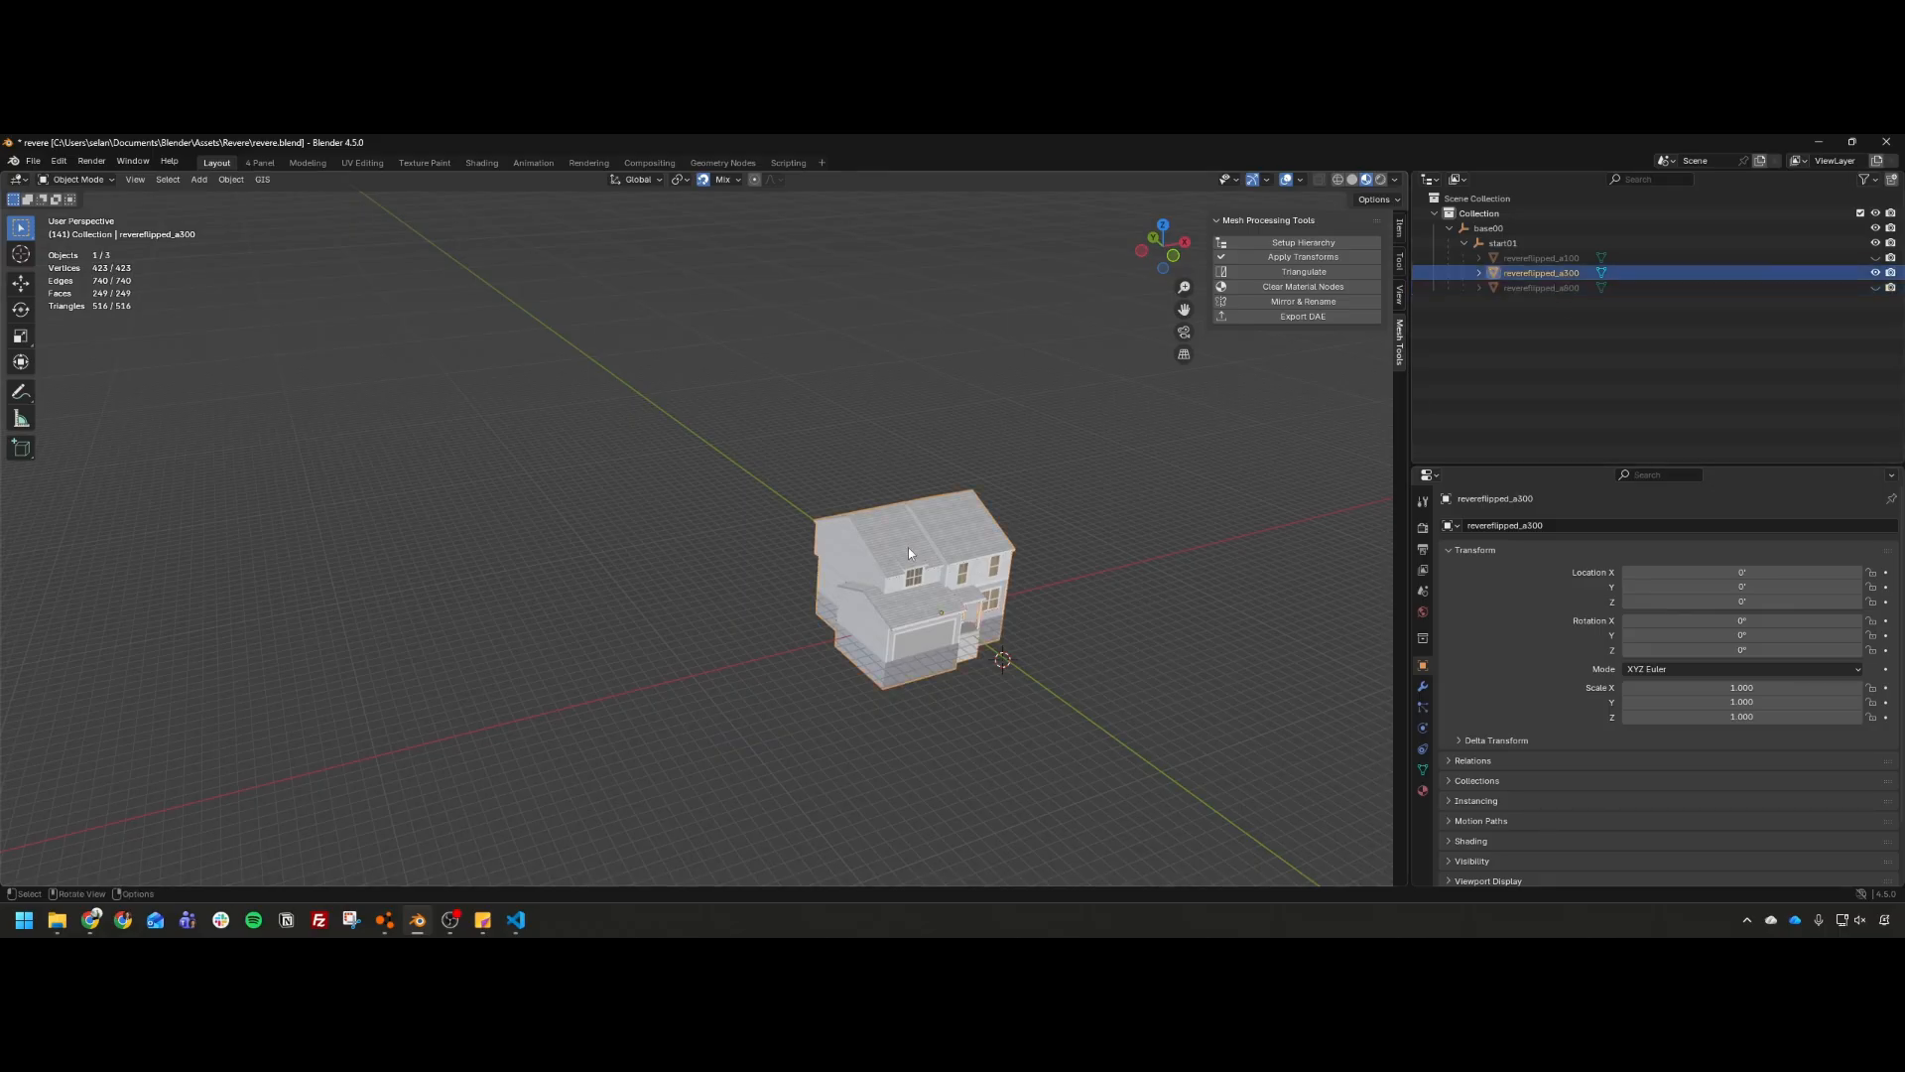
middle_click_drag(958, 540, 874, 567, "shift")
scroll(873, 568, "up", 2)
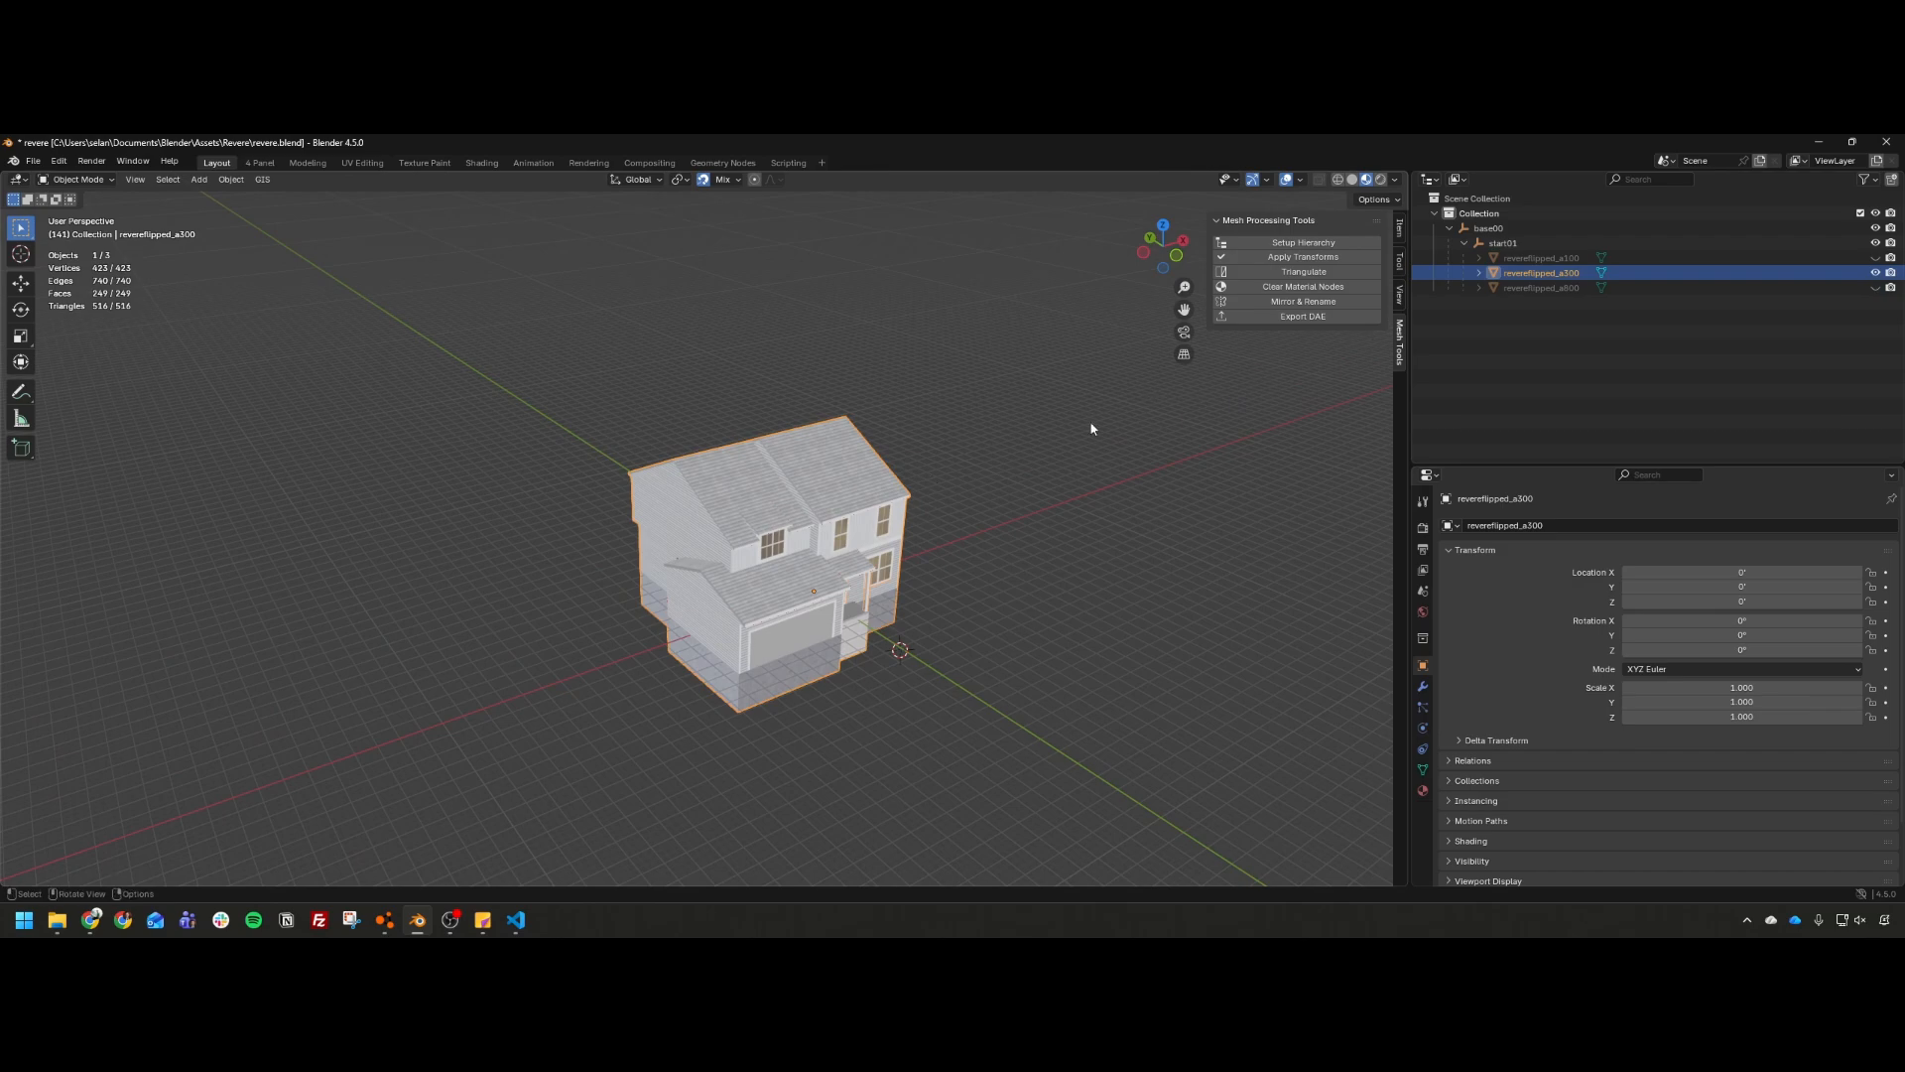
Step: Show the revereflipped_a100 mesh in place of the a300 mesh and examine it from far away and up close
left_click(1875, 273)
scroll(1151, 429, "down", 4)
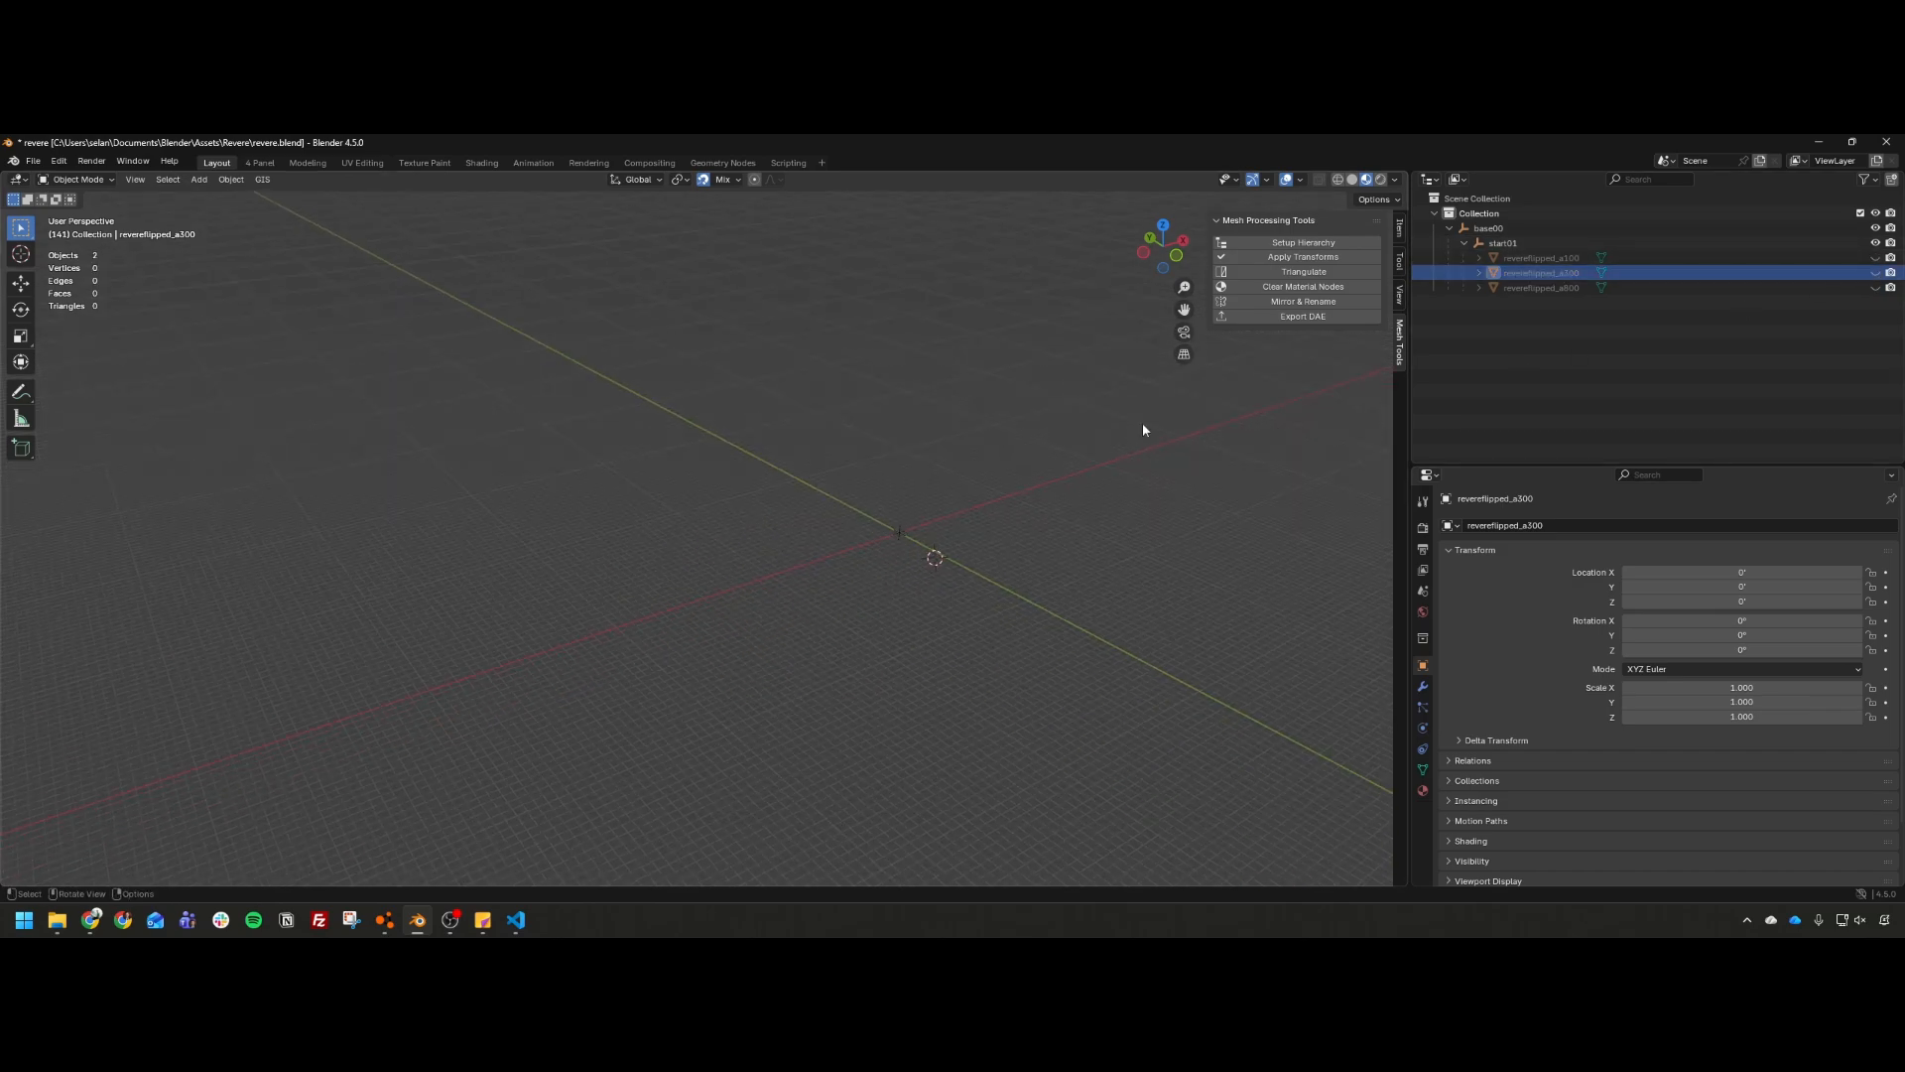
left_click(1875, 258)
middle_click_drag(1268, 381, 817, 540, "shift")
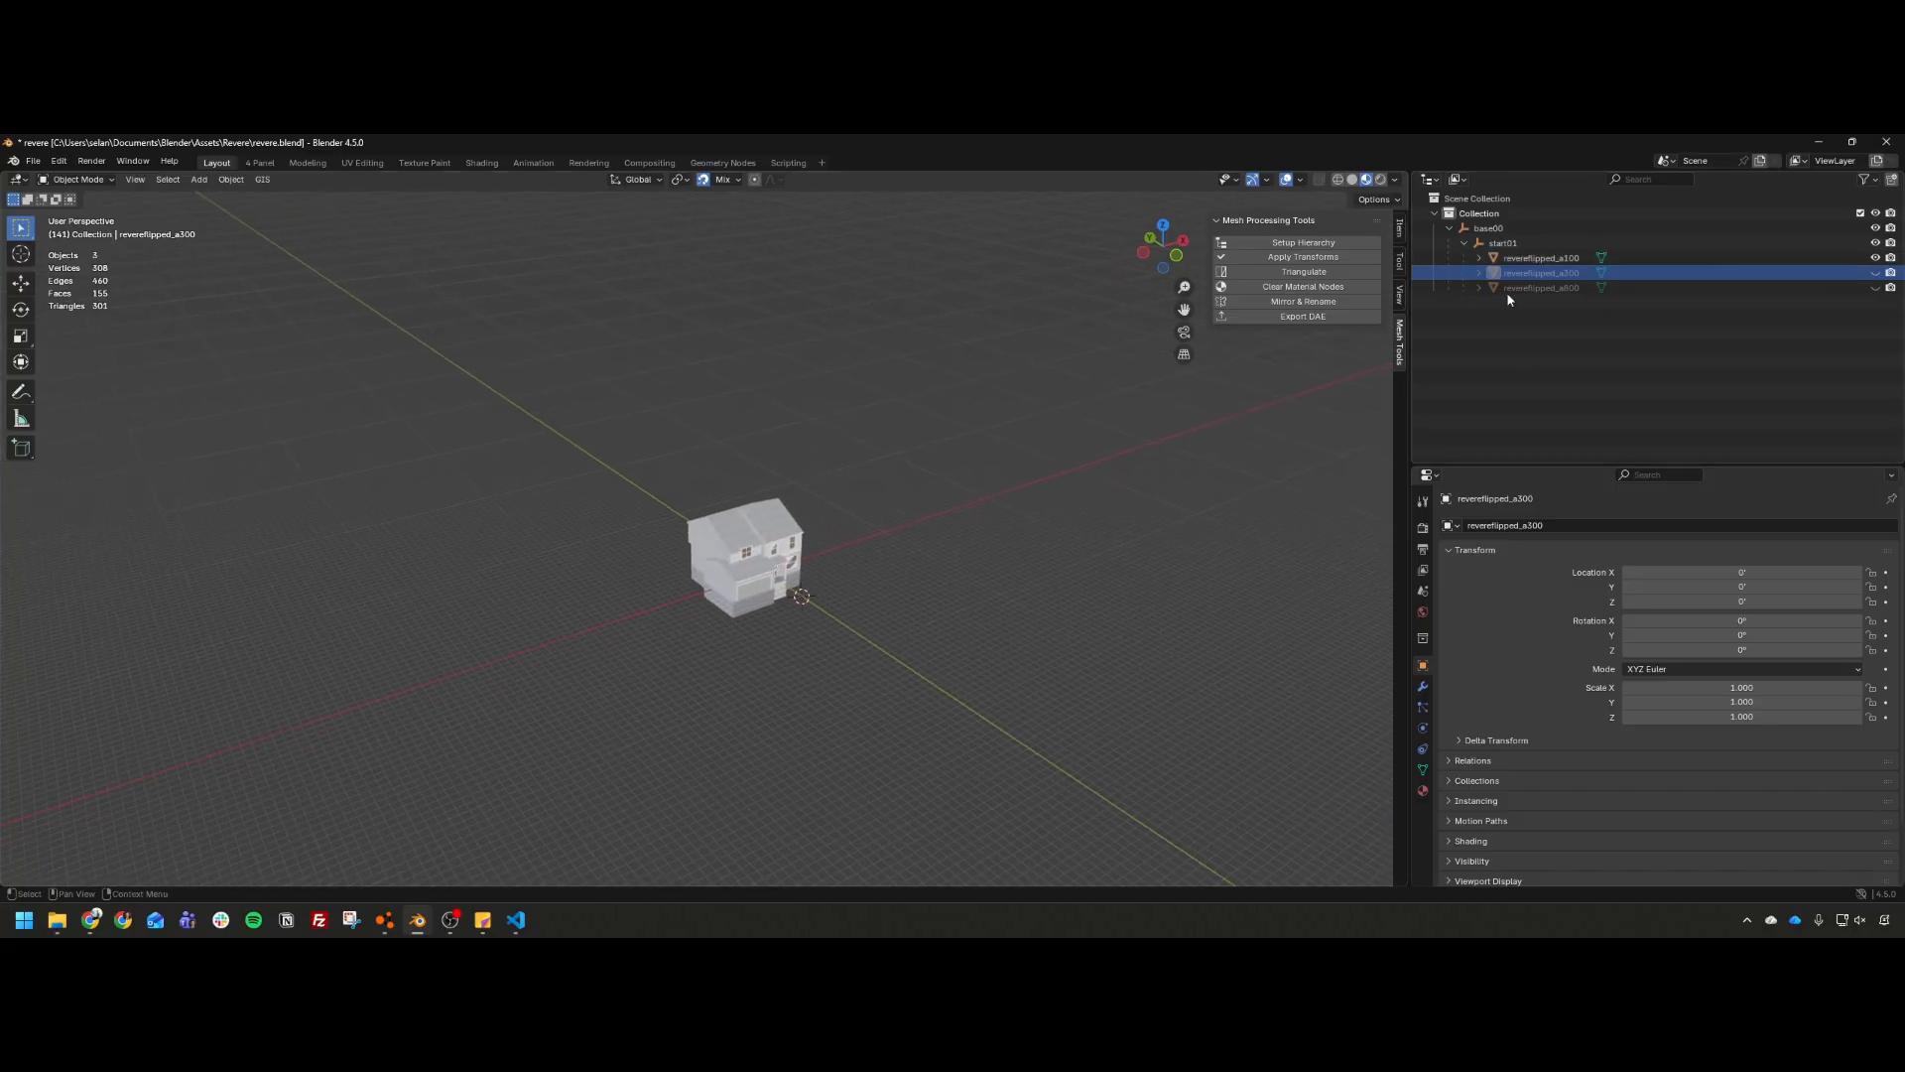
left_click(1542, 263)
scroll(736, 562, "up", 7)
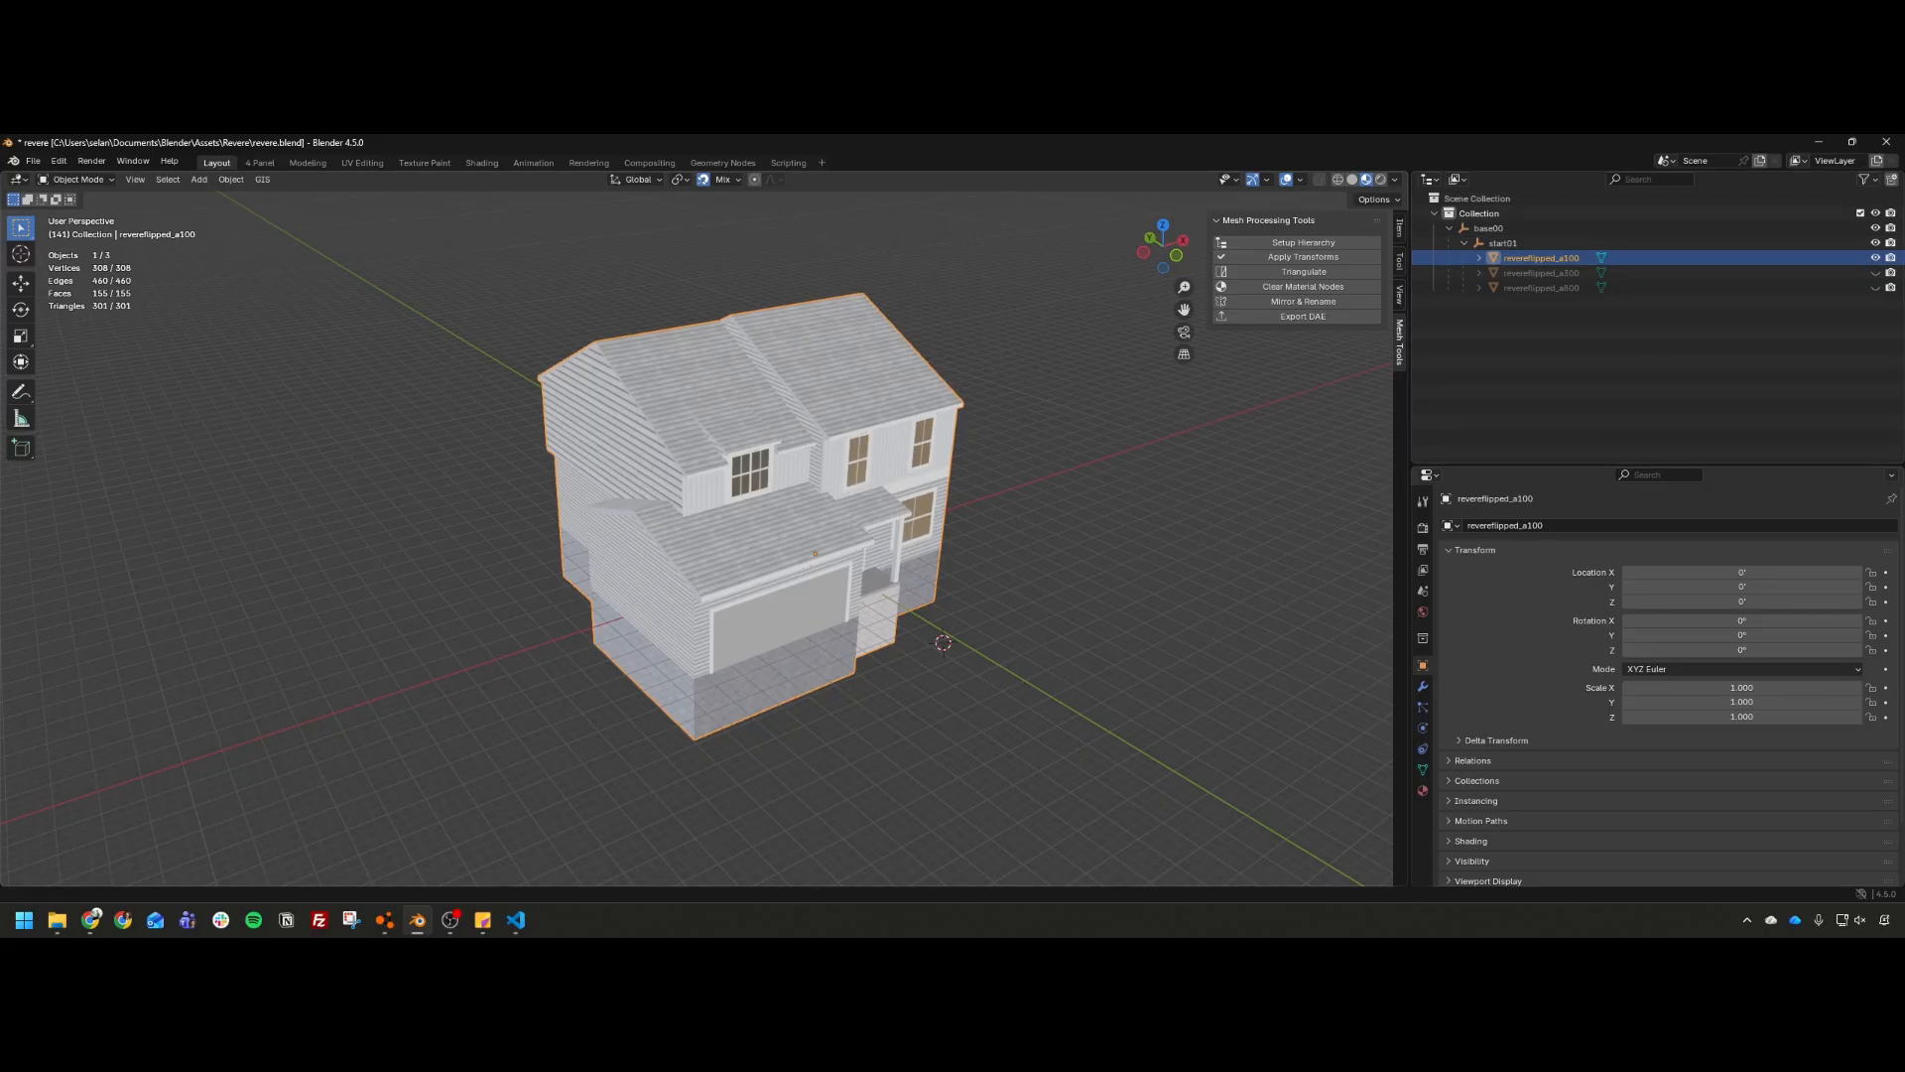
Step: Compare the geometry statistics of the a800, a300 and a100 meshes by showing each one alone in turn
left_click(1876, 257)
left_click(1875, 272)
left_click(1876, 287)
left_click(1876, 272)
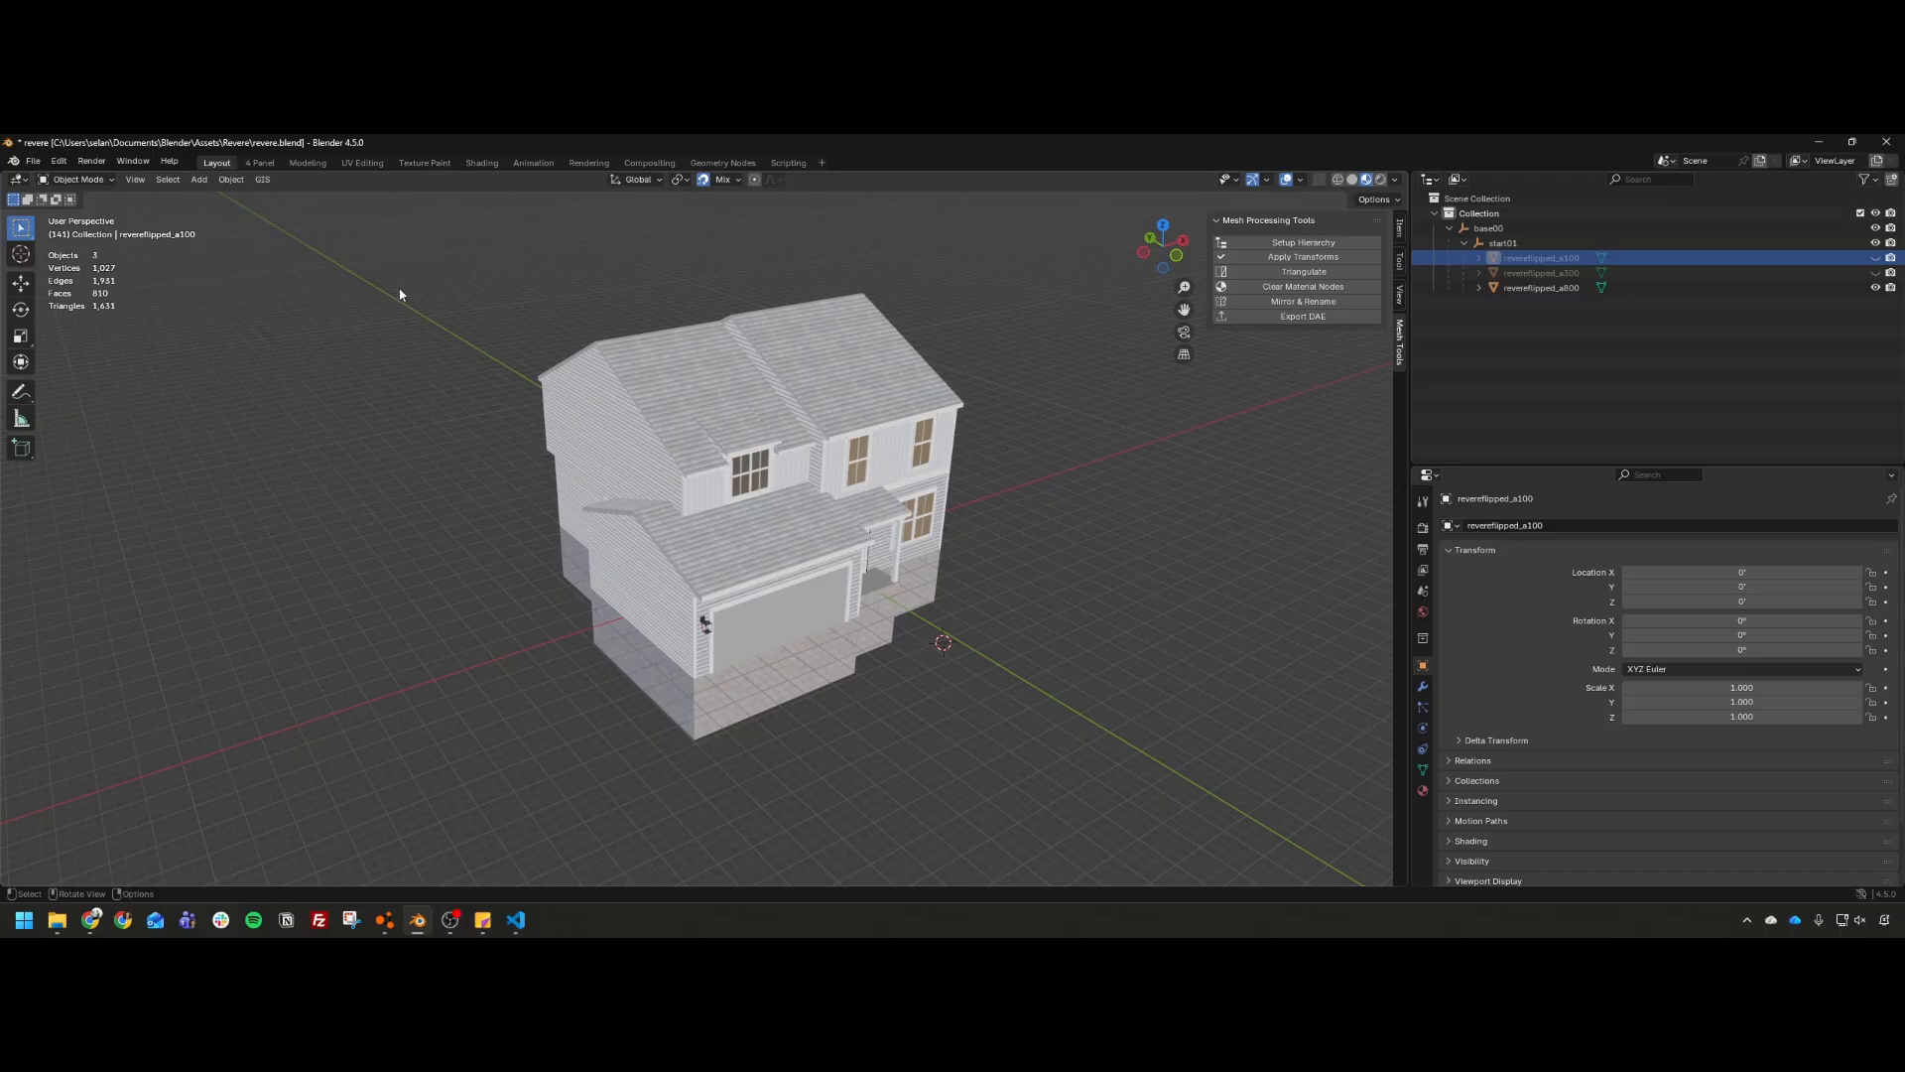
left_click(1875, 287)
left_click(1875, 272)
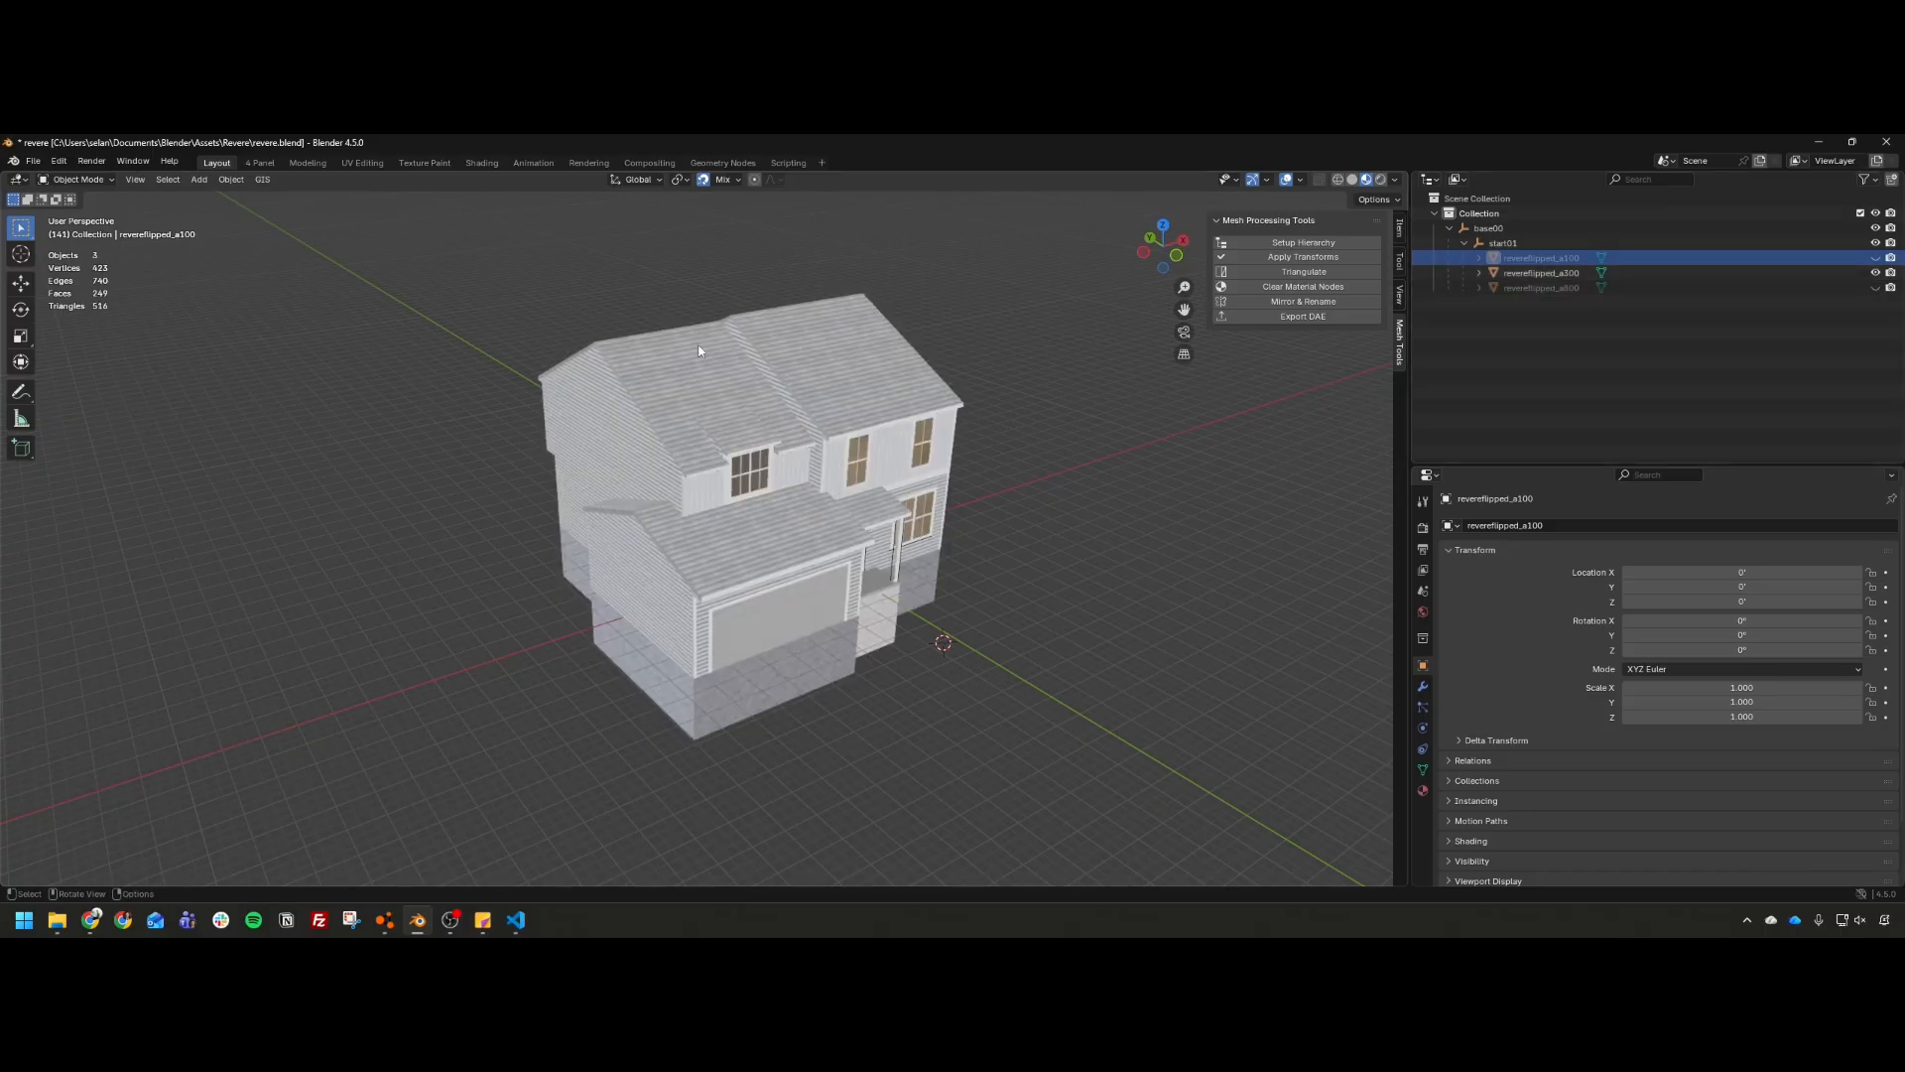
left_click(1641, 274)
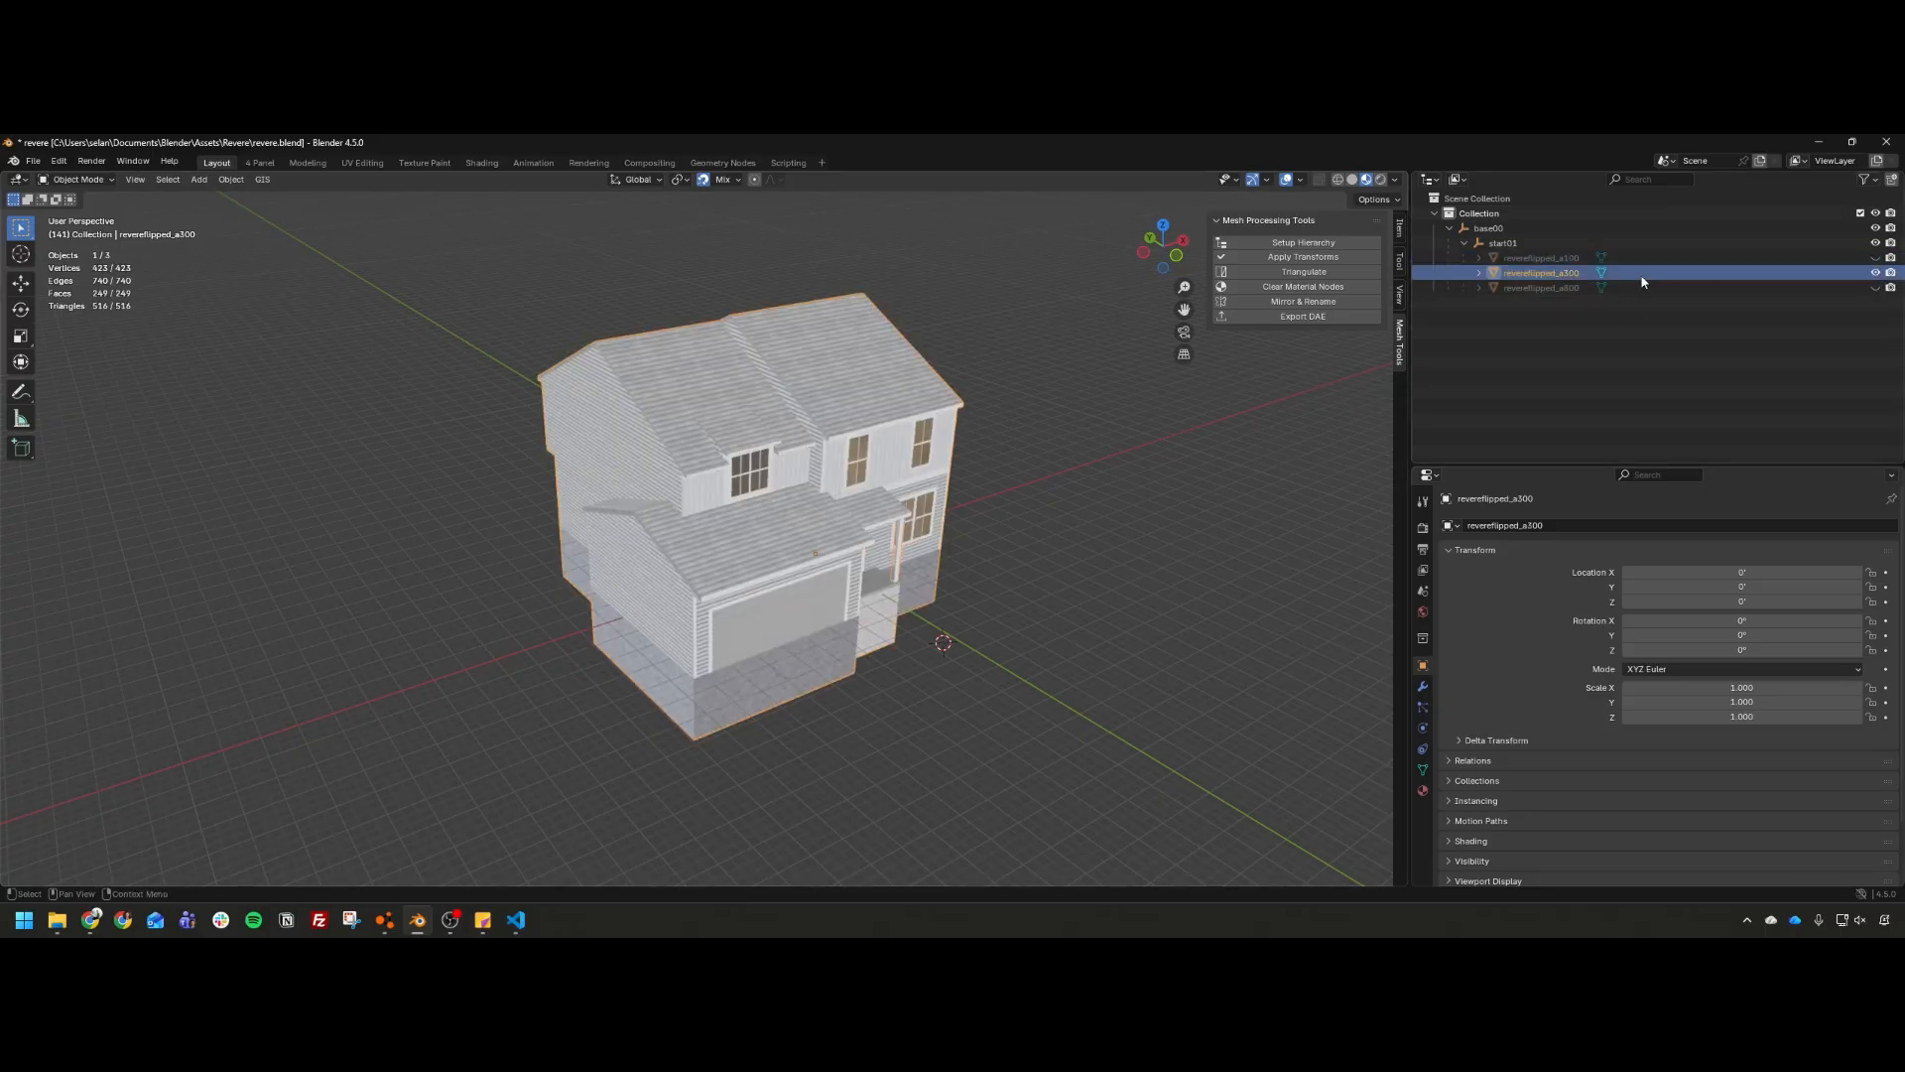
left_click(1876, 272)
left_click(1876, 257)
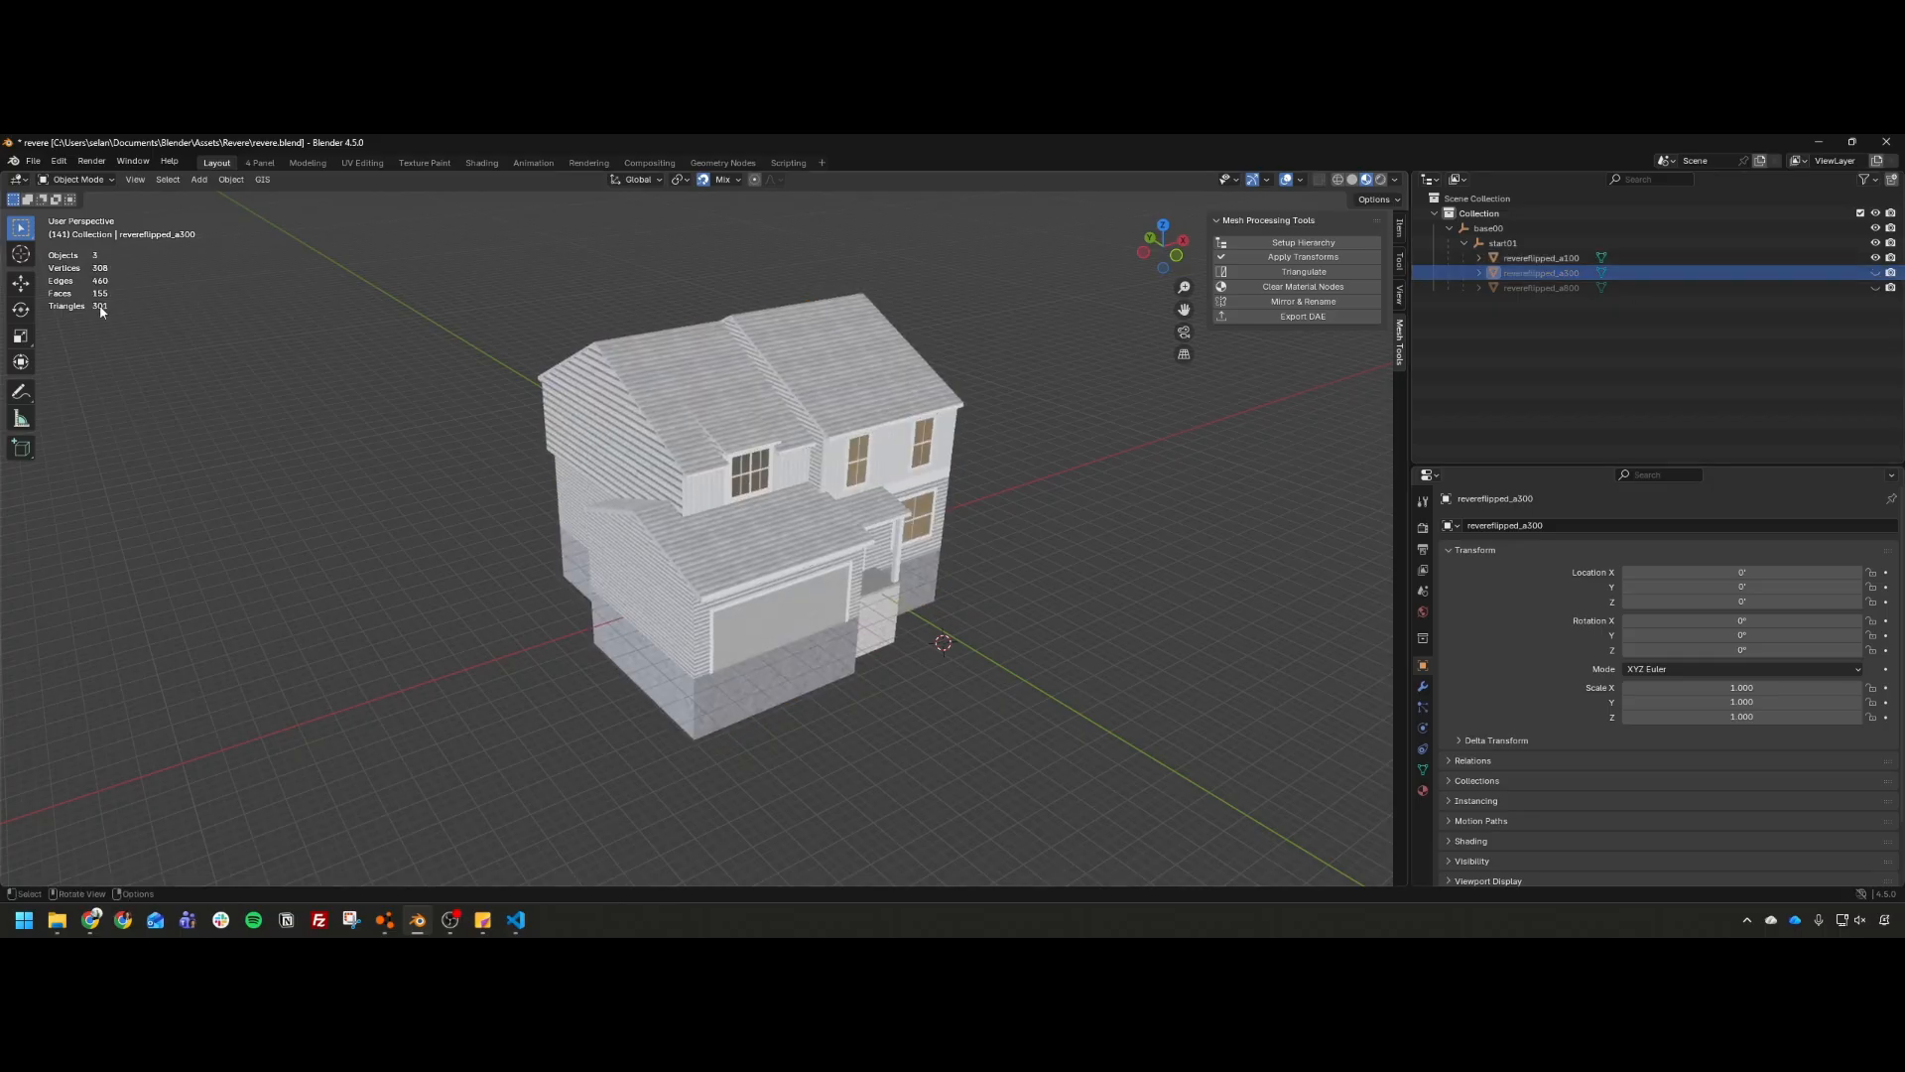
left_click(1588, 258)
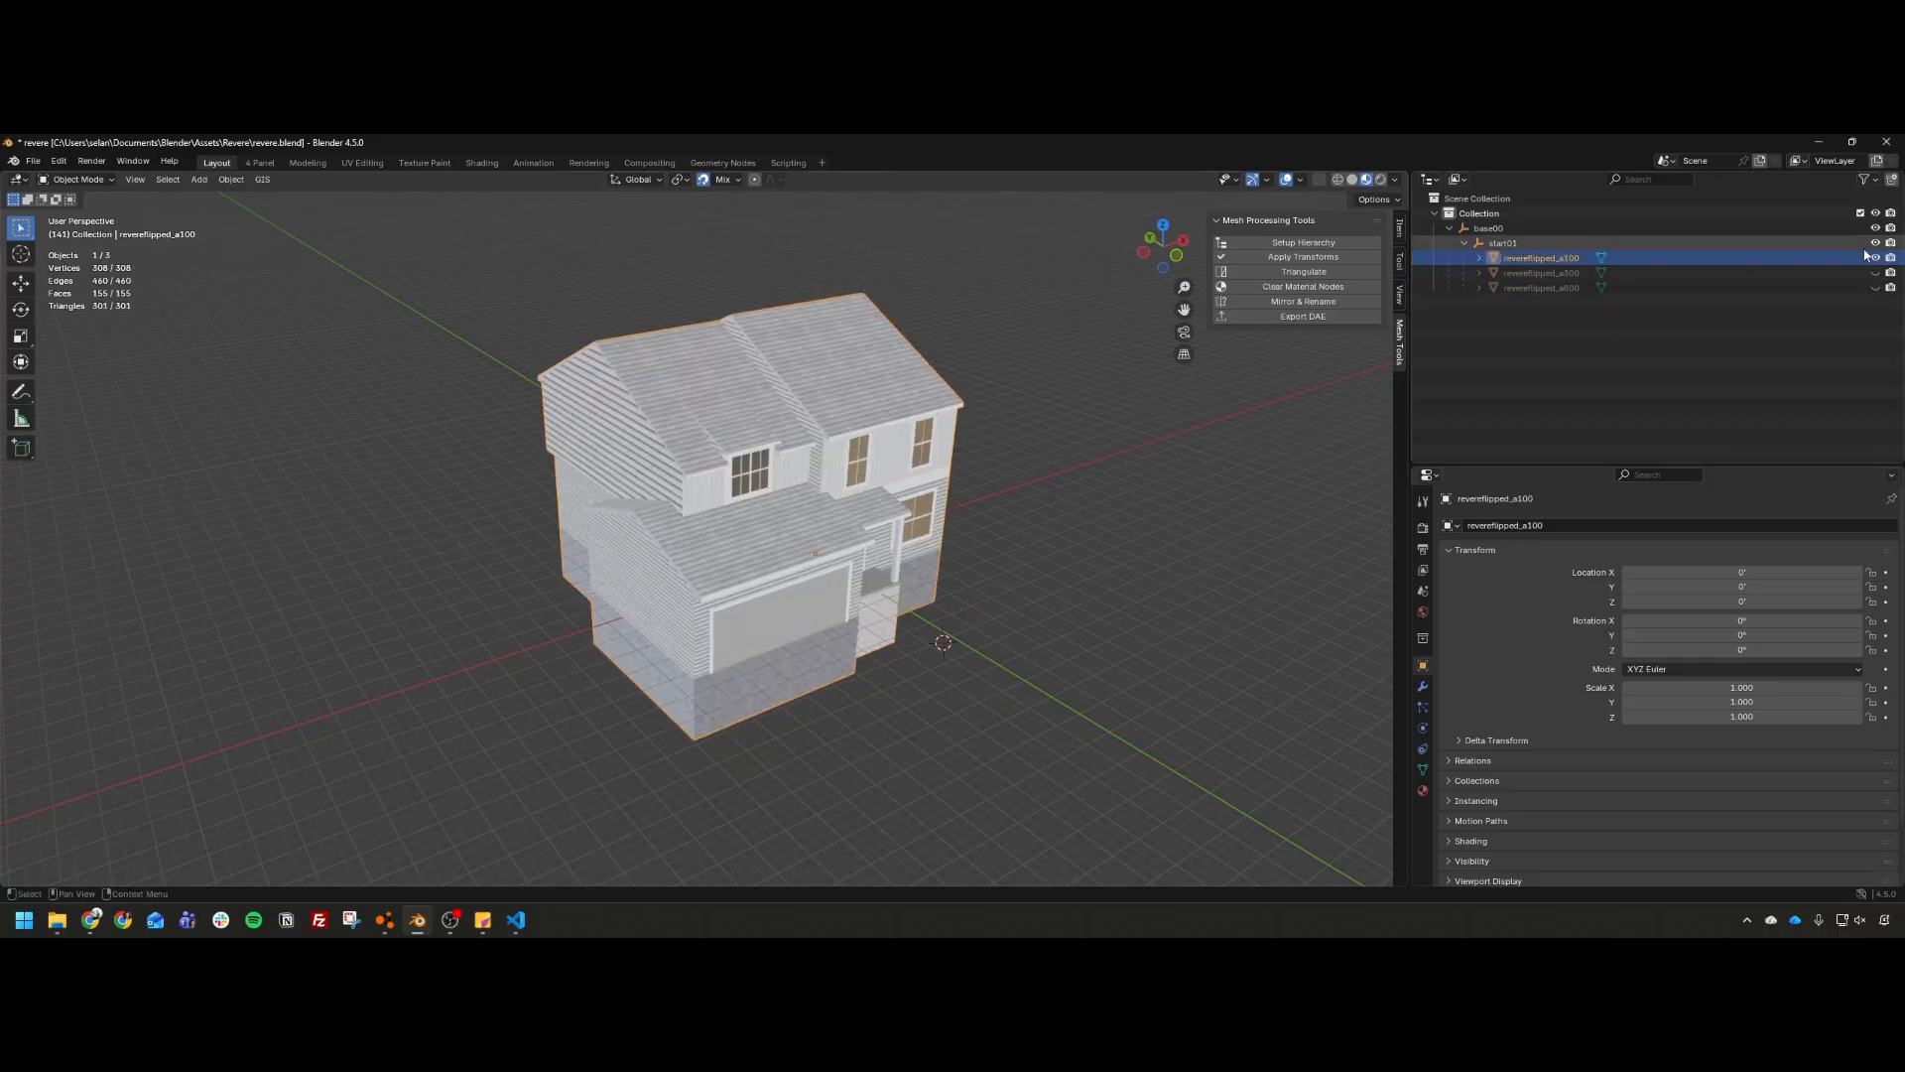
Step: Switch through the three detail meshes, leave only revereflipped_a800 shown, and select it
left_click(1876, 257)
left_click(1876, 259)
left_click(1877, 272)
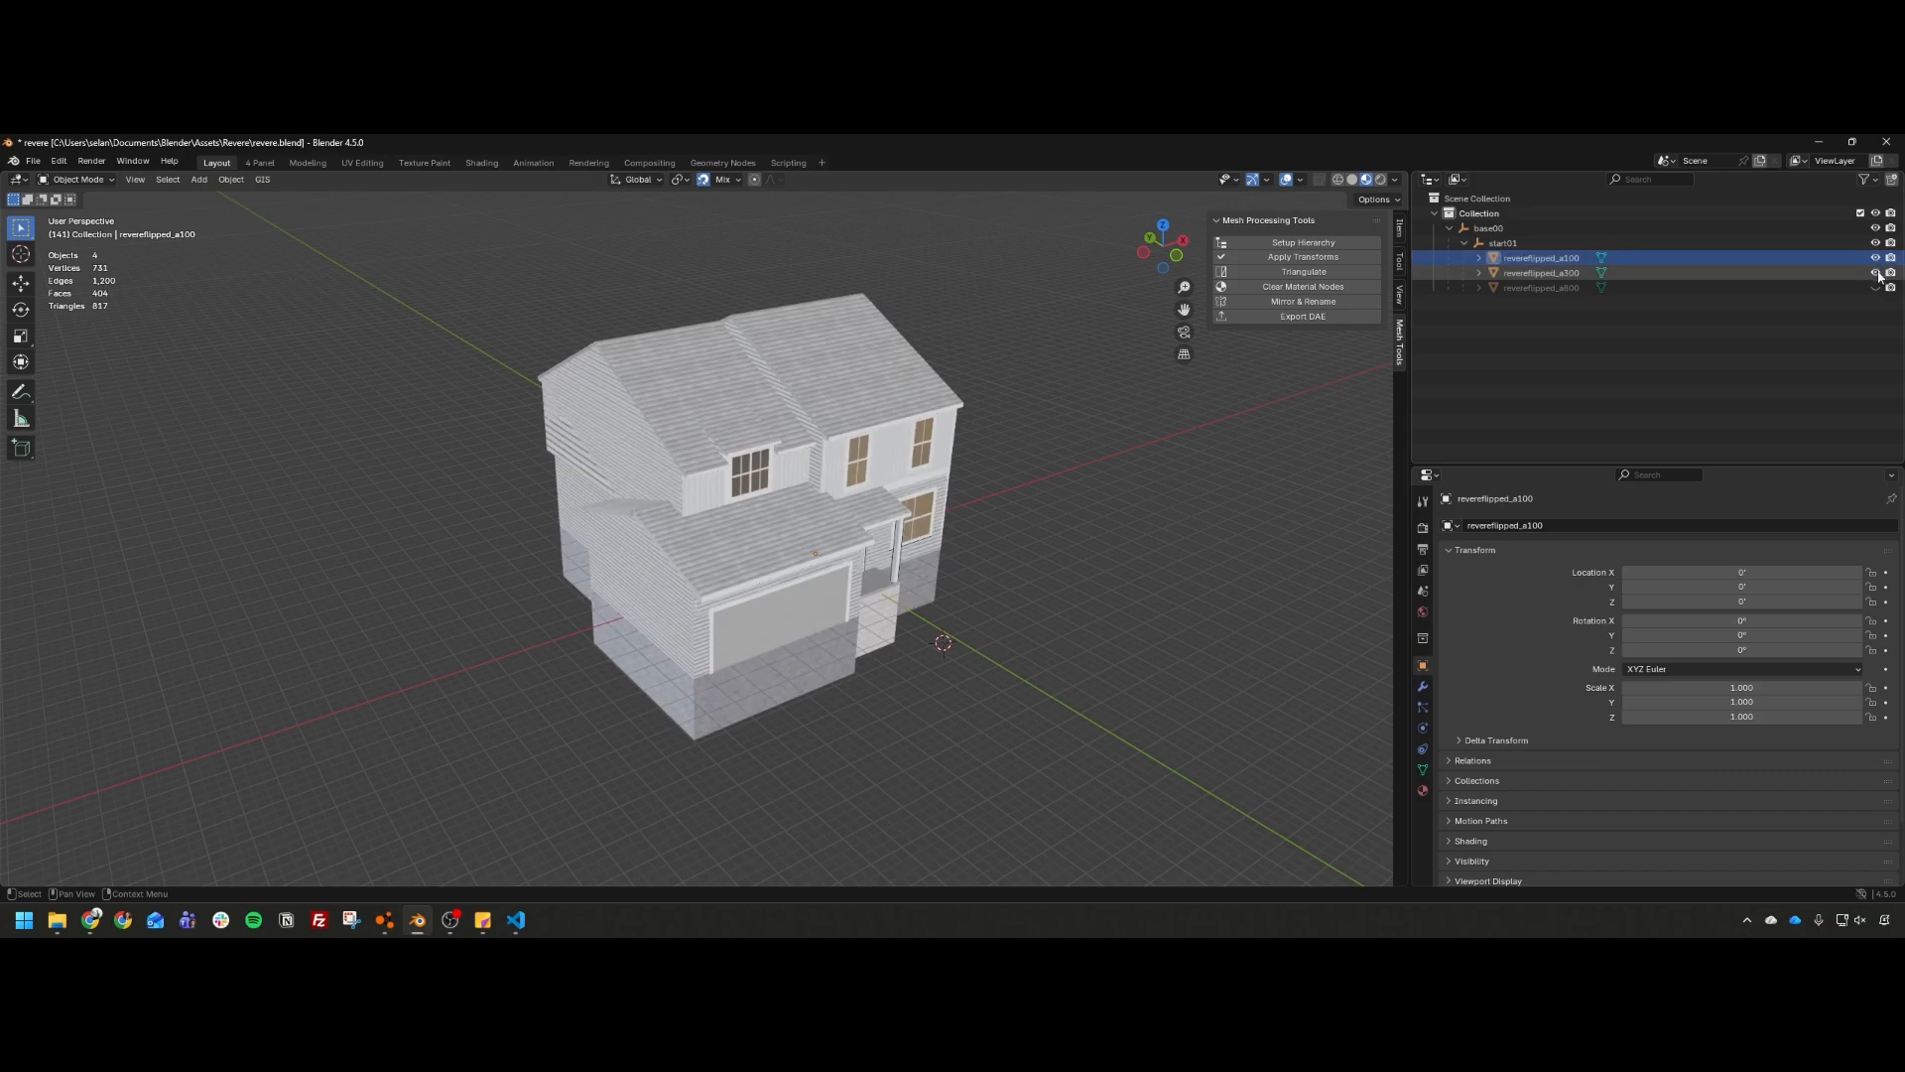
left_click(1877, 272)
left_click(1877, 259)
left_click(1876, 272)
left_click(1877, 286)
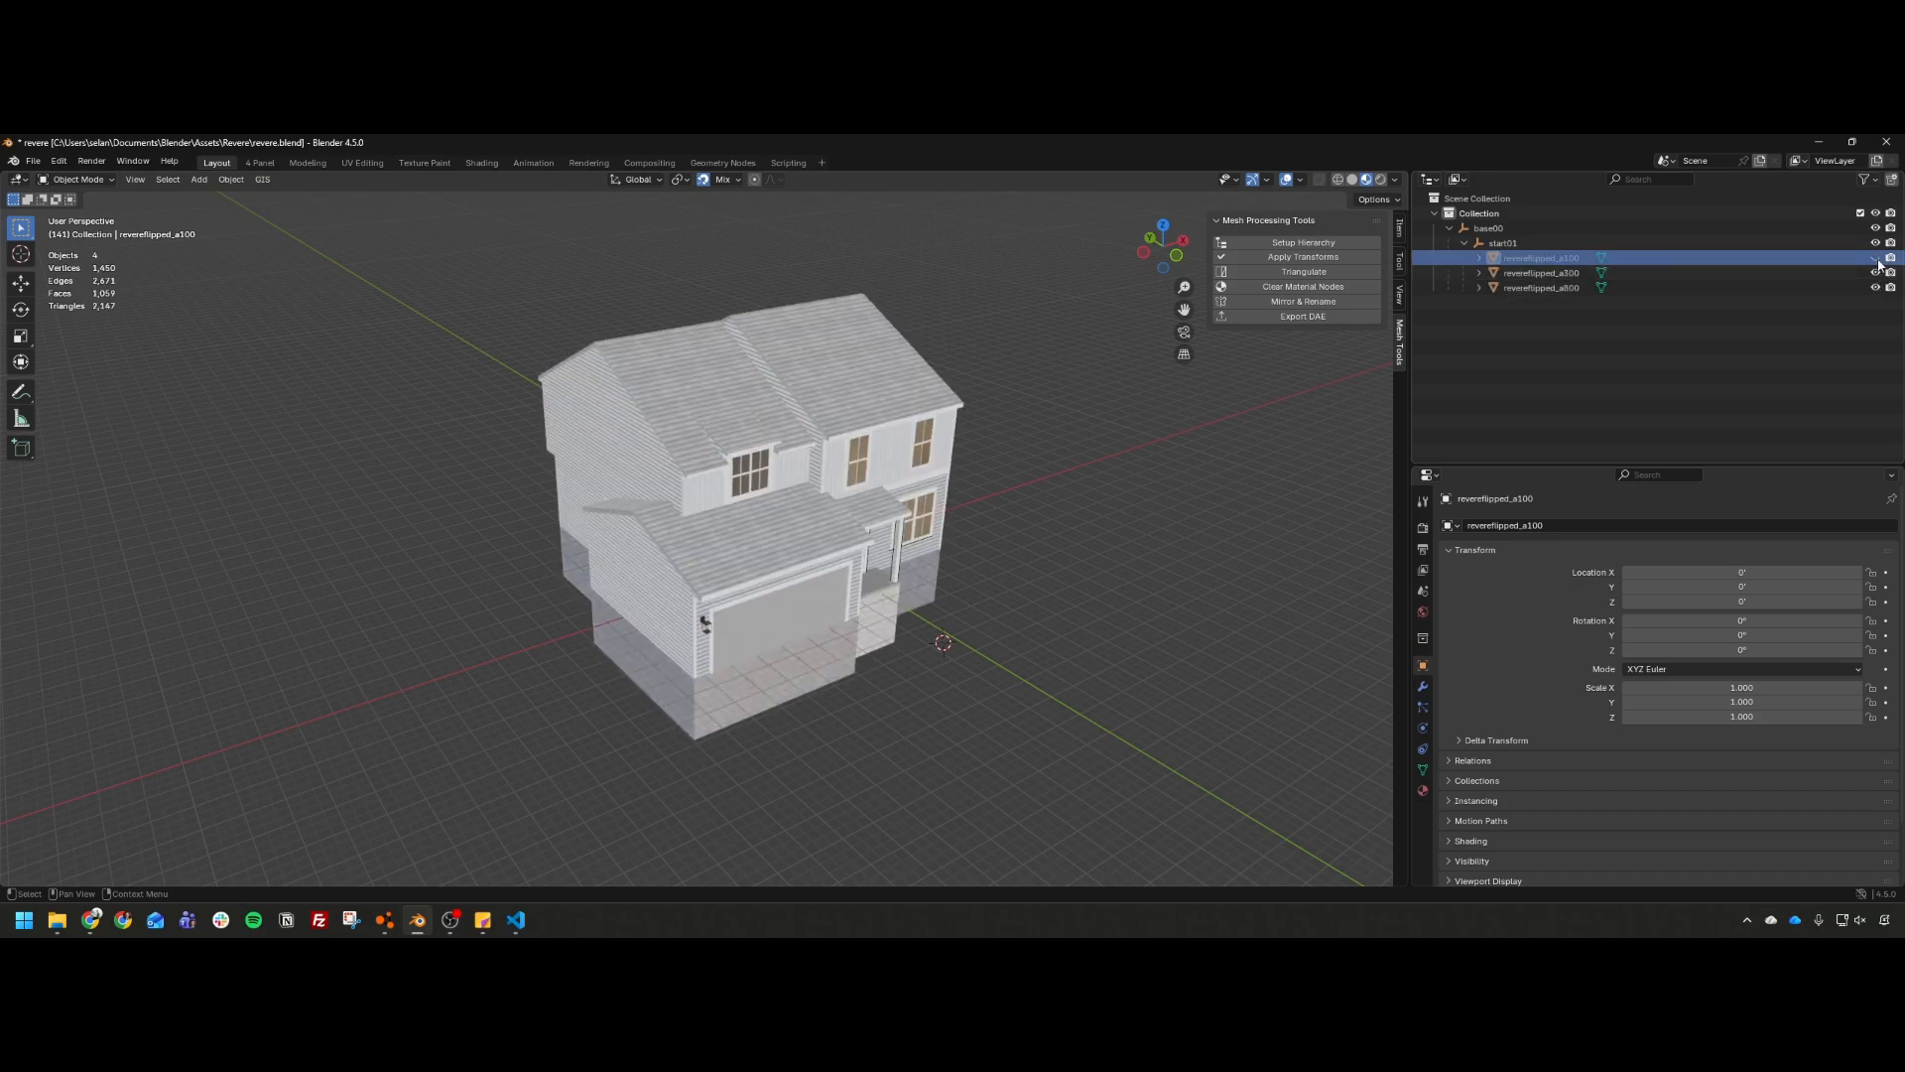
left_click(1876, 259)
left_click(1876, 272)
left_click(1878, 262)
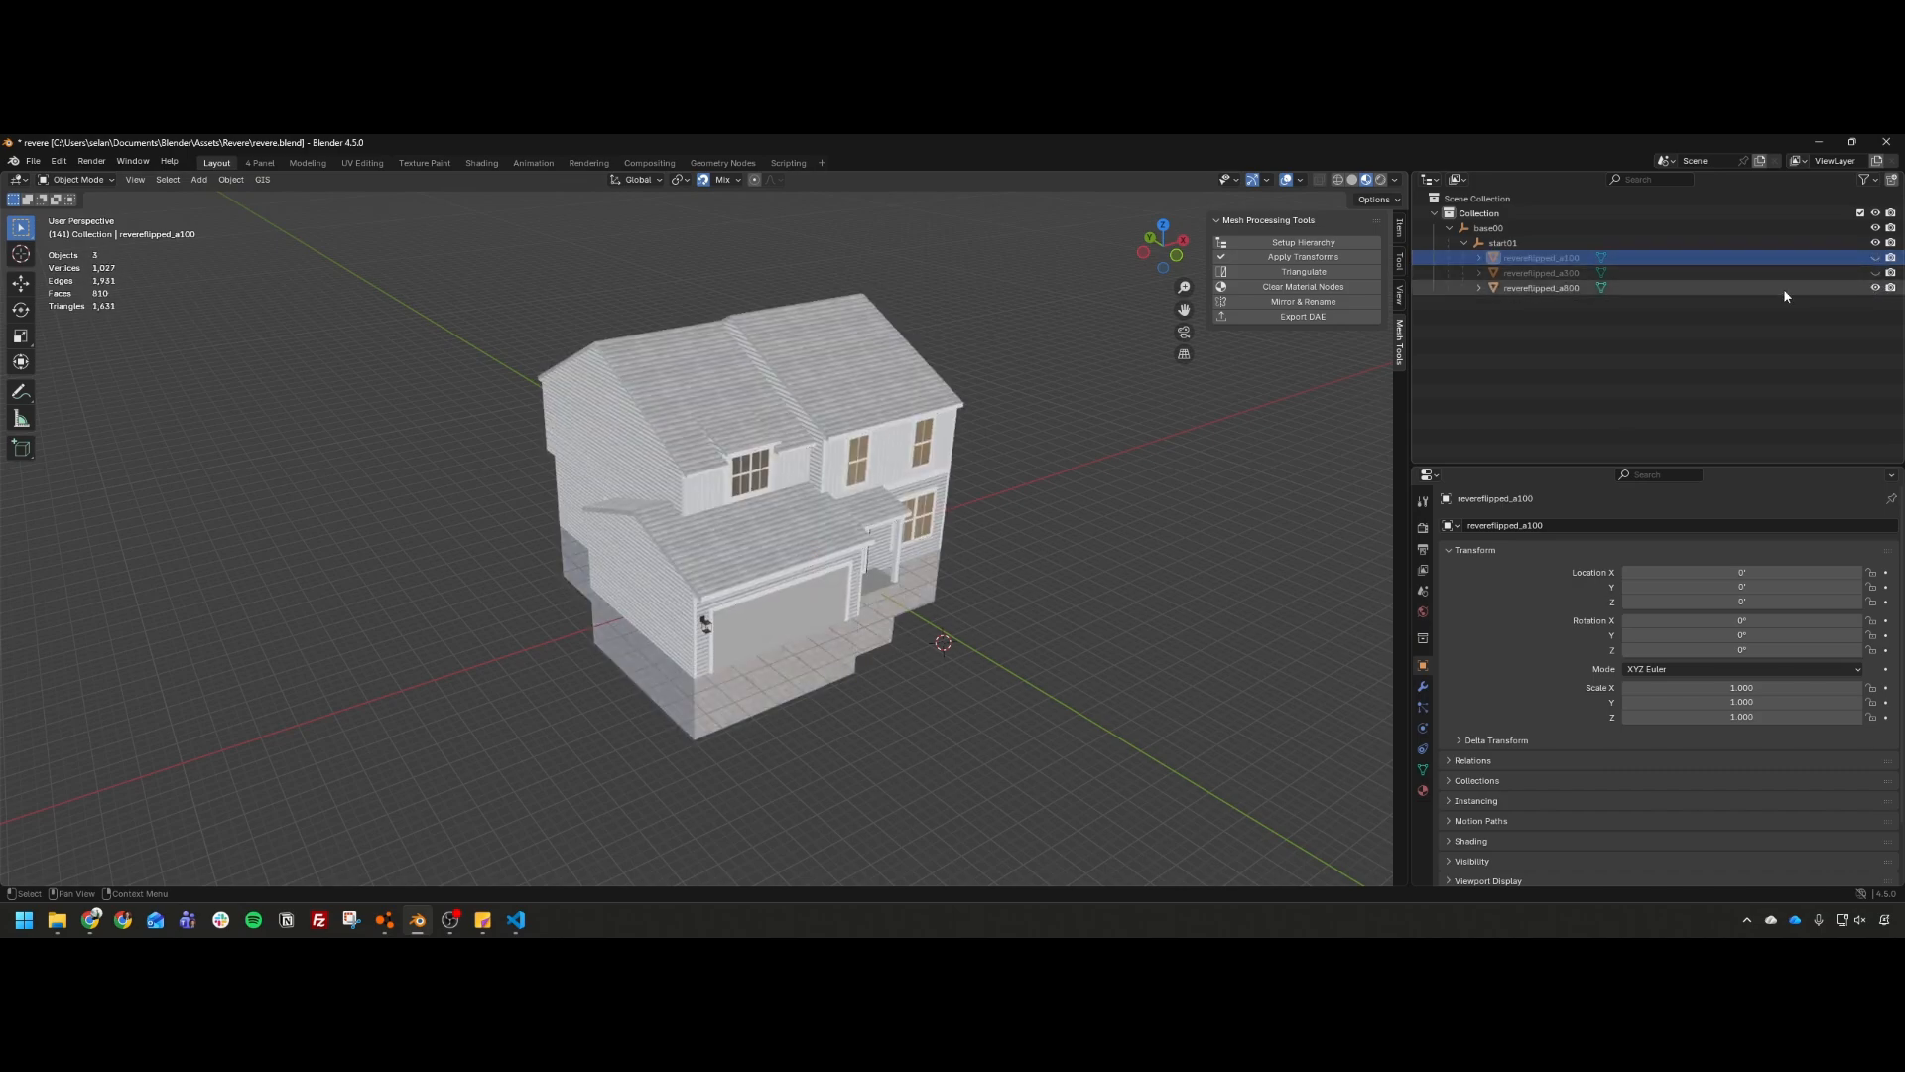
left_click(1541, 286)
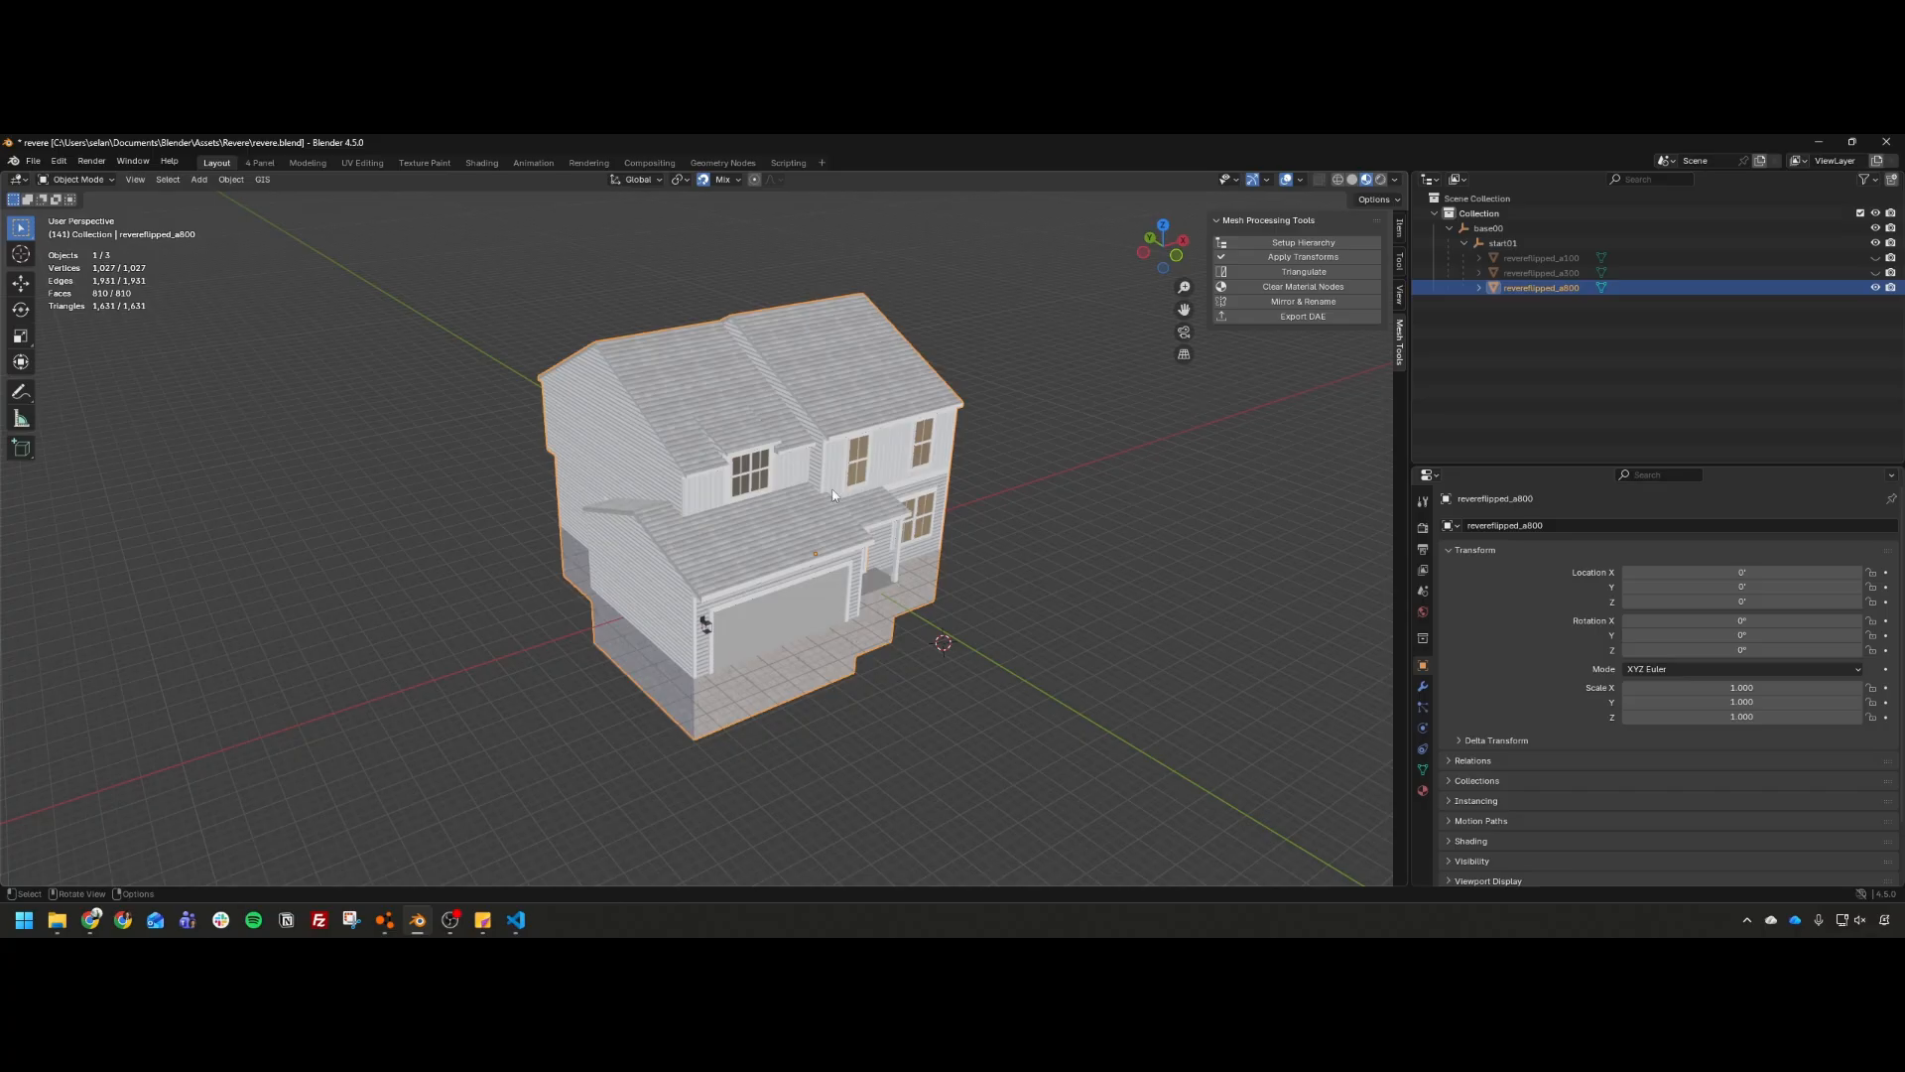
Step: Switch to BeamNG.drive and fly over the residential streets to view a two-storey house with a garage up close
left_click(384, 920)
key("s")
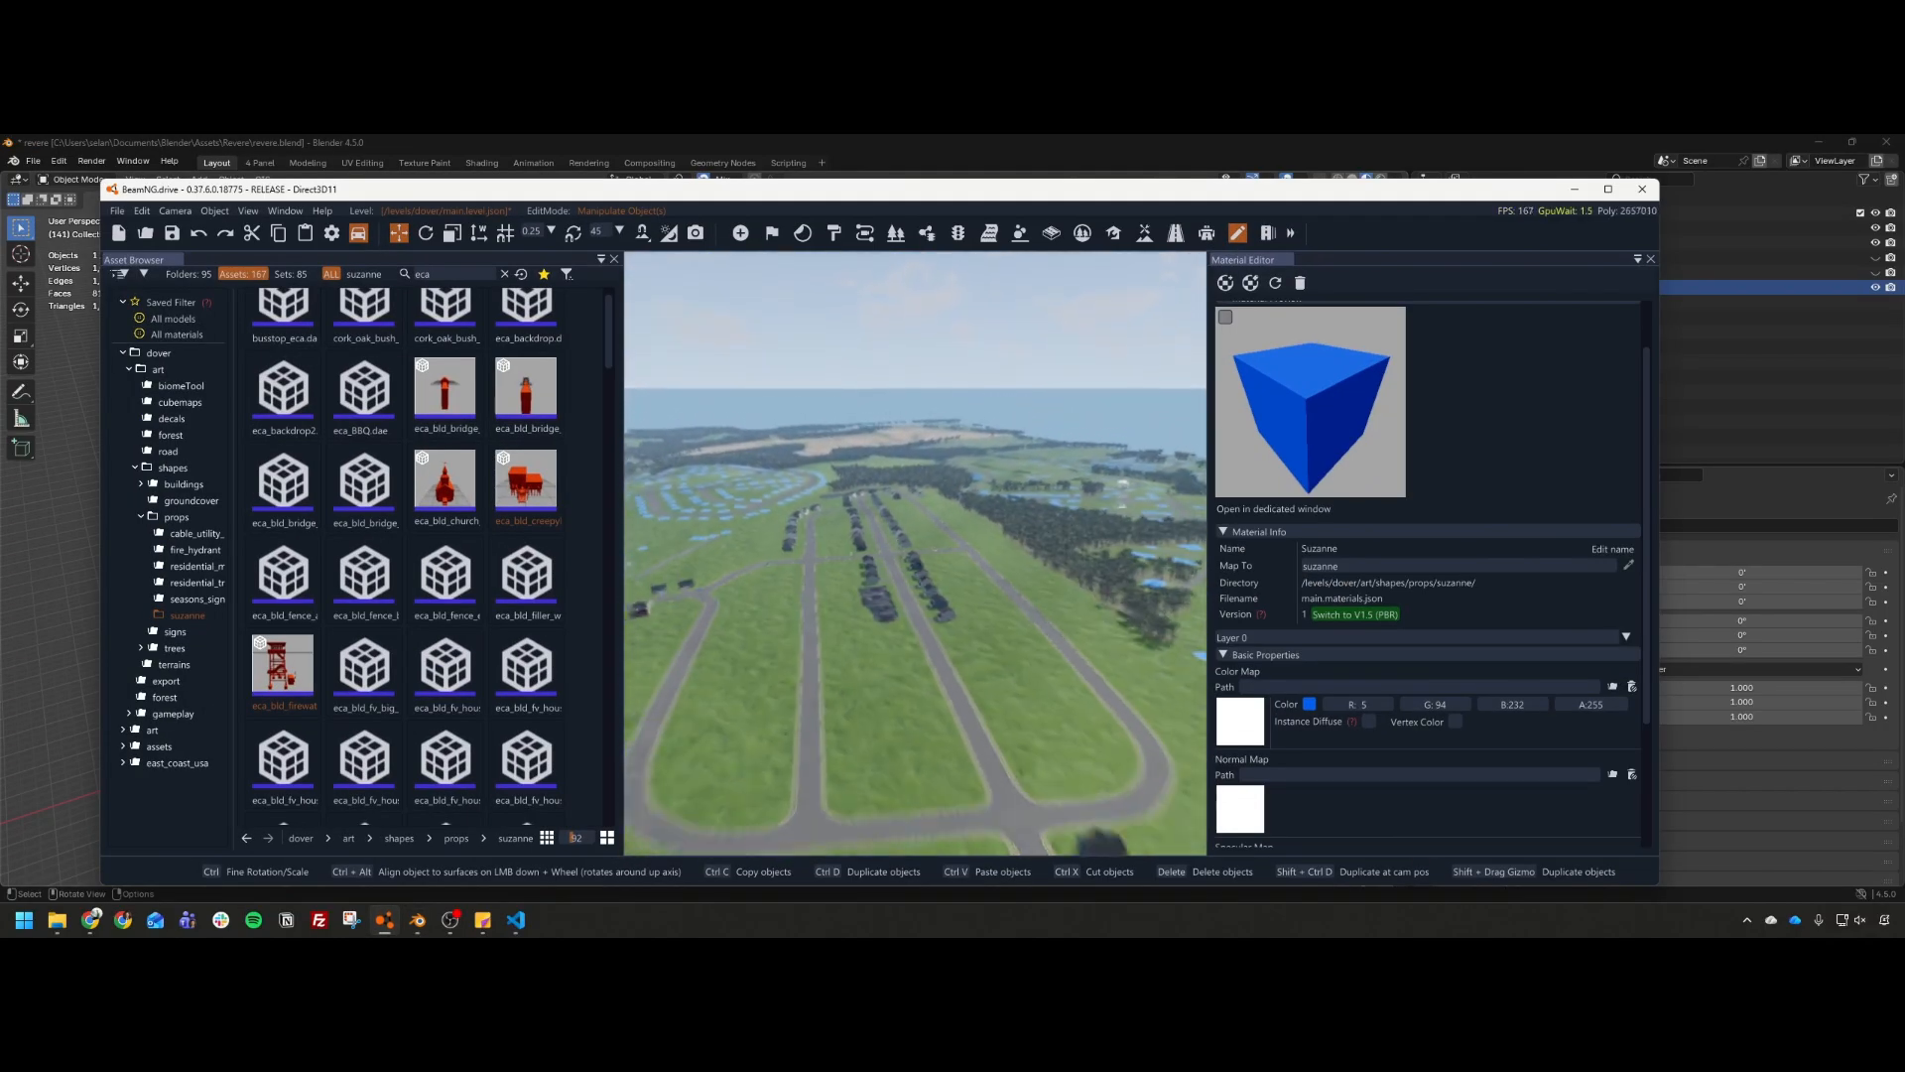
key("w")
key("w")
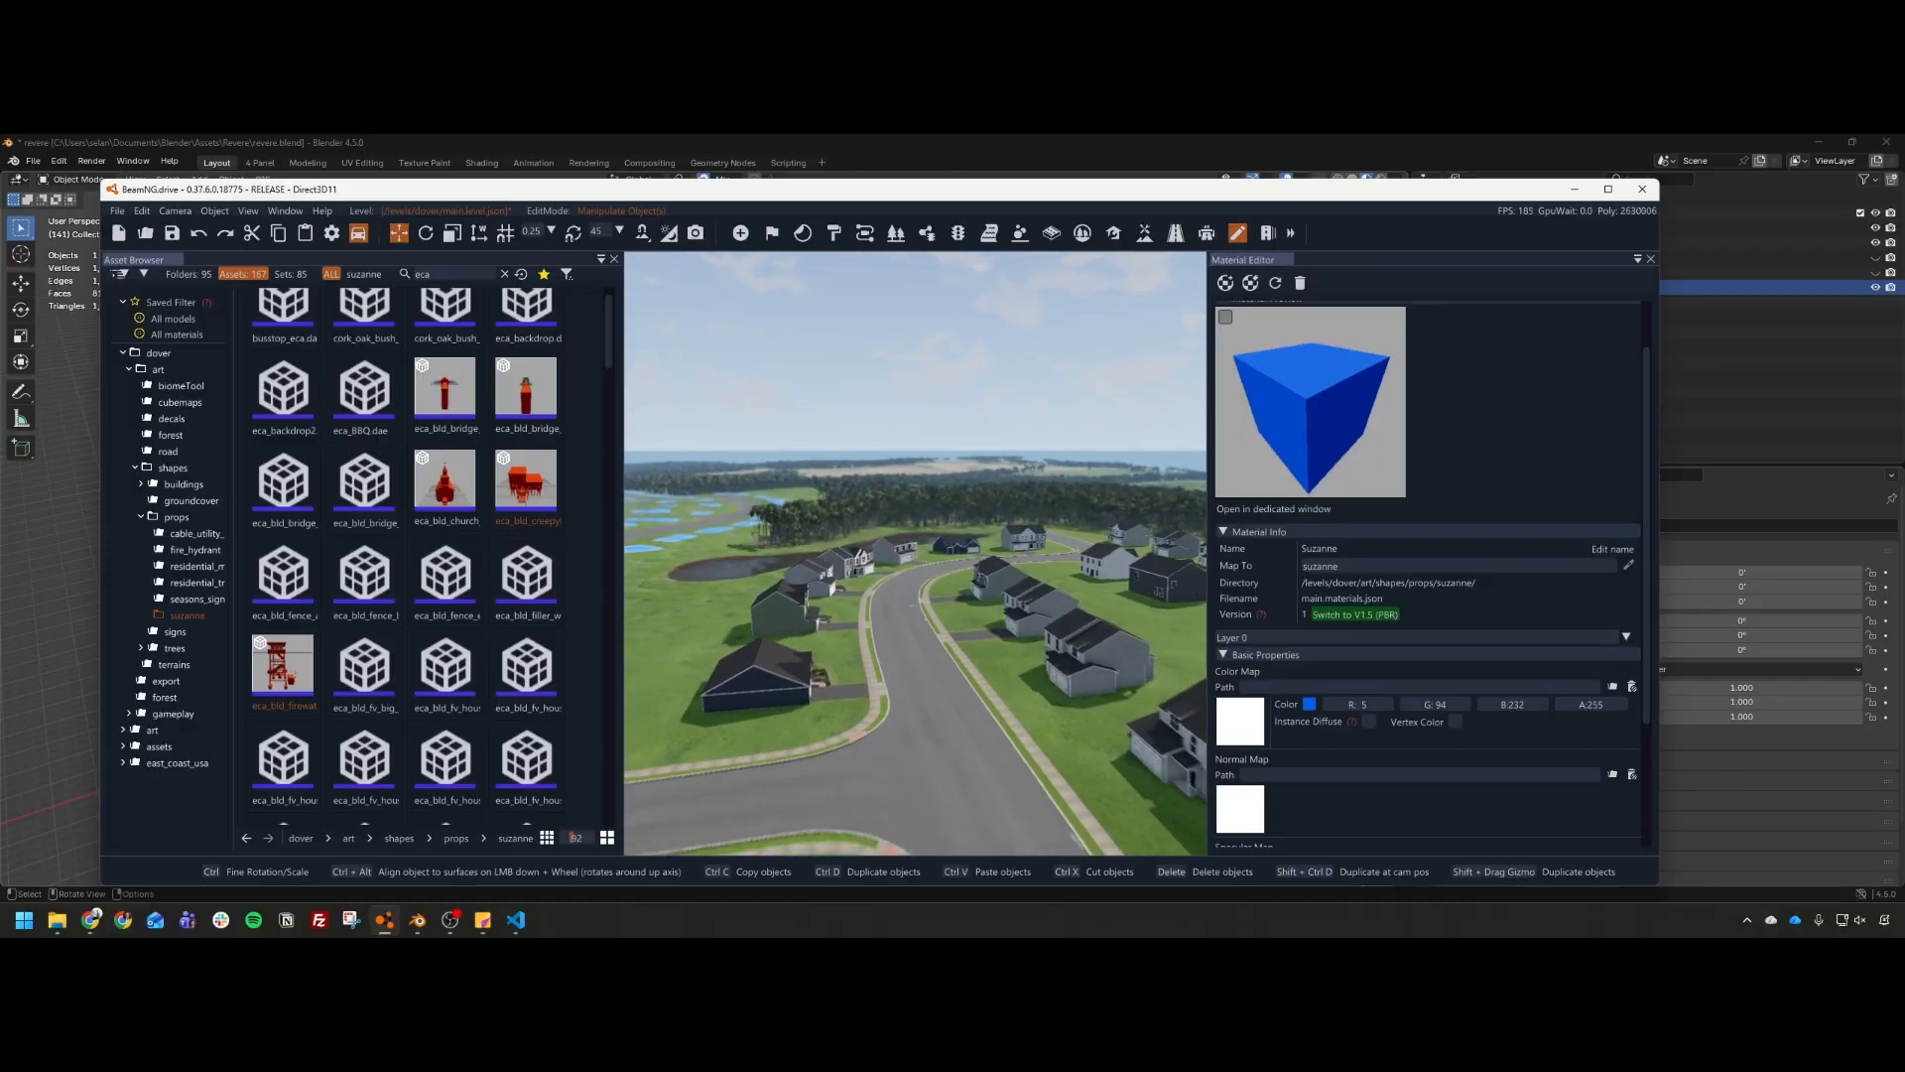
key("w")
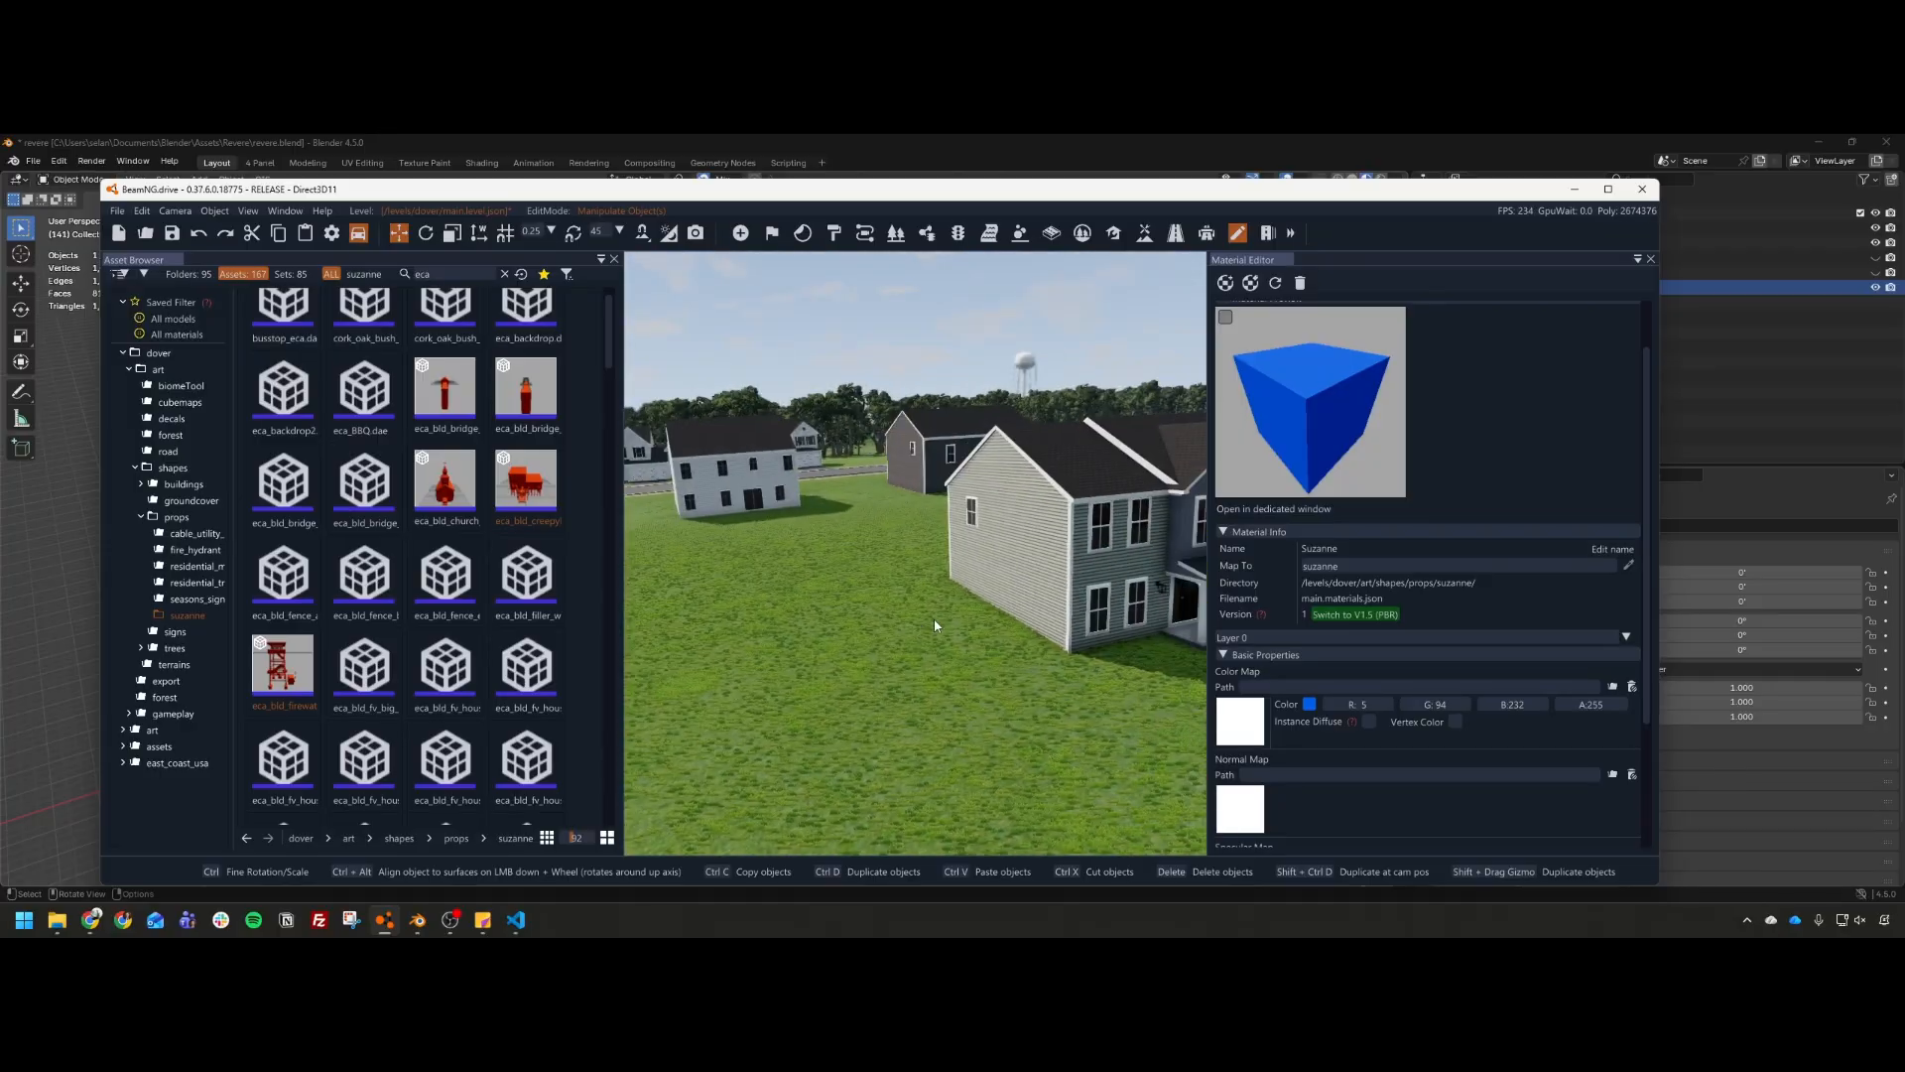
key("s")
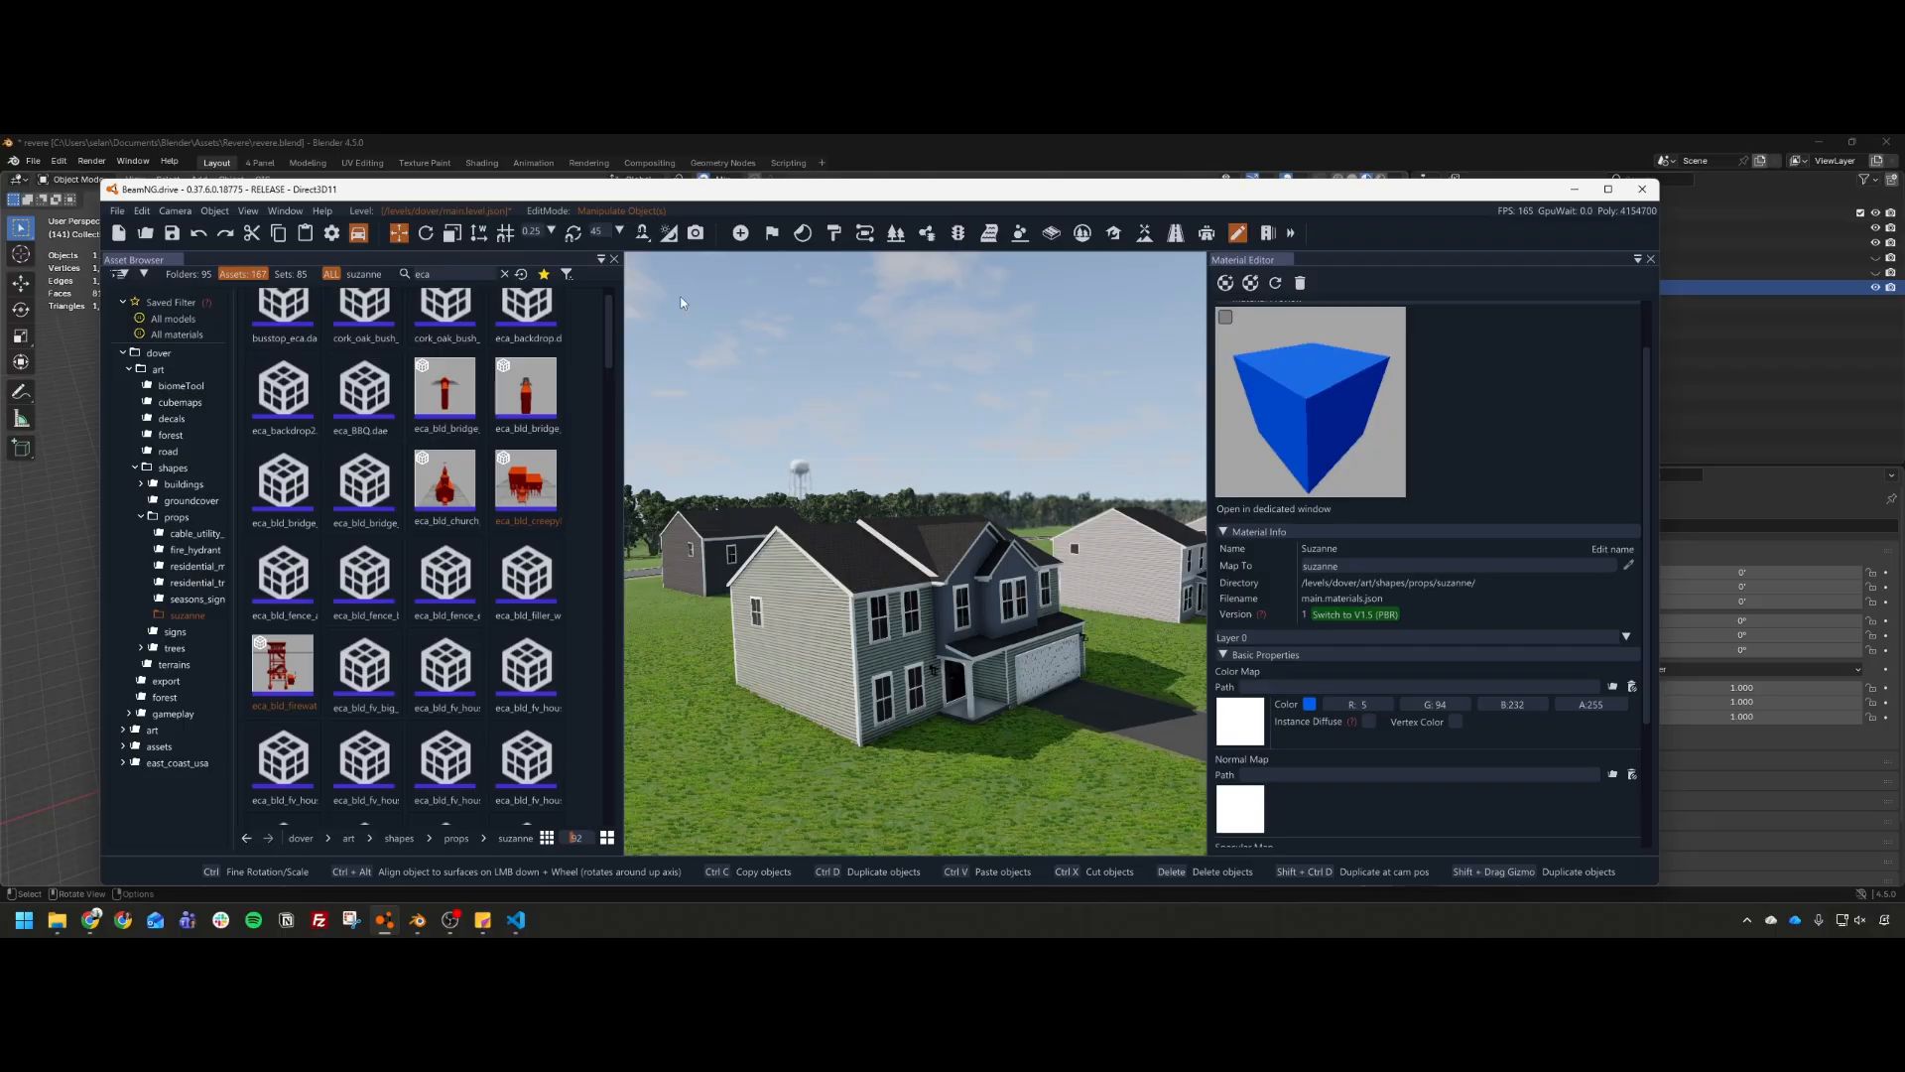
Step: Close the Asset Browser and the Material Editor, and view the whole neighbourhood from the air
left_click(615, 259)
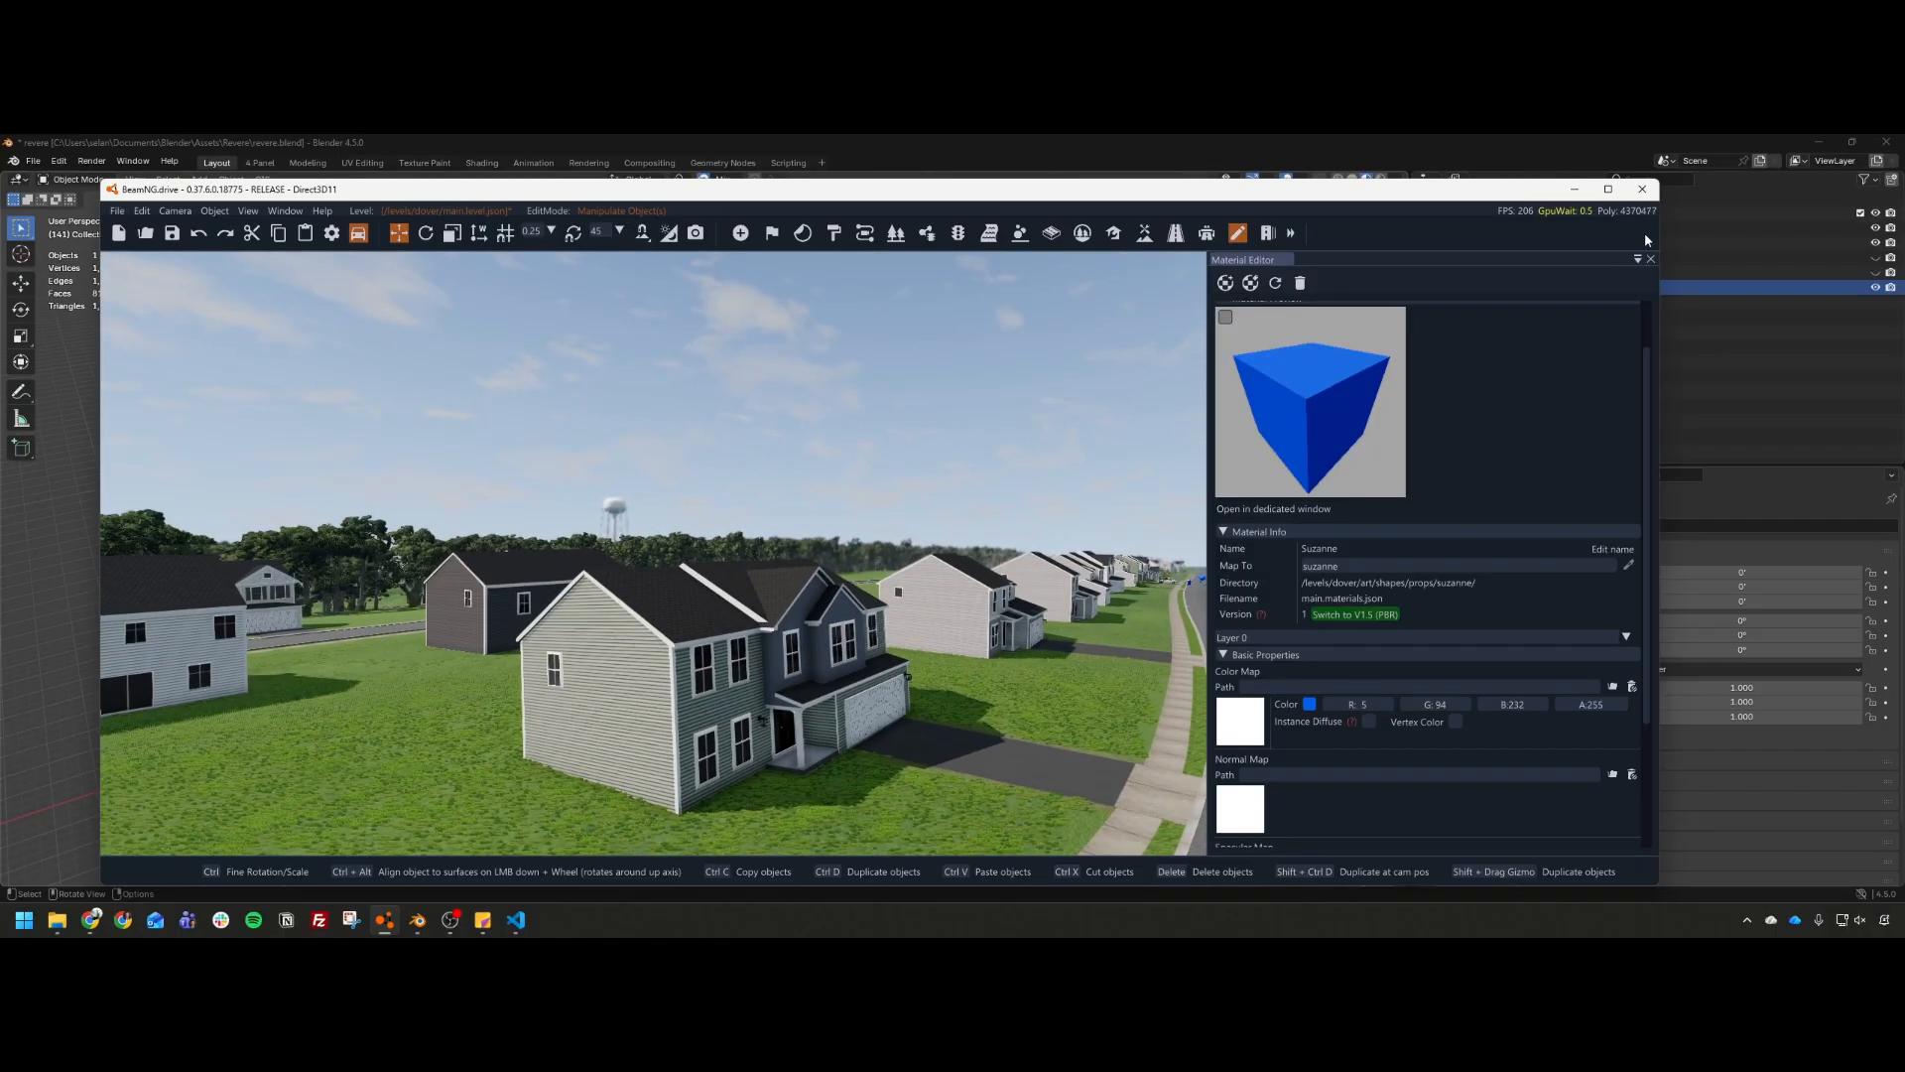
left_click(1651, 259)
key("w")
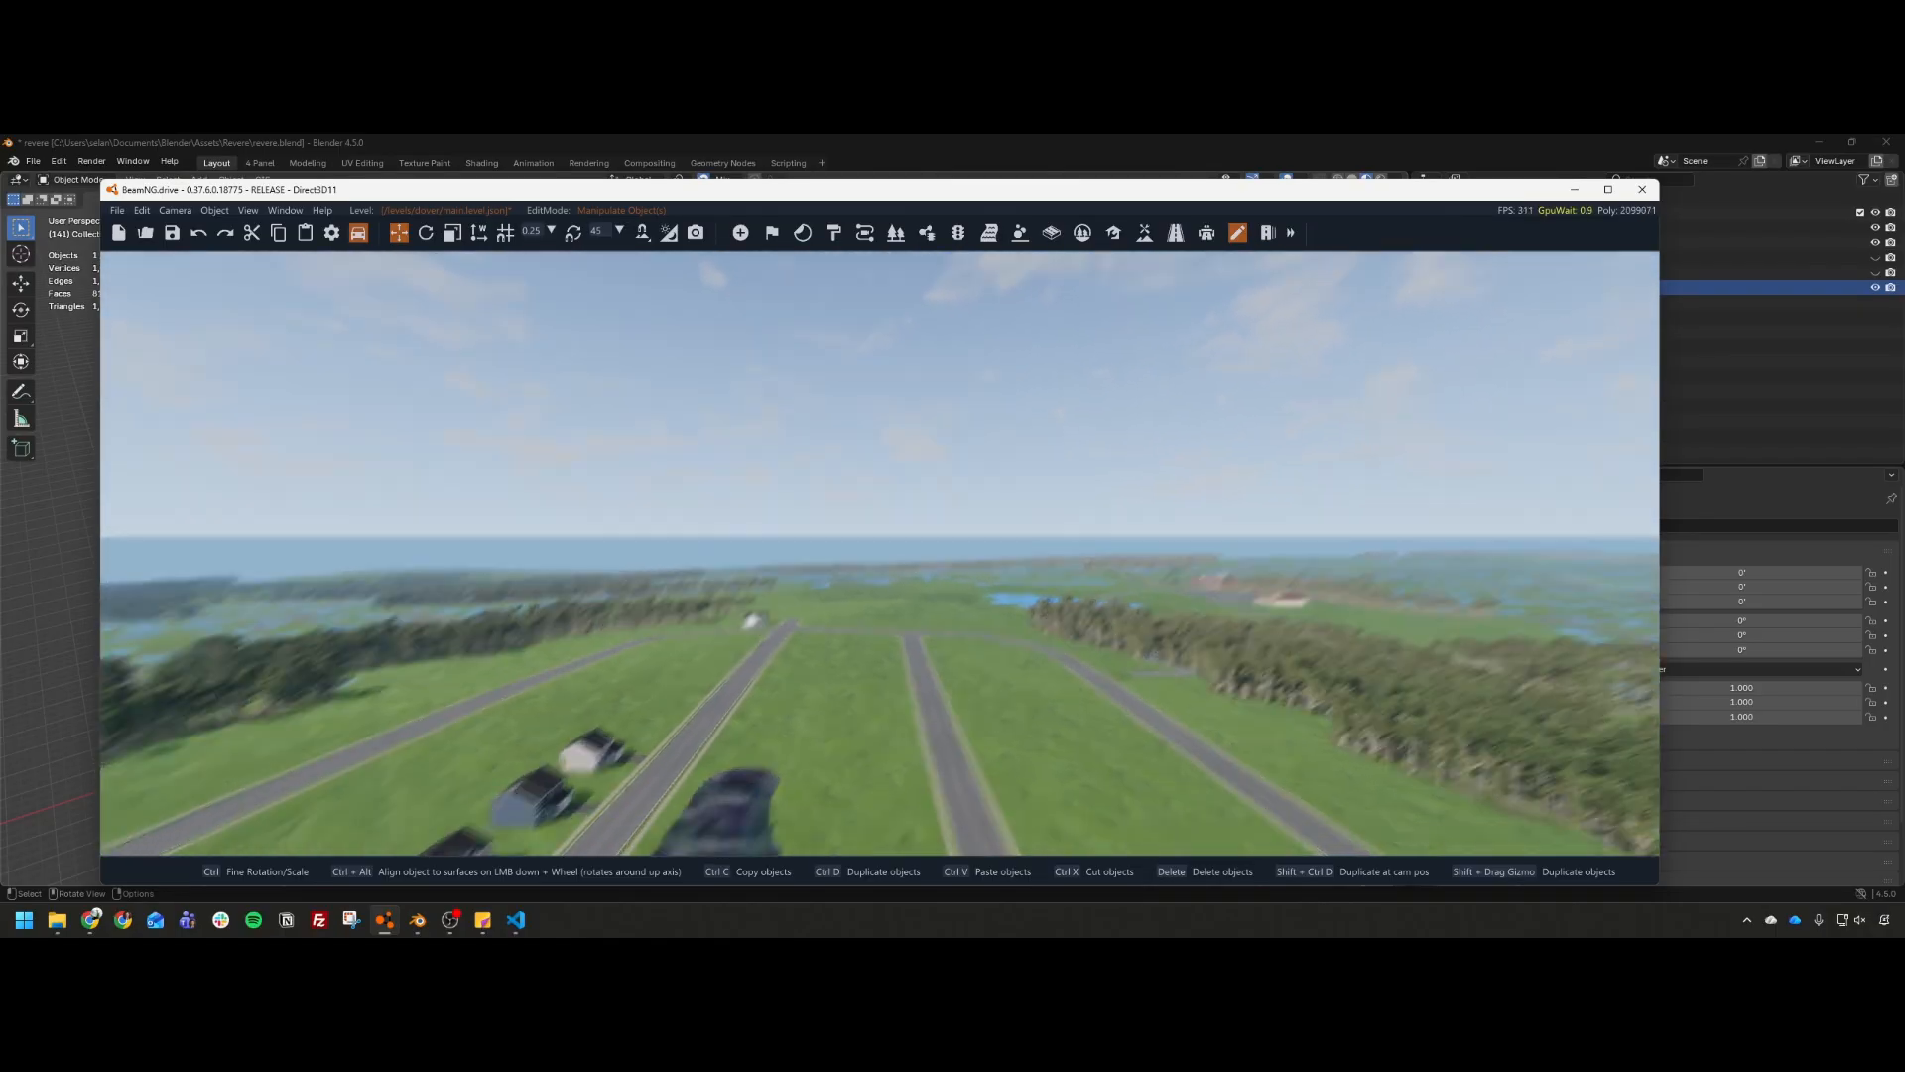
key("d")
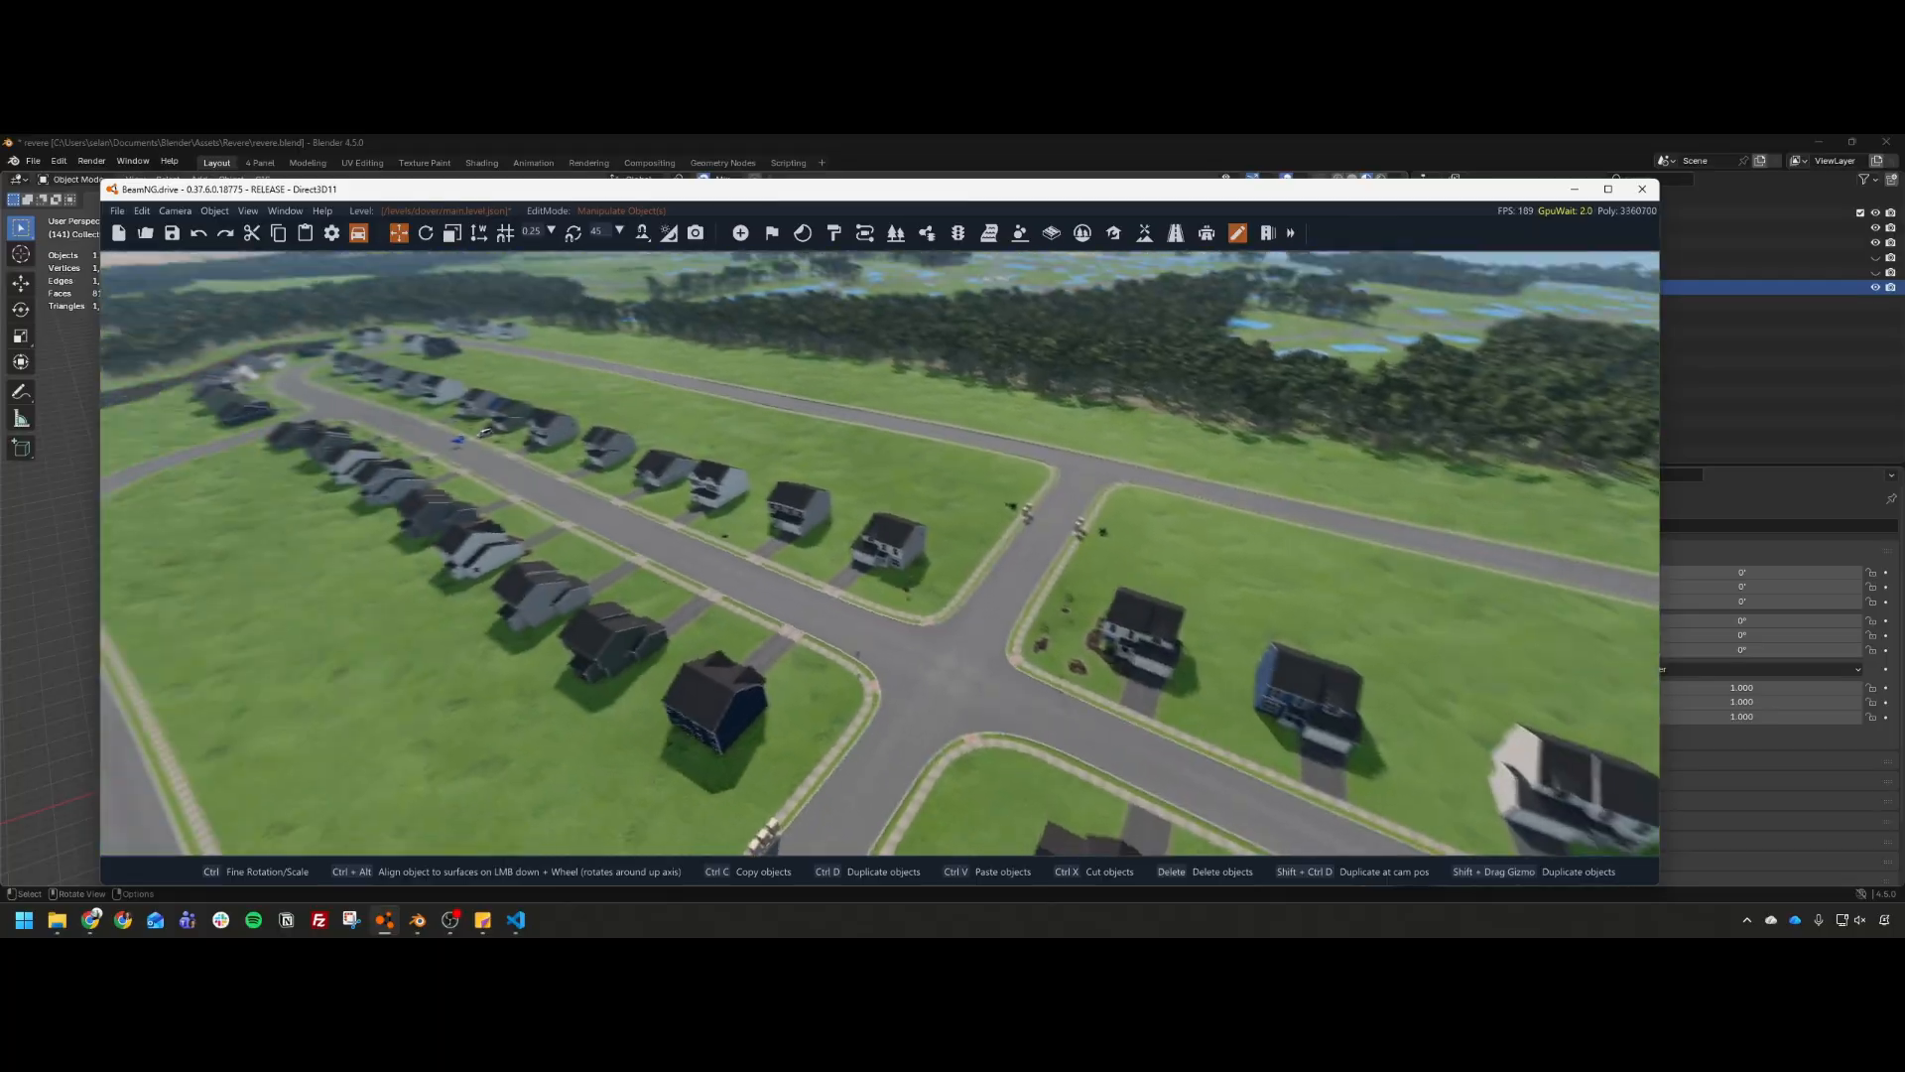
Step: Fly over the BeamNG.drive neighbourhood and move down to the houses to examine their detail from various distances
right_click_drag(952, 475, 854, 426)
scroll(953, 474, "down", 1)
right_click_drag(953, 475, 987, 506)
key("w")
key("w")
key("w")
key("a")
key("a")
key("w")
key("s")
key("w")
Step: Switch to Blender and add a Decimate modifier to revereflipped_a800
key("alt+Tab")
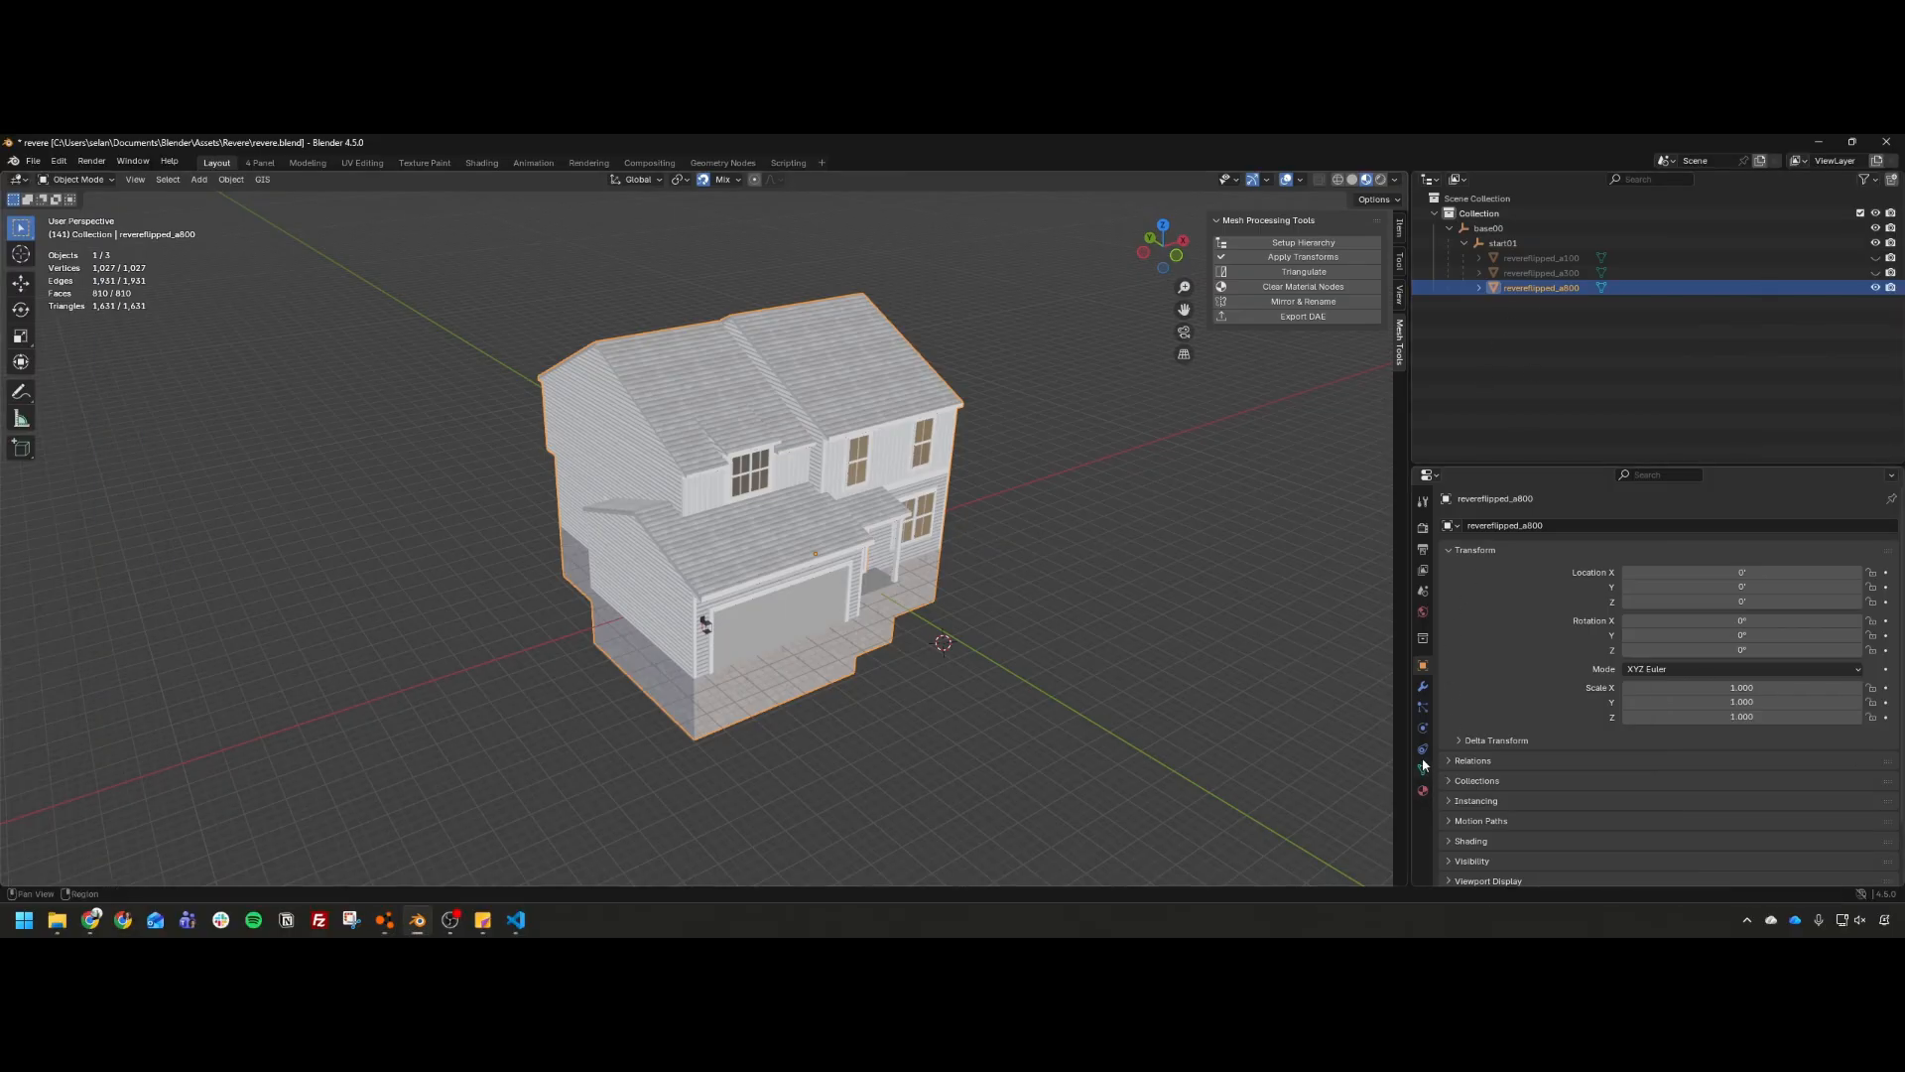
left_click(1425, 687)
left_click(1595, 526)
type("d")
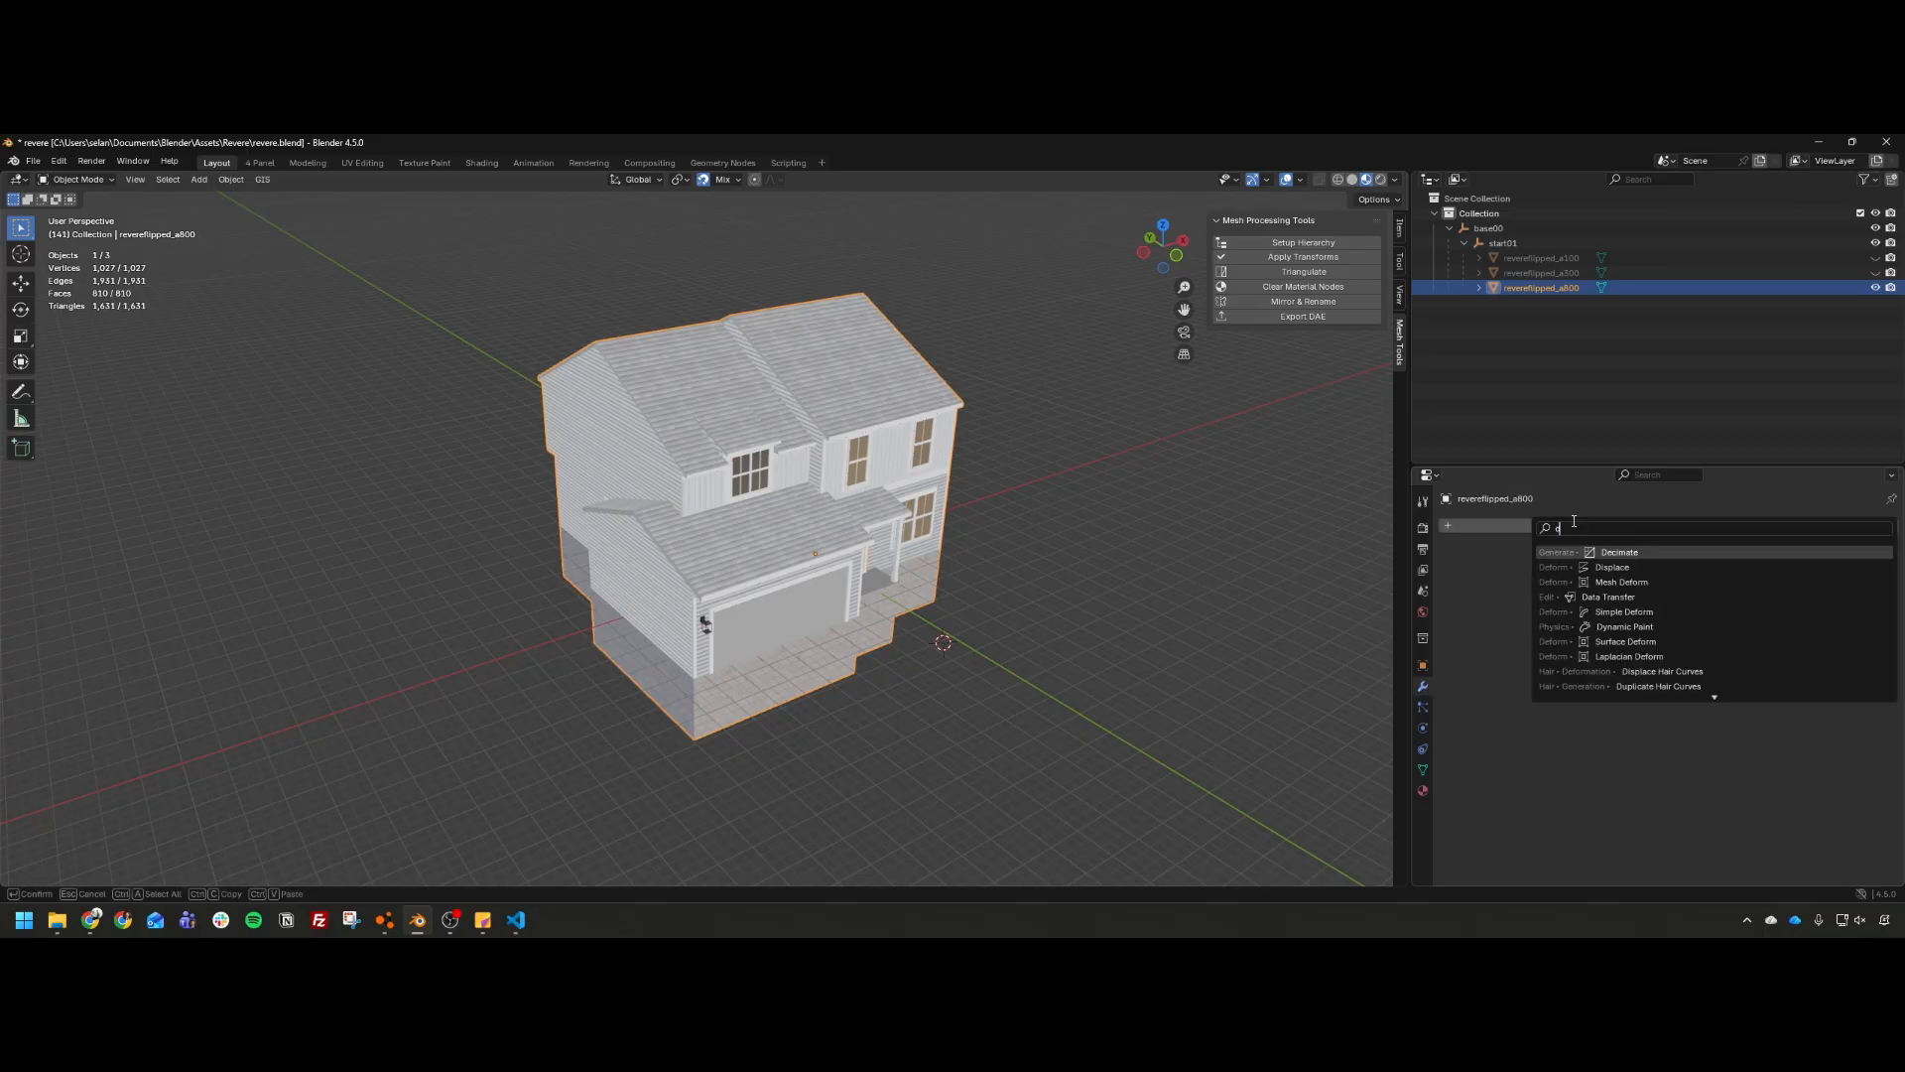
type("ecimate")
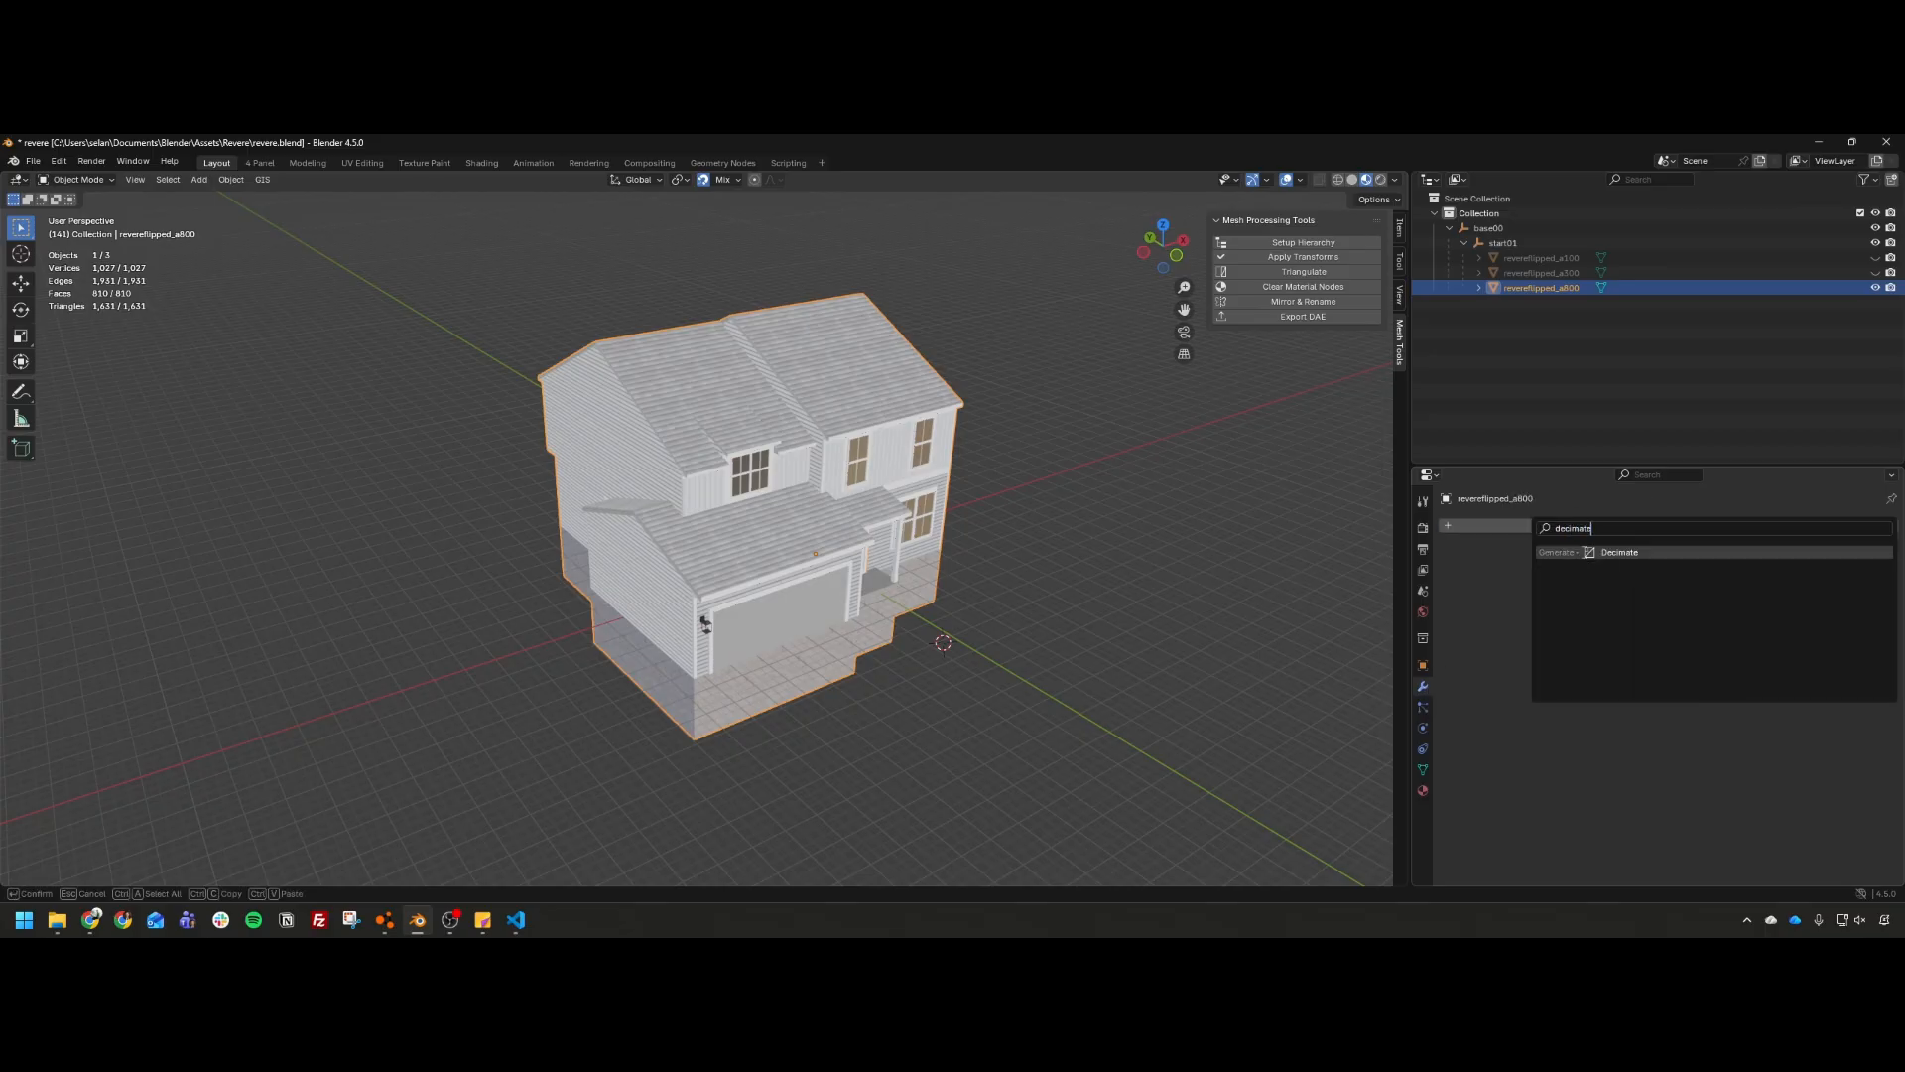
left_click(1595, 553)
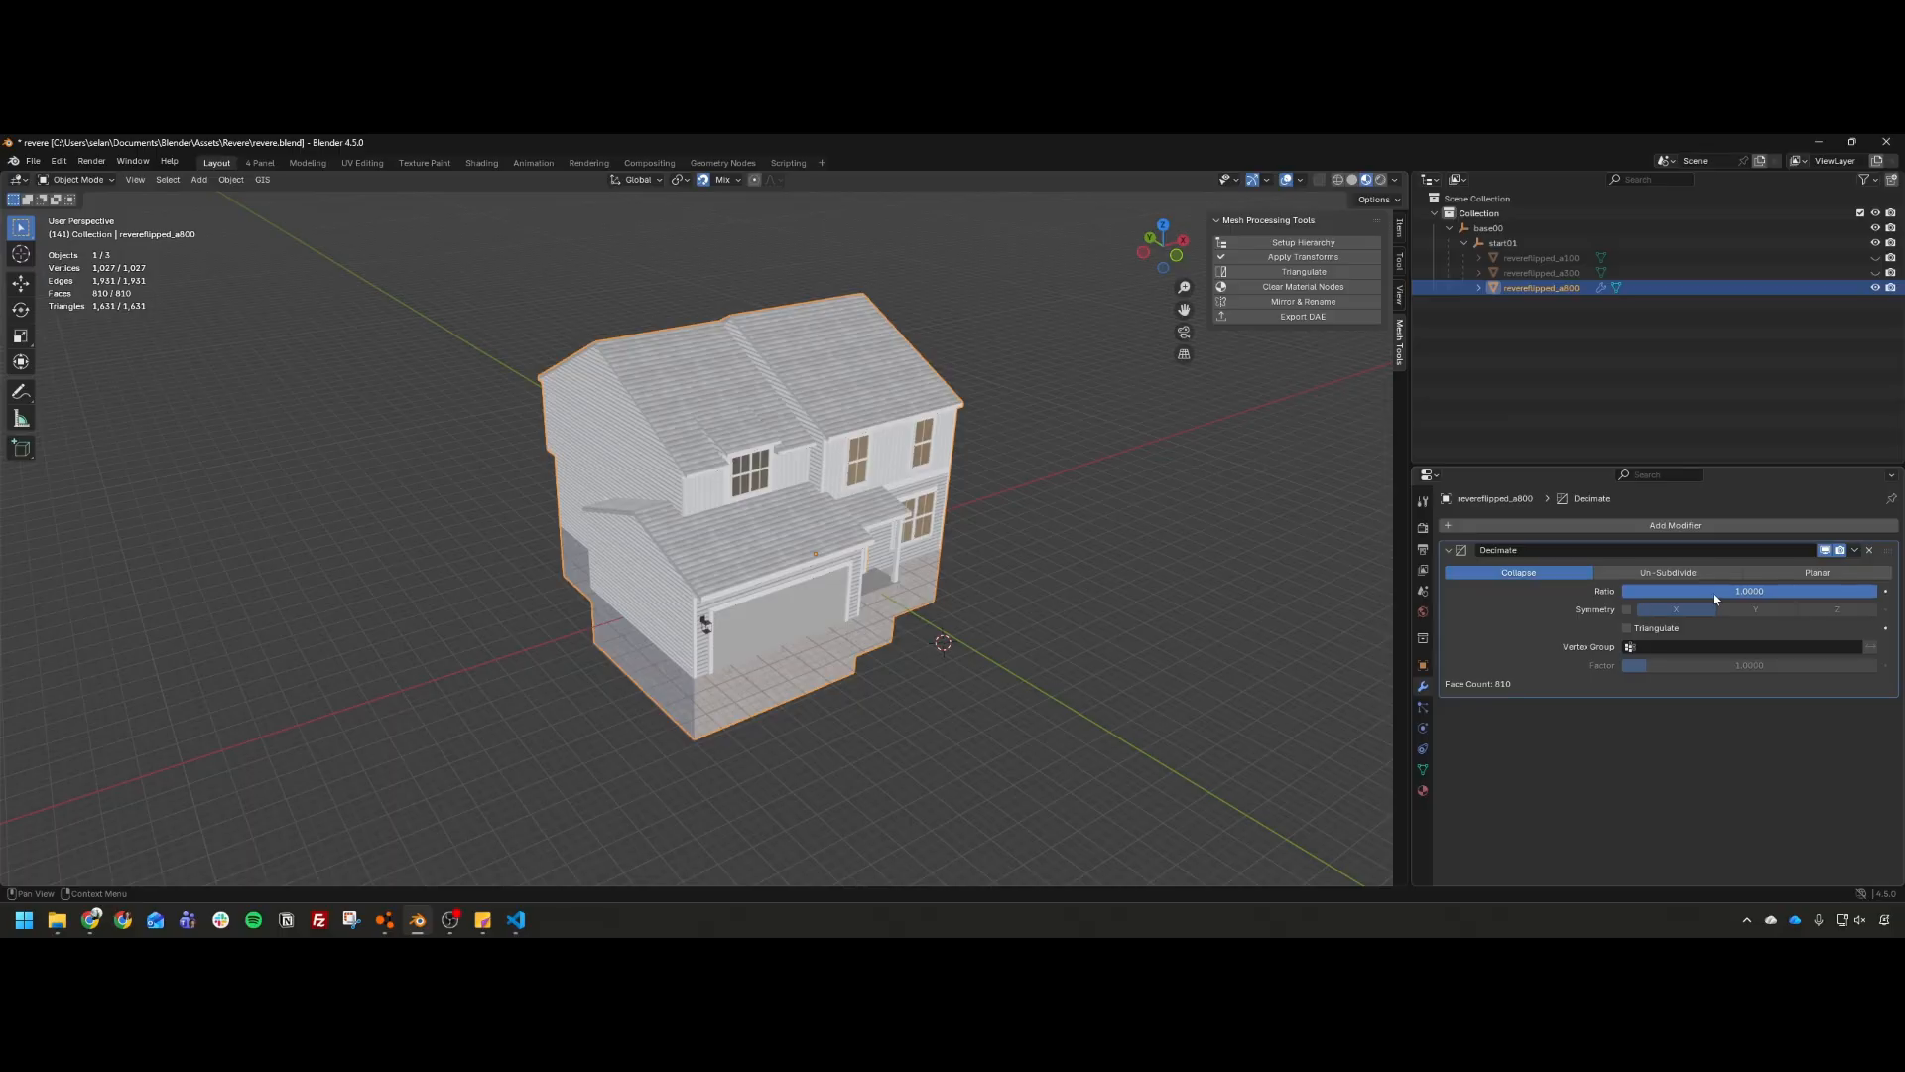
Step: Try out the Decimate ratio on revereflipped_a800, view the front of the house, and remove the modifier
left_click_drag(1749, 590, 1878, 591)
scroll(885, 540, "up", 5)
scroll(886, 539, "down", 3)
mouse_move(923, 540)
middle_mouse_down("shift")
mouse_move(1002, 592)
mouse_move(947, 564)
middle_mouse_up("shift")
scroll(925, 490, "up", 3)
scroll(917, 502, "down", 2)
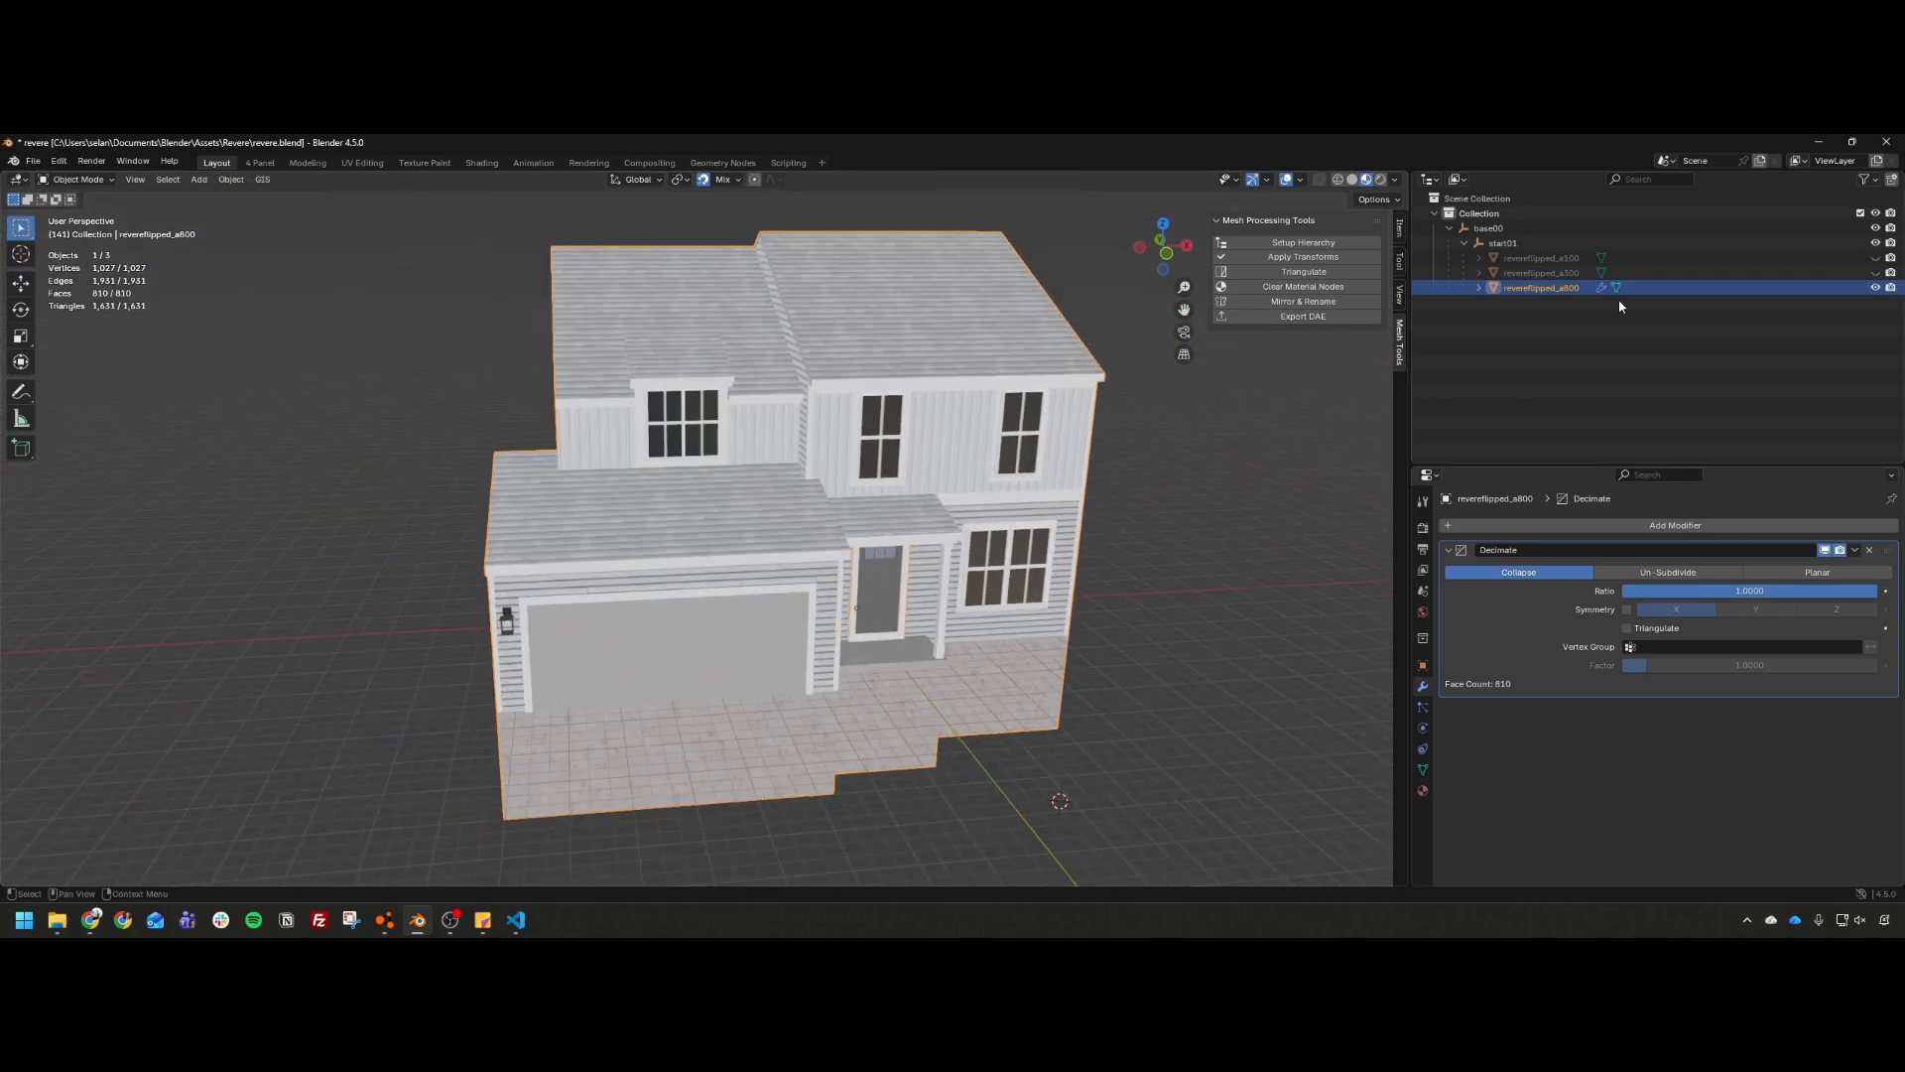
left_click(1869, 550)
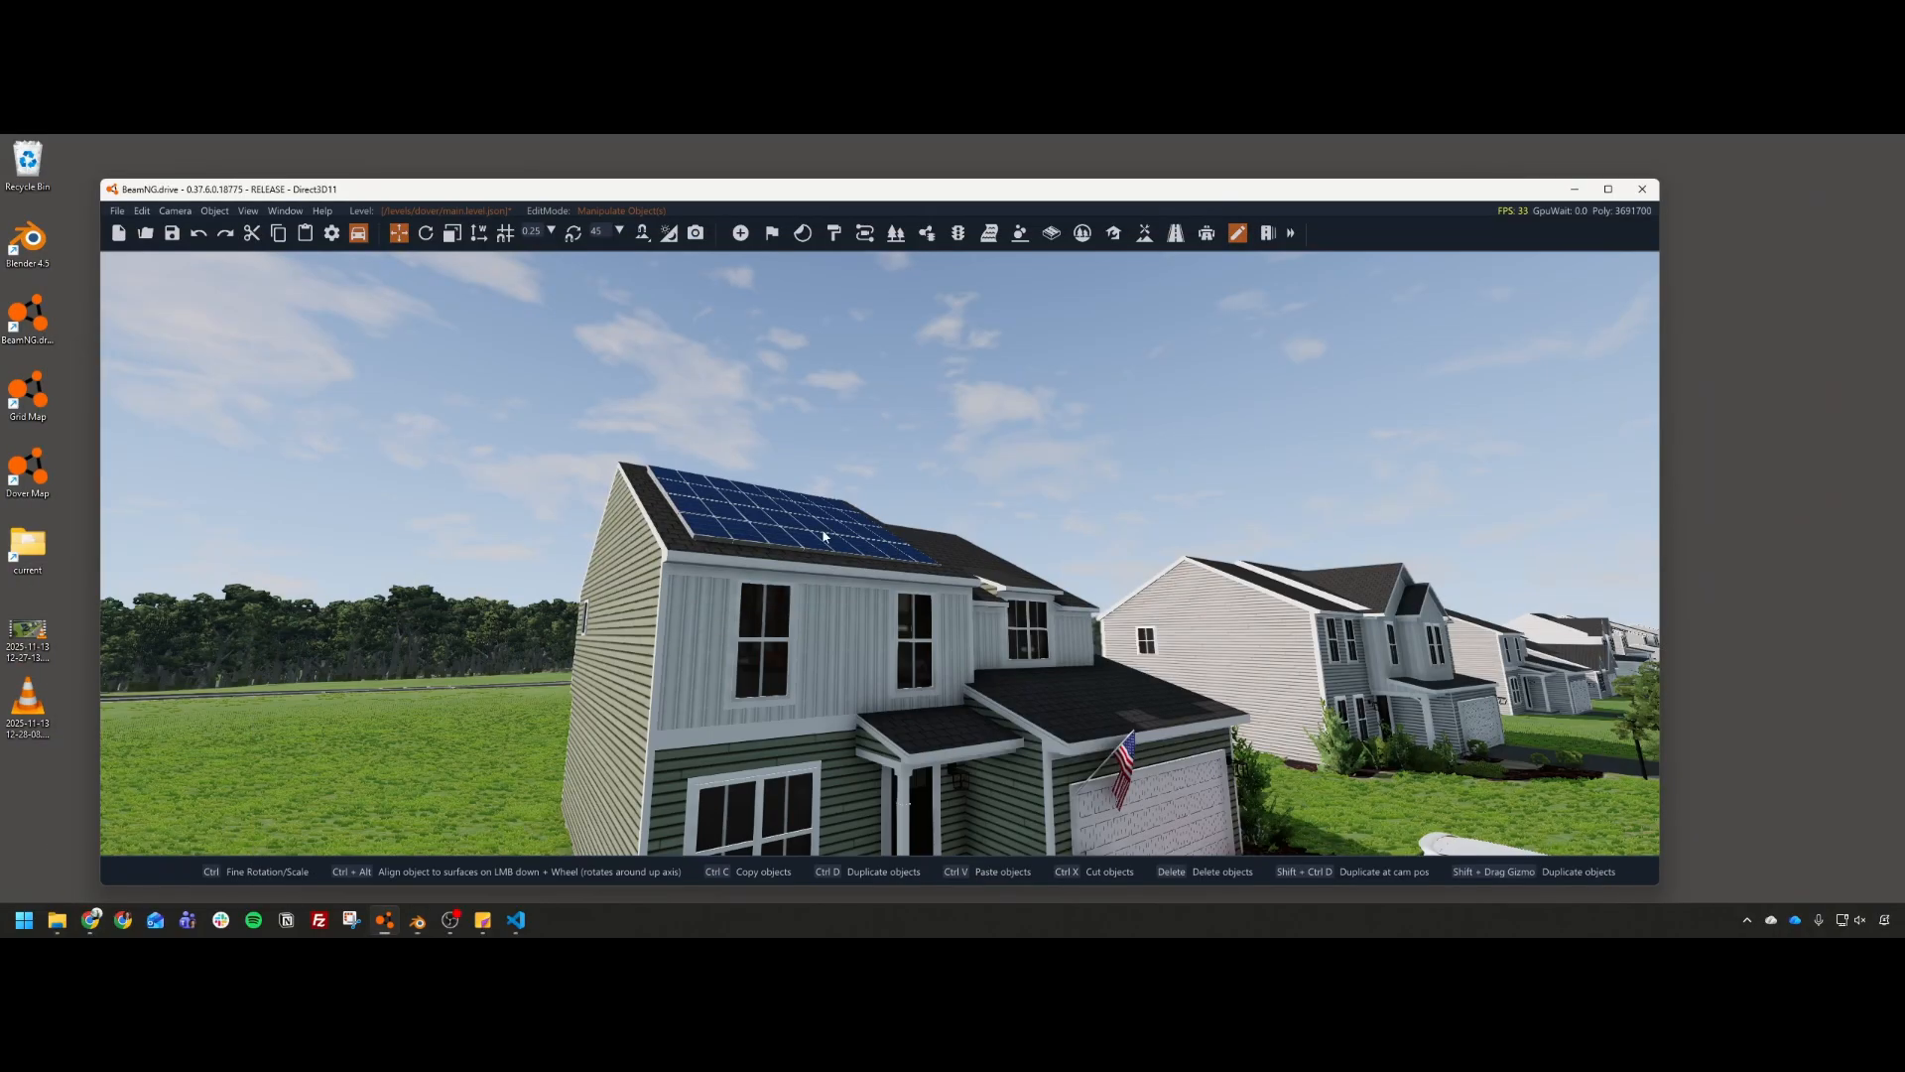
Step: Switch to BeamNG.drive and view the green-sided house with rooftop solar panels up close
key("s")
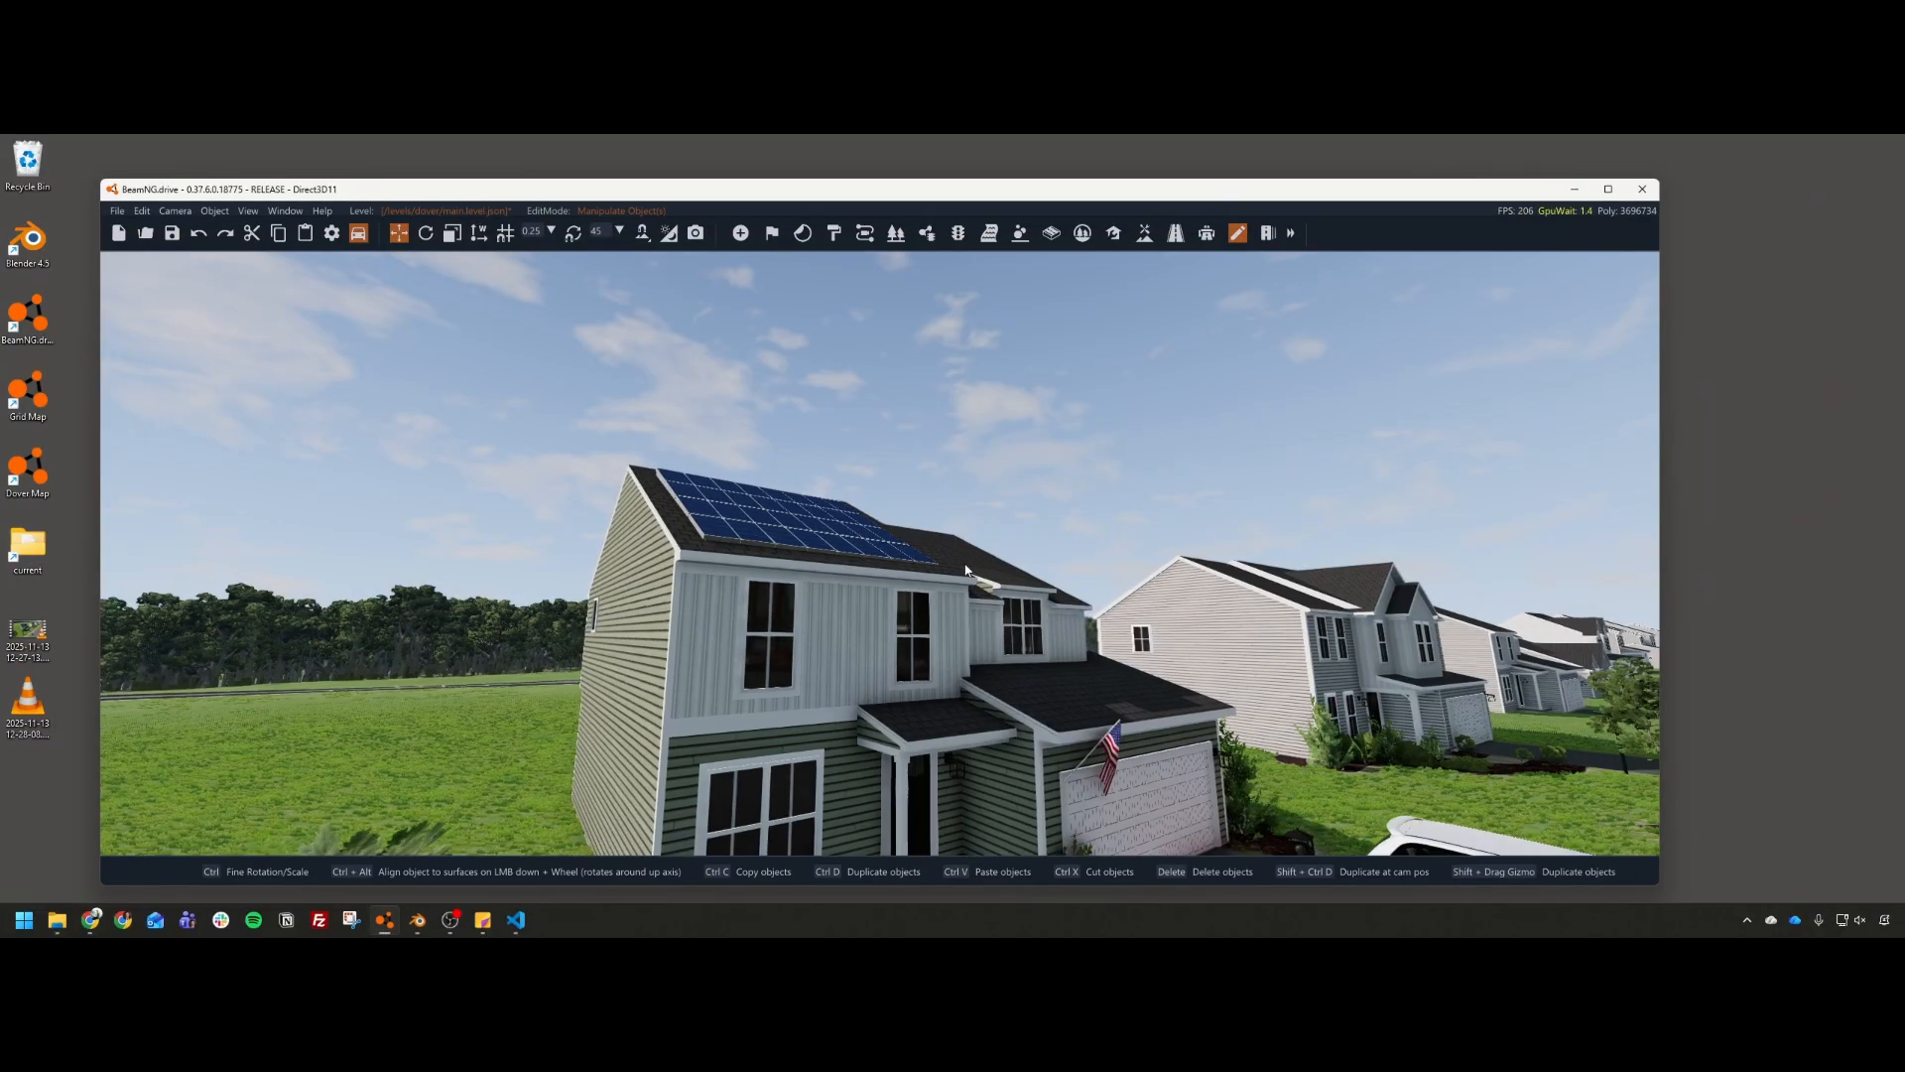
right_click_drag(823, 537, 1046, 502)
key("w")
key("a")
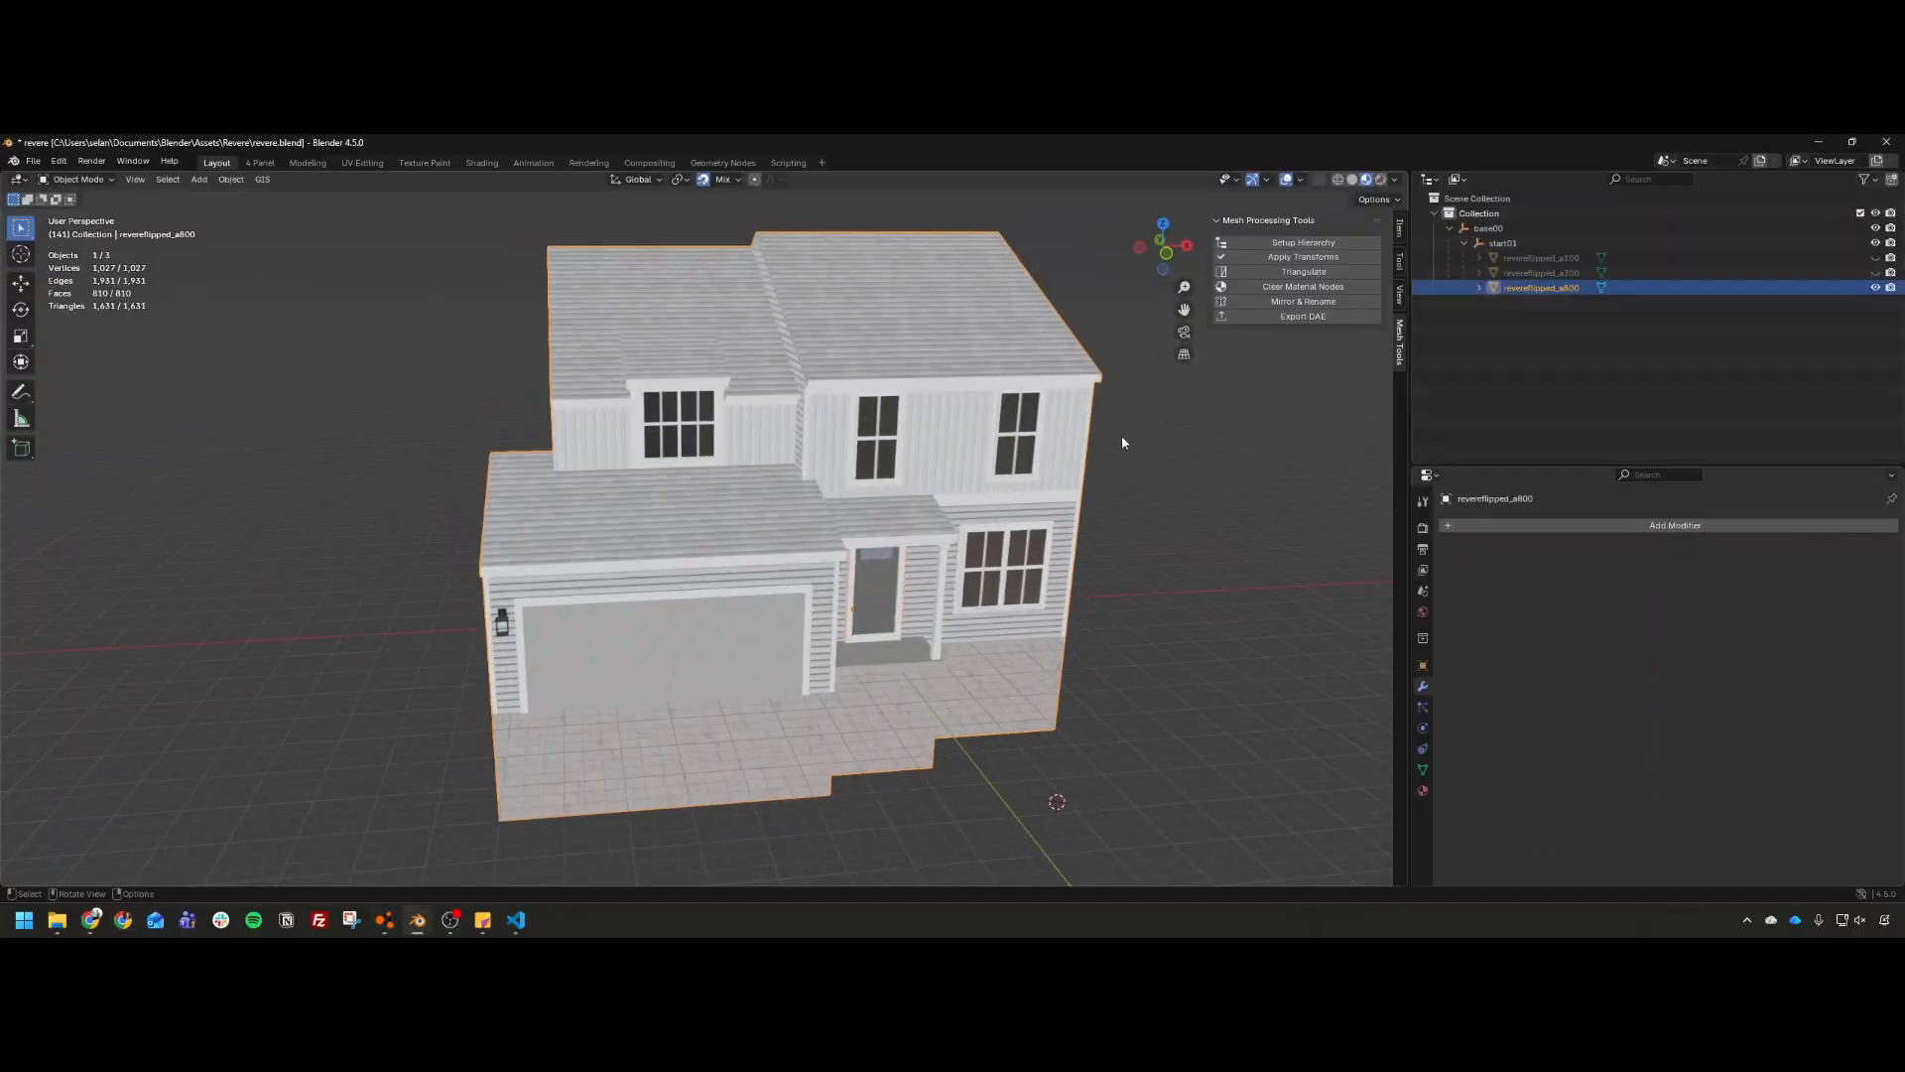
Step: Return to Blender and start a new General file
scroll(809, 457, "up", 1)
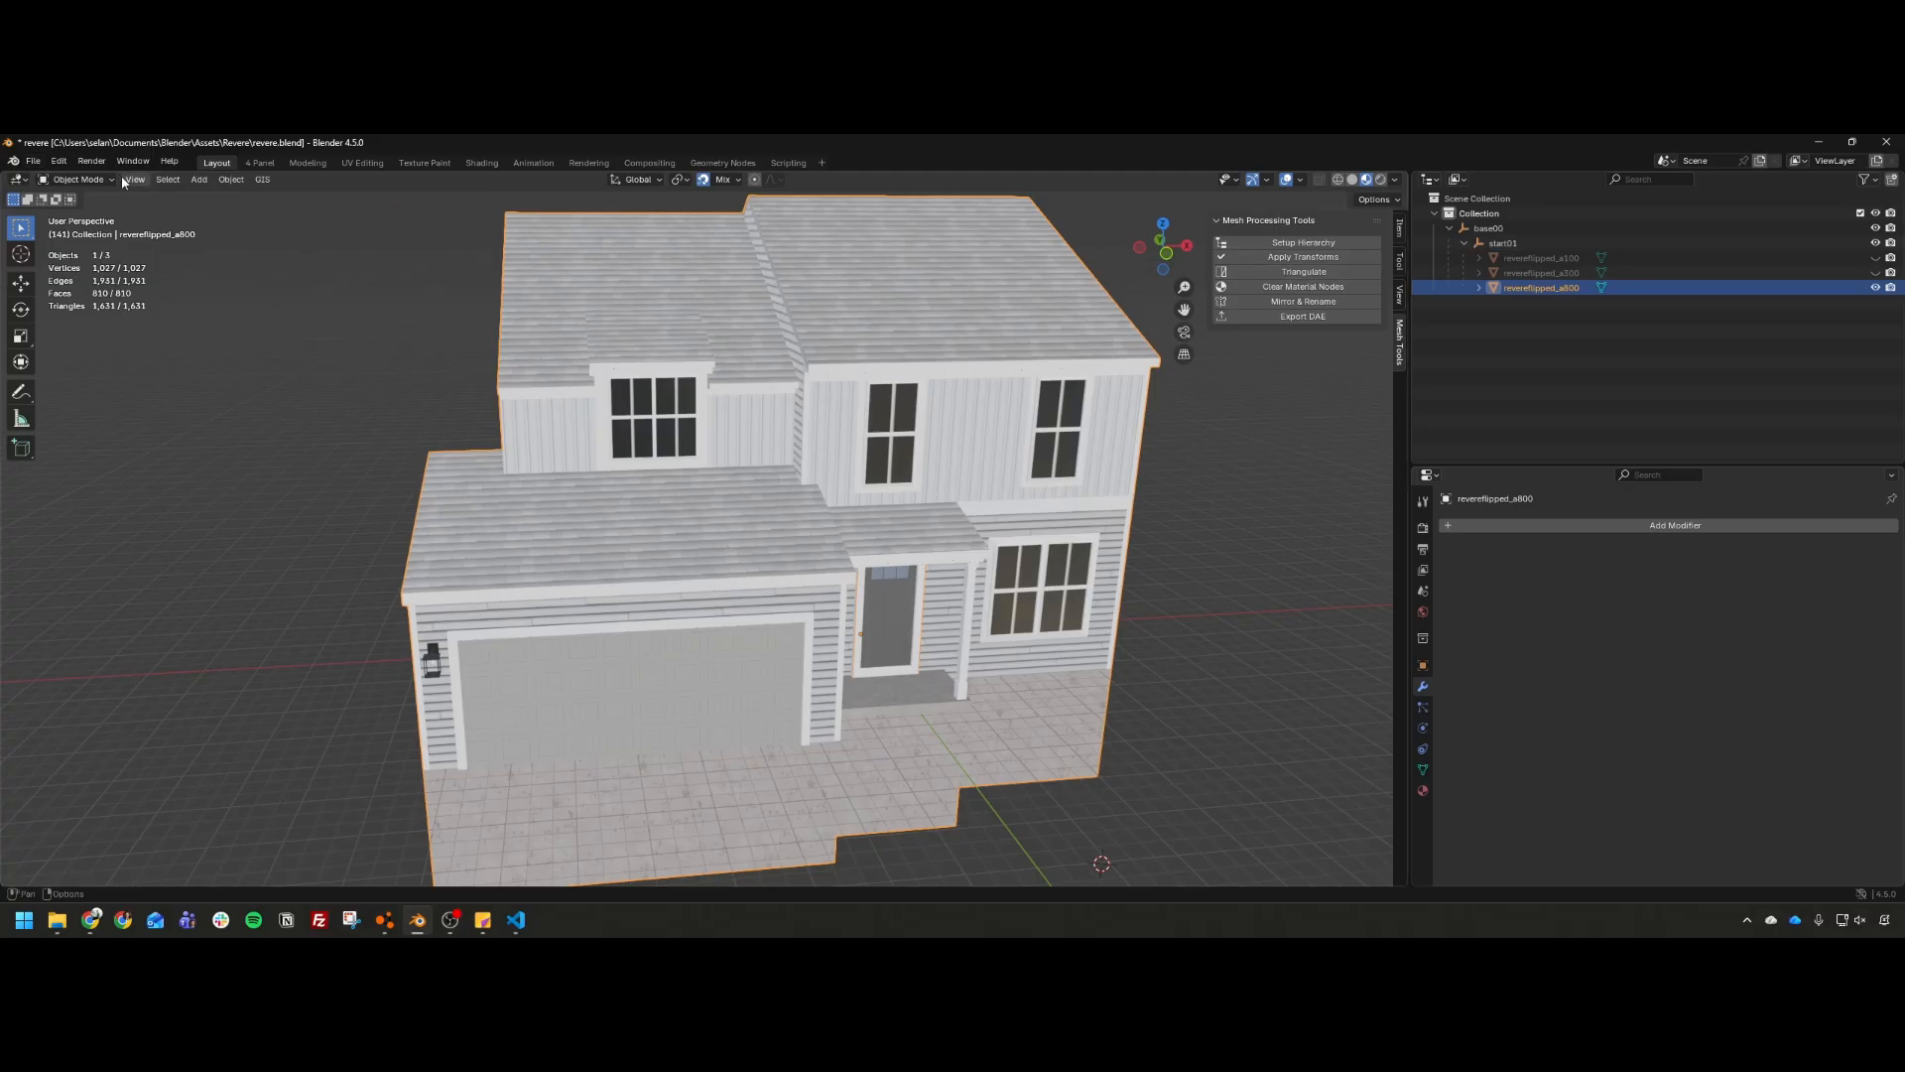
left_click(33, 161)
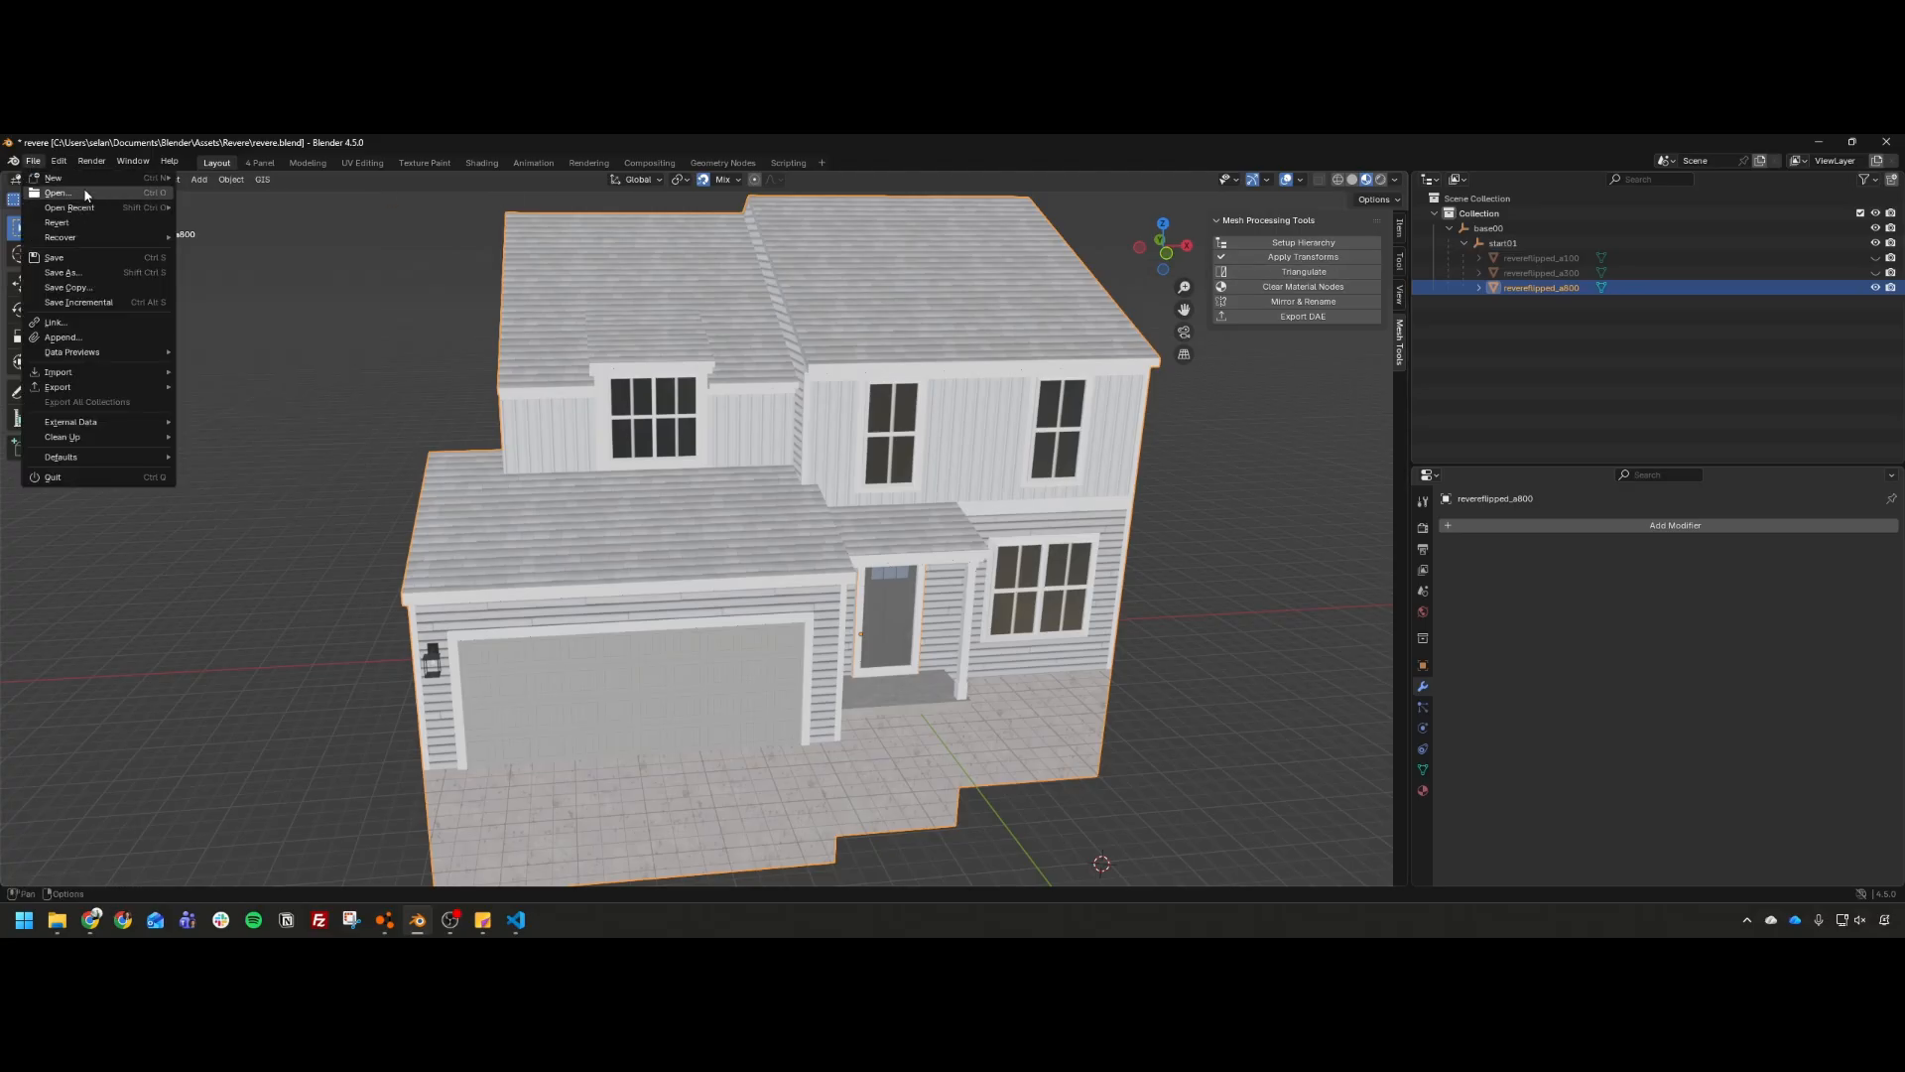
left_click(33, 161)
mouse_move(49, 181)
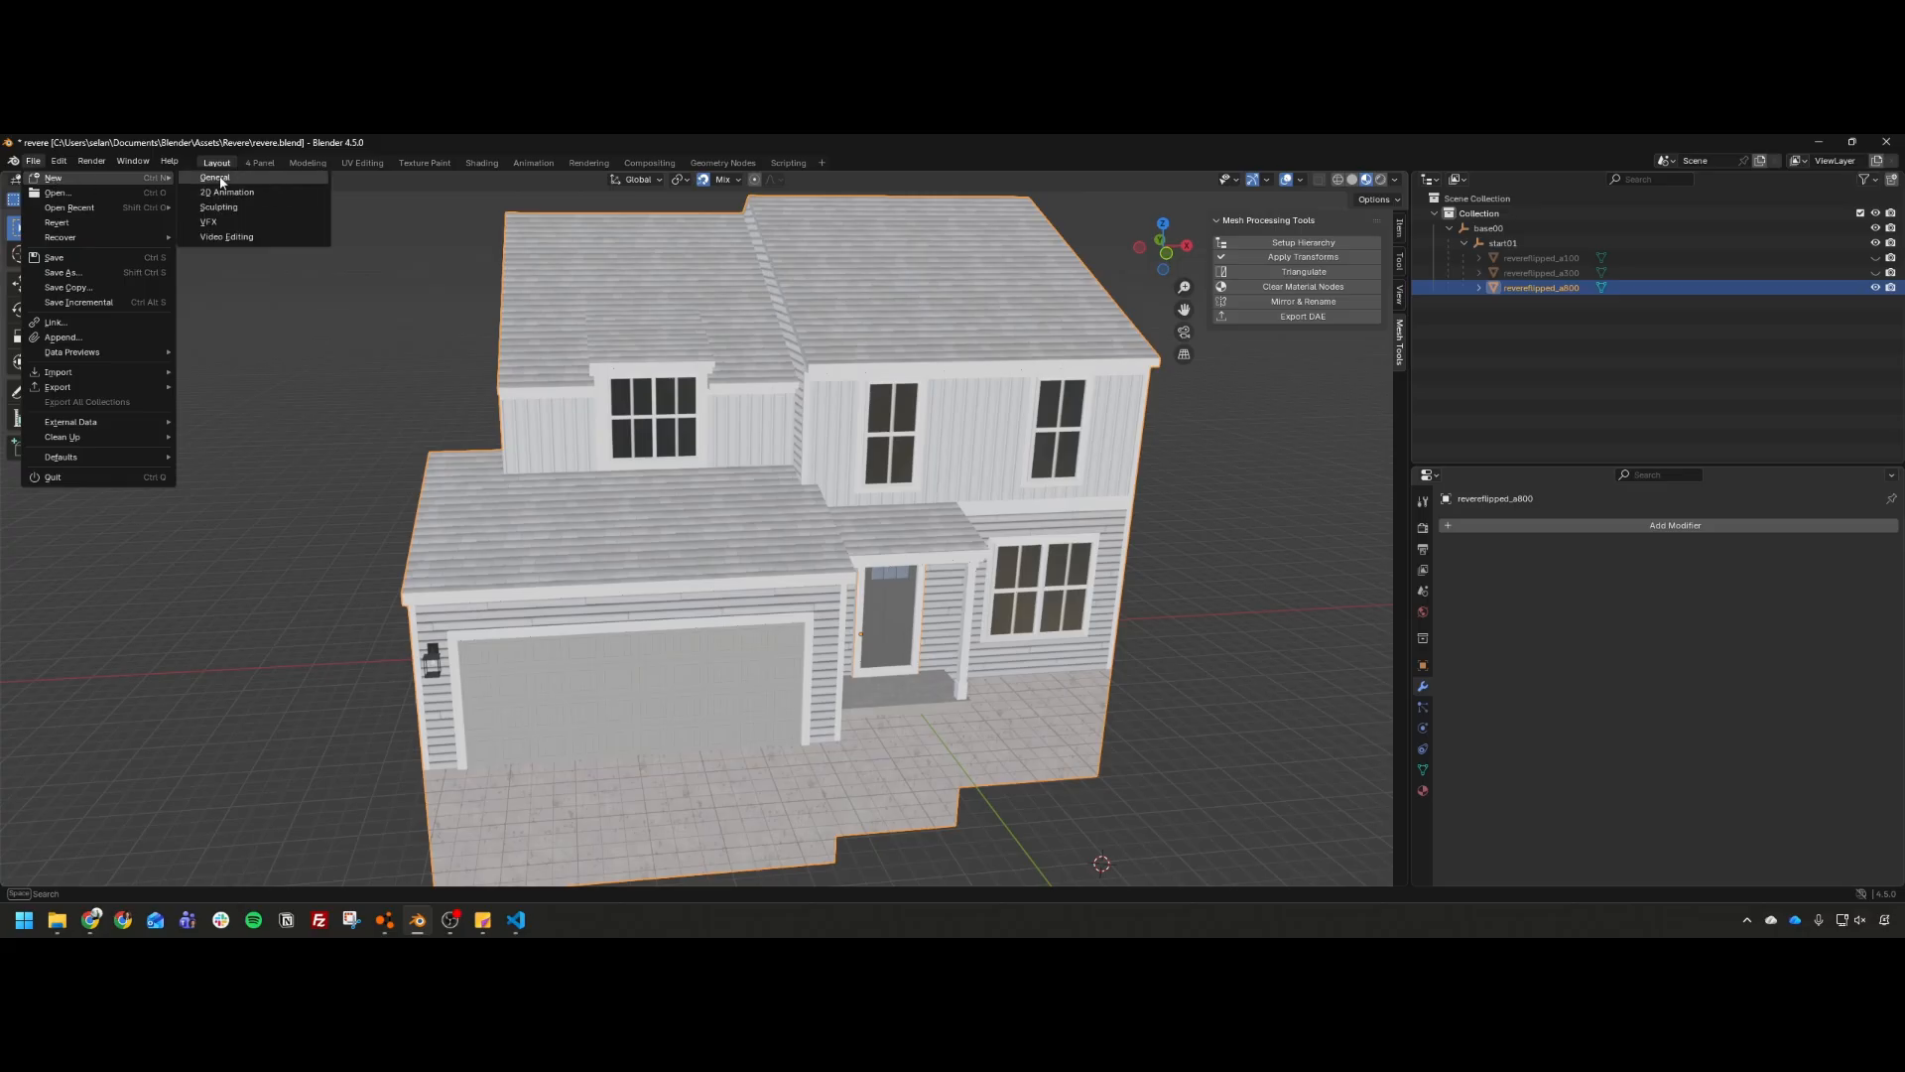
left_click(222, 181)
left_click(968, 549)
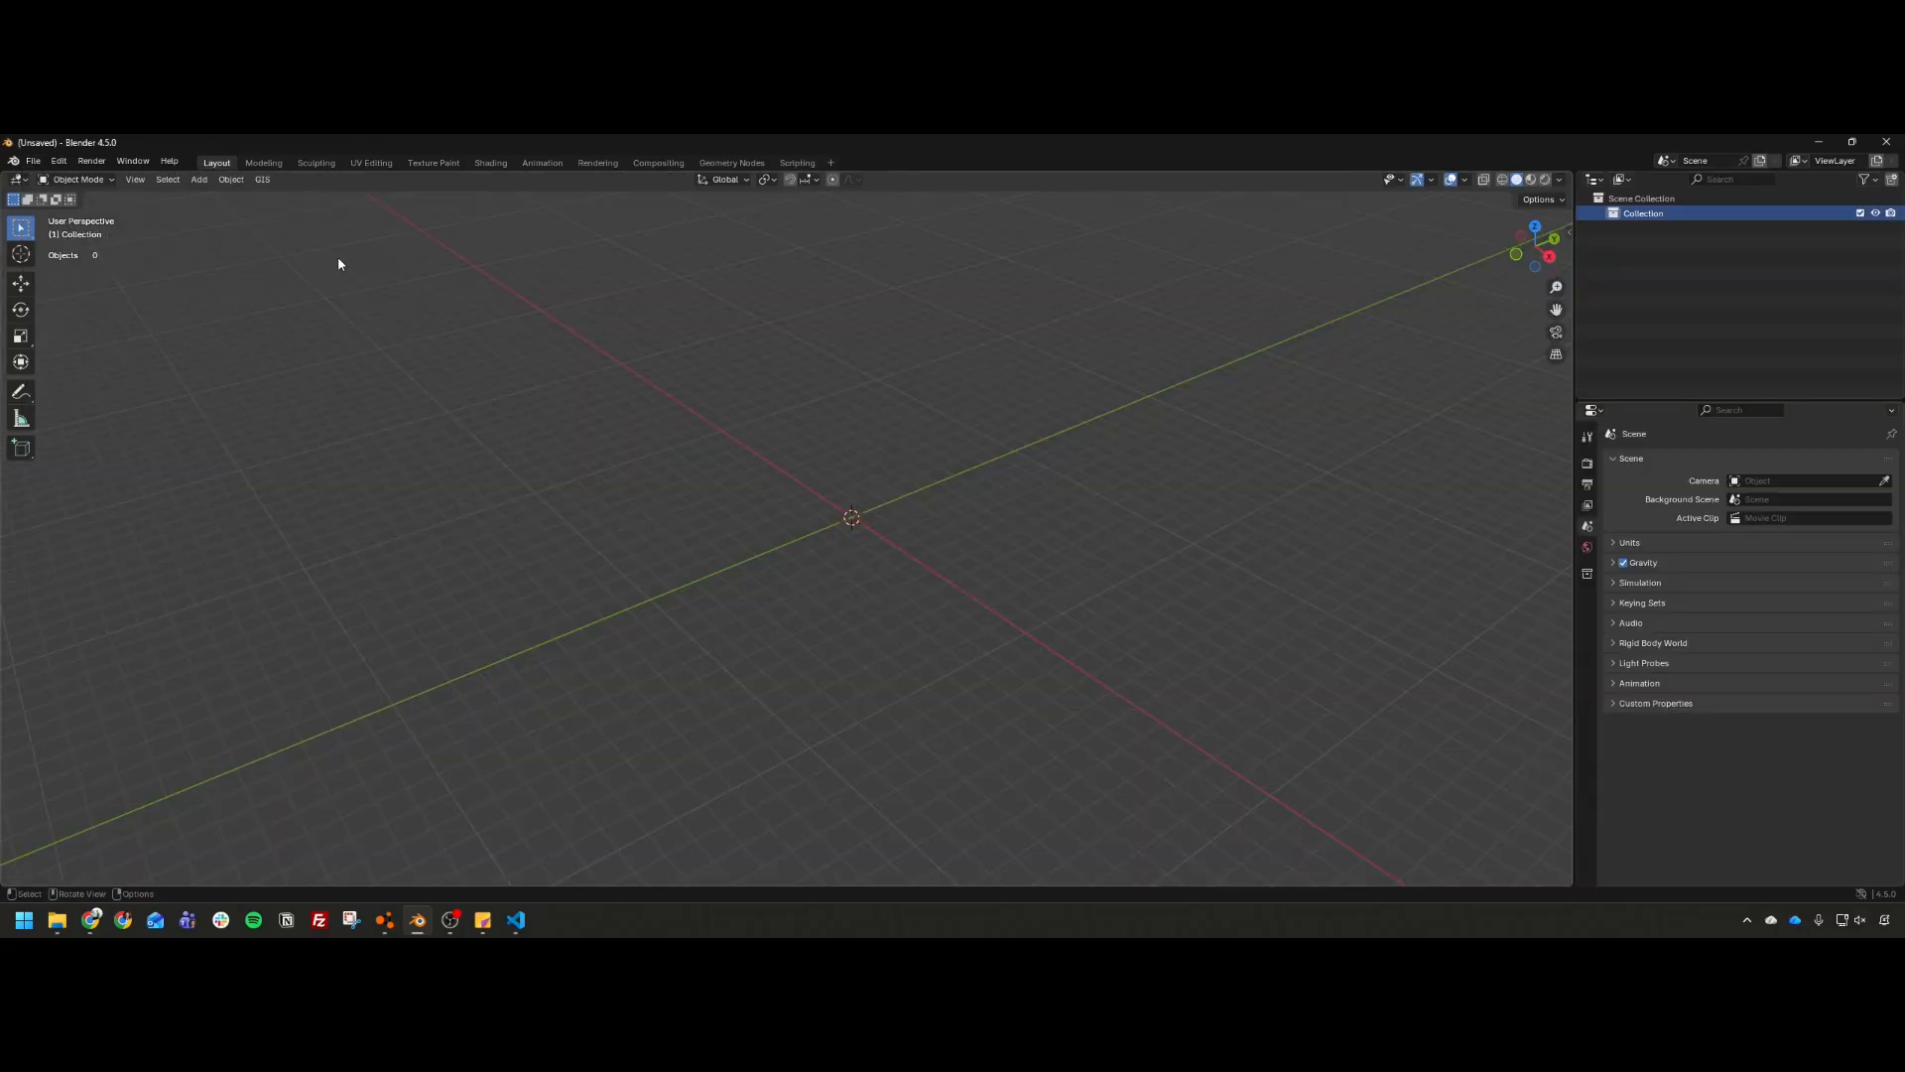
Step: Add a monkey mesh to the empty scene and view its face up close
left_click(199, 180)
mouse_move(241, 197)
left_click(360, 336)
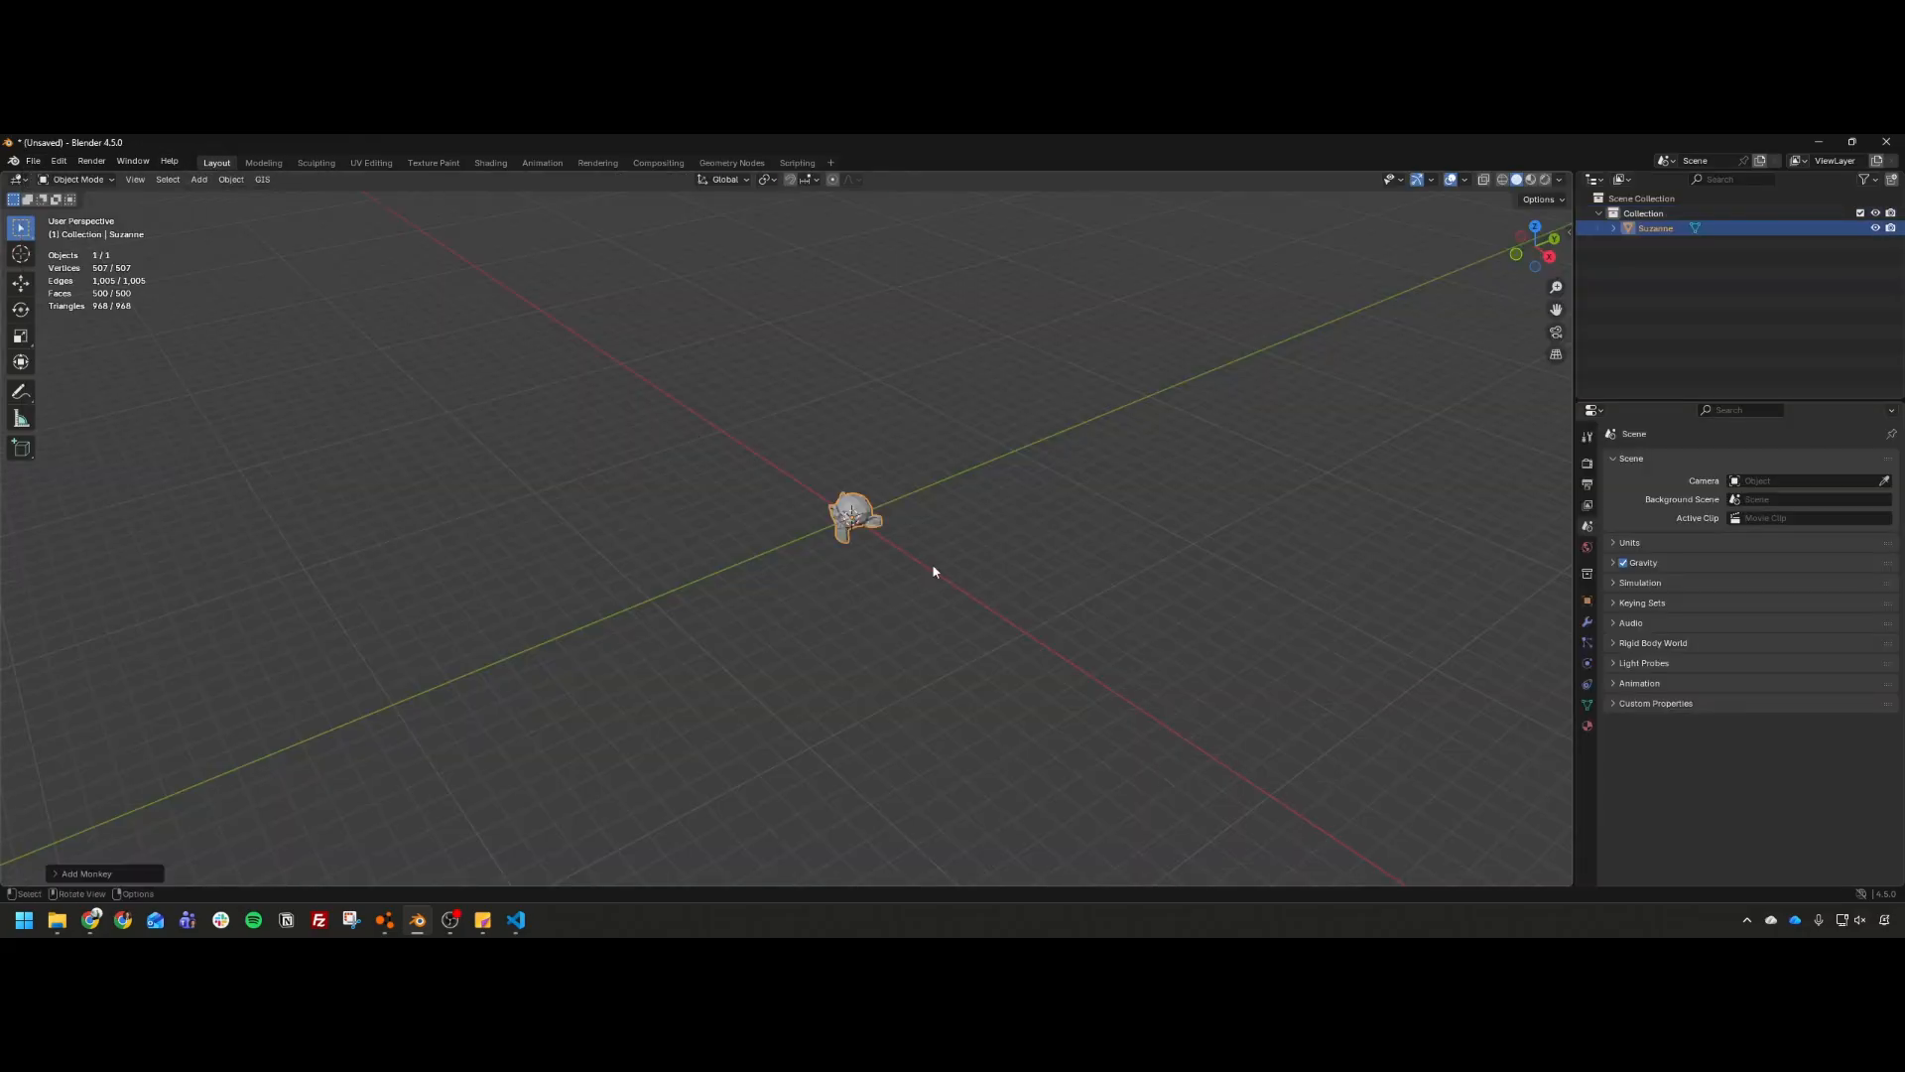
scroll(887, 534, "up", 9)
middle_click_drag(715, 442, 1081, 443)
scroll(826, 421, "up", 1)
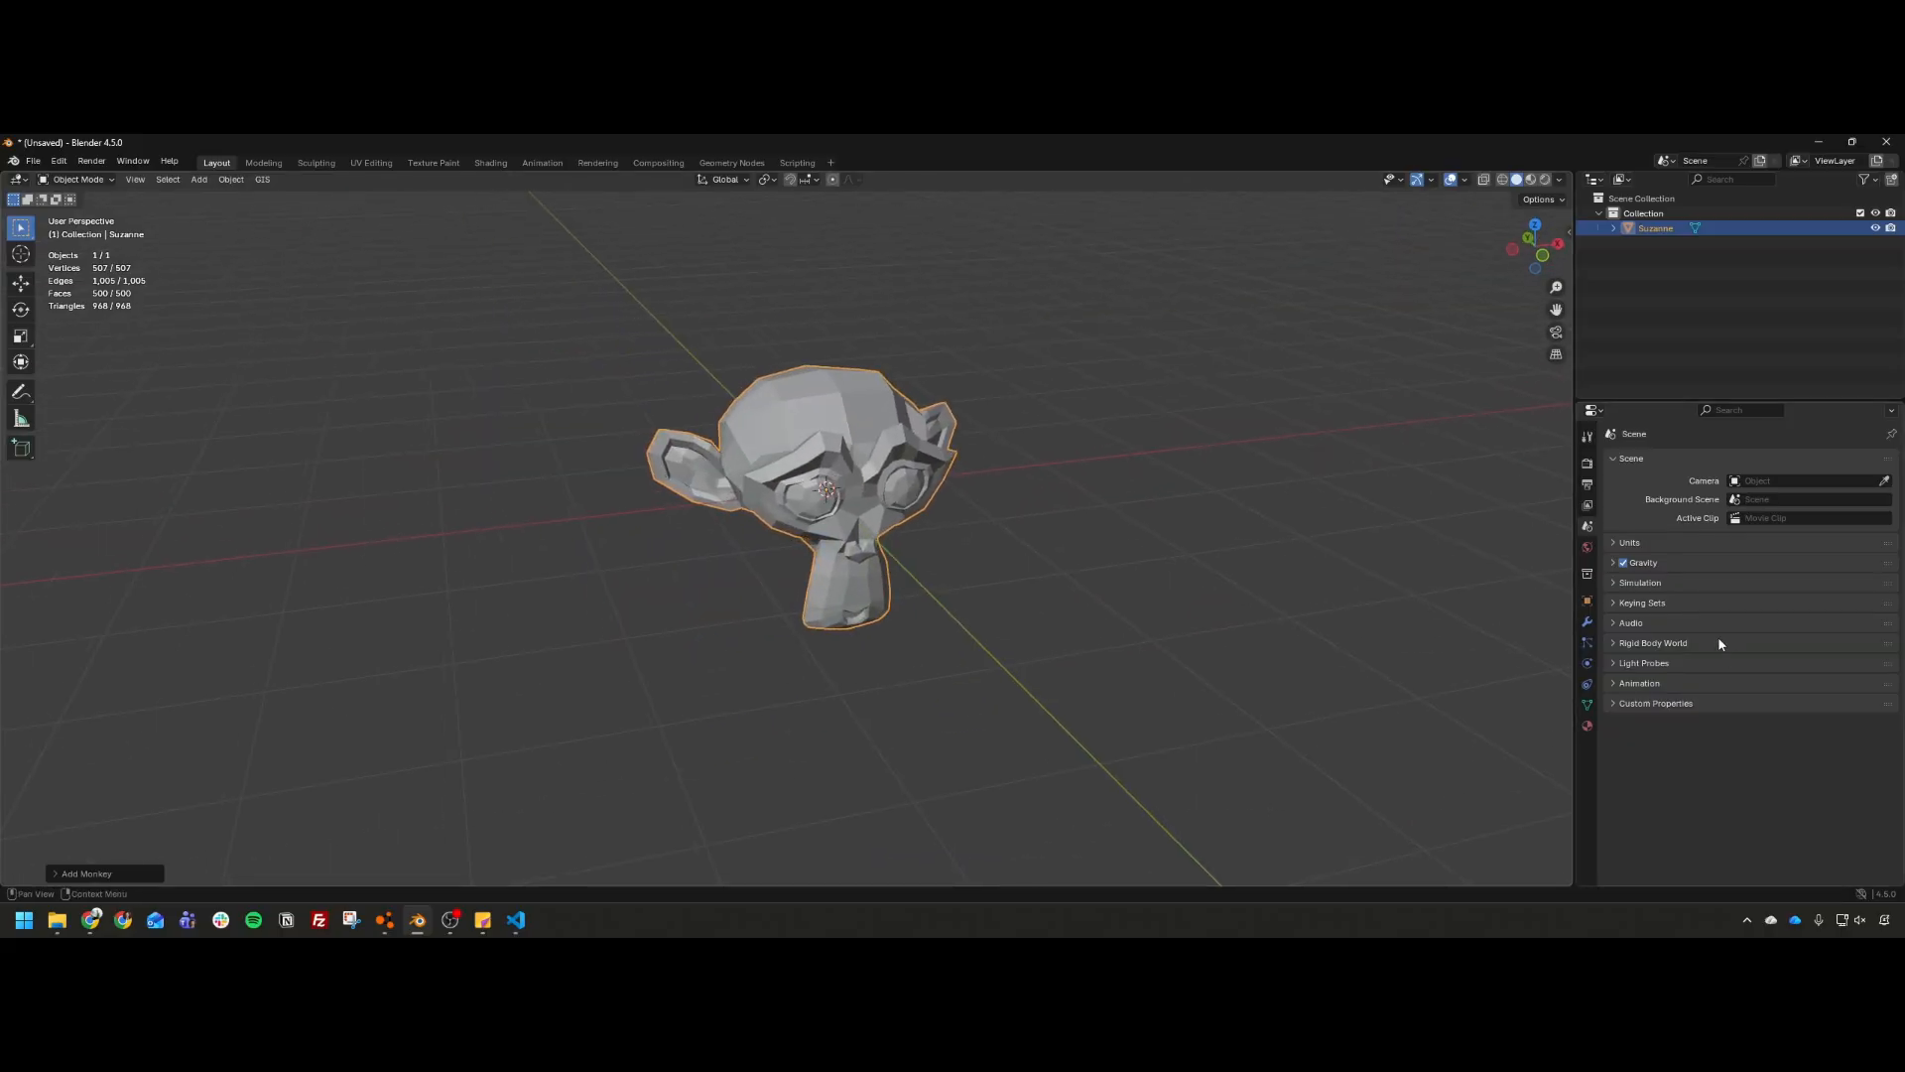
Step: Create a new material on the monkey mesh and name it suzanne
left_click(1588, 725)
left_click(1634, 527)
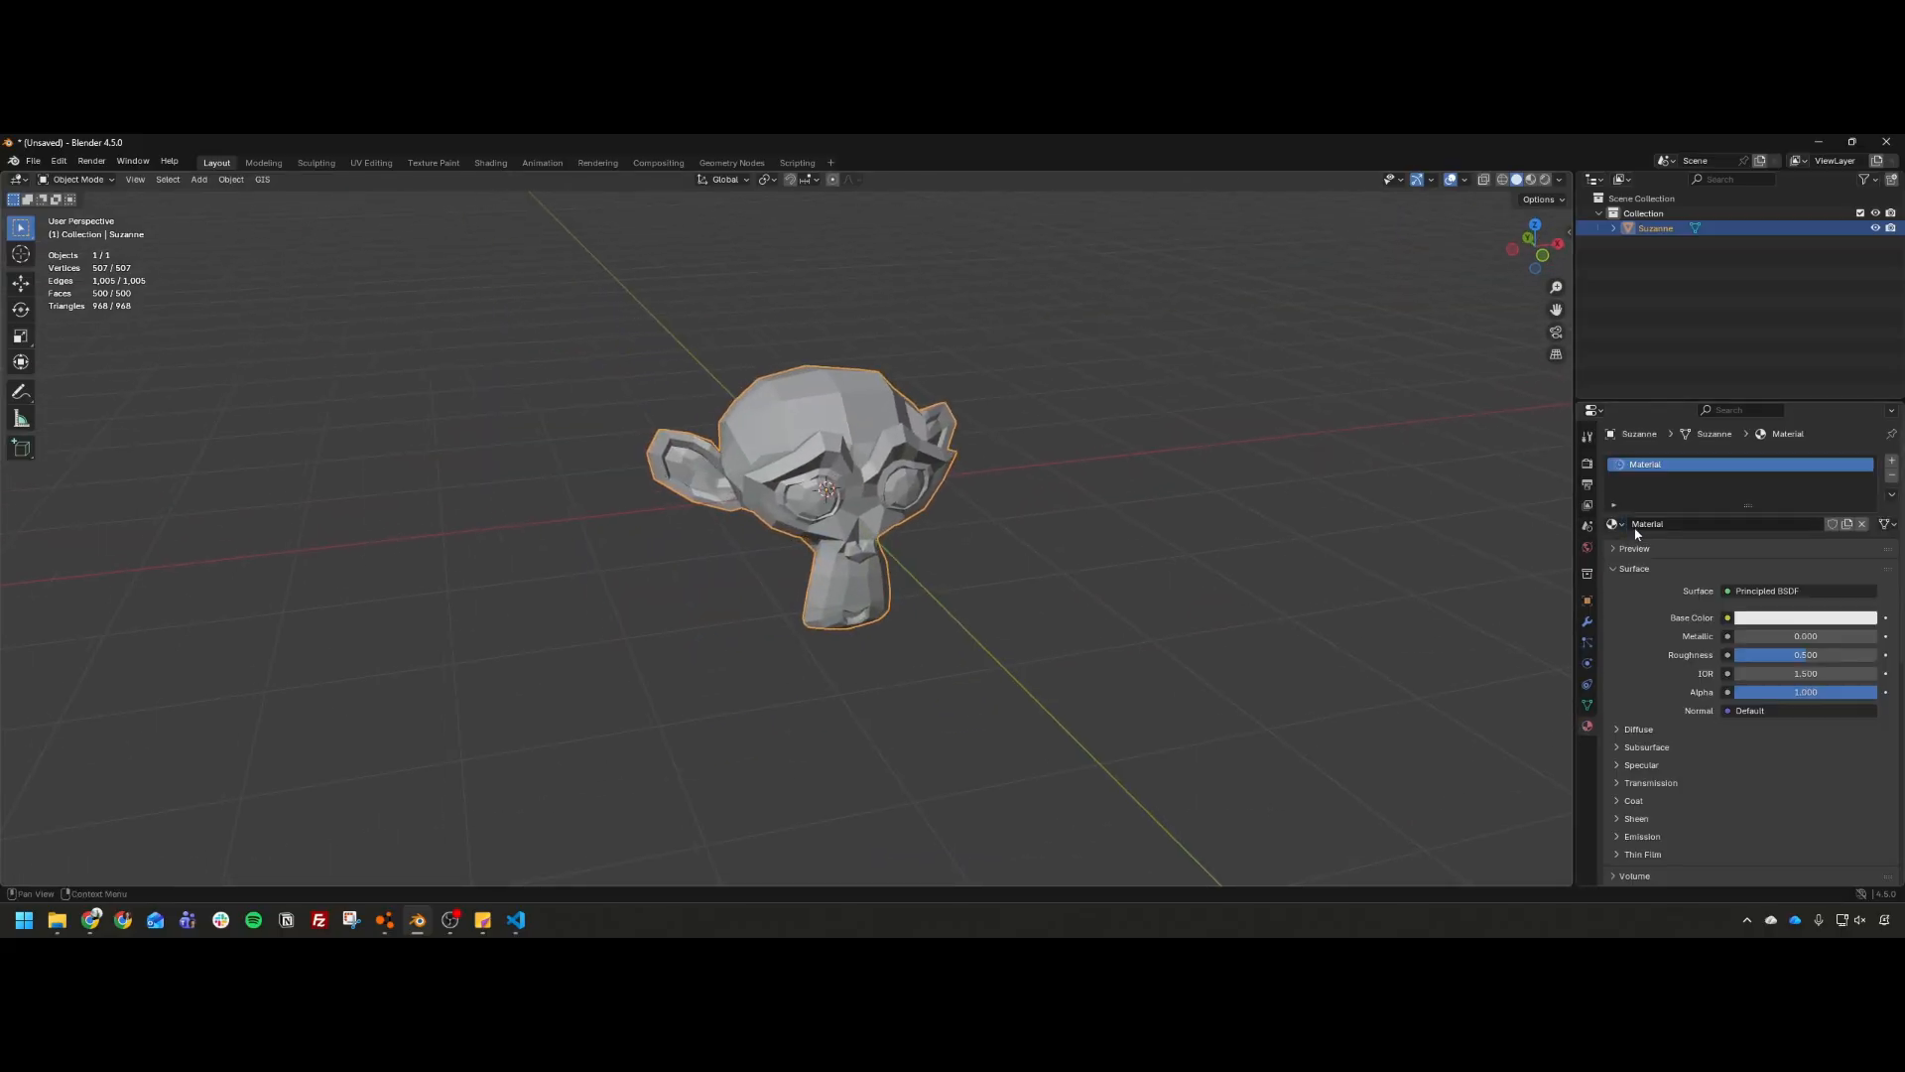
double_click(1689, 524)
type("su")
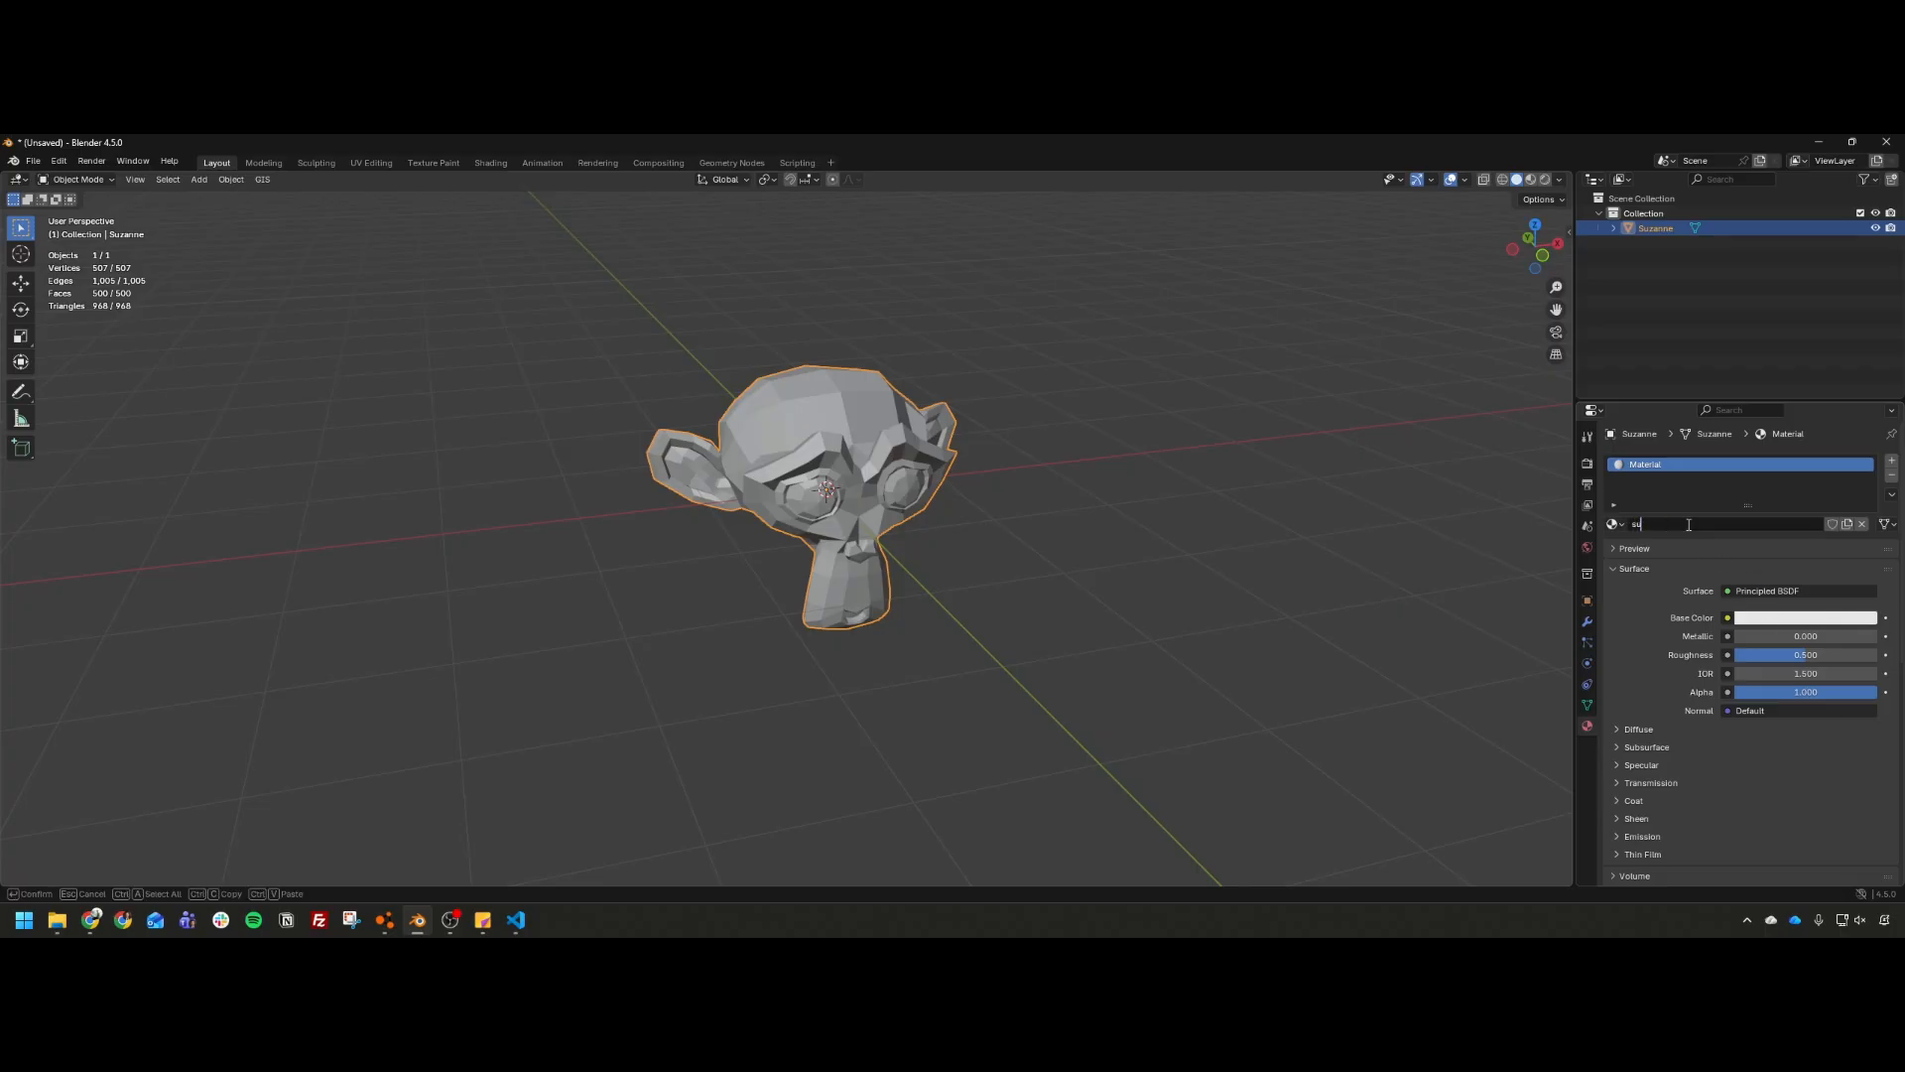
type("zanne")
key("Return")
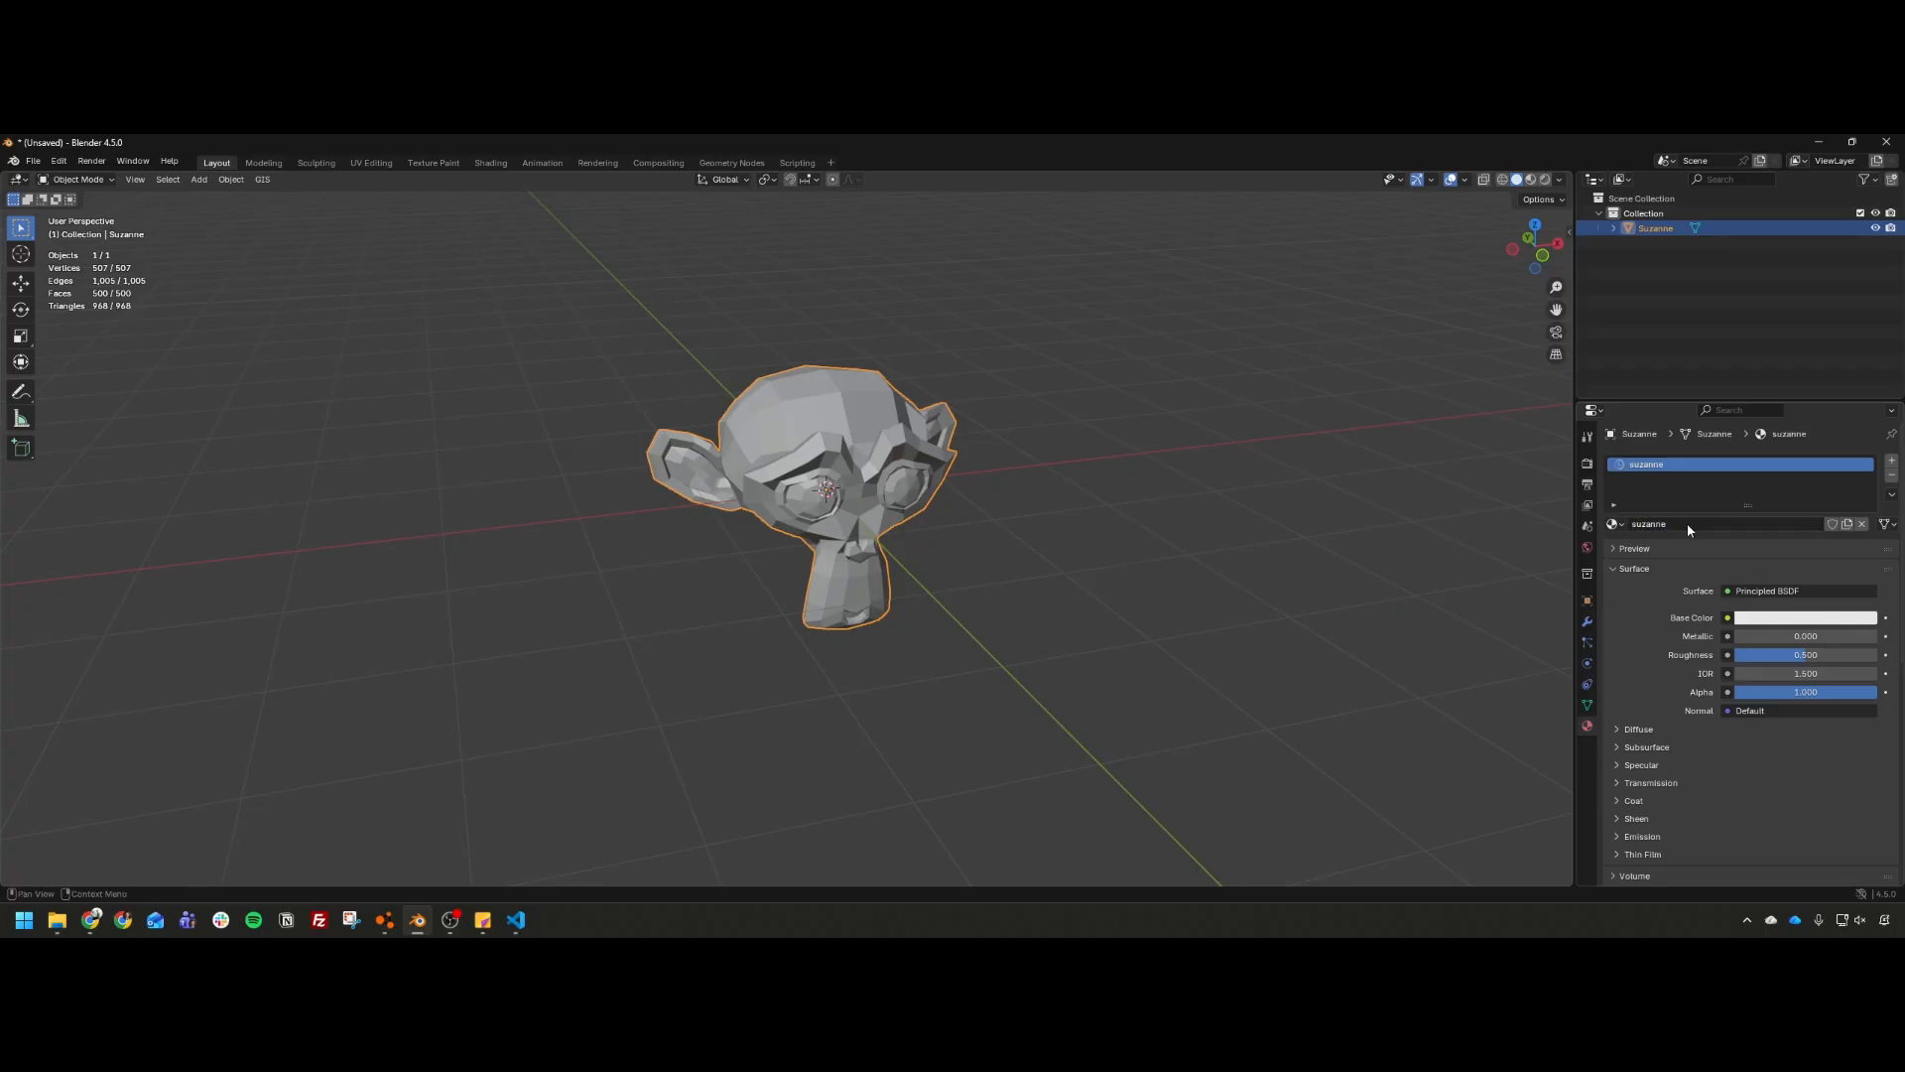
Step: Set the suzanne material's base color to a fully saturated blue
left_click(1773, 614)
left_click_drag(1812, 425, 1854, 407)
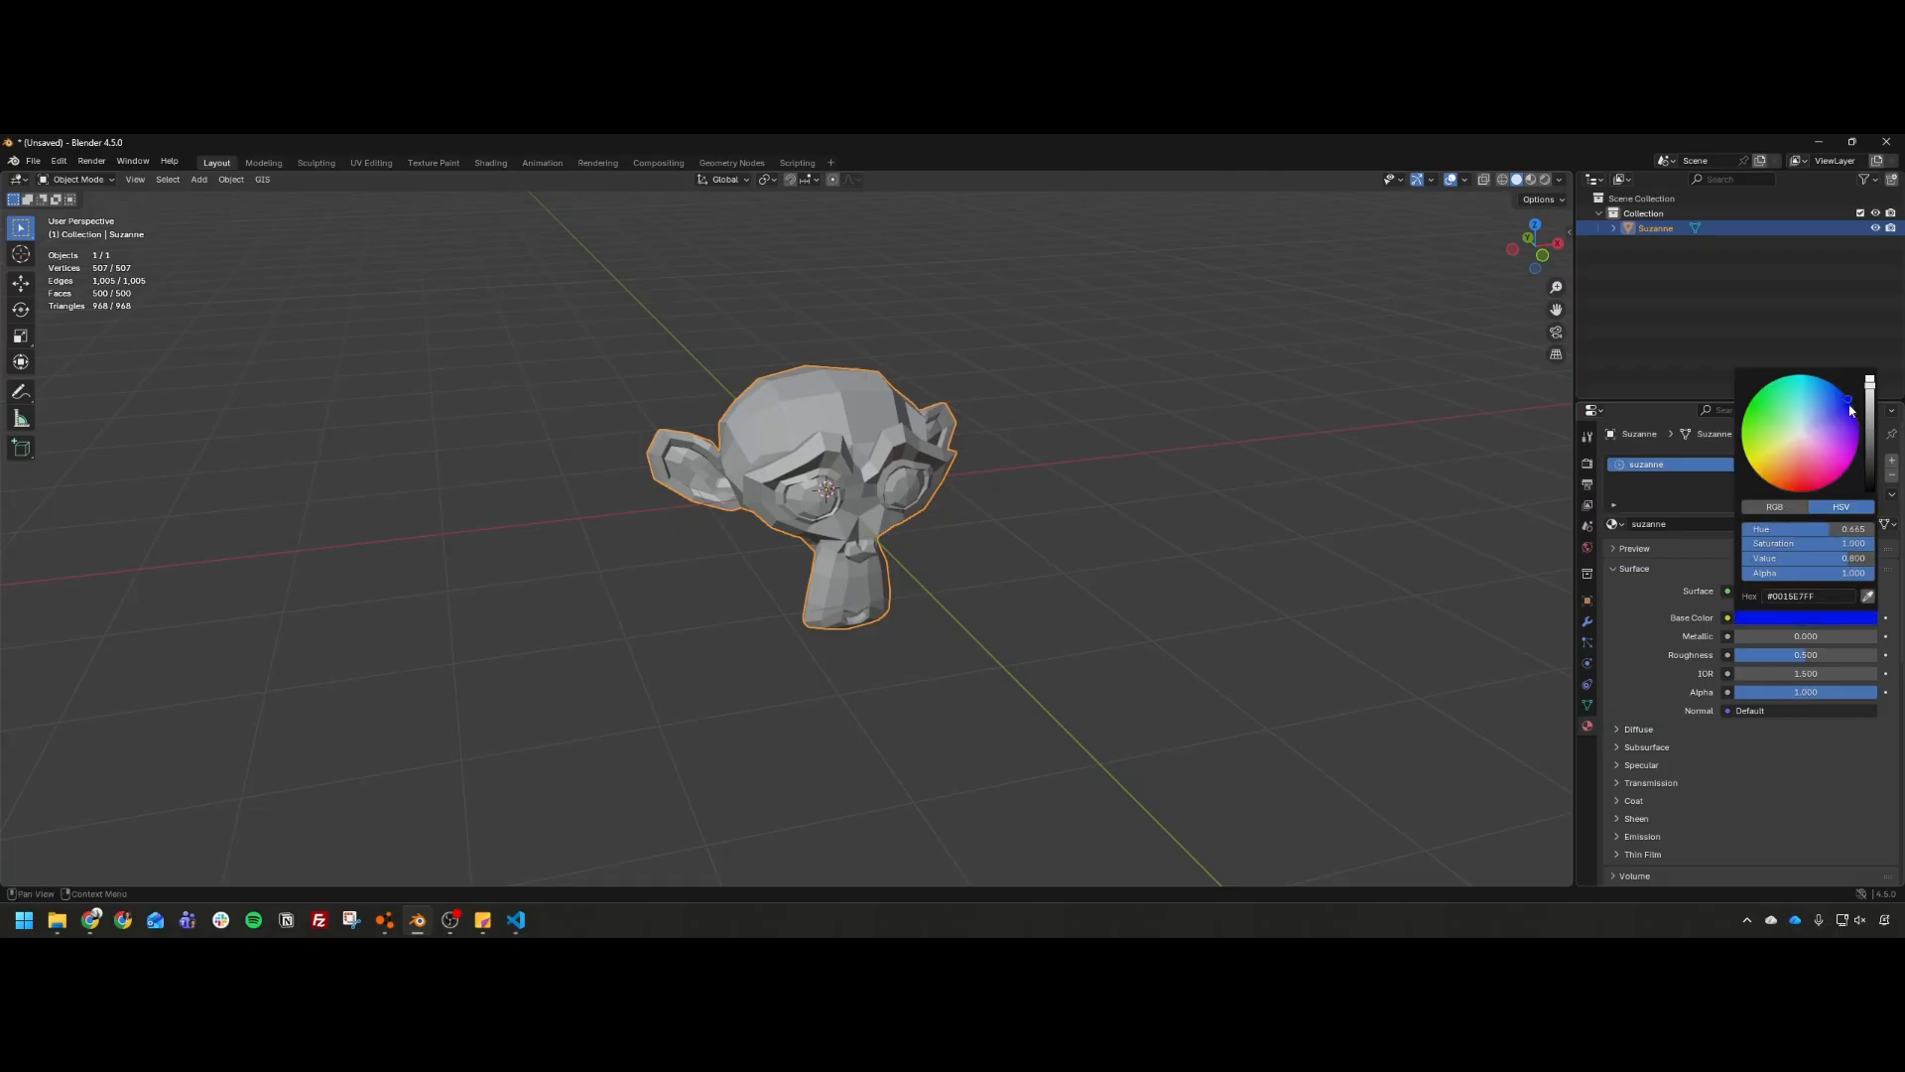
left_click(1830, 802)
left_click(1621, 802)
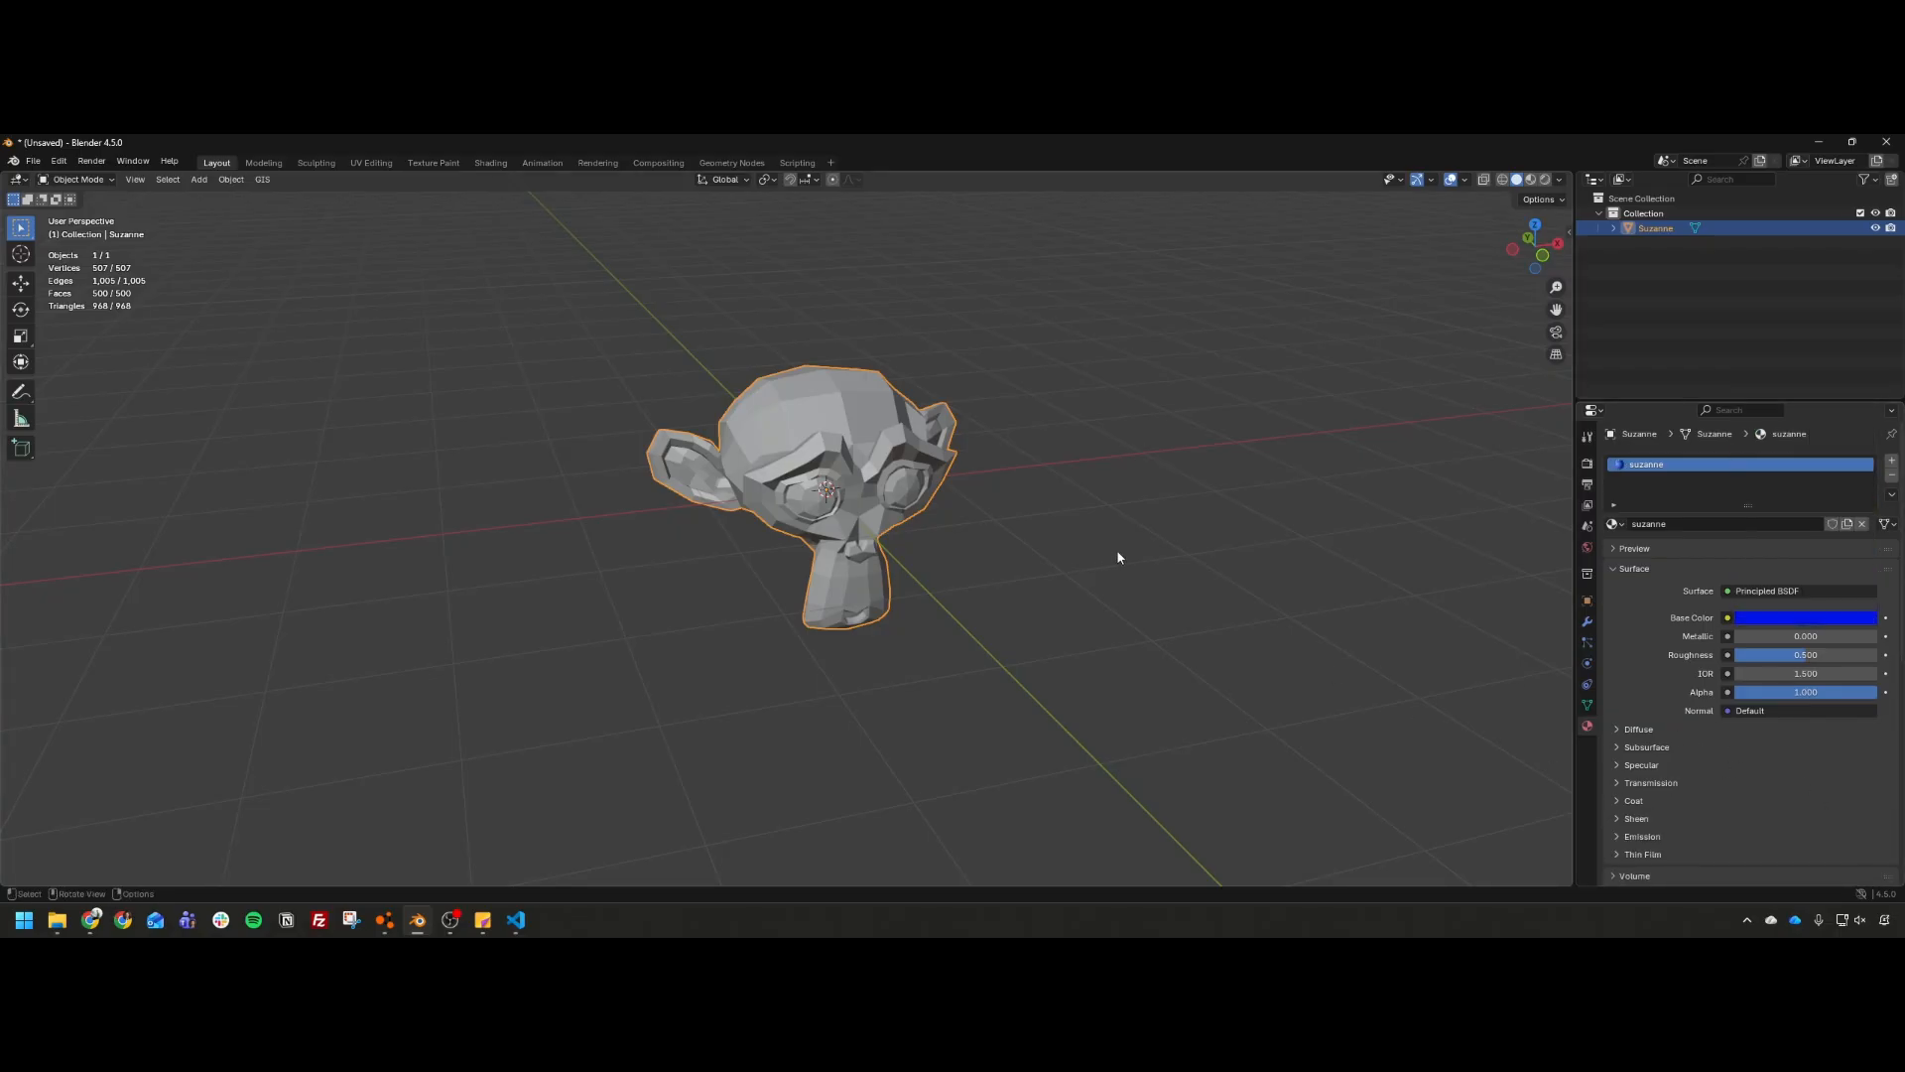
scroll(1092, 516, "up", 2)
scroll(1085, 516, "down", 2)
Step: Save the file as suzanne.blend in the Suzanne folder inside the Blender Assets folder
left_click(33, 160)
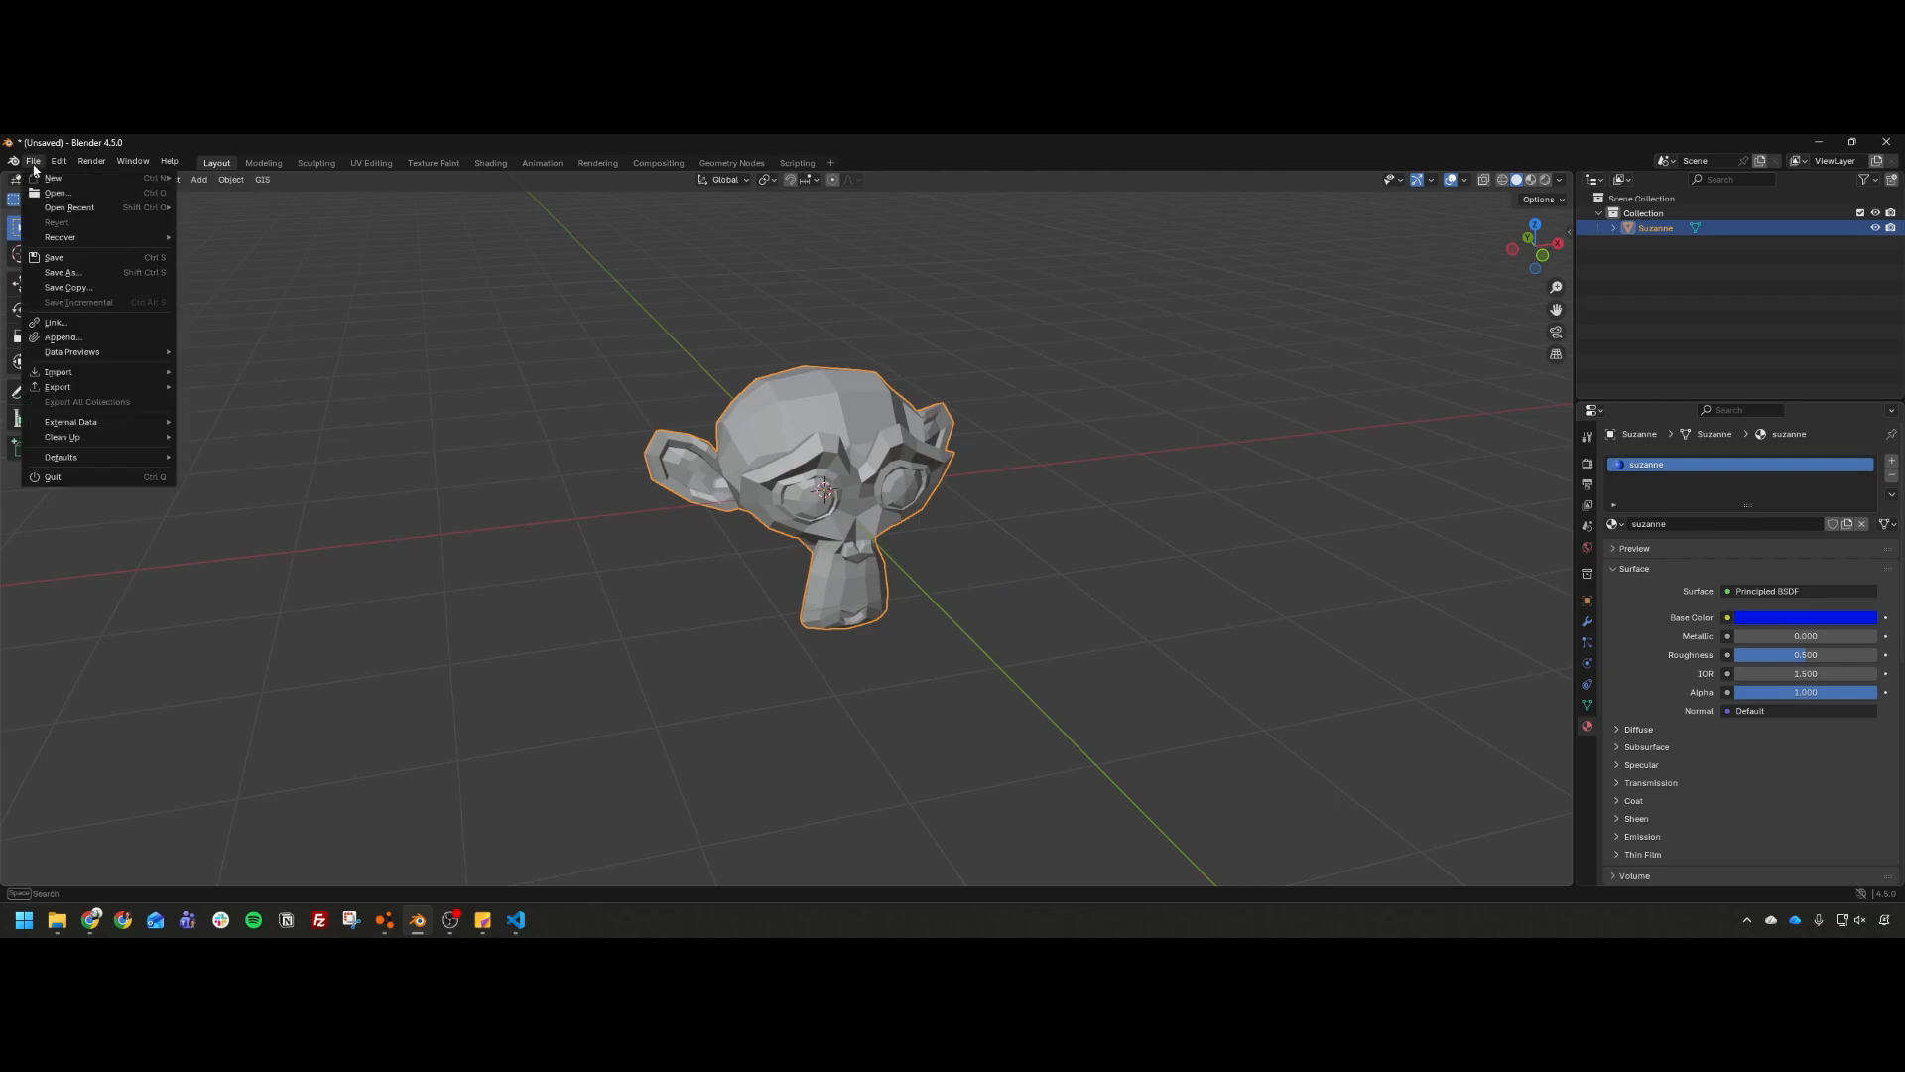
left_click(60, 264)
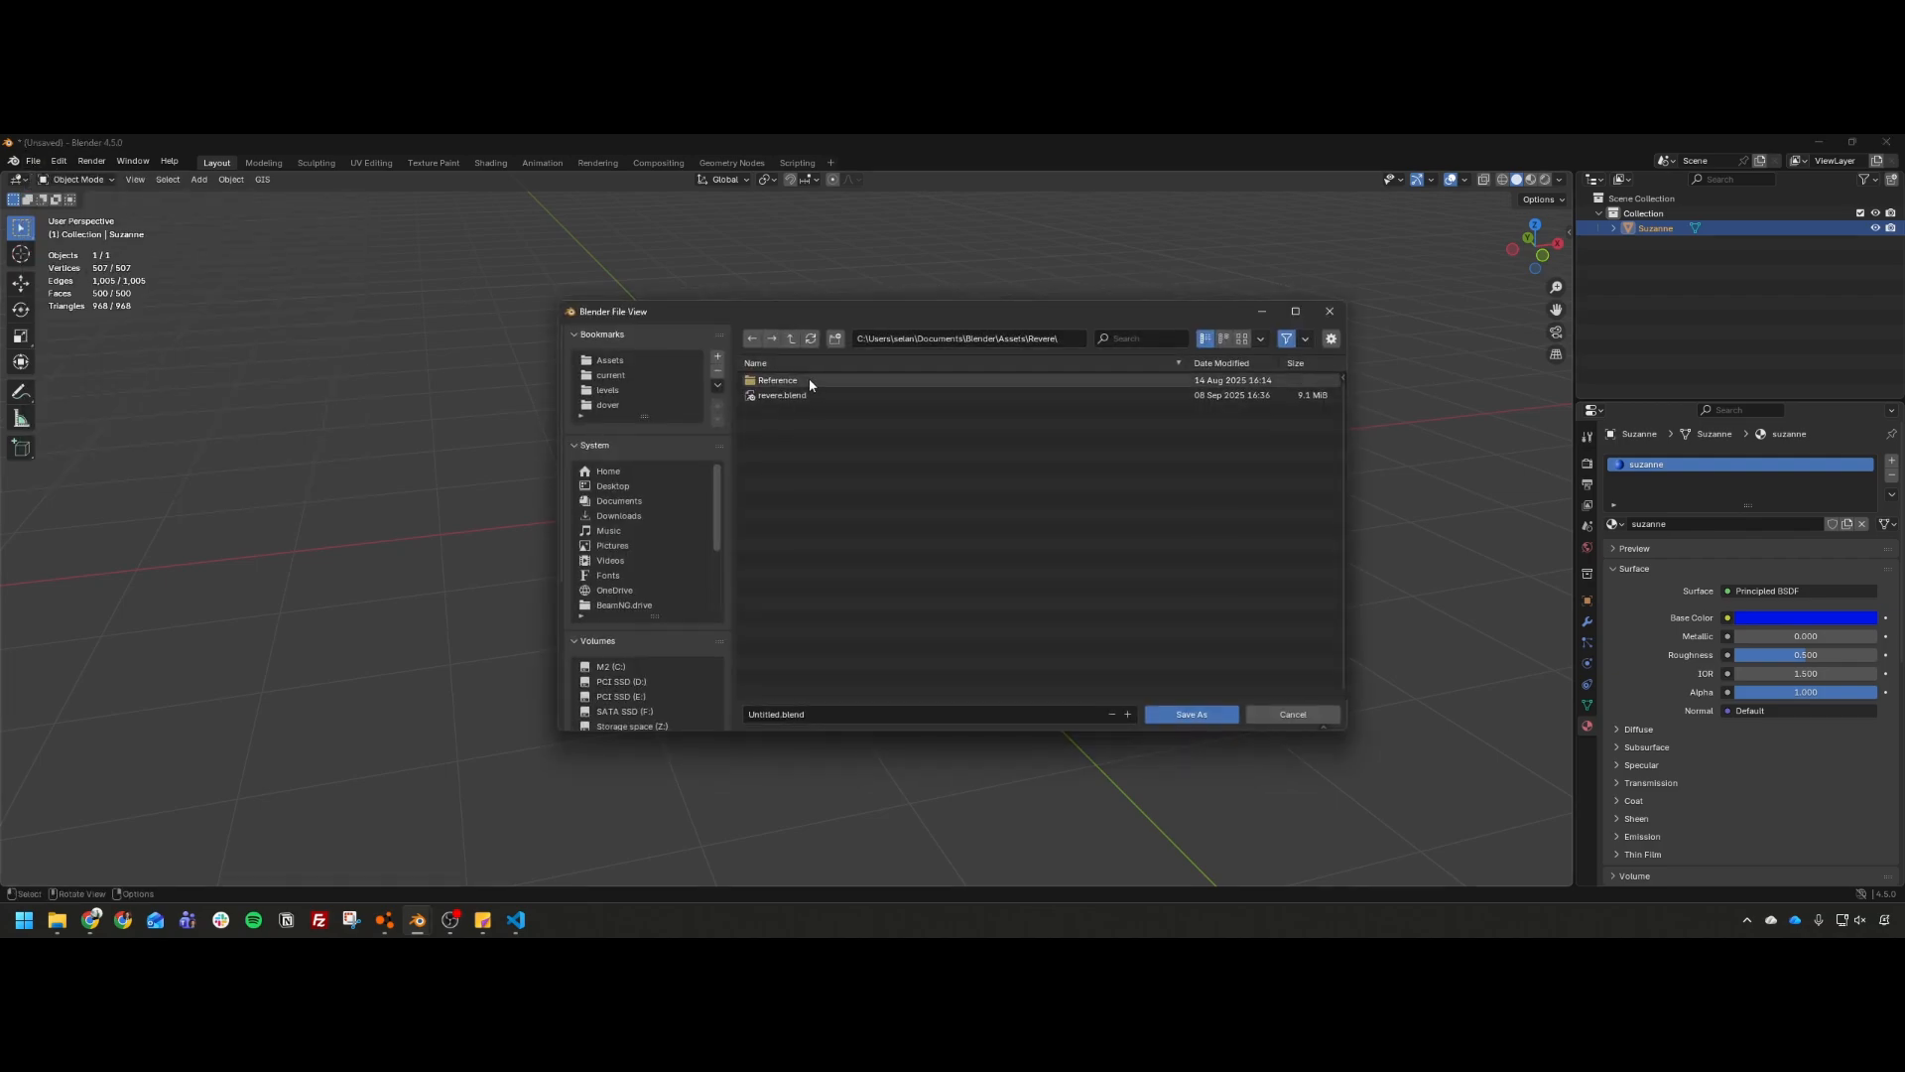
left_click(791, 338)
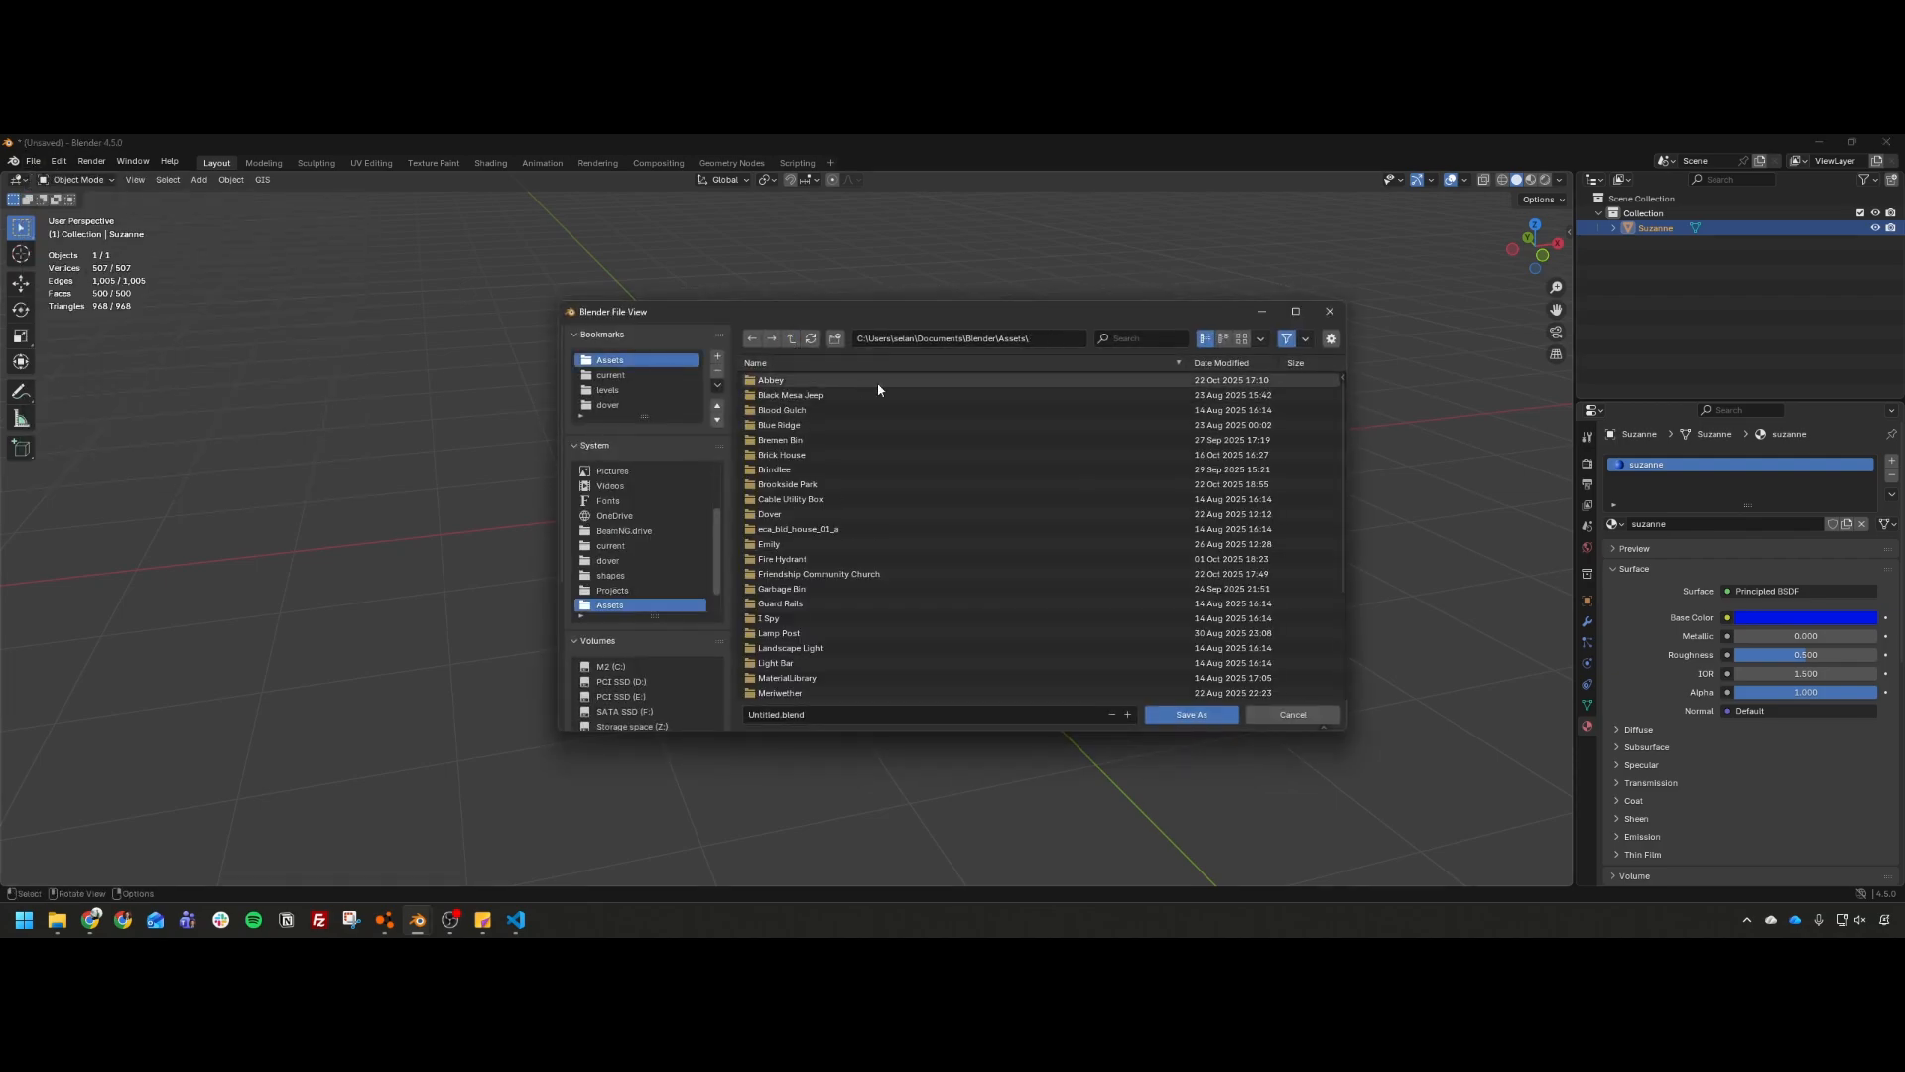
scroll(782, 593, "down", 2)
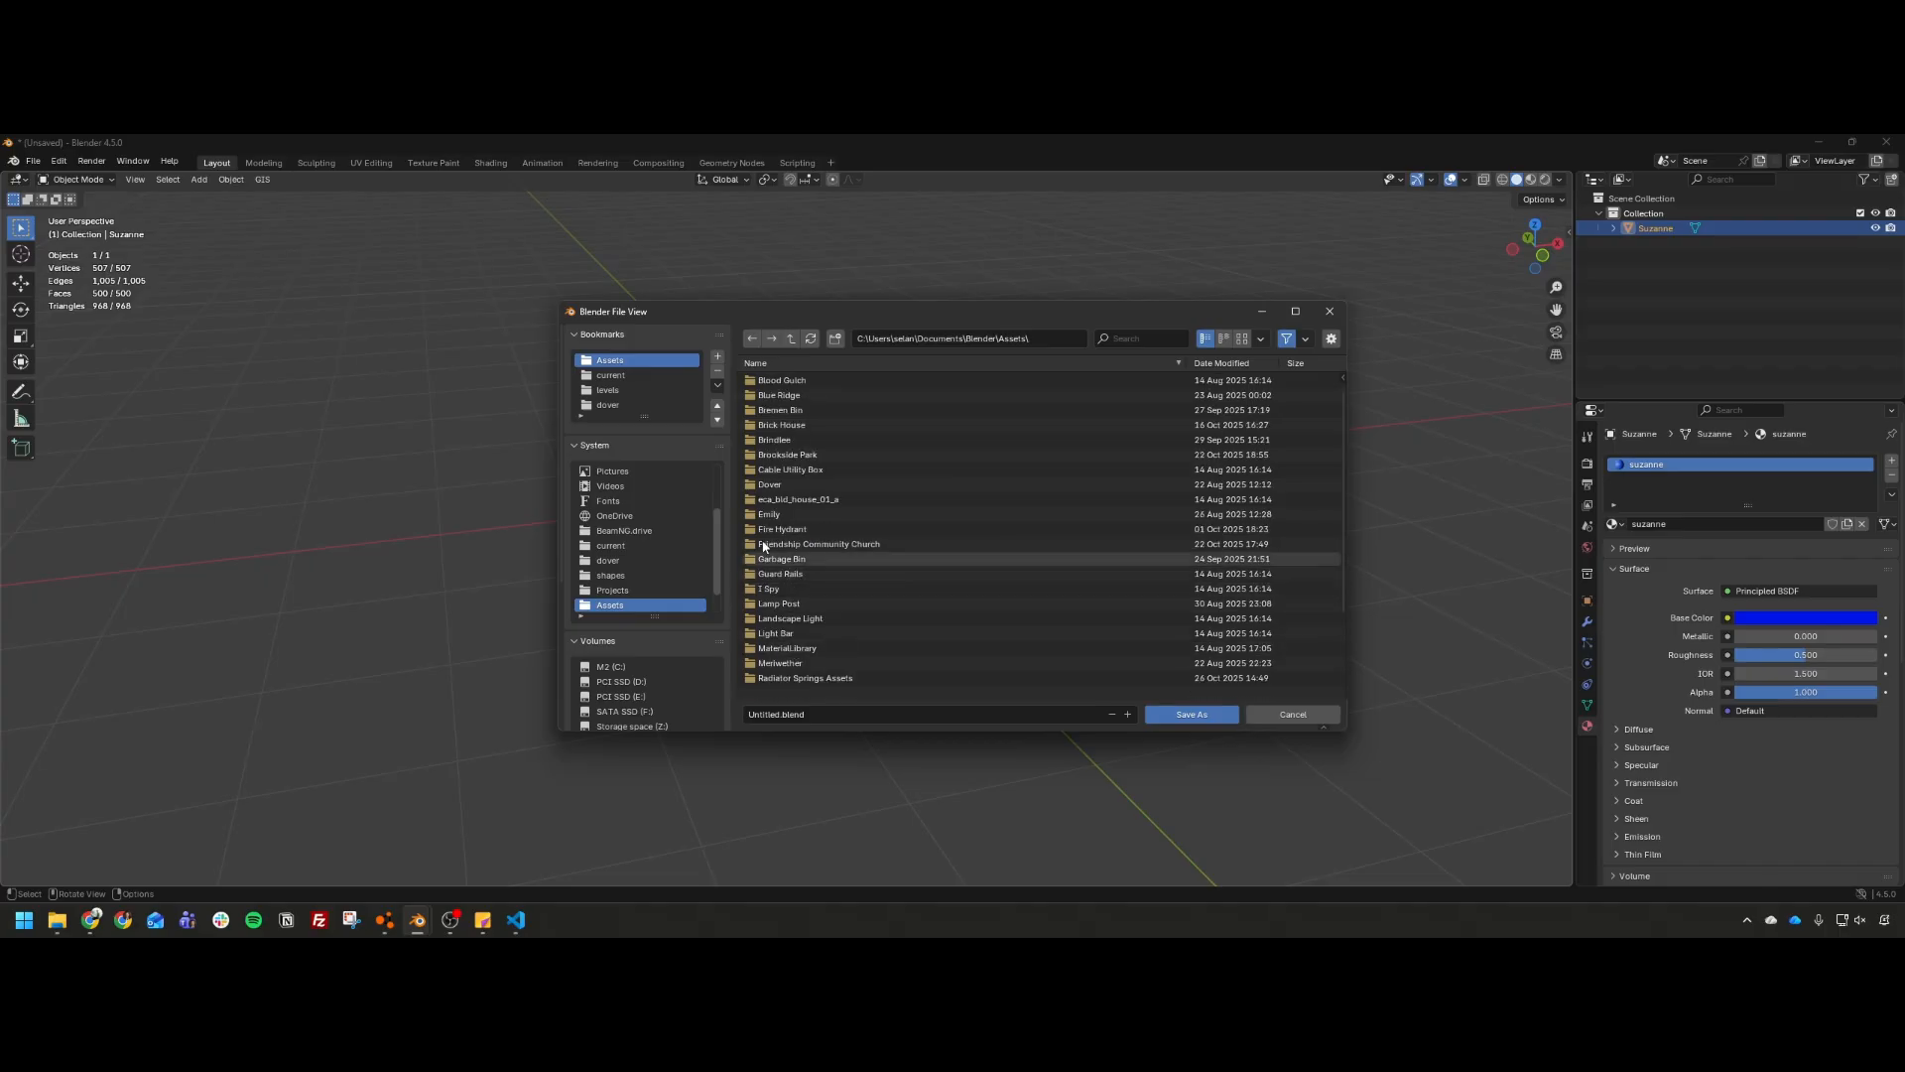
scroll(777, 491, "up", 2)
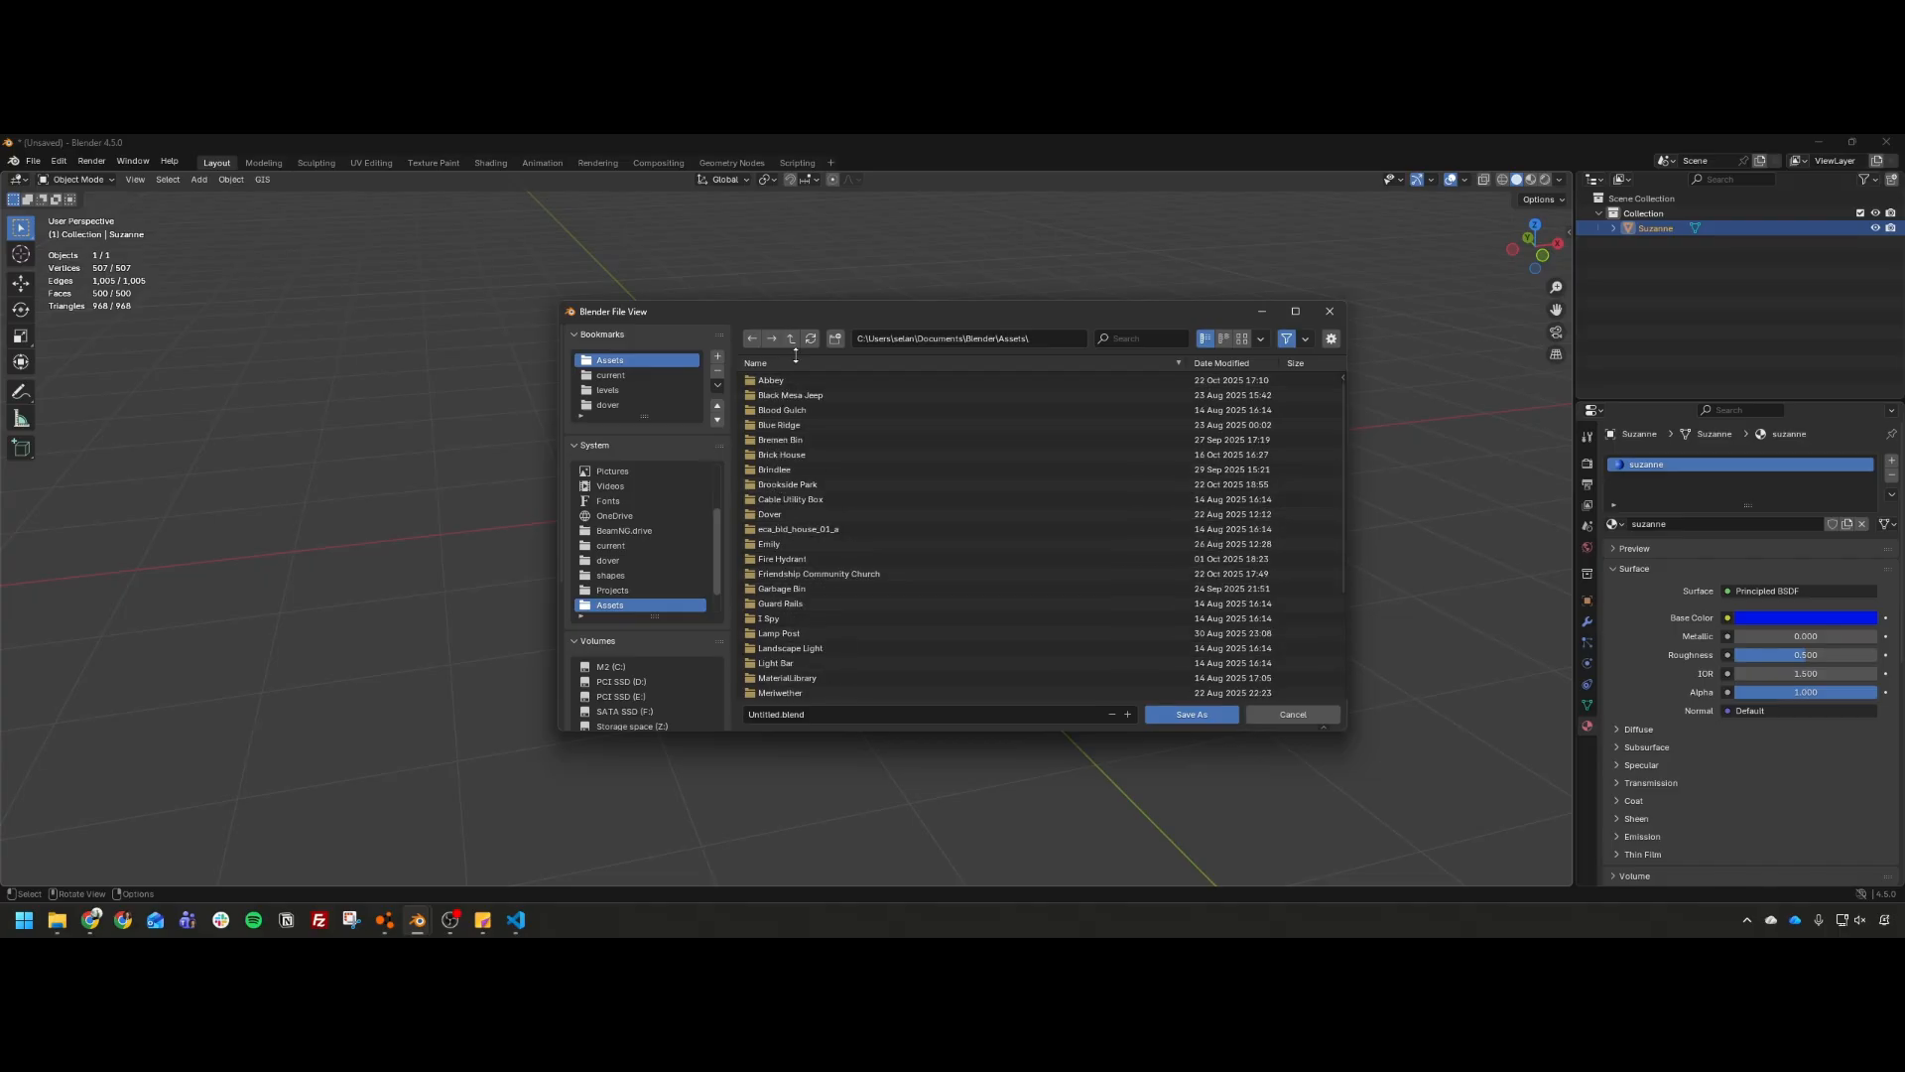
scroll(826, 454, "down", 5)
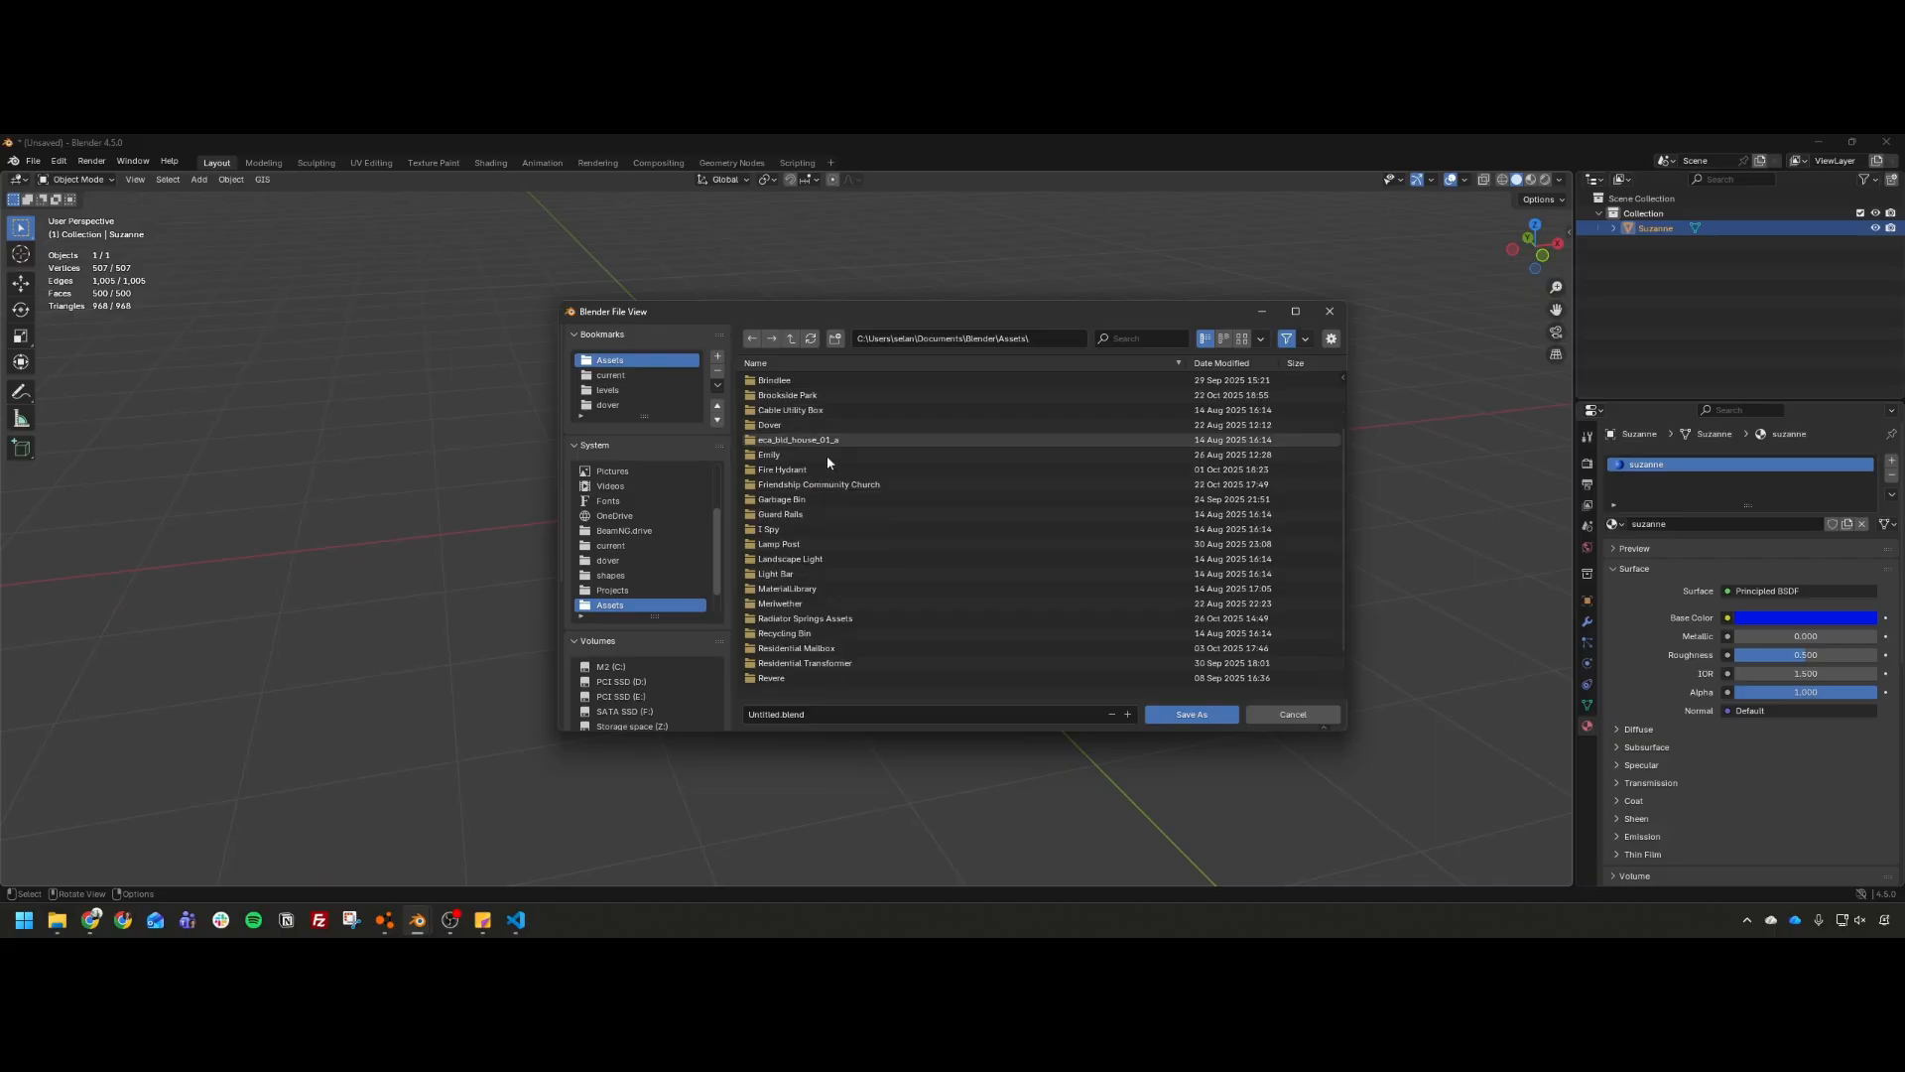
double_click(802, 675)
double_click(779, 382)
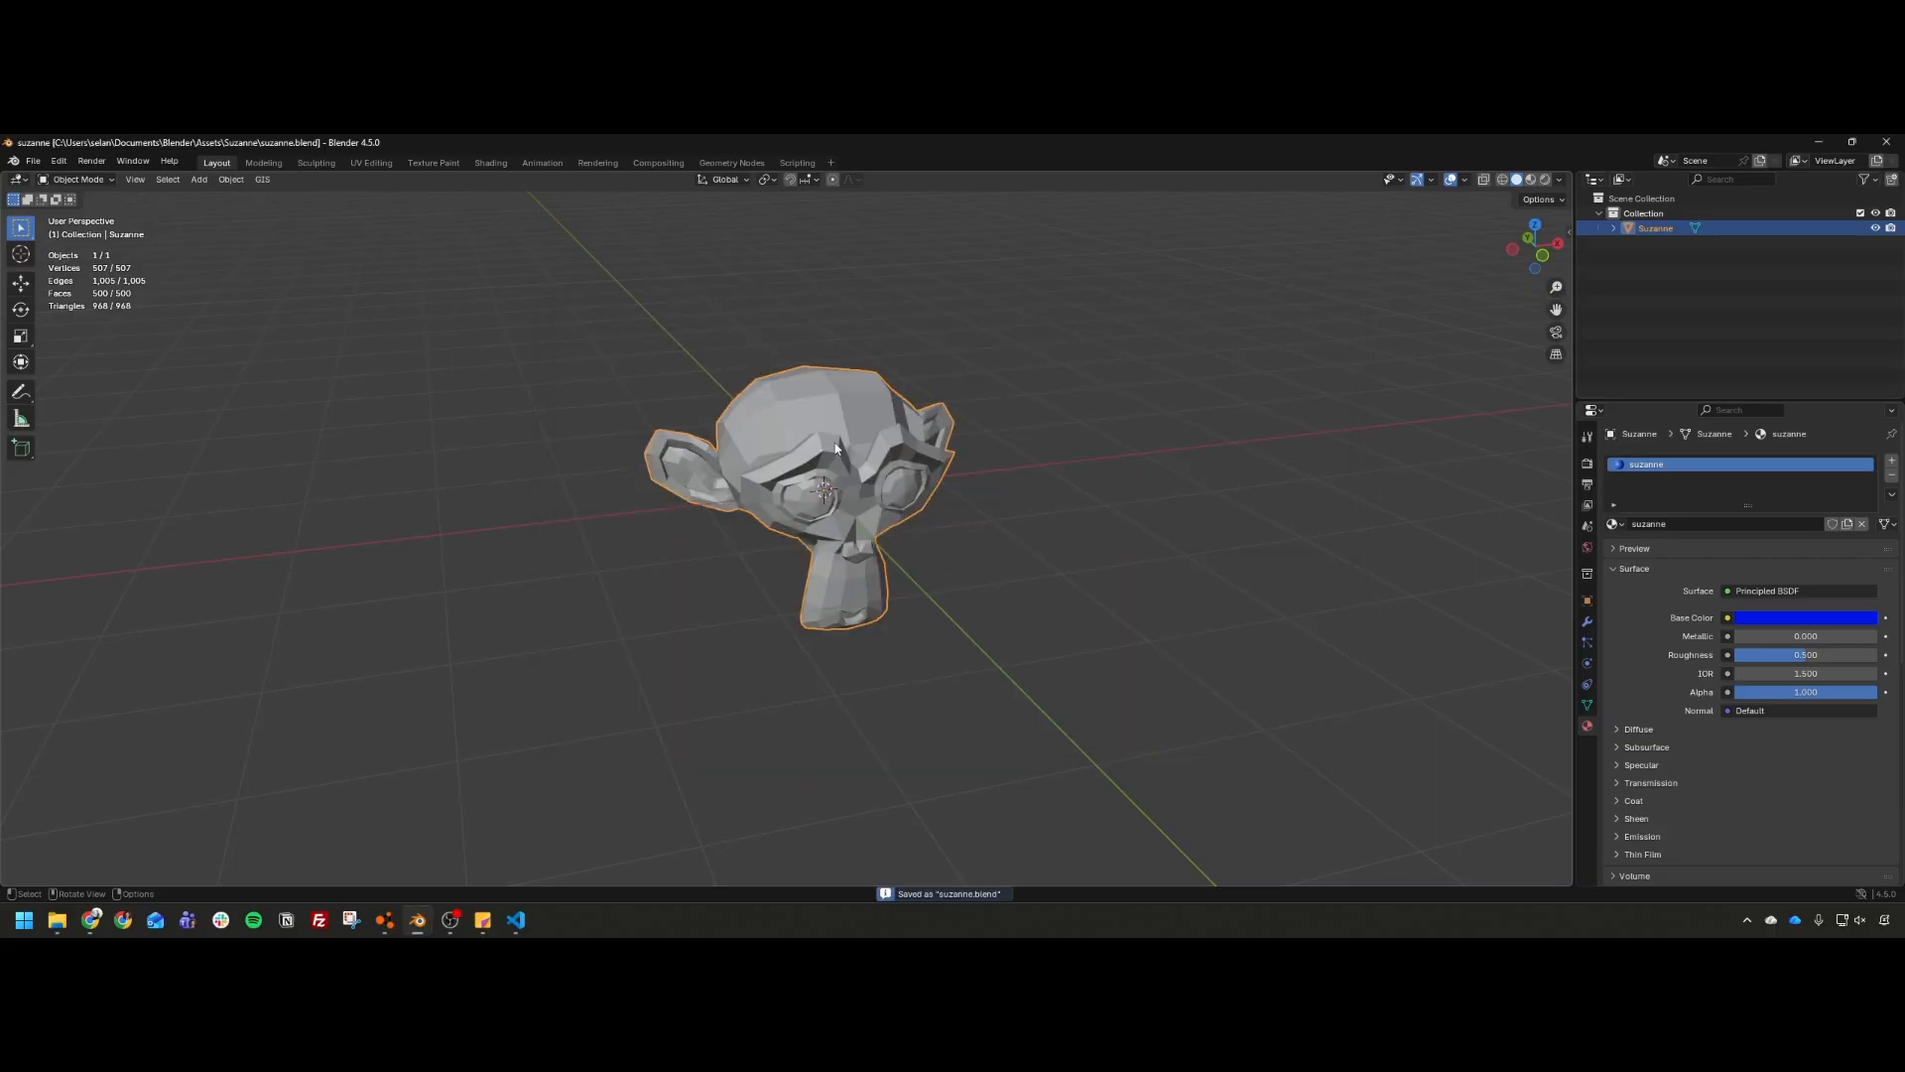
Step: Display the viewport in Material Preview shading and view the blue monkey head from several angles
scroll(809, 475, "up", 1)
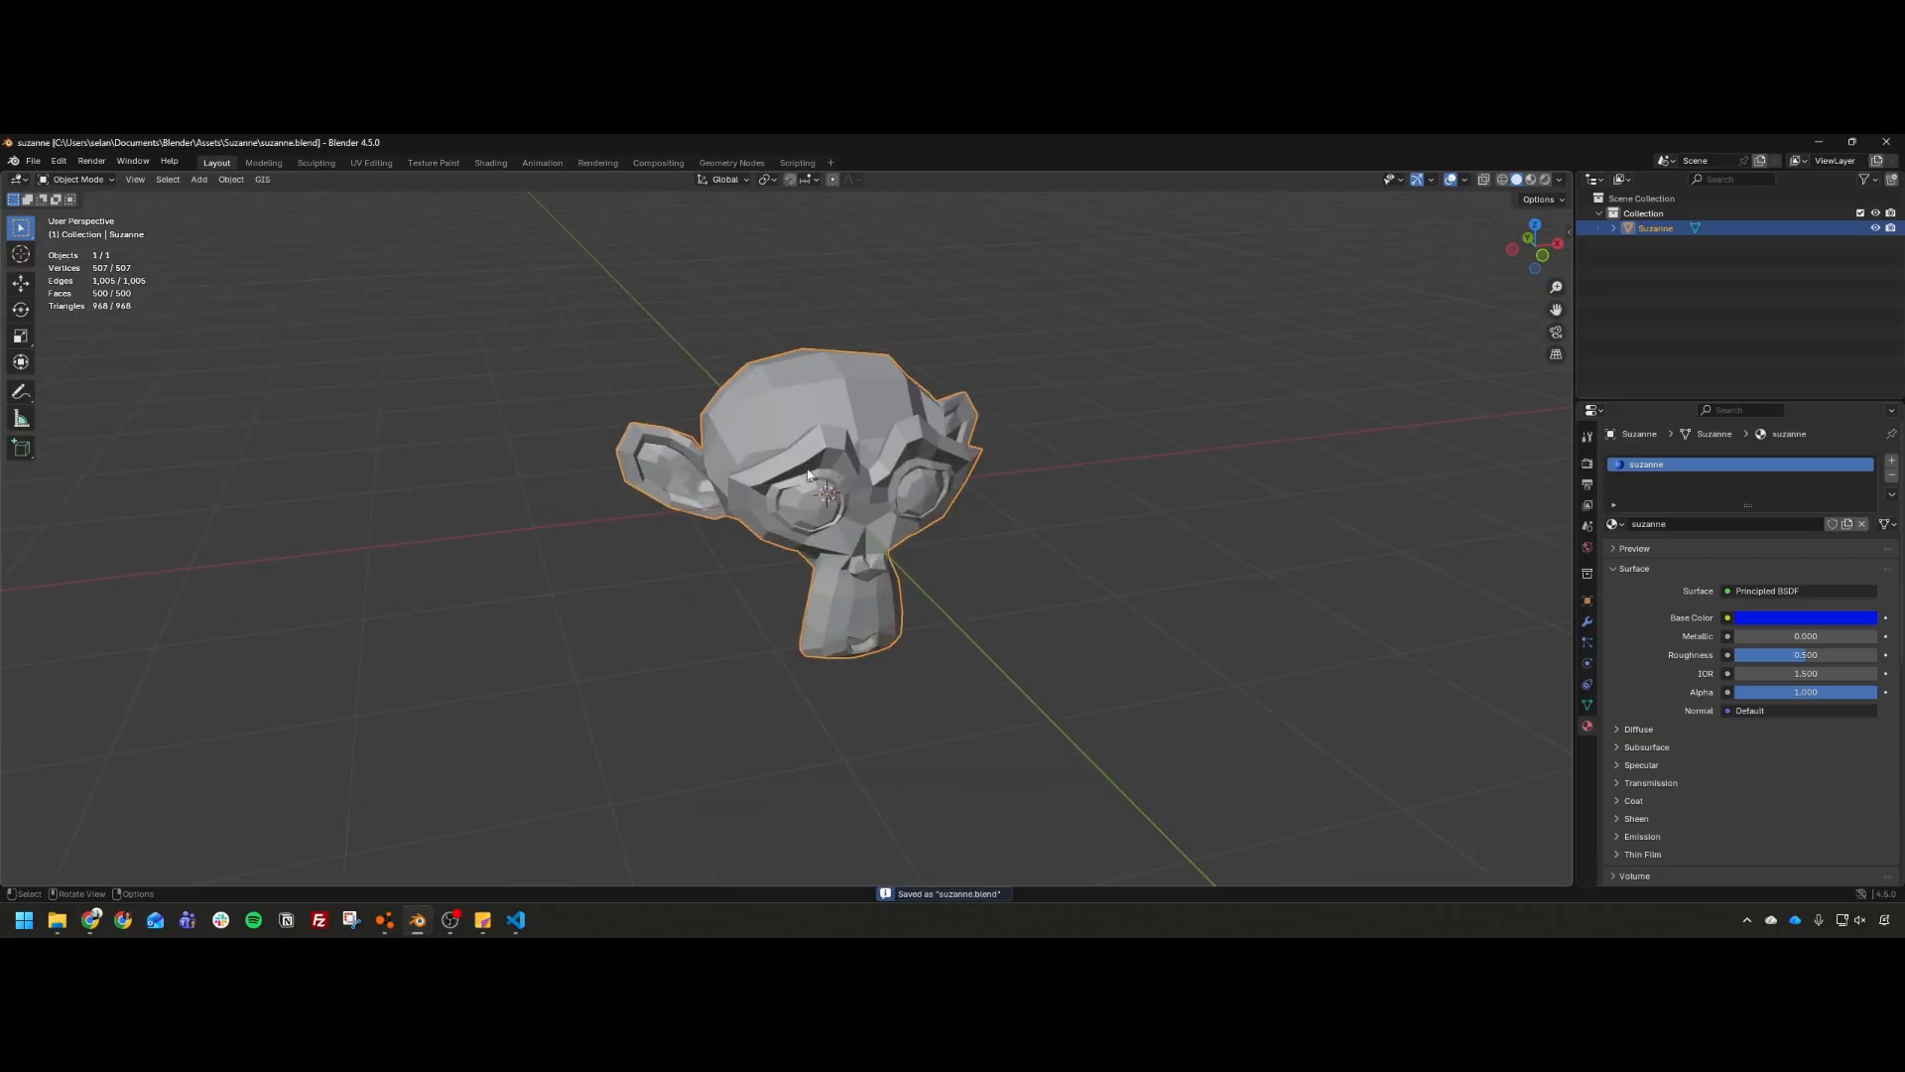
left_click(1531, 178)
scroll(925, 444, "up", 1)
mouse_move(925, 445)
middle_mouse_down()
mouse_move(836, 466)
mouse_move(973, 516)
middle_mouse_up()
scroll(951, 530, "up", 2)
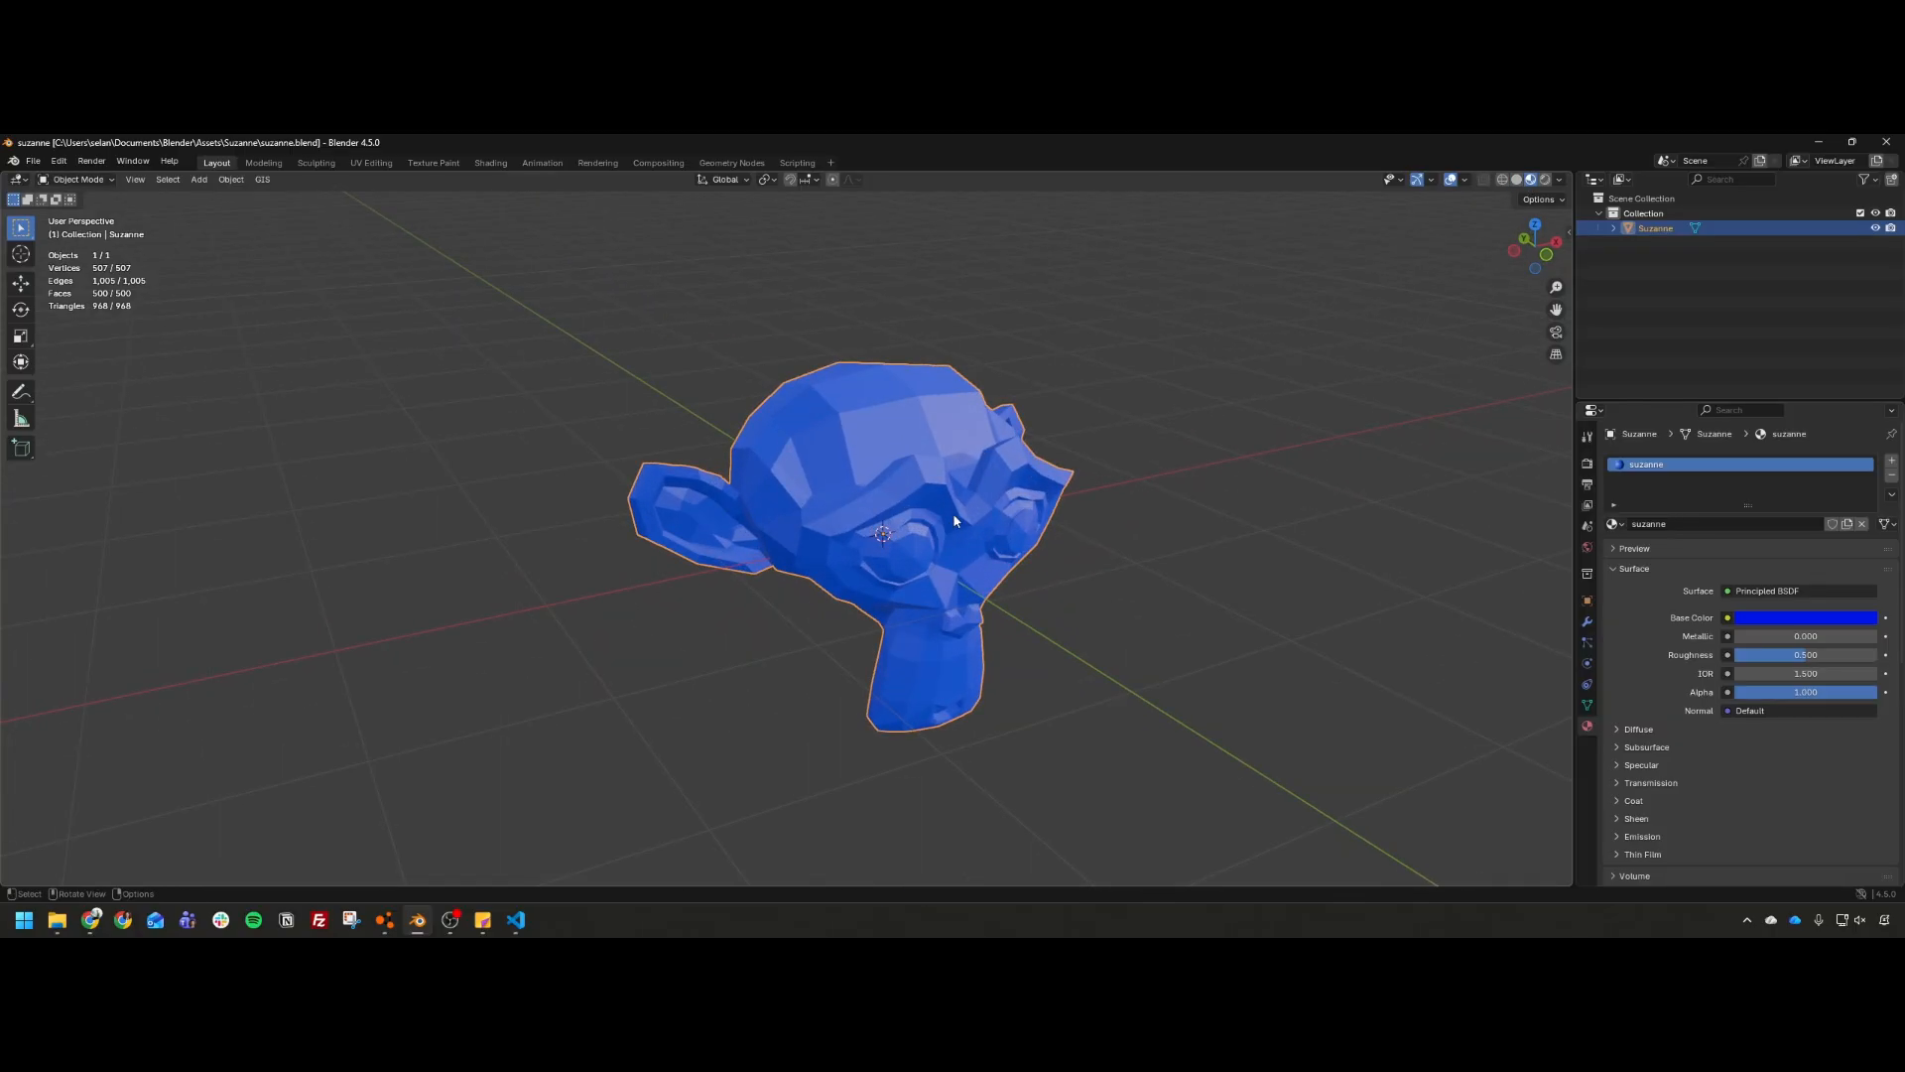
scroll(954, 516, "up", 2)
scroll(955, 516, "down", 2)
middle_click_drag(1008, 539, 925, 556)
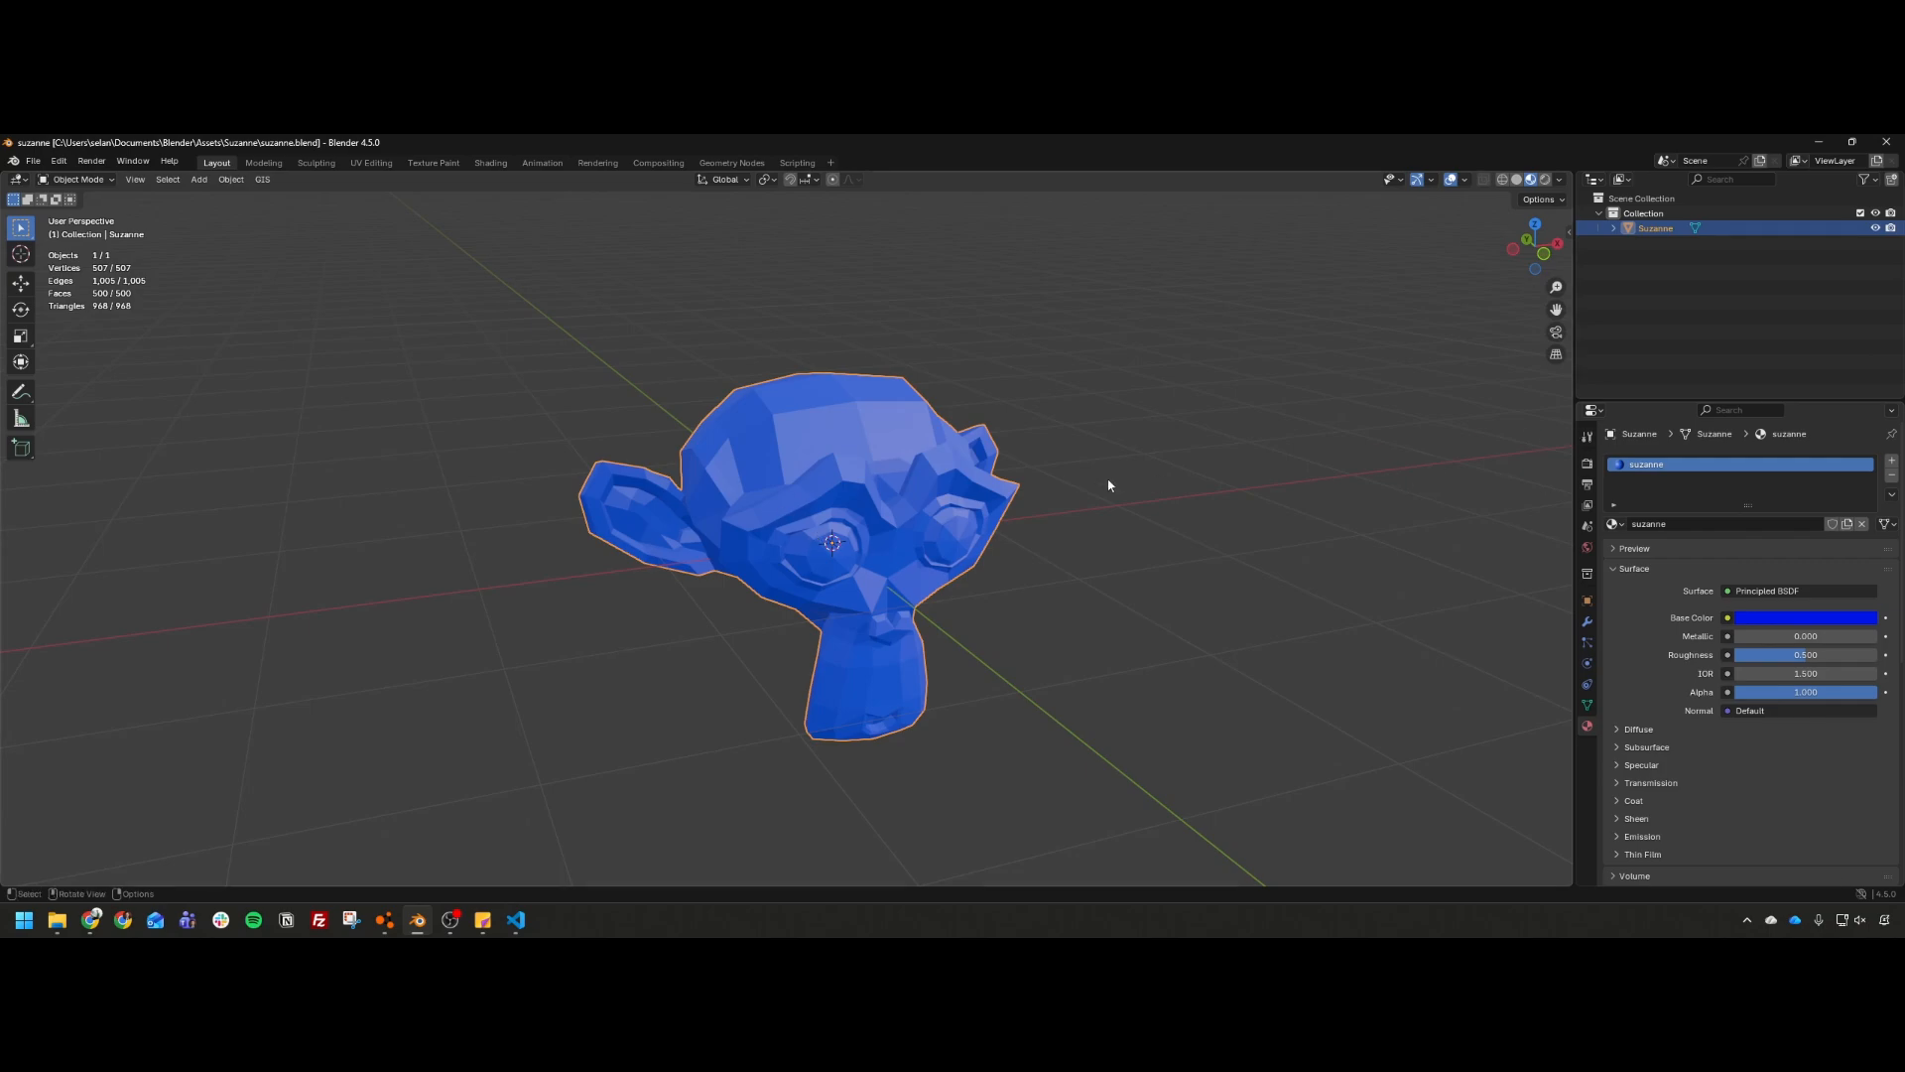
Step: Show the Mesh Processing Tools, select the monkey mesh, and run Setup Hierarchy on it
left_click(1567, 229)
left_click(1565, 342)
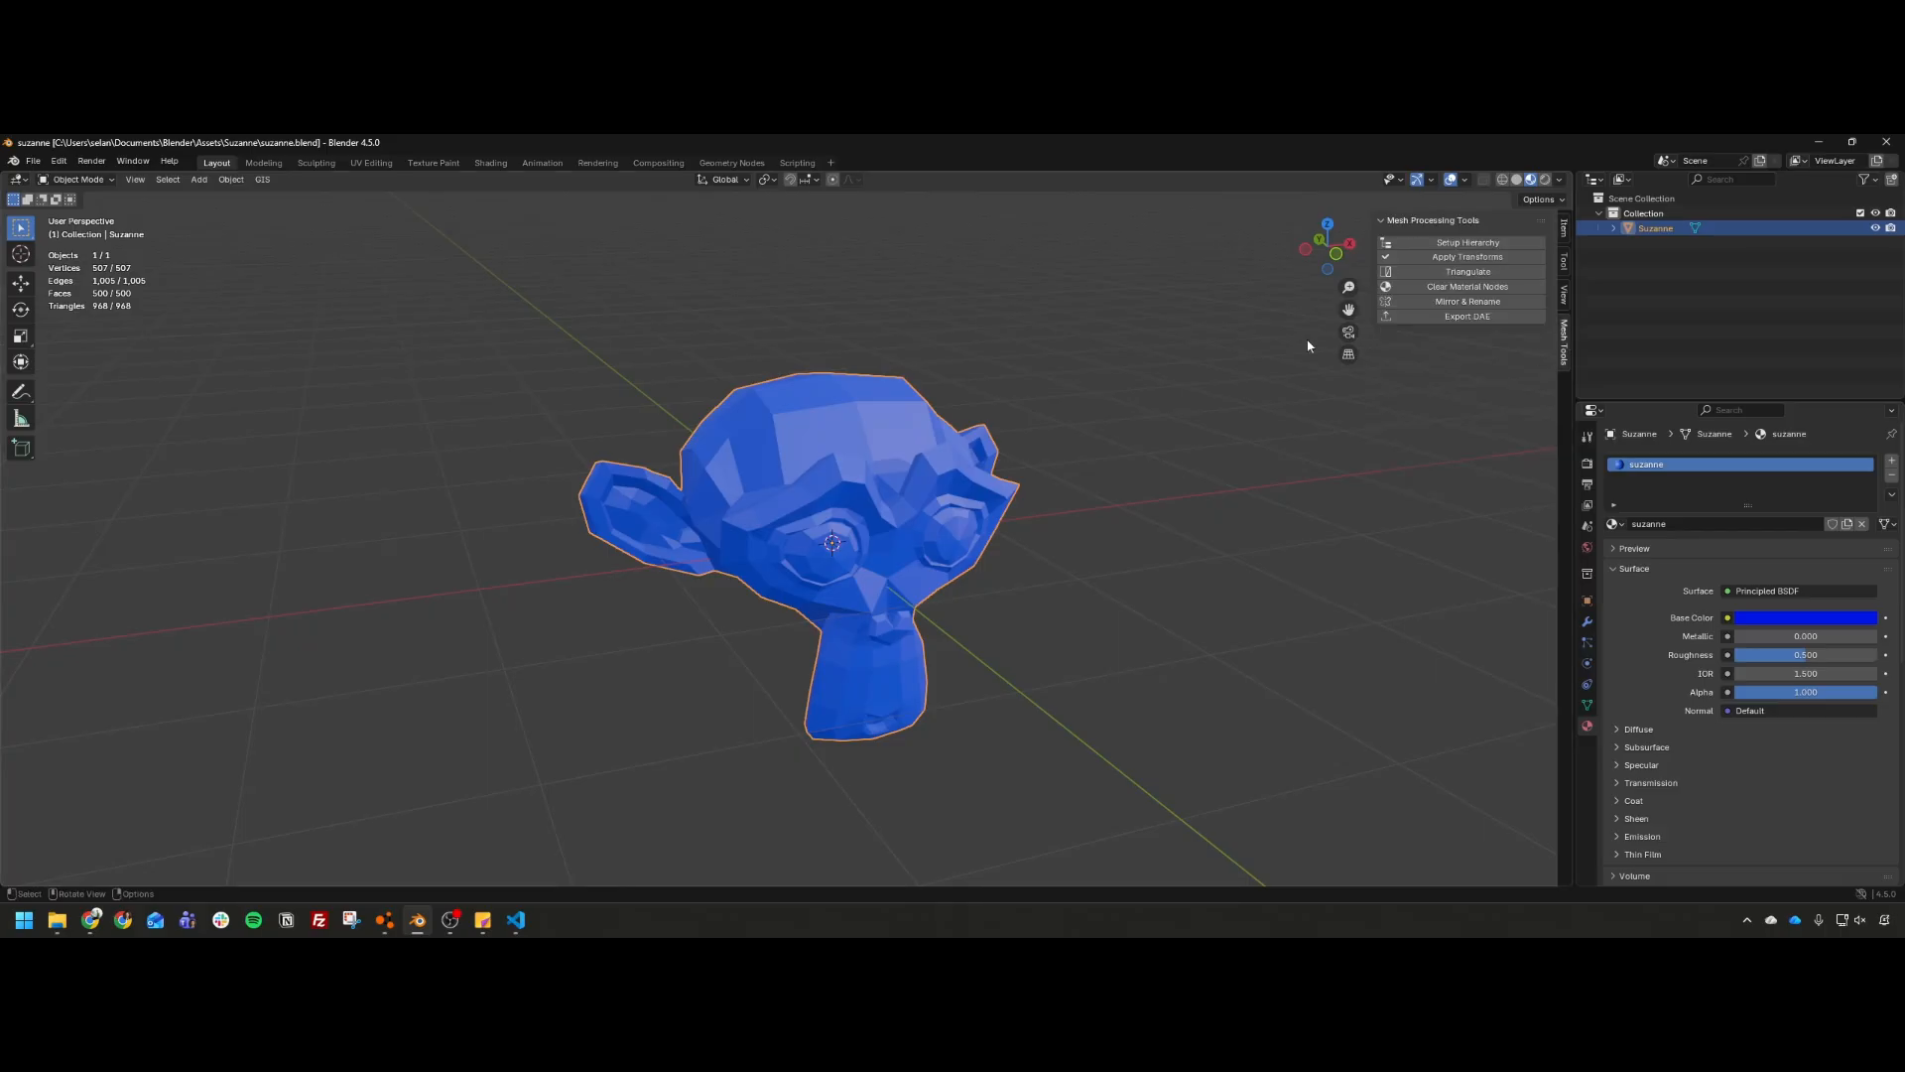
left_click(1123, 481)
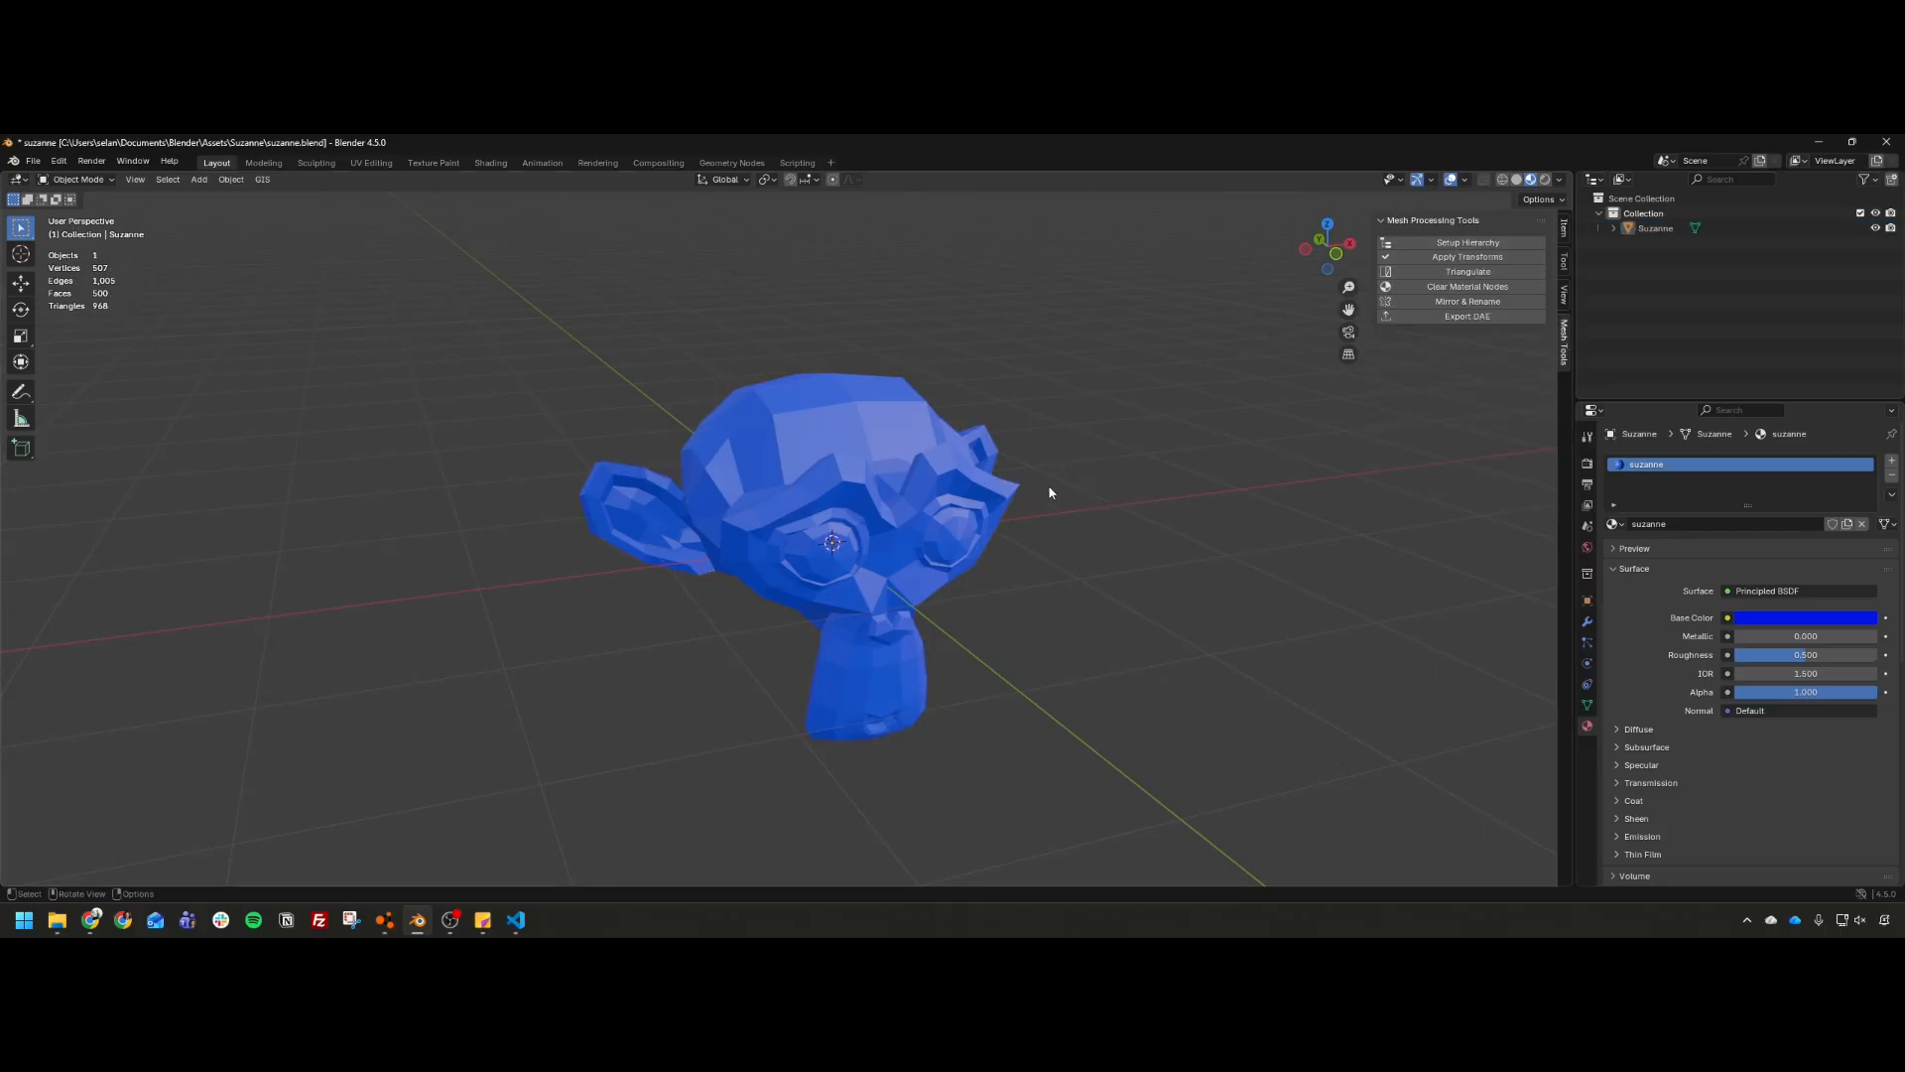
left_click(984, 478)
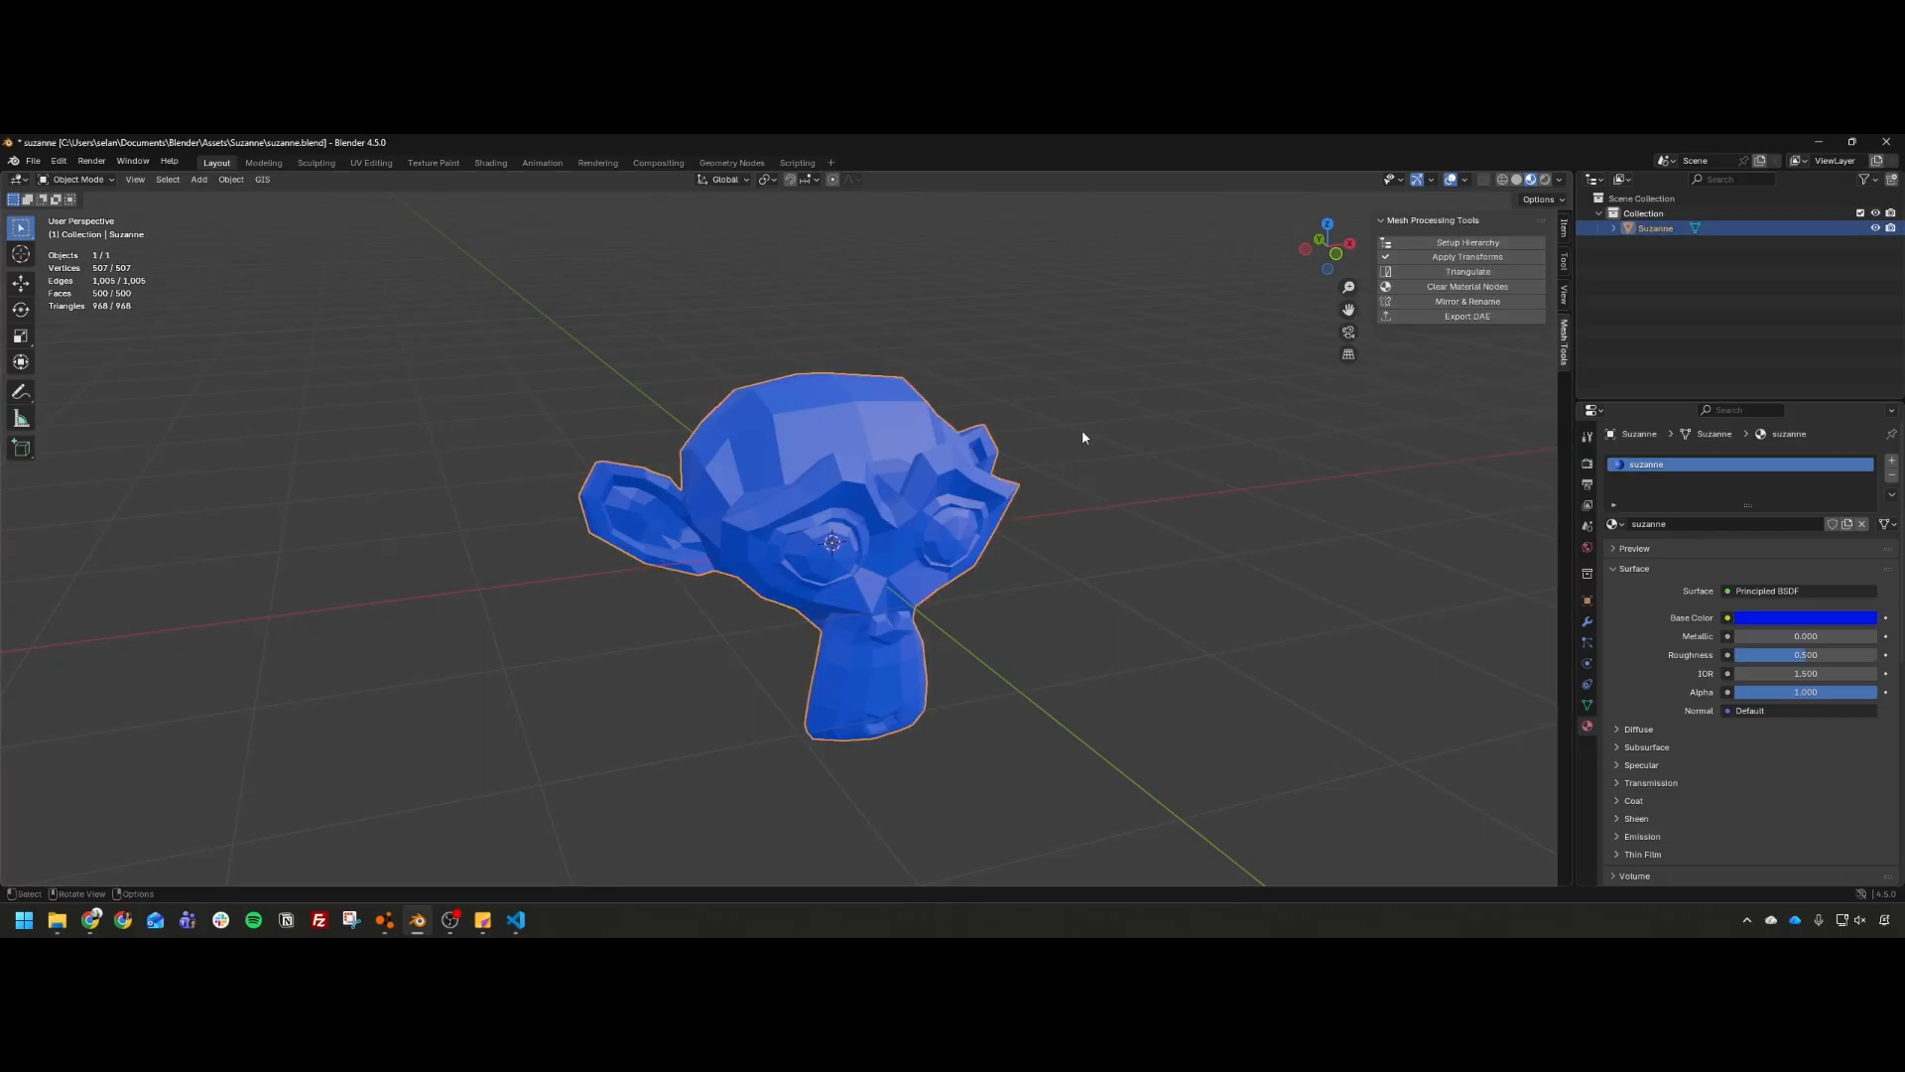
left_click(1473, 244)
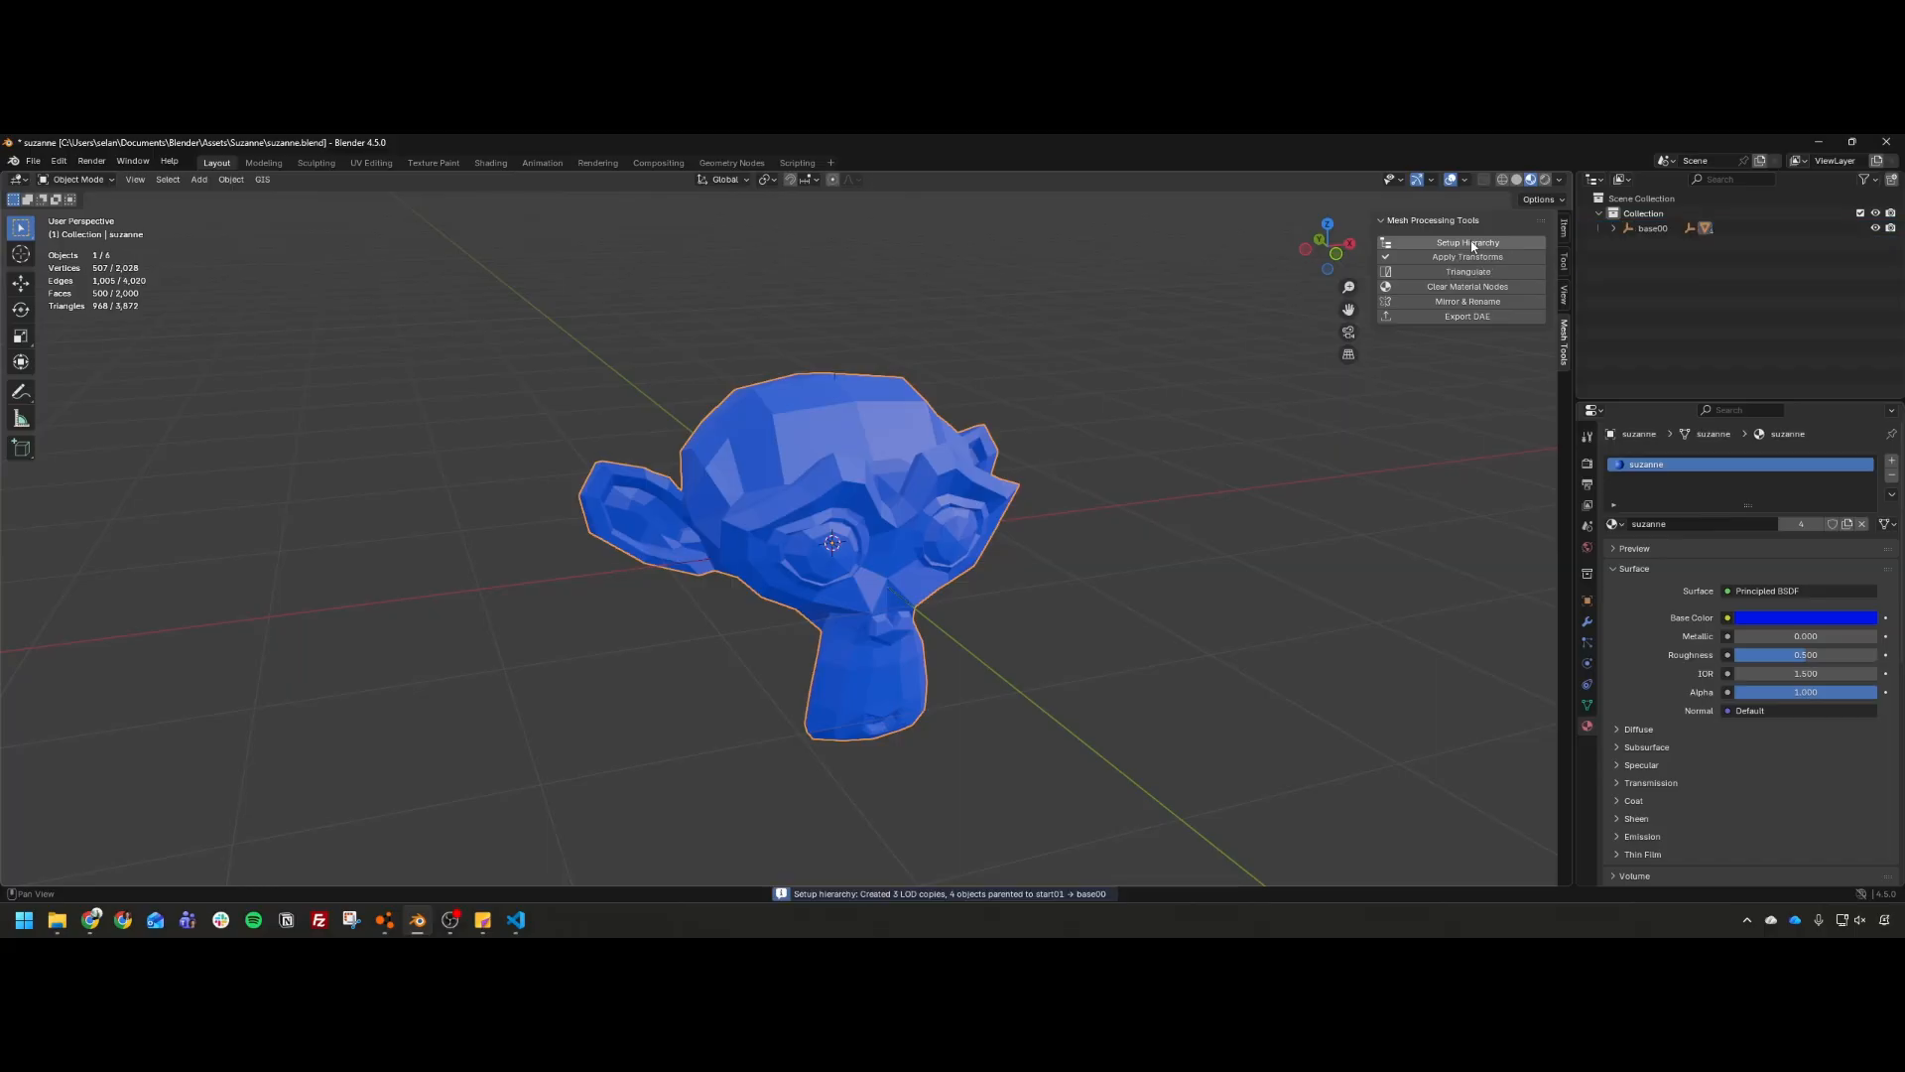
Step: Expand base00 and start01 in the object hierarchy, and select the suzanne mesh and the base00 empty in turn
left_click(1614, 228)
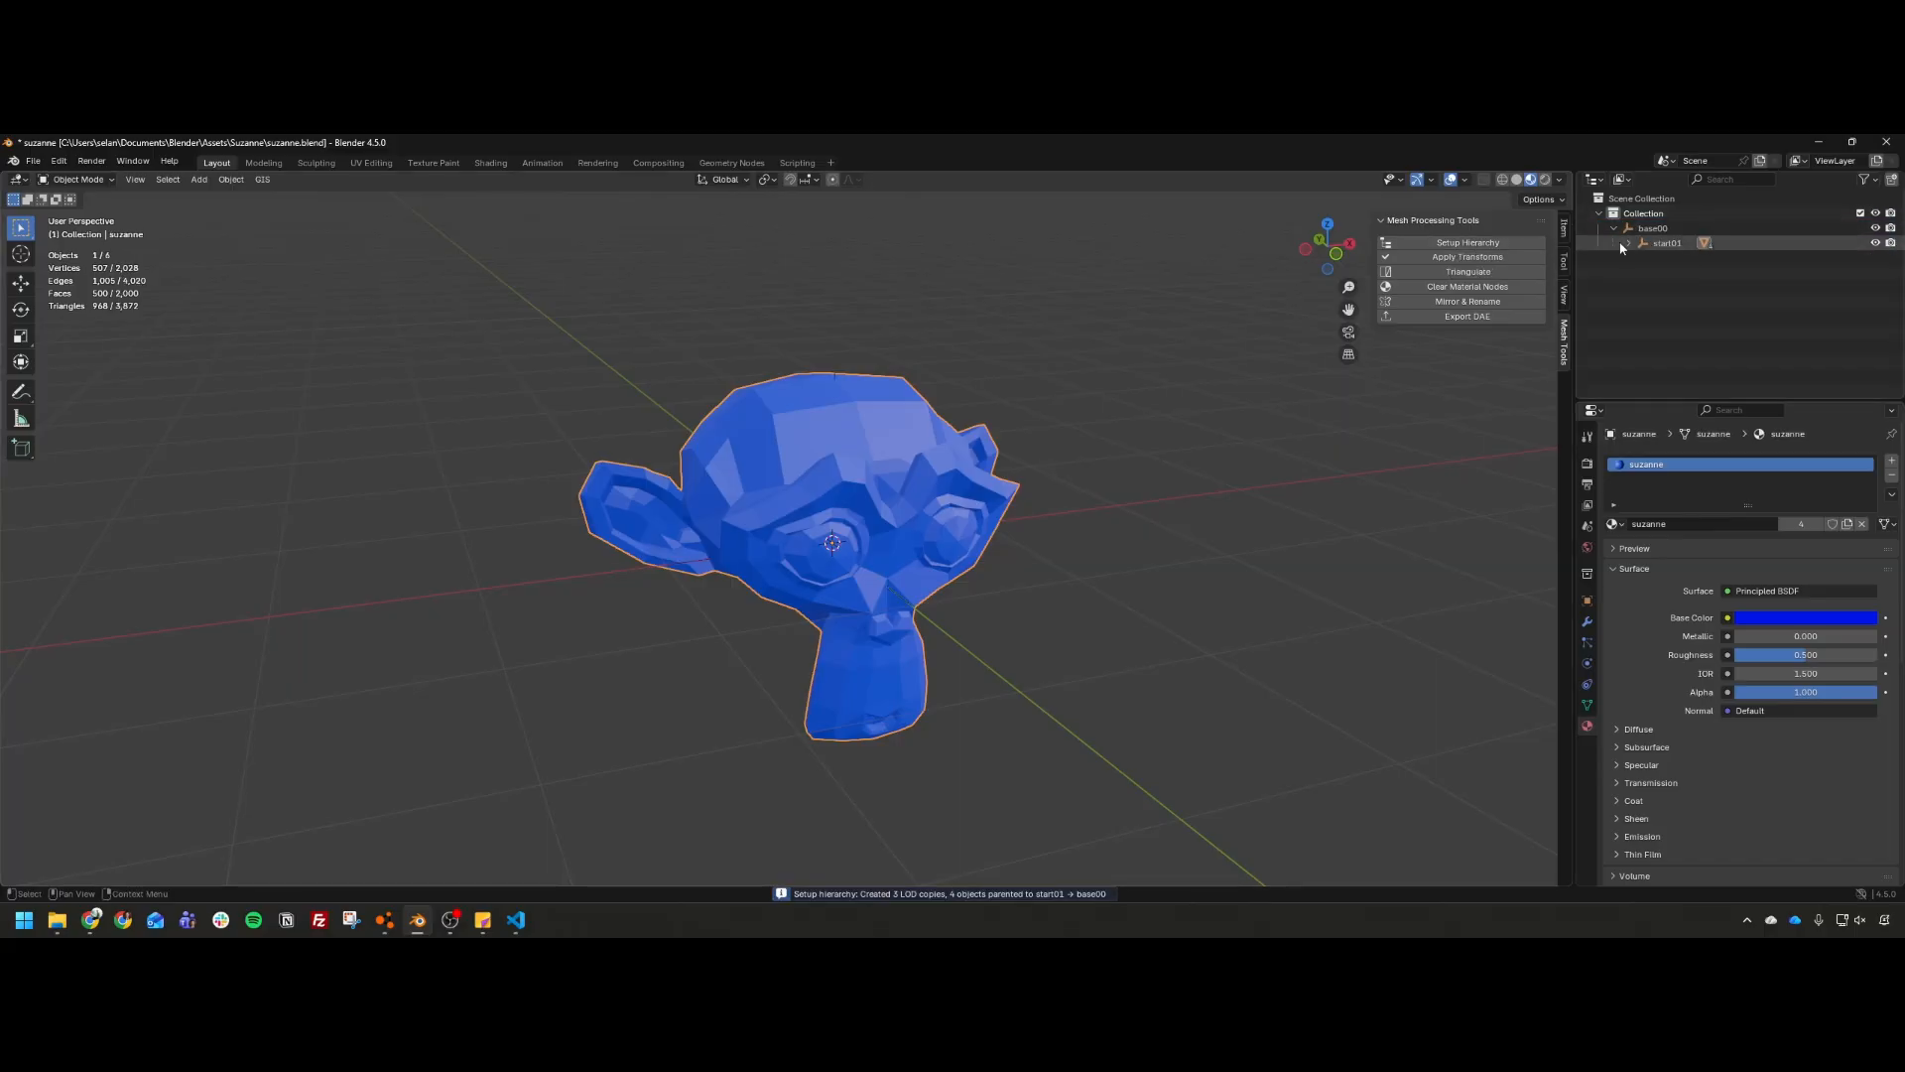
left_click(1629, 244)
left_click(1673, 260)
left_click(1655, 229)
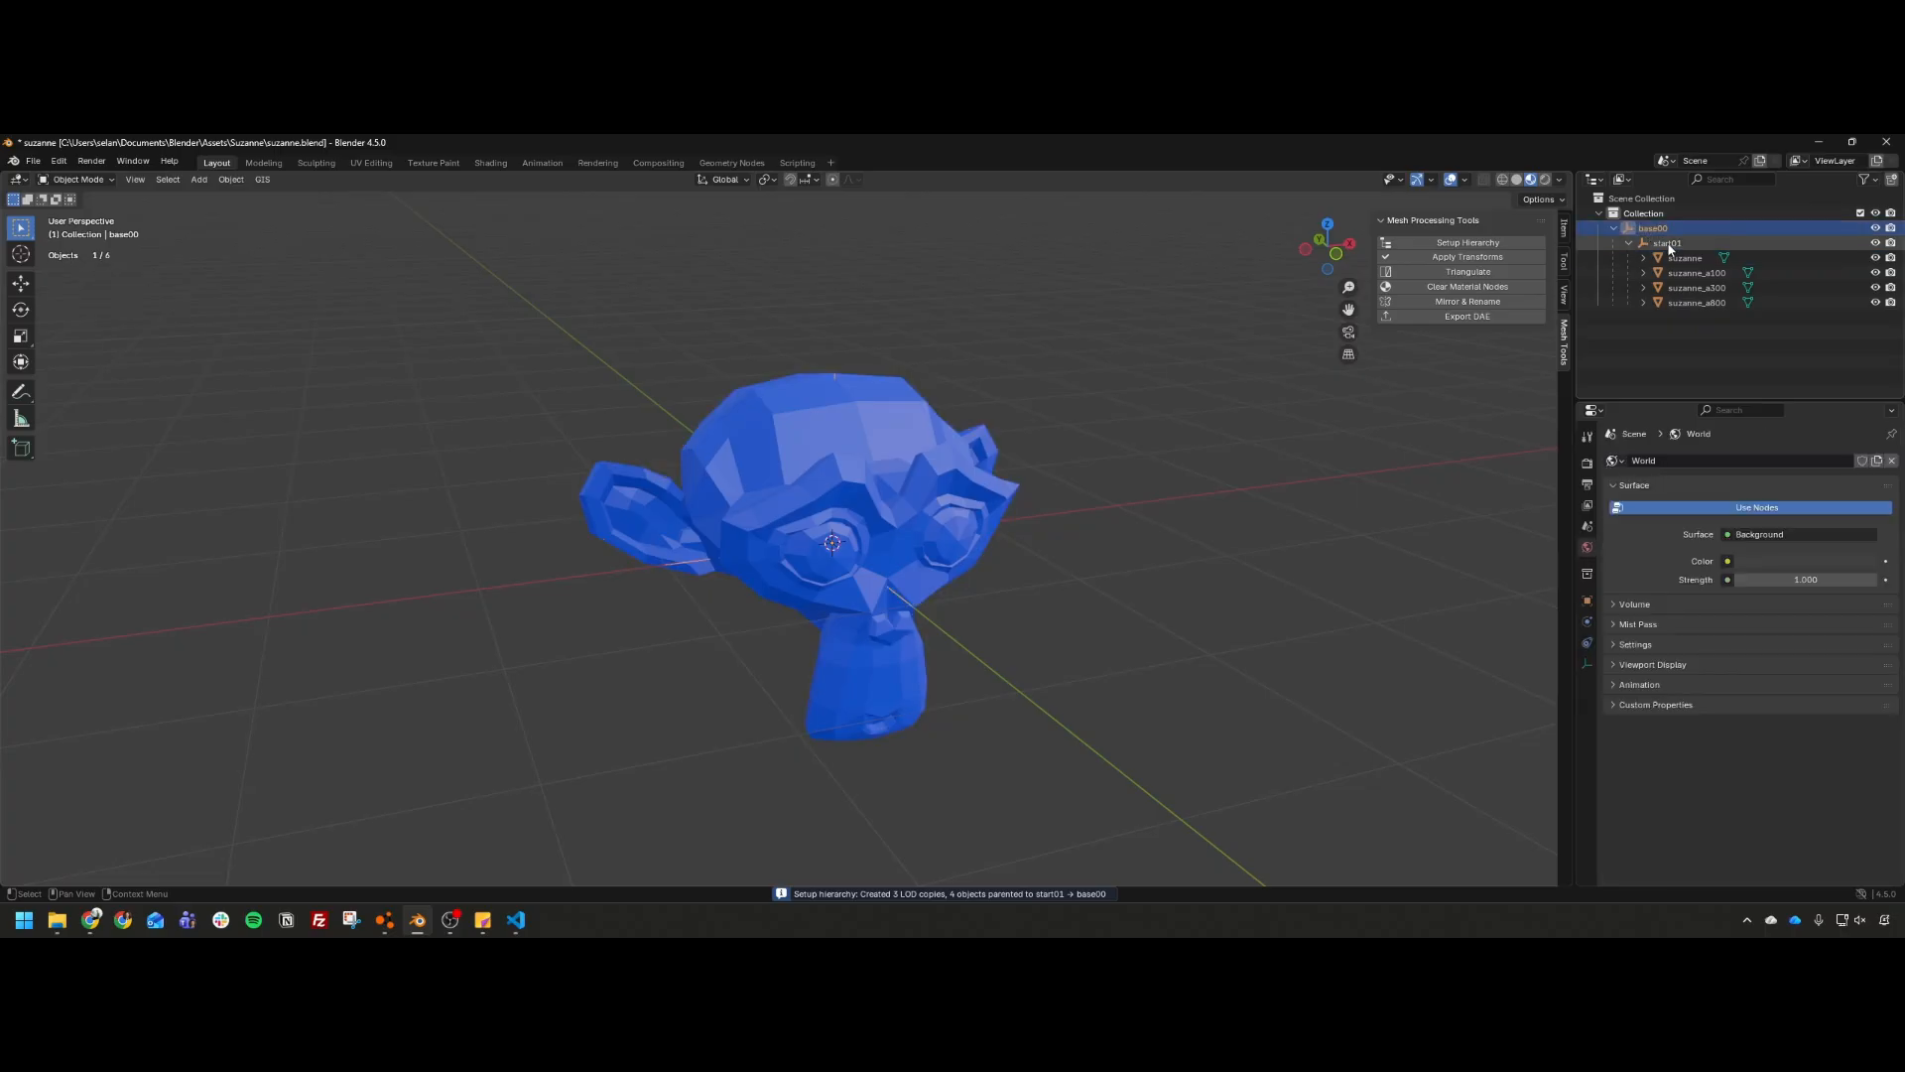
Step: Review the original suzanne mesh and its LOD copies in the hierarchy, and delete the original suzanne object
left_click(1685, 258)
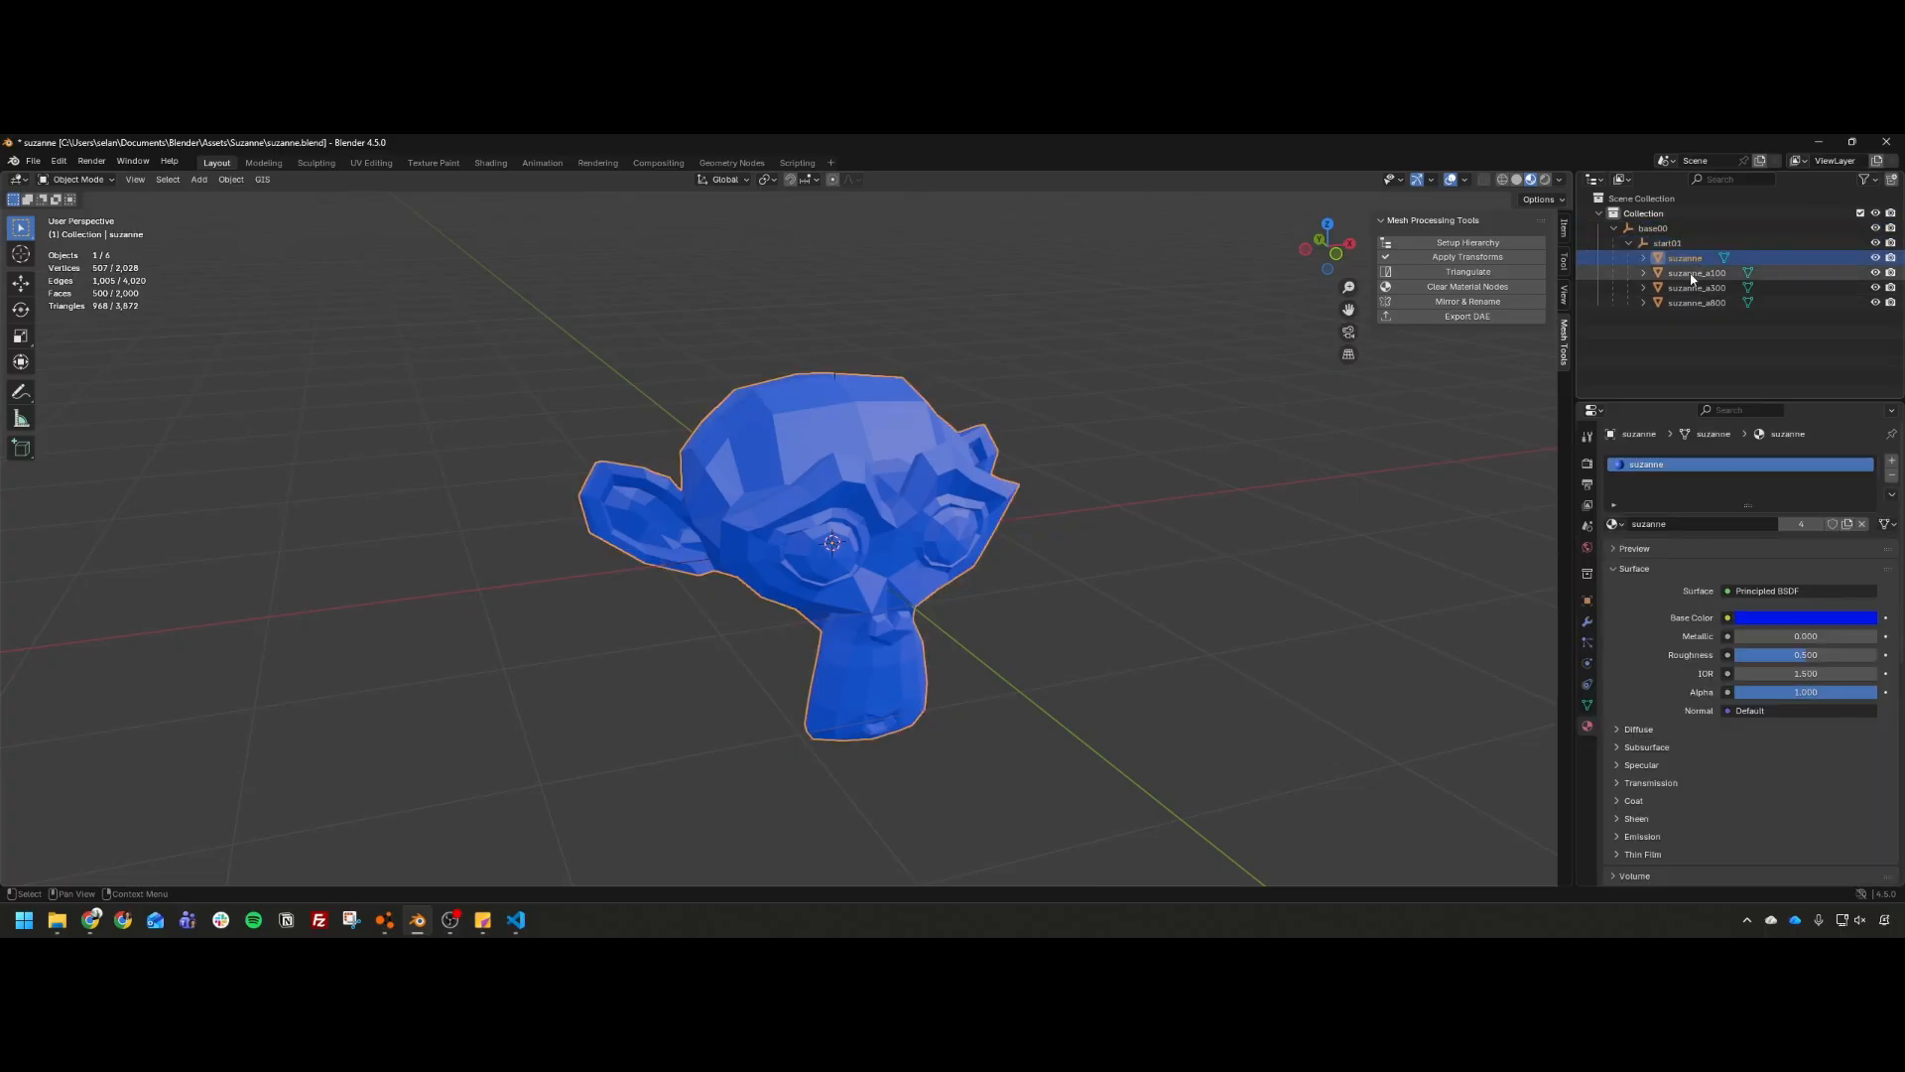
left_click(1694, 287)
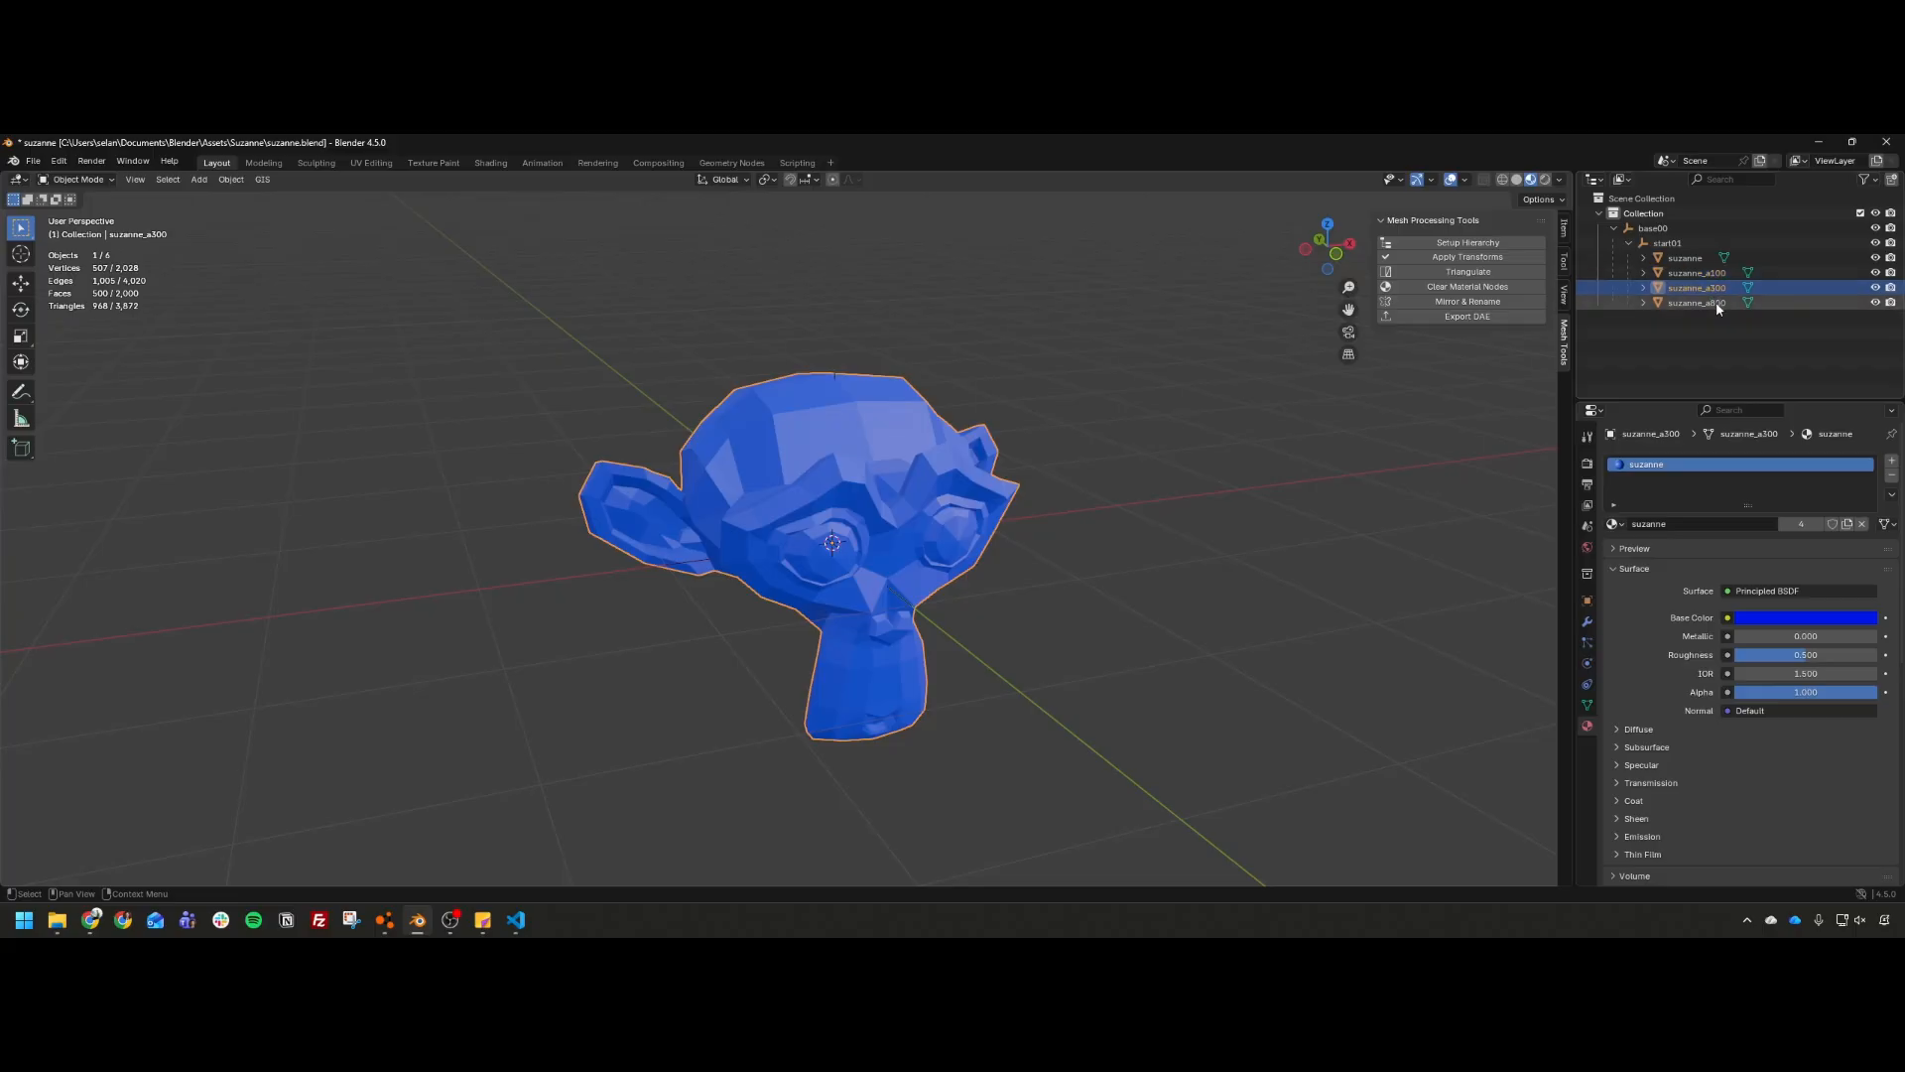
left_click(1717, 304)
left_click(1708, 257)
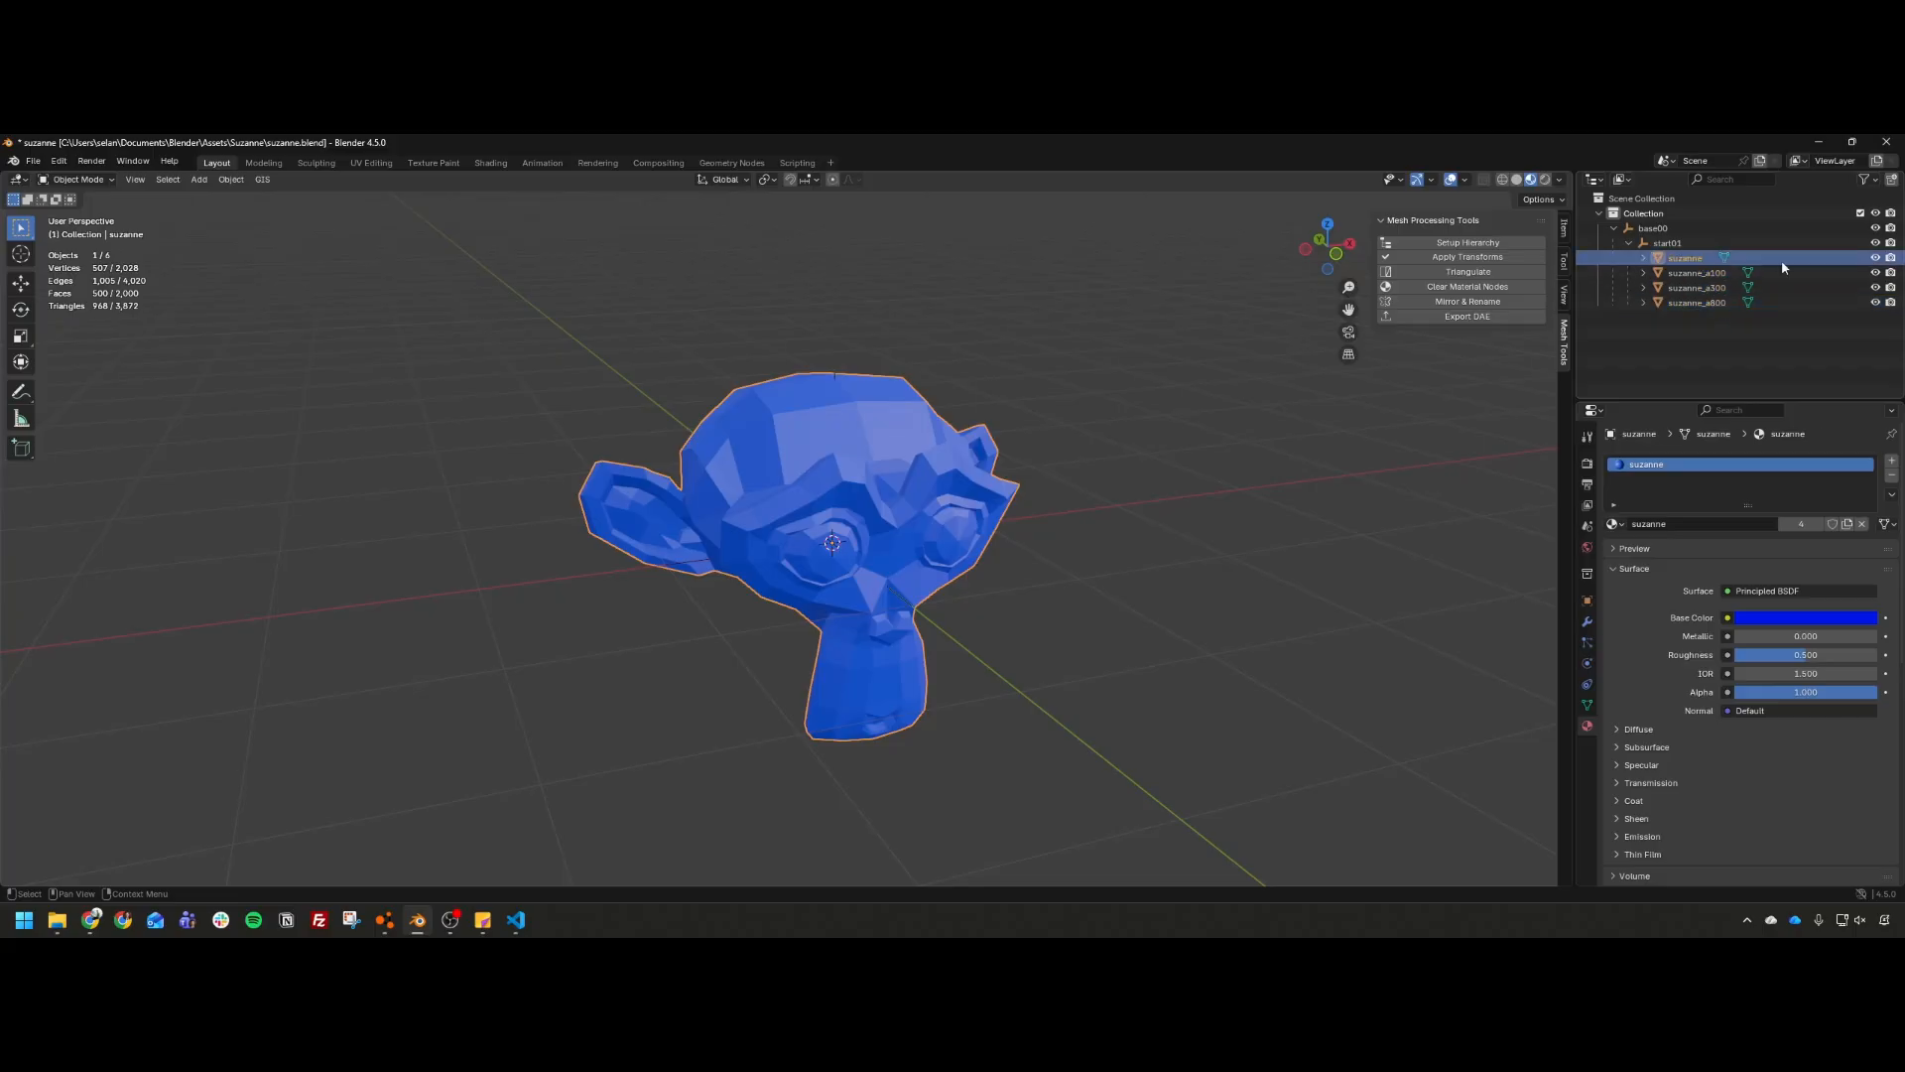
key("Delete")
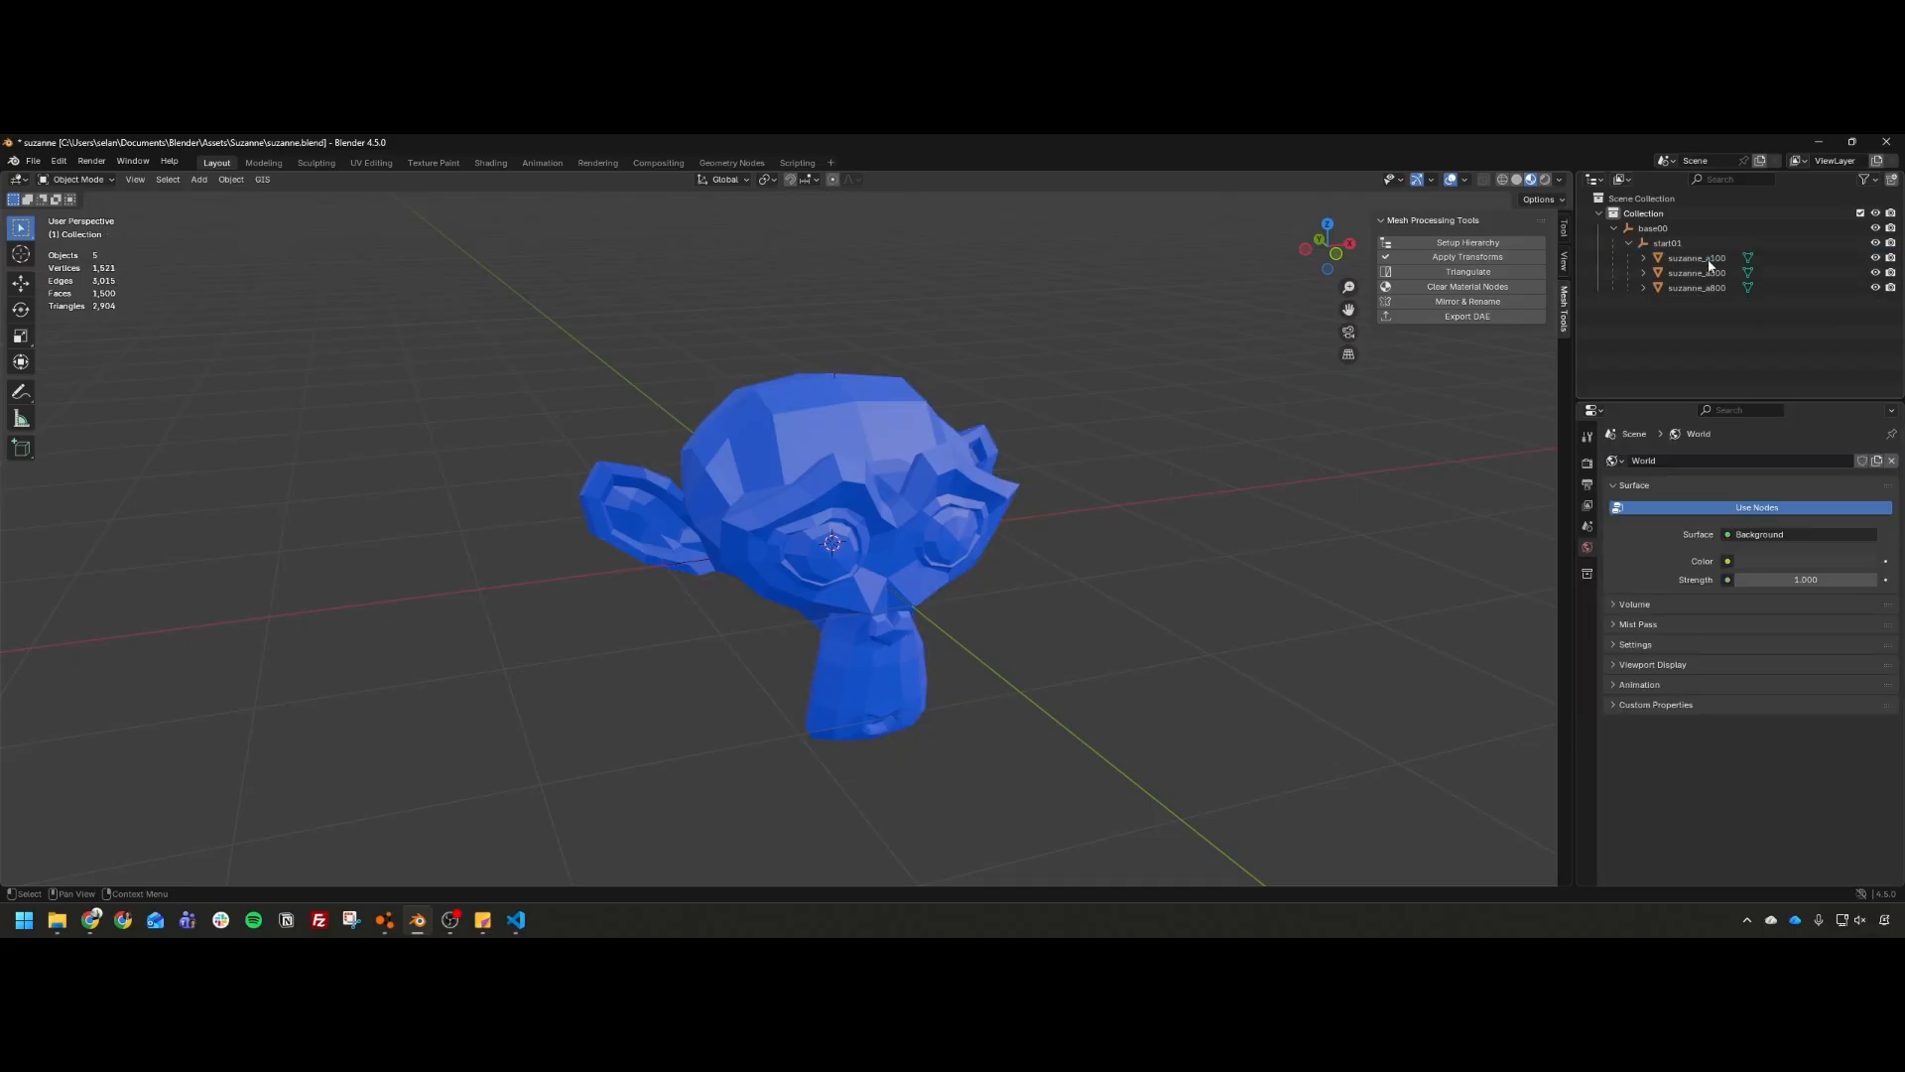
Step: Hide suzanne_a800 and simplify suzanne_a300 with a Decimate modifier at a ratio of about 0.59, applying the modifier
left_click(1708, 288)
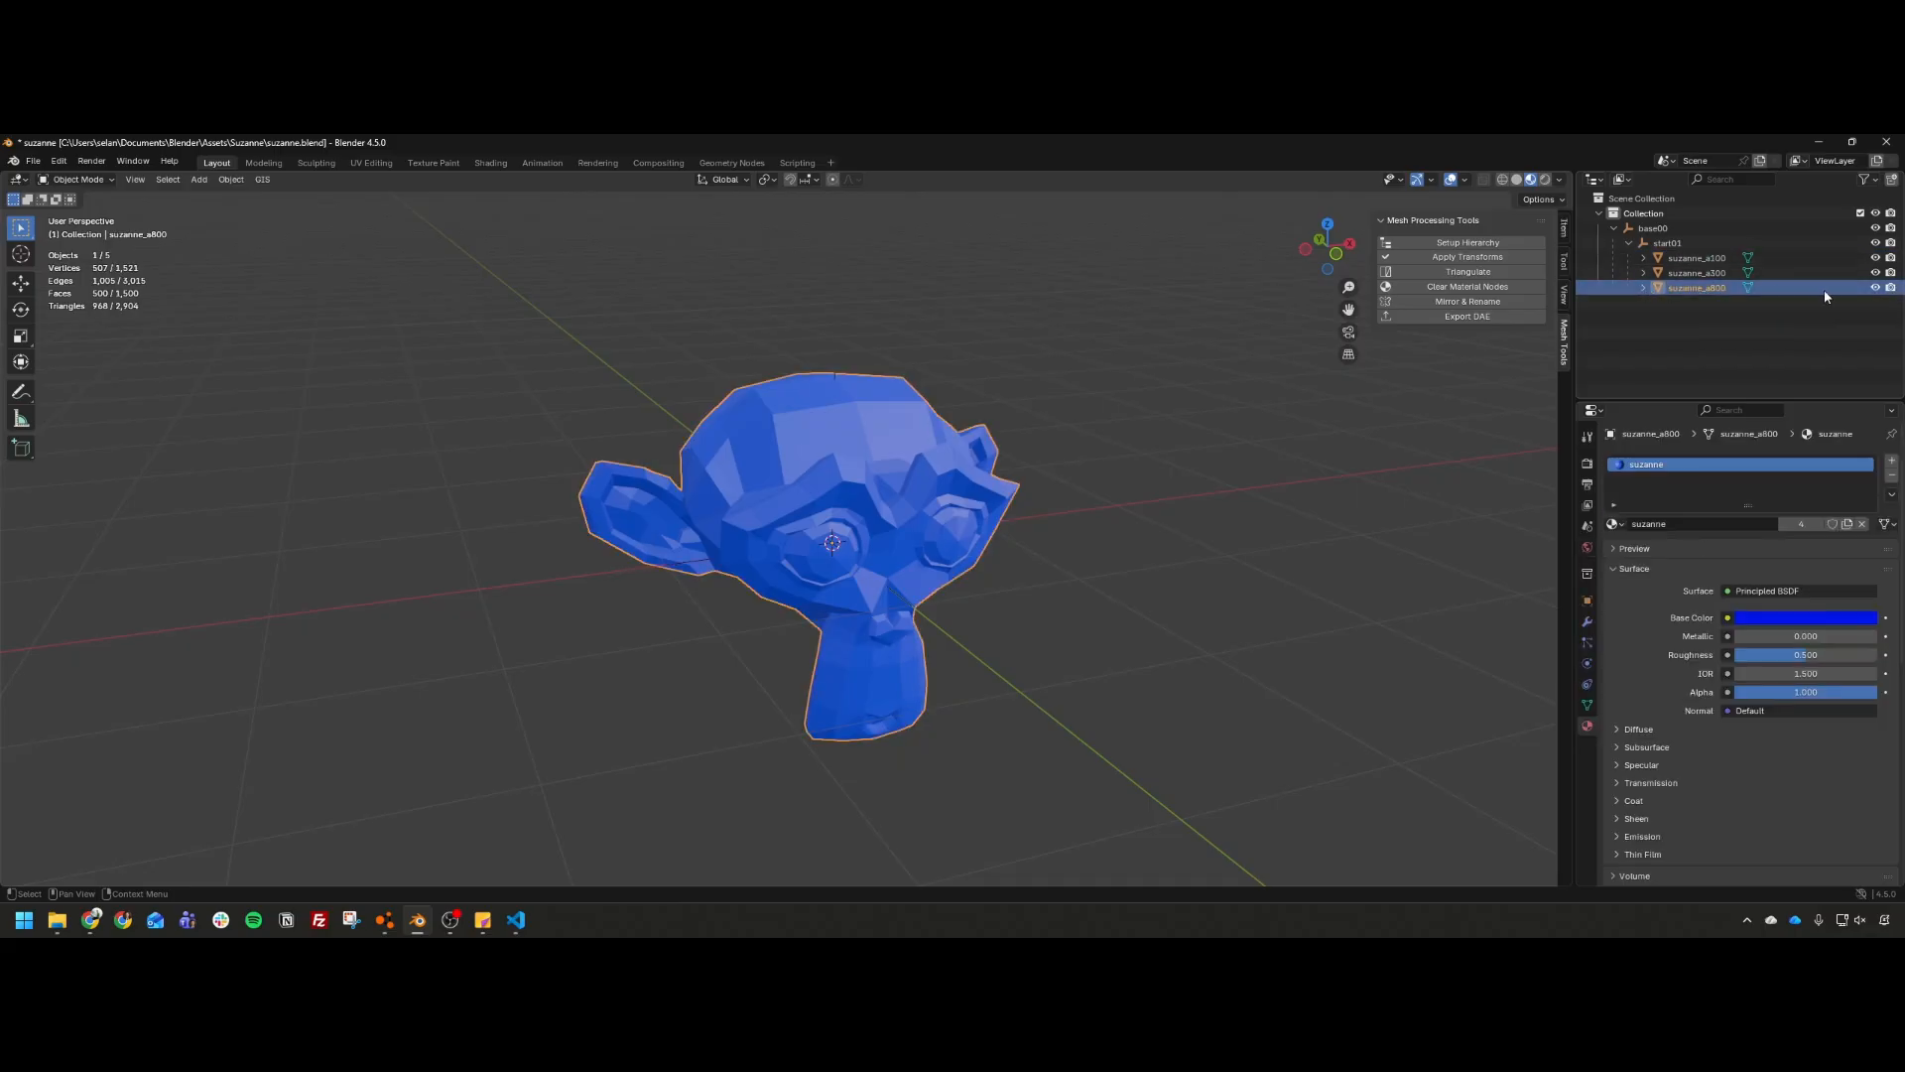
left_click(1875, 288)
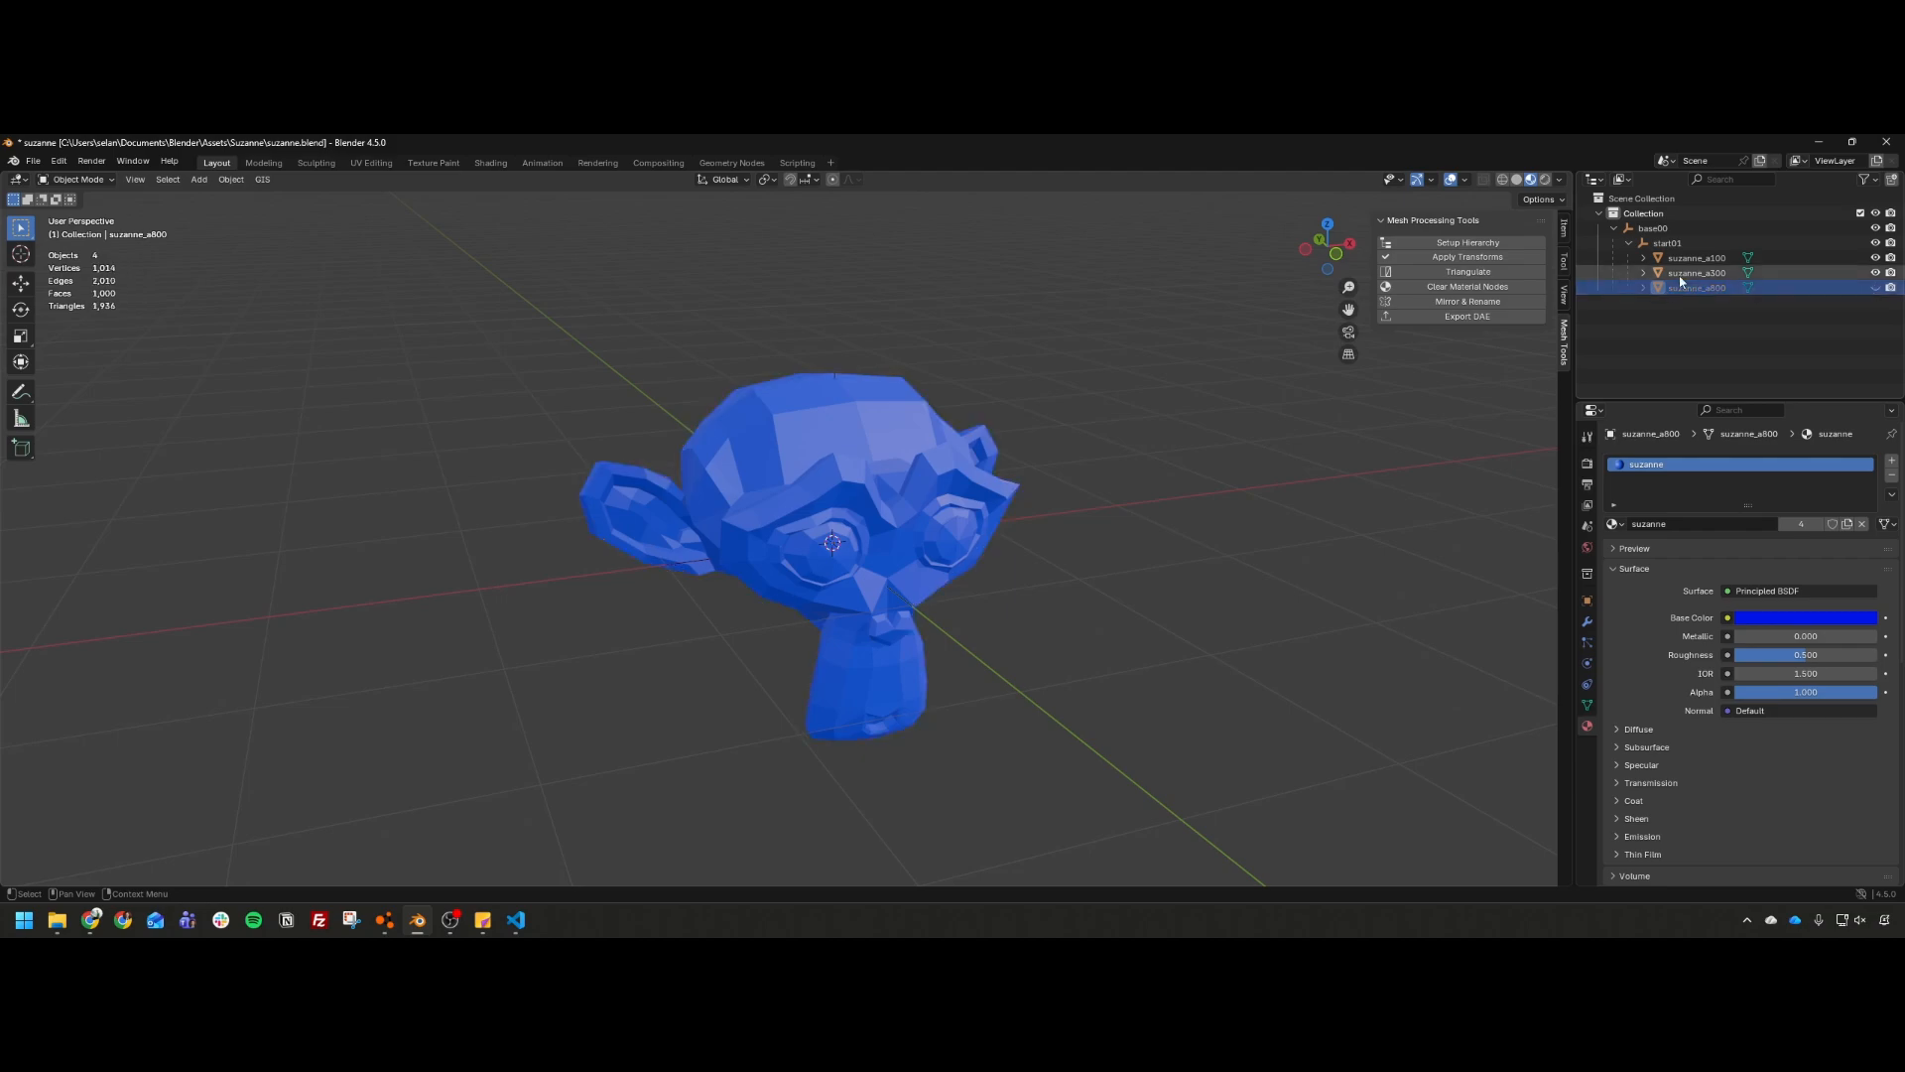
left_click(1836, 273)
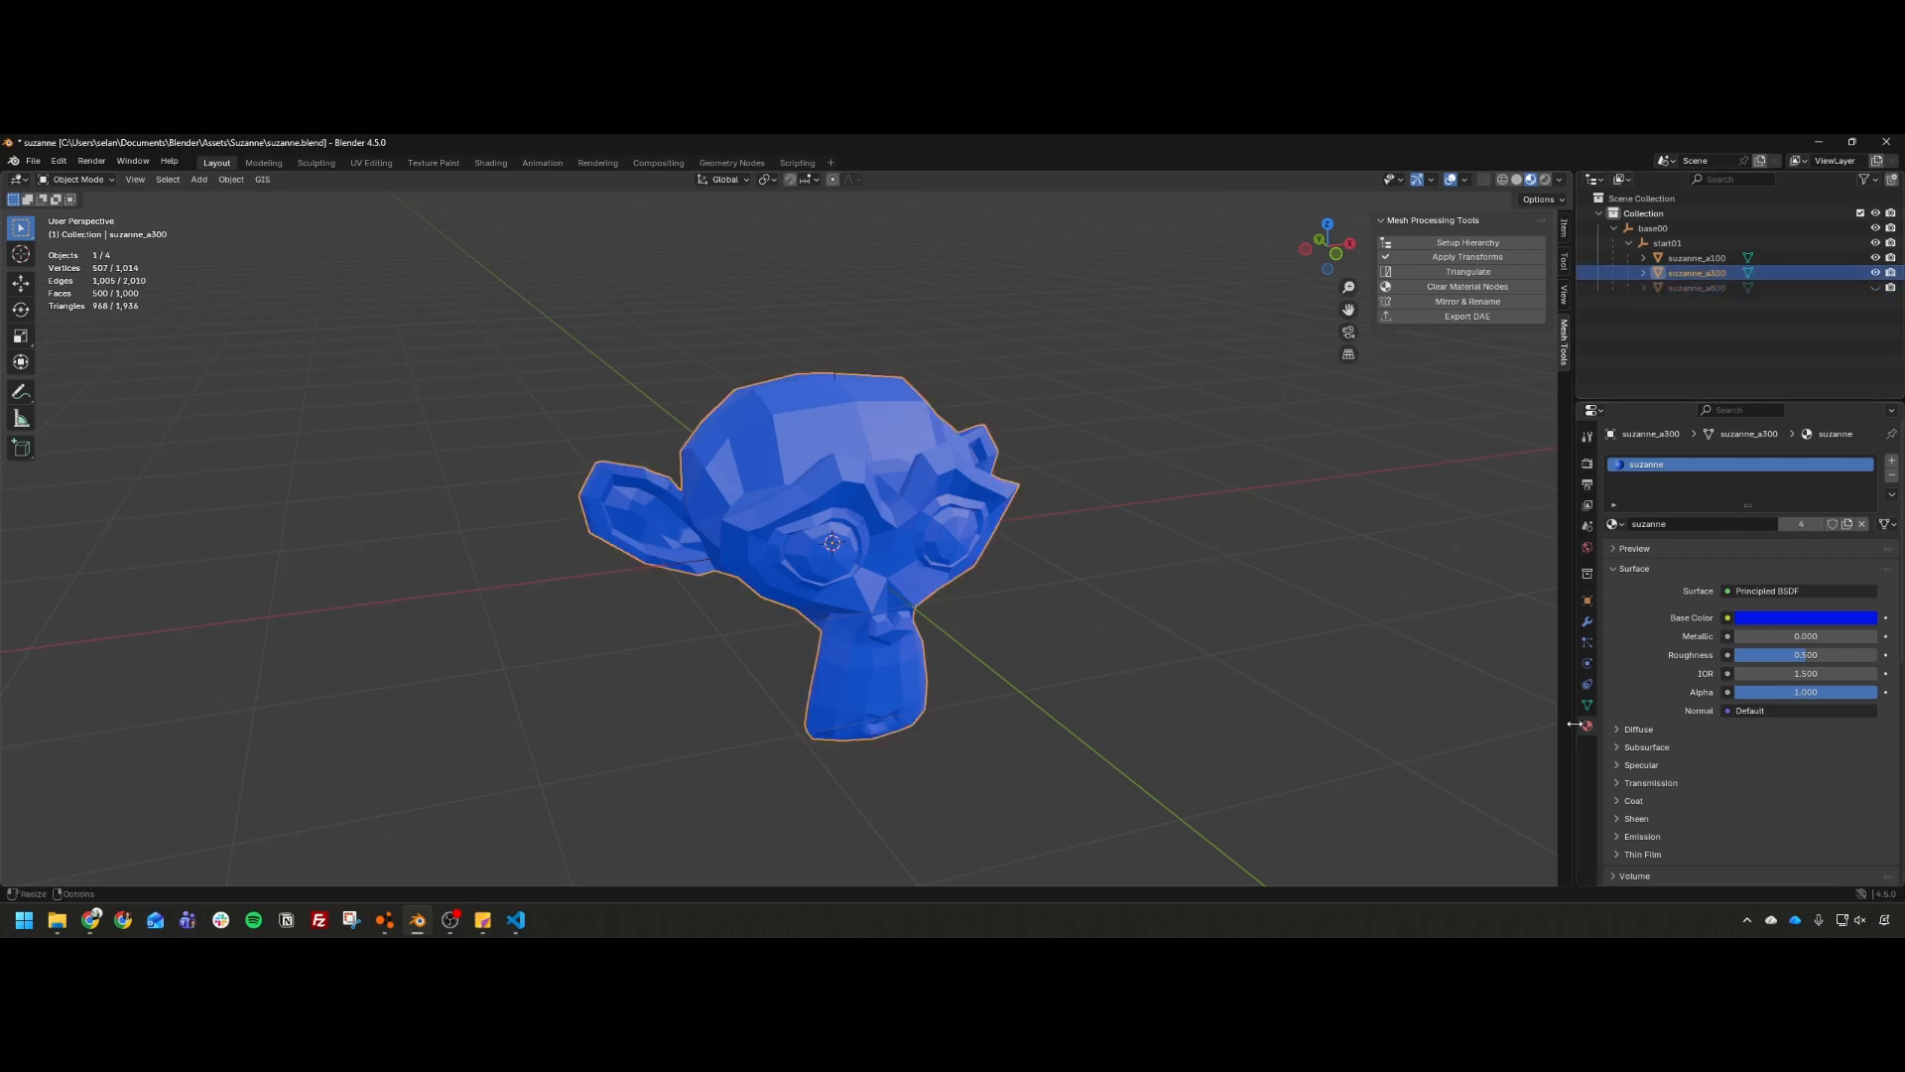
left_click(1587, 622)
left_click(1653, 461)
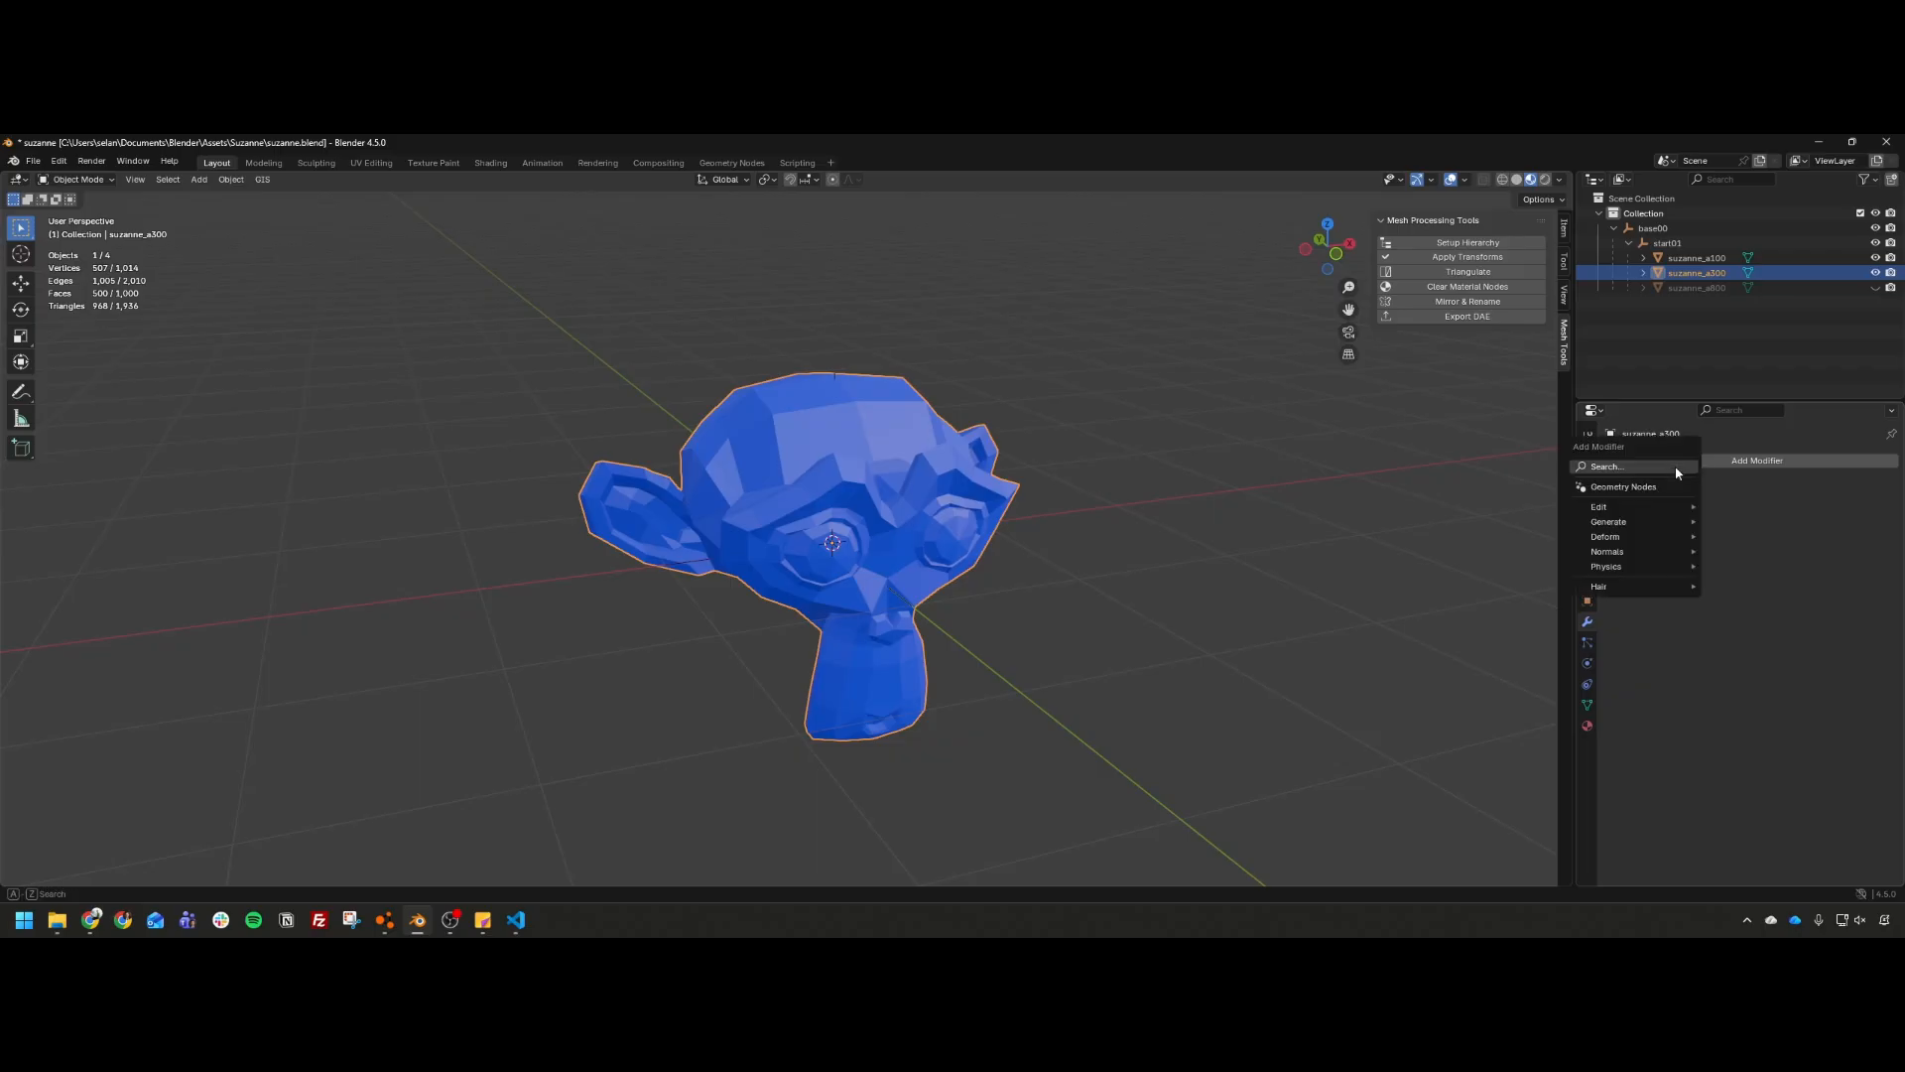
type("dec")
left_click(1639, 499)
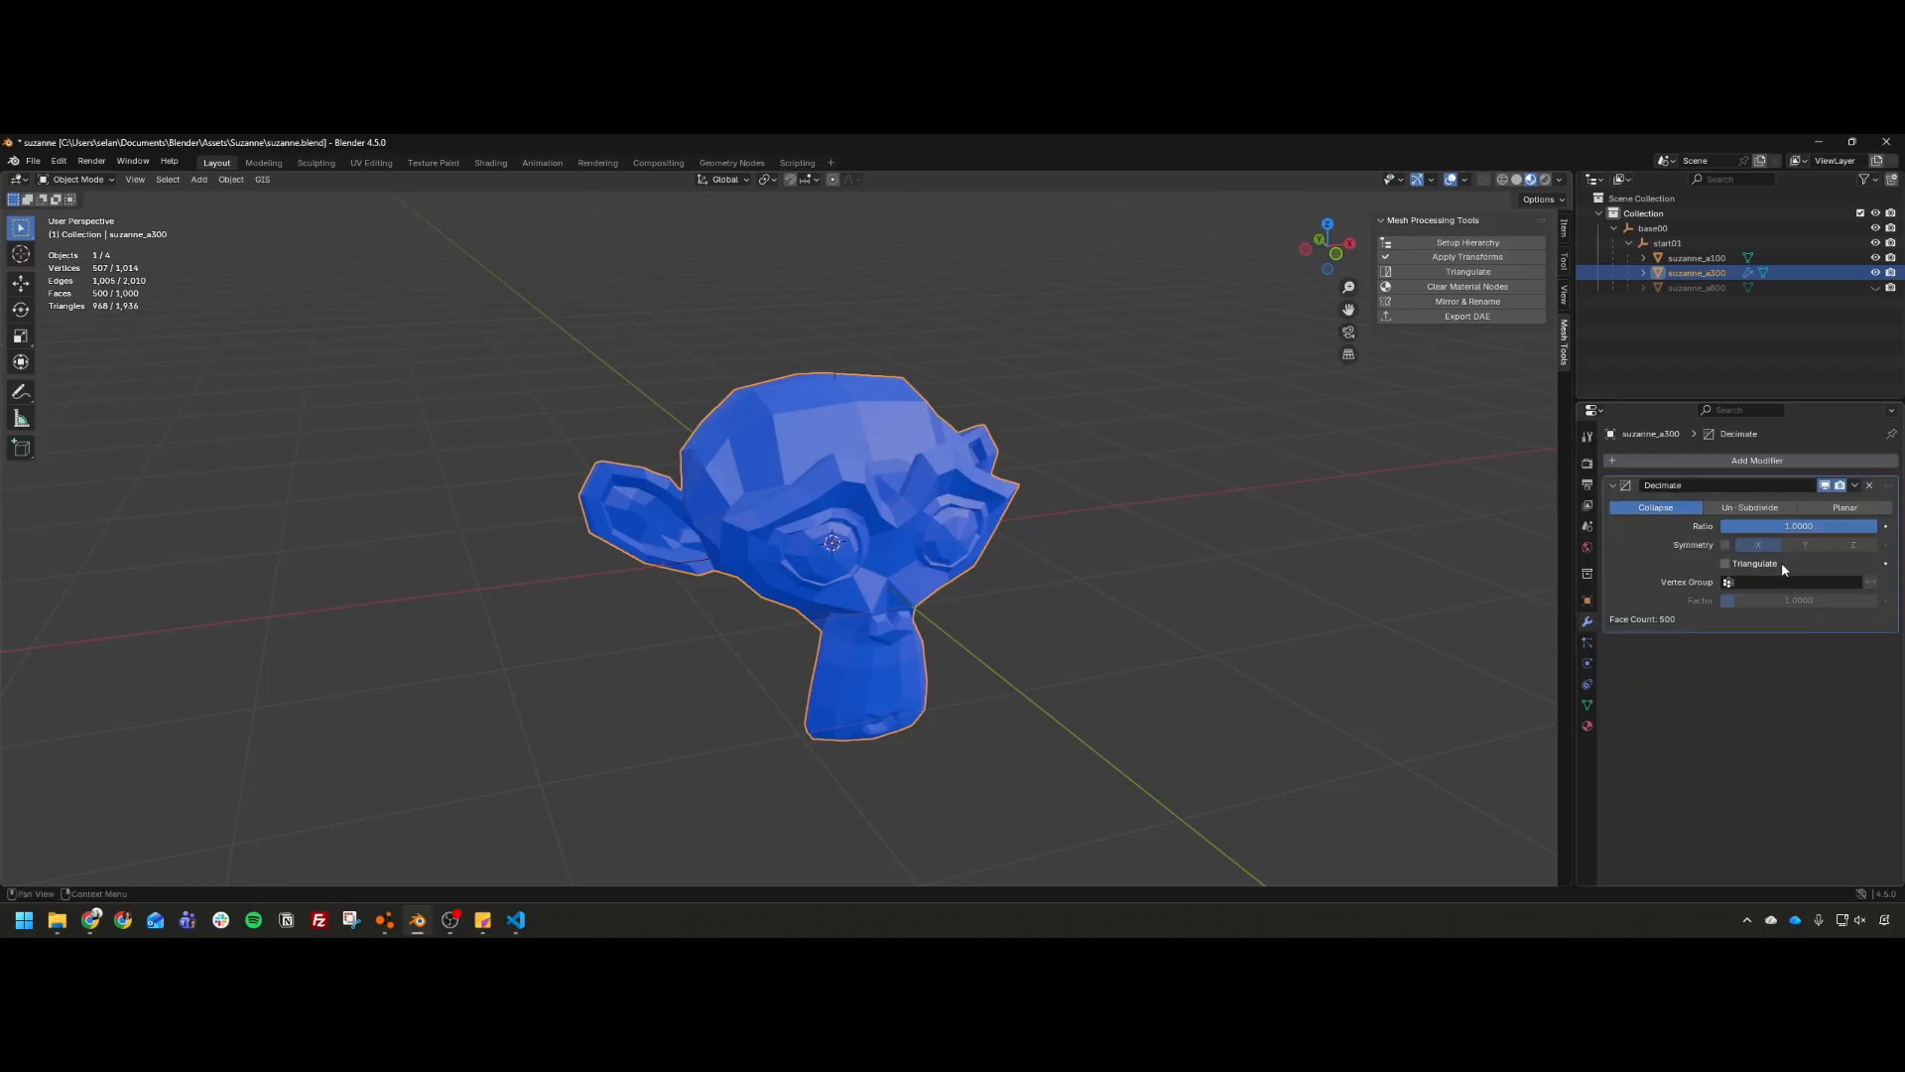
left_click_drag(1837, 531, 1773, 531)
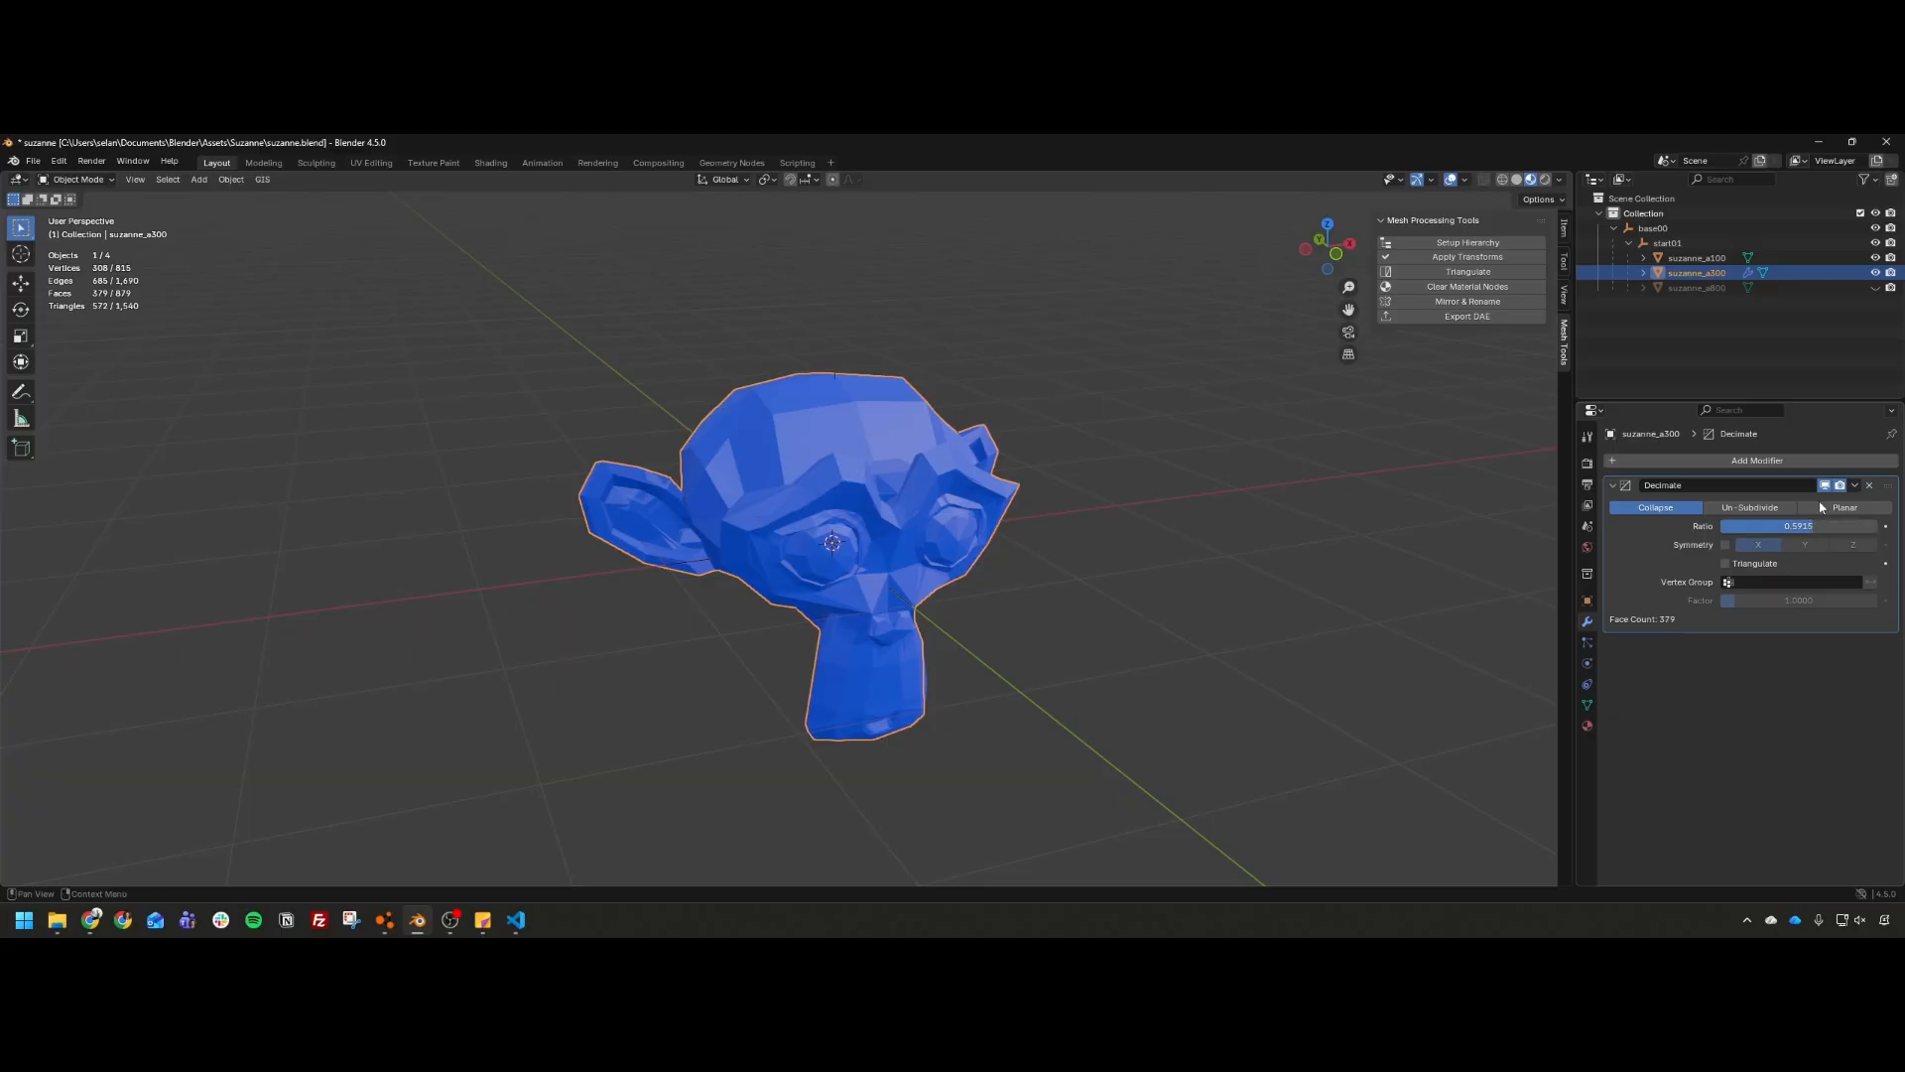
left_click(1857, 487)
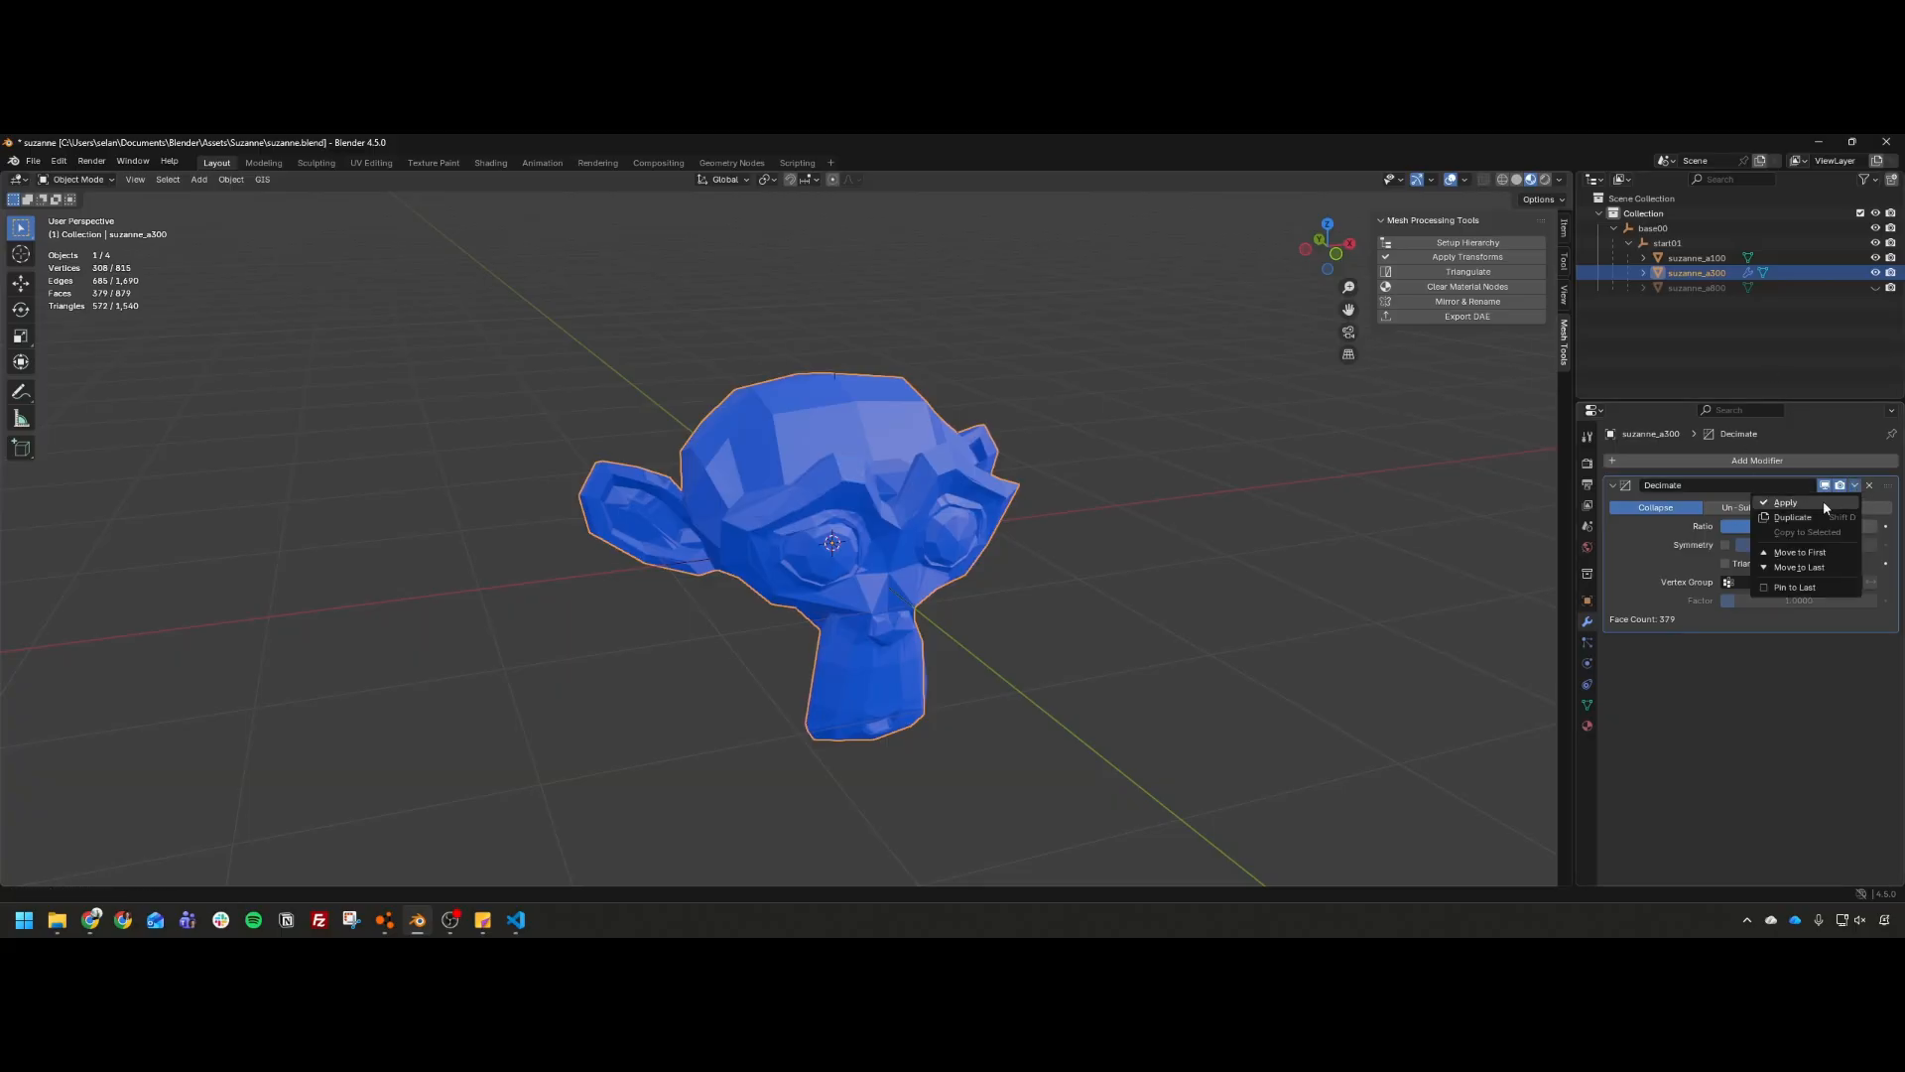
left_click(1736, 499)
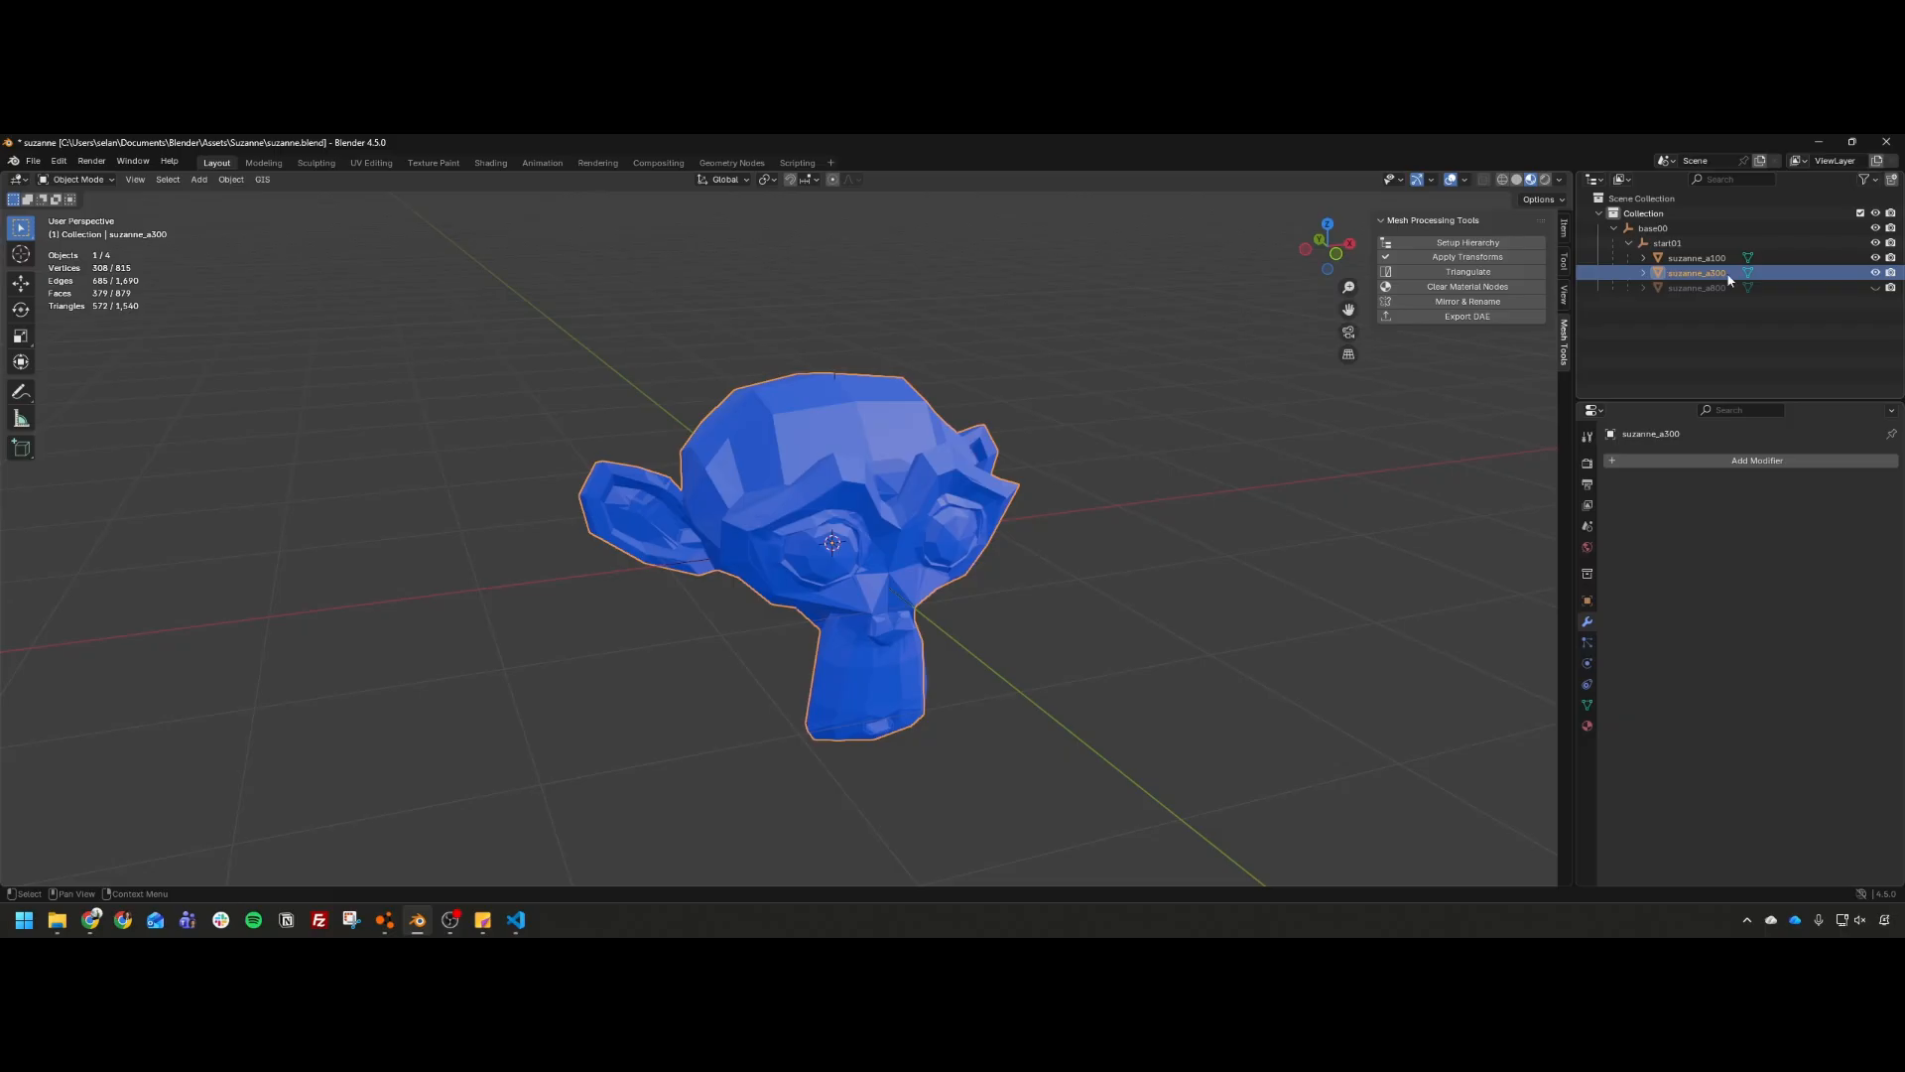
Step: Hide suzanne_a300 and simplify suzanne_a100 with a Decimate modifier at a ratio of about 0.20, applying the modifier
left_click(1875, 272)
left_click(1869, 260)
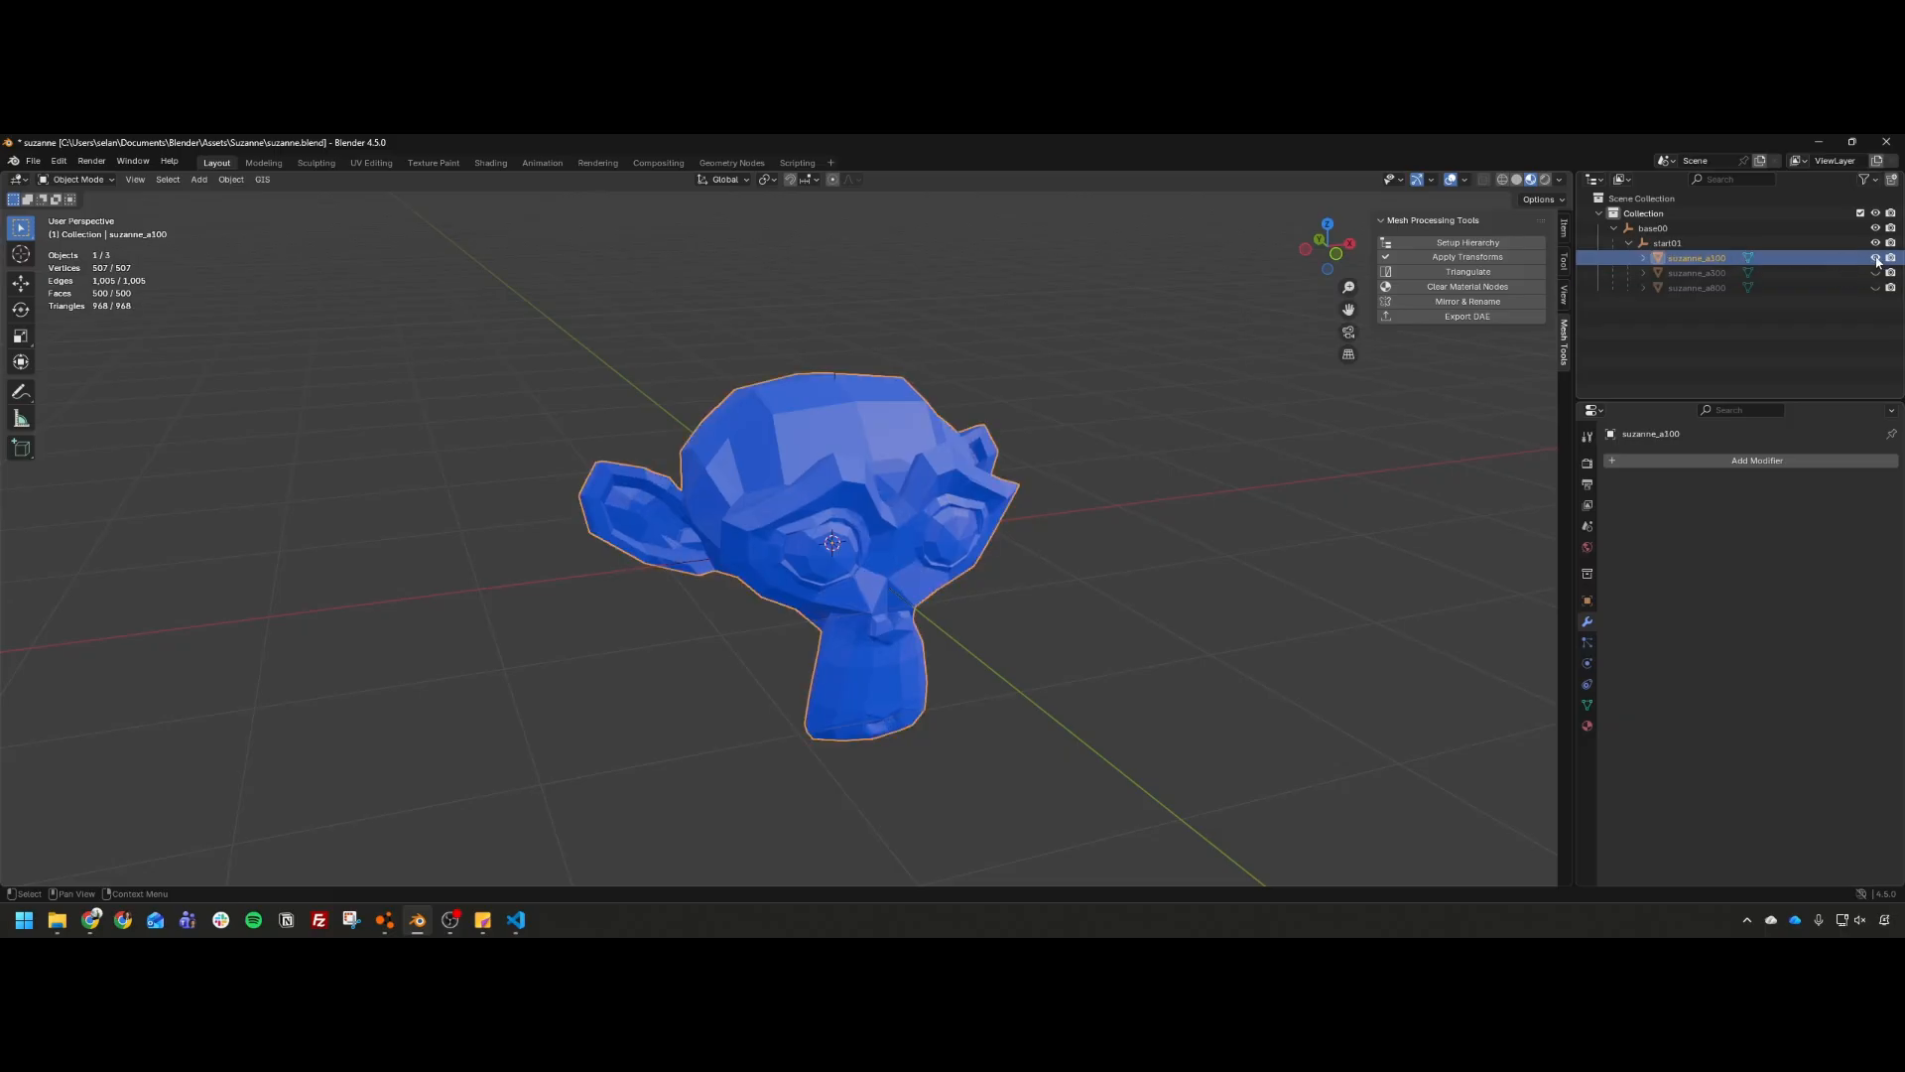
left_click(1709, 461)
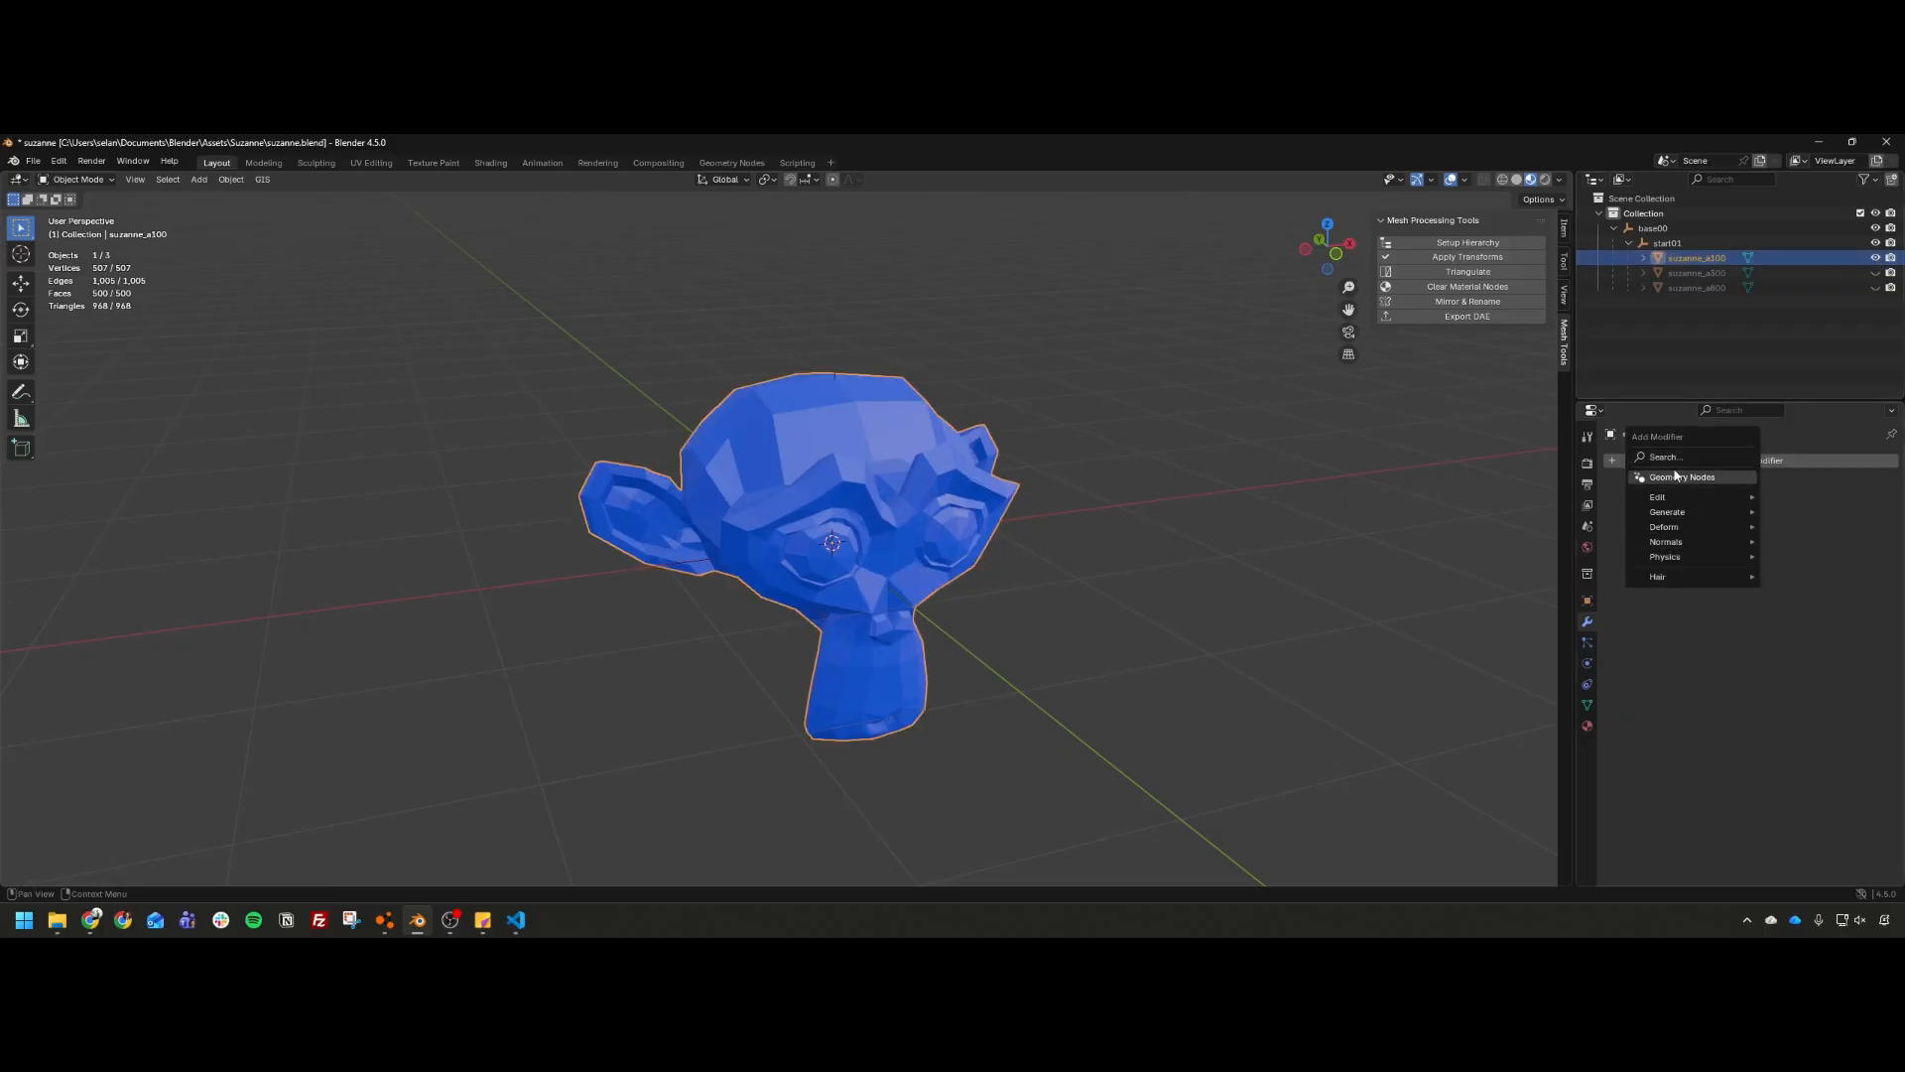
type("dec")
left_click(1633, 468)
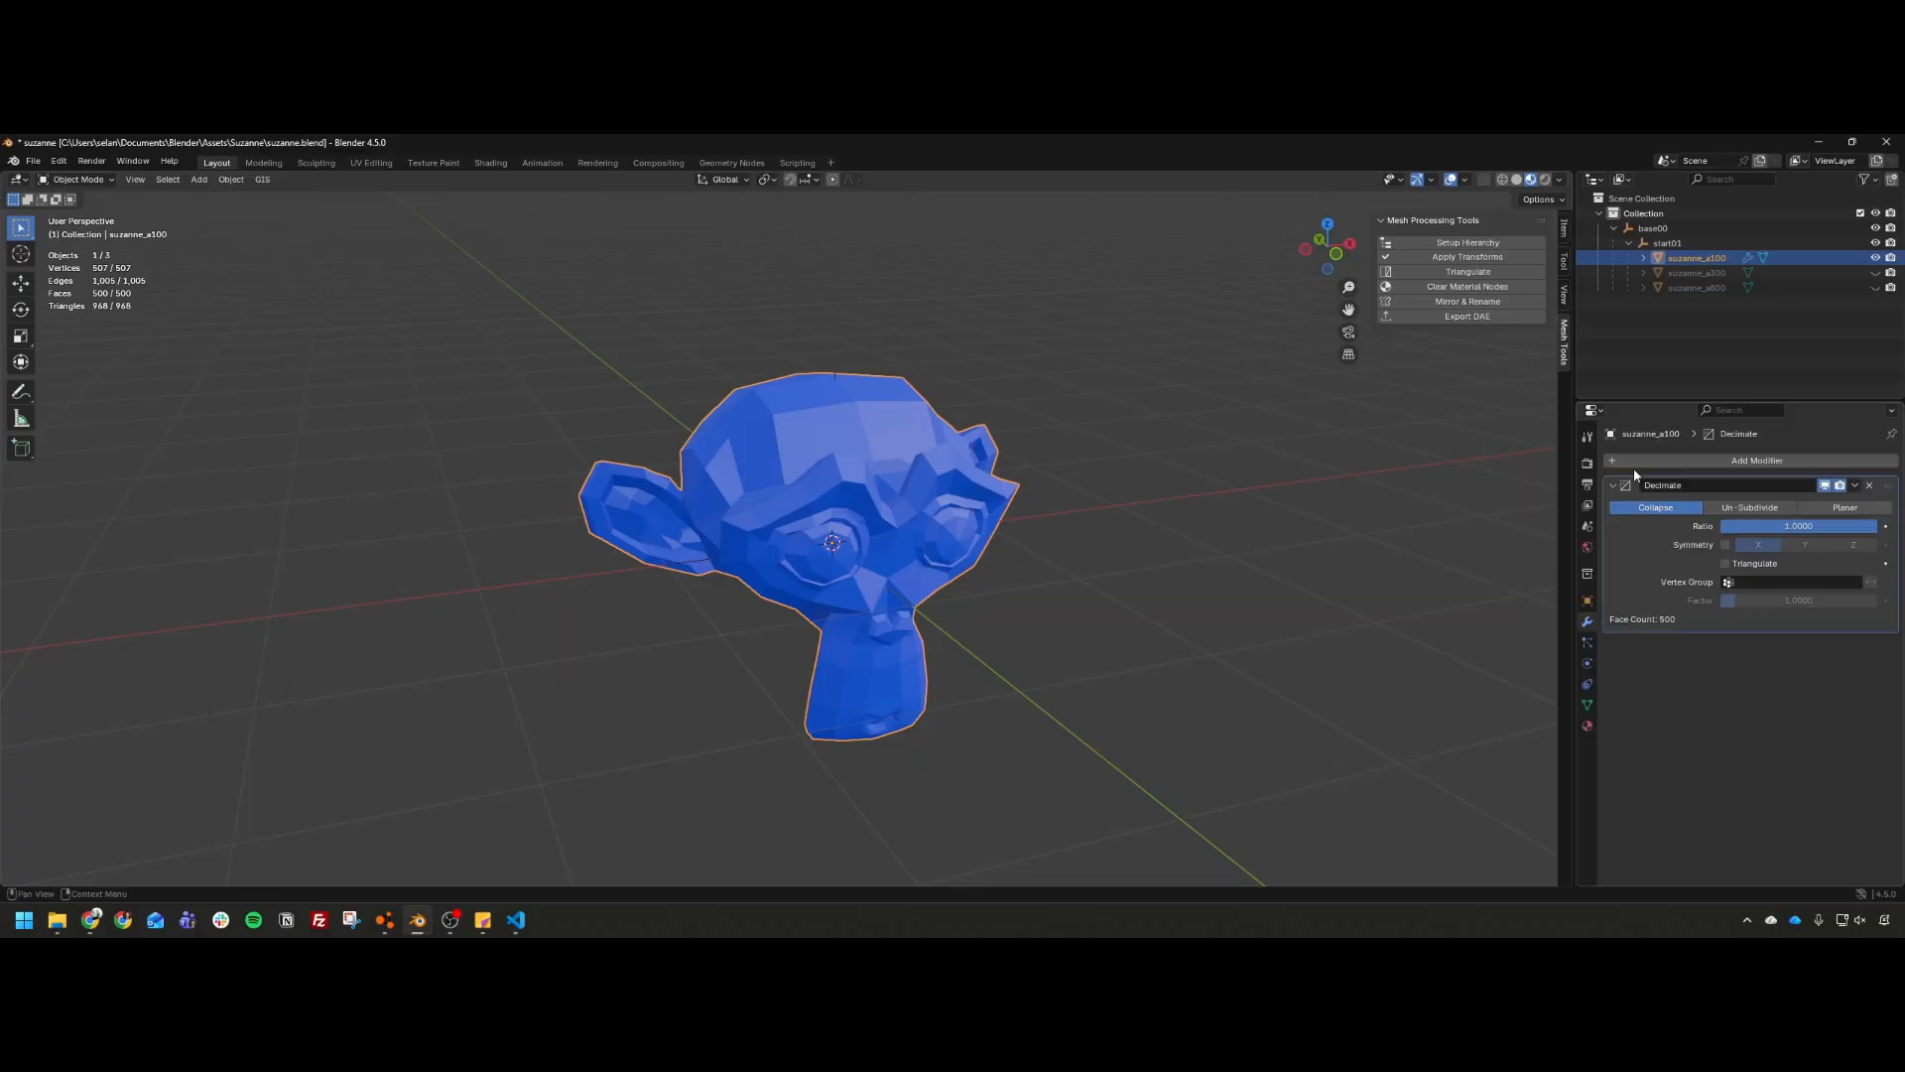
mouse_move(1801, 519)
left_mouse_down()
mouse_move(1671, 520)
mouse_move(1777, 523)
left_mouse_up()
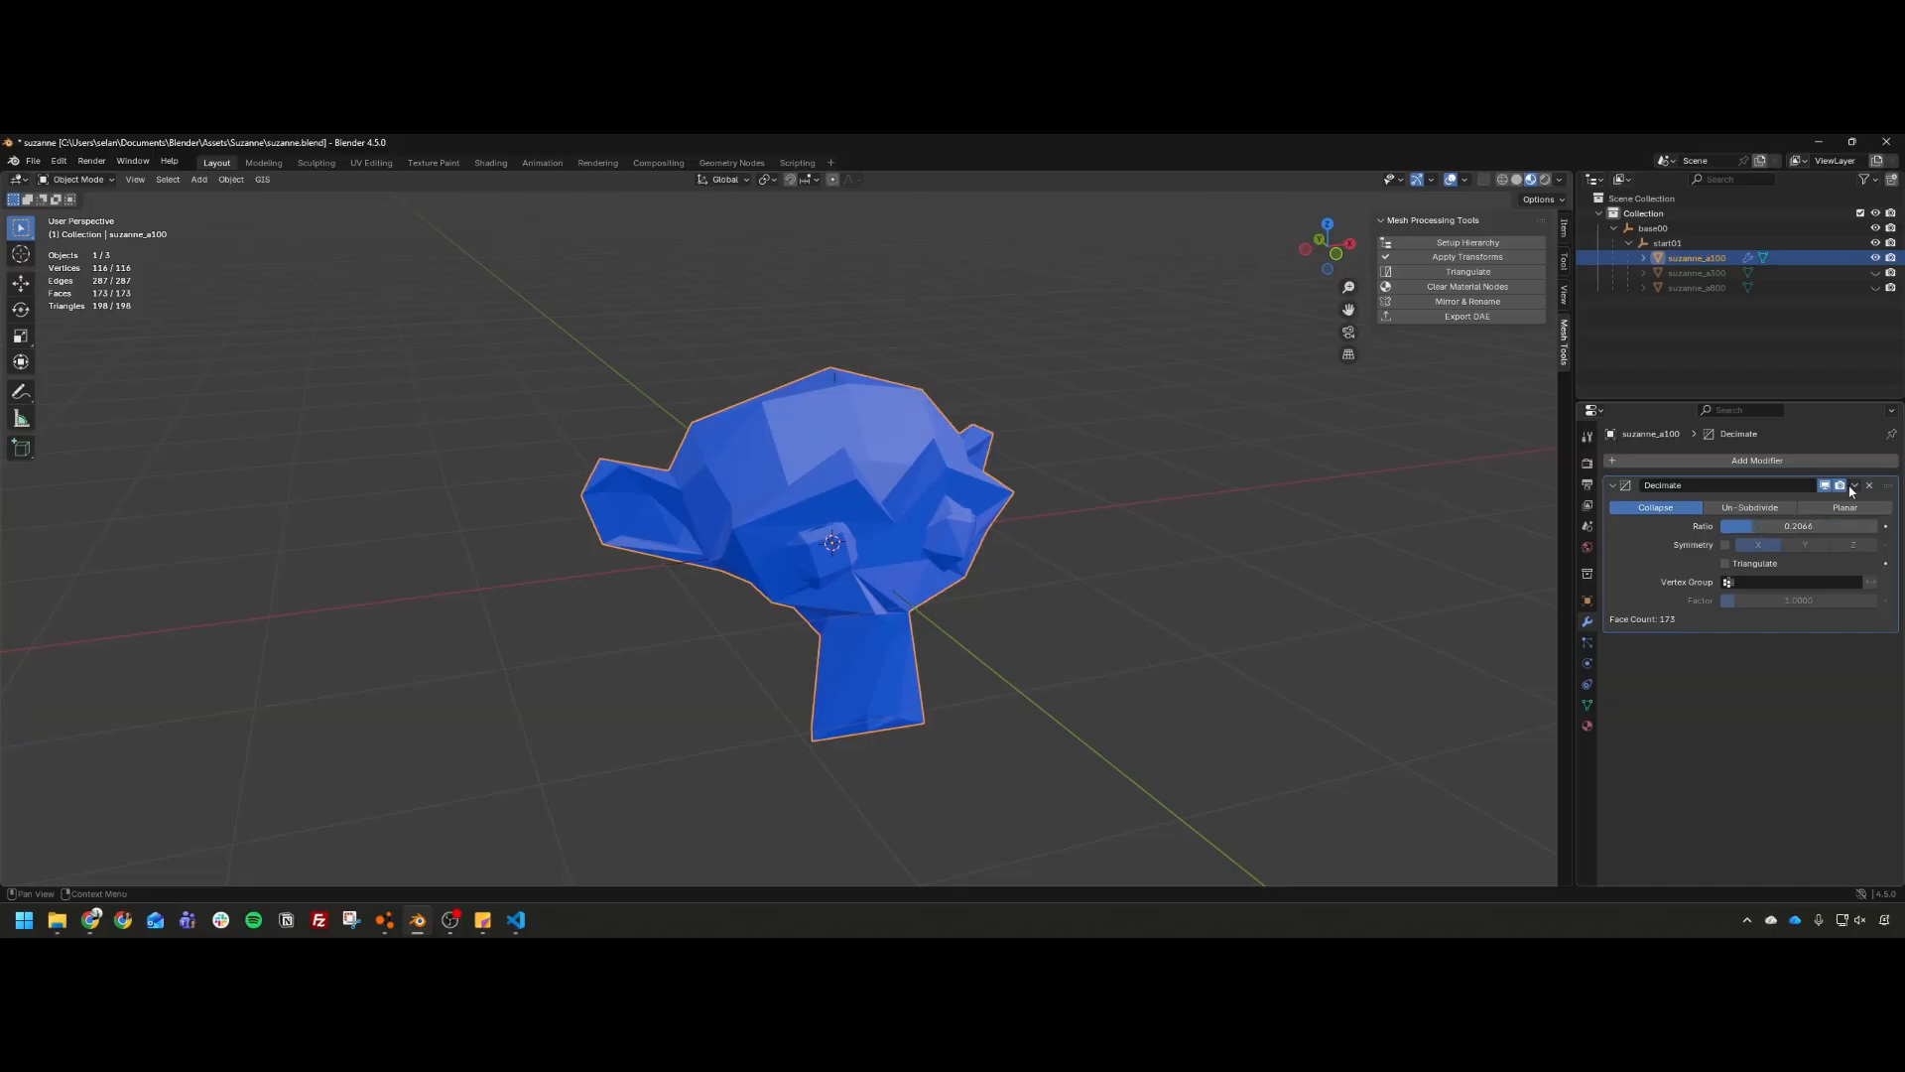
left_click(1854, 485)
left_click(1791, 496)
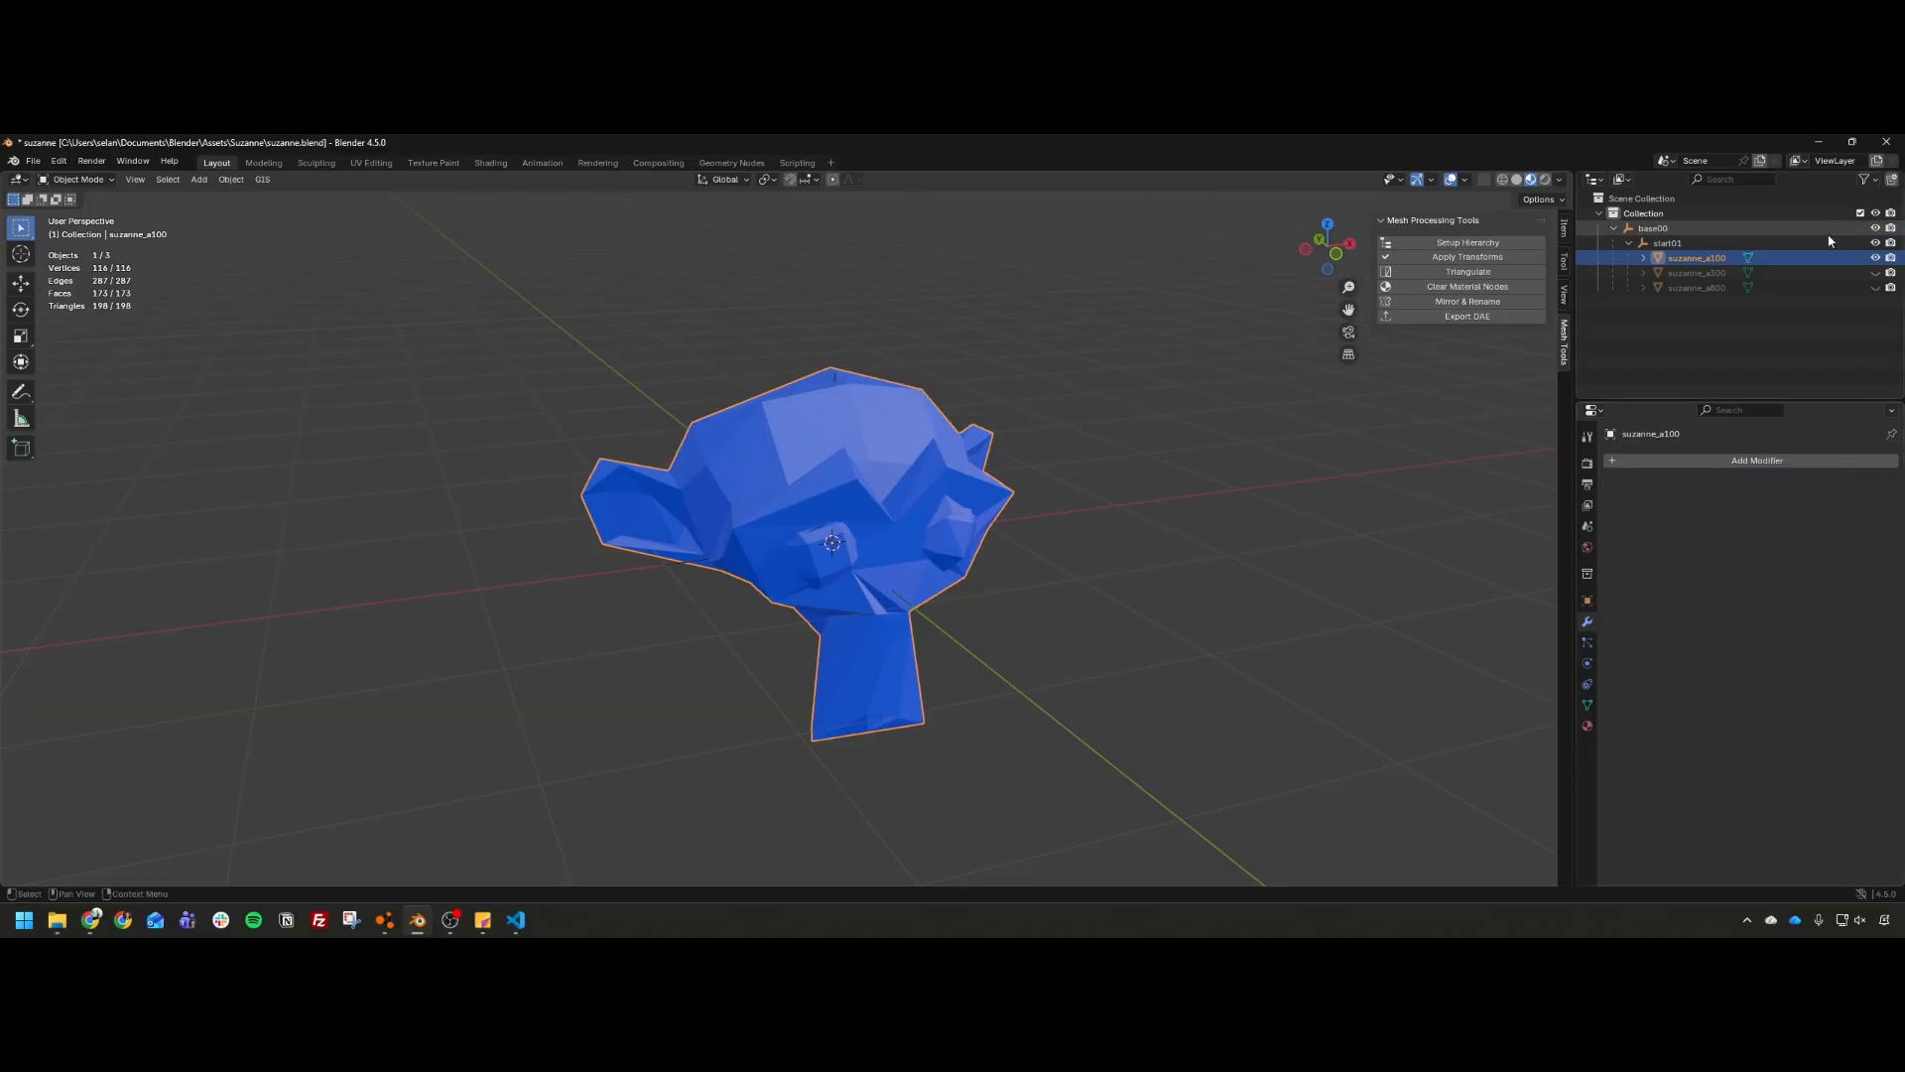
Step: Toggle the viewport visibility of the three LOD meshes to compare their levels of detail
left_click(1875, 258)
left_click(1876, 273)
left_click(1876, 288)
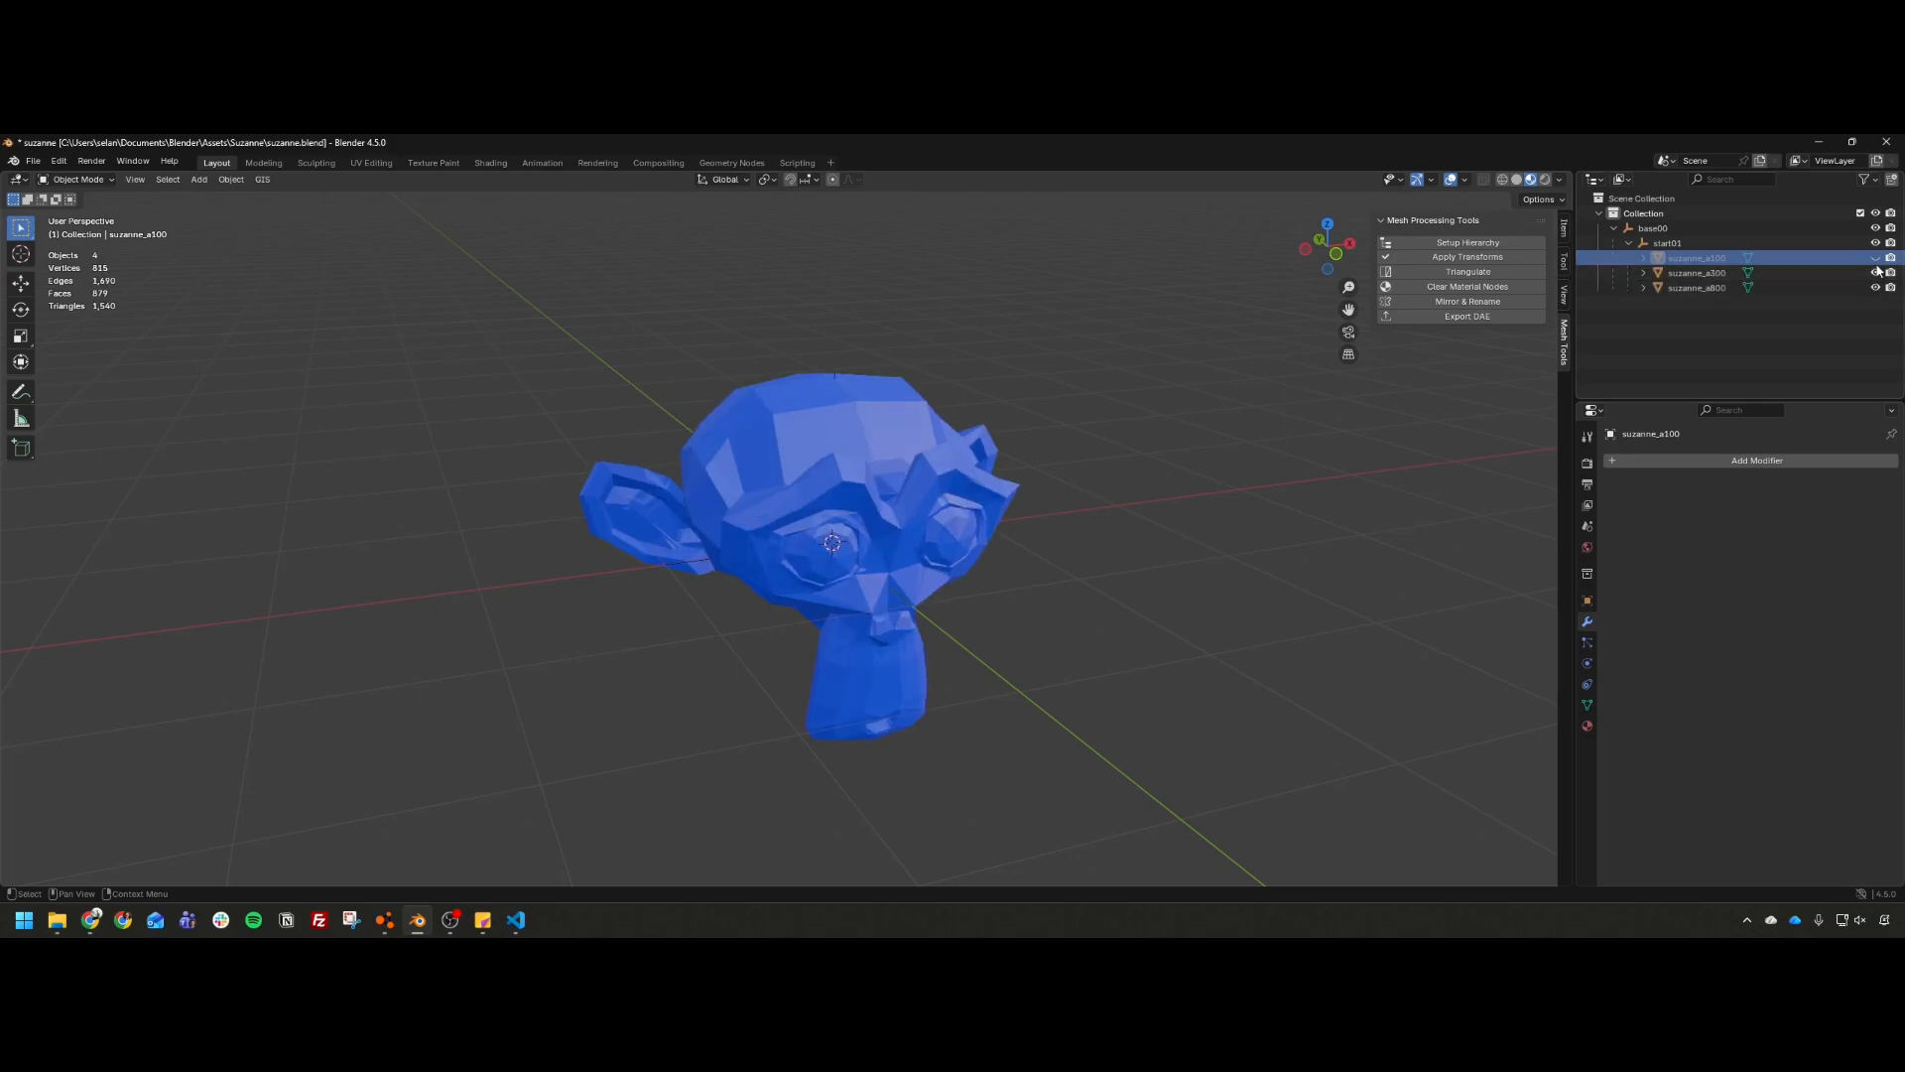
left_click(1876, 273)
left_click(1875, 287)
left_click(1876, 273)
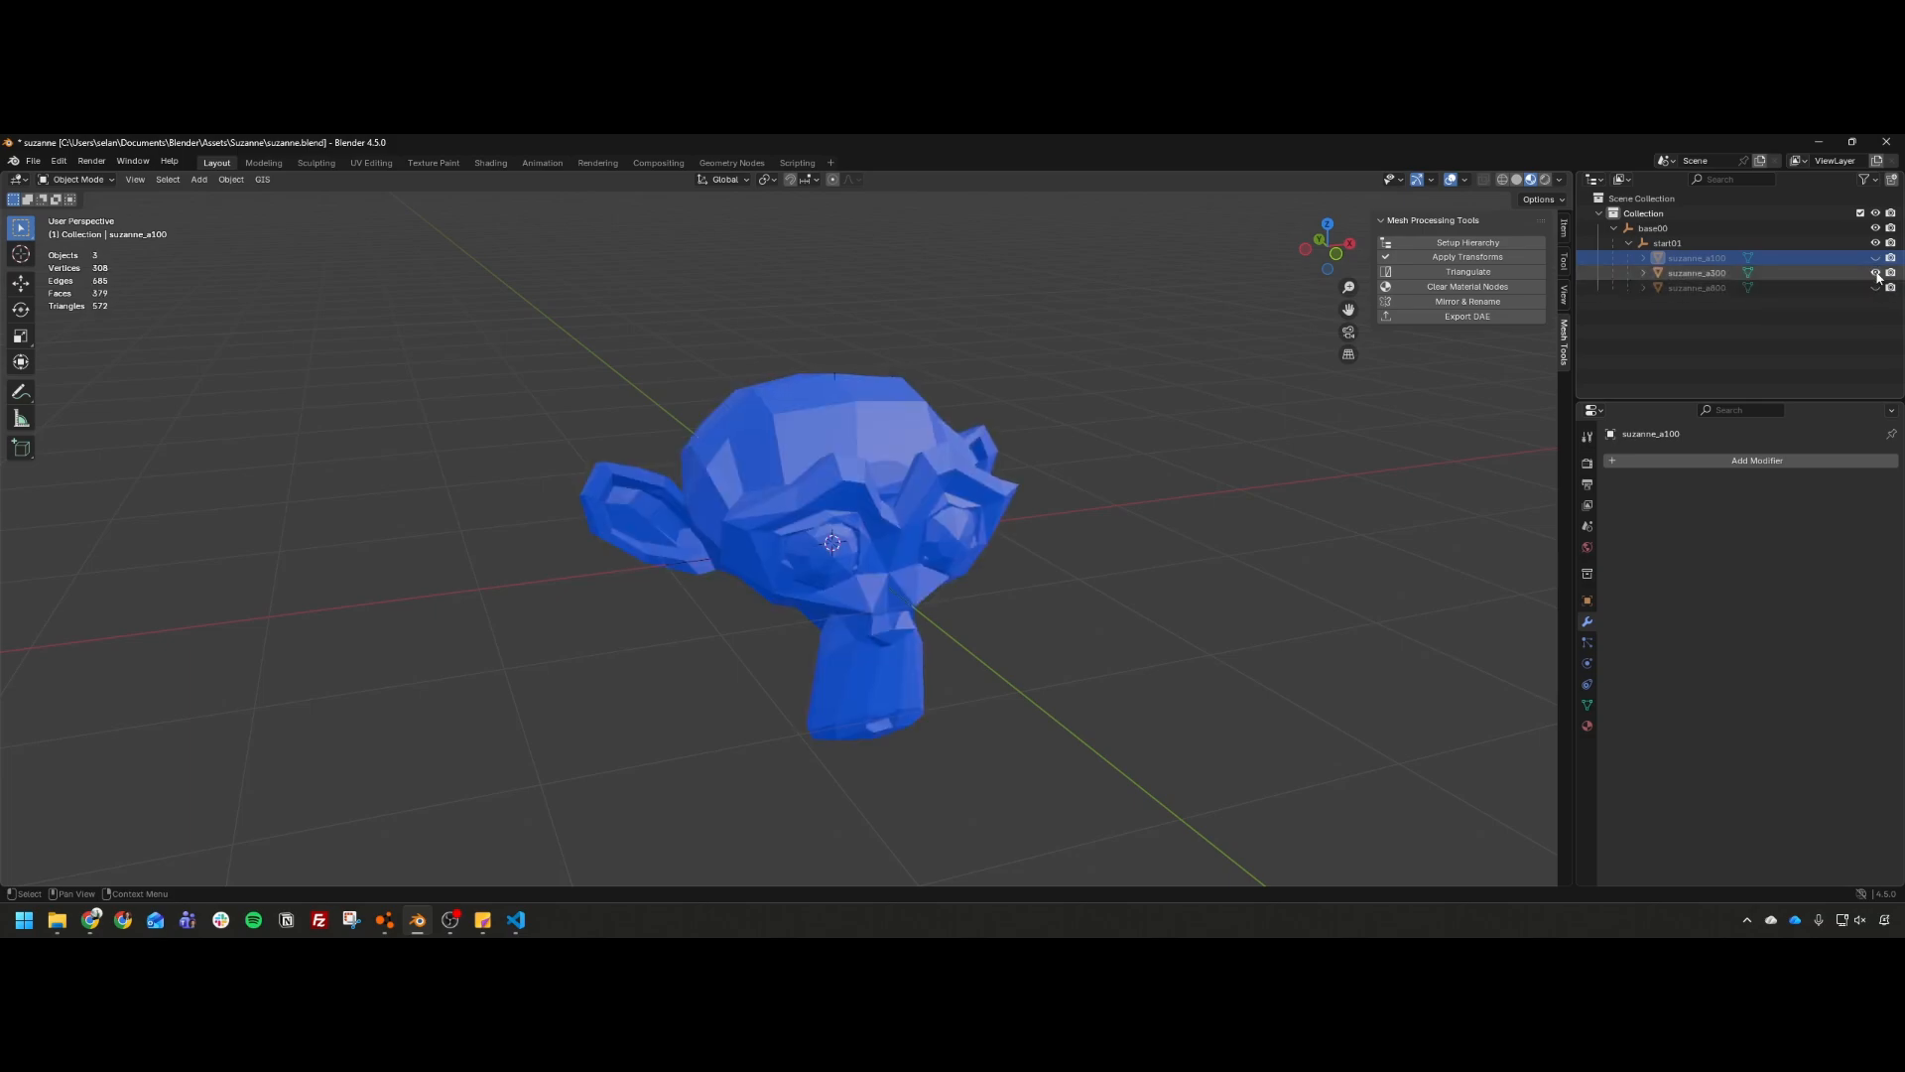
left_click(1875, 273)
left_click(1875, 258)
left_click(1876, 258)
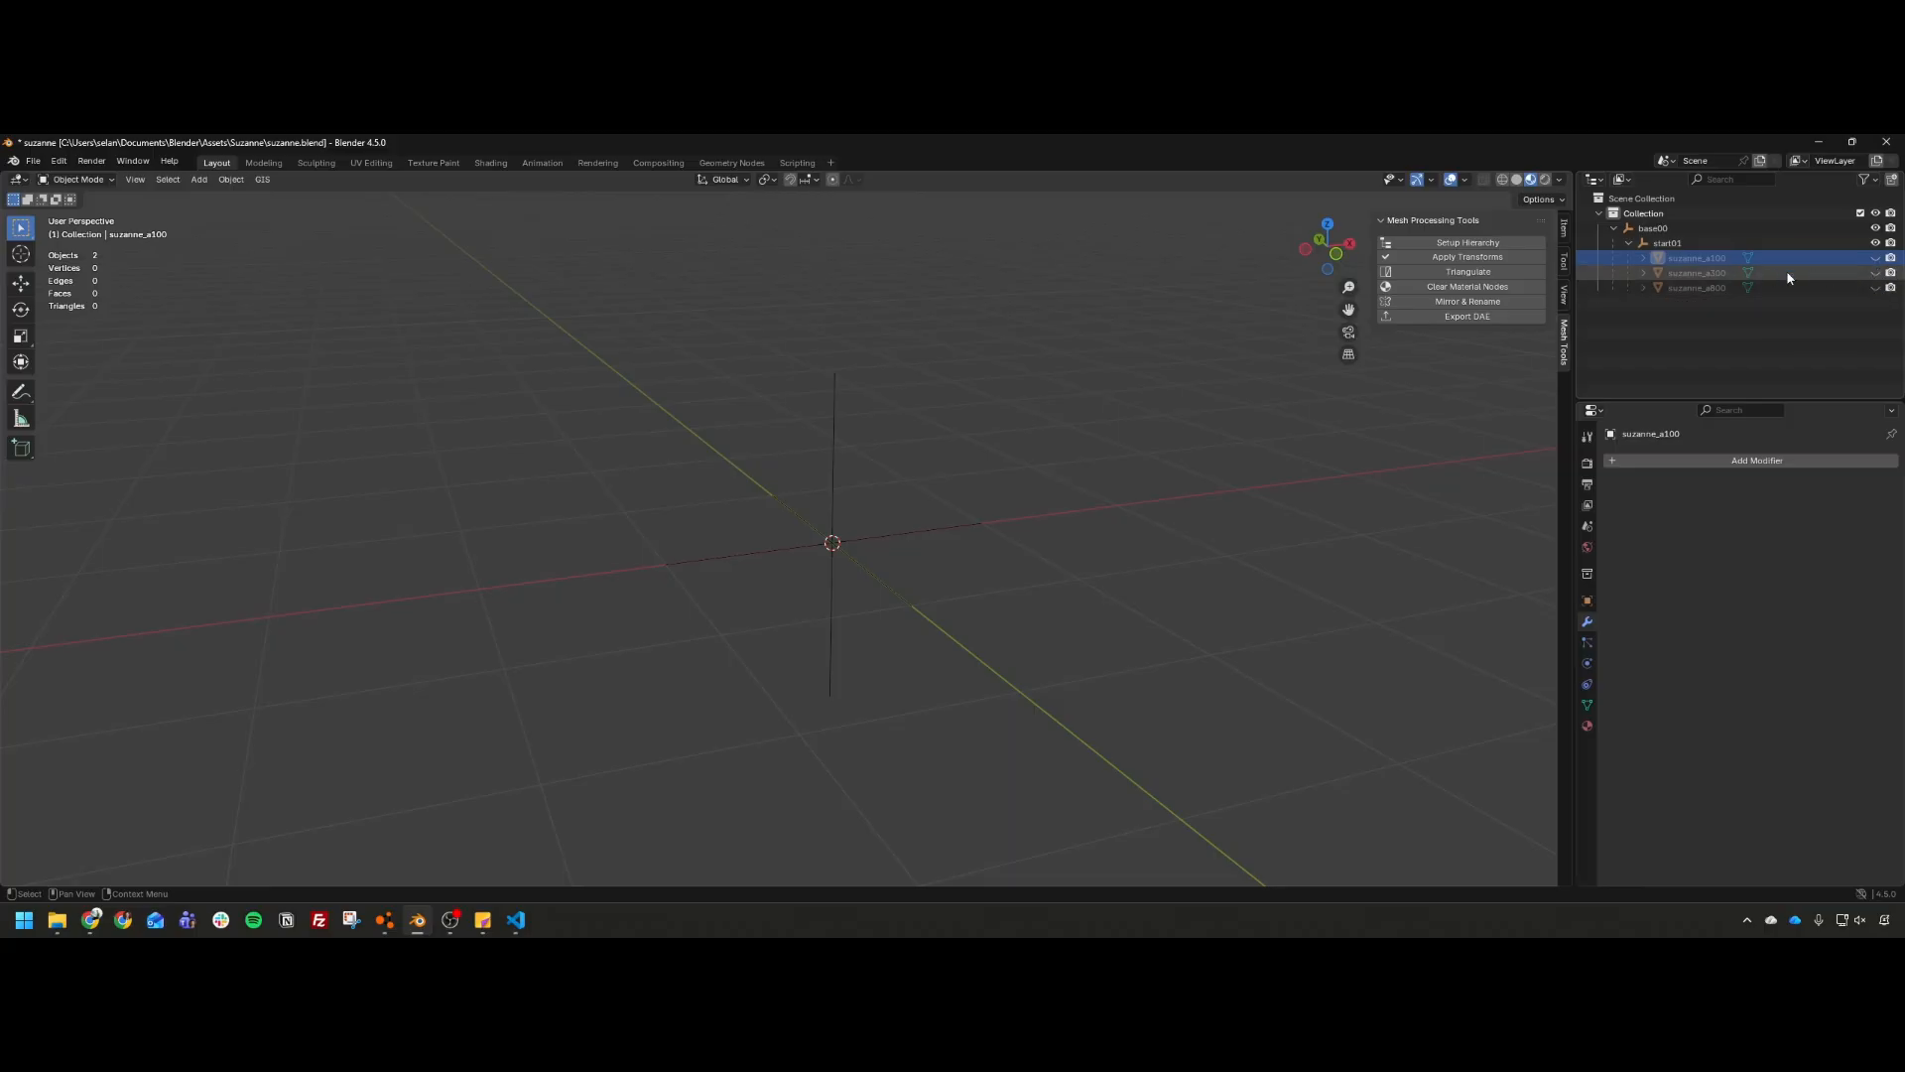
Step: Make suzanne_a100, suzanne_a300 and suzanne_a800 all visible in the viewport
left_click(1874, 259)
left_click(1875, 272)
left_click(1876, 287)
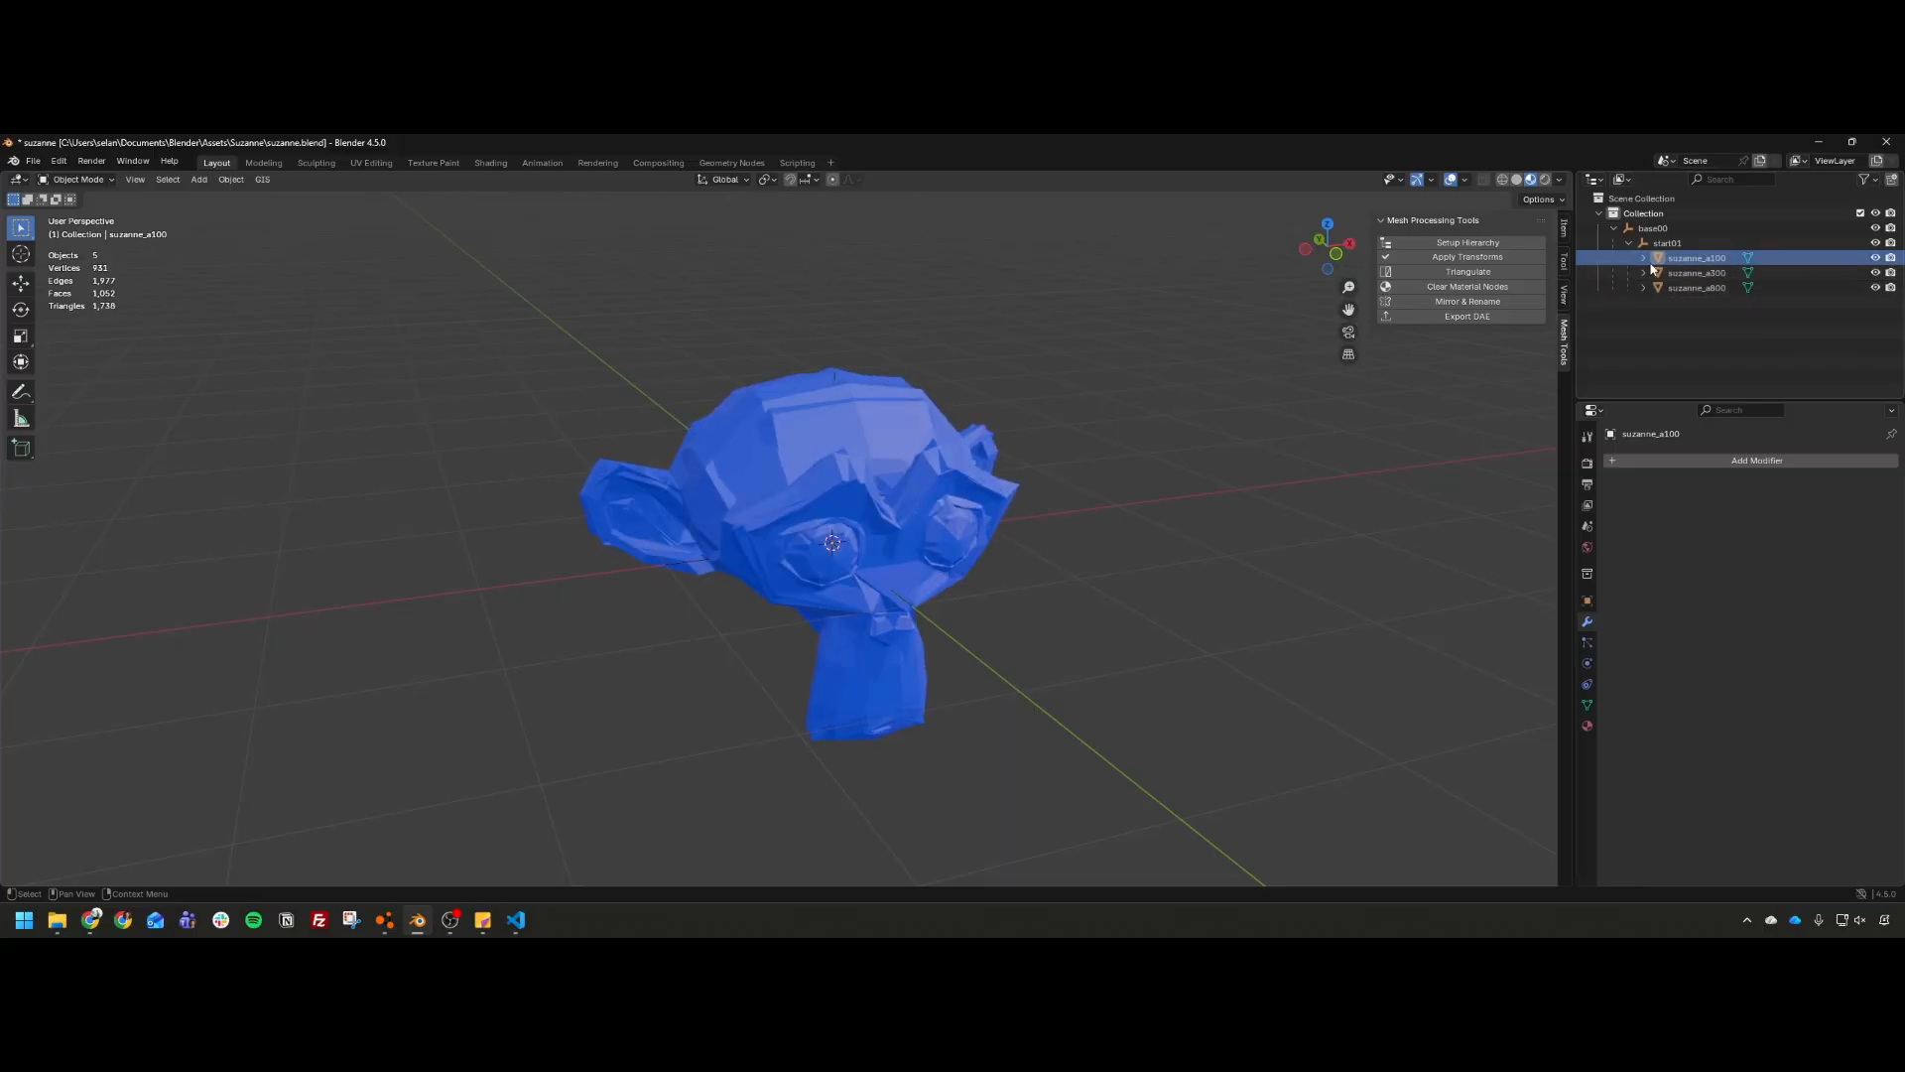
Step: Expand each LOD object in the hierarchy to check its mesh data name, and collapse them again
left_click(1643, 258)
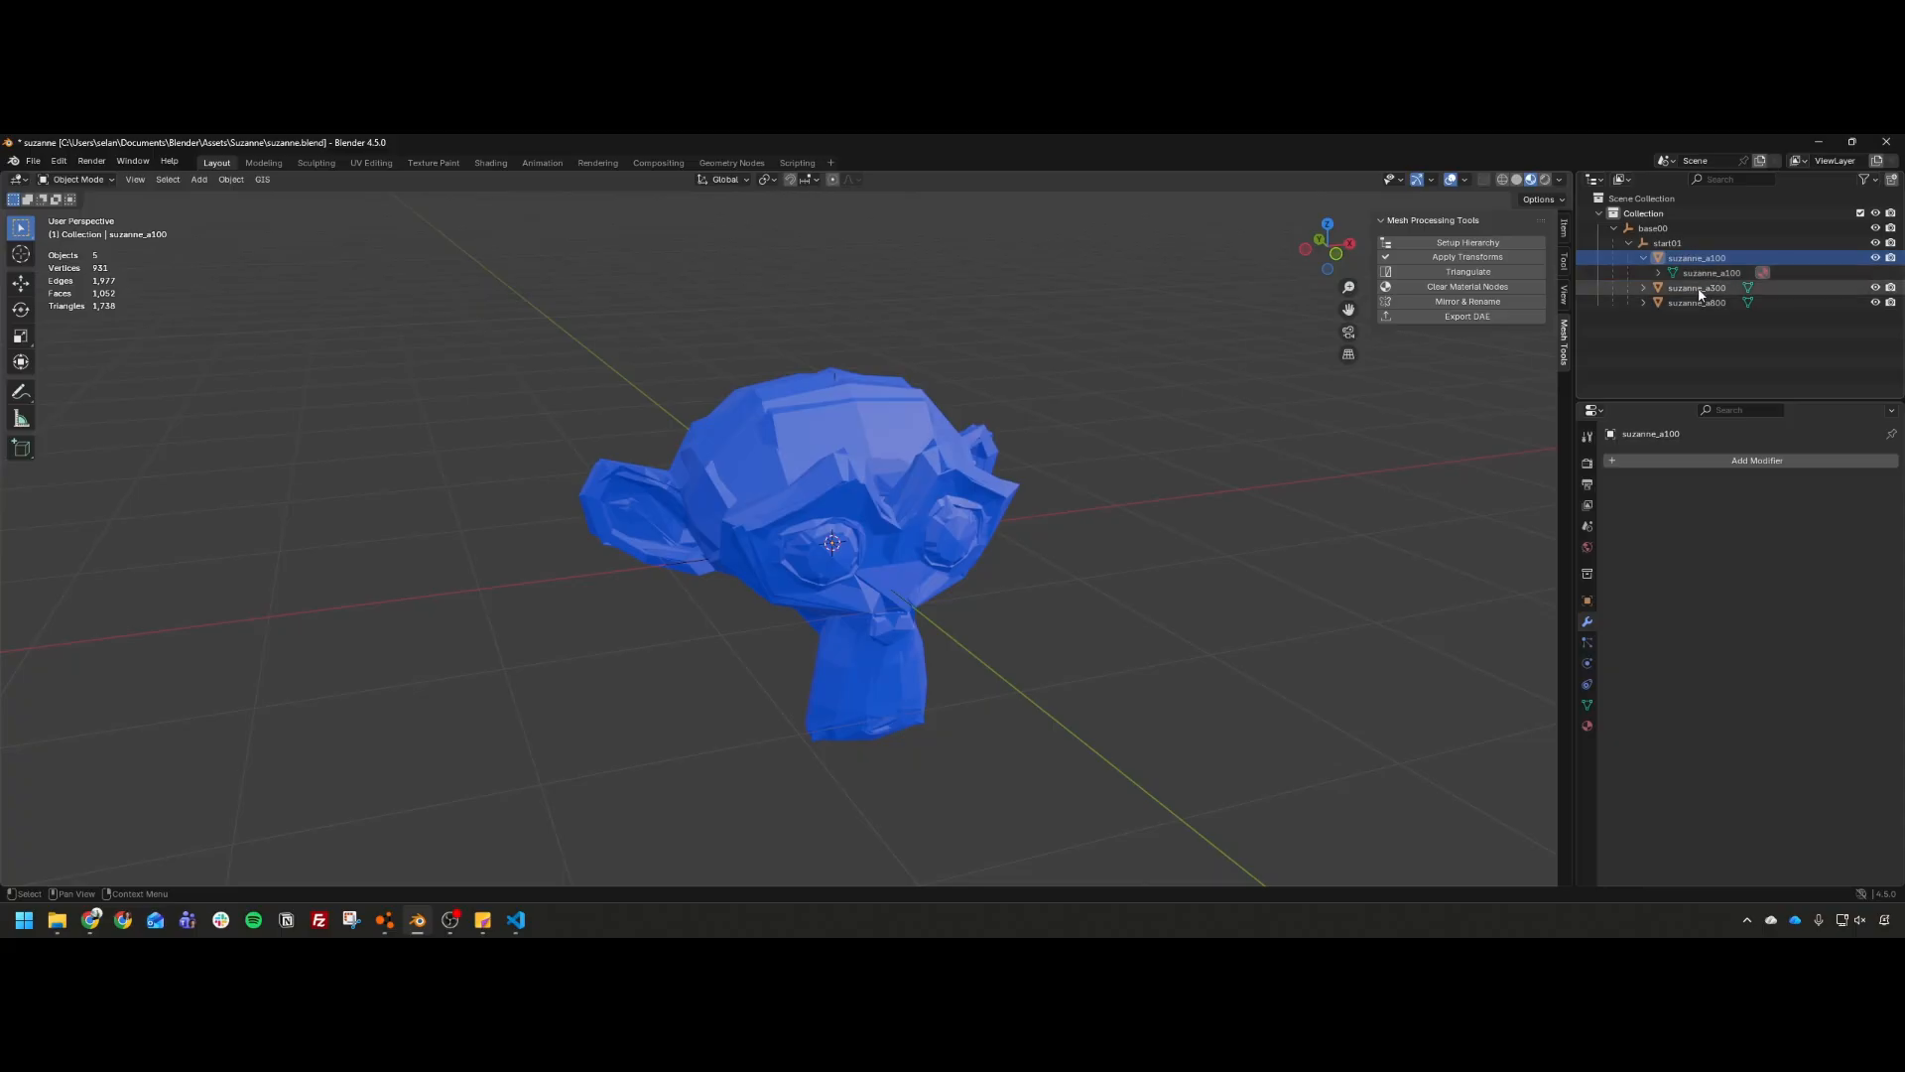
left_click(1697, 288)
left_click(1643, 288)
left_click(1643, 317)
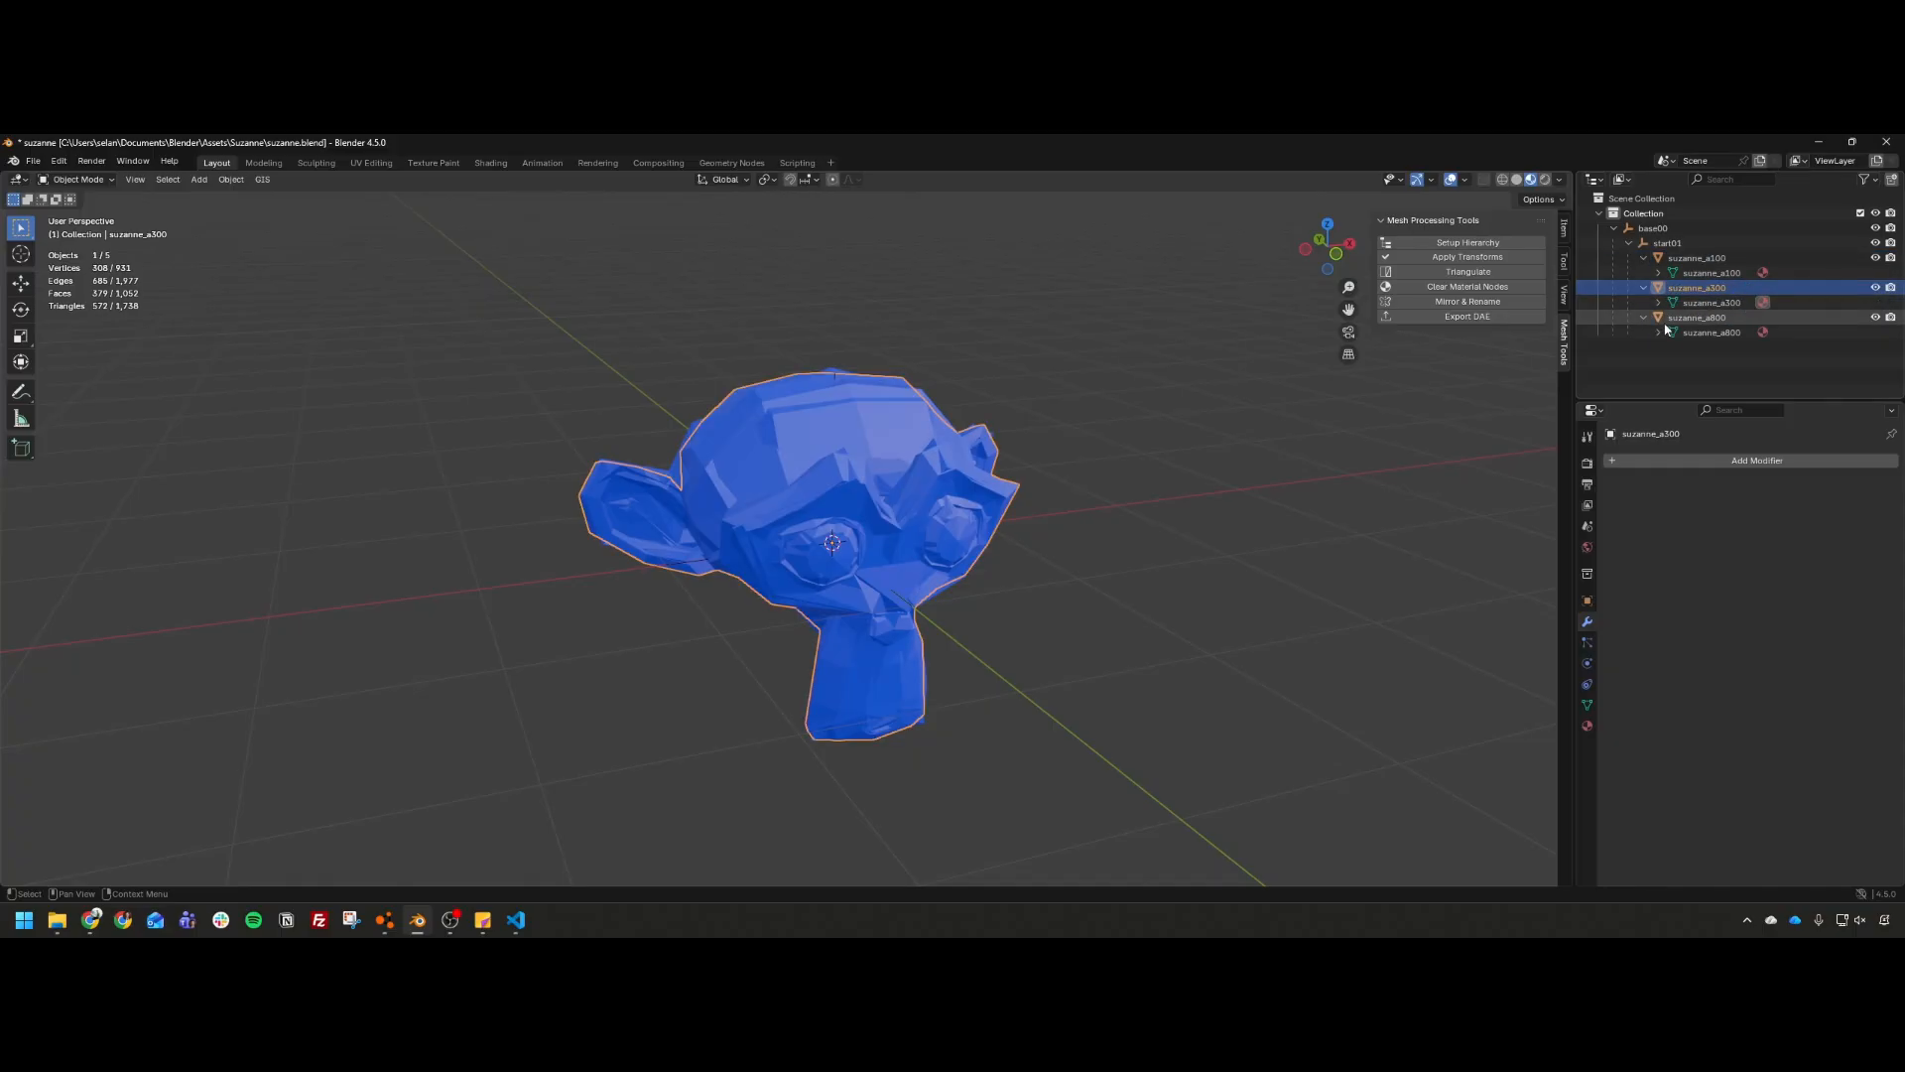
left_click(1644, 318)
left_click(1643, 288)
left_click(1643, 258)
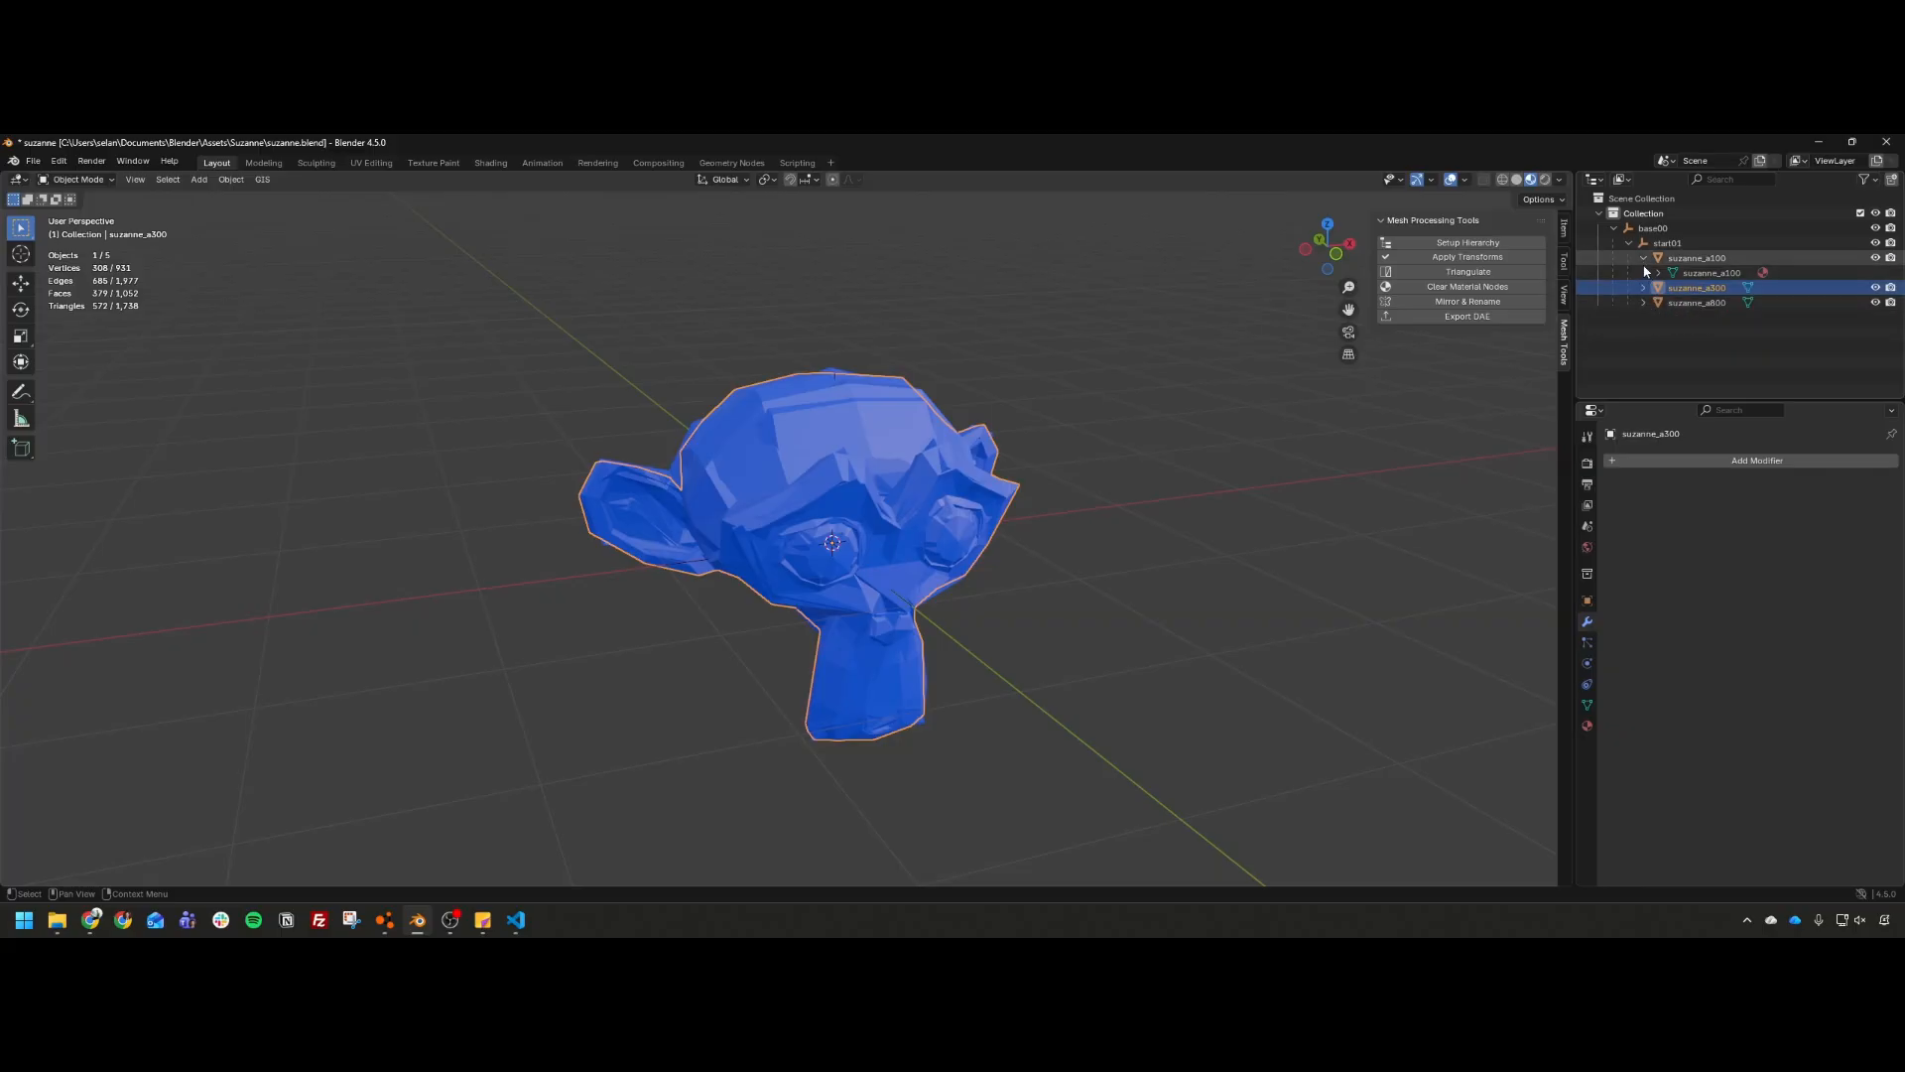
Step: Deselect all objects and save the suzanne.blend file
left_click(1050, 416)
key("ctrl+s")
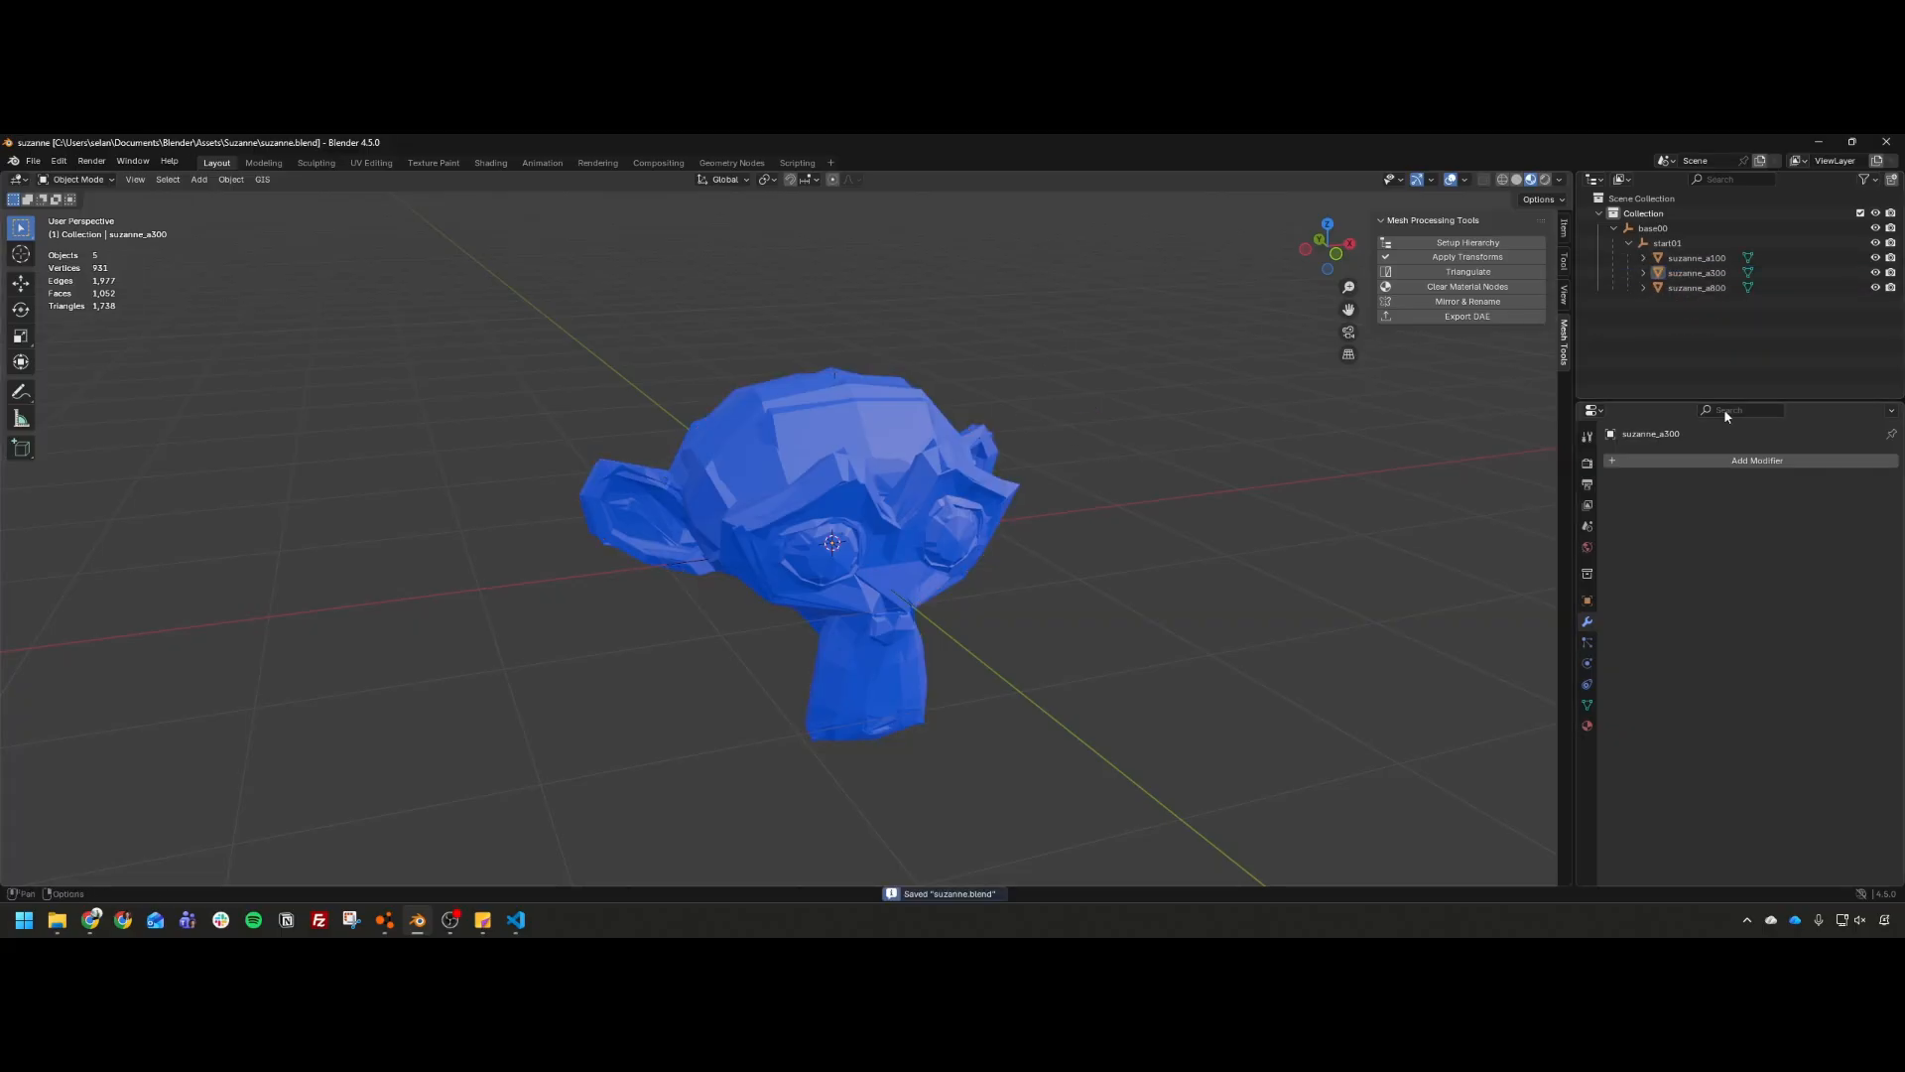
mouse_move(1875, 258)
left_mouse_down()
mouse_move(1875, 291)
mouse_move(1876, 258)
left_mouse_up()
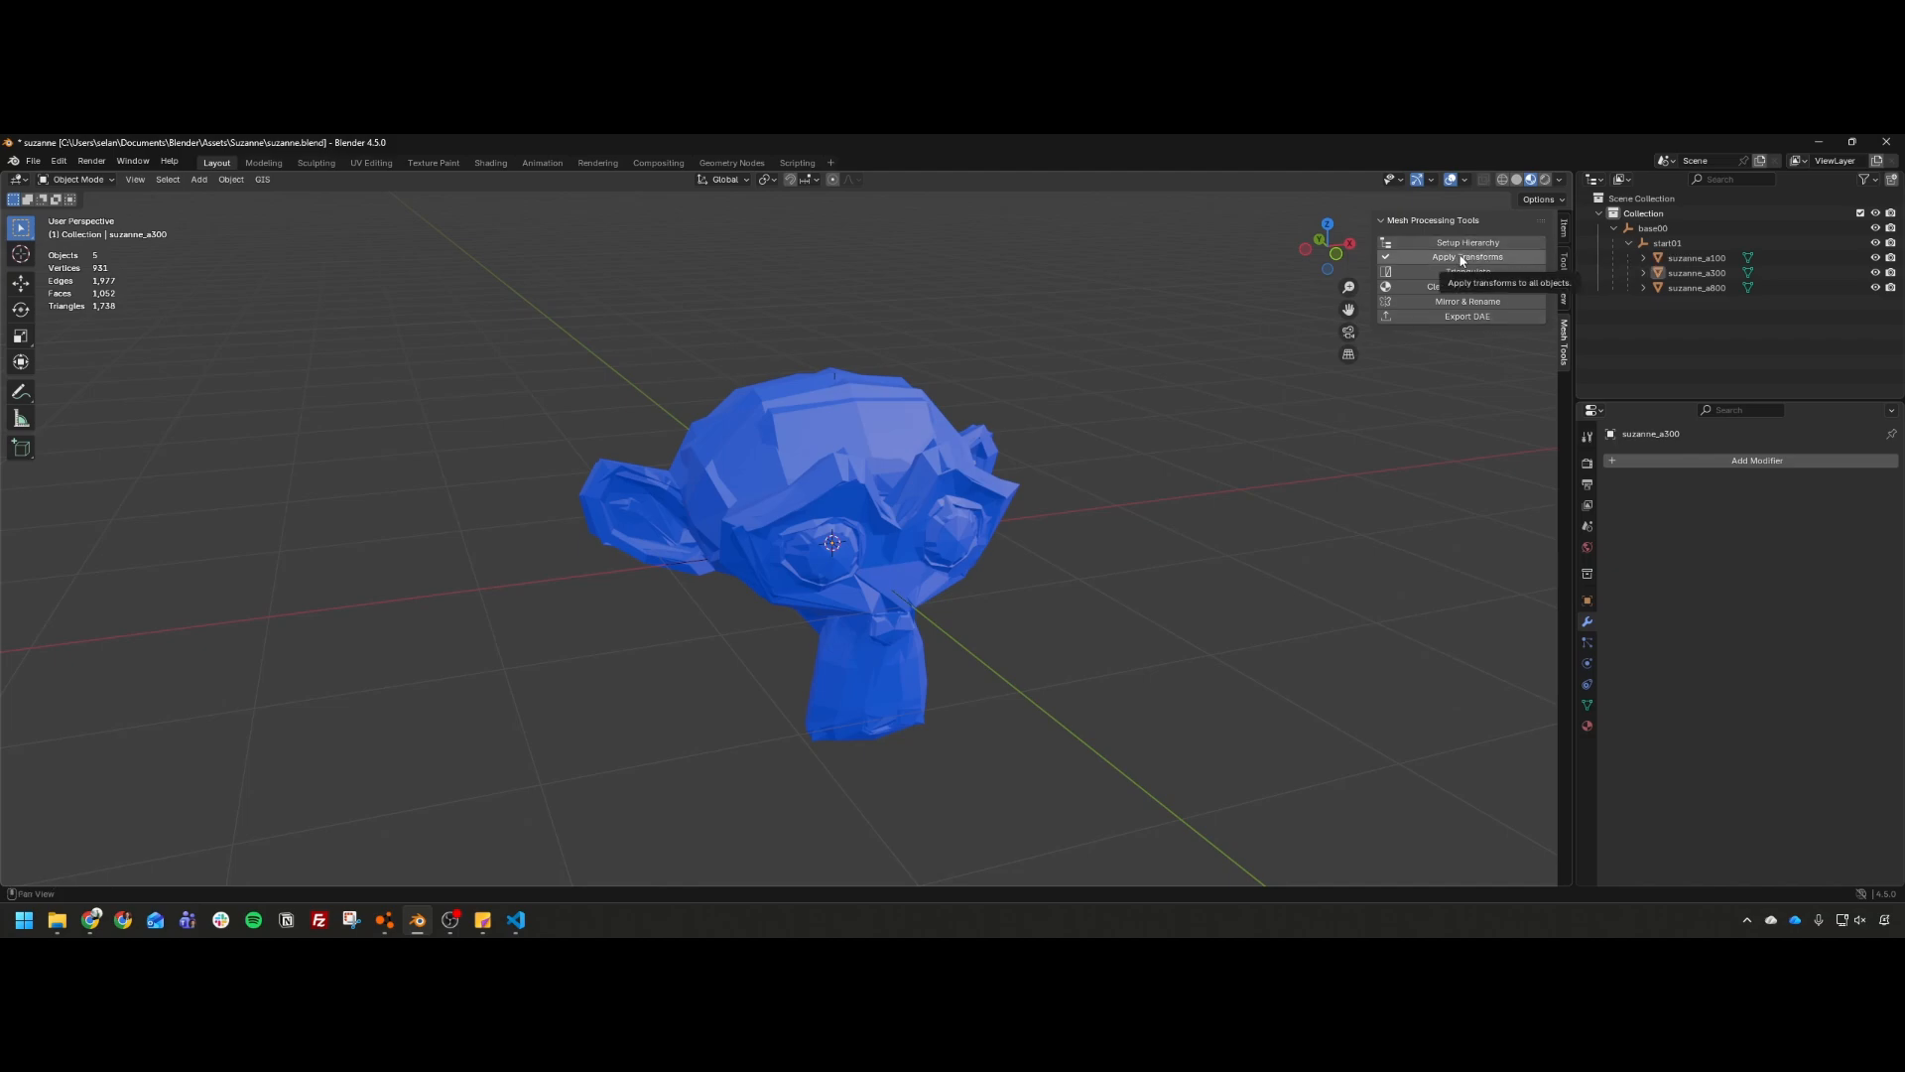
Step: Try moving the suzanne_a300 mesh up along the Z axis, and undo the move
left_click(897, 510)
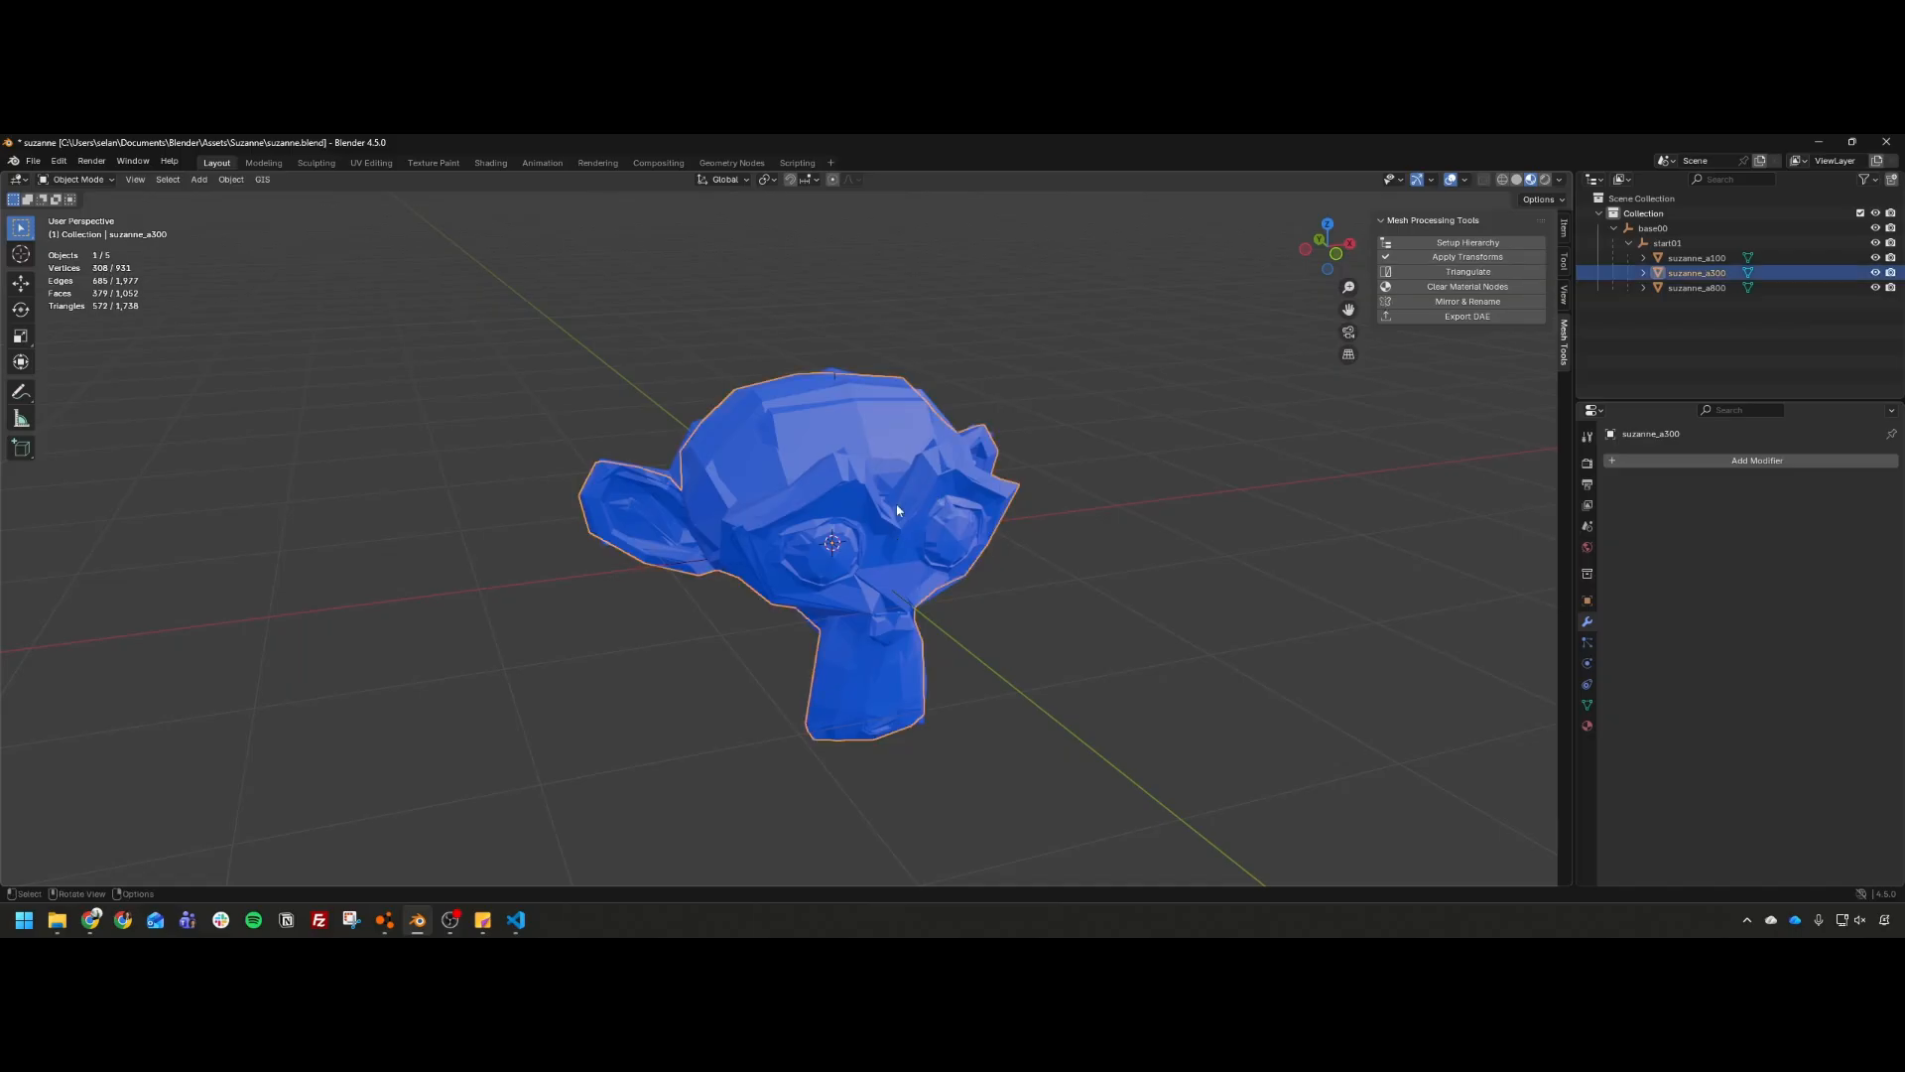
key("g")
key("z")
left_click(1014, 417)
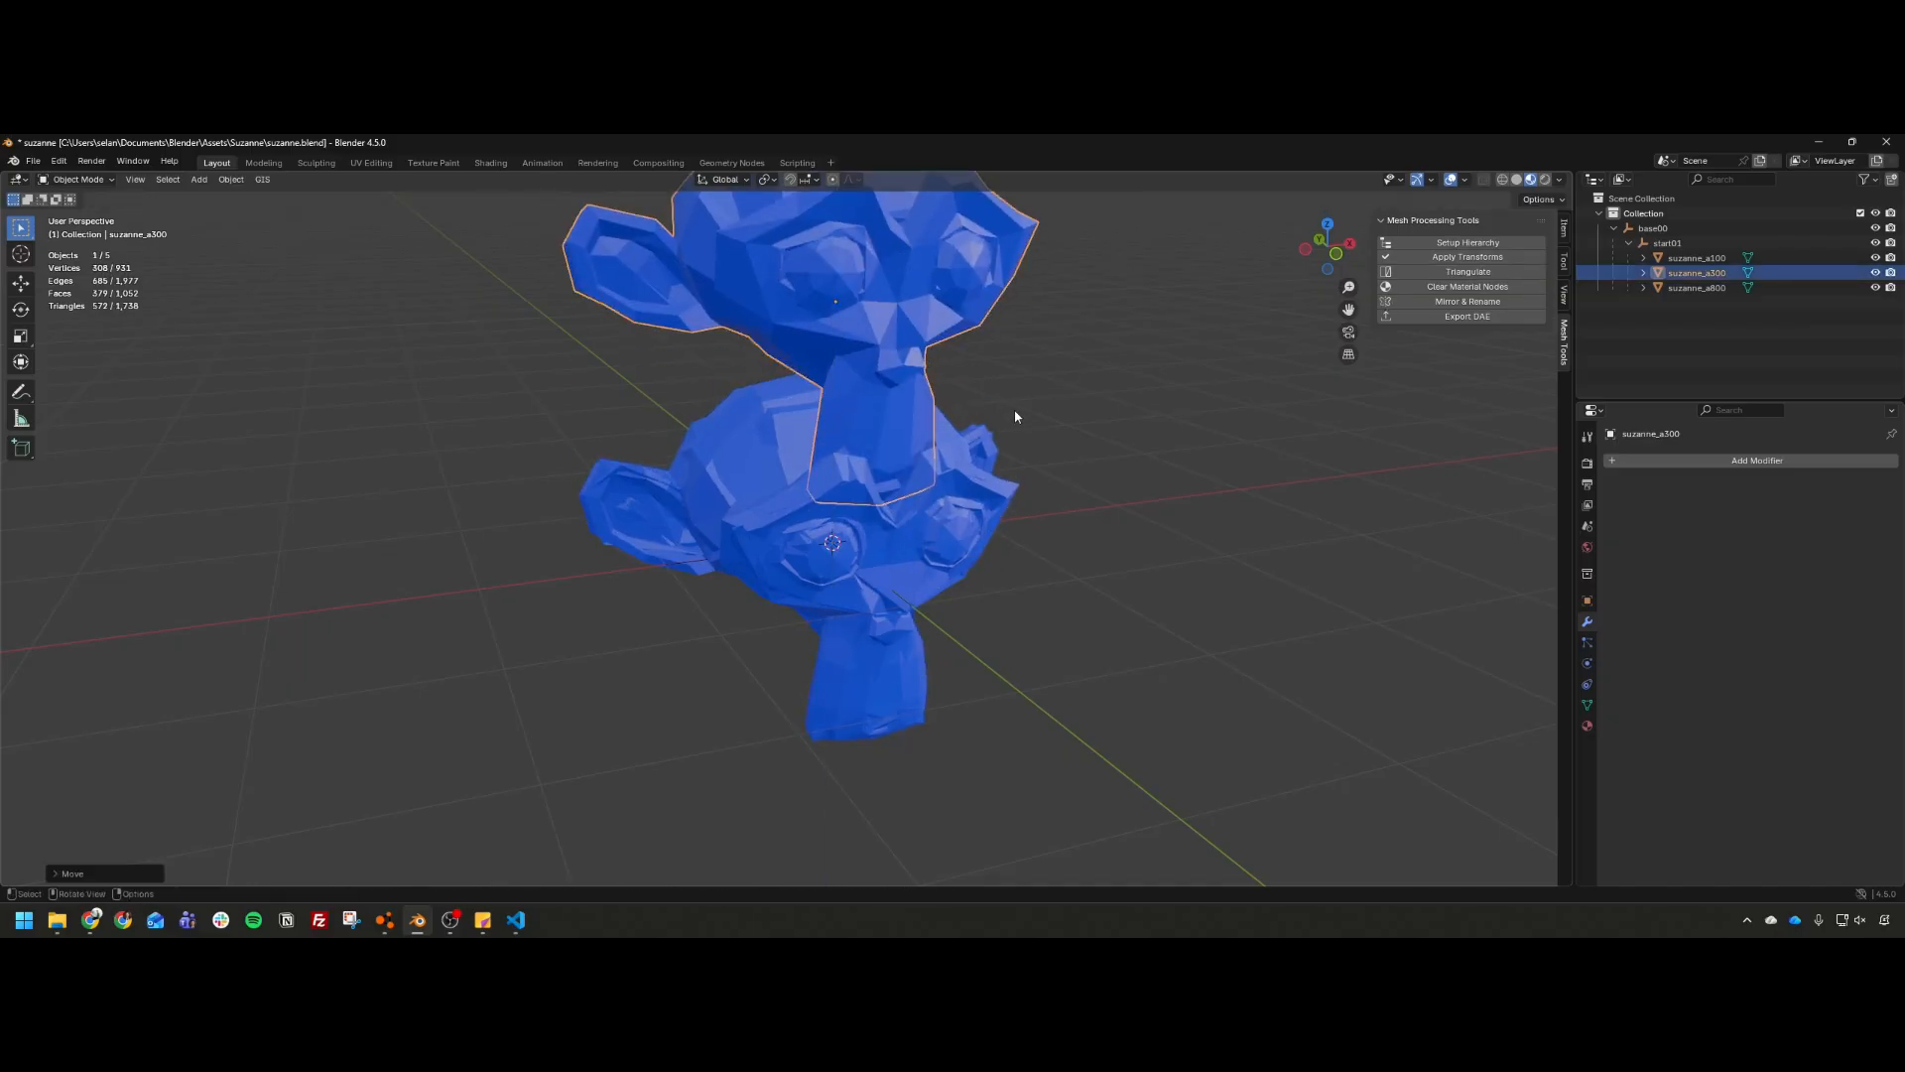
middle_click_drag(912, 375, 895, 429)
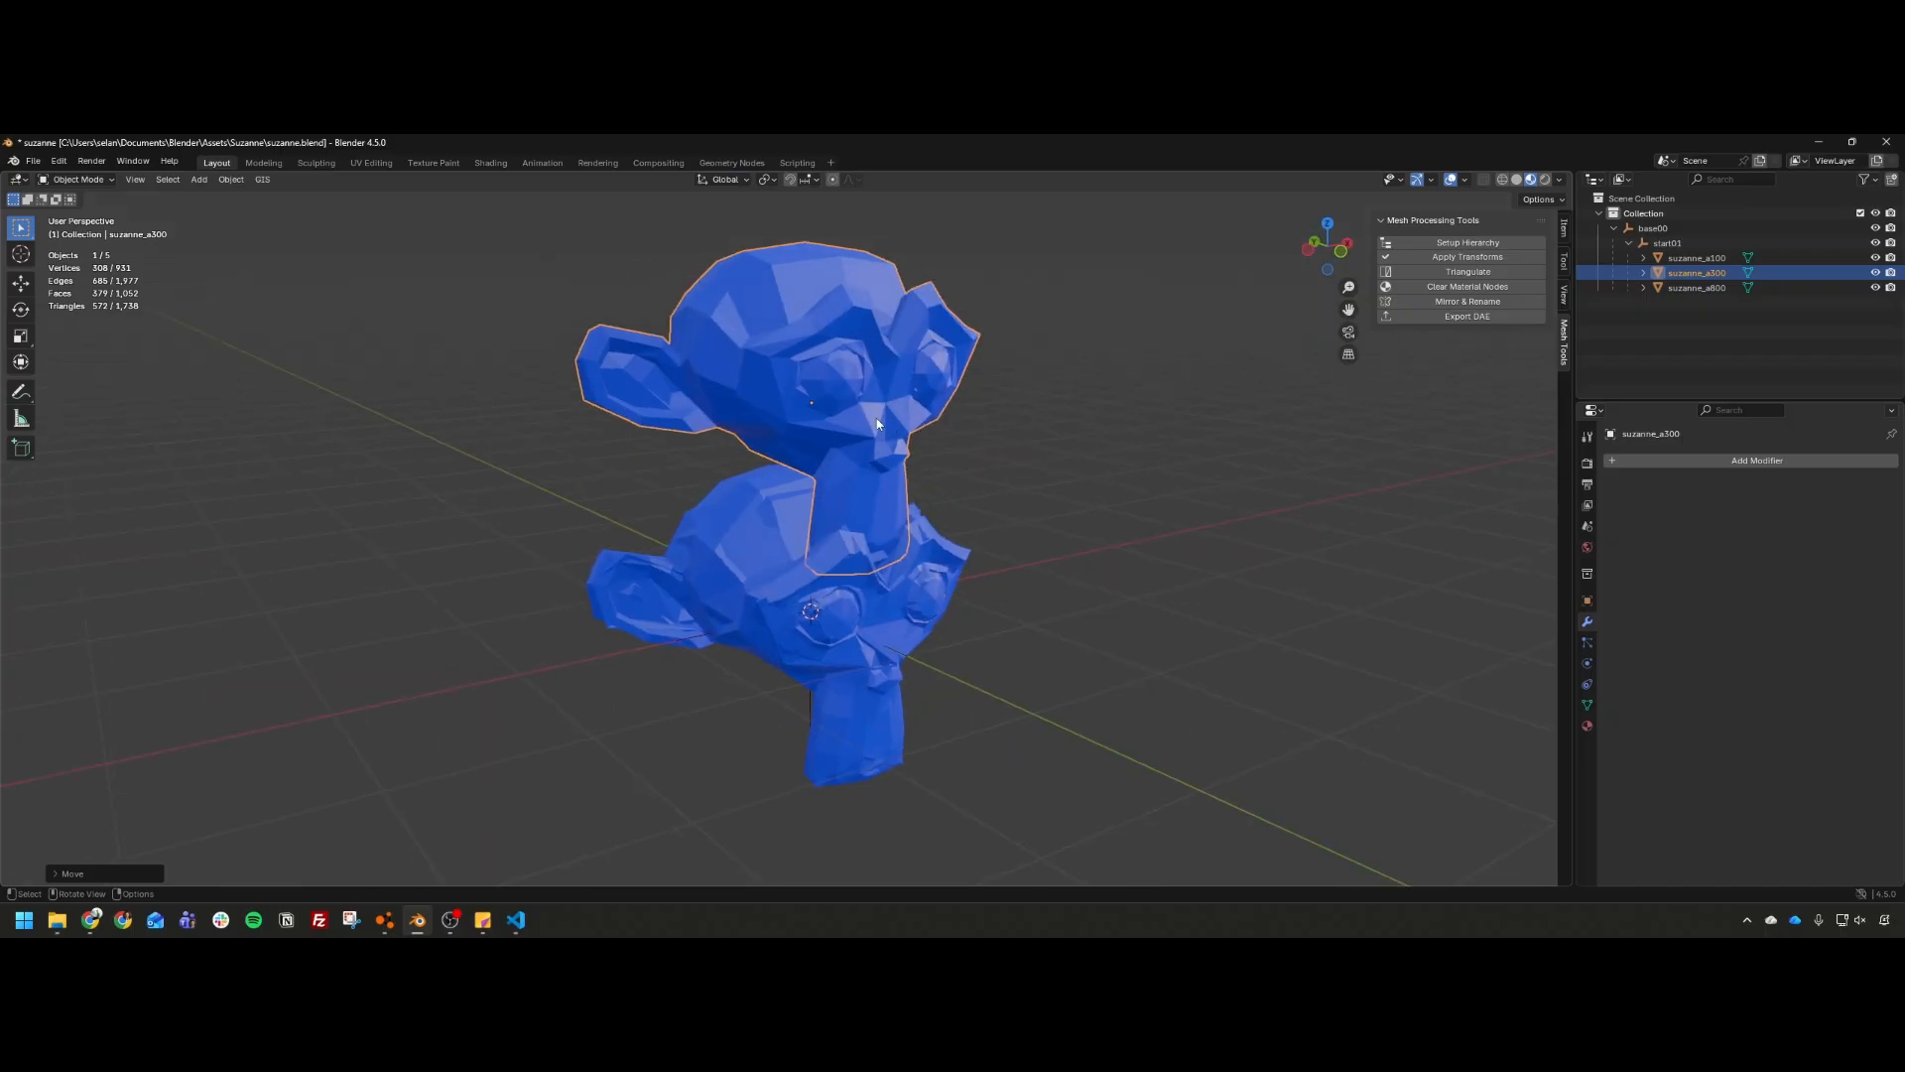
key("ctrl+z")
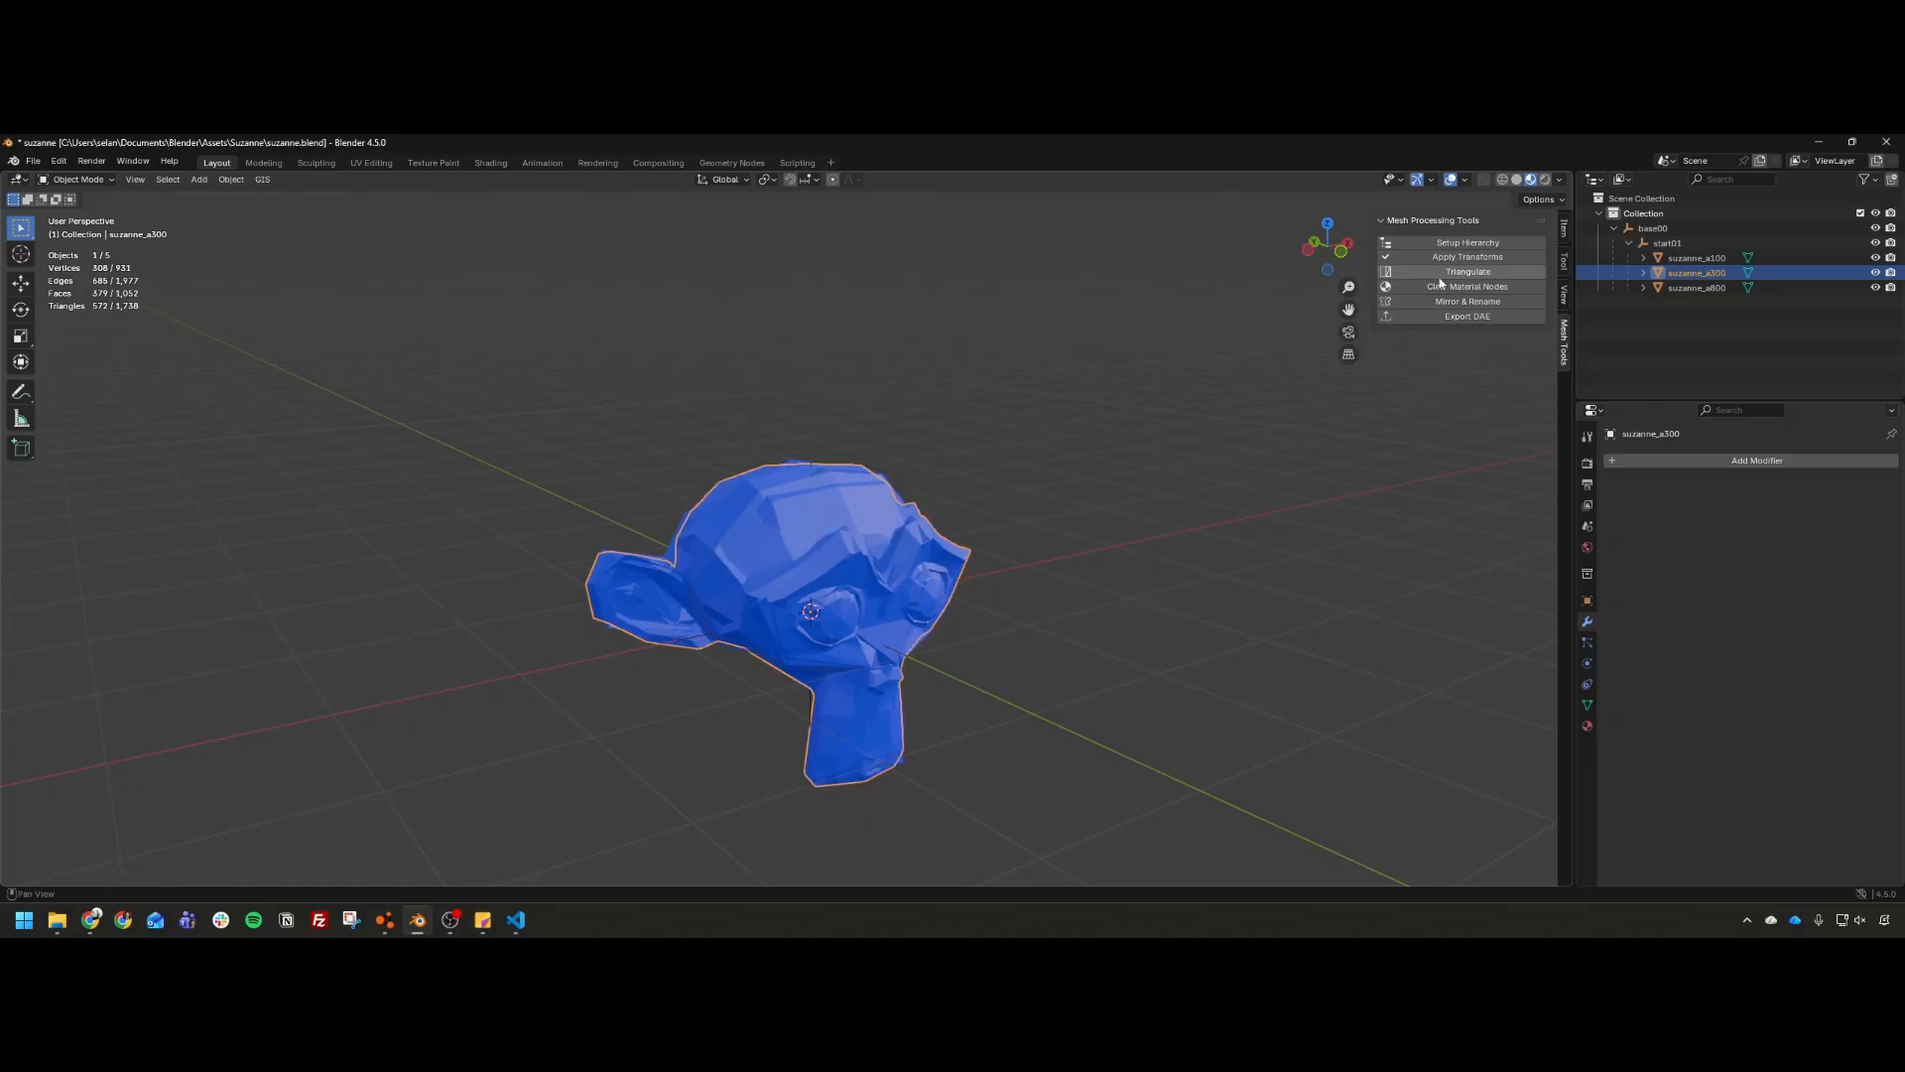
Step: With nothing selected, apply the transforms of all mesh objects and triangulate them using the Mesh Processing Tools
left_click(1125, 445)
left_click(1458, 259)
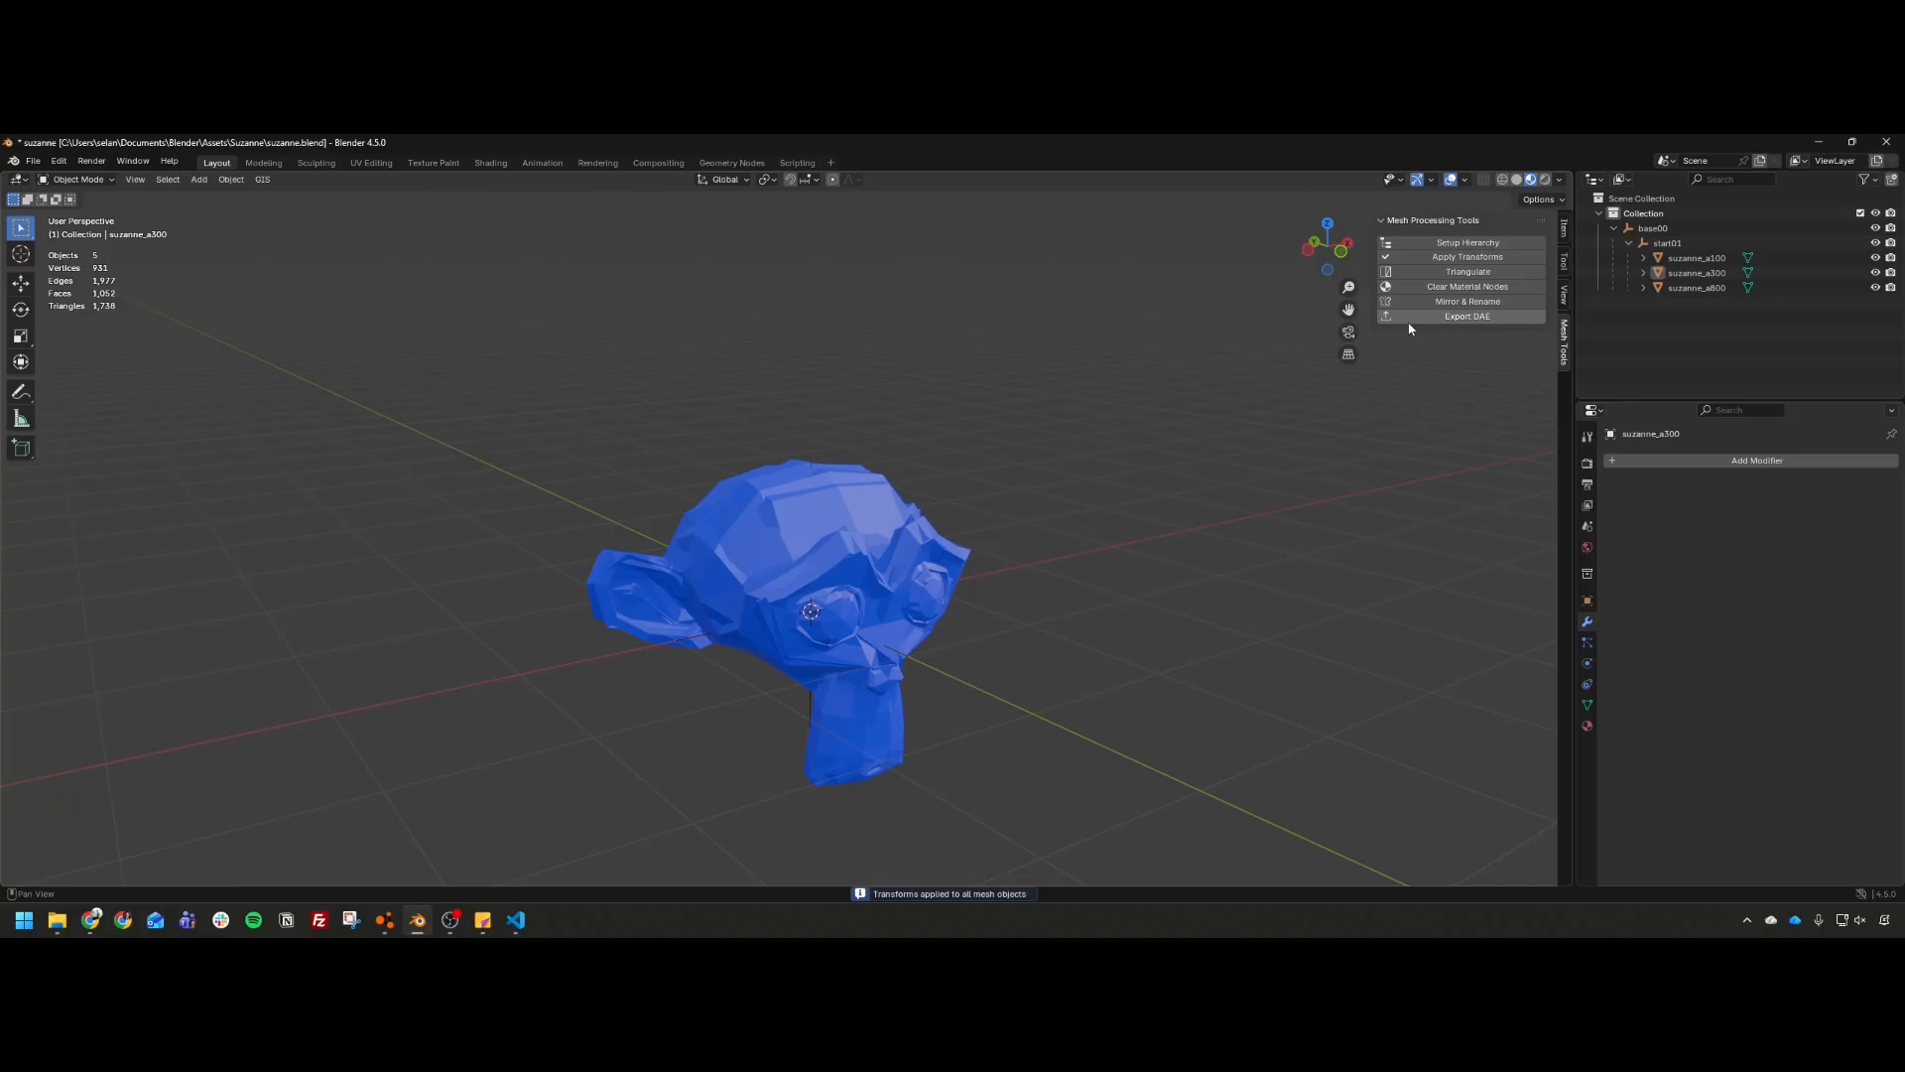
scroll(821, 608, "up", 4)
scroll(820, 608, "down", 1)
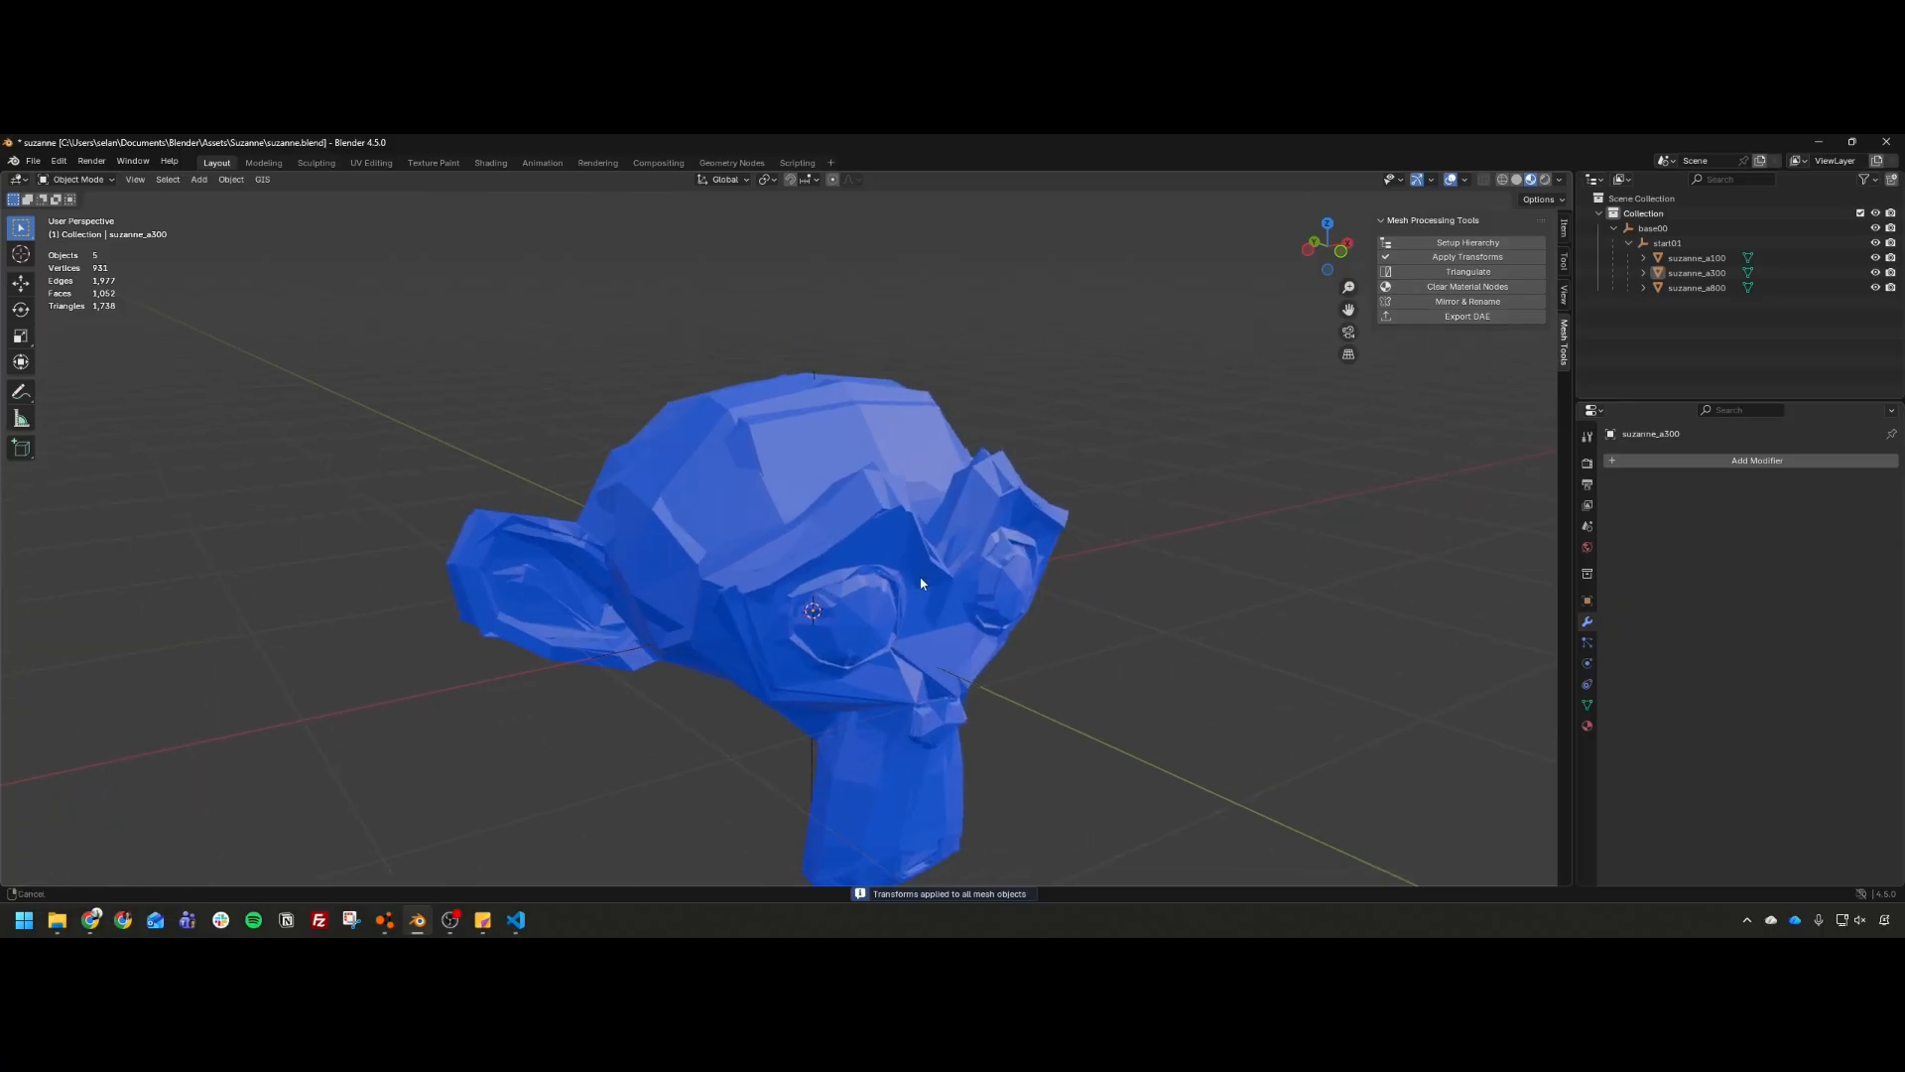
middle_click_drag(931, 590, 934, 496, "shift")
left_click(1467, 271)
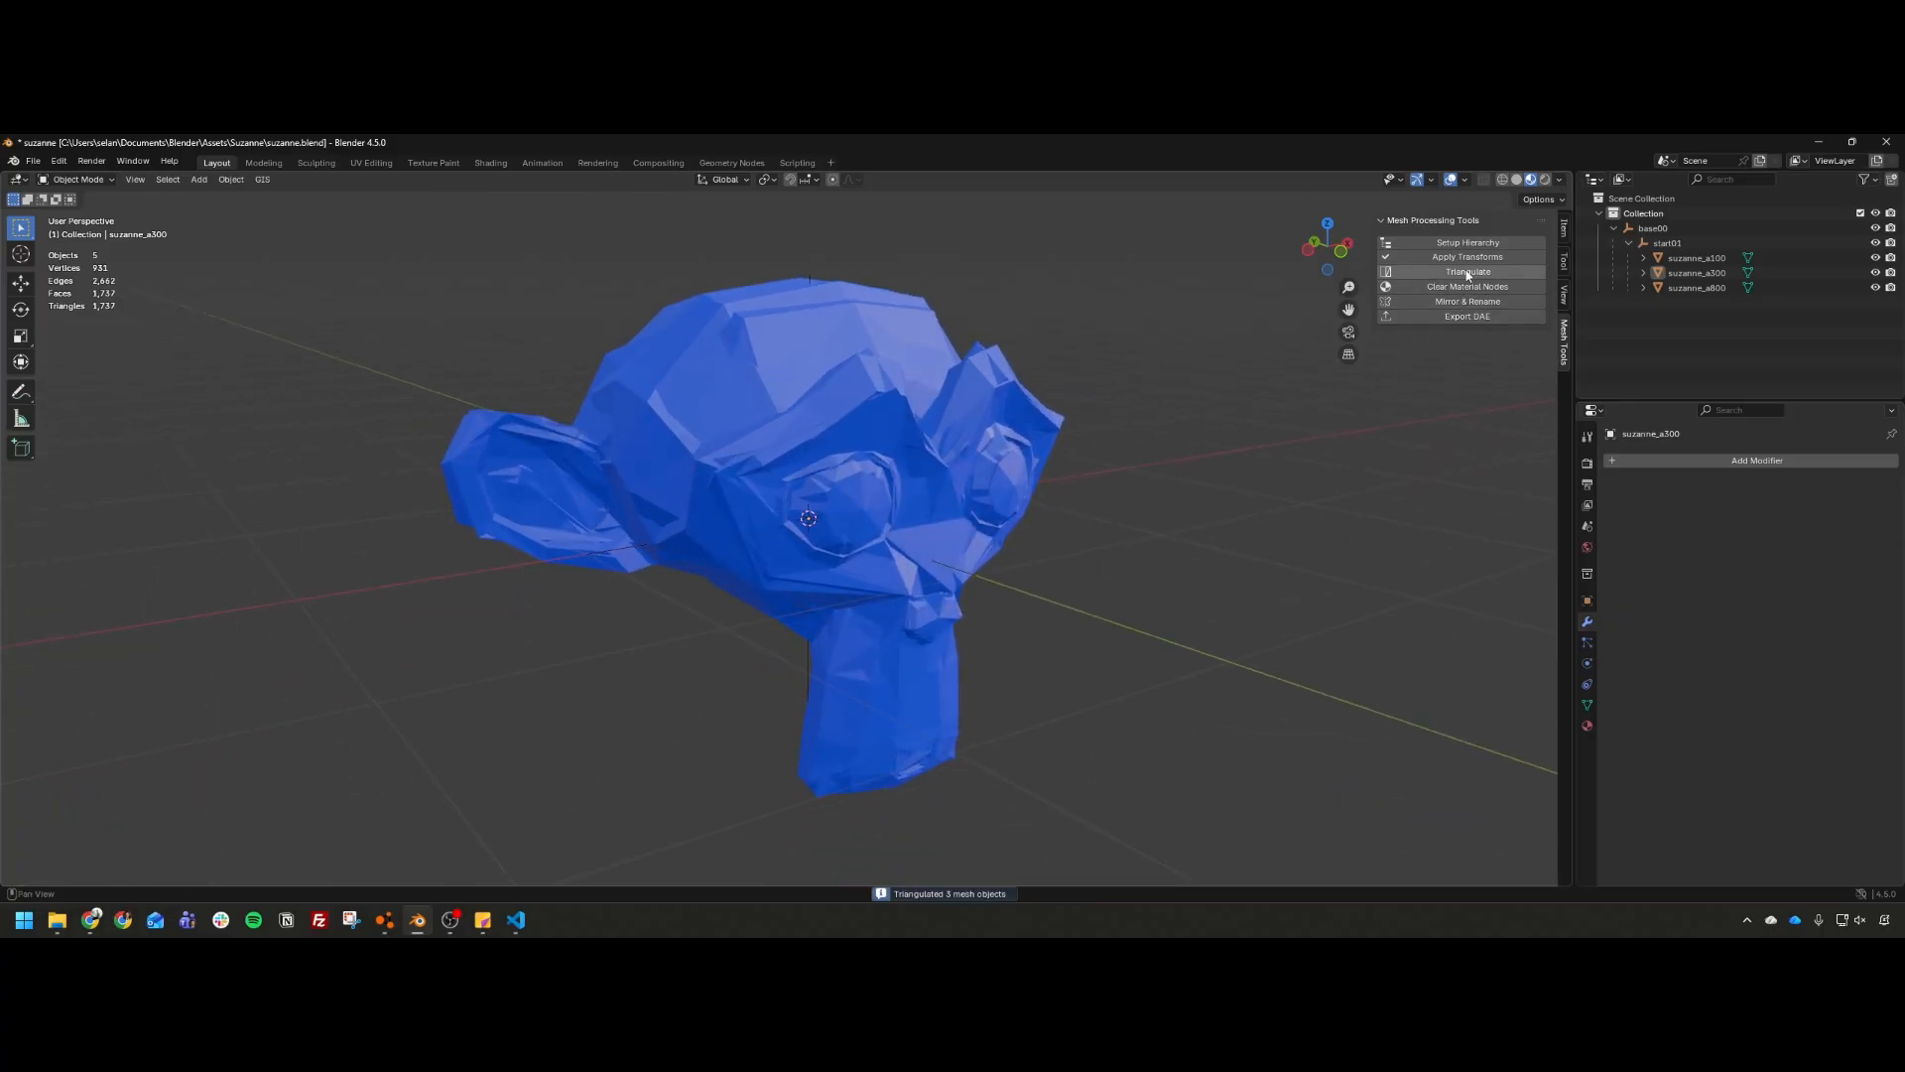
scroll(1163, 463, "down", 2)
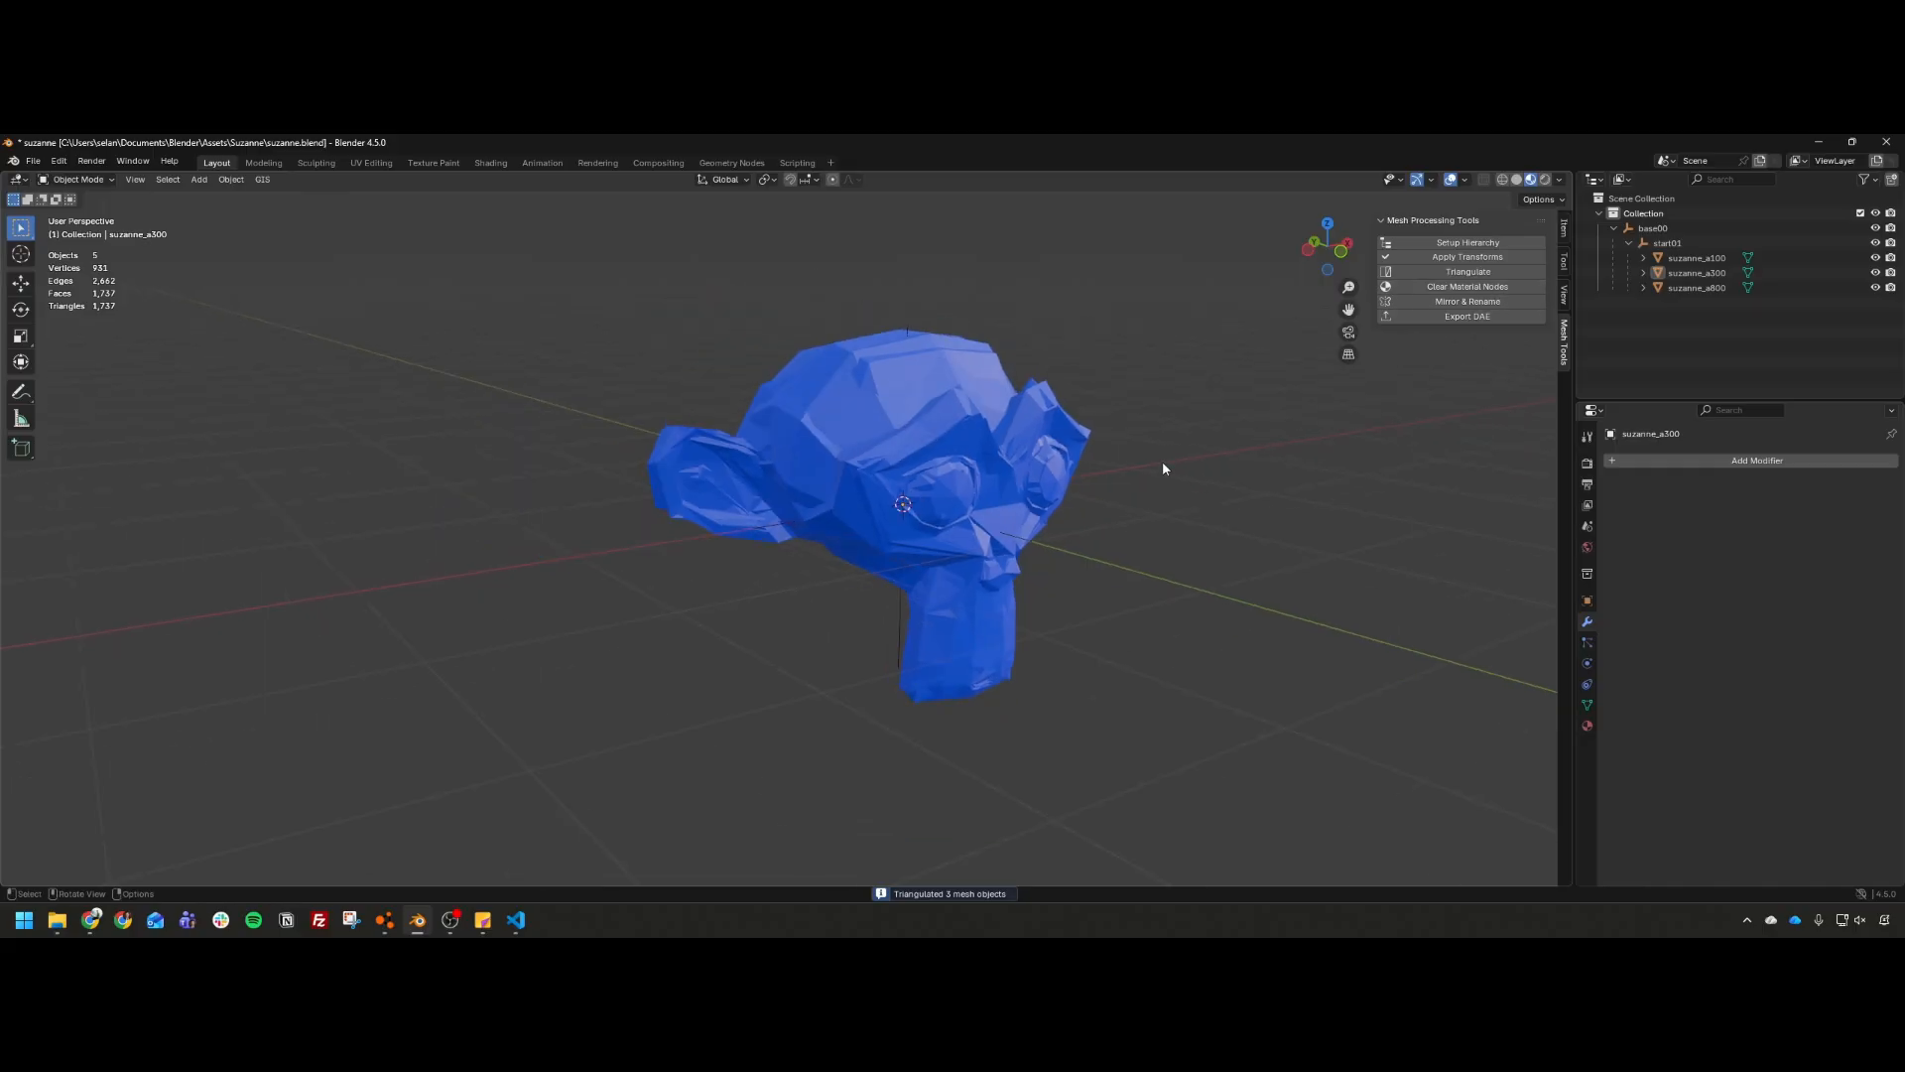
scroll(1163, 462, "up", 2)
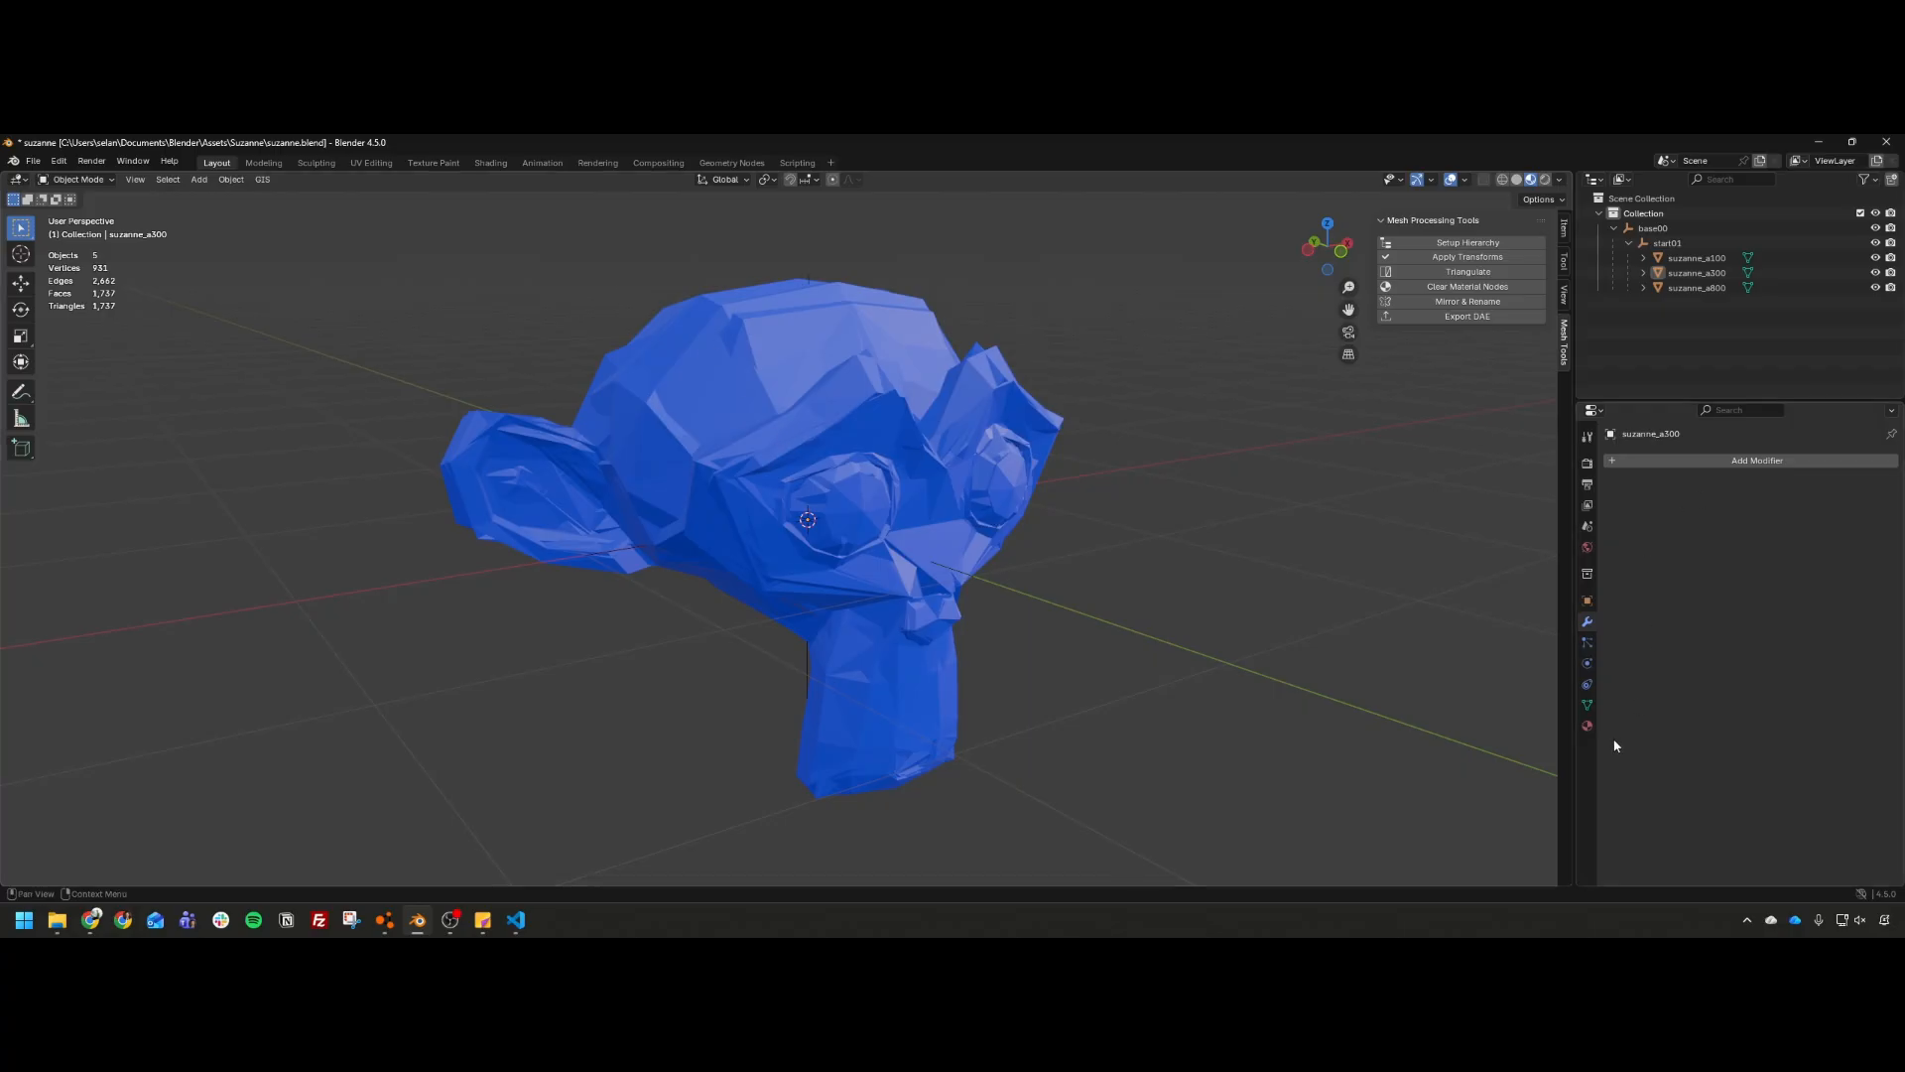
Step: Clear the suzanne material's nodes with the Mesh Processing Tools, and check the mesh in Solid and Material Preview shading
left_click(1587, 725)
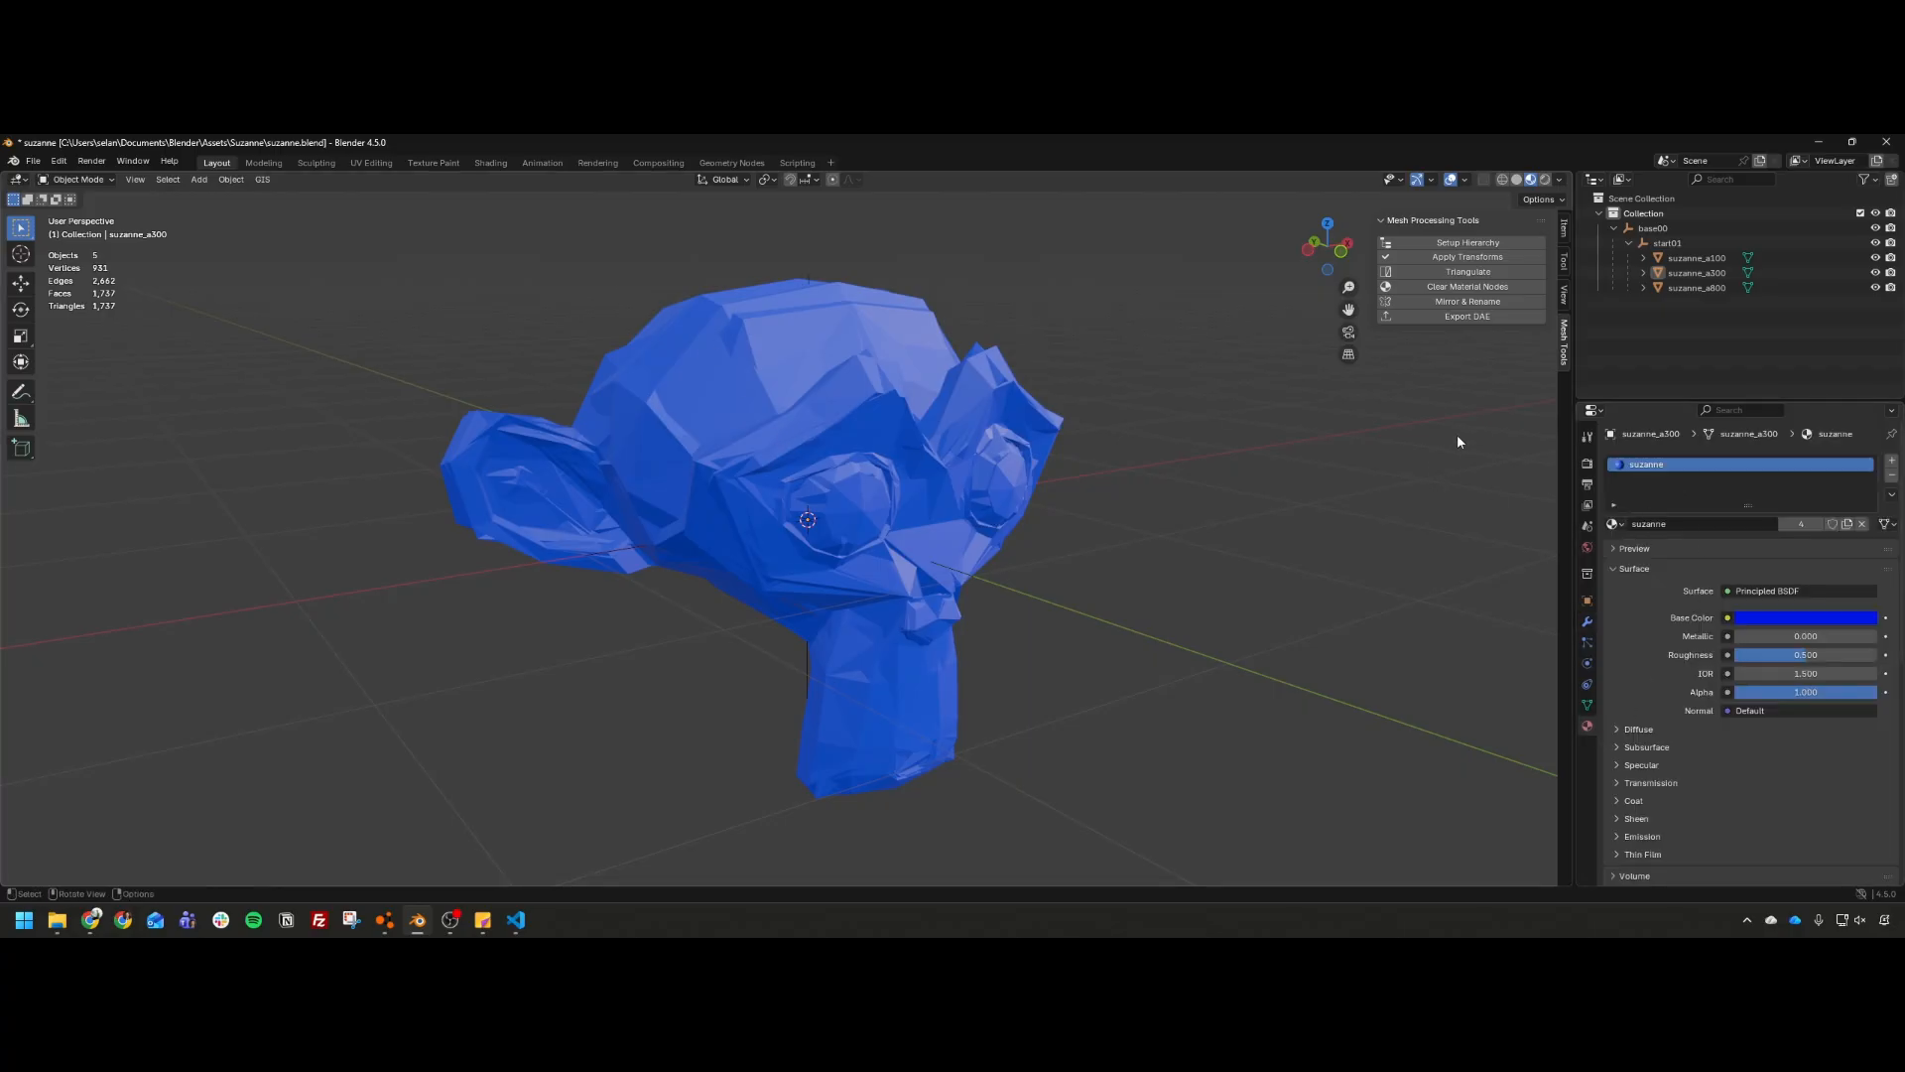
left_click(1453, 288)
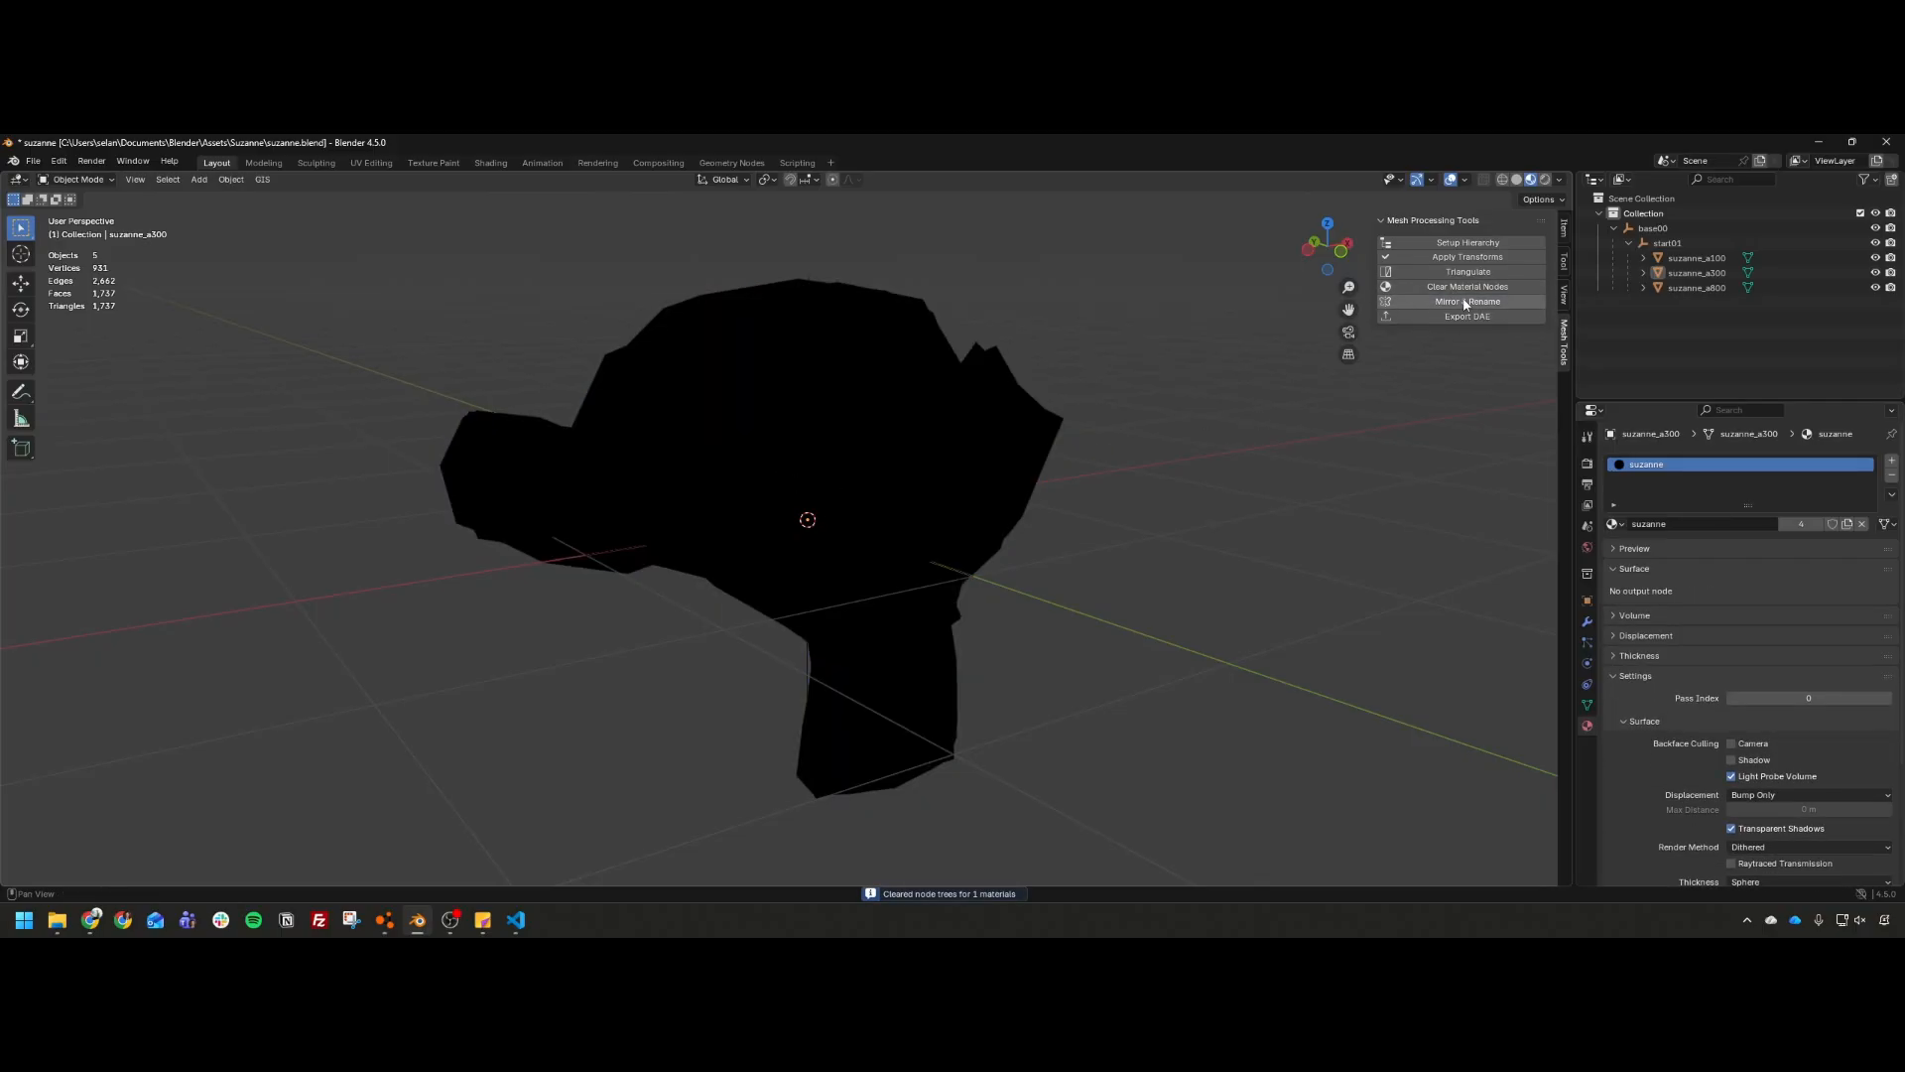
left_click(1516, 180)
left_click(1533, 181)
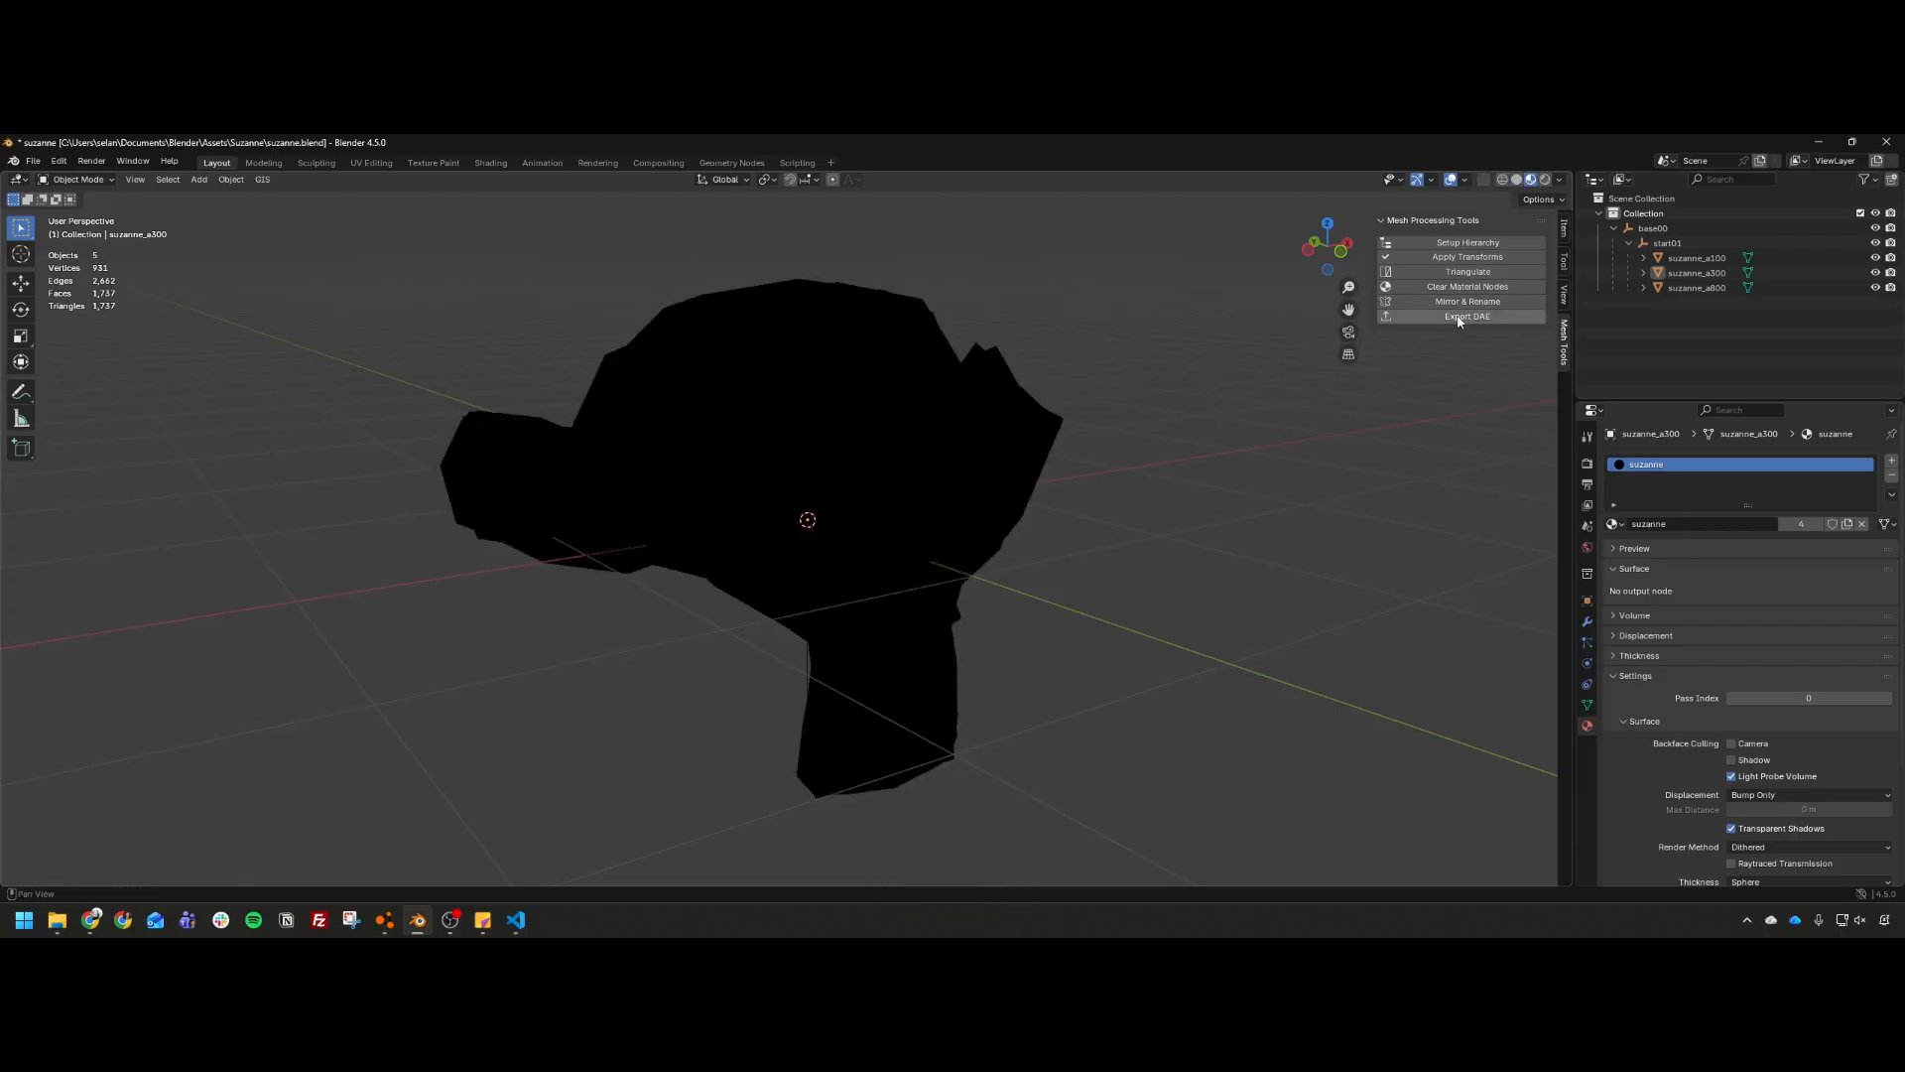
left_click(1458, 318)
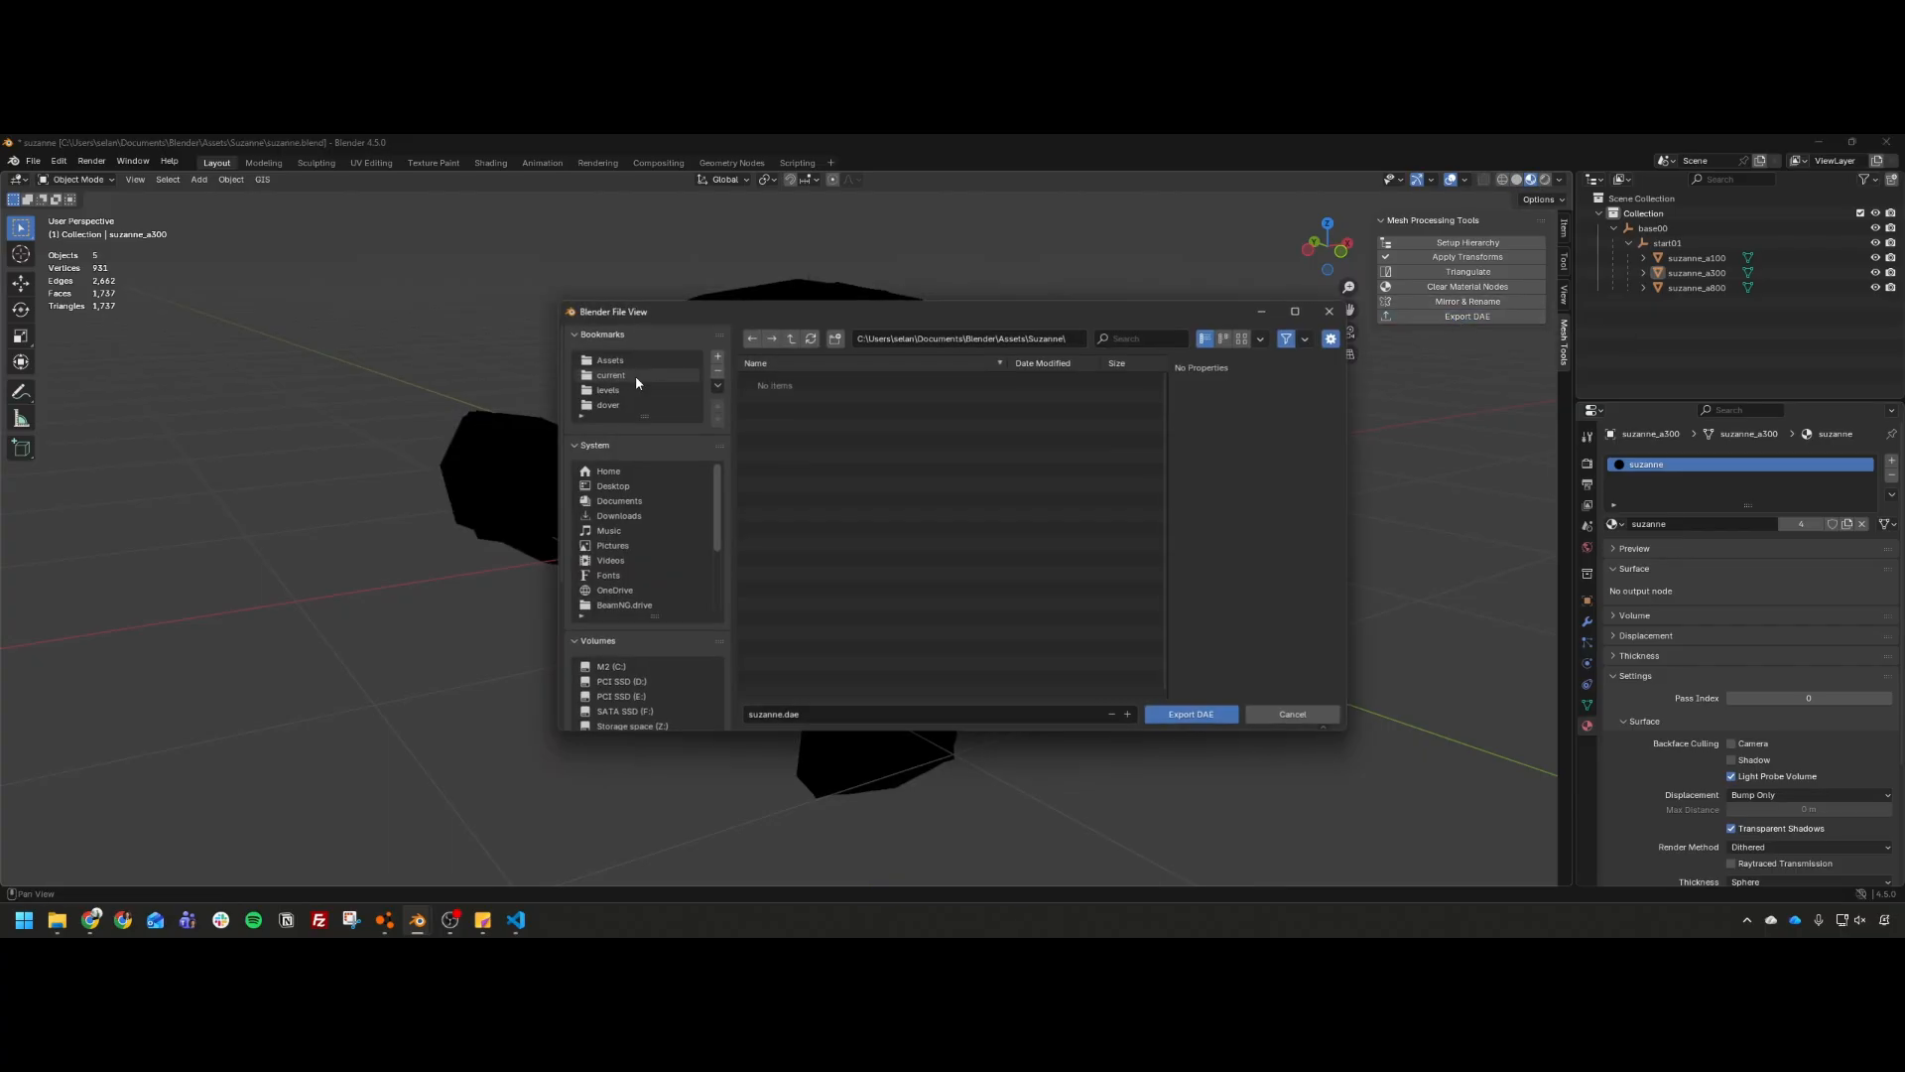
left_click(693, 404)
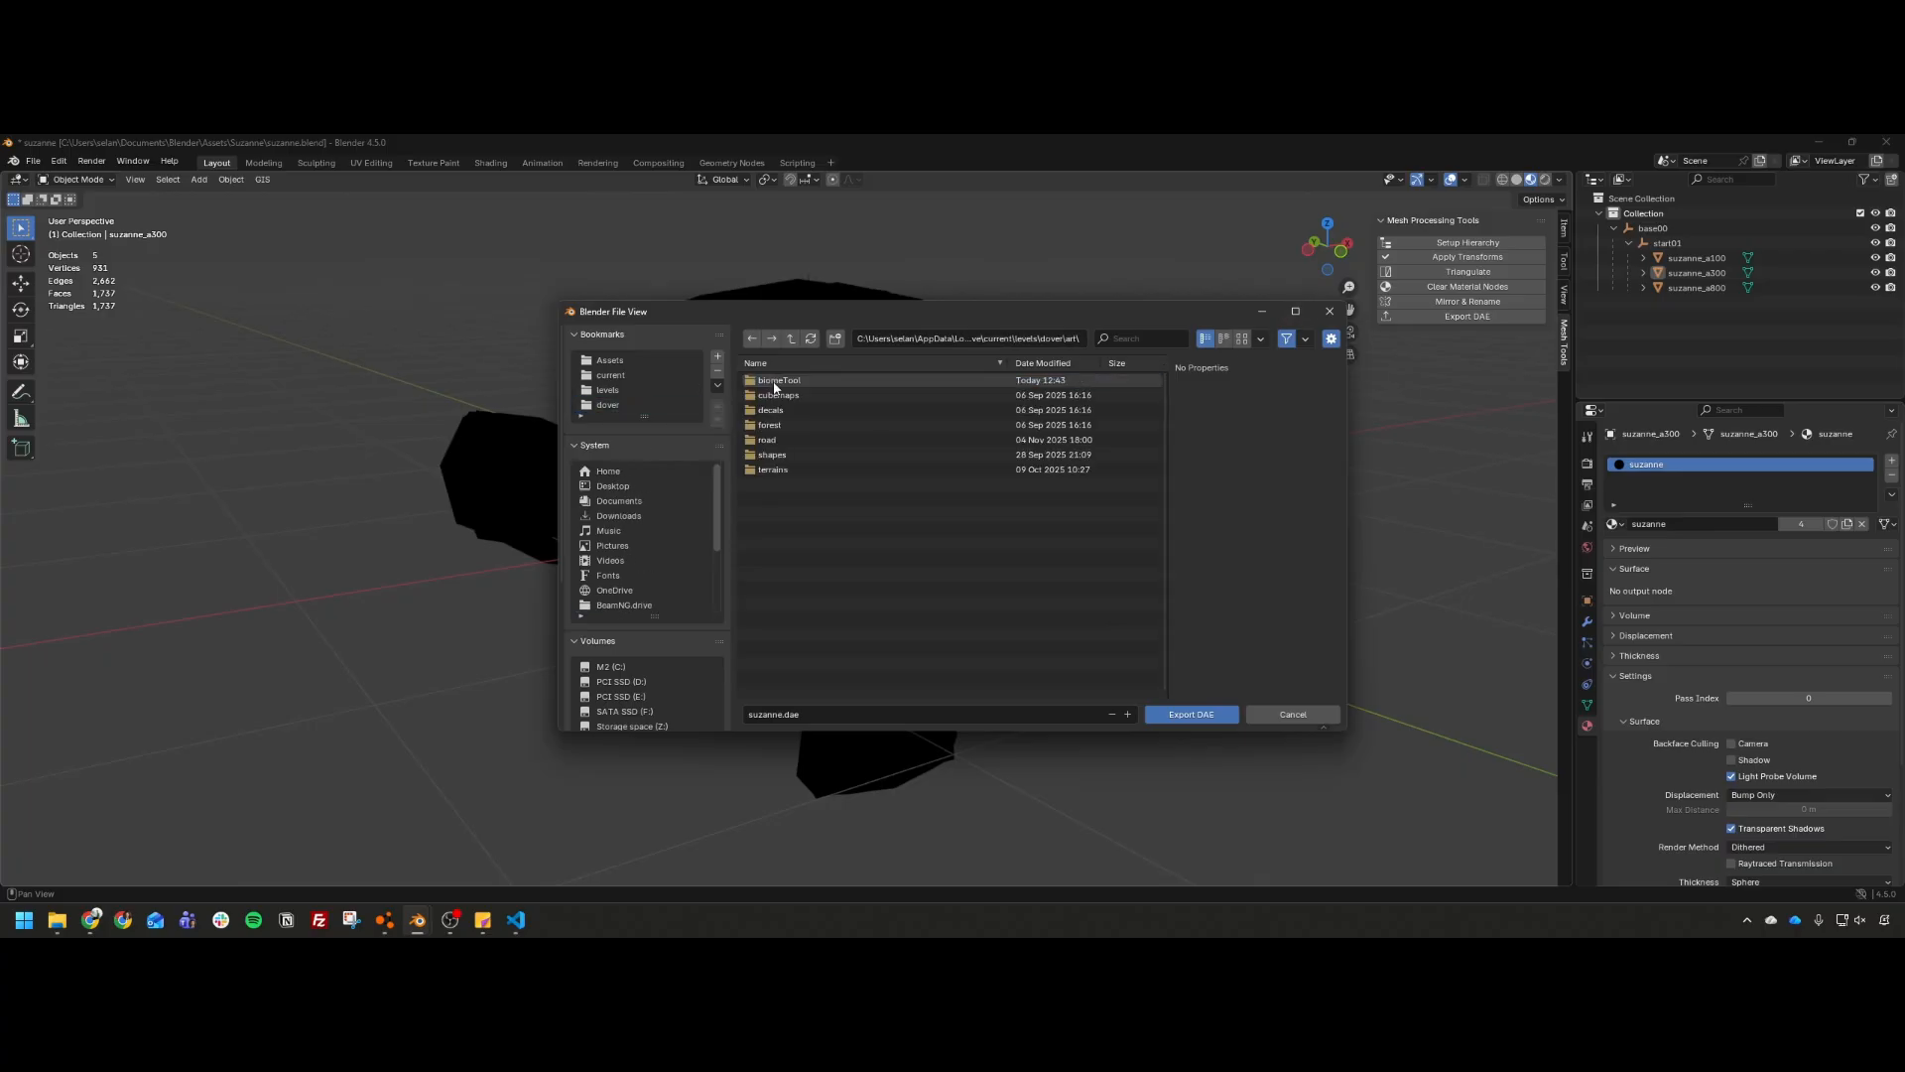
left_click(1330, 311)
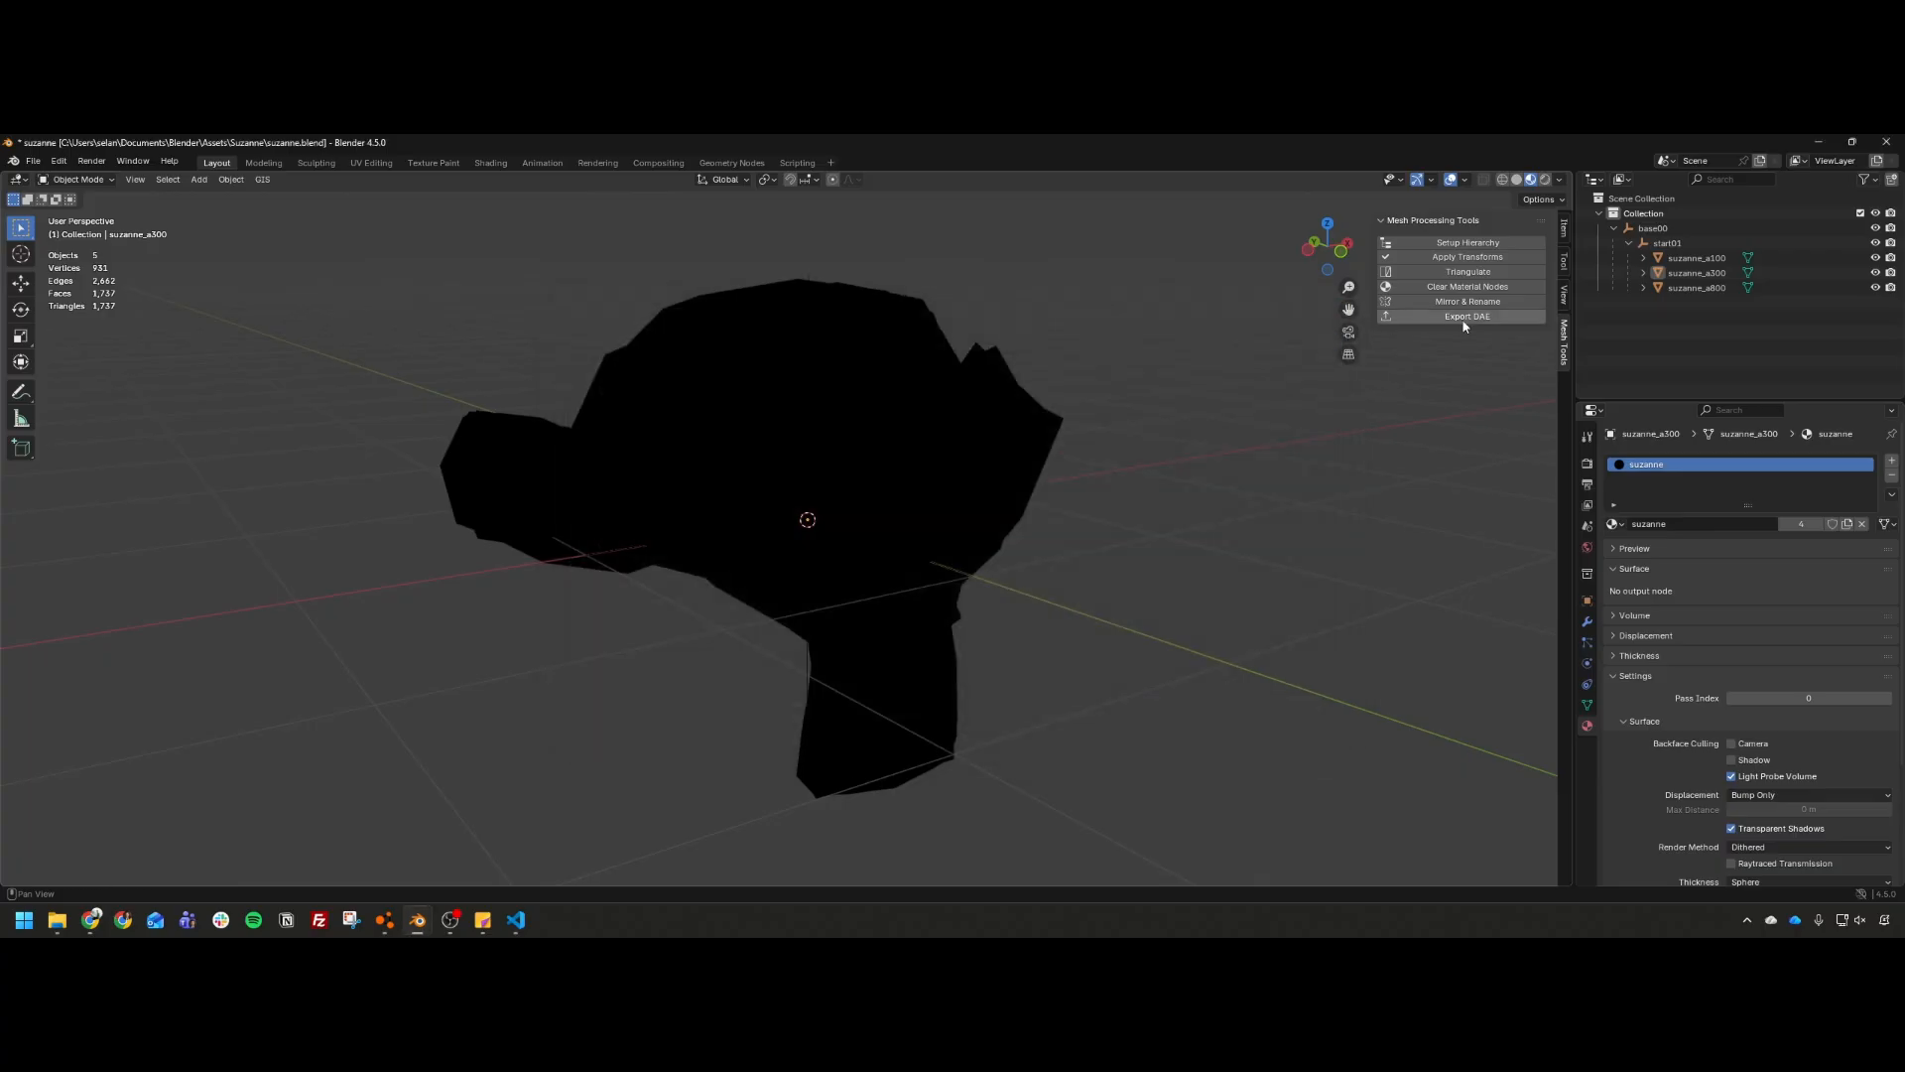
Step: Export the meshes as suzanne.dae into the dover level's art/shapes/props/suzanne folder using the Mesh Processing Tools
left_click(1451, 317)
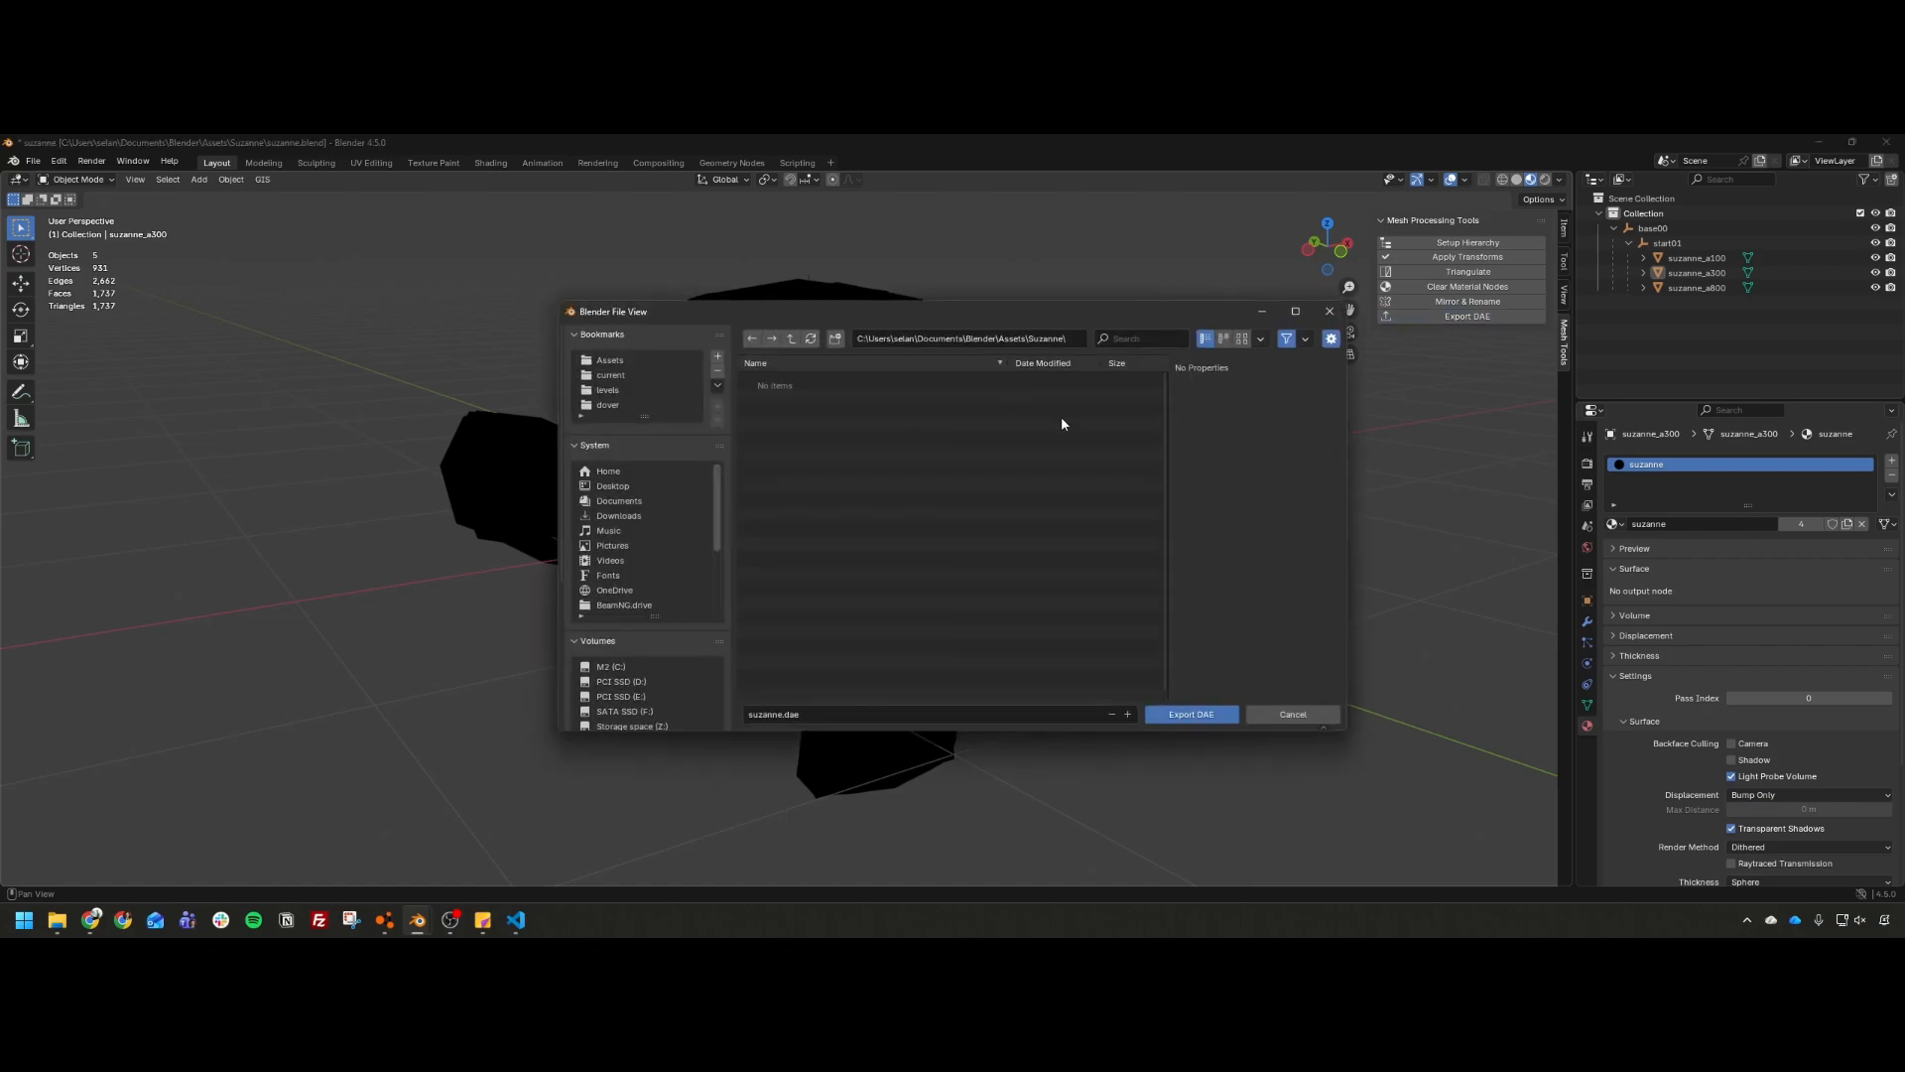
left_click(642, 406)
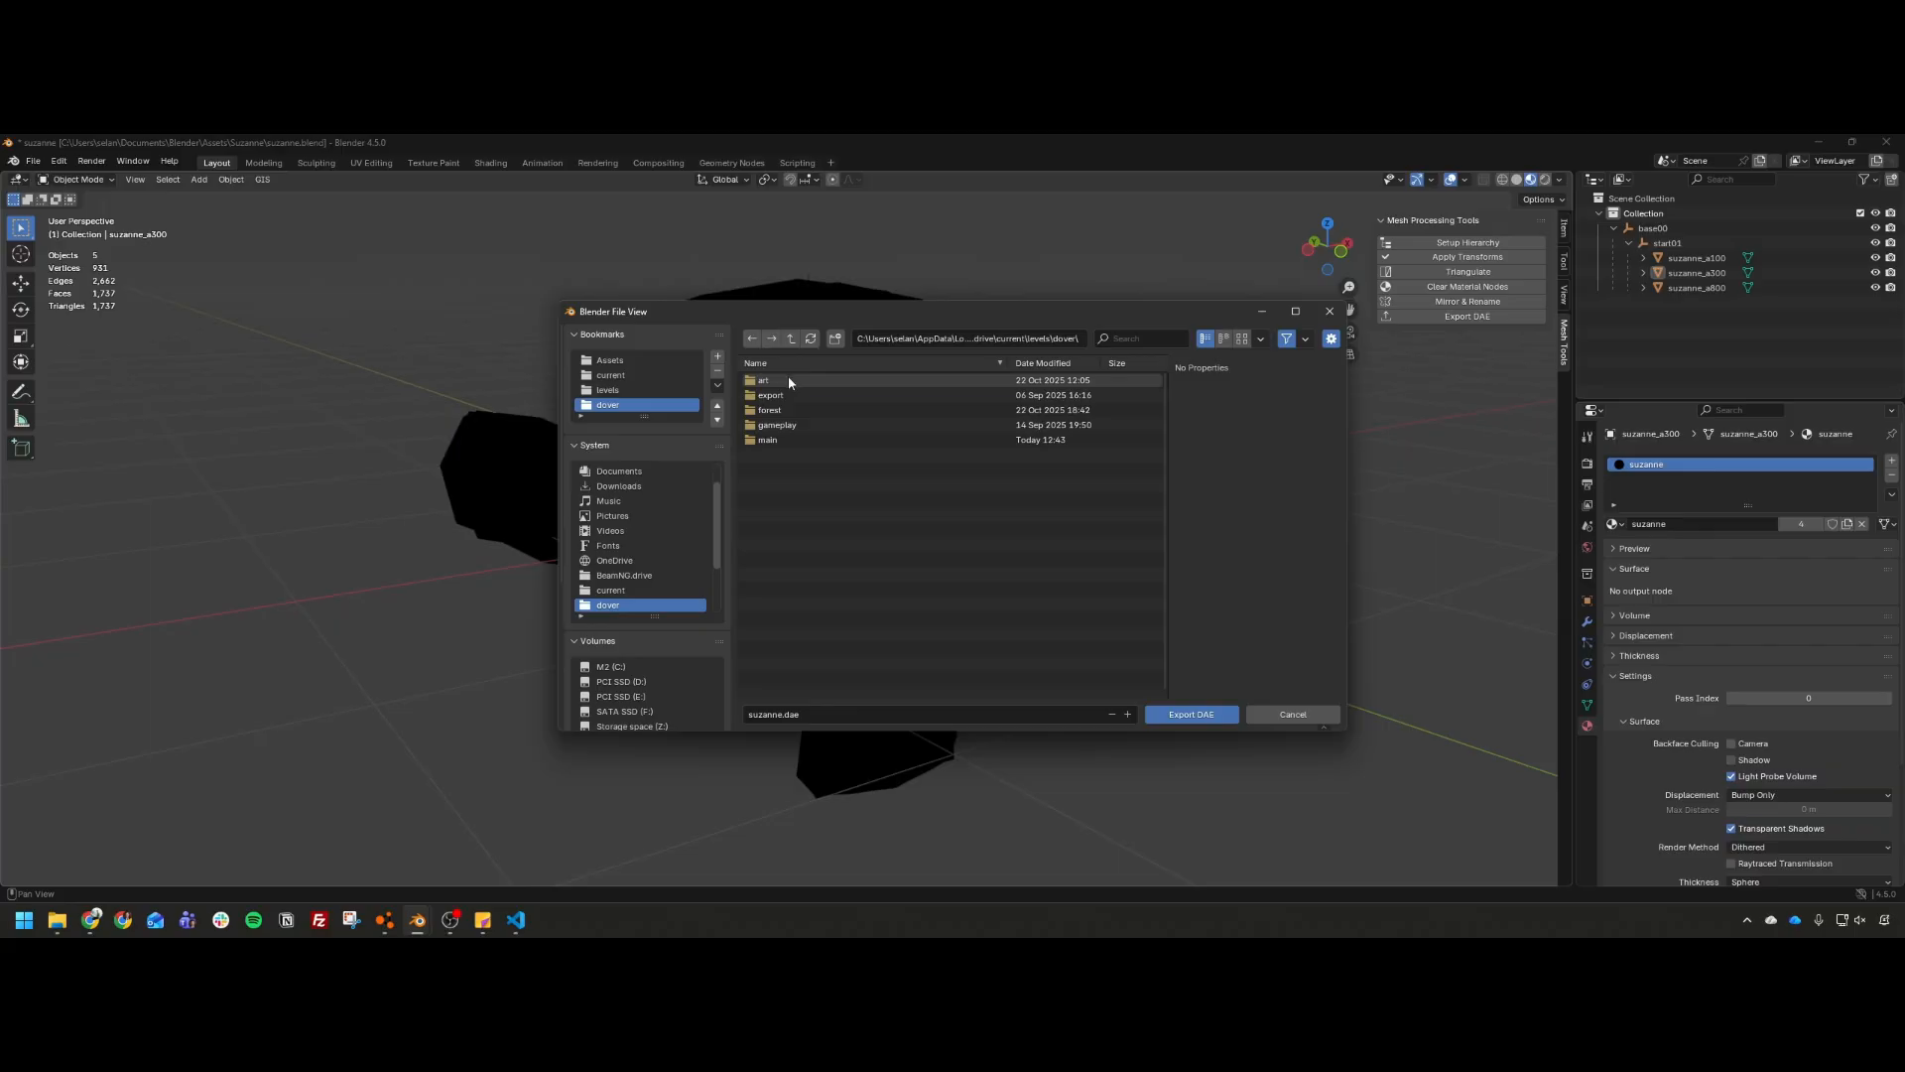
double_click(788, 380)
double_click(780, 455)
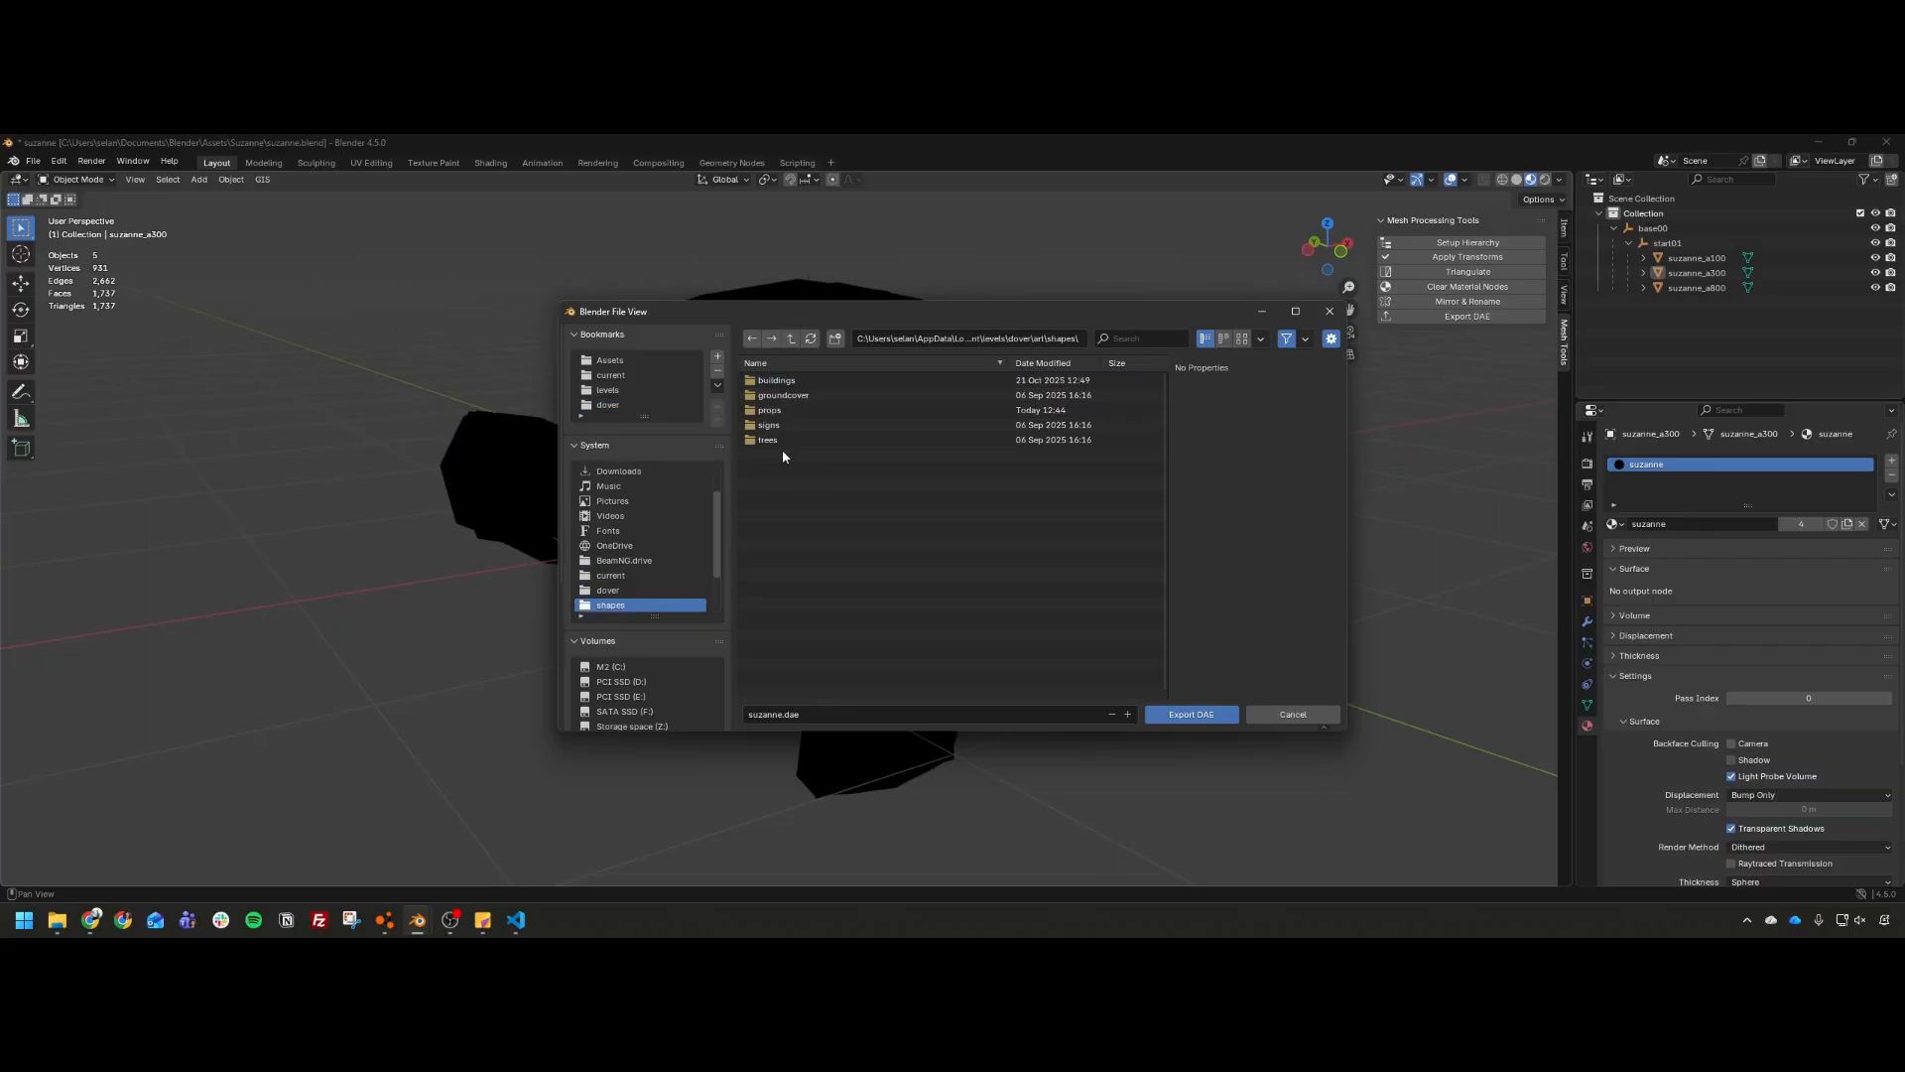
double_click(790, 424)
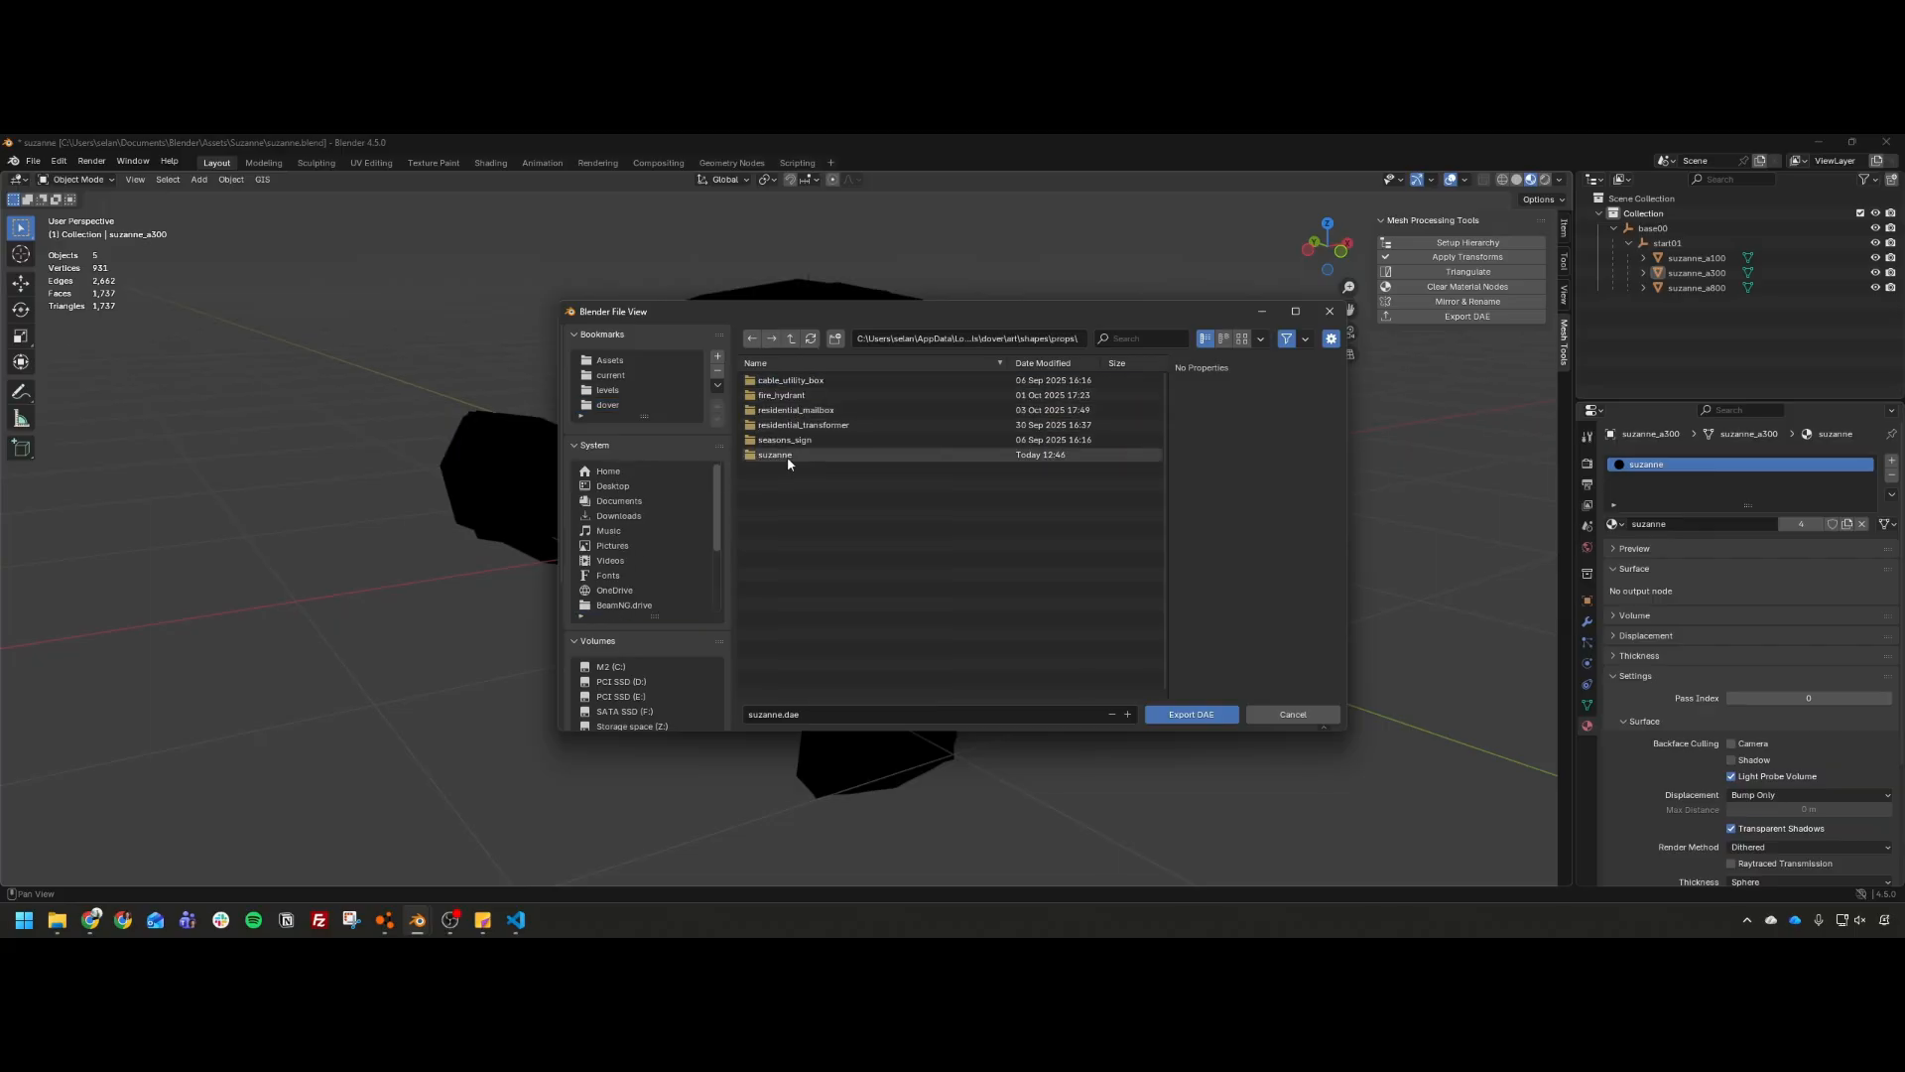
double_click(788, 455)
key("Return")
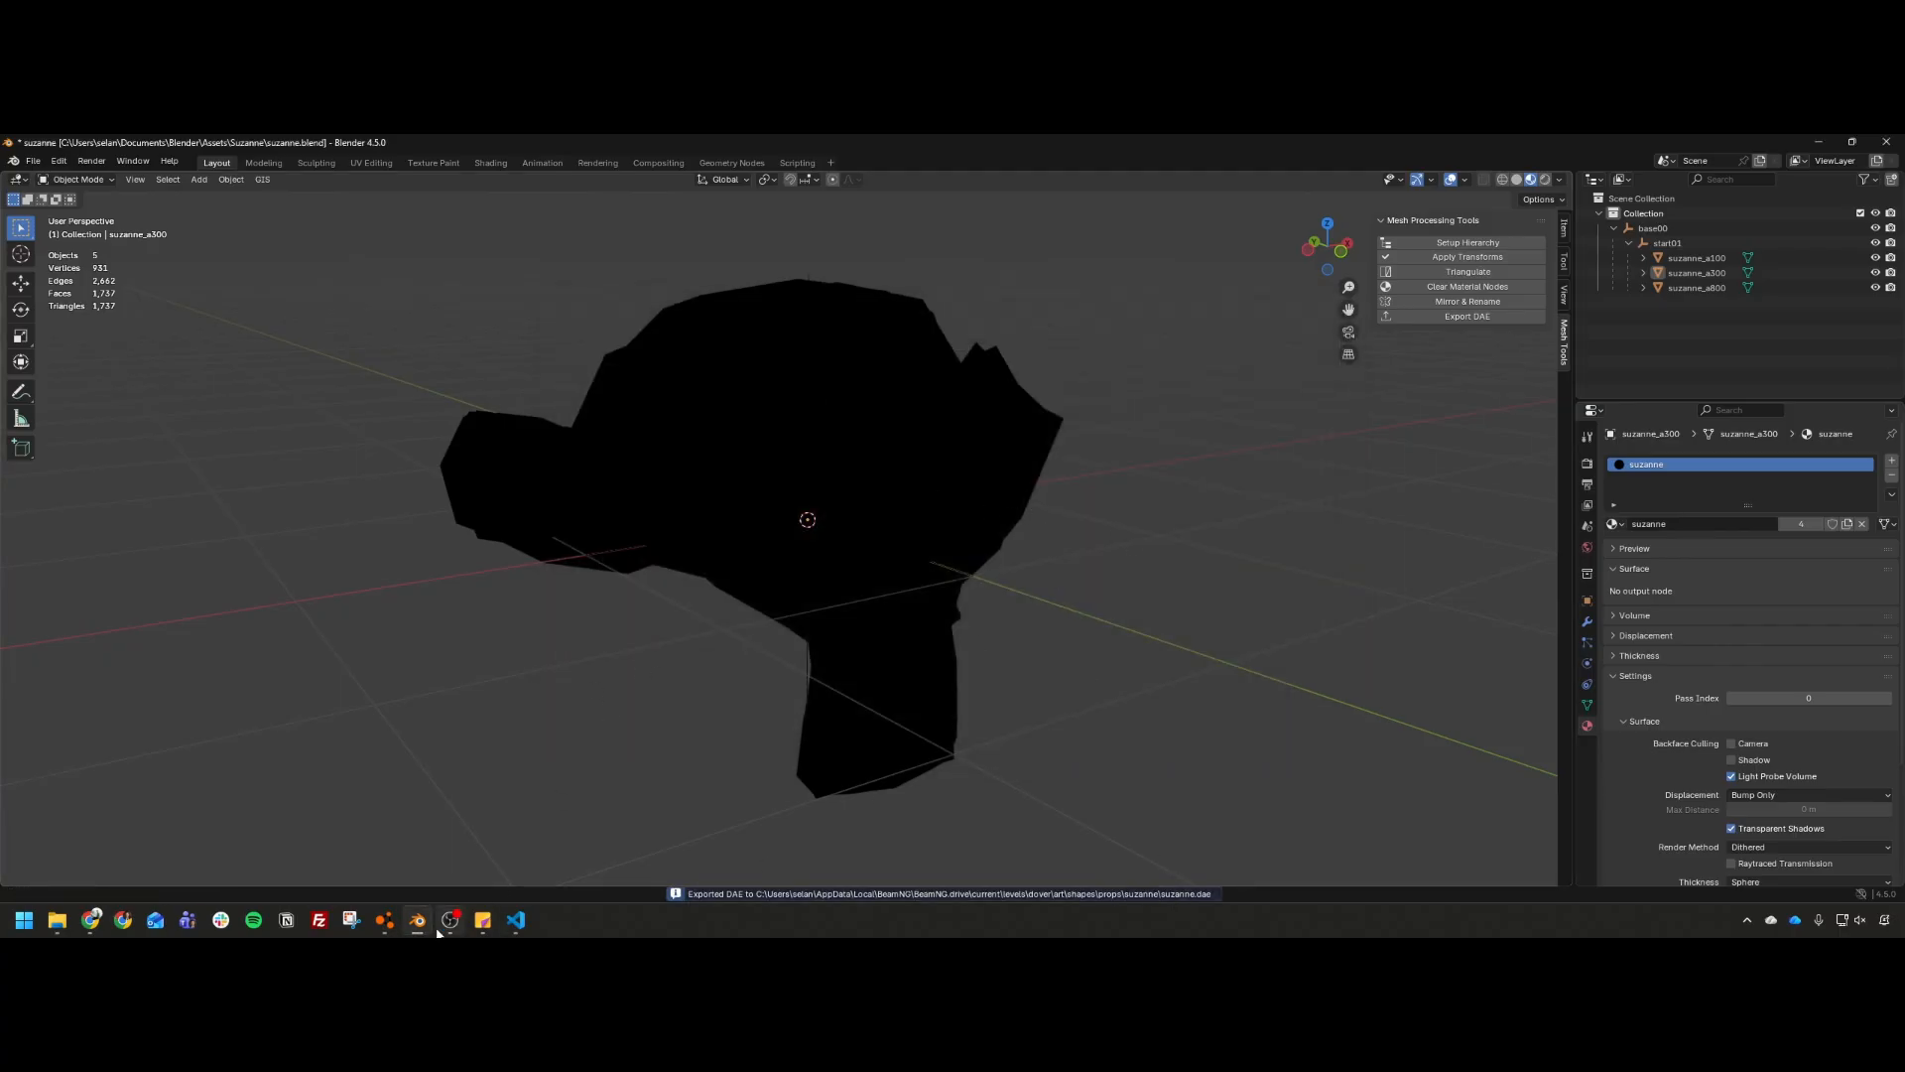
Step: Switch to the BeamNG.drive world editor, raise the blue Suzanne prop above the road, and deselect it
left_click(384, 920)
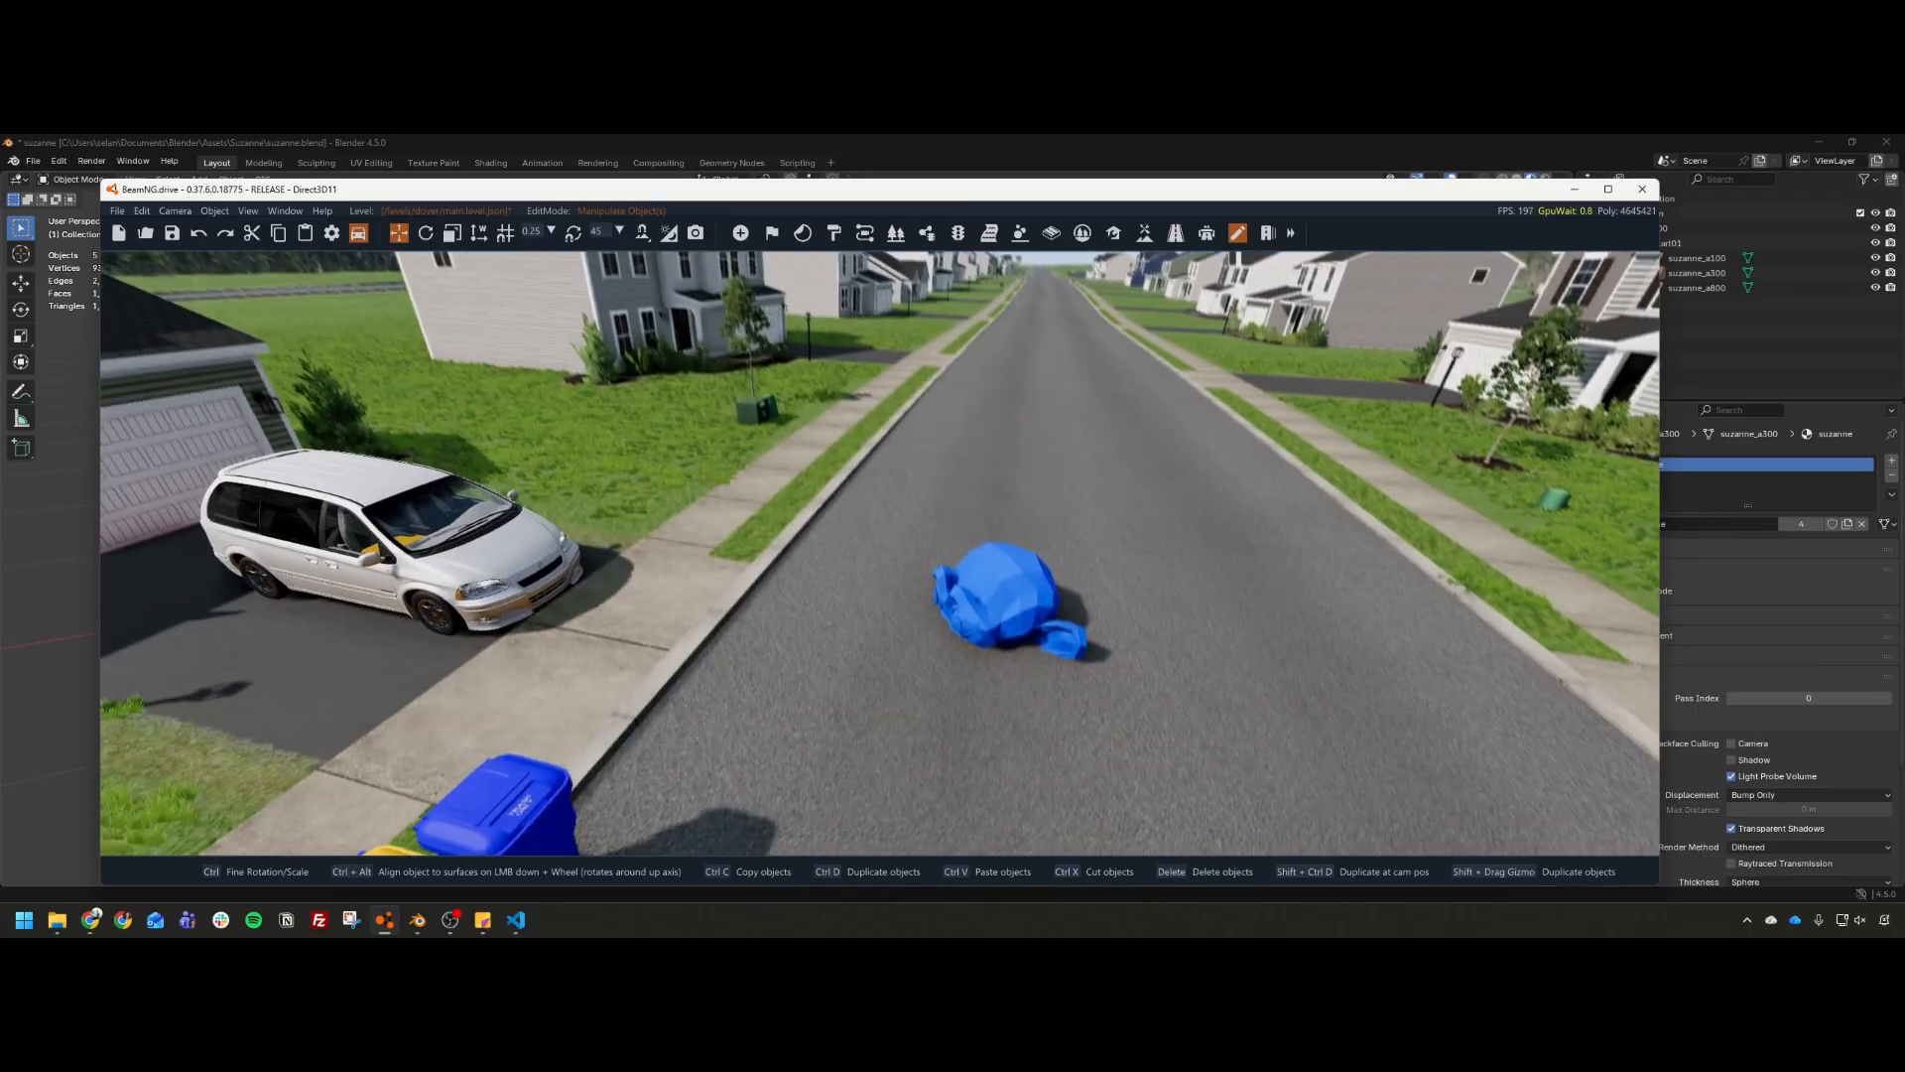
left_click(978, 550)
left_click_drag(875, 538, 875, 383)
left_click(1040, 526)
Step: Examine how the Suzanne prop's level of detail changes while flying the camera repeatedly away from it and back
key("a")
right_click_drag(774, 536, 913, 476)
left_click(913, 476)
left_click(1127, 484)
key("s")
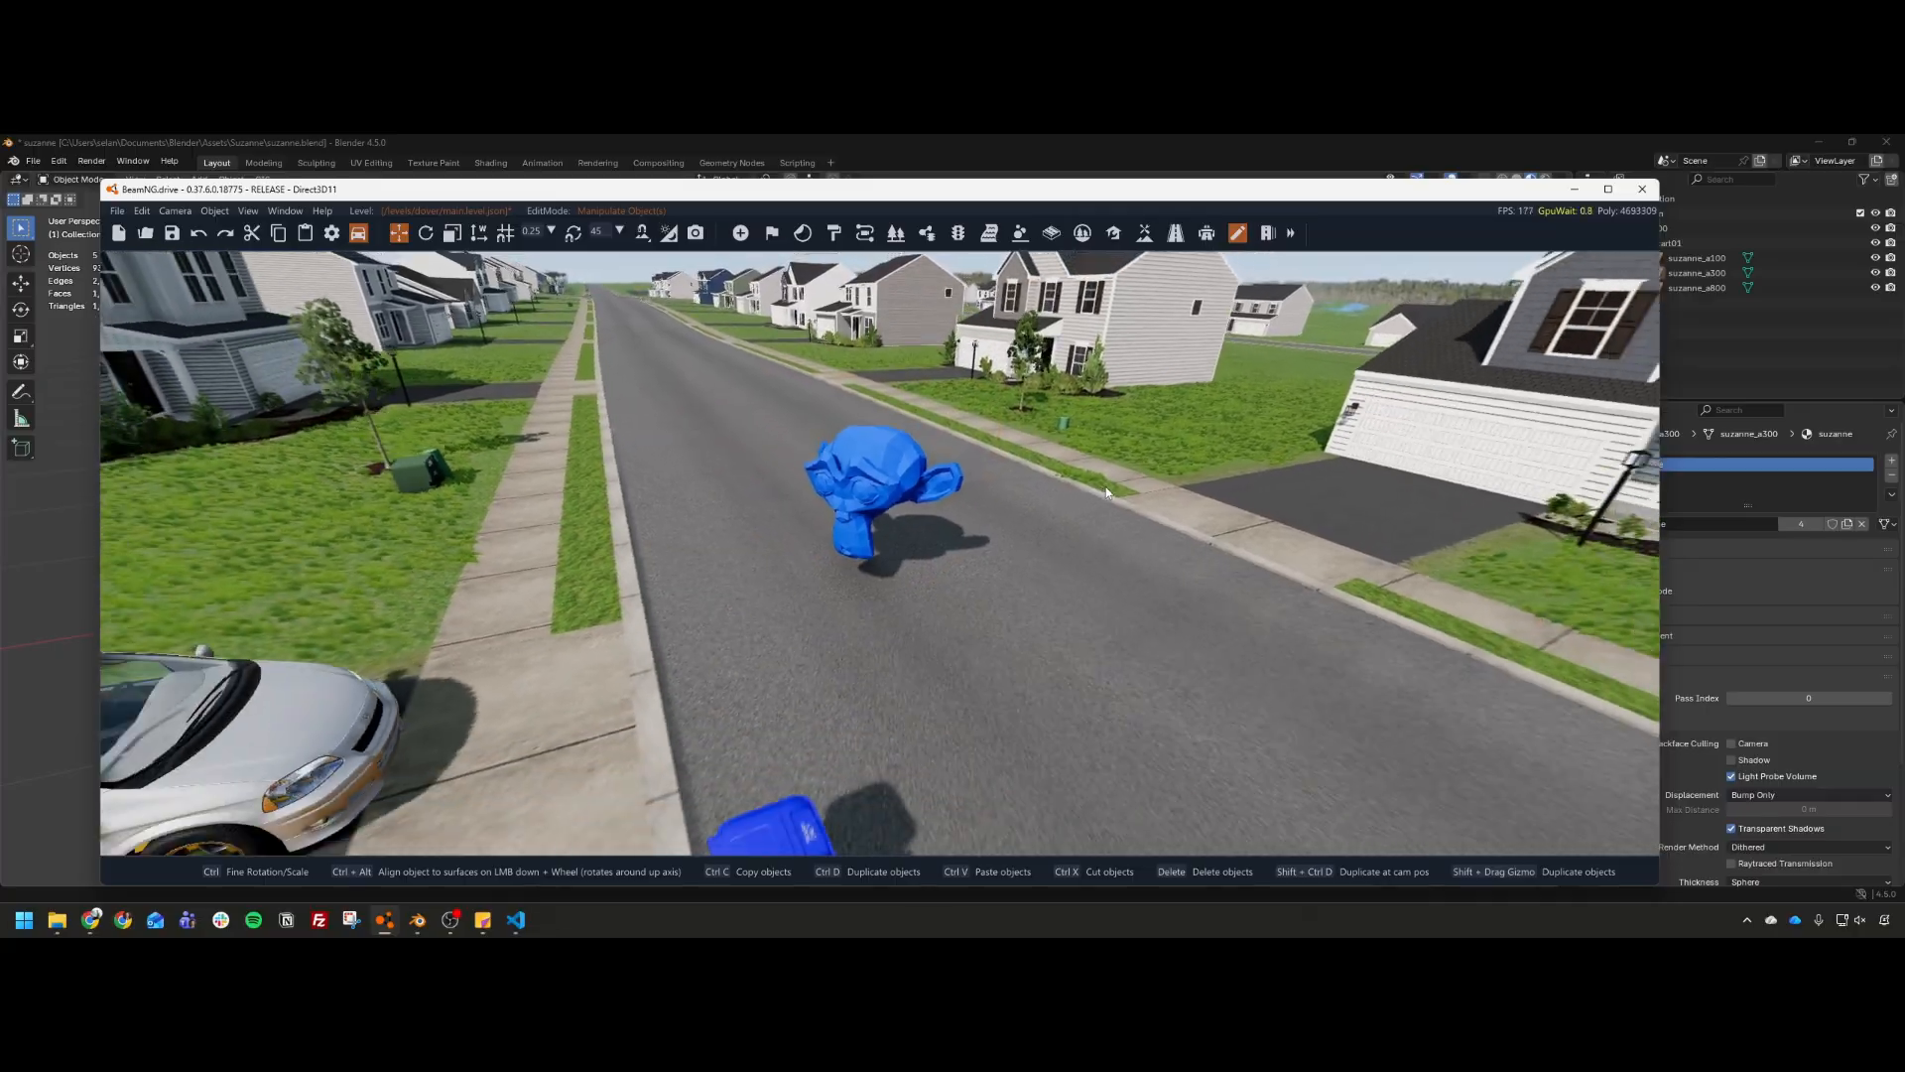
key("w")
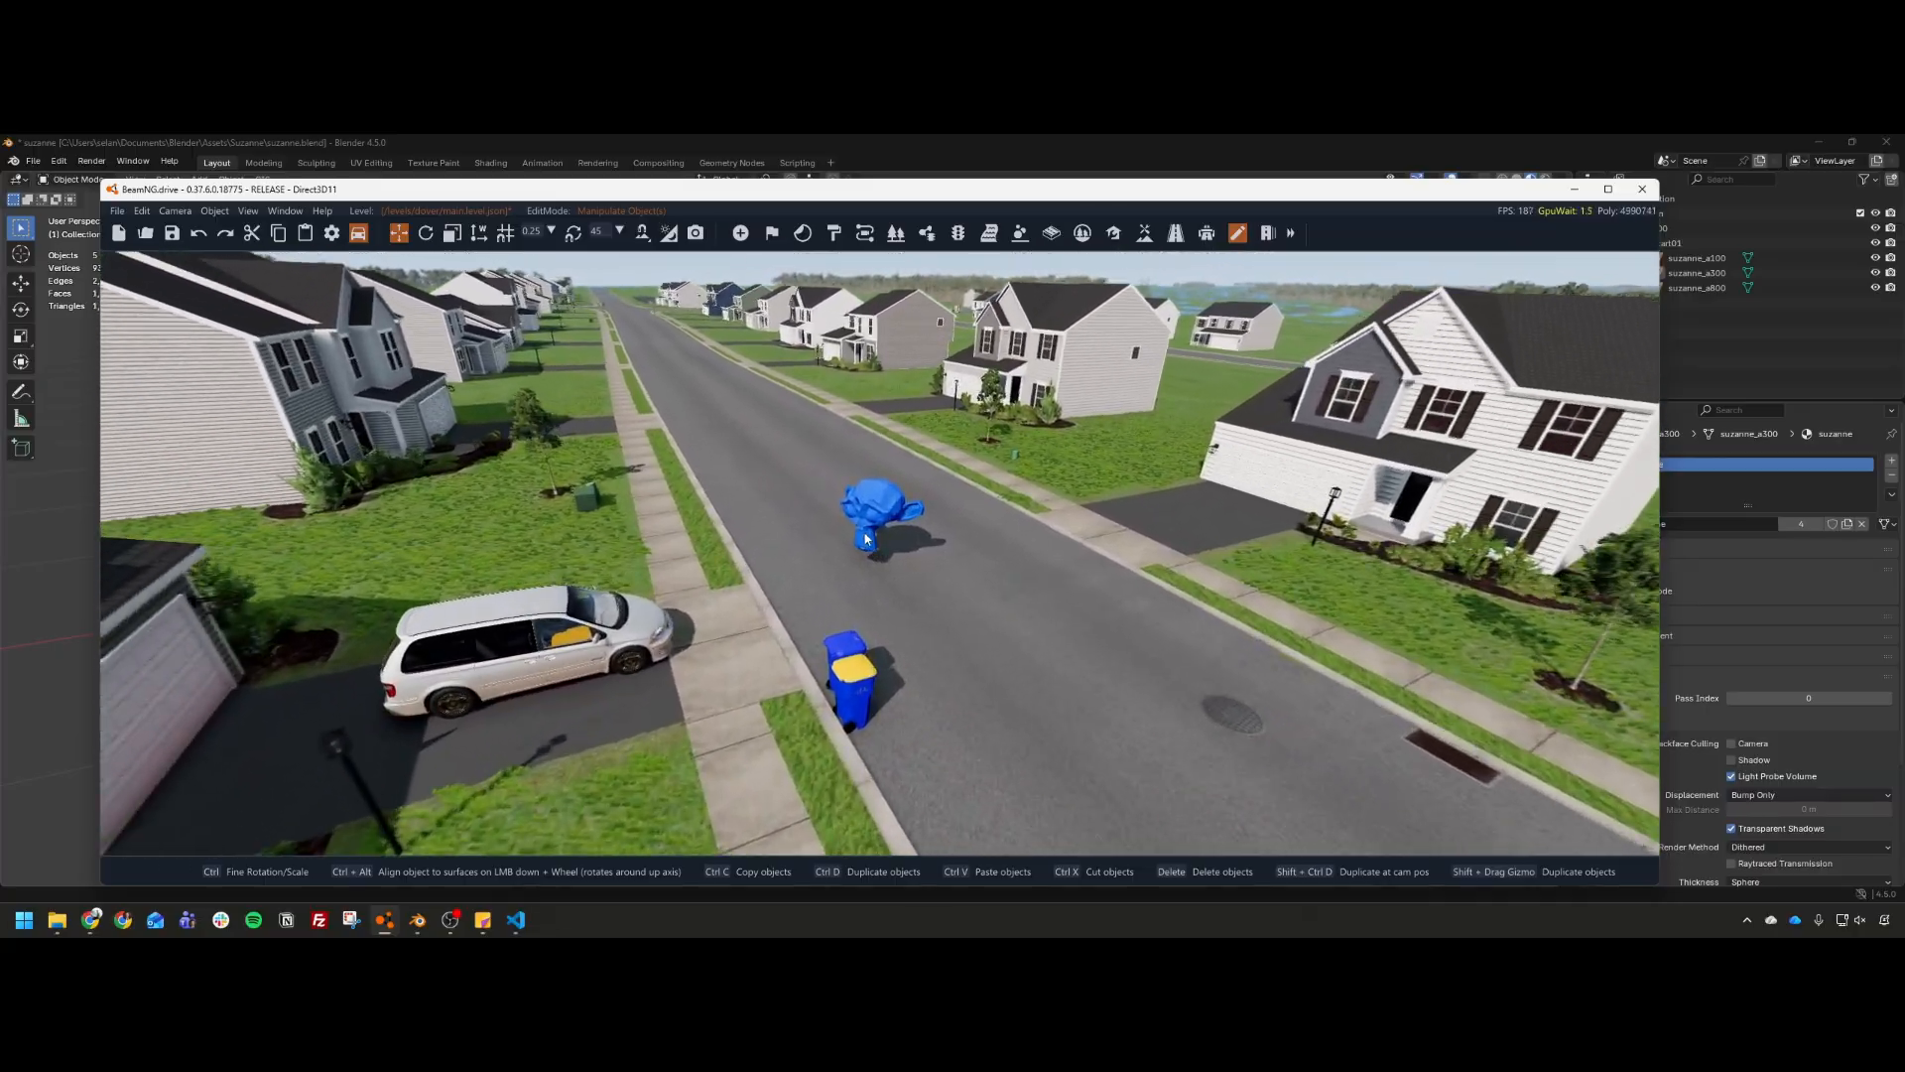
key("s")
key("w")
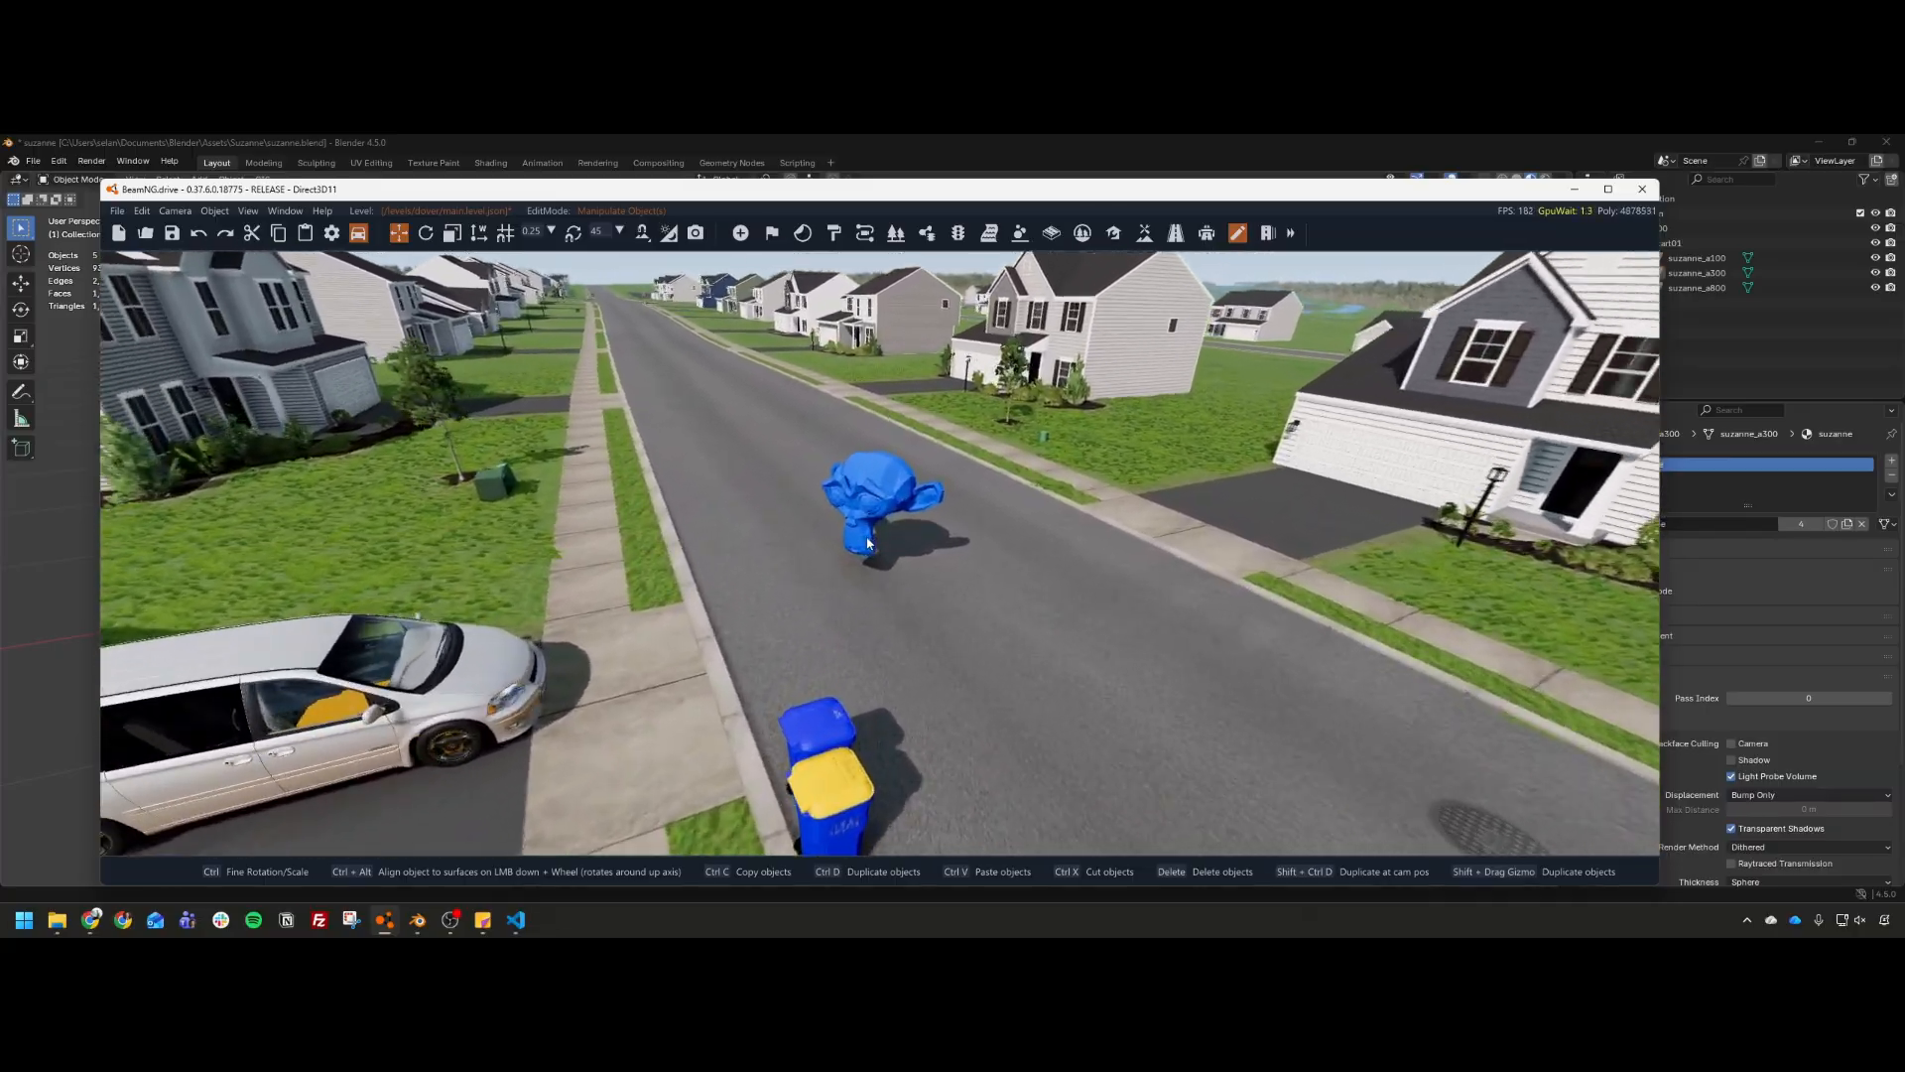
key("s")
key("s")
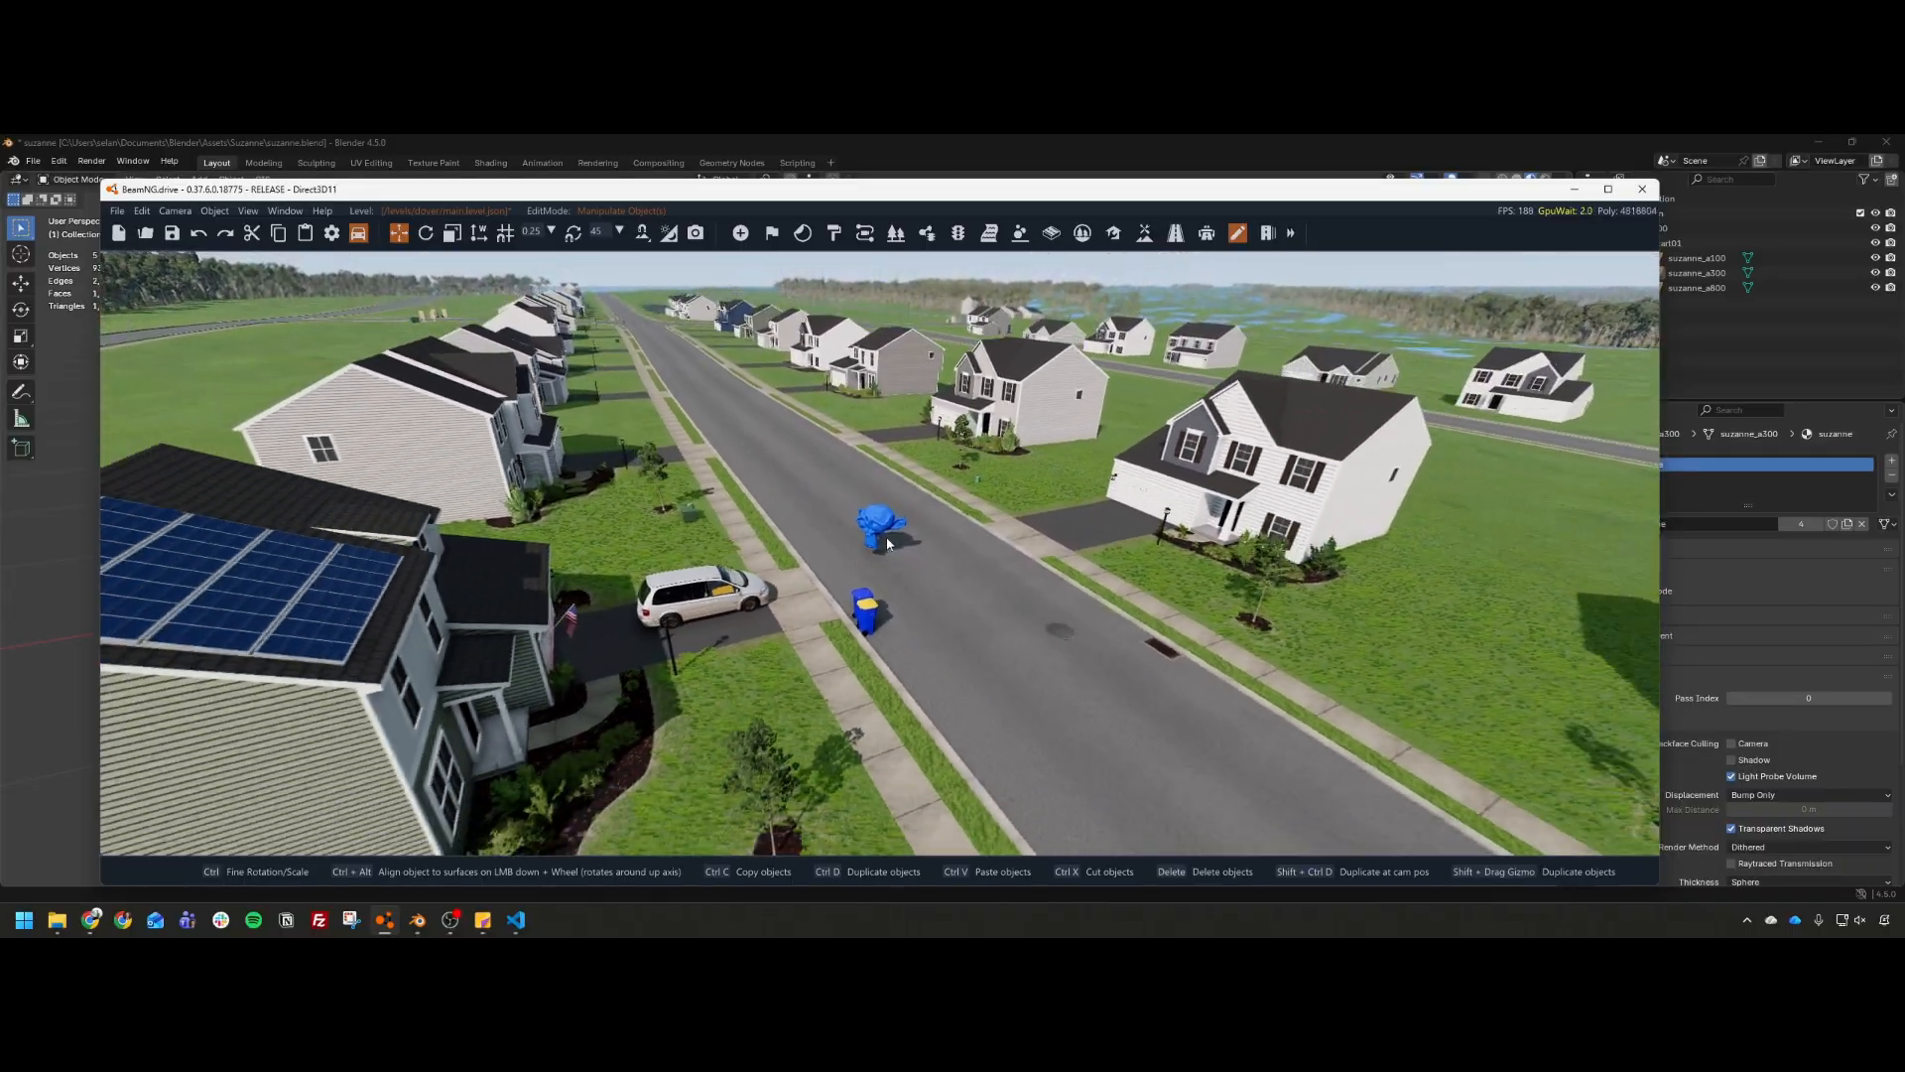
key("w")
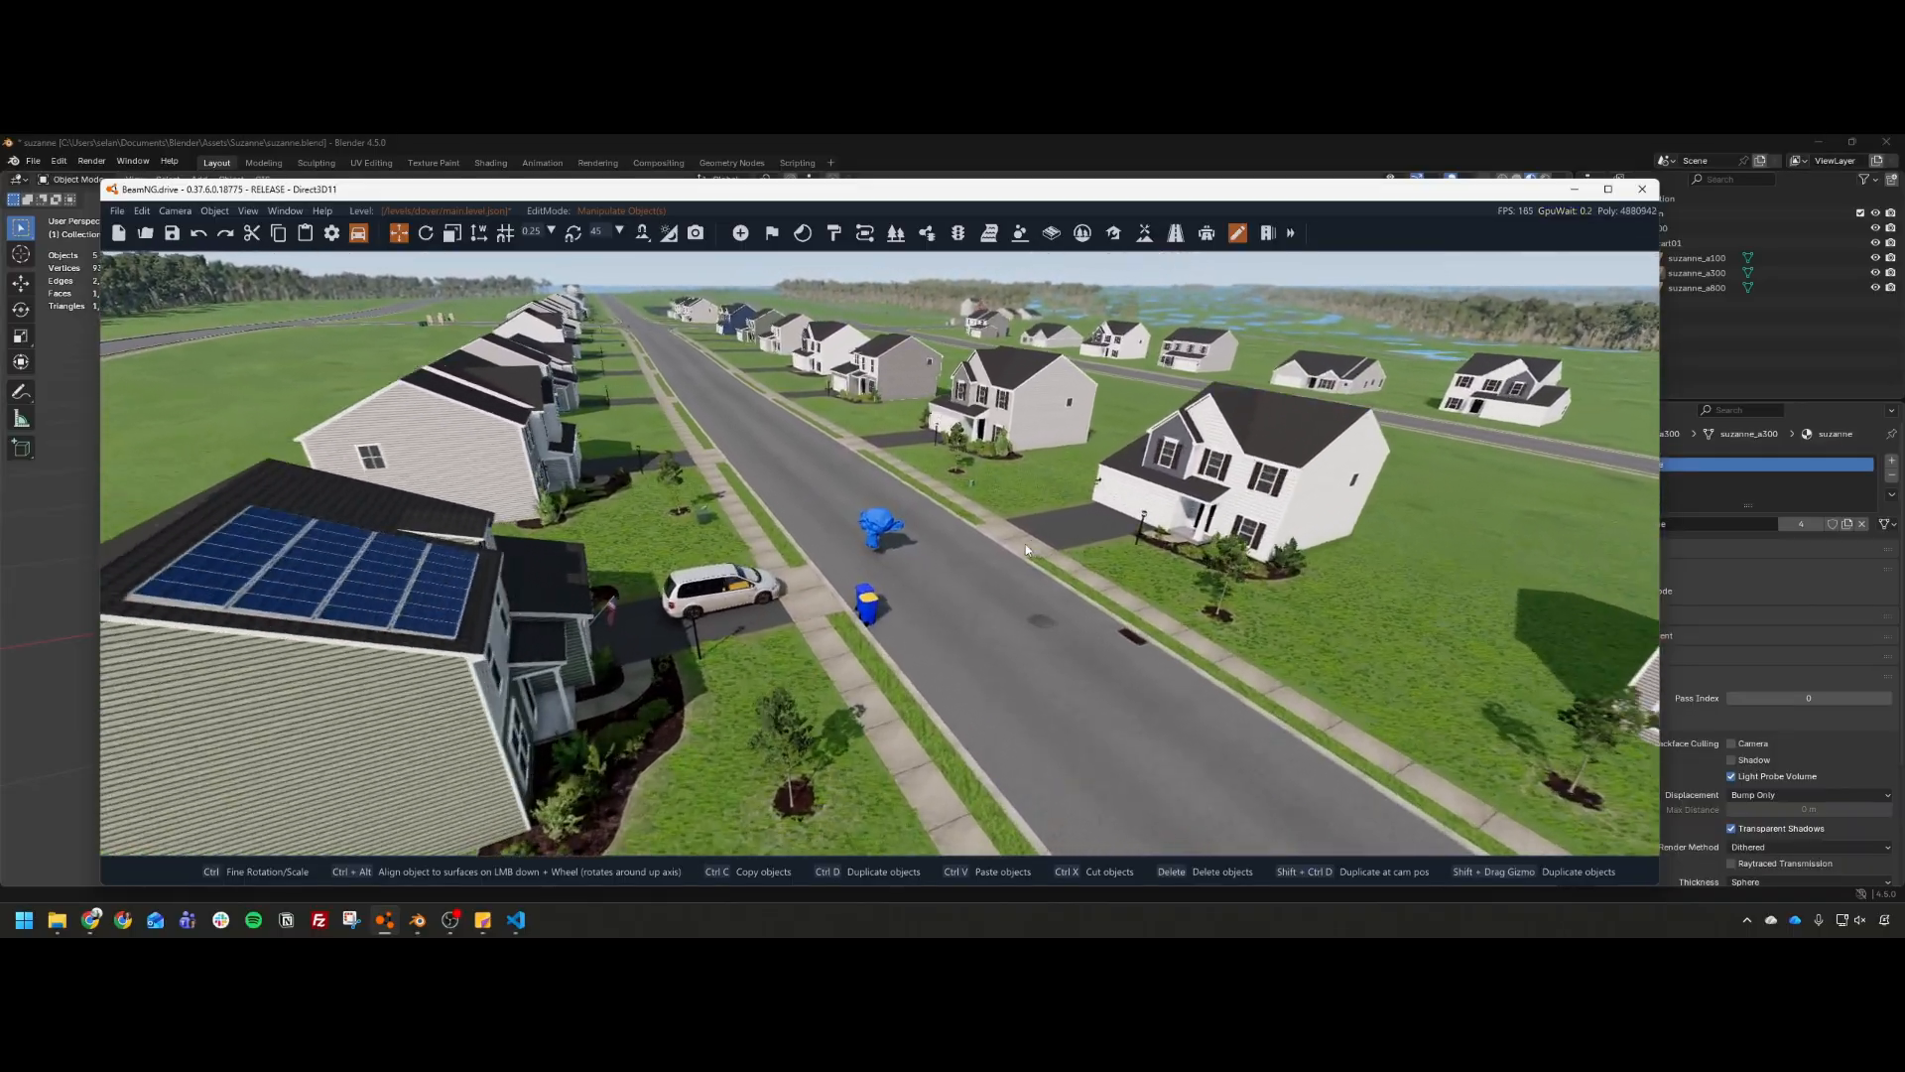
key("w")
right_click_drag(1016, 547, 1013, 558)
key("s")
key("s")
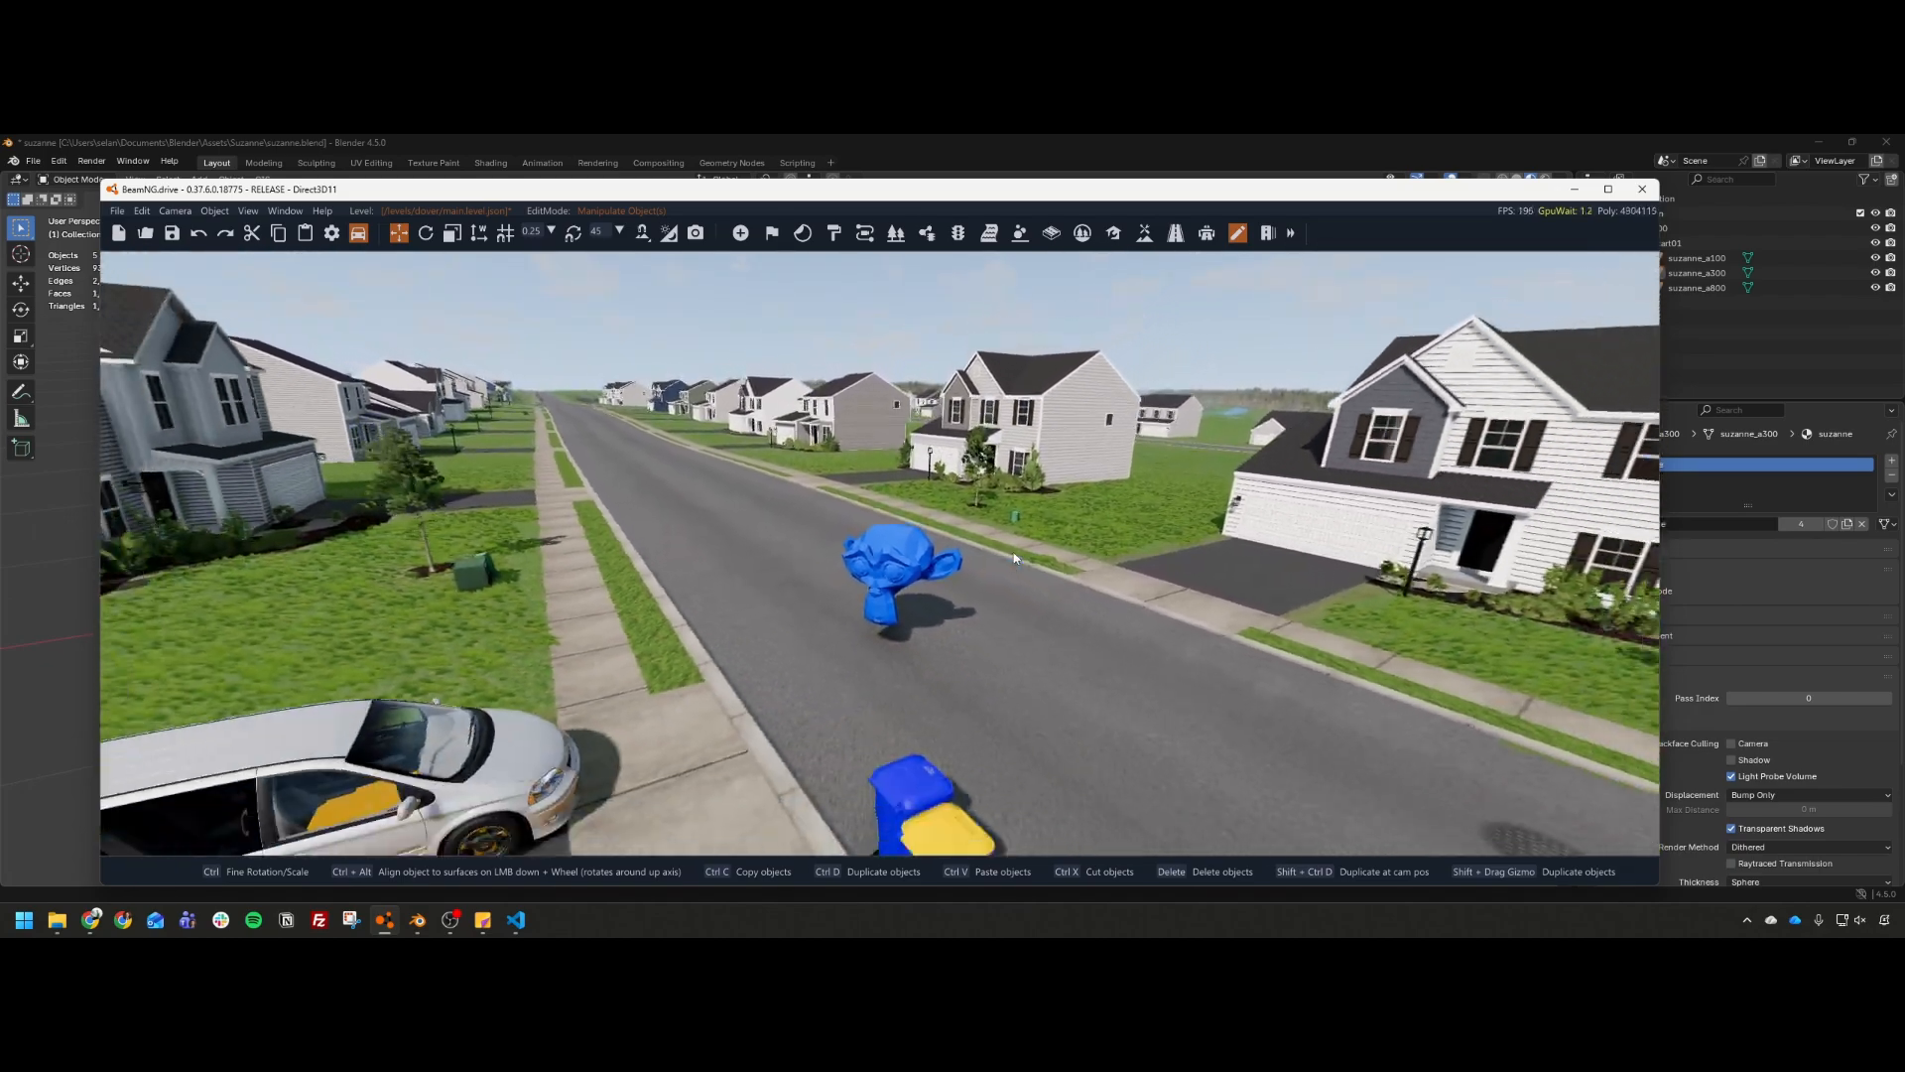
key("s")
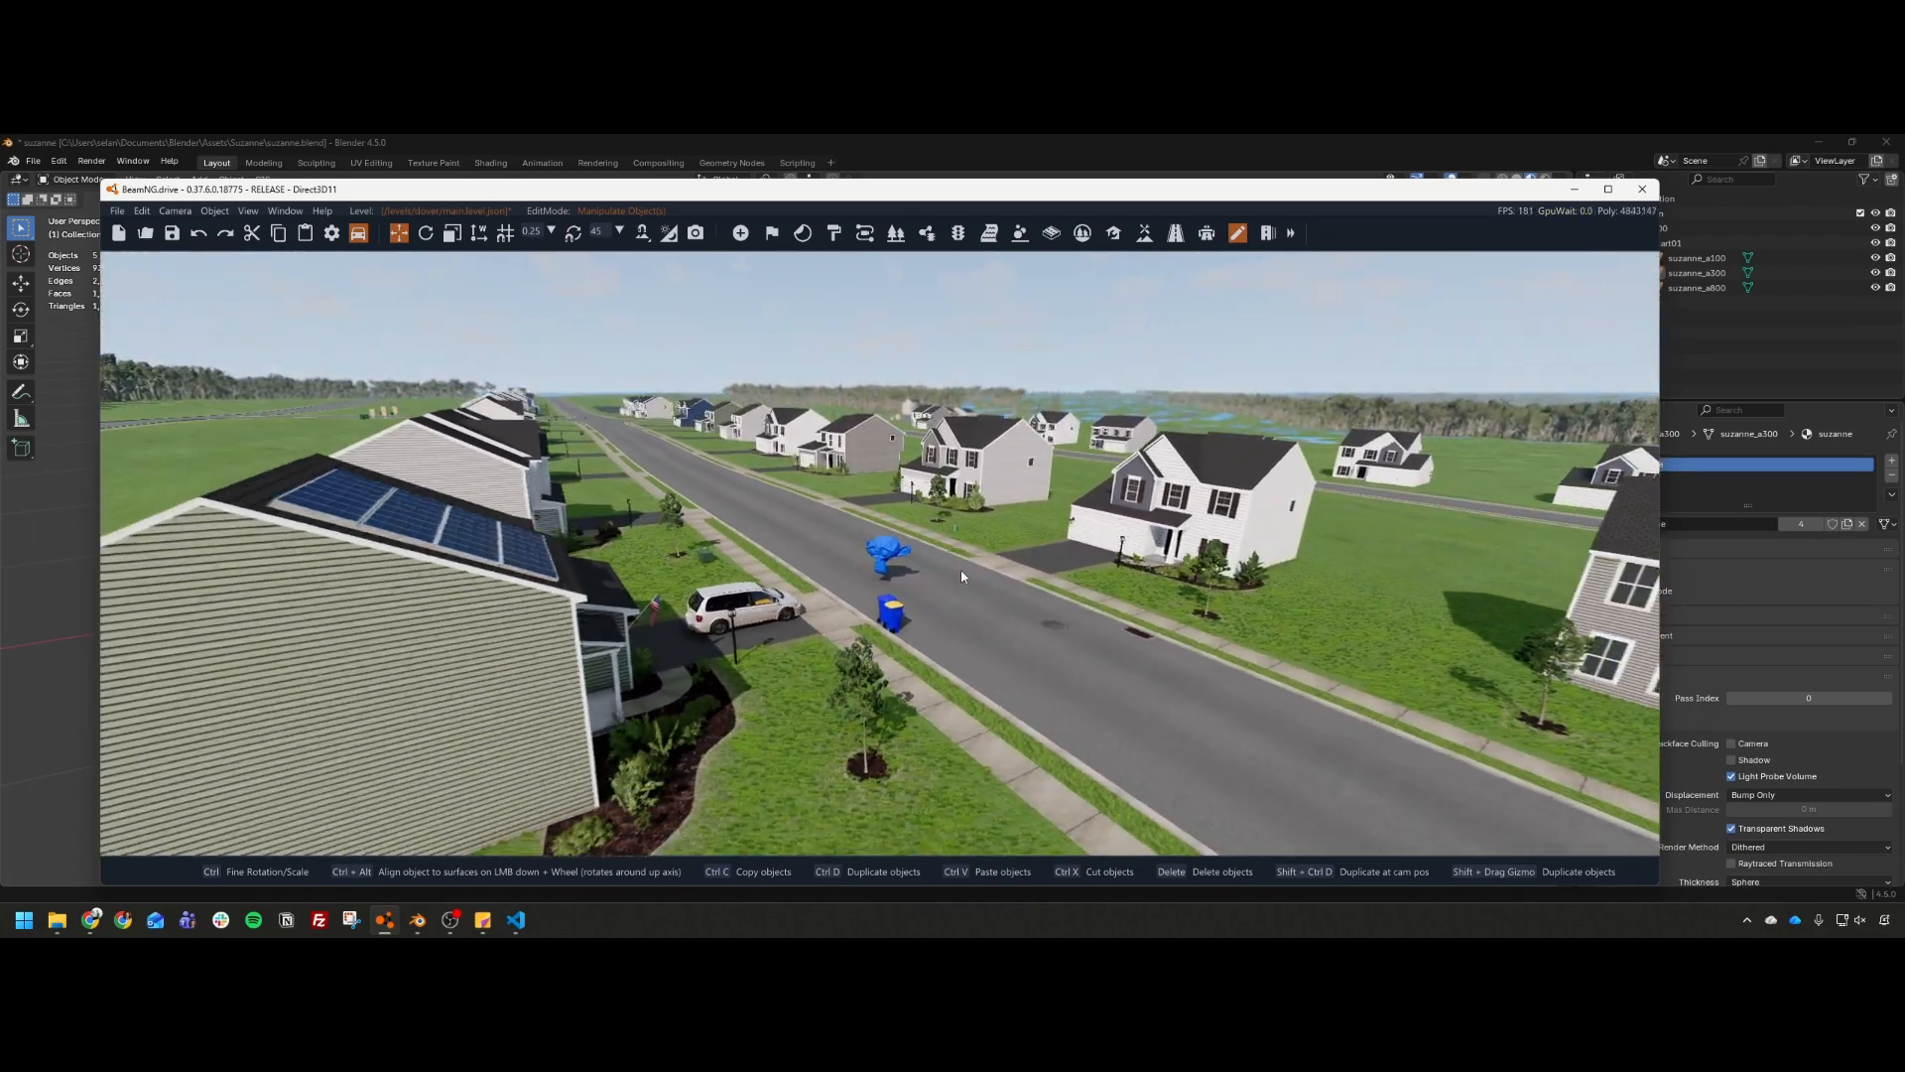
key("w")
right_click_drag(961, 570, 964, 562)
key("w")
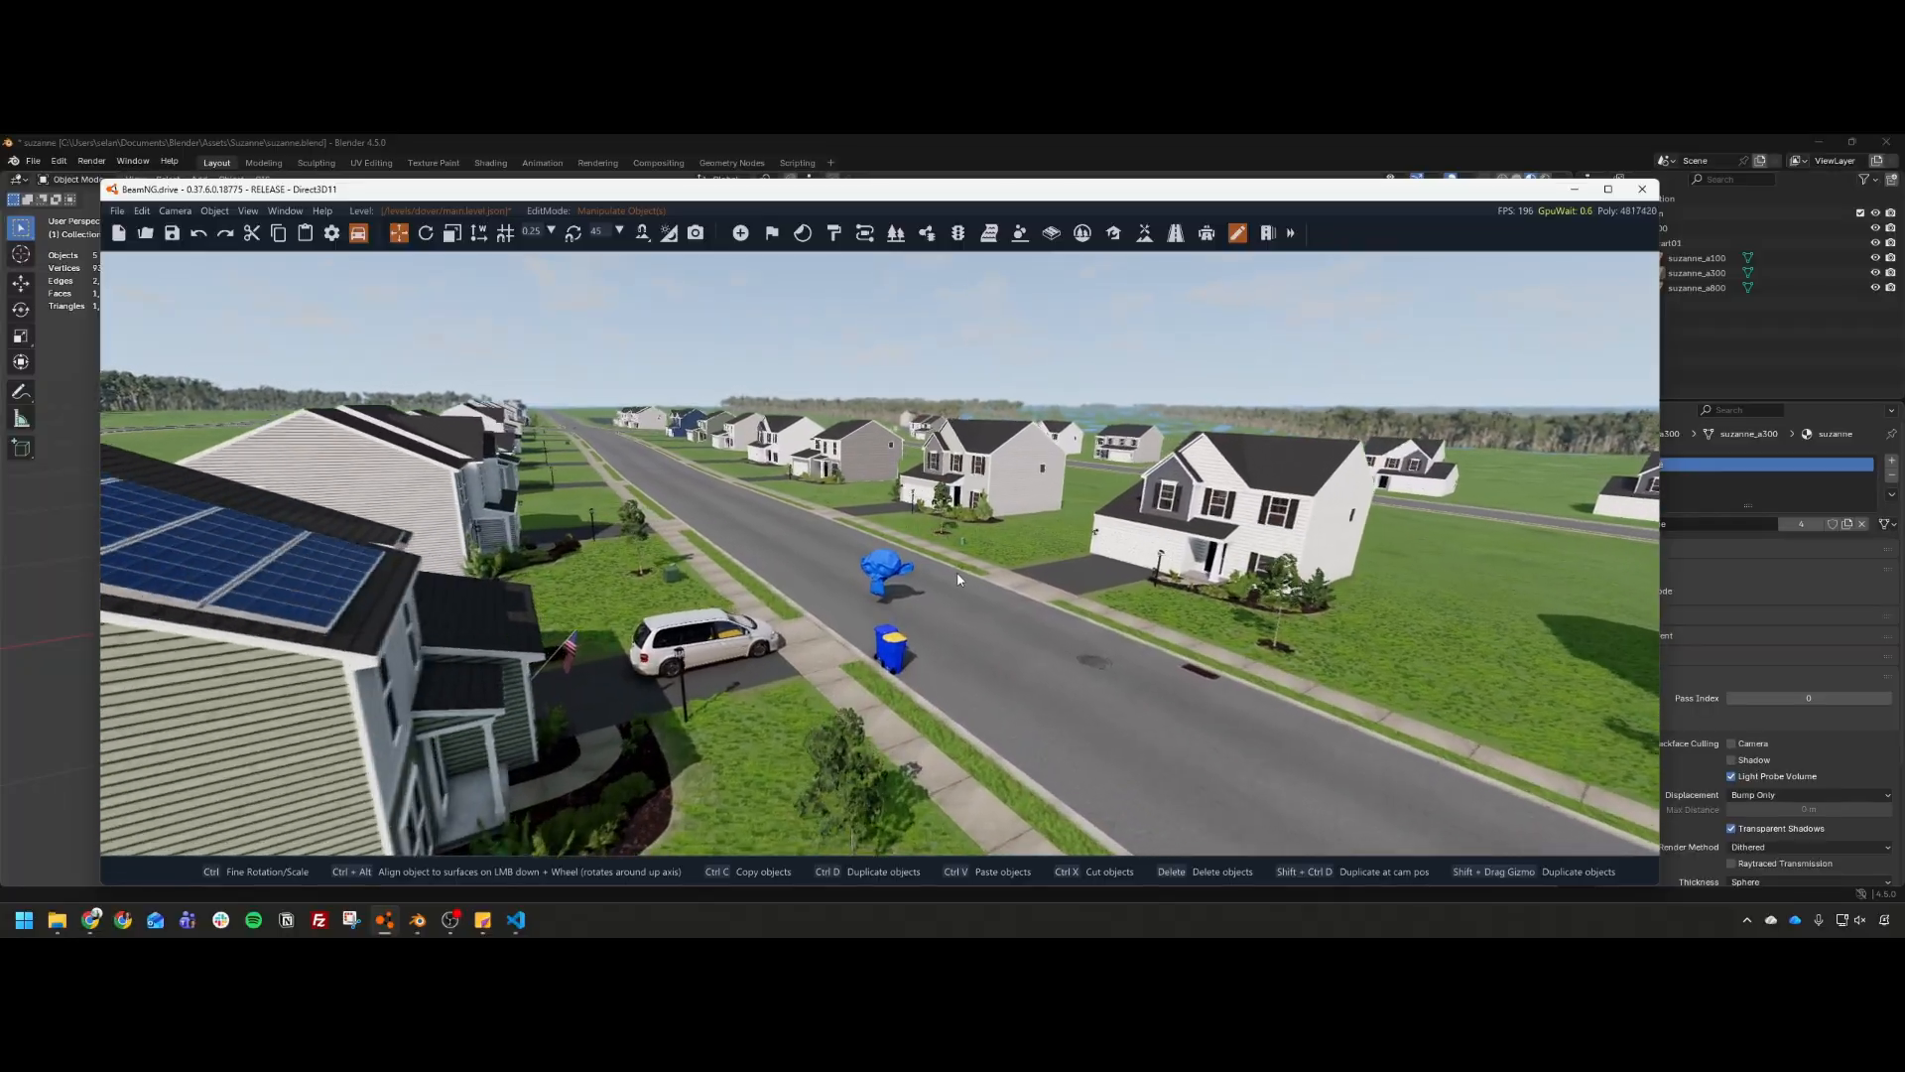
key("w")
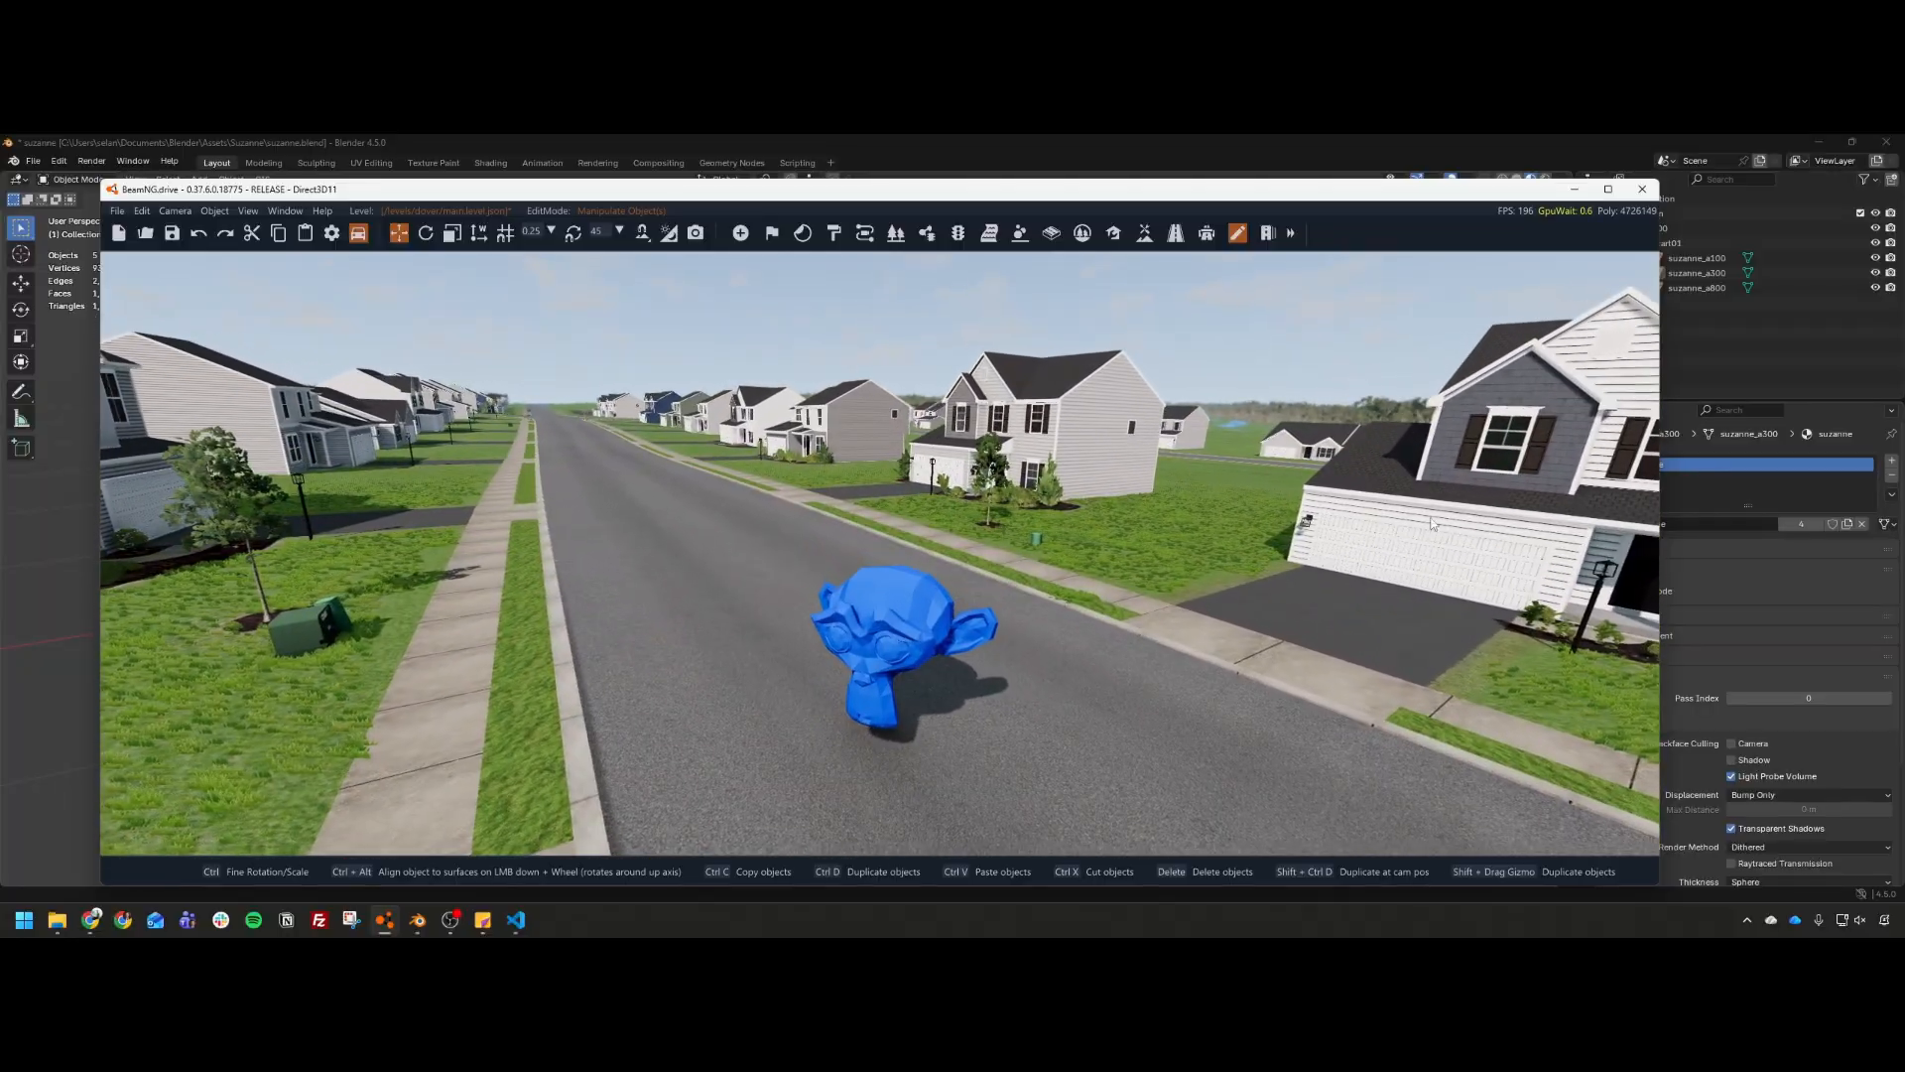
Step: Examine the window, shutter and siding detail of the white house across the road from close up
right_click_drag(933, 586, 1036, 554)
key("w")
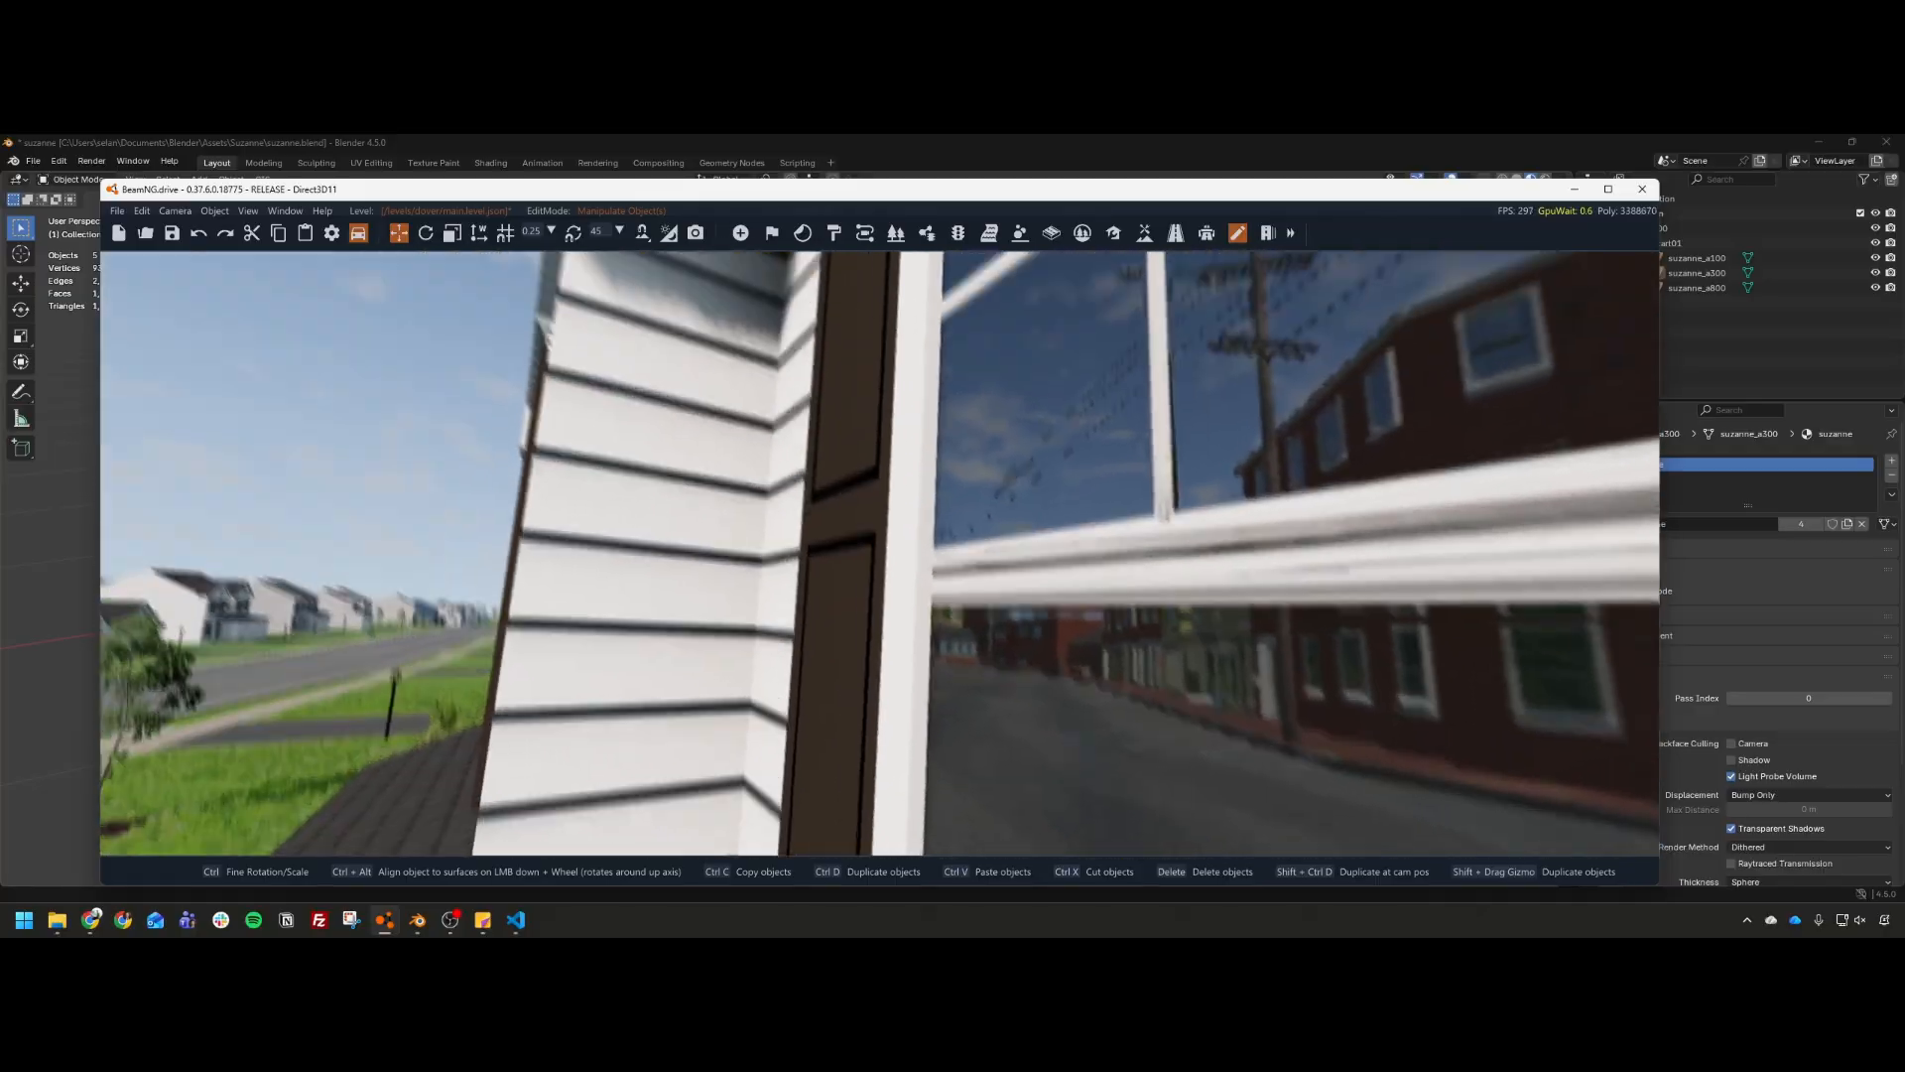
key("w")
right_click_drag(879, 554, 1052, 506)
key("w")
mouse_move(893, 664)
right_mouse_down()
mouse_move(834, 655)
mouse_move(873, 635)
mouse_move(863, 600)
mouse_move(894, 663)
right_mouse_up()
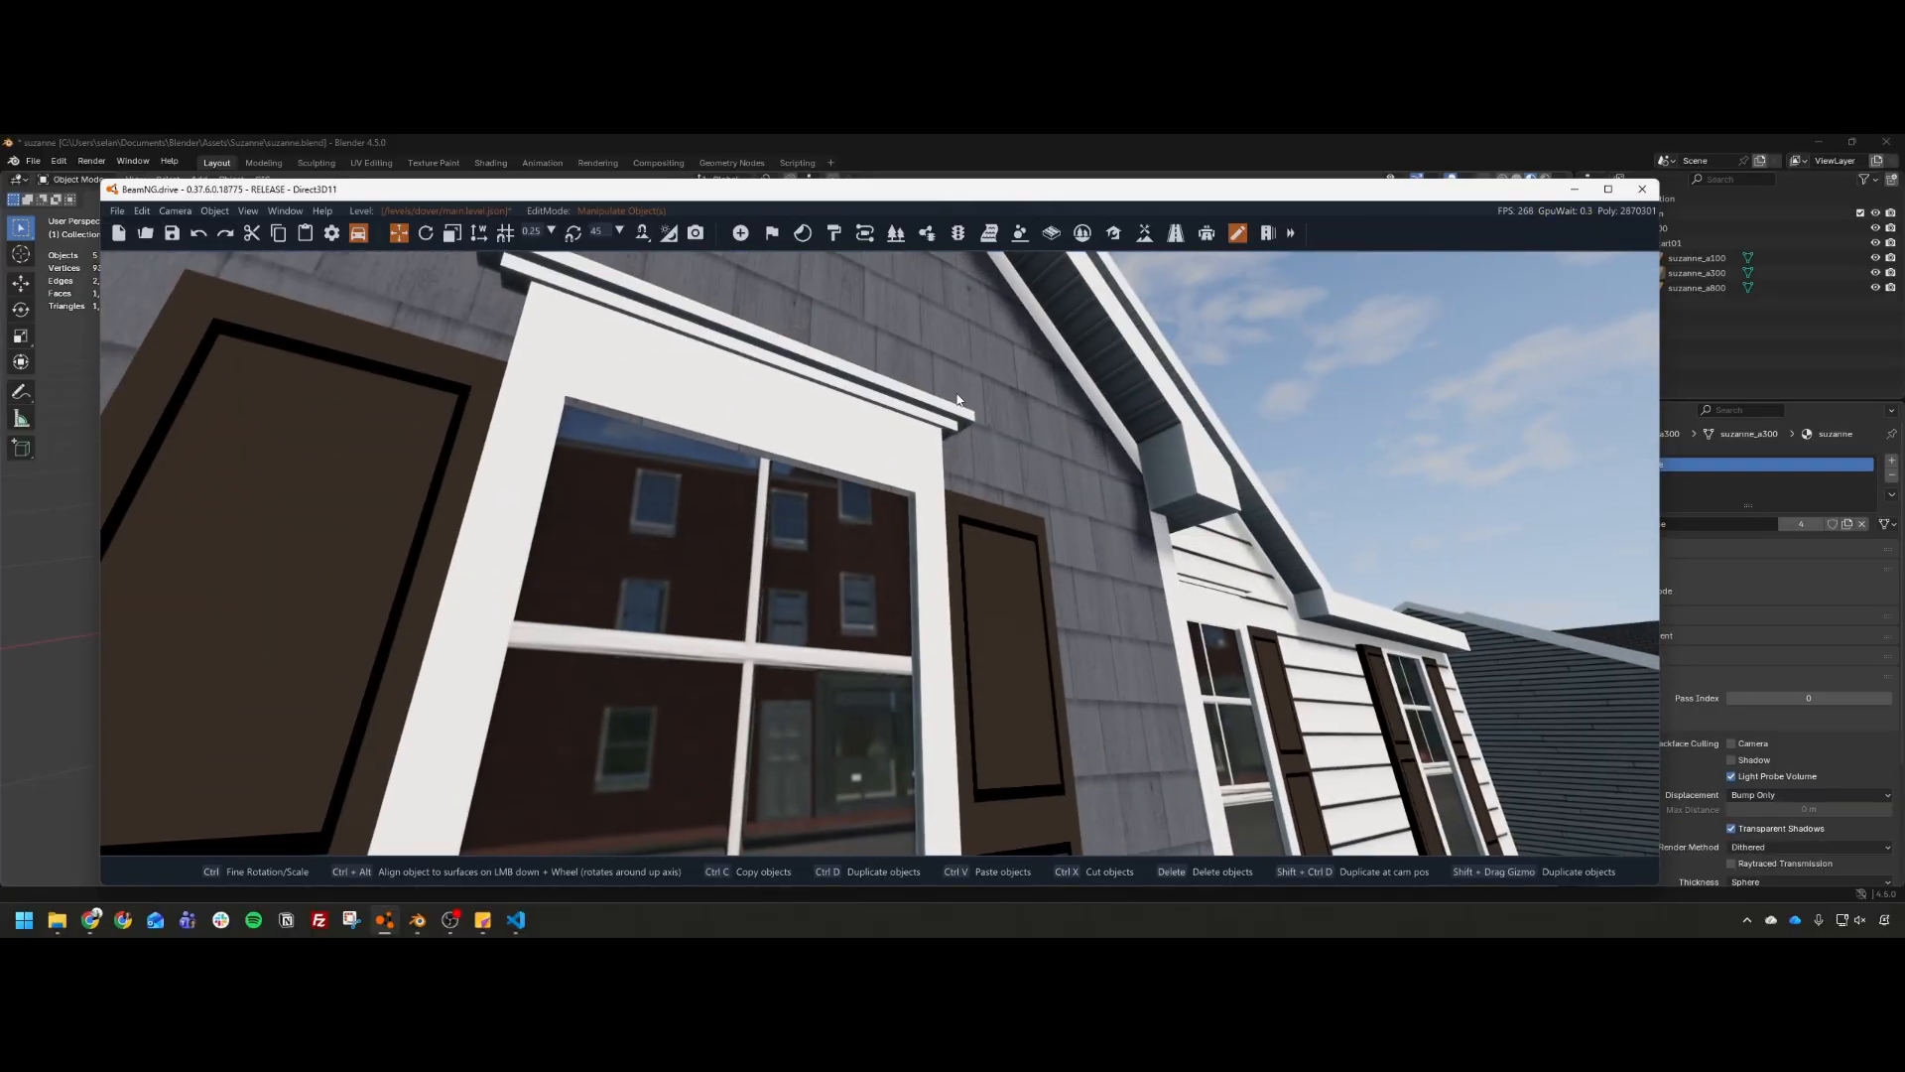
Step: Examine the level of detail of the neighbourhood houses from far away, and return to the Suzanne prop
right_click_drag(807, 542, 744, 556)
key("s")
key("s")
key("s")
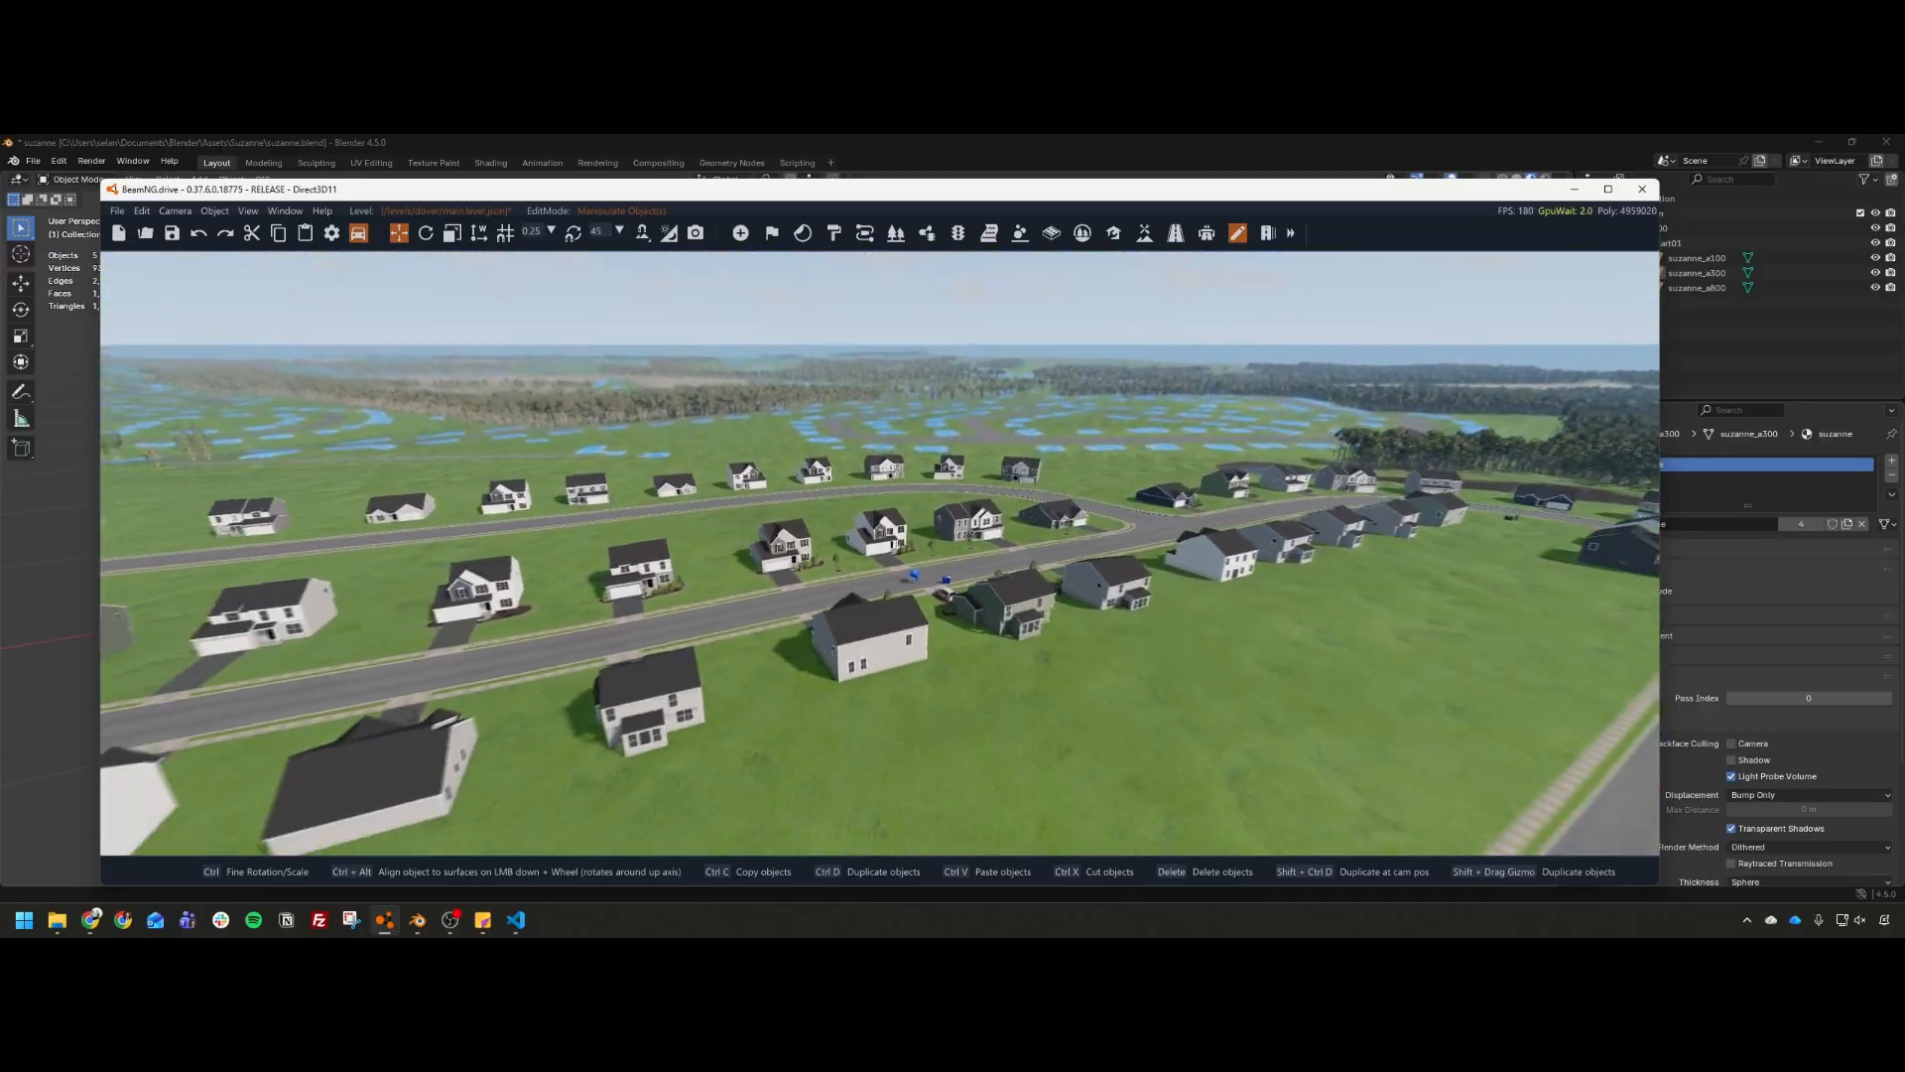
key("s")
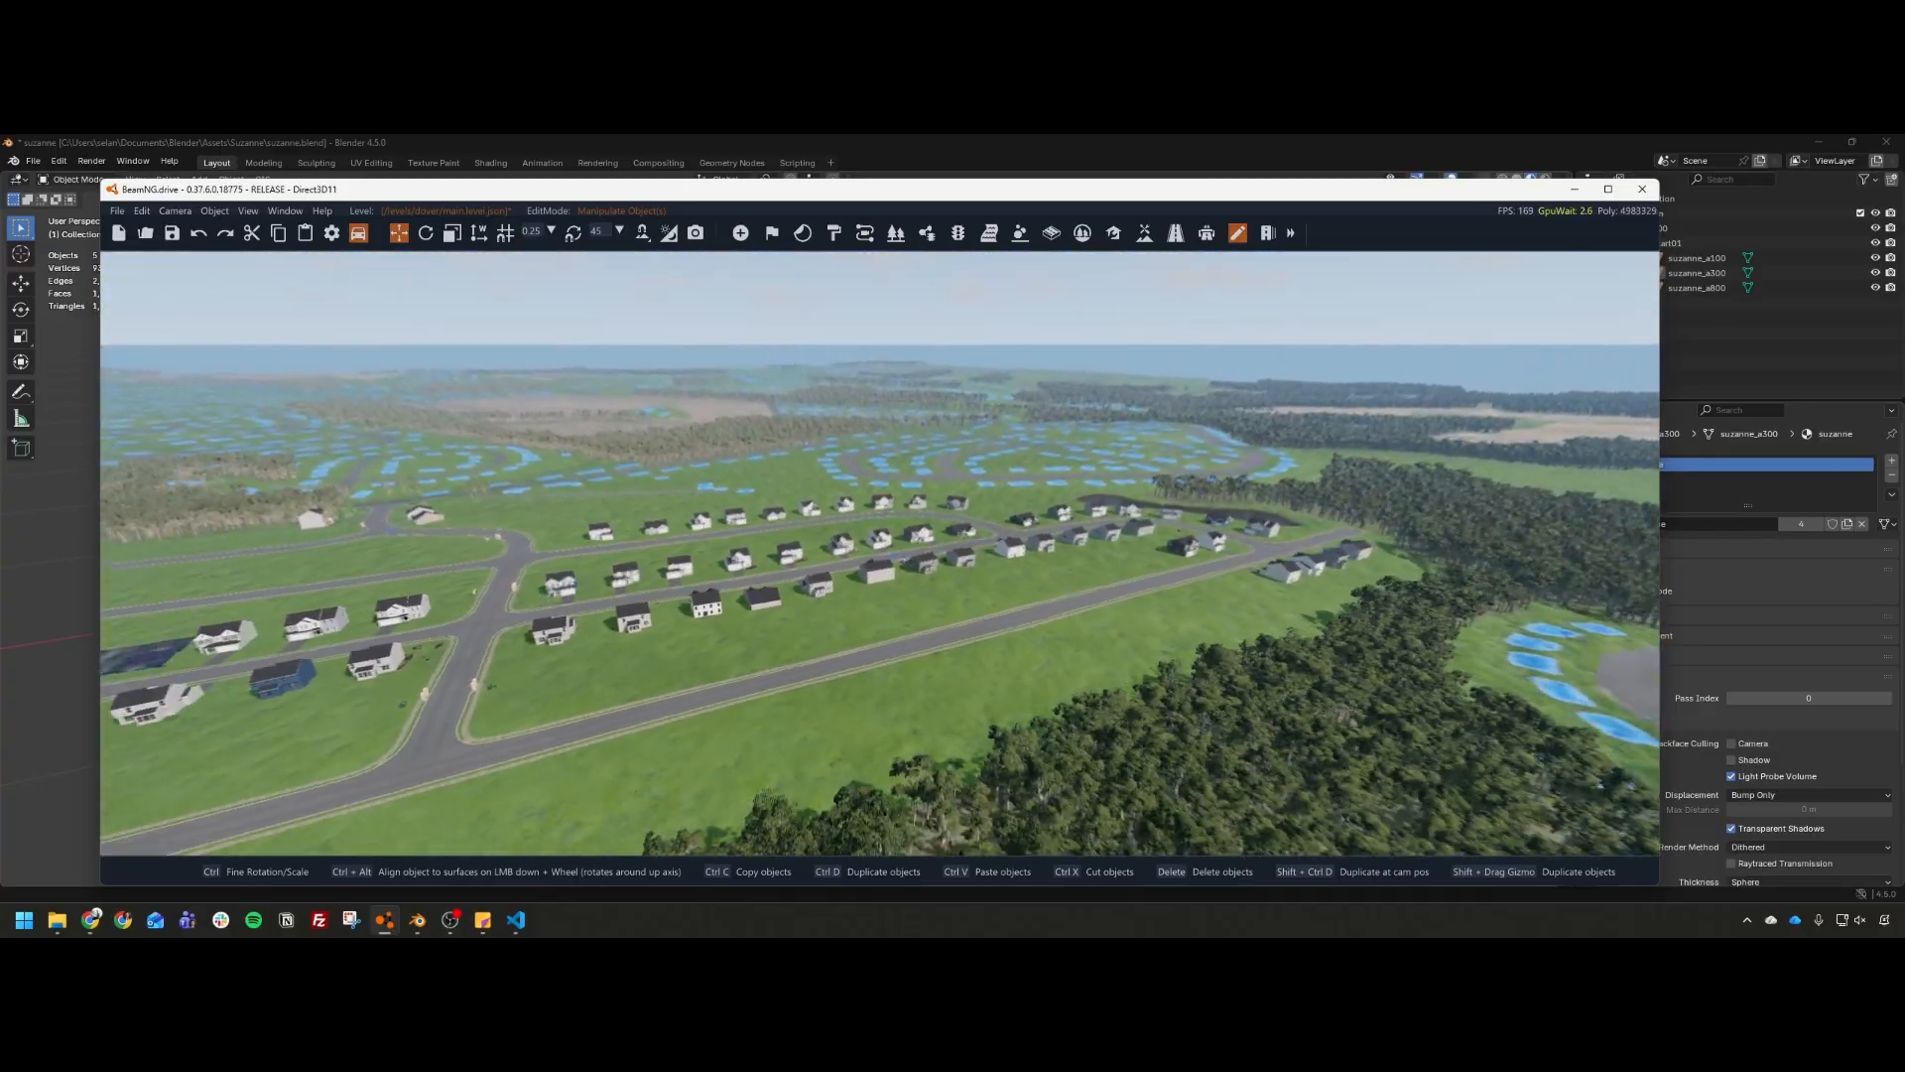
key("w")
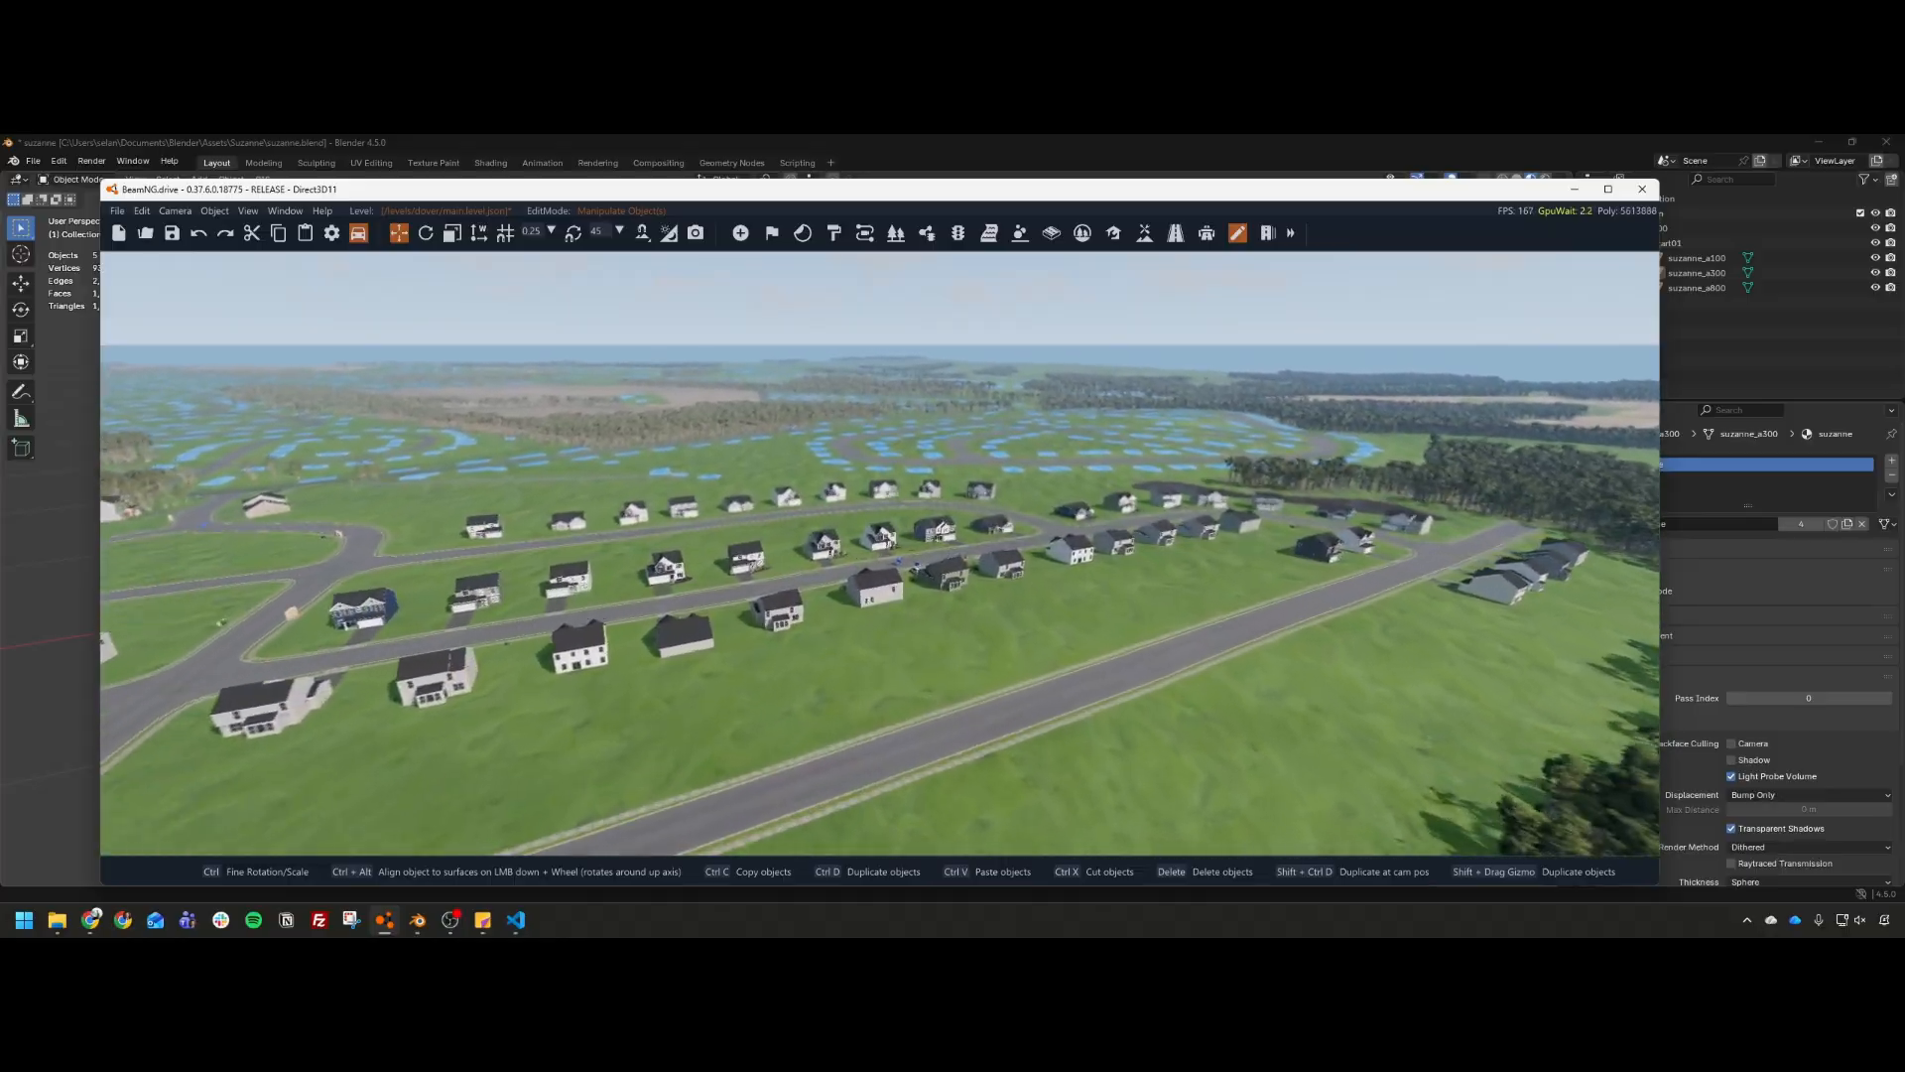
key("w")
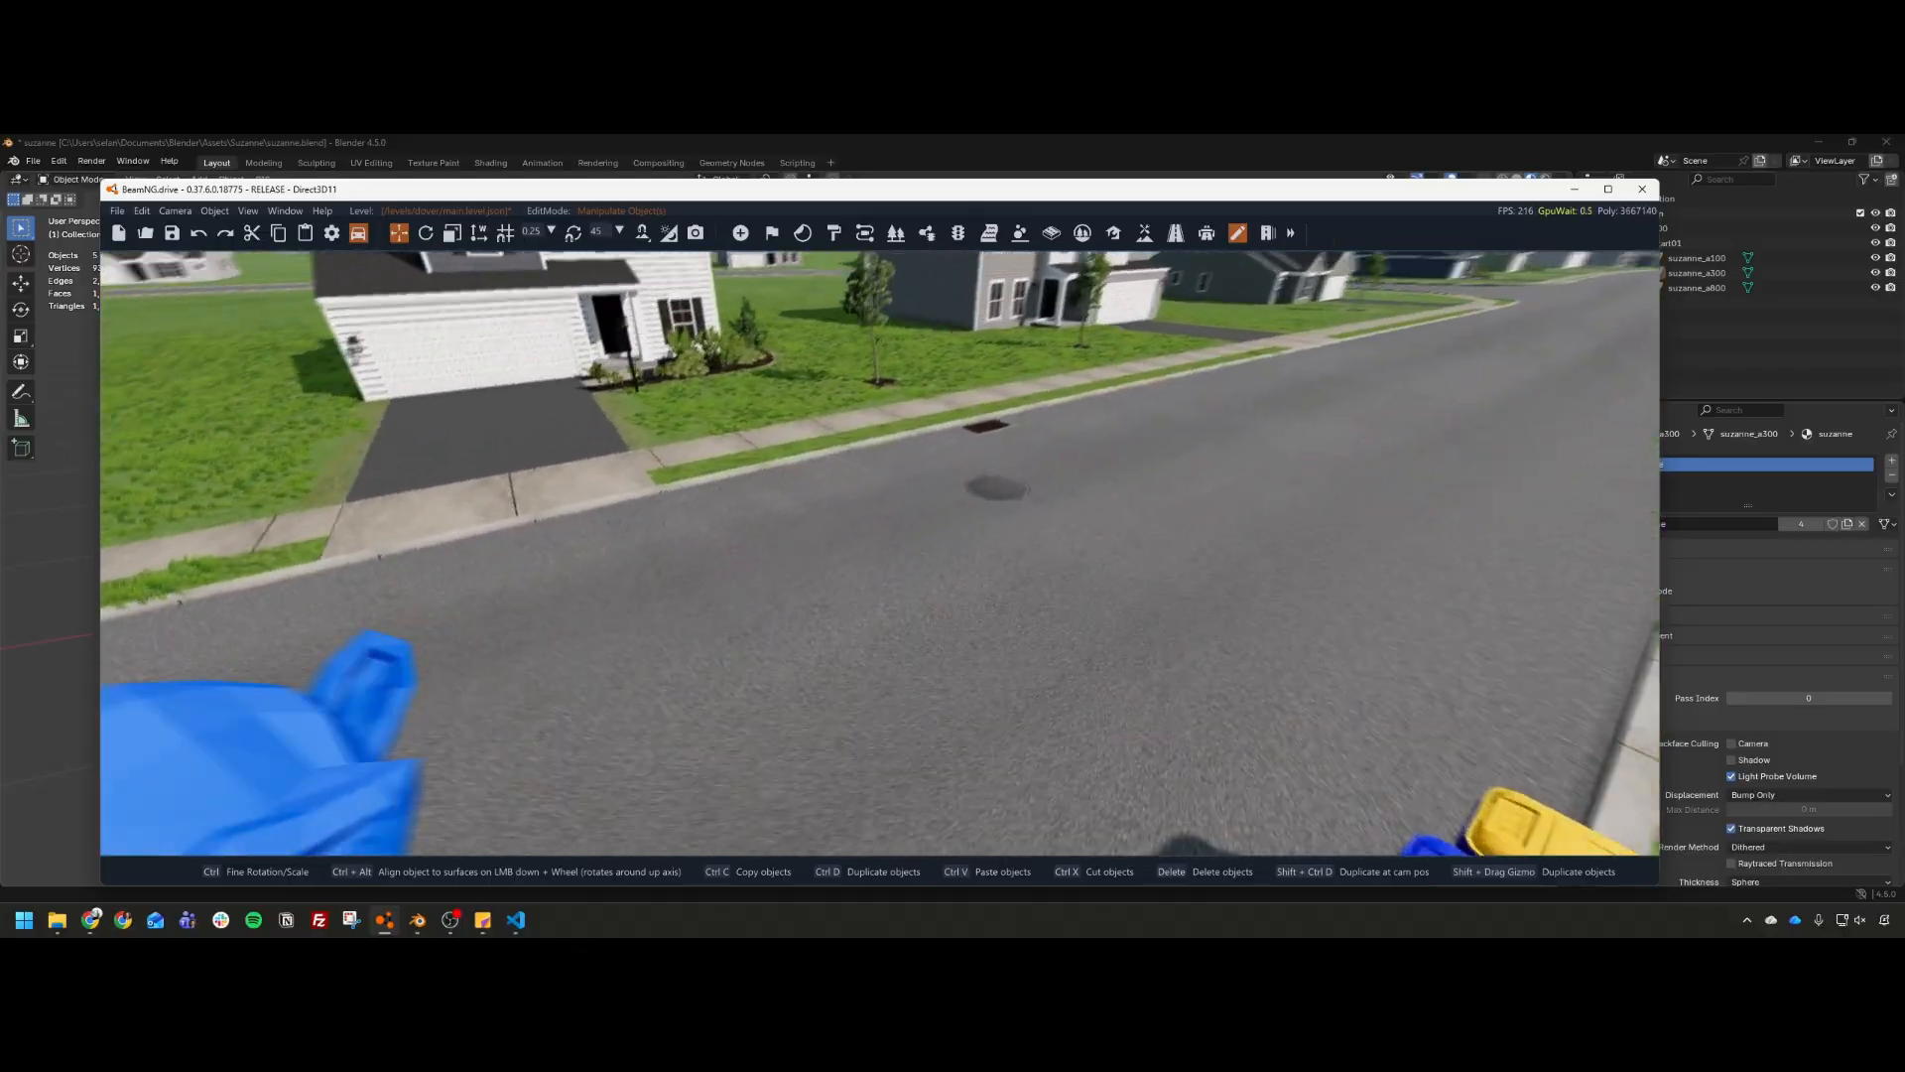
key("w")
right_click_drag(953, 586, 841, 536)
Step: Switch to Blender and inspect the Surface and Preview settings of the suzanne_a800 material
key("alt+Tab")
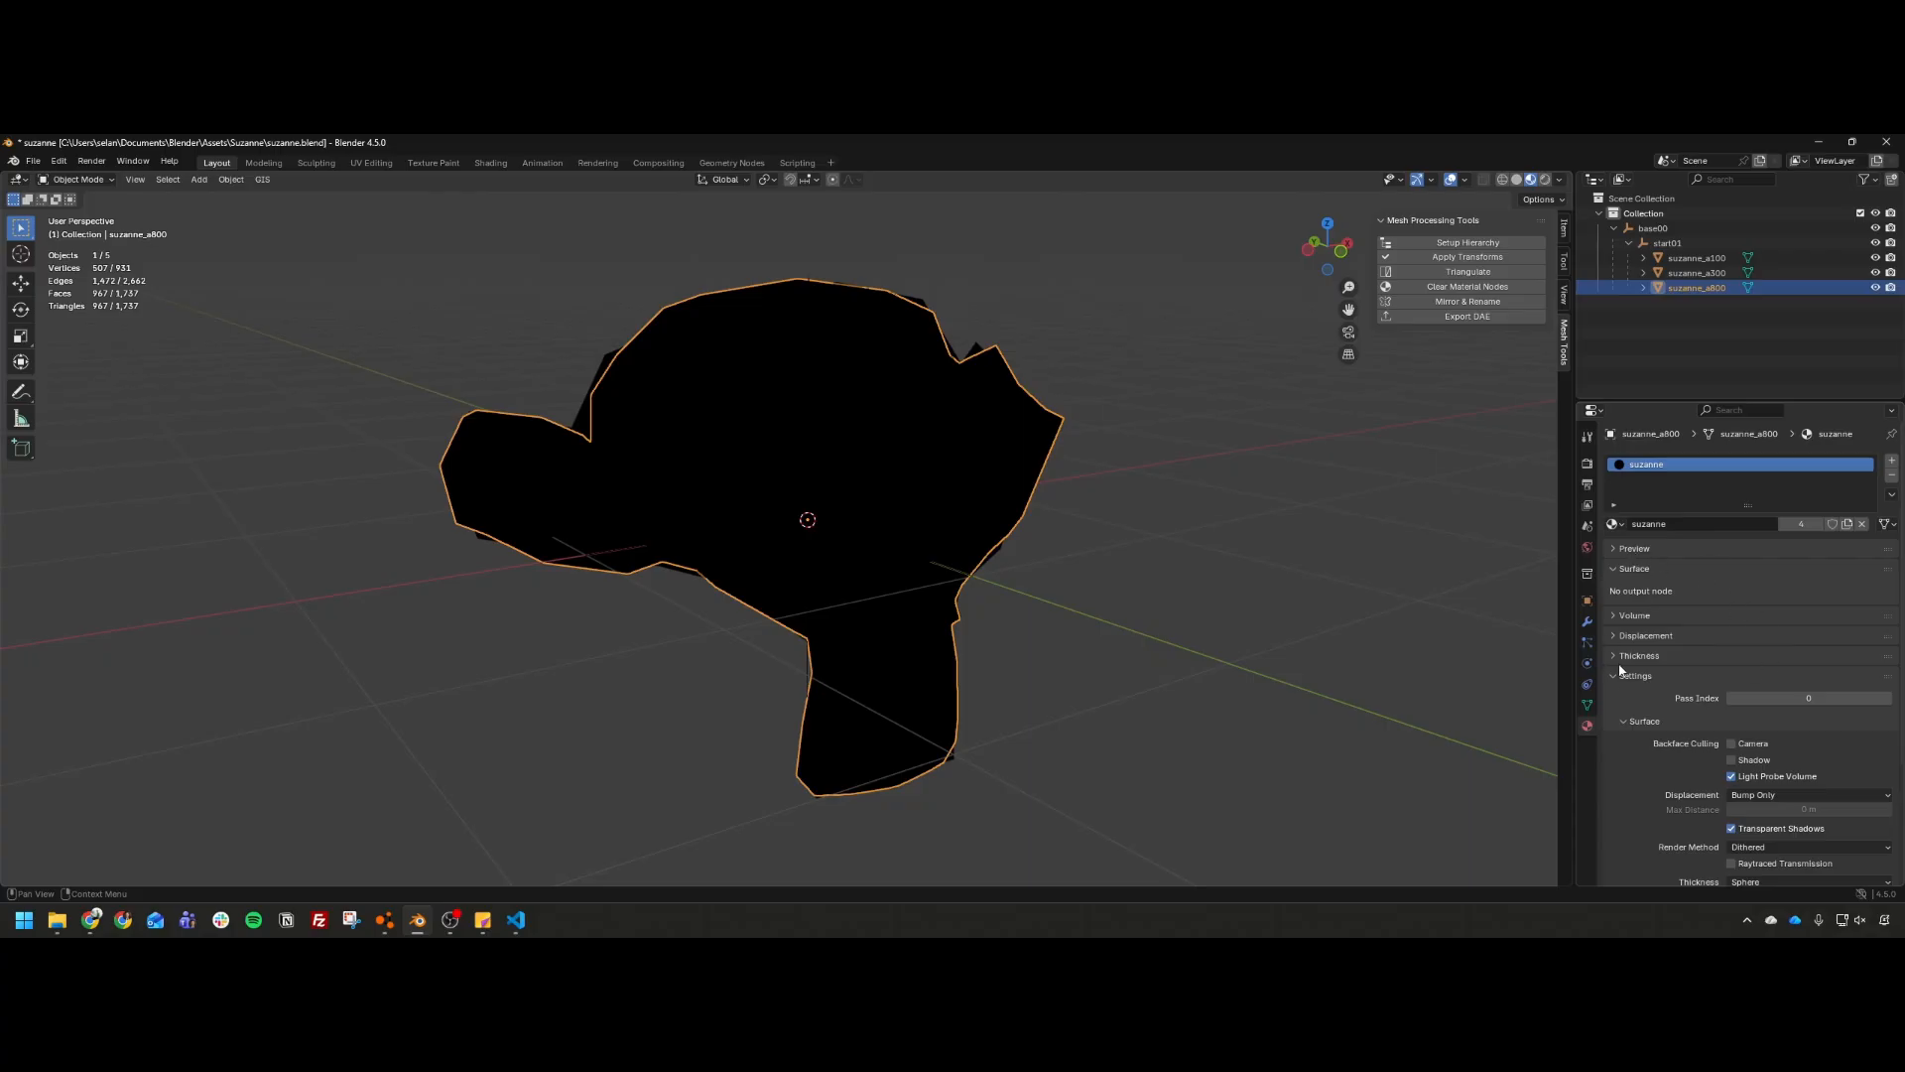
left_click(1616, 572)
left_click(1619, 574)
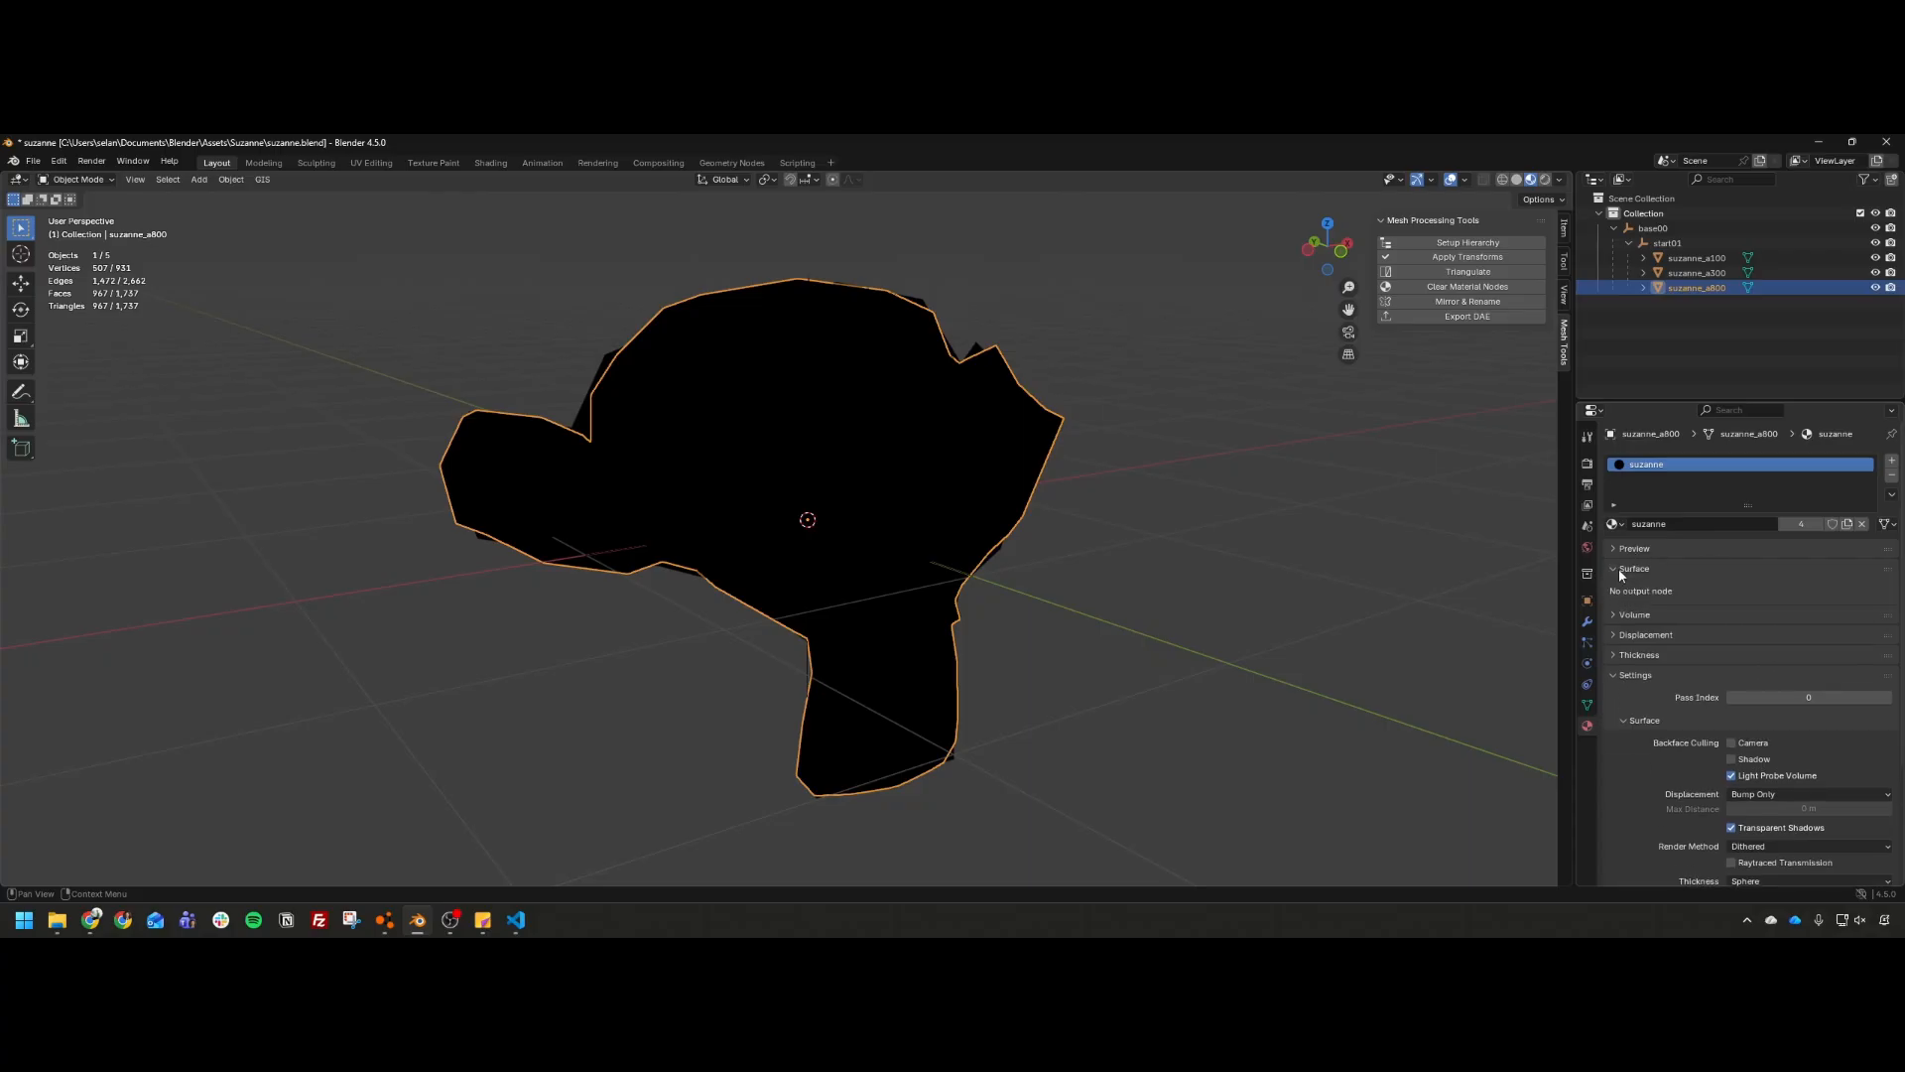
left_click(1617, 569)
left_click(1613, 550)
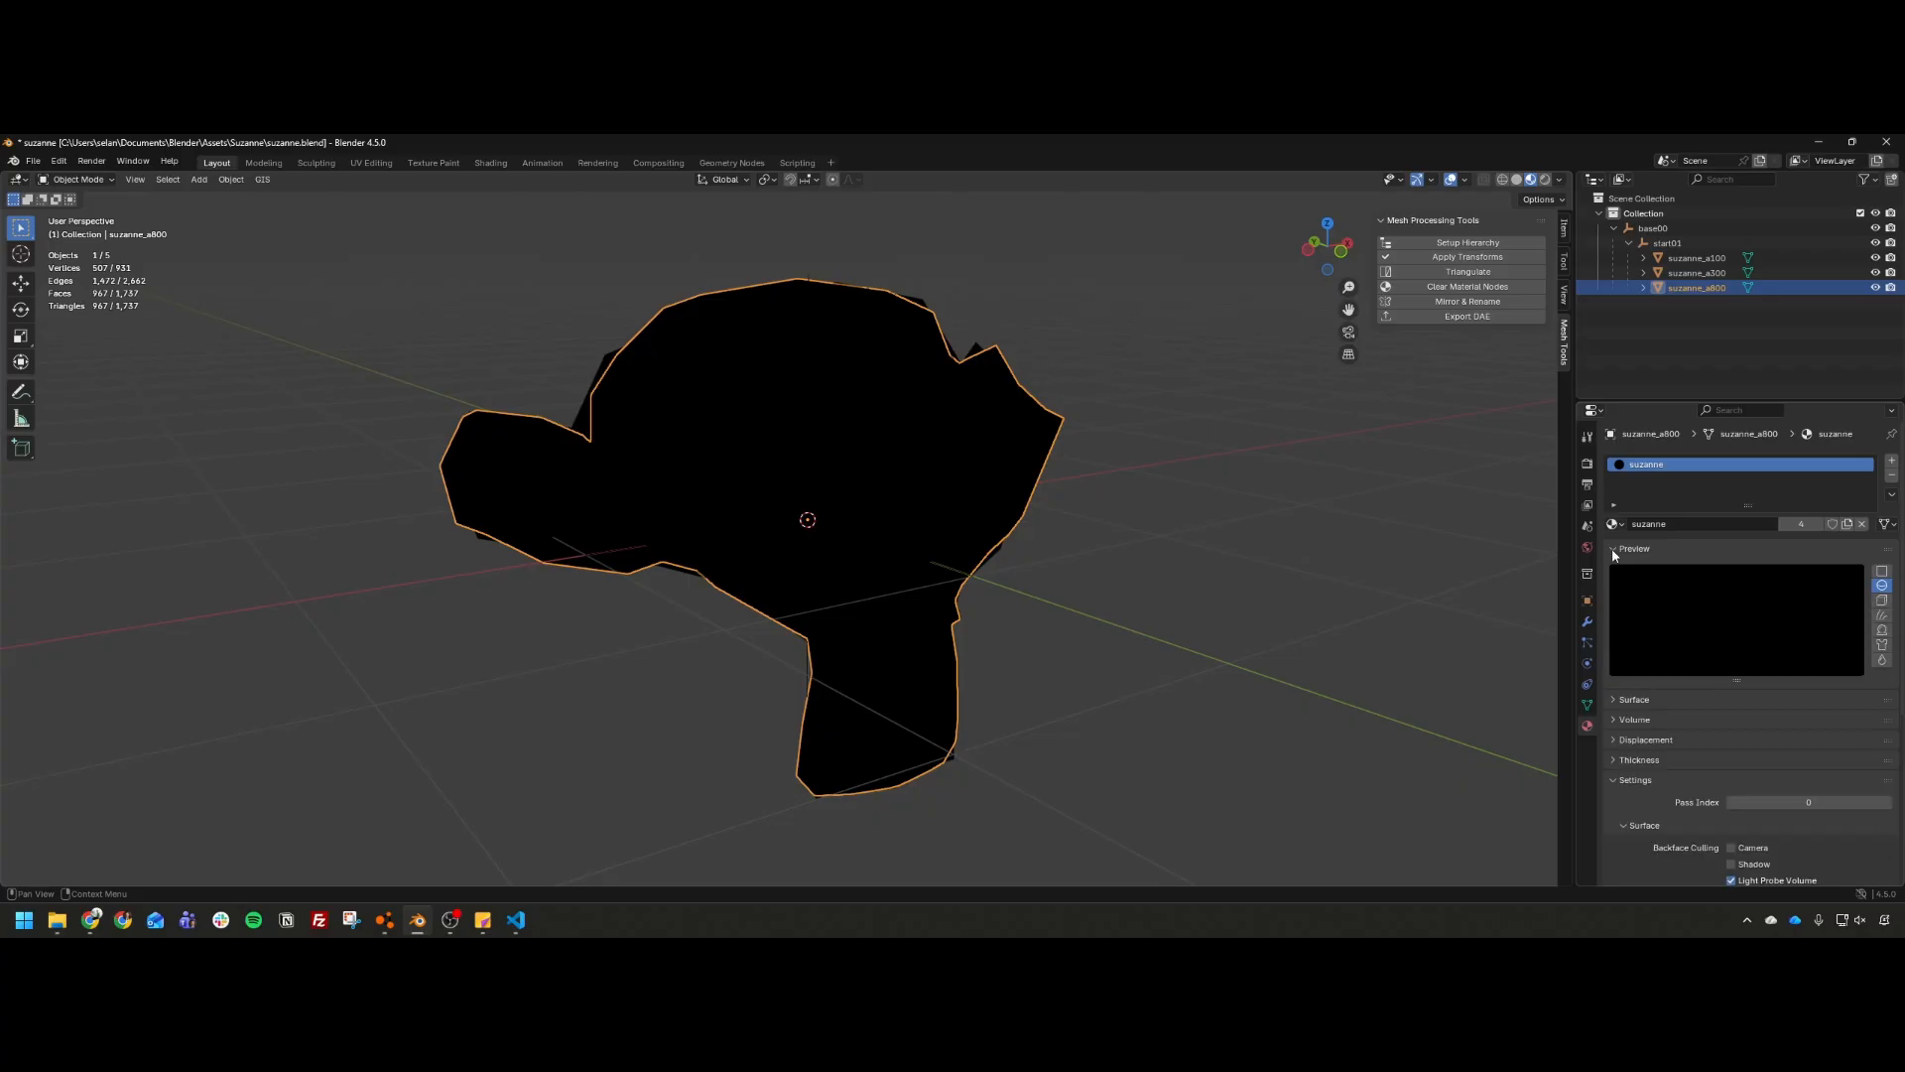
left_click(1612, 550)
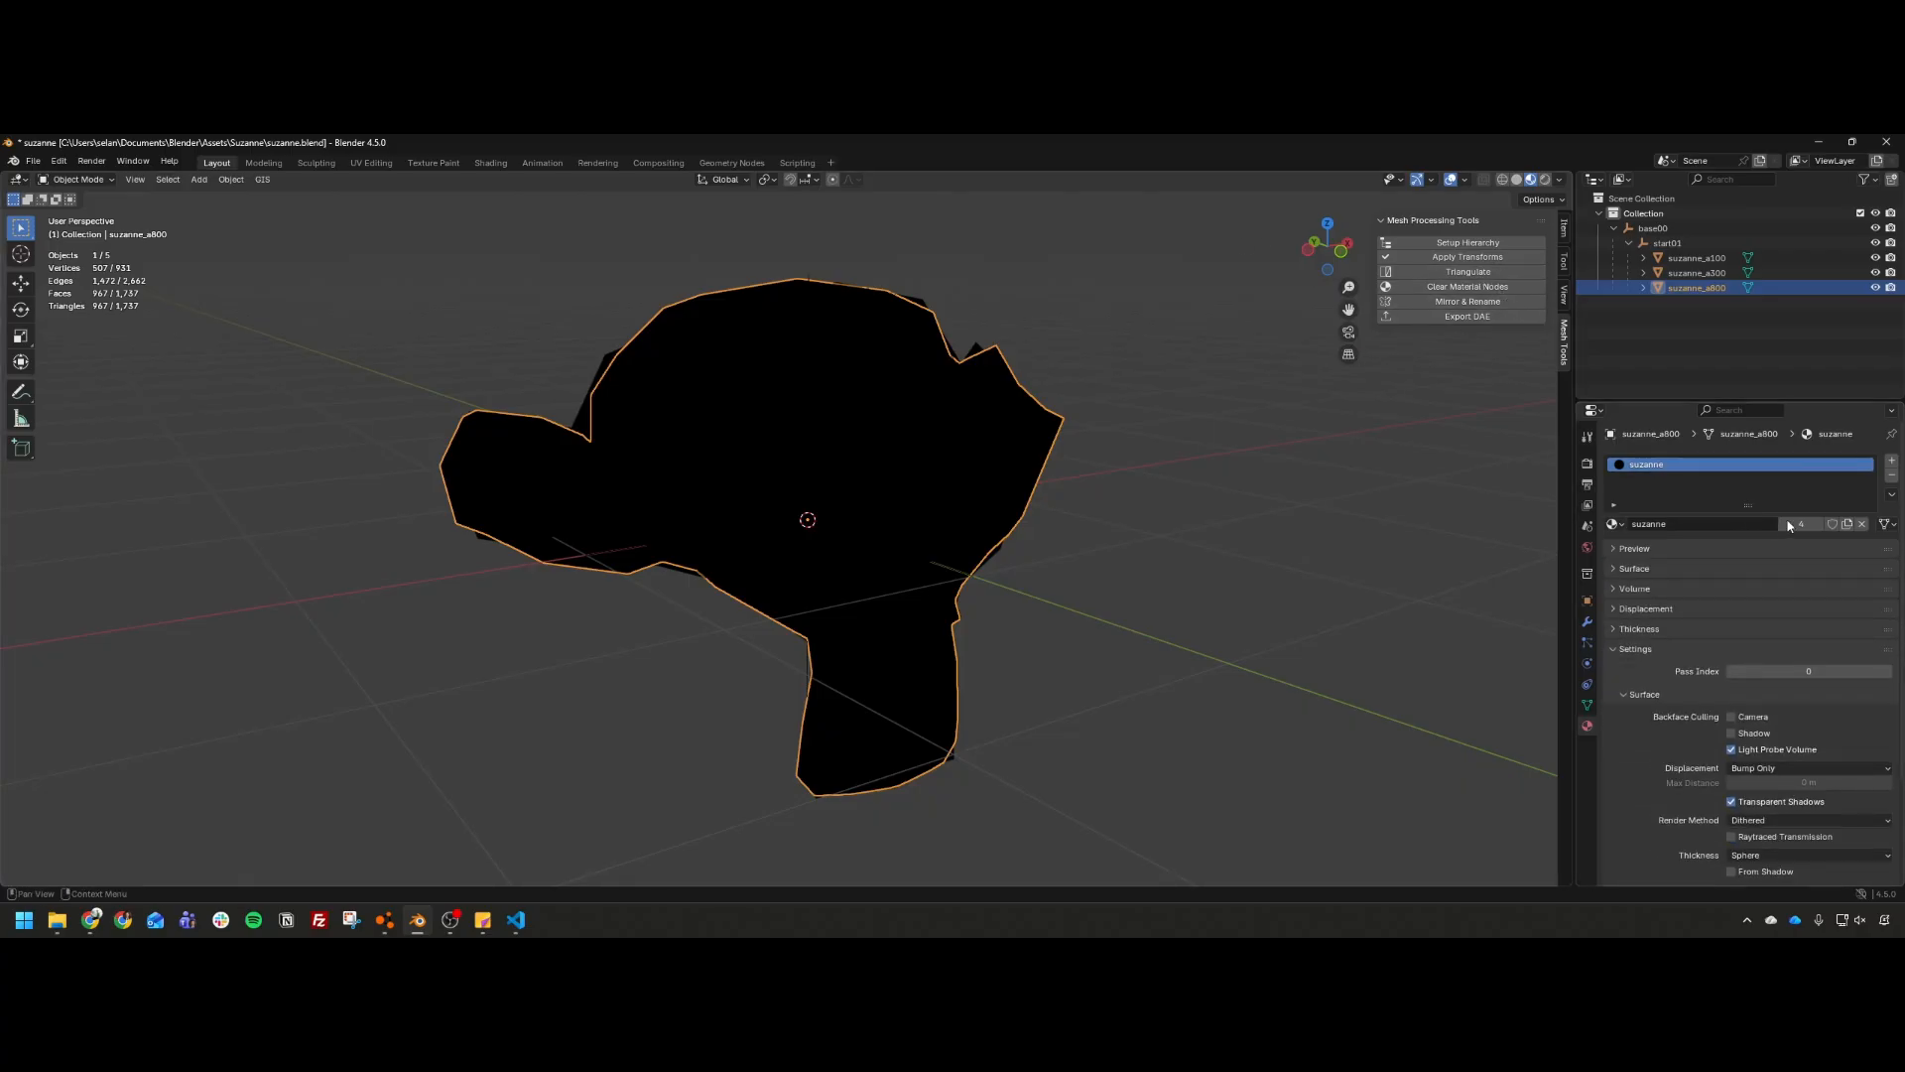
Step: Try removing the suzanne material slot from suzanne_a800, and undo the removal
left_click(1891, 476)
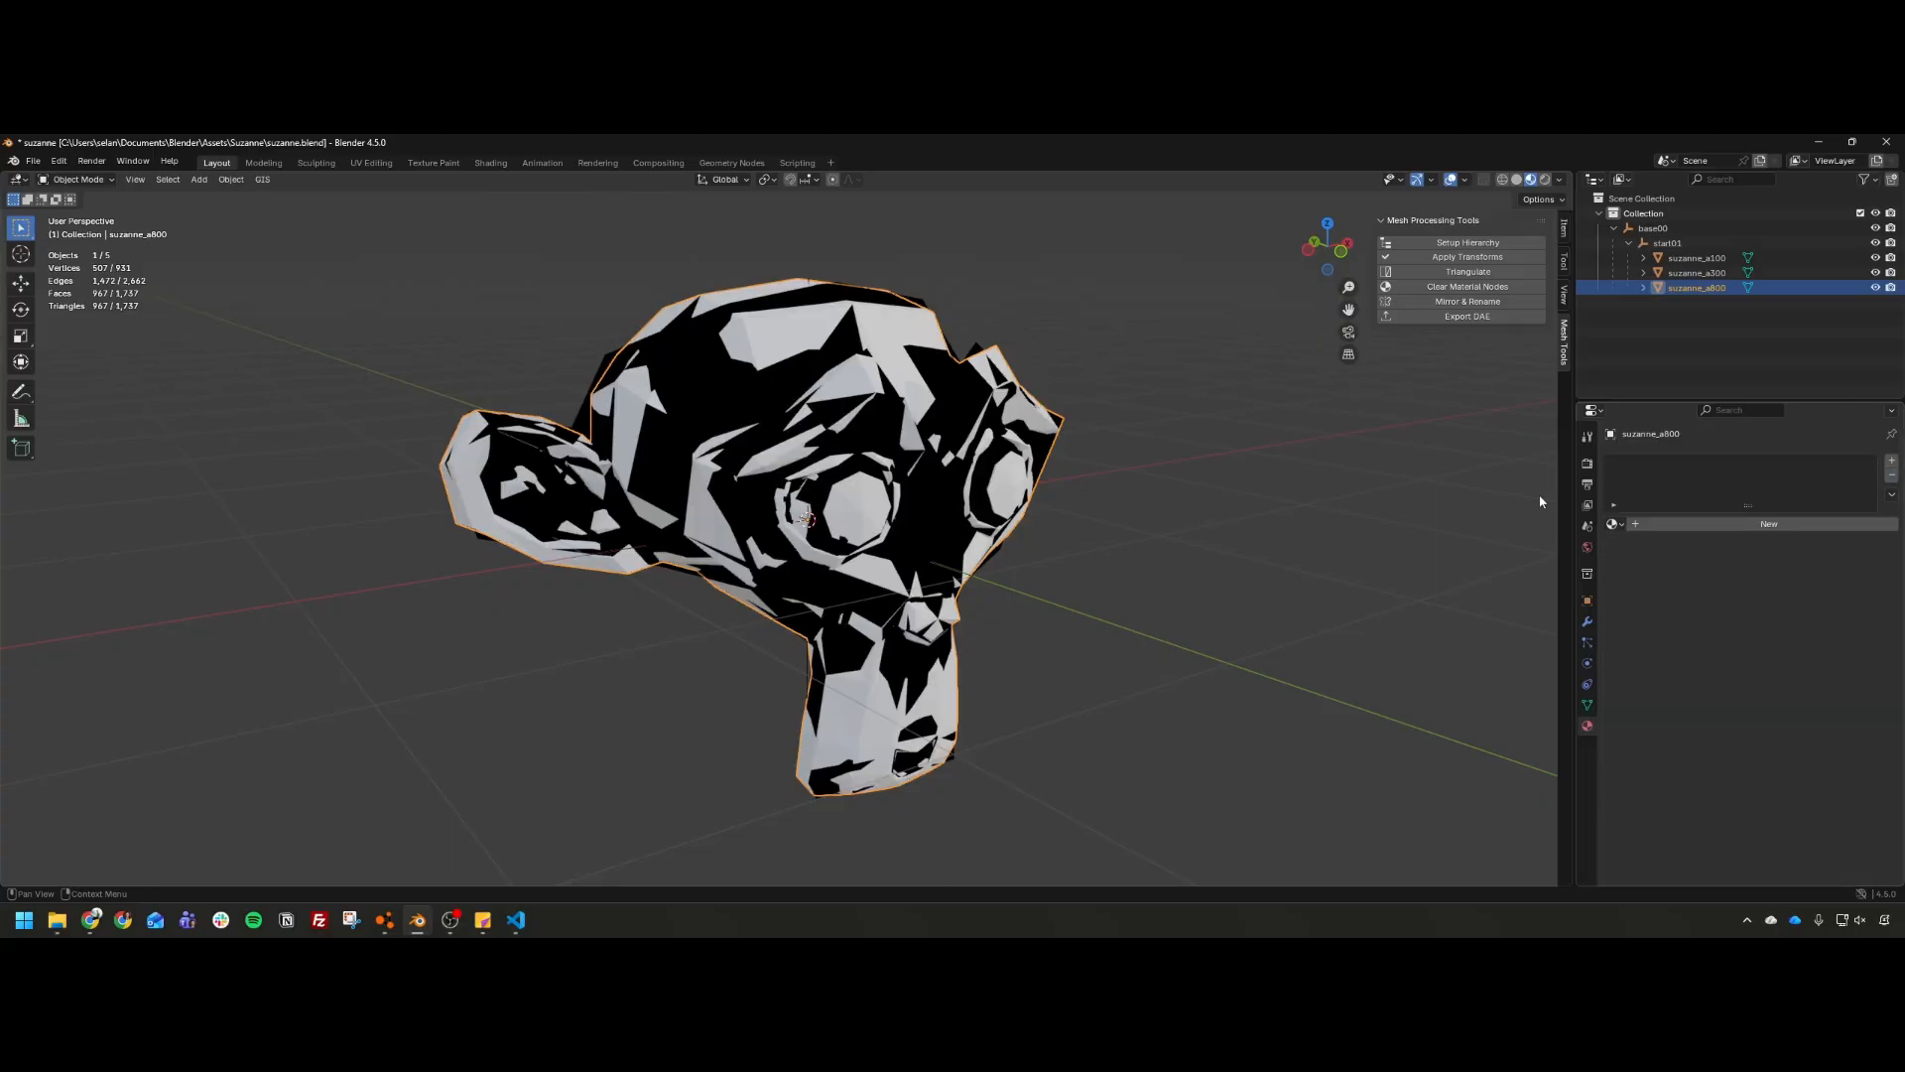
key("ctrl+z")
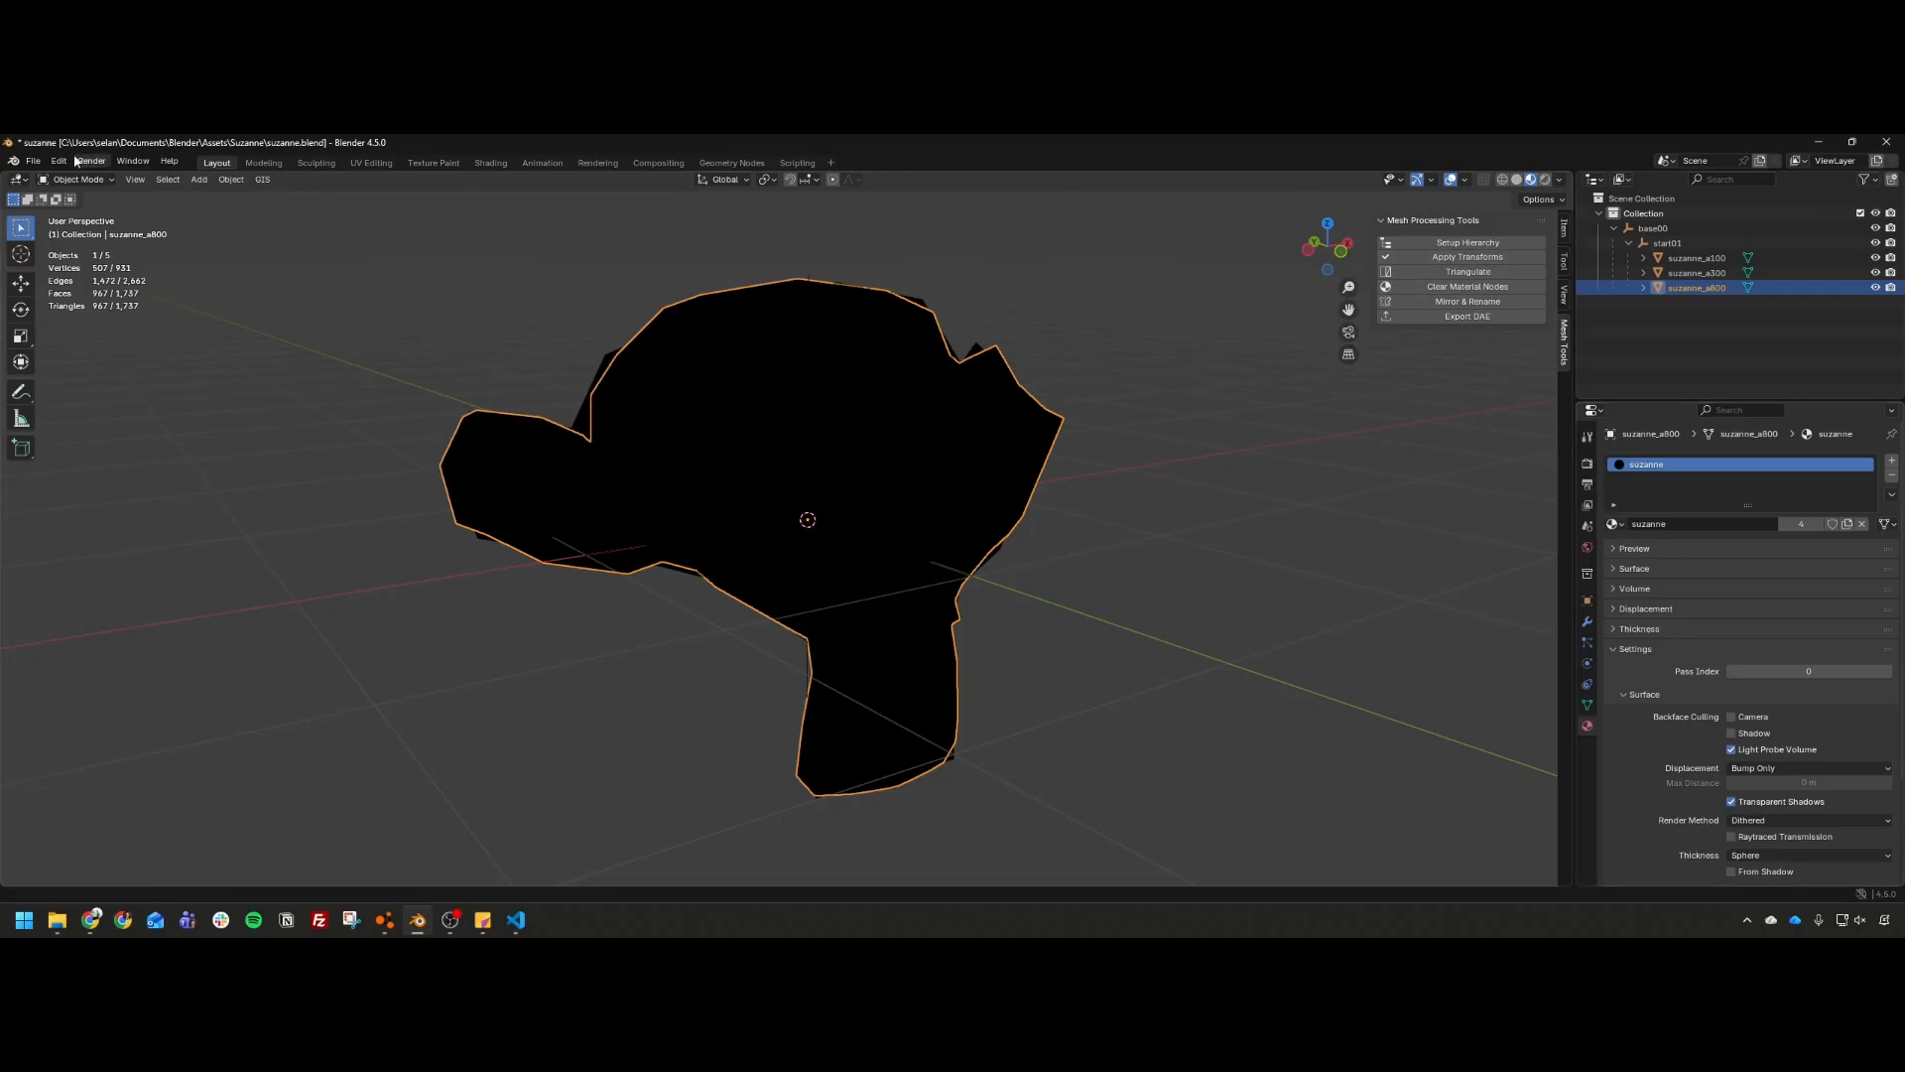
Step: Reopen the suzanne.blend file without saving the current changes
left_click(468, 296)
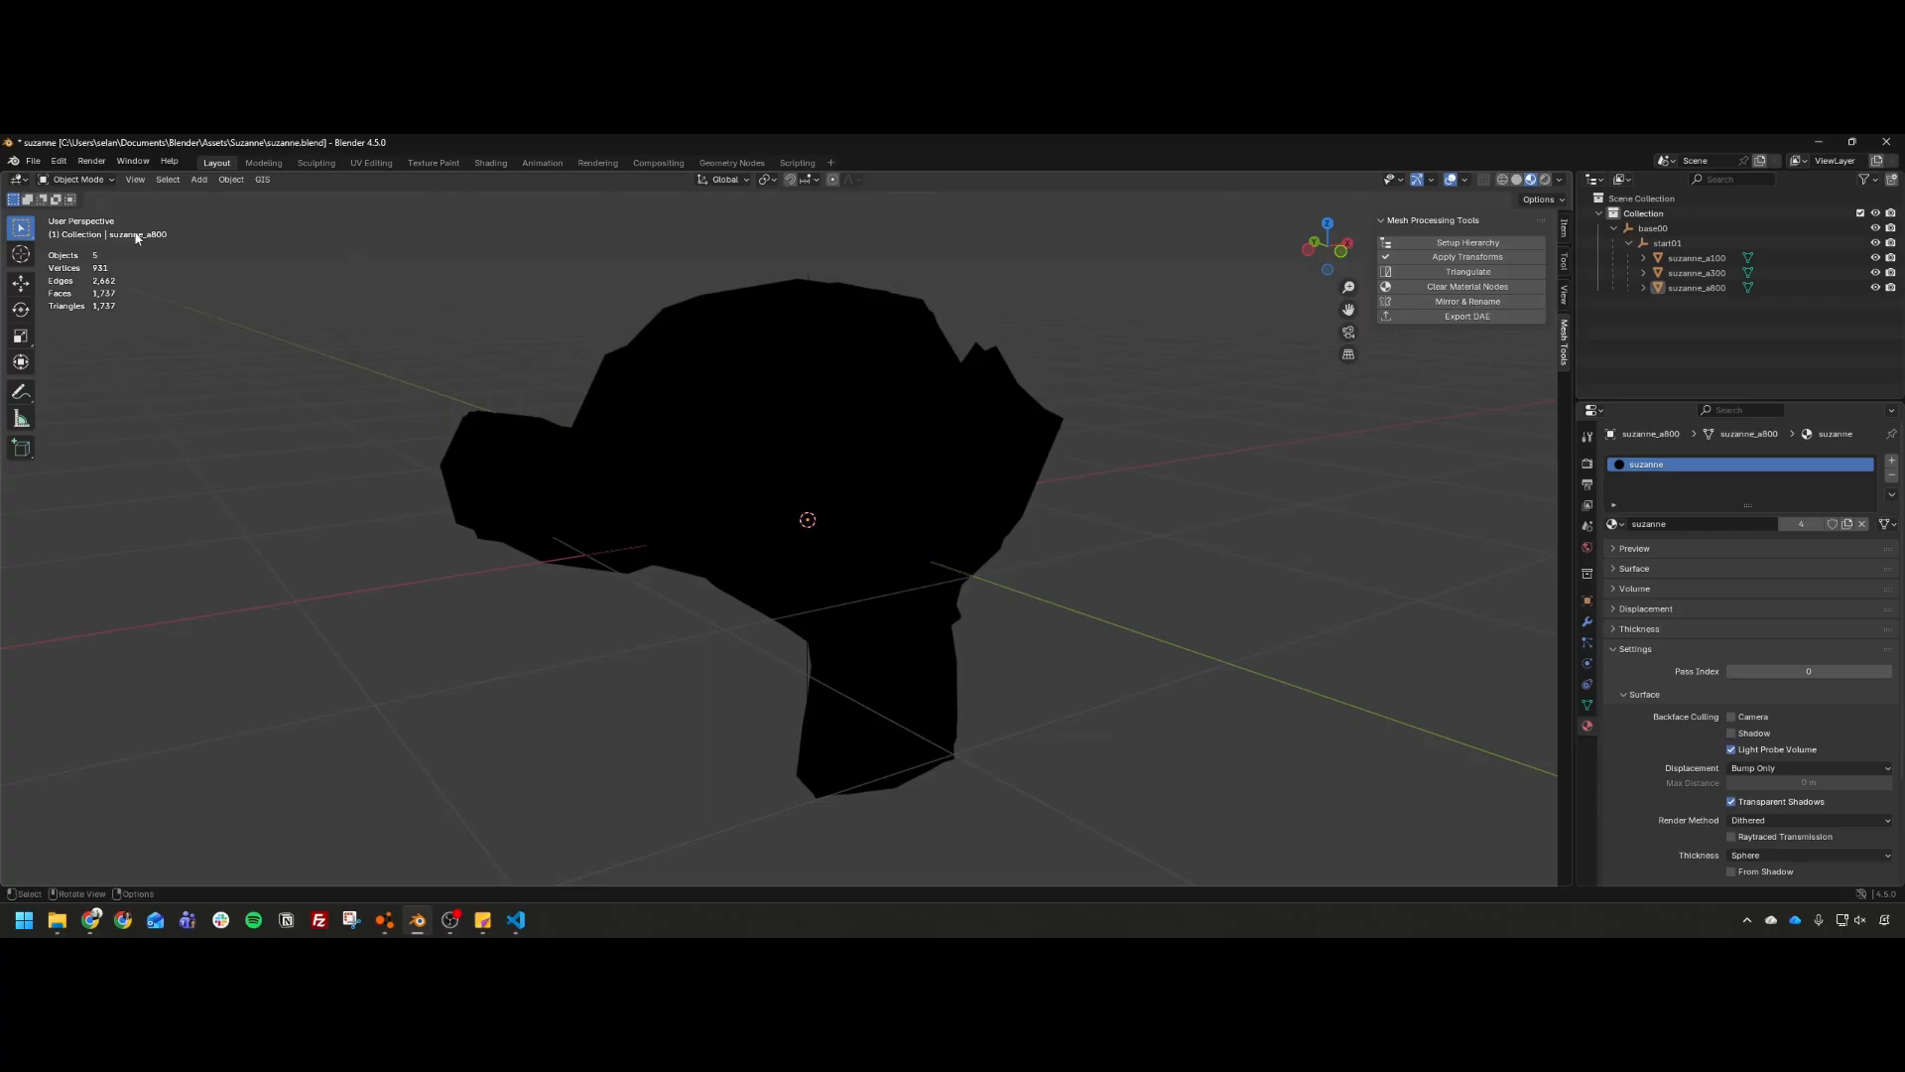
left_click(33, 161)
mouse_move(99, 209)
left_click(268, 219)
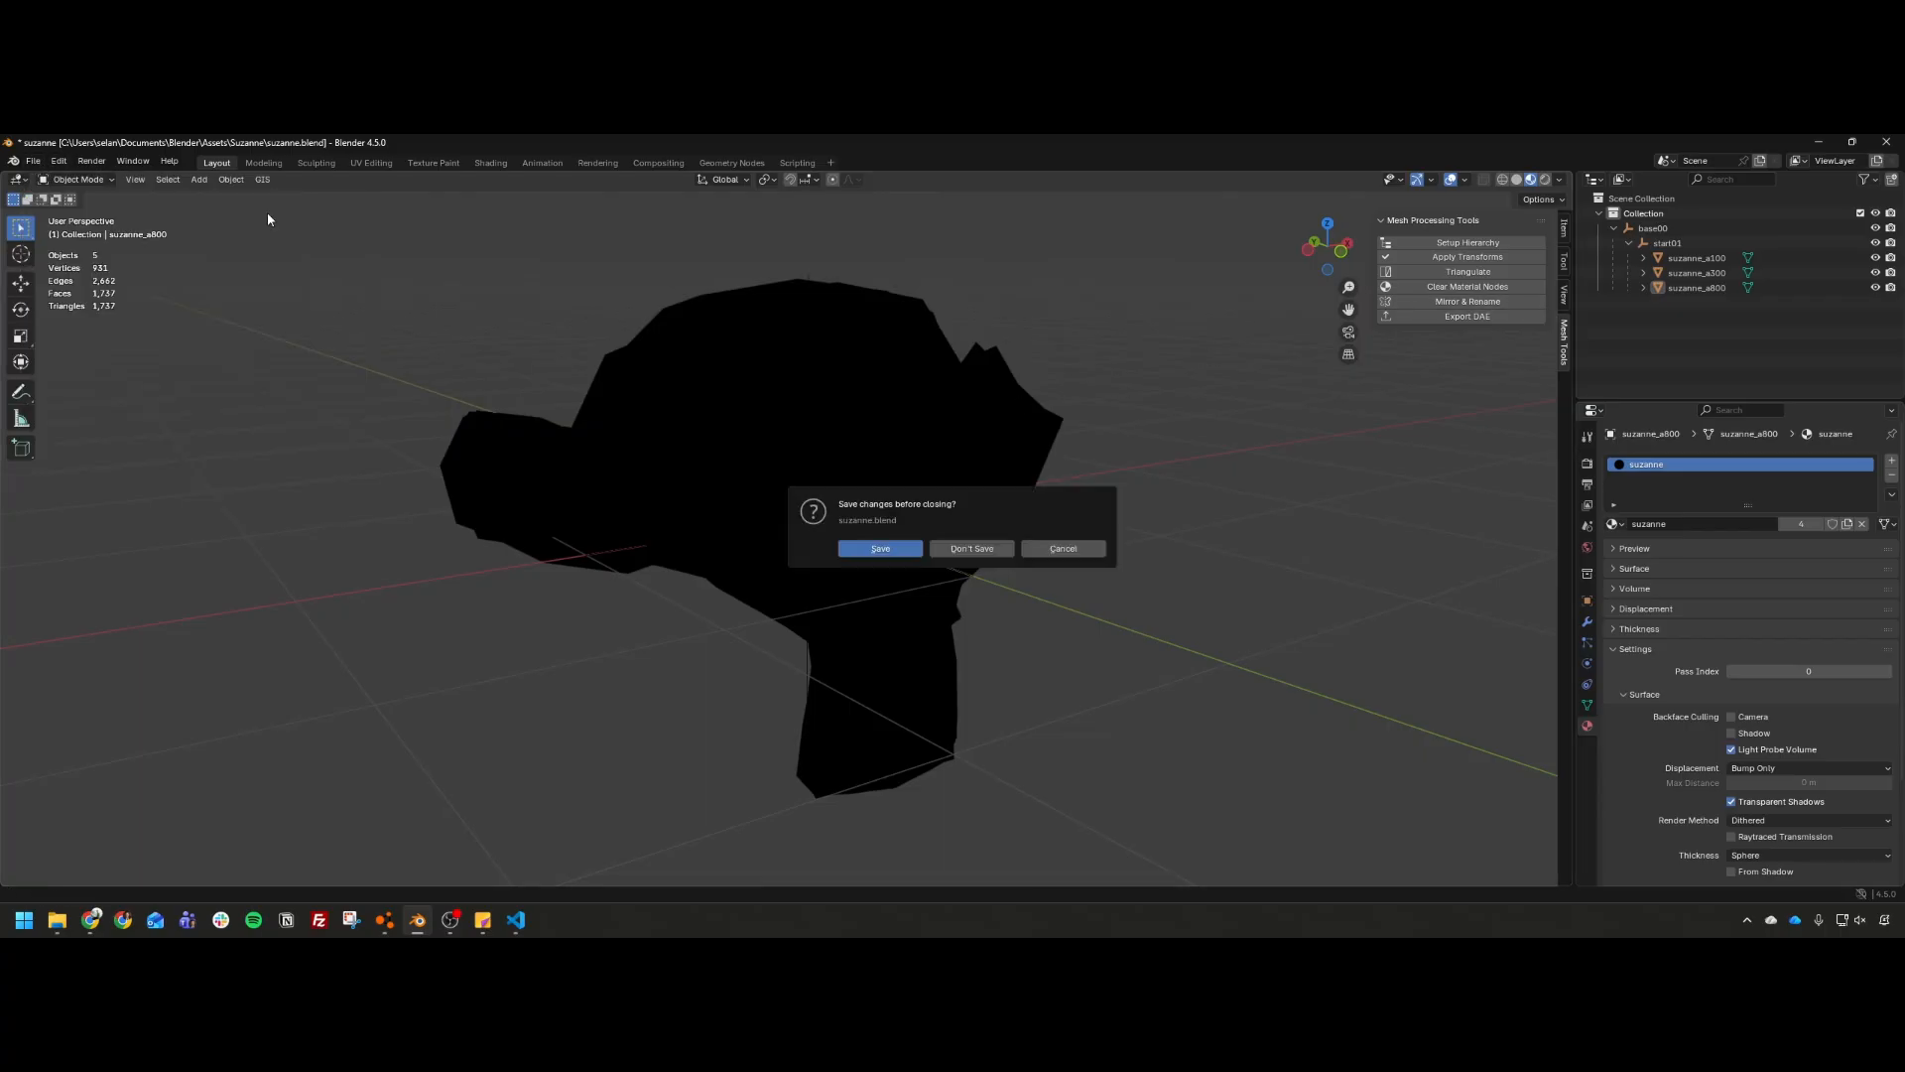
left_click(962, 556)
Step: Hide the other Suzanne LOD meshes, and apply Shade Auto Smooth to suzanne_a800 with an angle of about 56°
scroll(992, 538, "up", 4)
scroll(1206, 377, "down", 1)
middle_click_drag(1206, 377, 1193, 469)
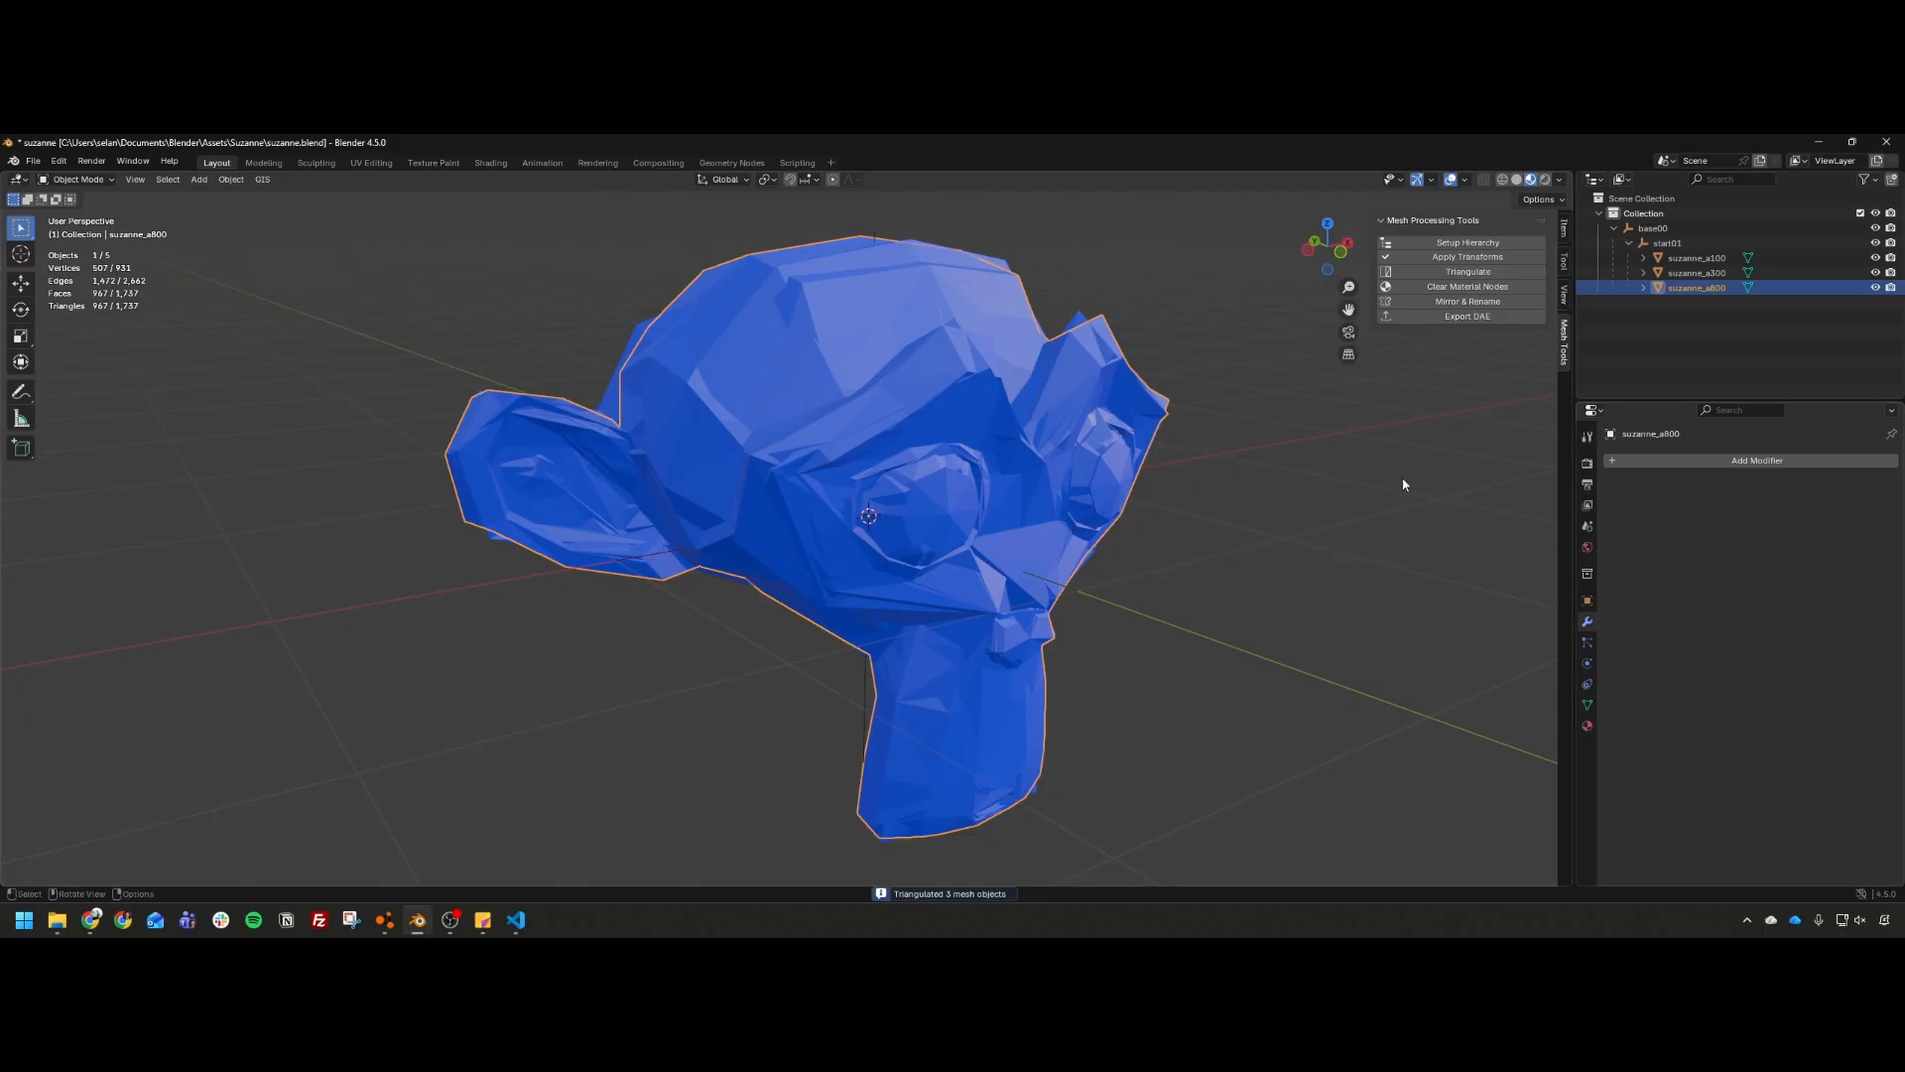
left_click_drag(1875, 273, 1877, 258)
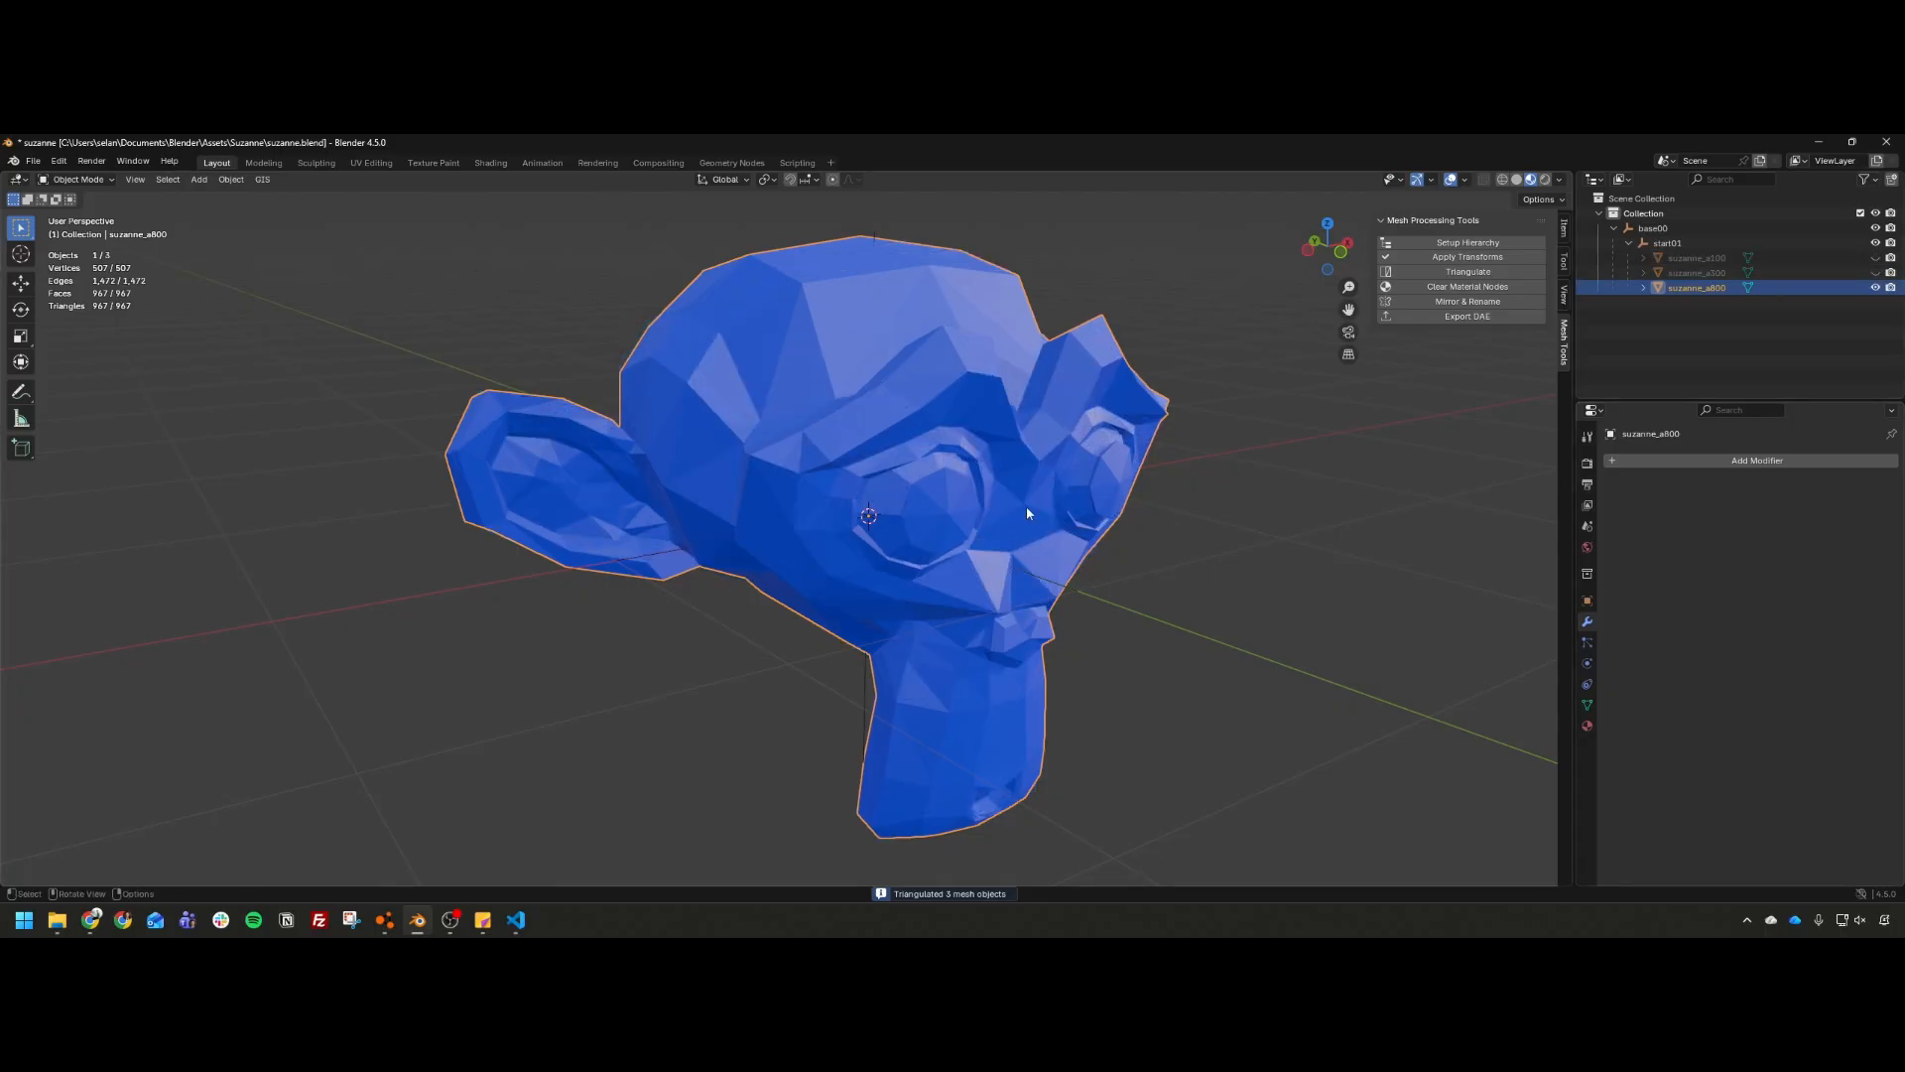
right_click(1002, 516)
left_click(950, 508)
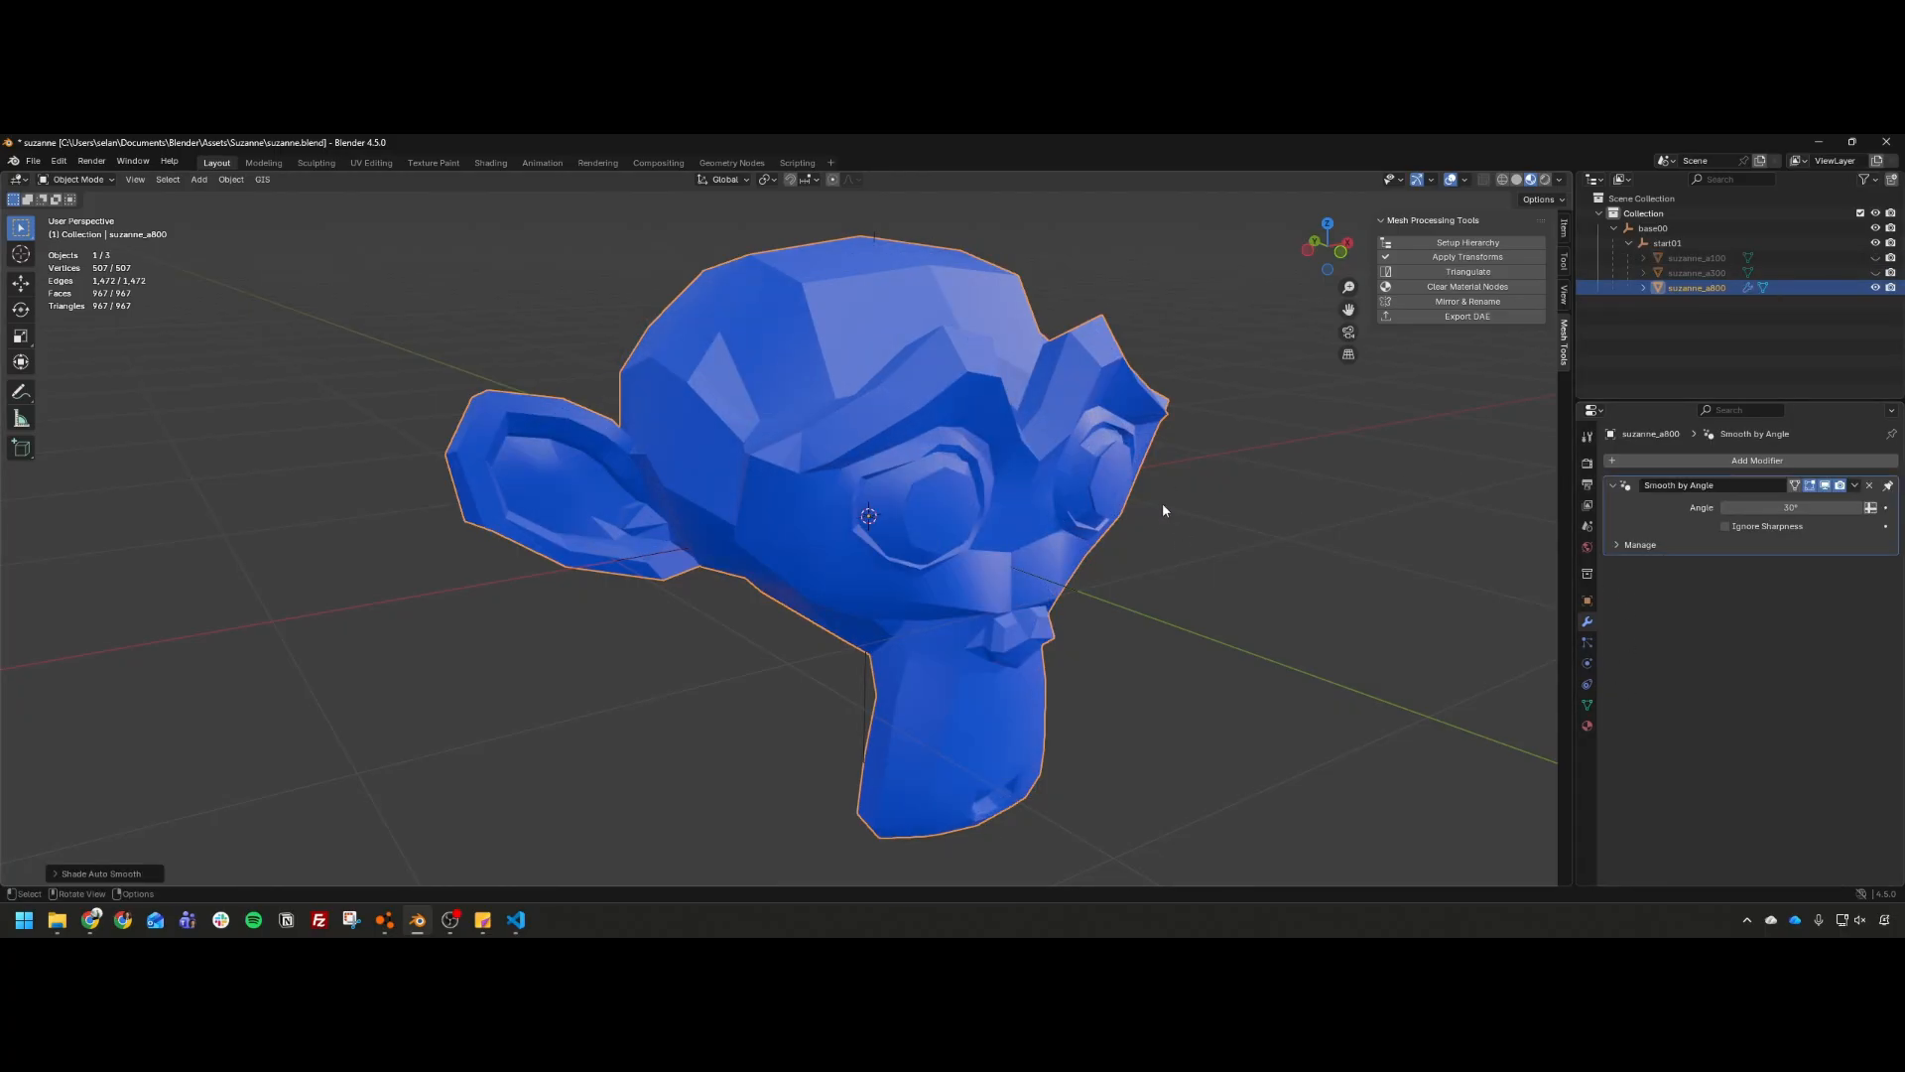
middle_click_drag(1163, 506, 1105, 511)
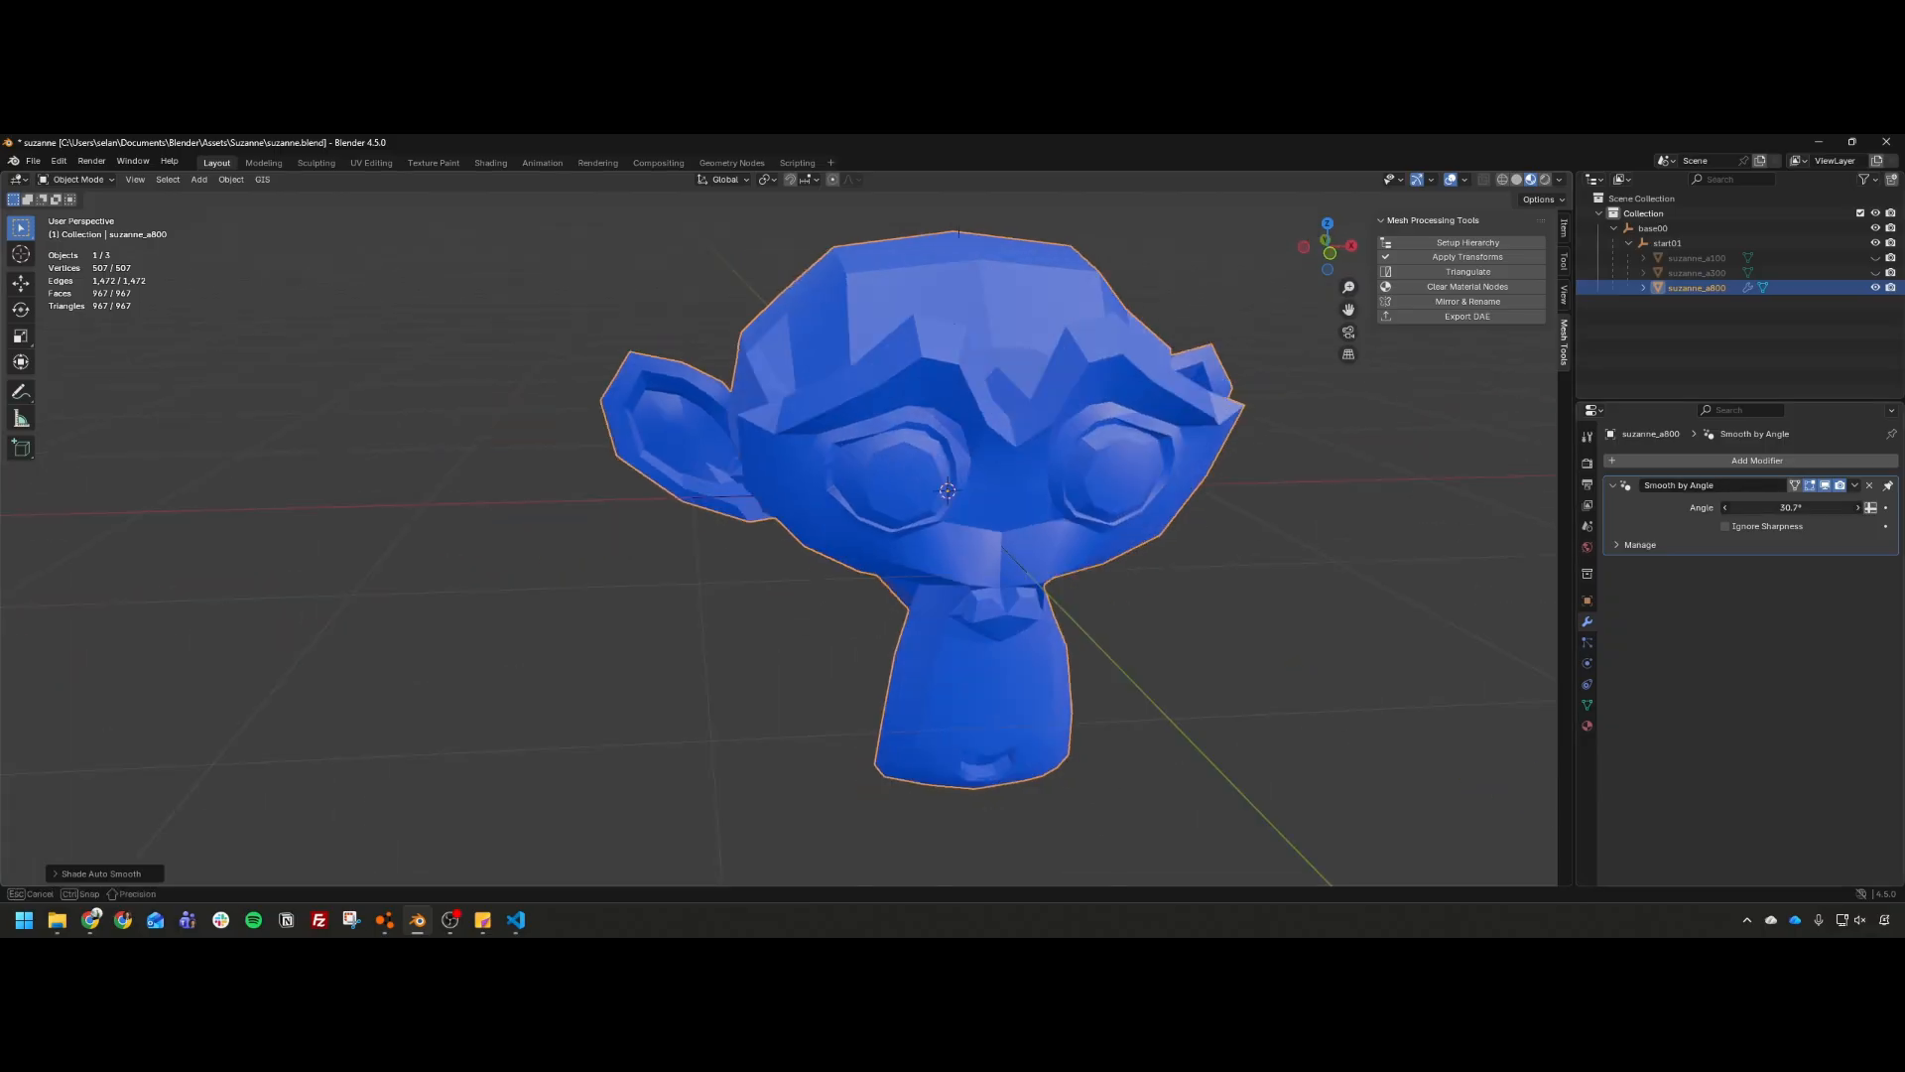
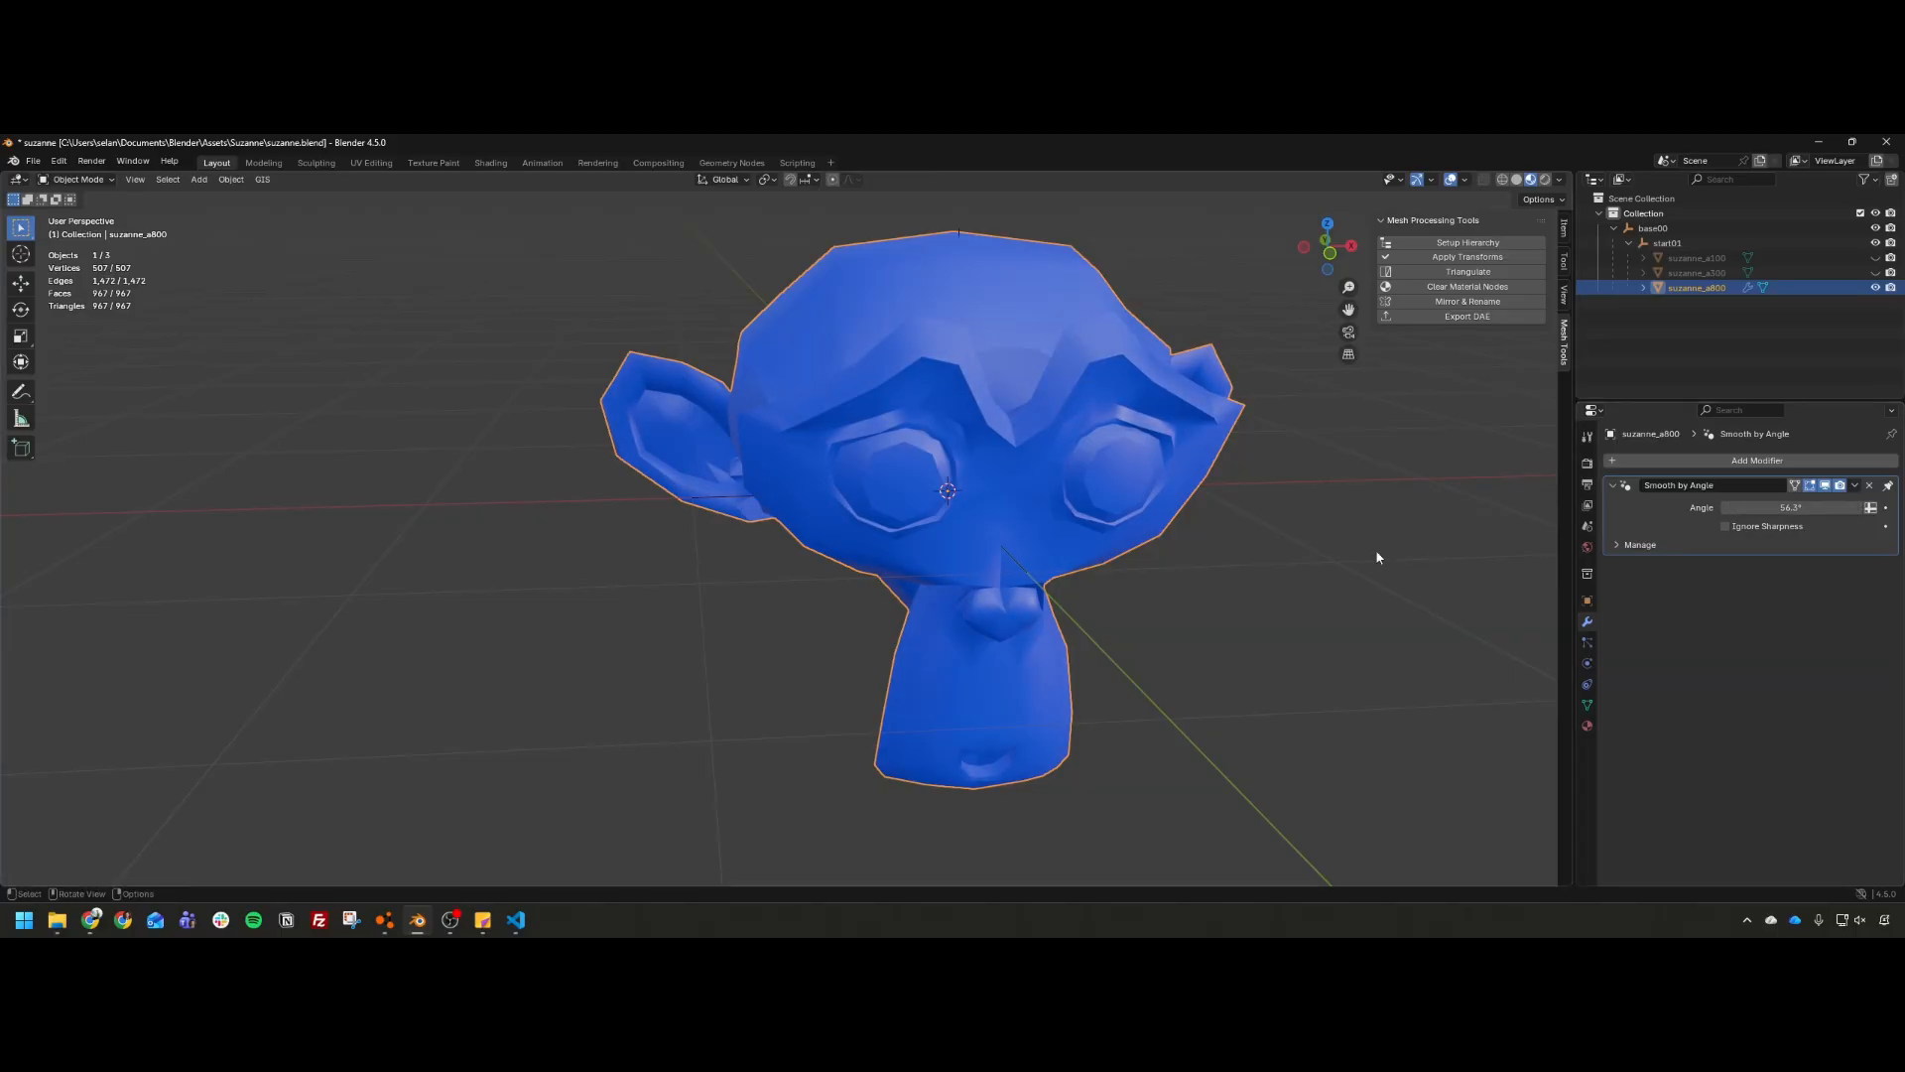
middle_click_drag(1377, 557, 717, 440)
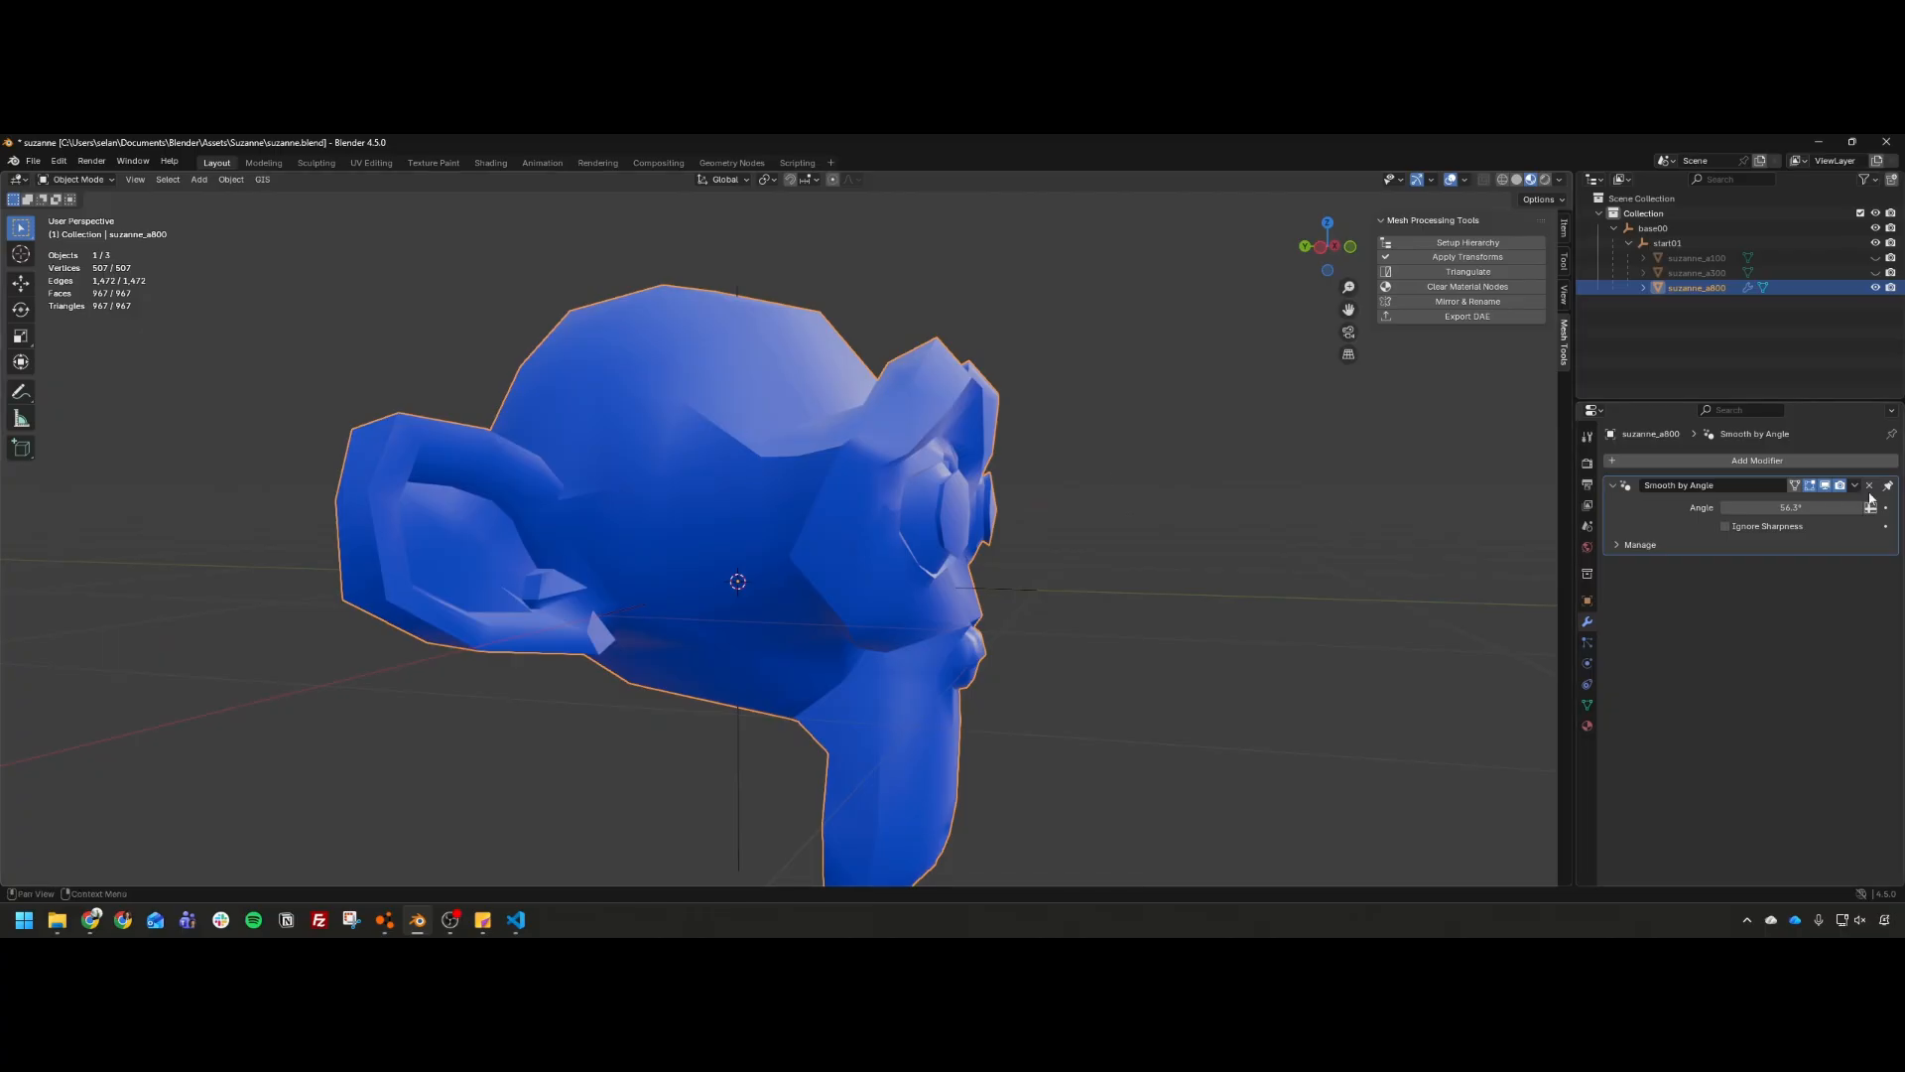
Step: Inspect a shading edge on the side of the head in Edit Mode, and remove the Smooth by Angle modifier from suzanne_a800
key("Tab")
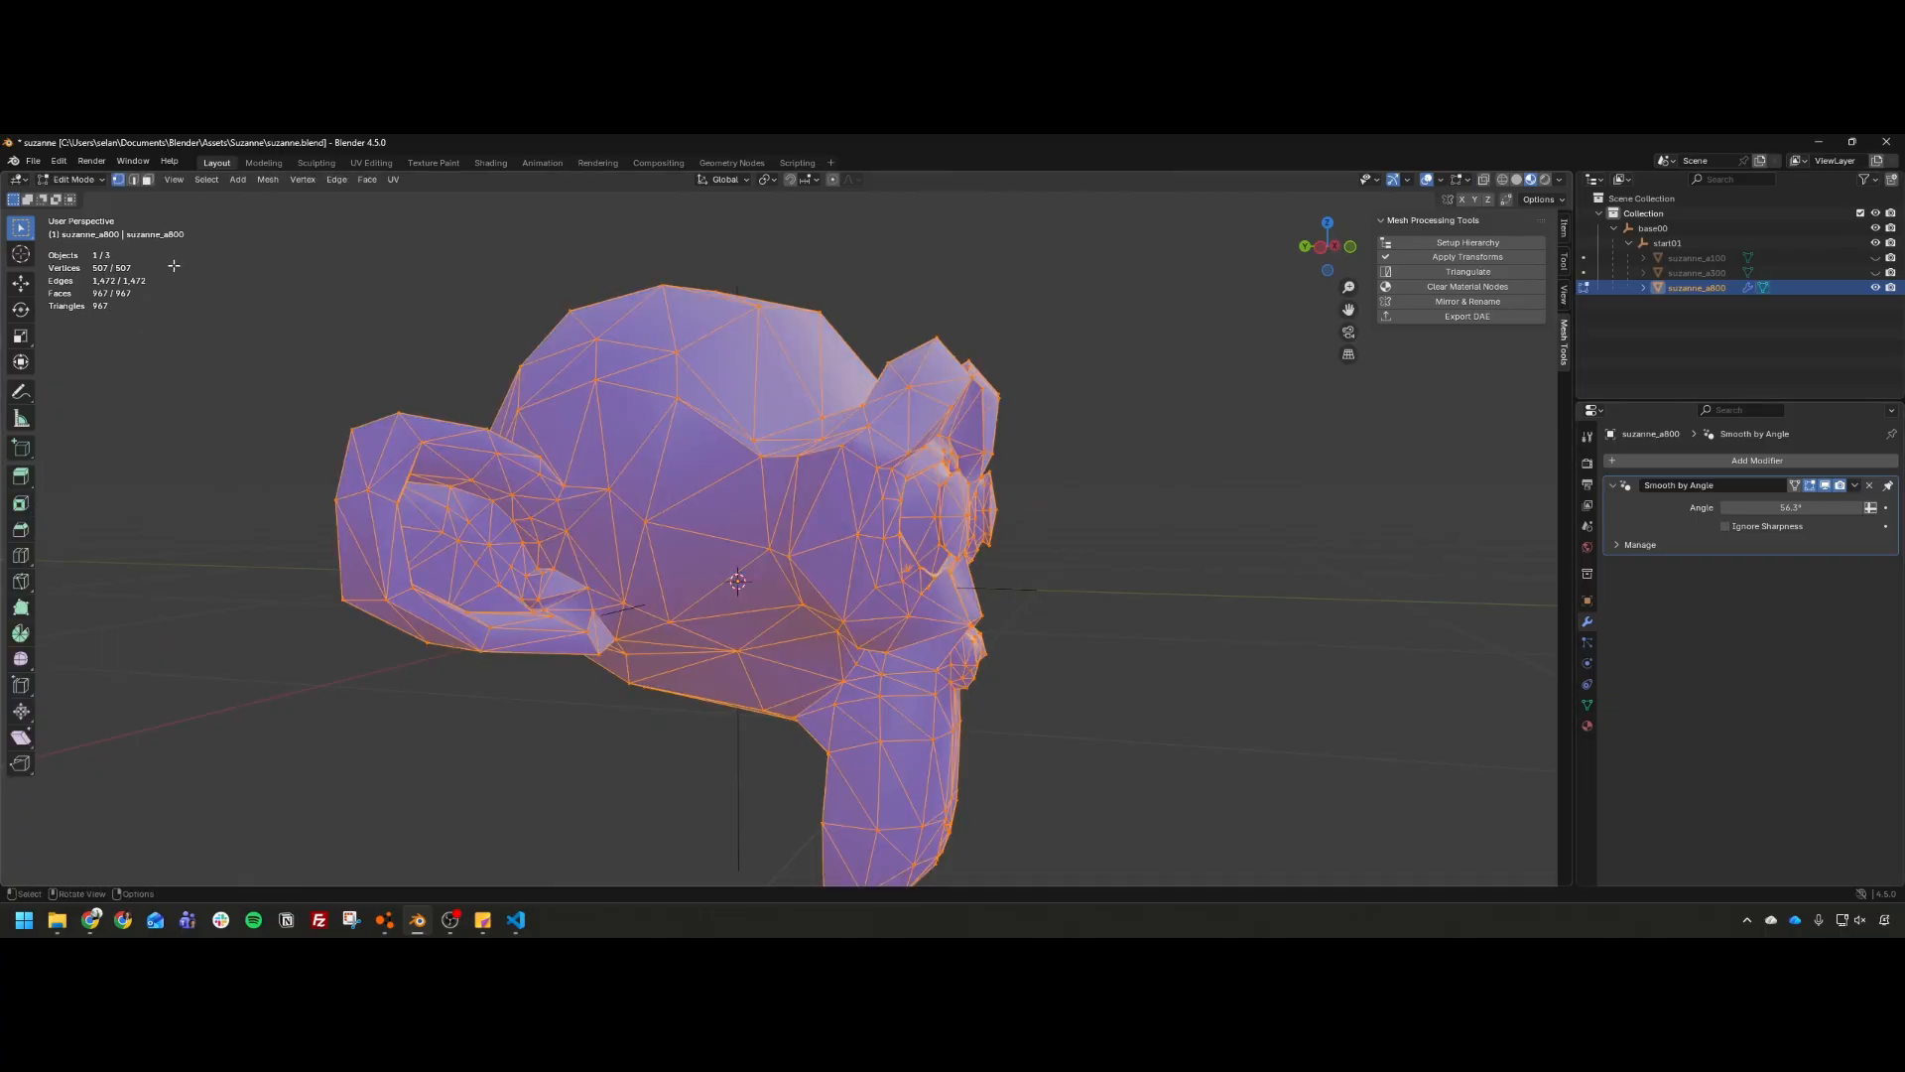
key("2")
left_click(741, 441)
middle_click_drag(741, 442, 1293, 457)
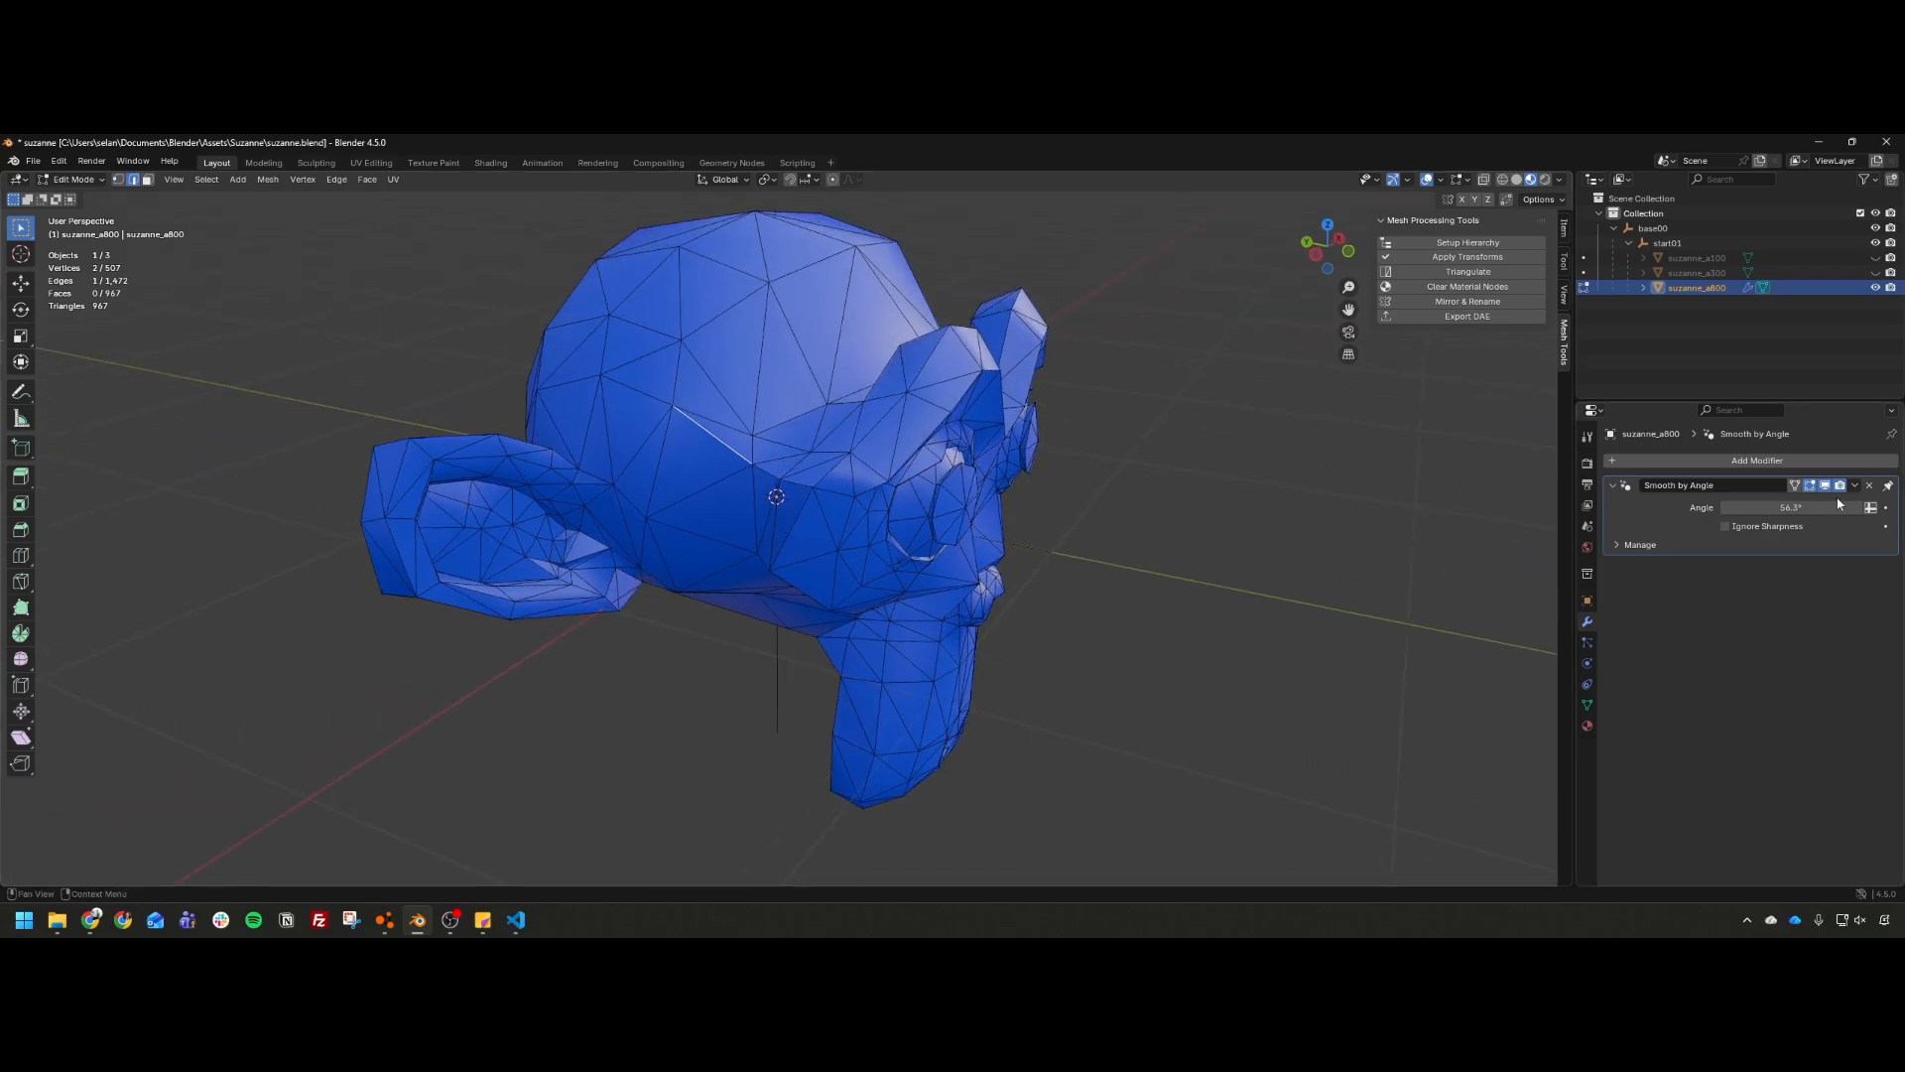
left_click(1872, 486)
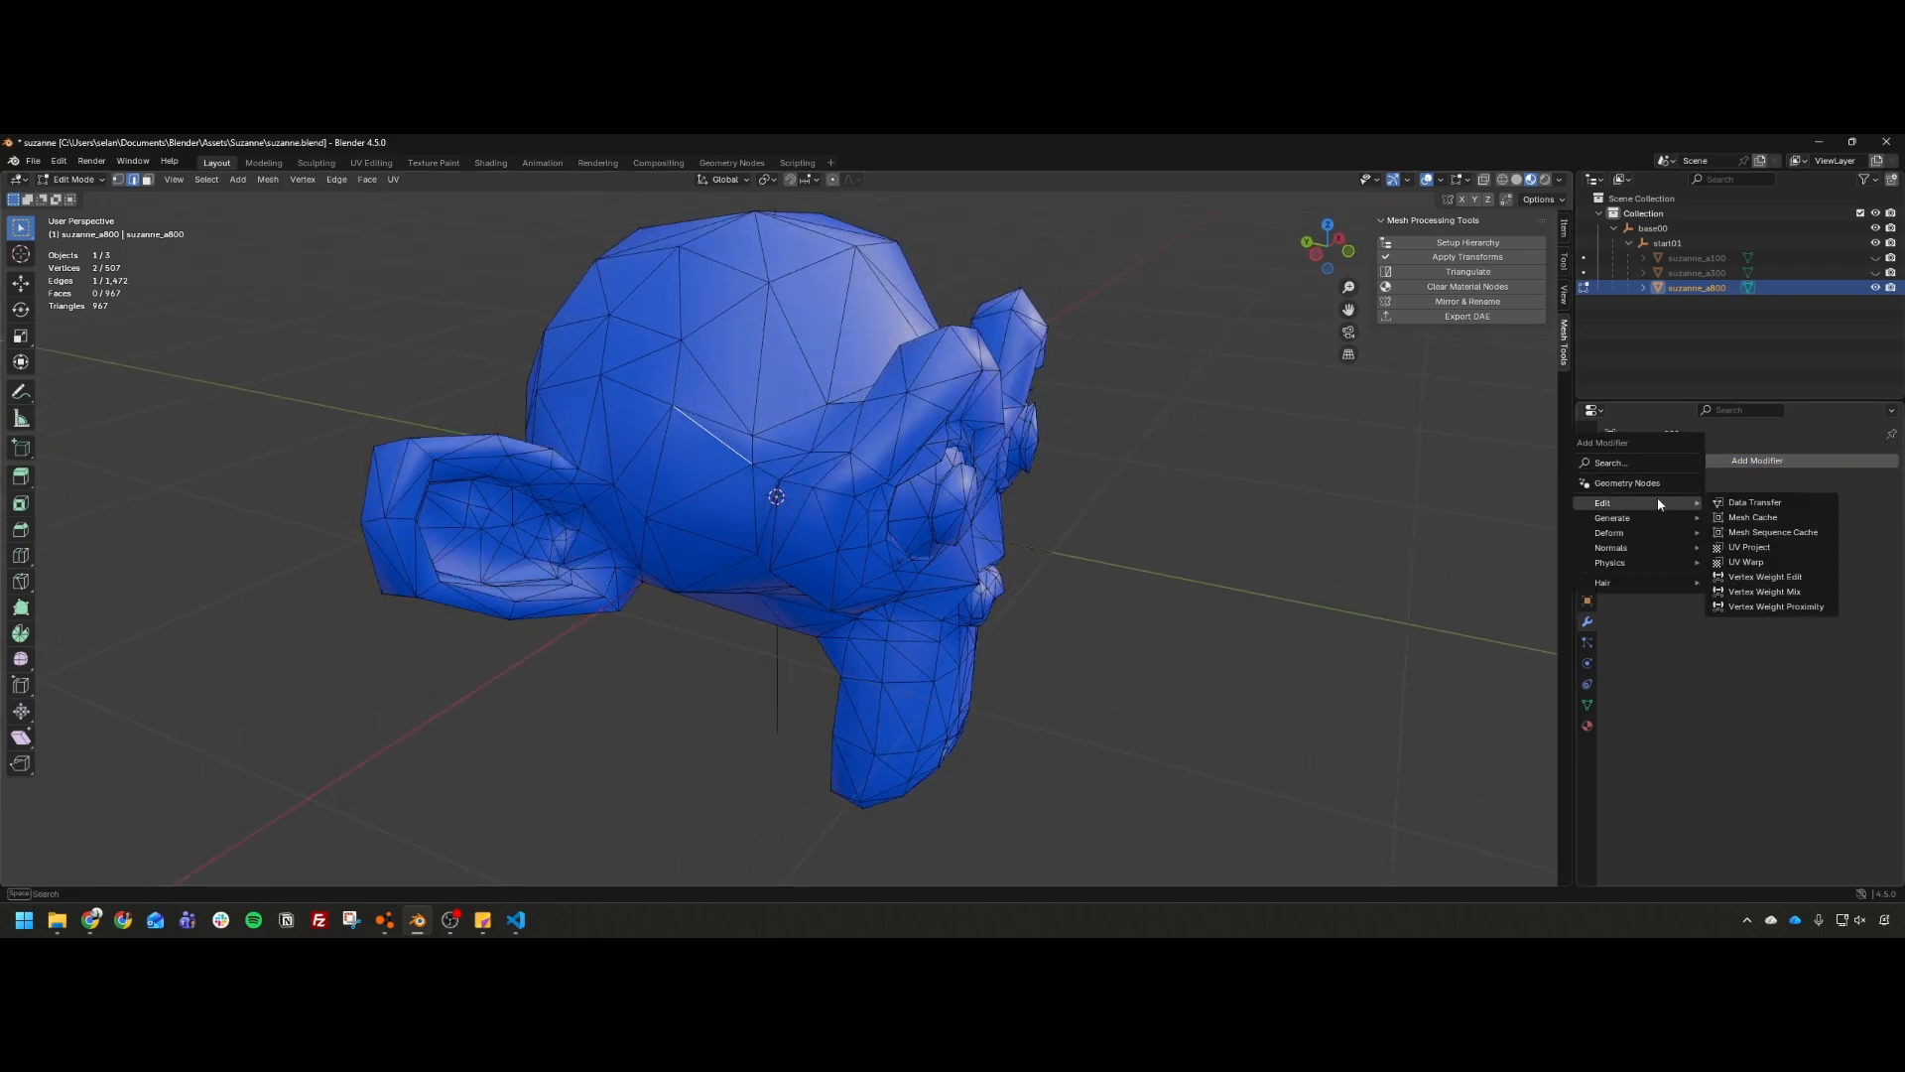
left_click(1276, 447)
middle_click_drag(1277, 446, 958, 465)
key("Tab")
scroll(933, 521, "down", 6)
scroll(957, 466, "up", 2)
Step: Switch to BeamNG.drive and examine the faceted shading of the Suzanne prop from the front and the side
key("alt+Tab")
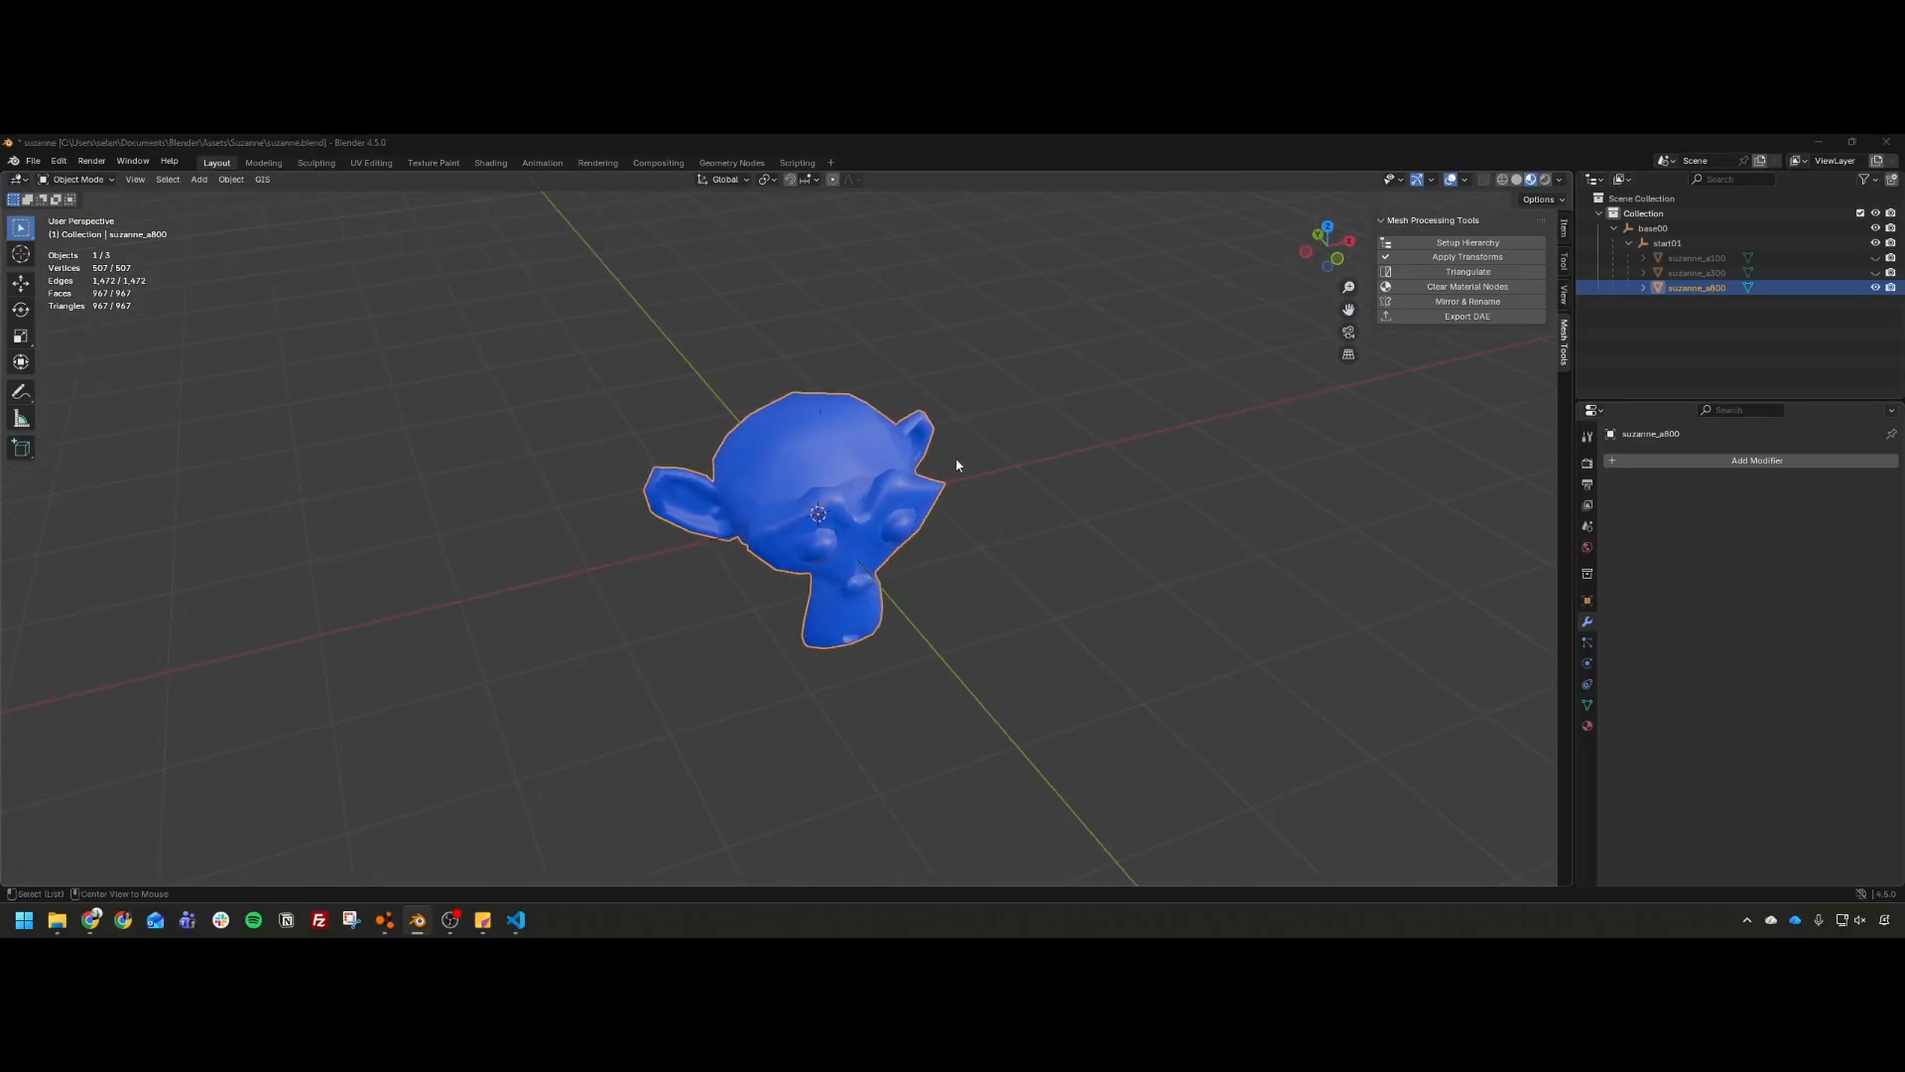
key("s")
right_click_drag(901, 465, 873, 432)
key("a")
key("d")
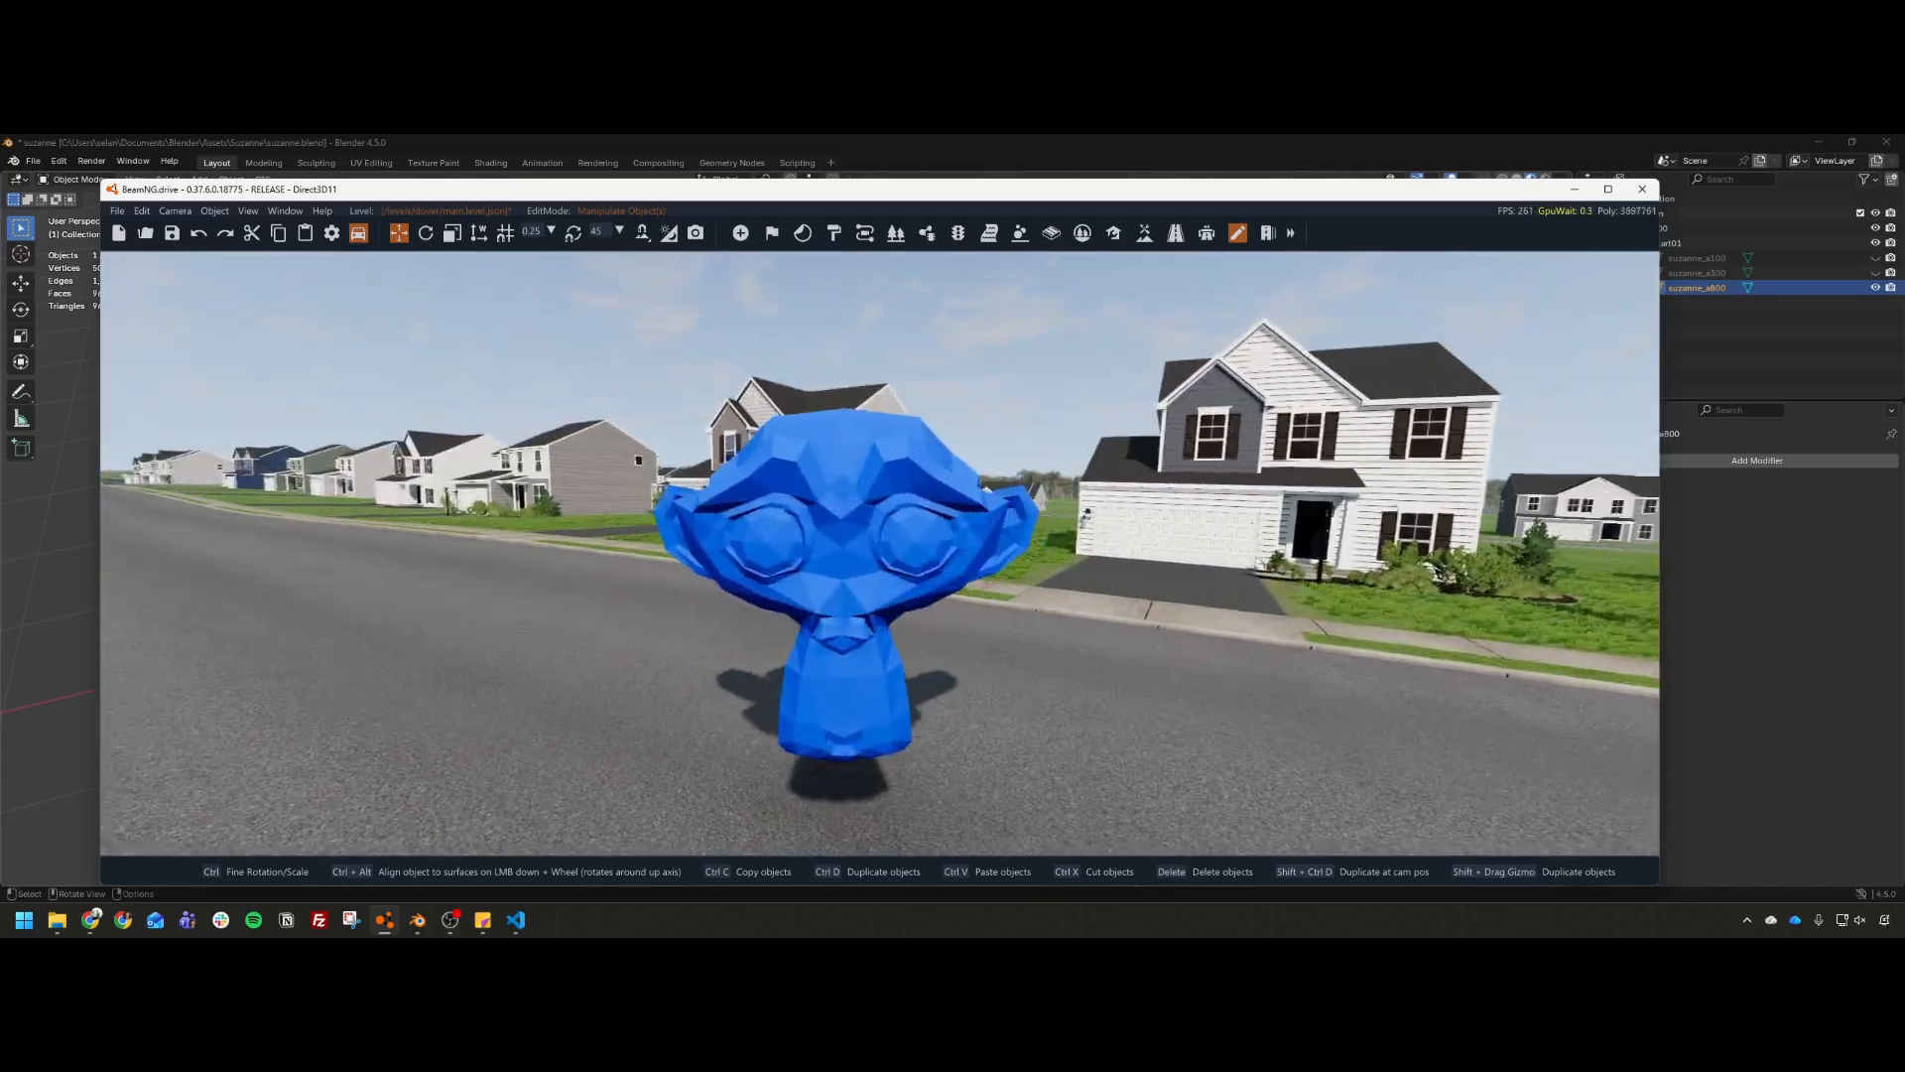
key("a")
right_click_drag(595, 516, 809, 526)
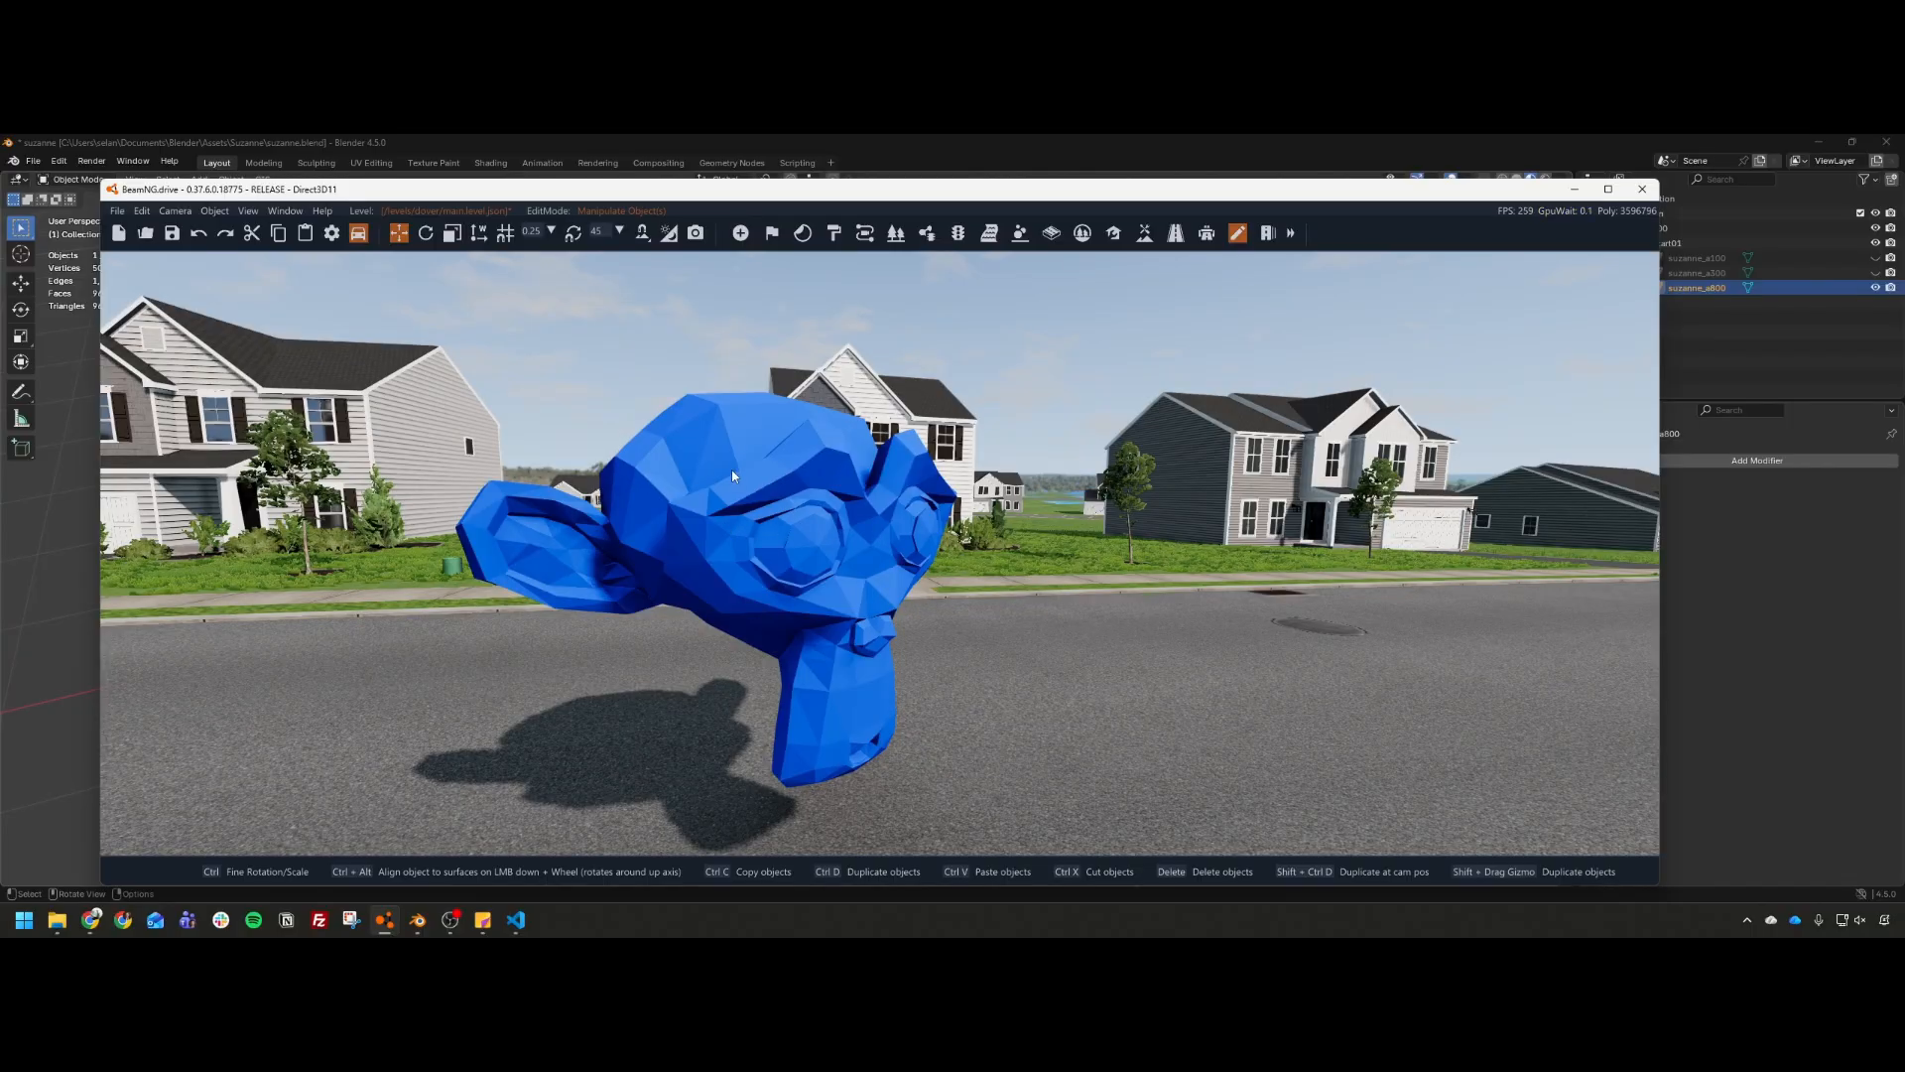
scroll(776, 469, "up", 1)
scroll(776, 468, "down", 2)
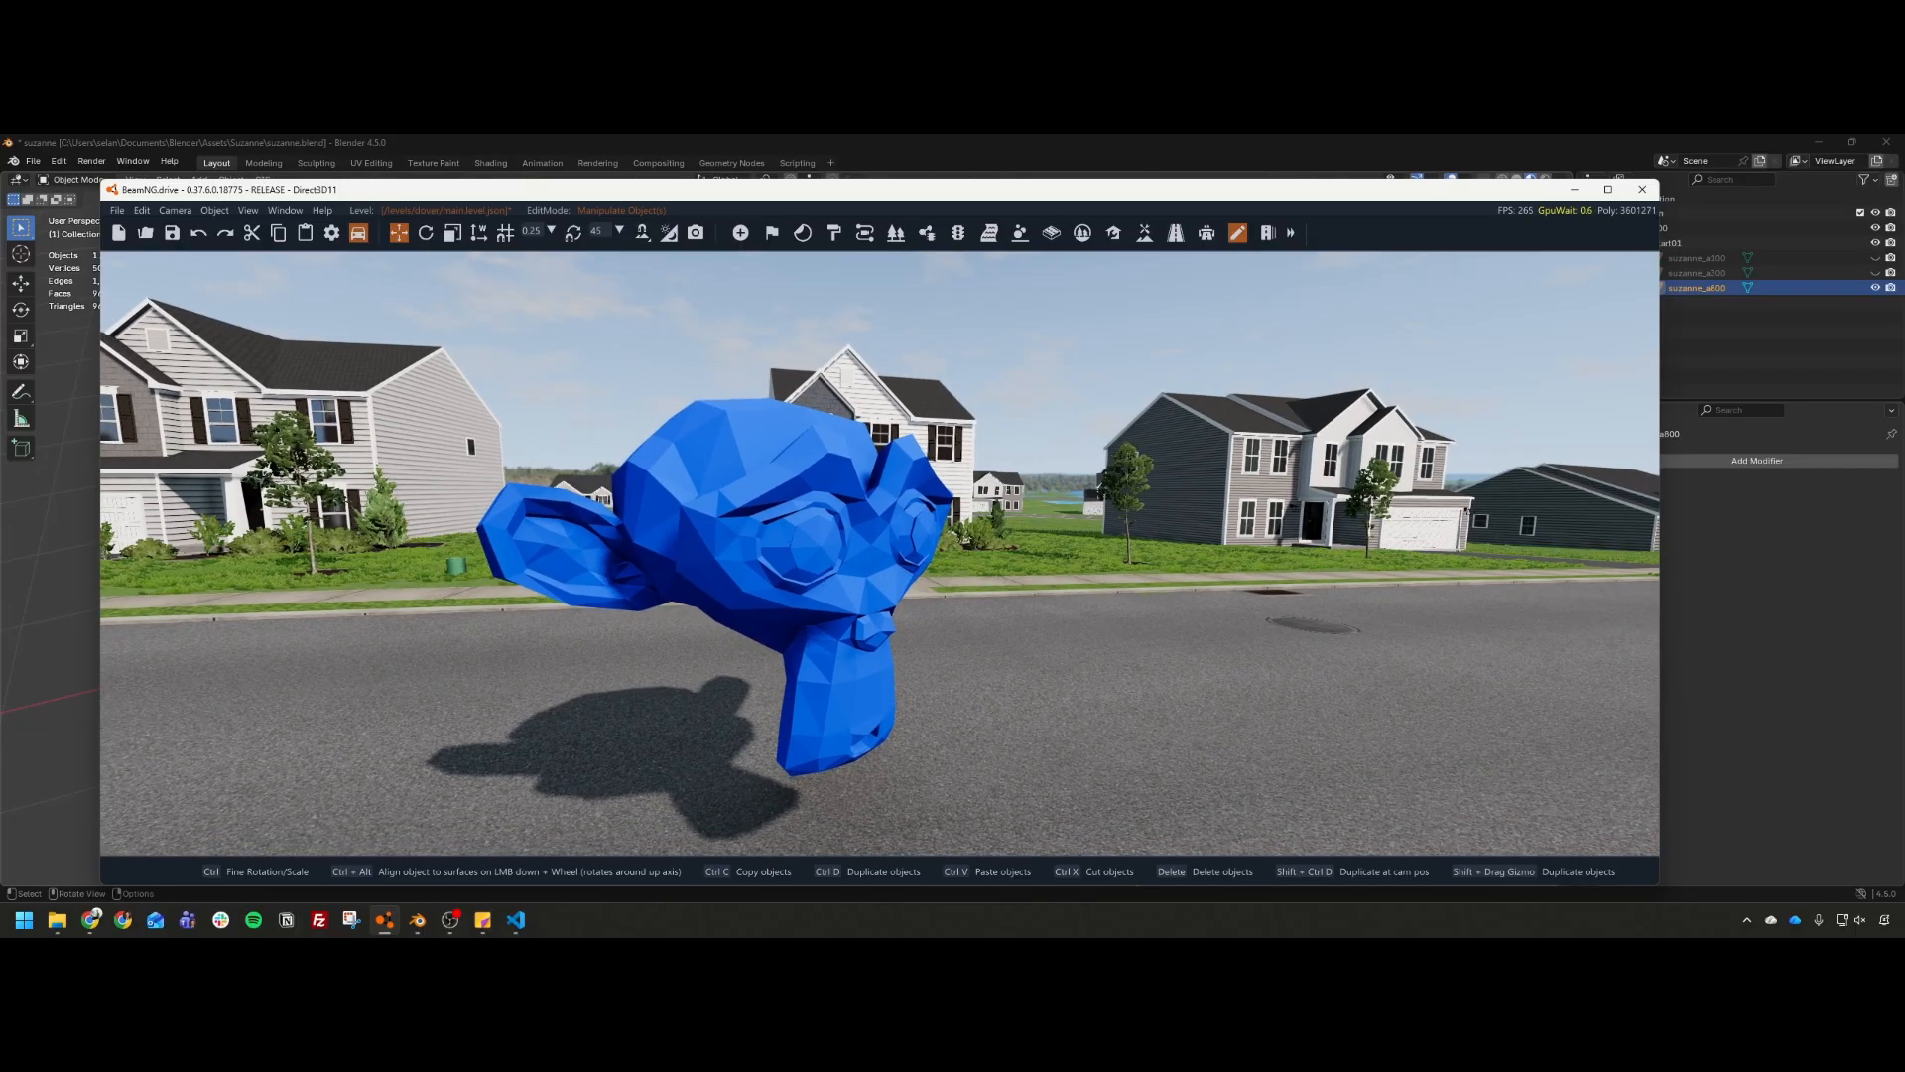
right_click_drag(802, 462, 746, 478)
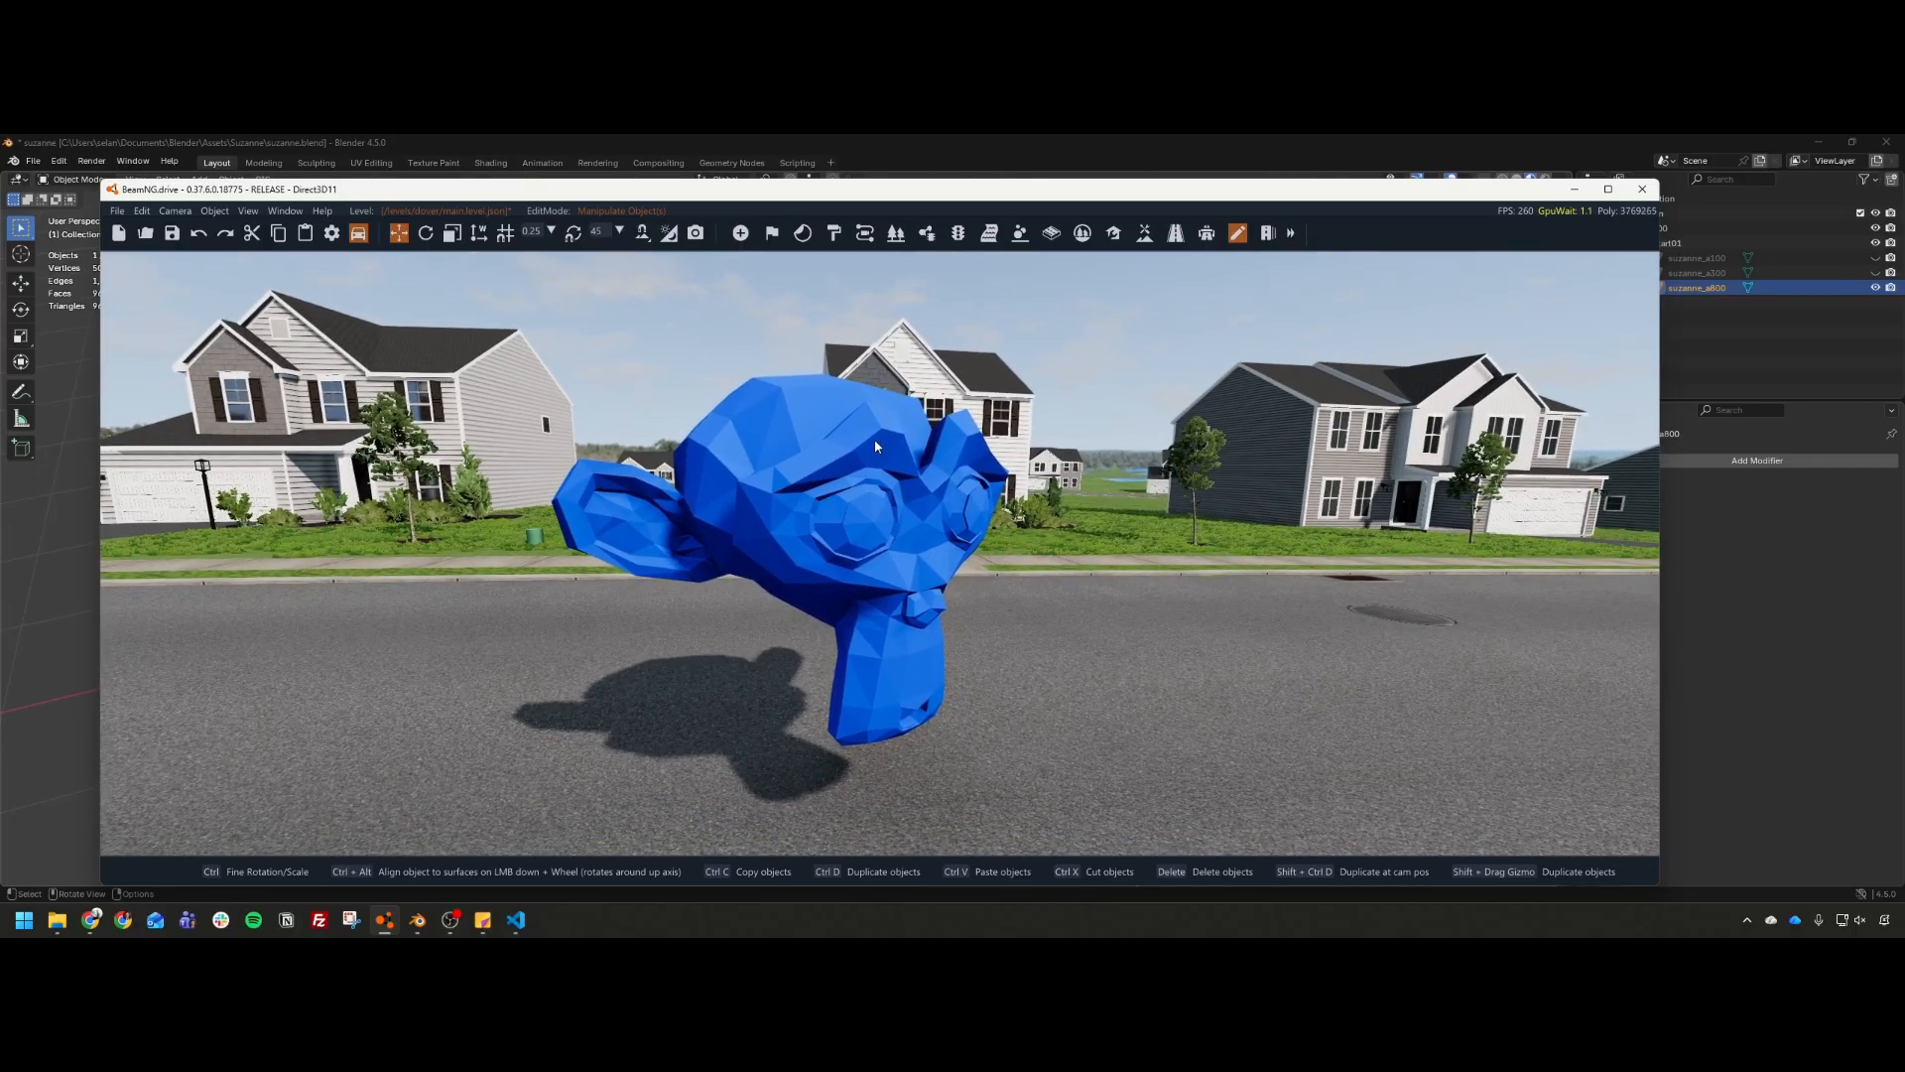
Step: Delete the Suzanne prop from the road
left_click(829, 473)
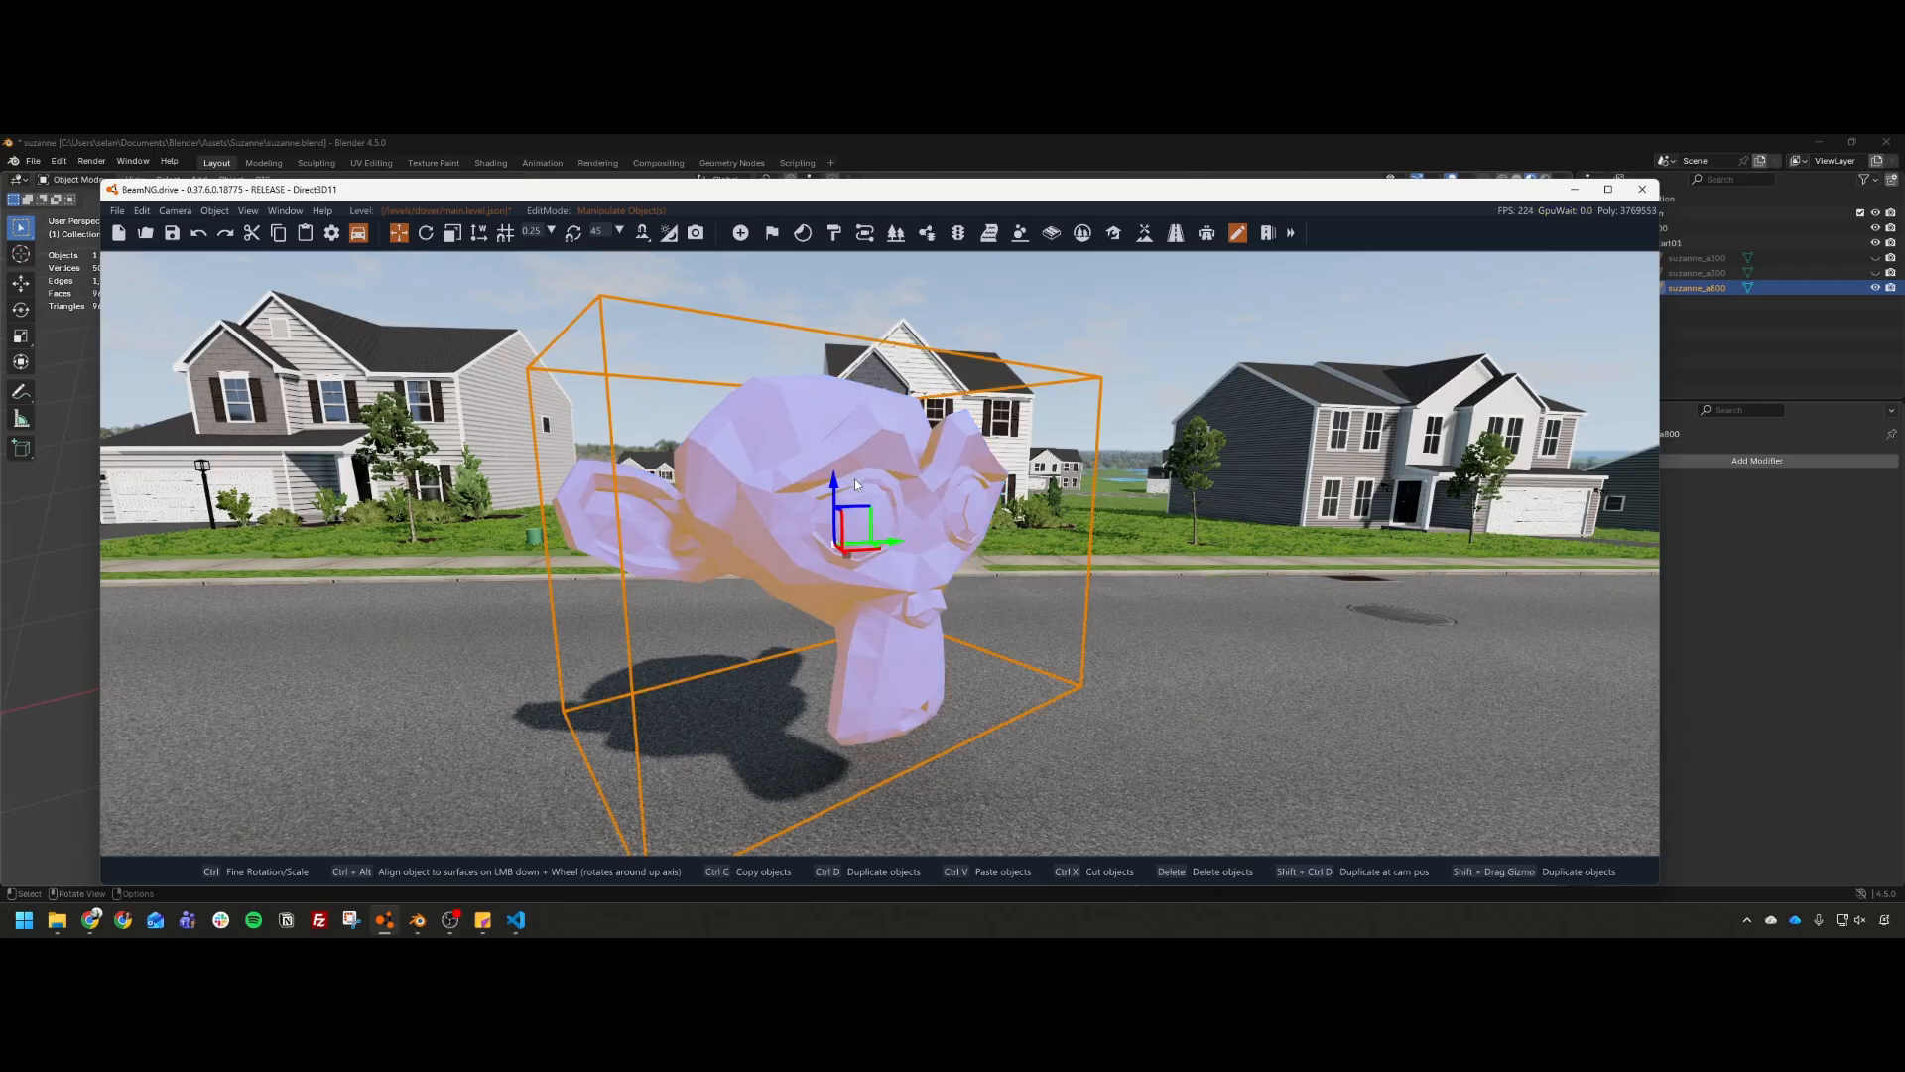
key("Delete")
Step: Examine the white house with the grey gable and its neighbours from the street and from above
right_click_drag(852, 479, 784, 494)
key("w")
key("s")
key("d")
key("s")
key("a")
key("a")
key("d")
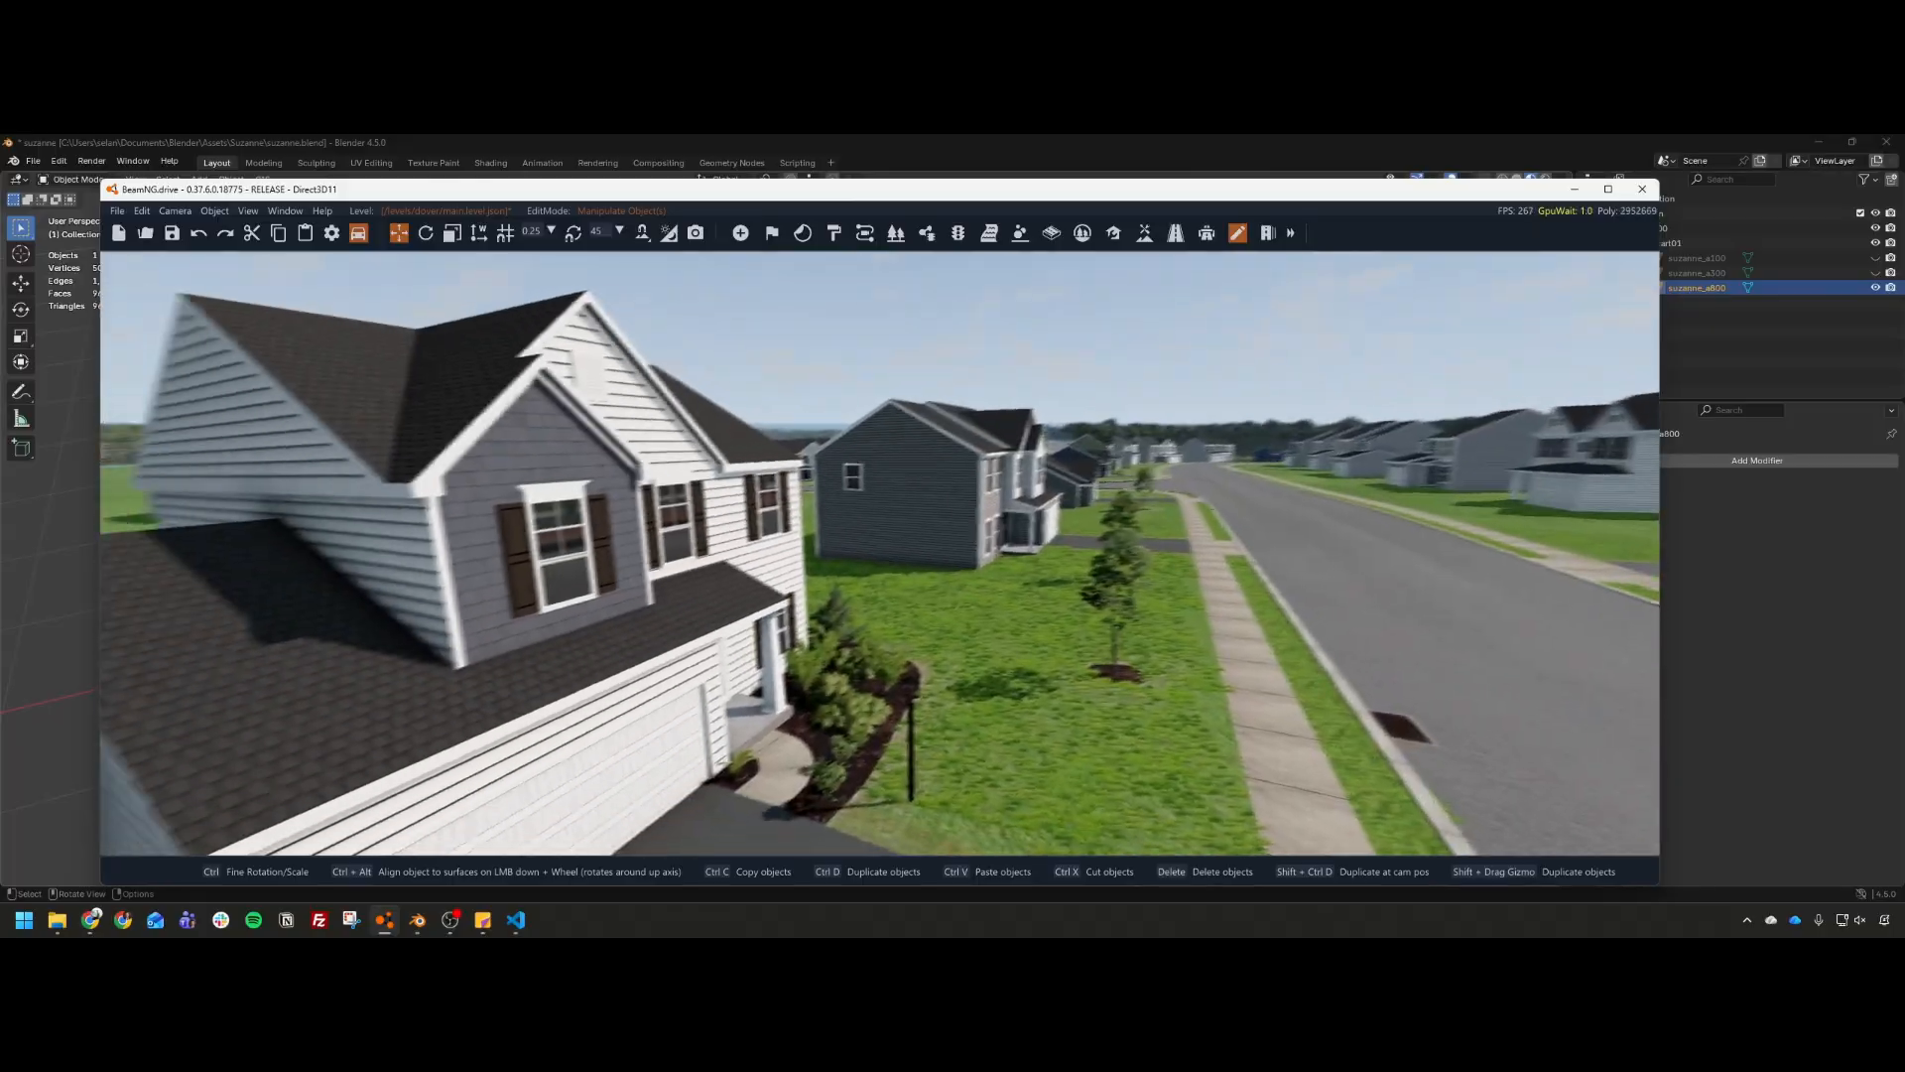
right_click_drag(923, 497, 746, 480)
key("w")
key("s")
key("d")
key("s")
key("d")
key("w")
key("w")
key("s")
key("w")
key("s")
key("w")
Step: Select the white house, maximise the editor window, and show the house's materials in the Material Editor
left_click(746, 500)
key("s")
double_click(304, 187)
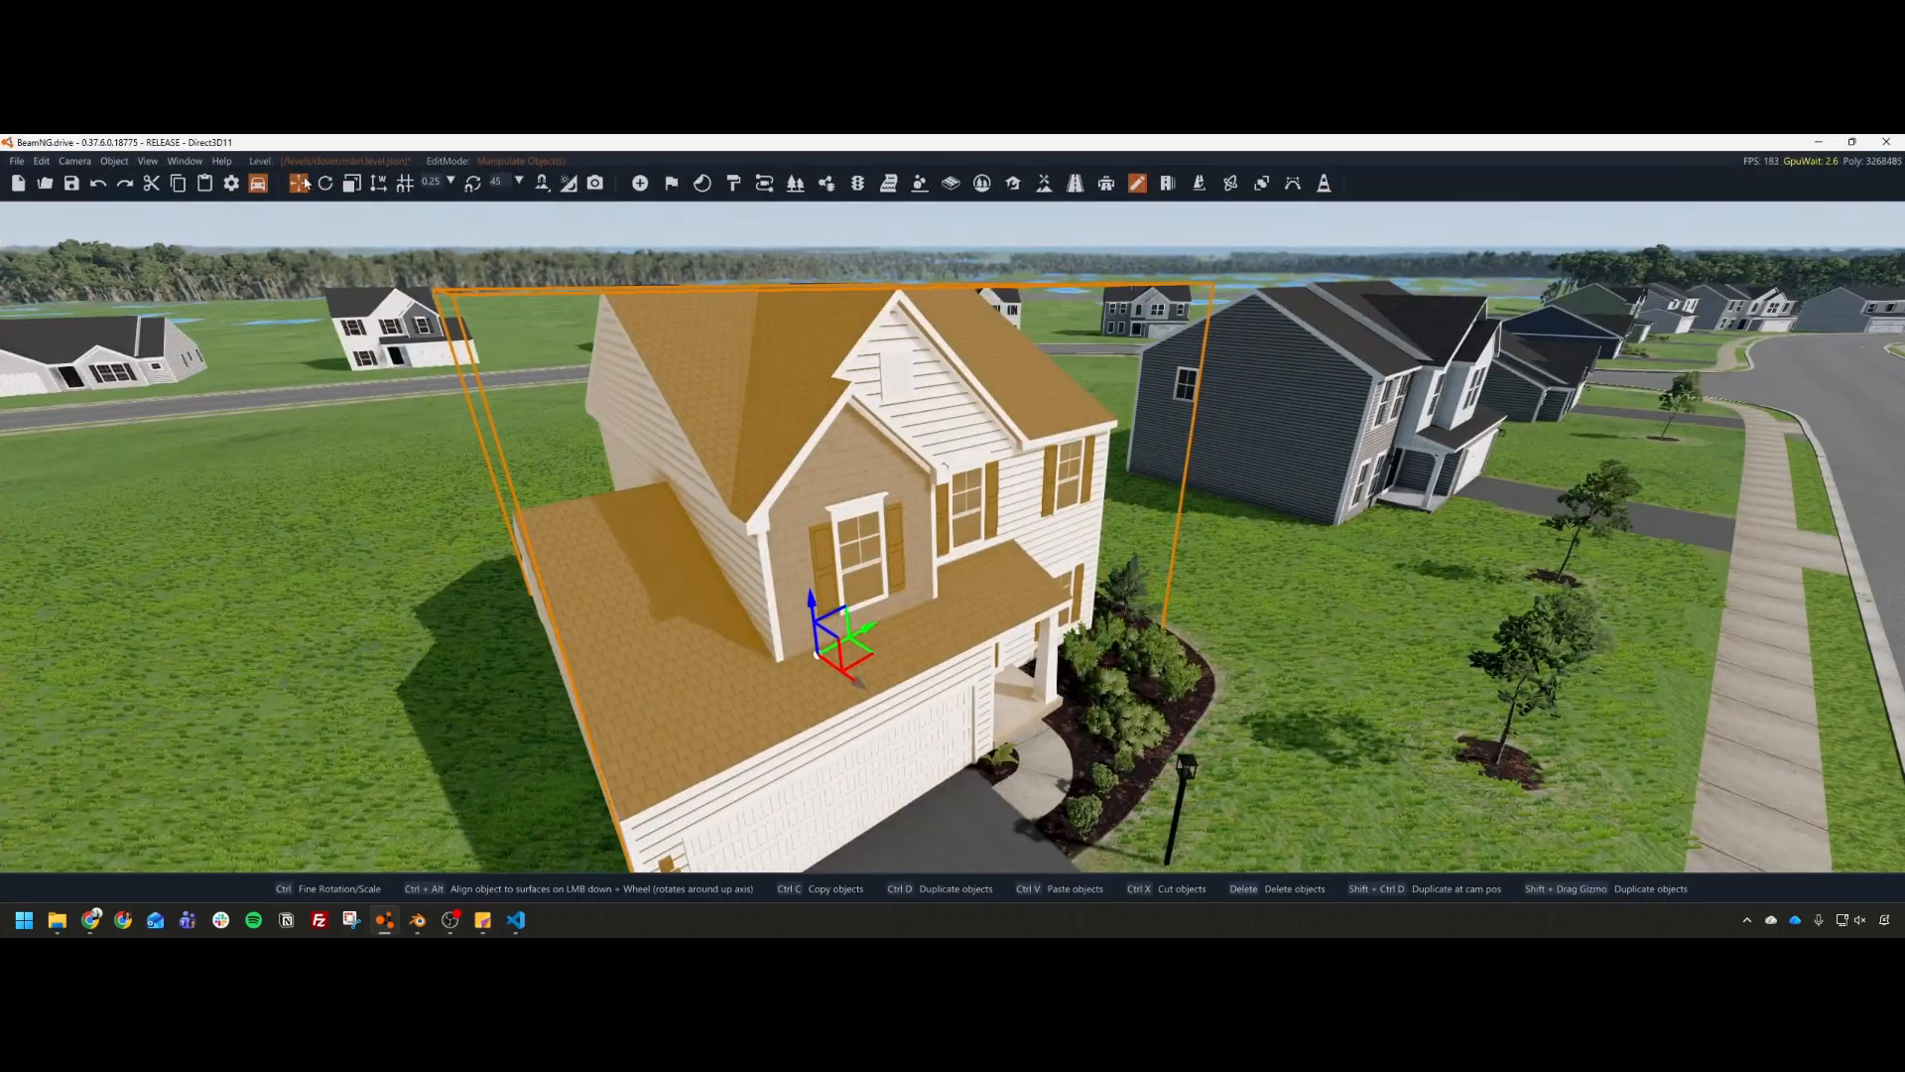
left_click(185, 161)
left_click(228, 234)
scroll(1641, 415, "up", 2)
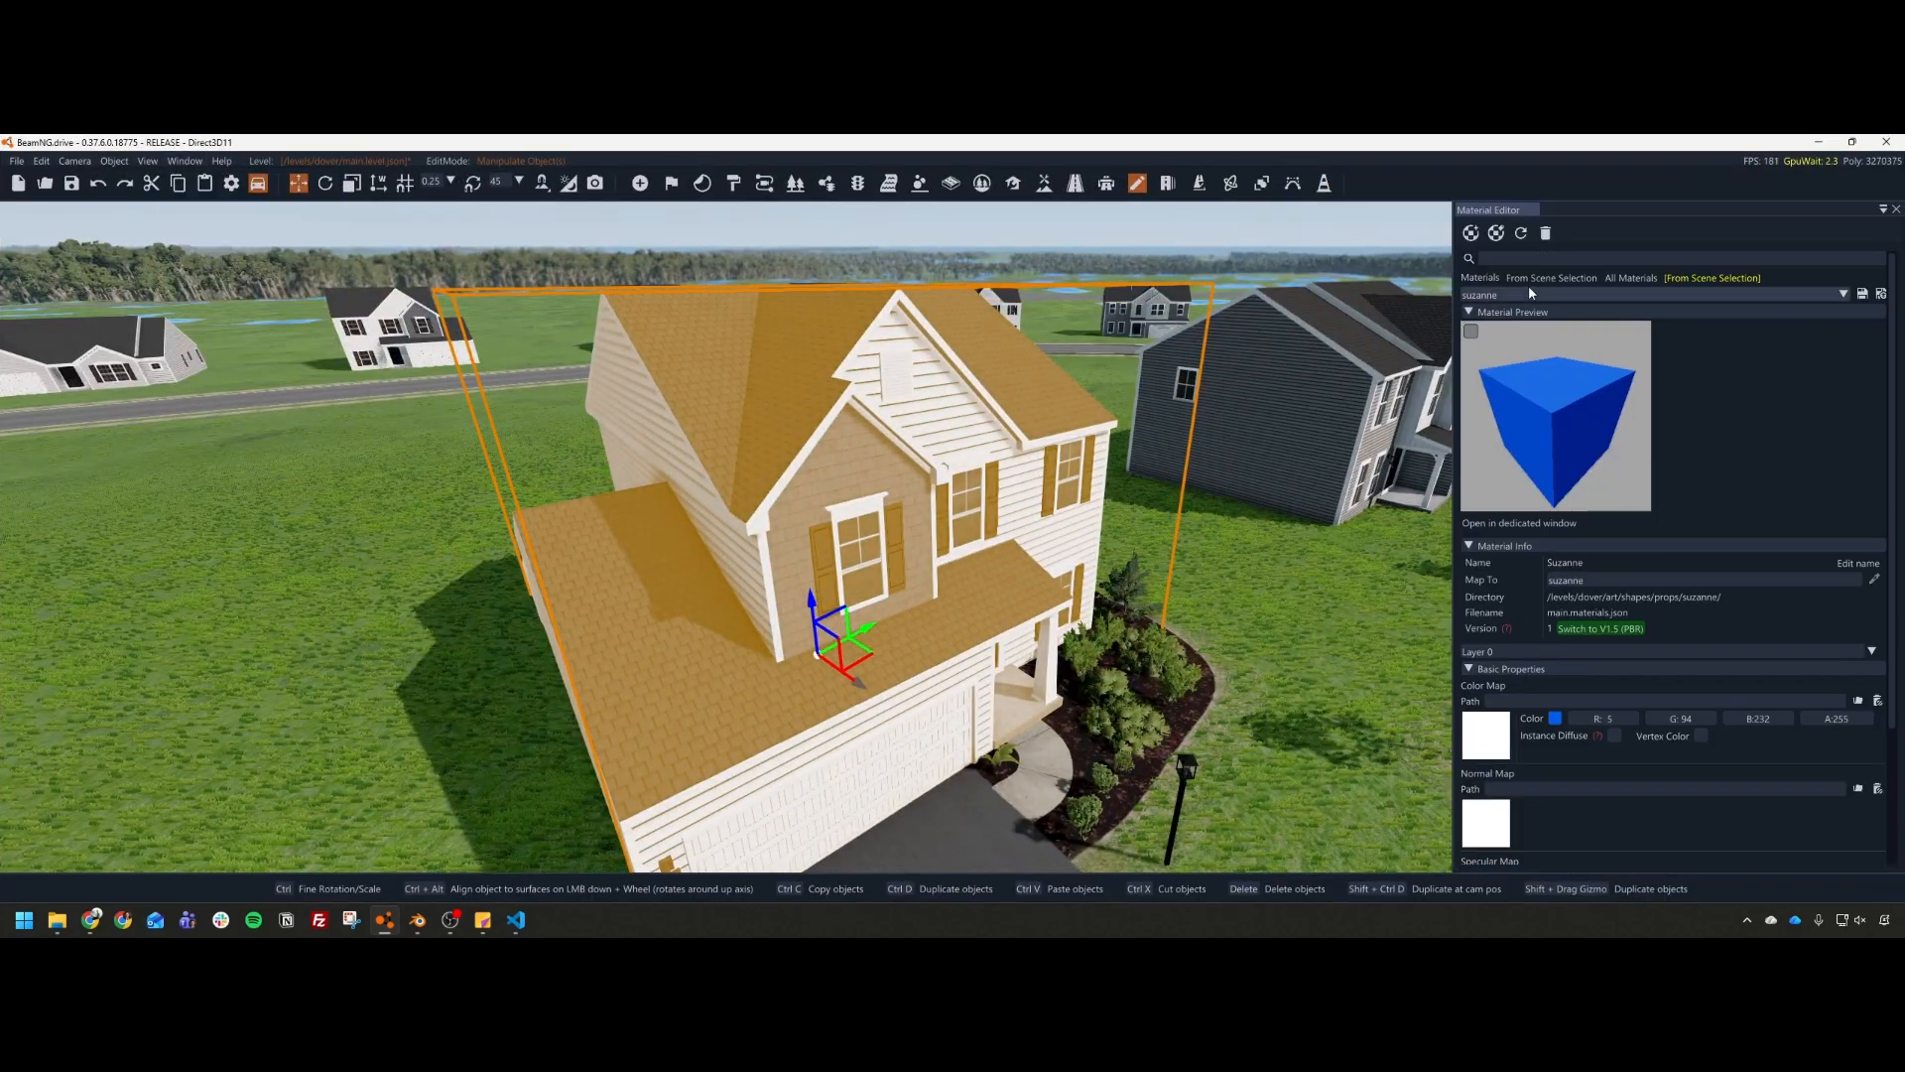
left_click(1534, 279)
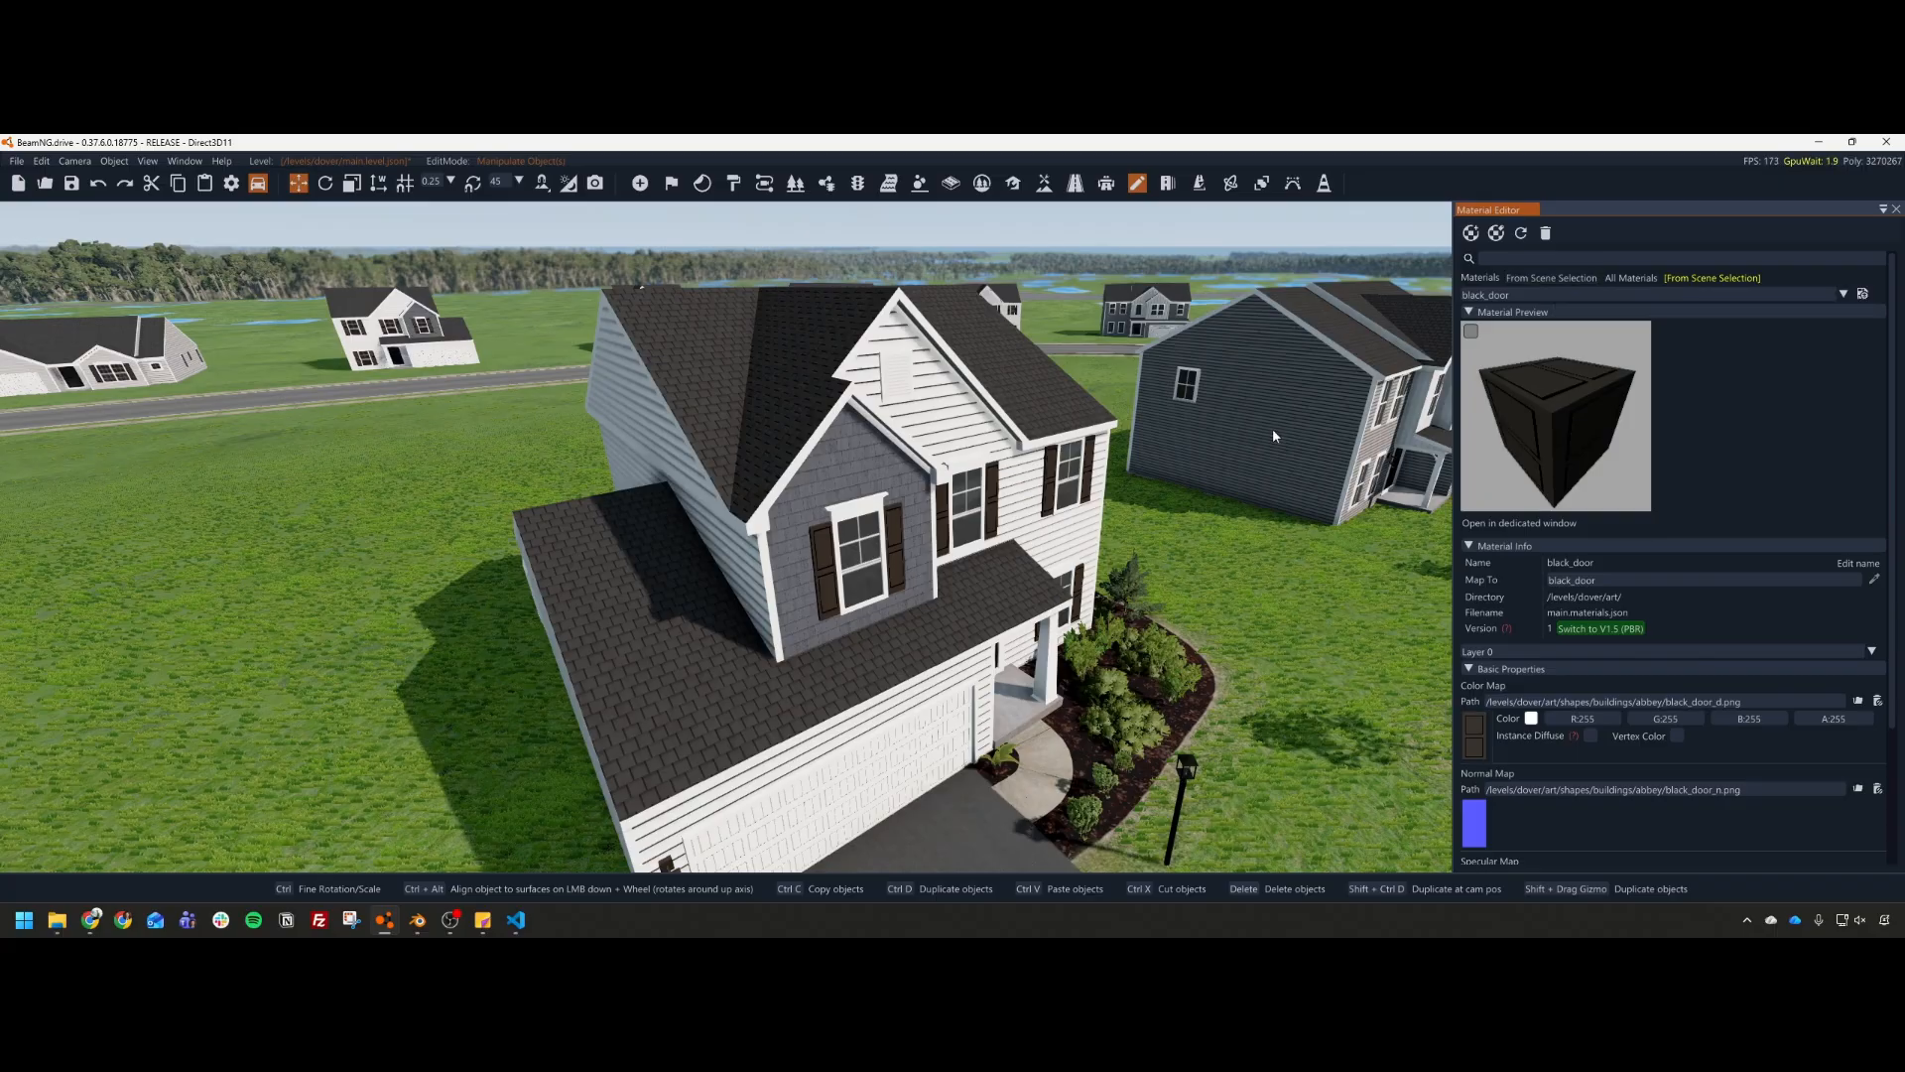
Step: Review the house's cleanwall, concrete, moderncorrugated_tin and wood_rooftiles materials, ending with eca_bld_woodcladding_01
left_click(1540, 292)
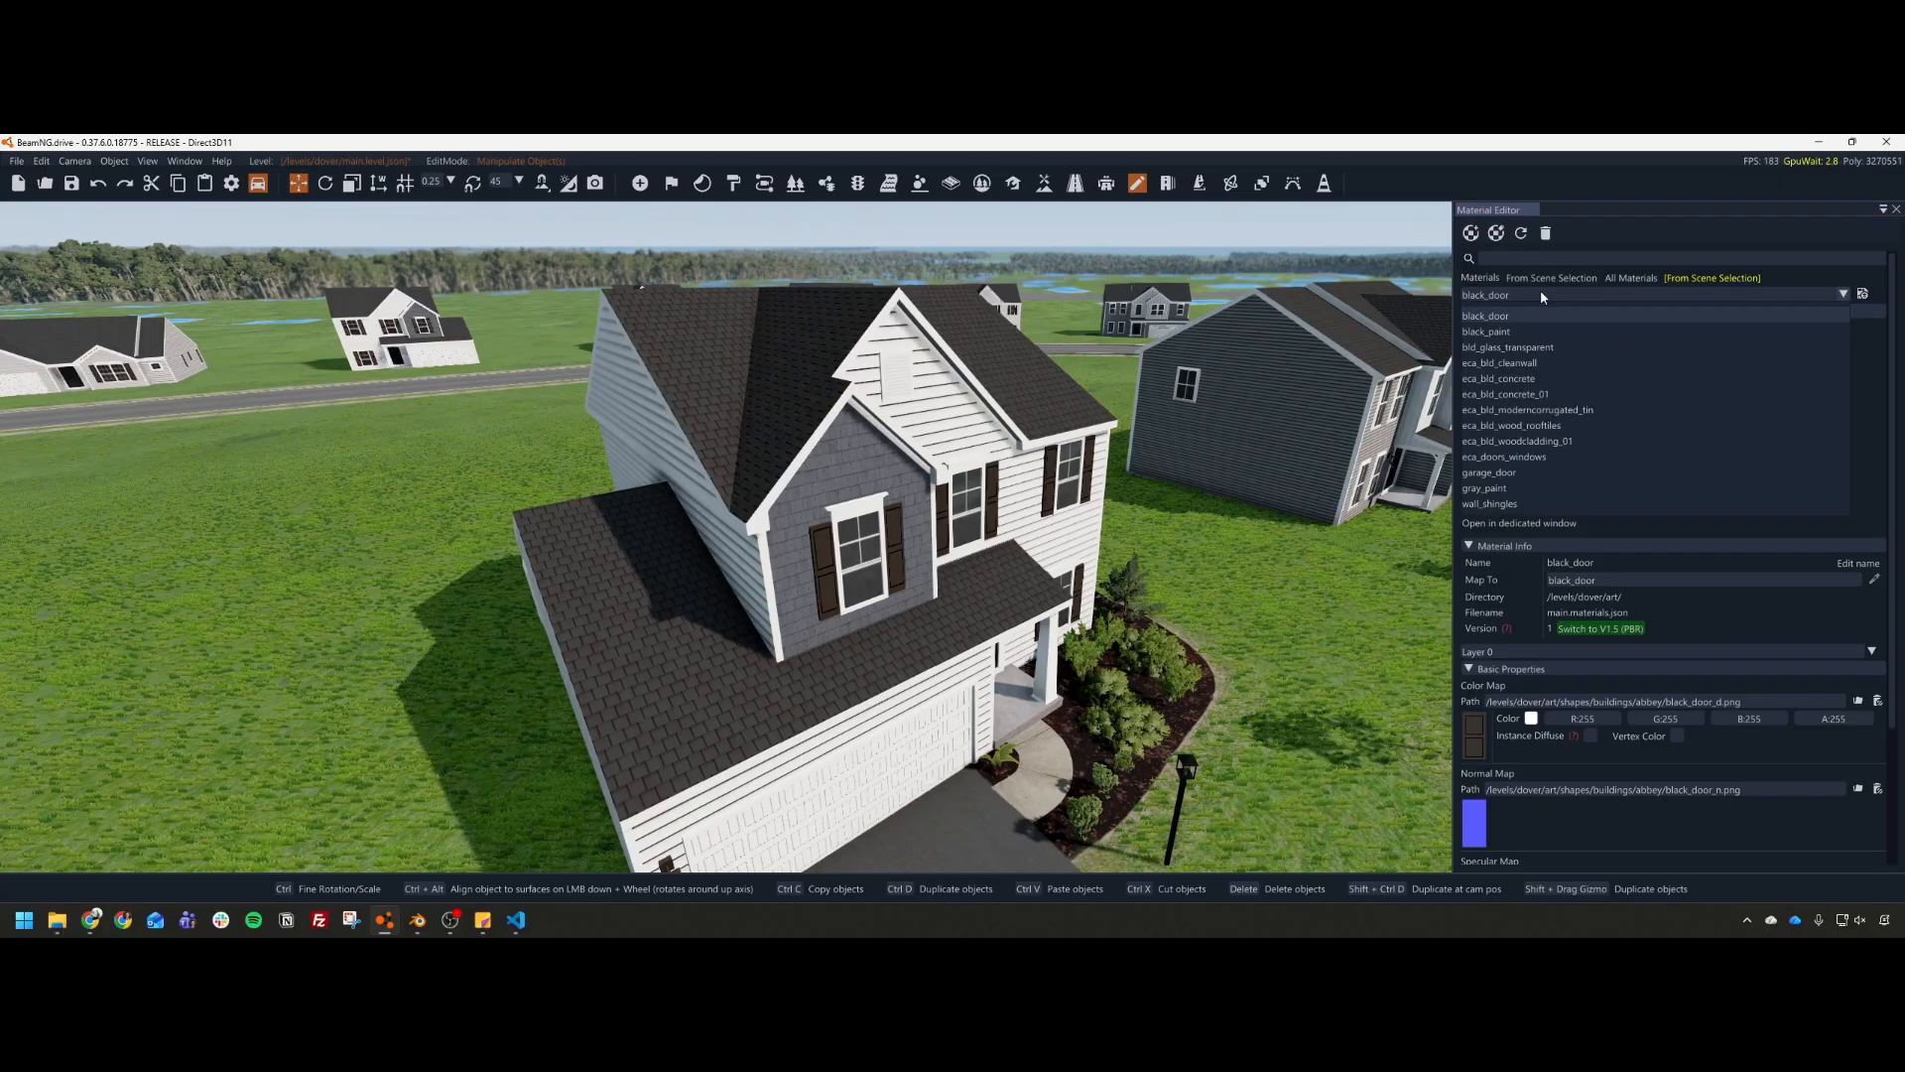
left_click(1508, 363)
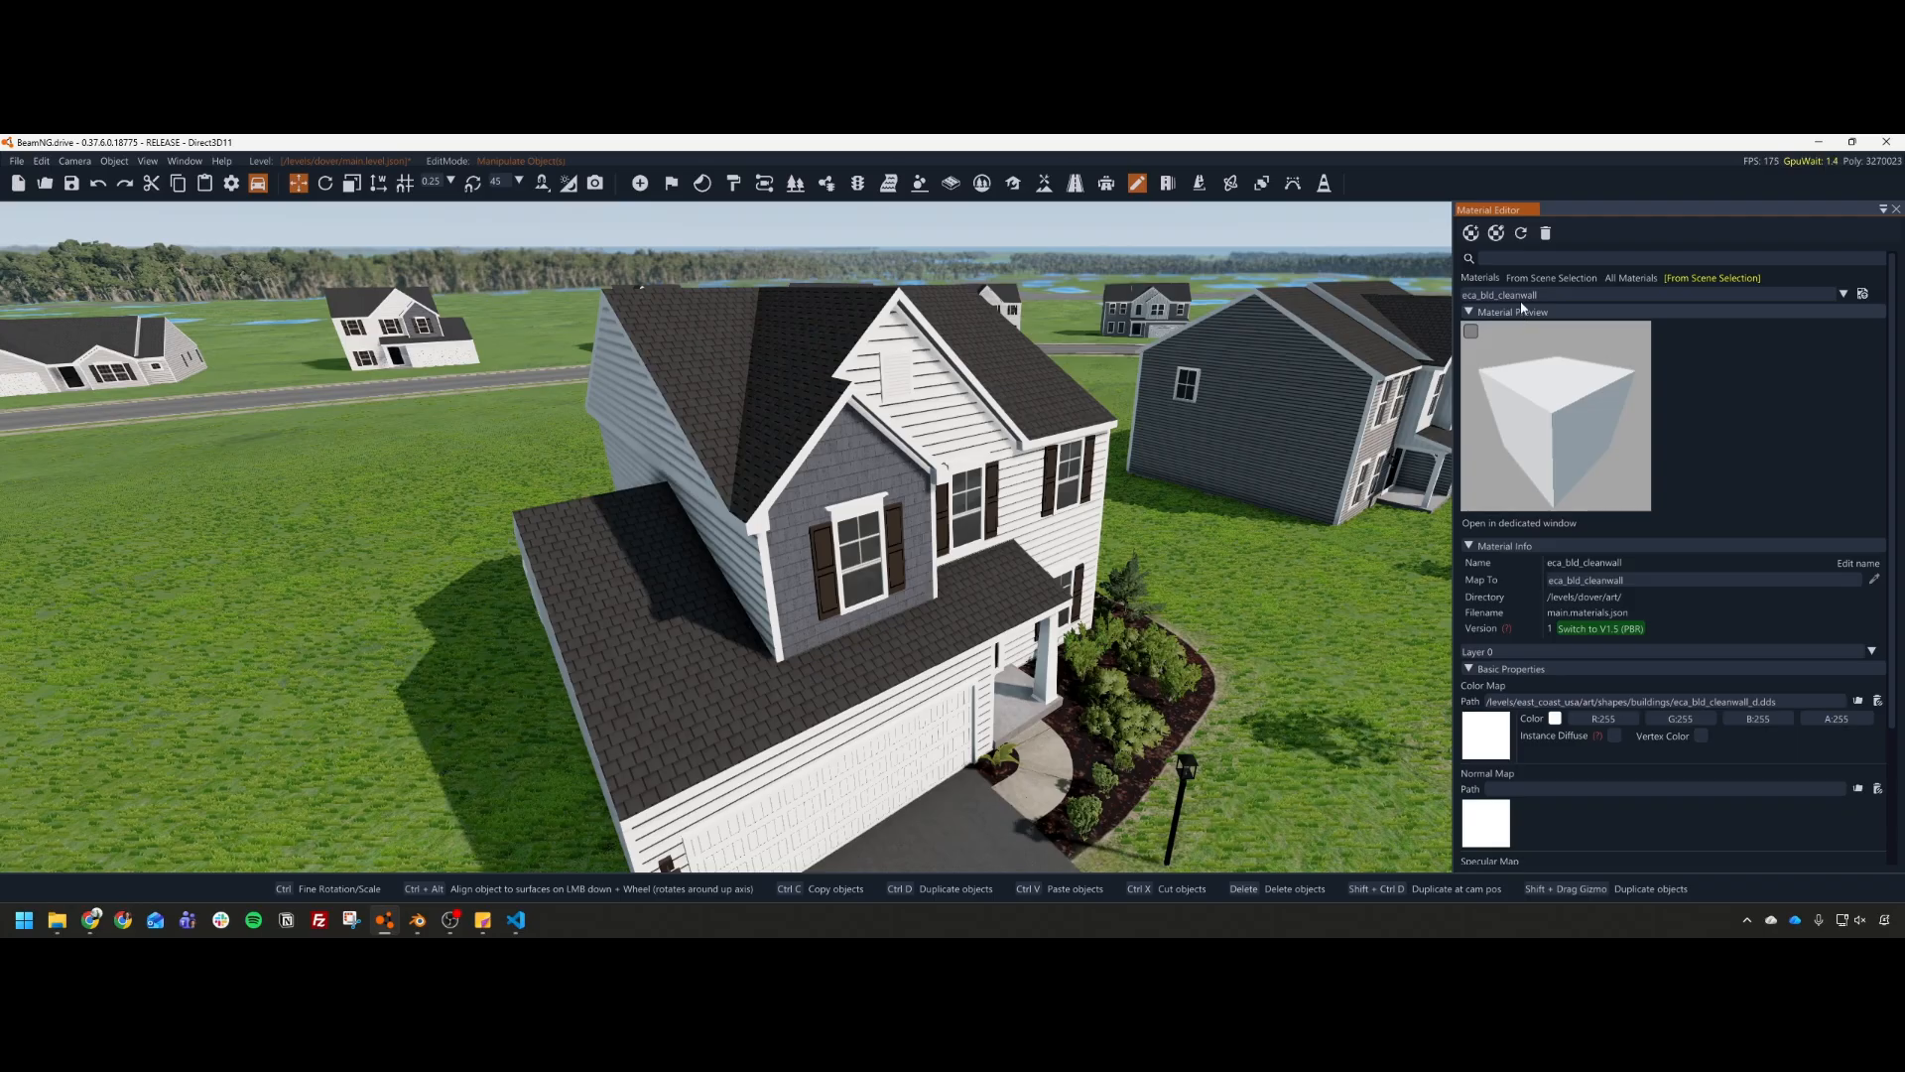
left_click(1521, 297)
left_click(1505, 379)
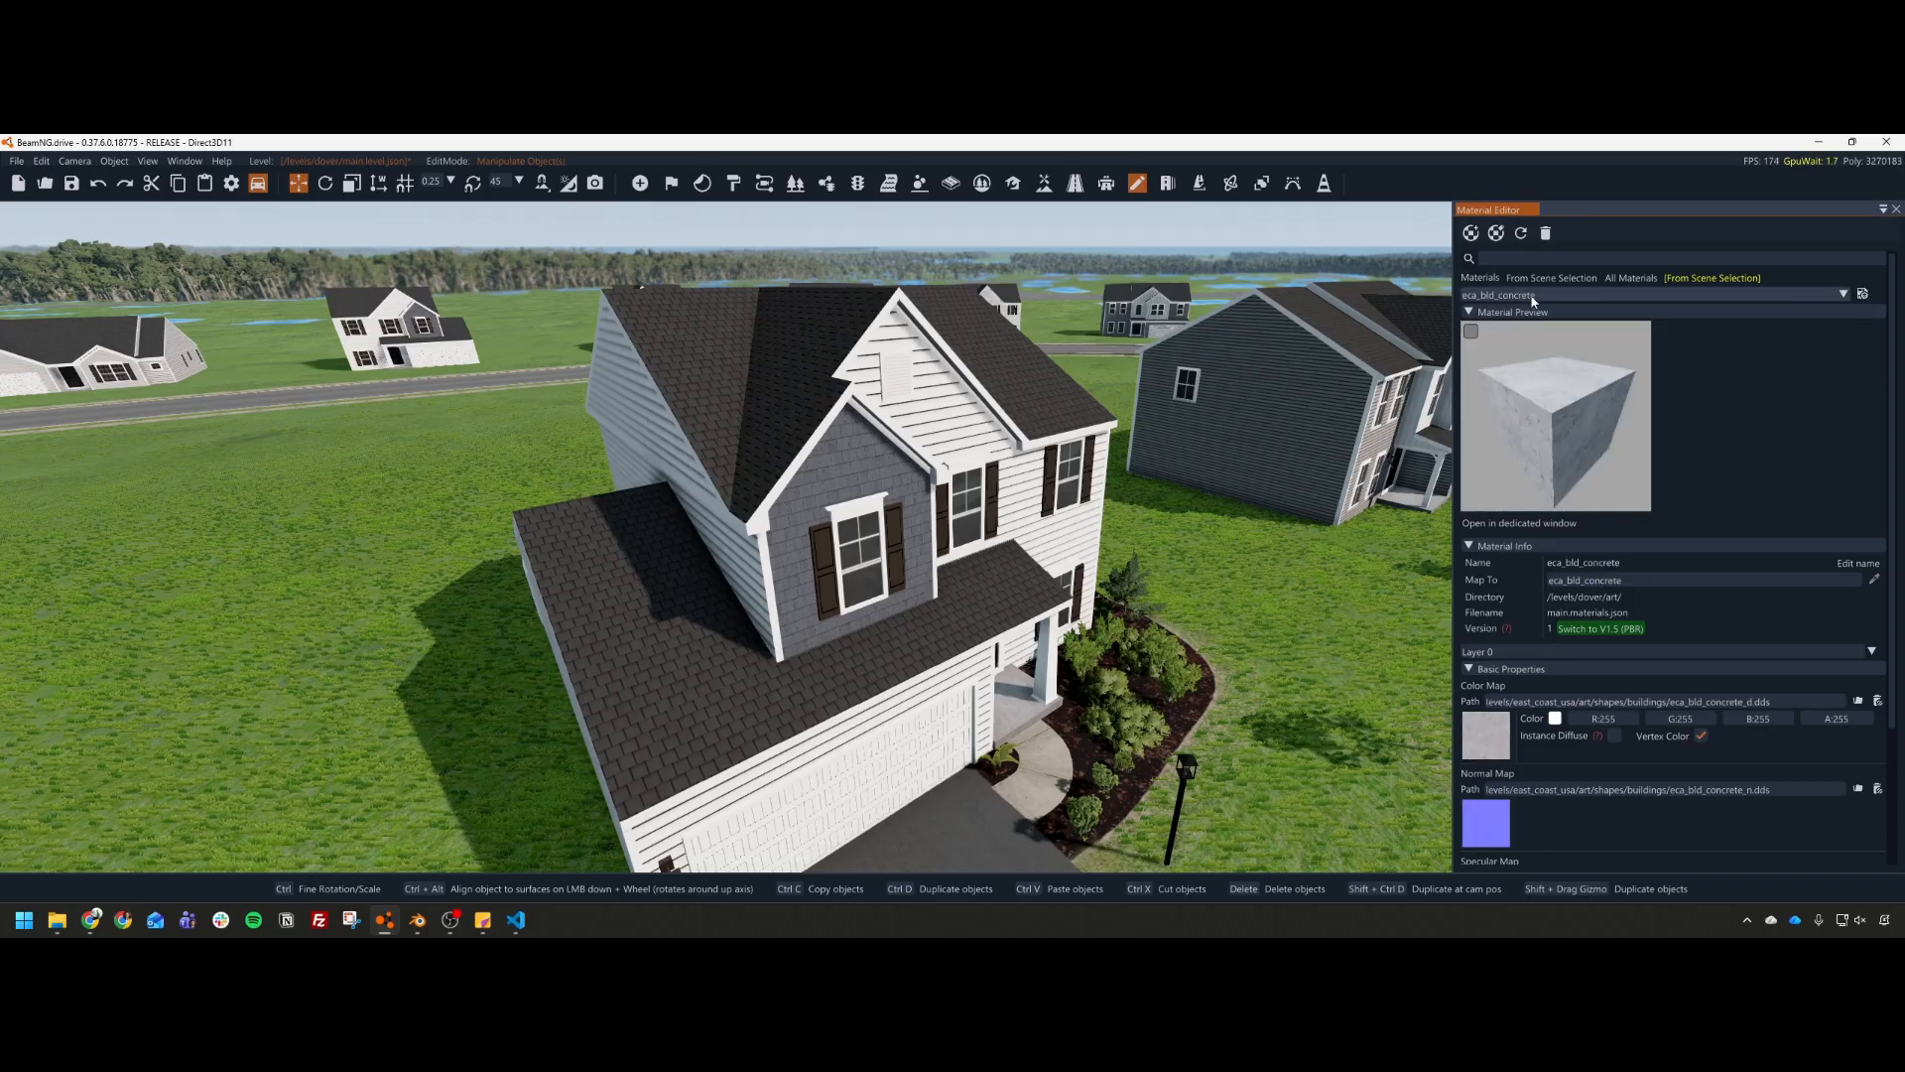
left_click(1533, 297)
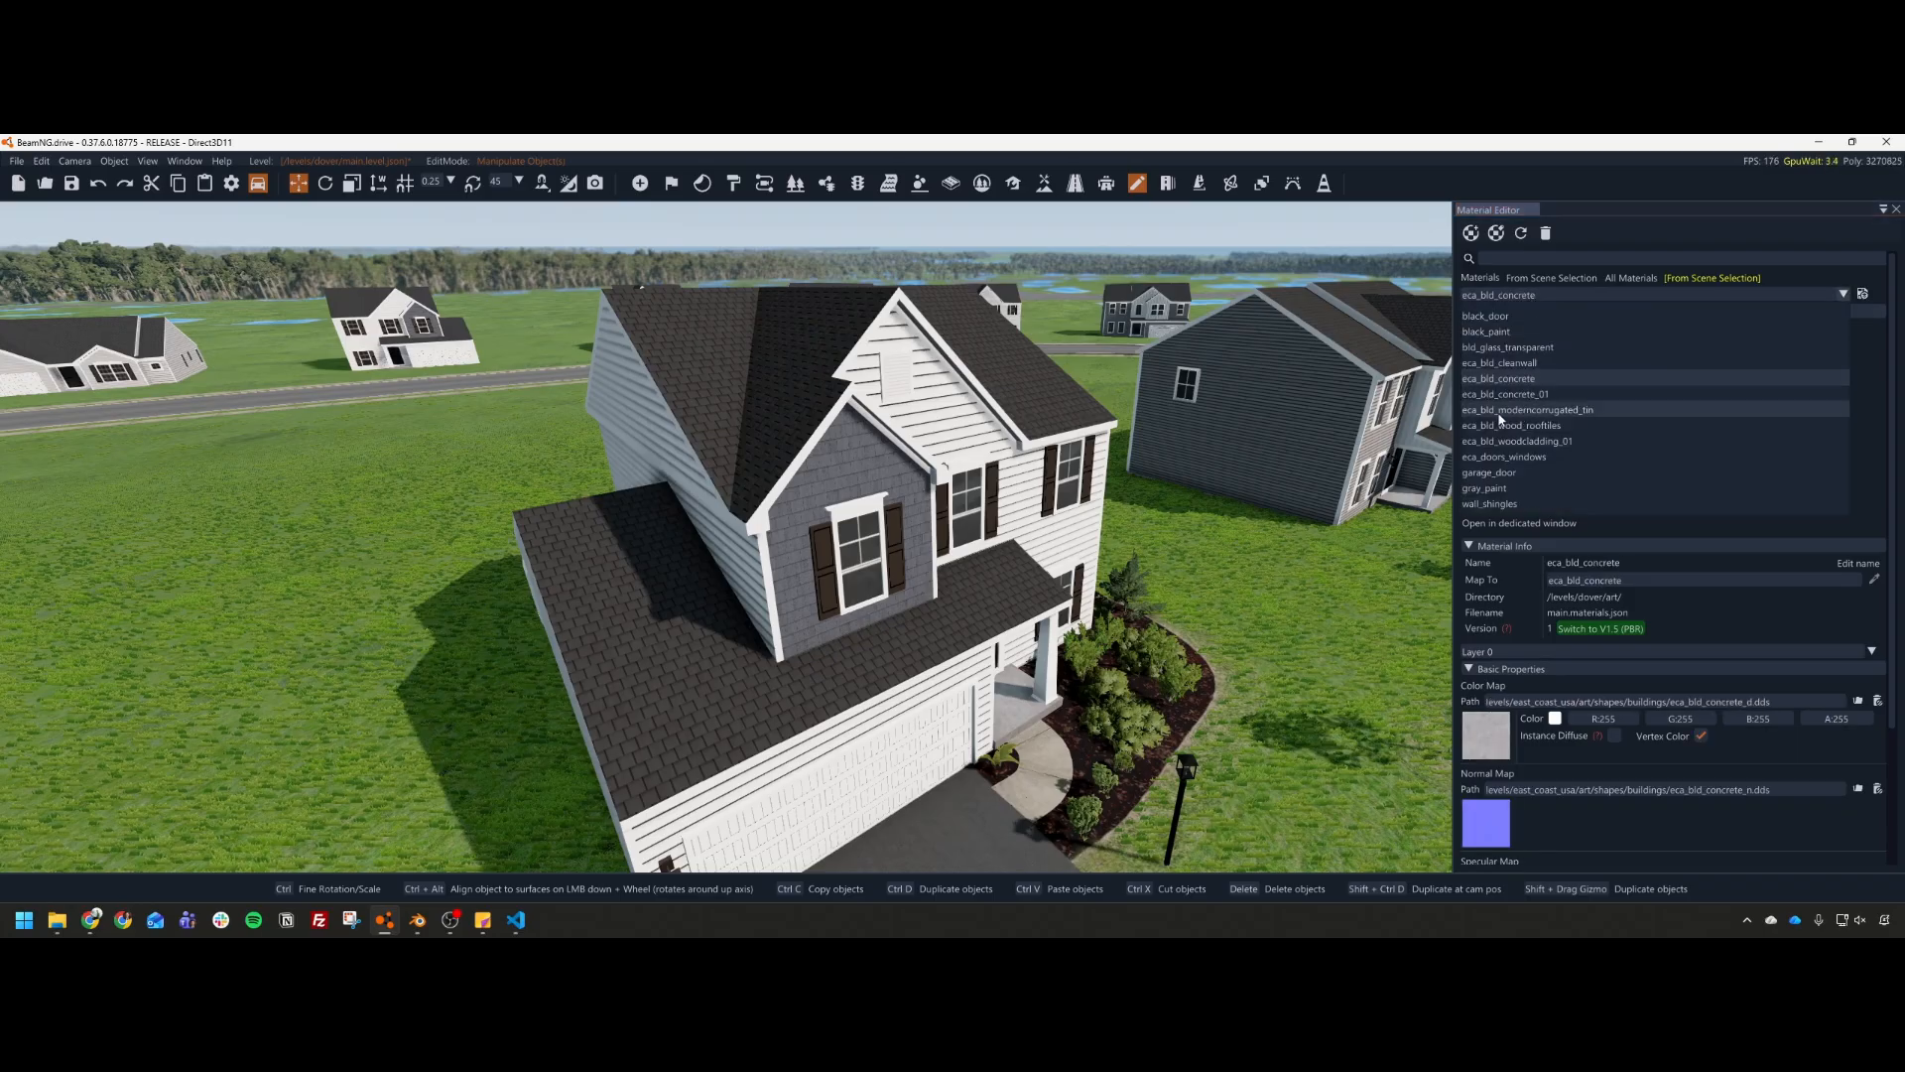
left_click(1566, 410)
left_click(1528, 297)
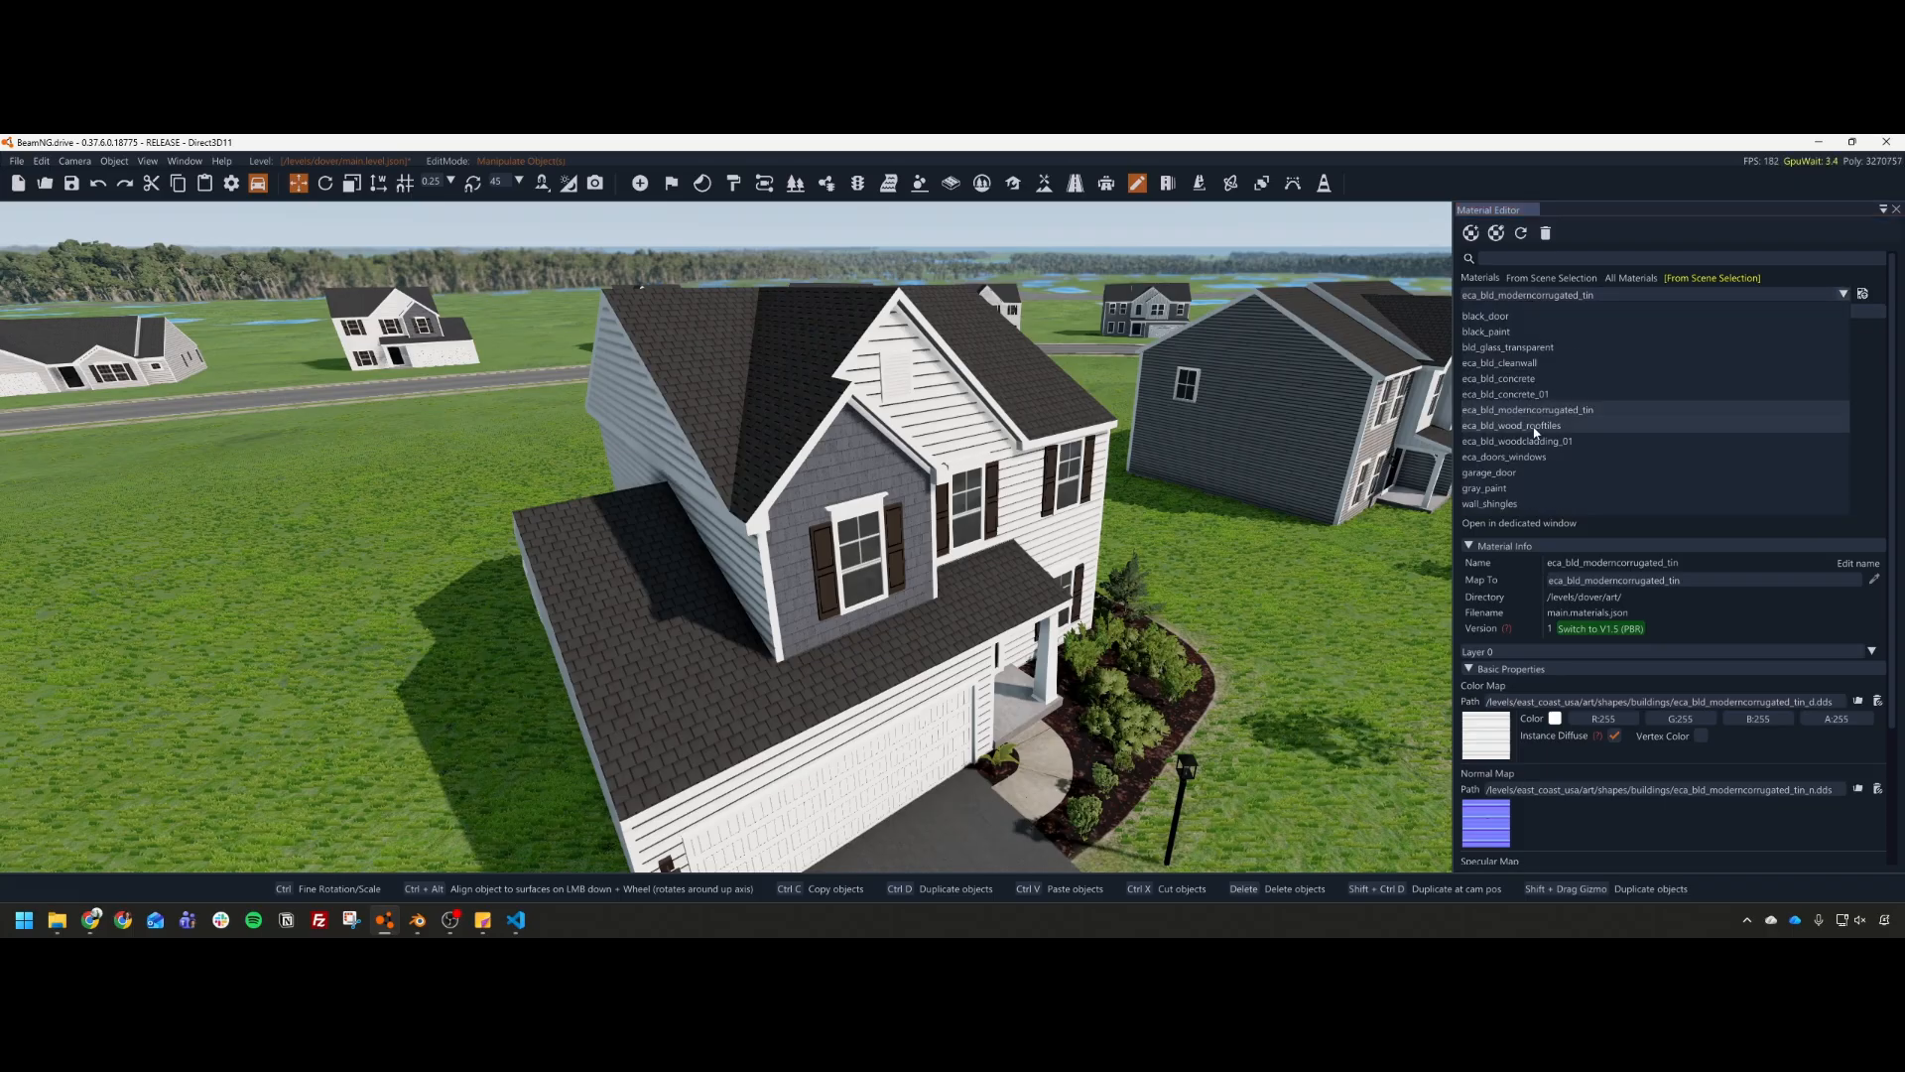
left_click(1533, 426)
left_click(1574, 296)
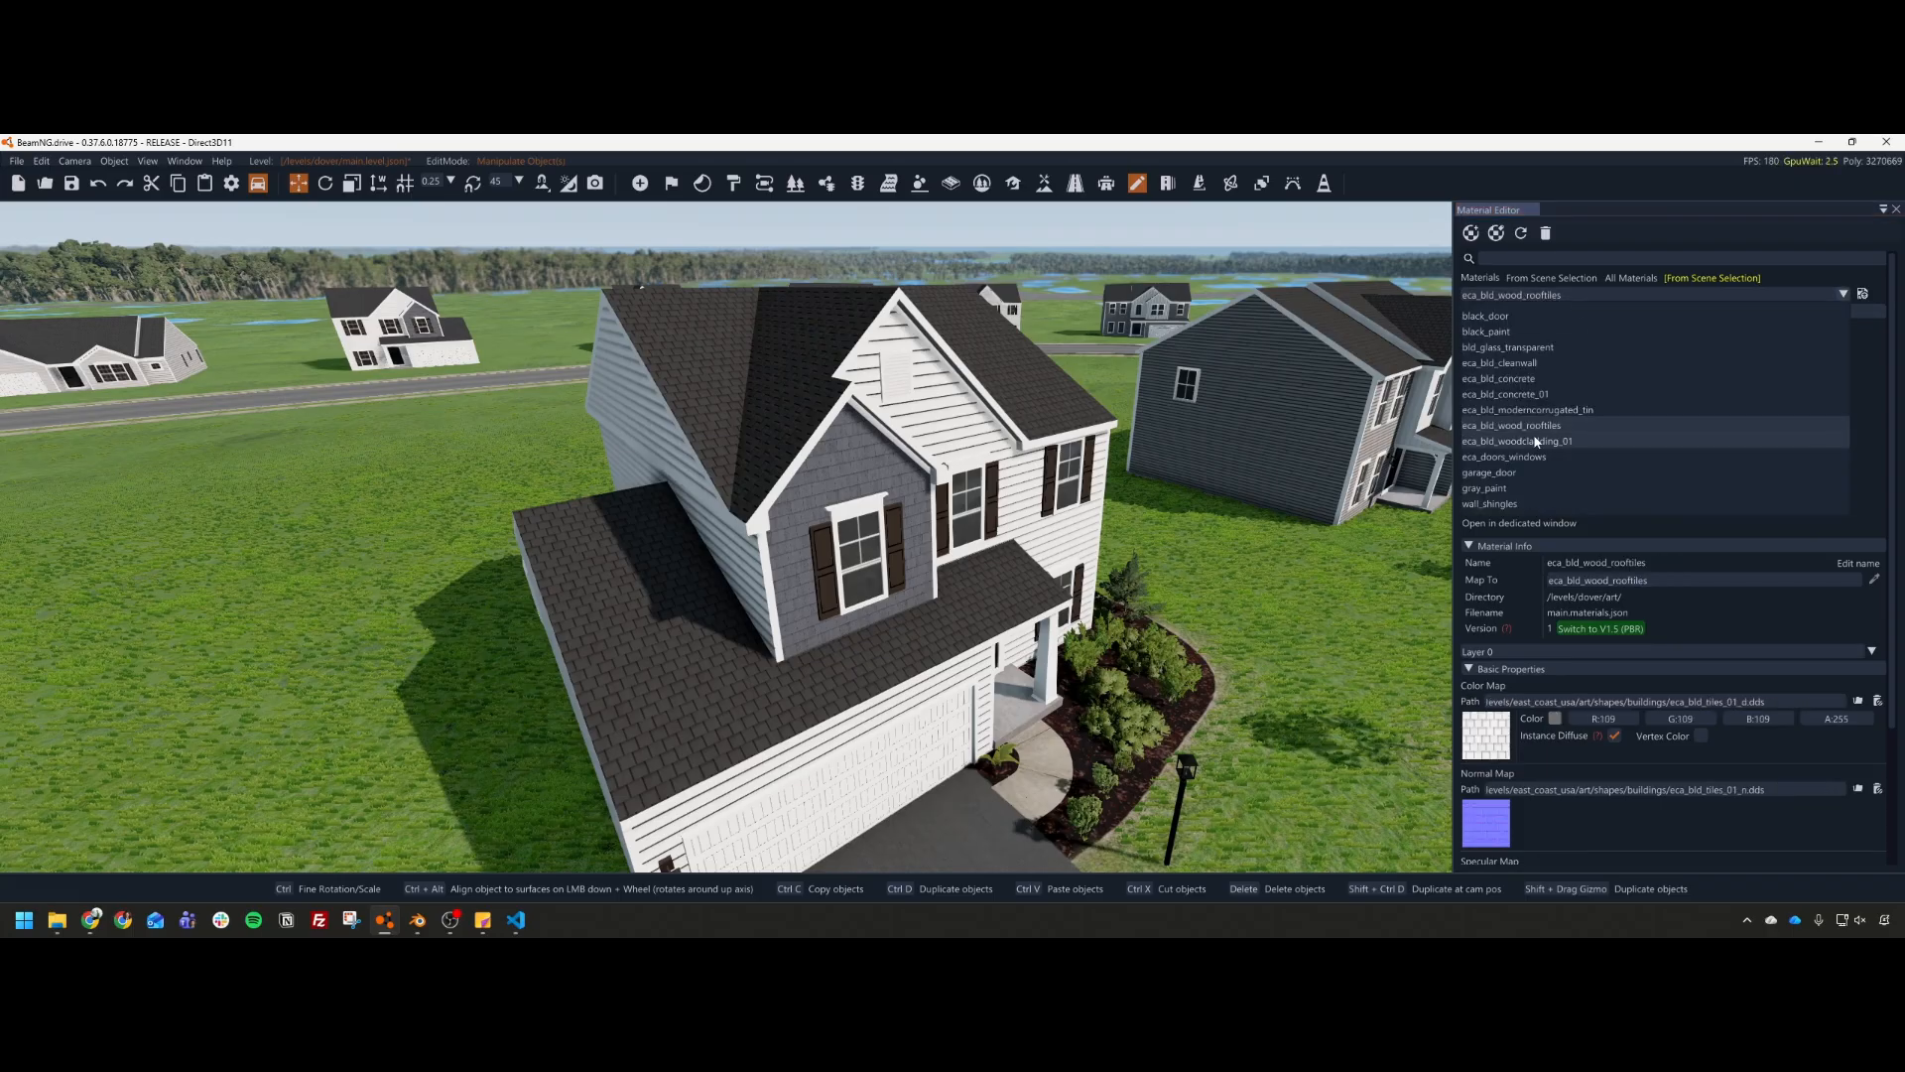
left_click(1530, 443)
Step: Try tinting the base colour of the eca_bld_woodcladding_01 siding material light red
key("w")
right_click_drag(1108, 439, 1042, 407)
key("w")
key("s")
key("d")
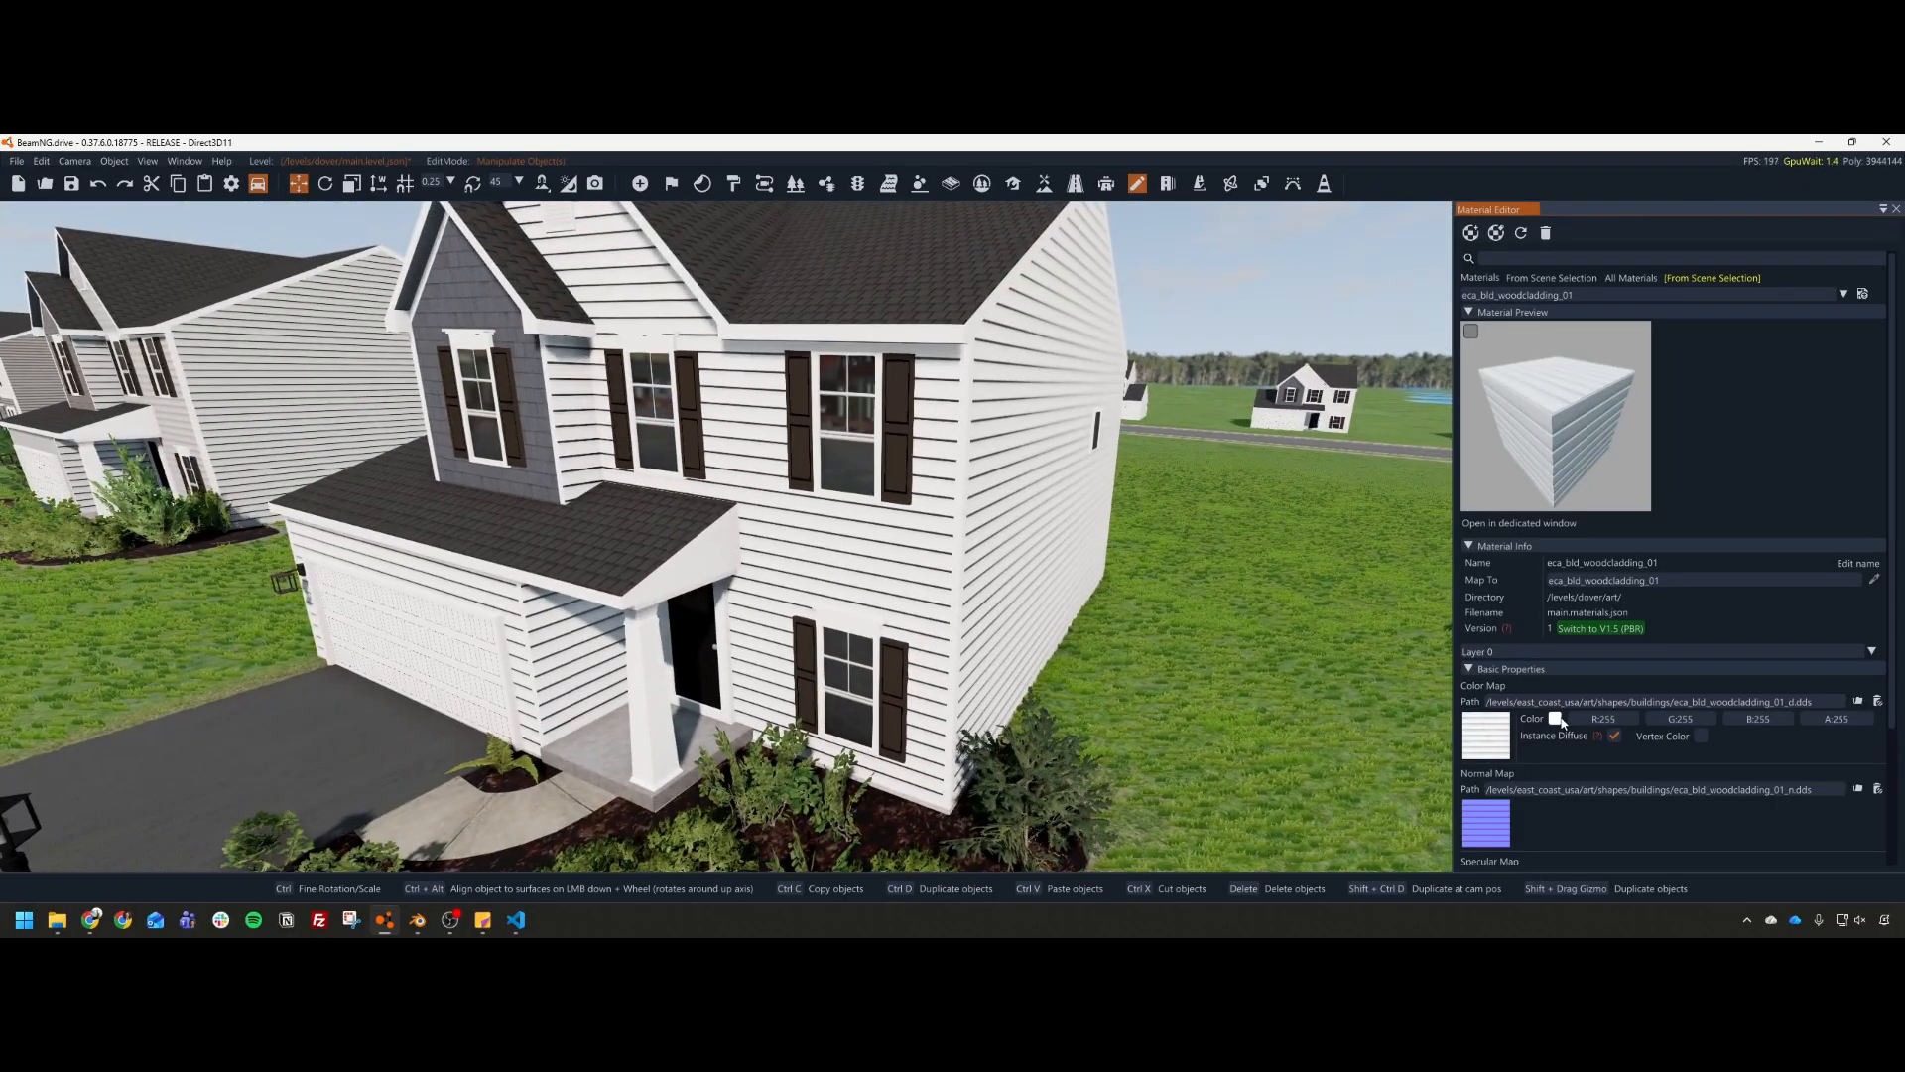
left_click(1556, 720)
left_click_drag(1587, 746, 1518, 681)
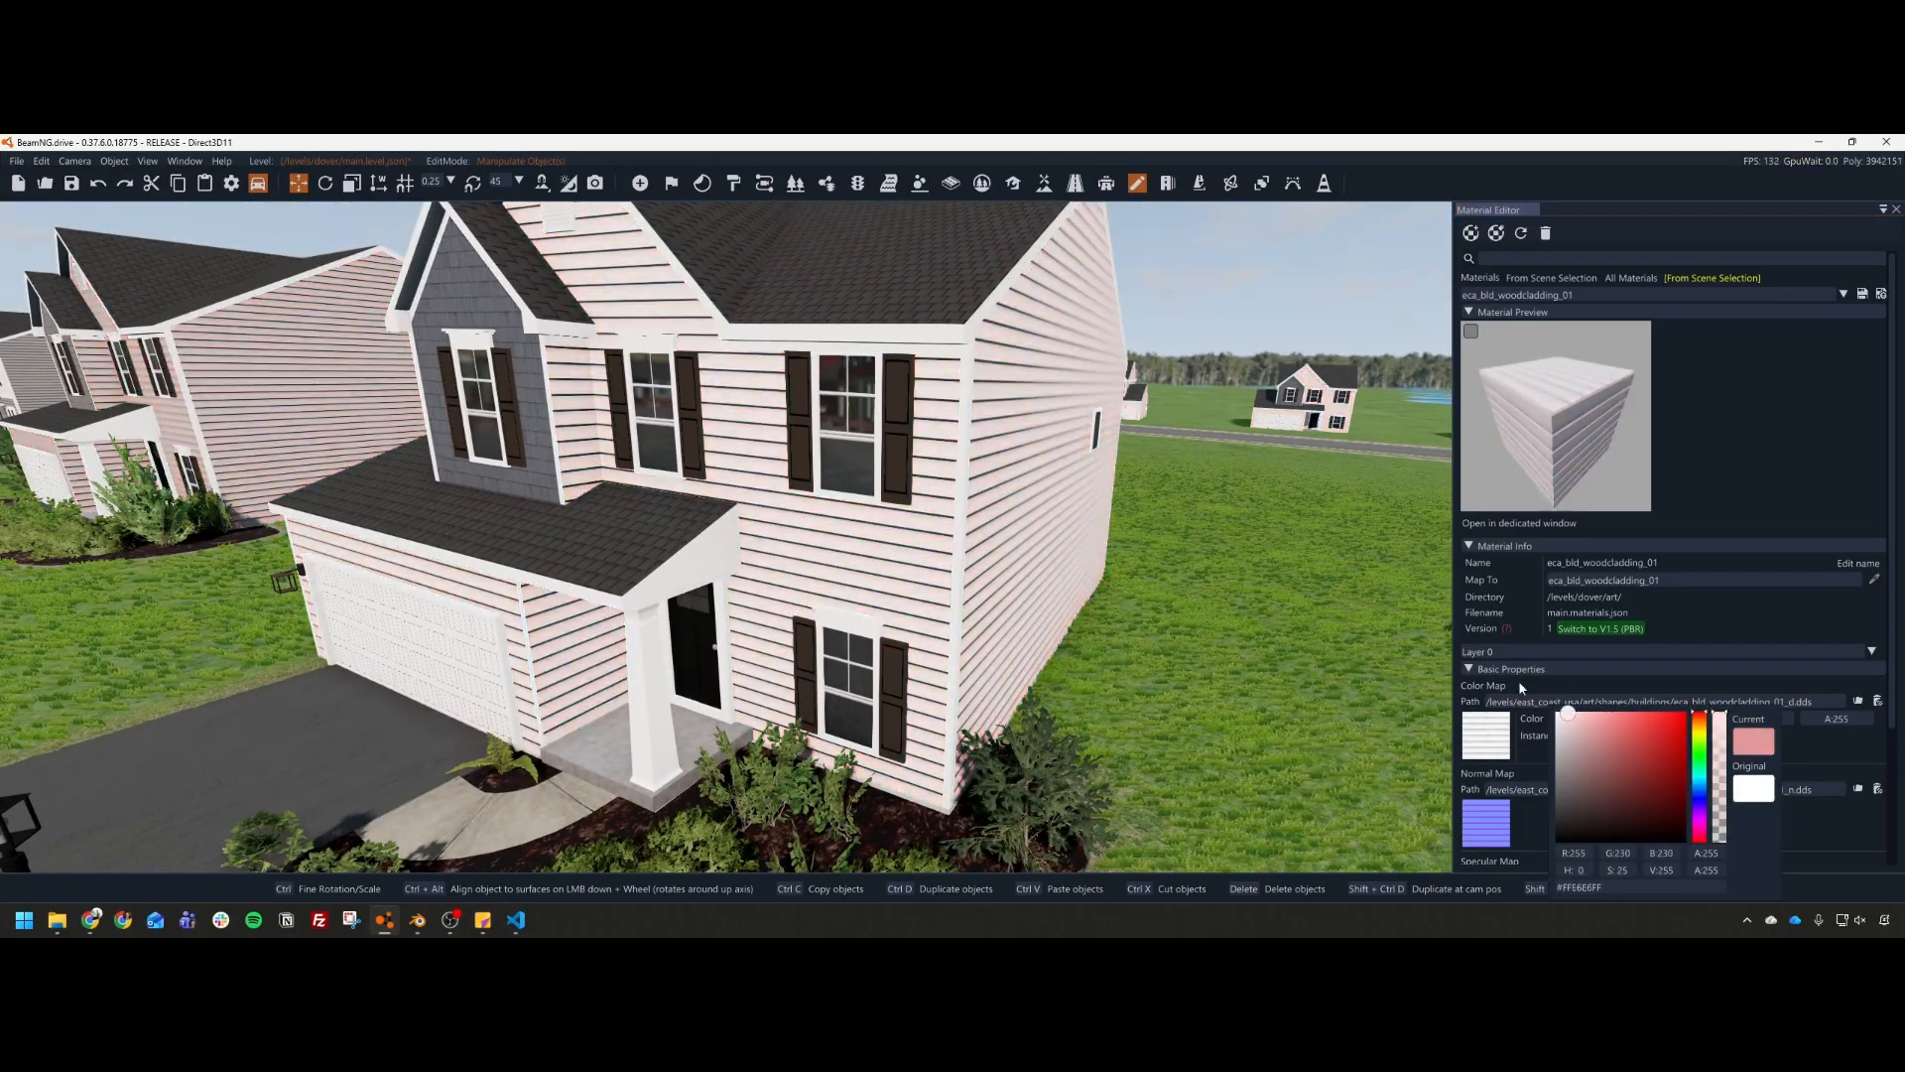
left_click(1746, 457)
key("s")
right_click_drag(1213, 512, 1161, 518)
key("a")
key("a")
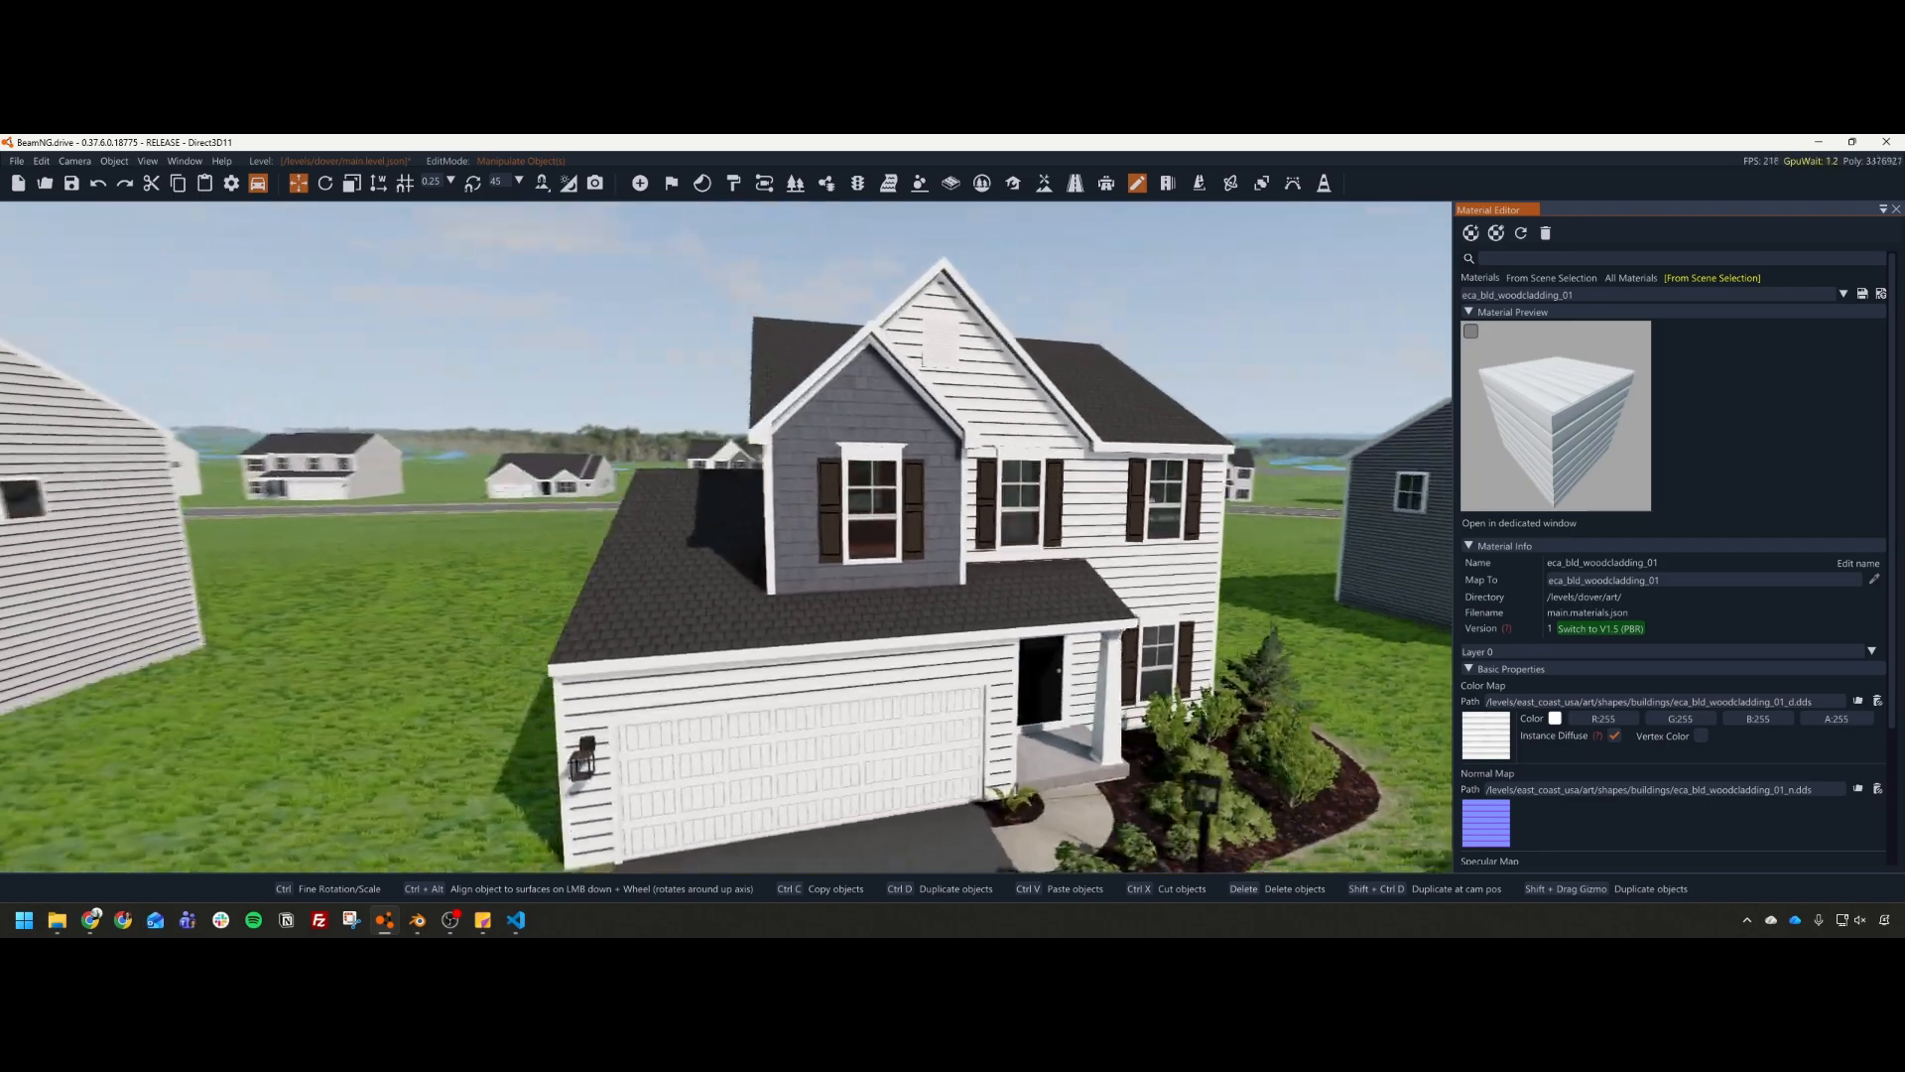
right_click_drag(834, 519, 867, 520)
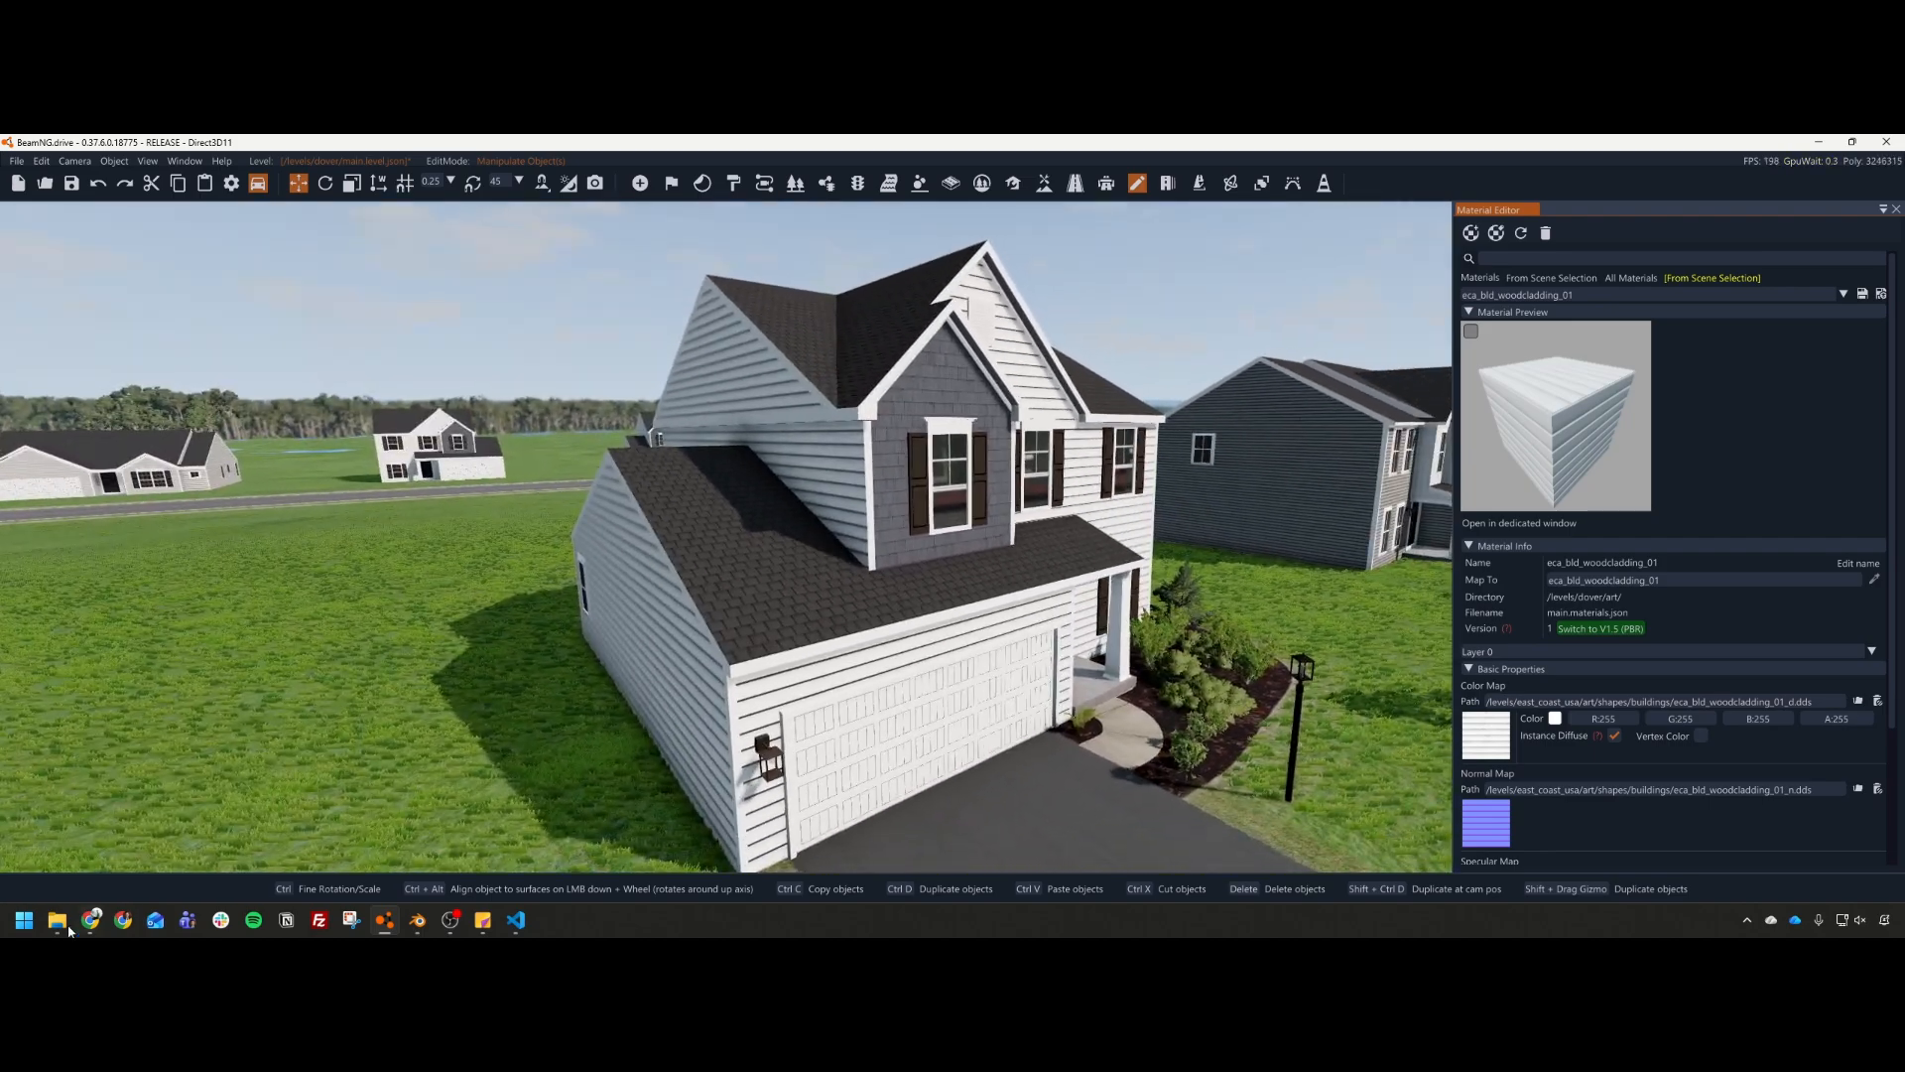
Step: Bring up the dover art folder and the BeamNG.drive levels folder in File Explorer, and go from art up to the current folder
mouse_move(57, 920)
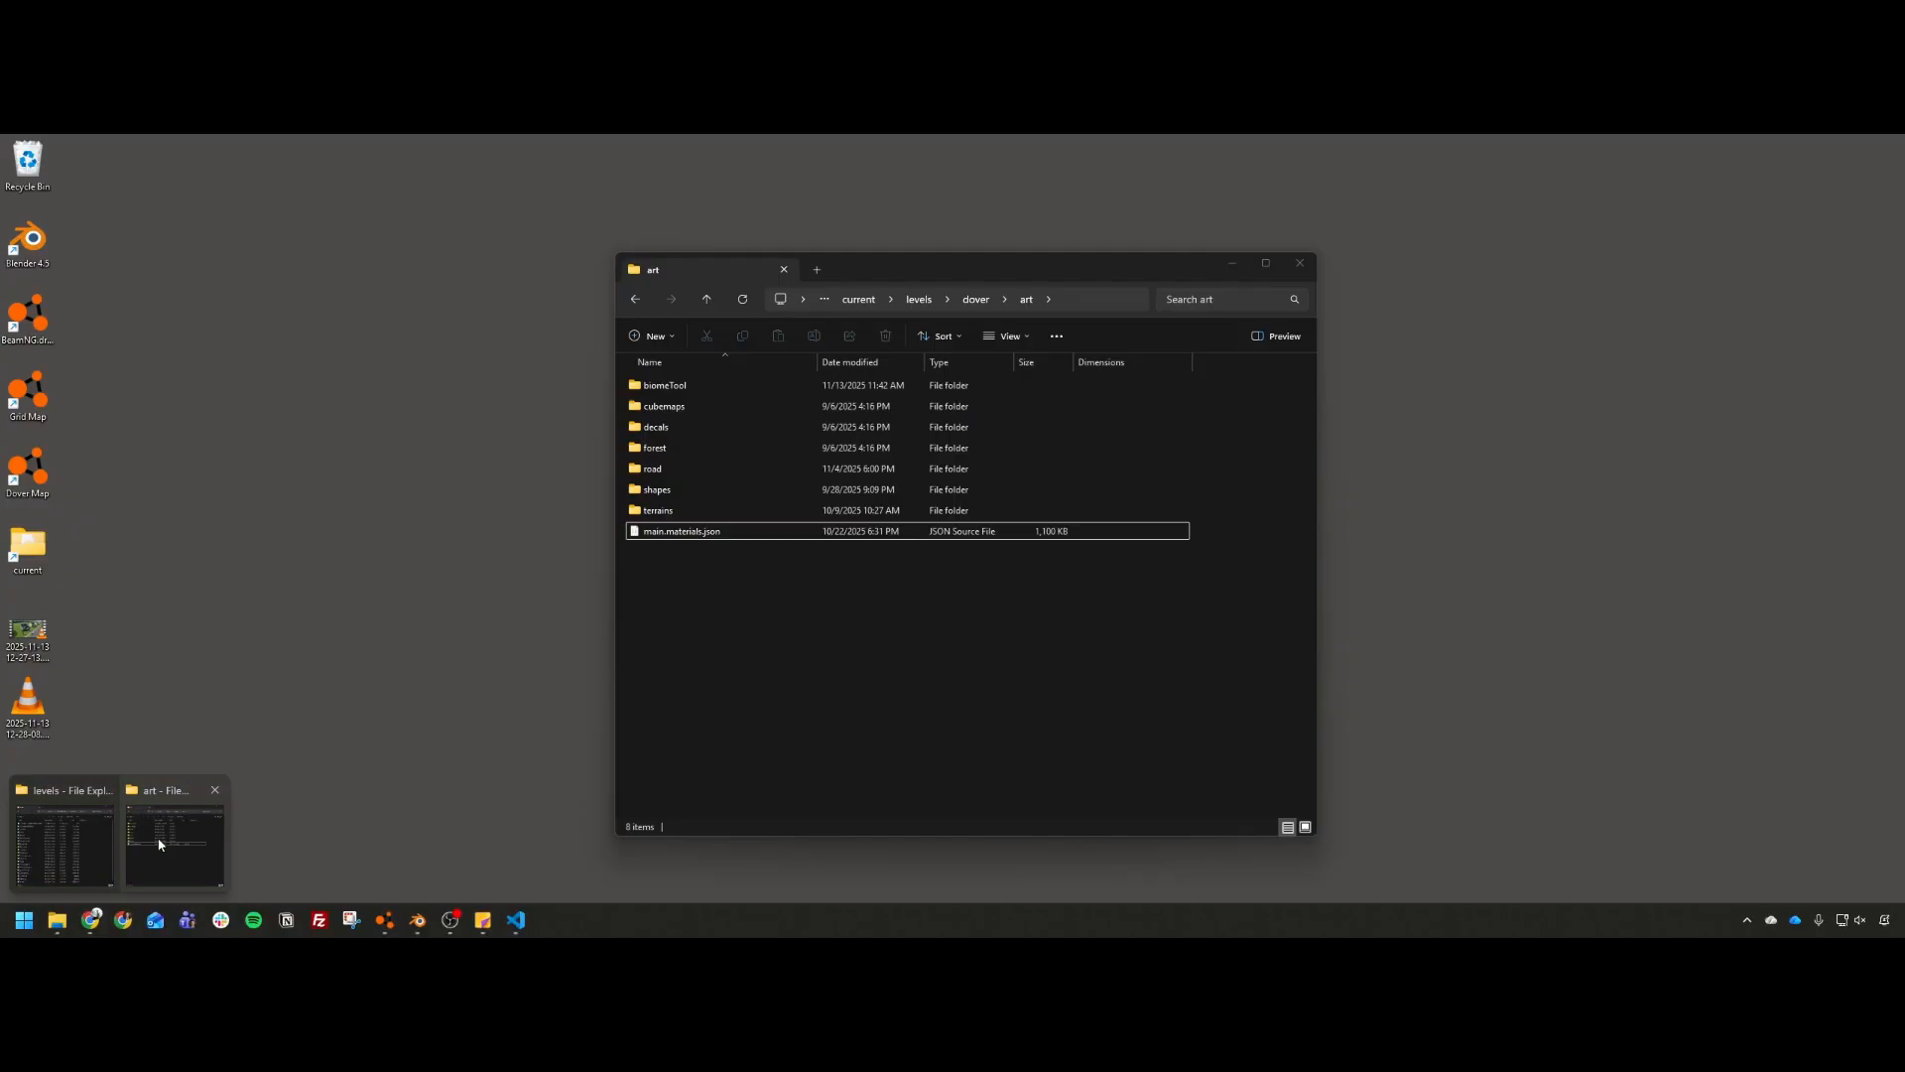
left_click(159, 844)
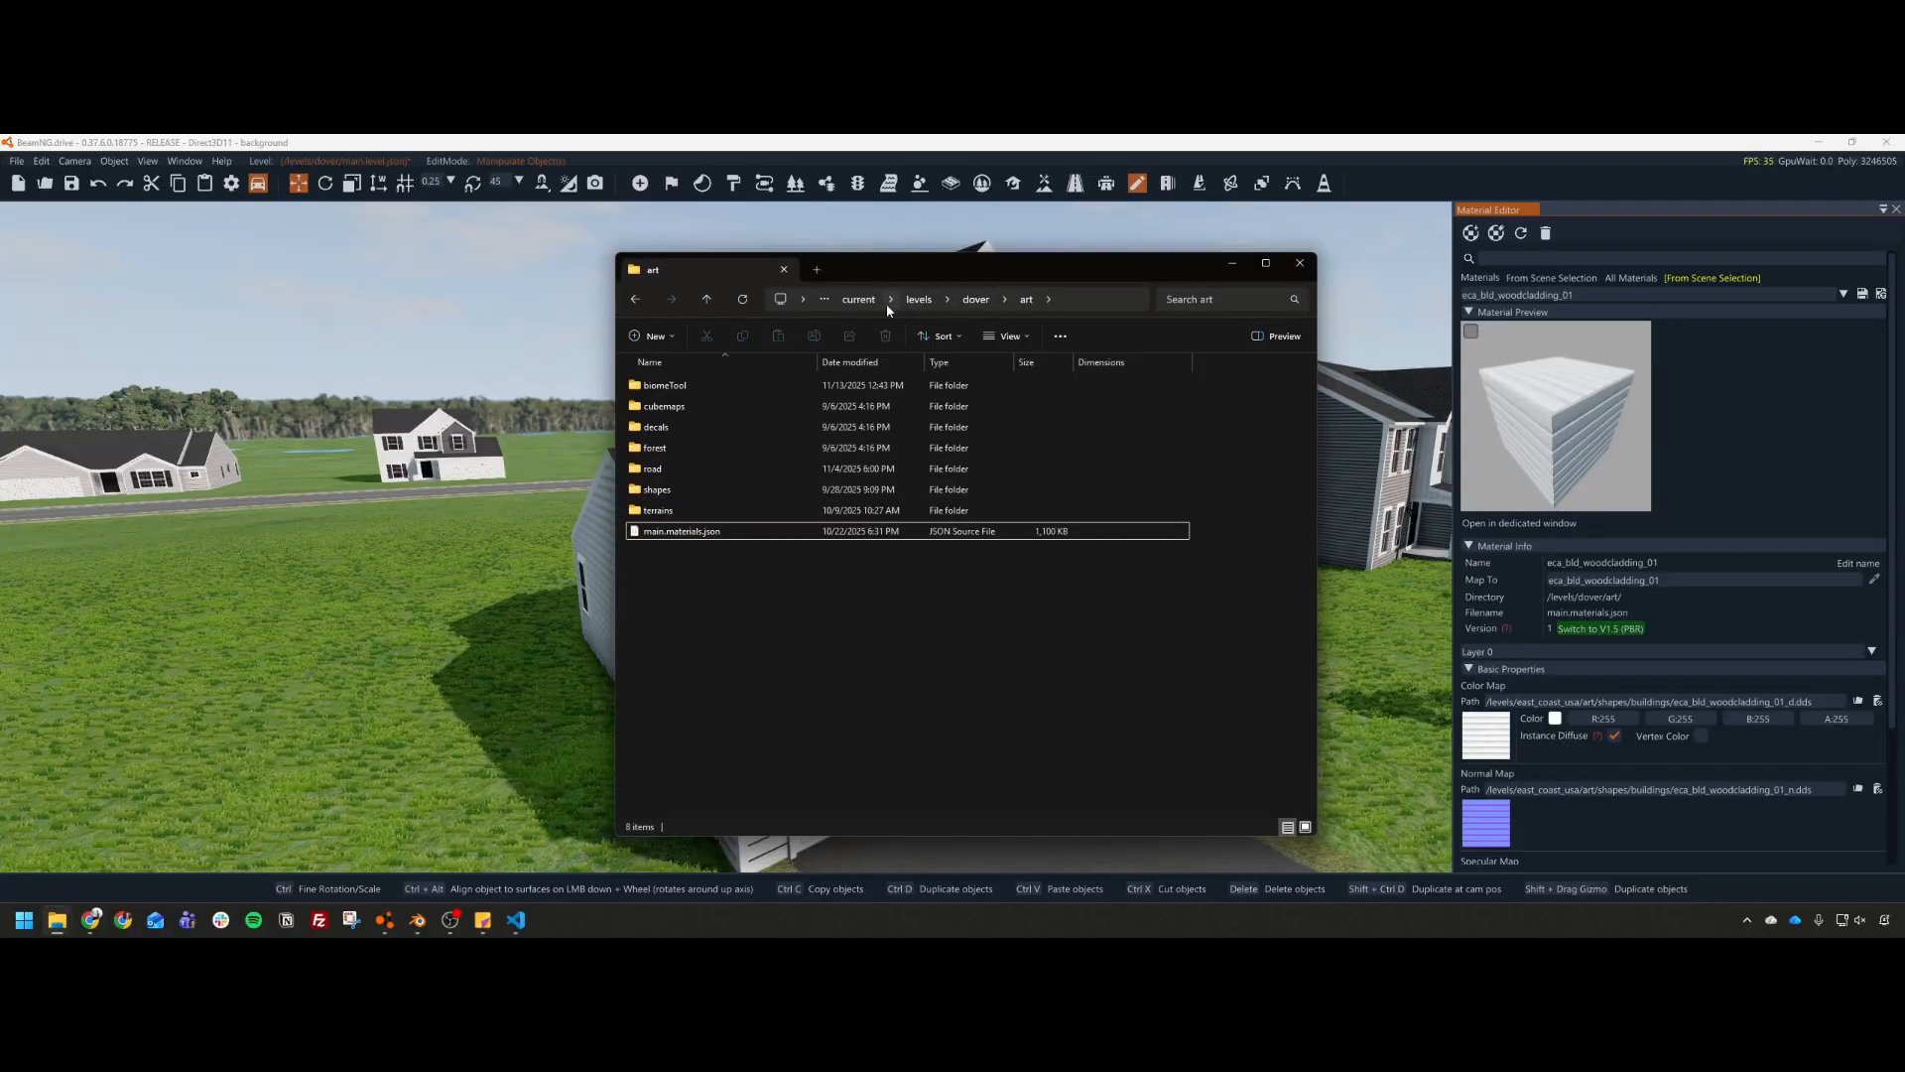
mouse_move(56, 920)
left_click(59, 839)
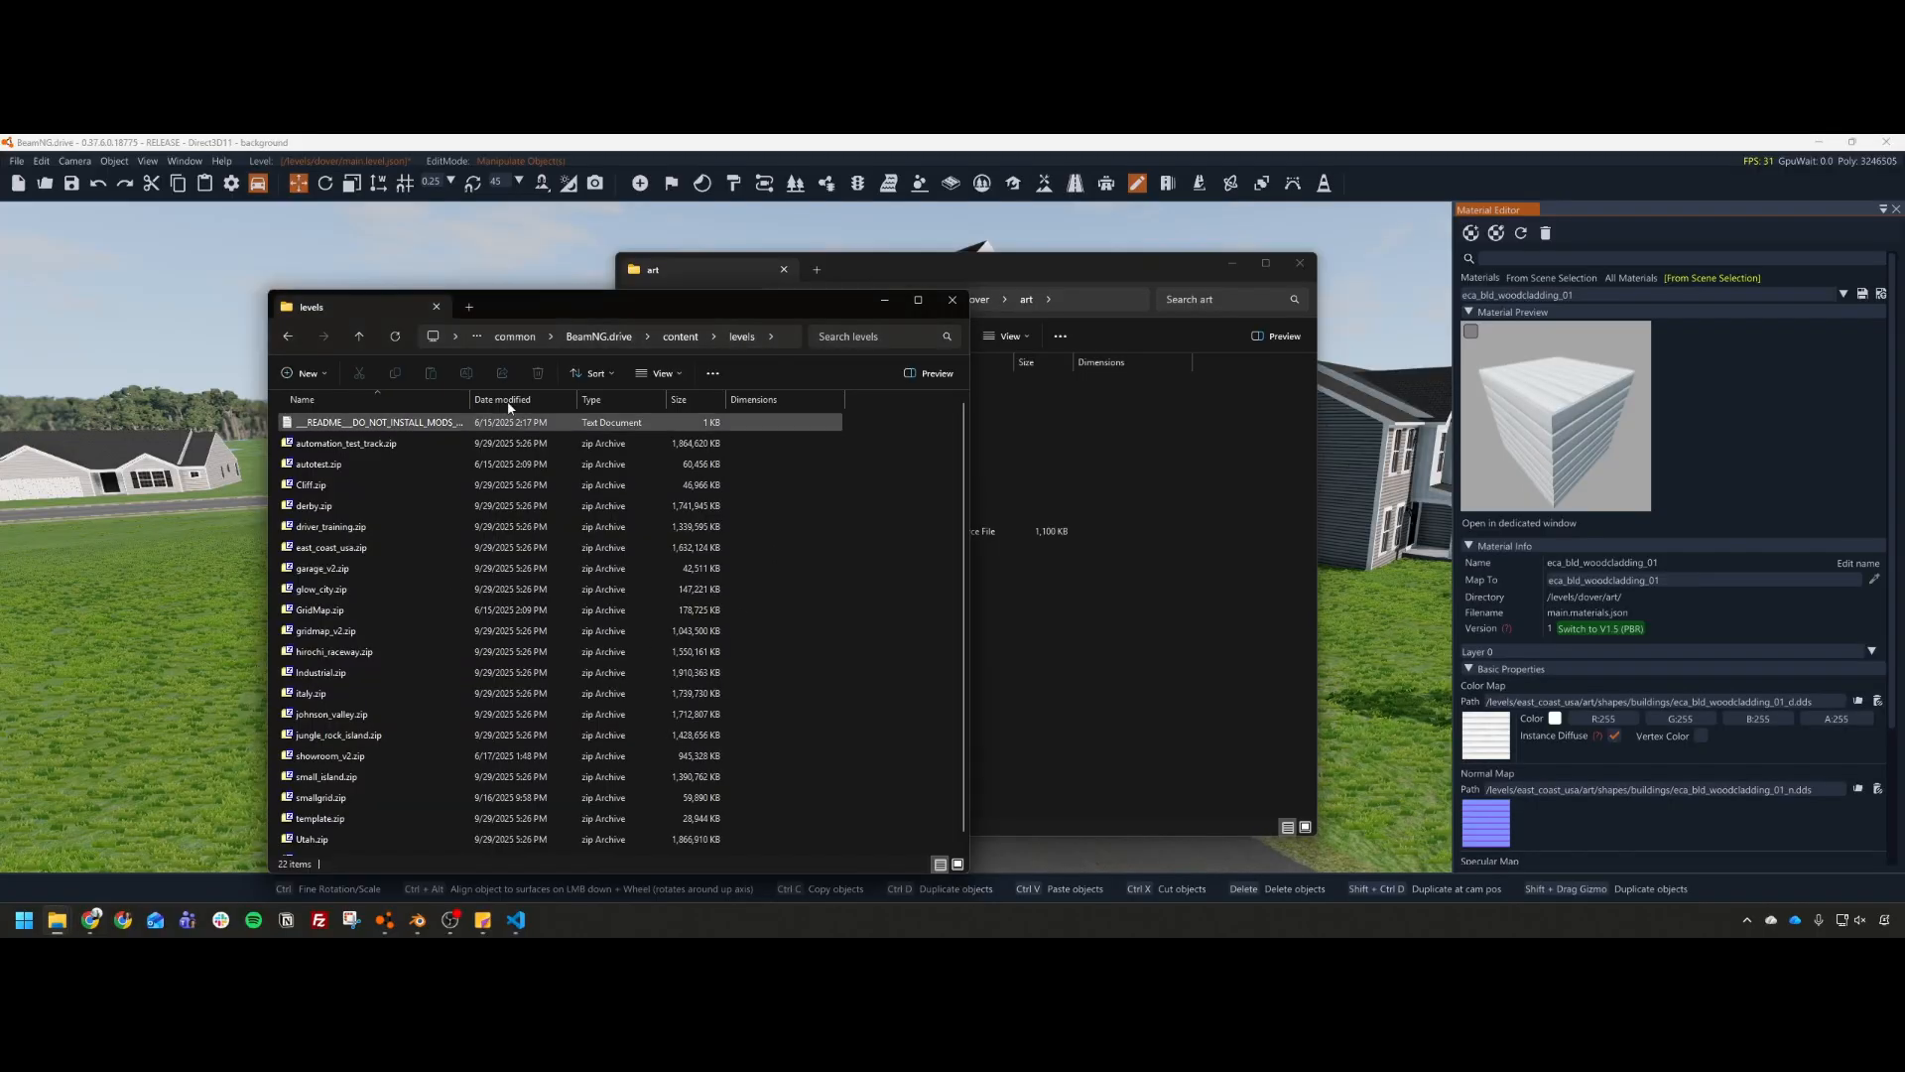
left_click(1090, 472)
left_click(839, 301)
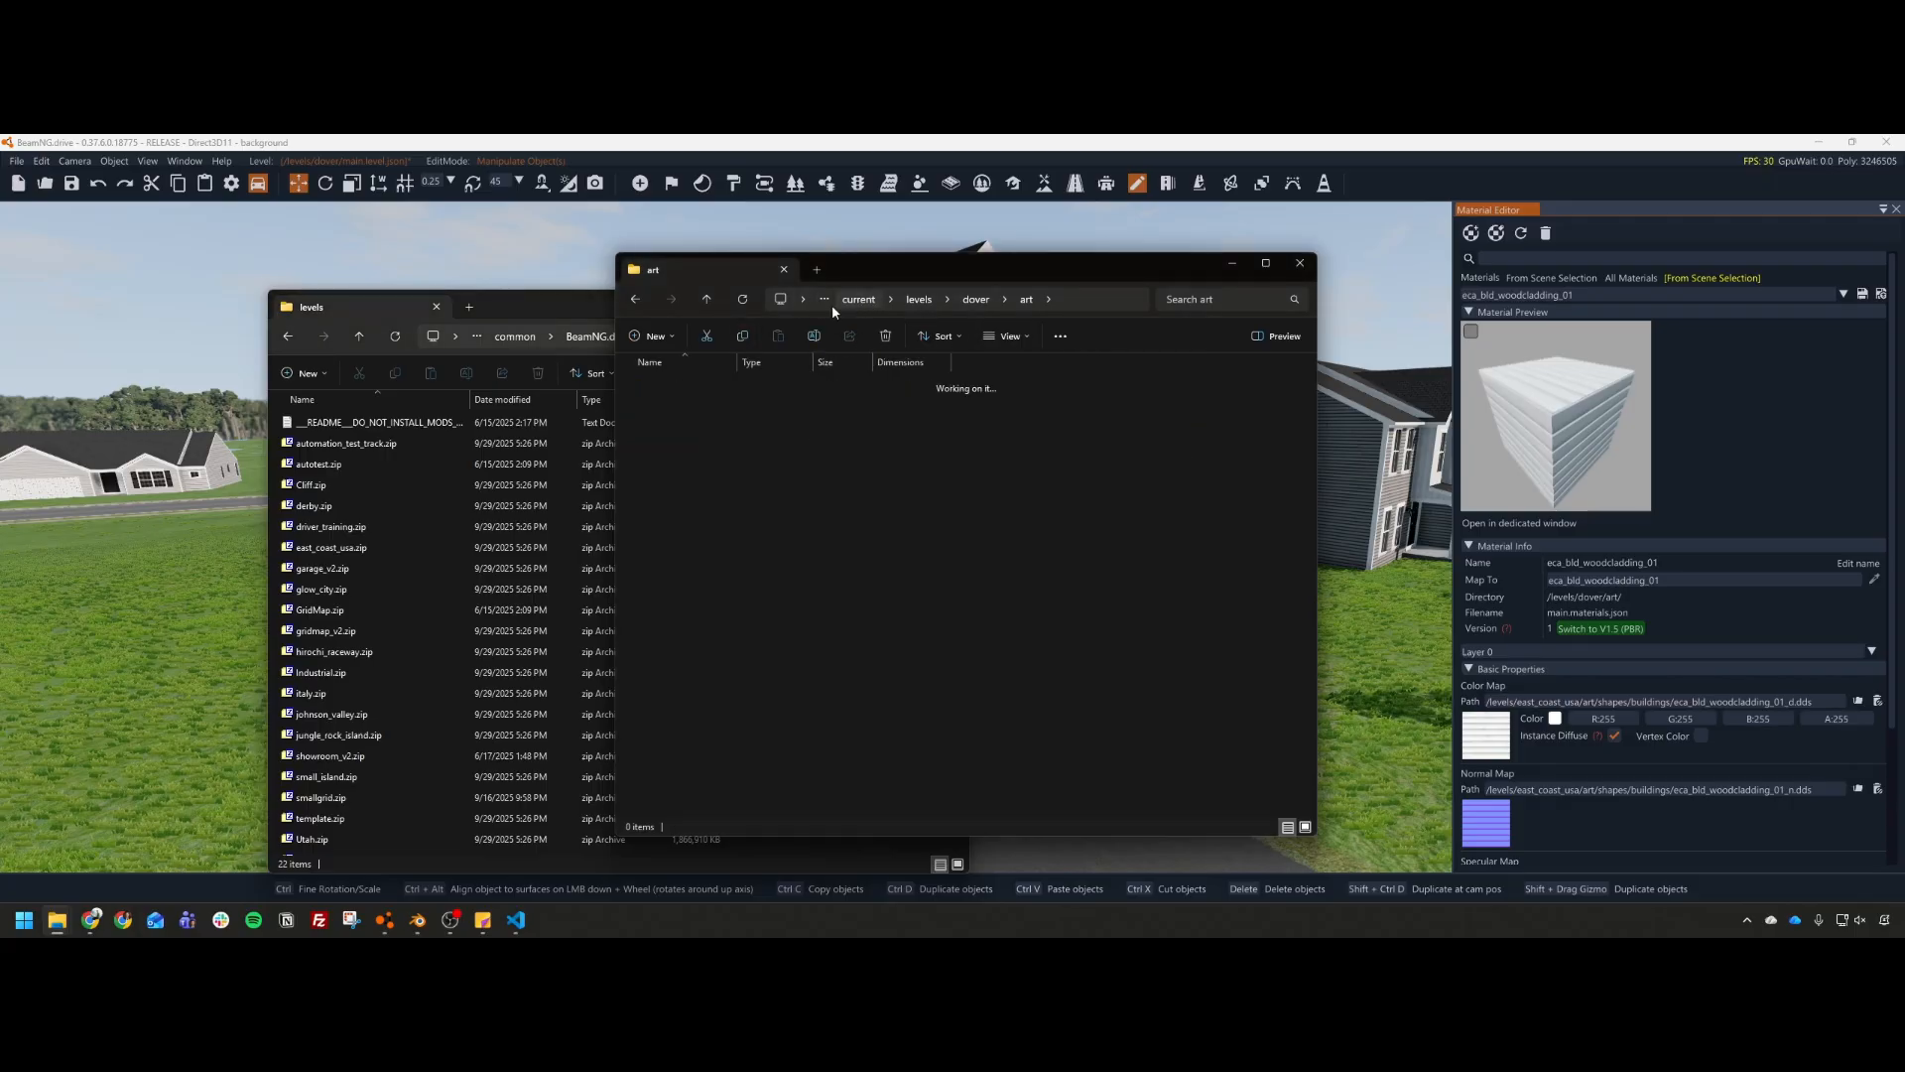
Step: Leave the current folder for its parent BeamNG folder and open Documents > Blender > Assets > MaterialLibrary in a new File Explorer tab
left_click(710, 299)
left_click(711, 299)
key("ctrl+t")
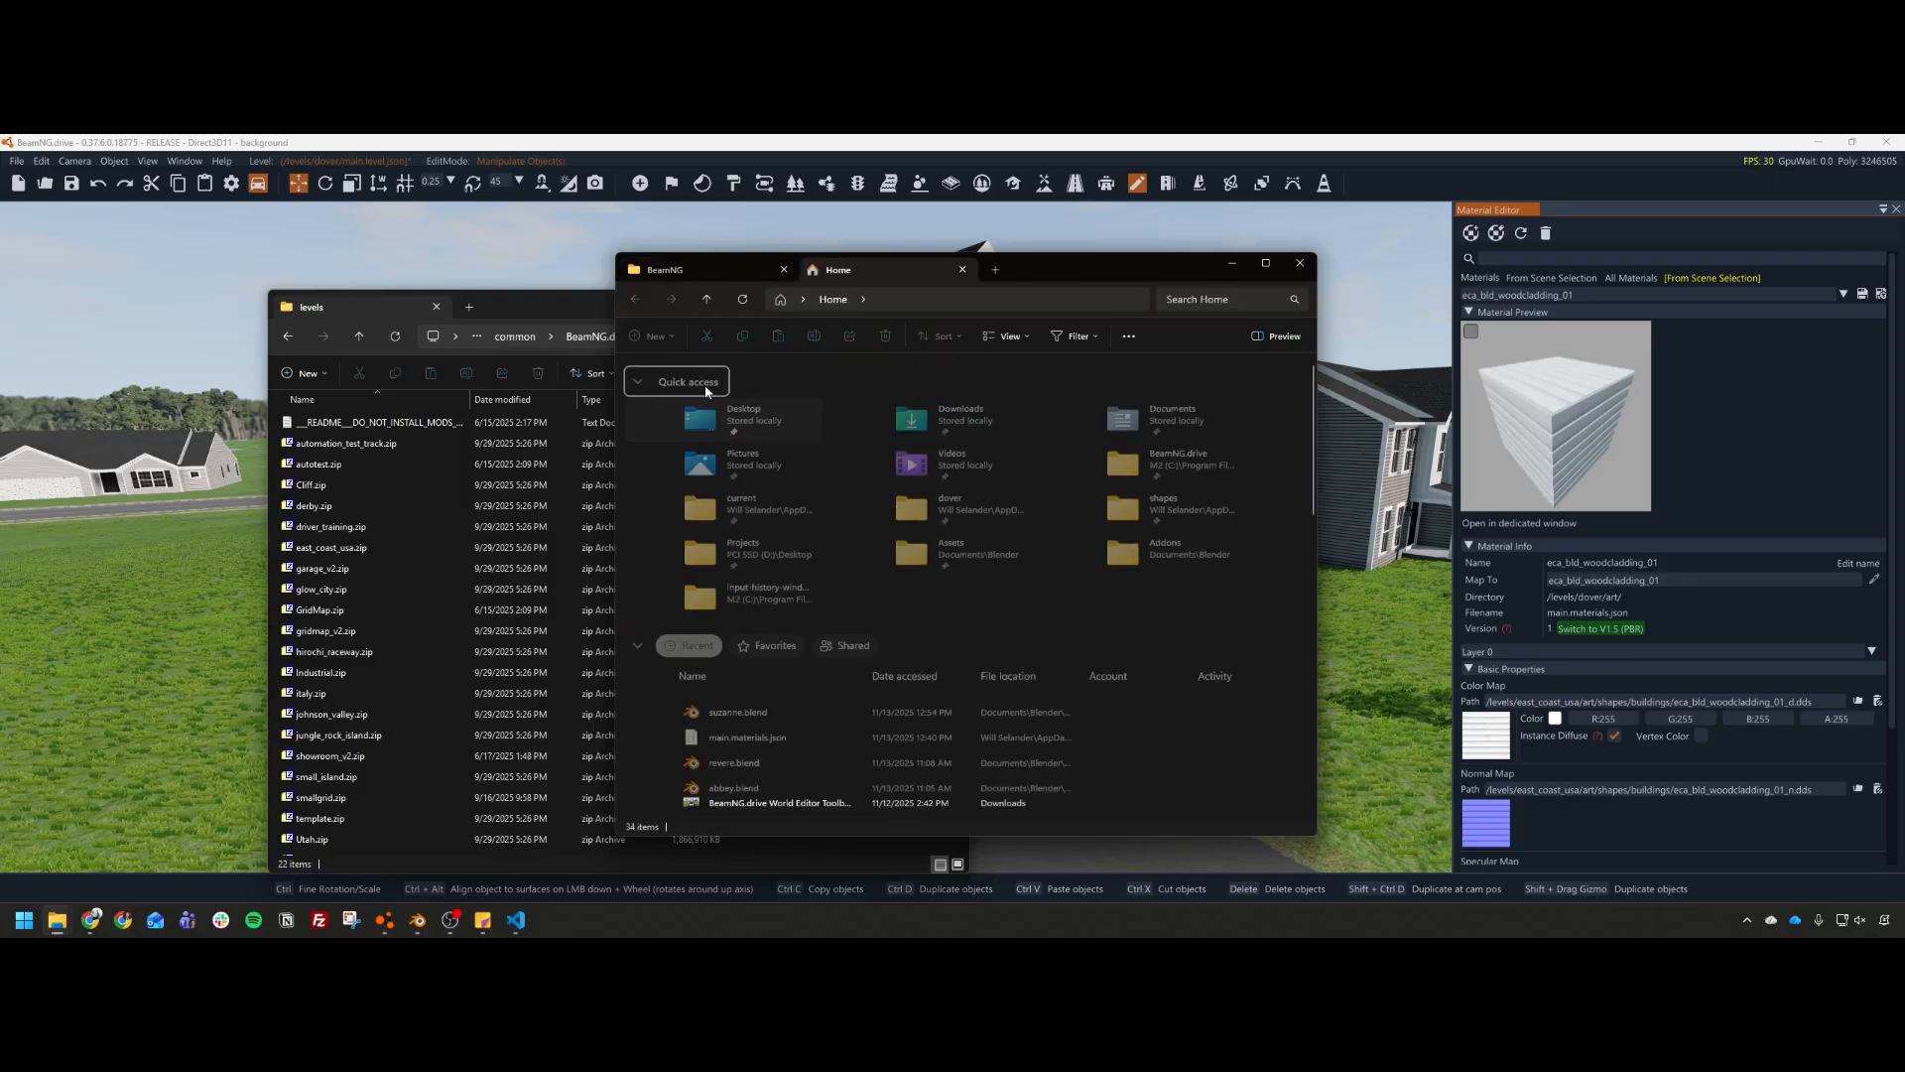
left_click(1175, 404)
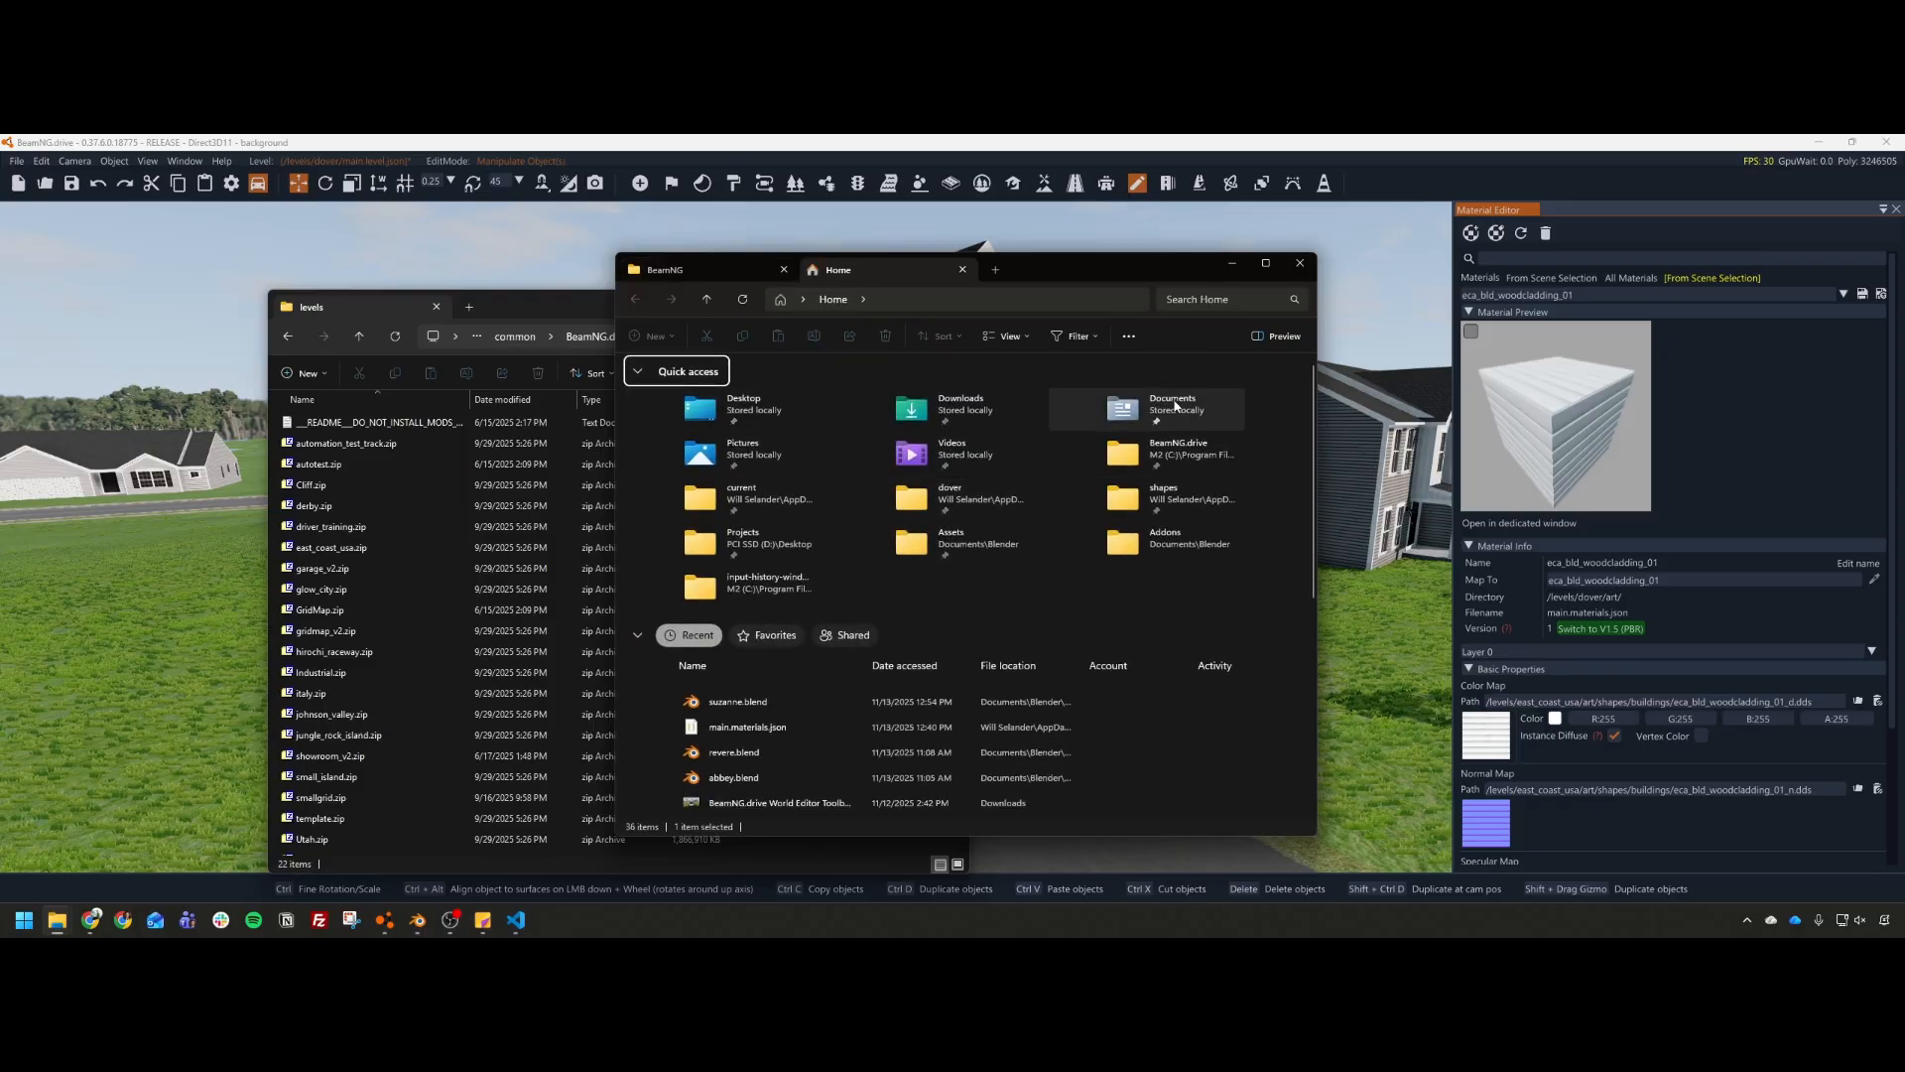
double_click(1175, 403)
double_click(689, 454)
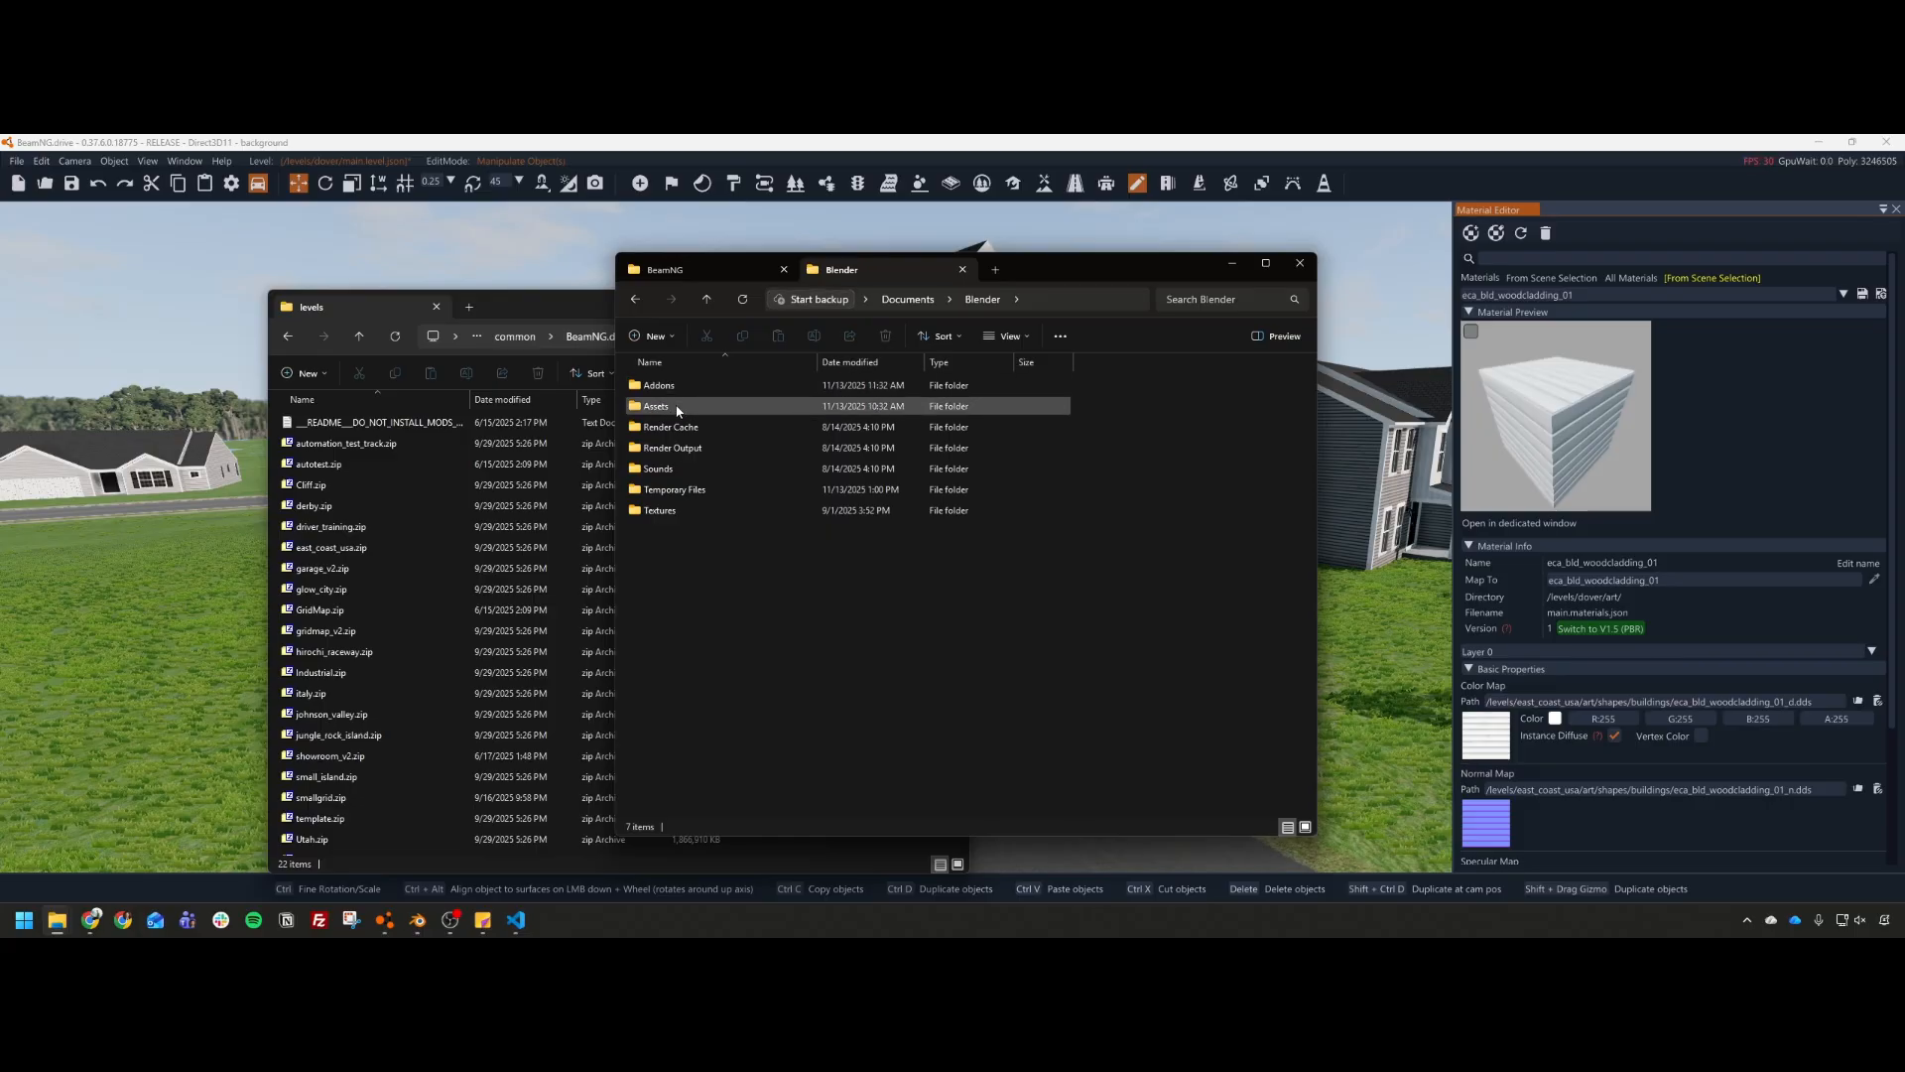
double_click(679, 408)
scroll(684, 595, "down", 4)
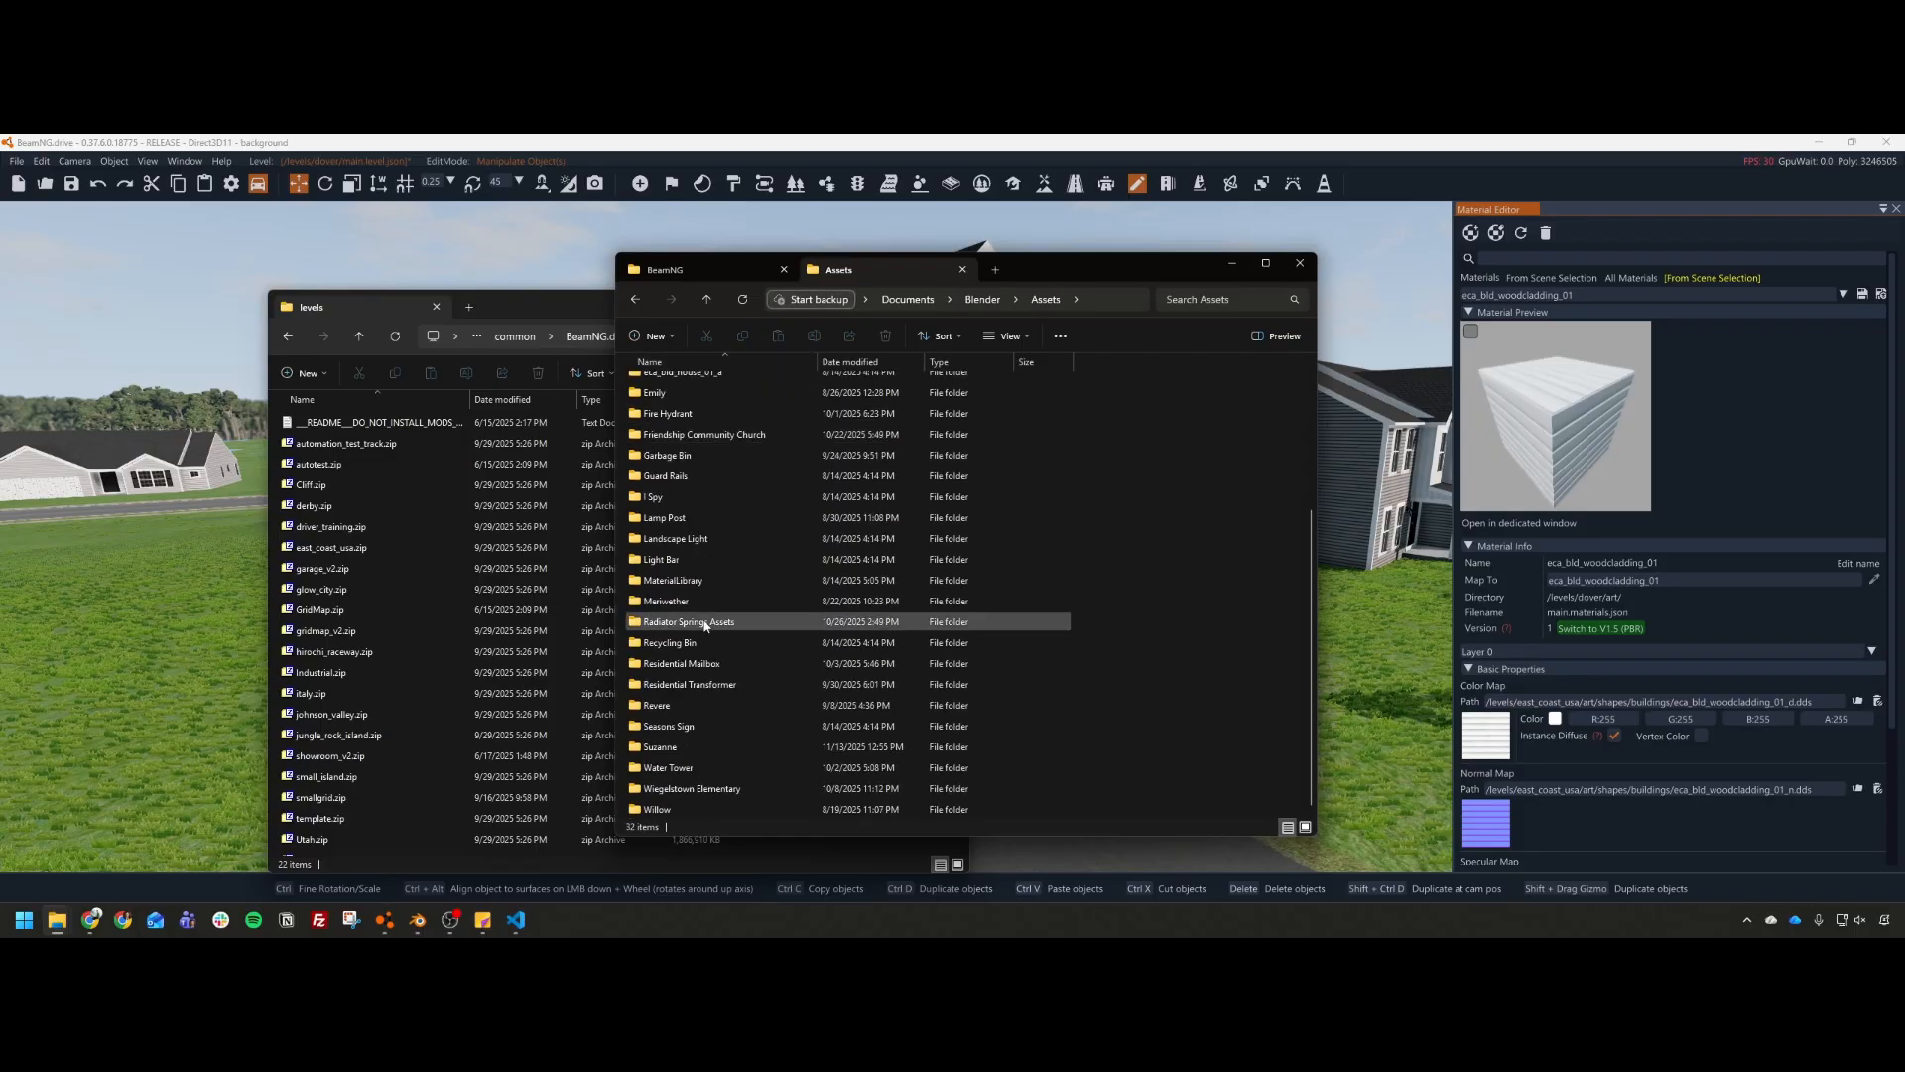
double_click(695, 579)
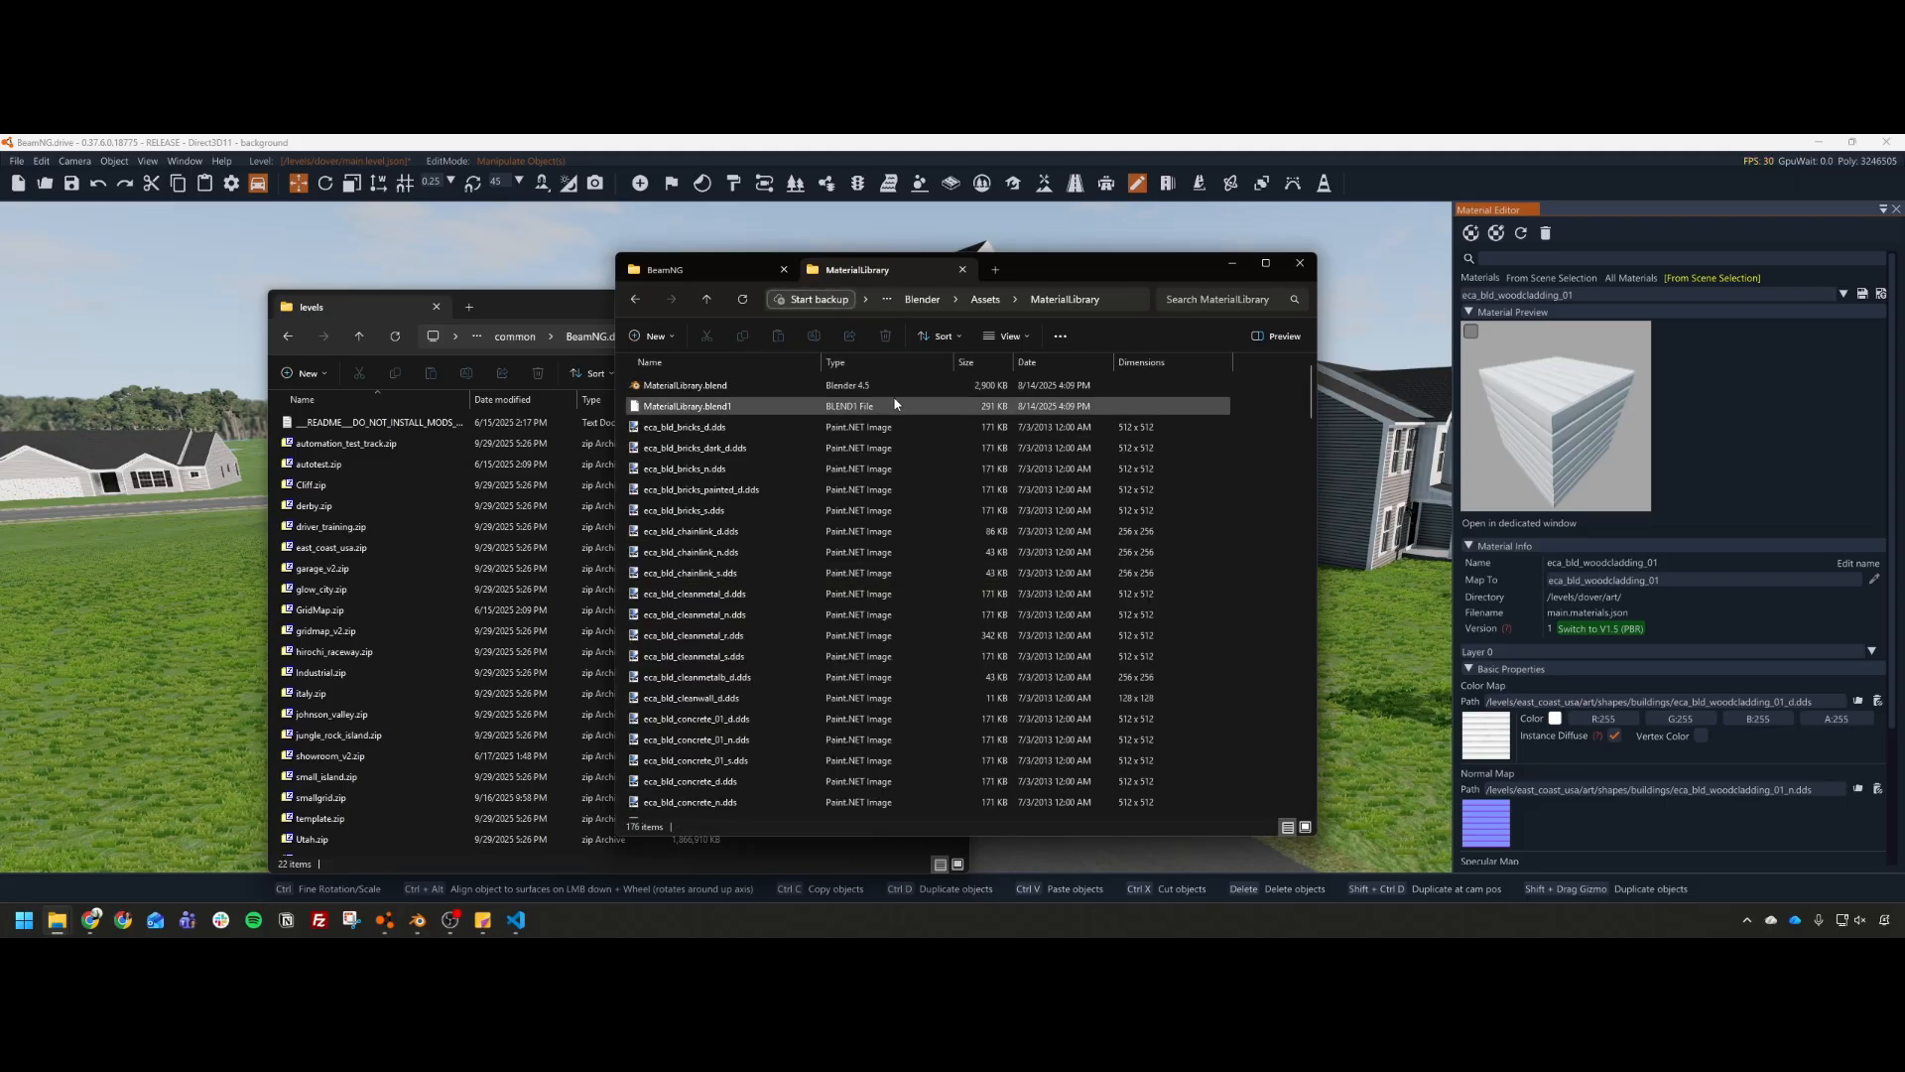
Step: Restore the MaterialLibrary window to a smaller size and show its texture files as large thumbnails
left_click(1265, 263)
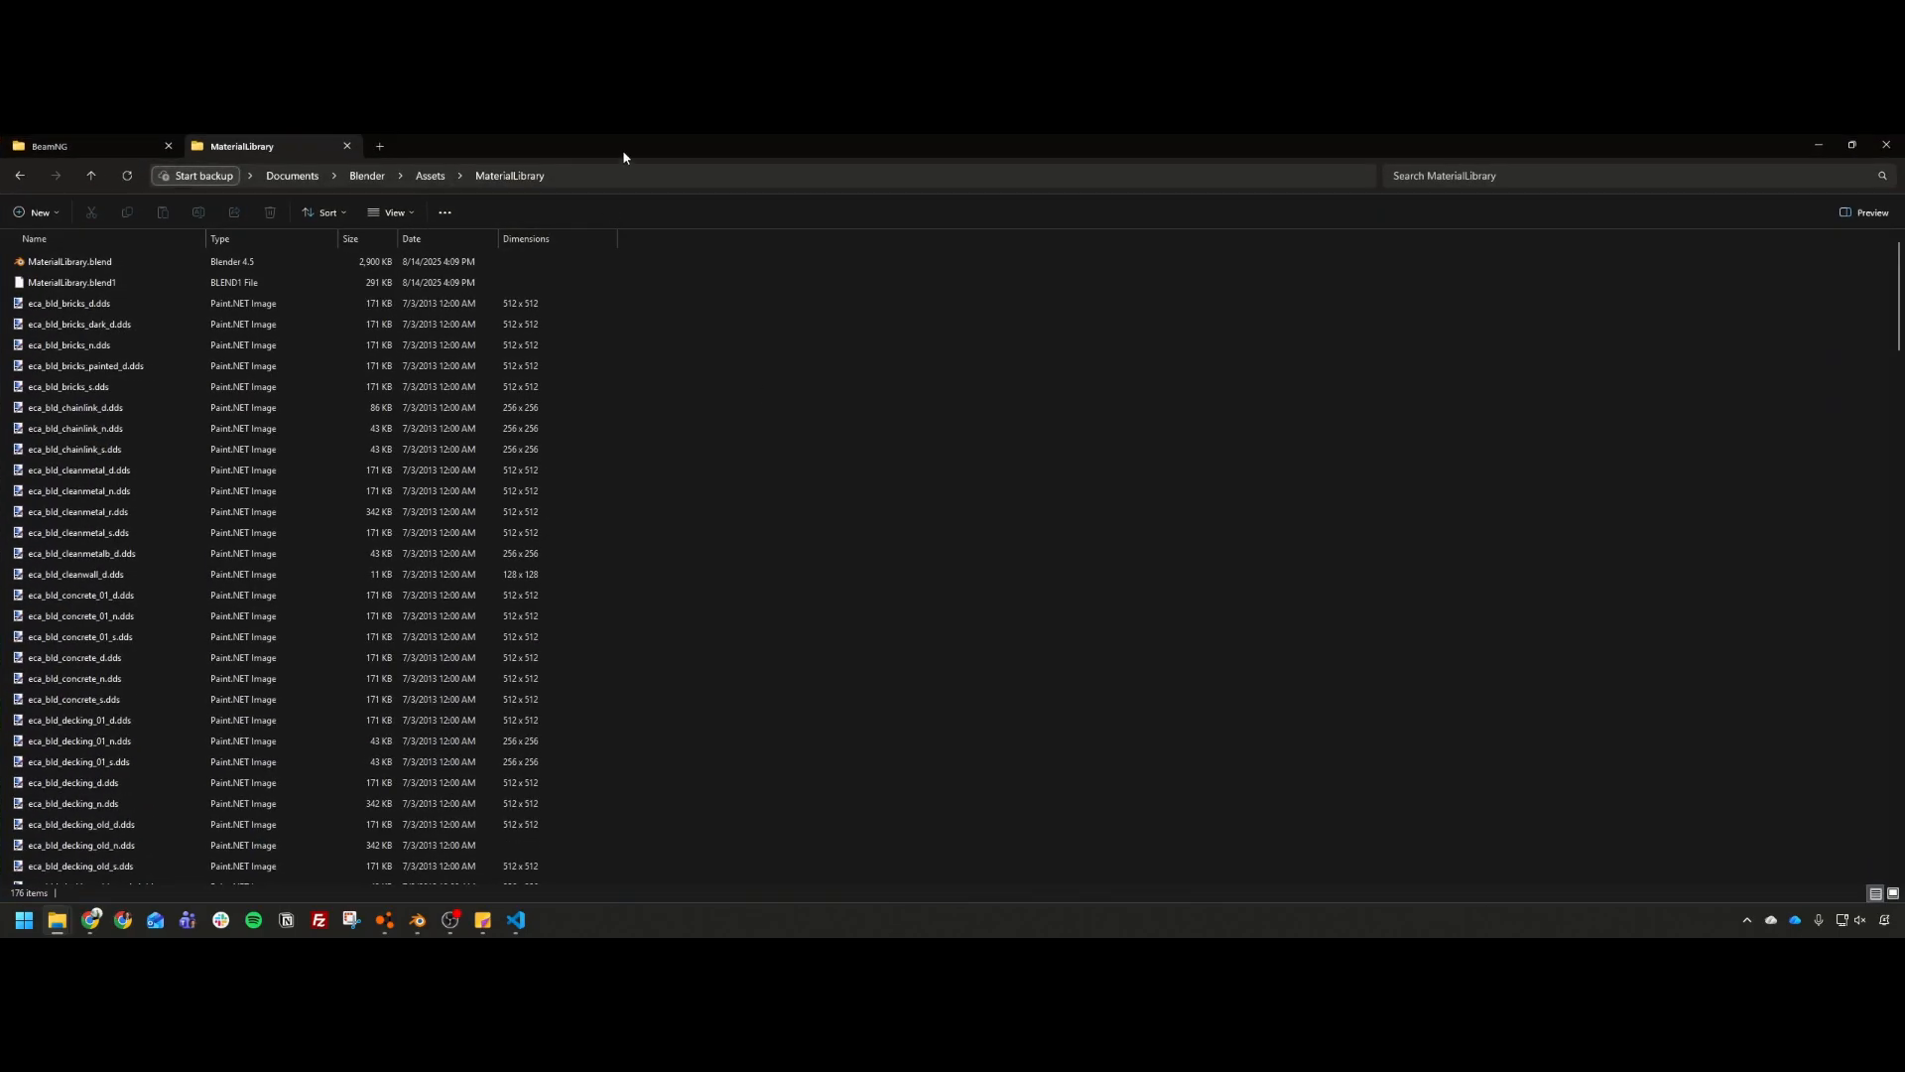
double_click(625, 164)
left_click(1251, 734)
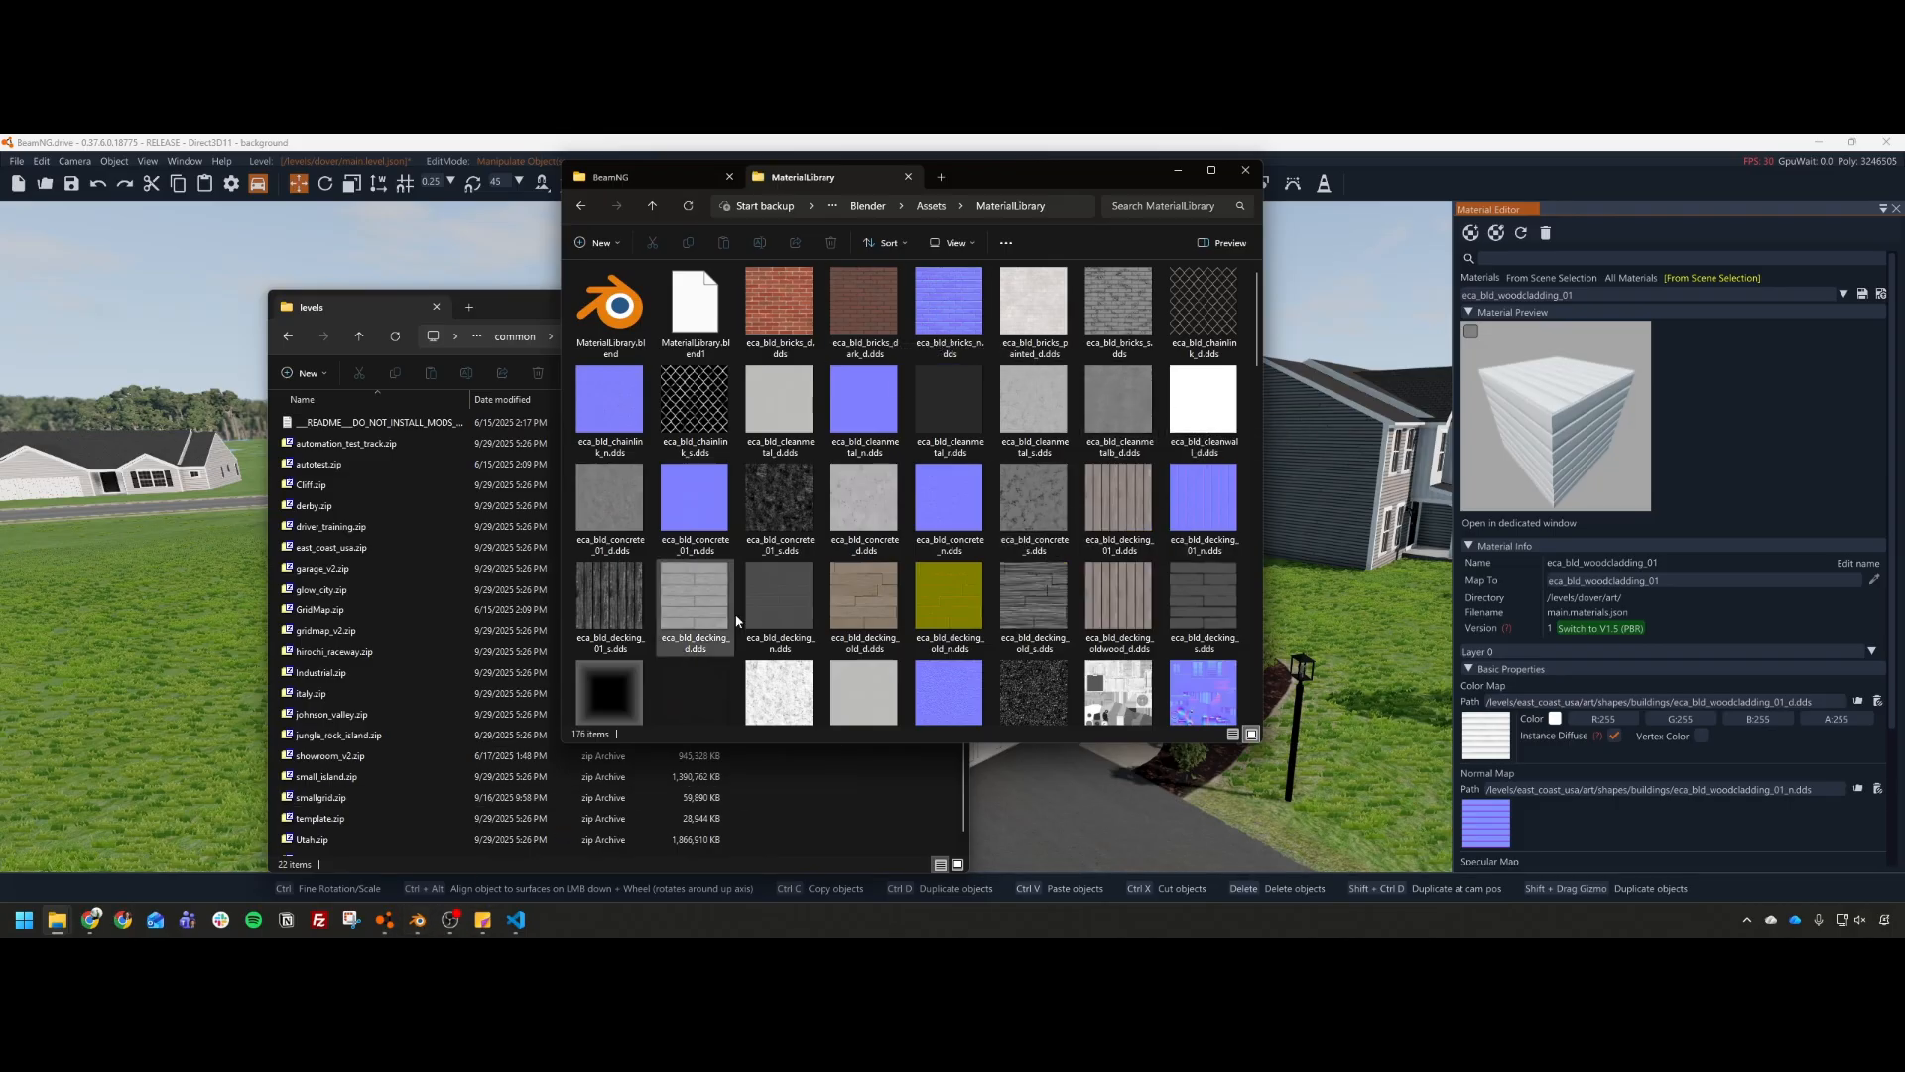
Step: Switch to Blender, open the recent file revere.blend, and frame the house from the garage side
left_click(417, 919)
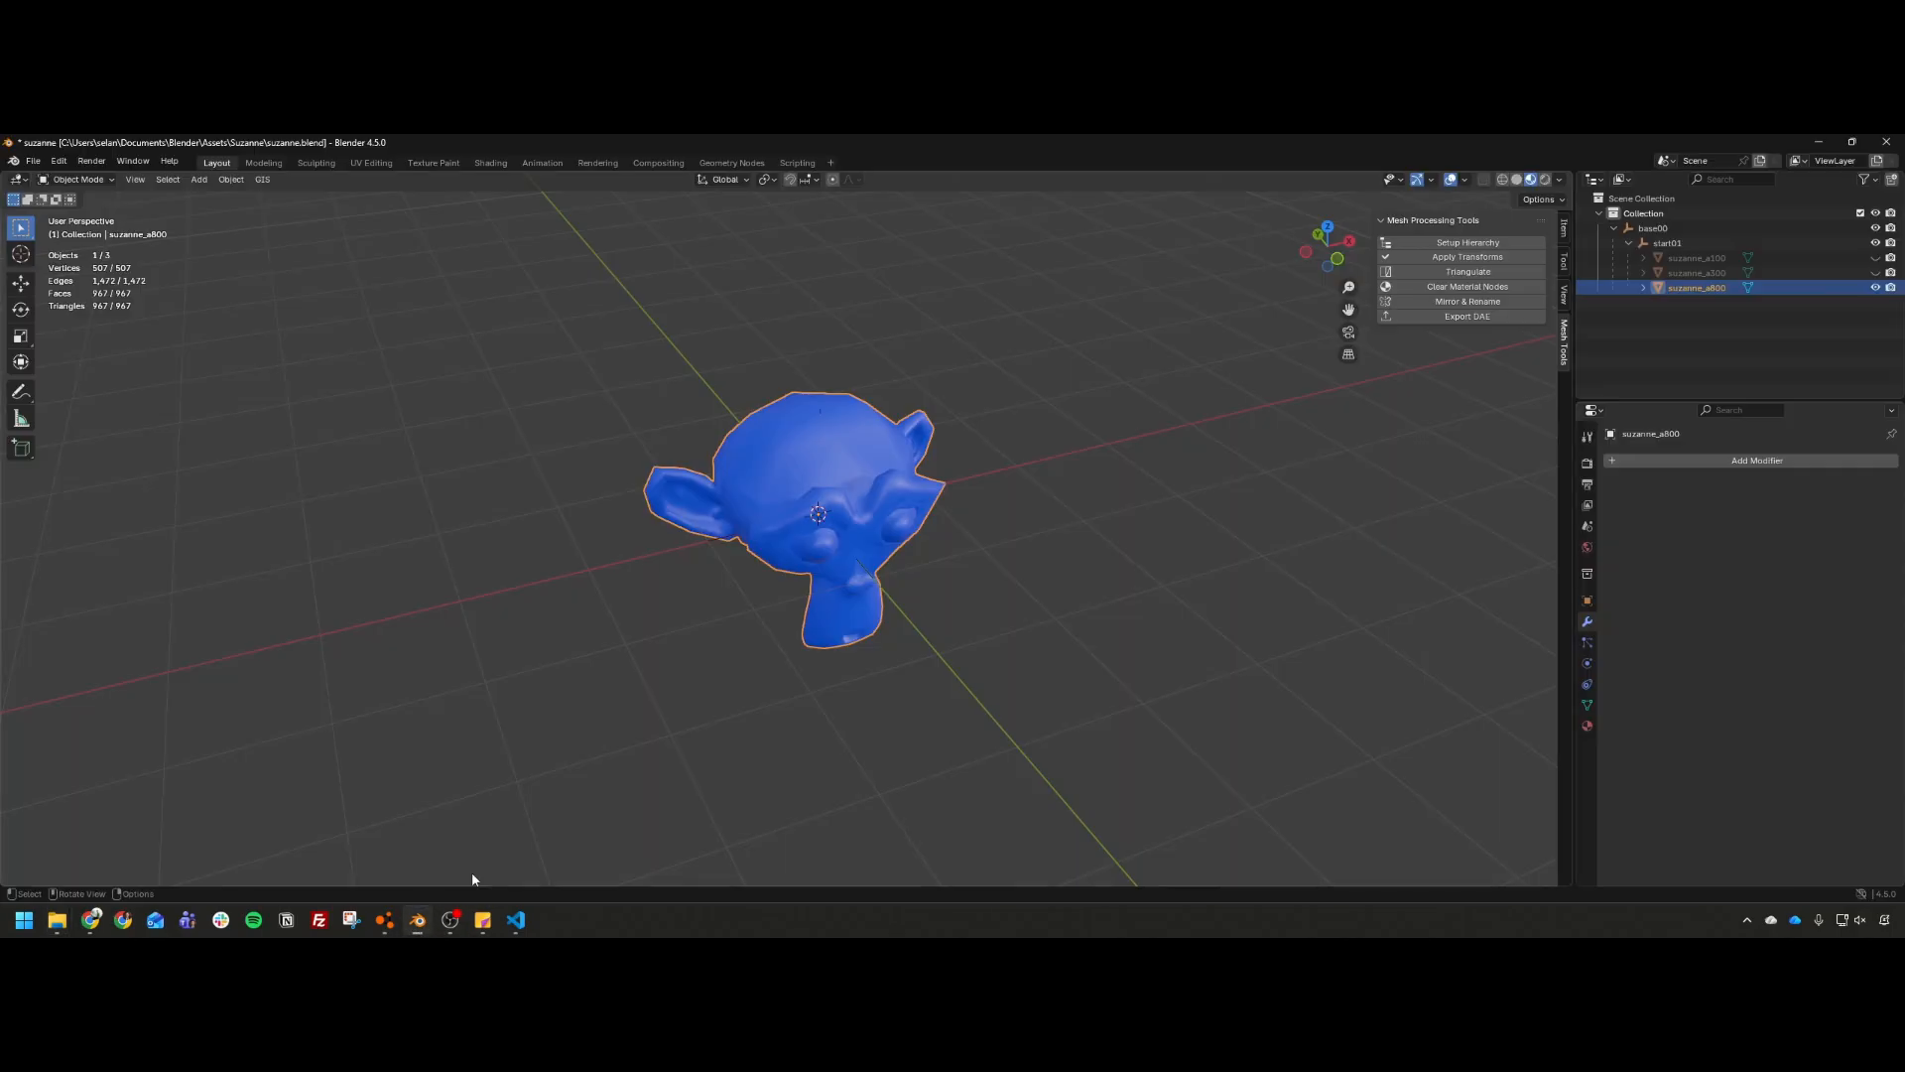
left_click(30, 160)
mouse_move(73, 207)
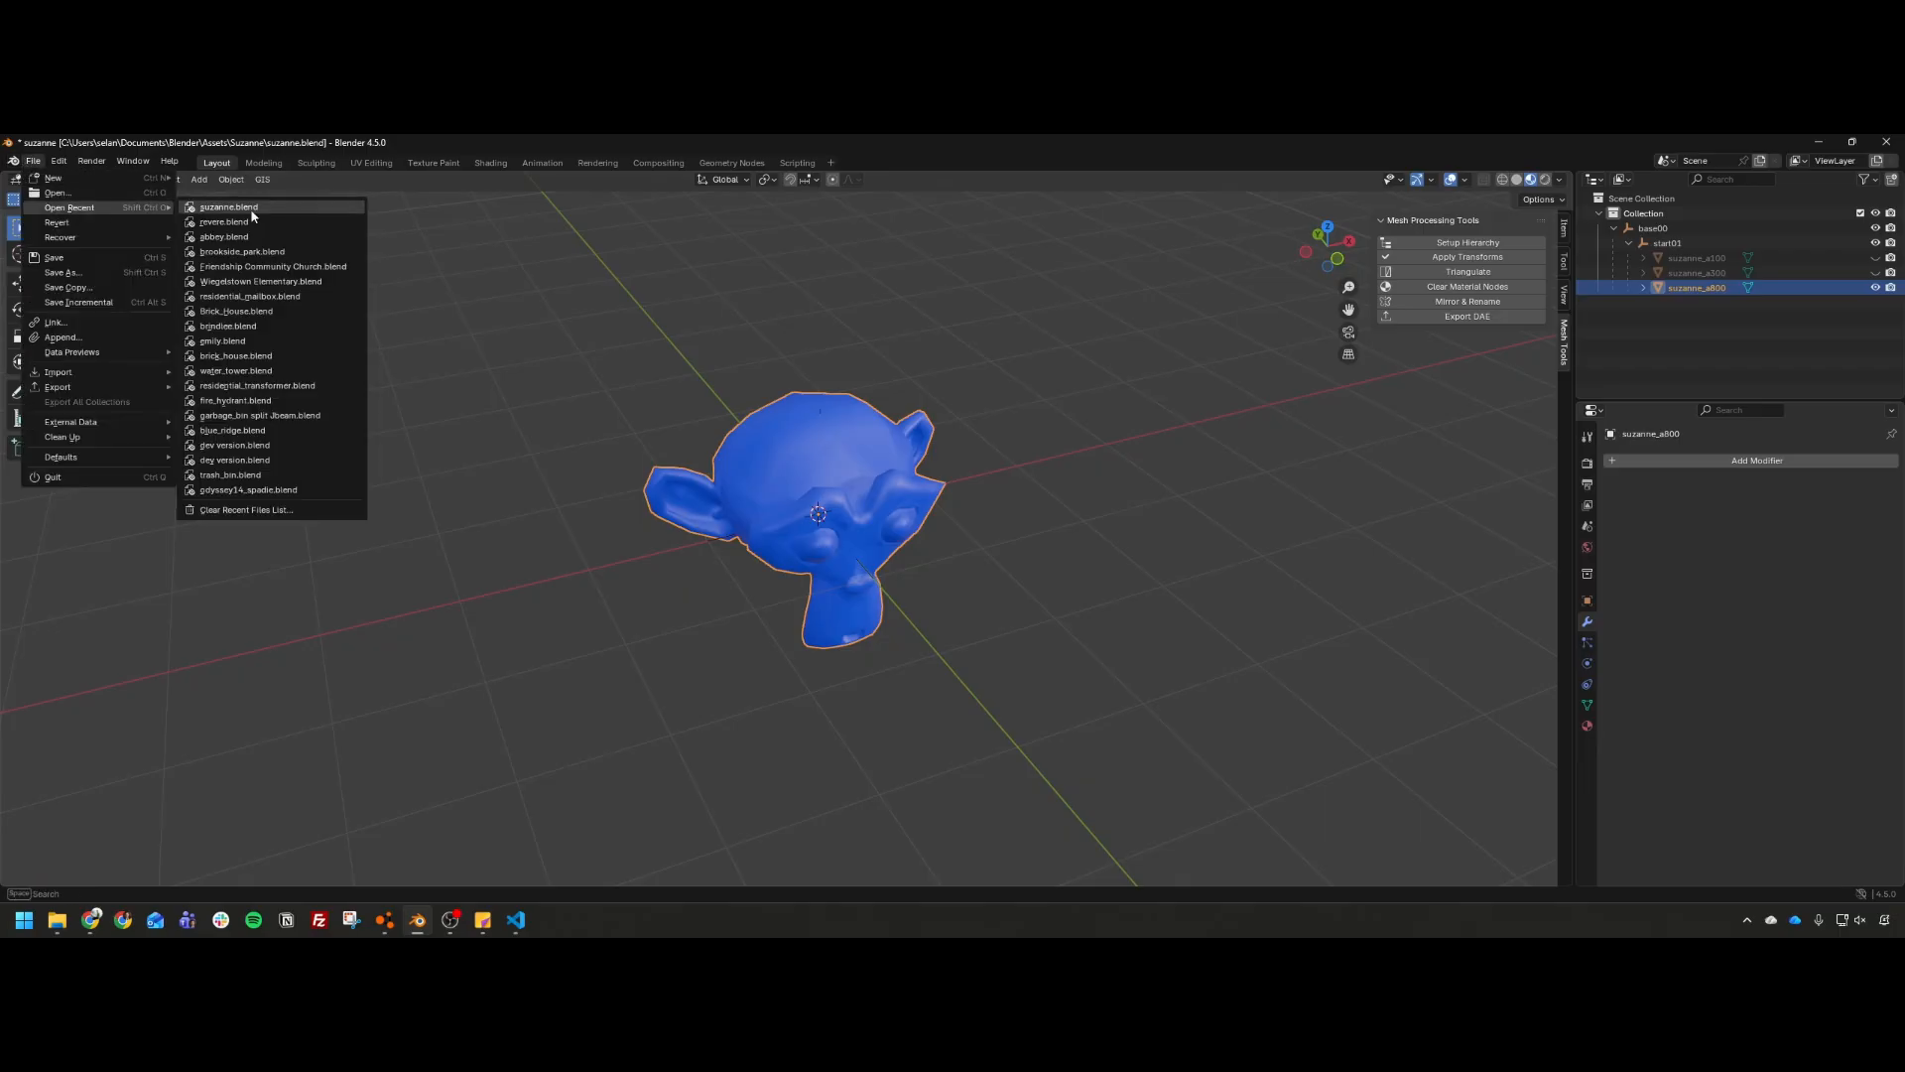
left_click(252, 220)
left_click(972, 556)
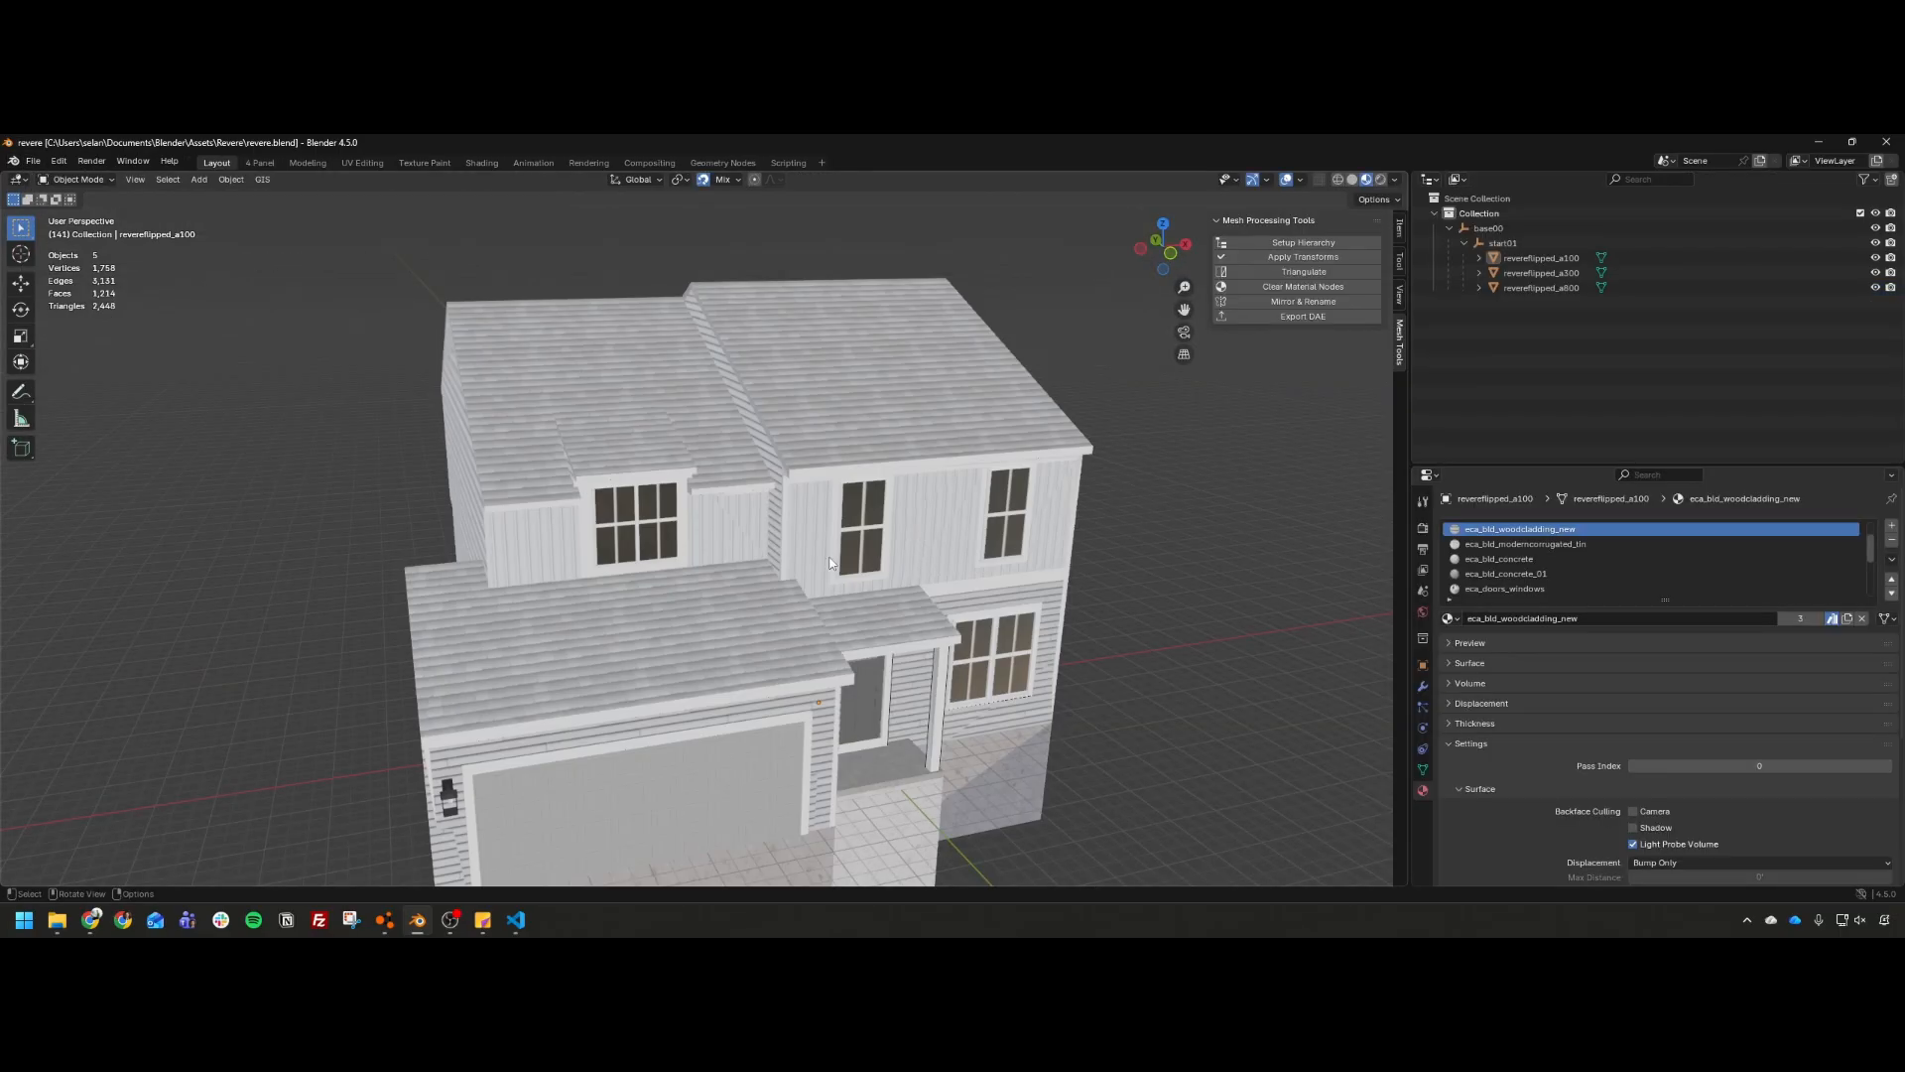
scroll(817, 620, "down", 4)
middle_click_drag(816, 620, 898, 437, "shift")
scroll(790, 479, "up", 5)
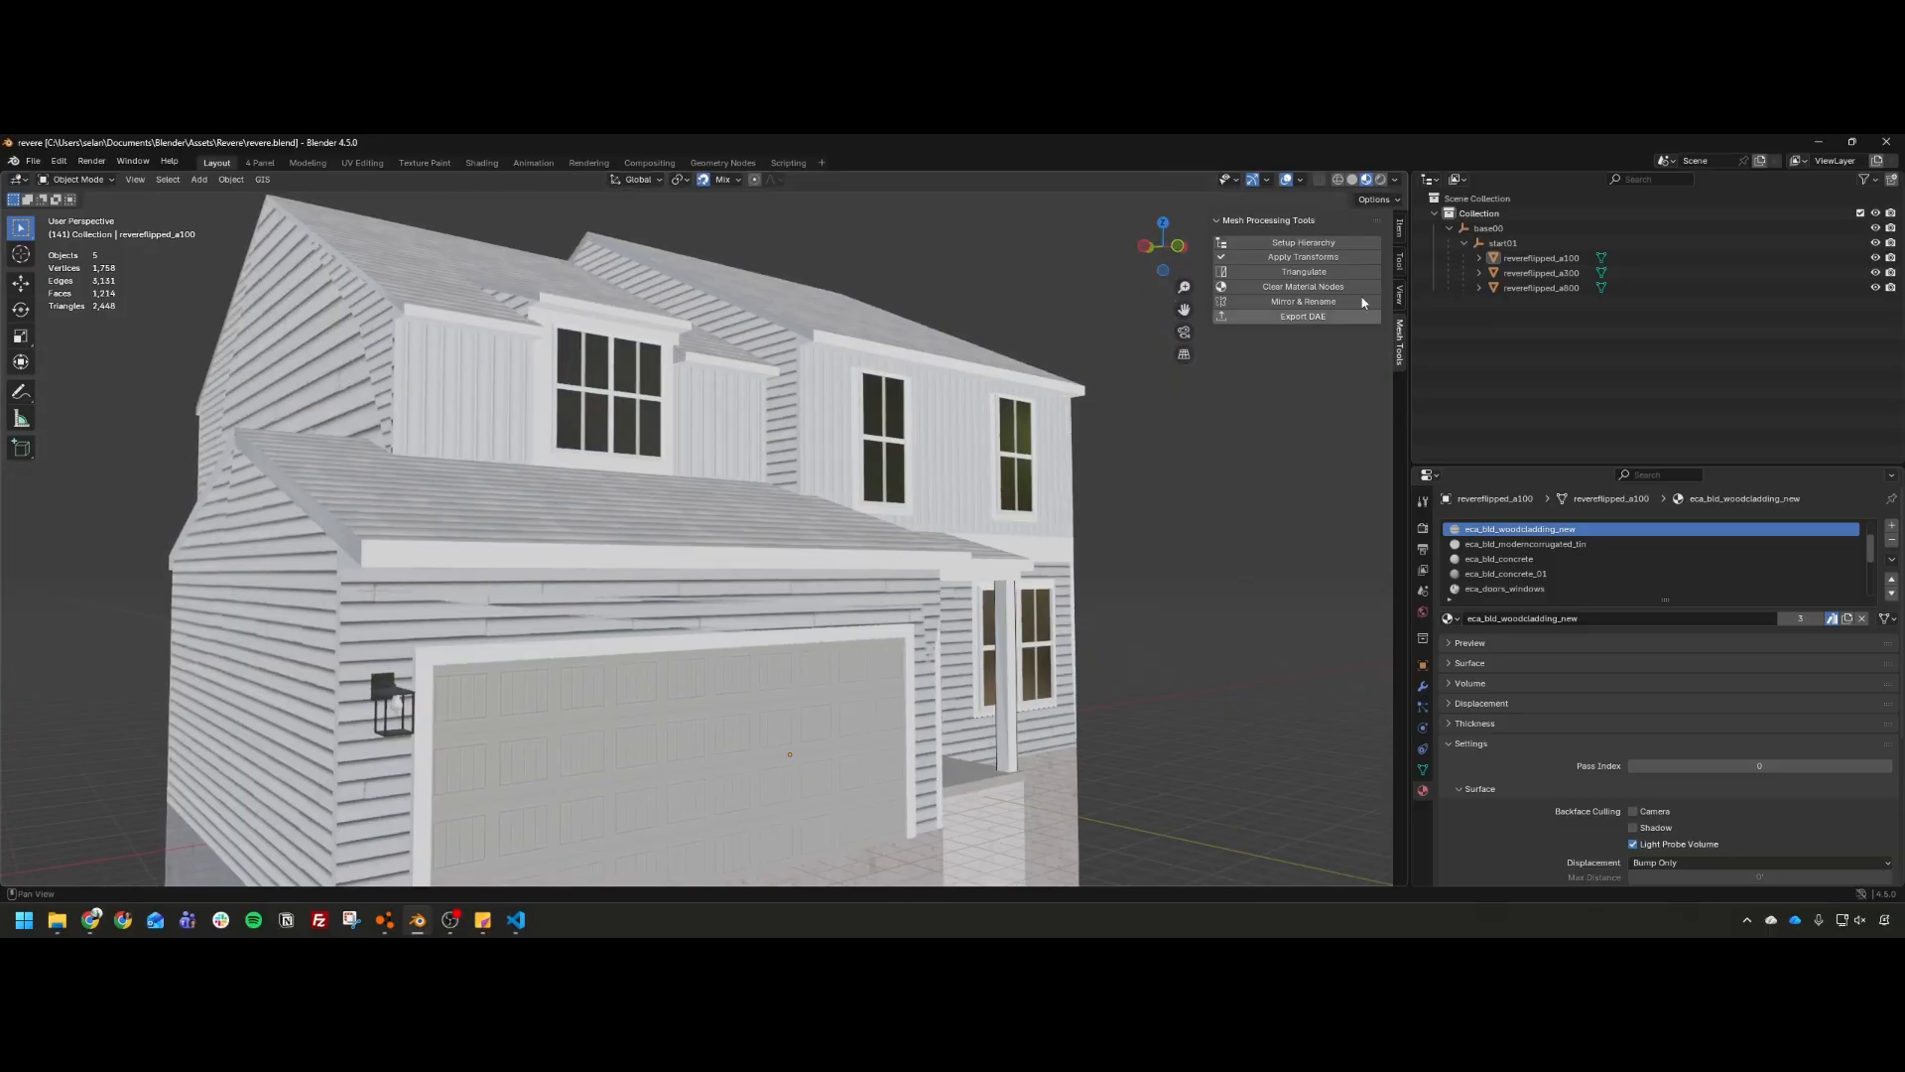
Step: Hide every revereflipped LOD mesh except revereflipped_a800, and select that remaining house mesh
left_click(1875, 258)
left_click(1876, 273)
middle_click_drag(1021, 419, 861, 447)
scroll(866, 504, "up", 6)
scroll(821, 508, "down", 2)
scroll(819, 508, "down", 3)
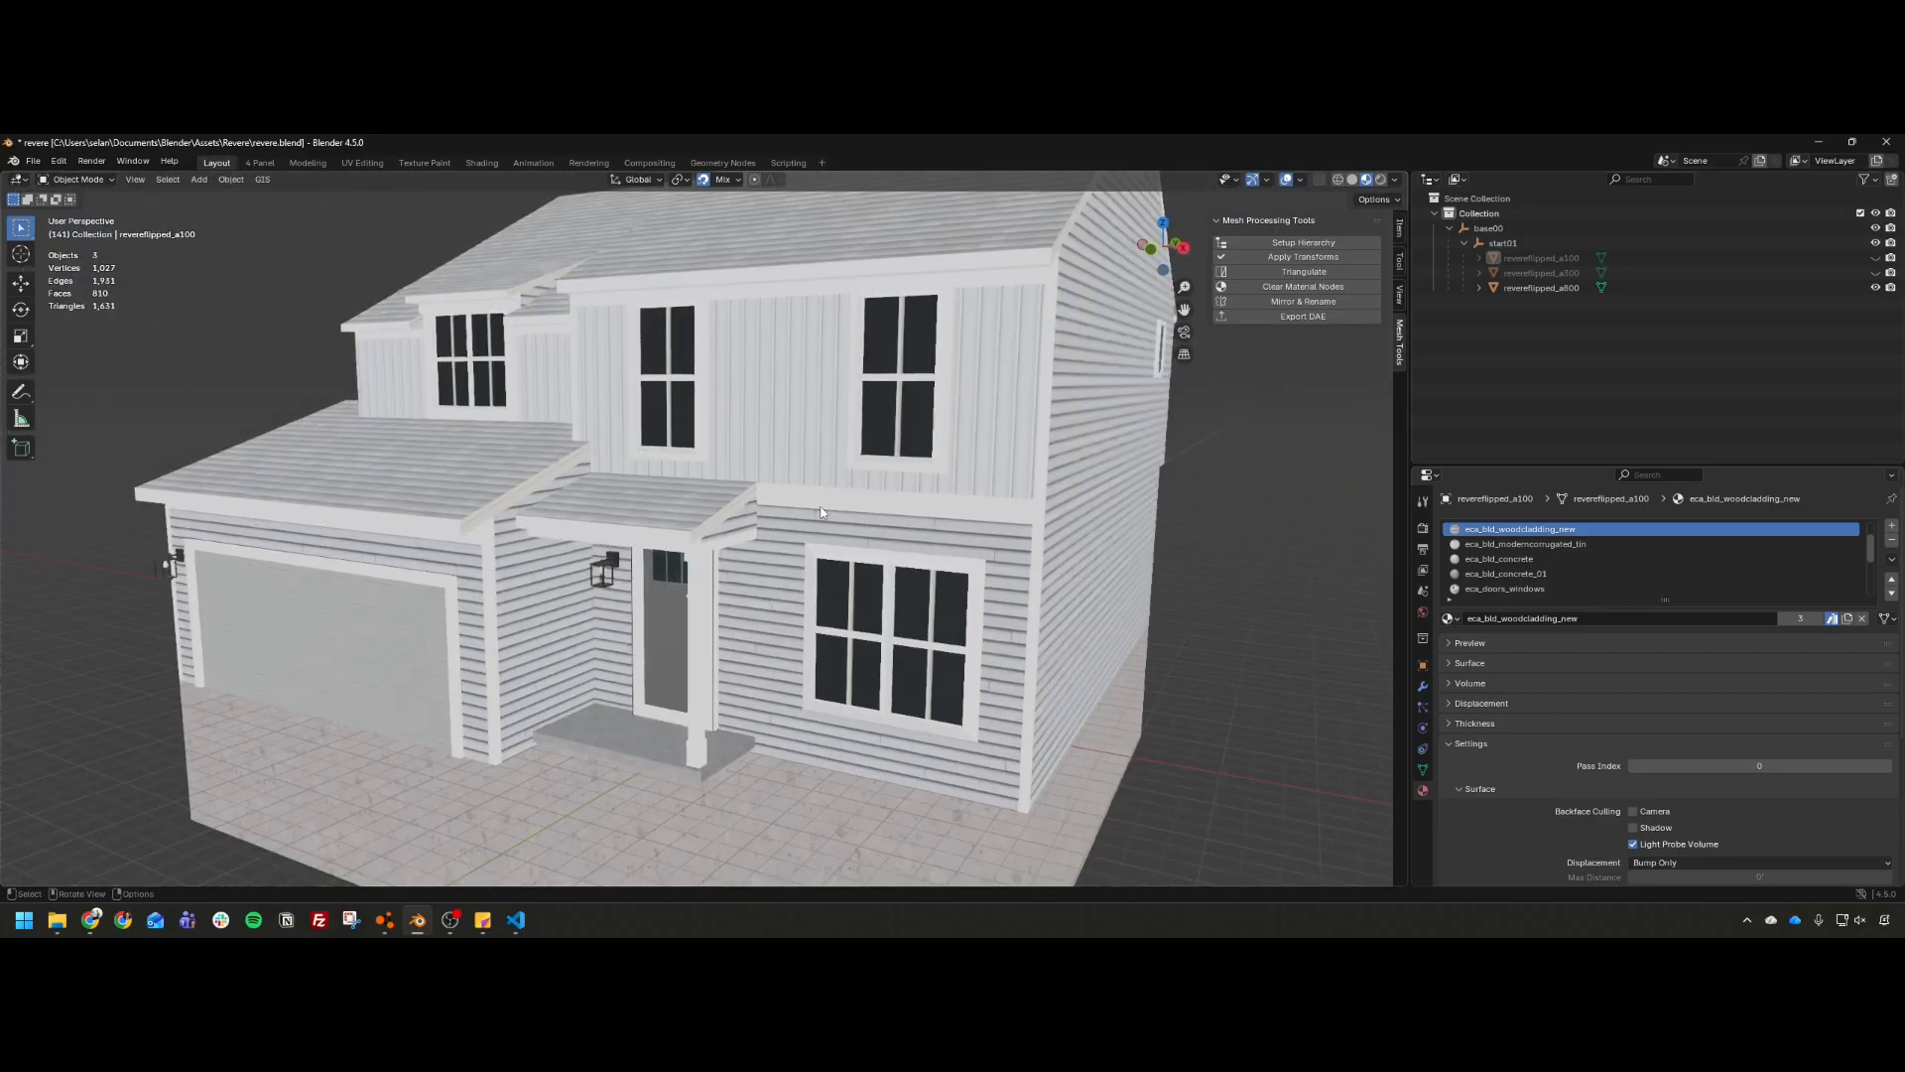
left_click(799, 559)
middle_click_drag(697, 564, 1062, 587, "shift")
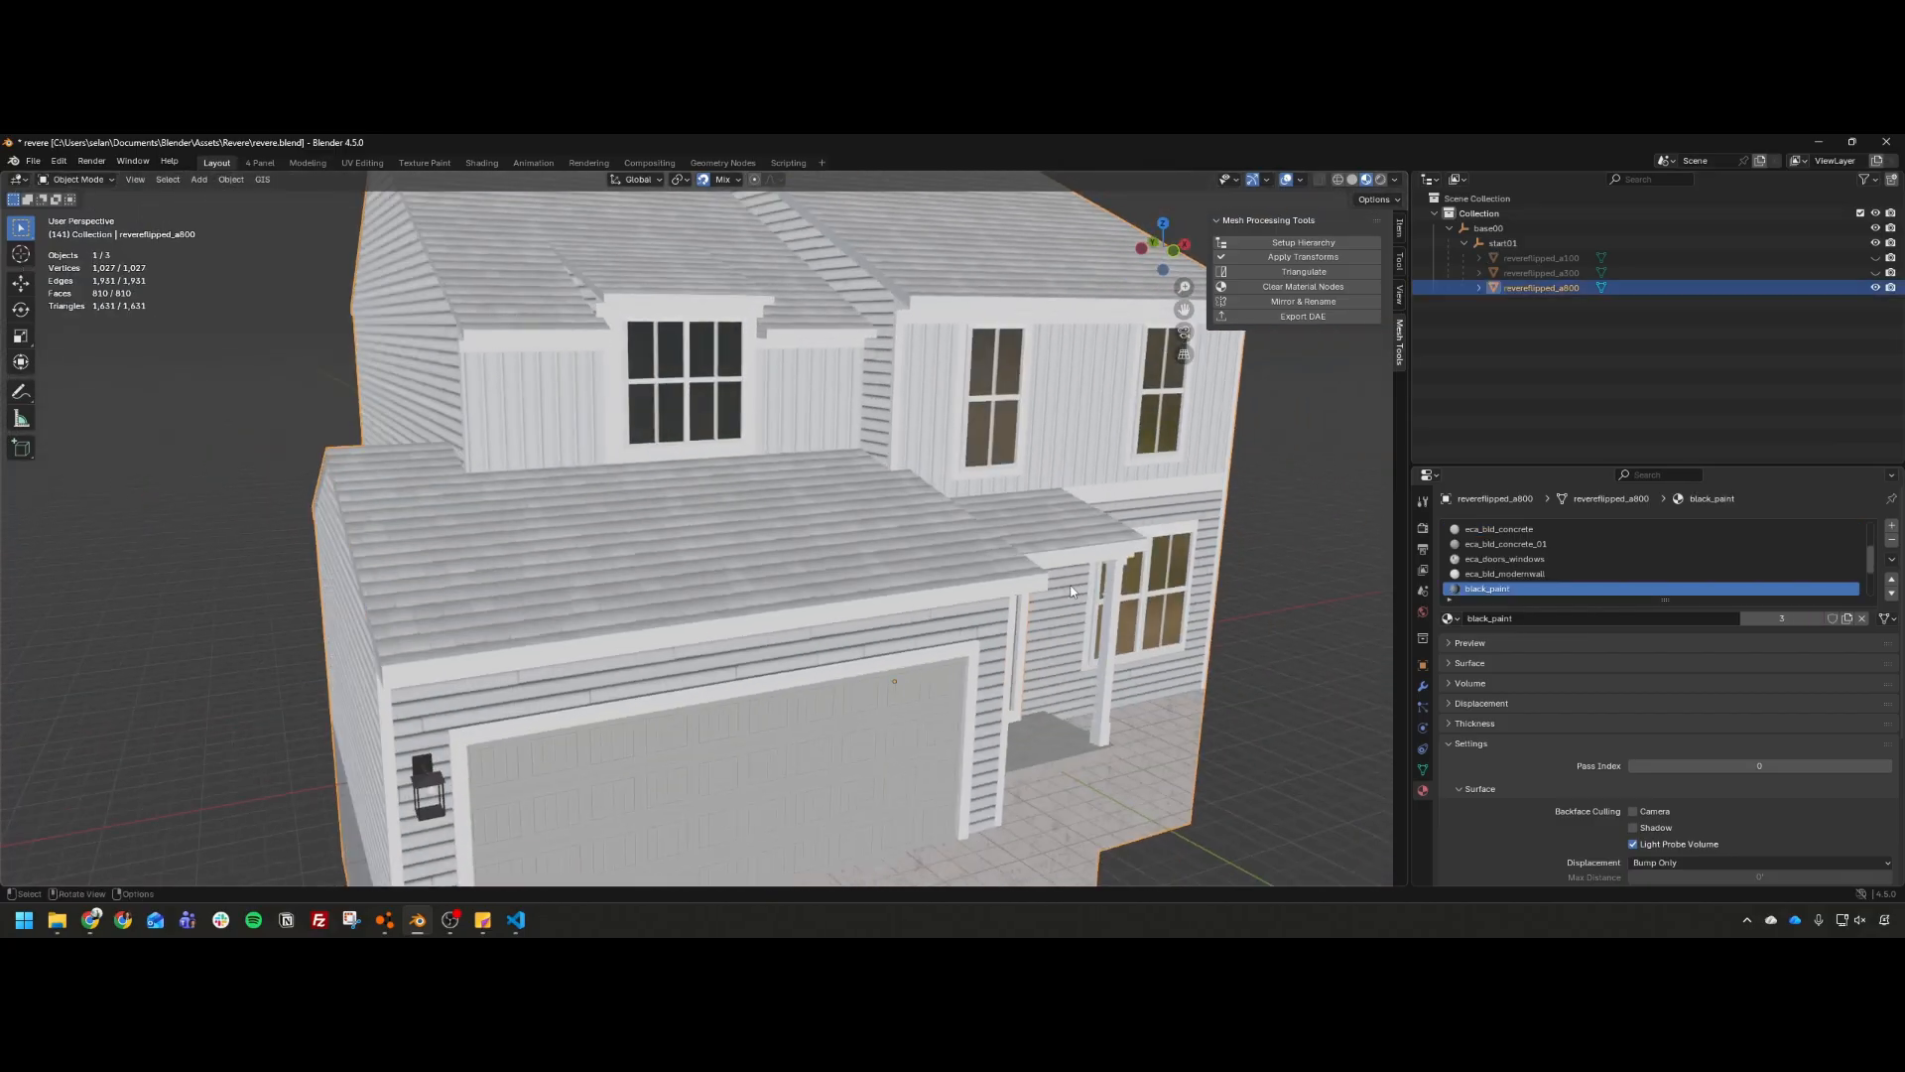
Step: Open MaterialLibrary.blend from the MaterialLibrary folder and add a Shading workspace to it
key("alt+Tab")
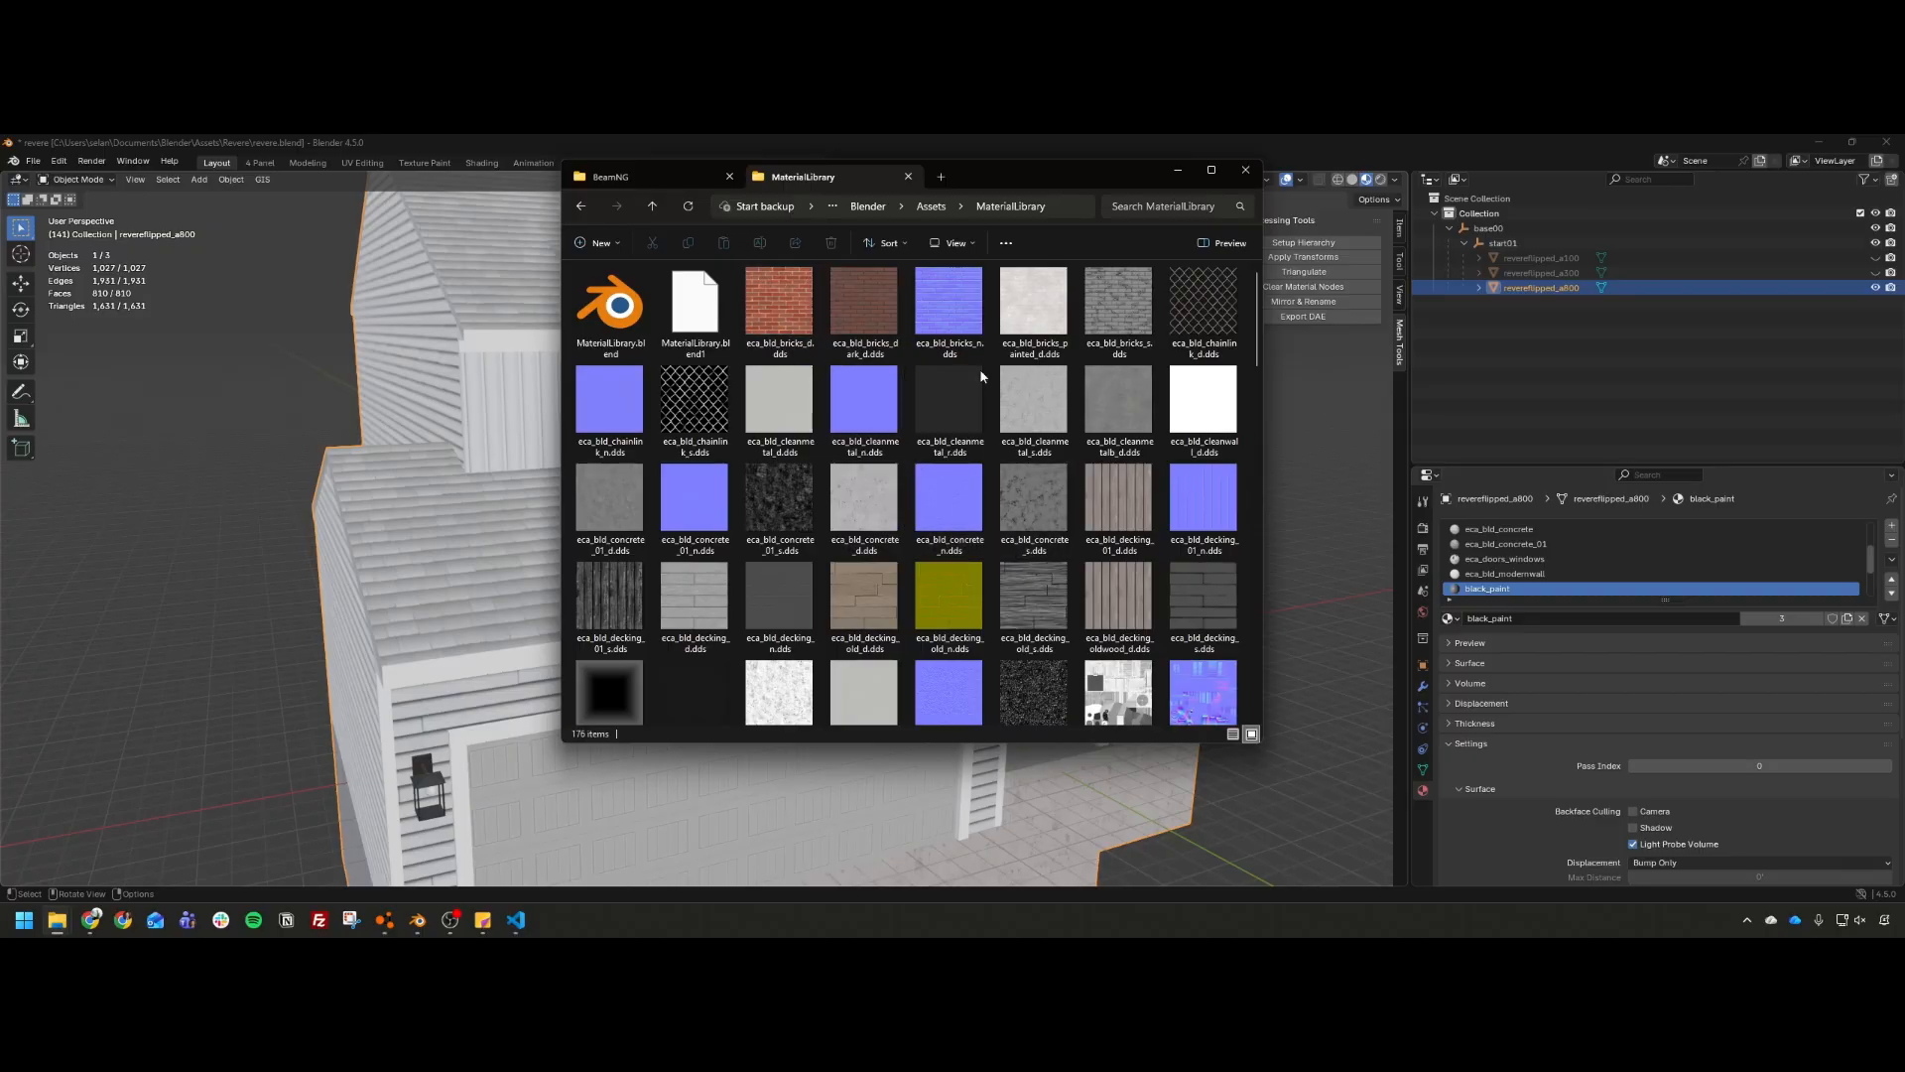
double_click(615, 322)
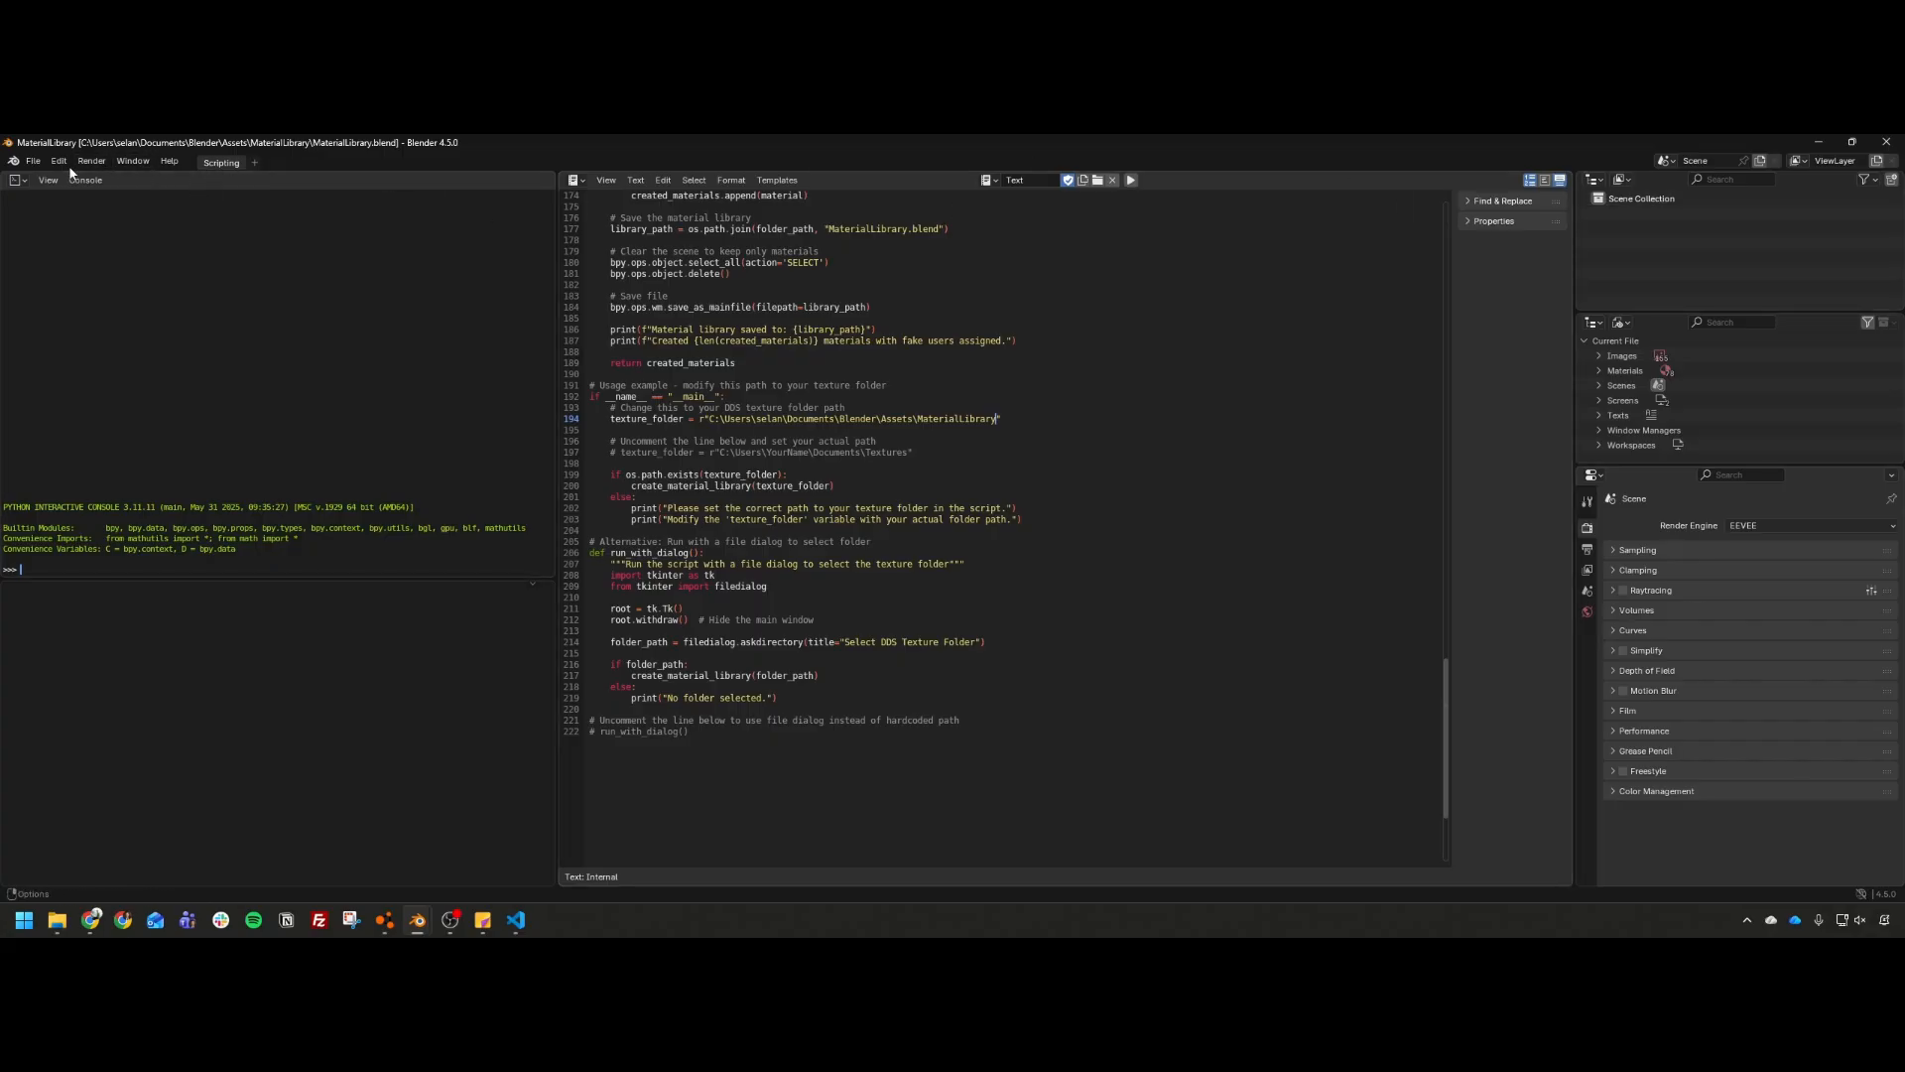
left_click(35, 165)
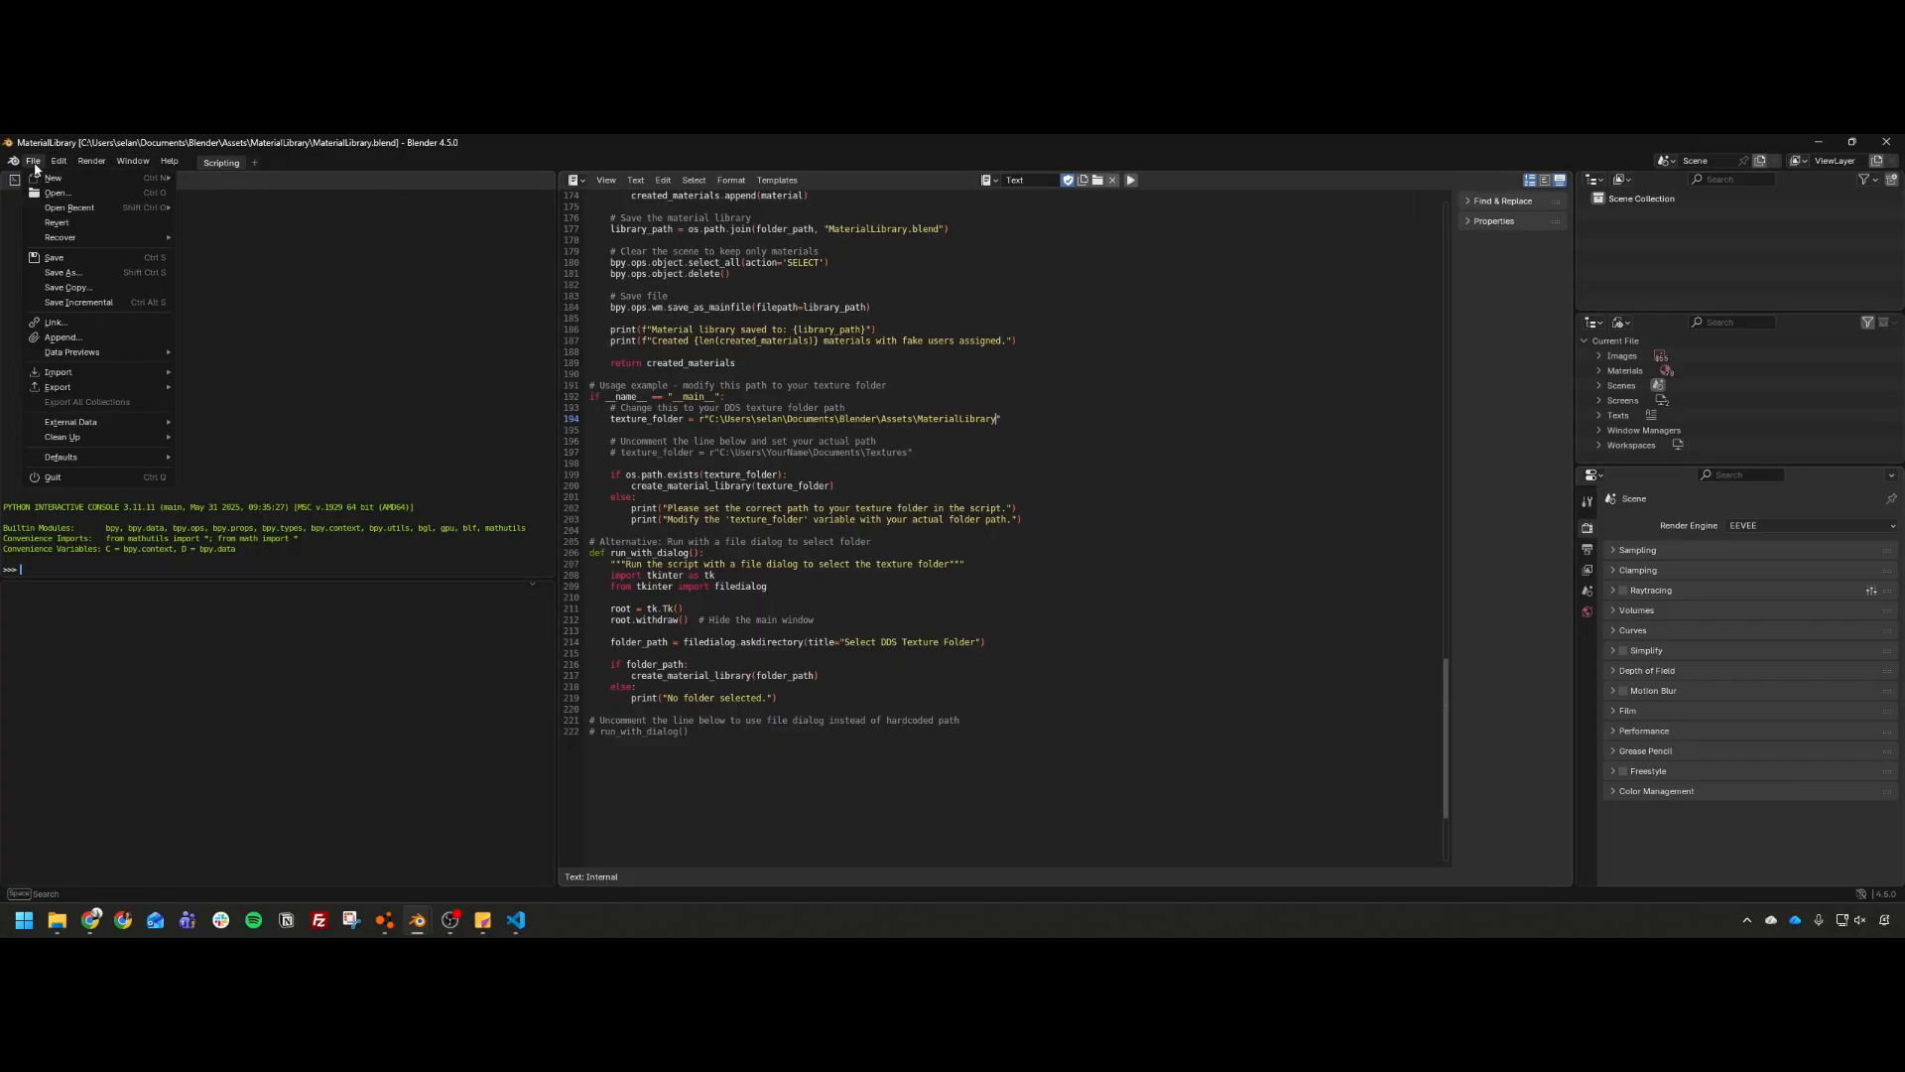
left_click(257, 163)
mouse_move(263, 189)
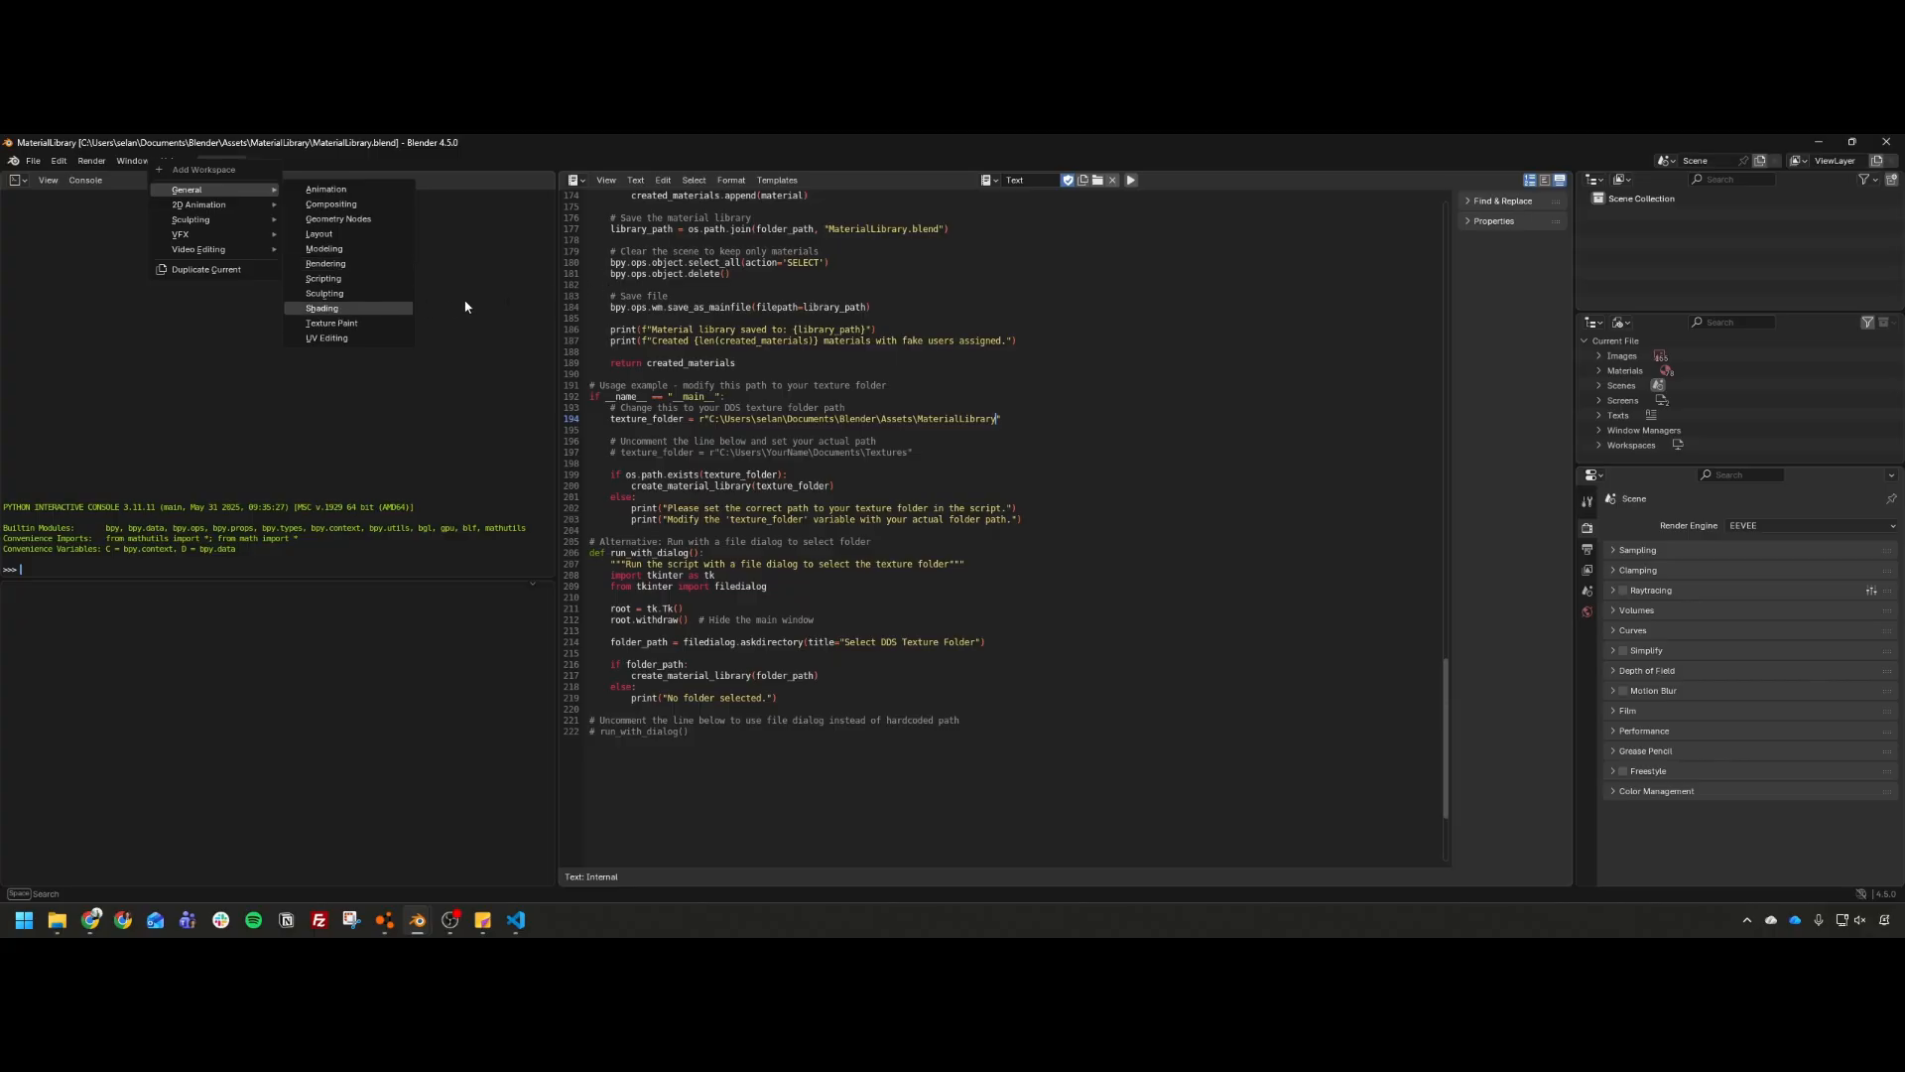
left_click(321, 307)
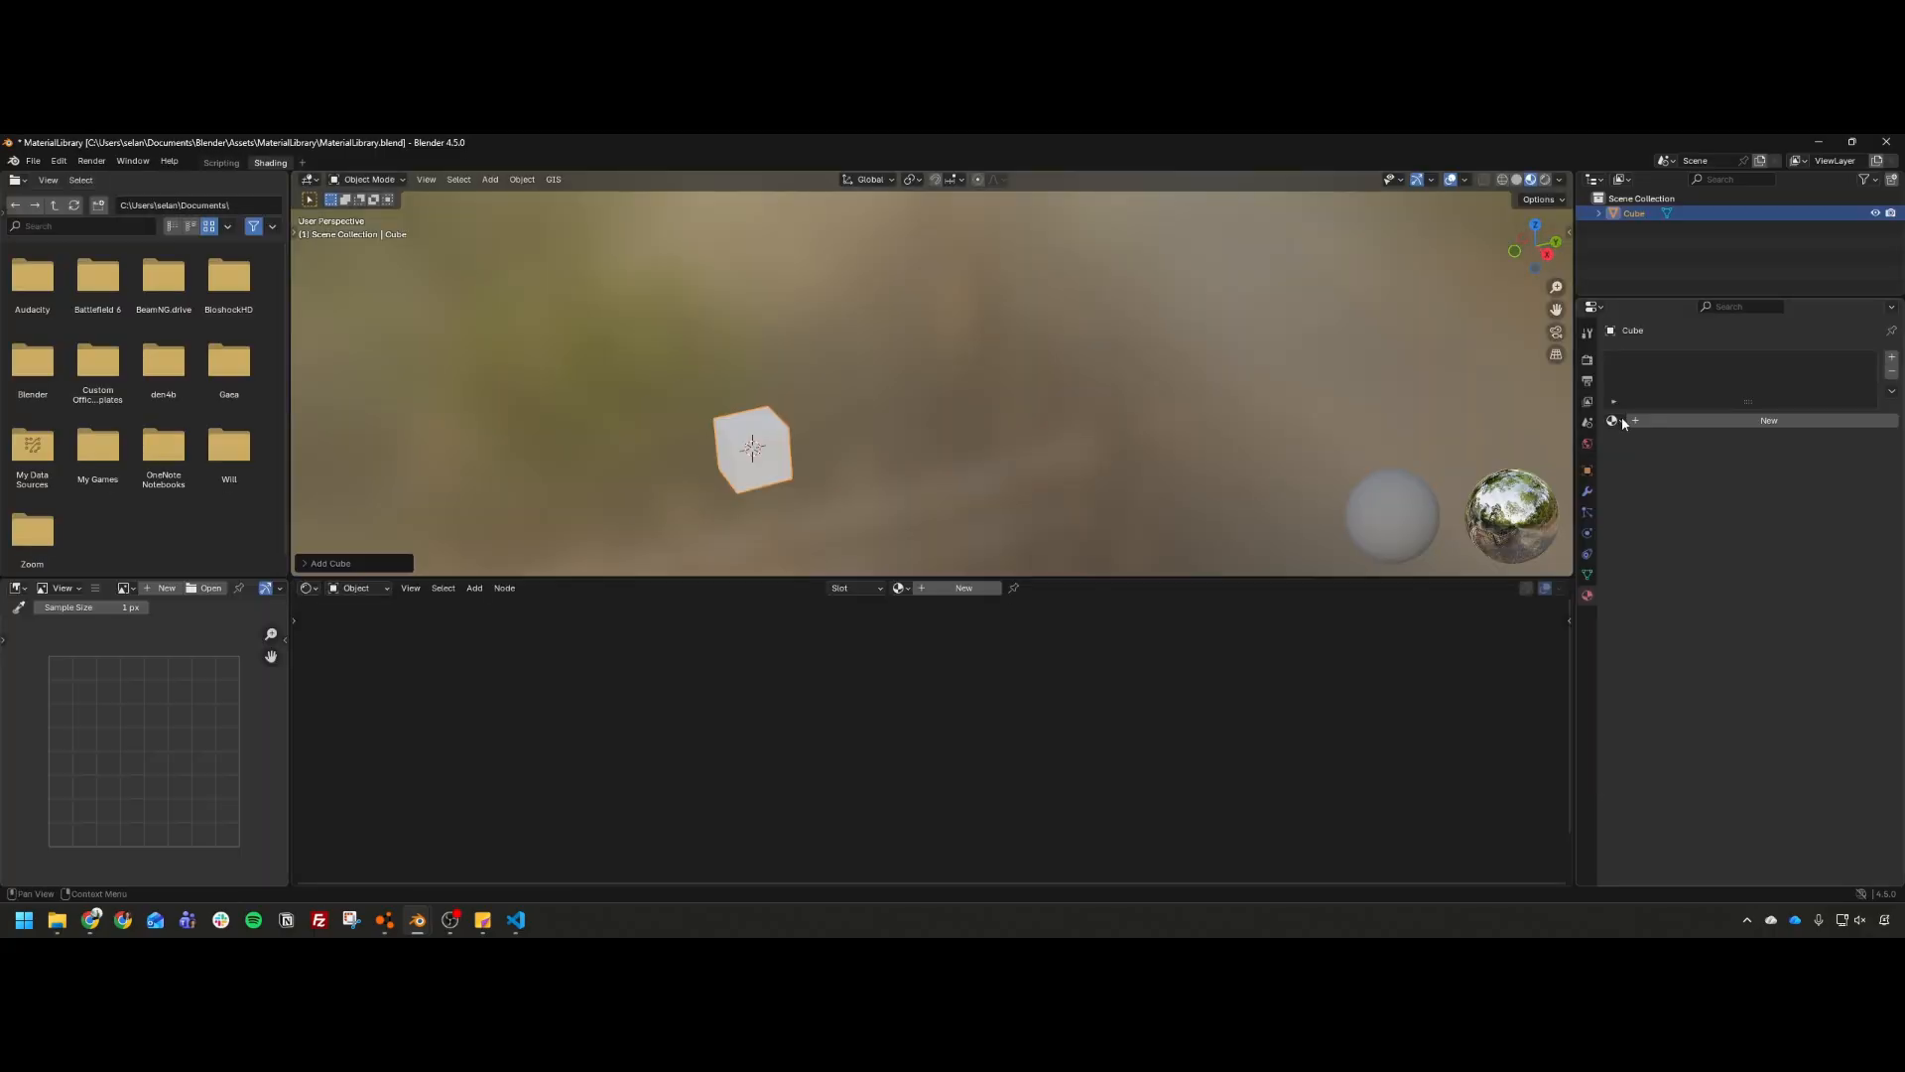
Step: Browse the library materials available for the new cube without assigning one, and minimise the MaterialLibrary window
left_click(1614, 421)
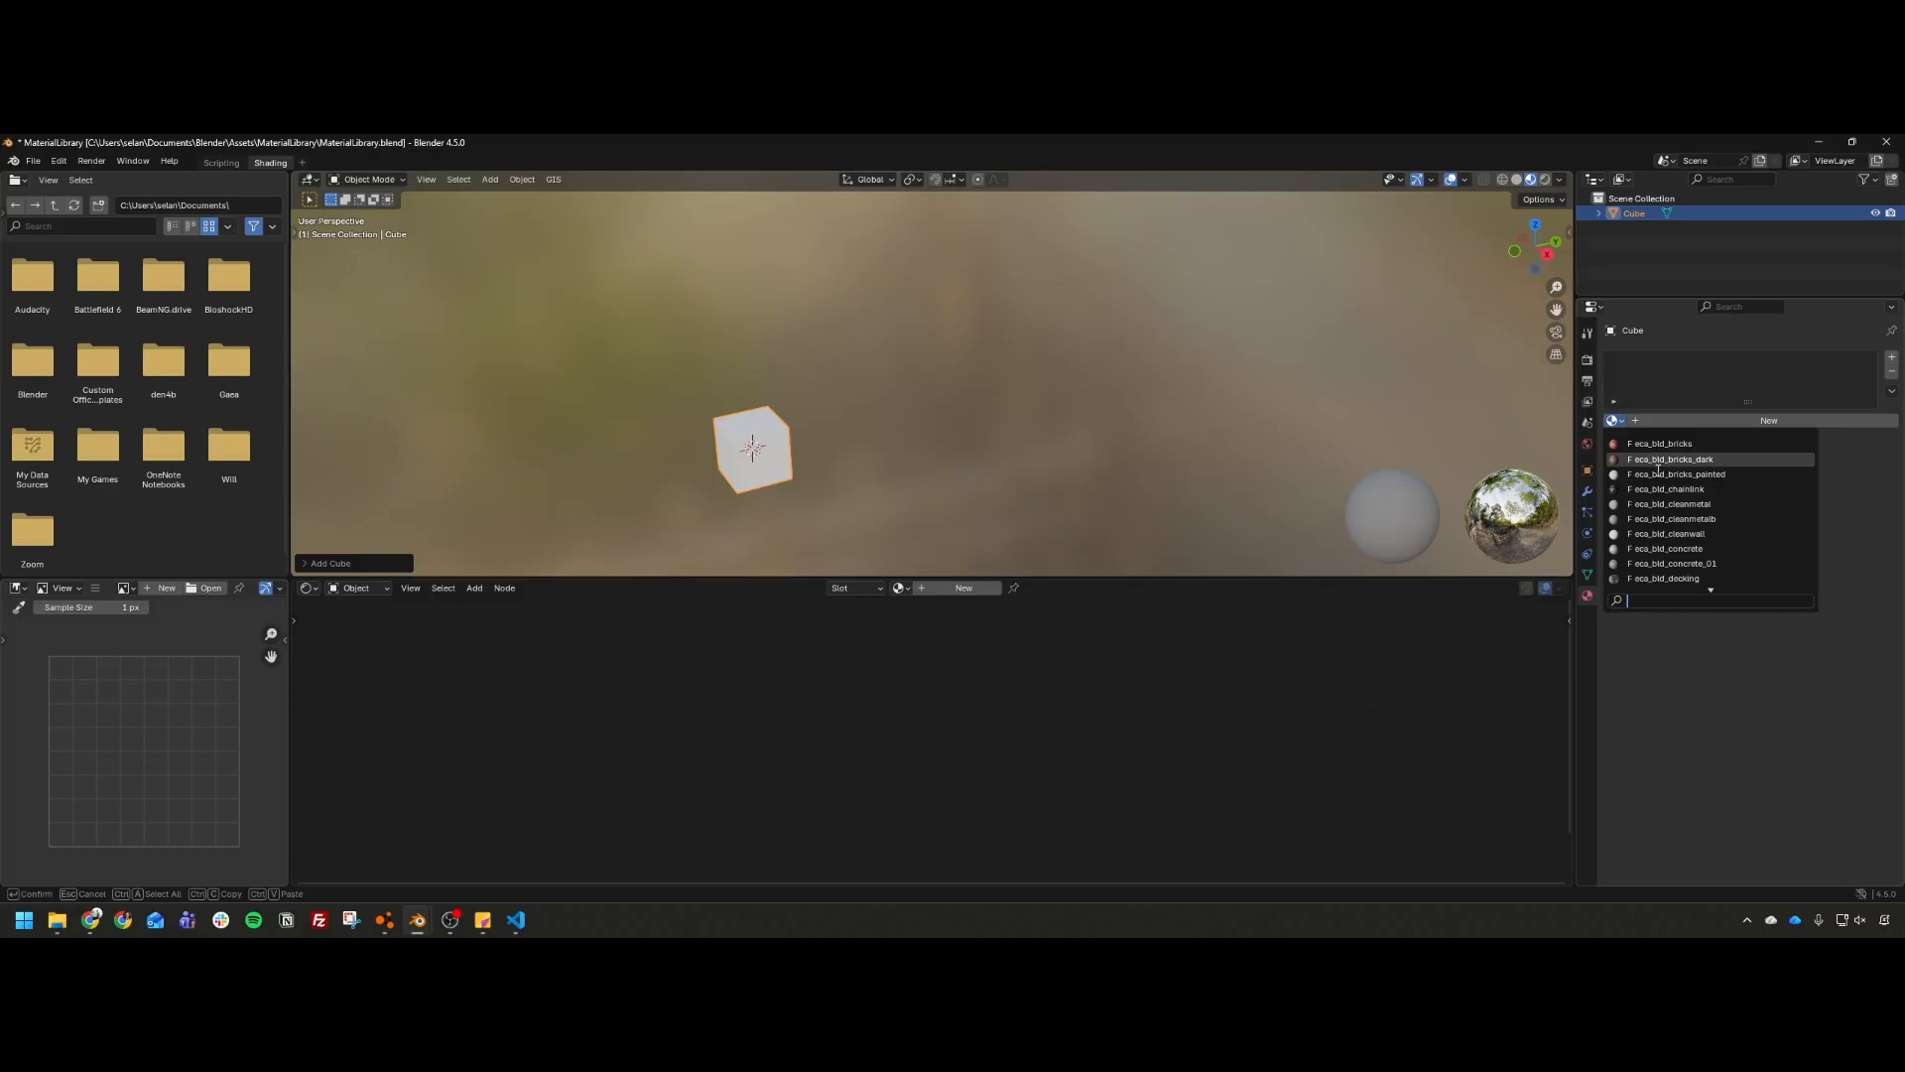
scroll(1688, 590, "down", 1)
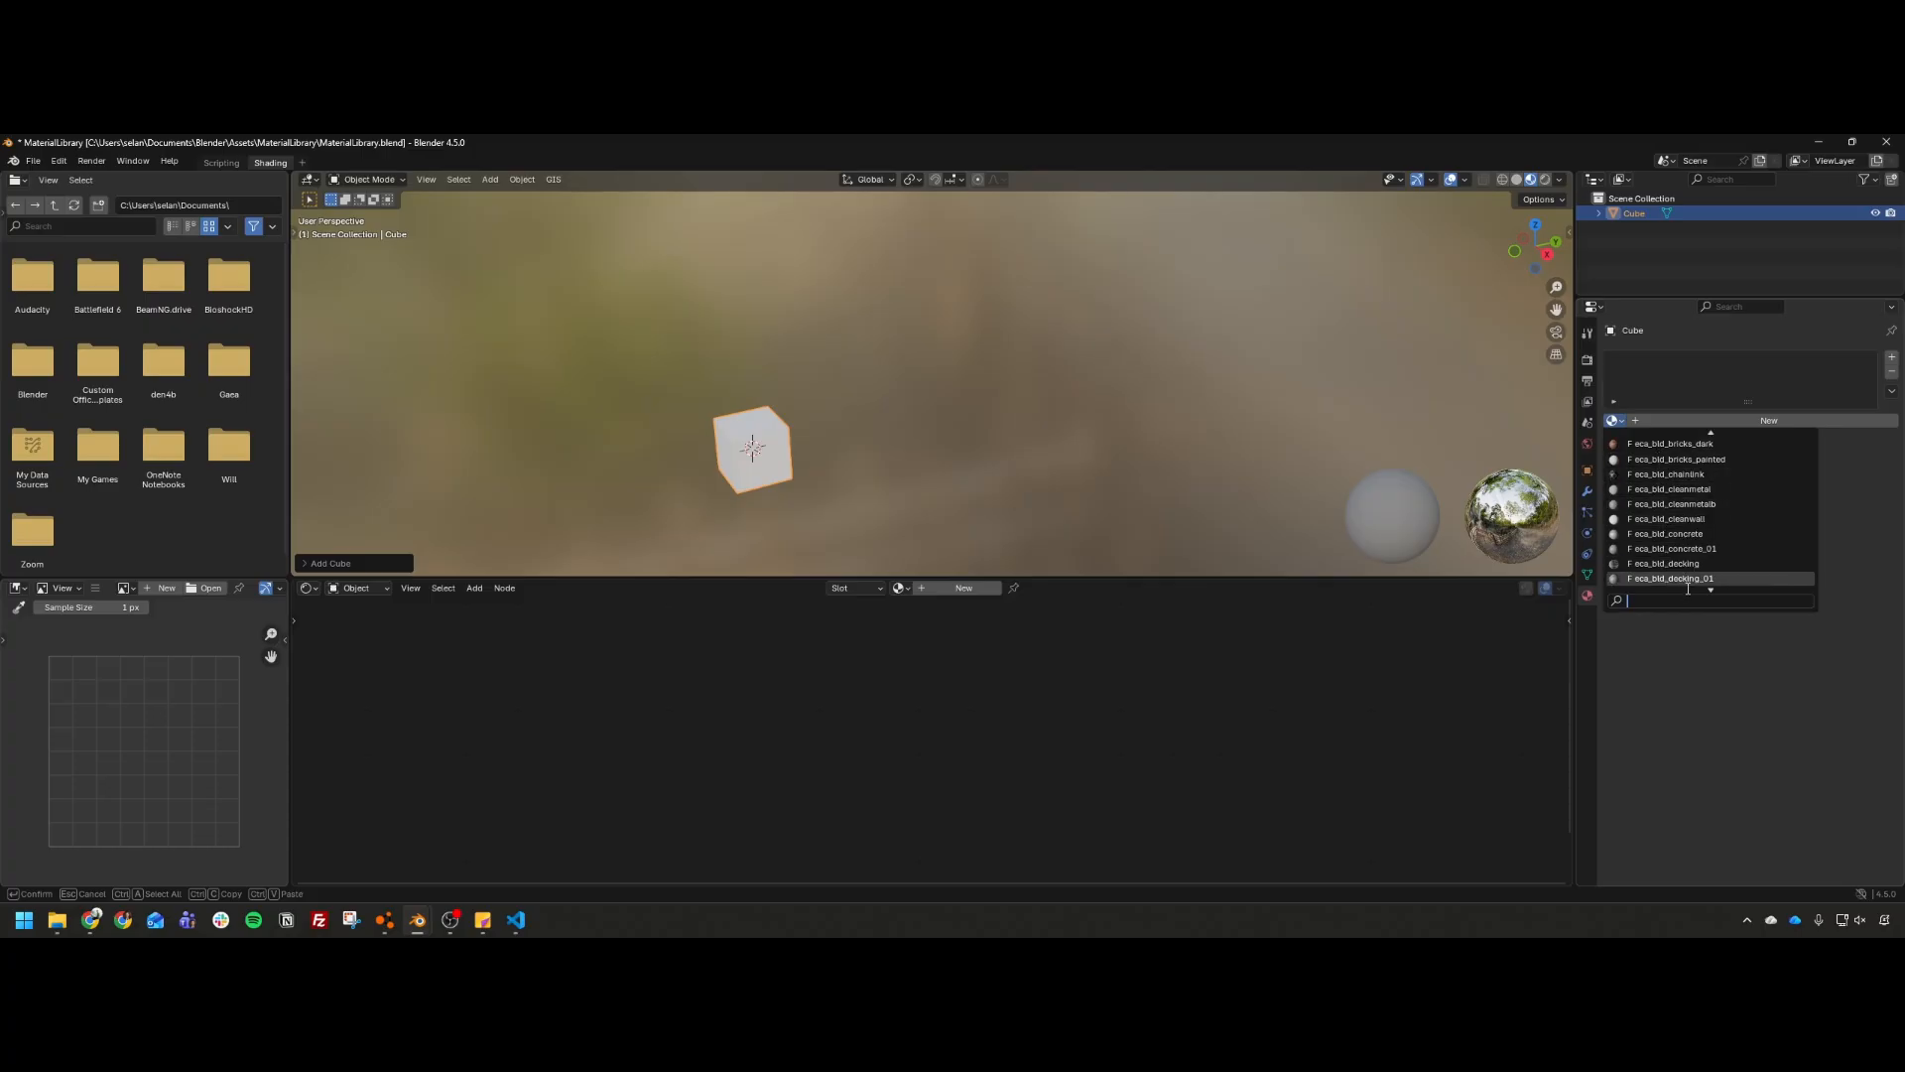
scroll(1688, 580, "down", 12)
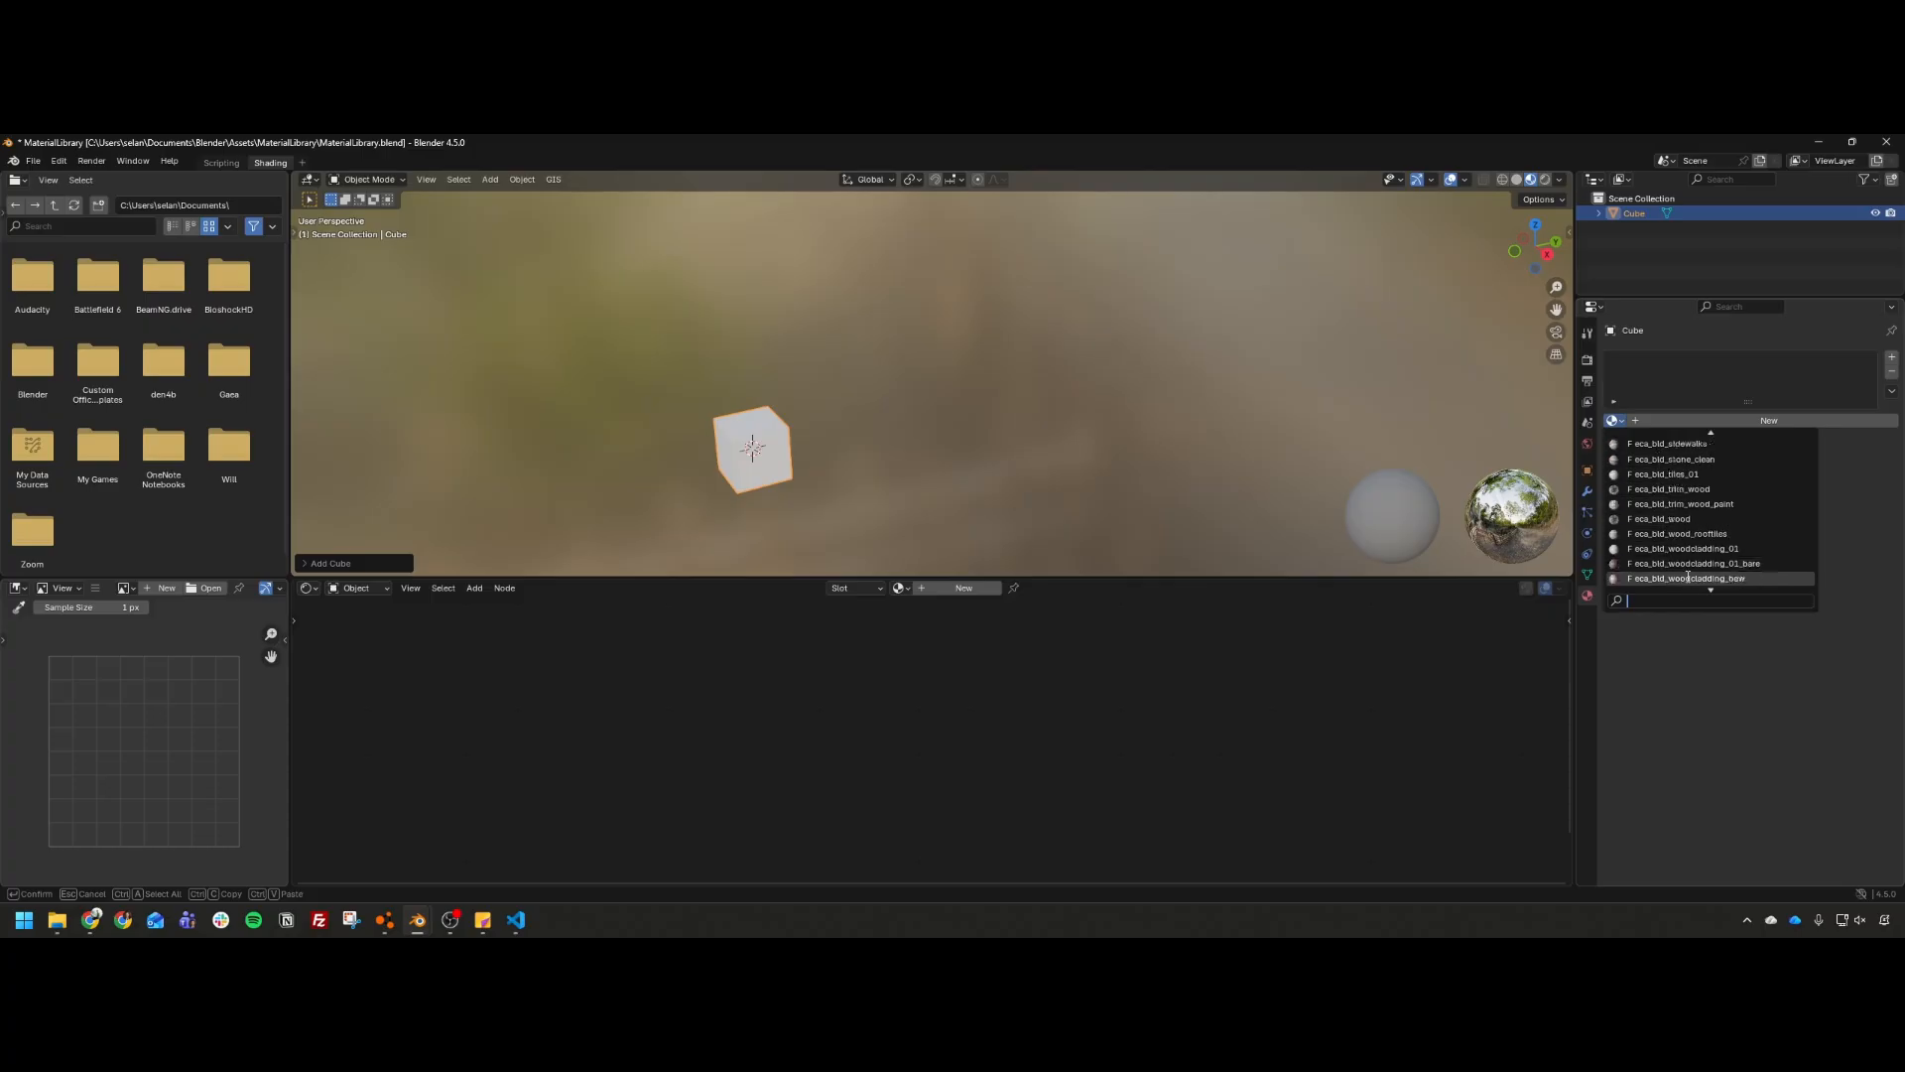
scroll(1688, 576, "down", 15)
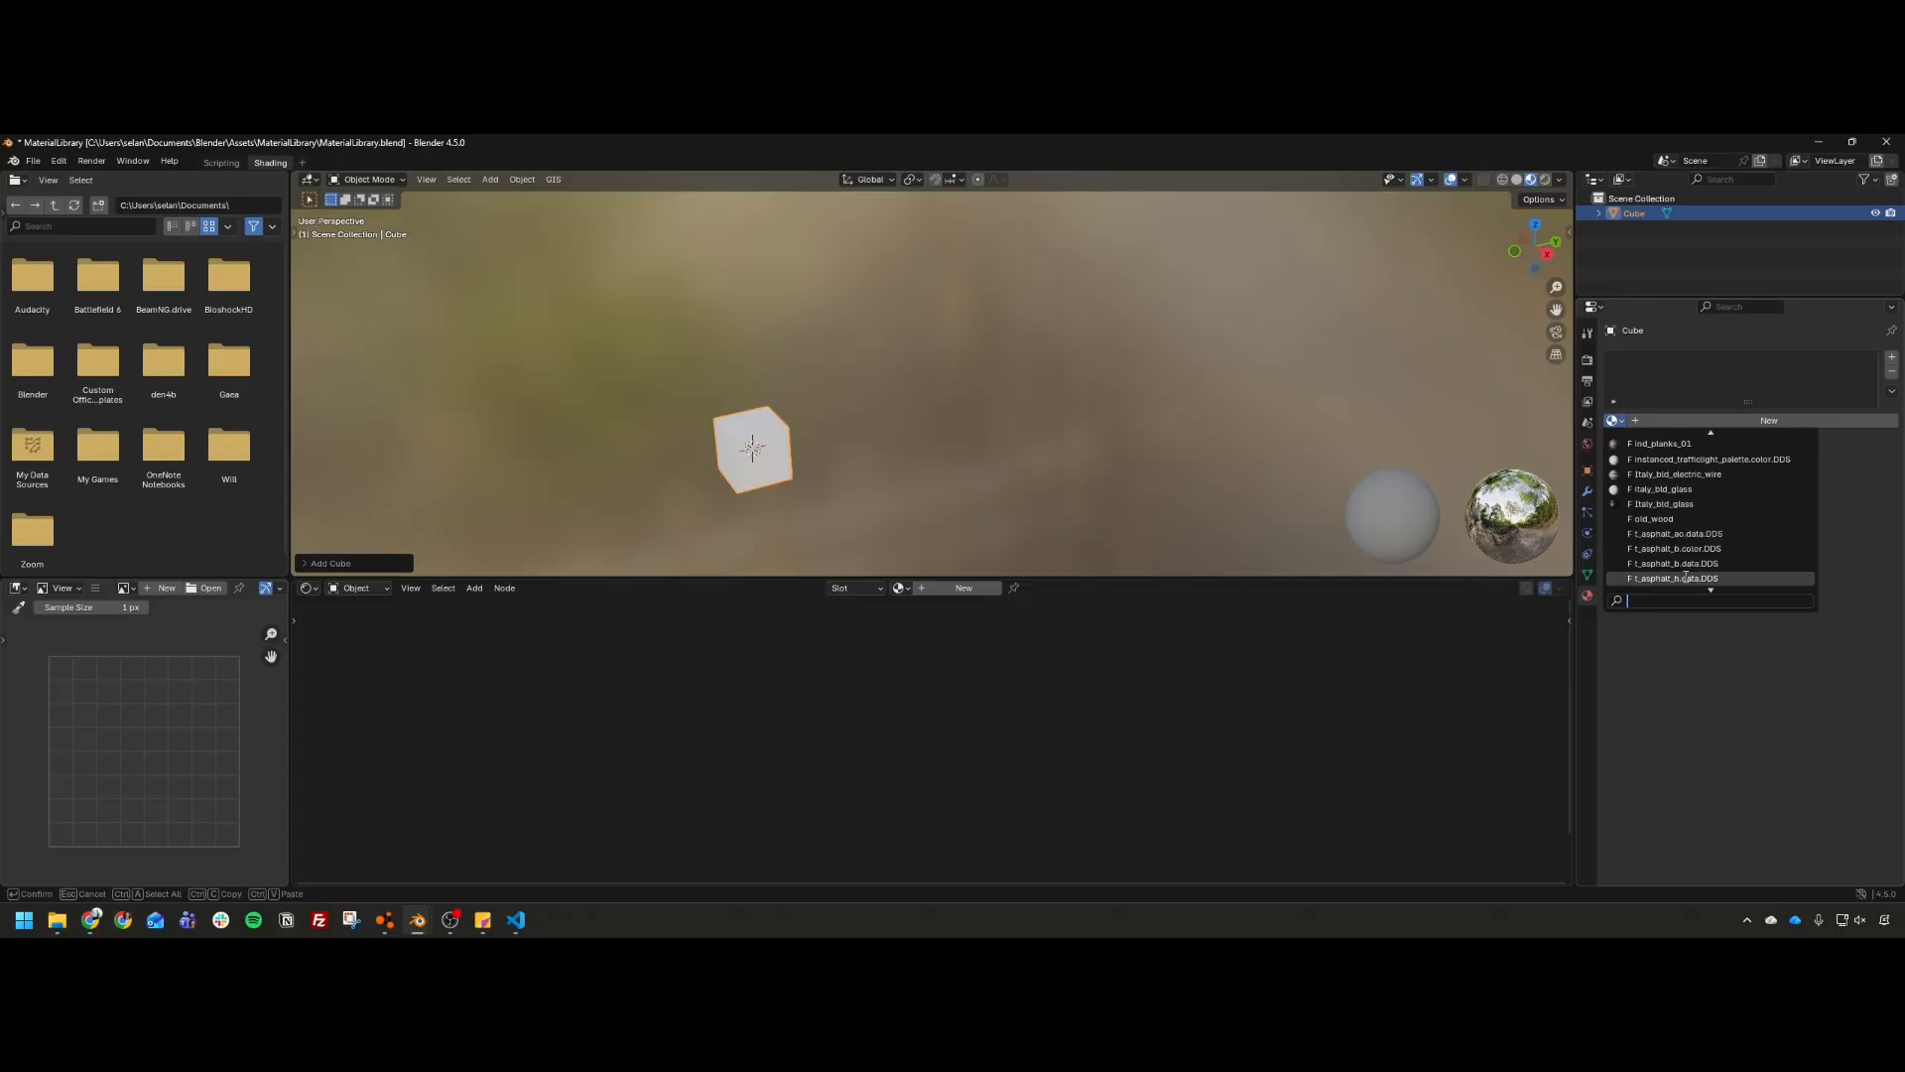
scroll(1672, 553, "up", 20)
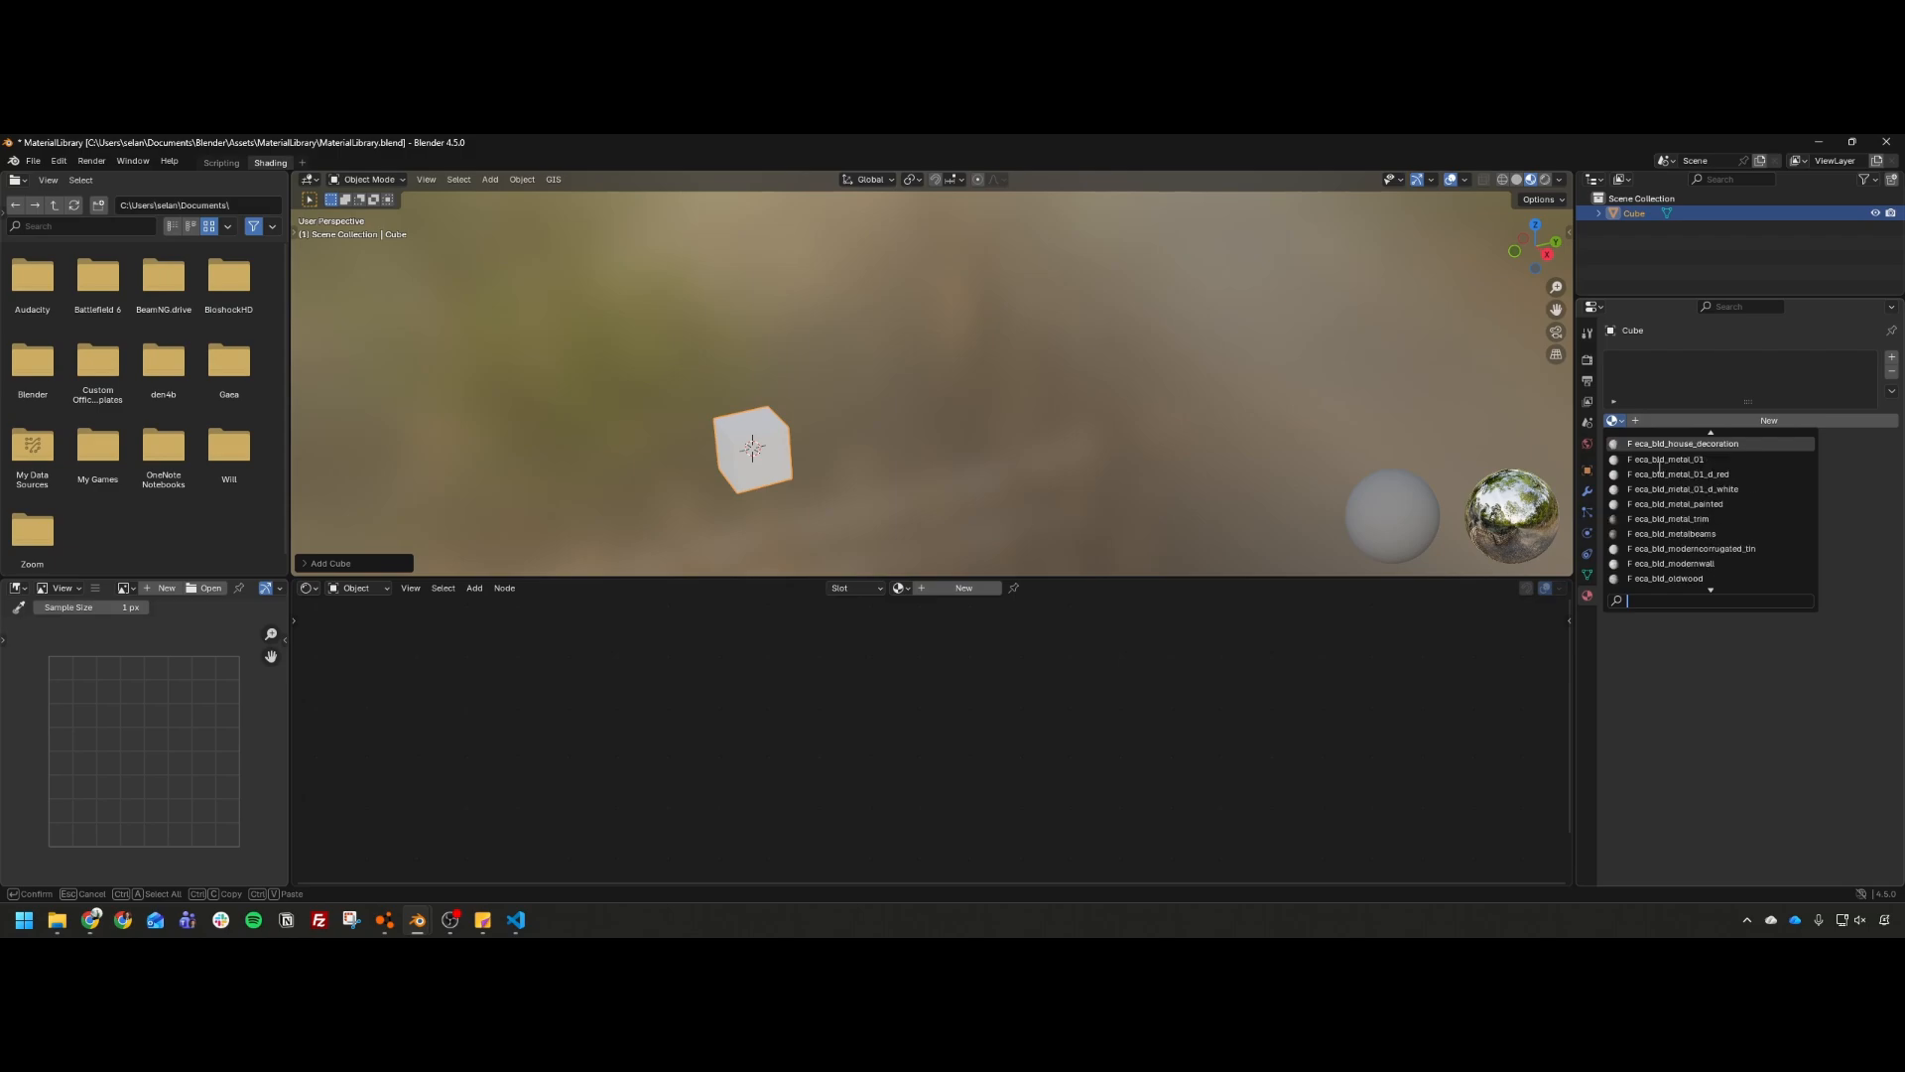
scroll(1666, 462, "up", 10)
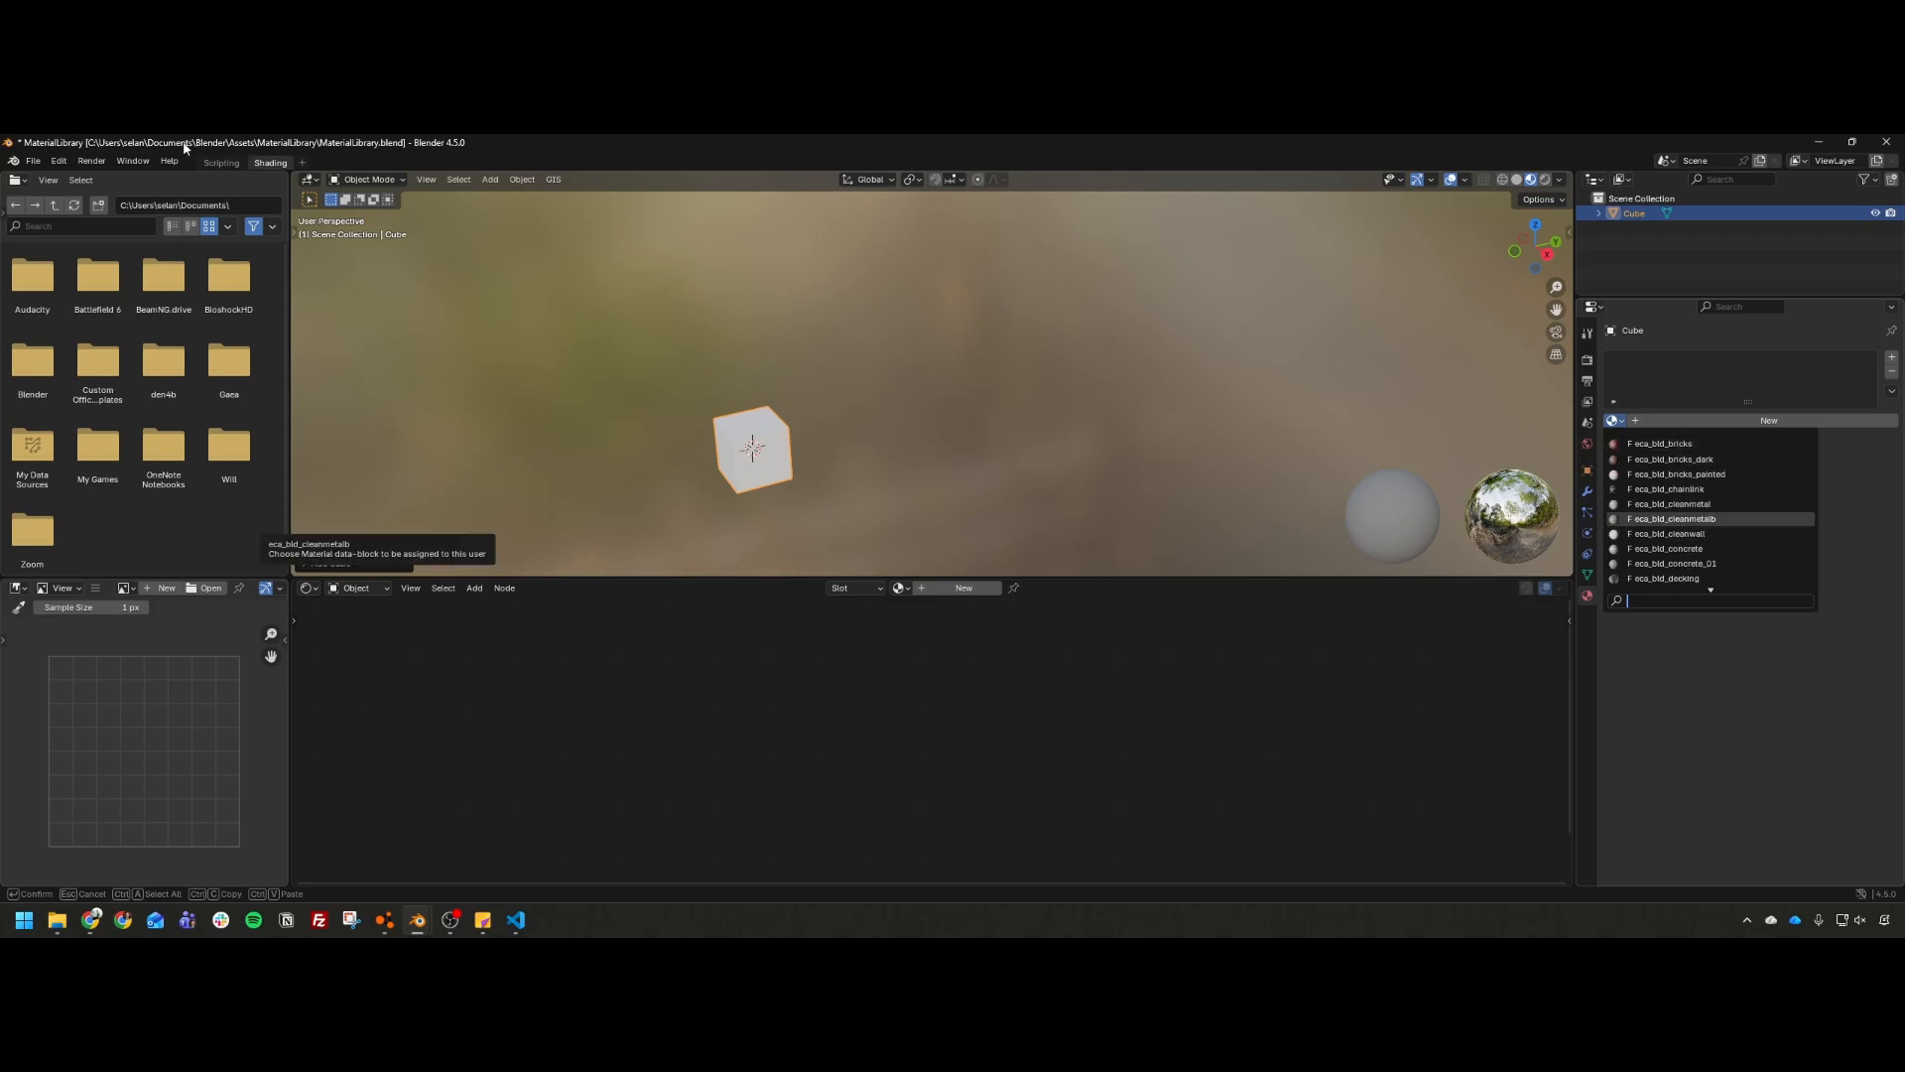
left_click(33, 164)
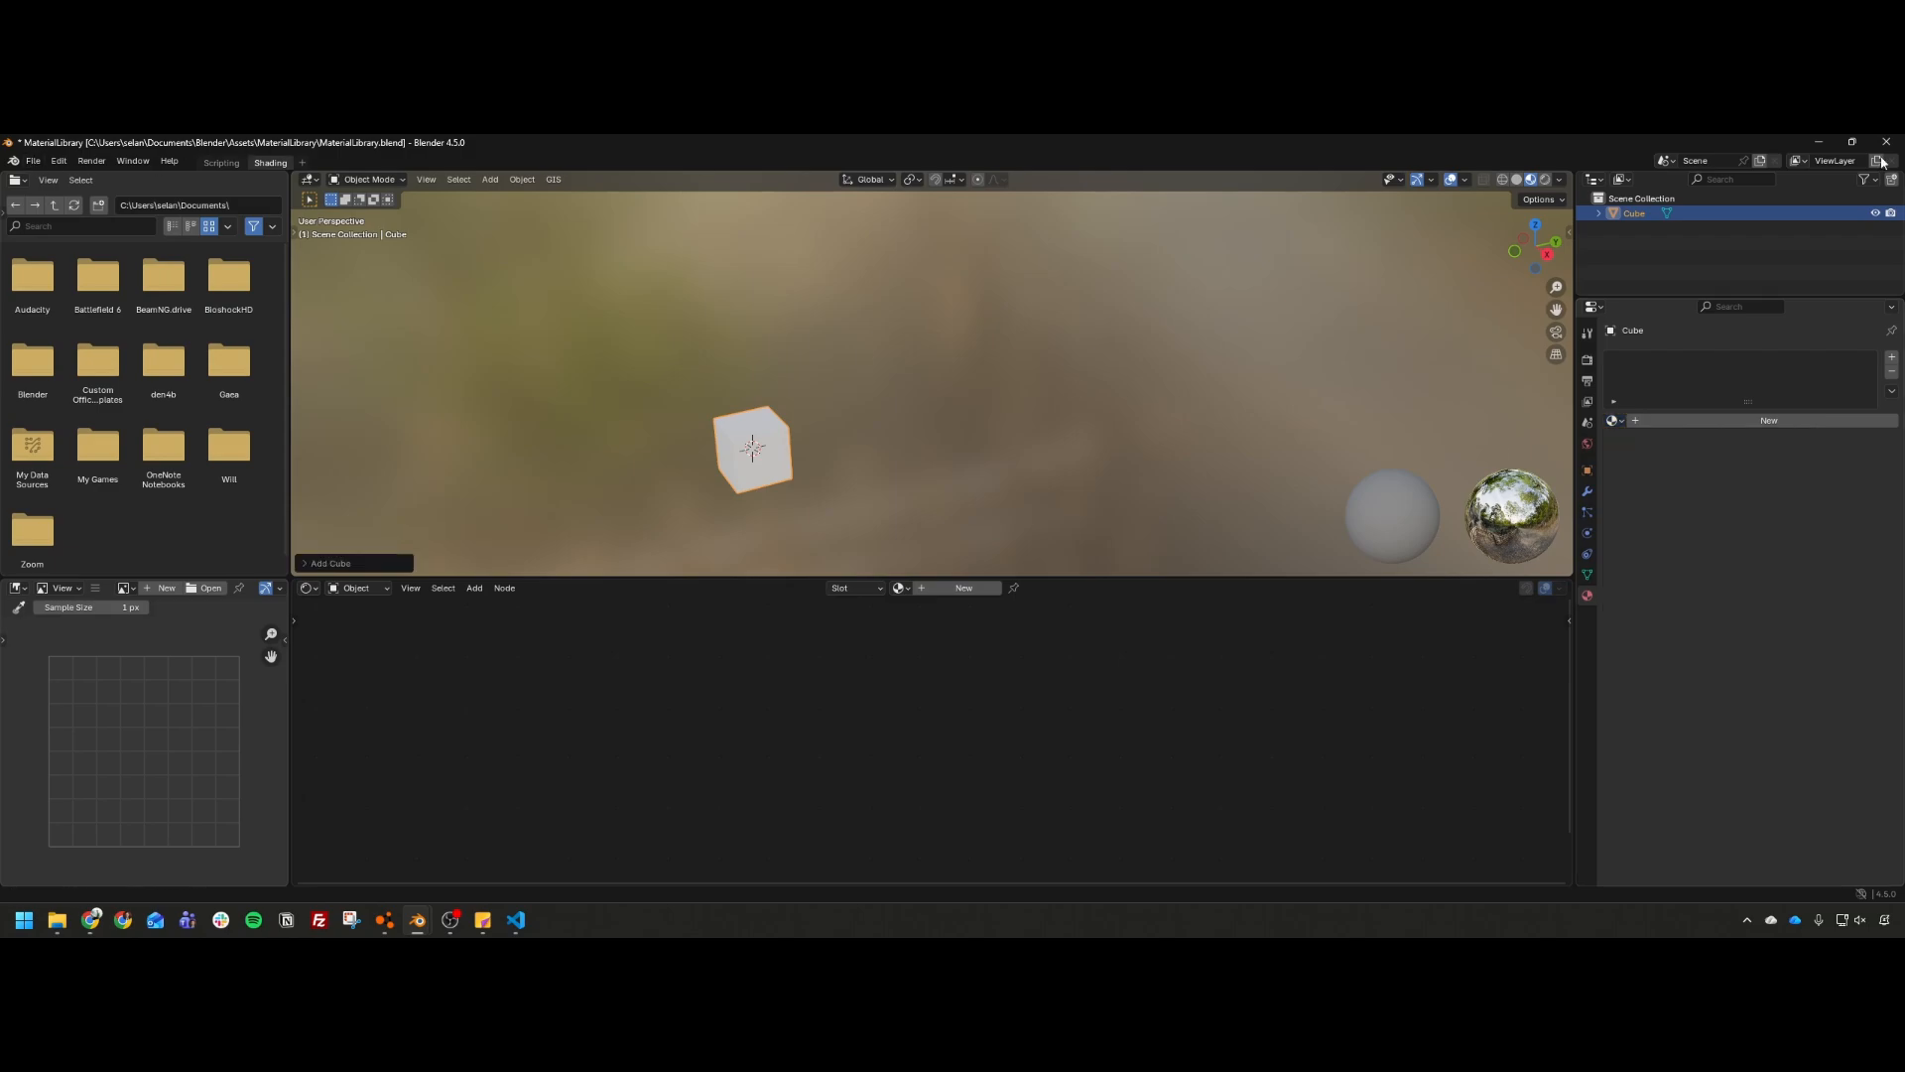
left_click(1822, 144)
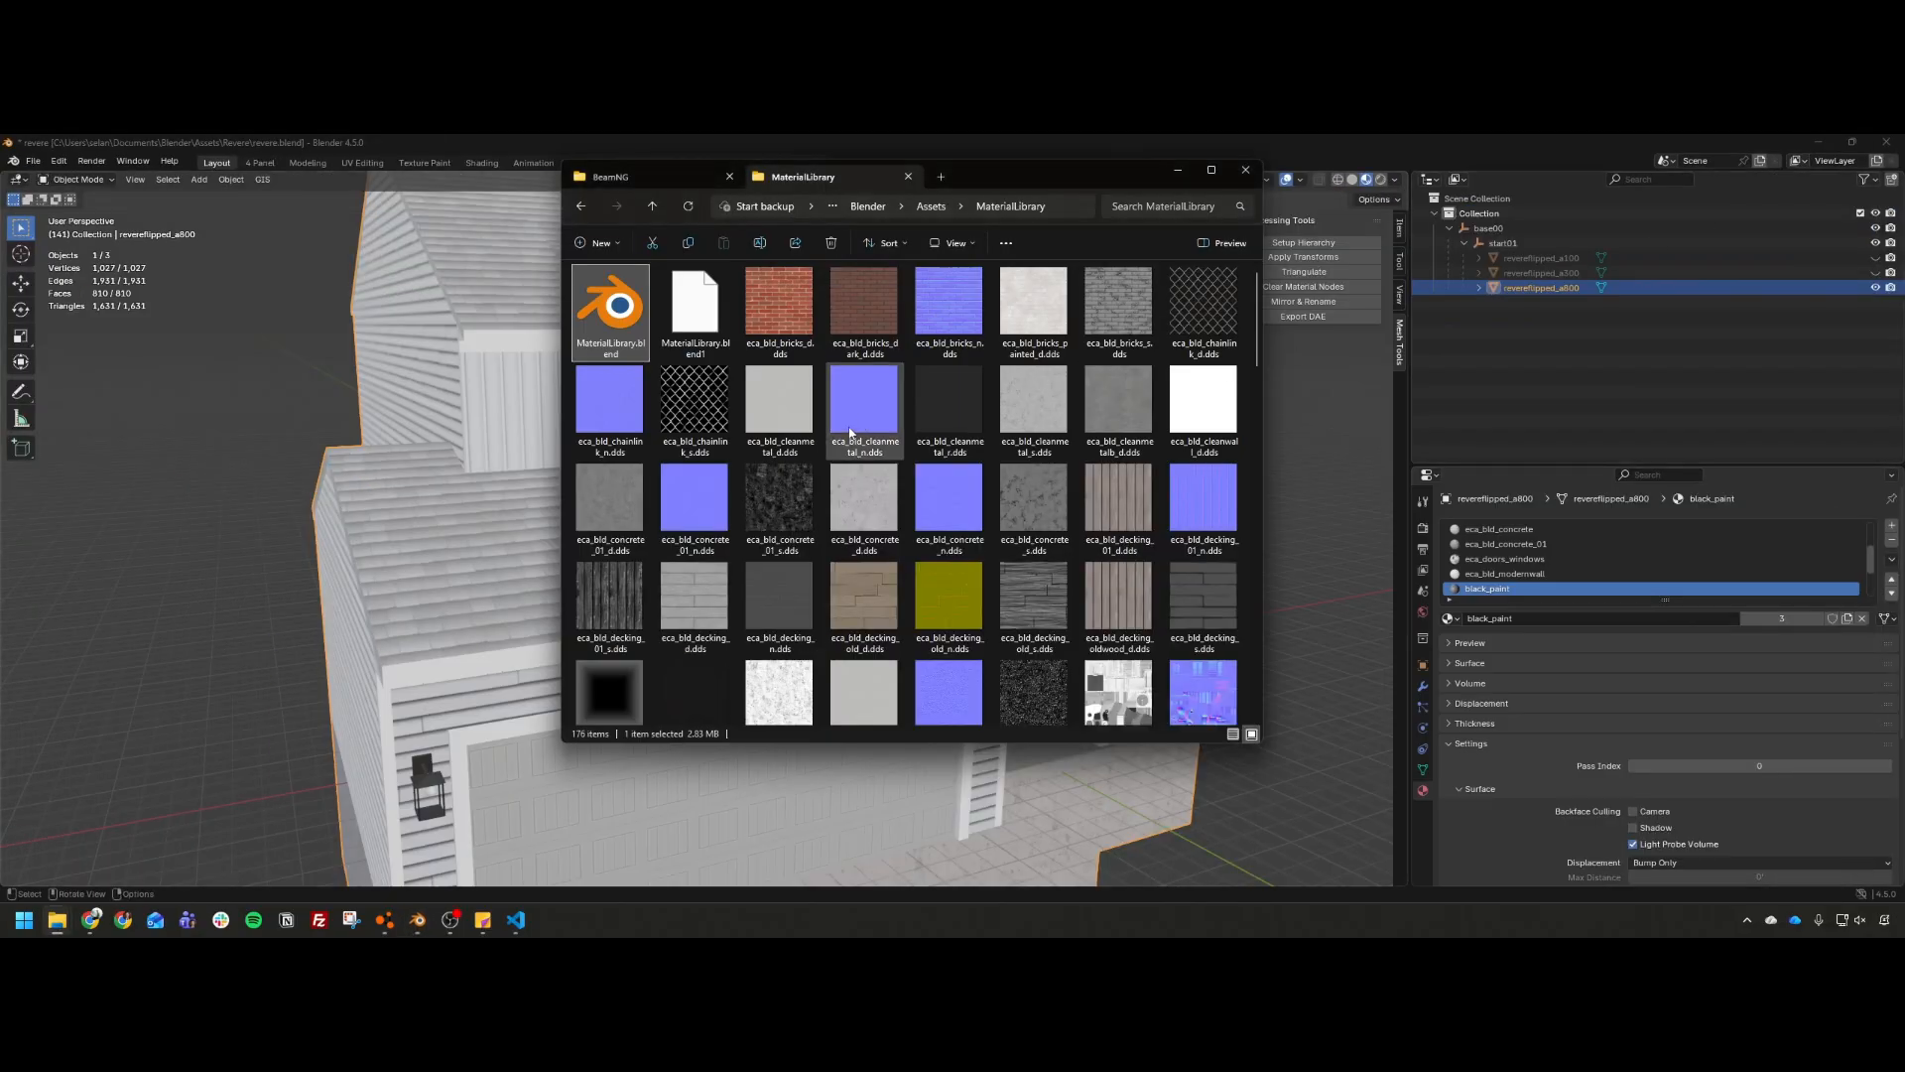
Step: Return to the revere house file, apply the transforms to its meshes, and triangulate the visible house mesh
left_click(288, 419)
middle_click_drag(633, 391, 950, 462)
scroll(946, 468, "down", 4)
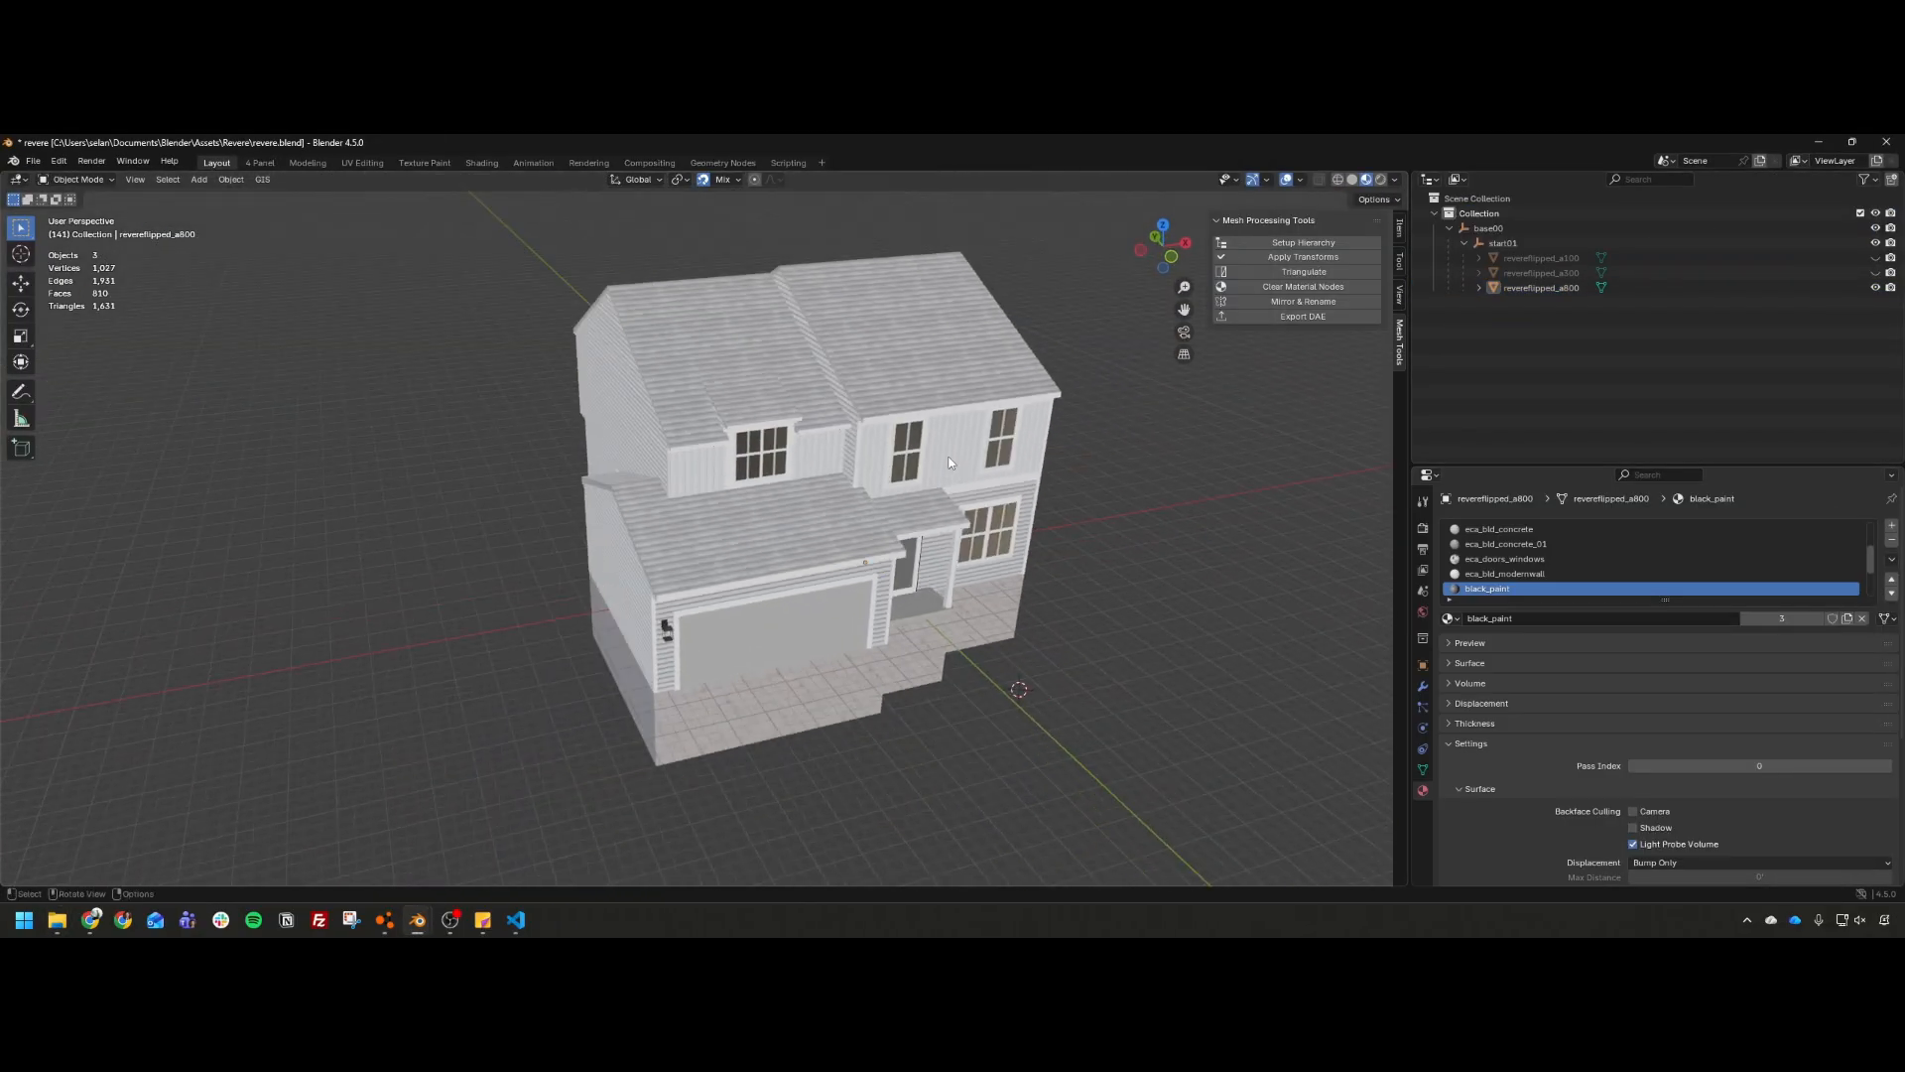
left_click(1307, 259)
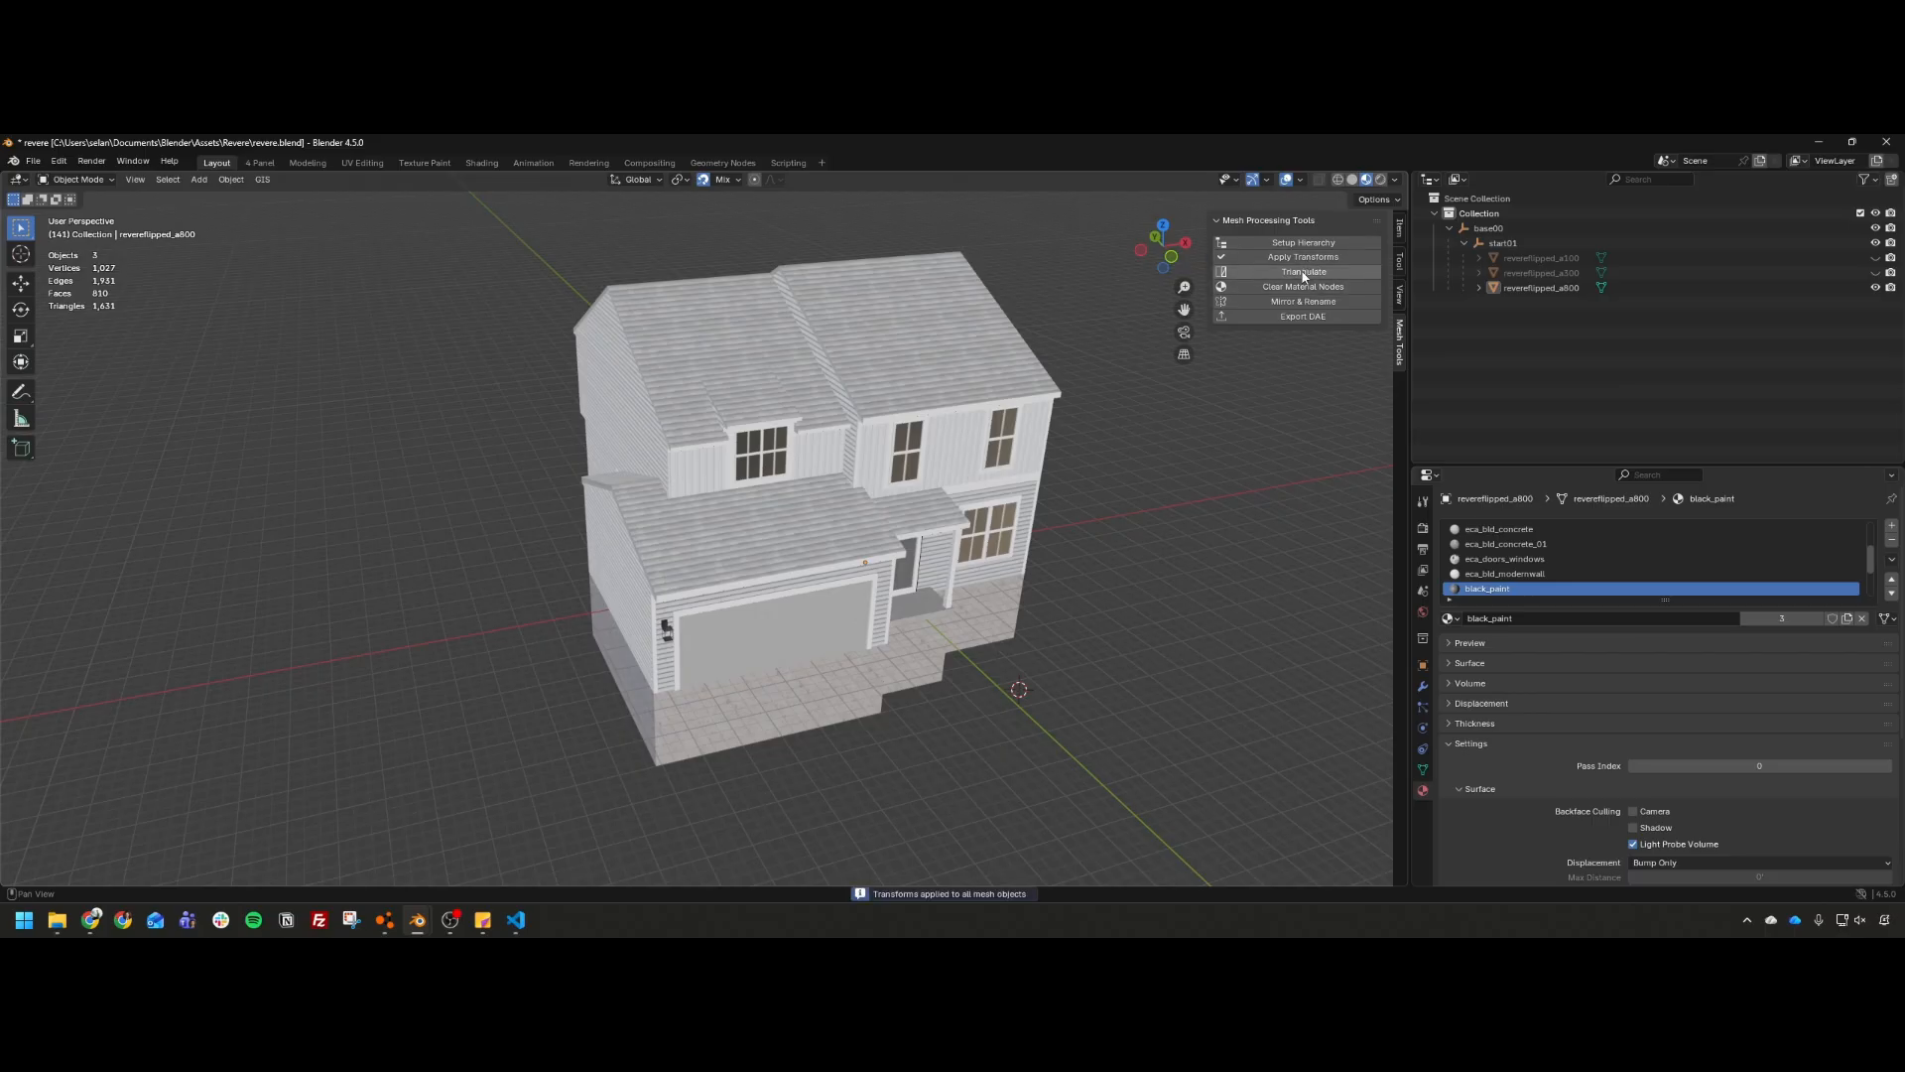
left_click(1304, 274)
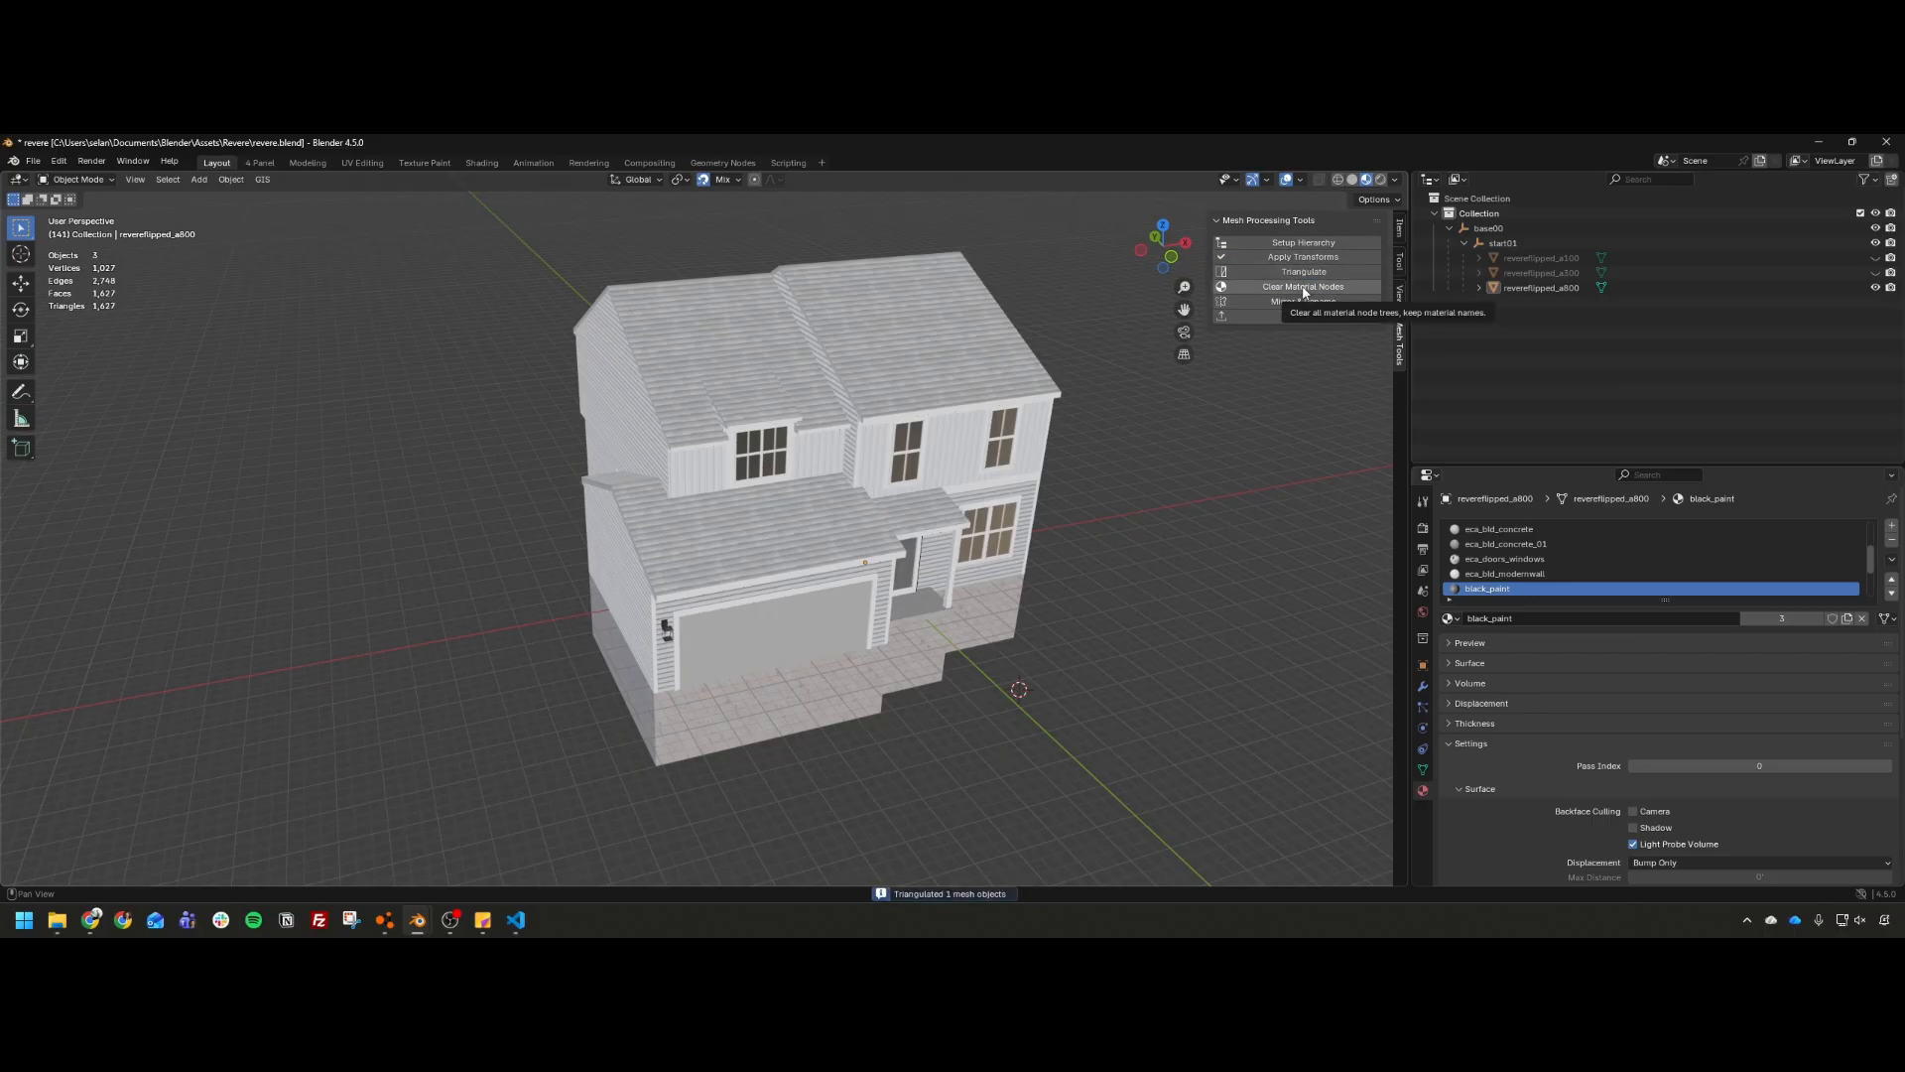
Step: Clear the node trees of all the house's materials and review its material slots and shading
left_click(1304, 287)
scroll(1025, 498, "up", 3)
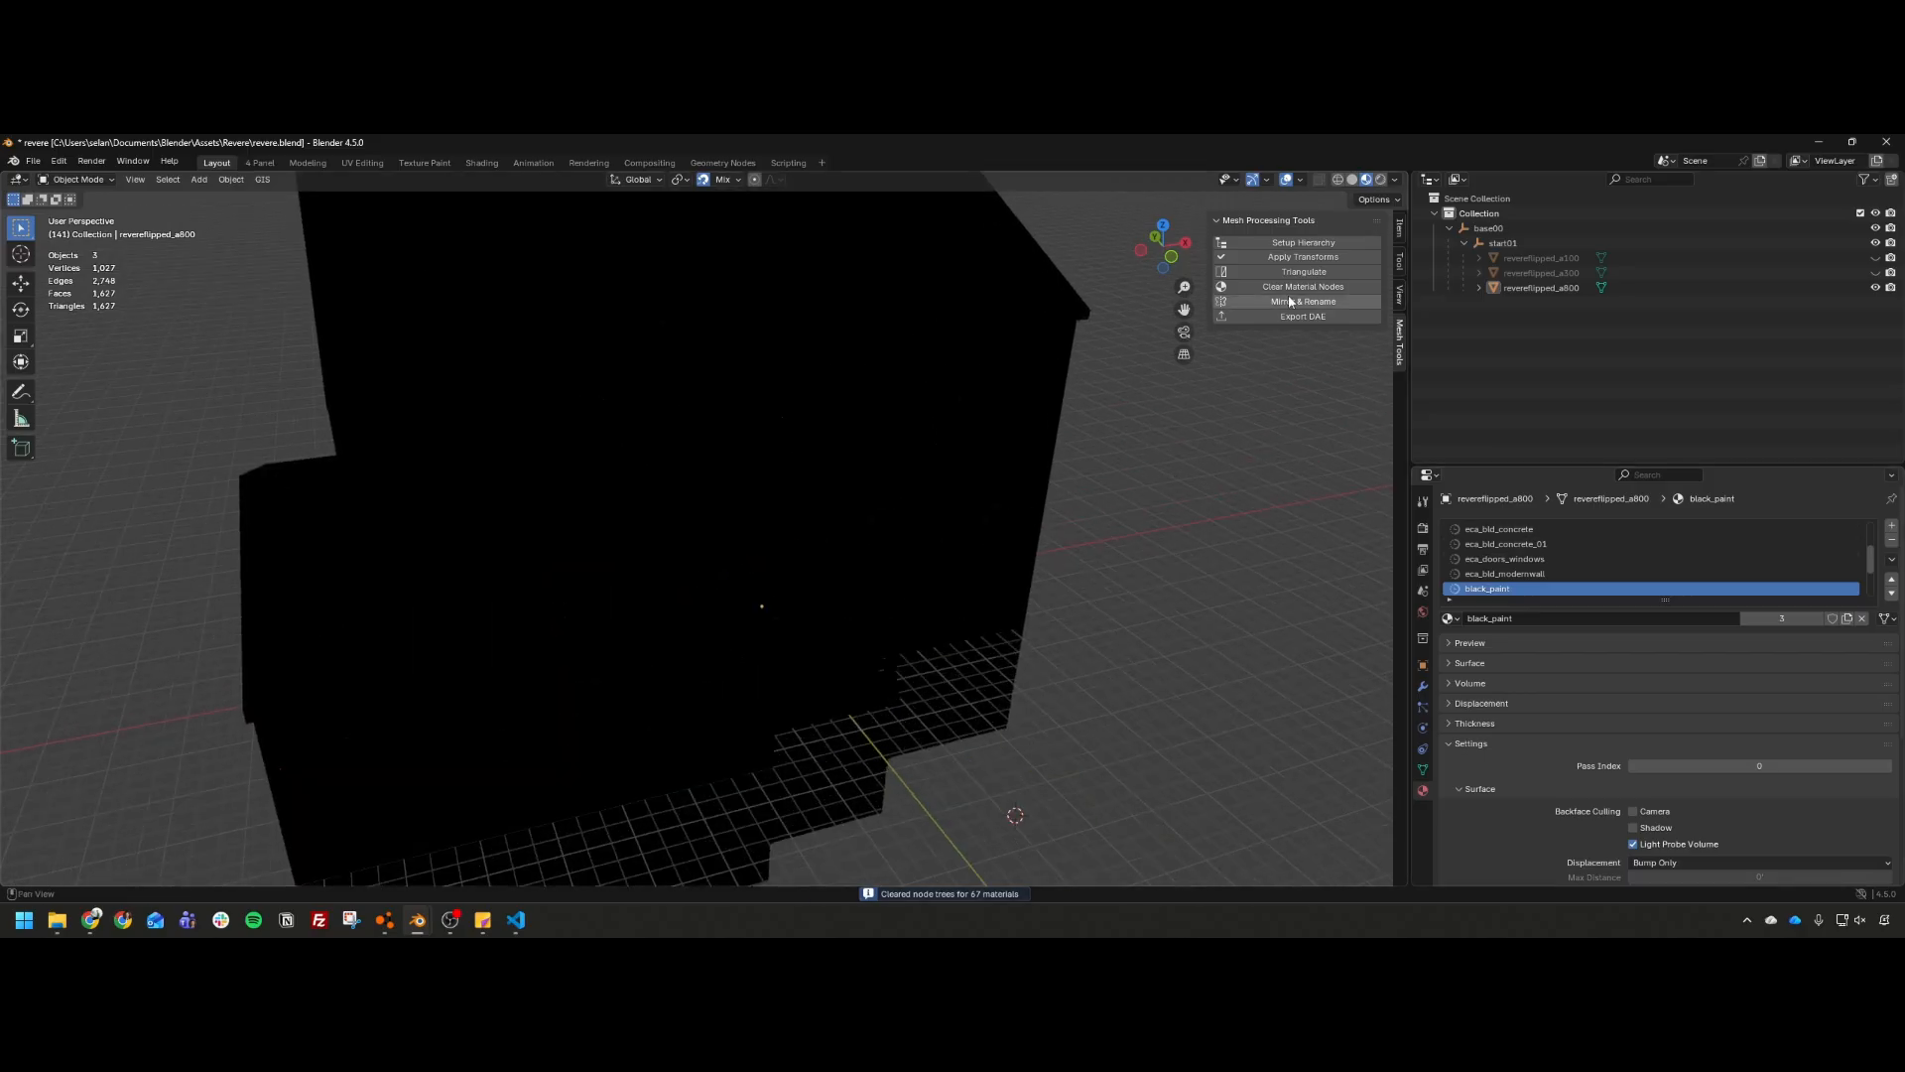
scroll(1499, 589, "up", 1)
scroll(1499, 588, "down", 2)
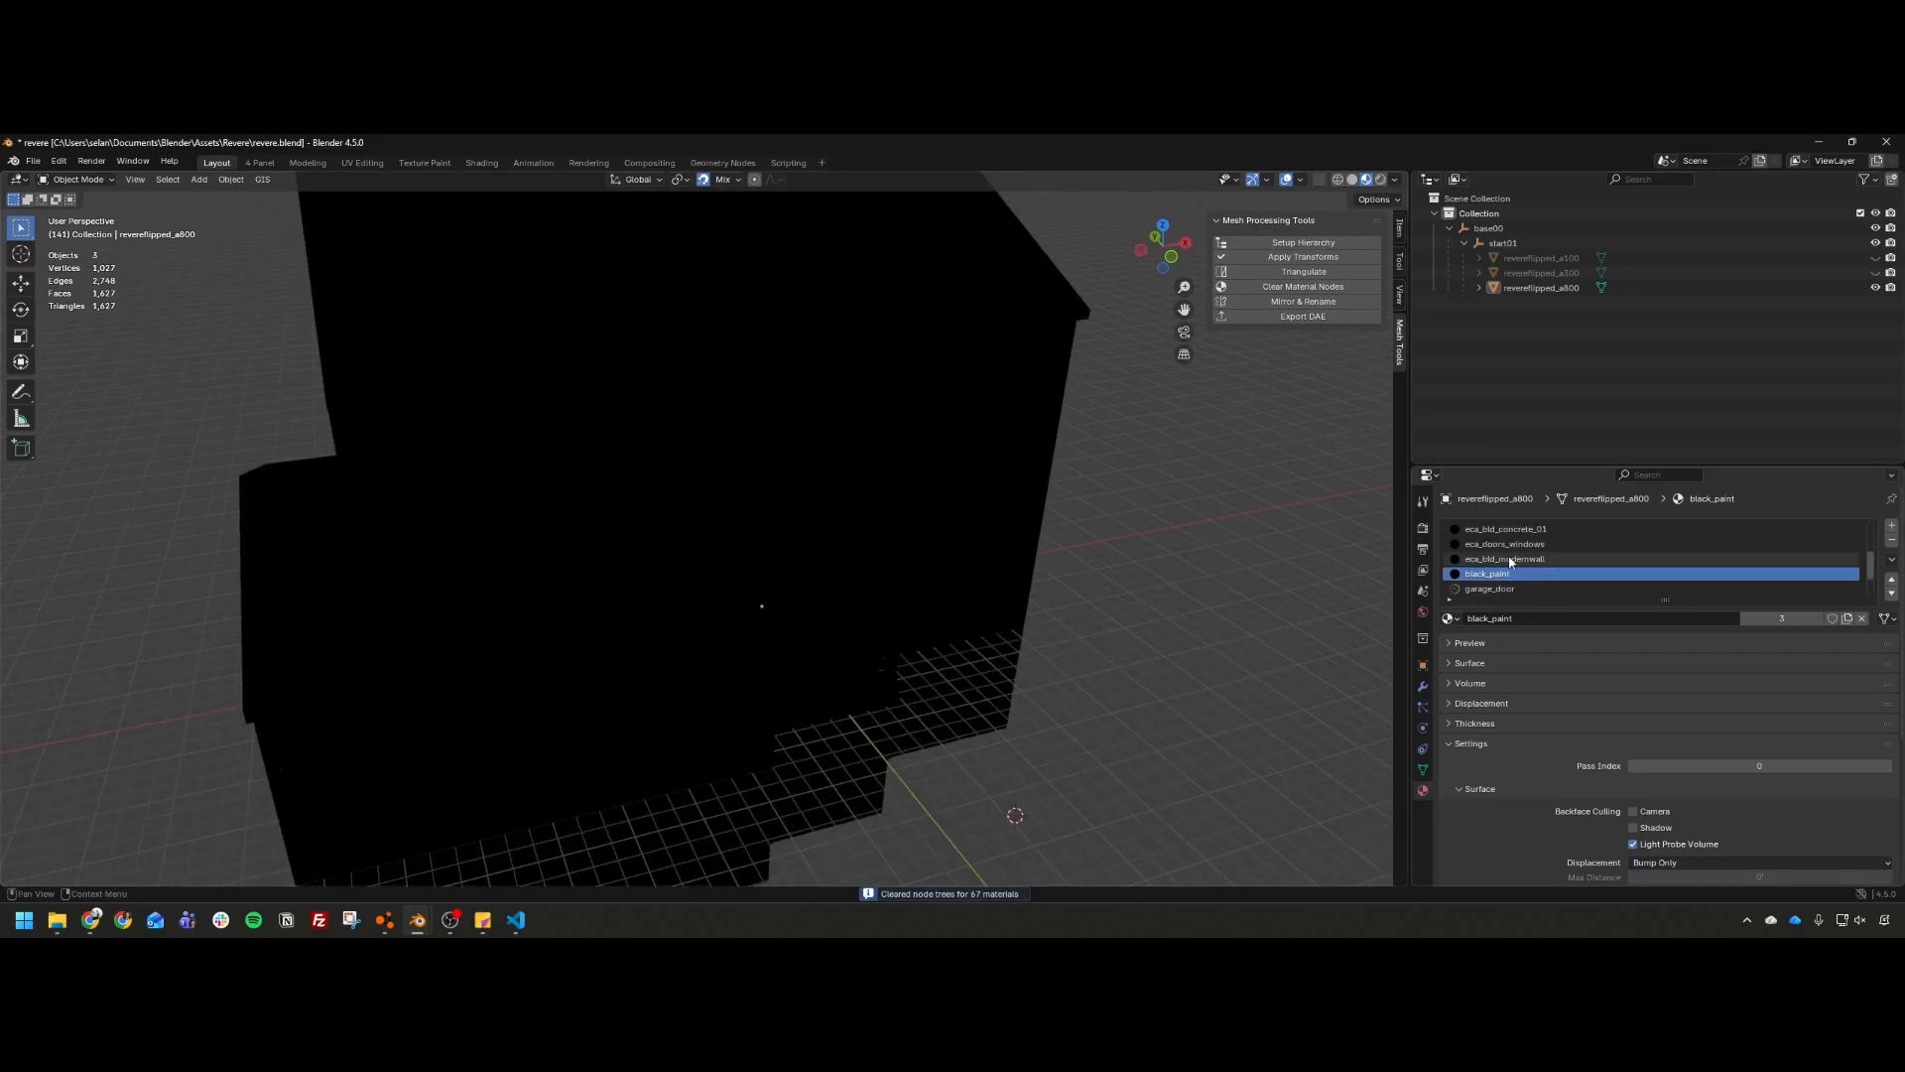
scroll(988, 486, "up", 2)
scroll(988, 486, "down", 3)
middle_click_drag(860, 486, 954, 447, "shift")
middle_click_drag(955, 447, 363, 225)
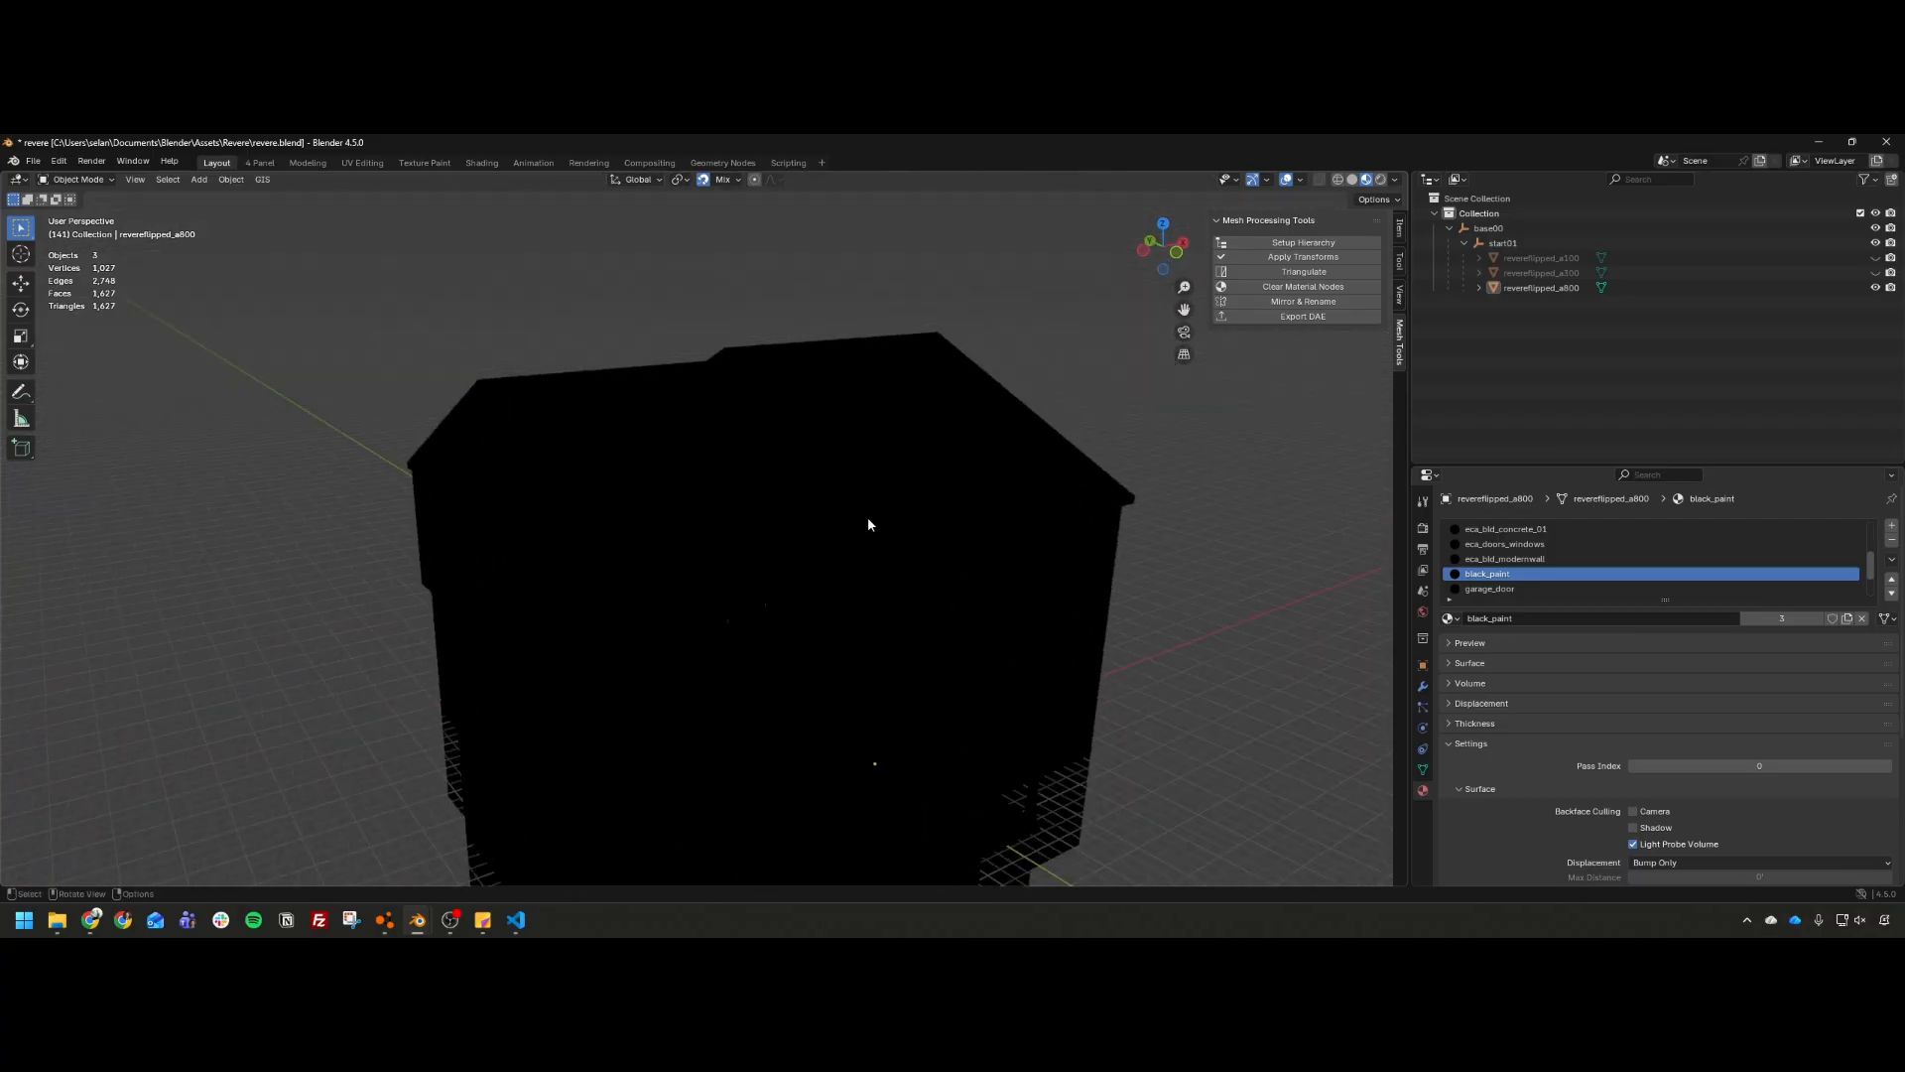
Step: Switch to BeamNG.drive, fly closer to the white house, and examine the eca_bld_woodcladding_01 material's properties
left_click(389, 922)
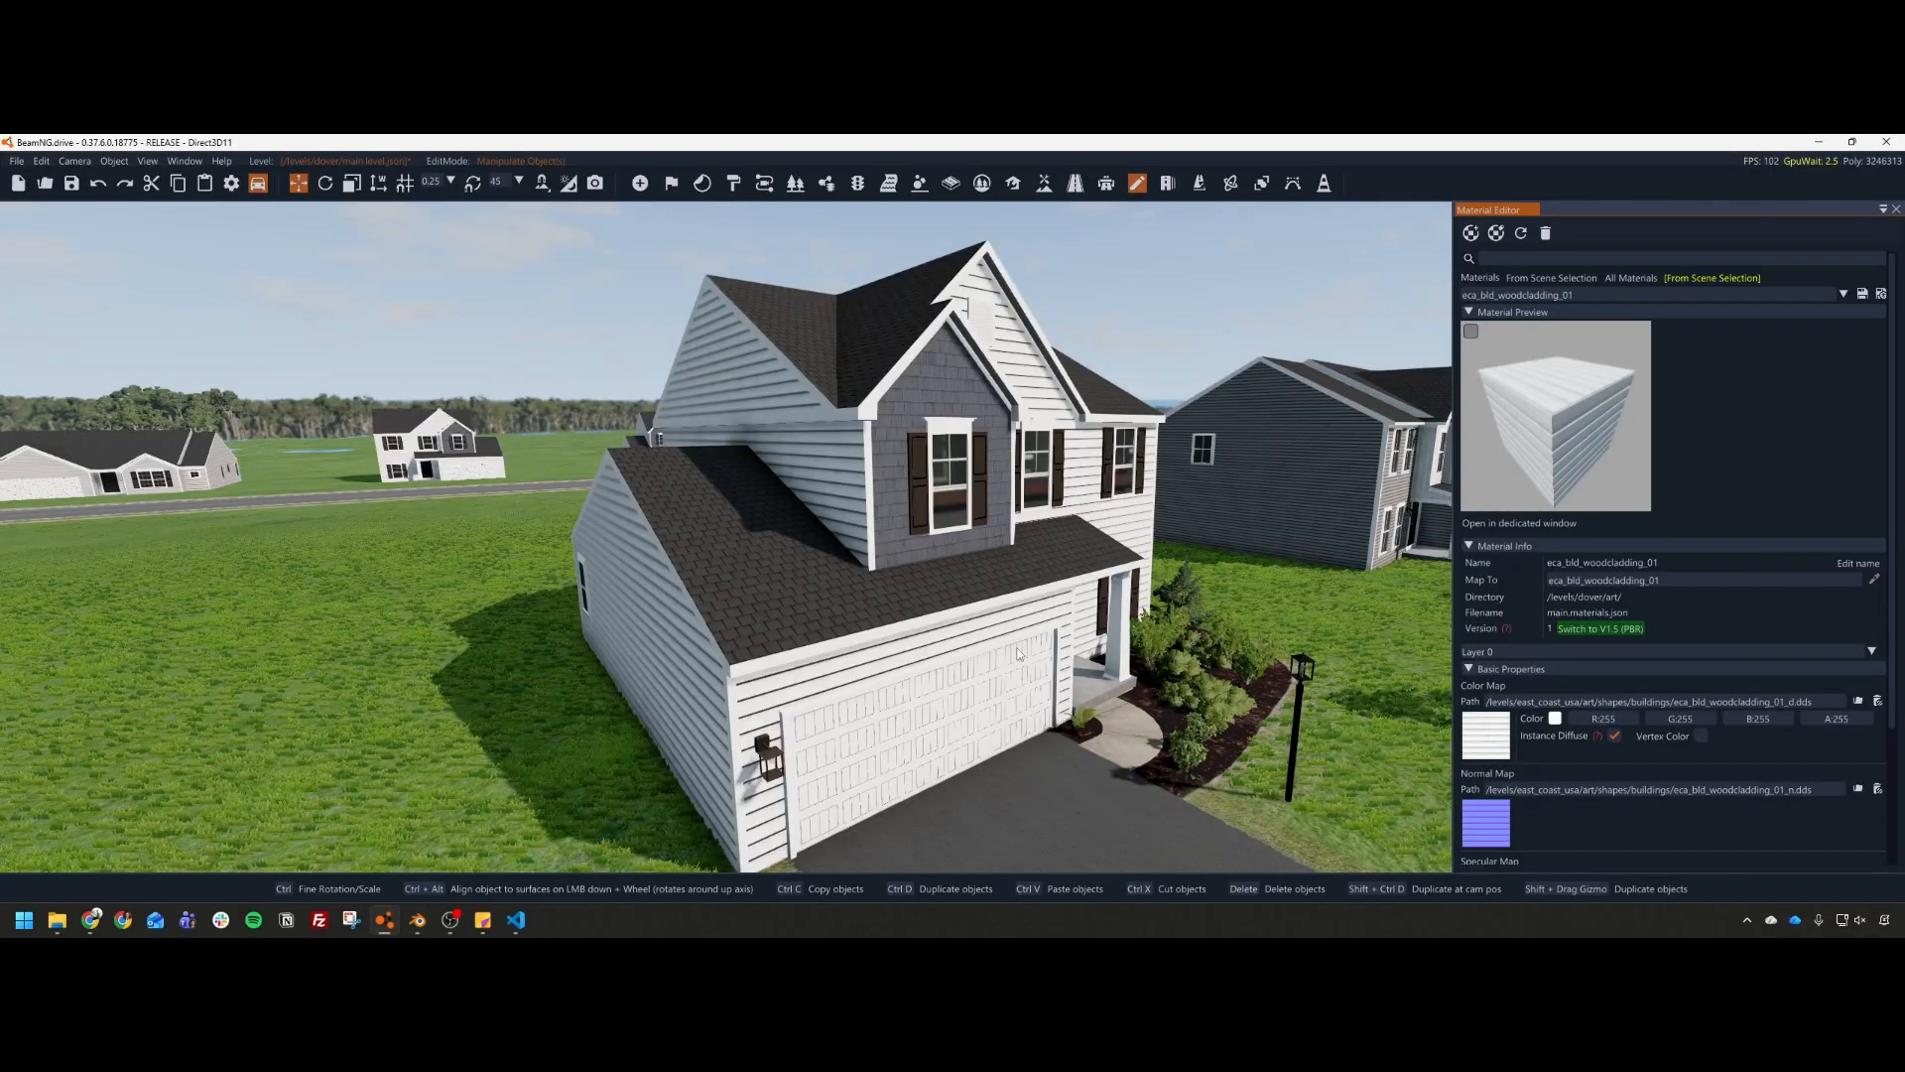
key("d")
right_click_drag(992, 544, 938, 568)
key("w")
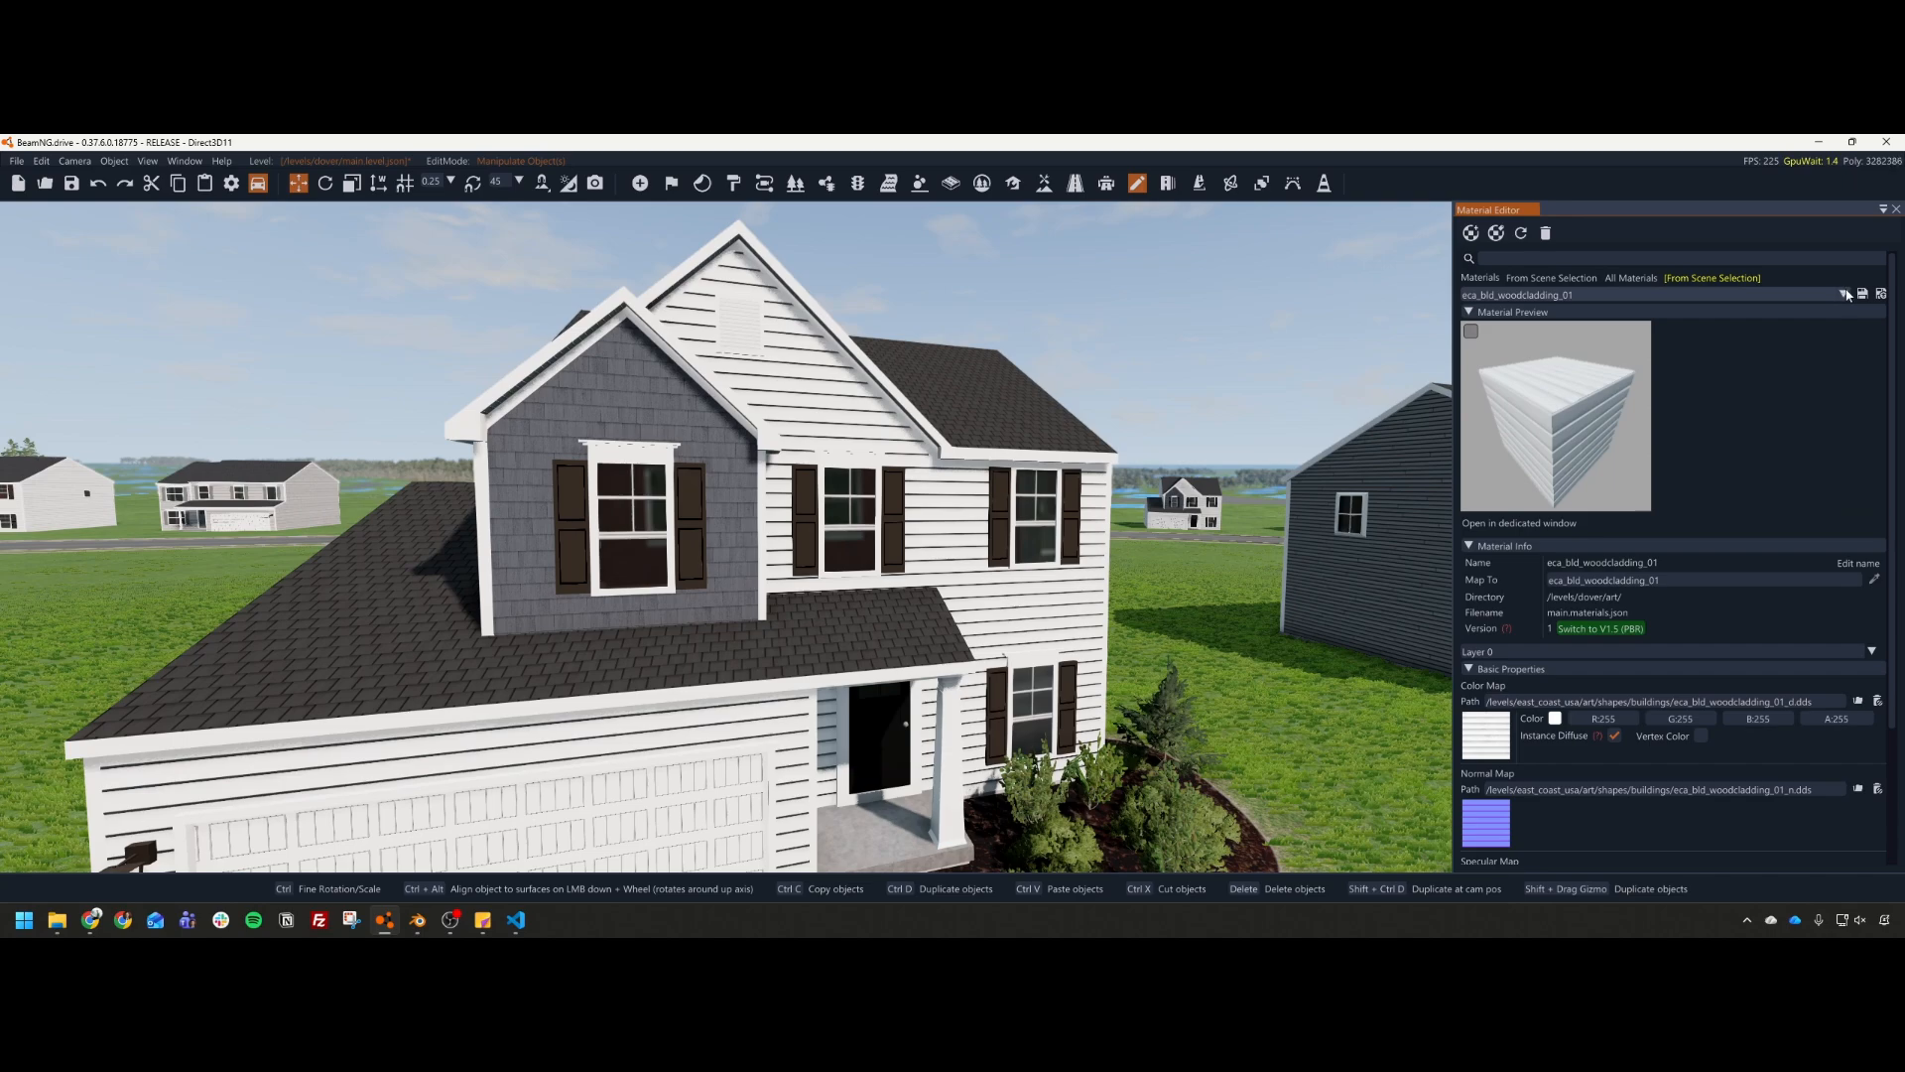
scroll(1615, 538, "down", 3)
scroll(1615, 543, "up", 3)
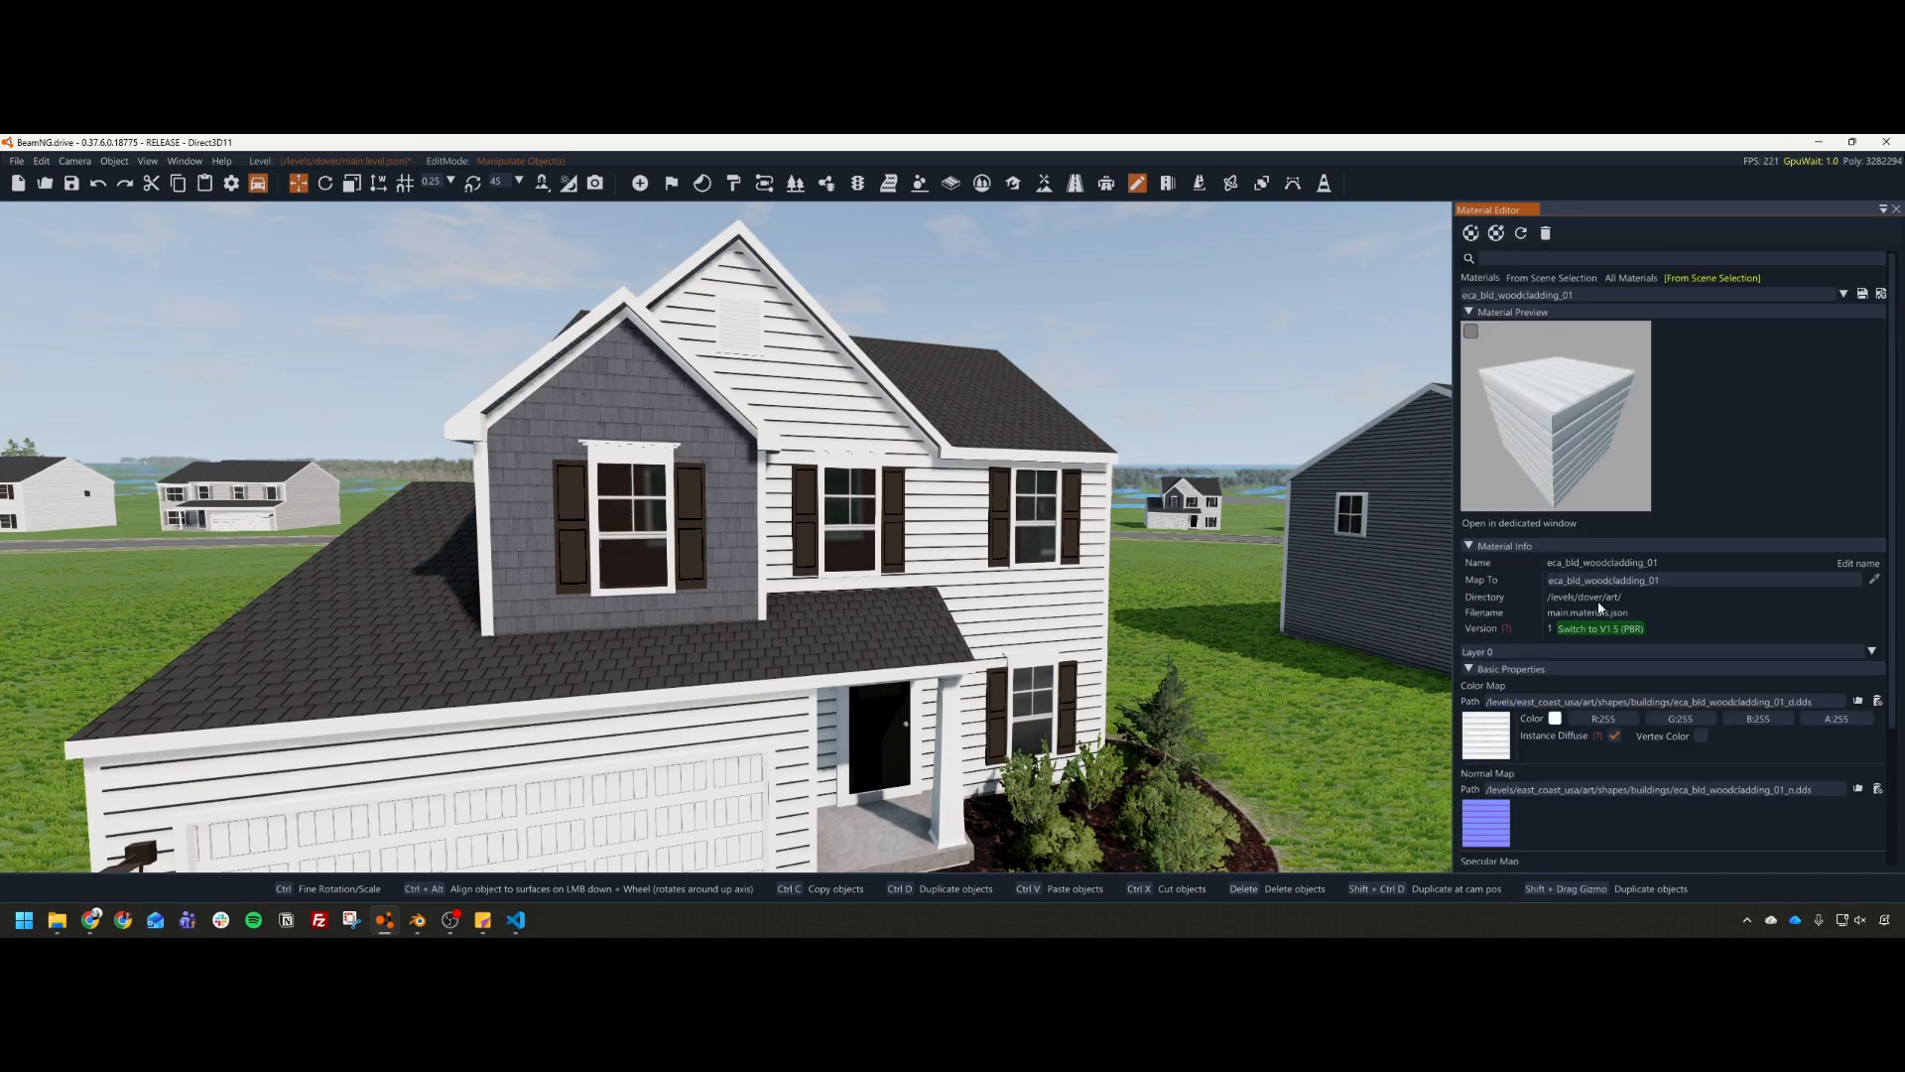
Step: Examine the Color Map texture path of the eca_bld_woodcladding_01 material
left_click(1489, 702)
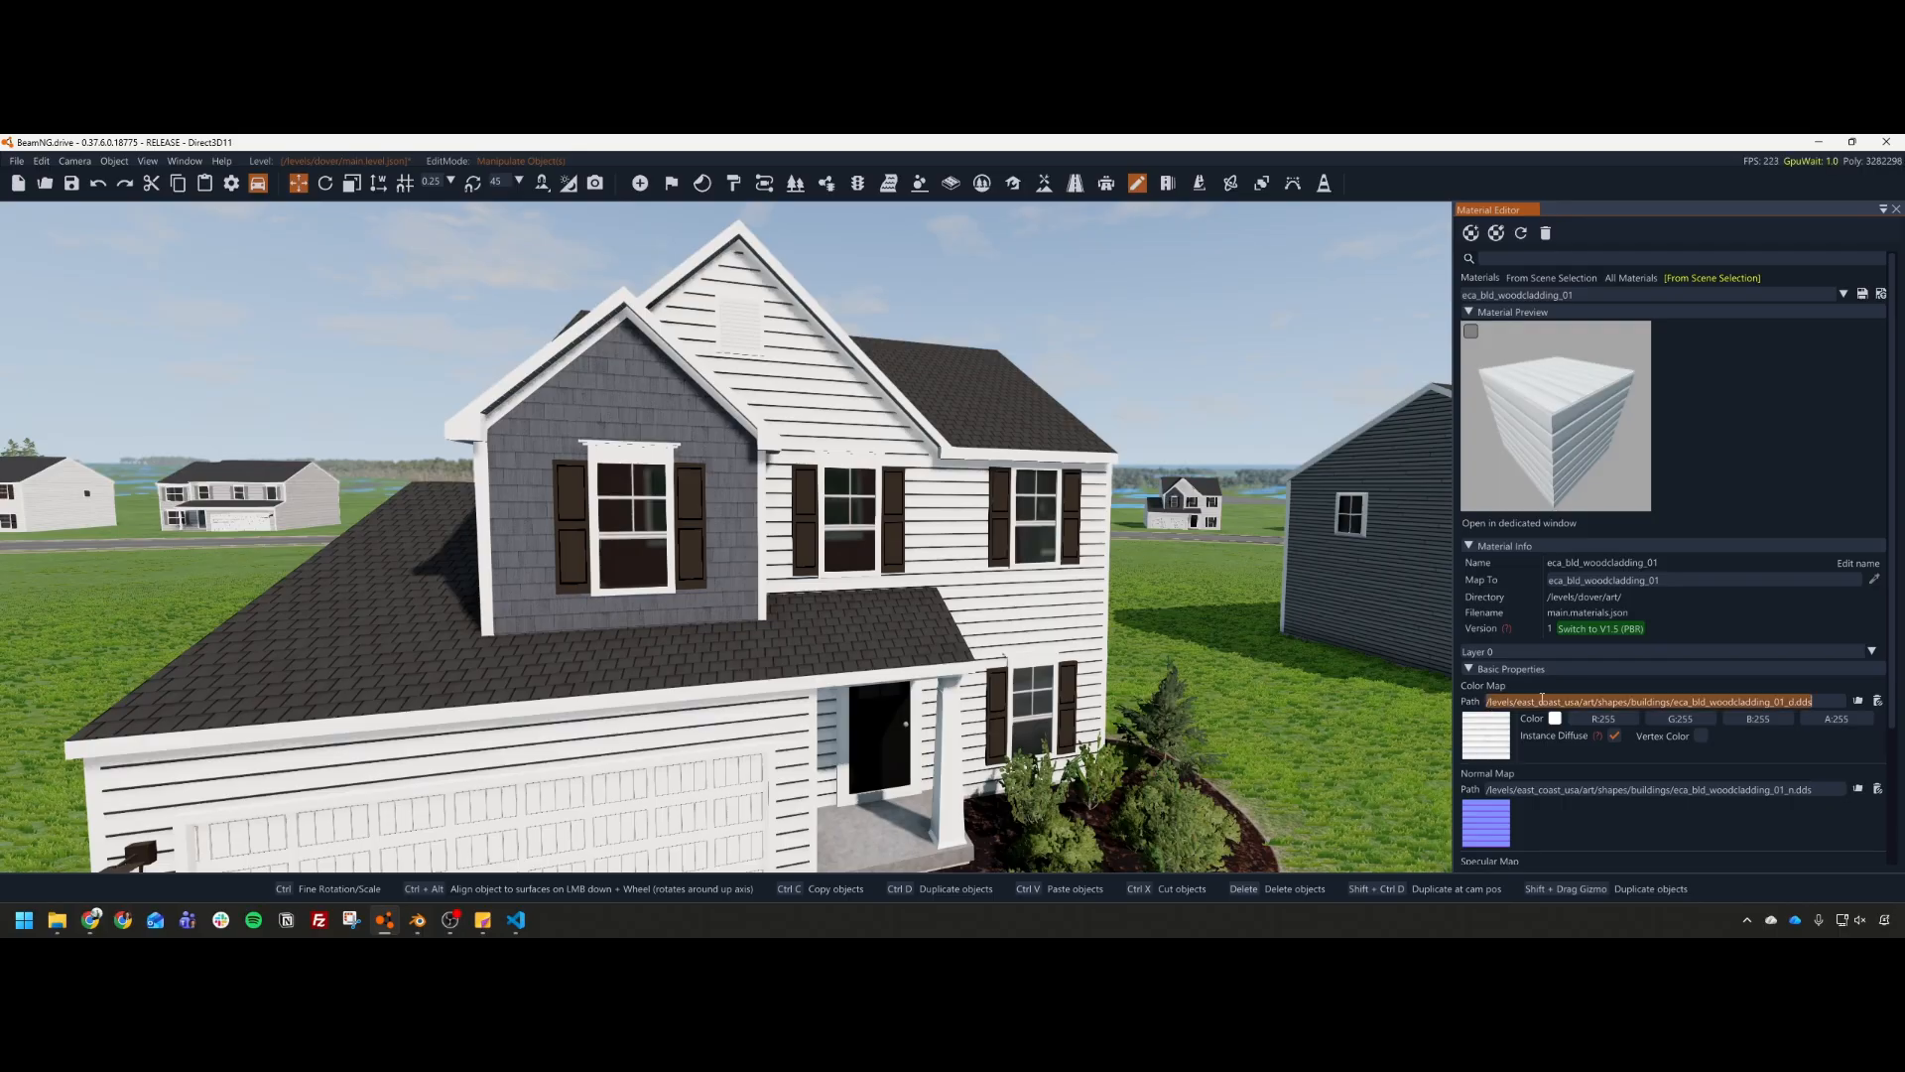
left_click(1540, 701)
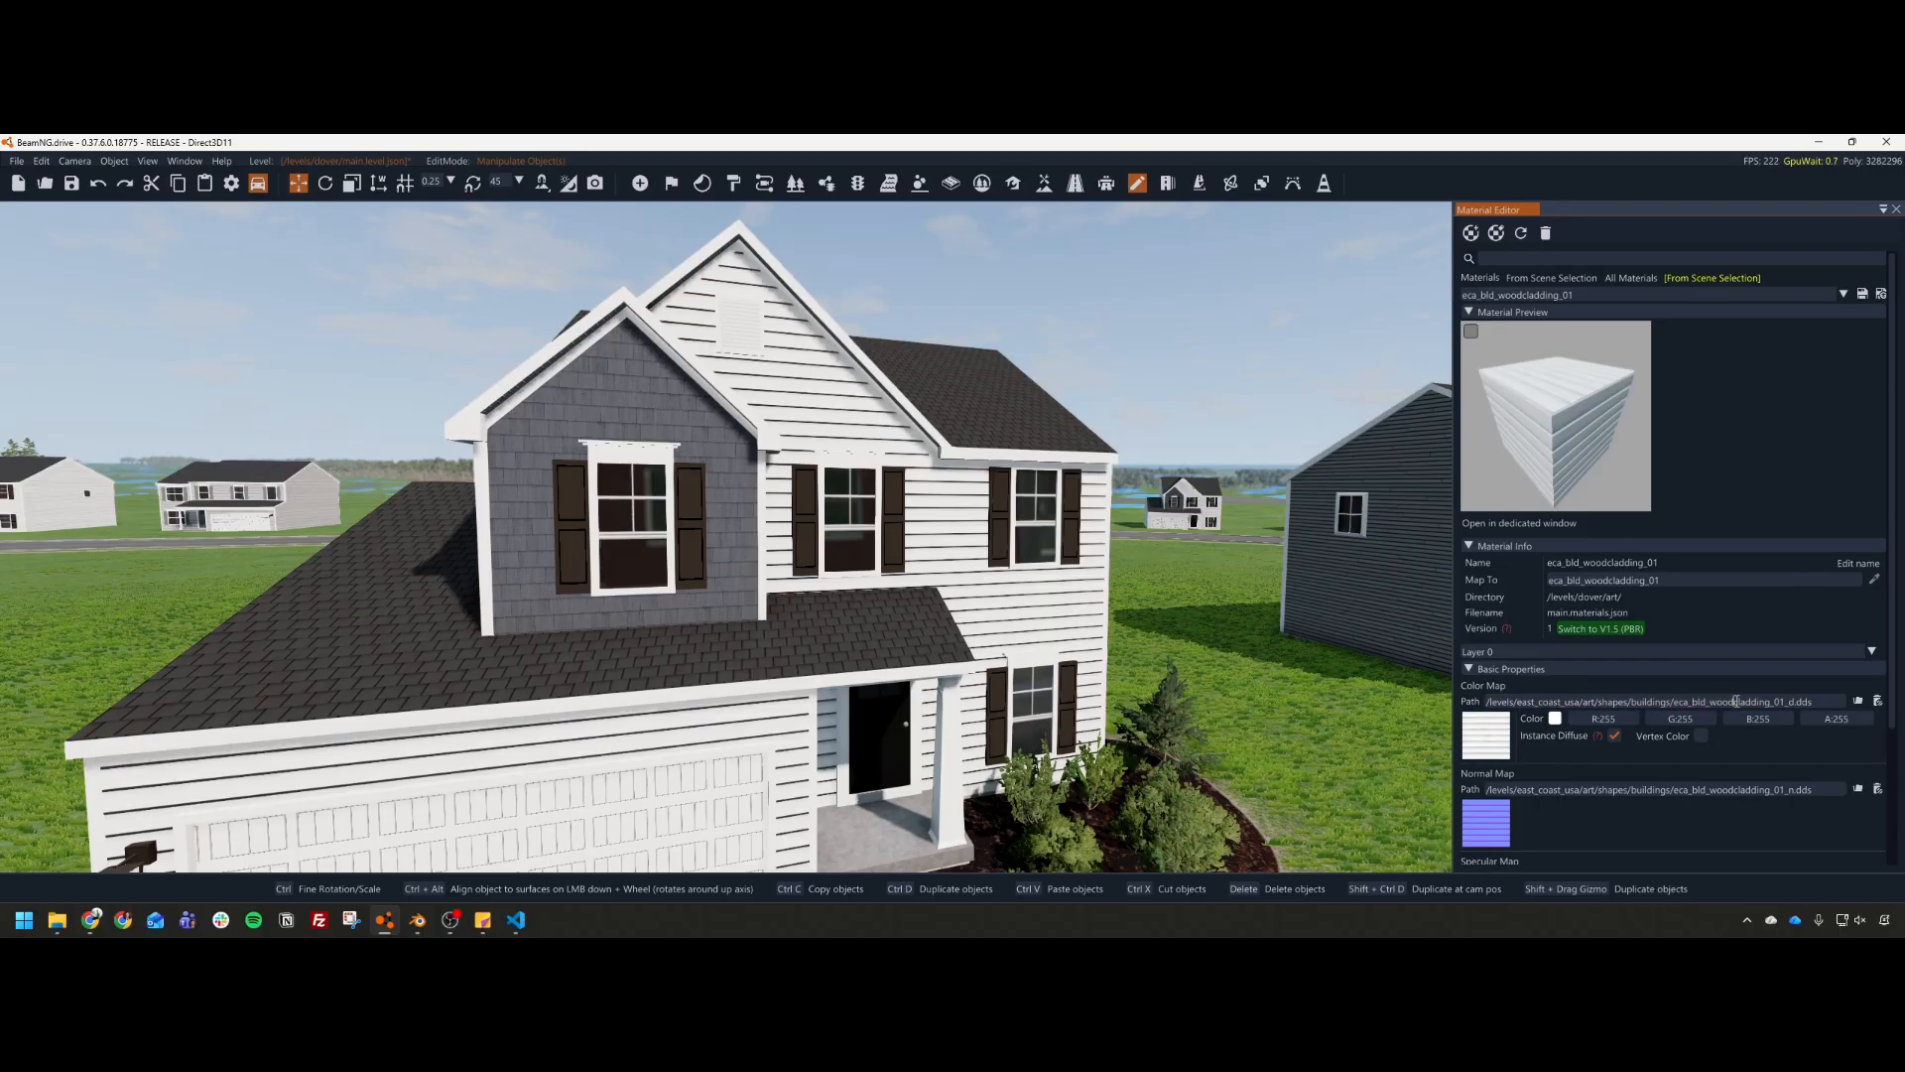
left_click(1822, 700)
Step: Fly through the neighbourhood and examine the wall cladding and colours on the surrounding houses
right_click_drag(1247, 621, 1339, 640)
key("s")
key("w")
key("w")
right_click_drag(1179, 655, 1380, 700)
key("w")
key("w")
right_click_drag(1221, 568, 1012, 627)
key("w")
key("a")
key("w")
right_click_drag(880, 607, 491, 306)
key("w")
key("w")
key("w")
key("d")
key("w")
key("w")
key("s")
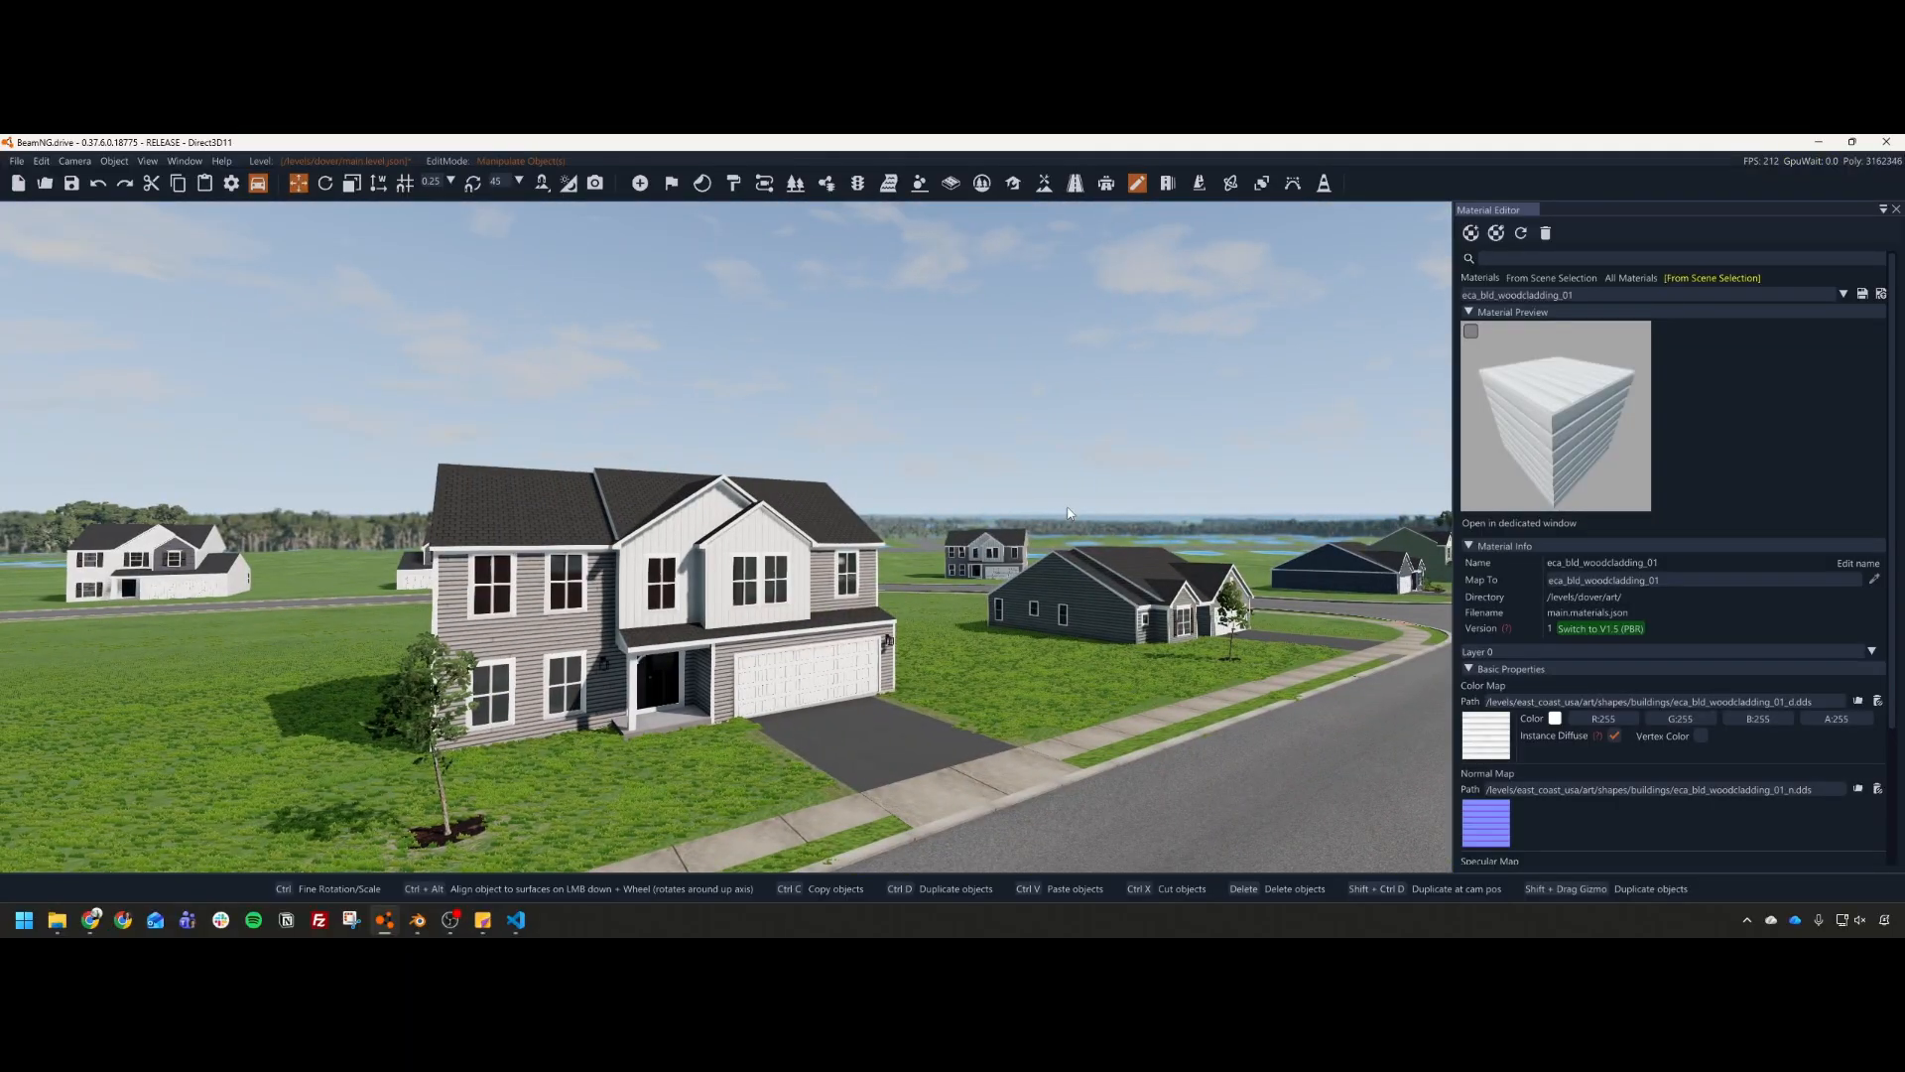
Step: Select the grey revere house with the wide white garage door and show its properties in the Inspector
right_click_drag(815, 539, 925, 530)
key("d")
key("w")
key("w")
key("d")
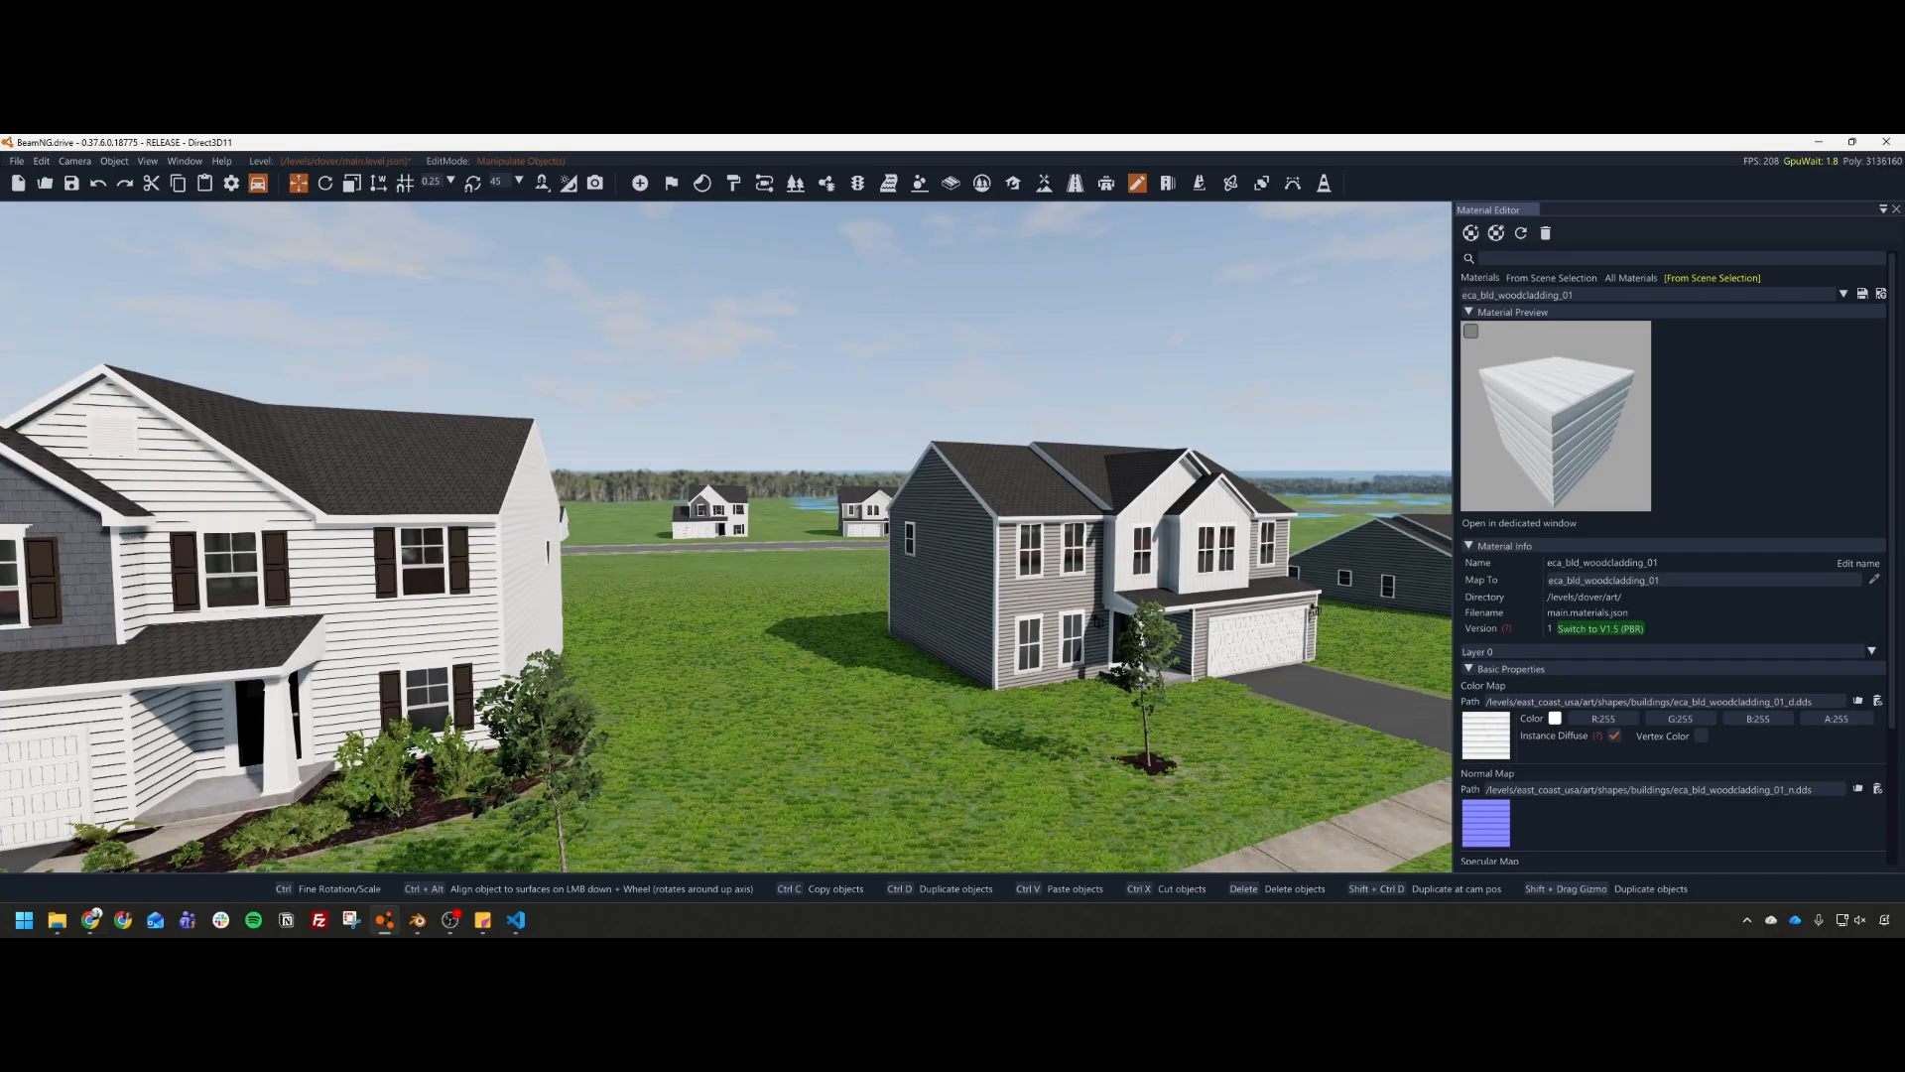
key("w")
right_click_drag(893, 501, 1548, 559)
left_click(985, 505)
left_click(1154, 568)
key("w")
key("w")
left_click(766, 542)
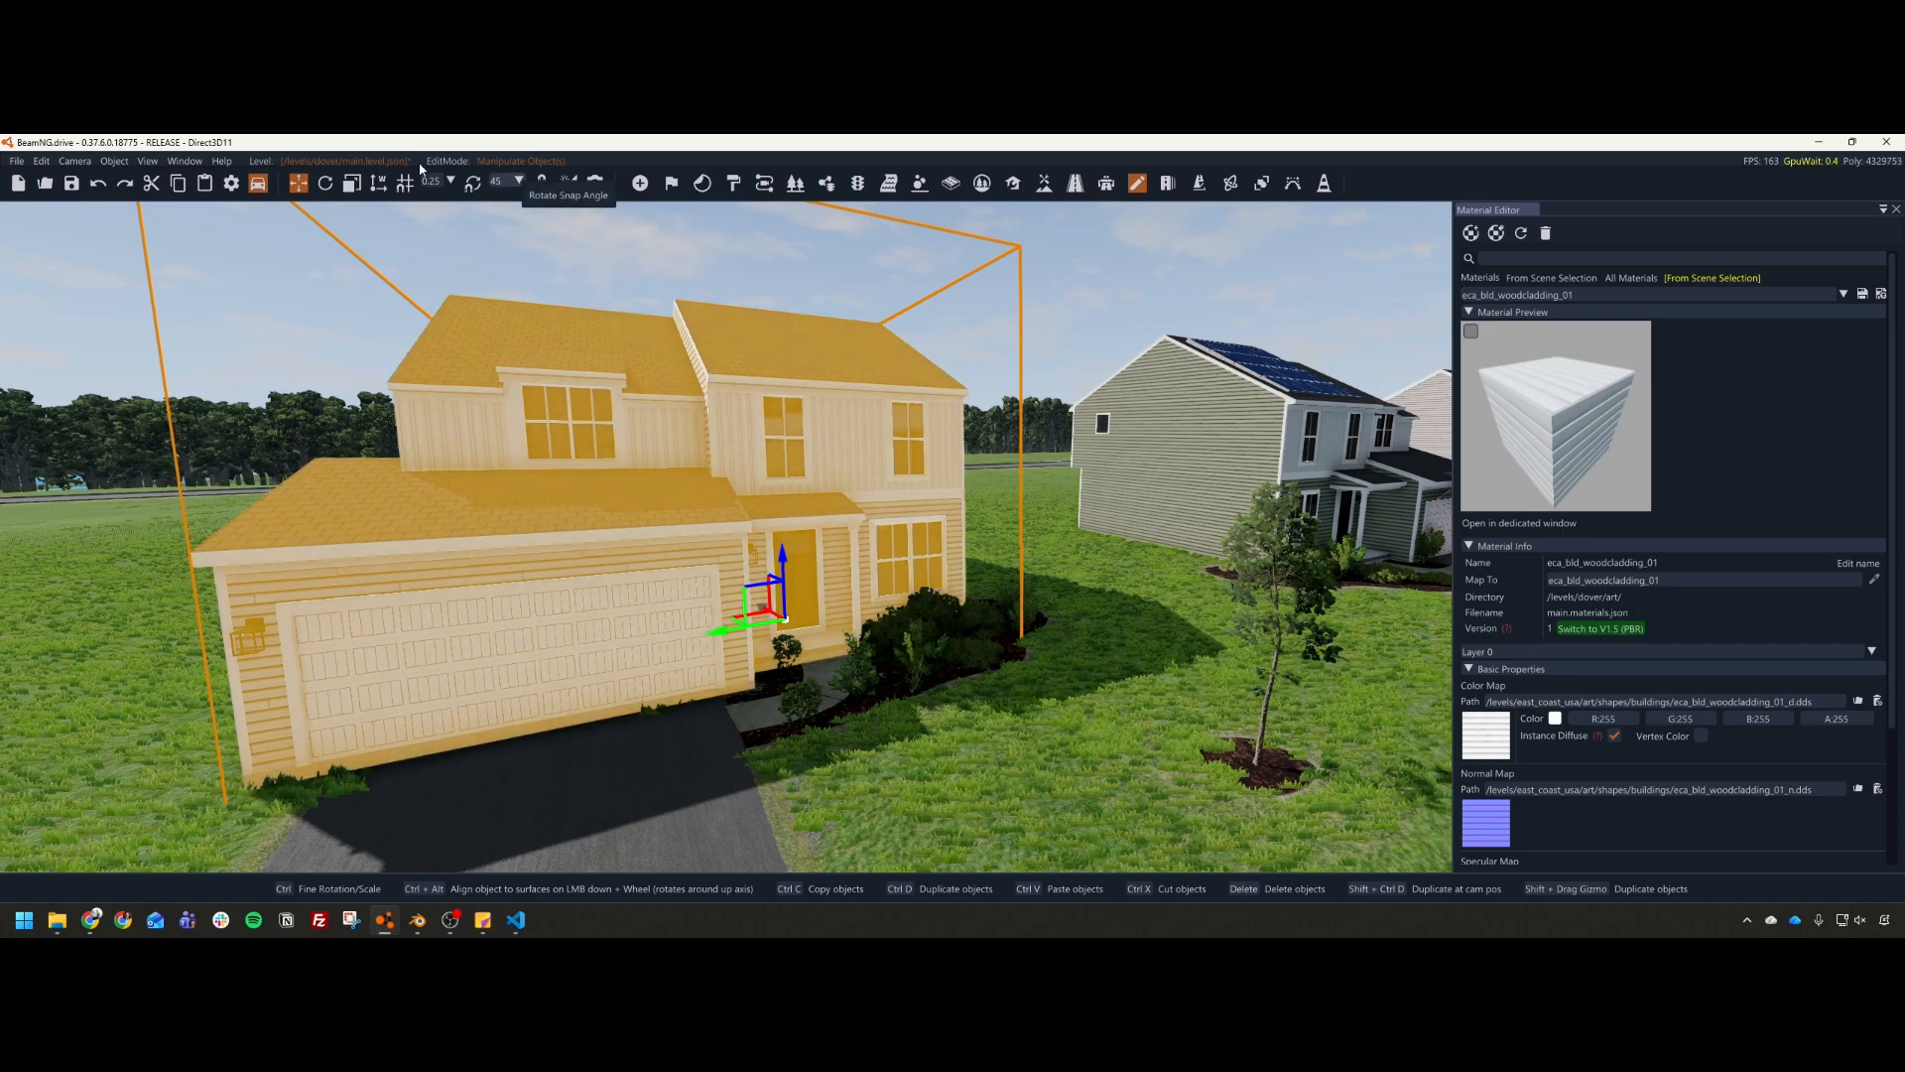
left_click(177, 164)
left_click(198, 217)
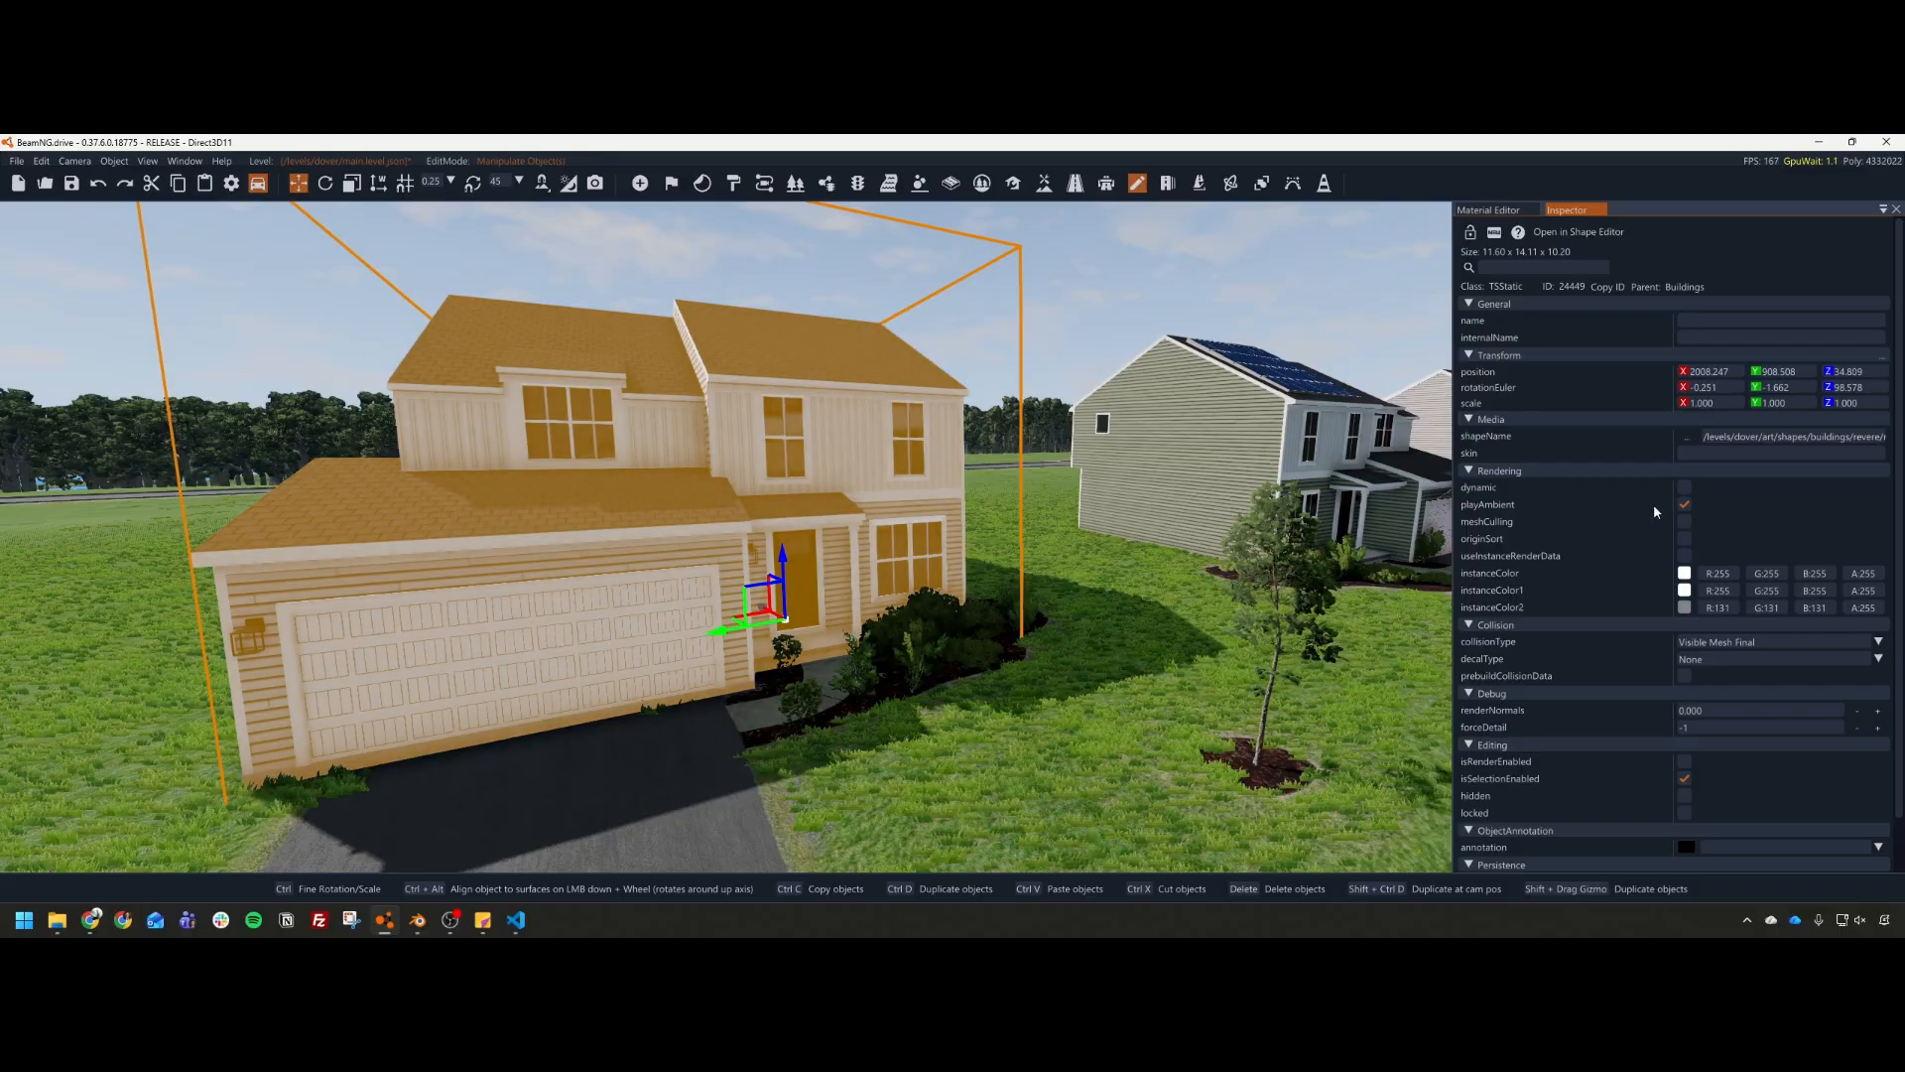
scroll(1617, 589, "down", 1)
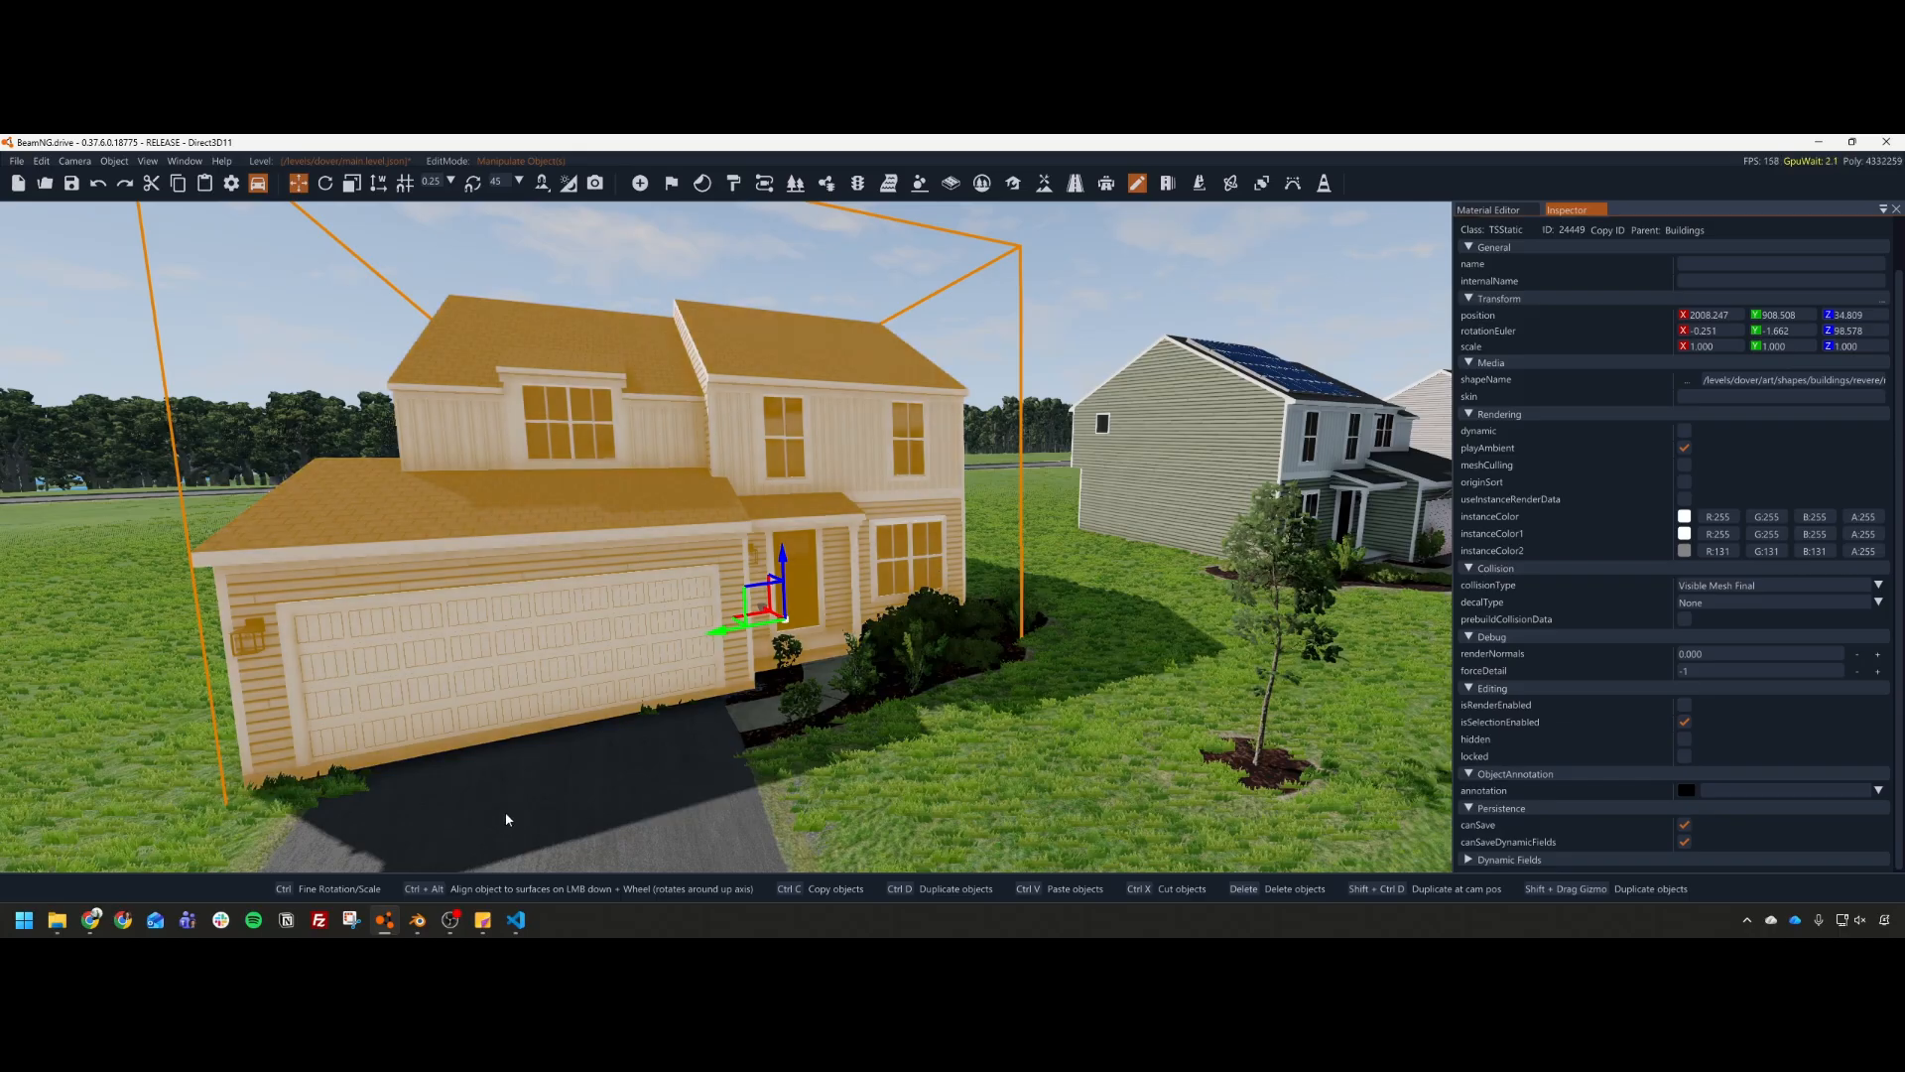
Step: Switch to Blender's revere file and copy the start01 empty
mouse_move(416, 920)
left_click(362, 857)
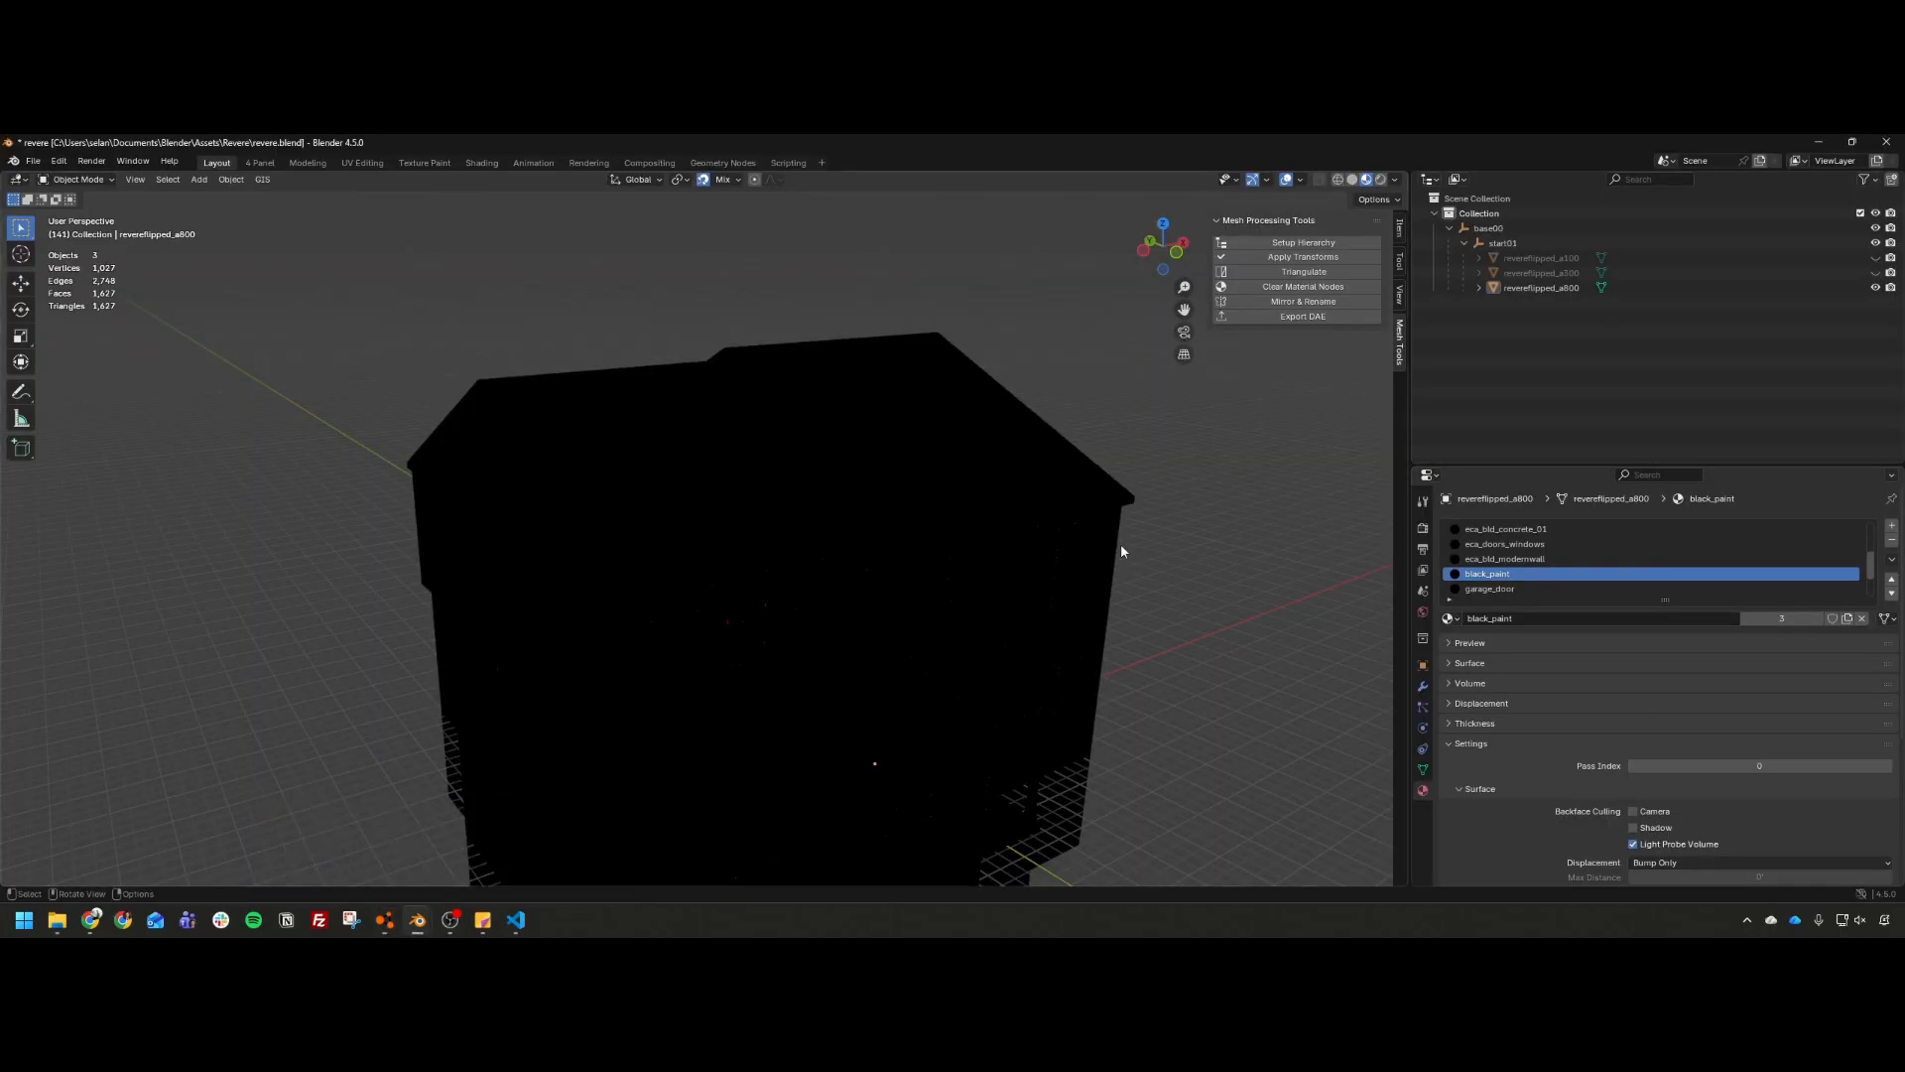
left_click(1508, 243)
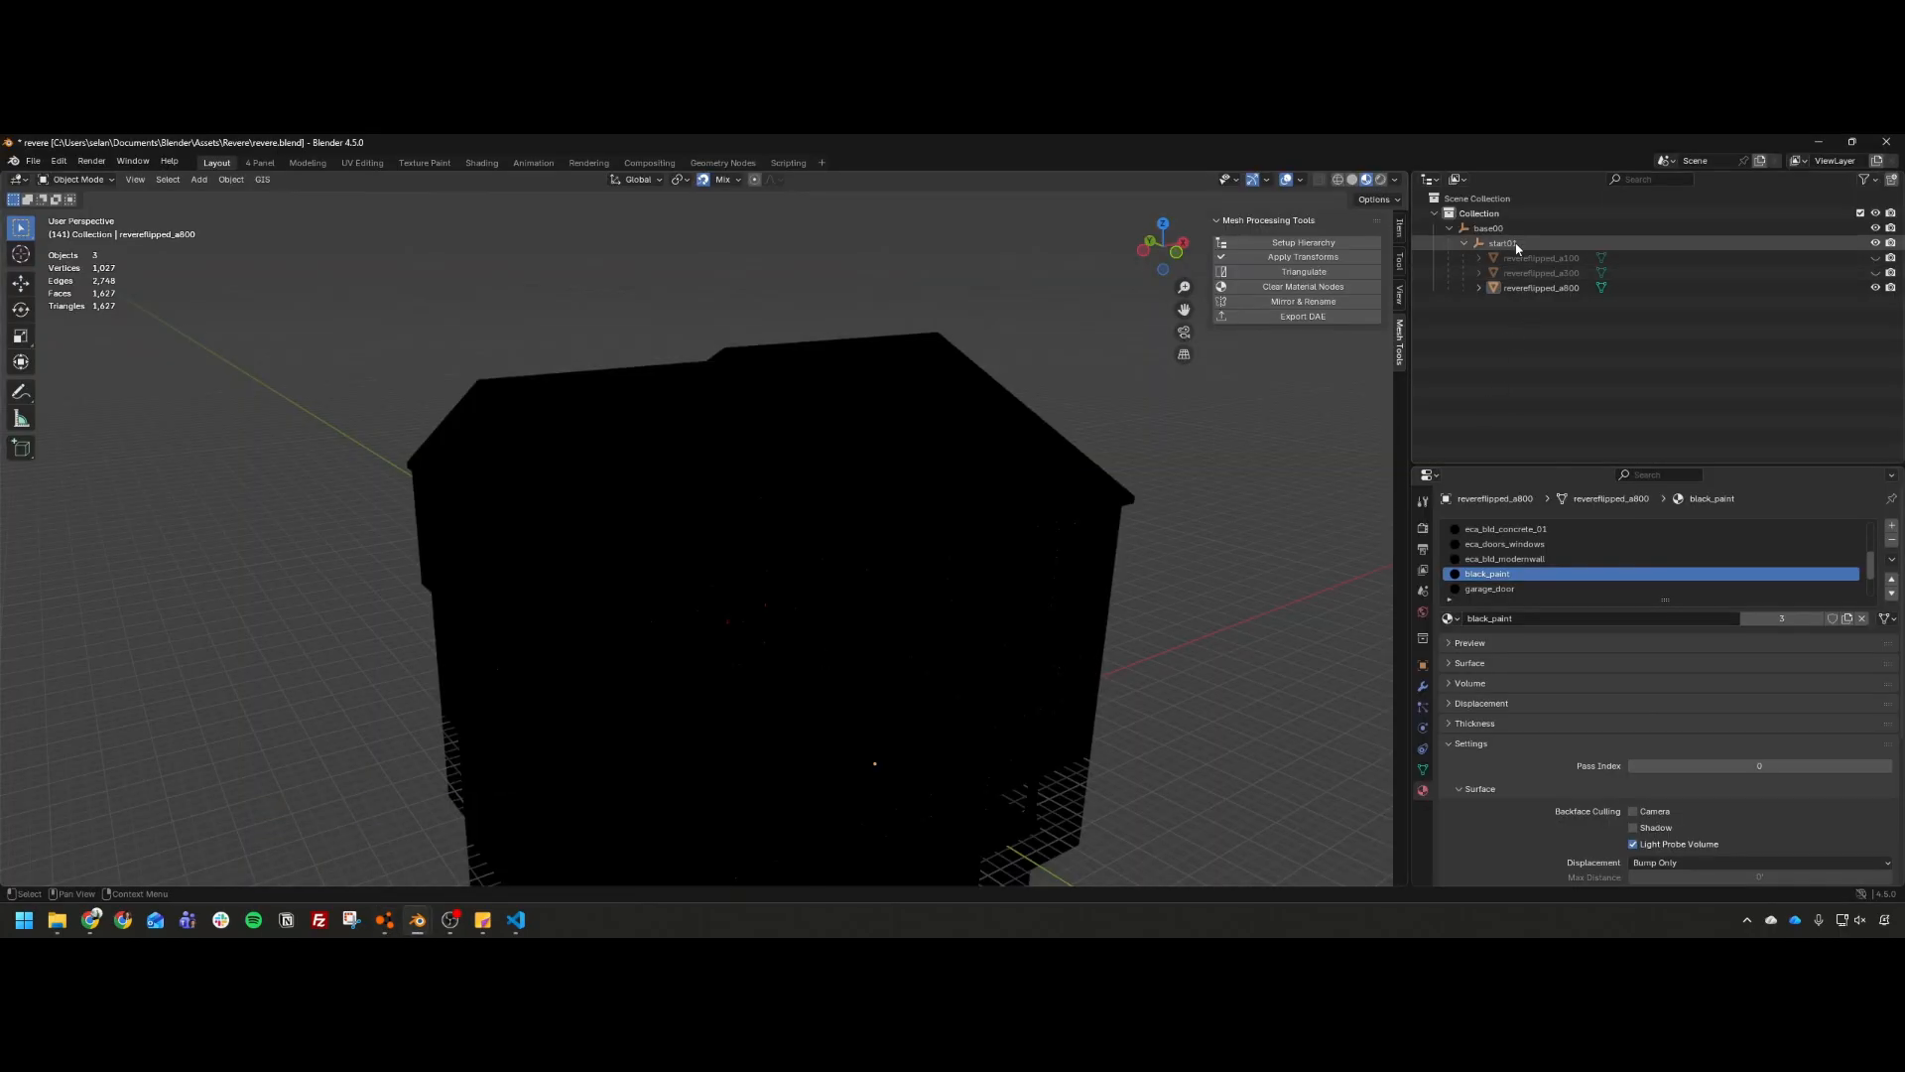
right_click(1516, 246)
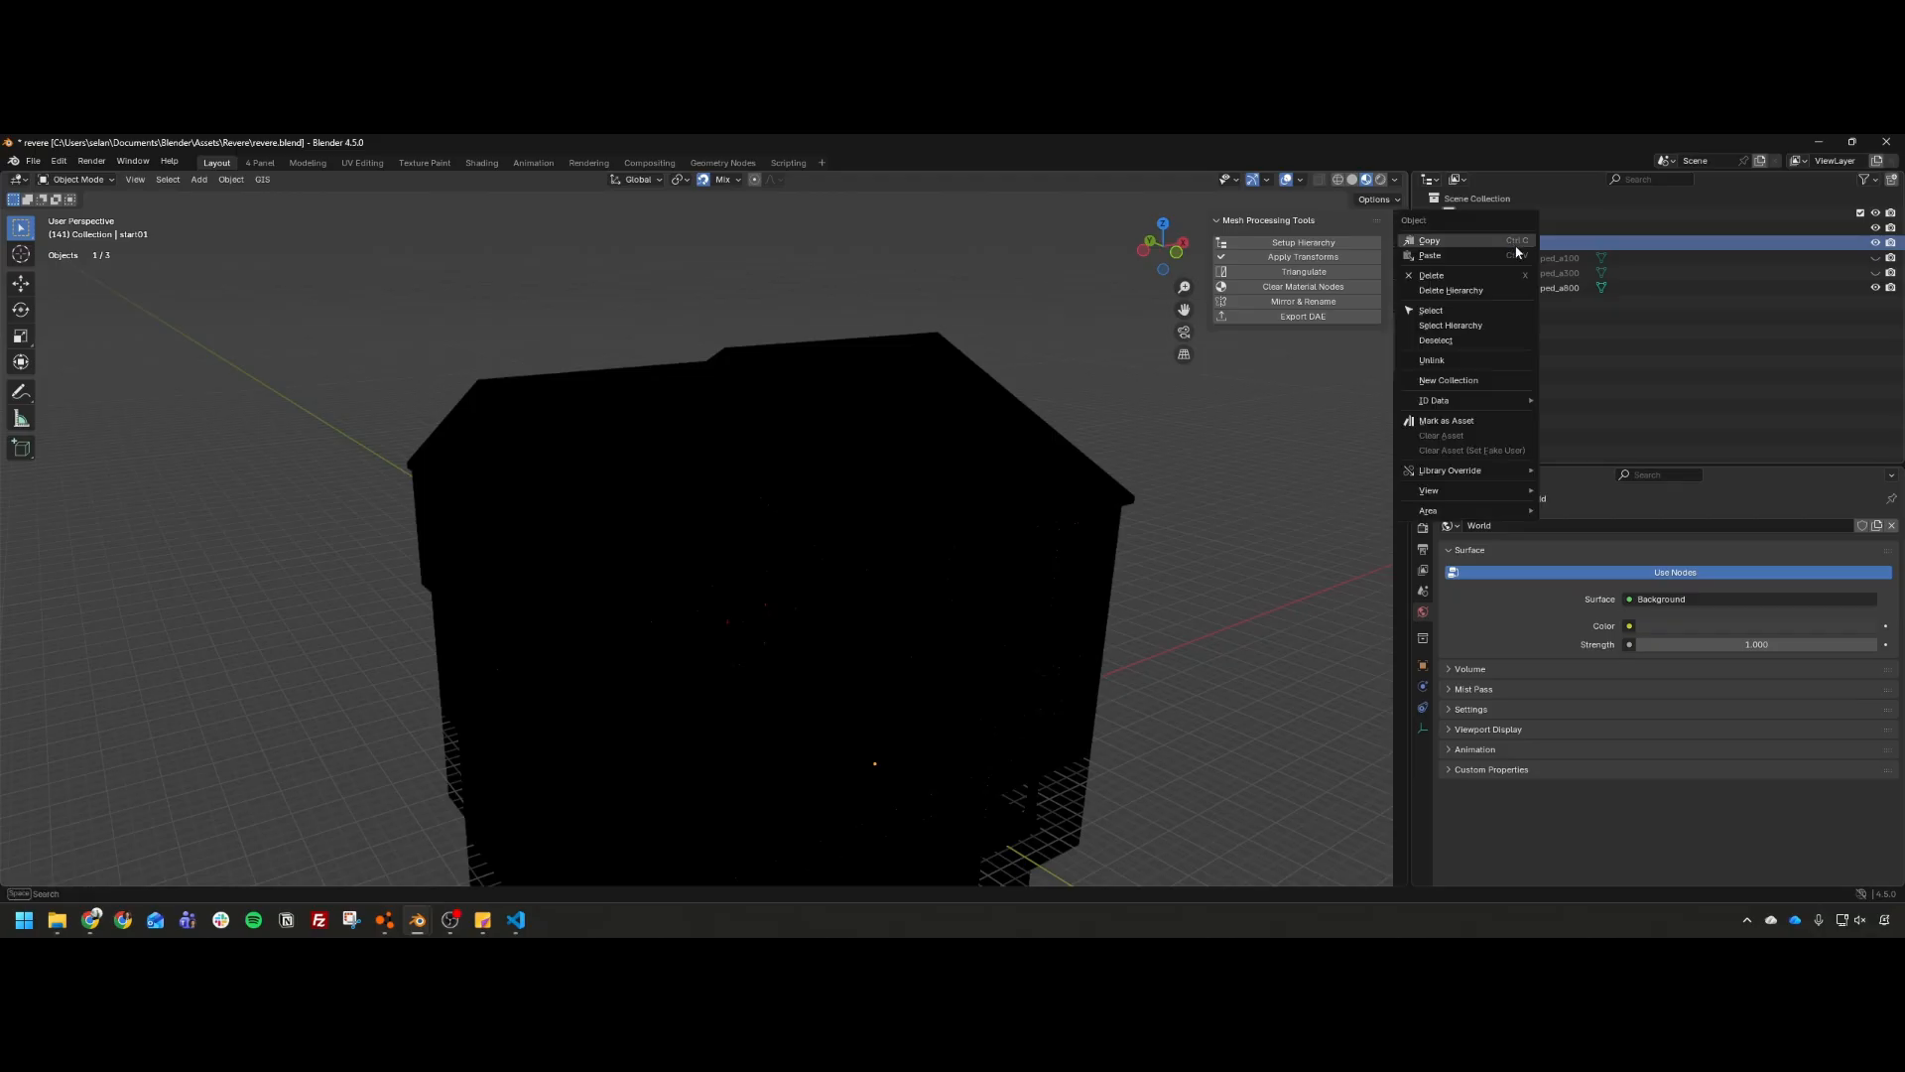
left_click(1448, 245)
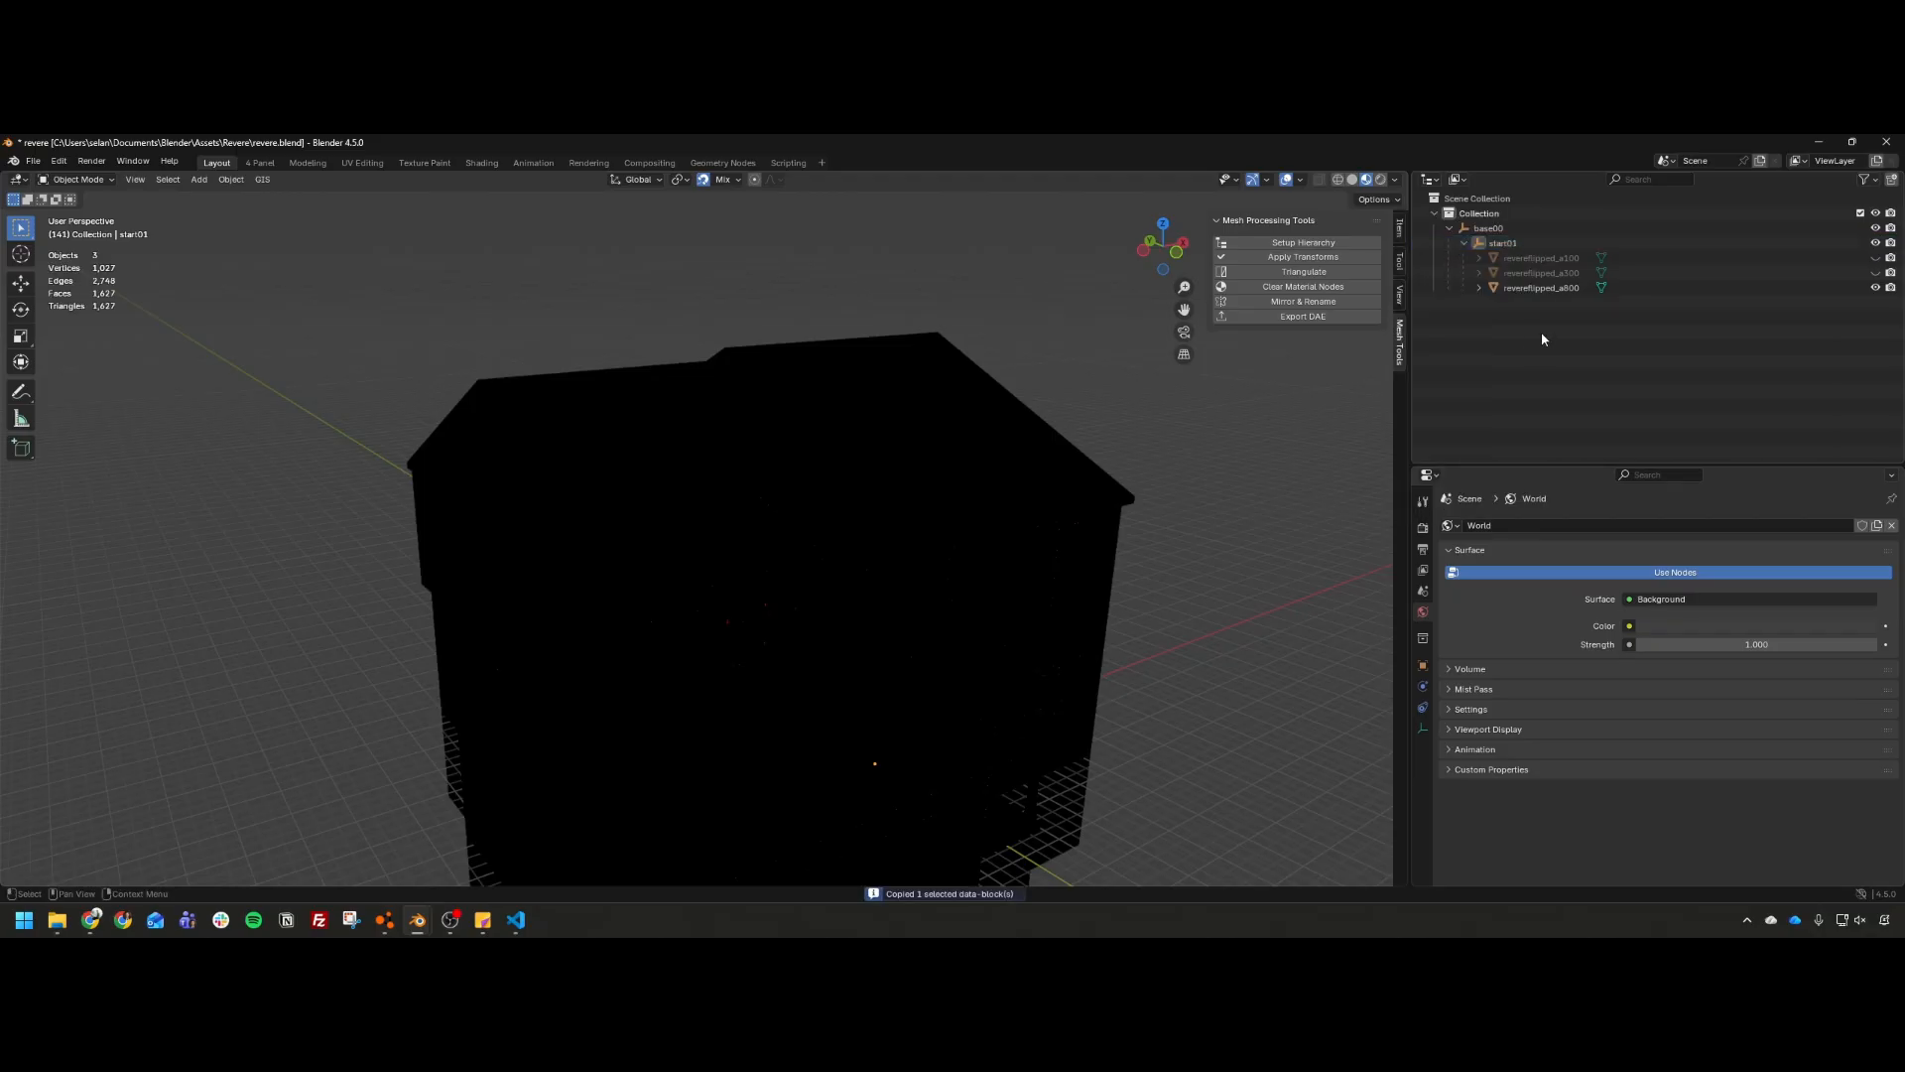
right_click(1488, 369)
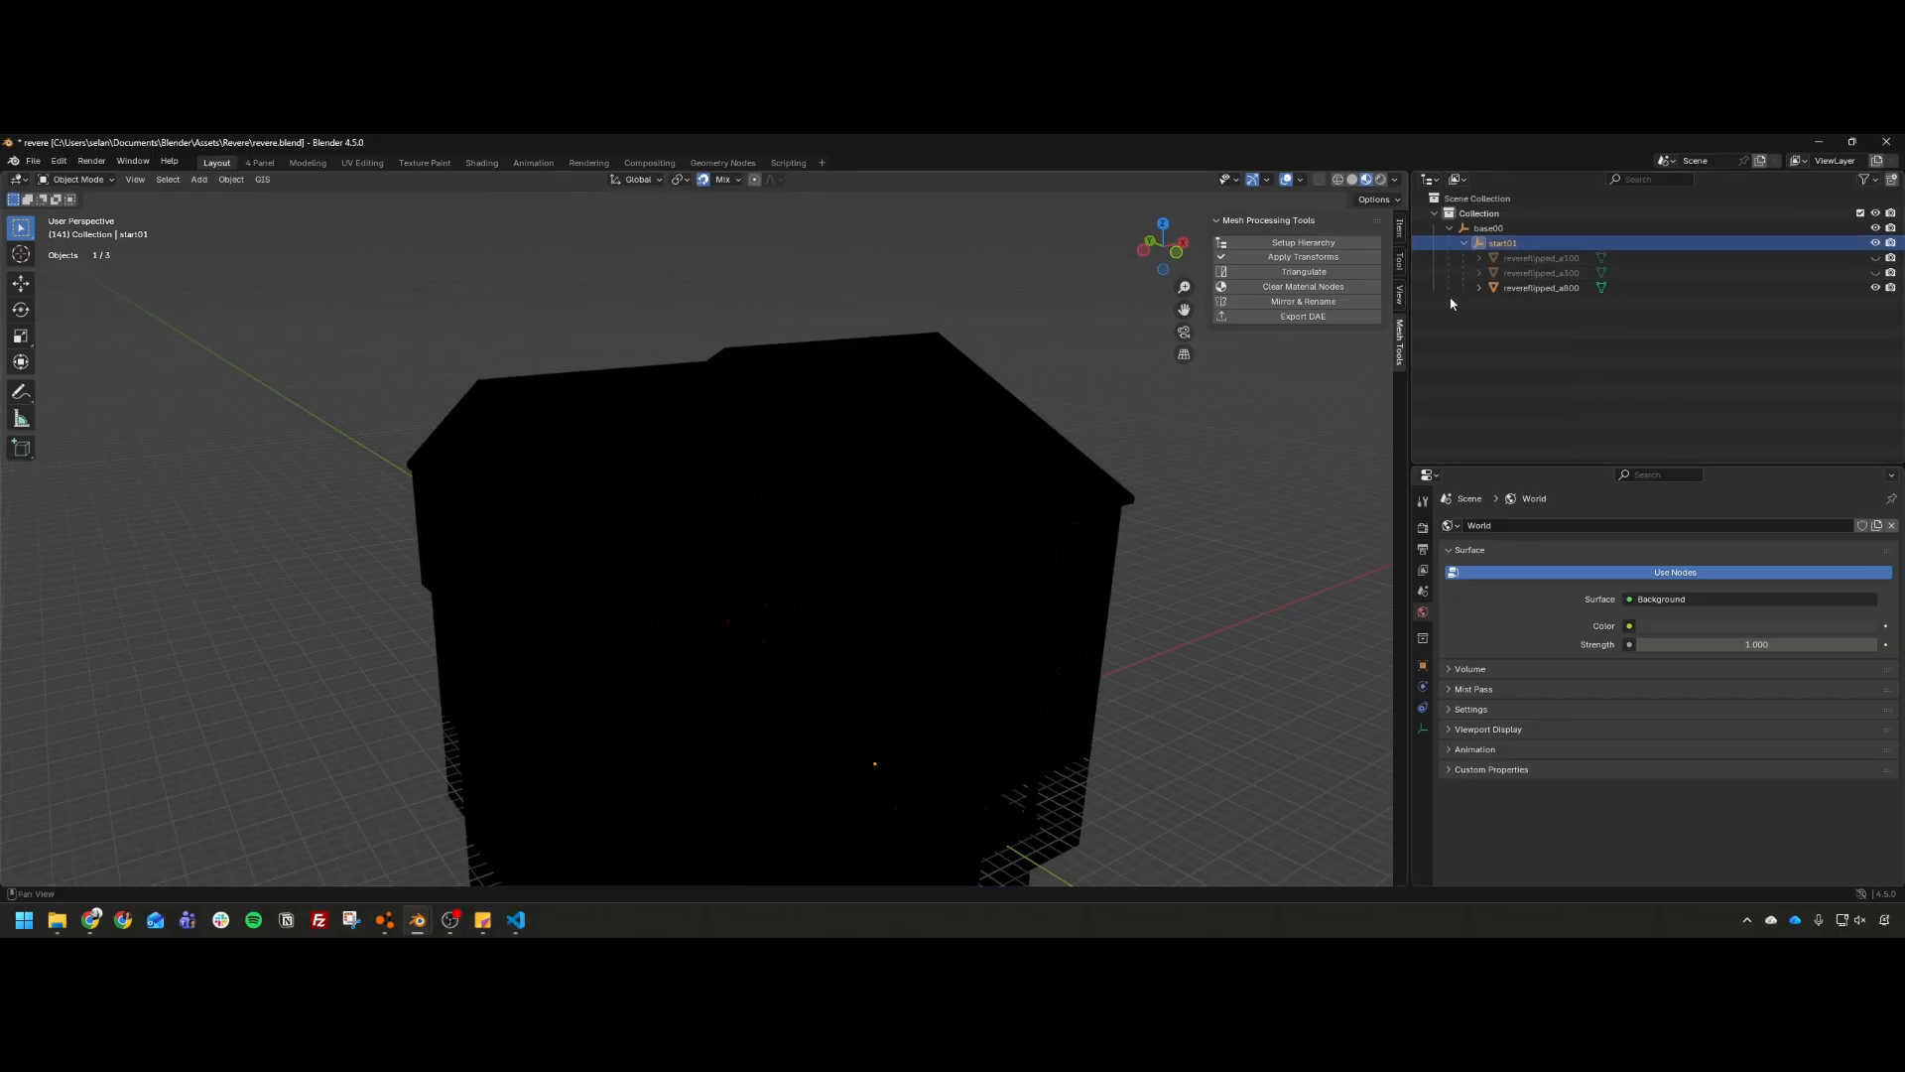
Step: Select the revereflipped_a800 mesh and examine its geometry in Edit Mode
left_click(1519, 258)
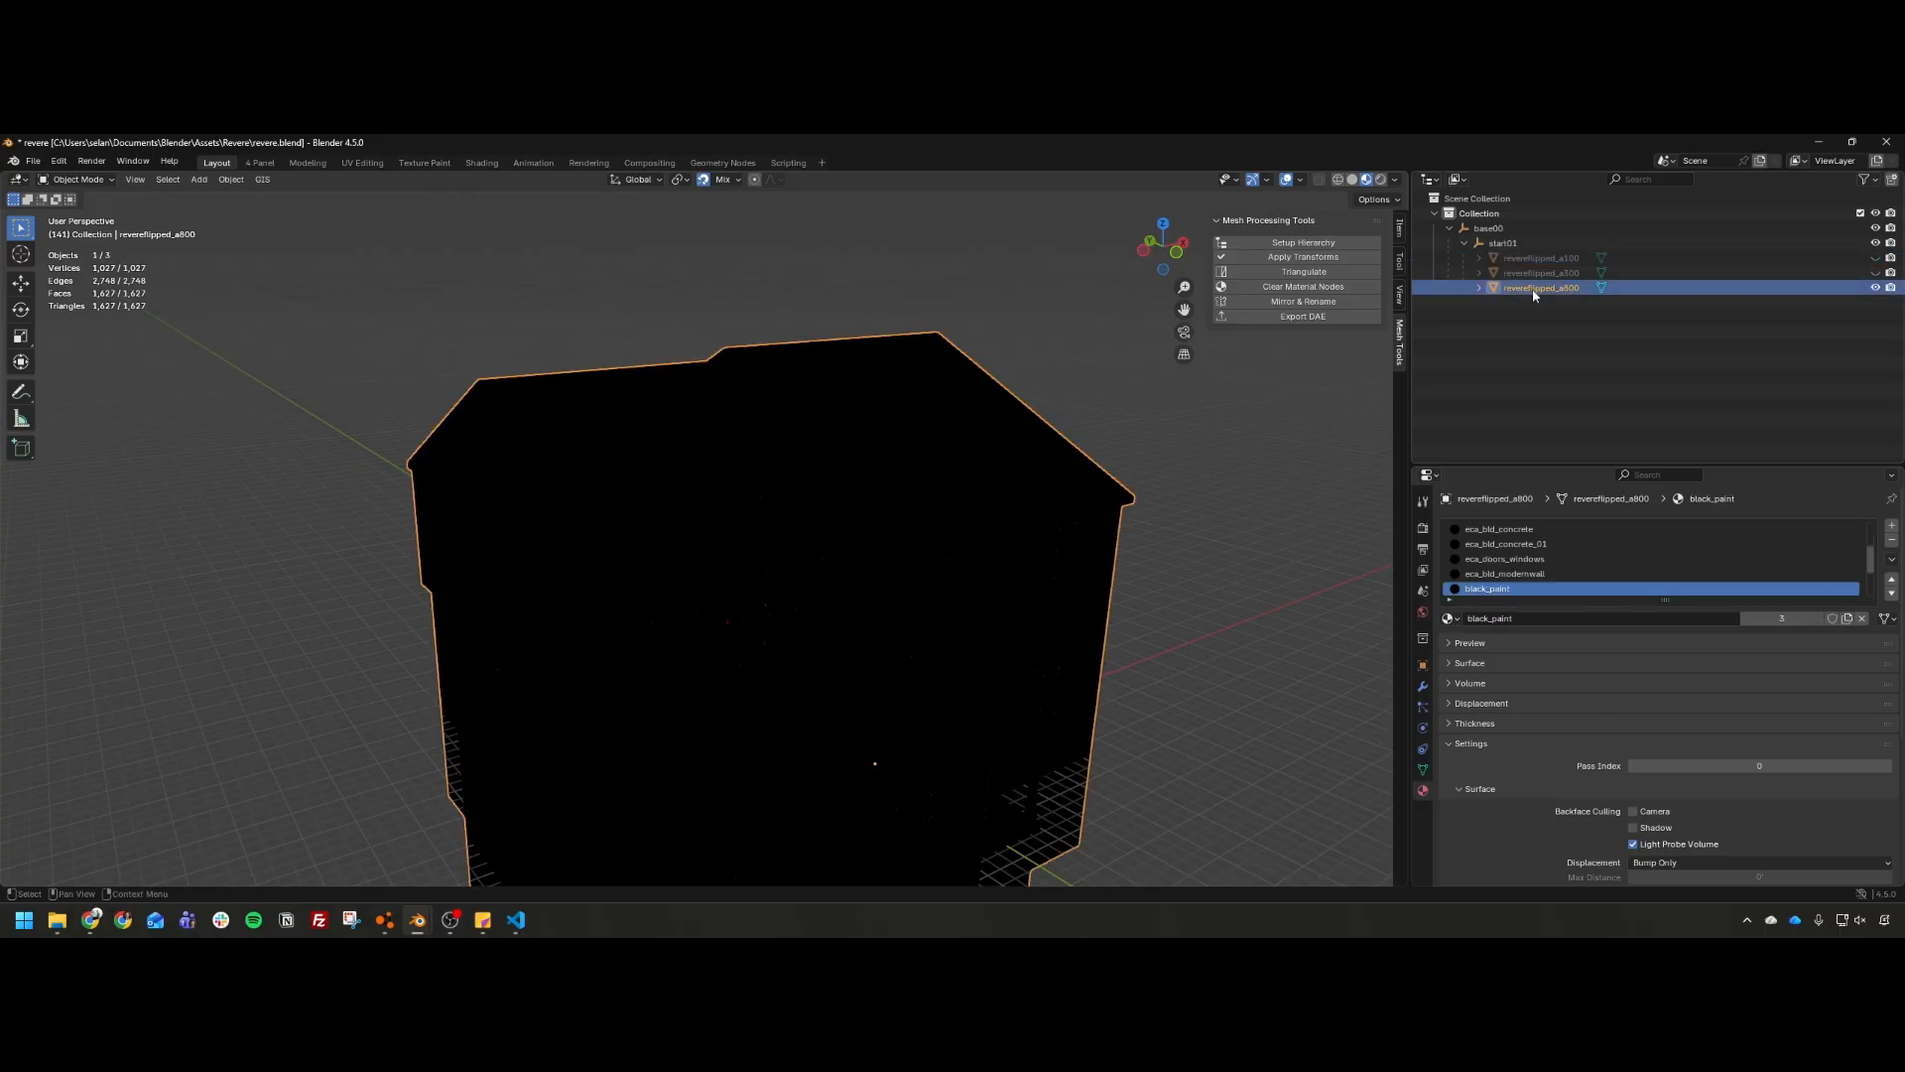
key("Tab")
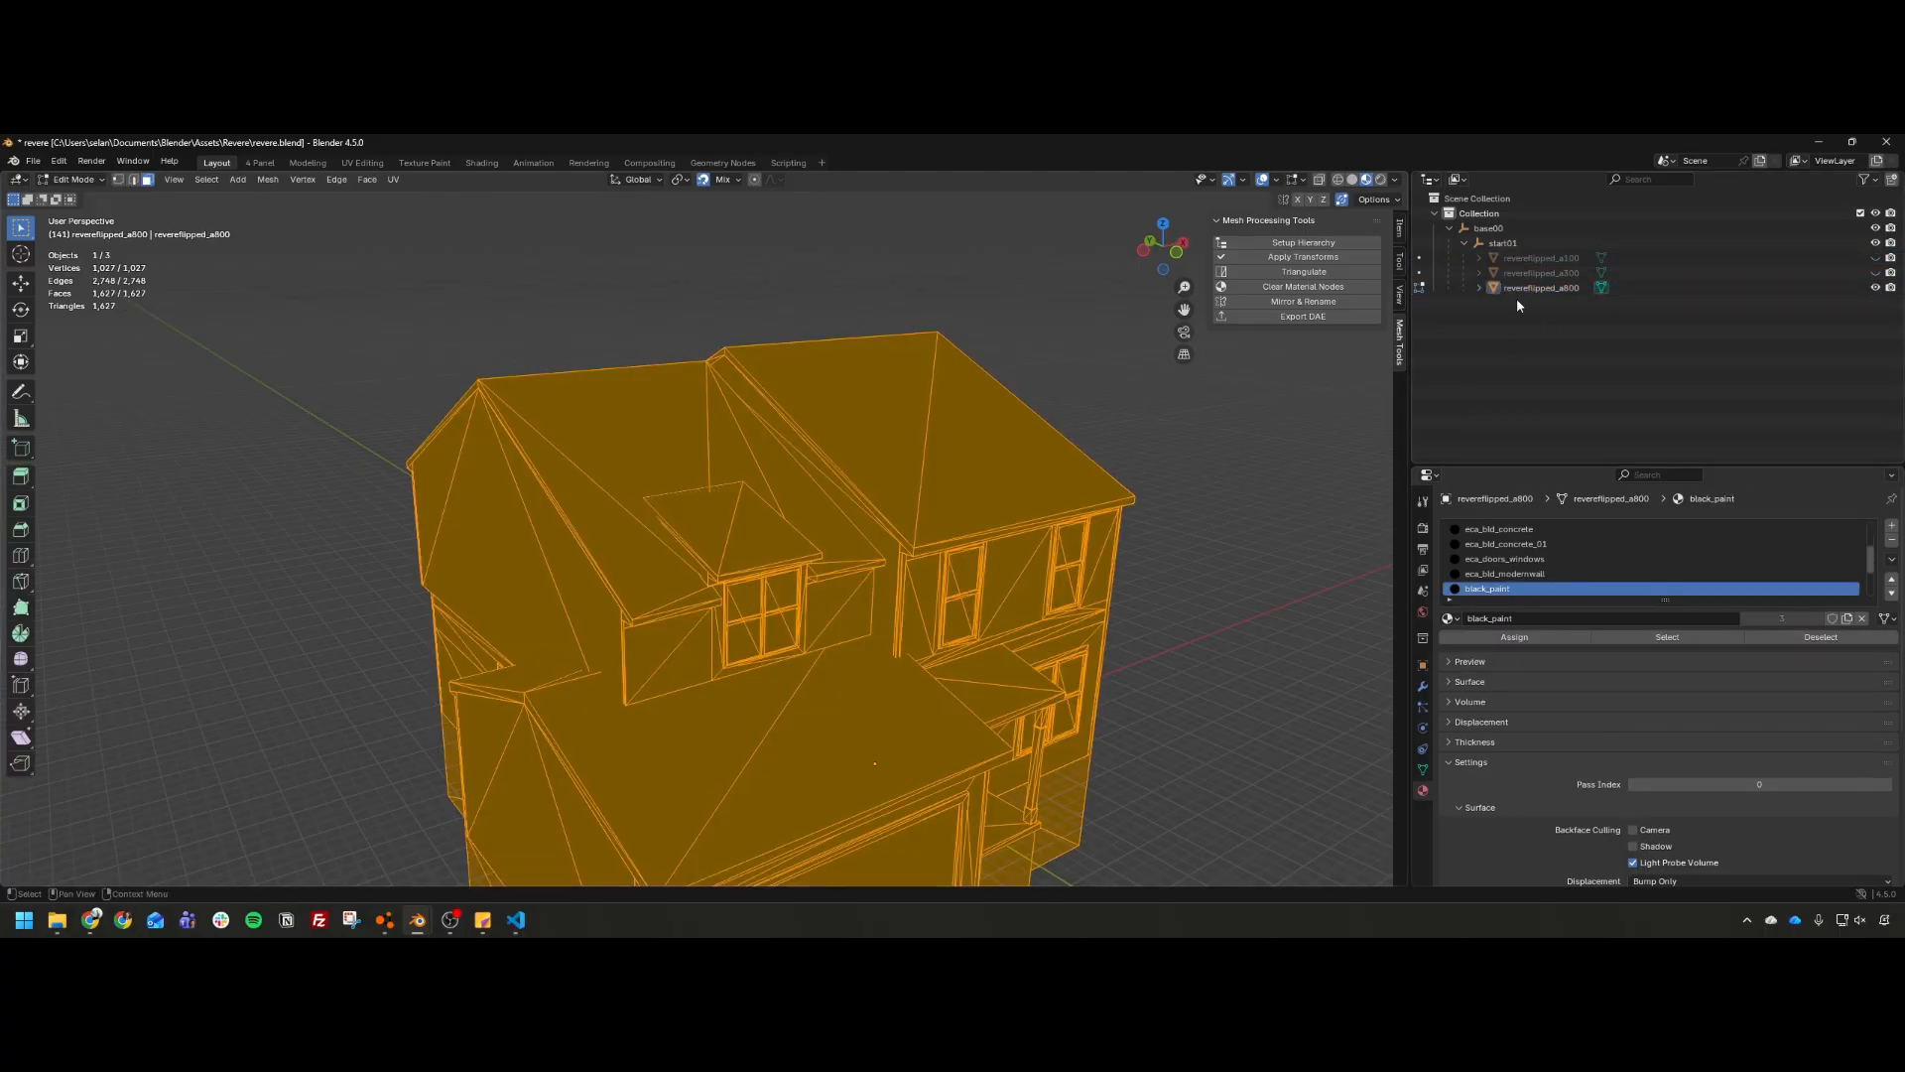
left_click(1528, 288)
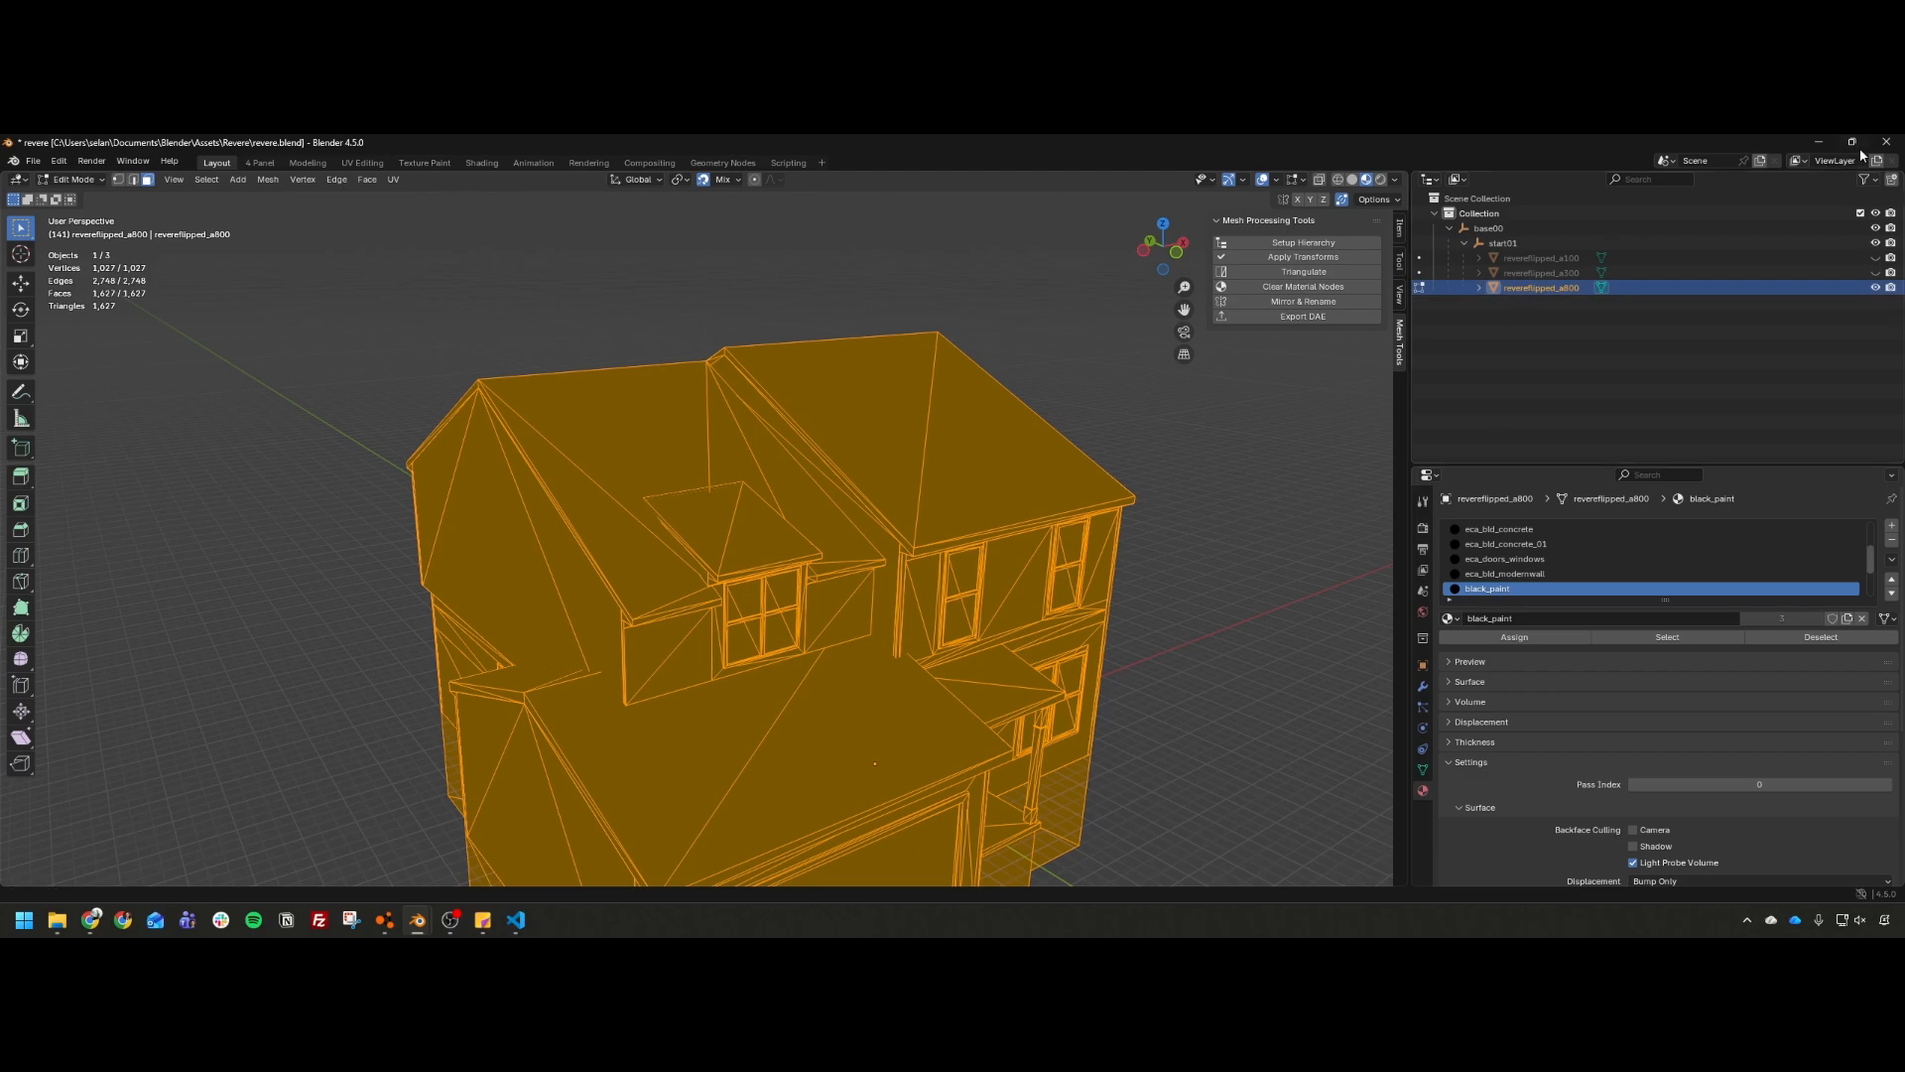
Step: Return to BeamNG.drive, select the revere house, and review its collisionType options without choosing a different one
left_click(962, 547)
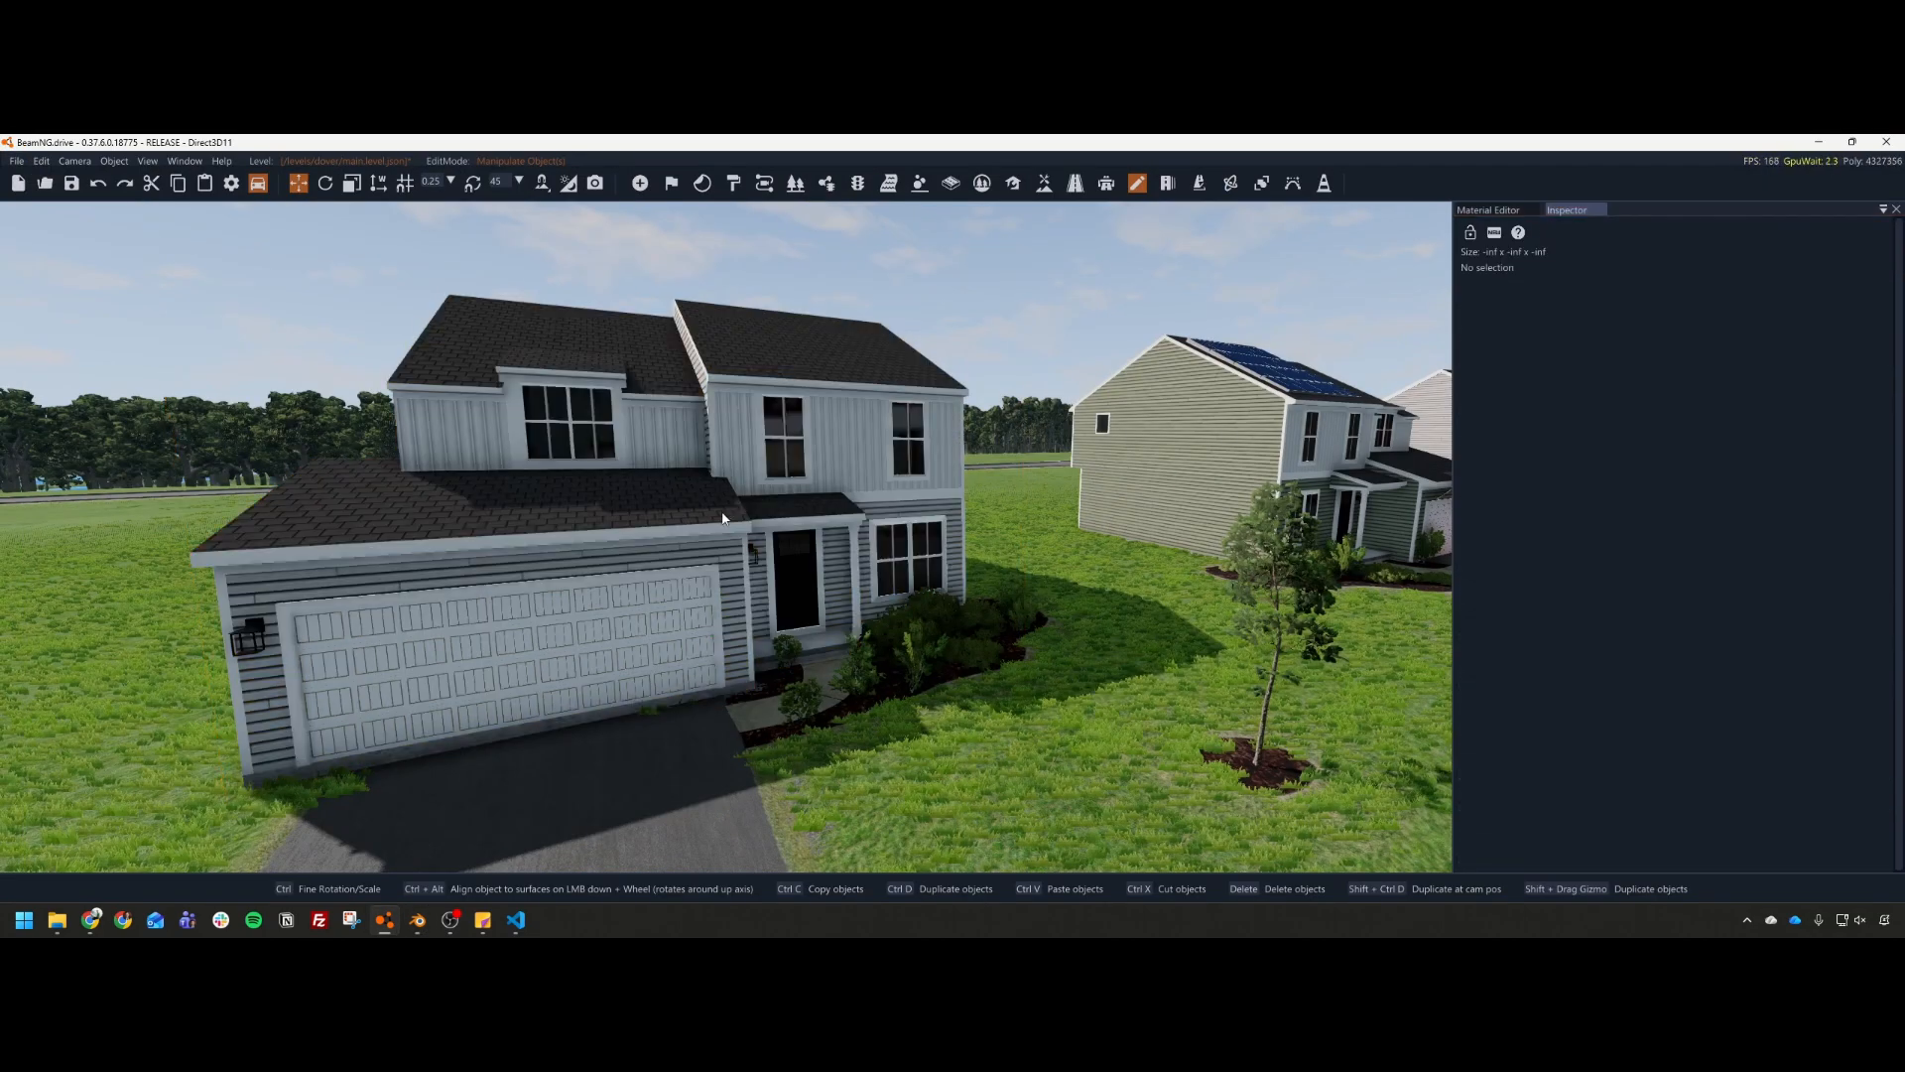
key("s")
right_click_drag(759, 584, 879, 586)
key("w")
left_click(881, 586)
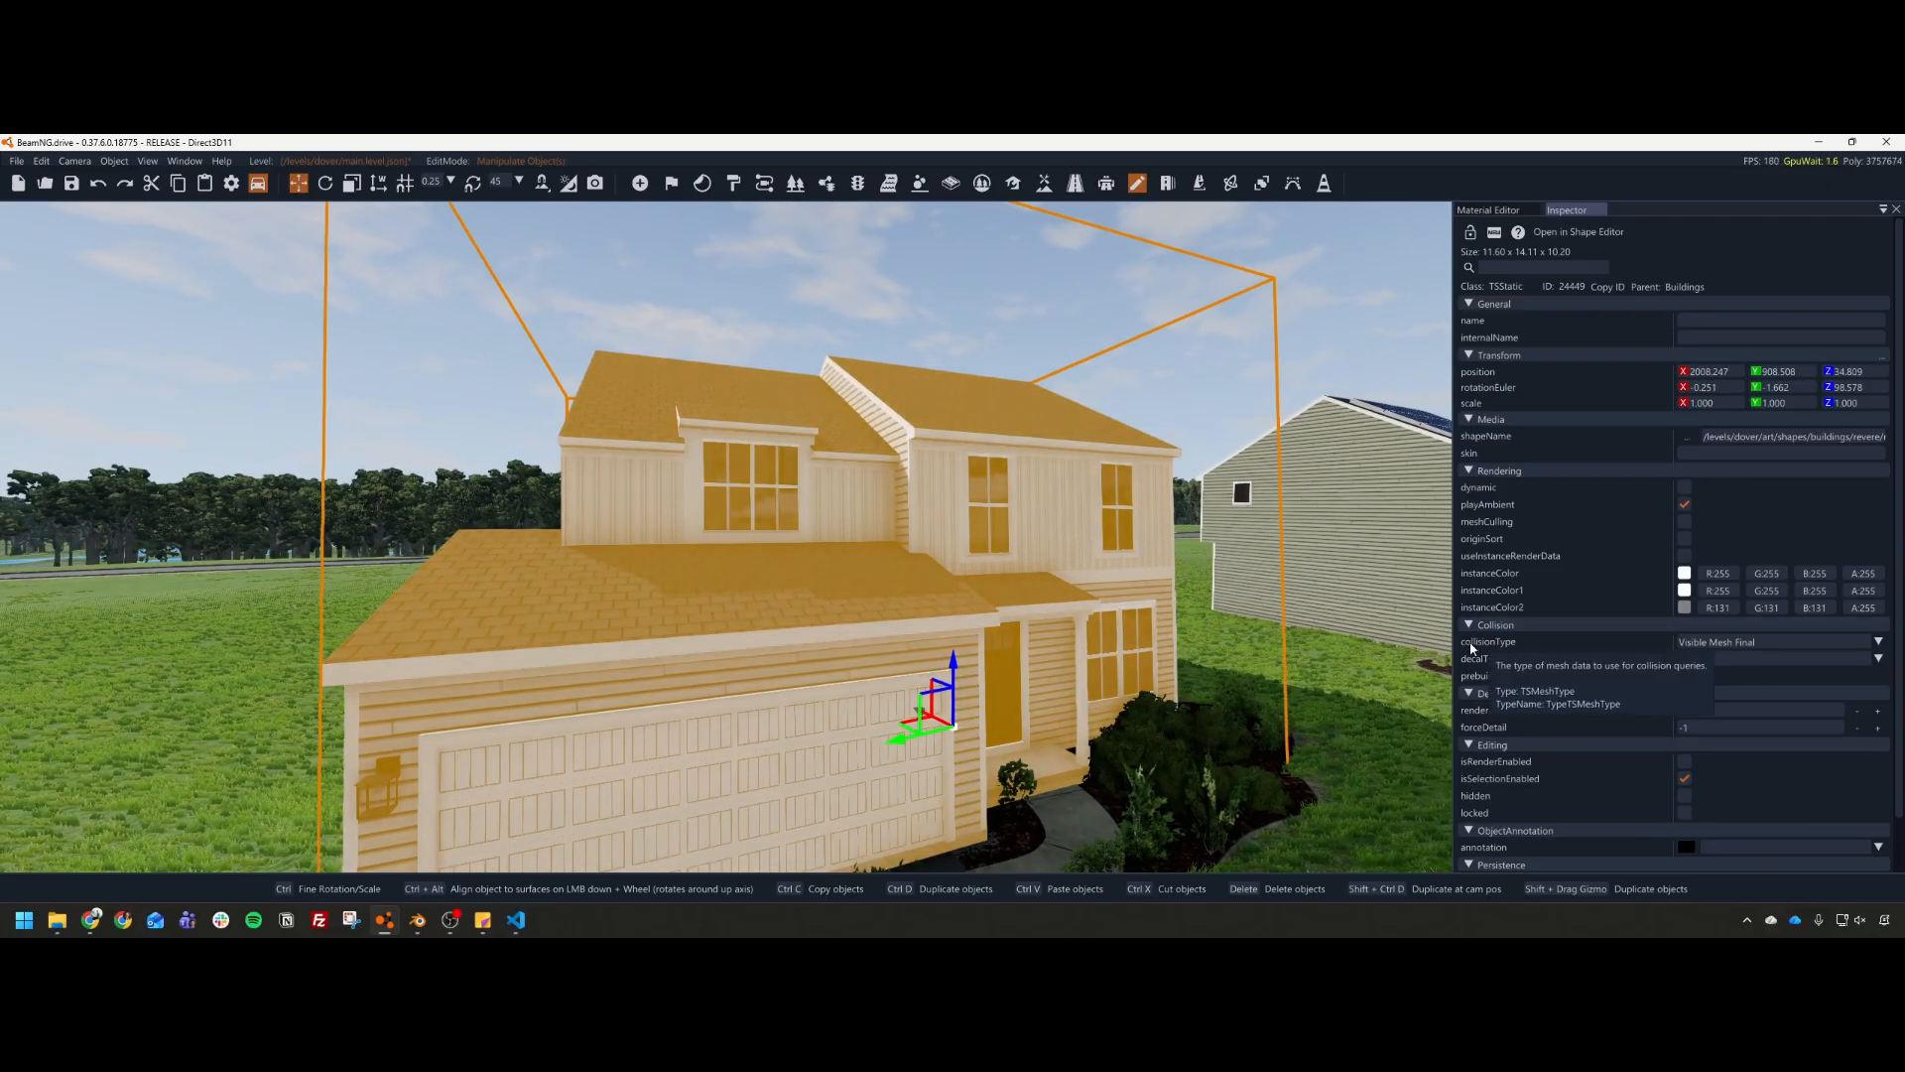
left_click(1699, 643)
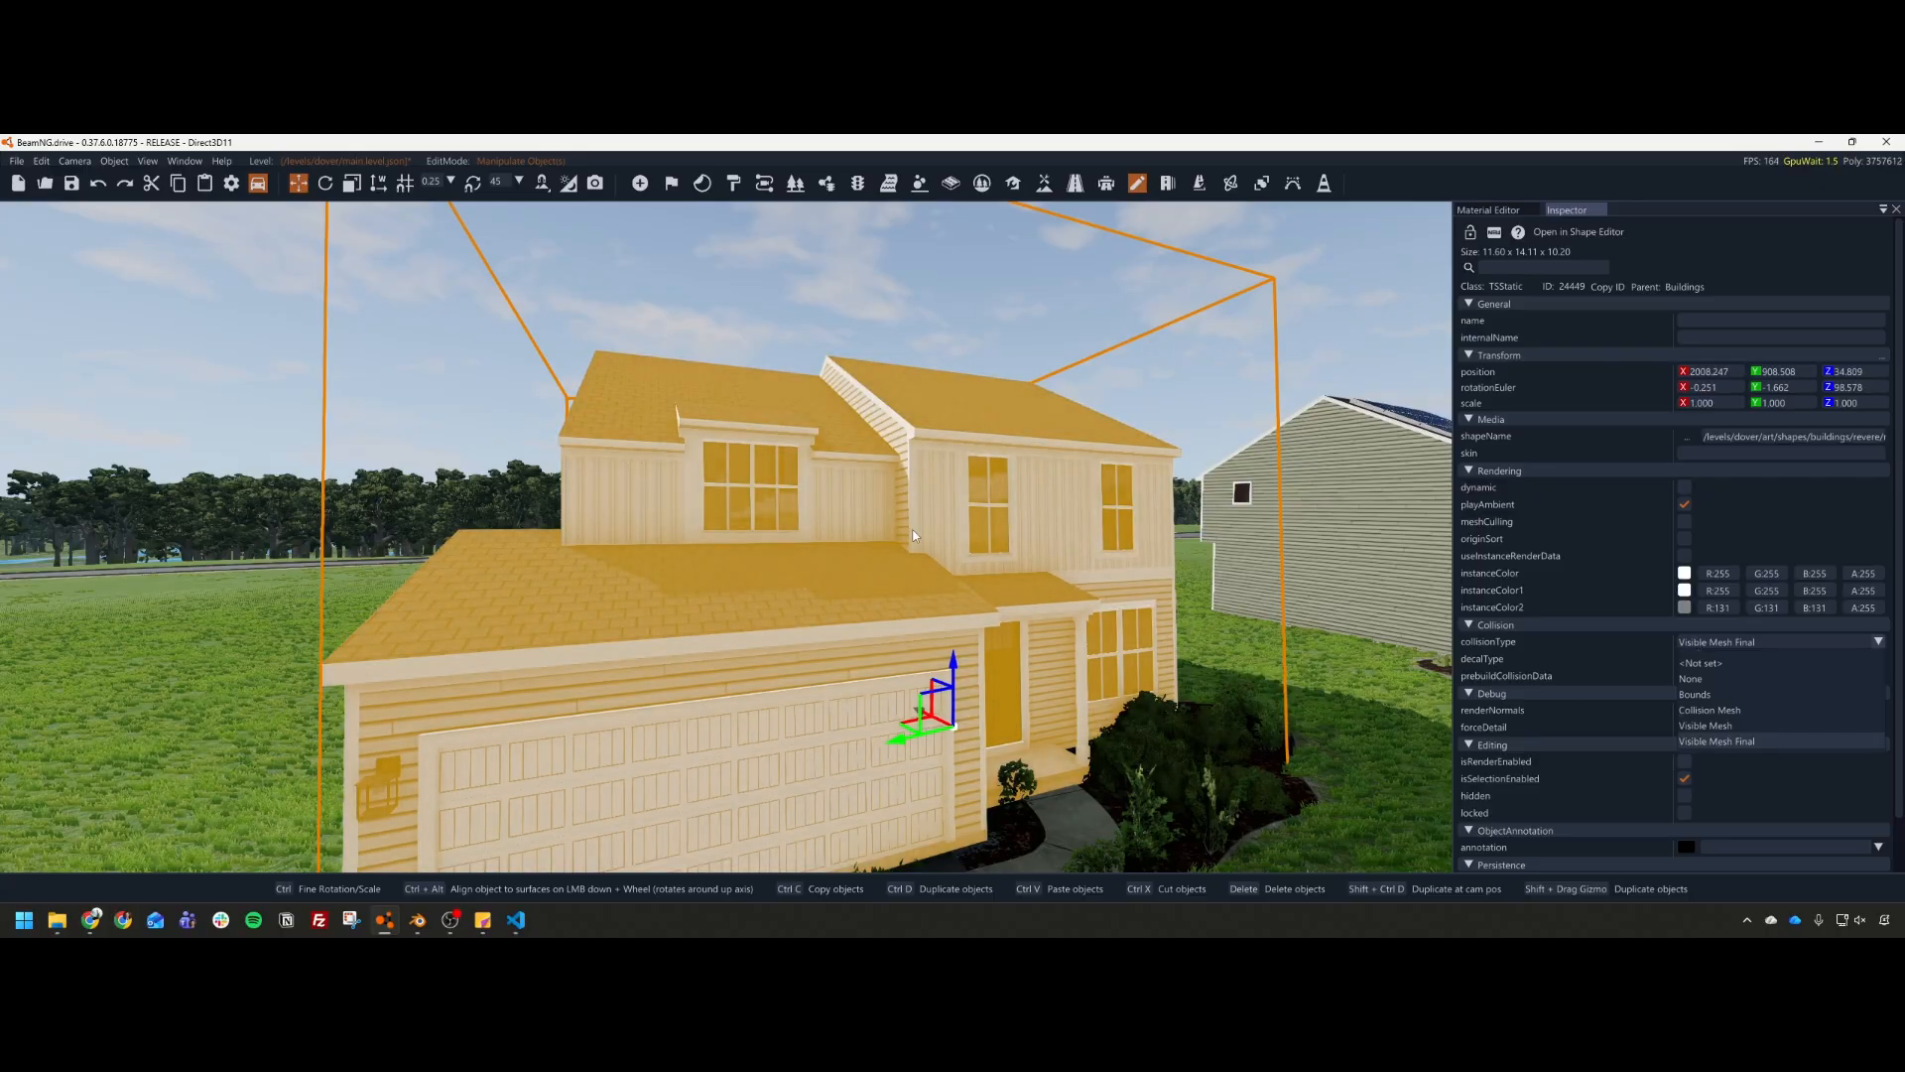
left_click(1303, 637)
Step: Leave the world editor at the parked van, unpause the simulation, and drive up to the white house's garage door
key("w")
right_click_drag(1241, 615, 1241, 615)
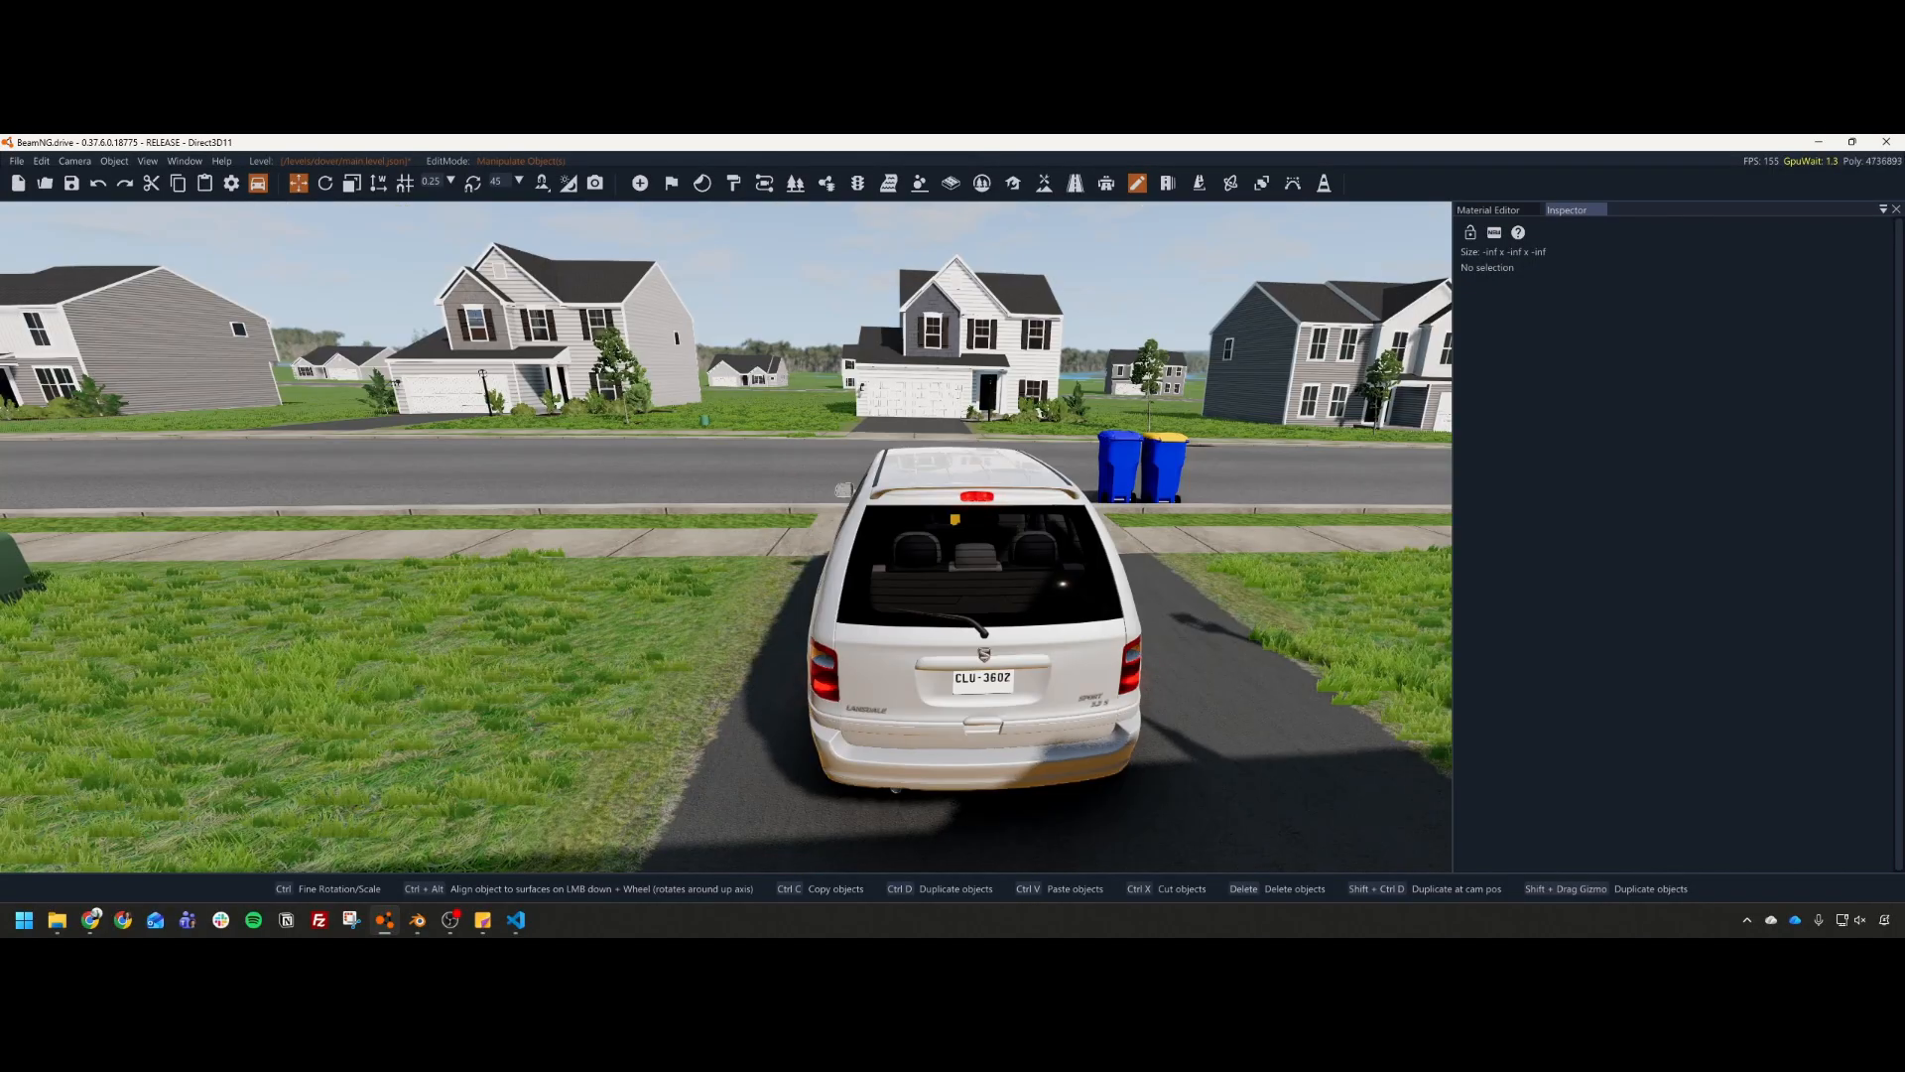
key("a")
right_click_drag(1102, 615, 1103, 616)
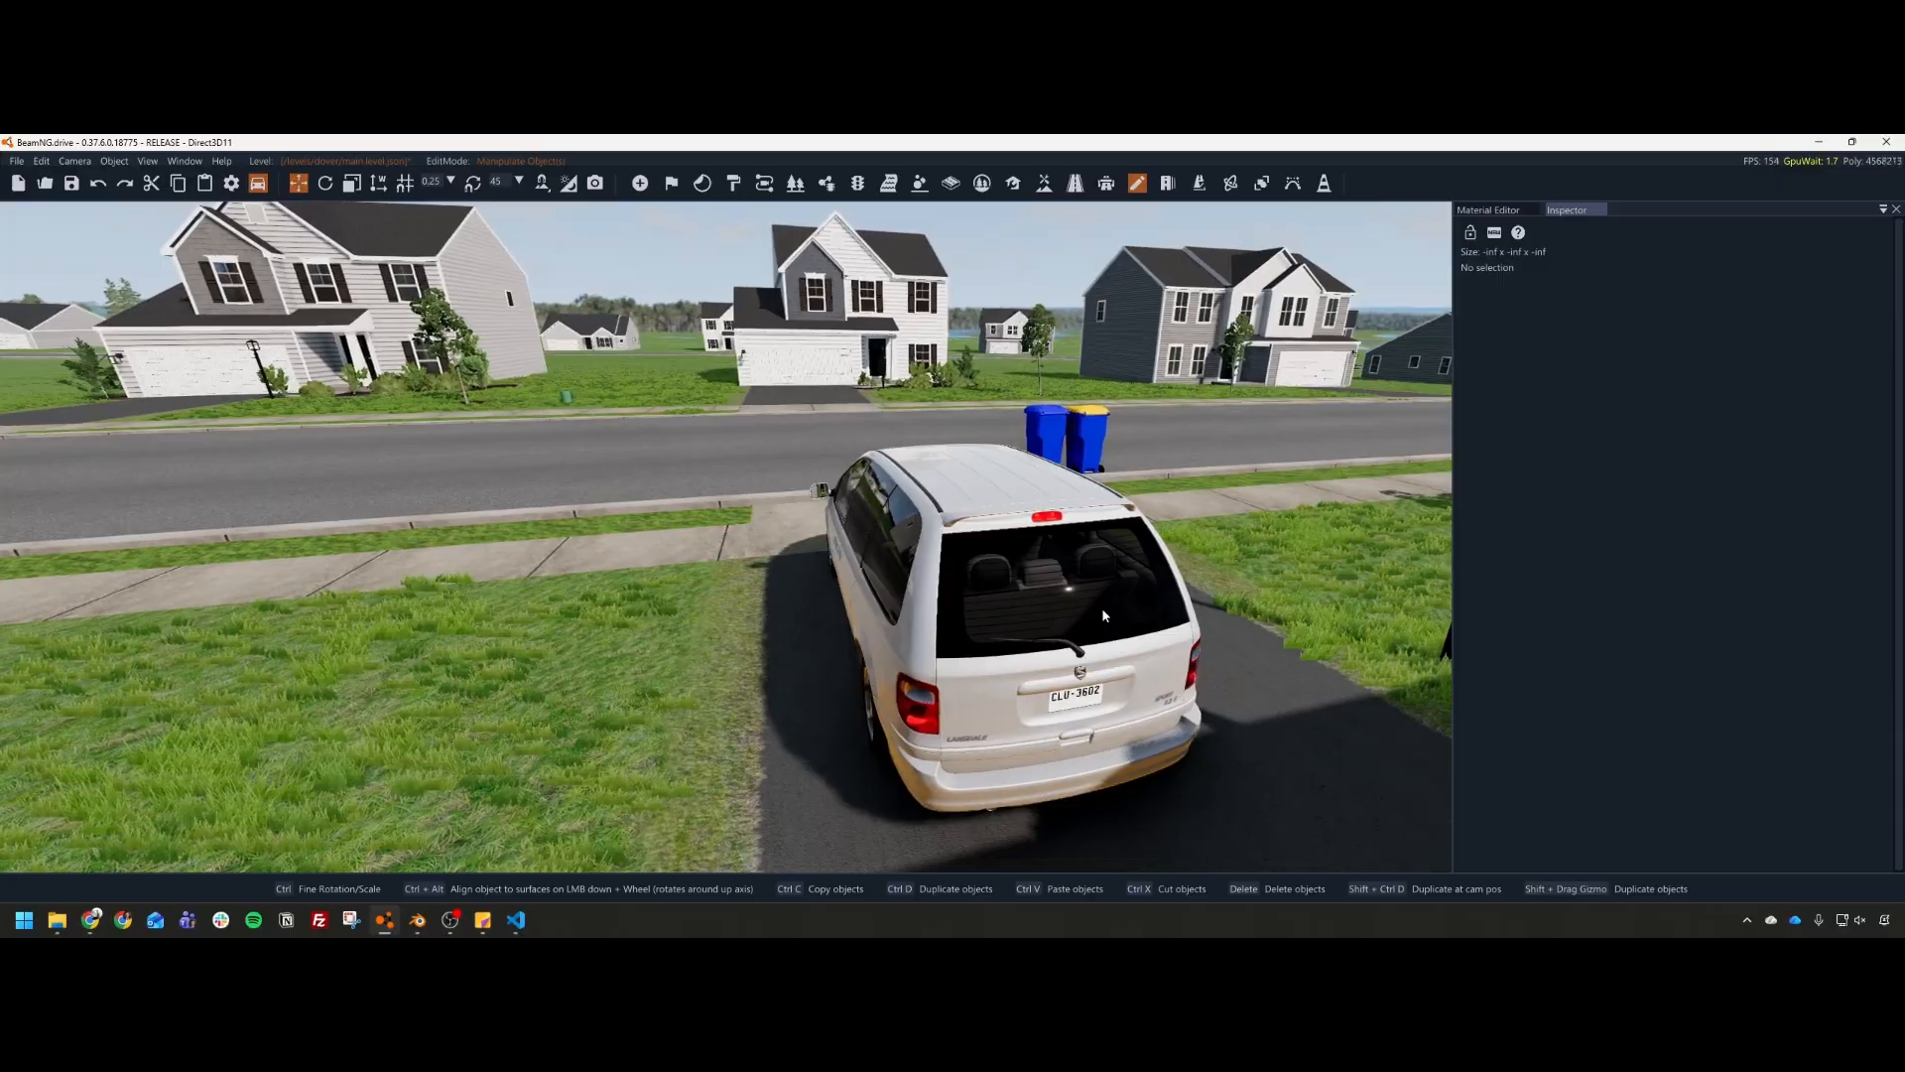
key("F11")
key("Escape")
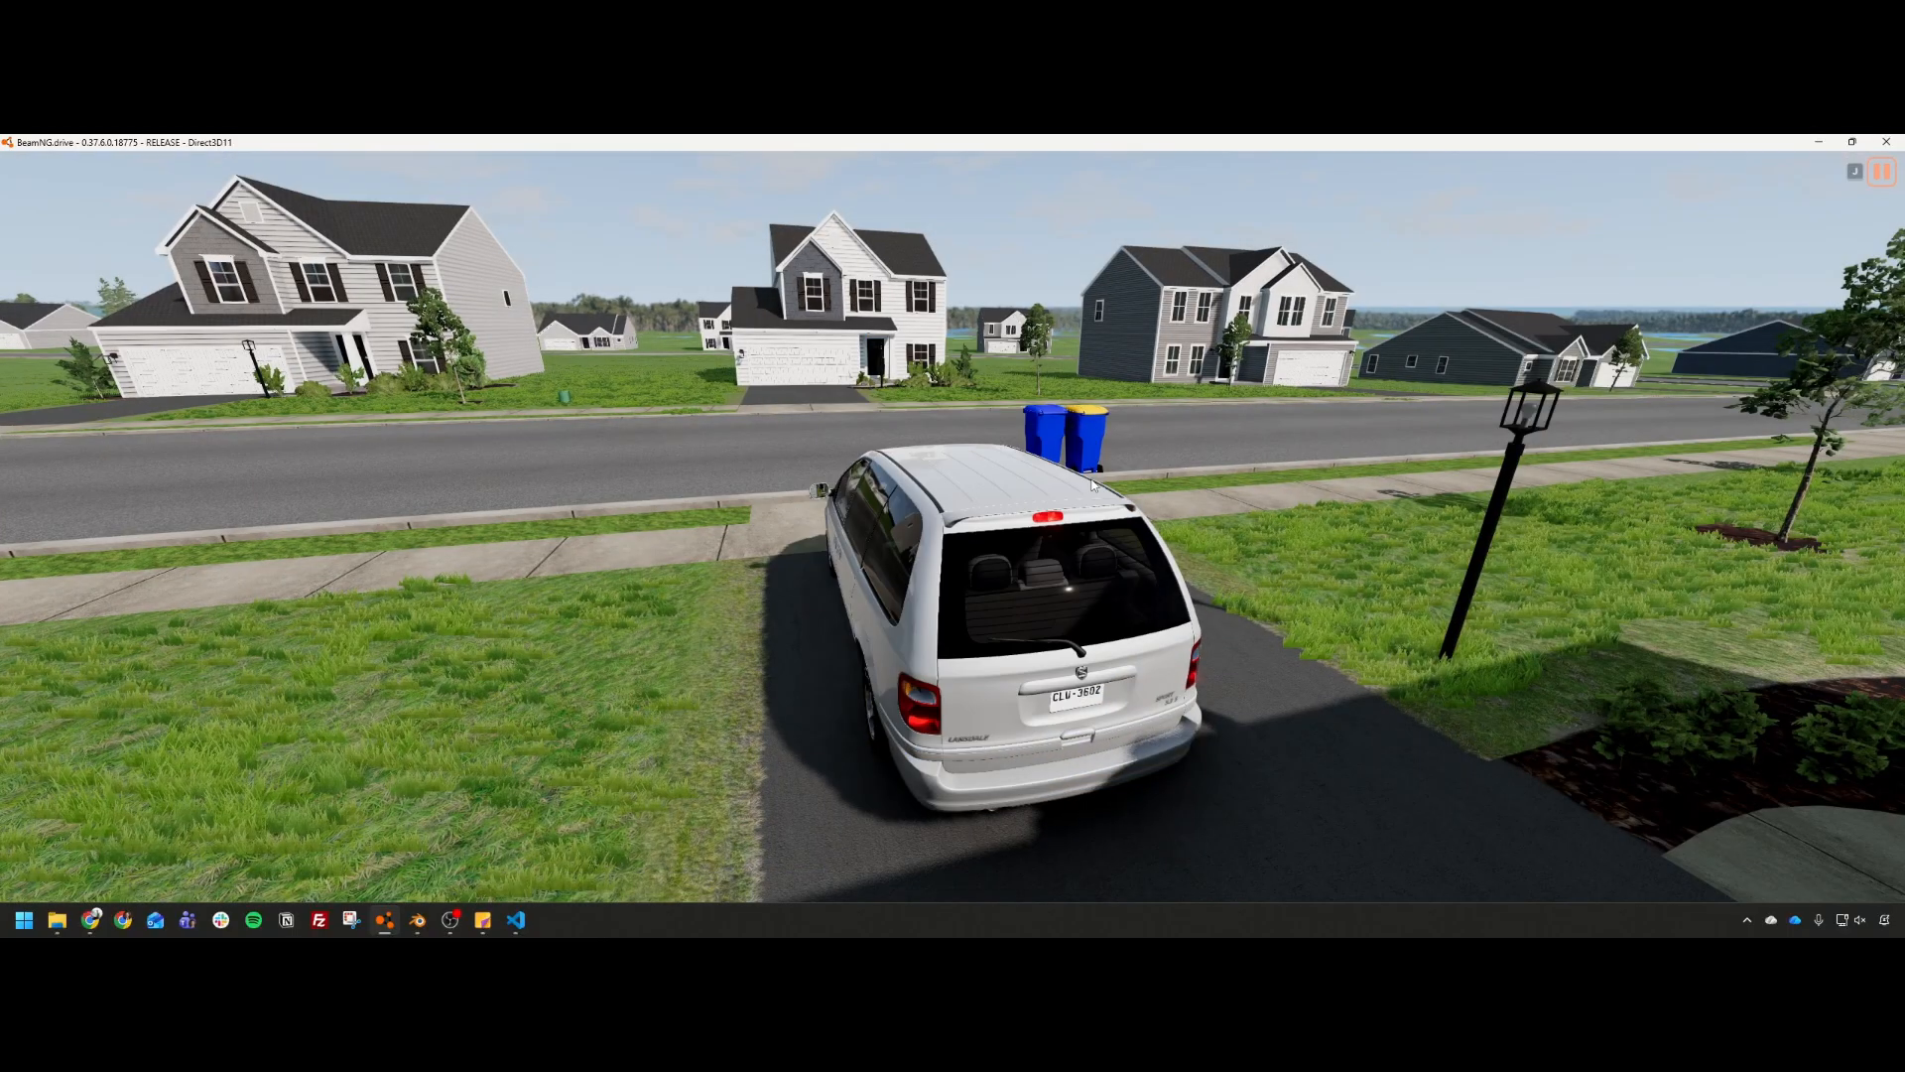
key("j")
key("w")
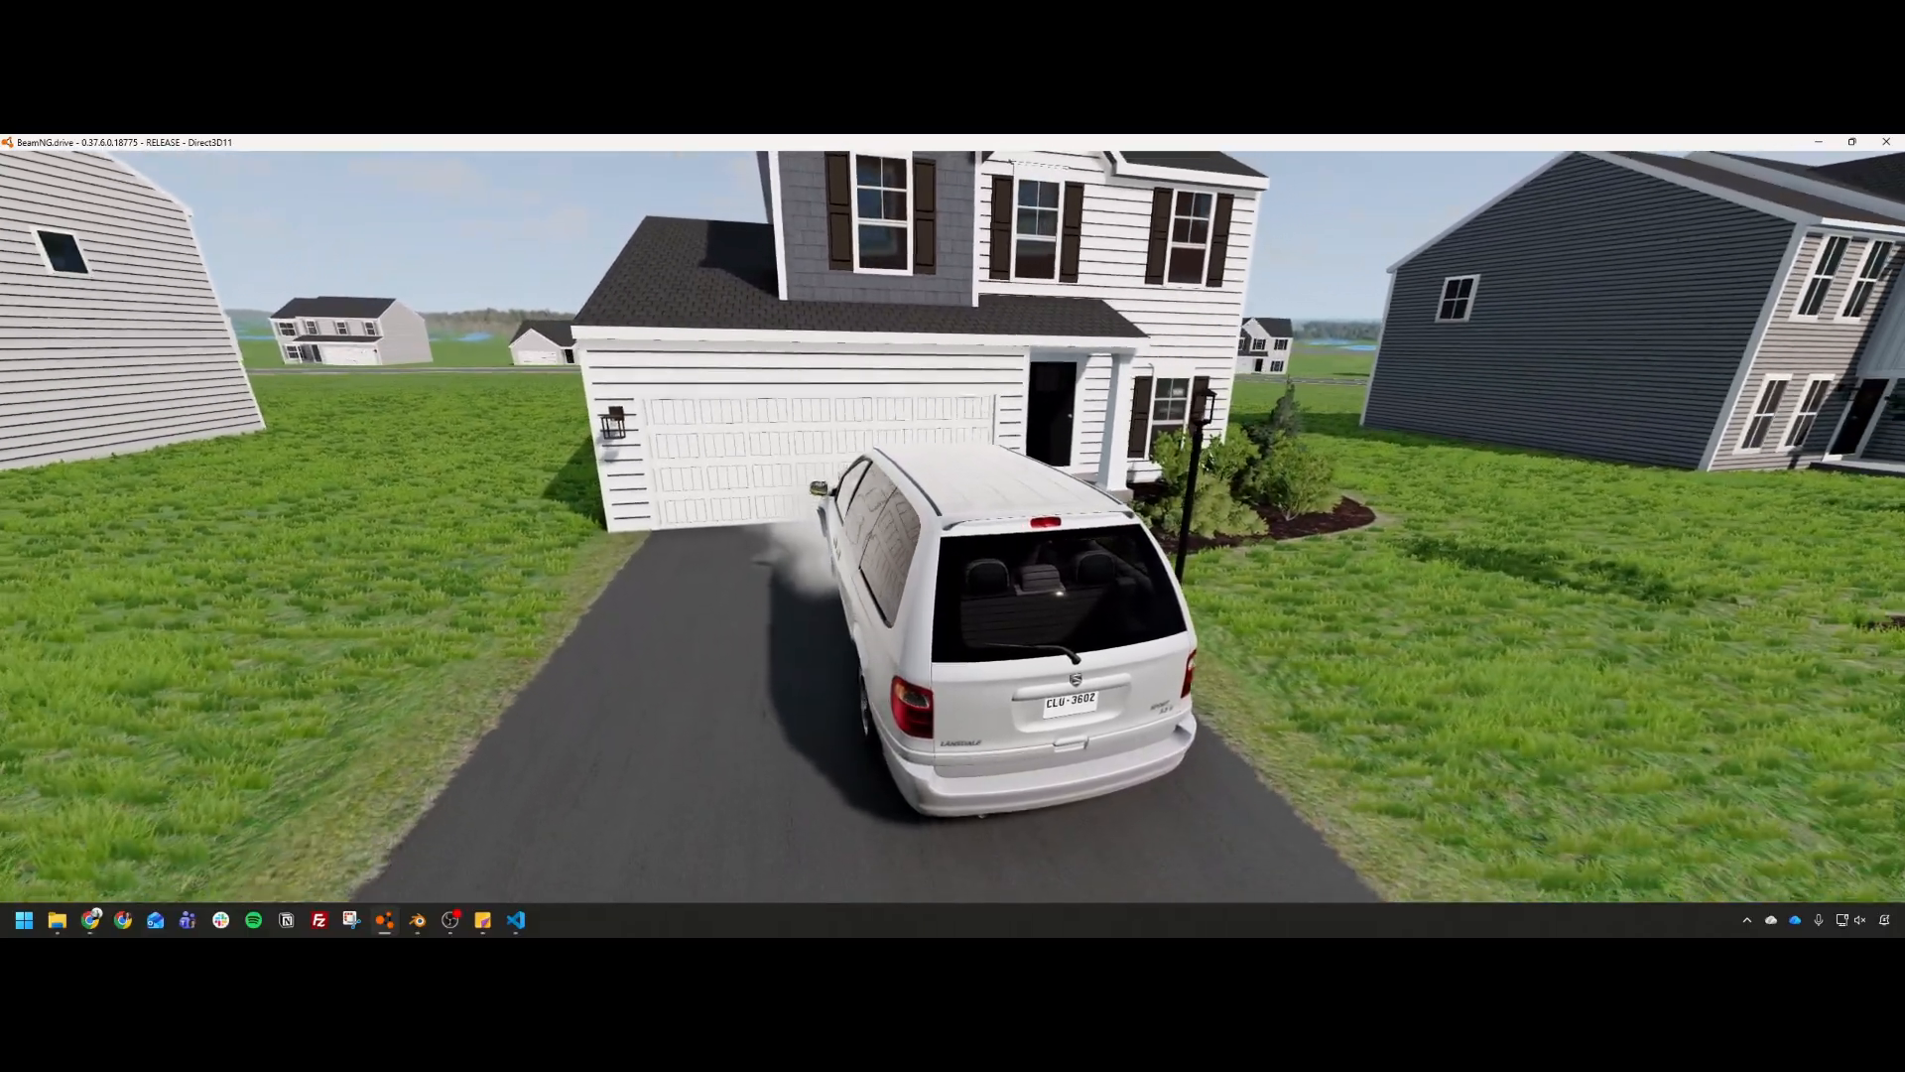
Step: Drive the van back to the green house and into its front garden to test the collisions there
right_click_drag(833, 536, 714, 486)
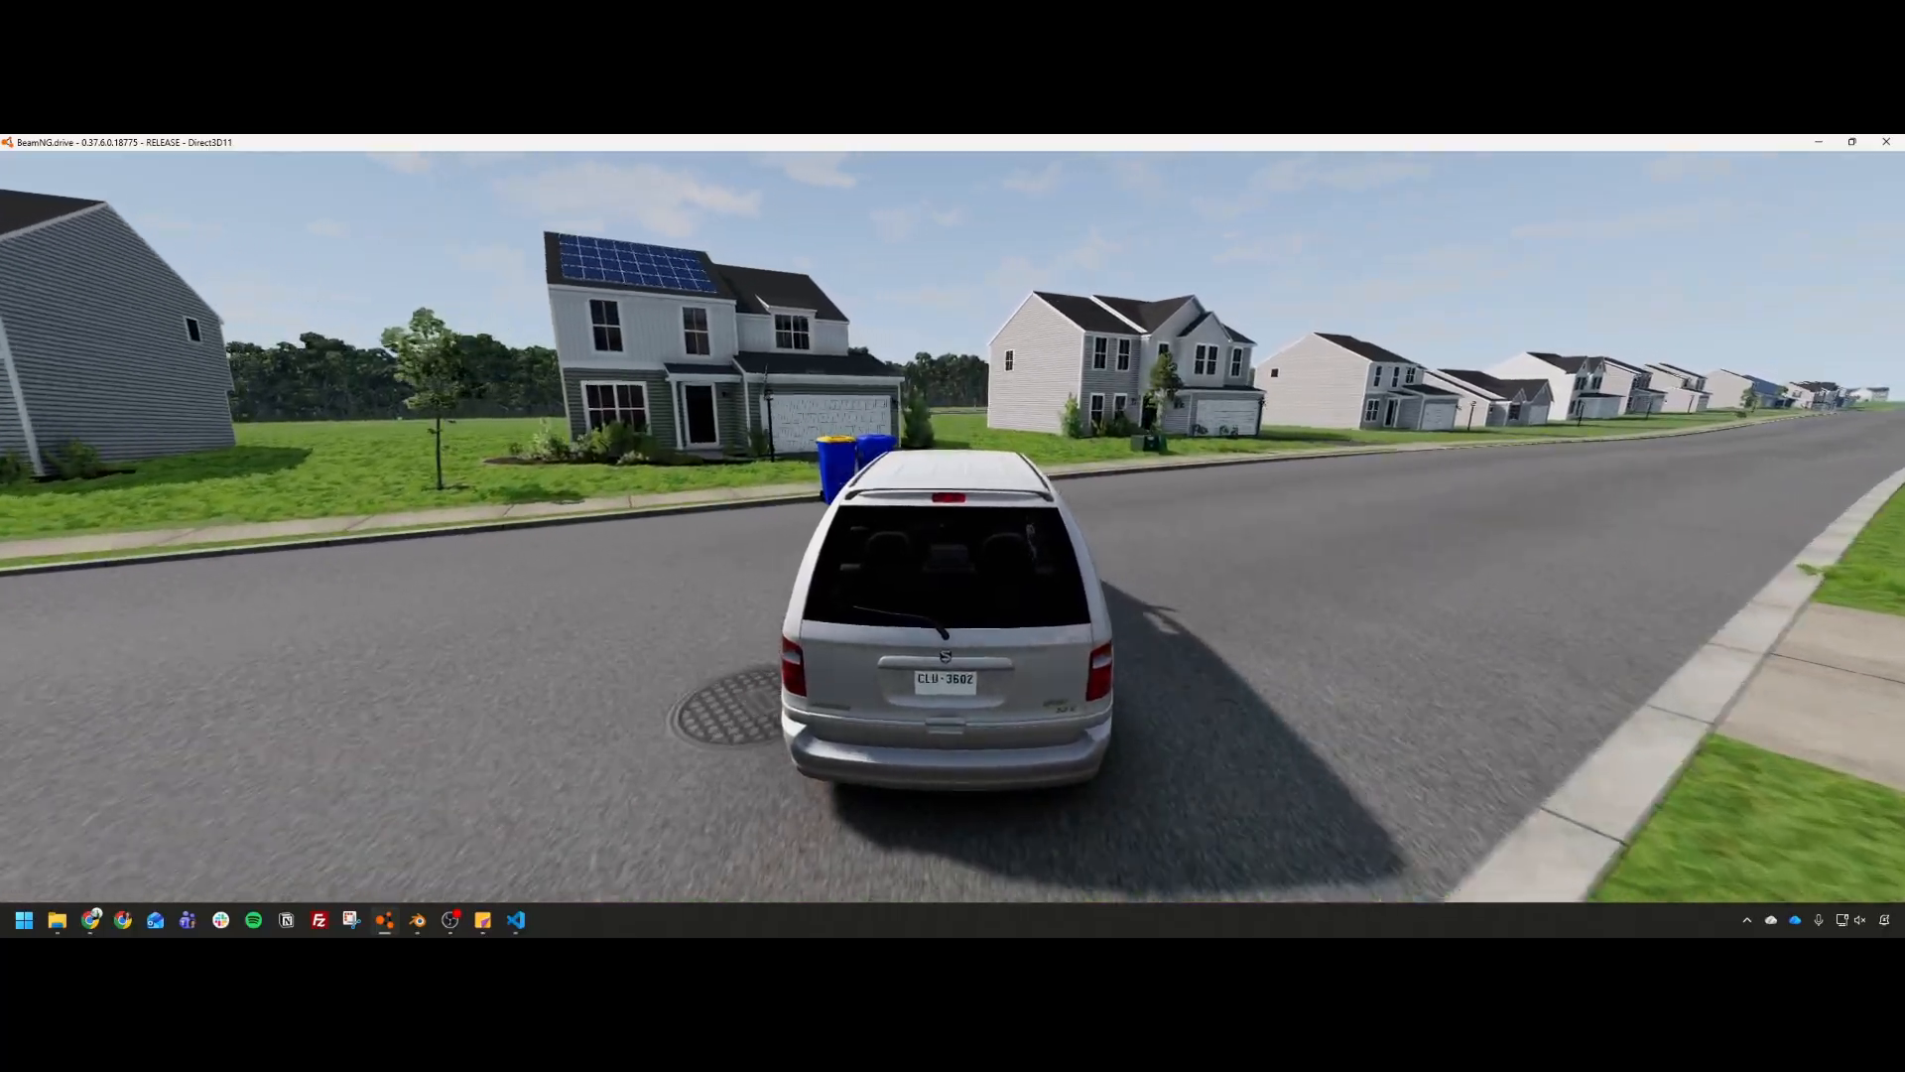
key("a")
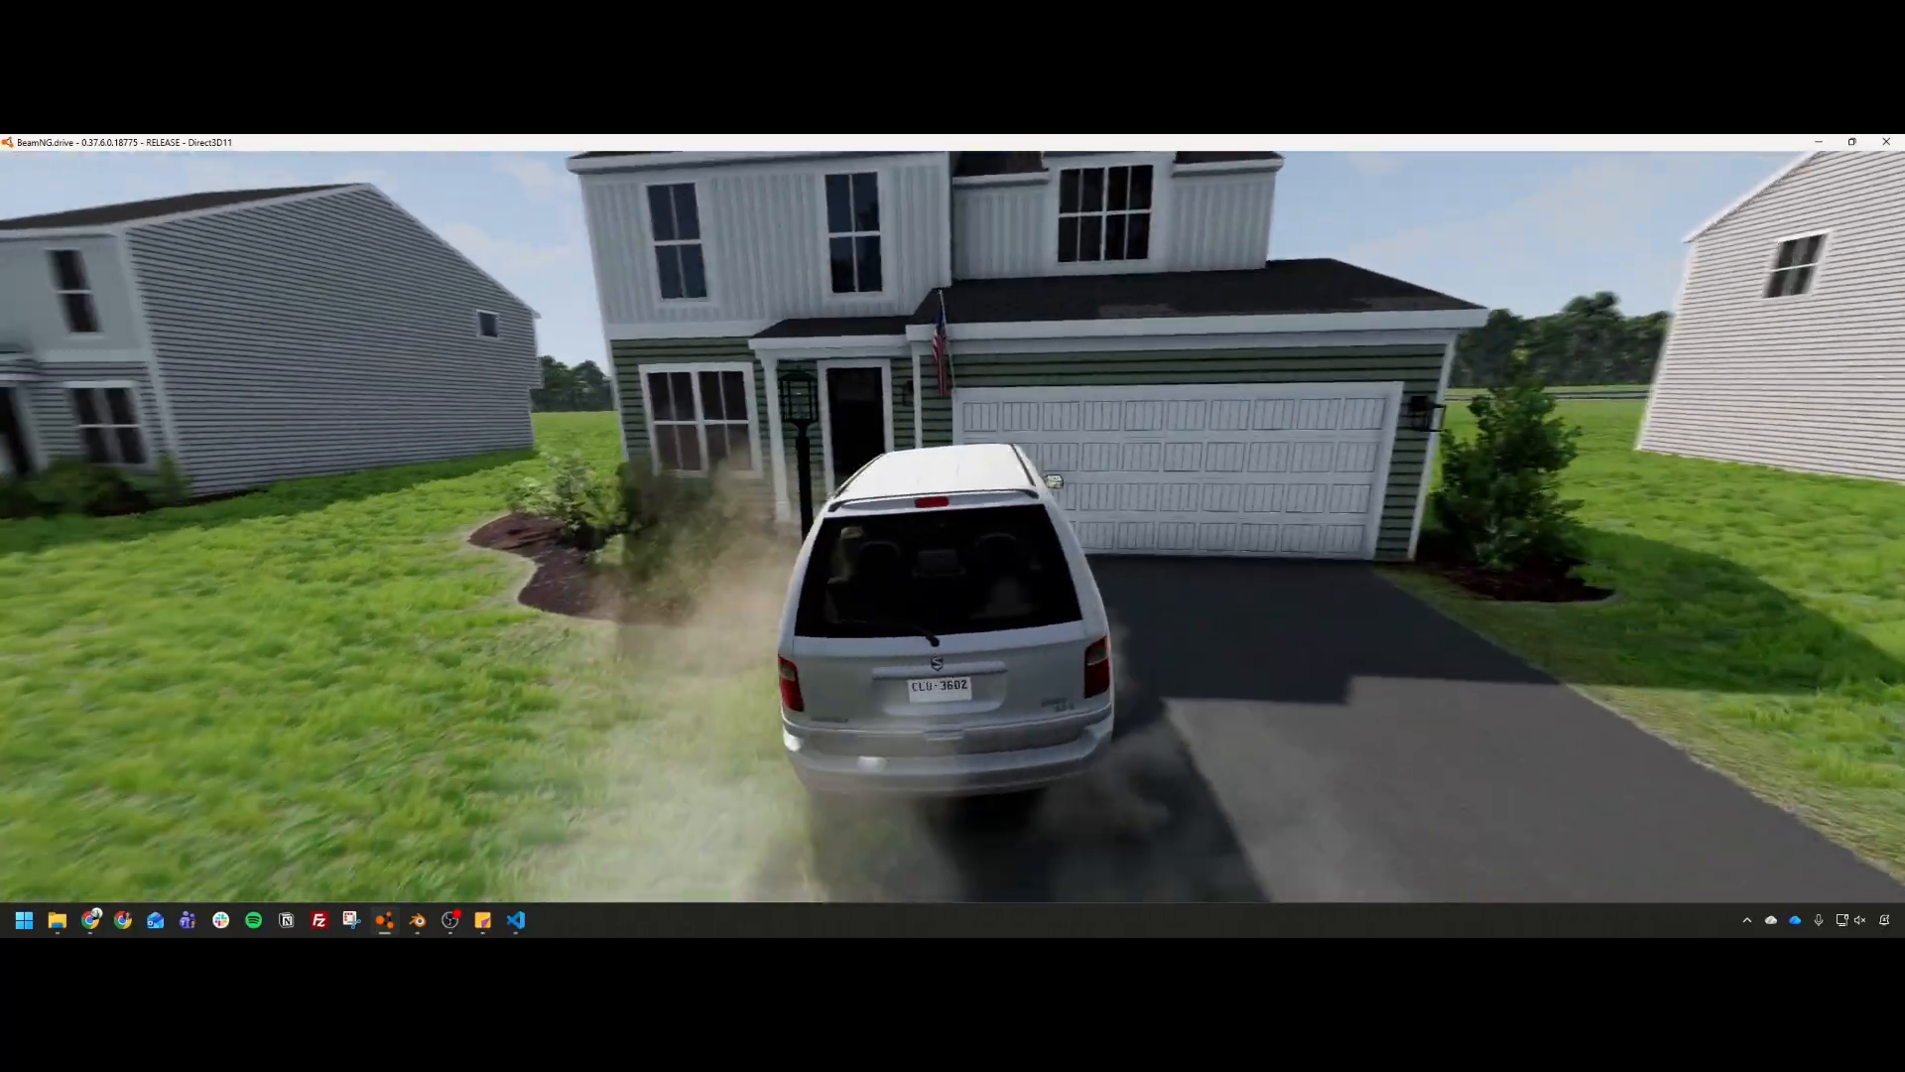
mouse_move(1085, 488)
right_mouse_down()
mouse_move(873, 496)
mouse_move(1271, 471)
mouse_move(1085, 489)
right_mouse_up()
key("w")
key("a")
key("s")
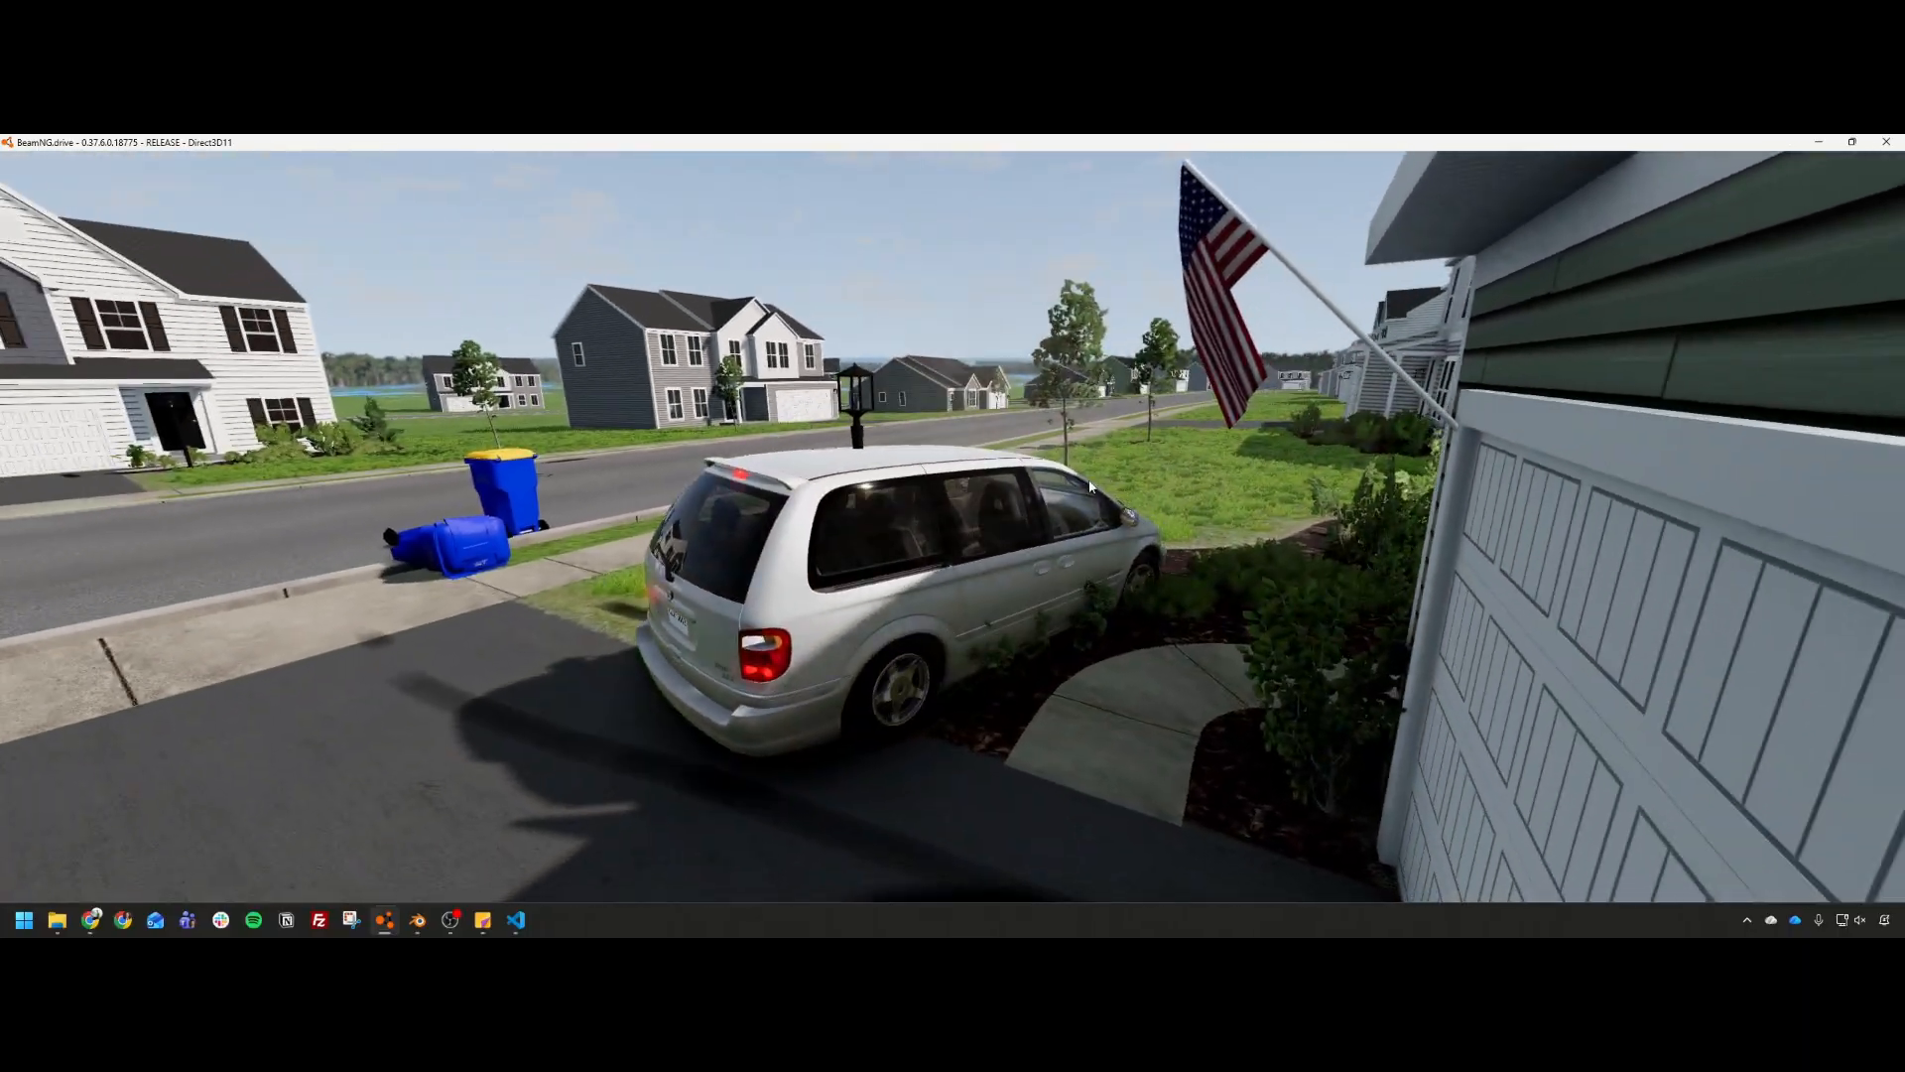
key("w")
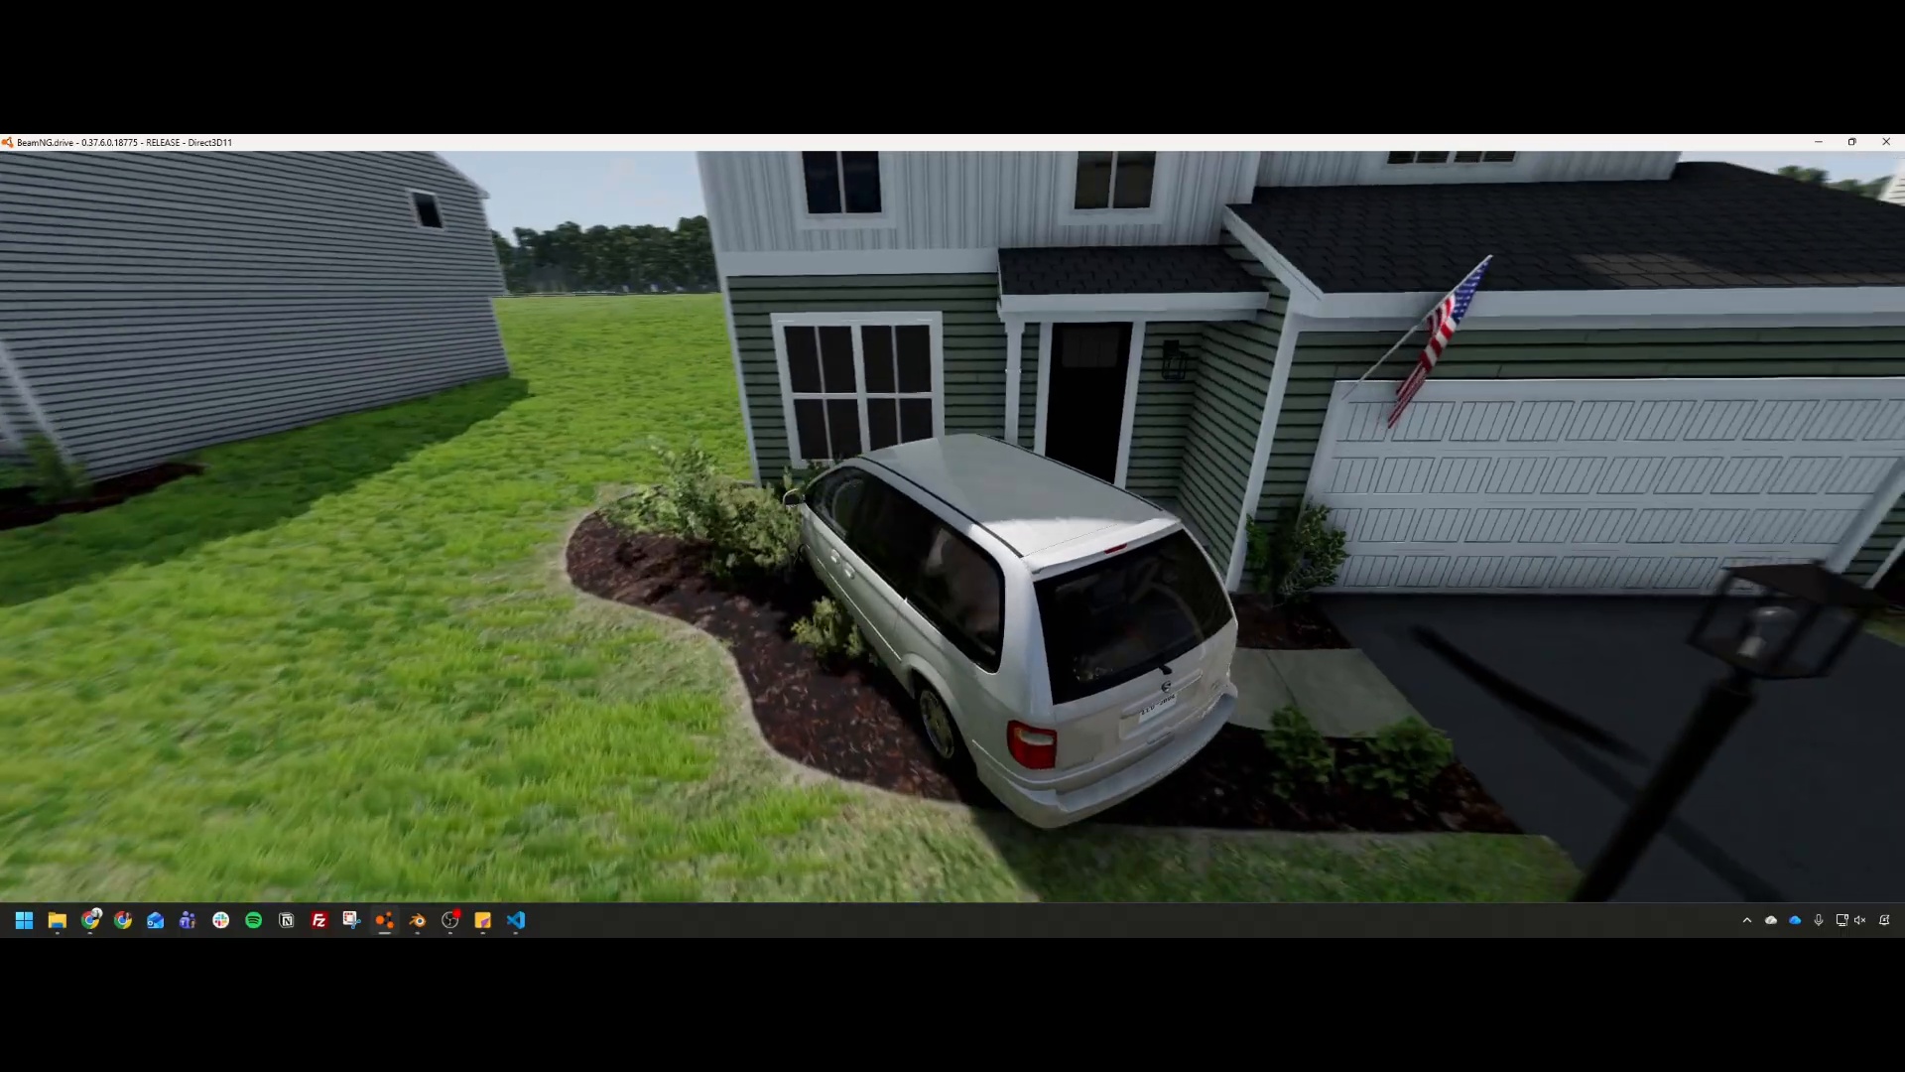
Step: Reopen the world editor and set the collisionType of the lamp post beside the van to Visible Mesh Final
right_click_drag(922, 516, 1119, 511)
key("F11")
key("w")
left_click(1120, 516)
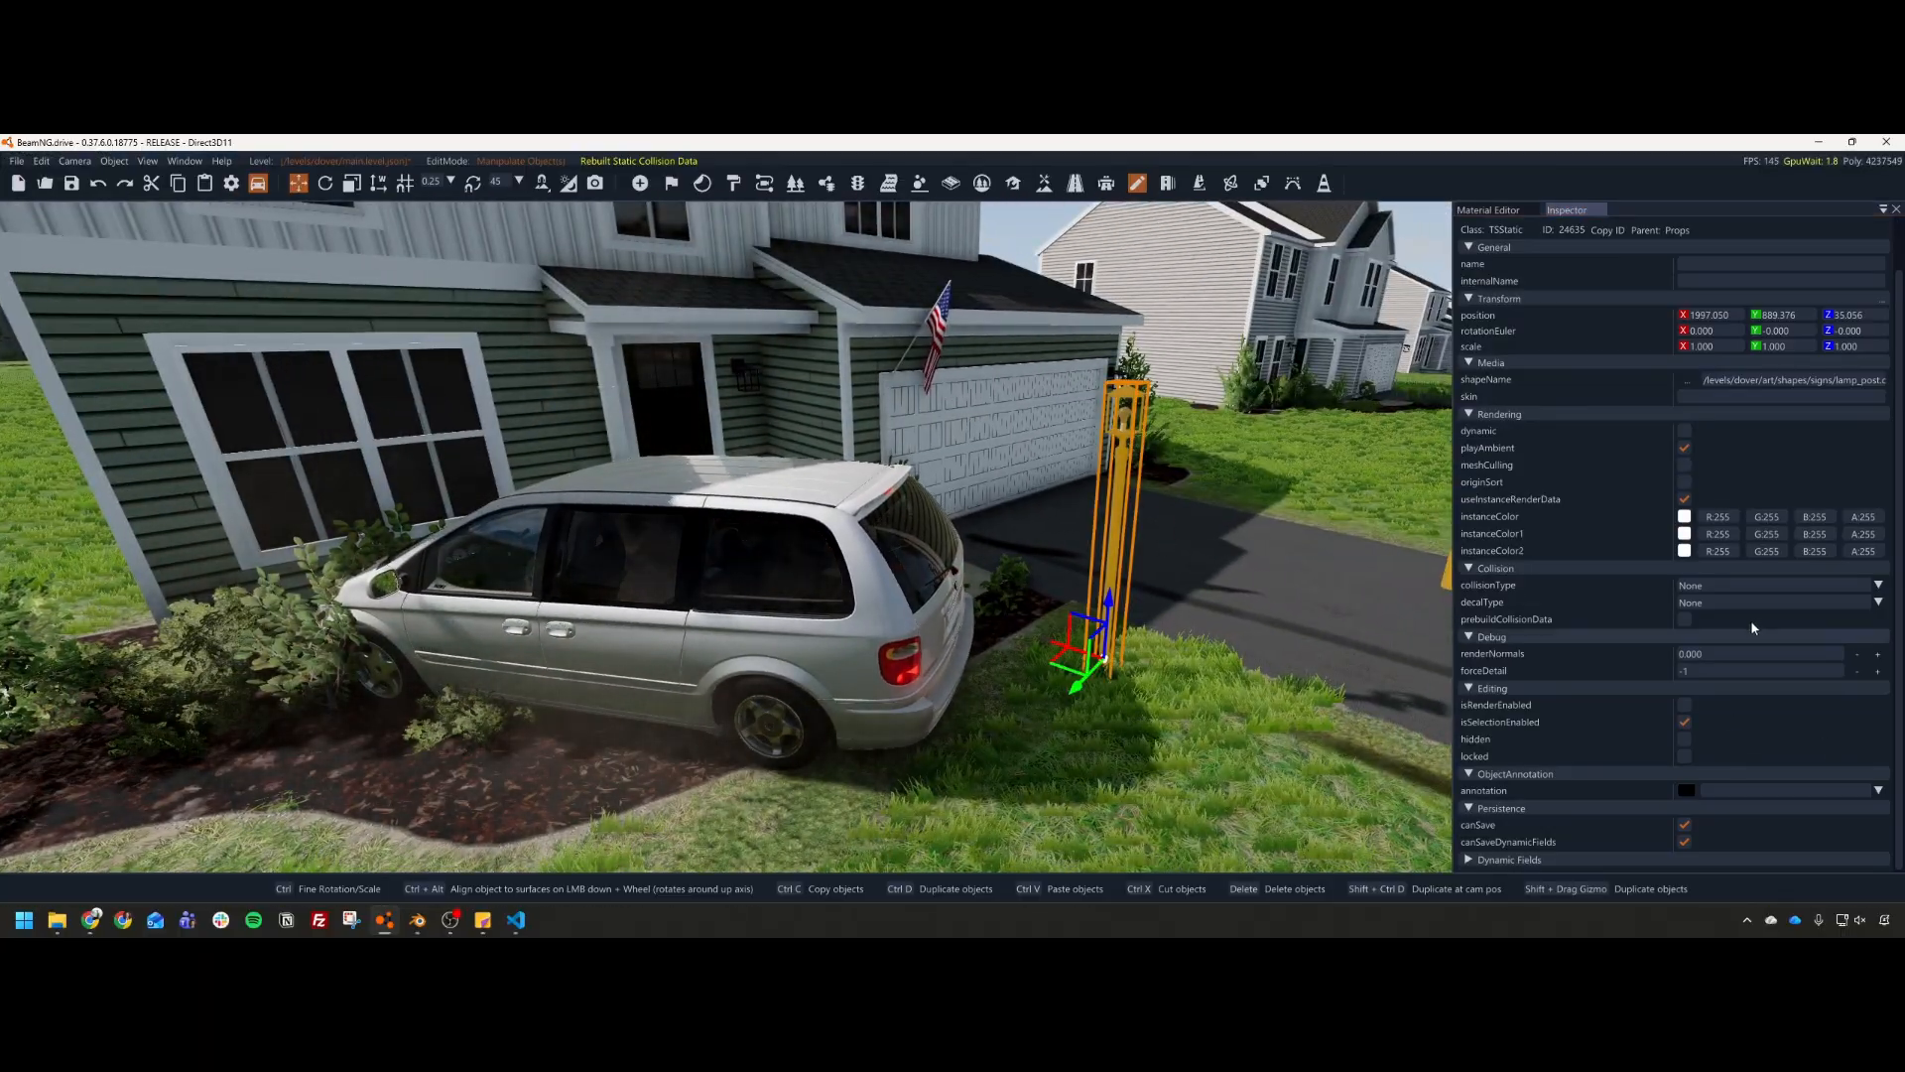
left_click(1733, 585)
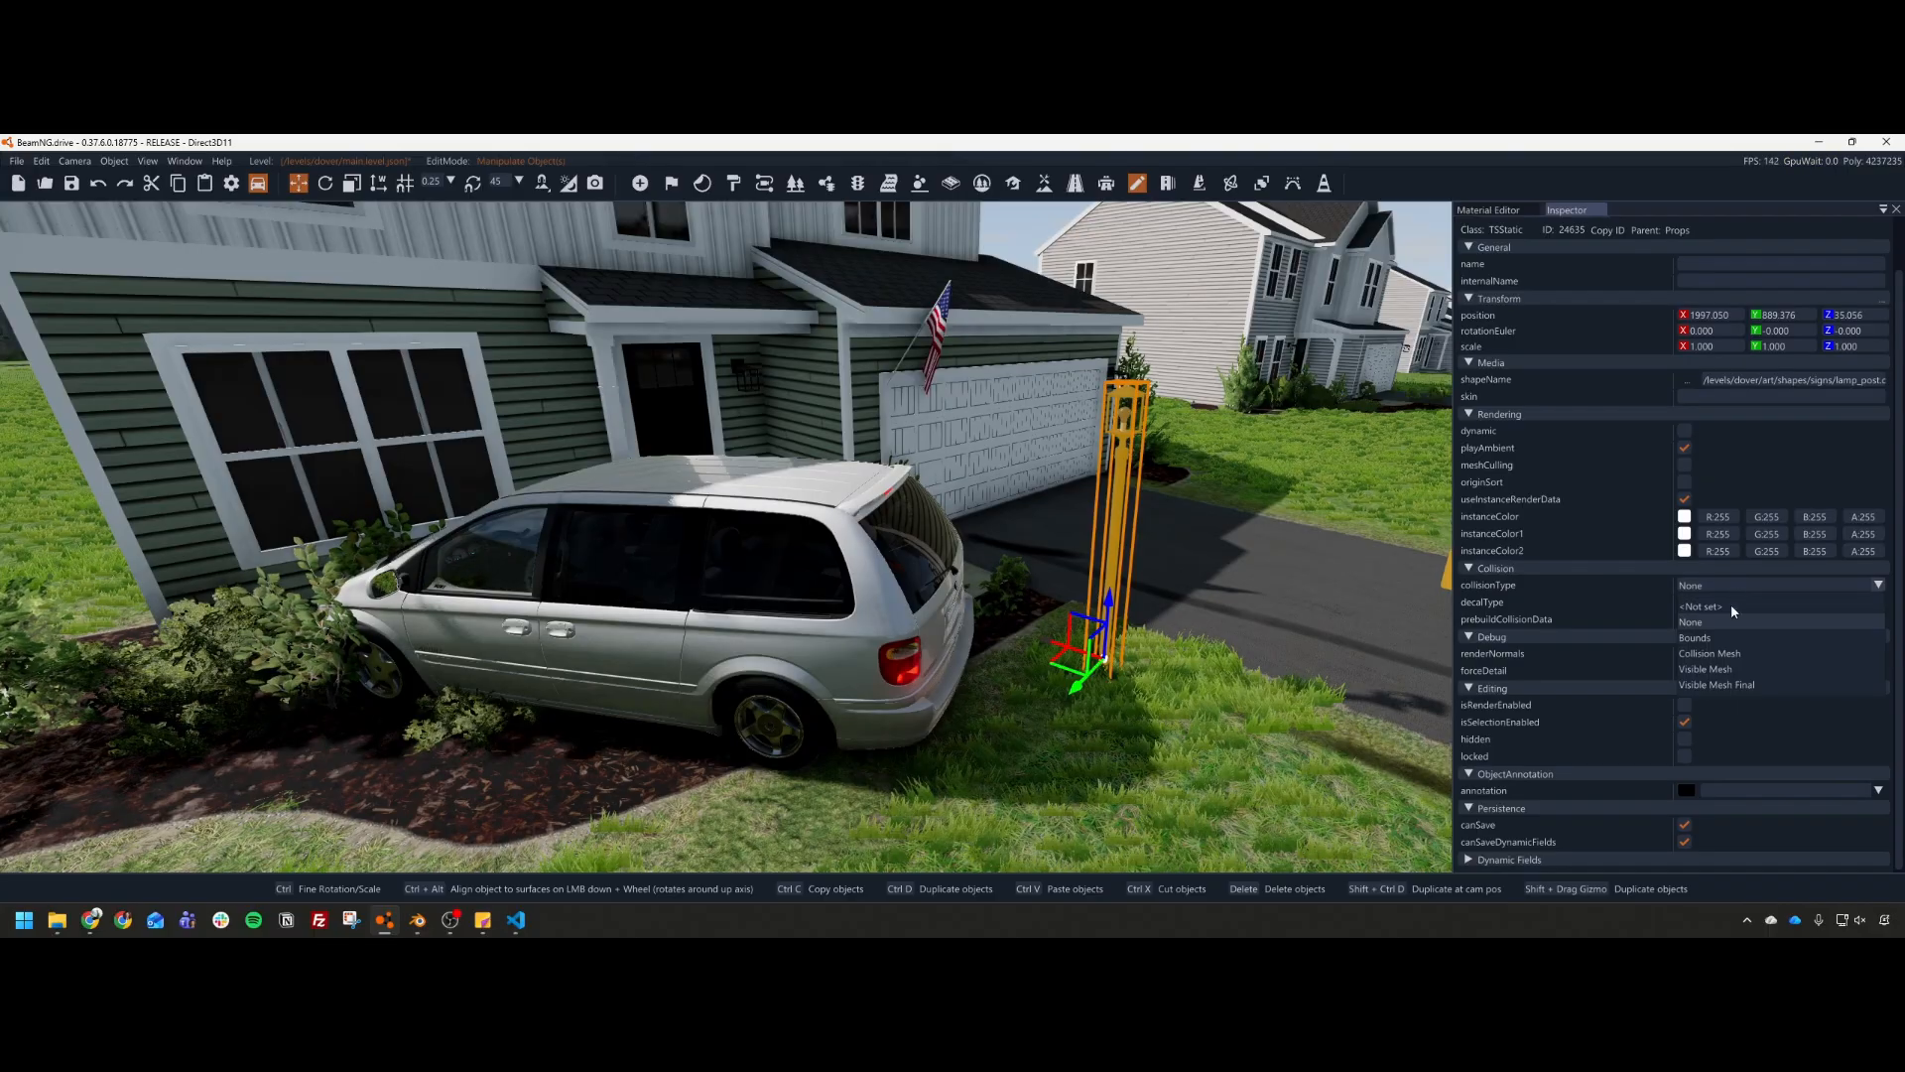
left_click(1720, 688)
left_click(1258, 599)
Step: Examine the green house, the van and the lamp post from farther back
key("w")
right_click_drag(1258, 600, 850, 611)
key("s")
key("w")
key("s")
key("a")
key("w")
scroll(849, 610, "down", 2)
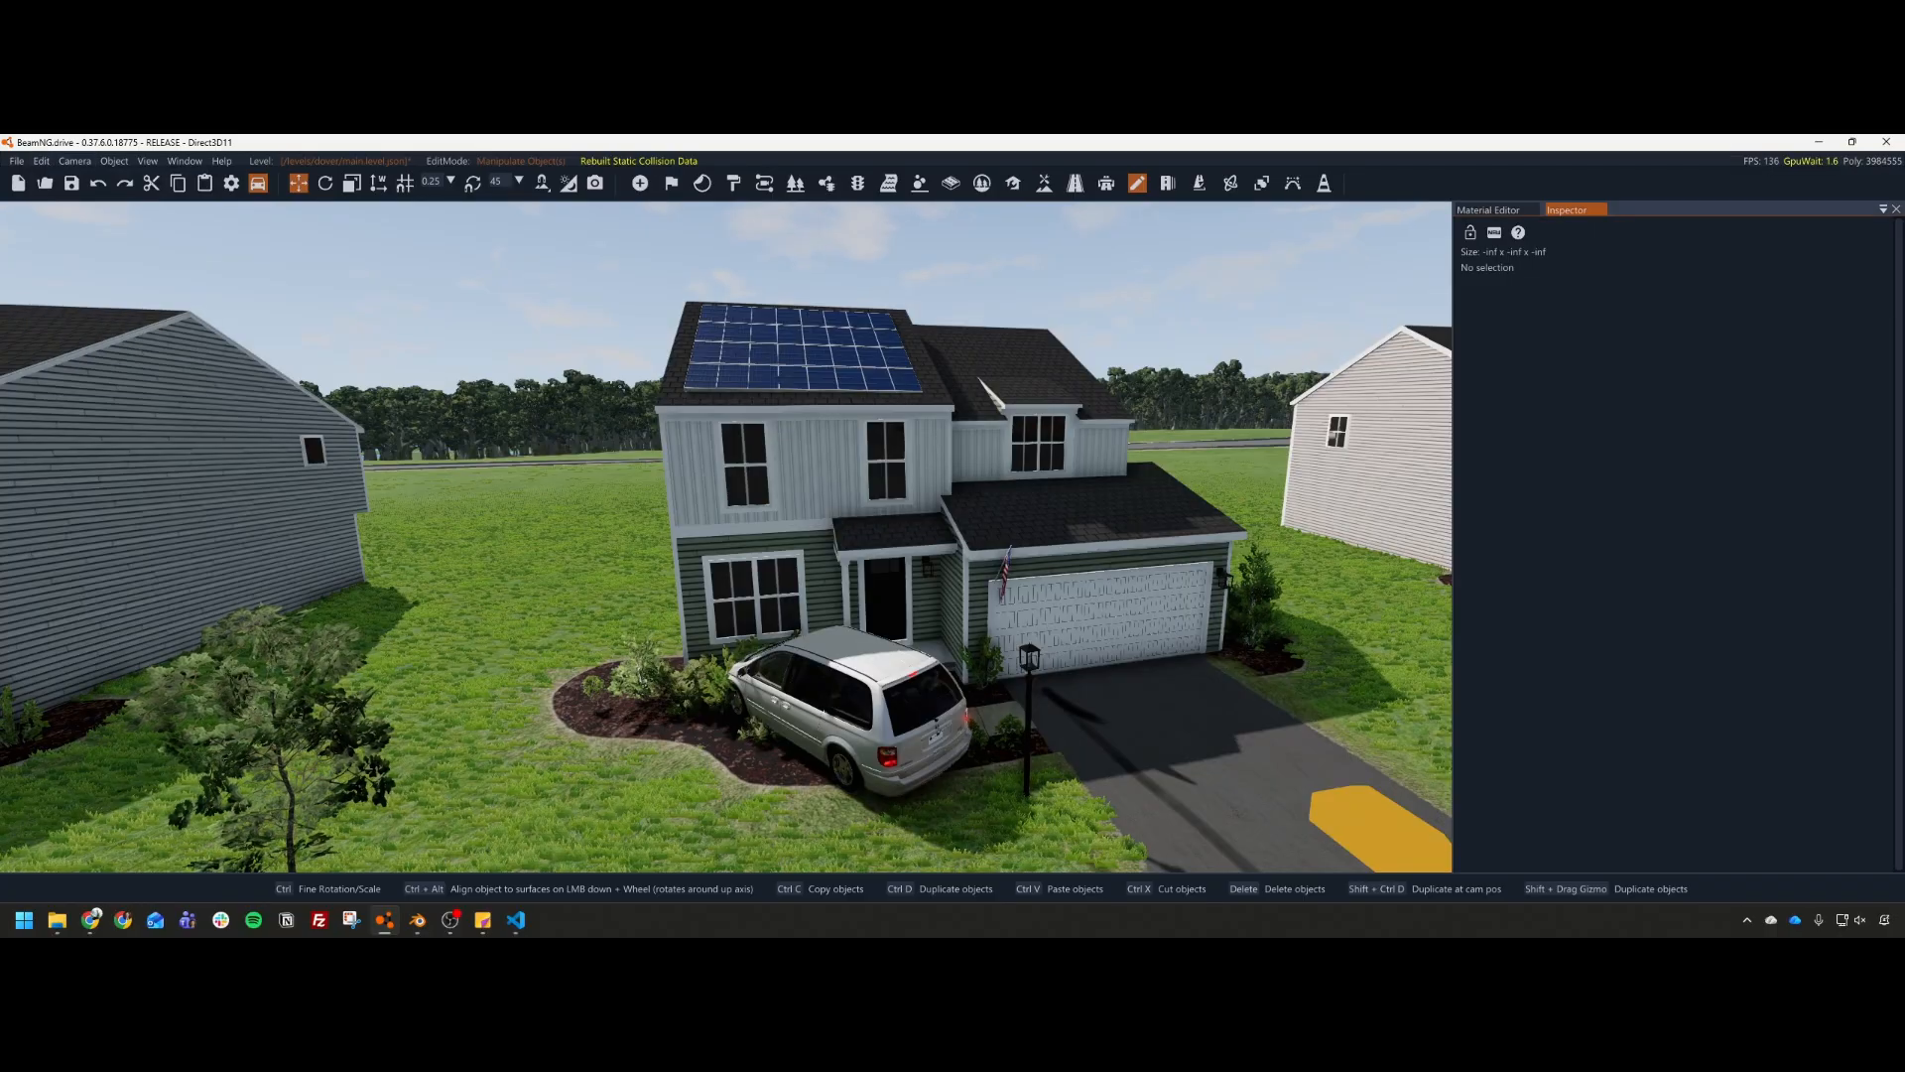
Step: Leave the world editor and drive the van around the lamp post and into the green house to test collisions
key("F11")
key("s")
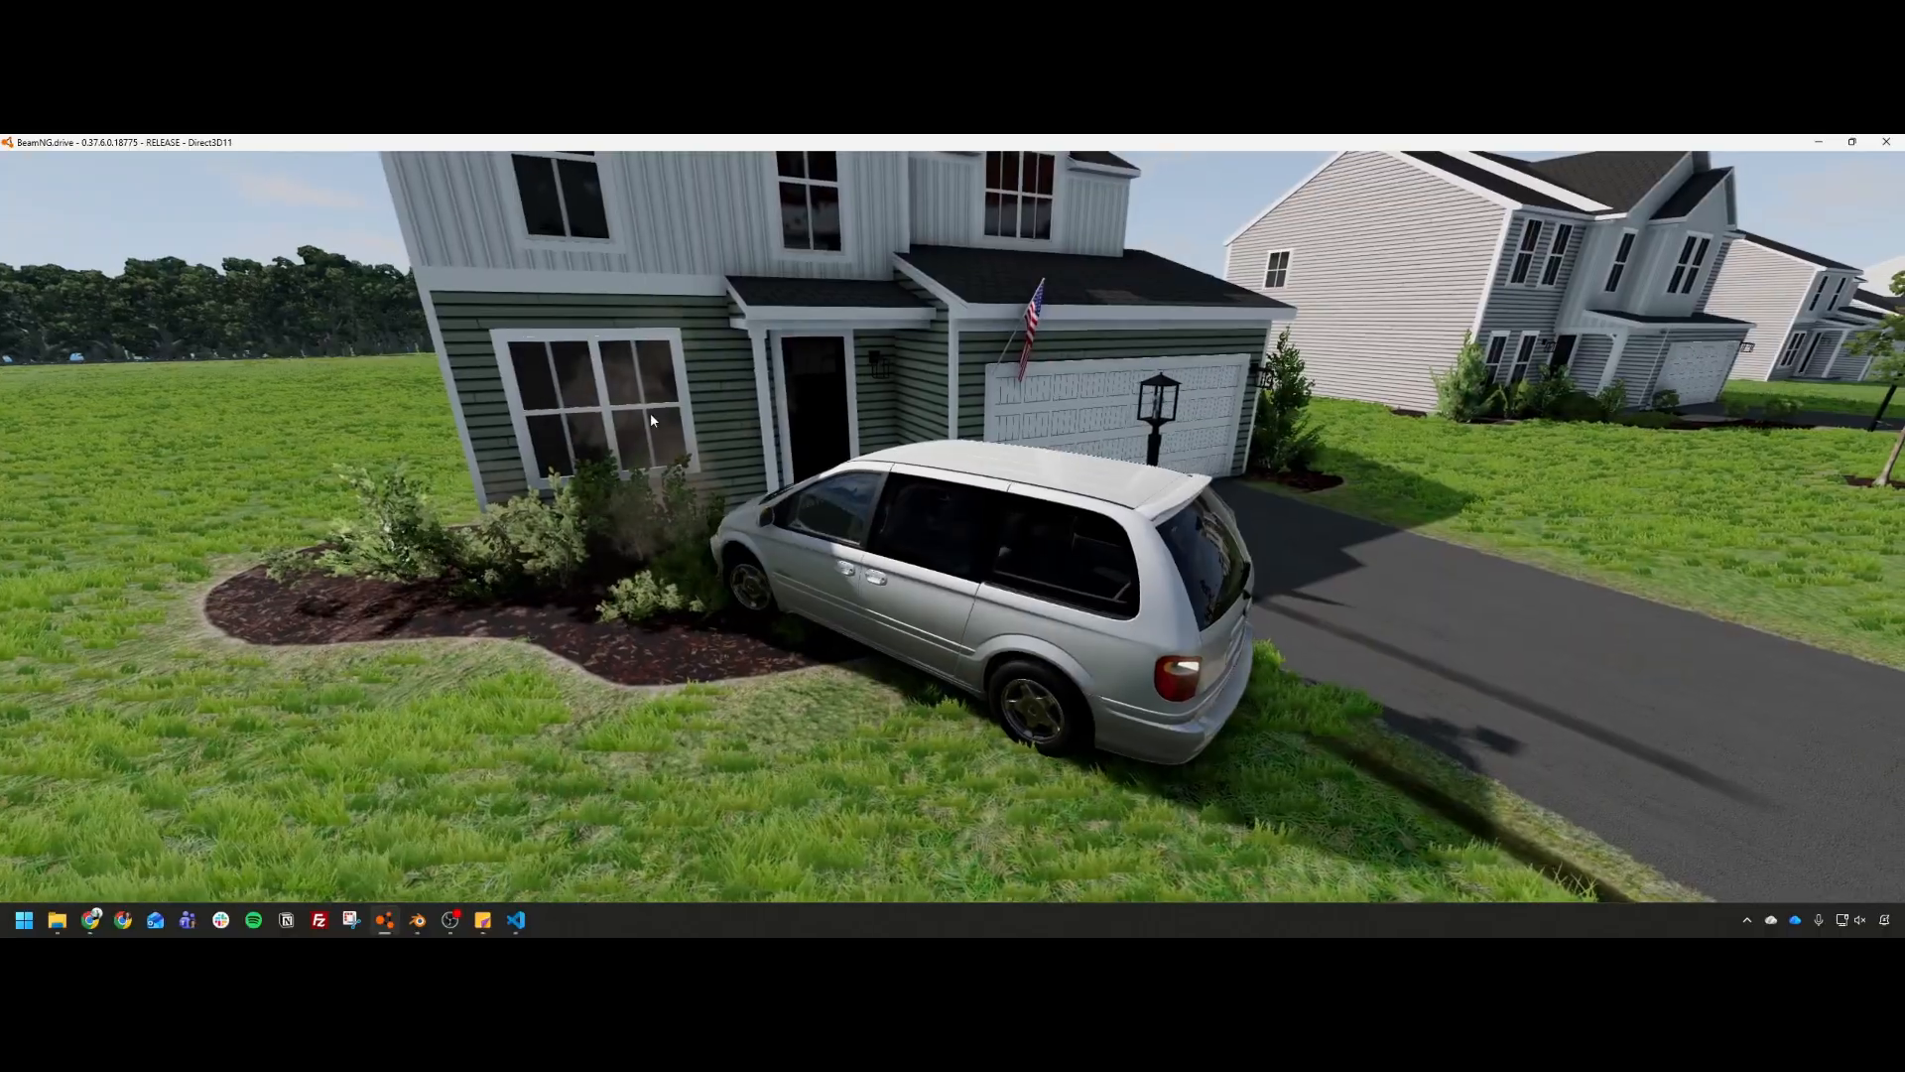
right_click_drag(651, 413, 992, 562)
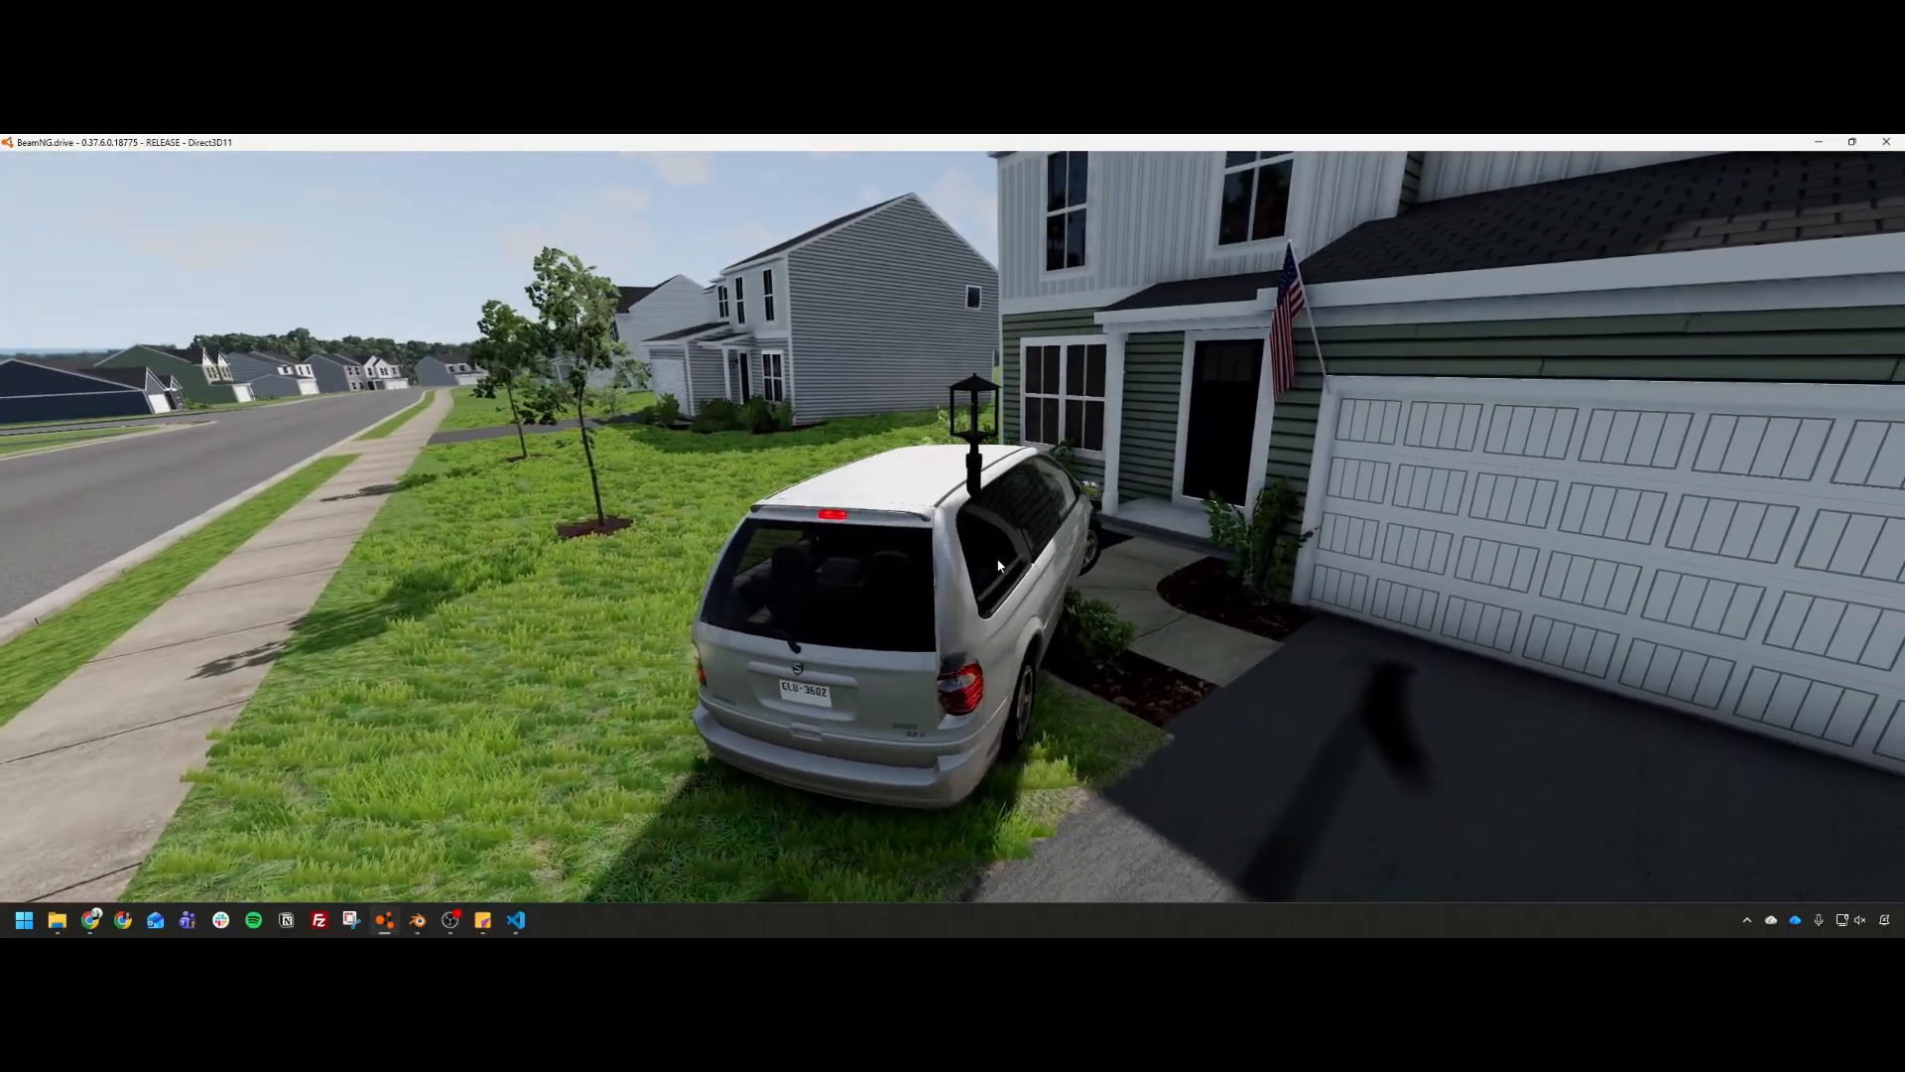
key("w")
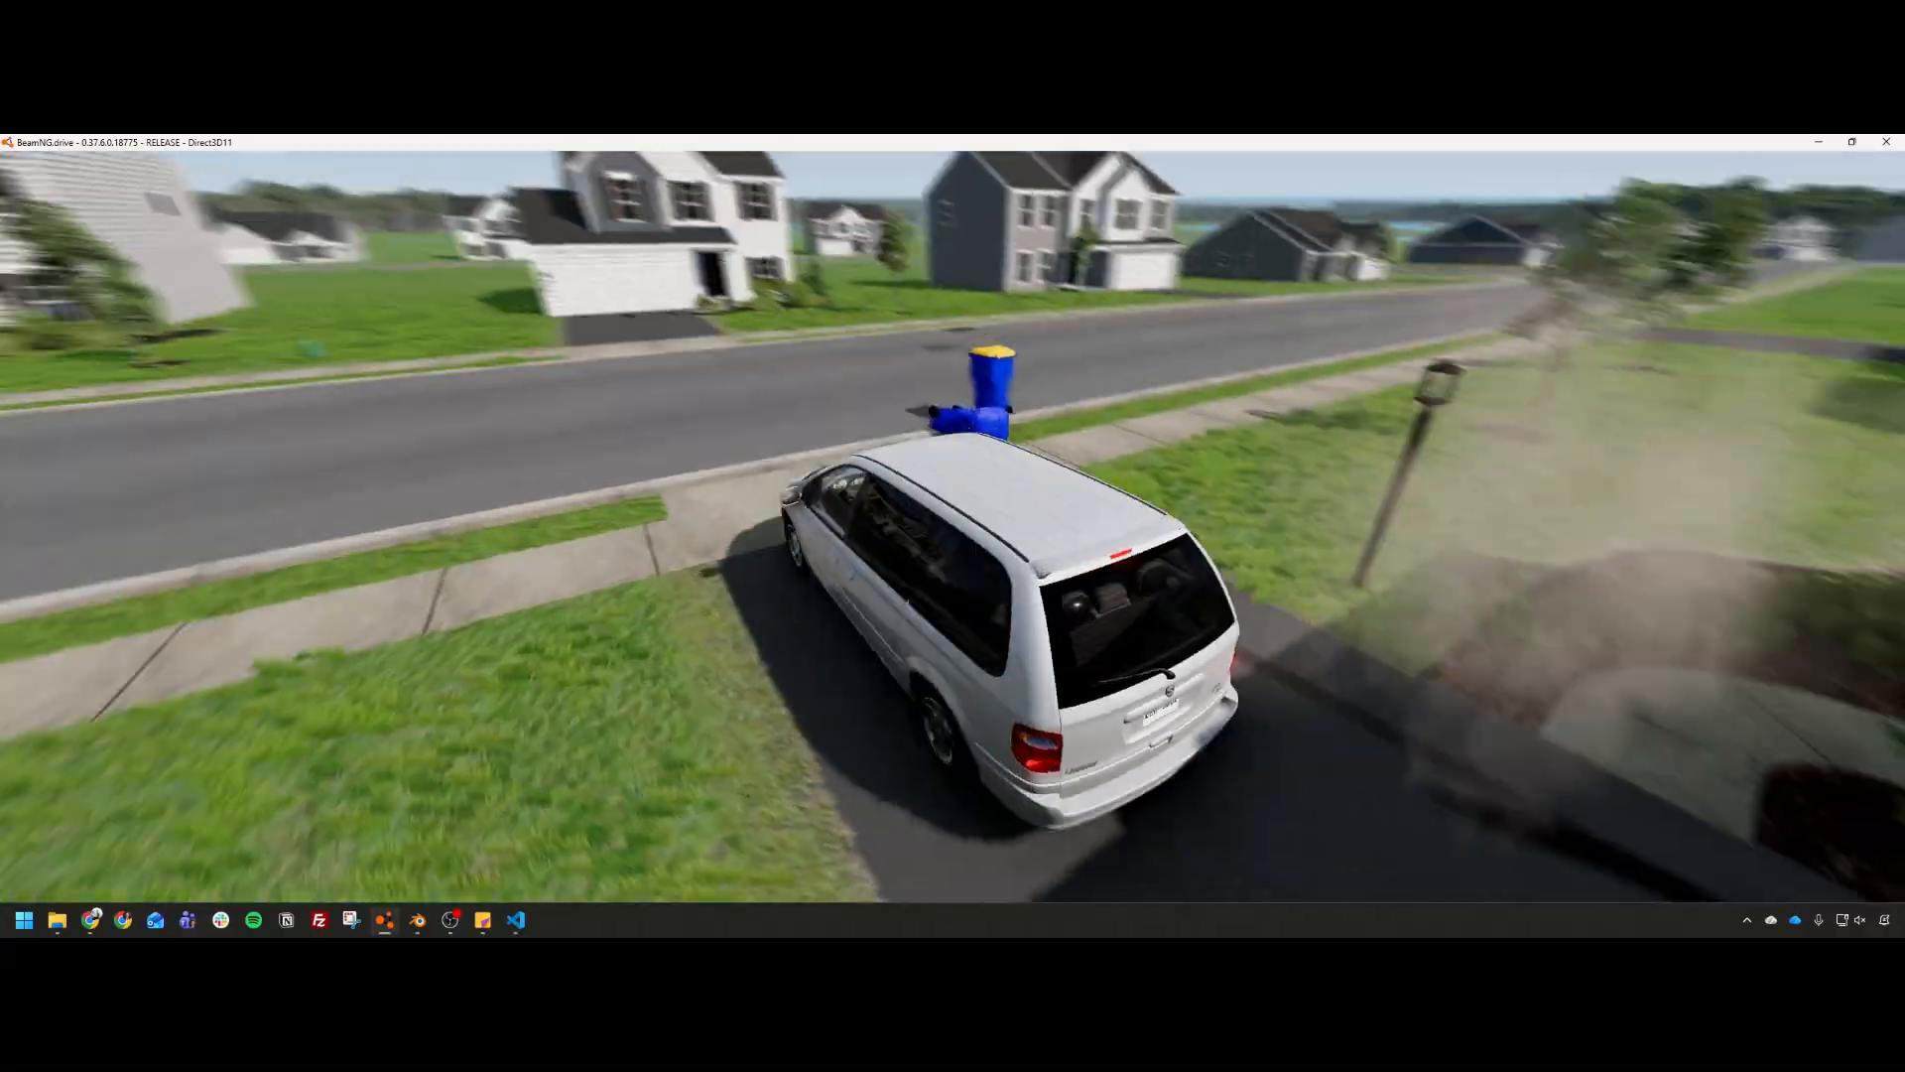
key("w")
key("d")
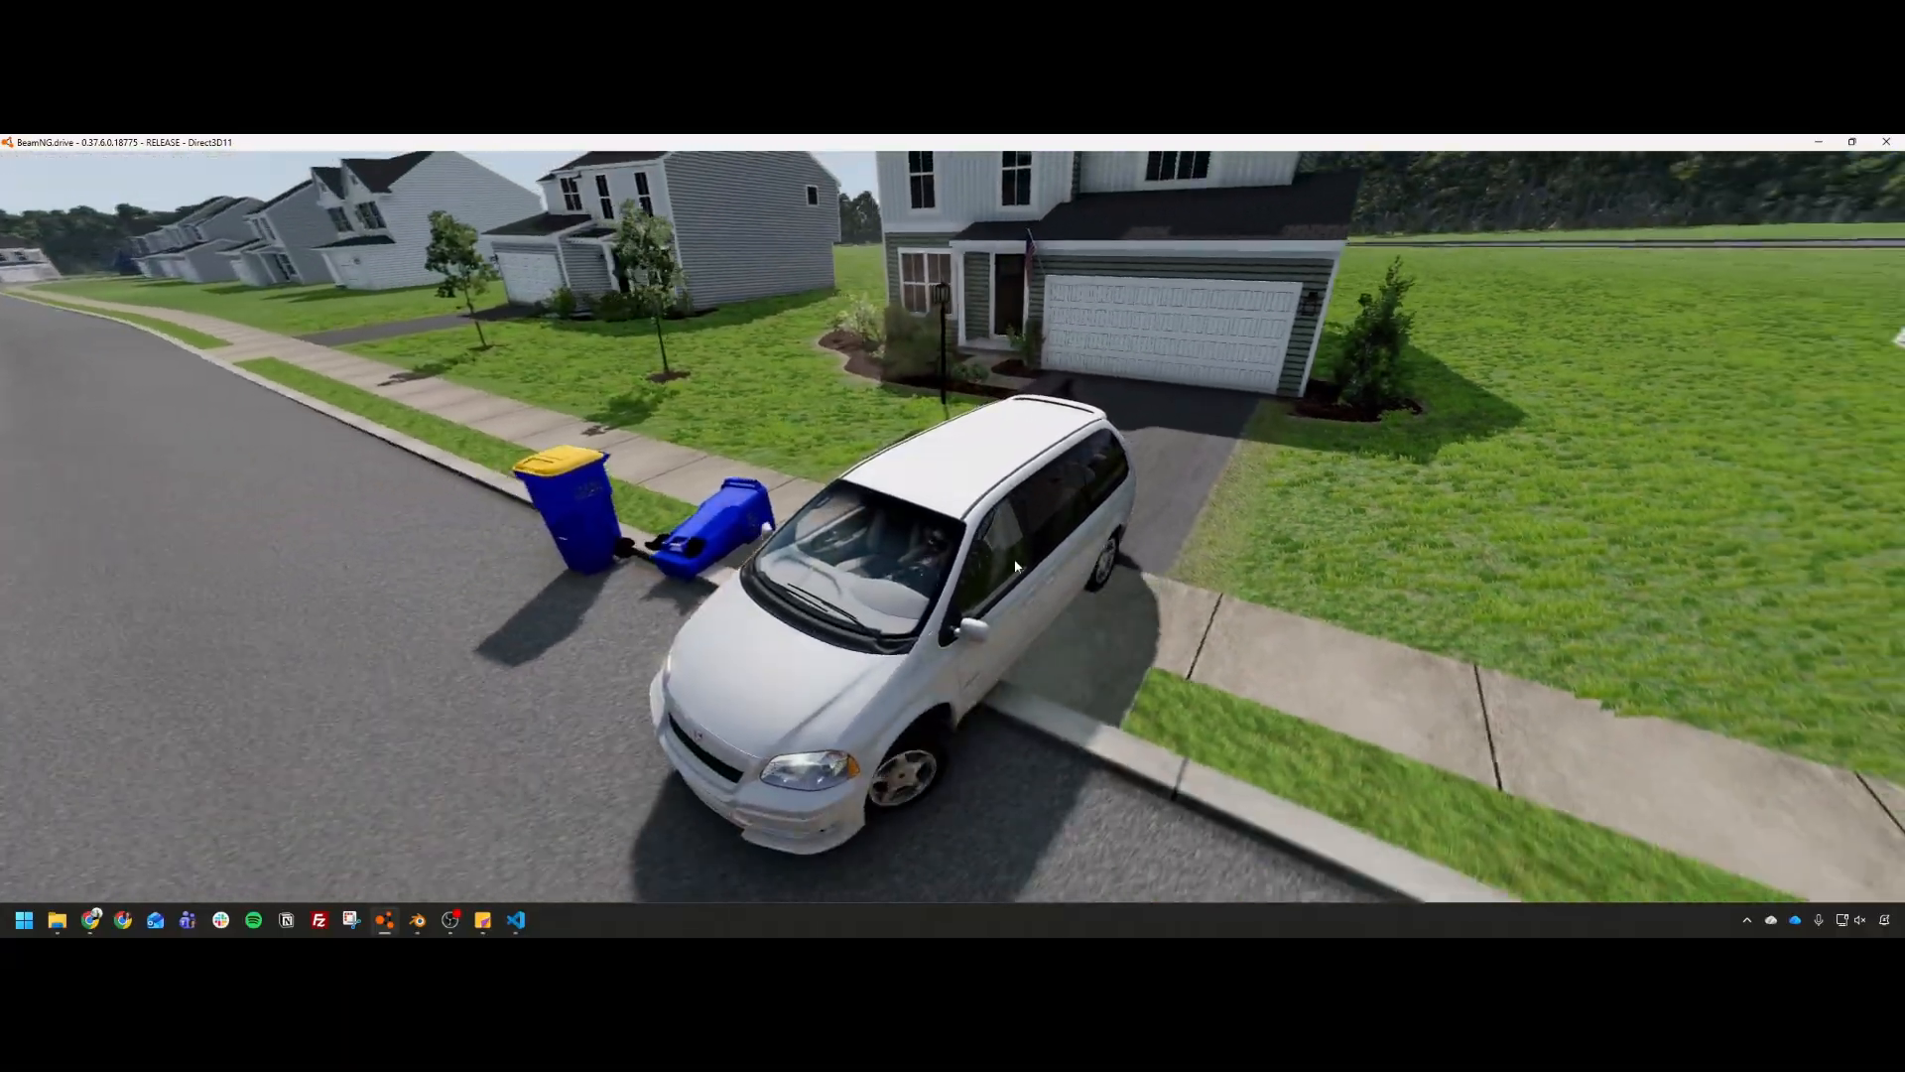
key("w")
key("d")
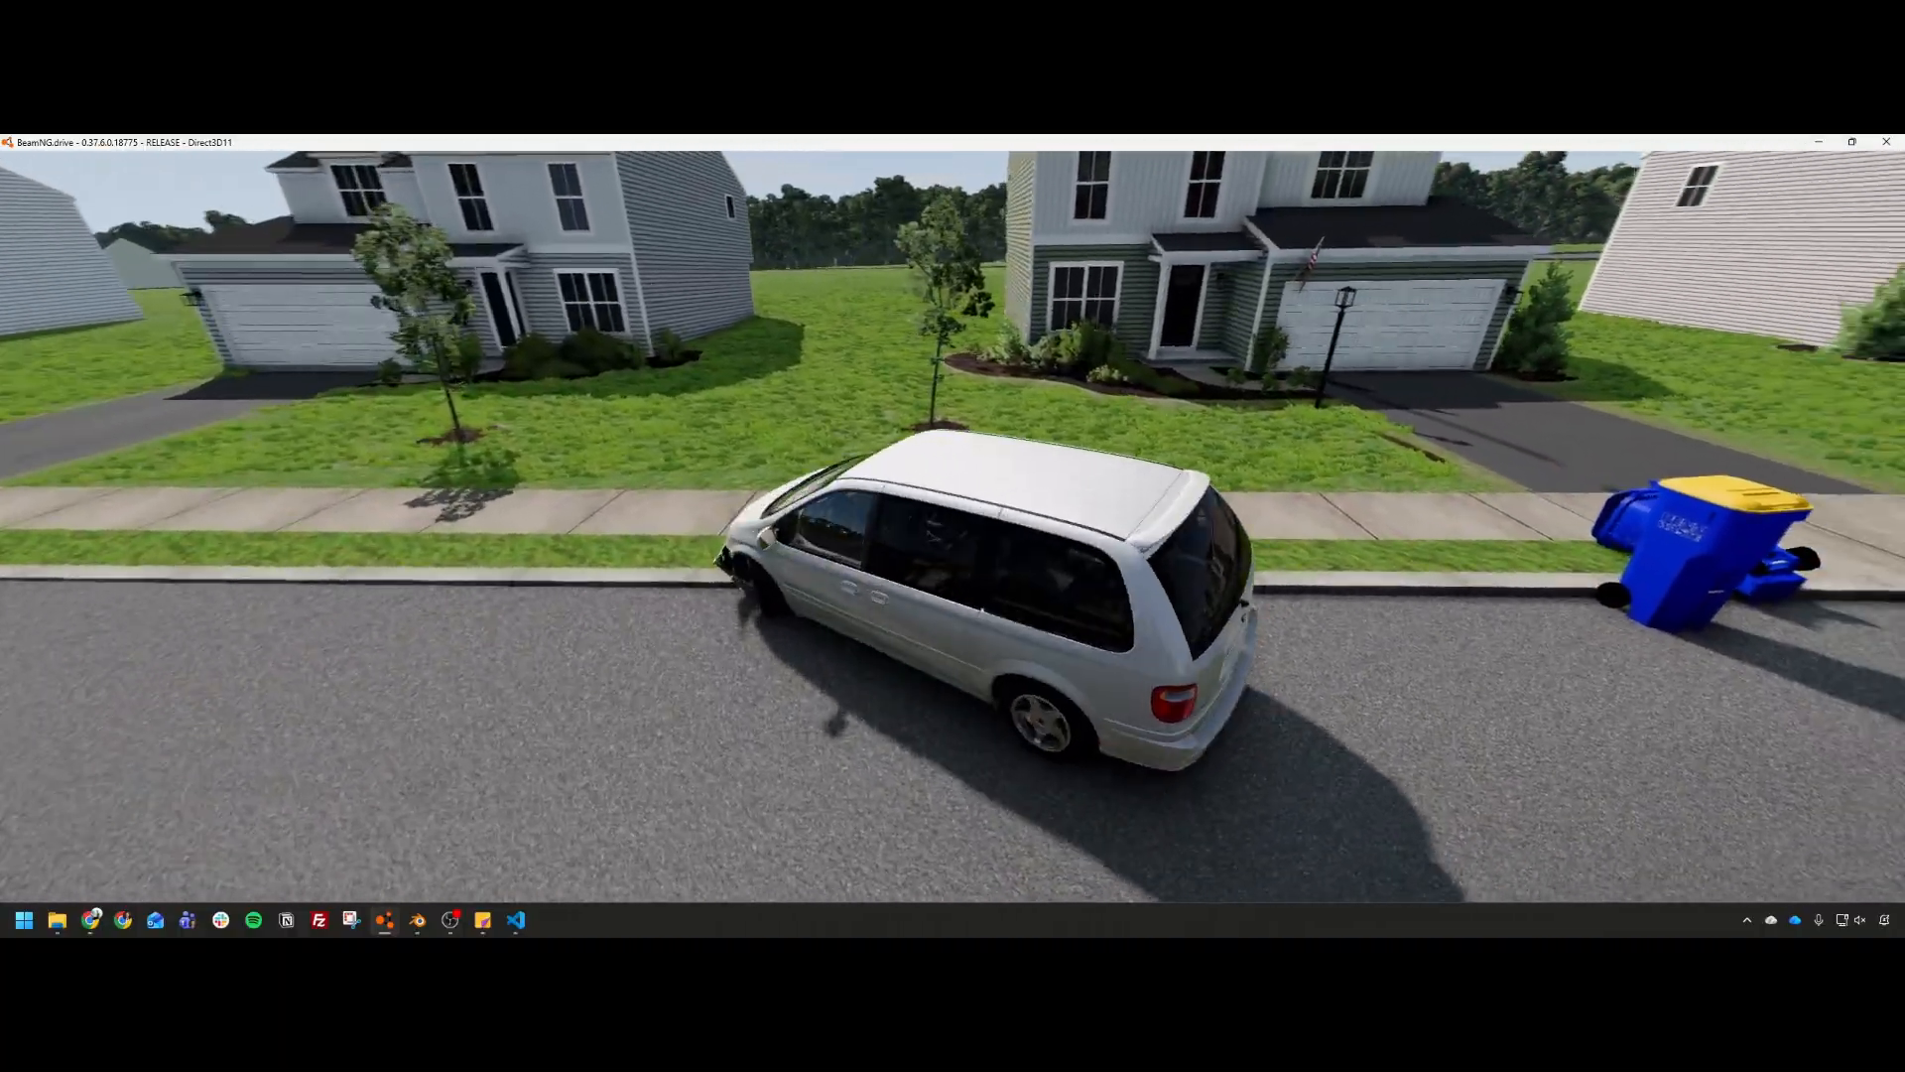
right_click_drag(853, 580, 665, 572)
key("w")
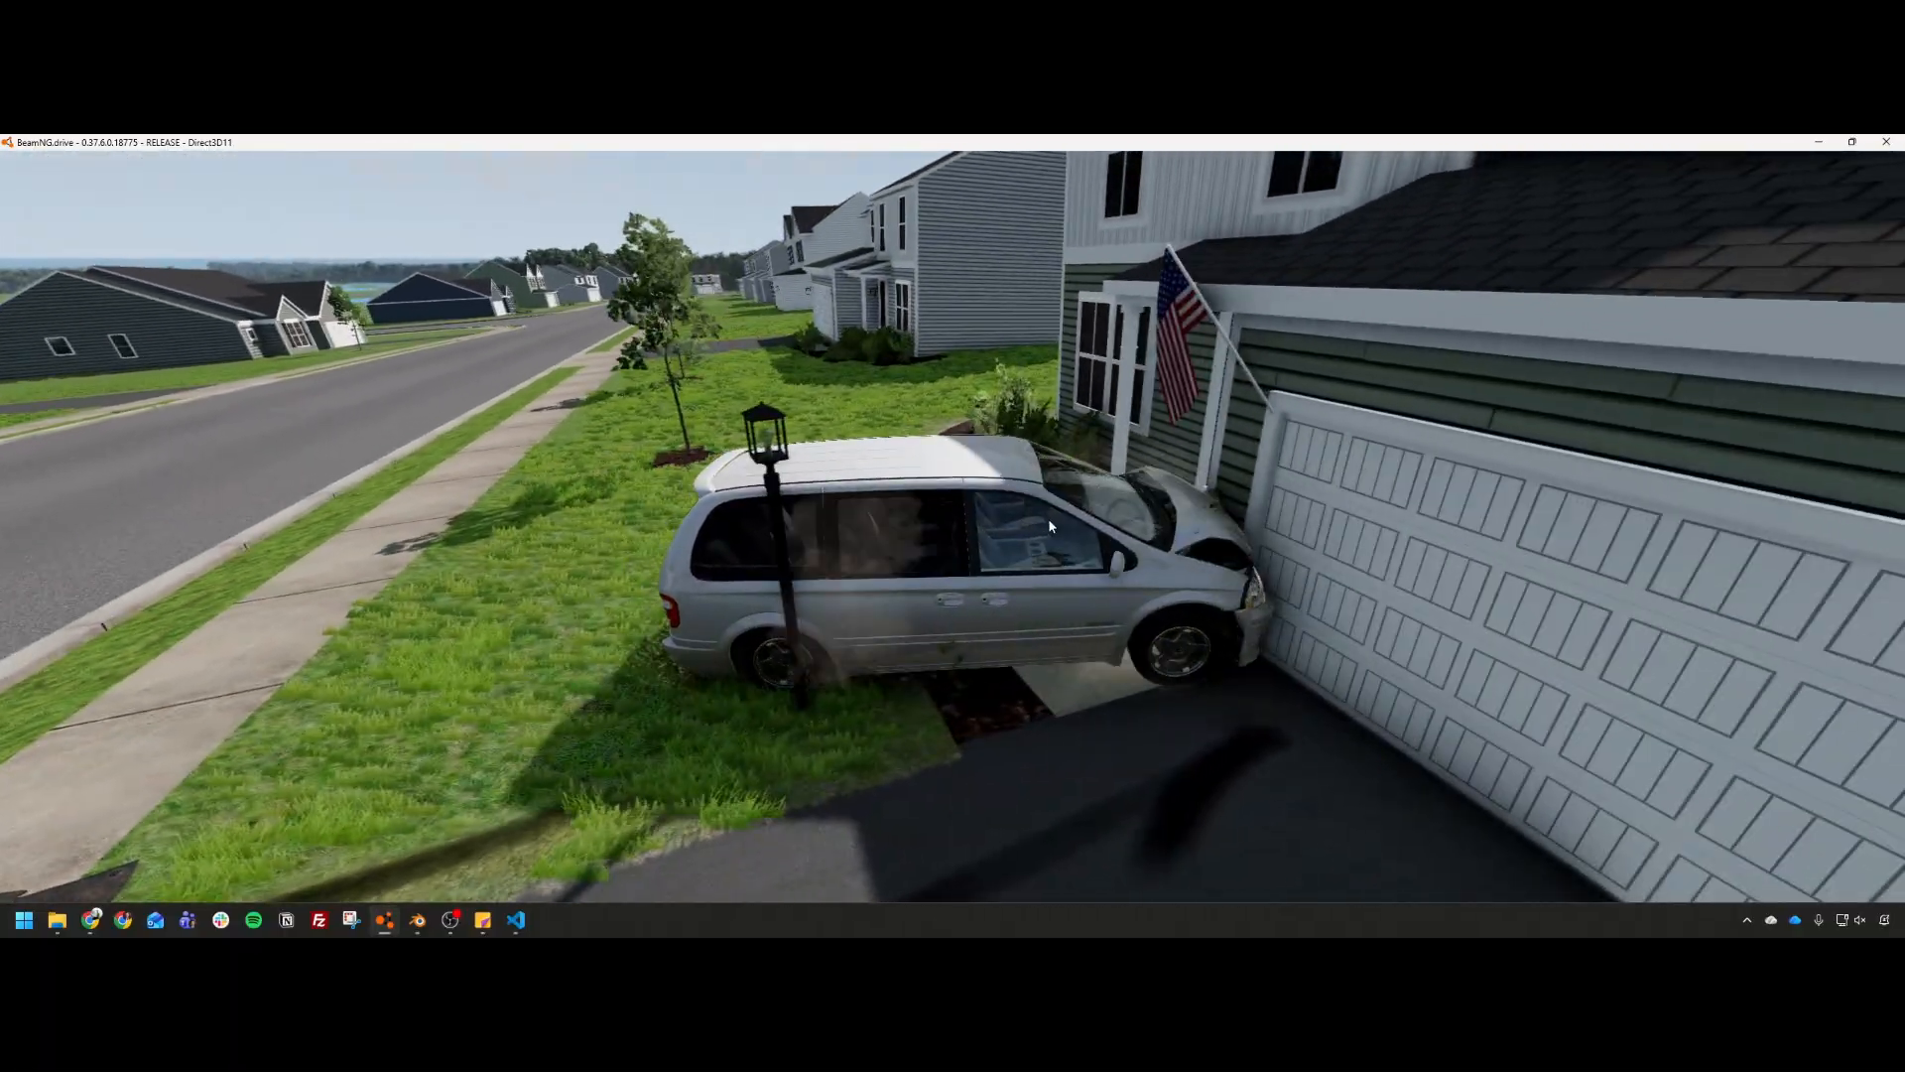
Step: Back the van away from the green house, drive it into the lamp post to test the collision, and reset it
right_click_drag(1052, 519, 794, 526)
key("s")
key("s")
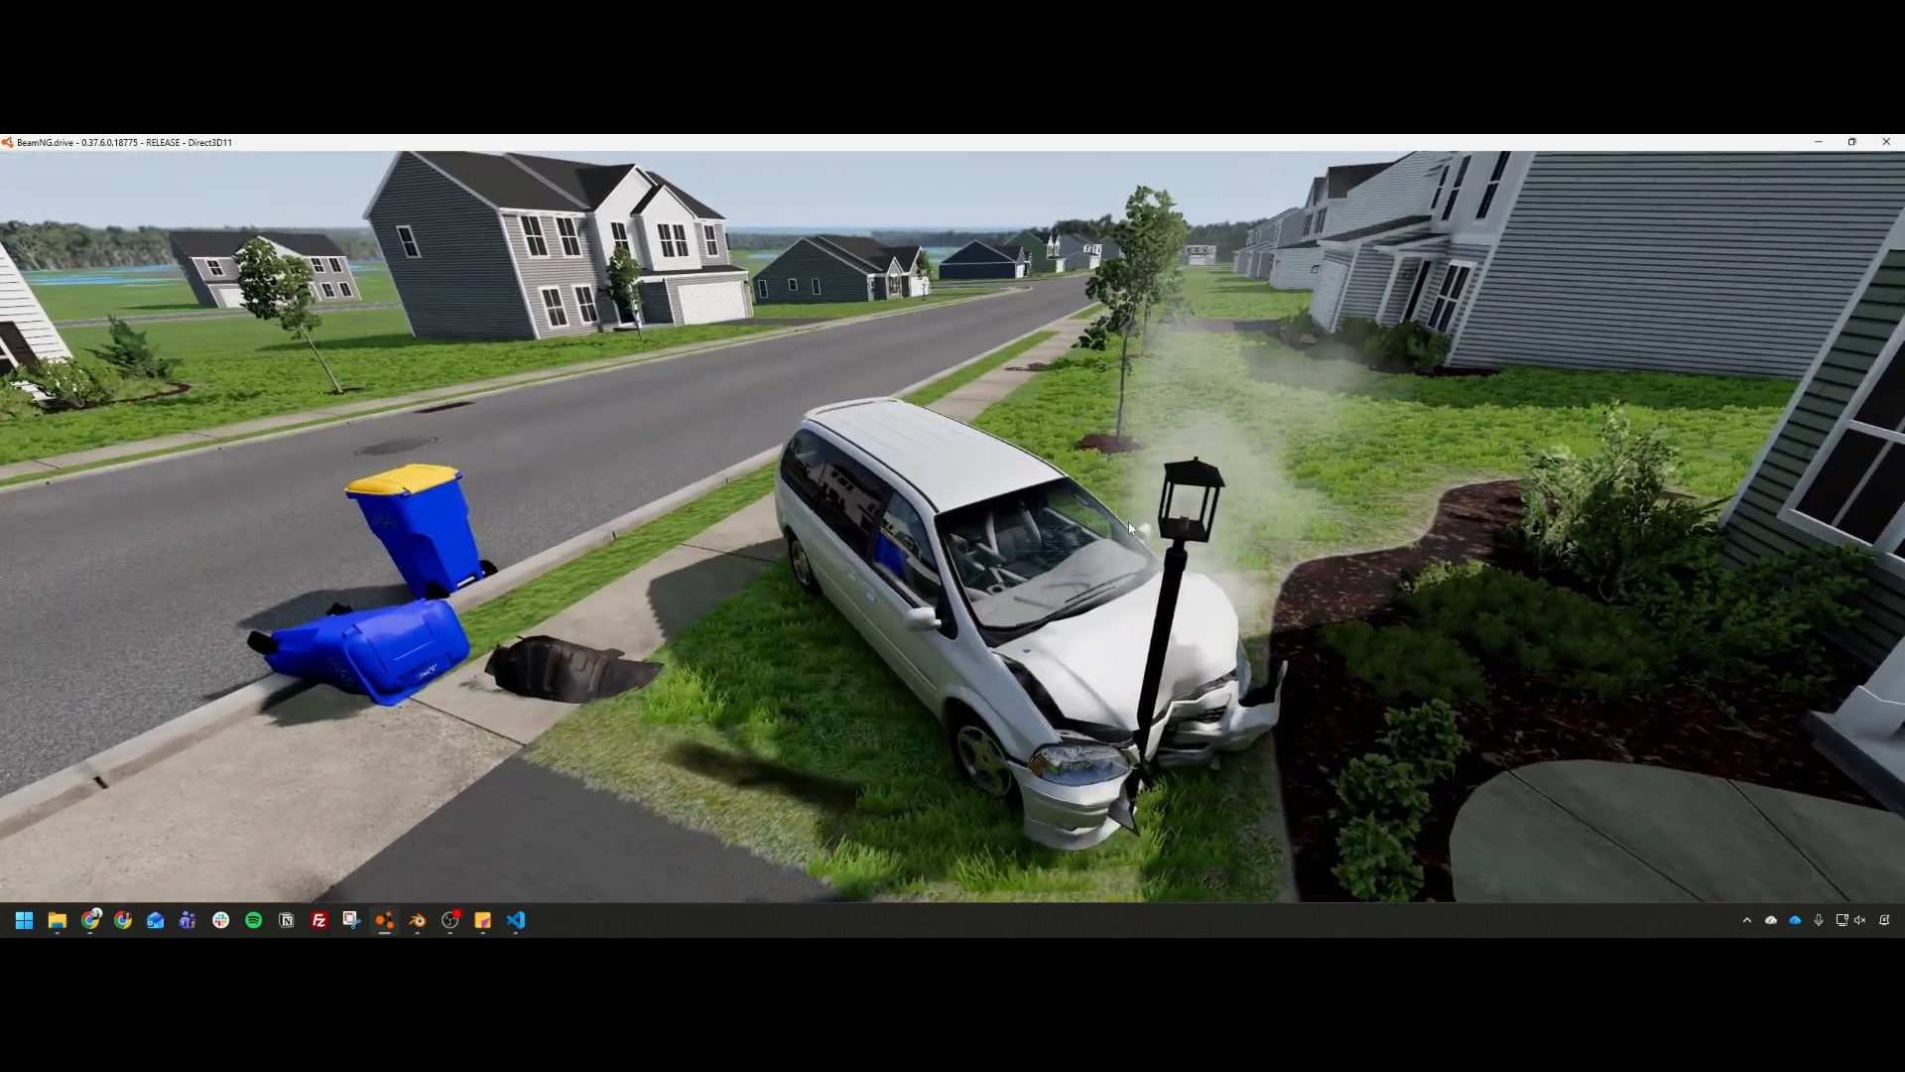
right_click_drag(1187, 522, 1205, 462)
key("w")
key("r")
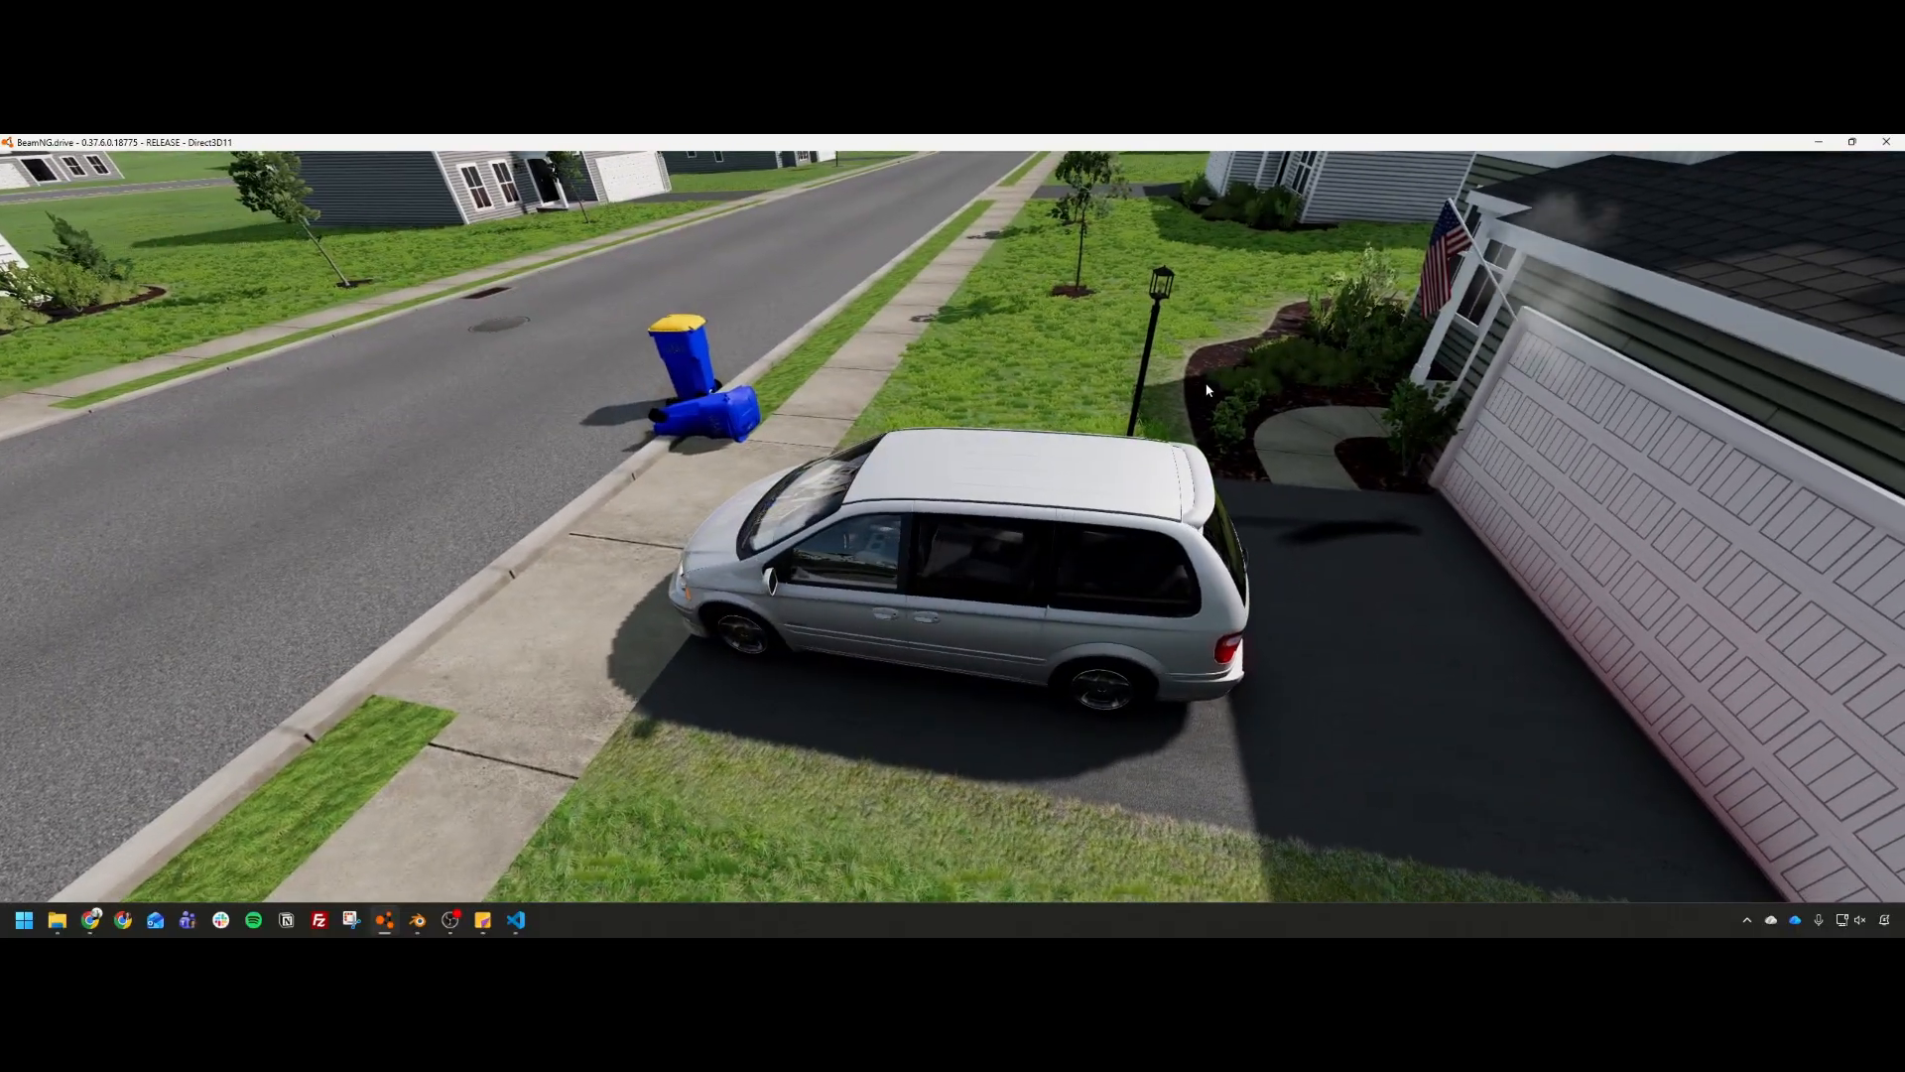
Step: Reopen the world editor, set the collisionType of the lamp post by the driveway to Bounds, and rebuild the collision data
key("alt+Tab")
key("alt+Tab")
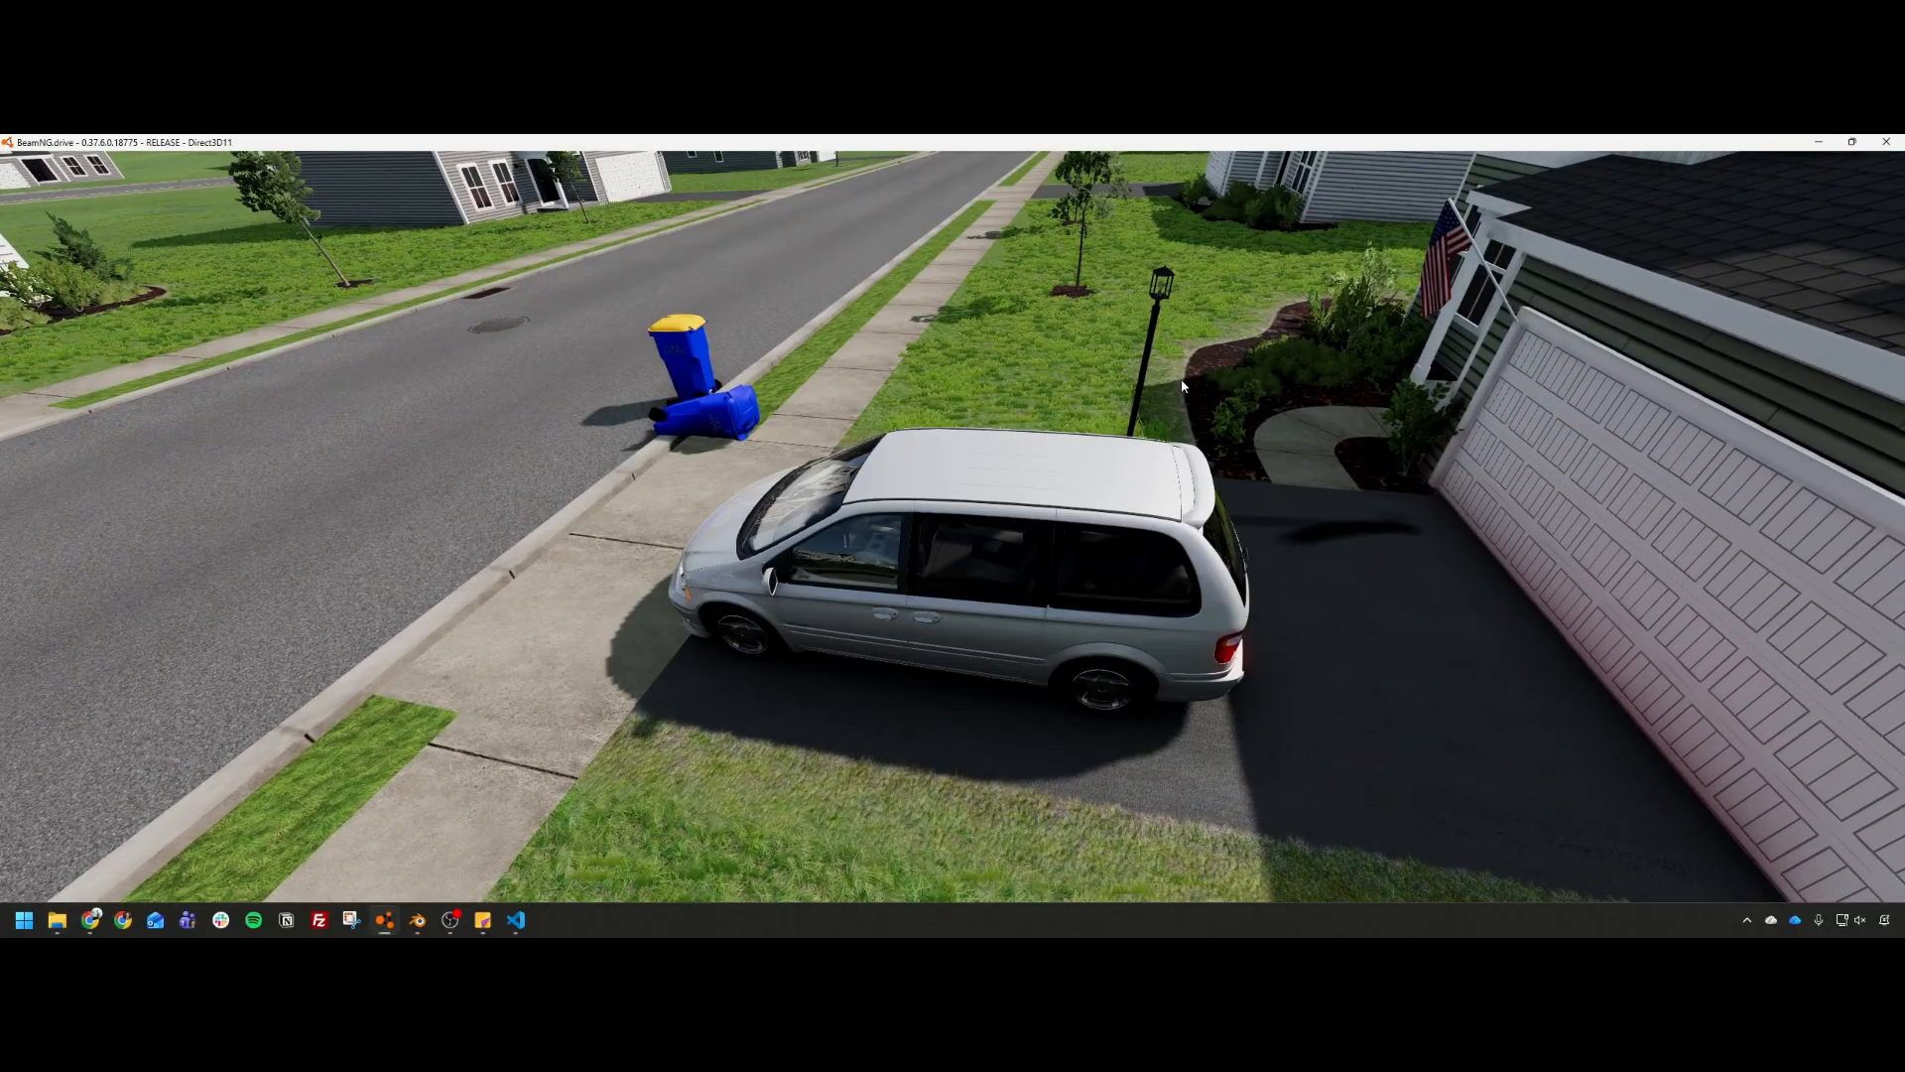
key("F11")
key("w")
key("s")
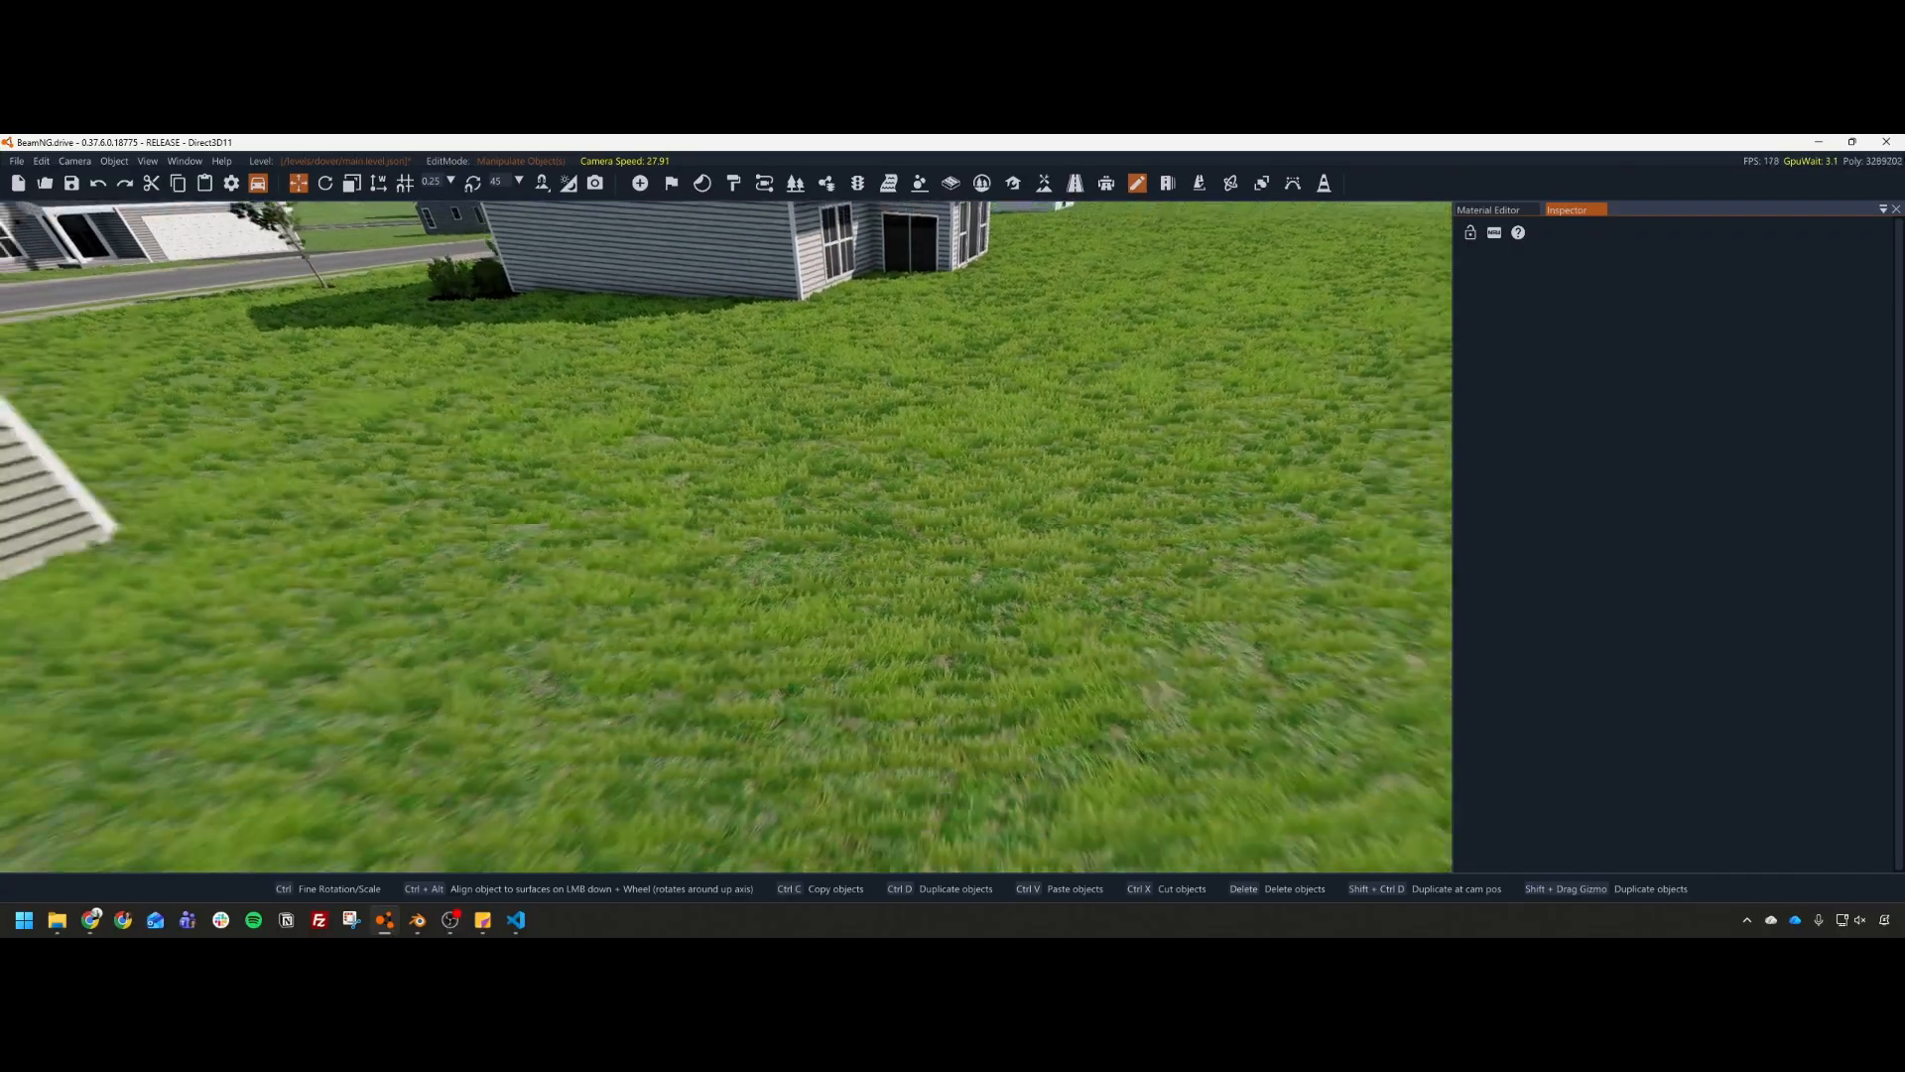
key("w")
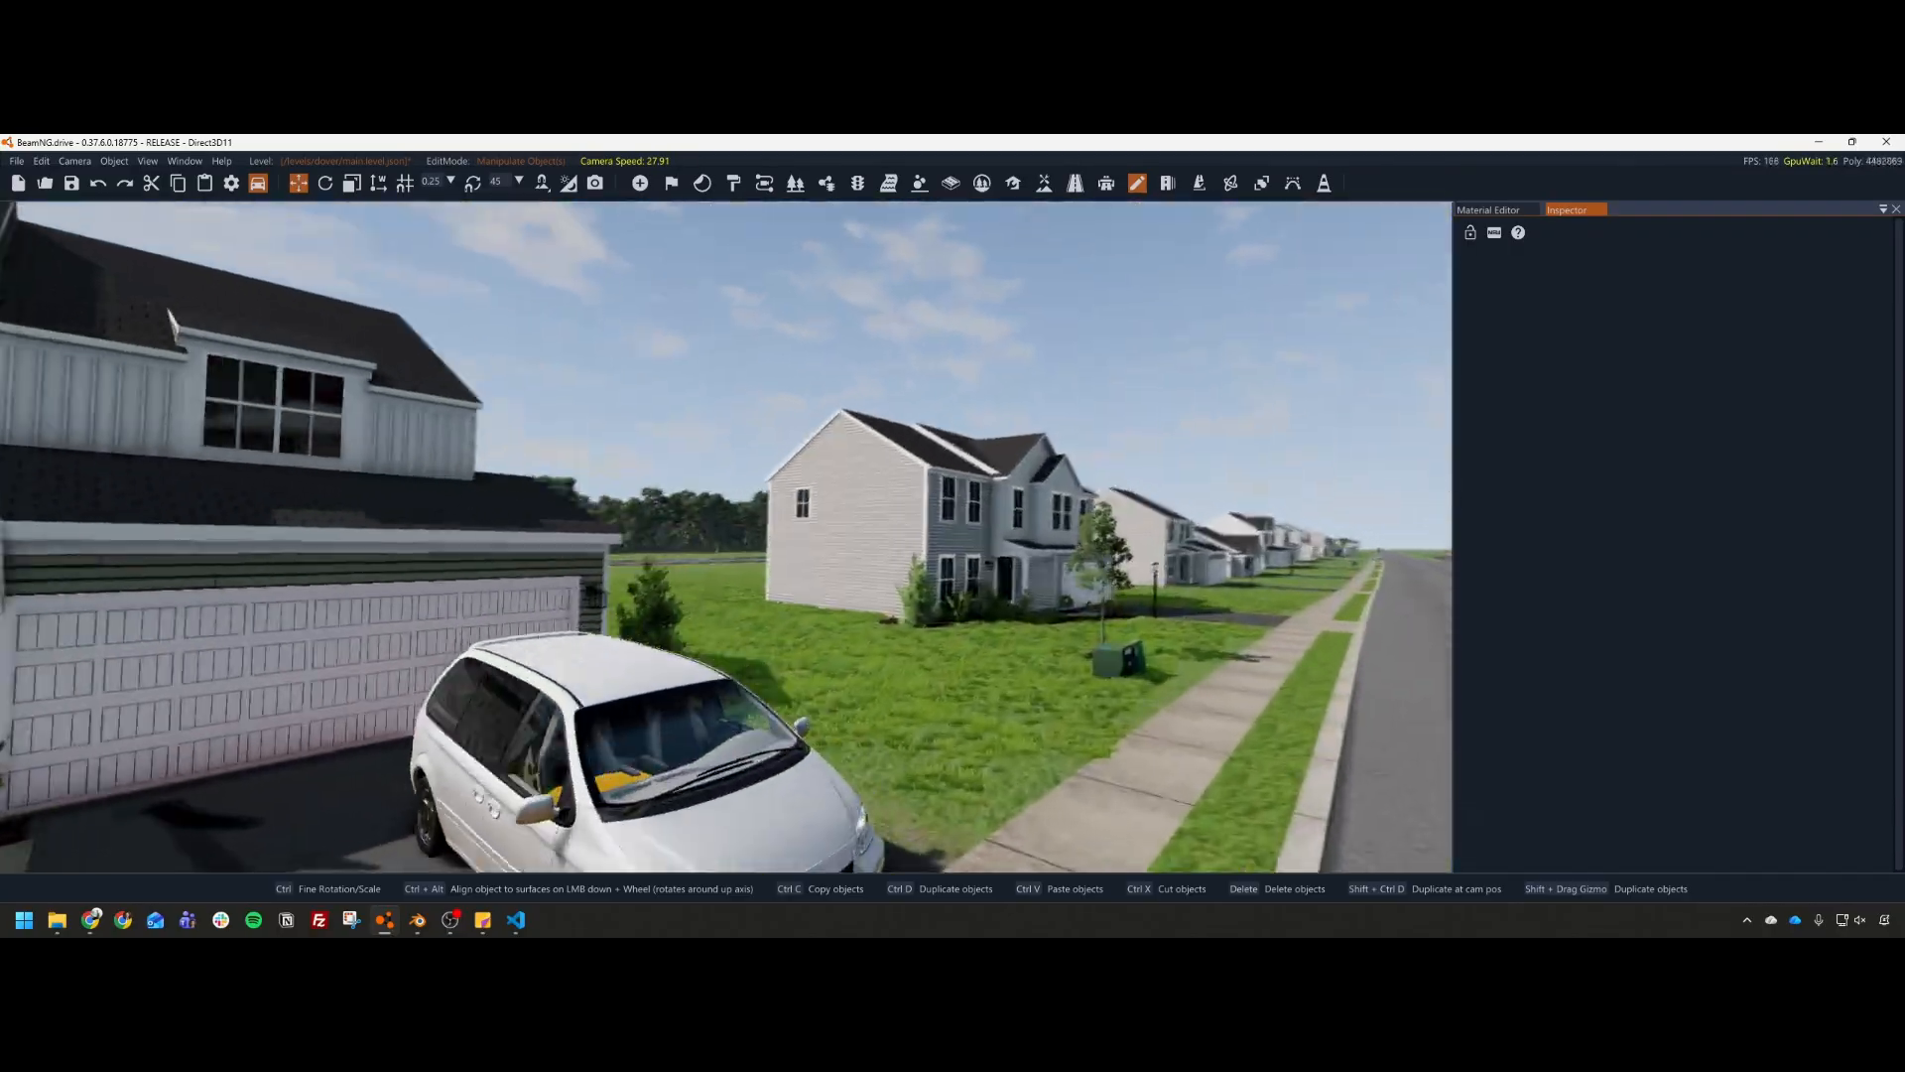
key("w")
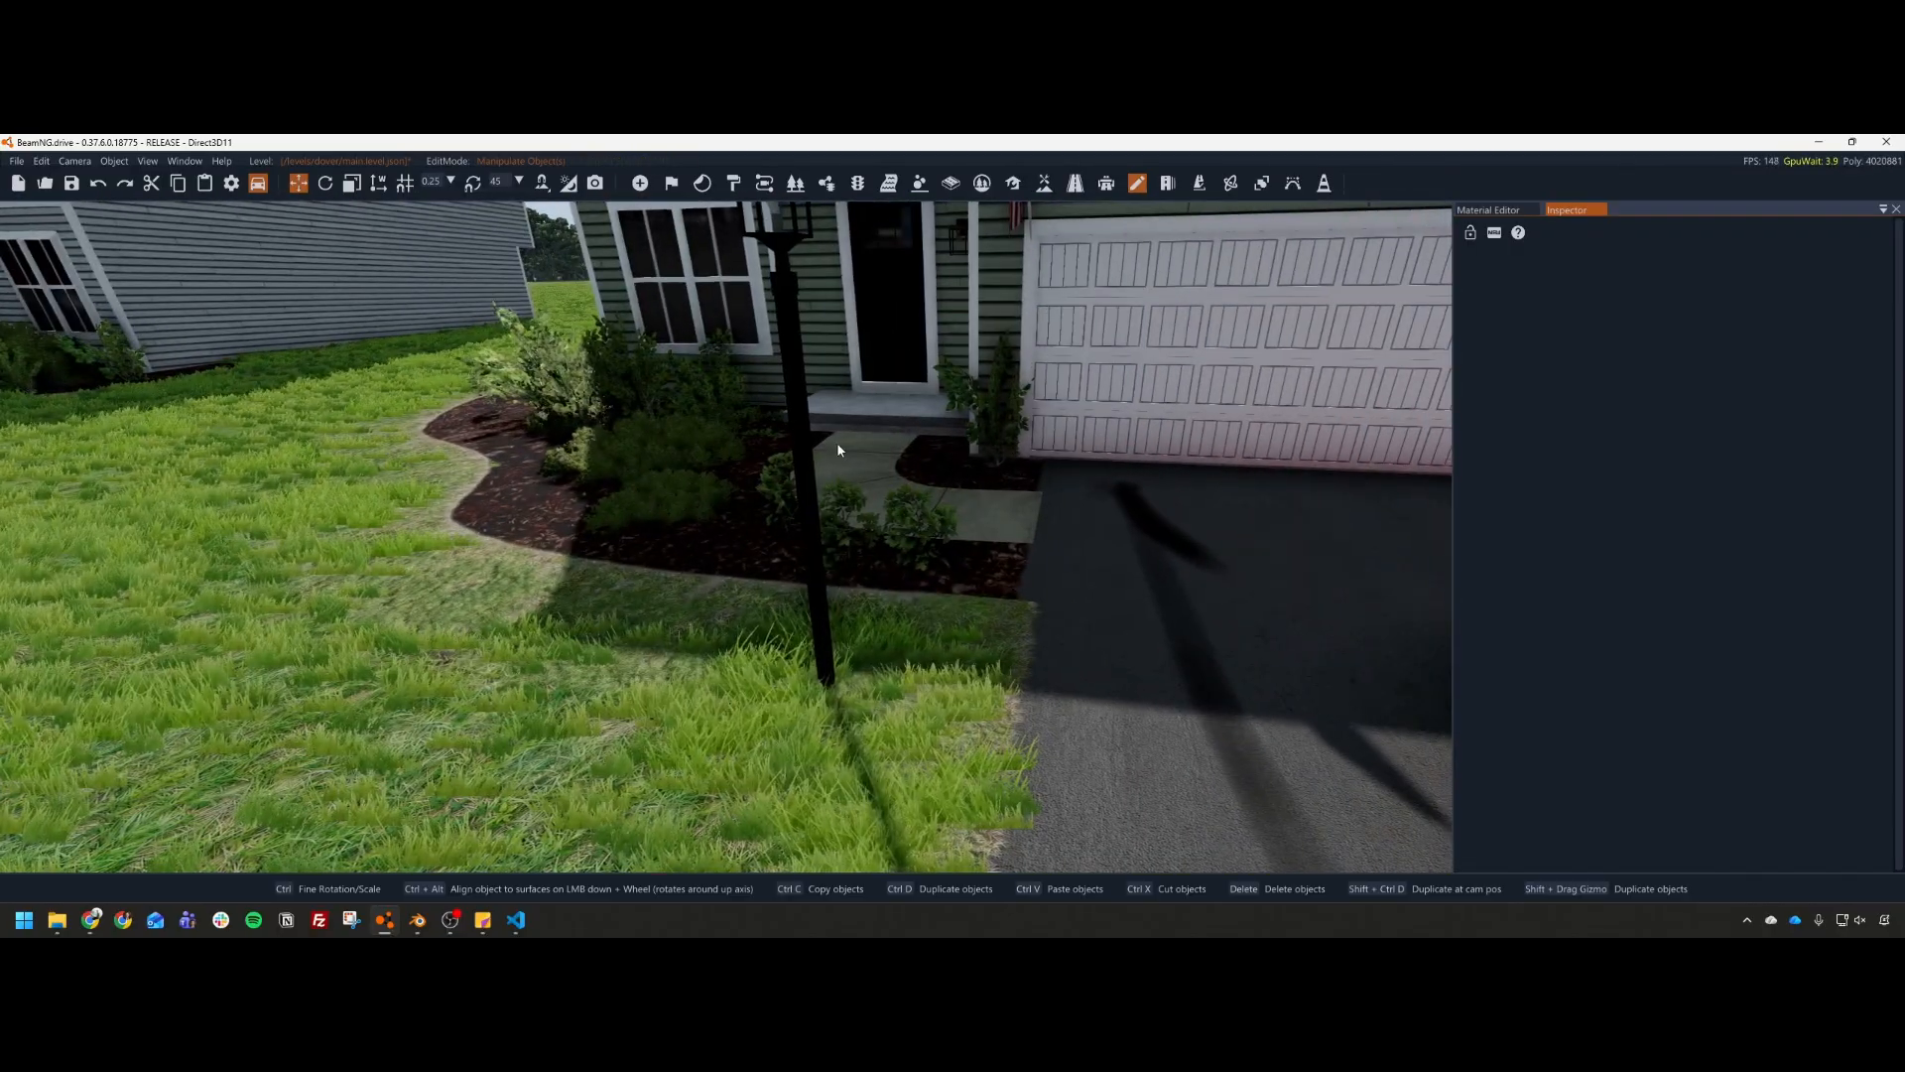
left_click(806, 458)
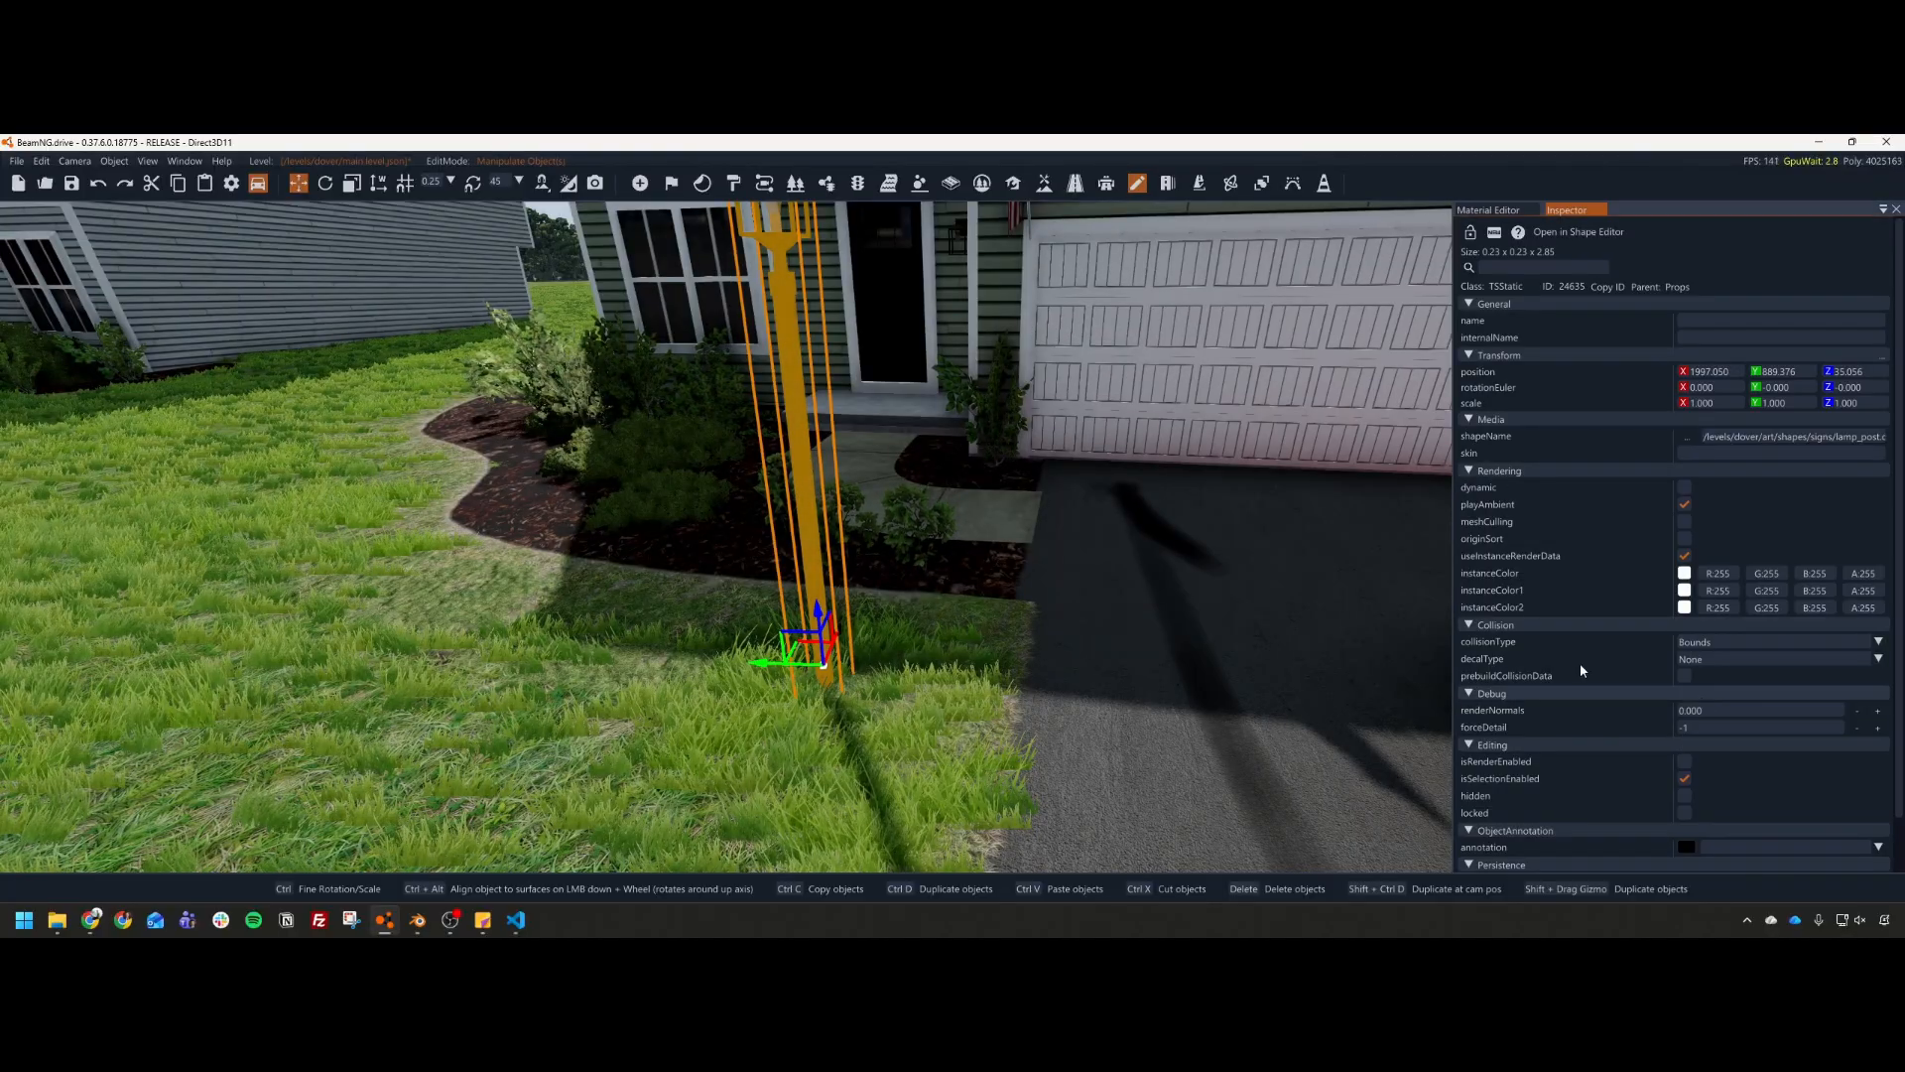
left_click(1145, 563)
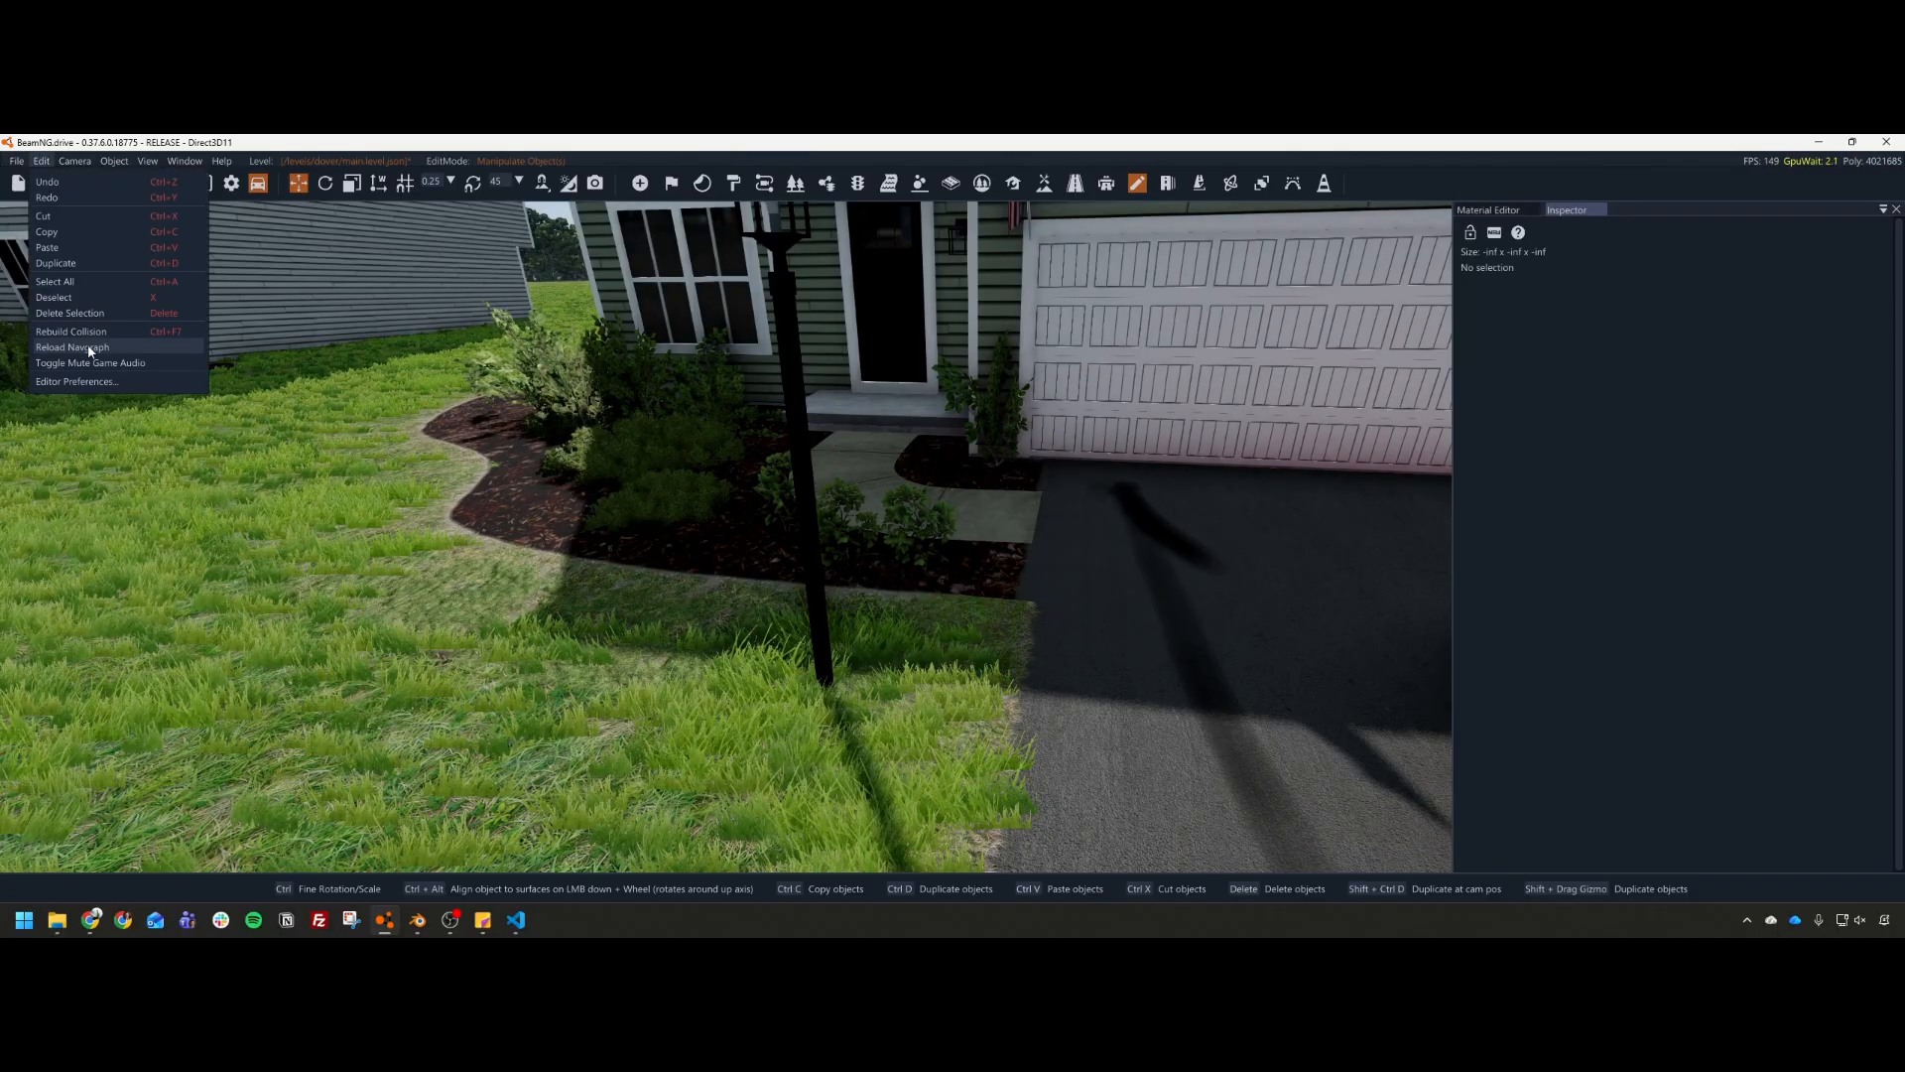
Step: Leave the world editor, drive the van across the street and back it into the opposite driveway
key("F11")
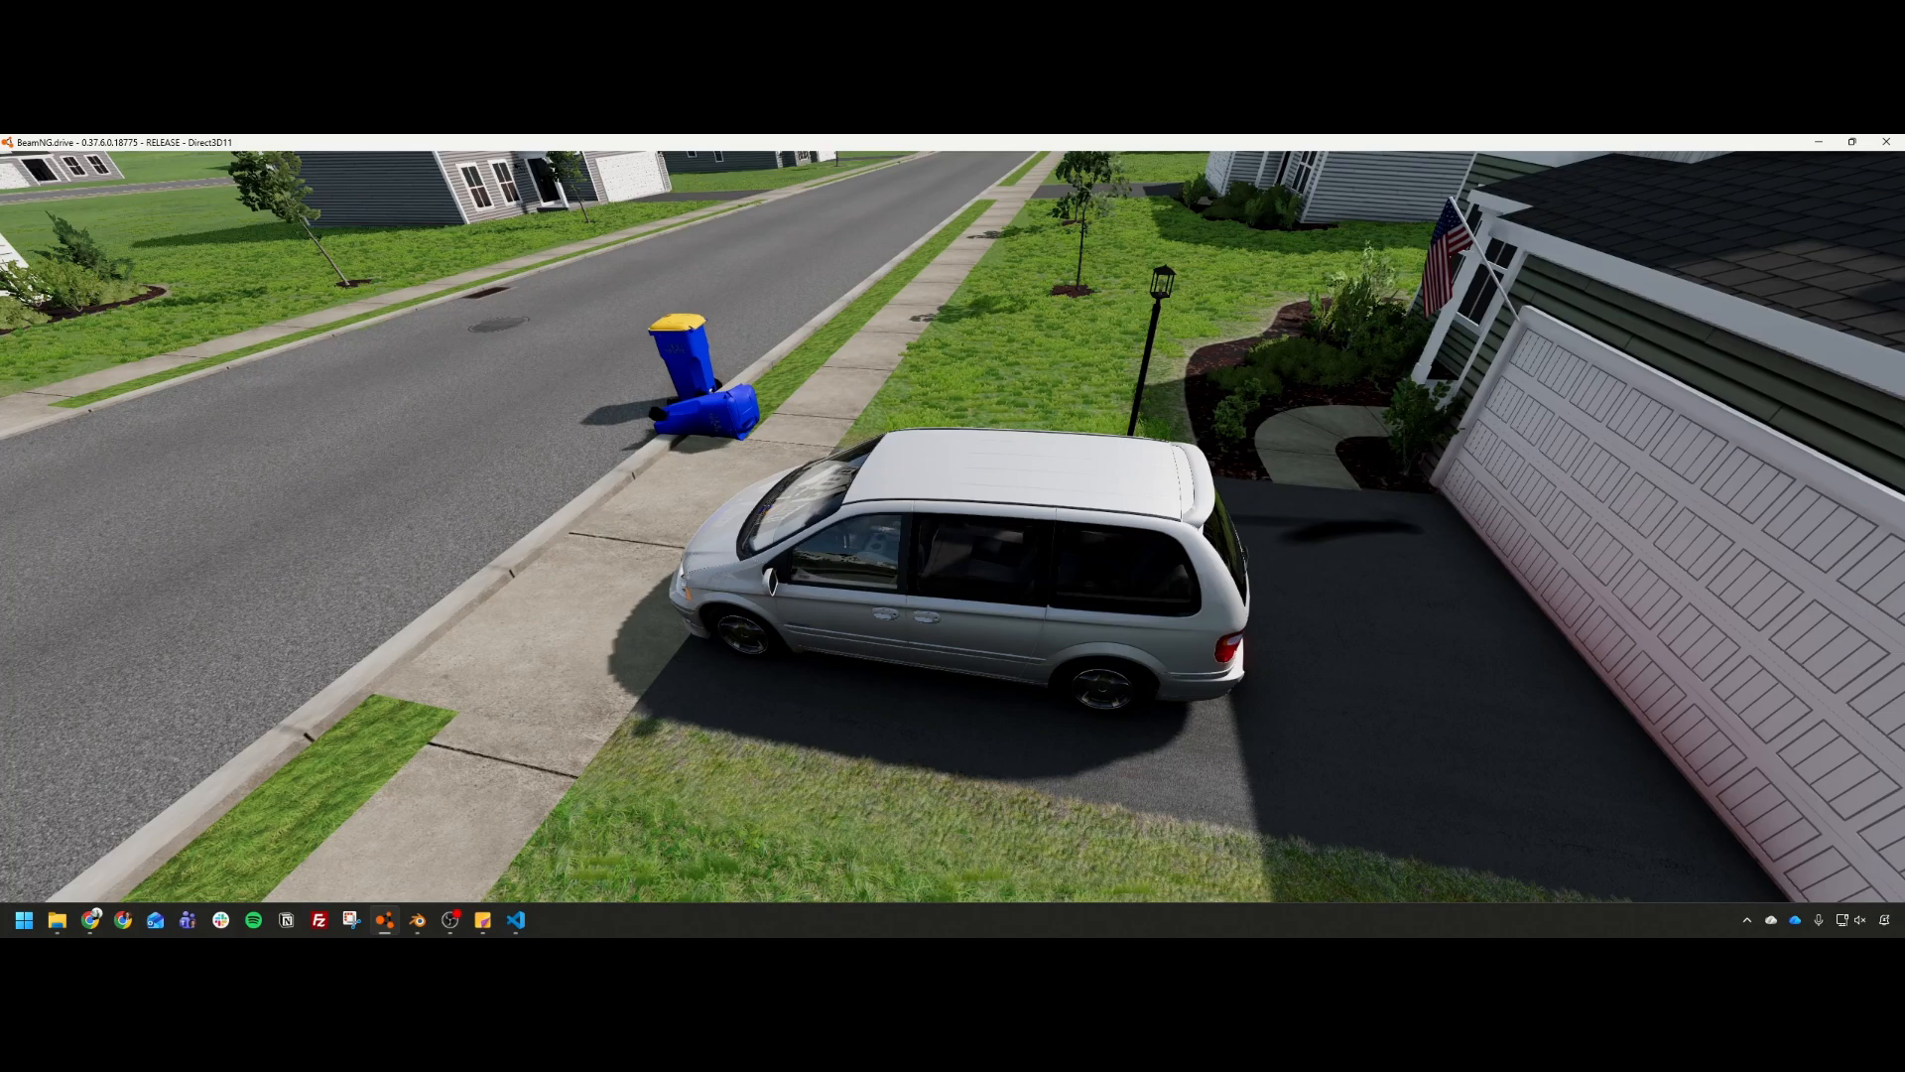
mouse_move(317, 431)
right_mouse_down()
mouse_move(318, 372)
mouse_move(318, 432)
right_mouse_up()
key("w")
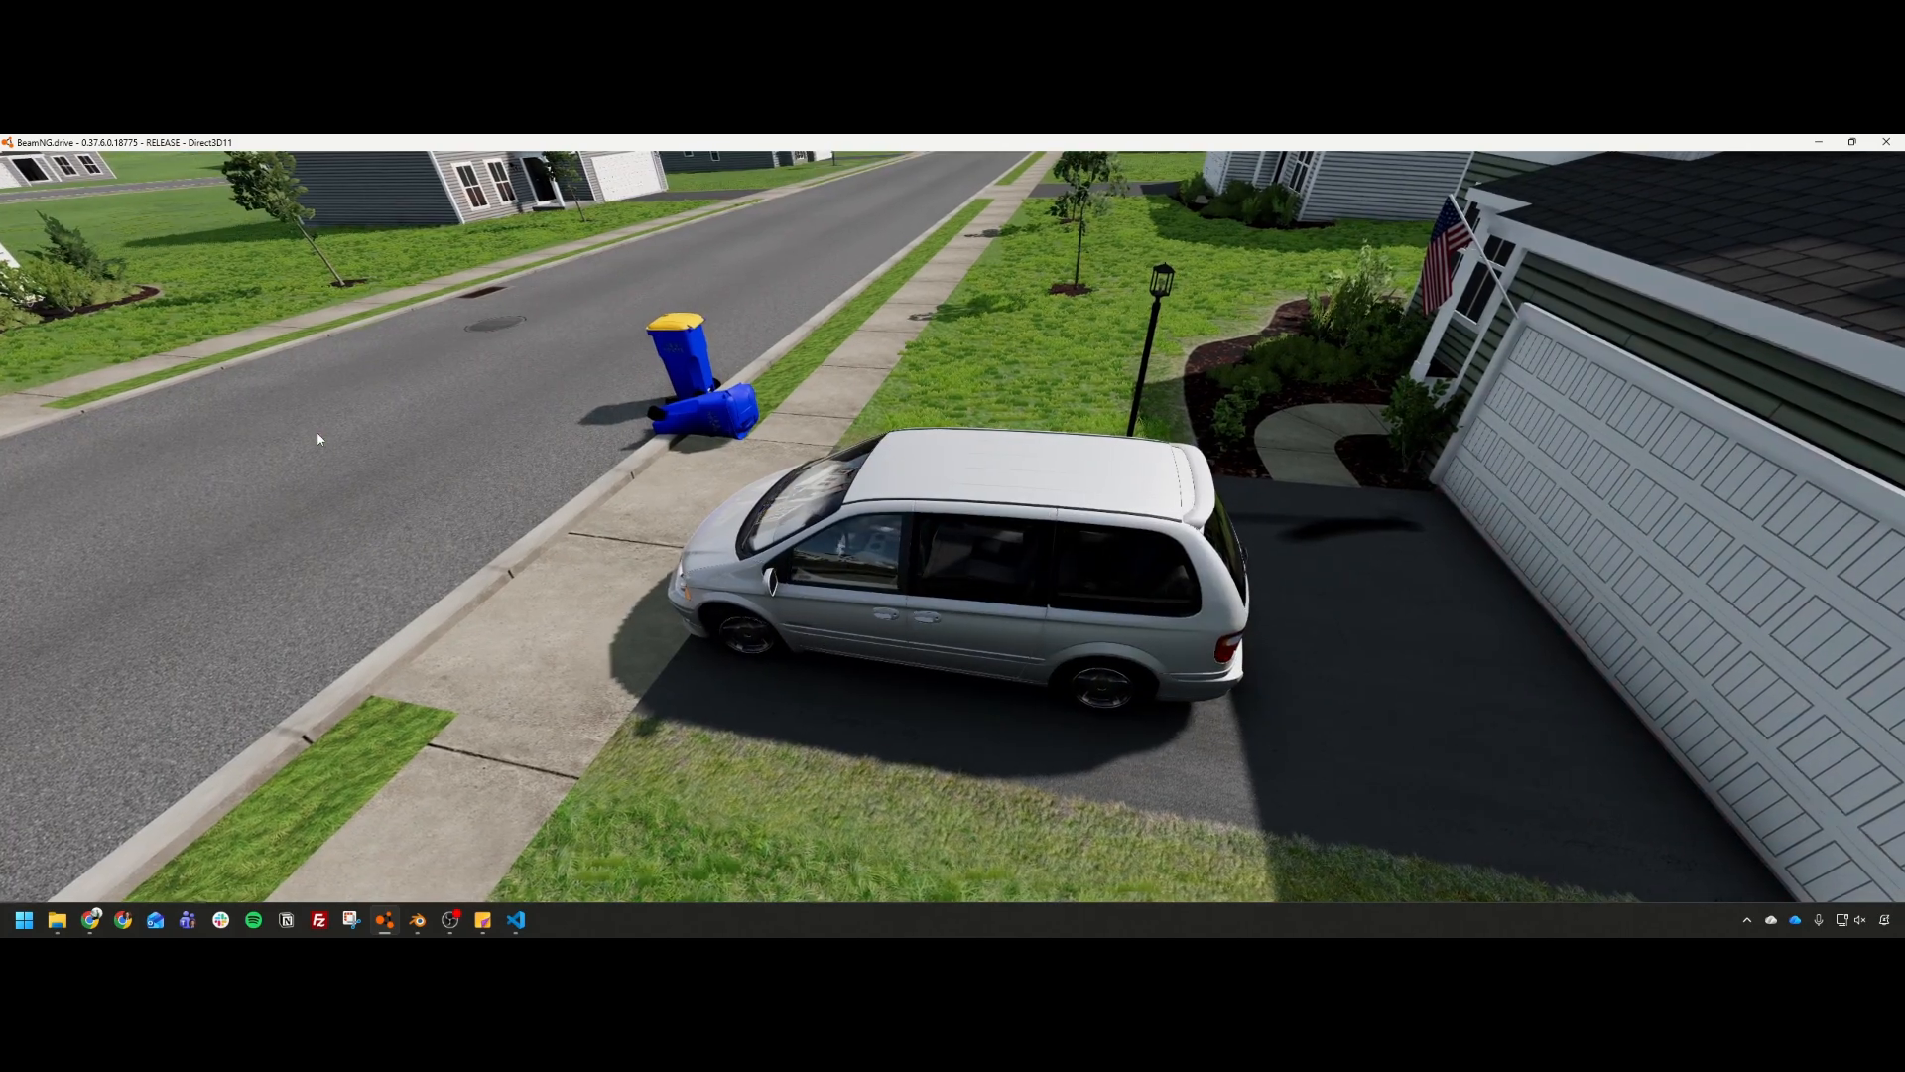
key("a")
key("d")
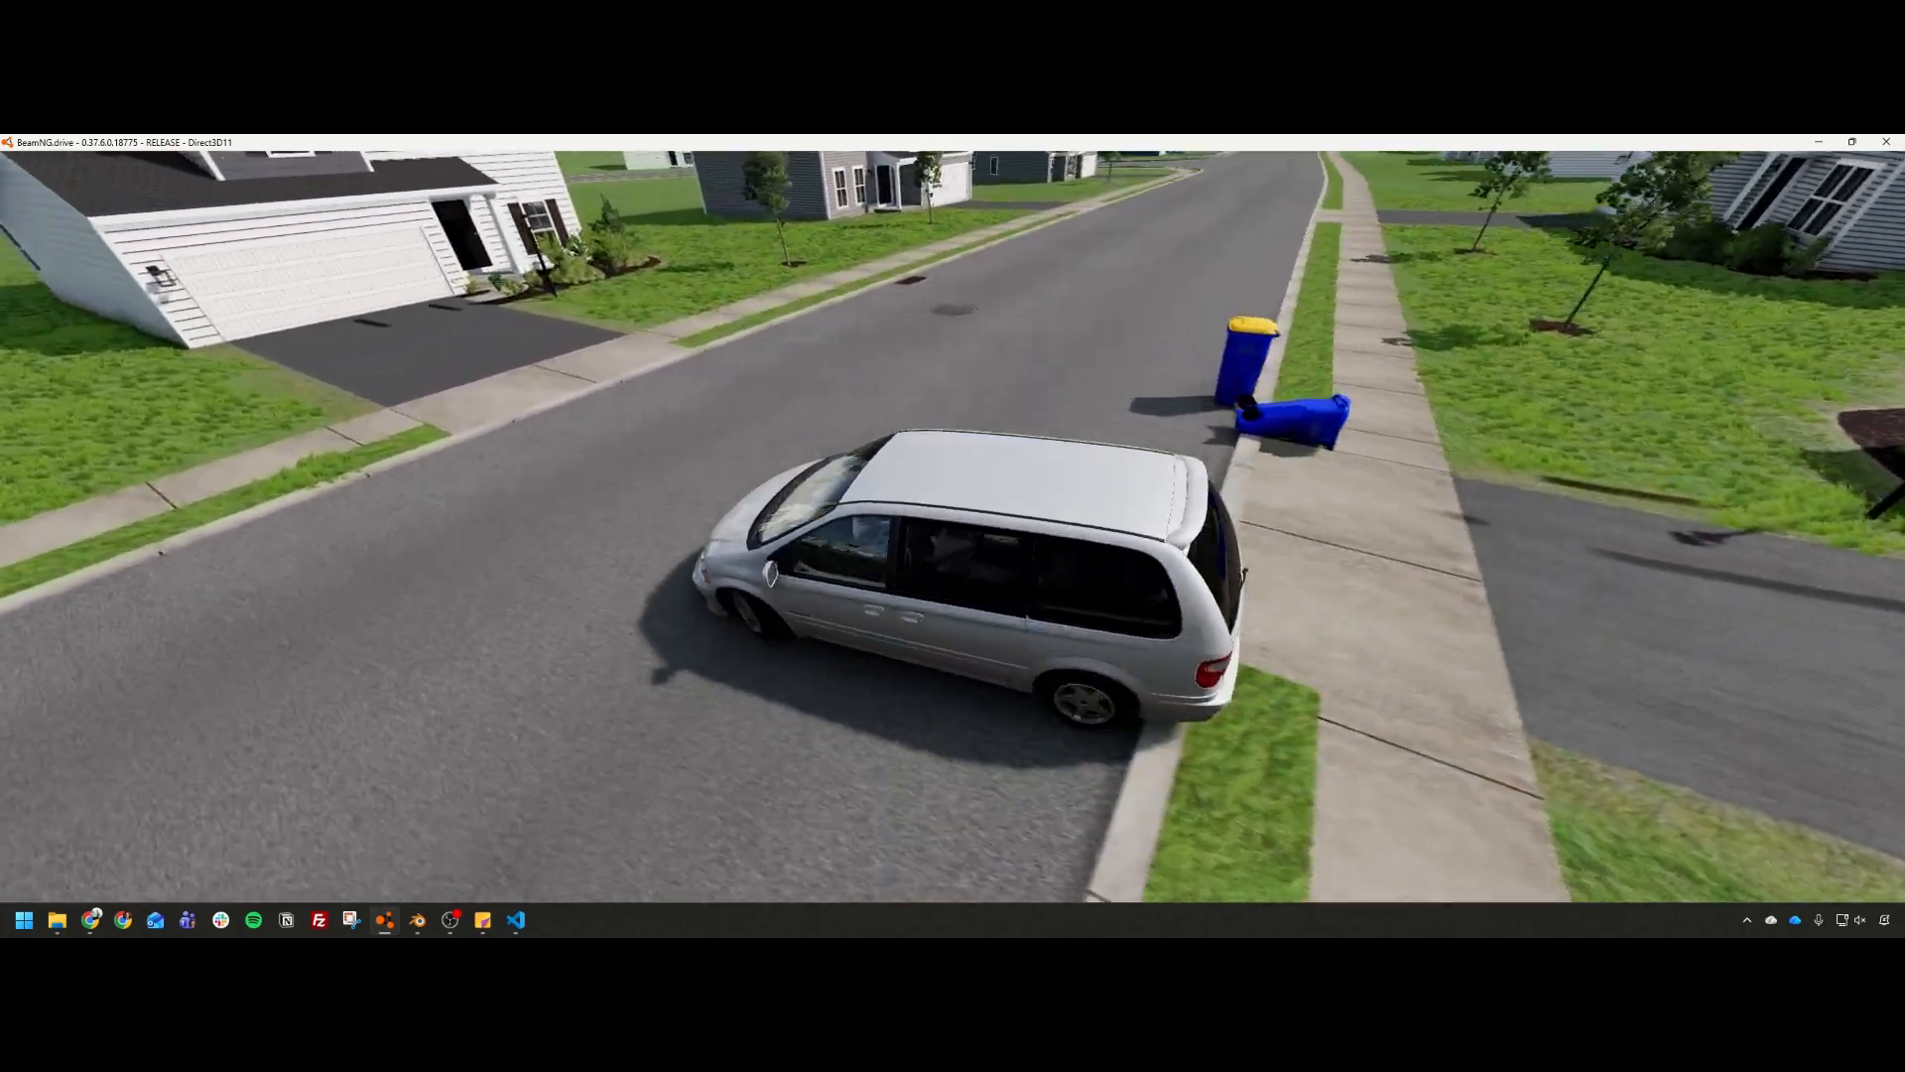
key("s")
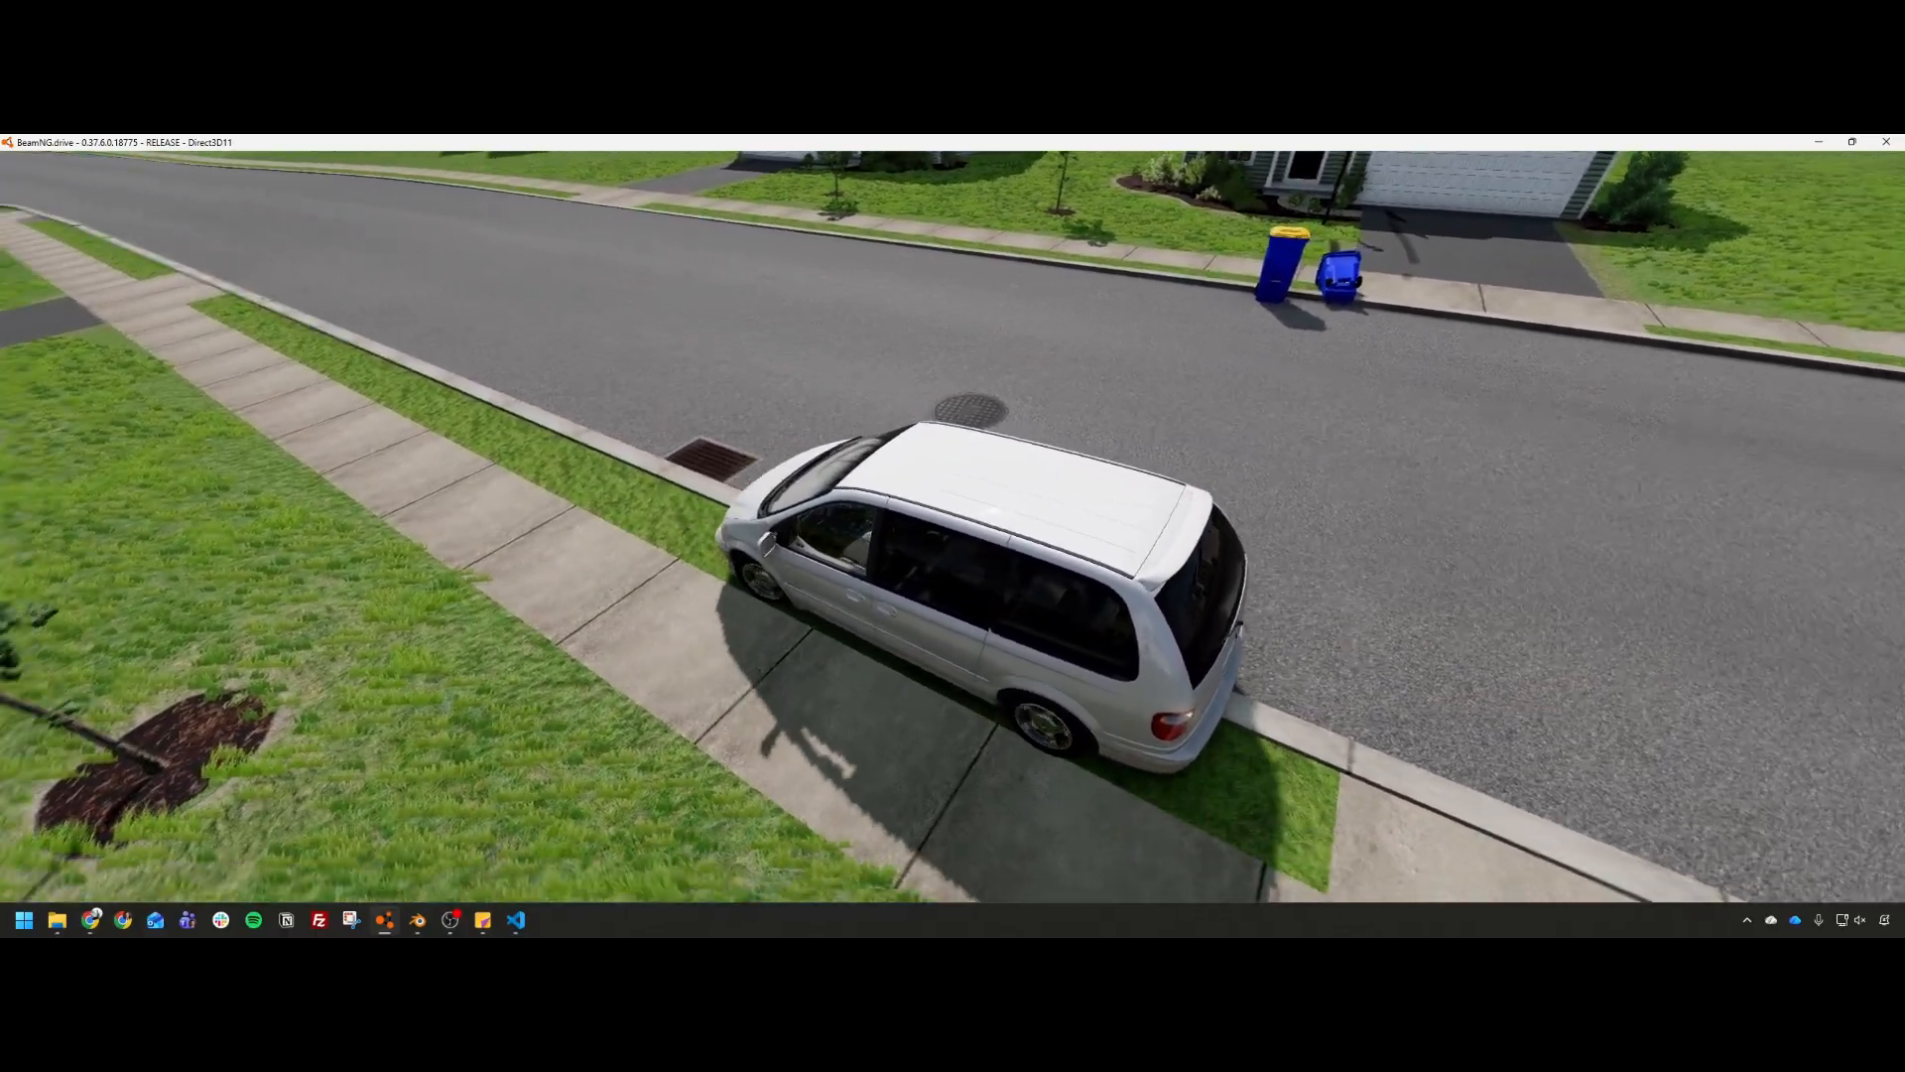
right_click_drag(317, 432, 316, 437)
key("s")
key("a")
key("w")
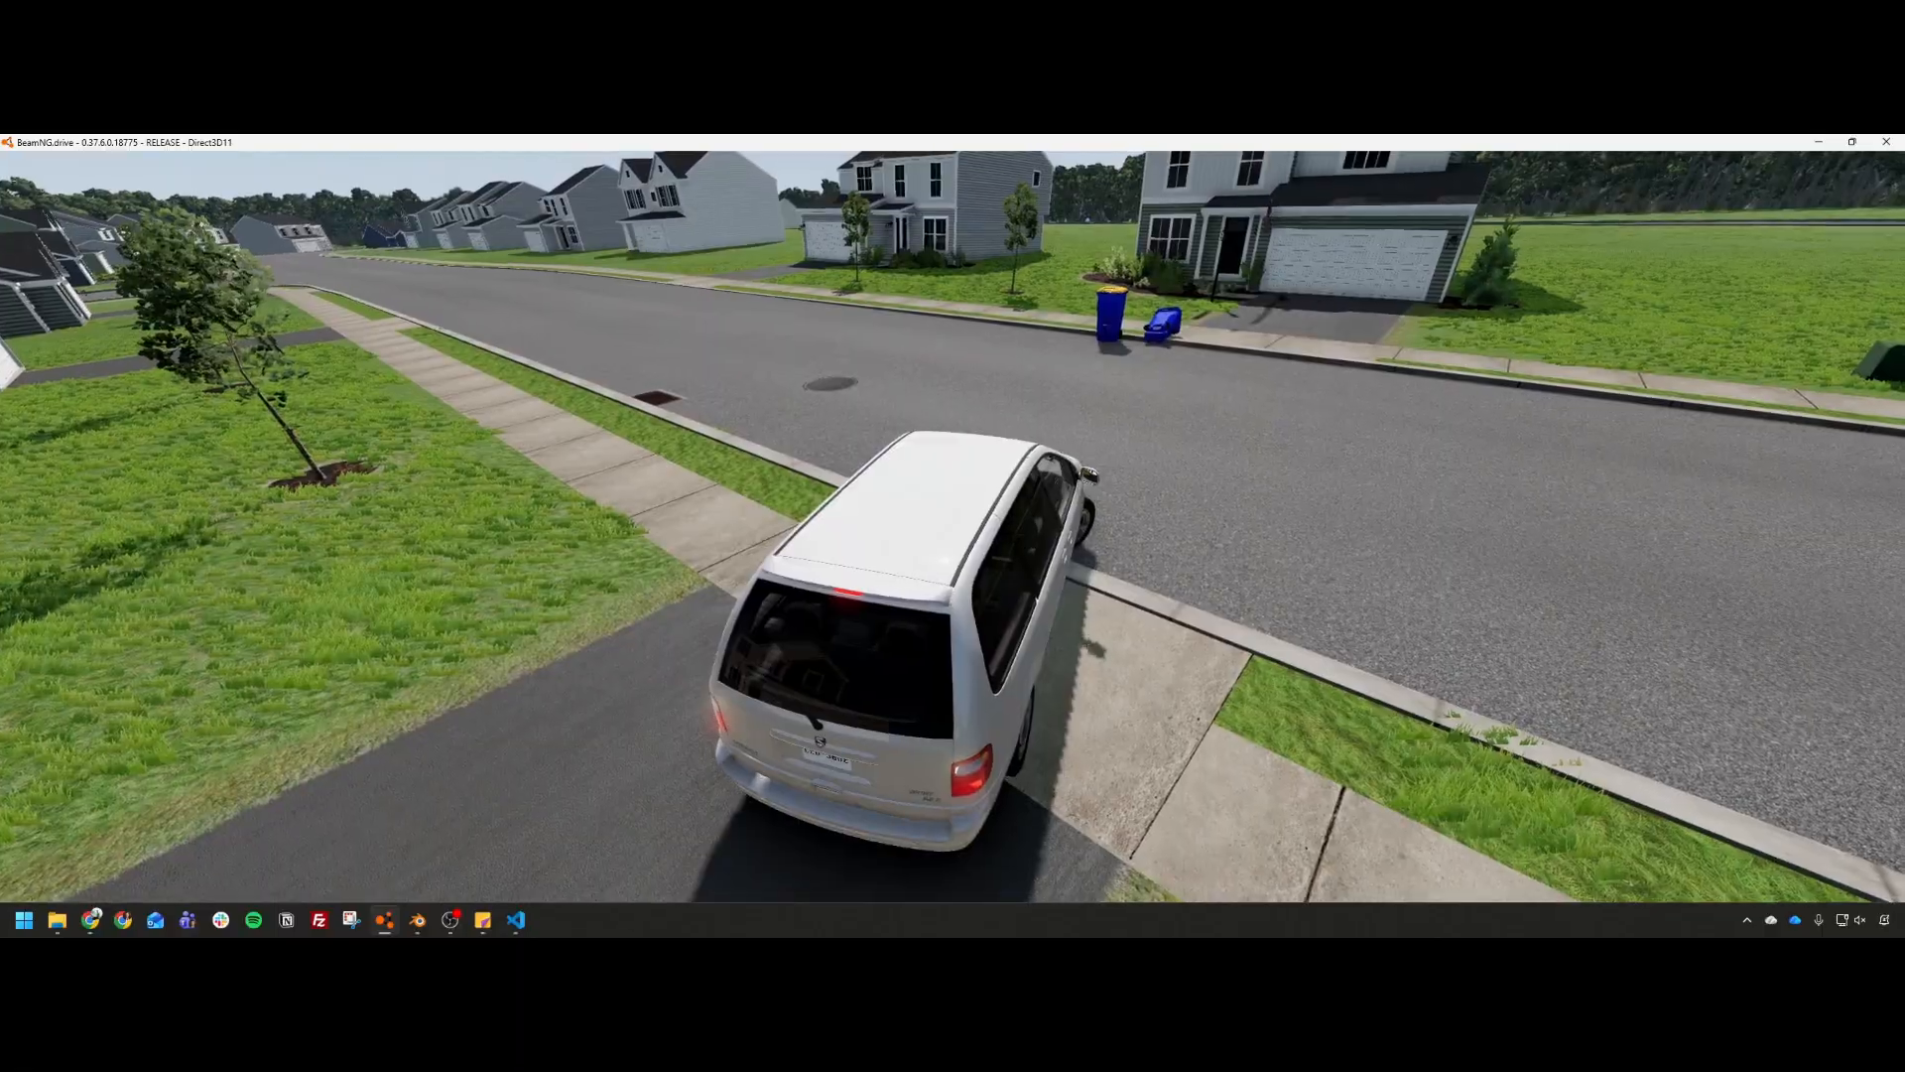
Step: Drive the van back across the street, past the lamp post and into the green house's front to test collisions
key("w")
key("a")
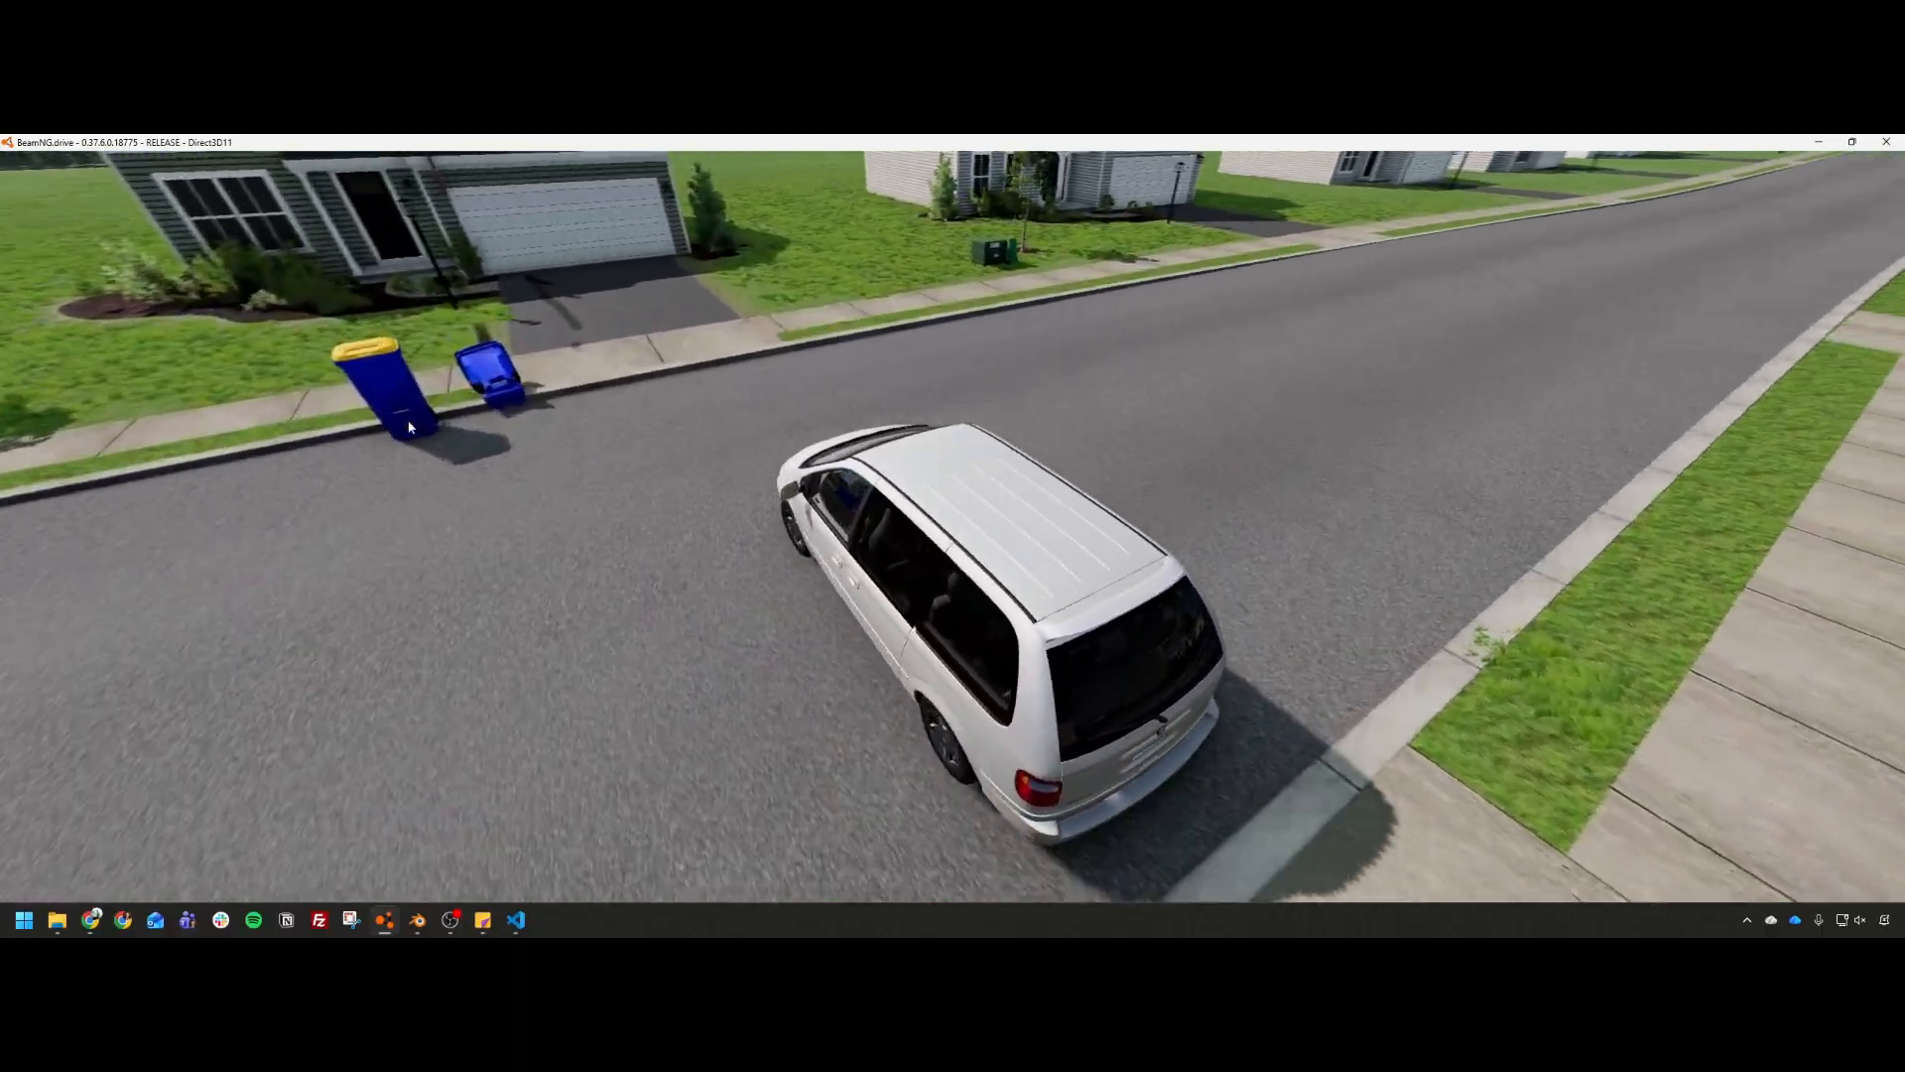
key("w")
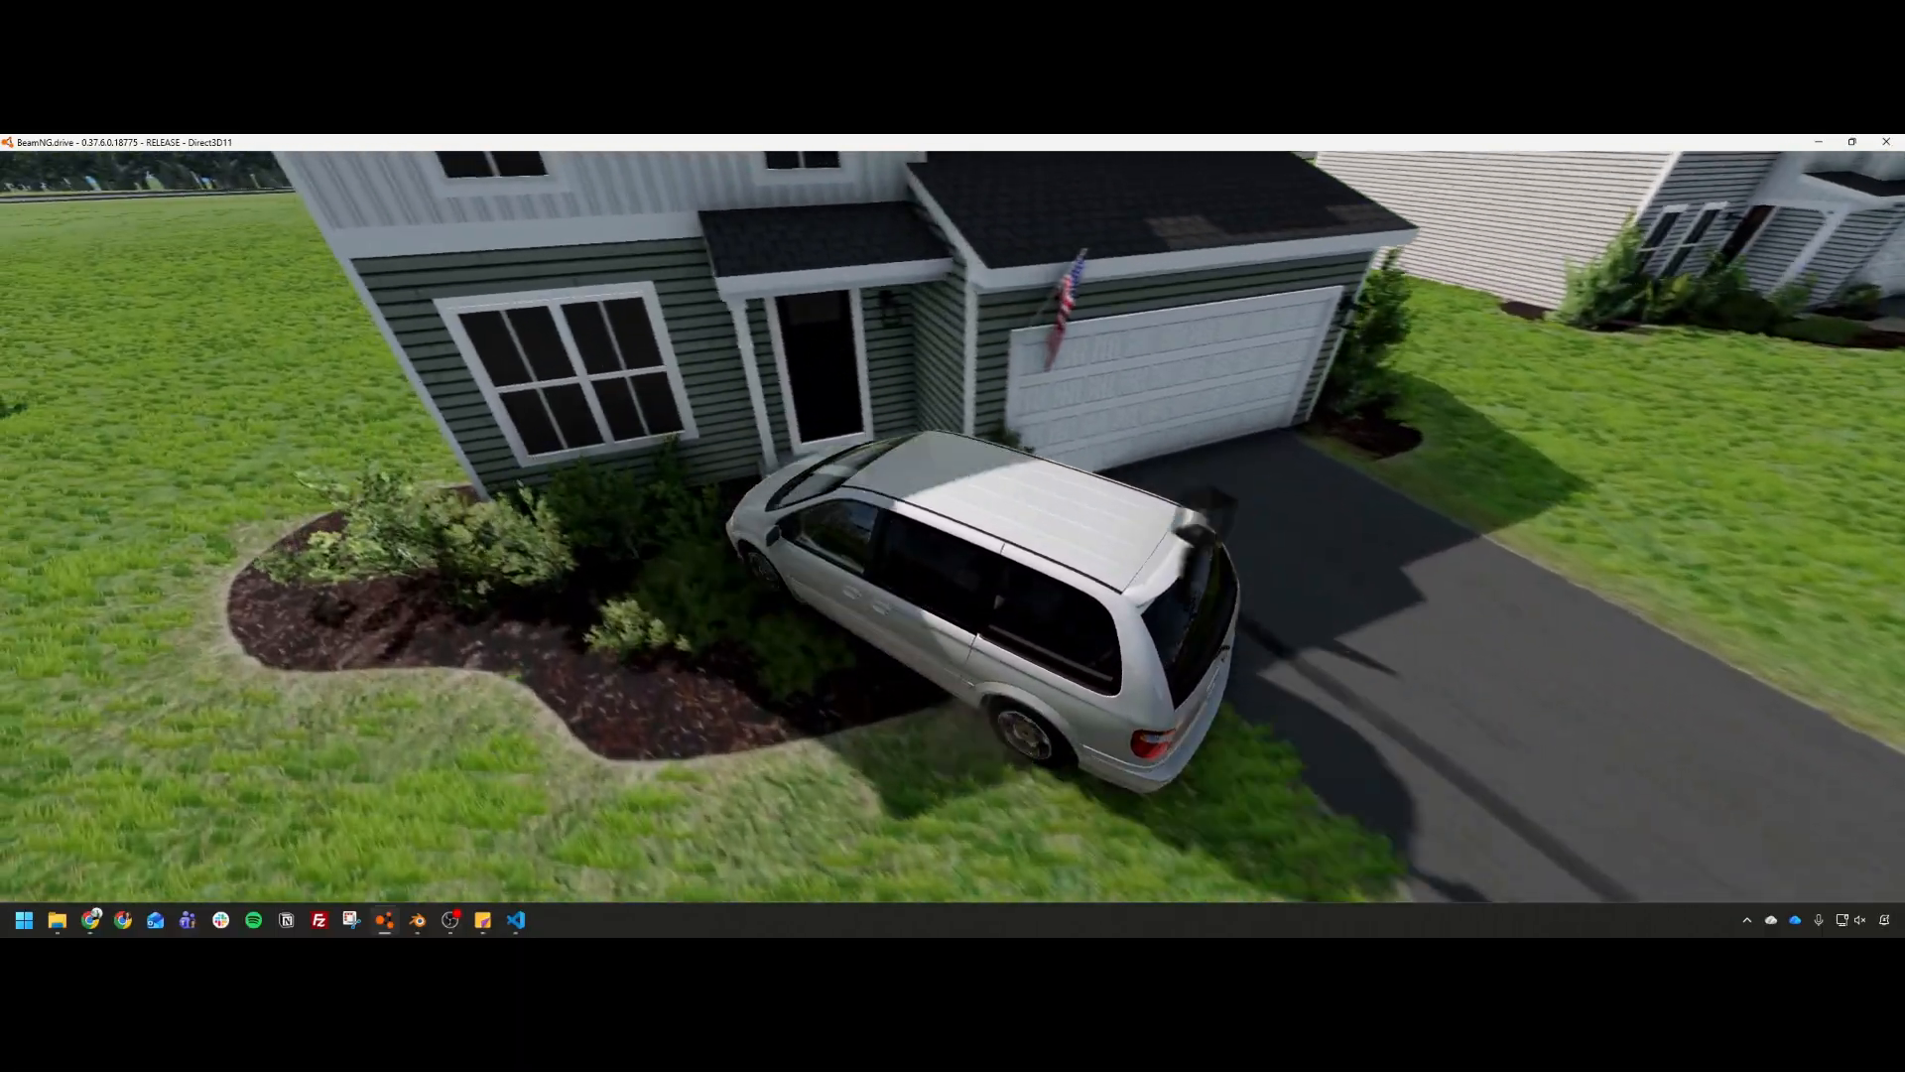
key("w")
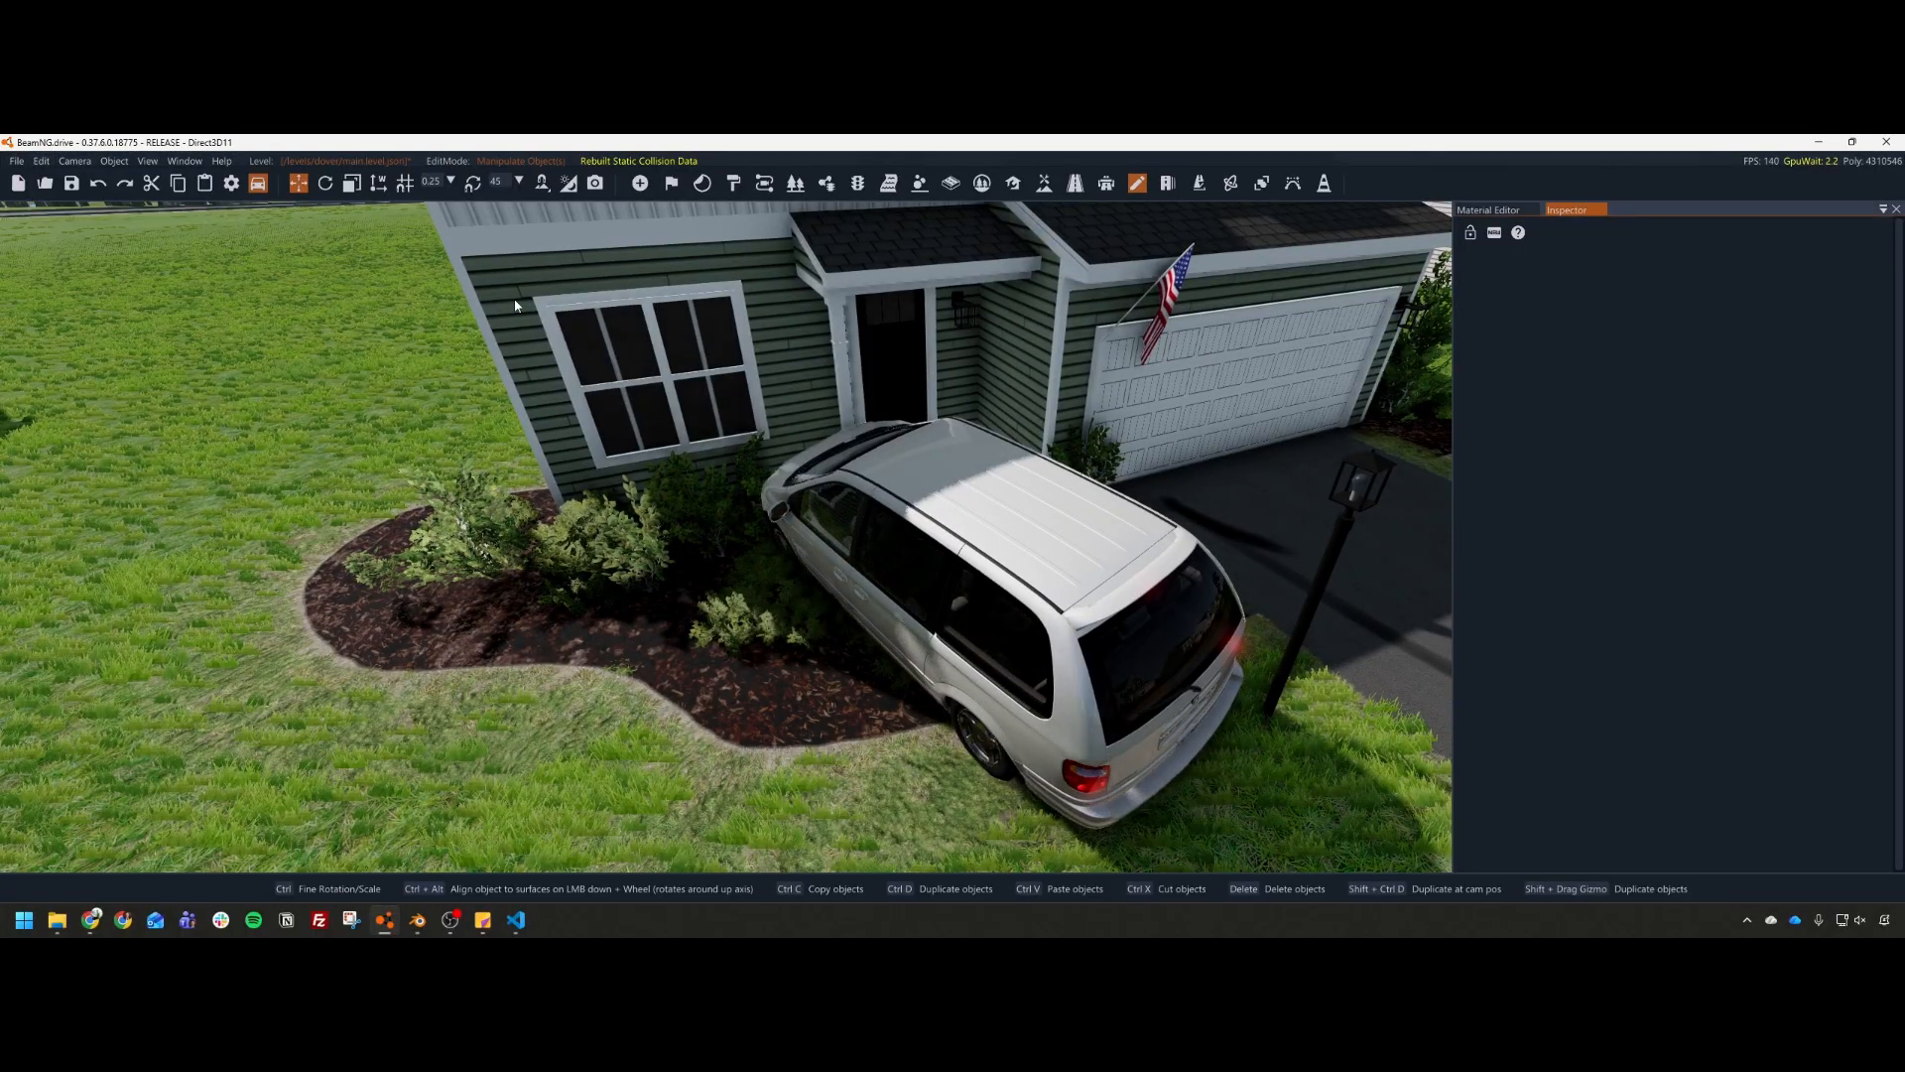
Step: Select the crashed van in the world editor and move it out of the garden onto the driveway beside the lamp post
mouse_move(988, 373)
right_mouse_down()
mouse_move(854, 369)
mouse_move(992, 382)
right_mouse_up()
left_click(878, 387)
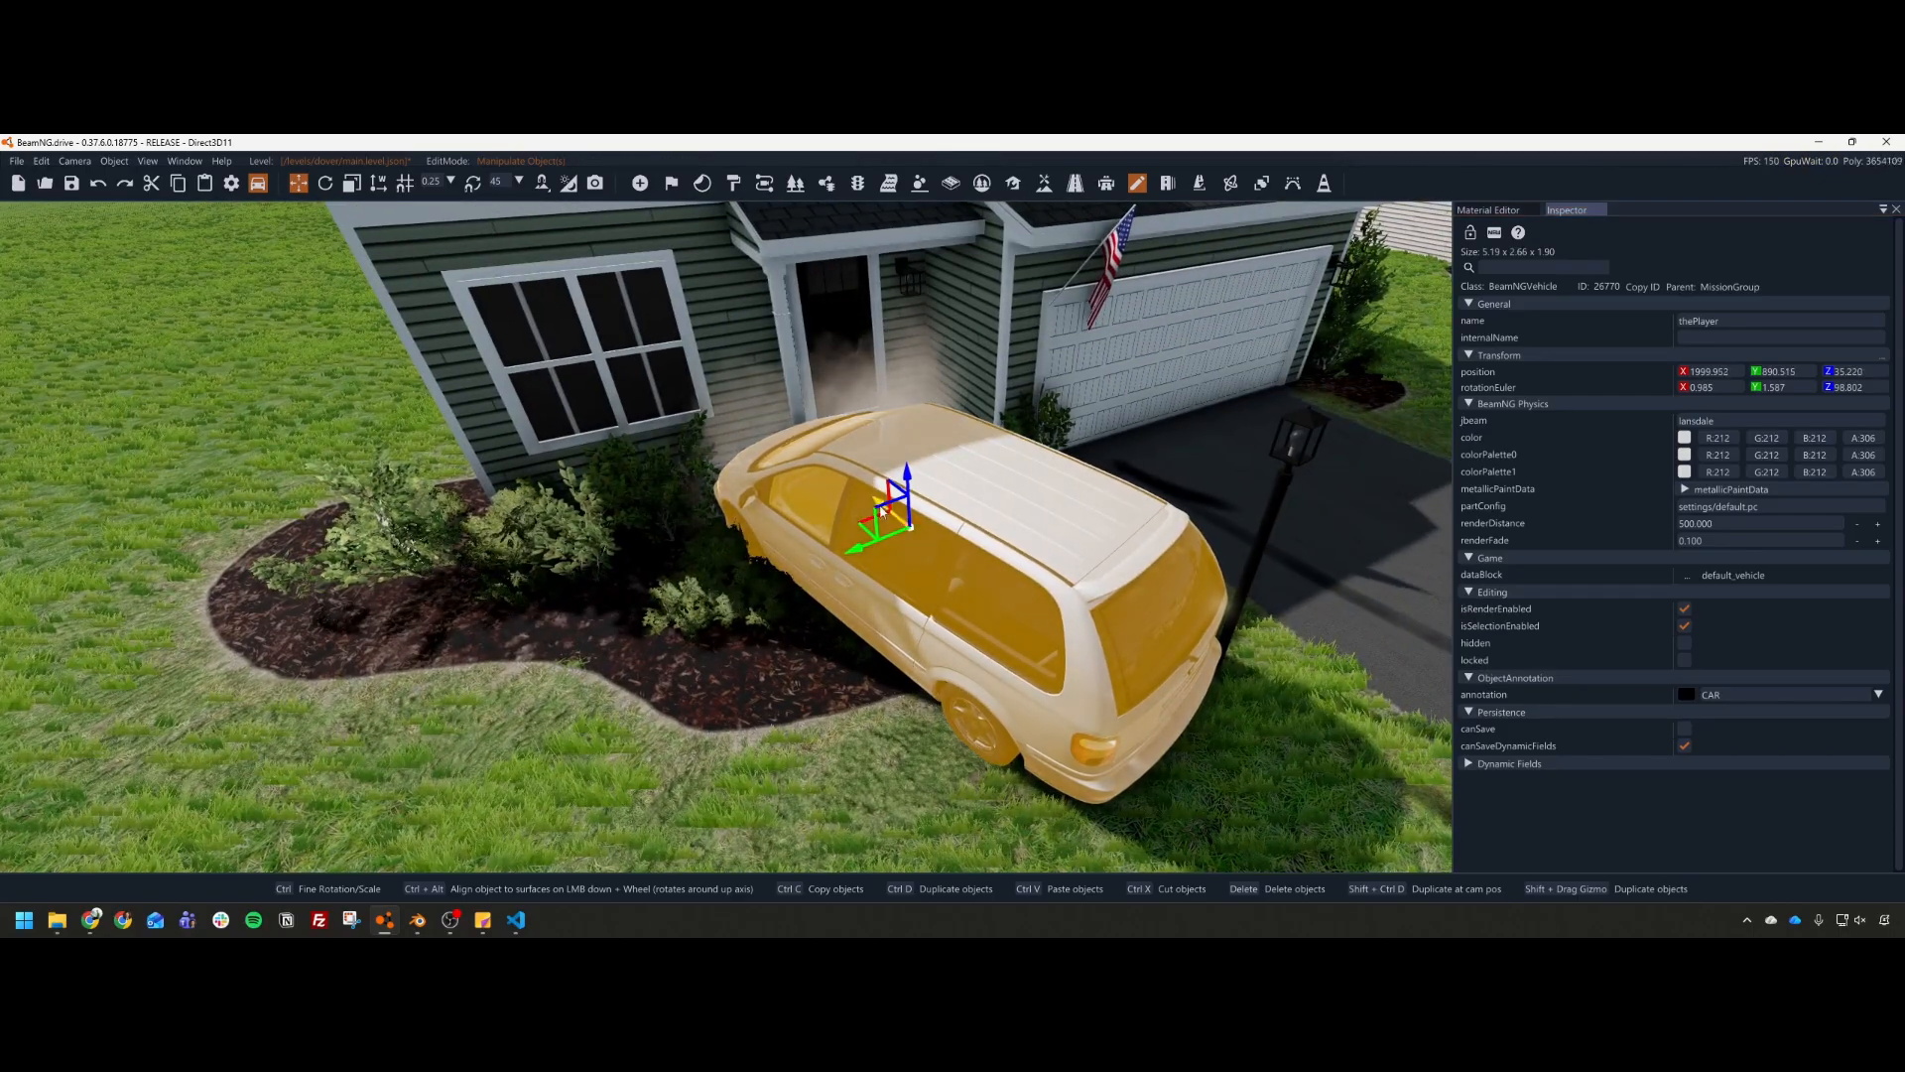
left_click_drag(869, 530, 1305, 256)
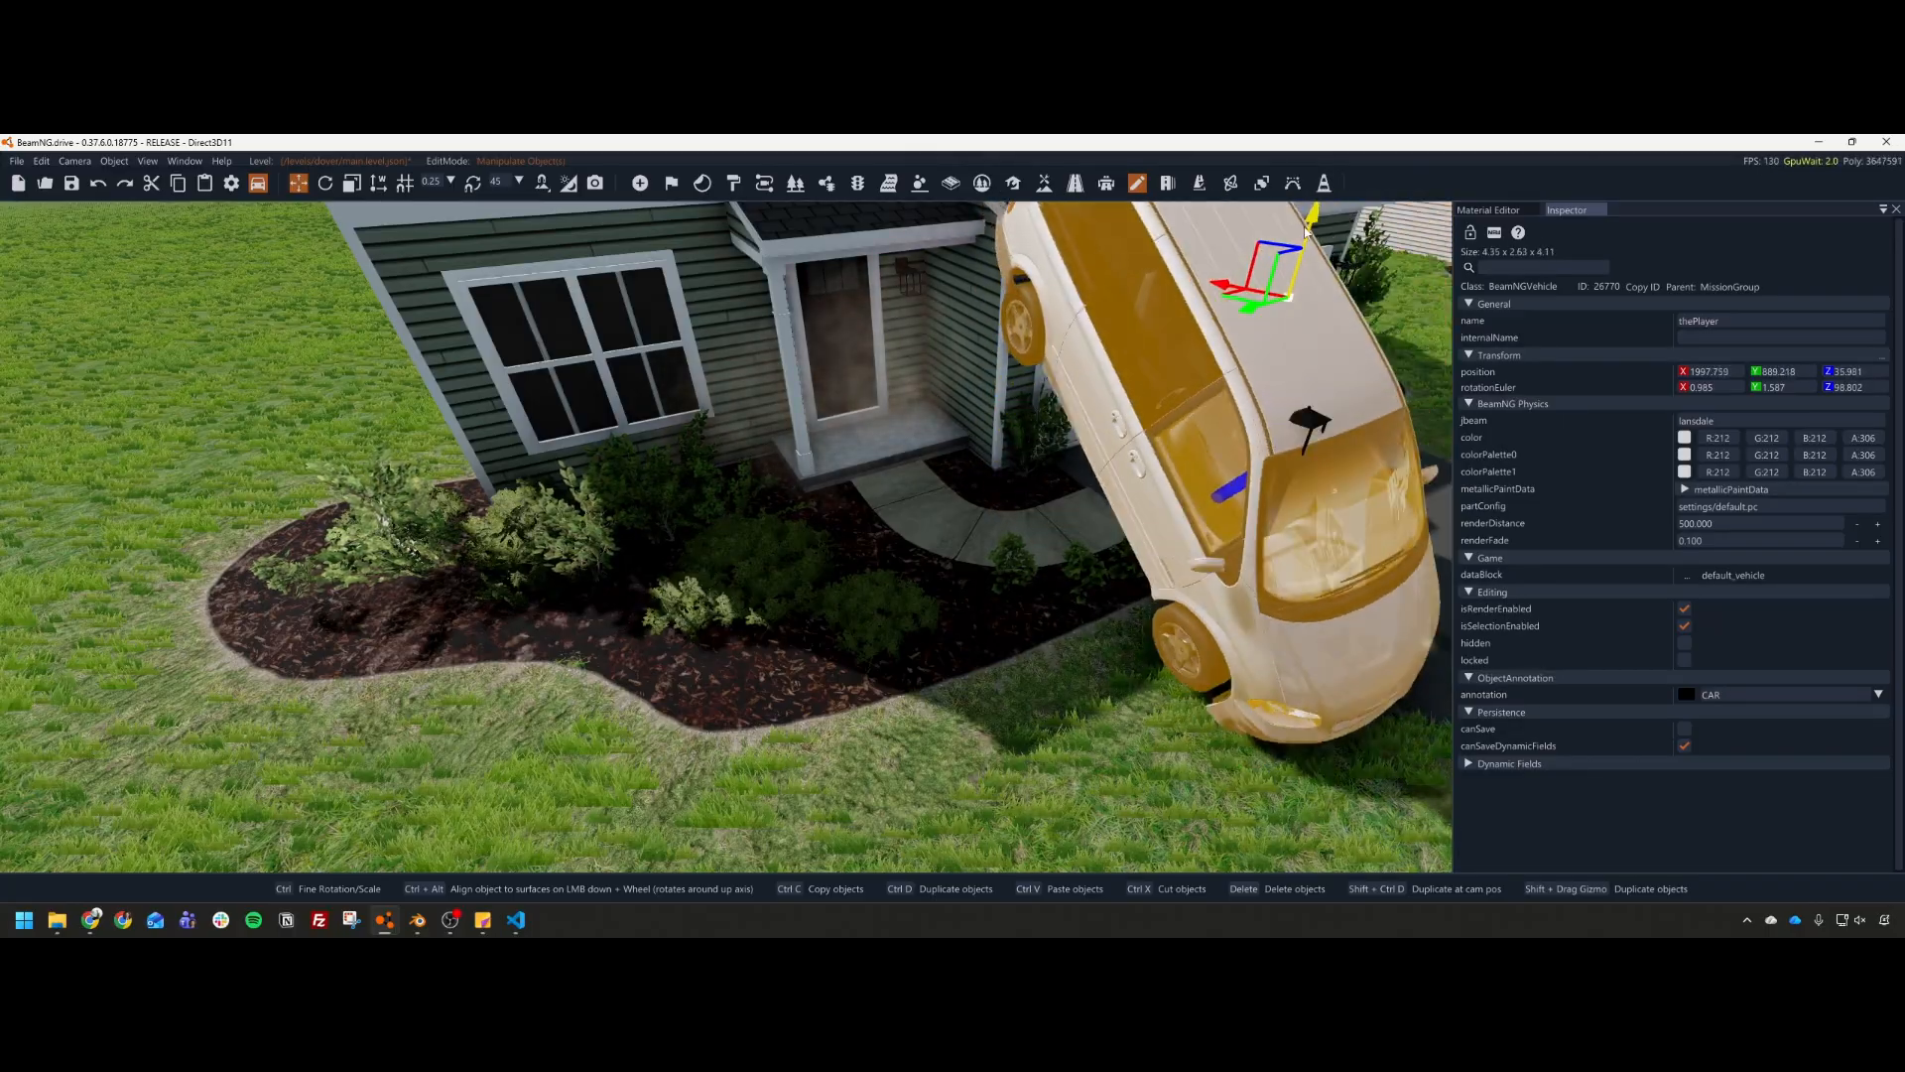
right_click_drag(596, 685, 751, 697)
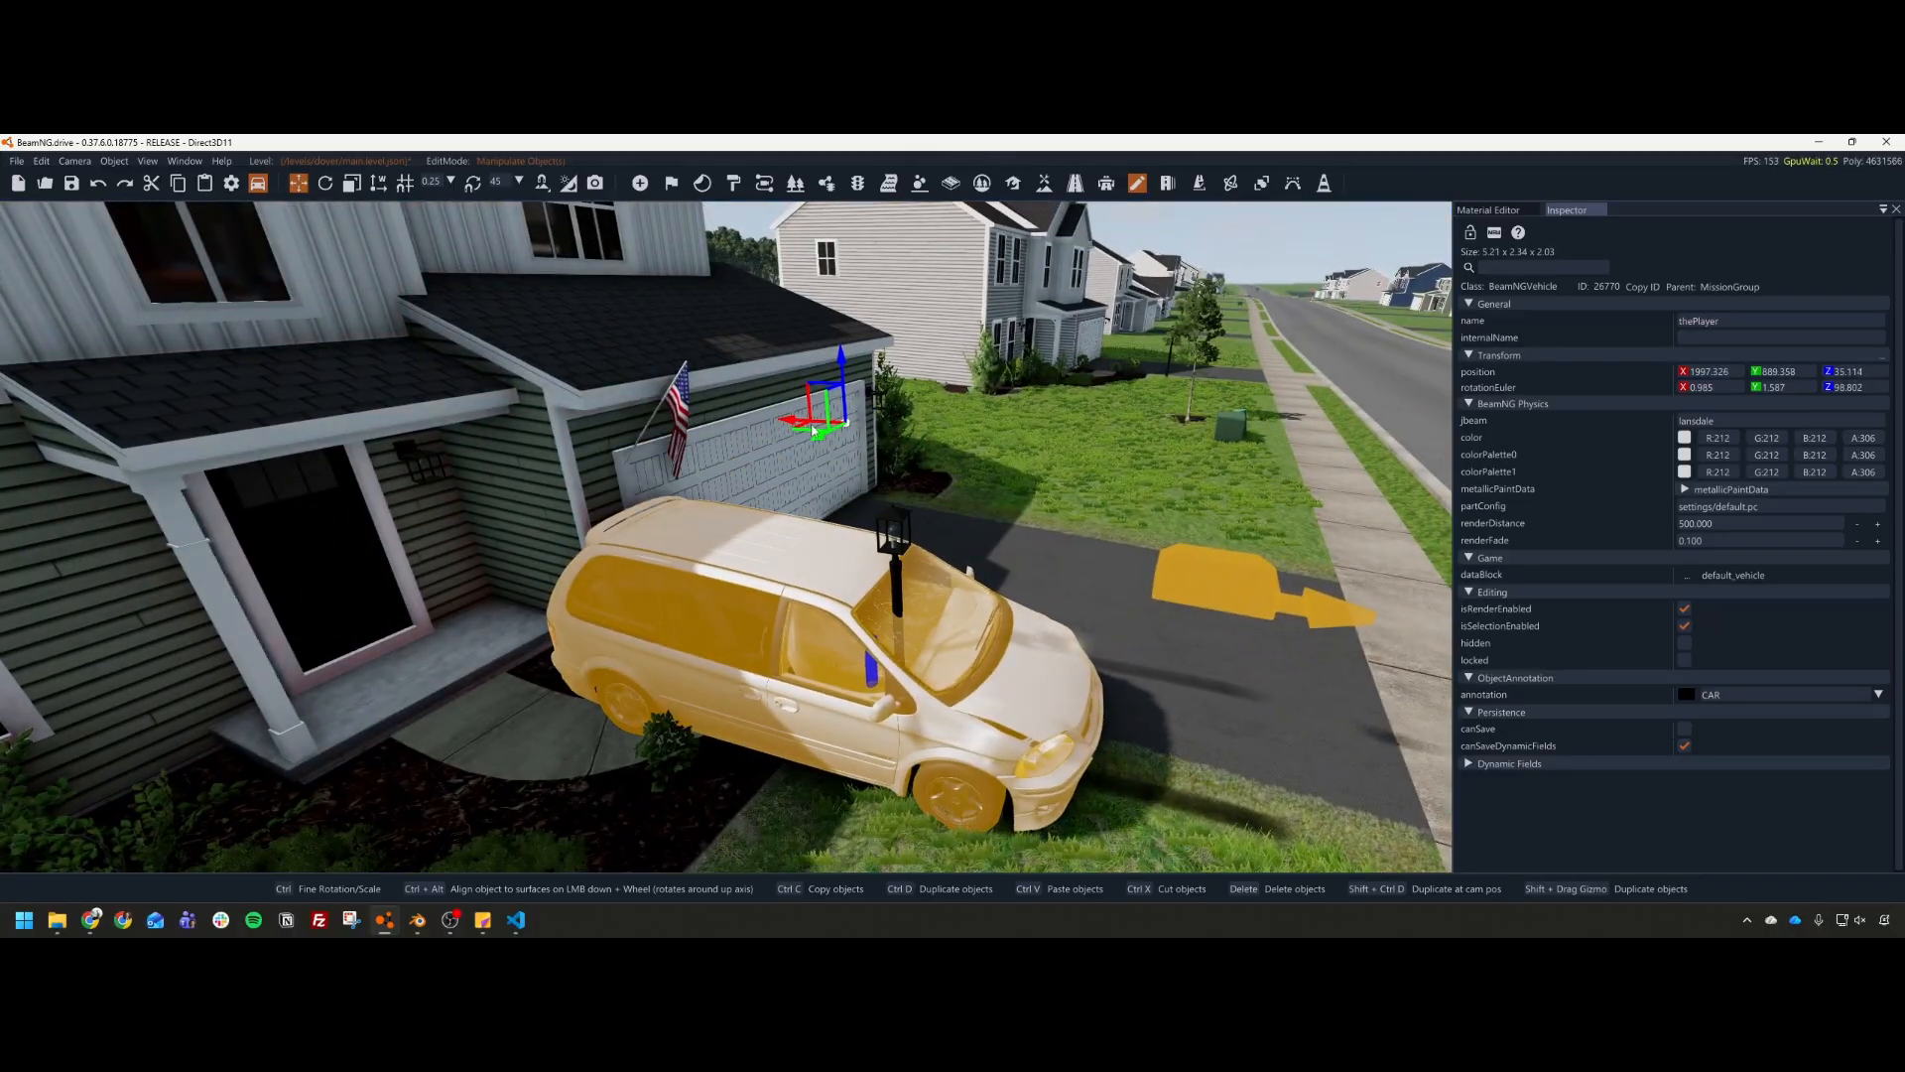
left_click_drag(815, 434, 1178, 415)
right_click_drag(587, 685, 714, 684)
Step: Set the collisionType of the lamp post beside the van to Visible Mesh
left_click(673, 685)
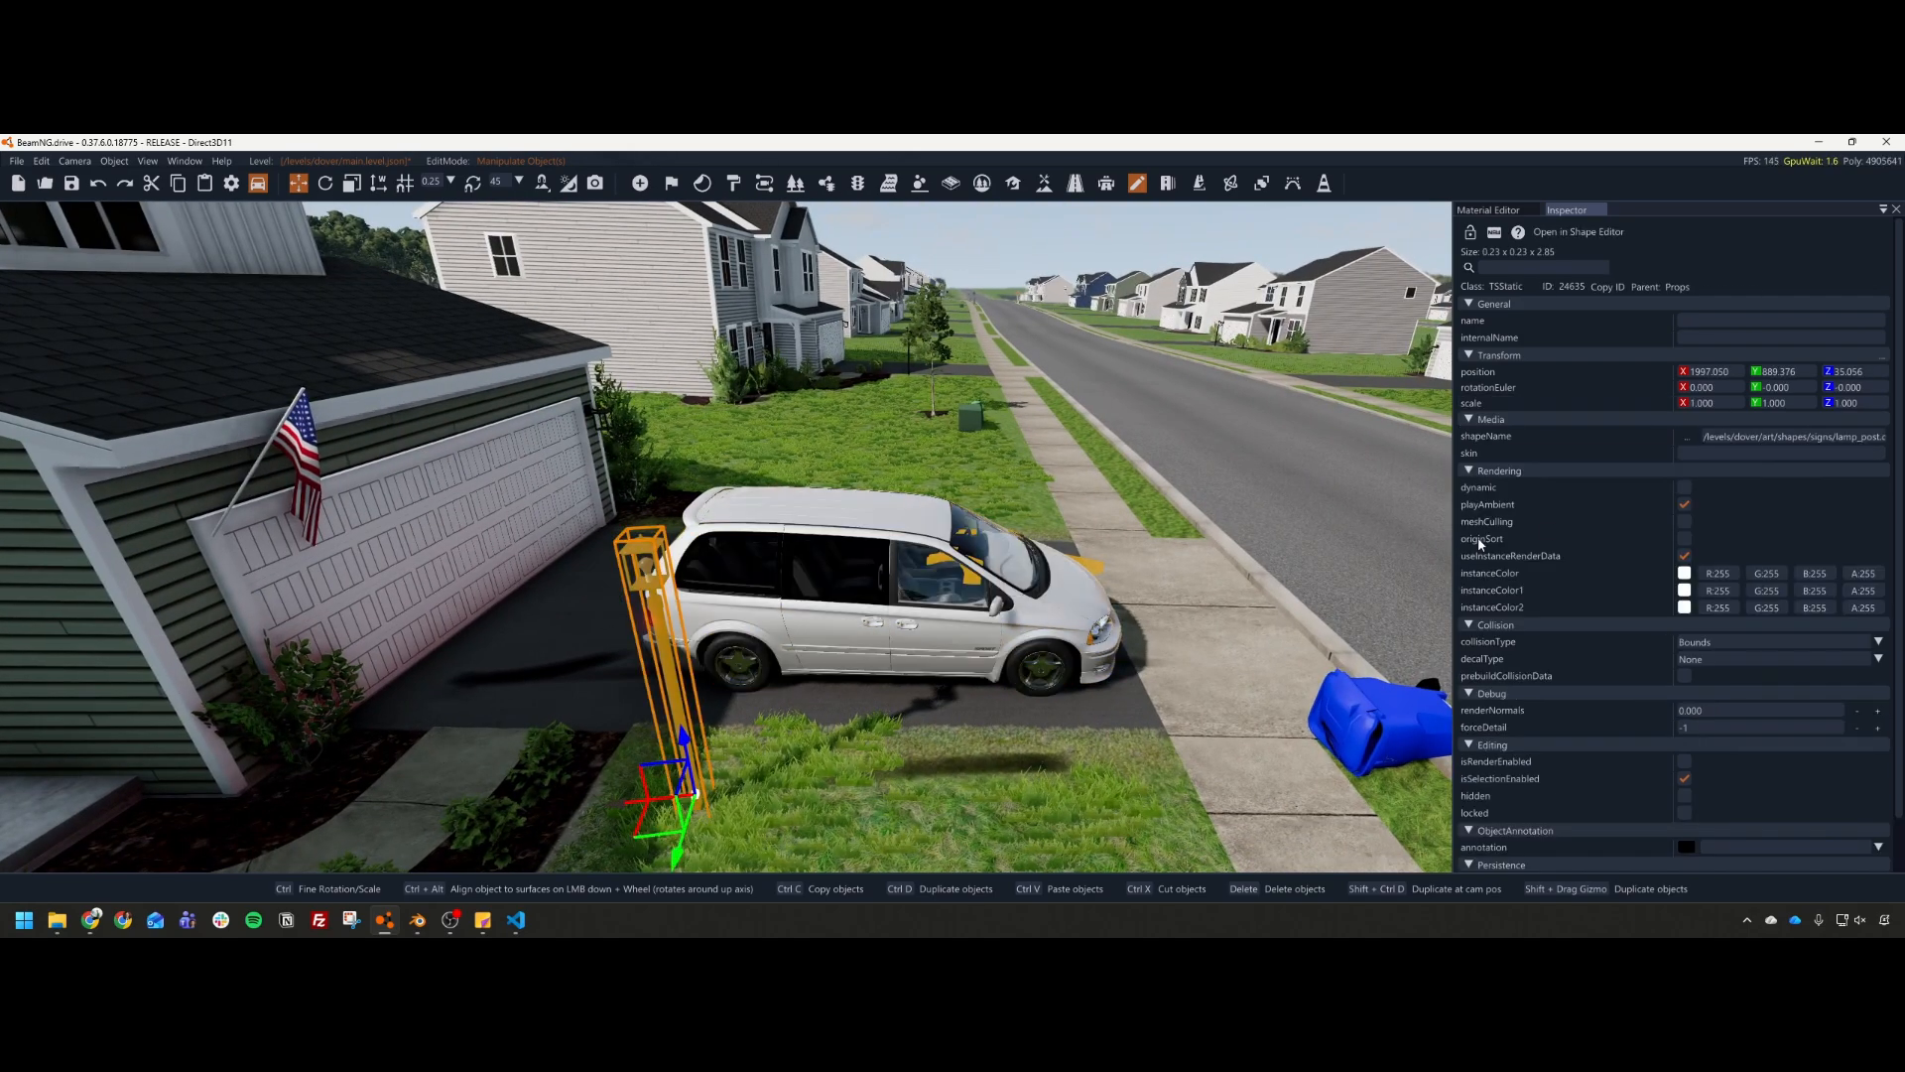
left_click(1771, 659)
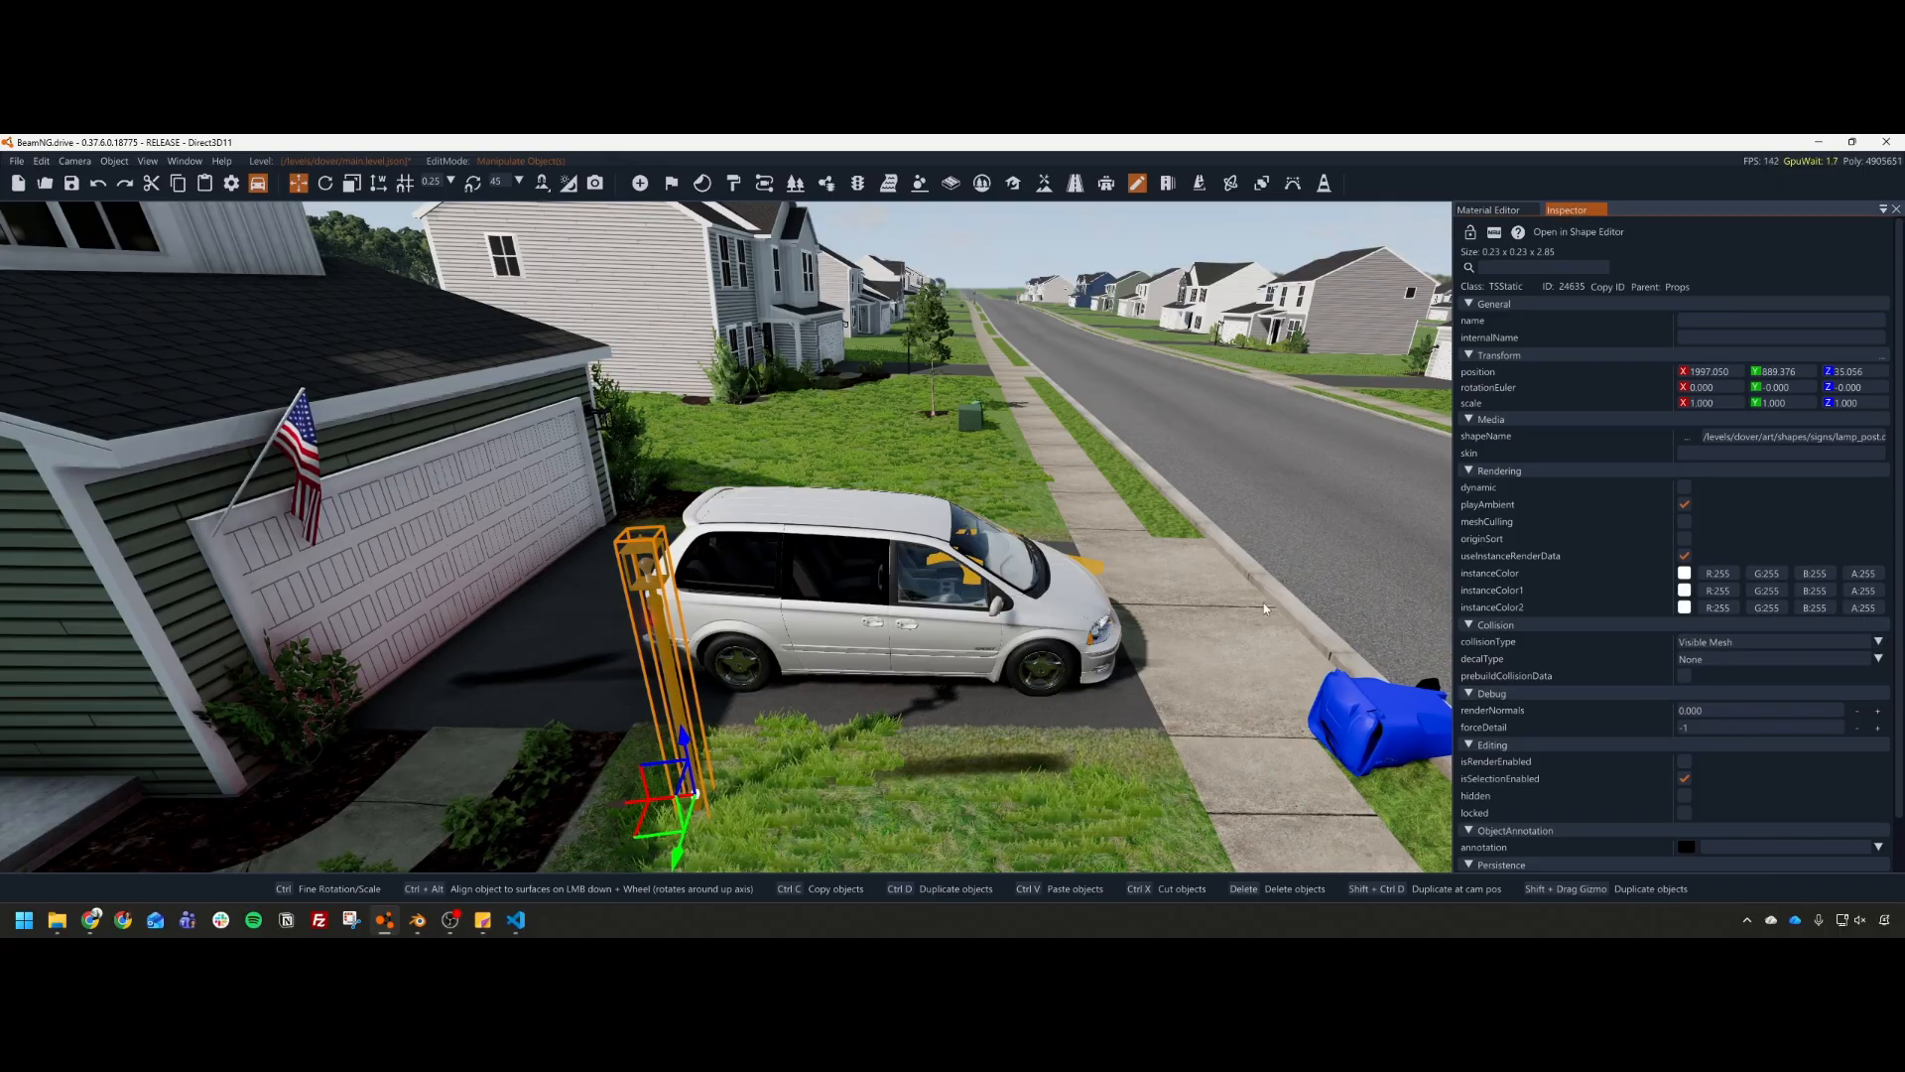
Step: Select the van and examine it together with the lamp post from the front of the green house
left_click(1085, 578)
key("w")
right_click_drag(1085, 578, 159, 441)
key("s")
key("w")
key("w")
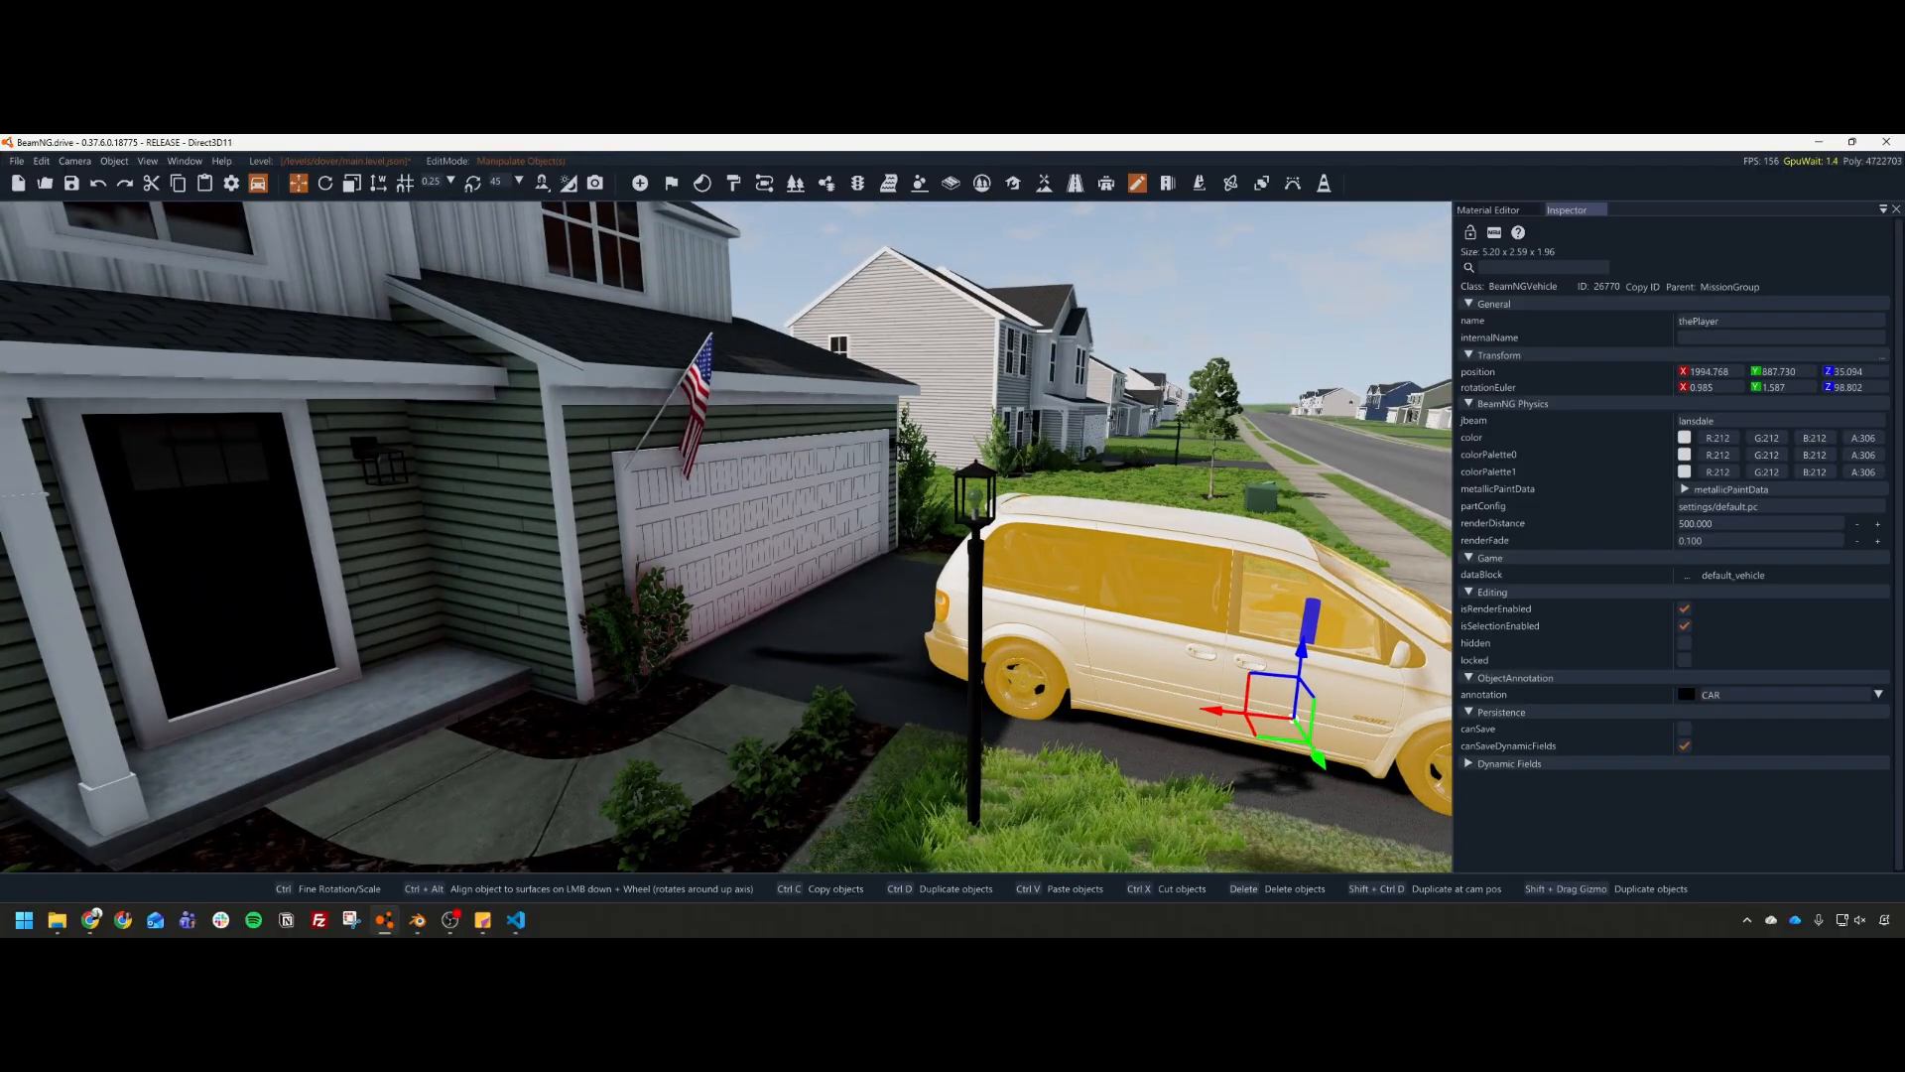